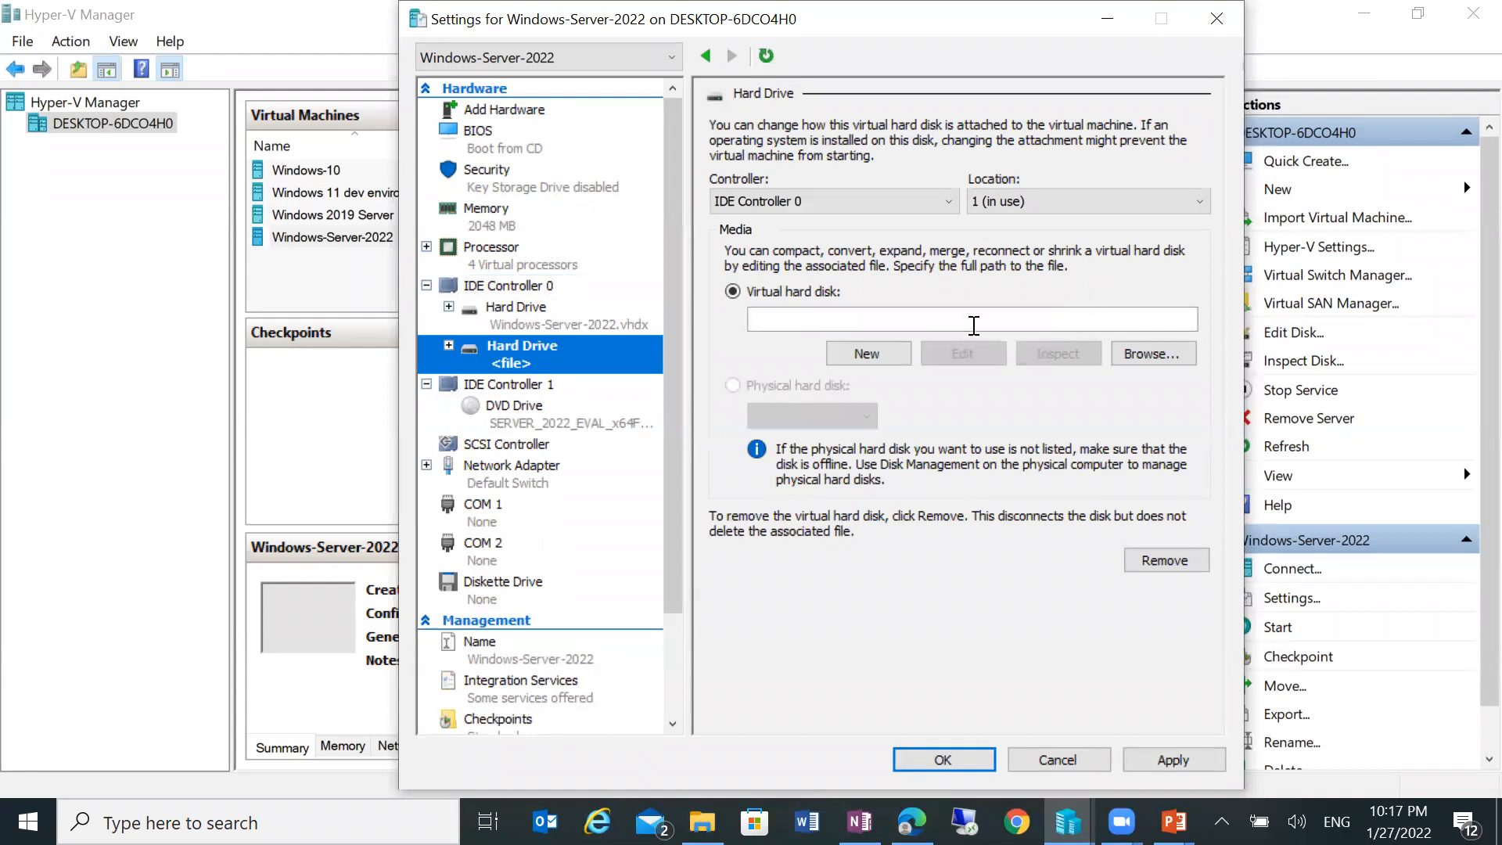
Step: Start a new virtual hard disk using the VHDX format and the Dynamically expanding type
{"action": "left_click", "coordinate": [873, 351]}
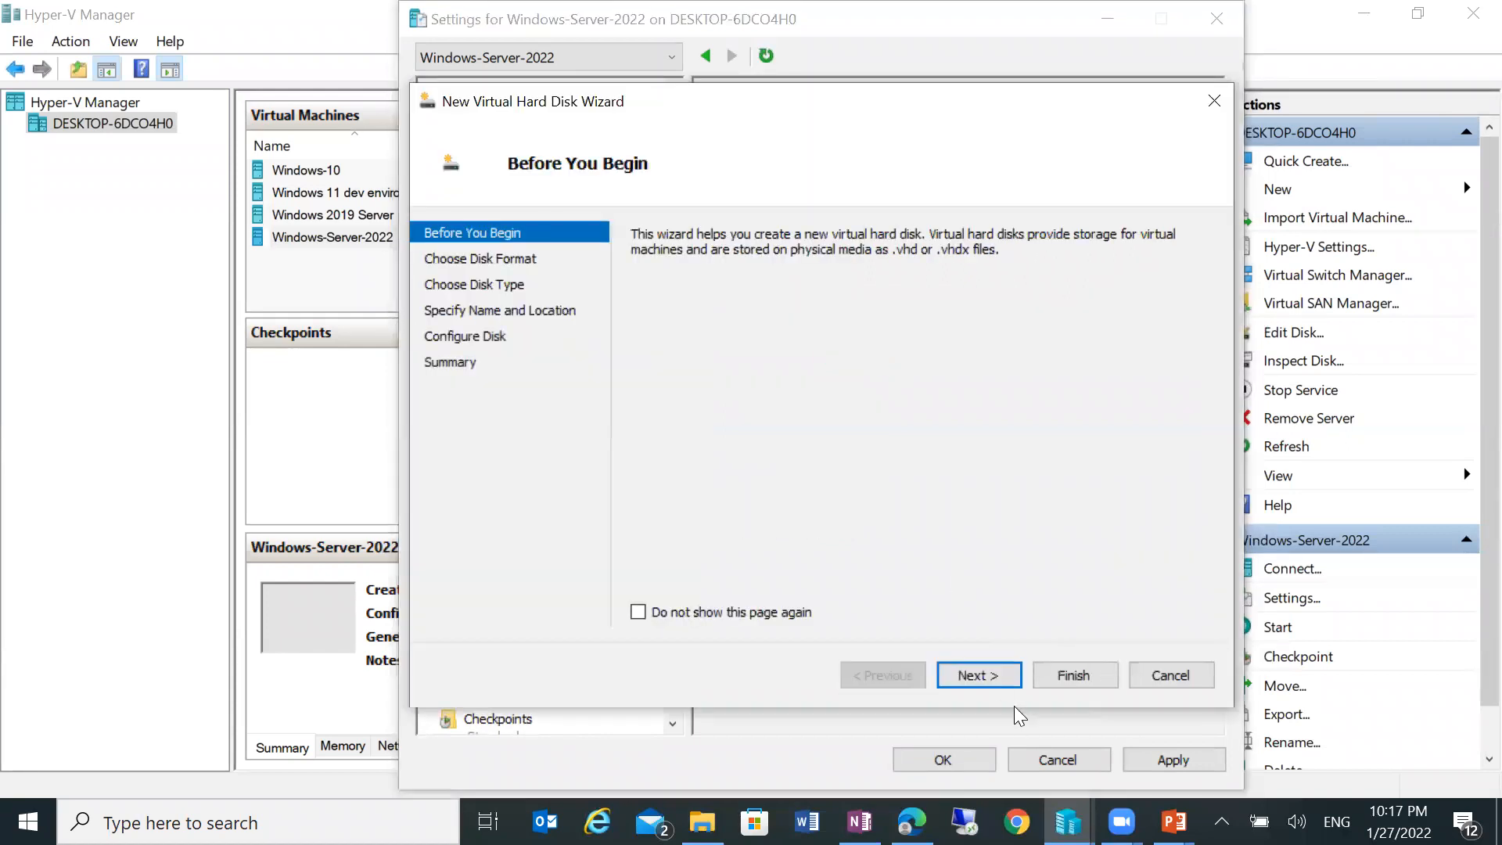
{"action": "left_click", "coordinate": [987, 675]}
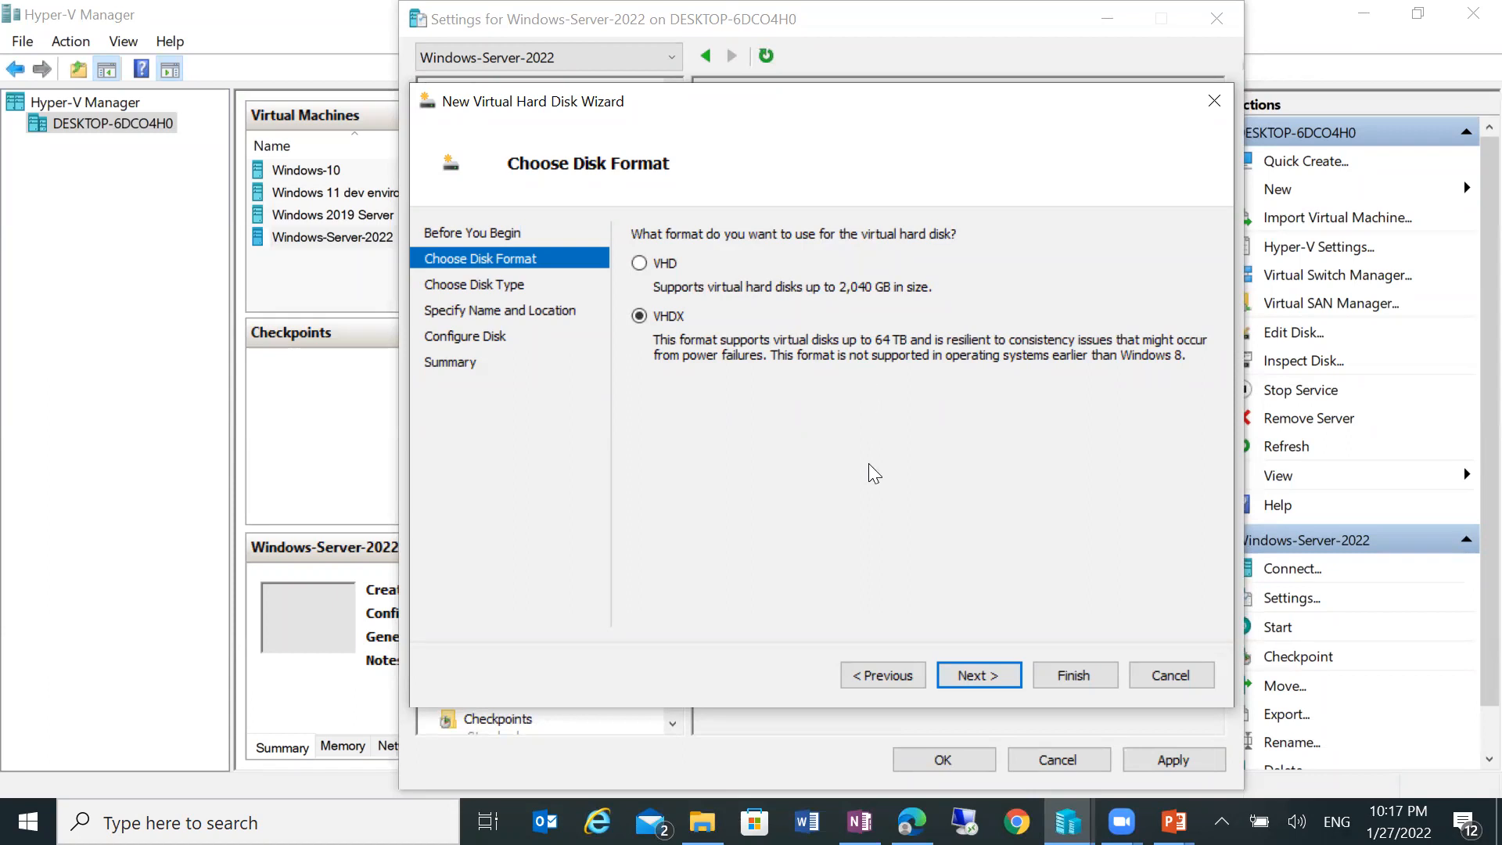
{"action": "left_click", "coordinate": [965, 674]}
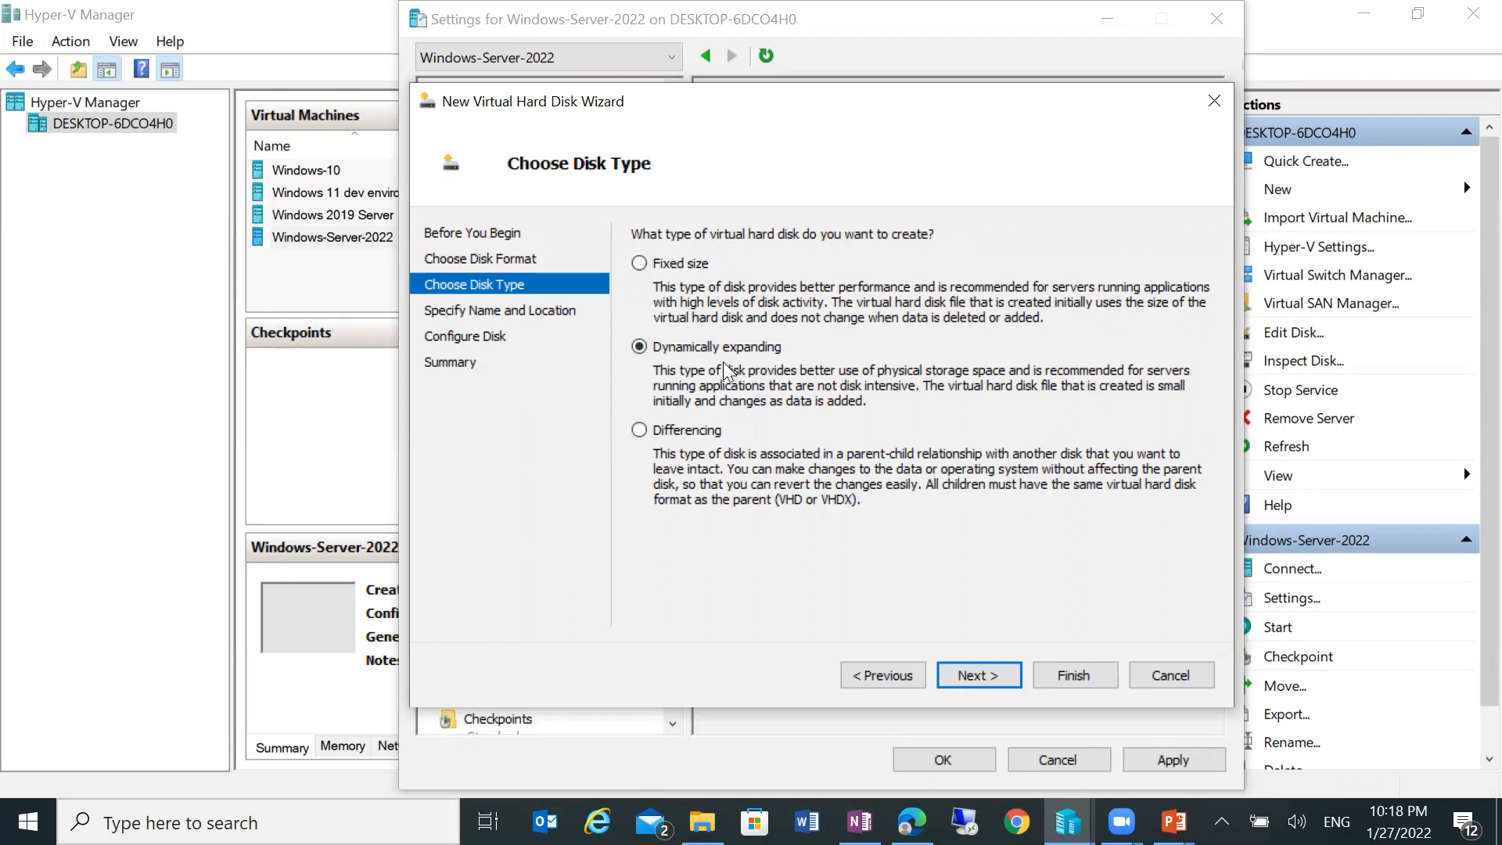
{"action": "left_click", "coordinate": [982, 677]}
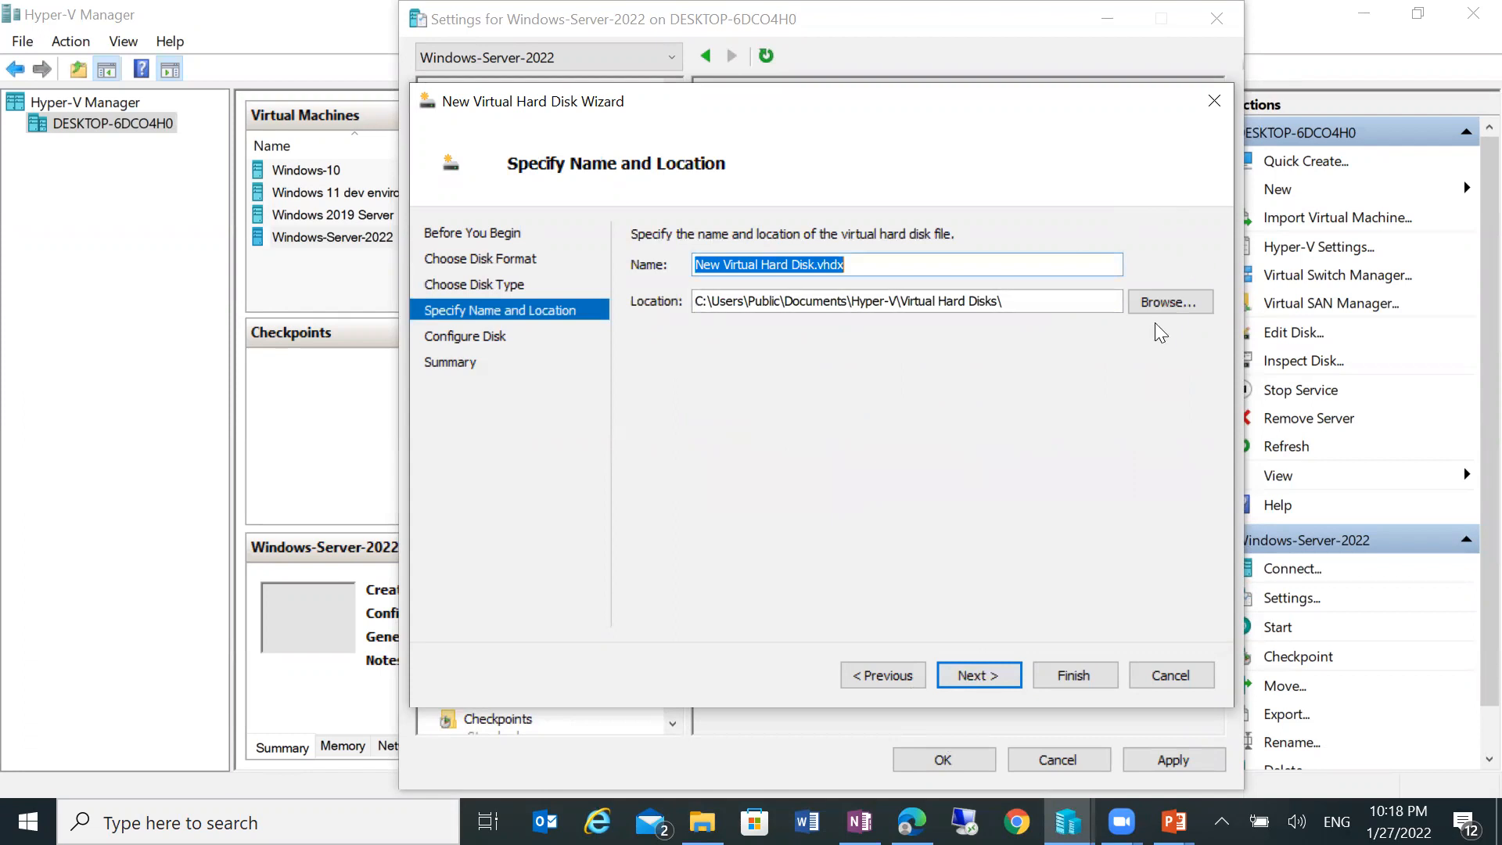
Step: Set the disk location to E:\VMs\Windows-Server-2022\Windows-Server-2022\Virtual Hard Disks
{"action": "left_click", "coordinate": [1165, 302]}
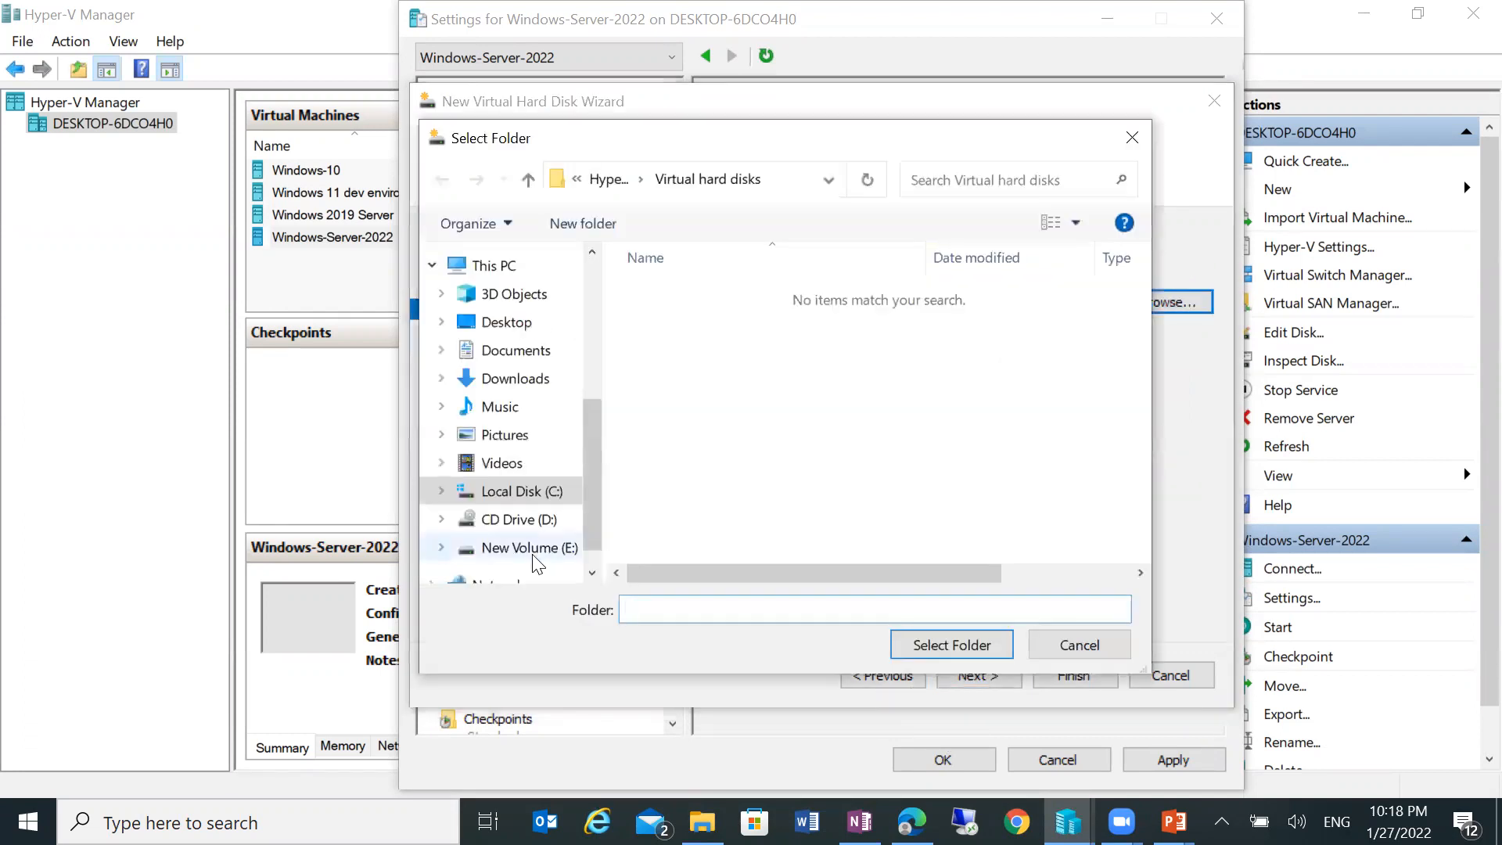
{"action": "left_click", "coordinate": [532, 549]}
{"action": "scroll", "coordinate": [782, 454], "scroll_direction": "down", "scroll_amount": 8}
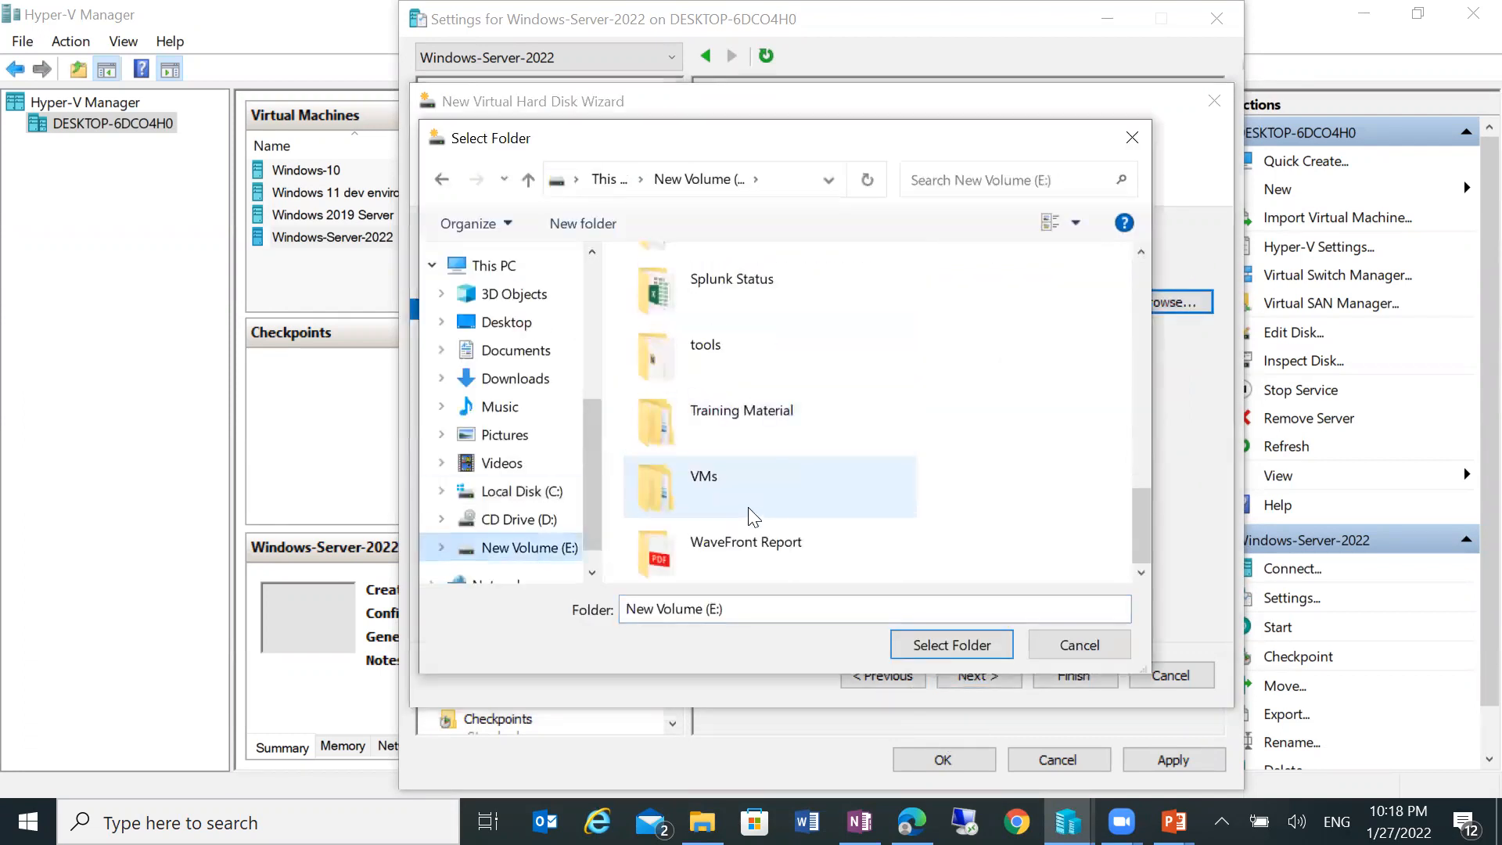
{"action": "double_click", "coordinate": [745, 480]}
{"action": "double_click", "coordinate": [722, 343]}
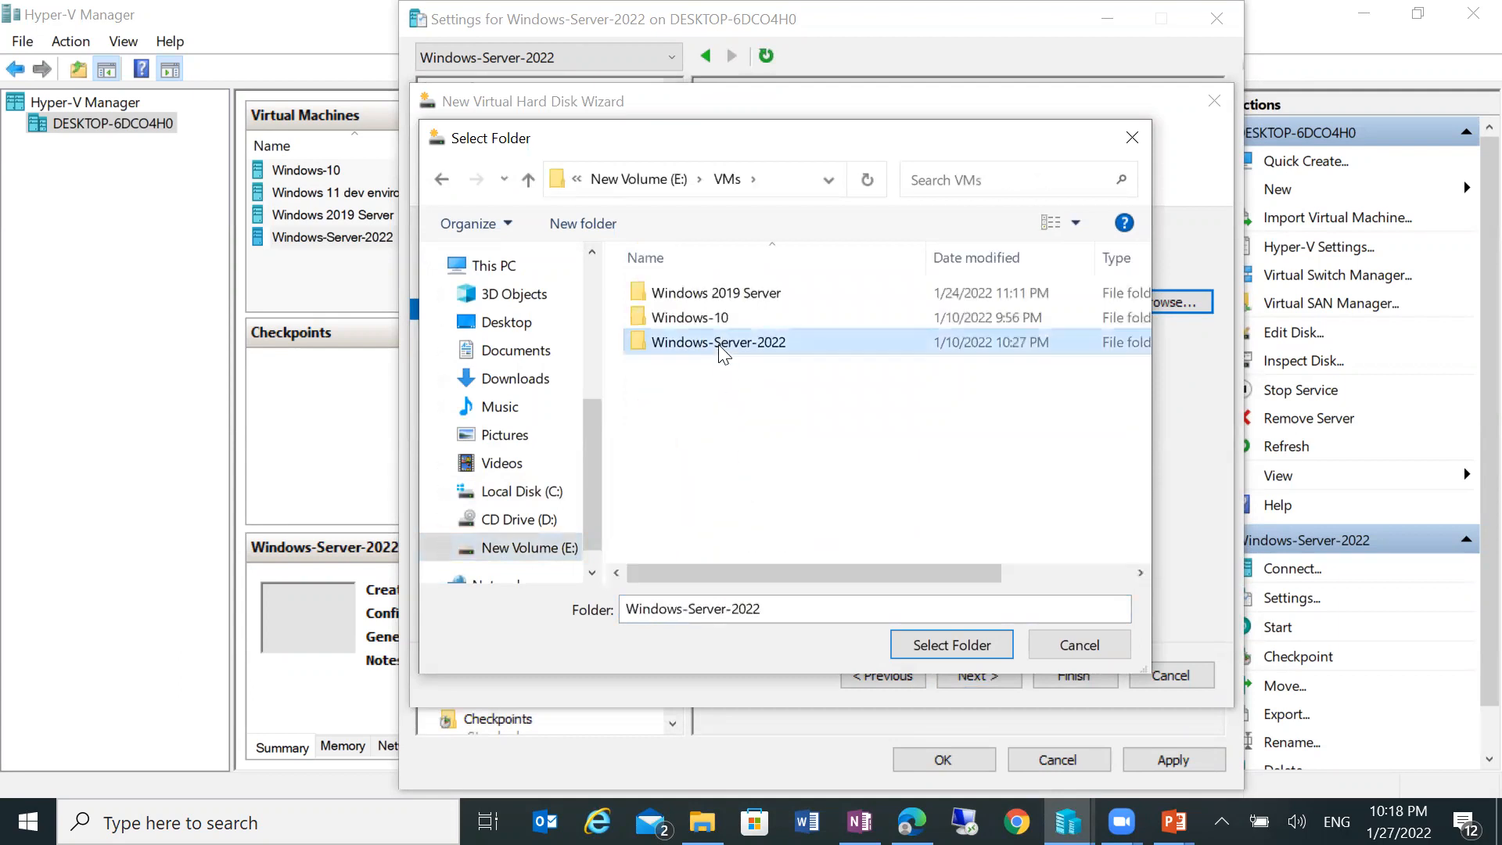
{"action": "left_click", "coordinate": [726, 296]}
{"action": "double_click", "coordinate": [726, 296]}
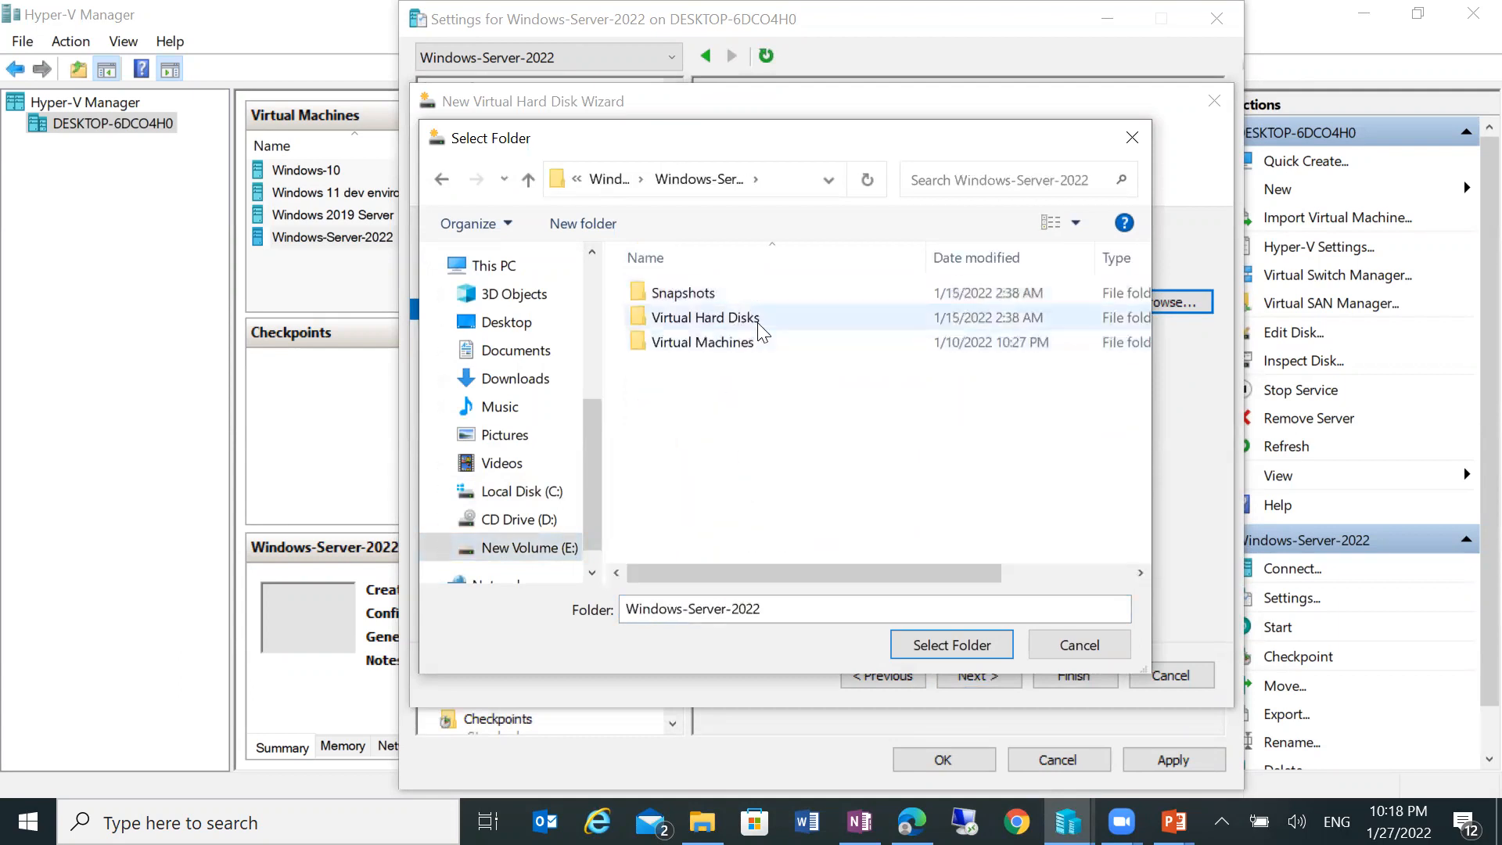
{"action": "double_click", "coordinate": [755, 320]}
{"action": "left_click", "coordinate": [930, 654]}
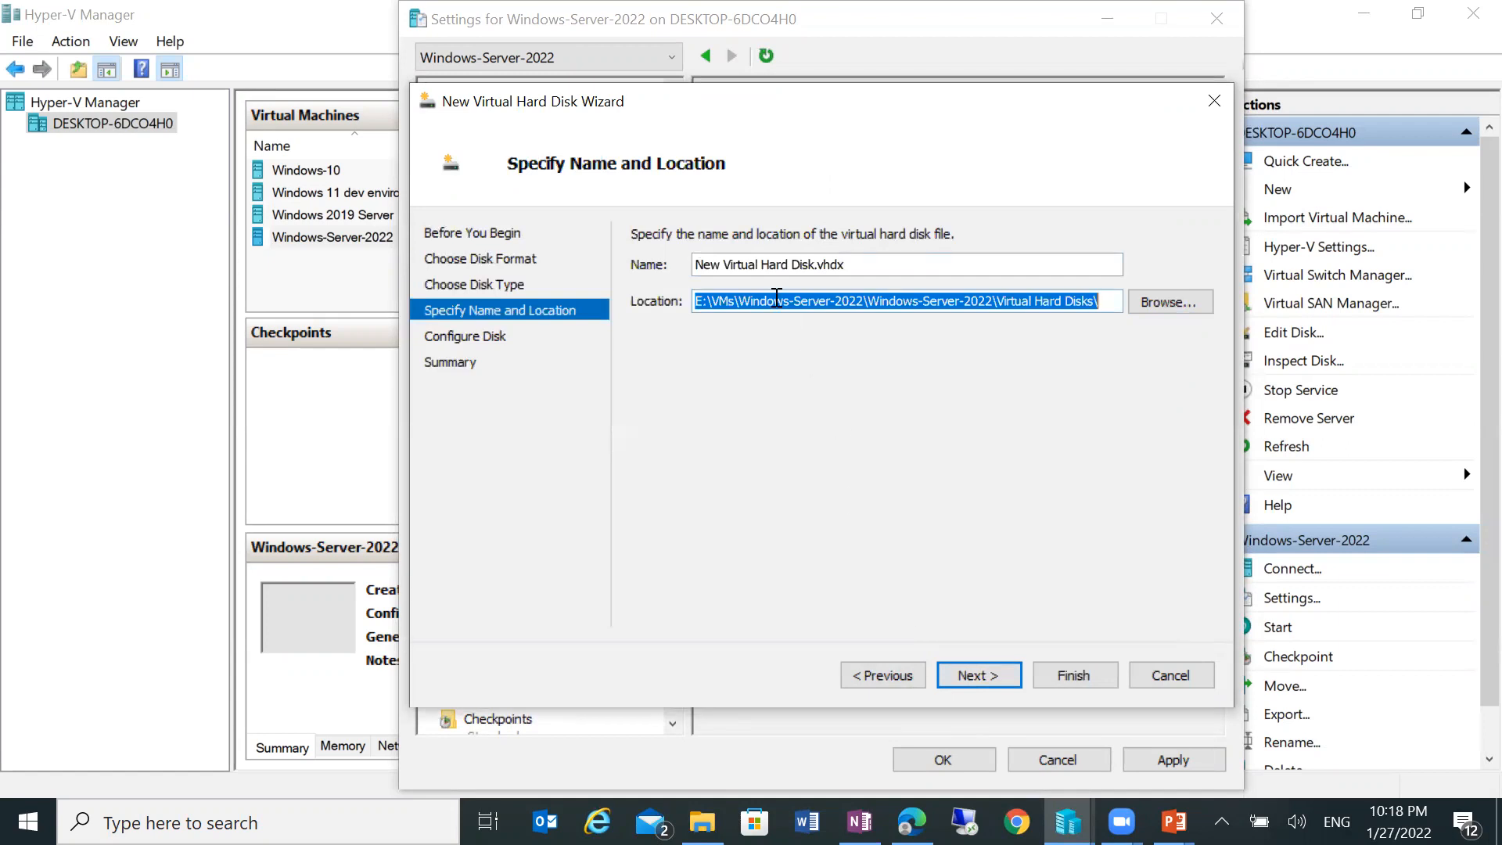
Step: Name the disk Disk1.vhdx and create it as a blank 127 GB disk
{"action": "left_click_drag", "start_coordinate": [792, 264], "coordinate": [646, 271]}
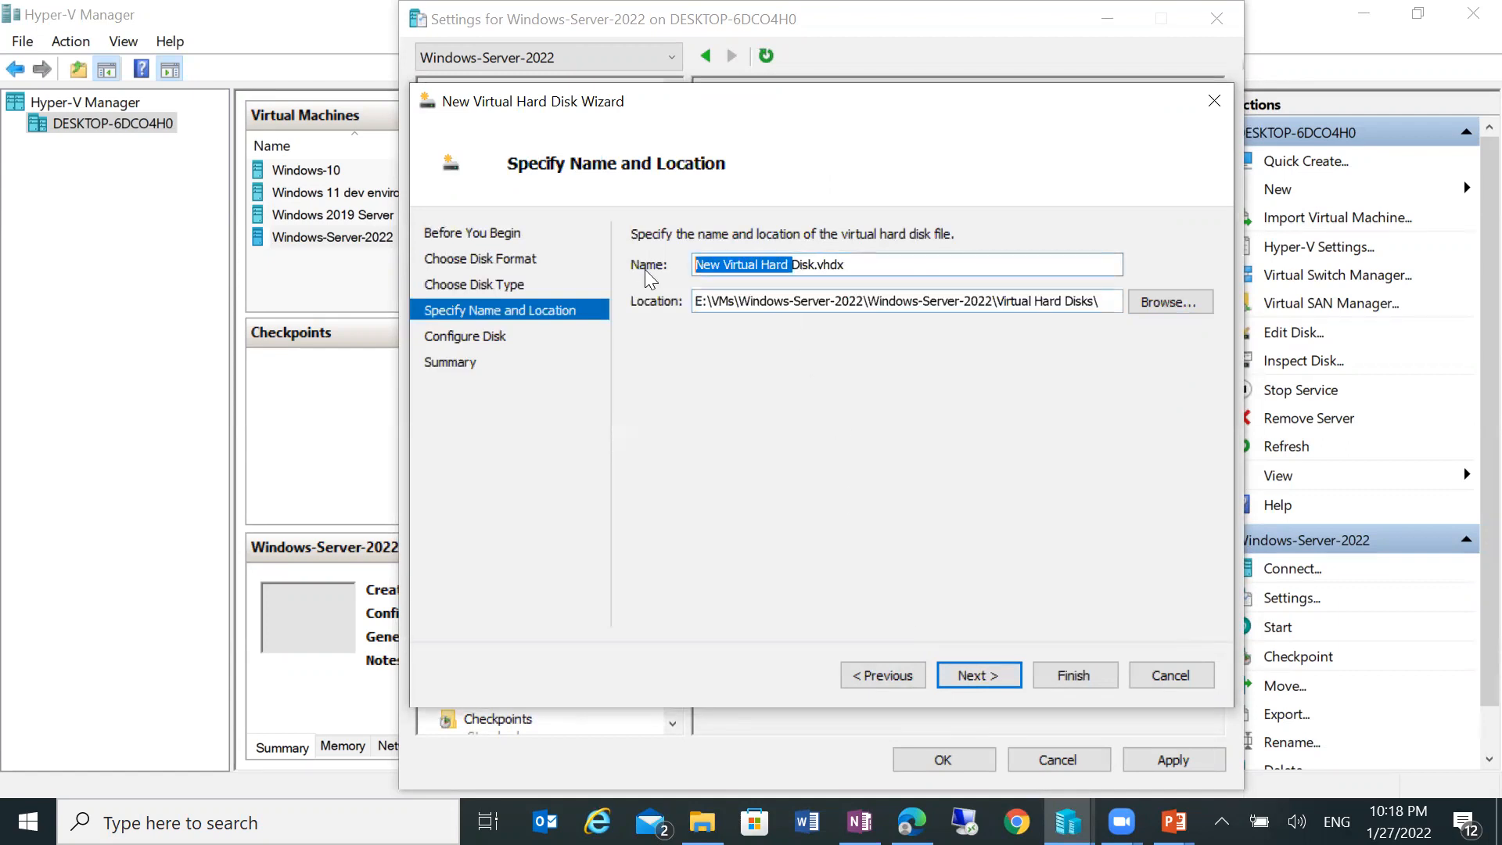
{"action": "key", "text": "BackSpace"}
{"action": "key", "text": "Right"}
{"action": "key", "text": "Right"}
{"action": "key", "text": "Right"}
{"action": "key", "text": "Right"}
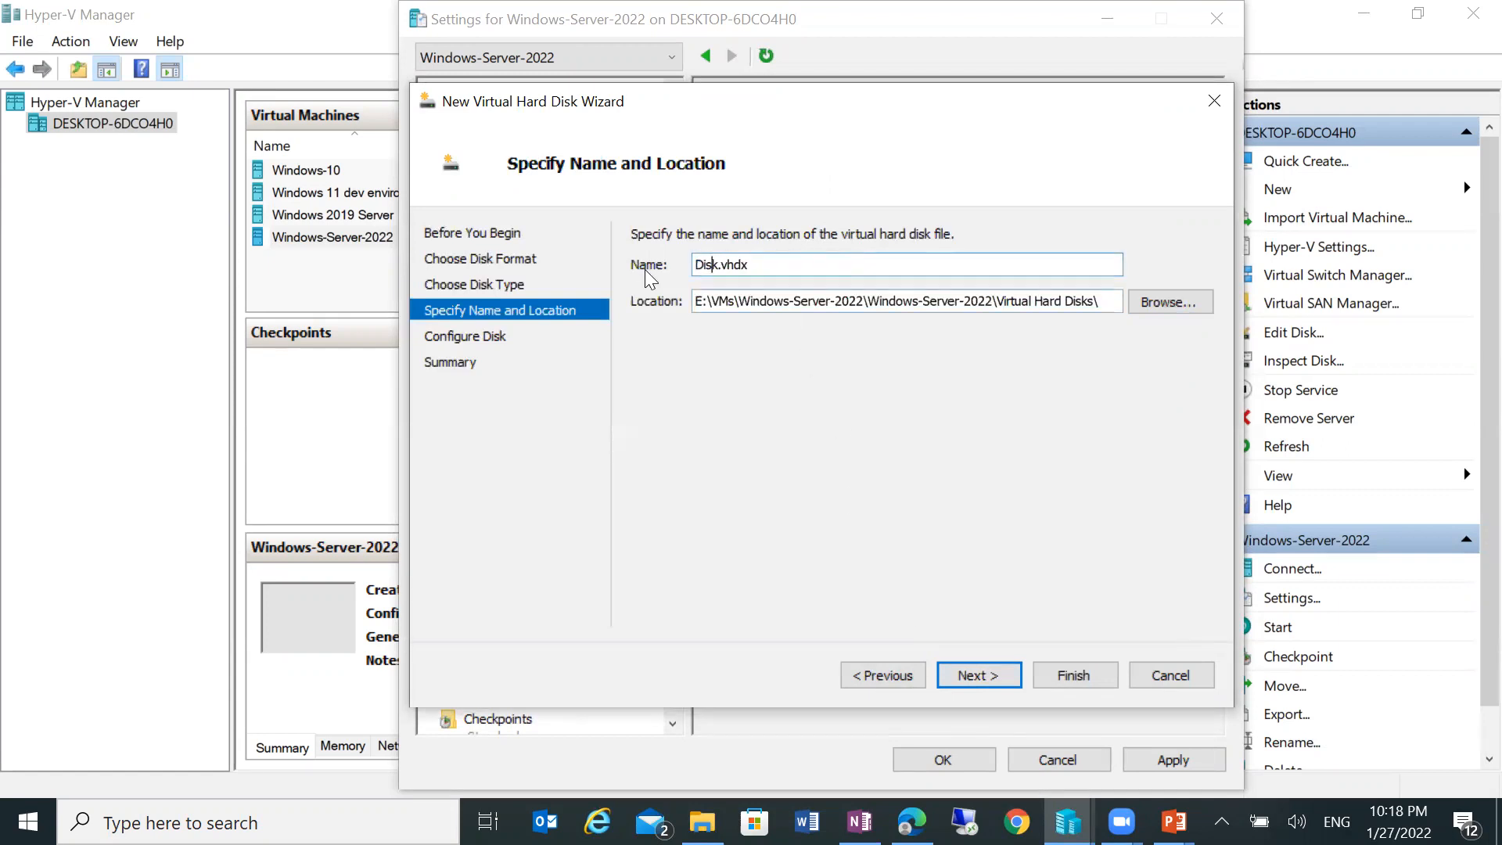
{"action": "type", "text": "1"}
{"action": "left_click", "coordinate": [978, 676]}
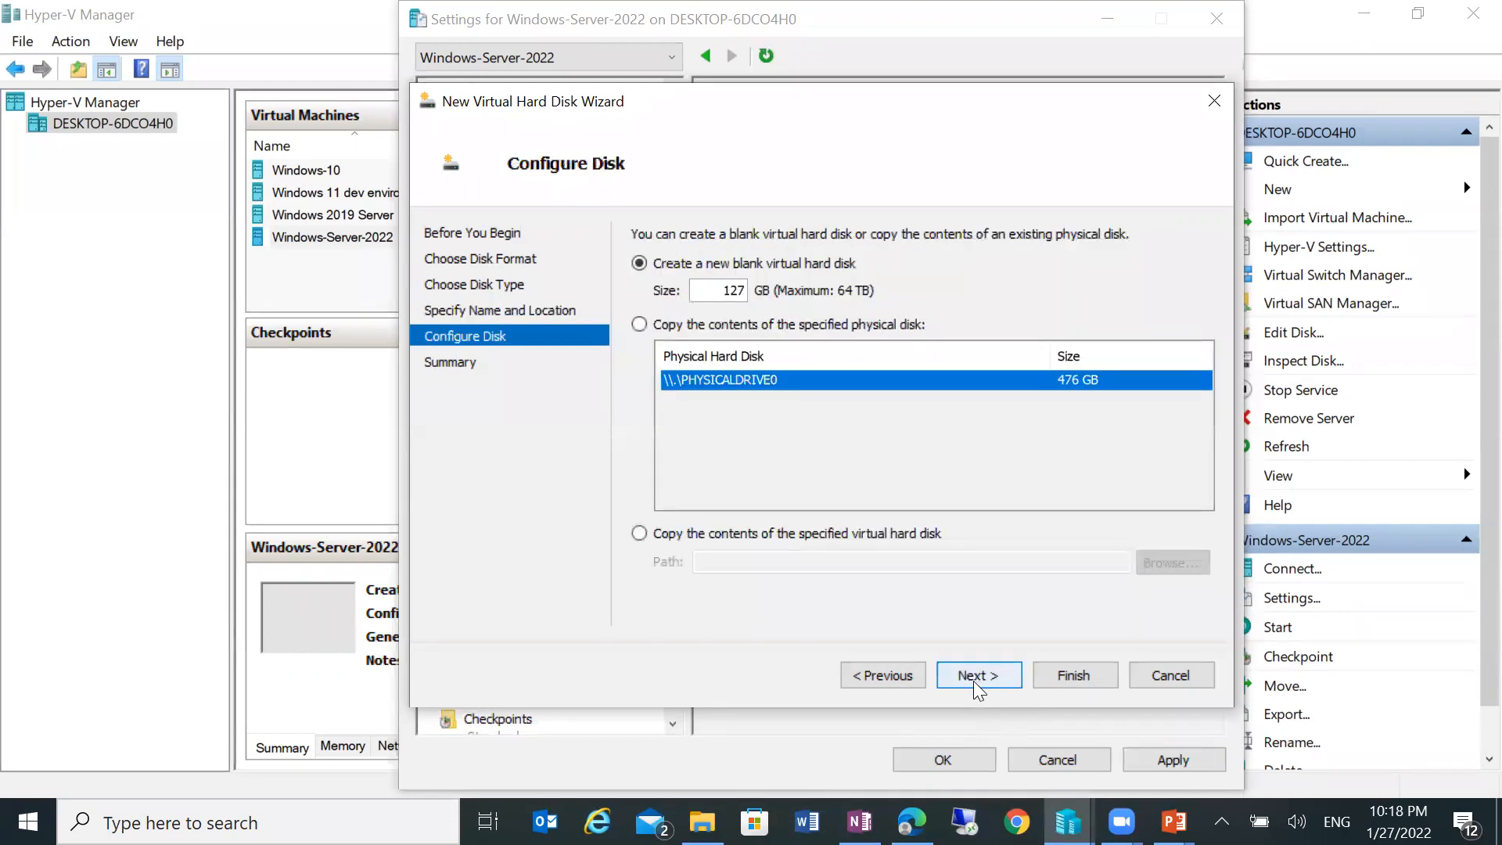
{"action": "left_click", "coordinate": [973, 682]}
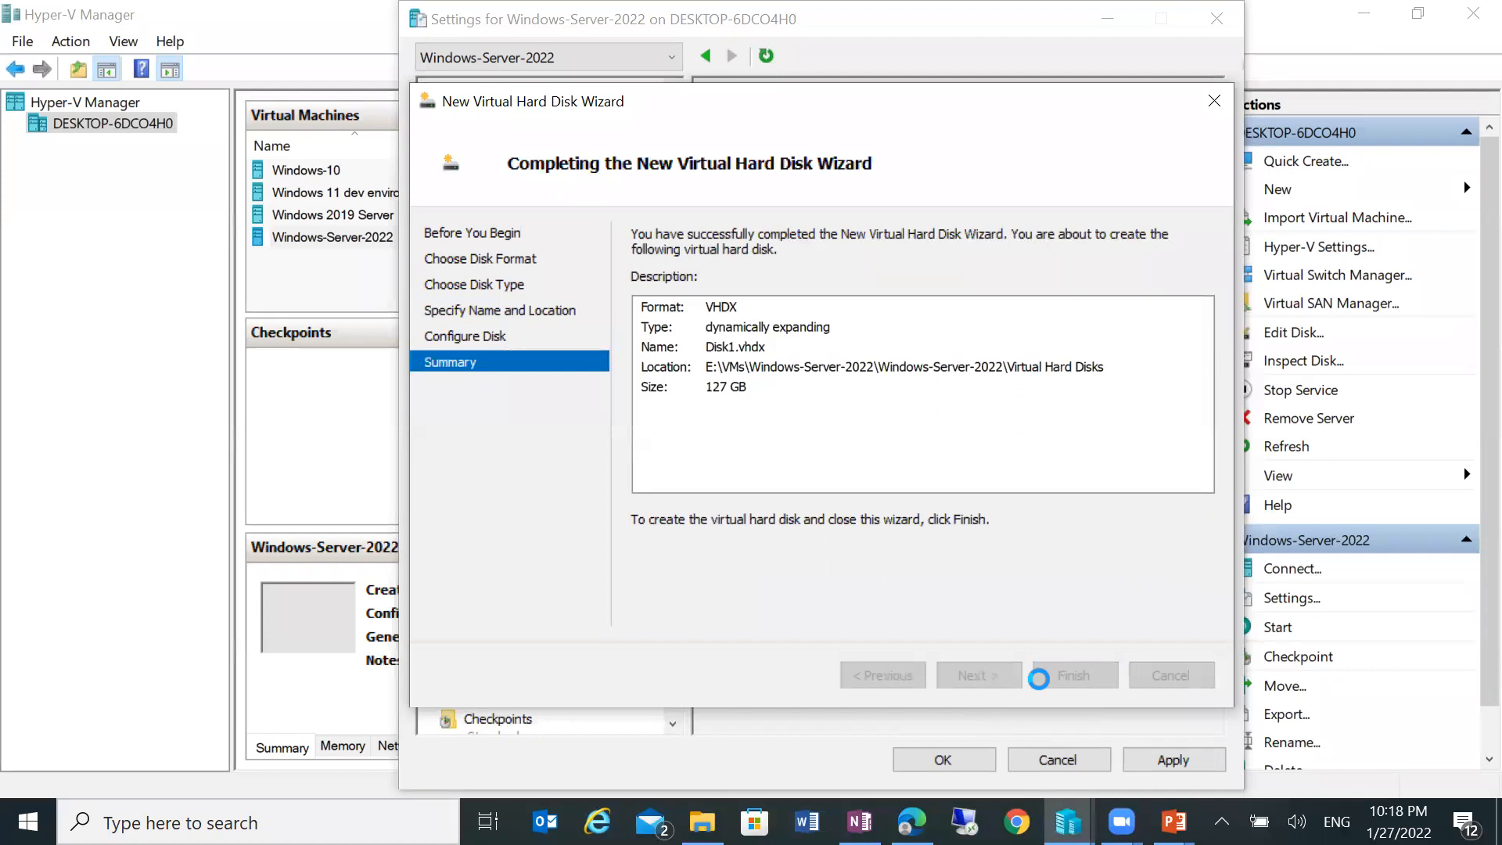
{"action": "left_click", "coordinate": [1039, 677]}
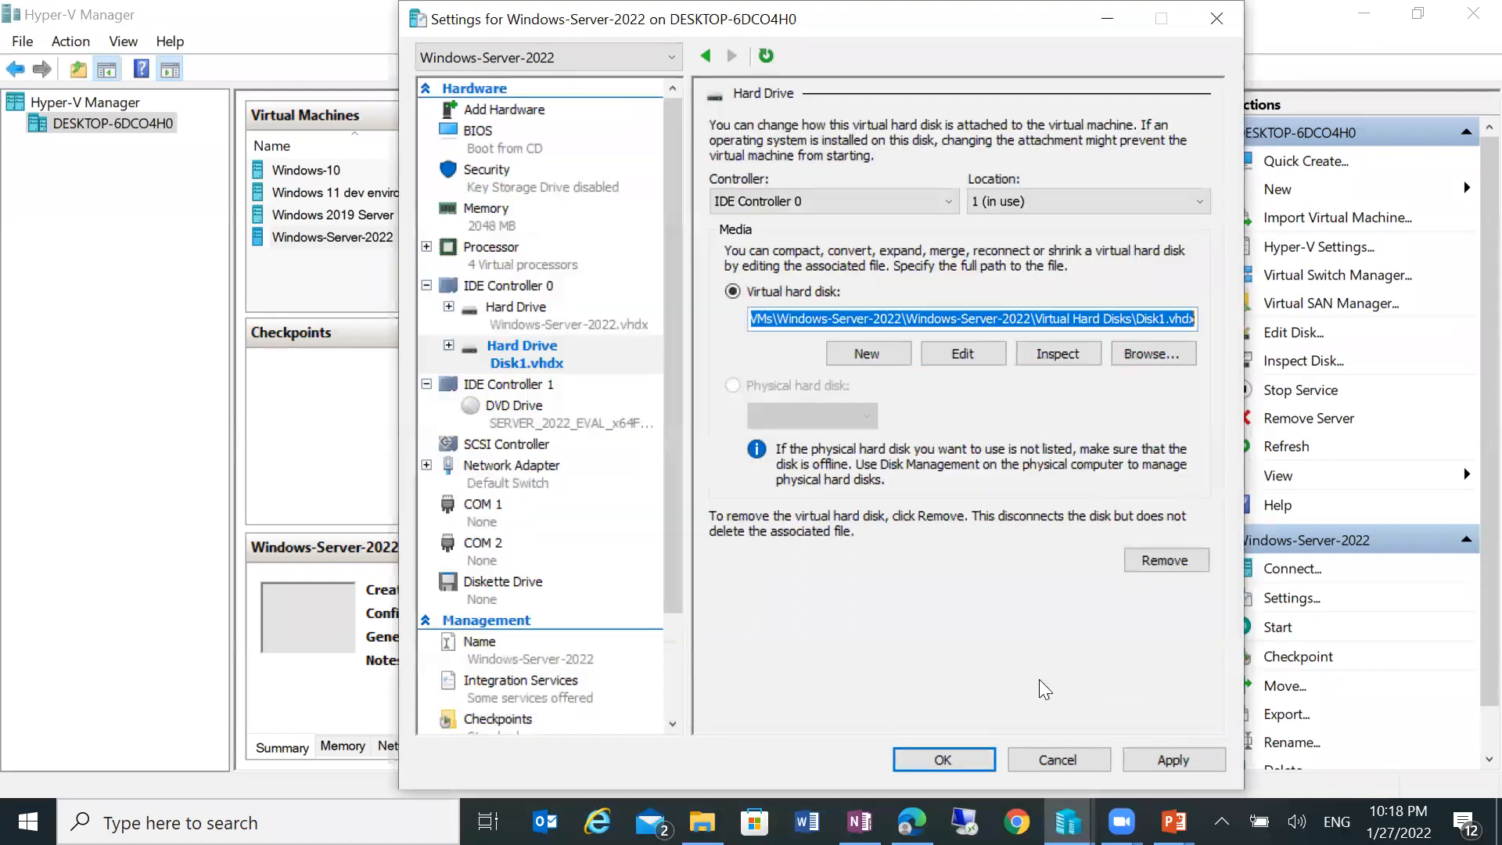
Step: Apply the Disk1 attachment, then remove the DVD drive from IDE Controller 1 and apply
{"action": "left_click", "coordinate": [1166, 758]}
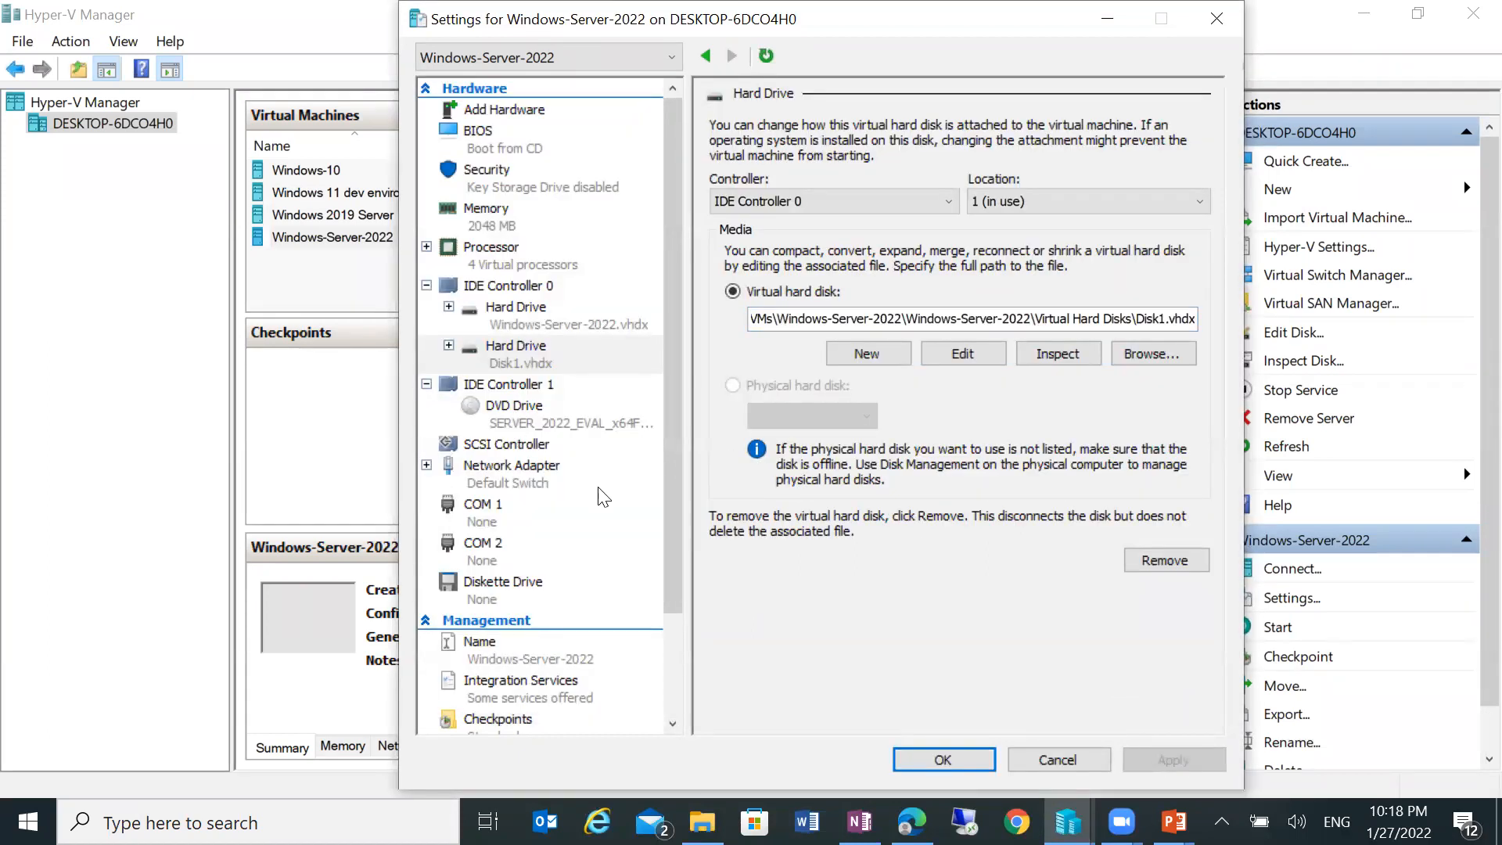
{"action": "left_click", "coordinate": [515, 405]}
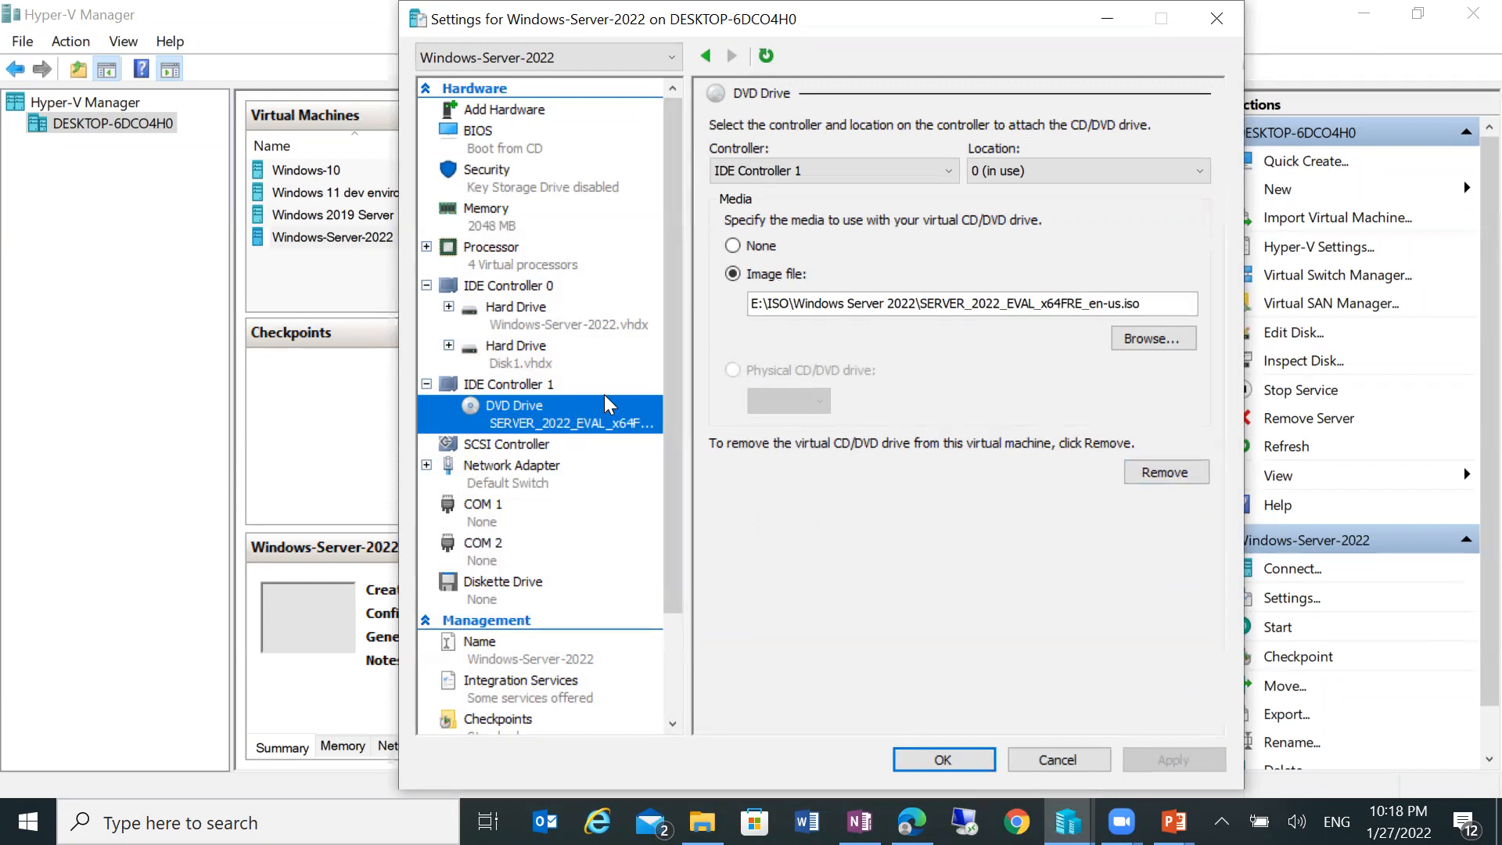
{"action": "left_click", "coordinate": [1146, 478]}
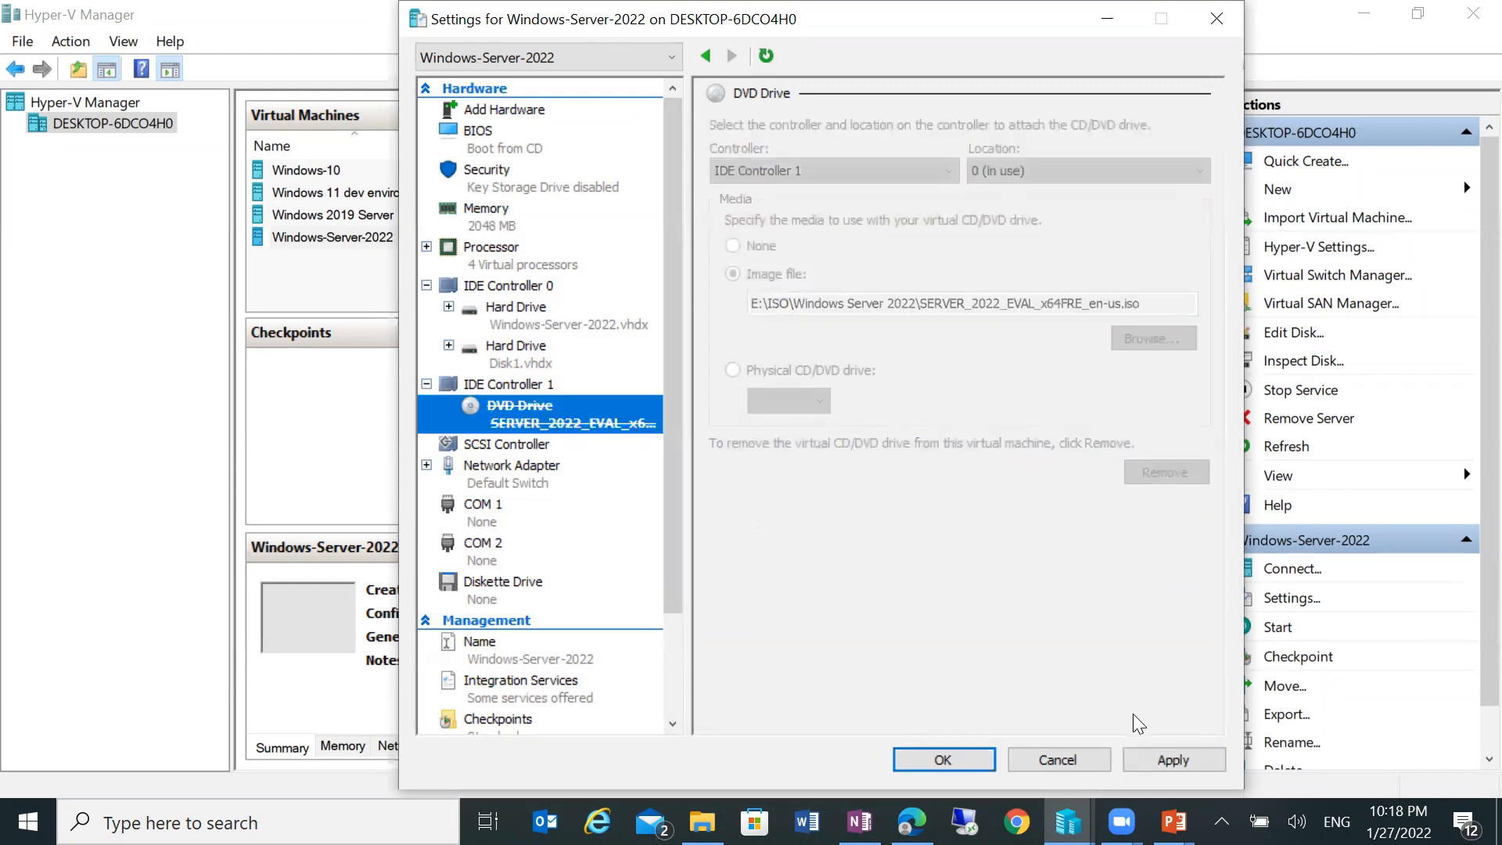
{"action": "left_click", "coordinate": [1150, 753]}
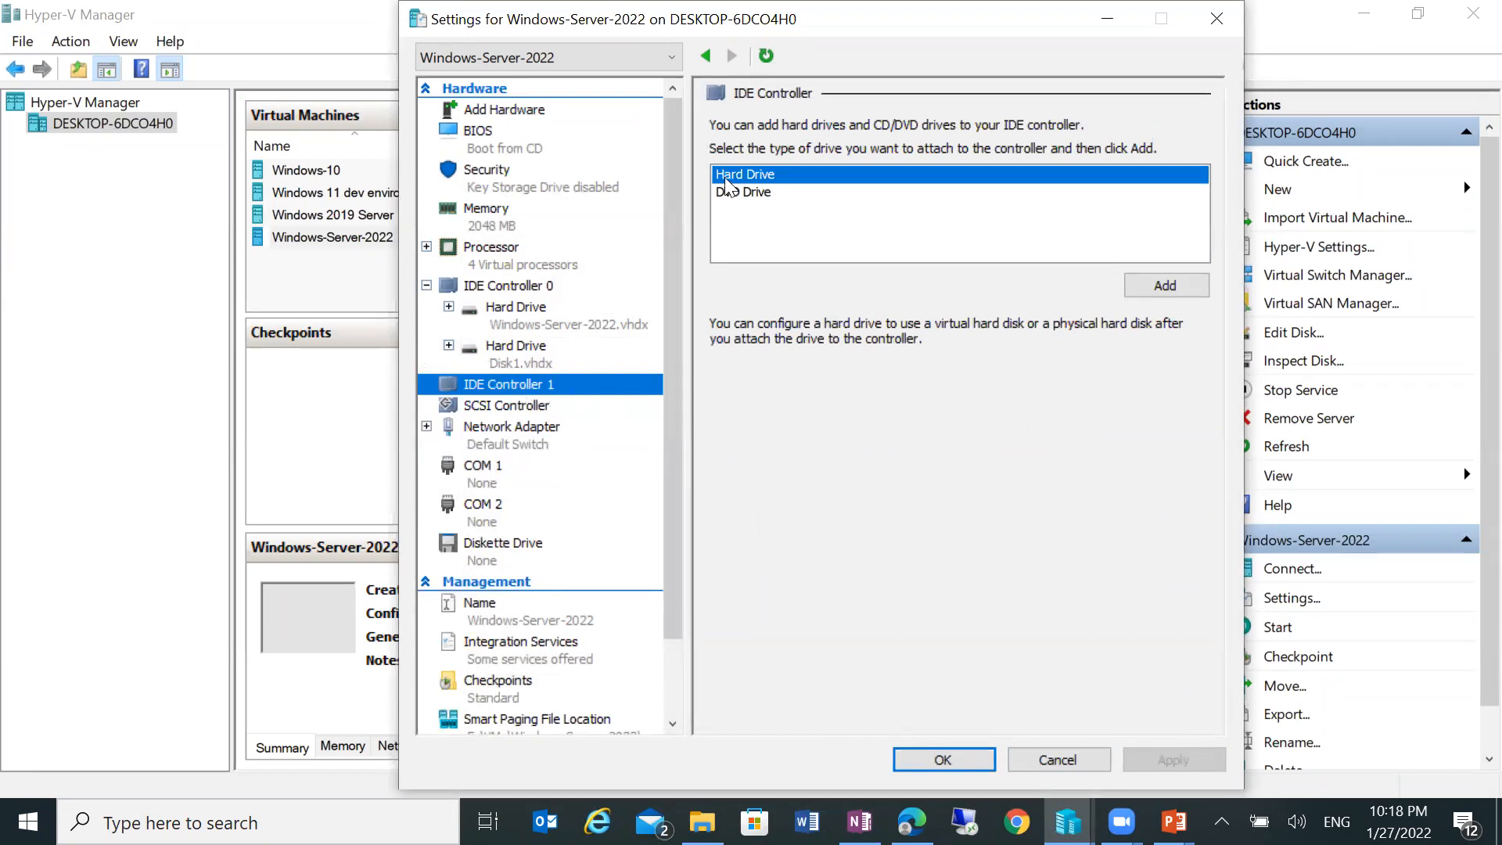
Step: Add a hard drive on IDE Controller 1 as a new dynamically expanding VHDX disk
{"action": "left_click", "coordinate": [1139, 287]}
{"action": "left_click", "coordinate": [873, 356]}
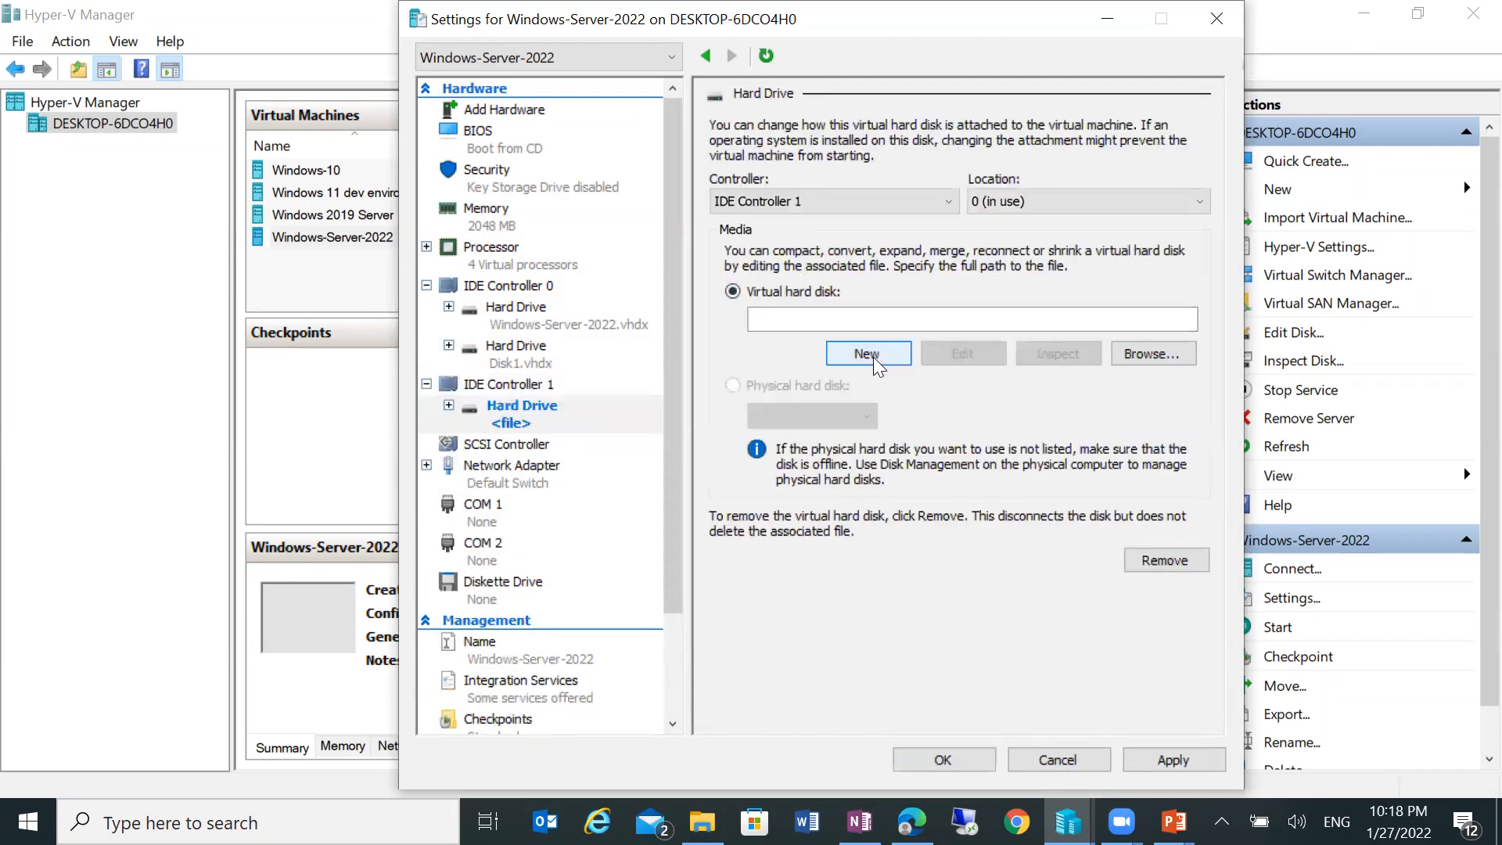
{"action": "left_click", "coordinate": [984, 669]}
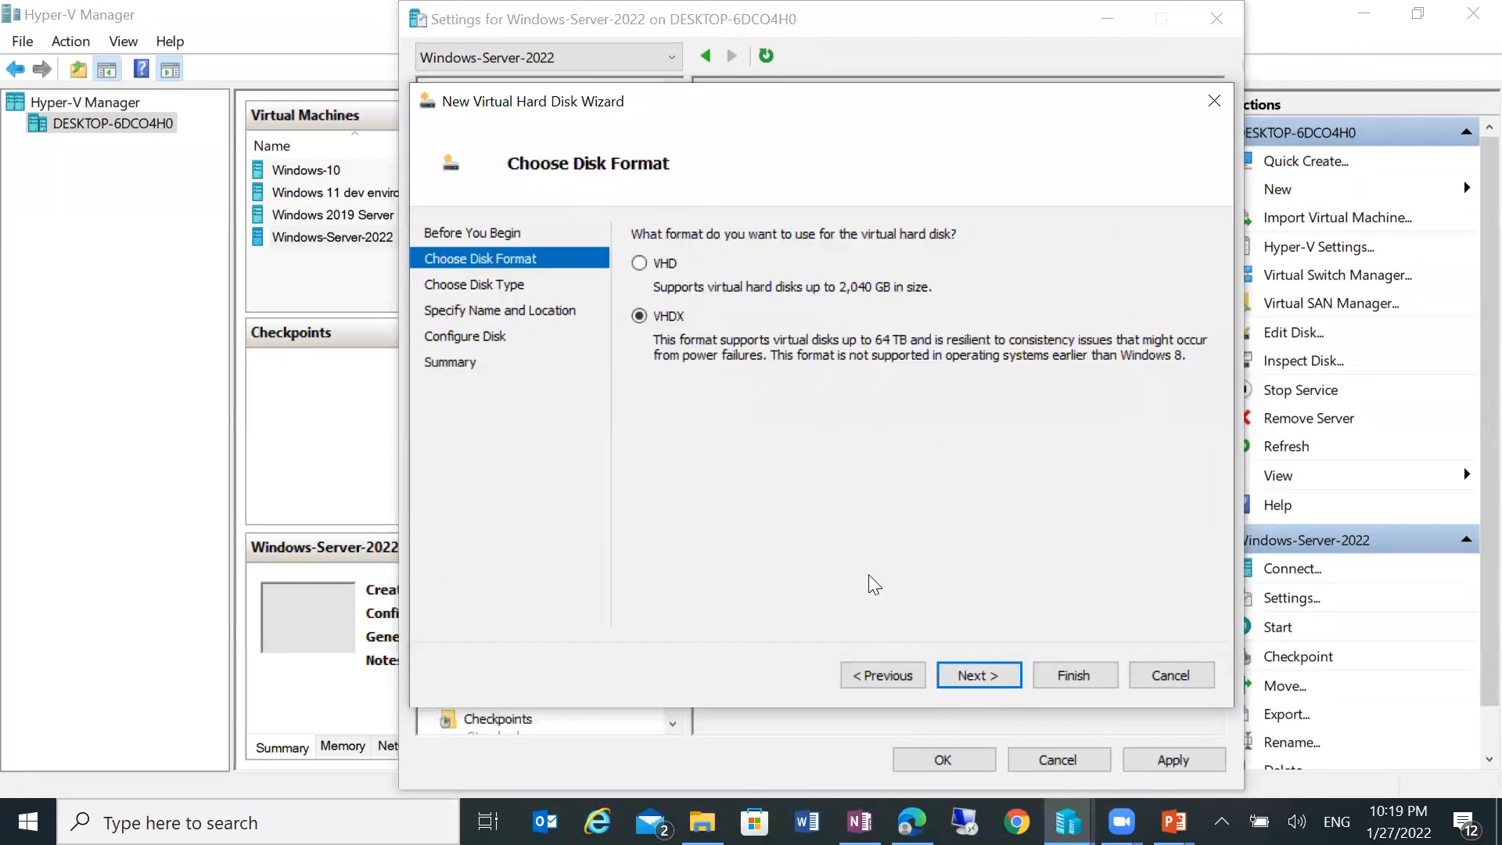
{"action": "left_click", "coordinate": [977, 677]}
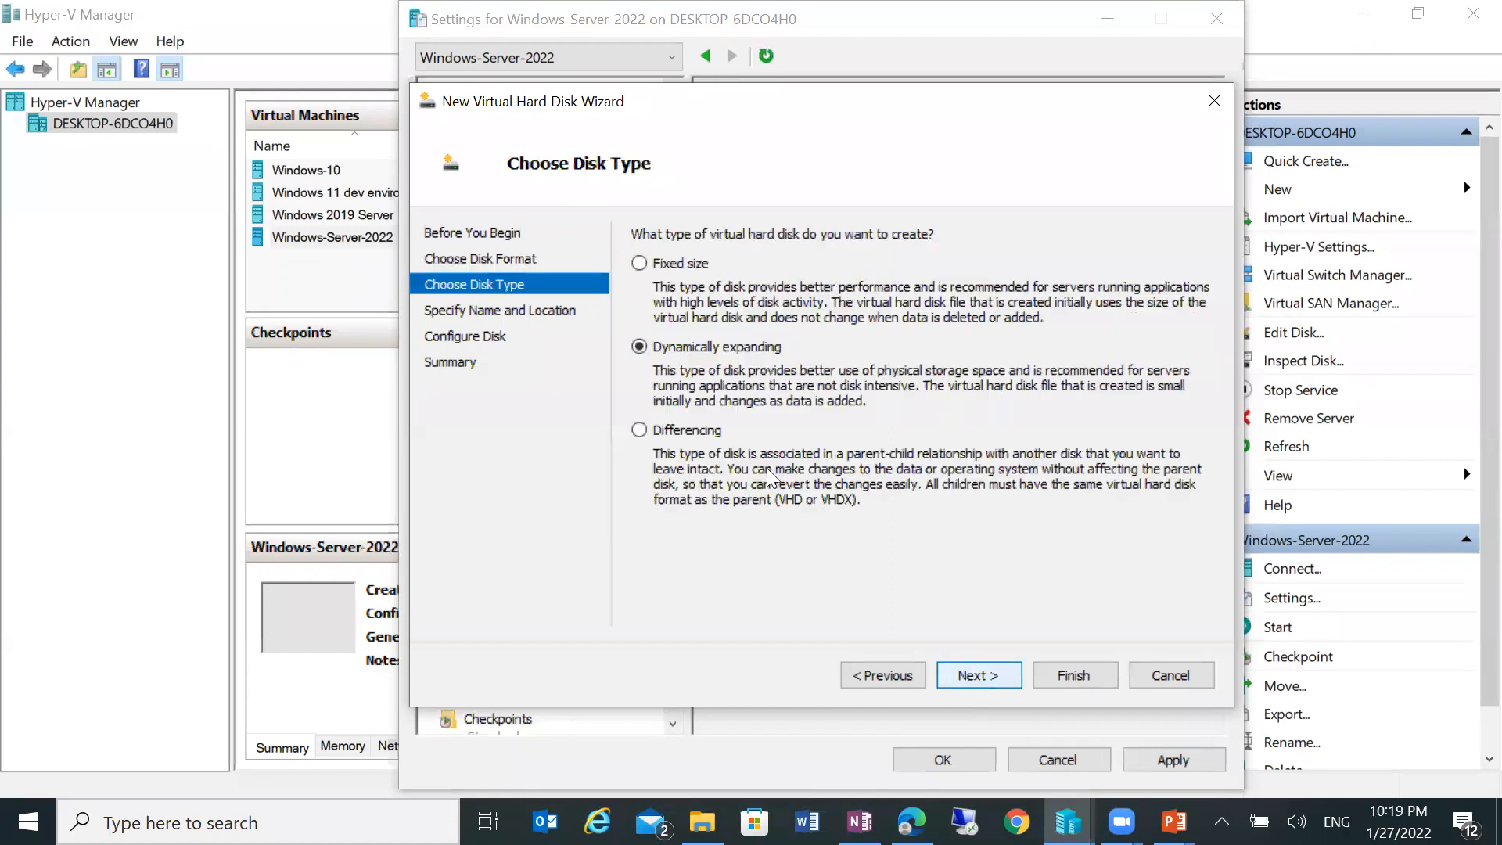
{"action": "left_click", "coordinate": [998, 677]}
Step: Set the disk location to the VM's Virtual Hard Disks folder on E:
{"action": "left_click", "coordinate": [1170, 302]}
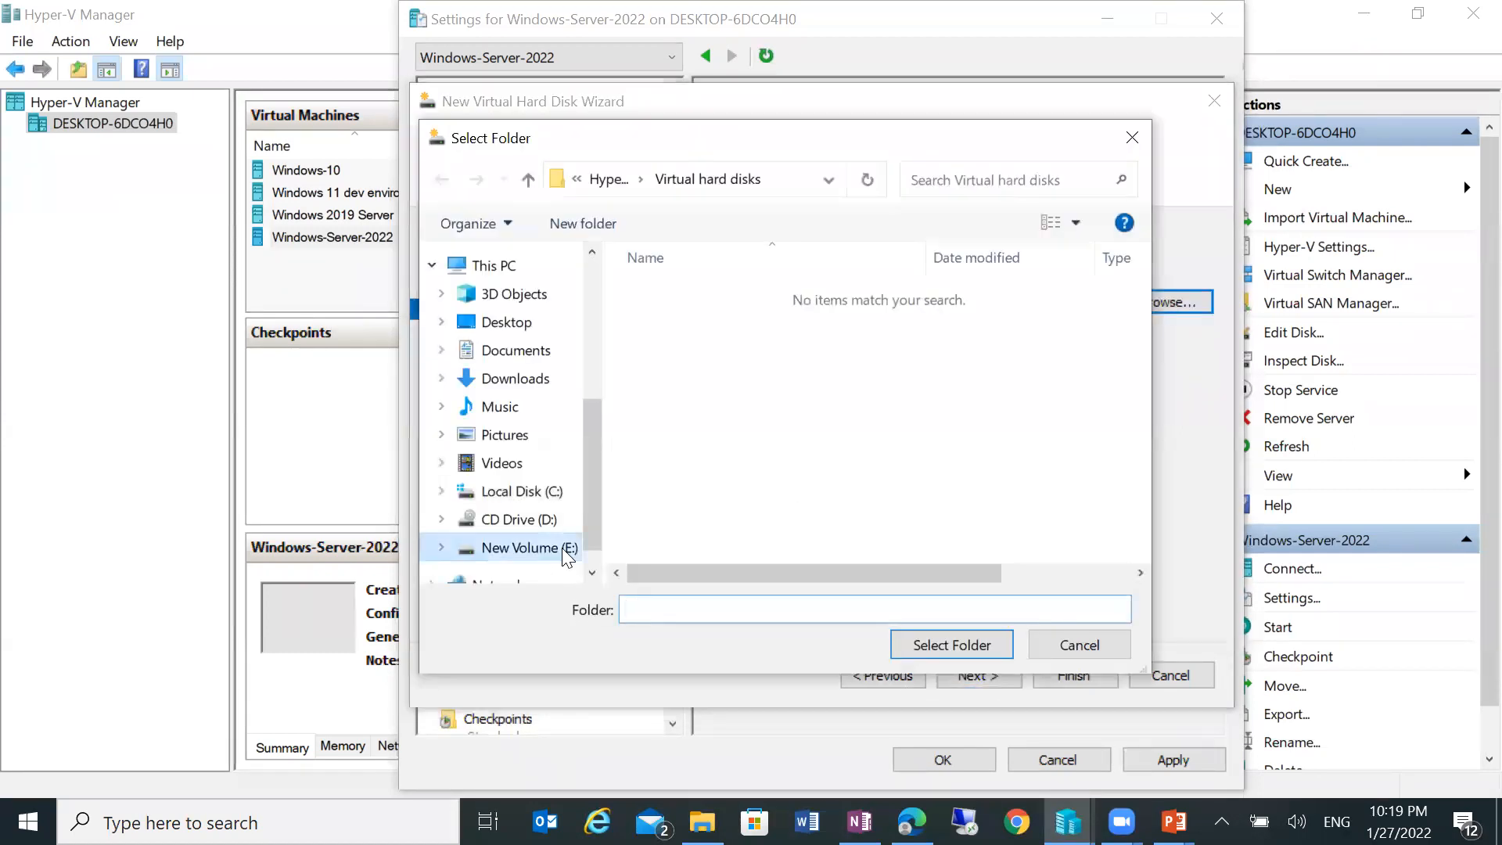
{"action": "left_click", "coordinate": [520, 548]}
{"action": "scroll", "coordinate": [735, 493], "scroll_direction": "down", "scroll_amount": 5}
{"action": "double_click", "coordinate": [708, 491]}
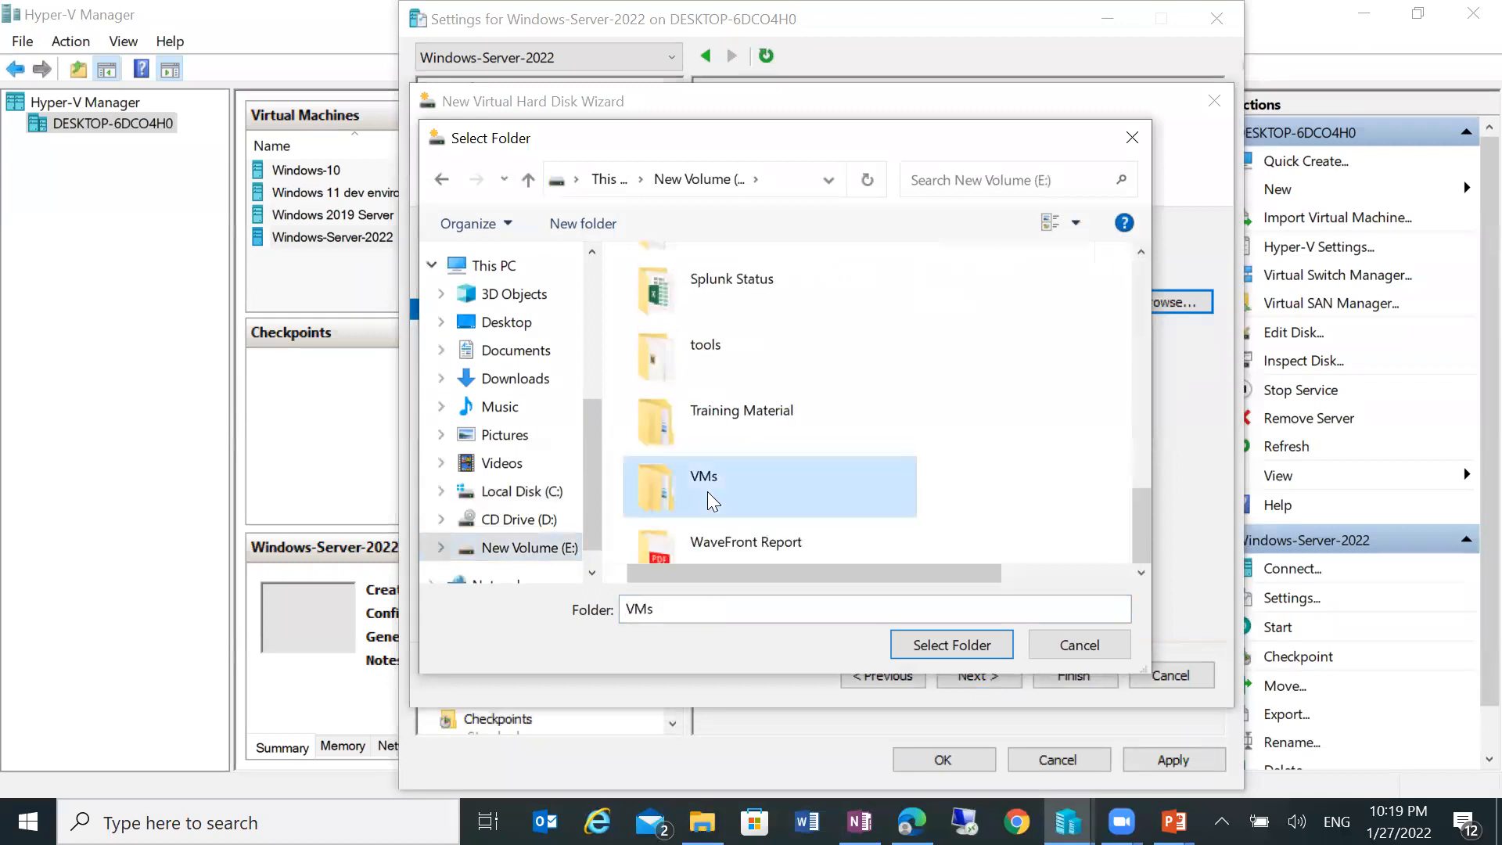
{"action": "left_click", "coordinate": [718, 349]}
{"action": "double_click", "coordinate": [718, 344]}
{"action": "double_click", "coordinate": [720, 296]}
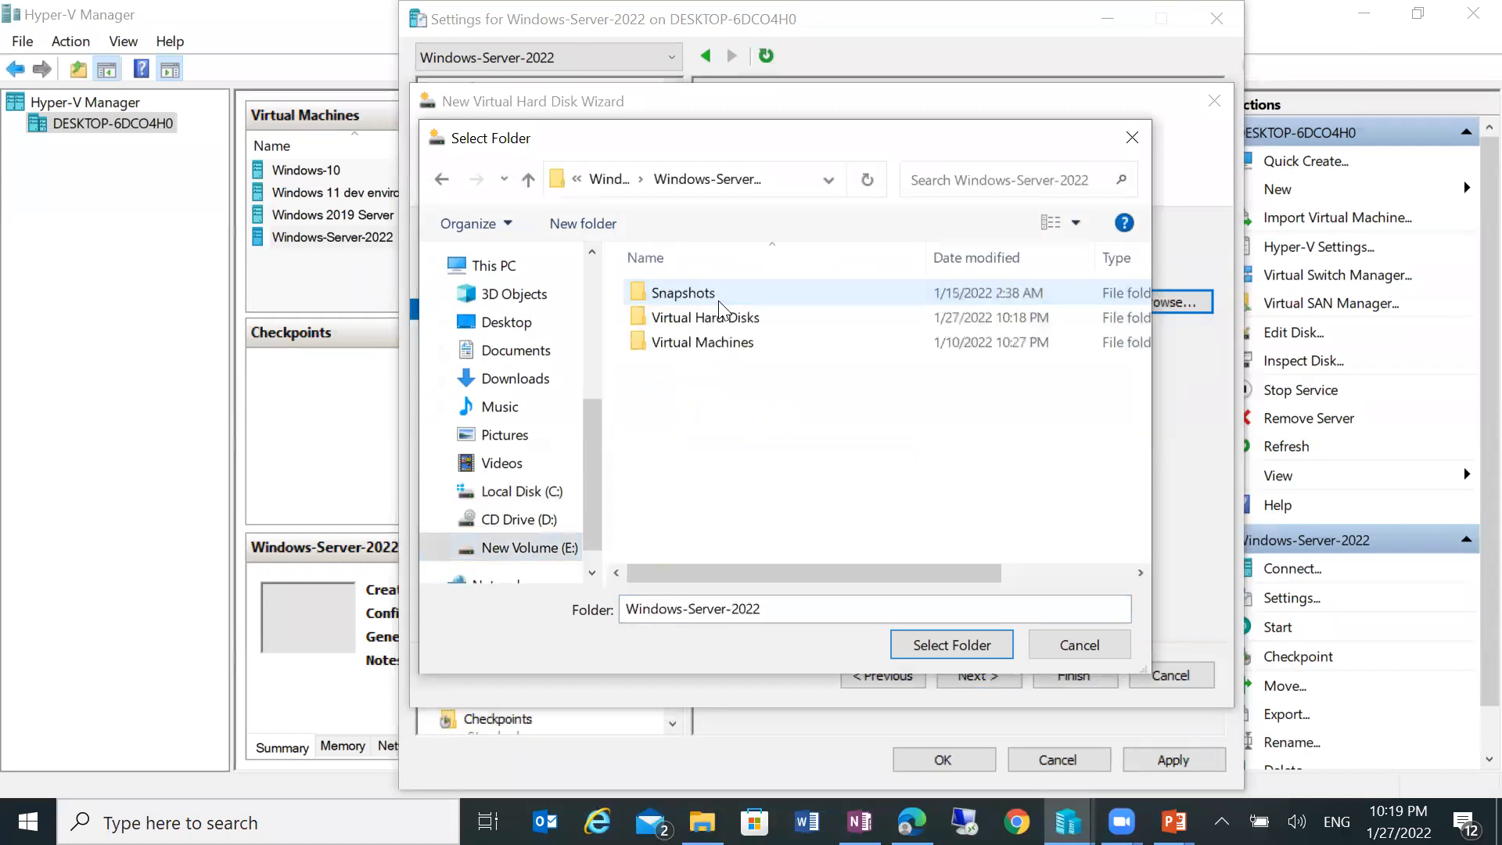
{"action": "left_click", "coordinate": [735, 319]}
{"action": "left_click", "coordinate": [912, 643]}
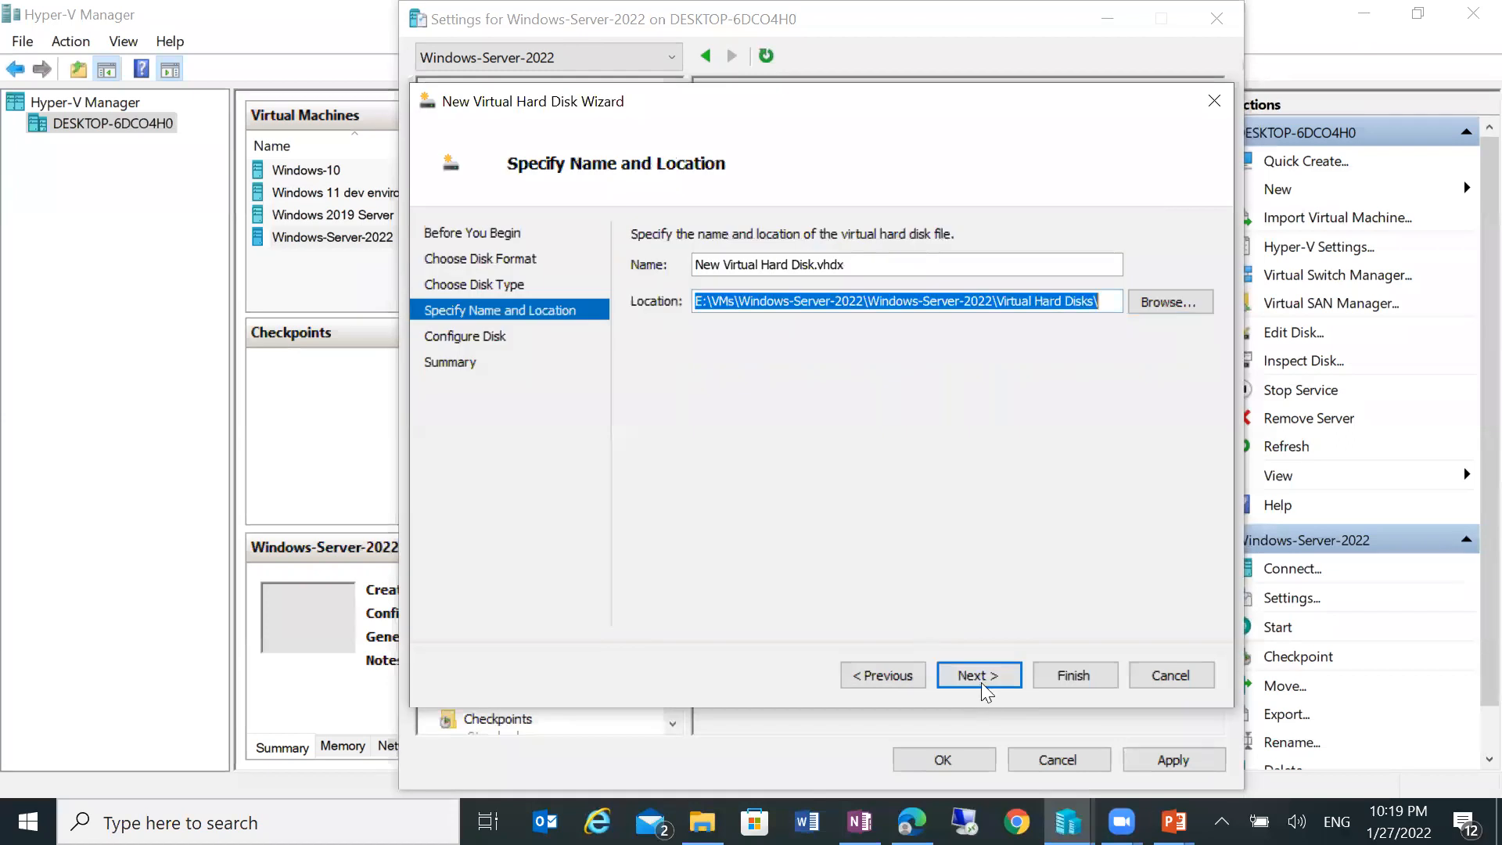
Step: Name it Disk2.vhdx, create the blank 127 GB disk, and apply it to the VM
{"action": "left_click_drag", "start_coordinate": [794, 268], "coordinate": [607, 228]}
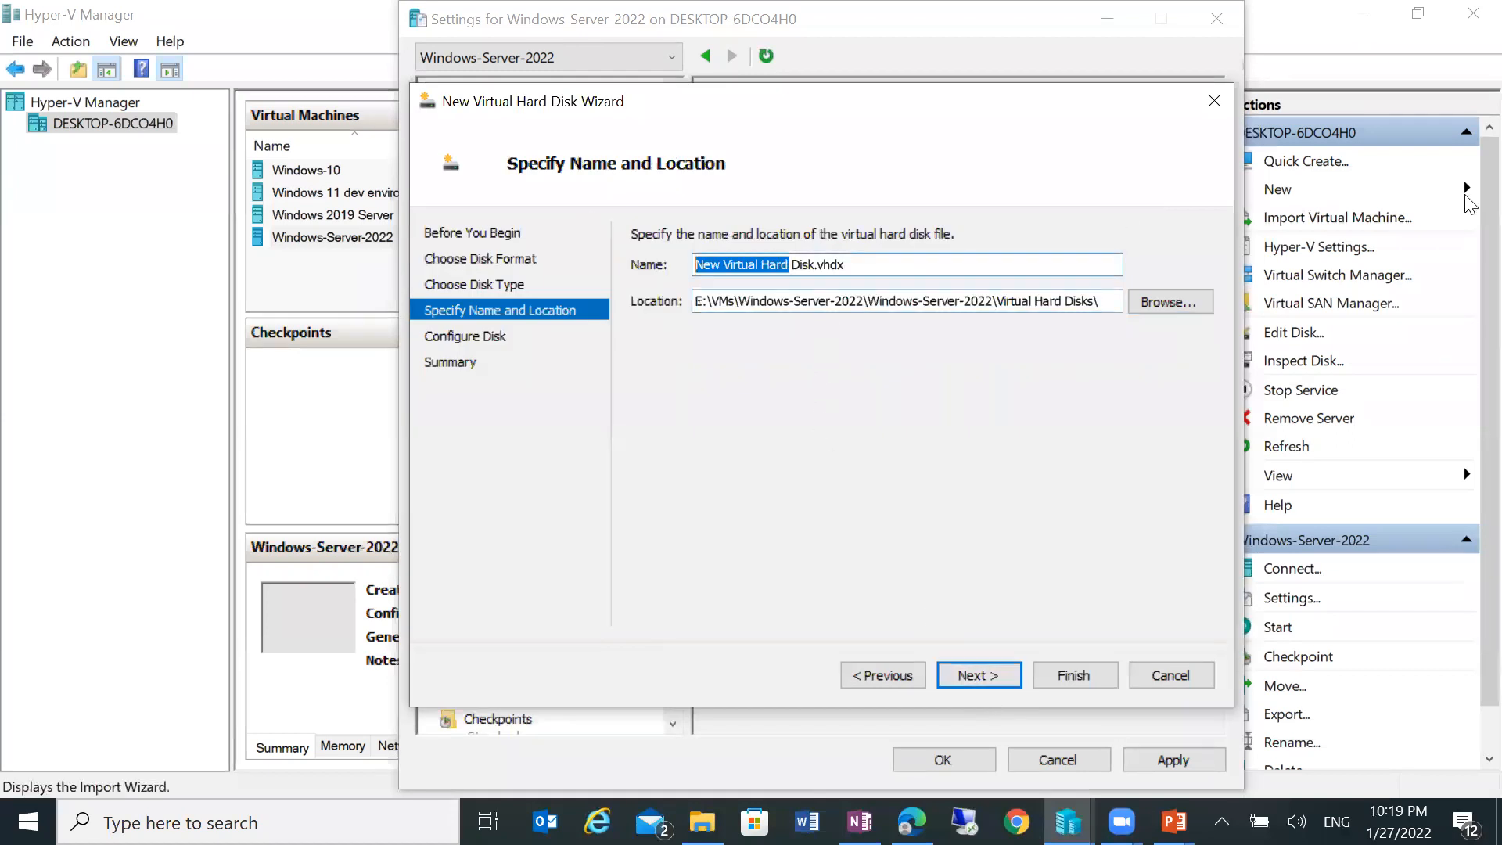
{"action": "key", "text": "Delete"}
{"action": "key", "text": "Delete"}
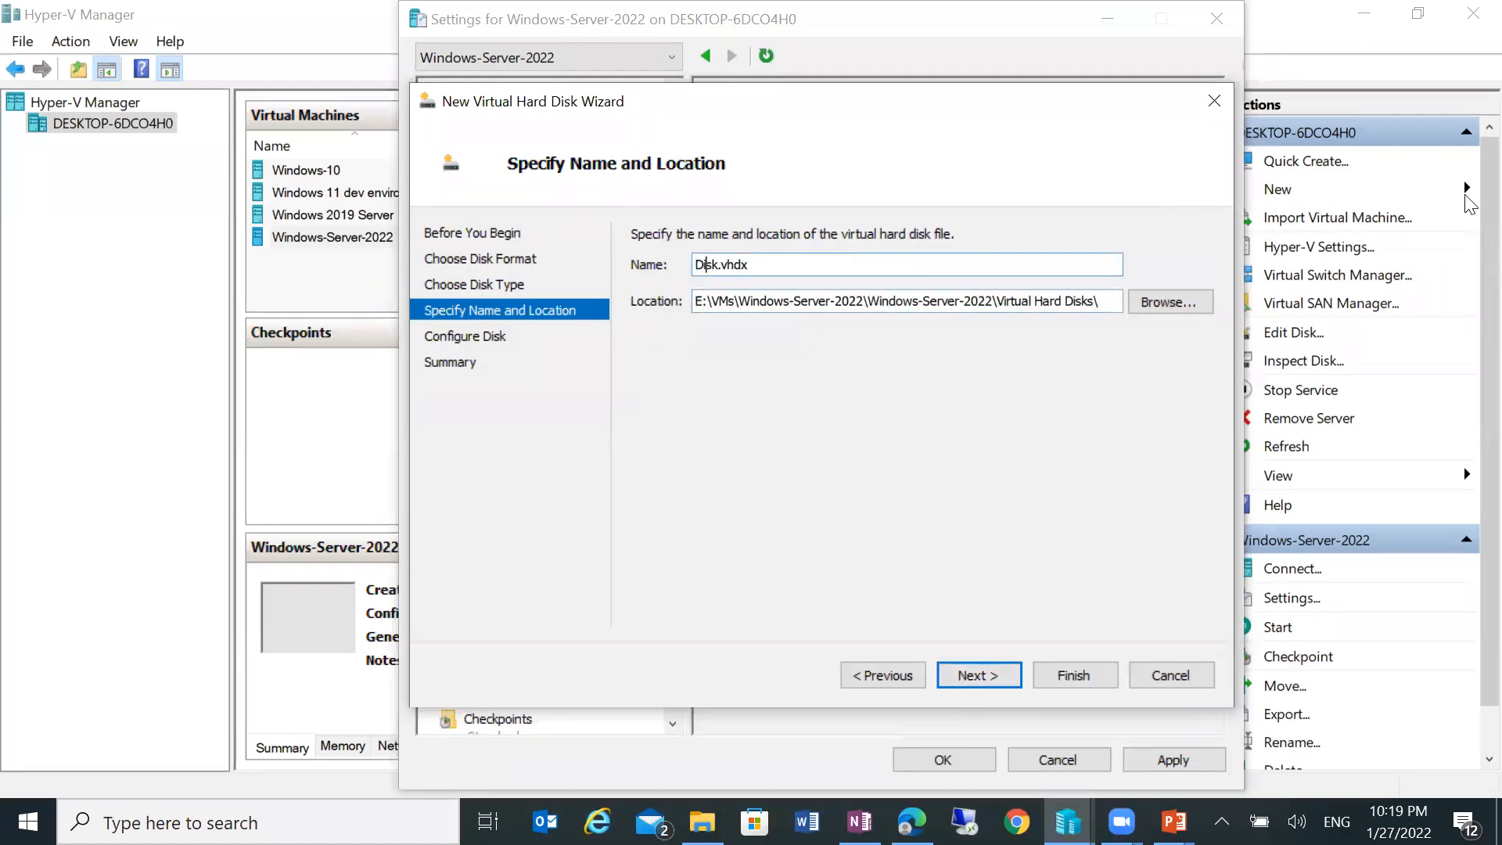
{"action": "type", "text": "2"}
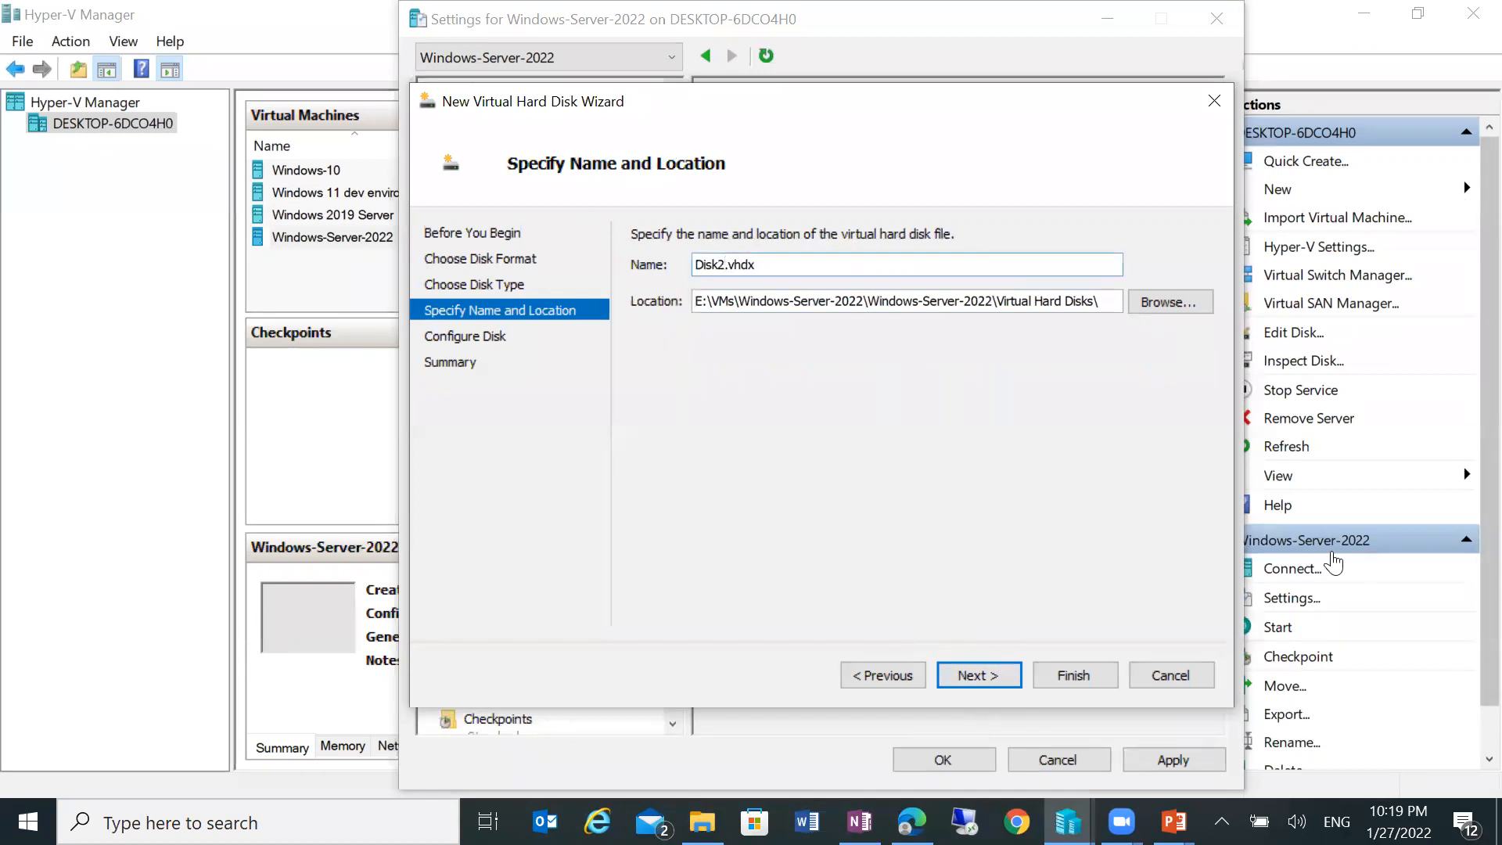
{"action": "left_click", "coordinate": [989, 676]}
{"action": "left_click", "coordinate": [989, 676]}
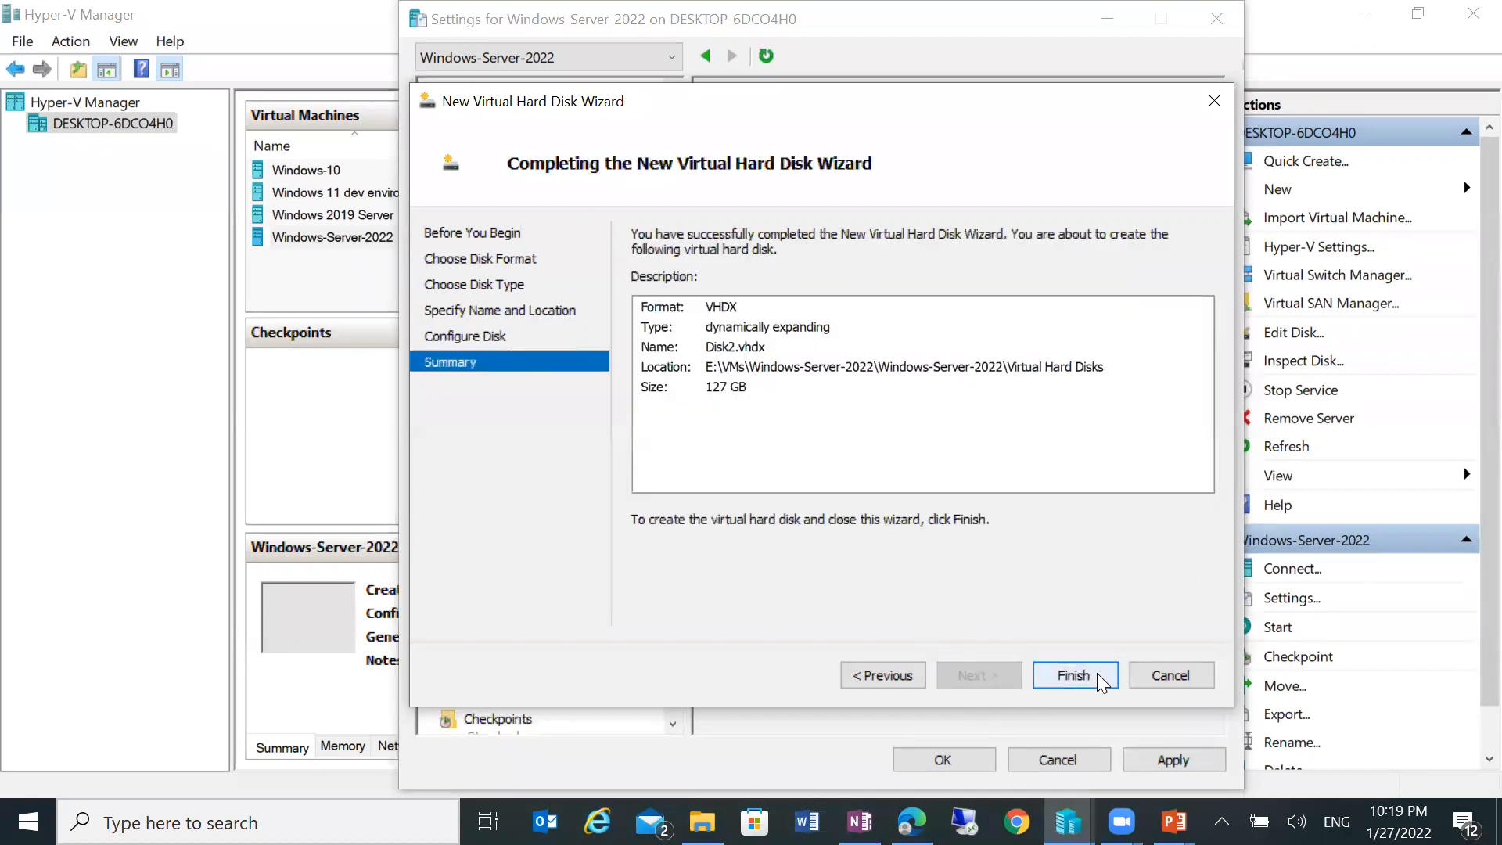
{"action": "left_click", "coordinate": [1097, 673]}
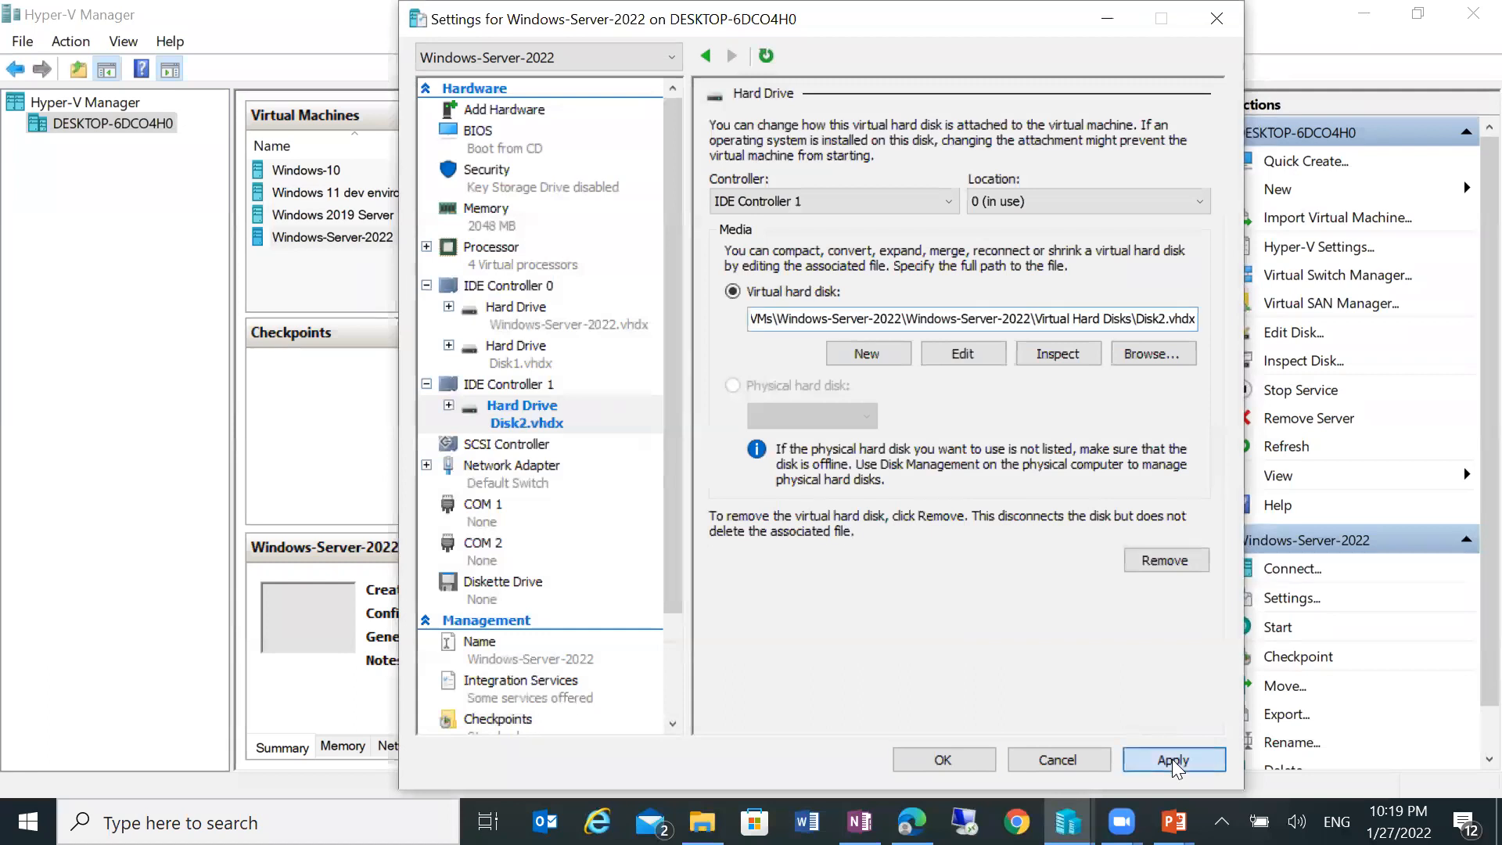
{"action": "left_click", "coordinate": [1172, 759]}
Step: Review the existing drives, then add a new dynamically expanding VHDX hard drive on IDE Controller 1
{"action": "left_click", "coordinate": [497, 310]}
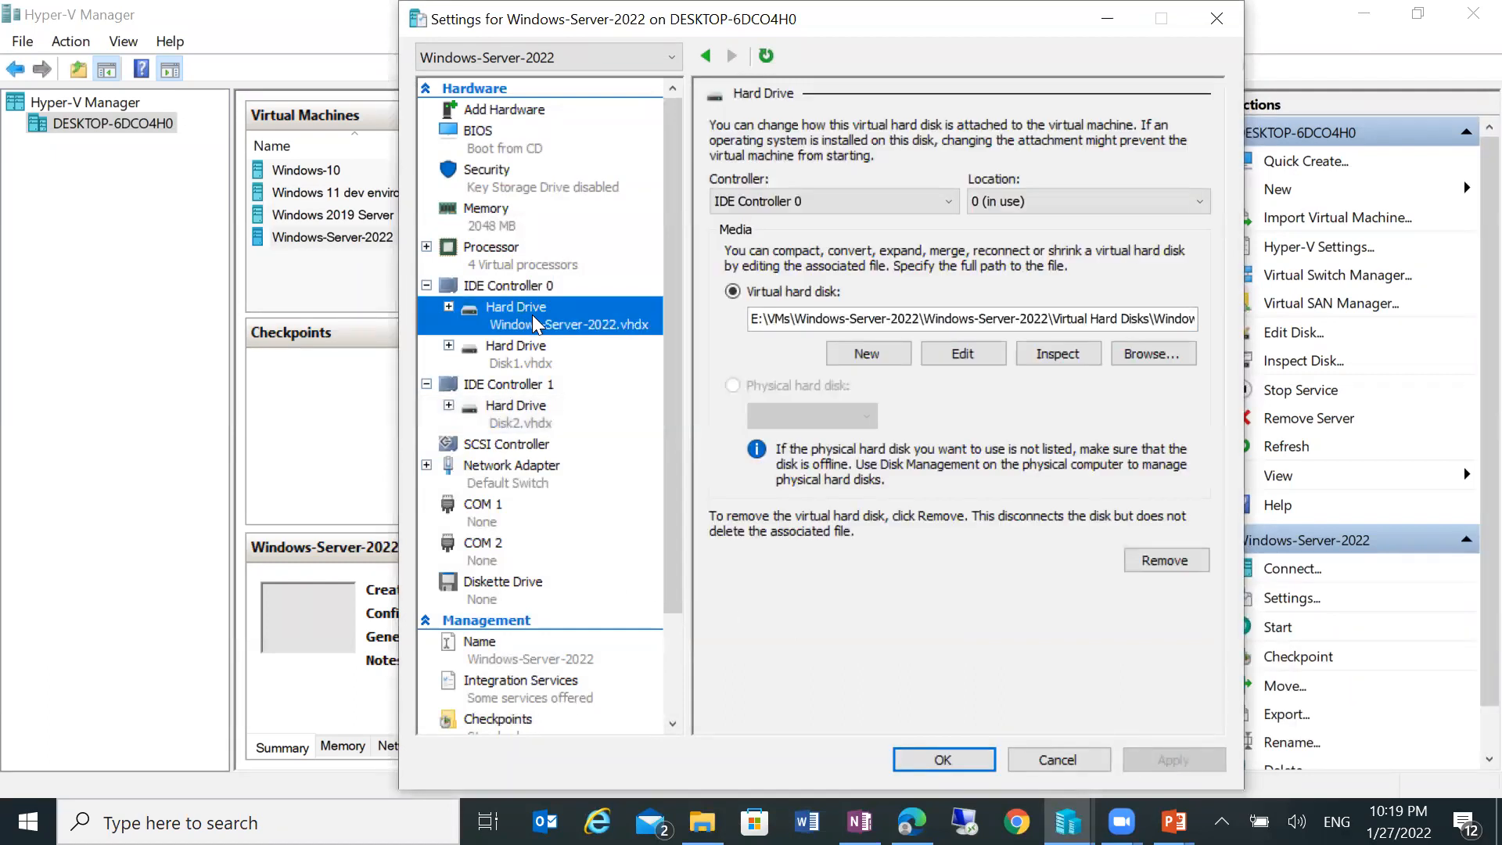
{"action": "left_click", "coordinate": [537, 363]}
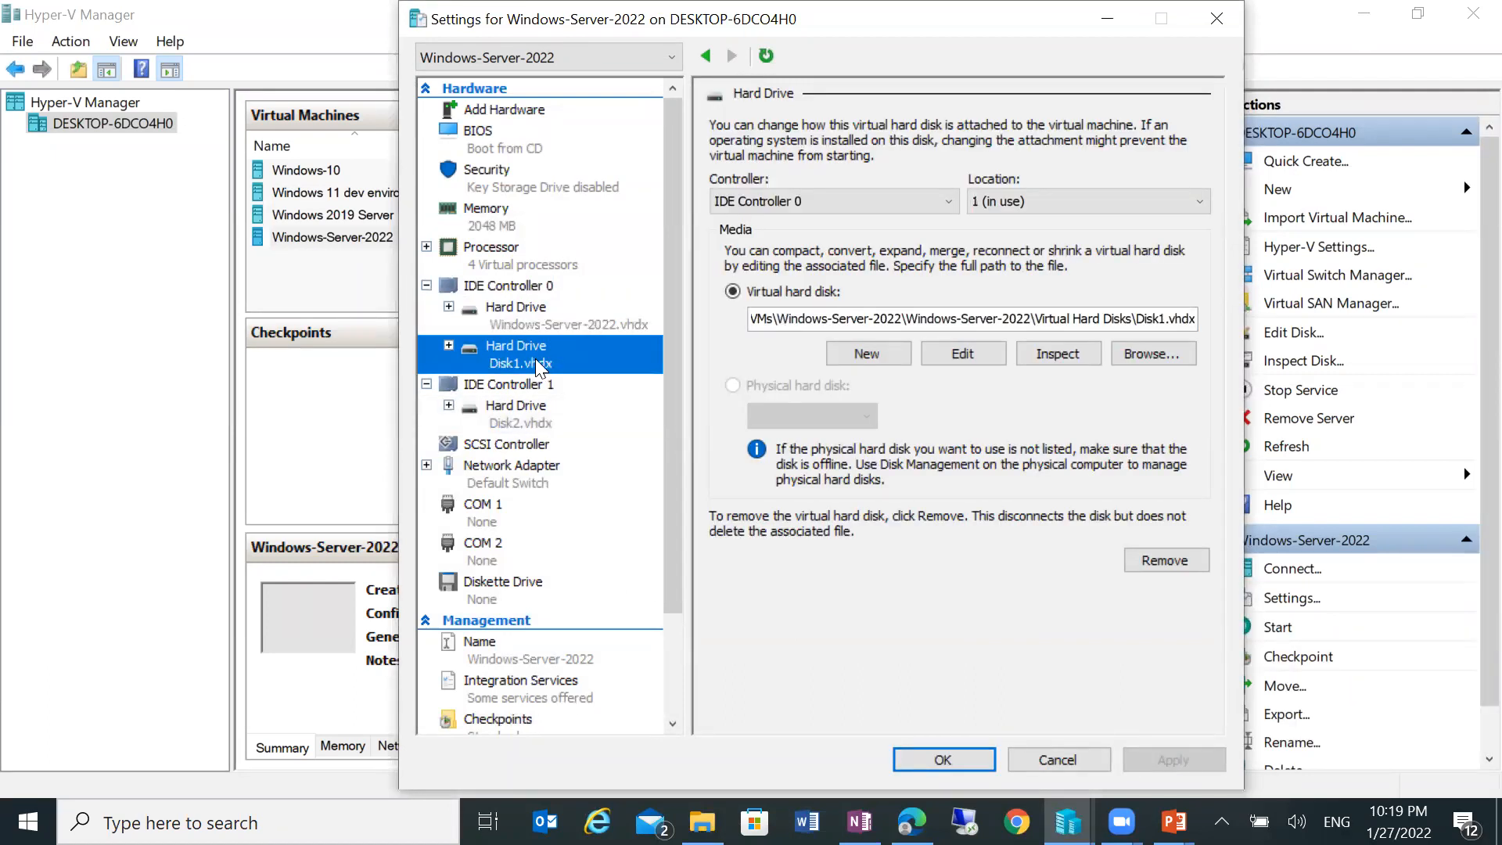
{"action": "left_click", "coordinate": [535, 407]}
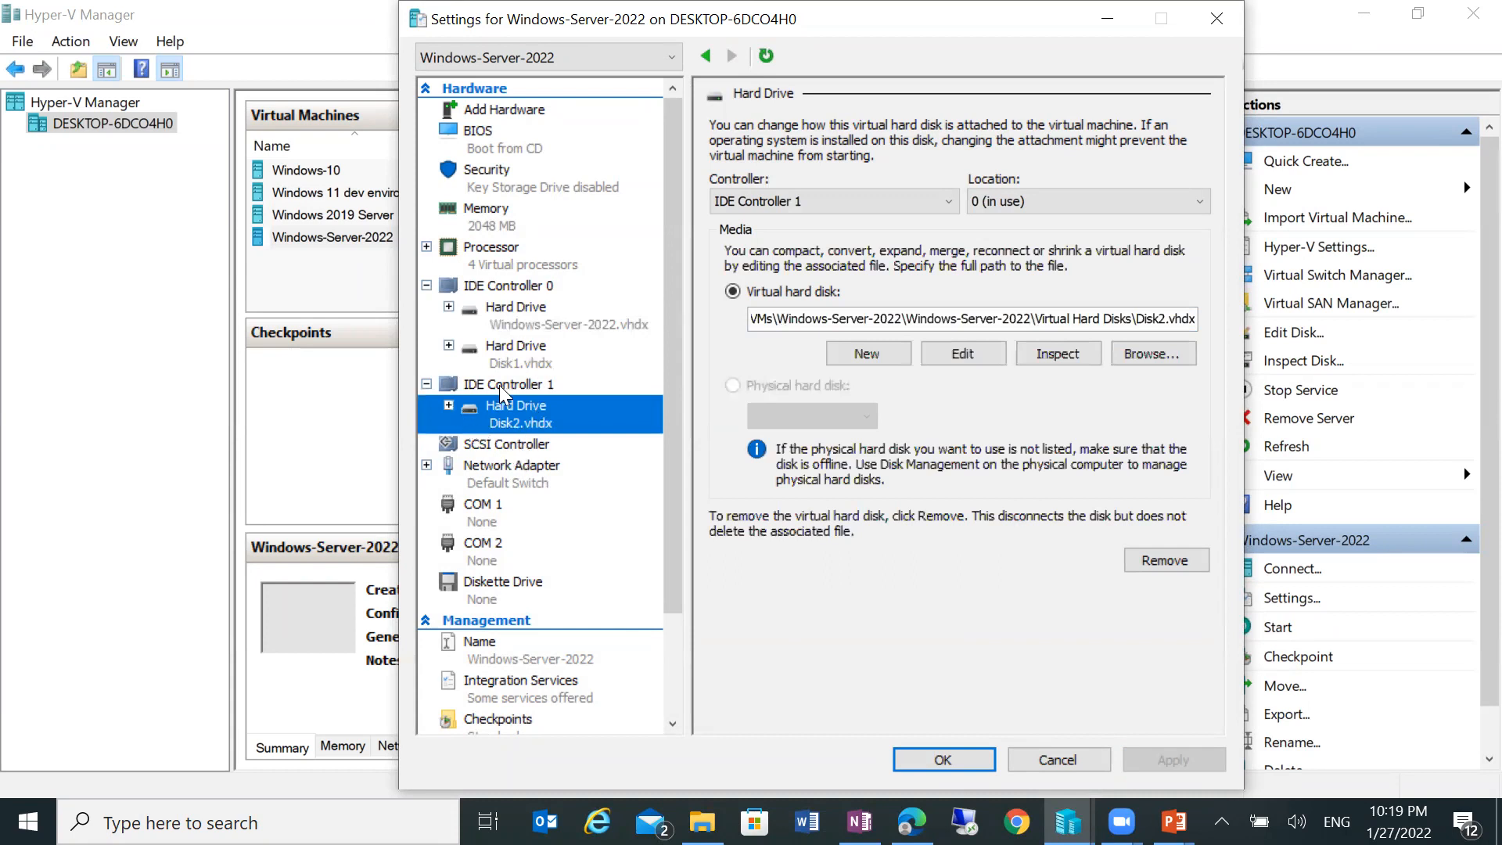
{"action": "left_click", "coordinate": [499, 384]}
{"action": "left_click", "coordinate": [1181, 286]}
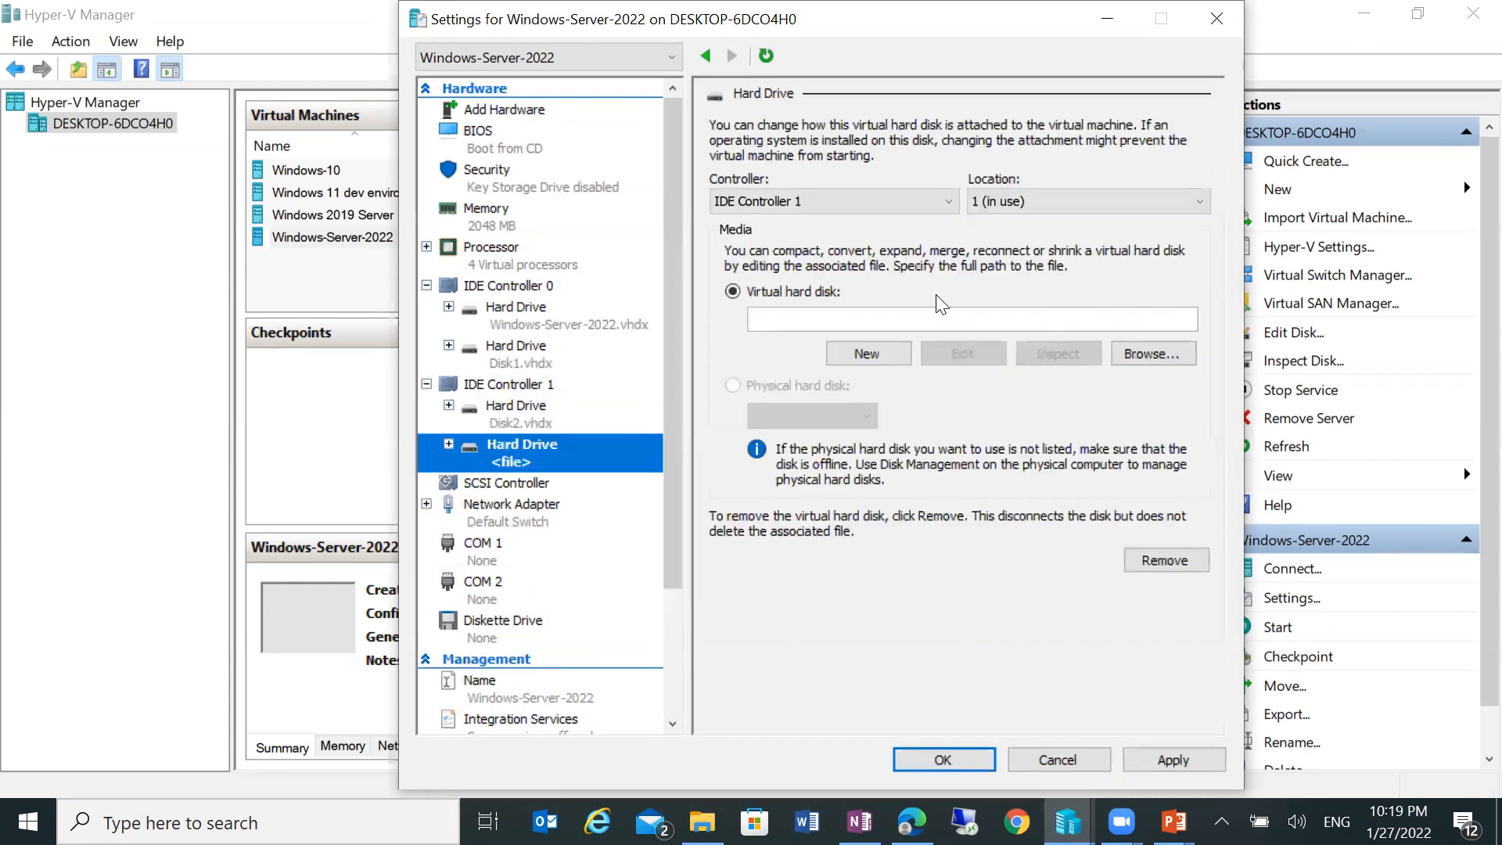
{"action": "left_click", "coordinate": [844, 357]}
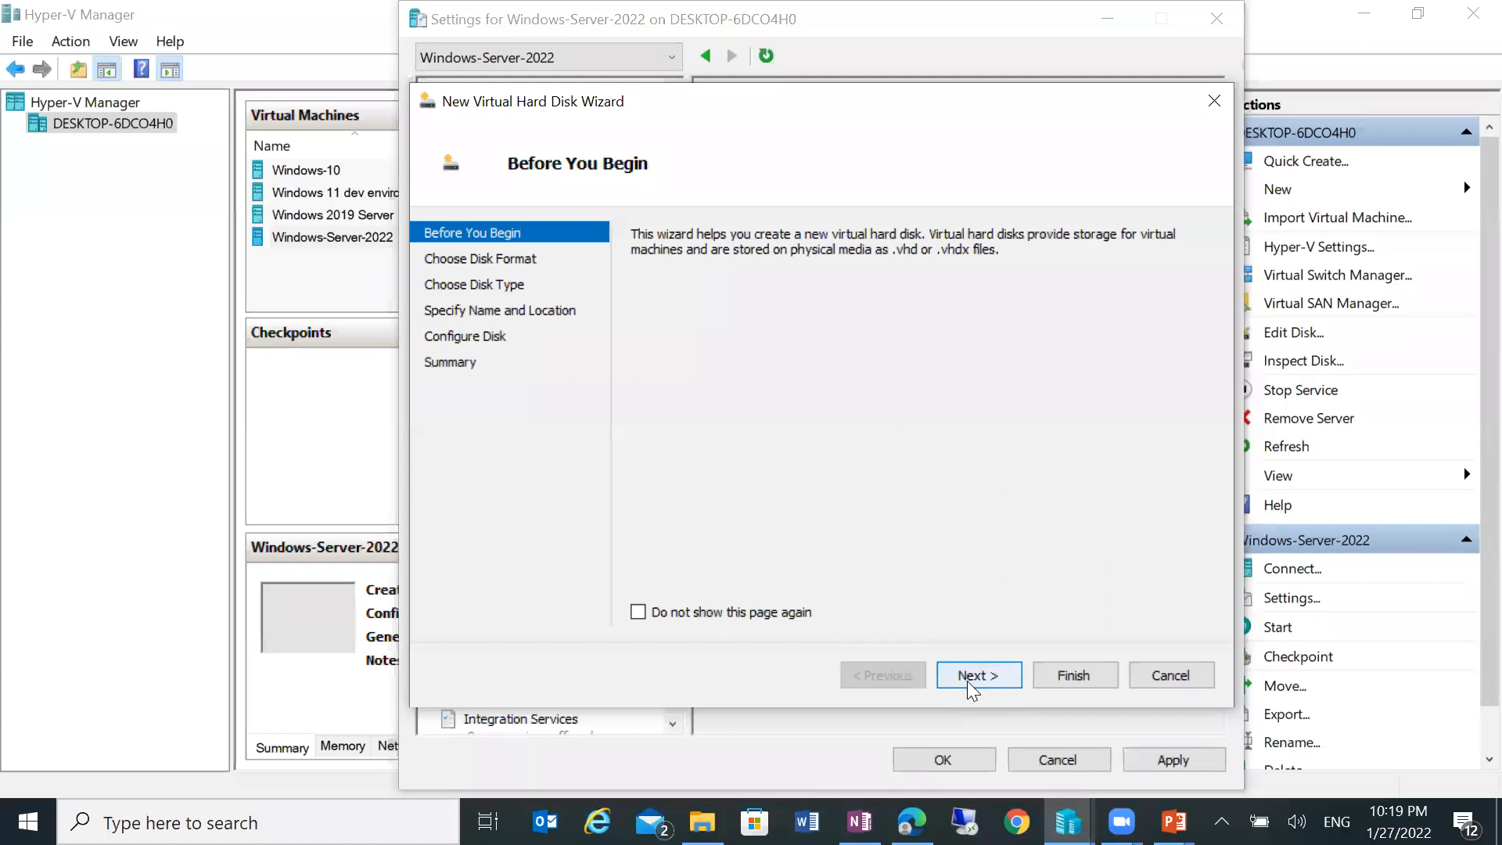
{"action": "left_click", "coordinate": [967, 680]}
{"action": "left_click", "coordinate": [990, 673]}
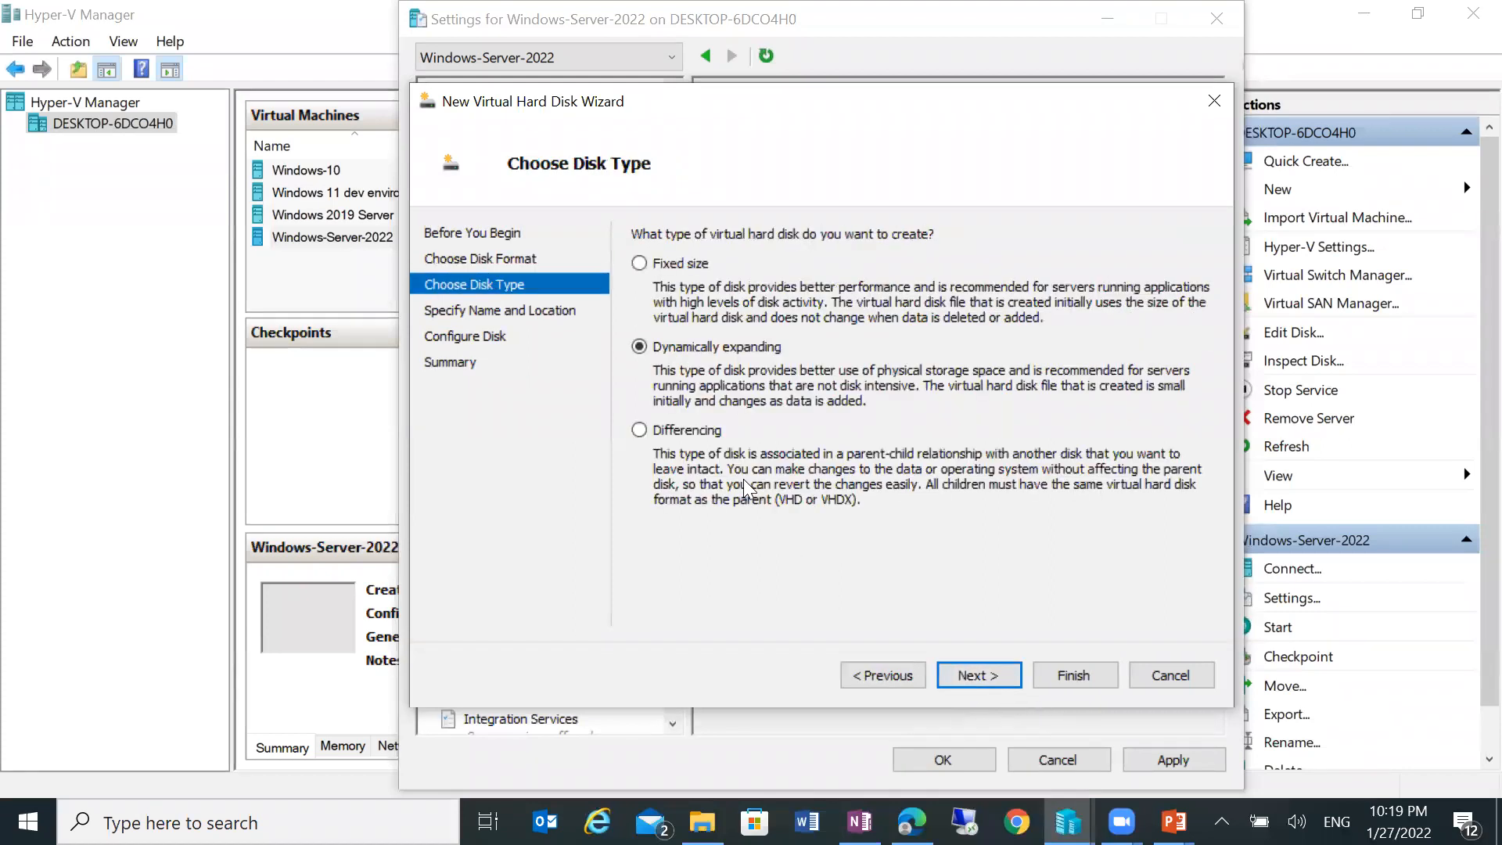
{"action": "left_click", "coordinate": [979, 675]}
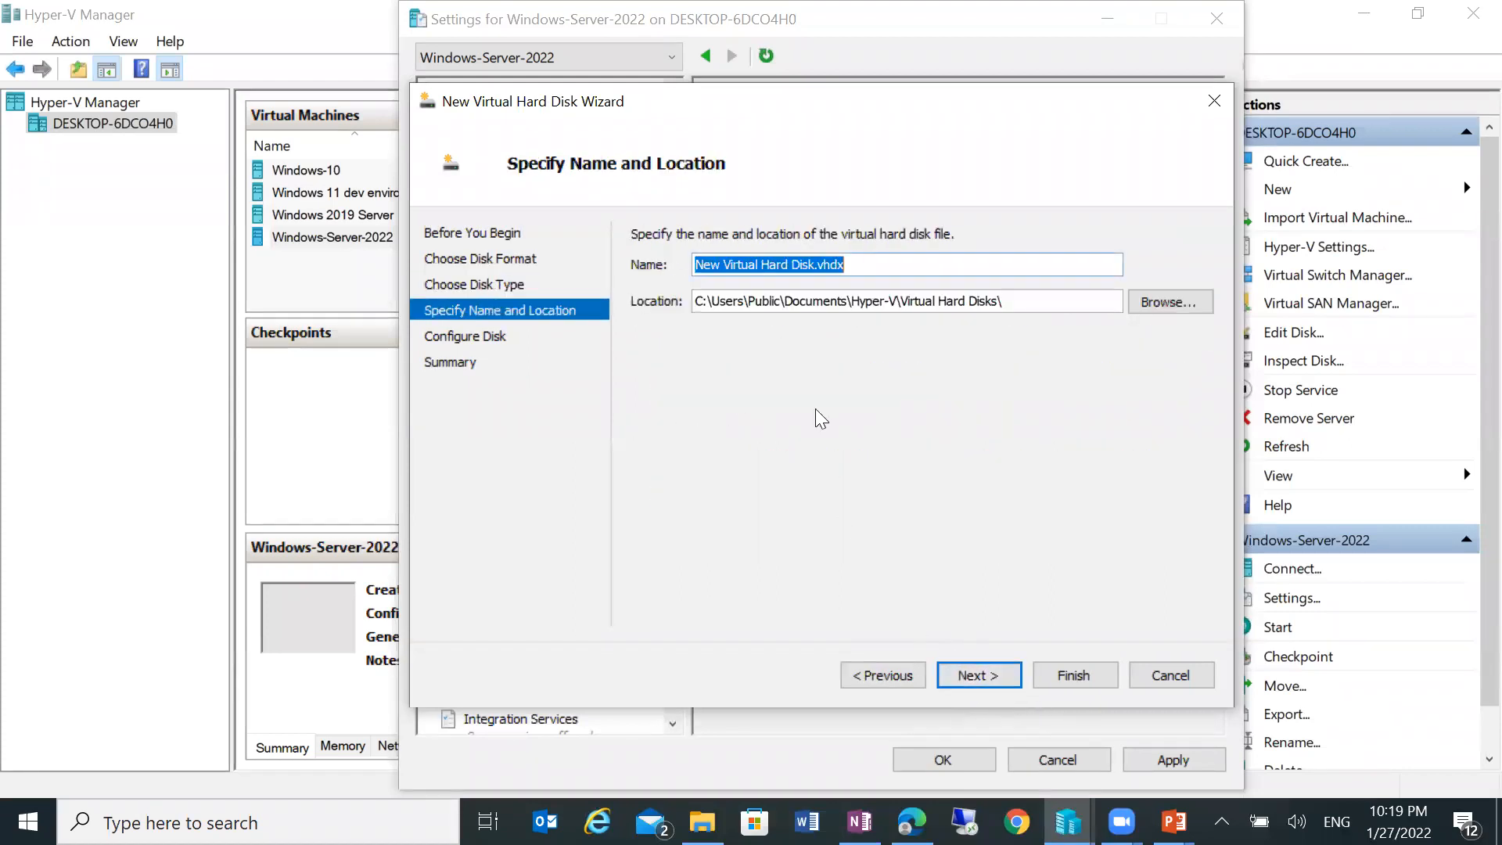
Step: Set the disk location to the VM's Virtual Hard Disks folder on E:
{"action": "left_click", "coordinate": [1146, 307]}
{"action": "left_click", "coordinate": [520, 548]}
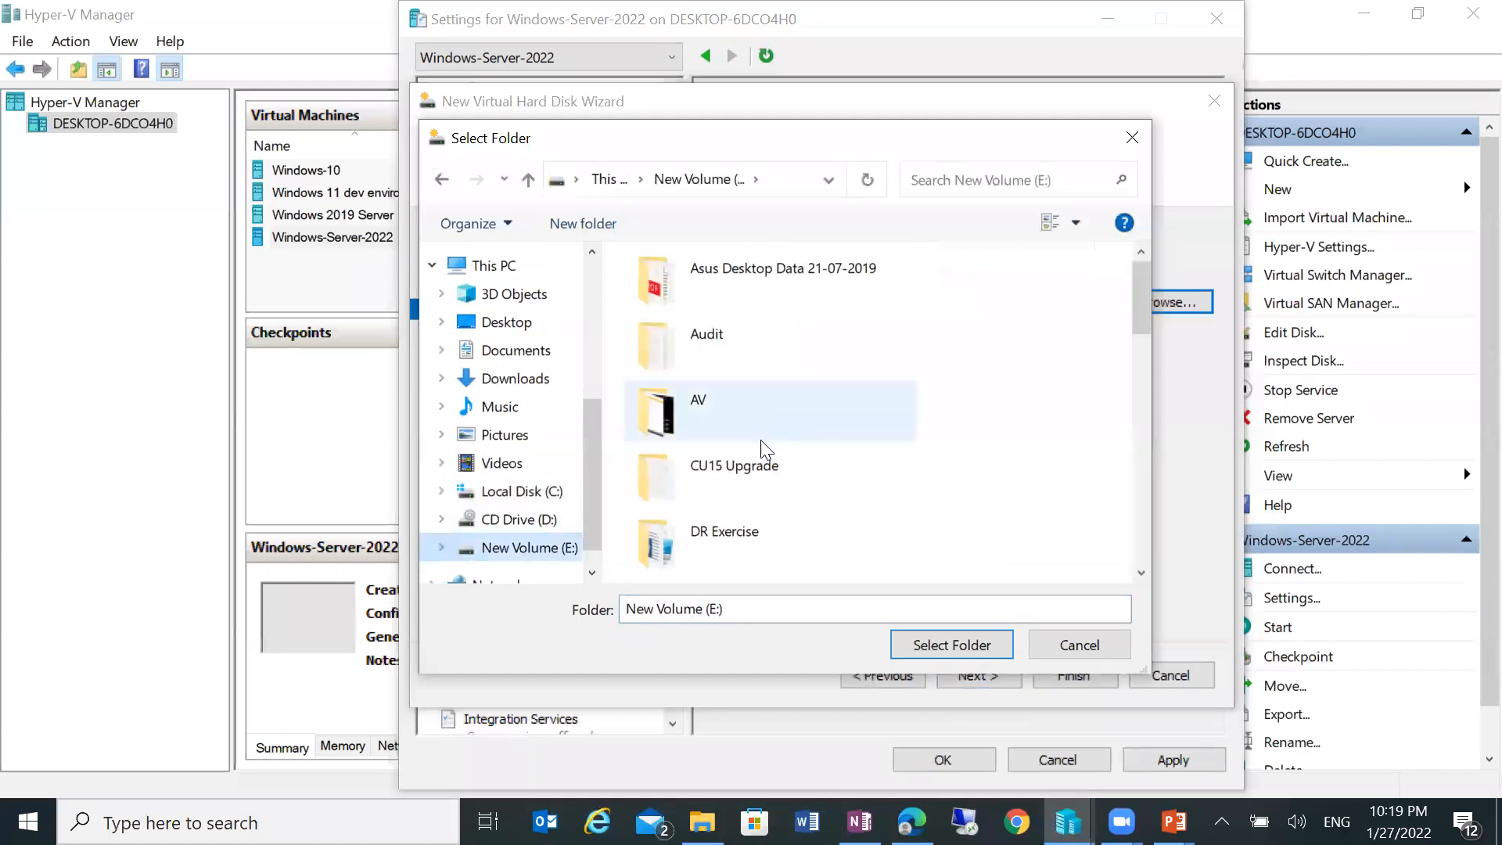
{"action": "scroll", "coordinate": [762, 453], "scroll_direction": "down", "scroll_amount": 5}
{"action": "scroll", "coordinate": [758, 469], "scroll_direction": "down", "scroll_amount": 3}
{"action": "double_click", "coordinate": [755, 477]}
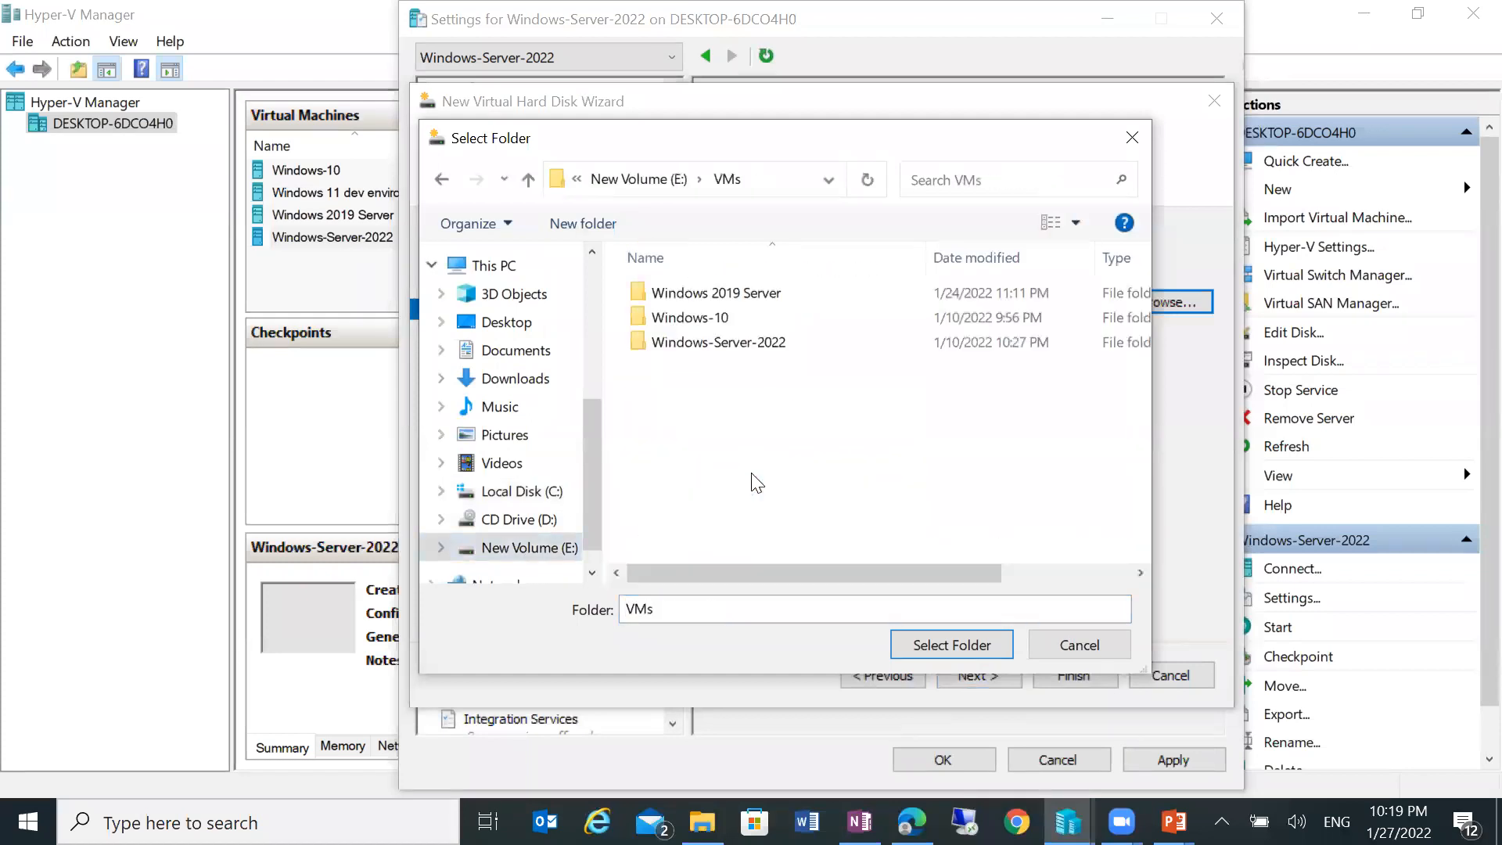
{"action": "left_click", "coordinate": [733, 343]}
{"action": "double_click", "coordinate": [732, 342]}
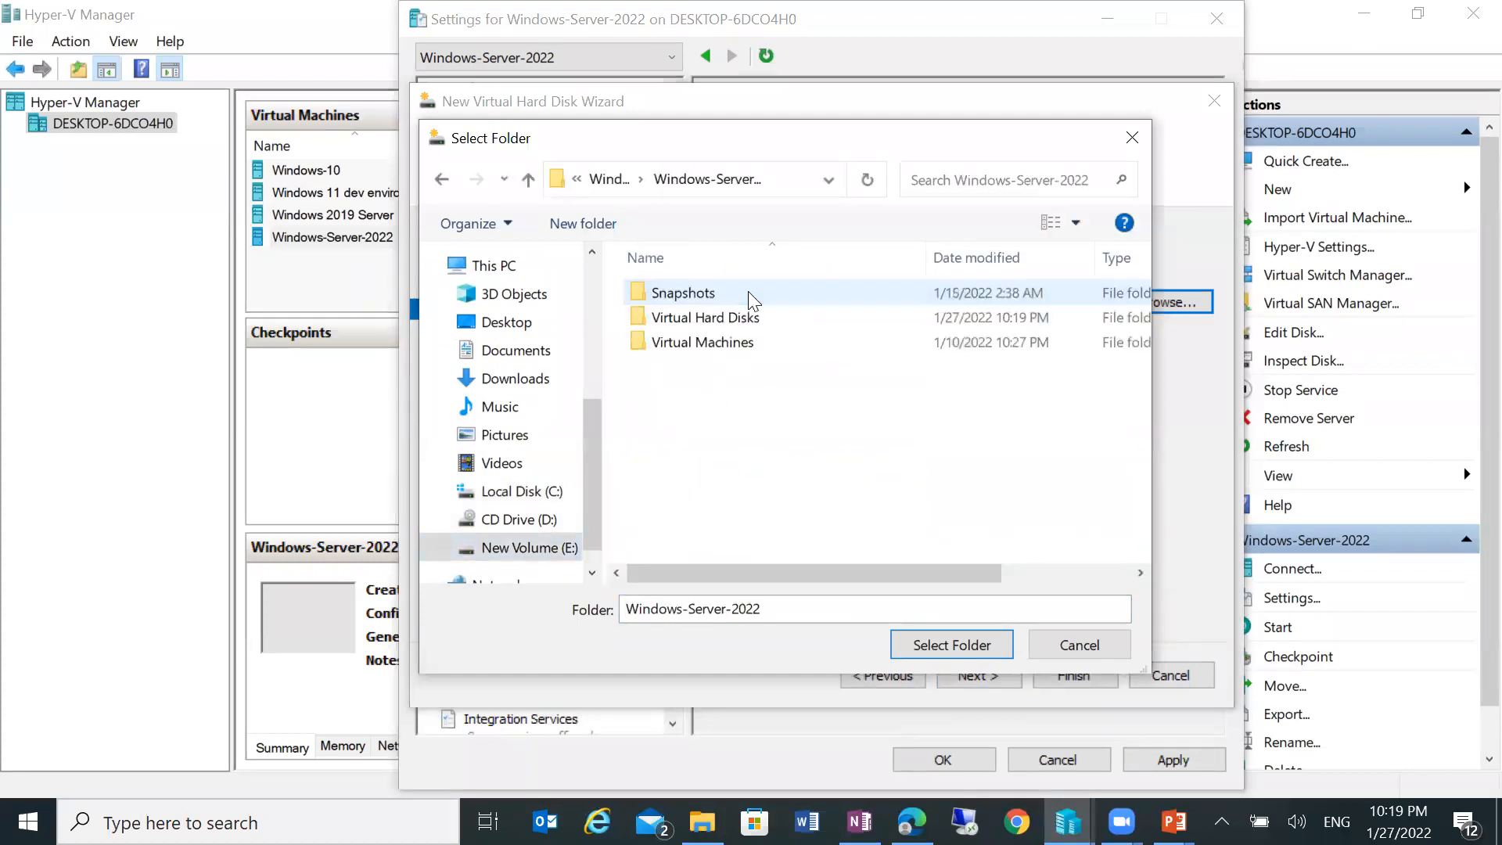
{"action": "double_click", "coordinate": [748, 321]}
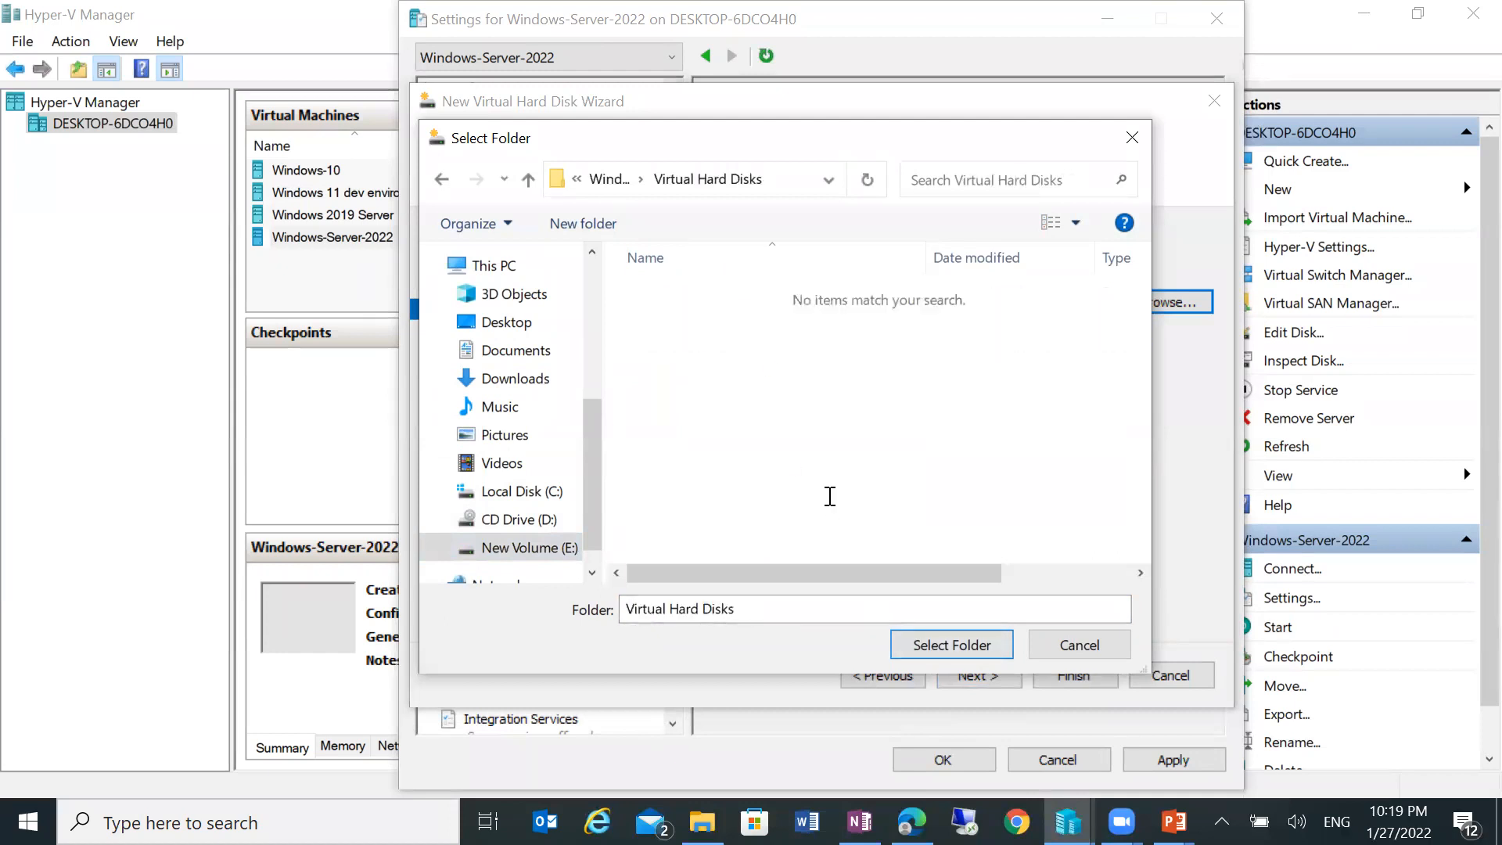
{"action": "left_click", "coordinate": [951, 649]}
Step: Name it Disk3.vhdx, create the blank 127 GB disk, apply, and close the settings
{"action": "left_click_drag", "start_coordinate": [791, 264], "coordinate": [694, 264]}
{"action": "key", "text": "BackSpace"}
{"action": "key", "text": "Right"}
{"action": "key", "text": "Right"}
{"action": "key", "text": "Right"}
{"action": "key", "text": "Right"}
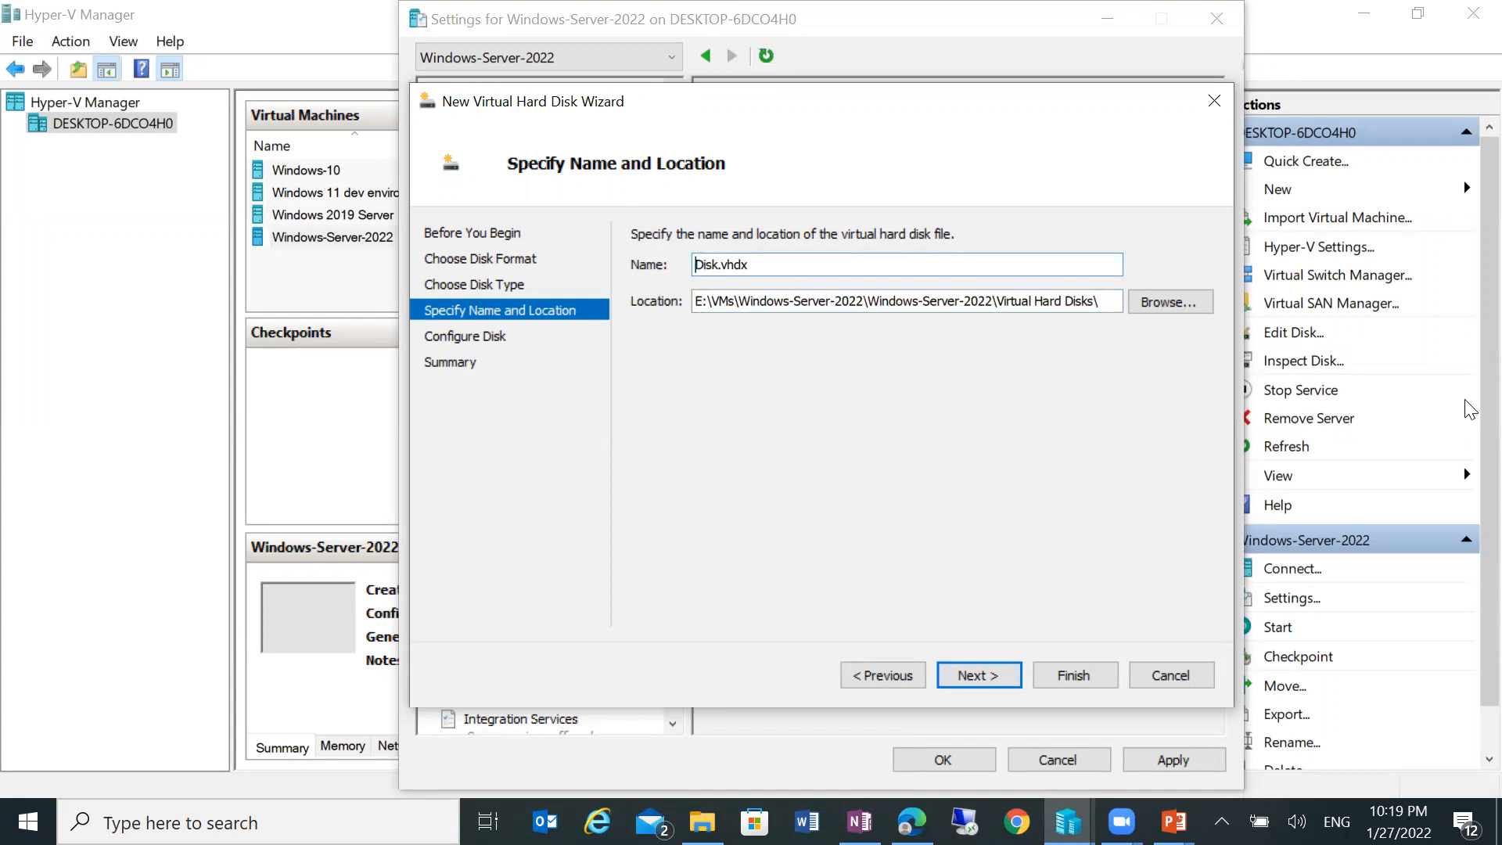
{"action": "type", "text": "3"}
{"action": "left_click", "coordinate": [979, 678]}
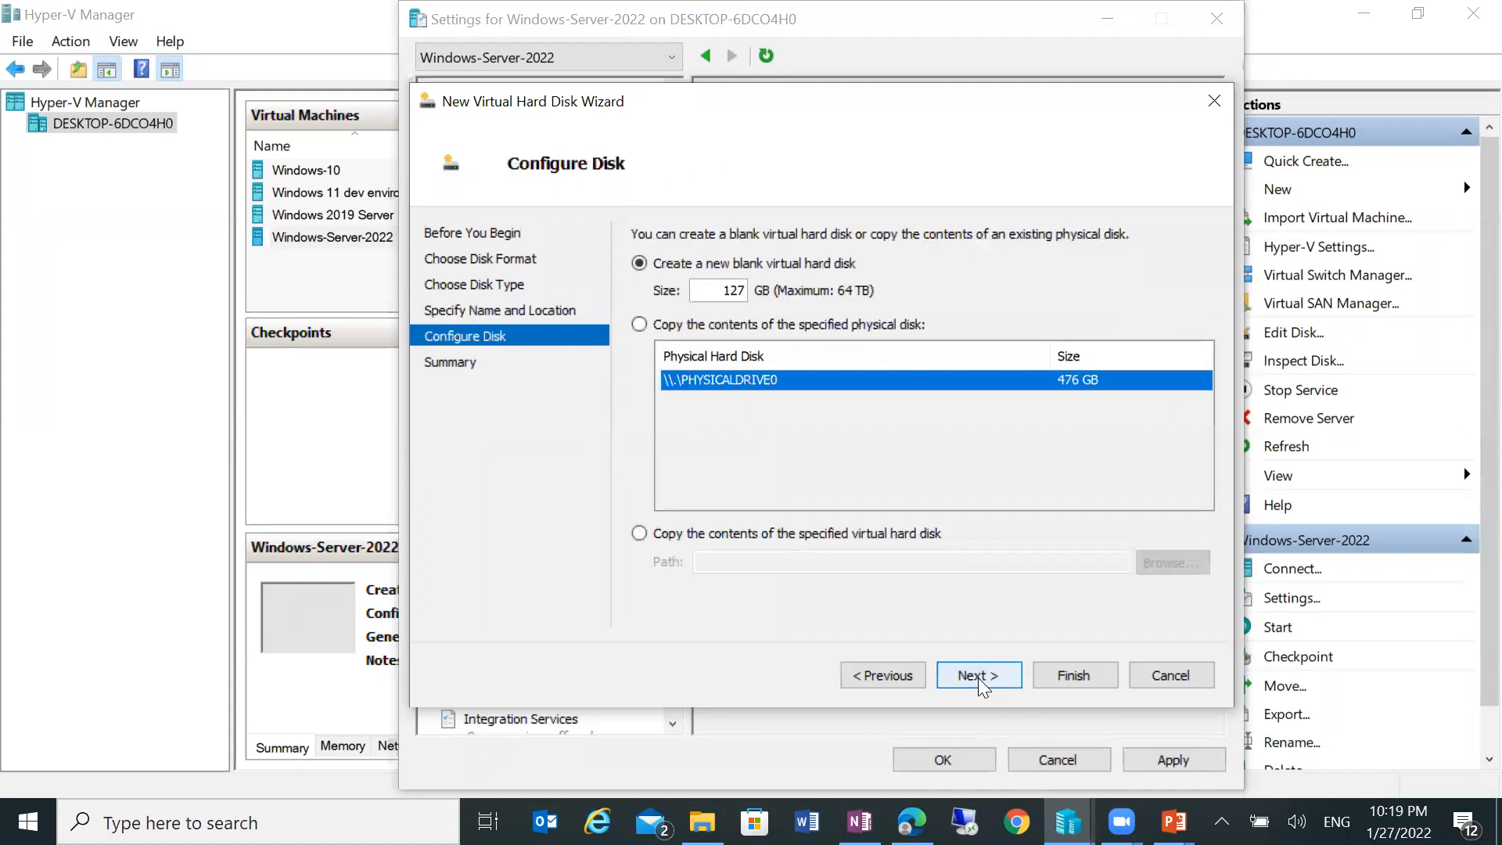
{"action": "left_click", "coordinate": [973, 679]}
{"action": "left_click", "coordinate": [1051, 679]}
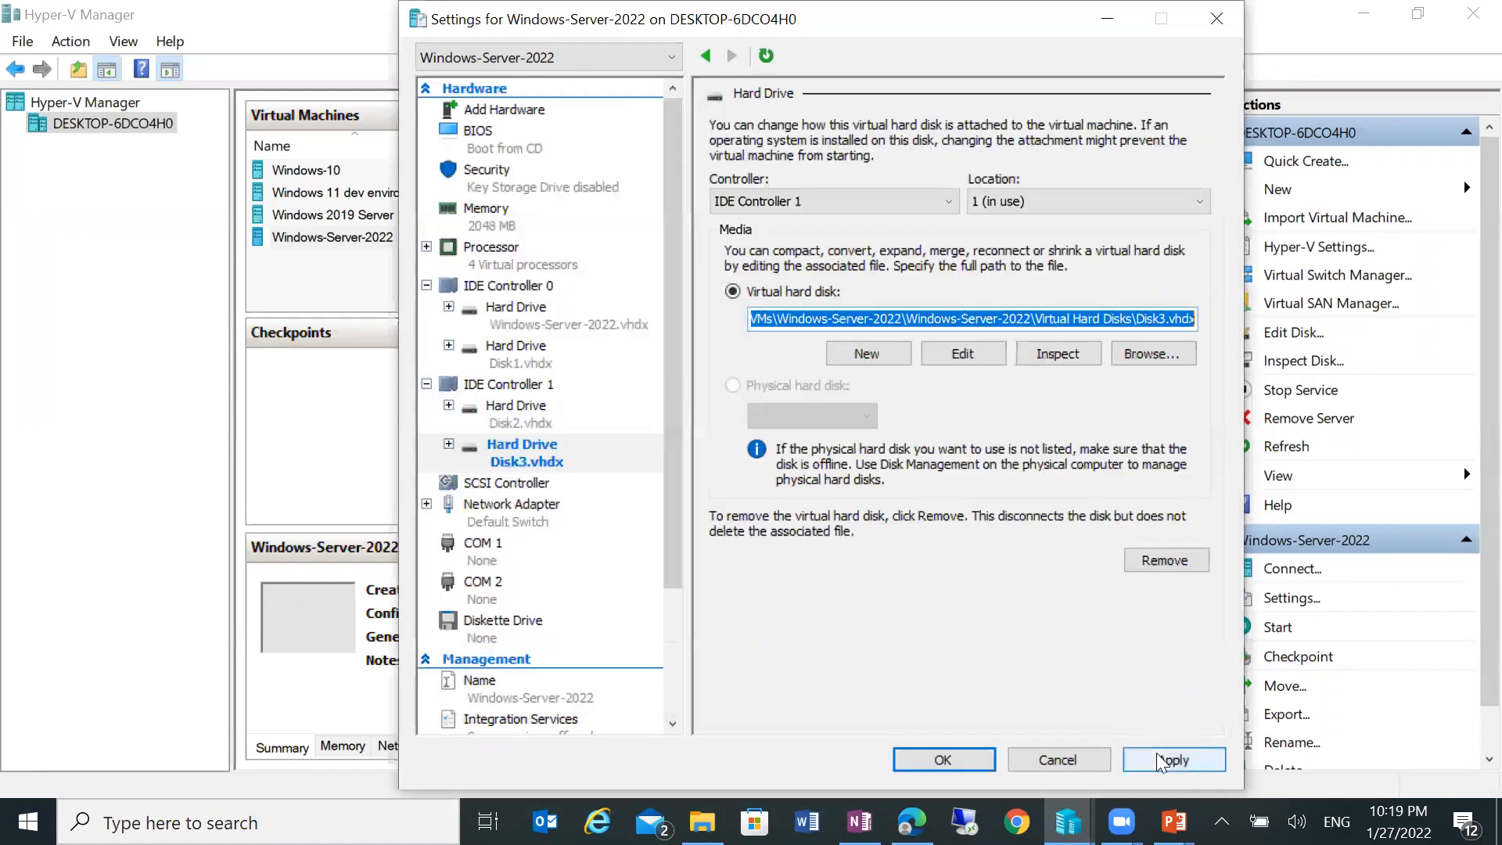
{"action": "left_click", "coordinate": [1161, 758]}
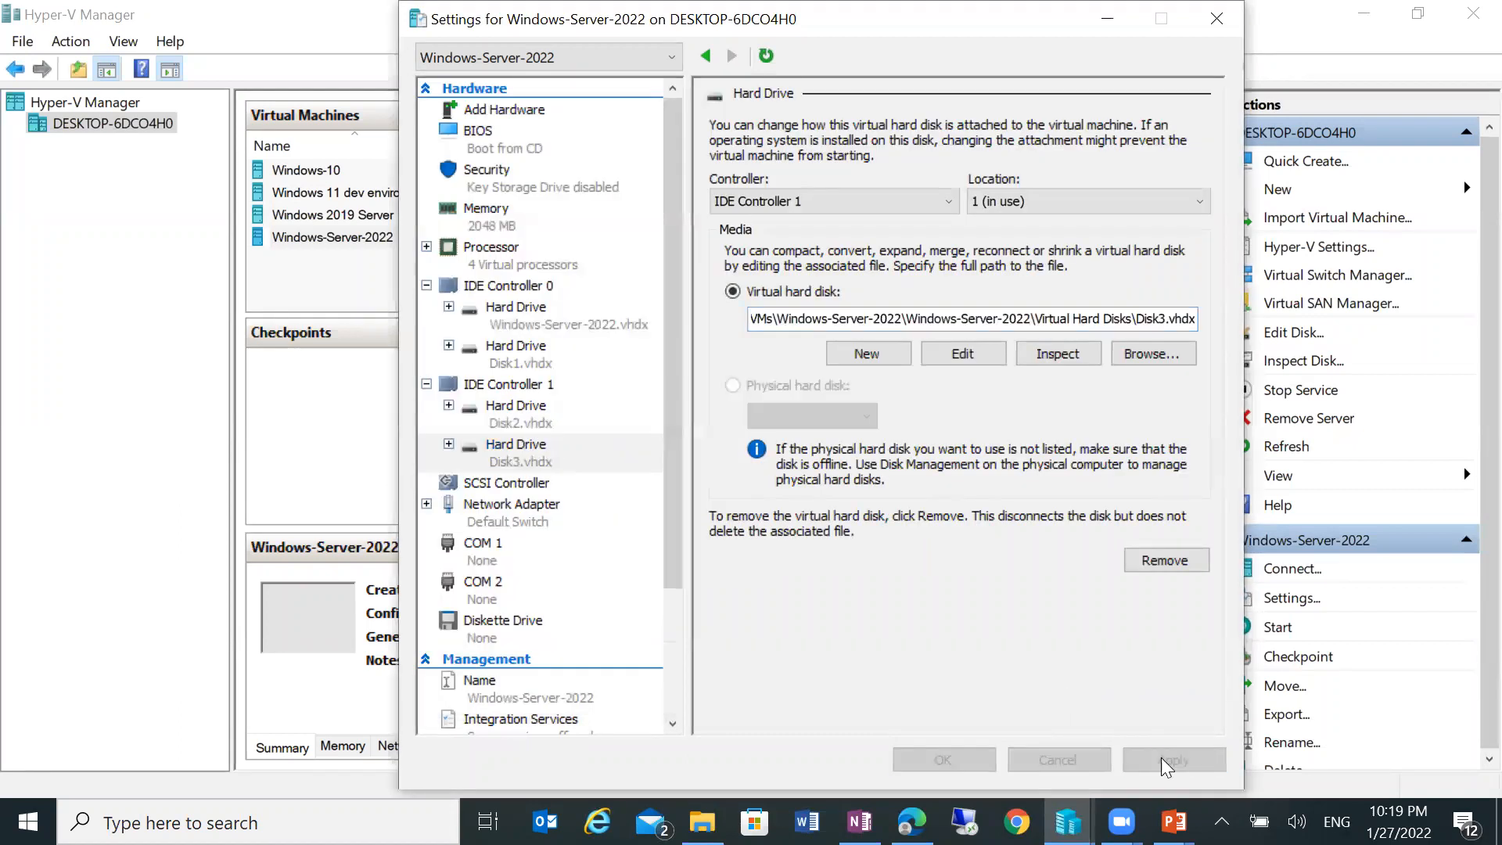
{"action": "left_click", "coordinate": [932, 757]}
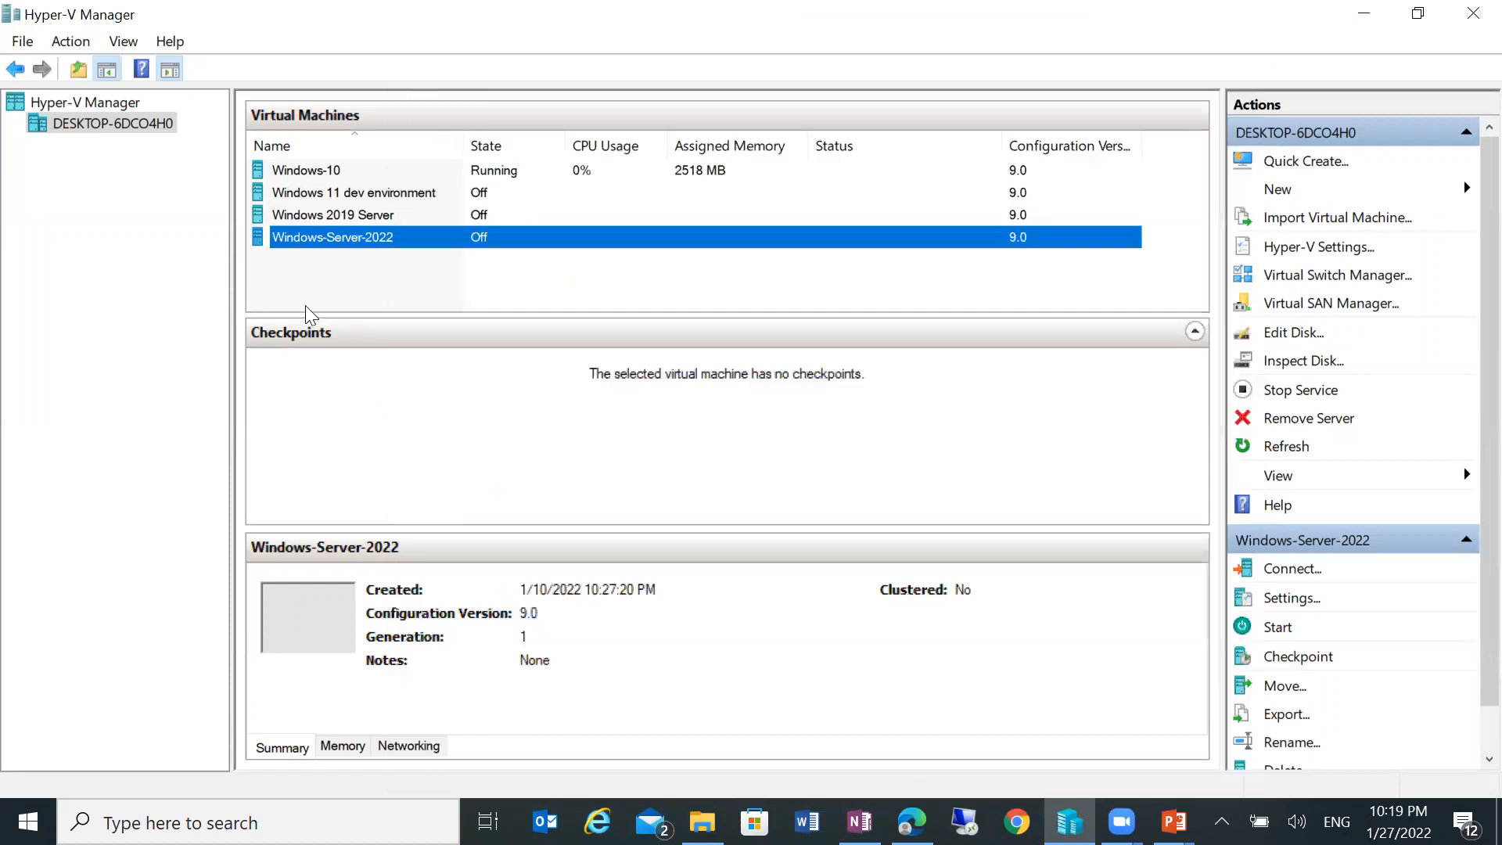
Step: Connect to Windows-Server-2022, power it on, and sign in with the Administrator password
{"action": "right_click", "coordinate": [321, 232]}
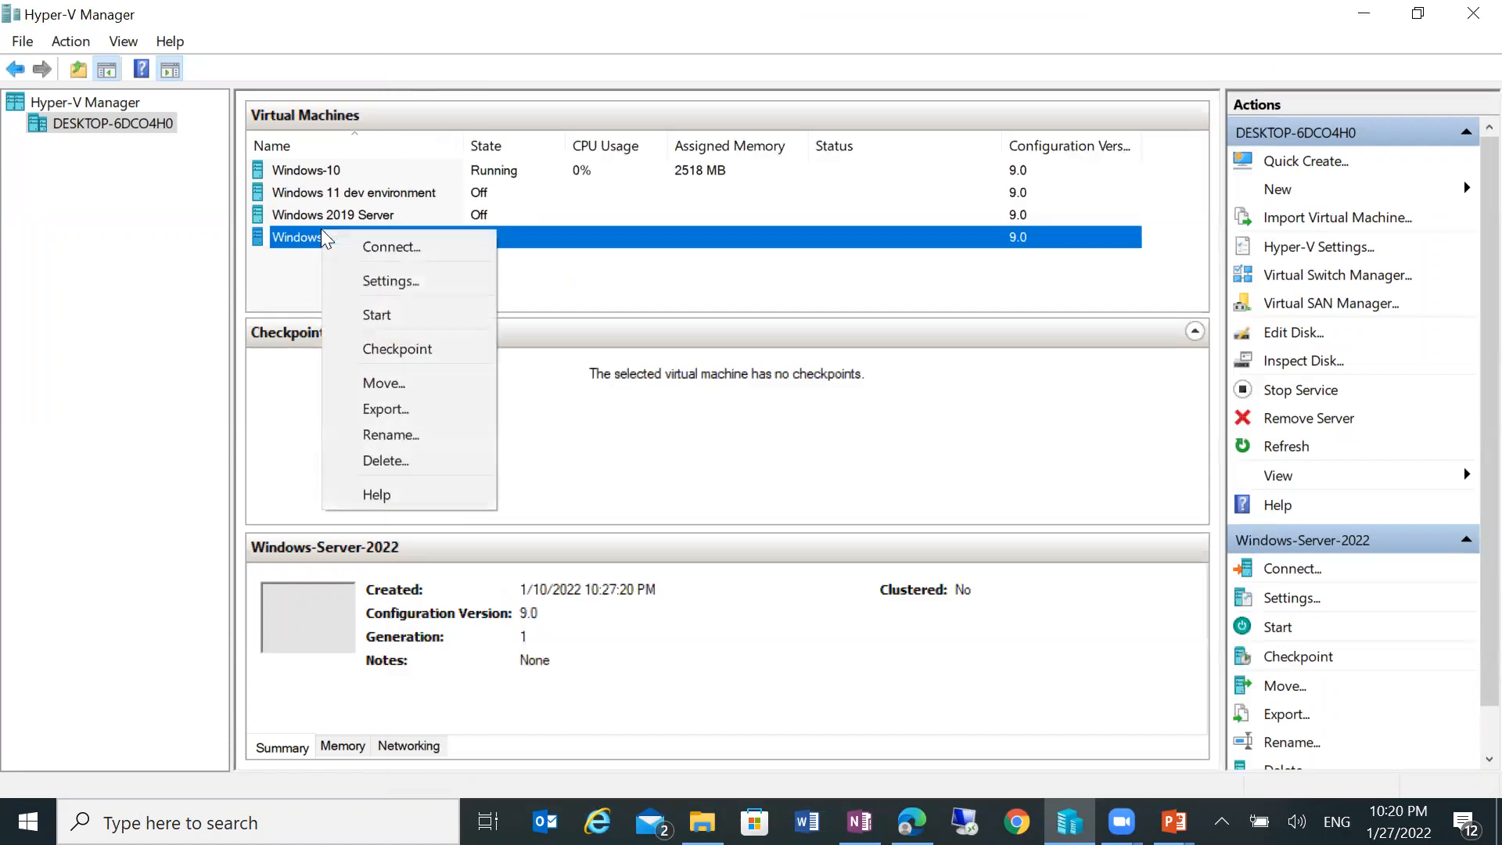
{"action": "left_click", "coordinate": [362, 255]}
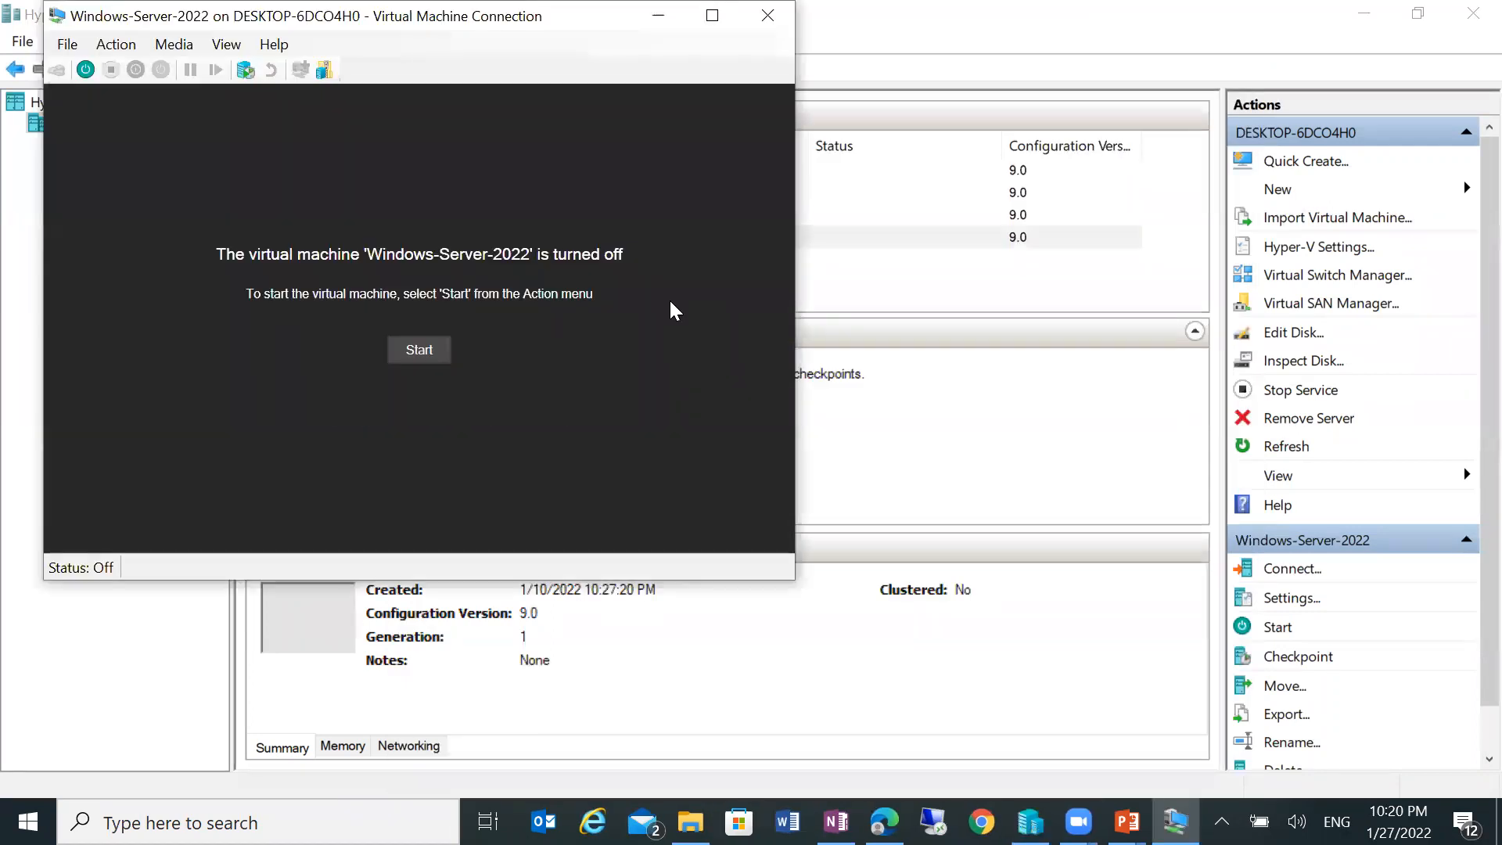
{"action": "left_click", "coordinate": [408, 349]}
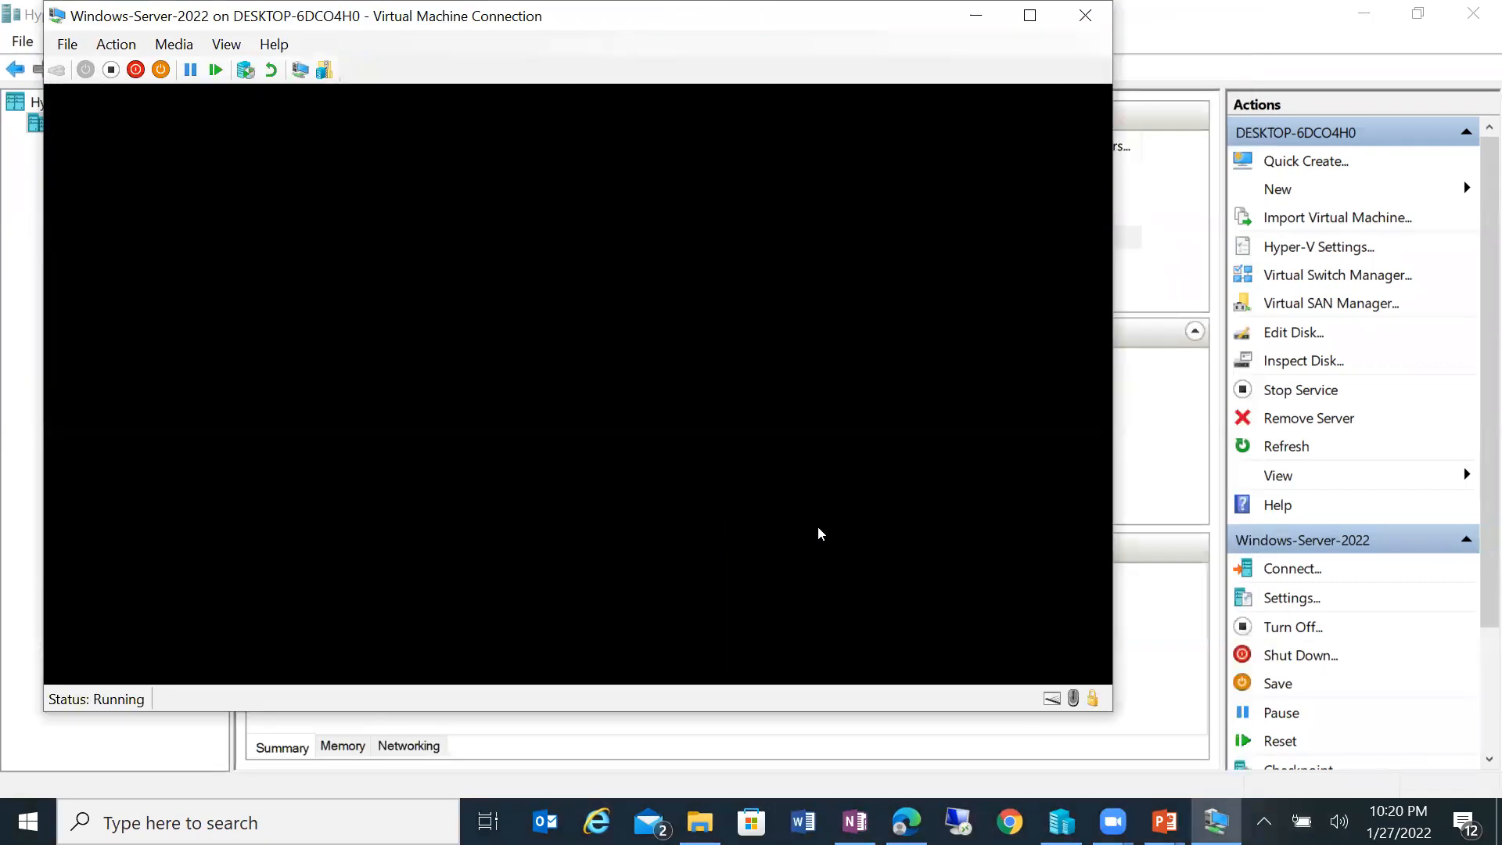
{"action": "type", "text": "*******"}
{"action": "key", "text": "Return"}
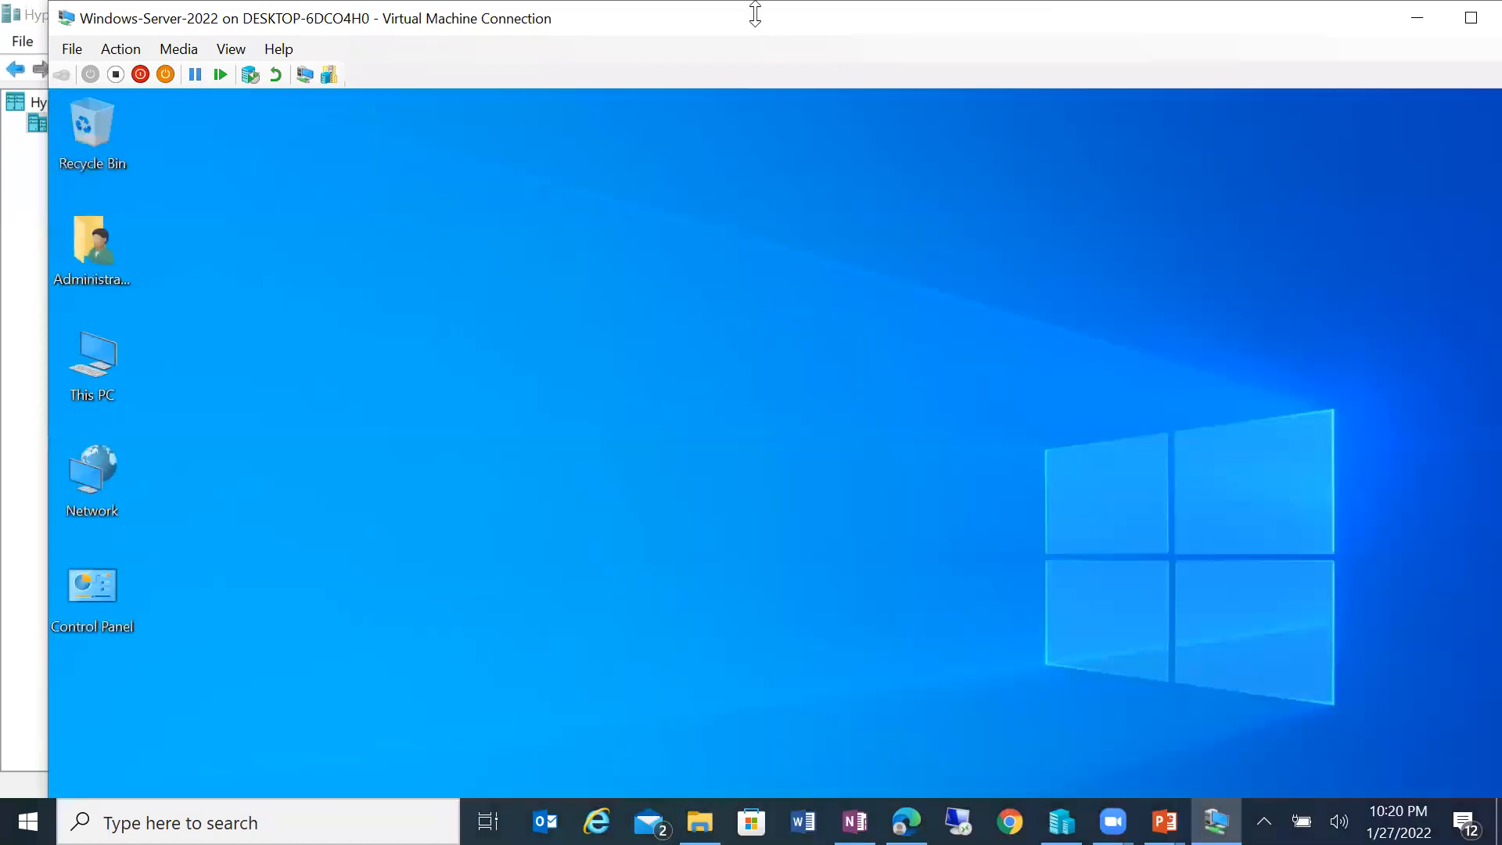
Step: Make the VM full screen, allow network discovery, and permanently dismiss the Admin Center message
{"action": "double_click", "coordinate": [741, 22]}
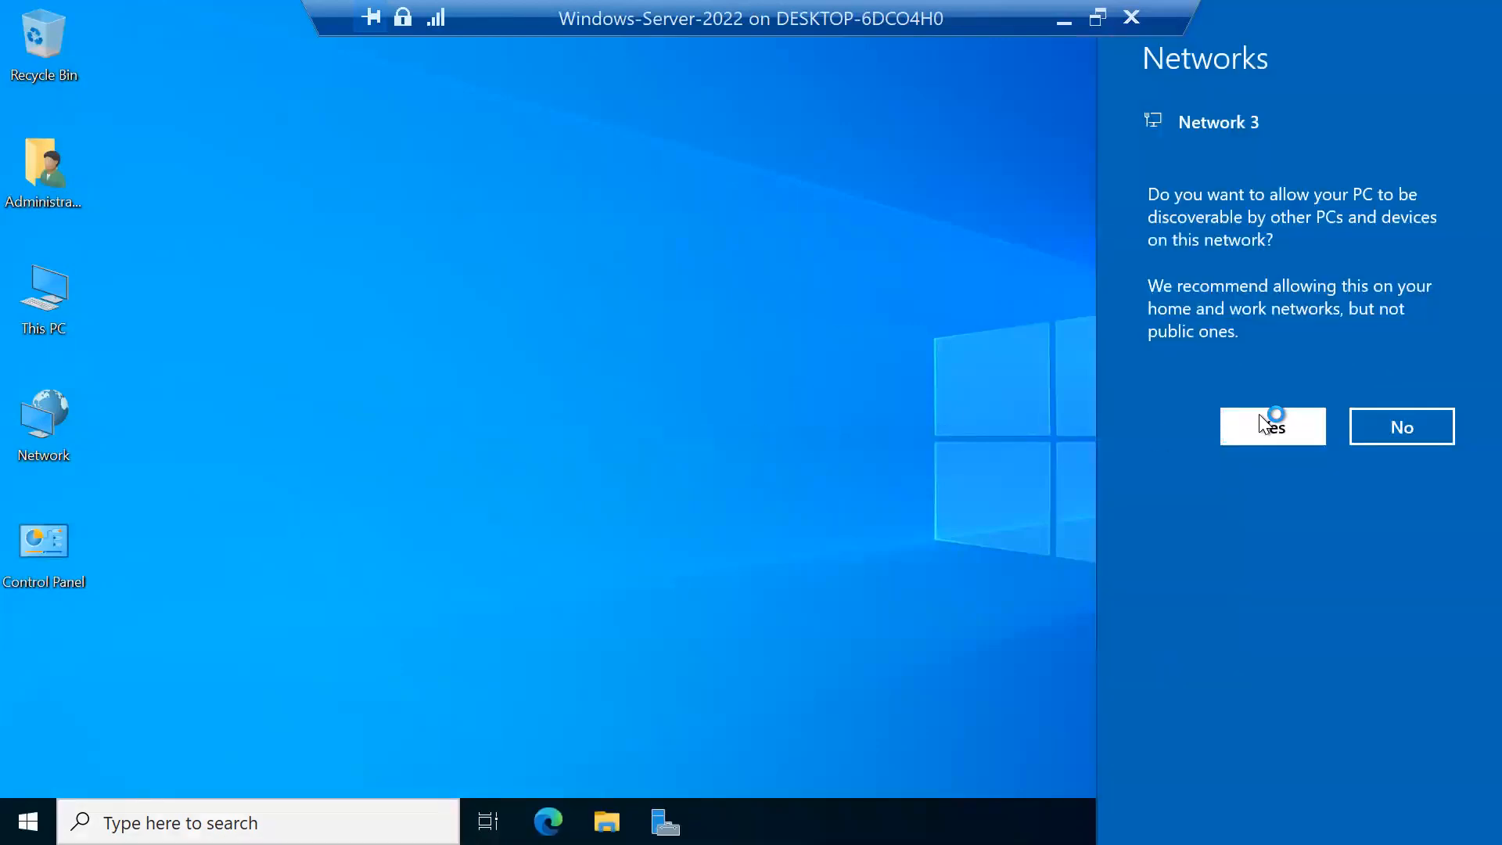
{"action": "left_click", "coordinate": [1261, 423]}
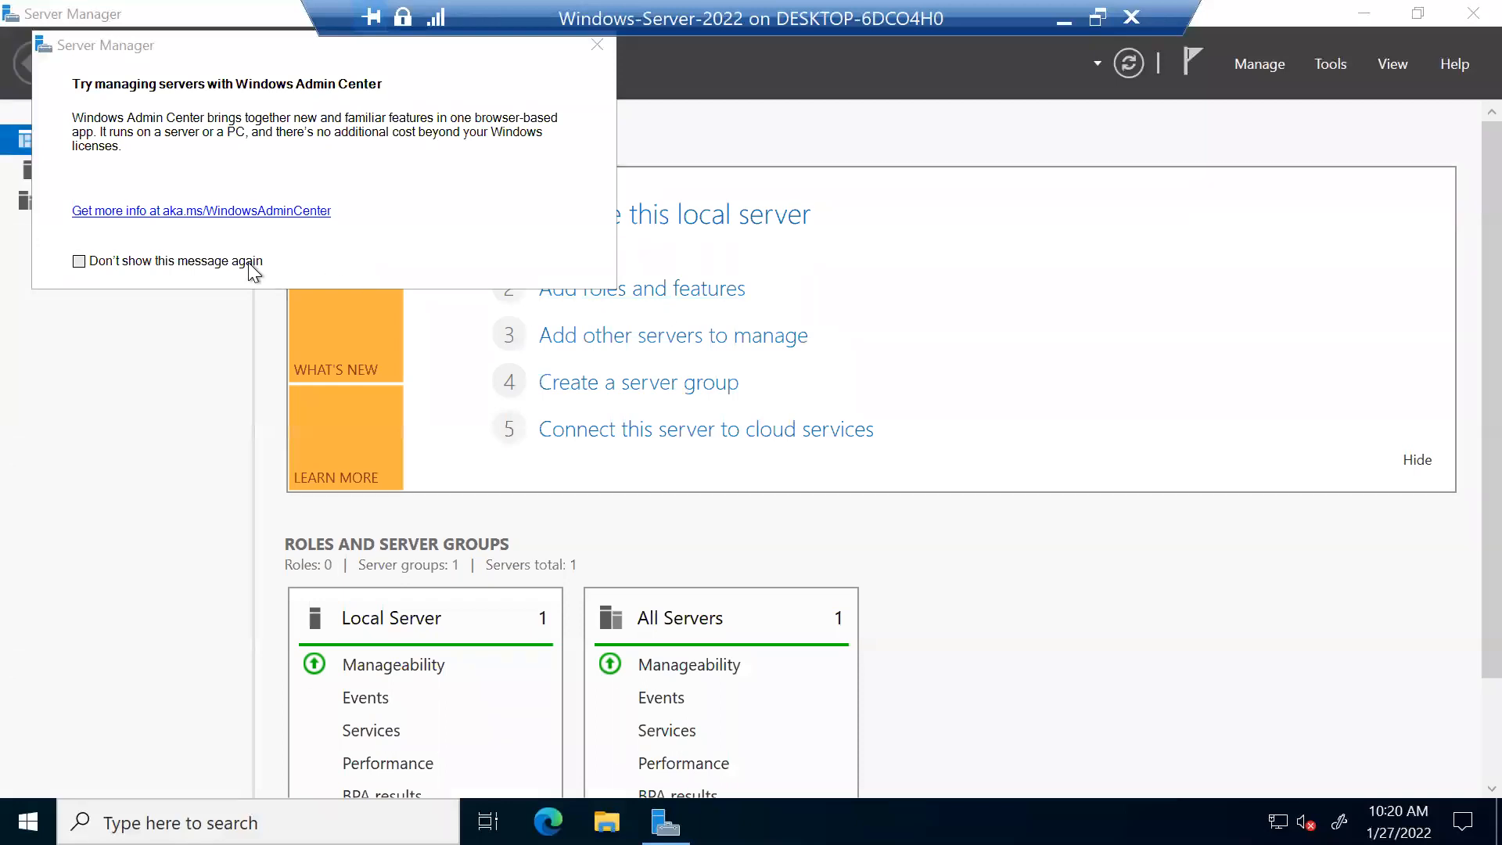
{"action": "left_click", "coordinate": [252, 270]}
{"action": "left_click", "coordinate": [593, 47]}
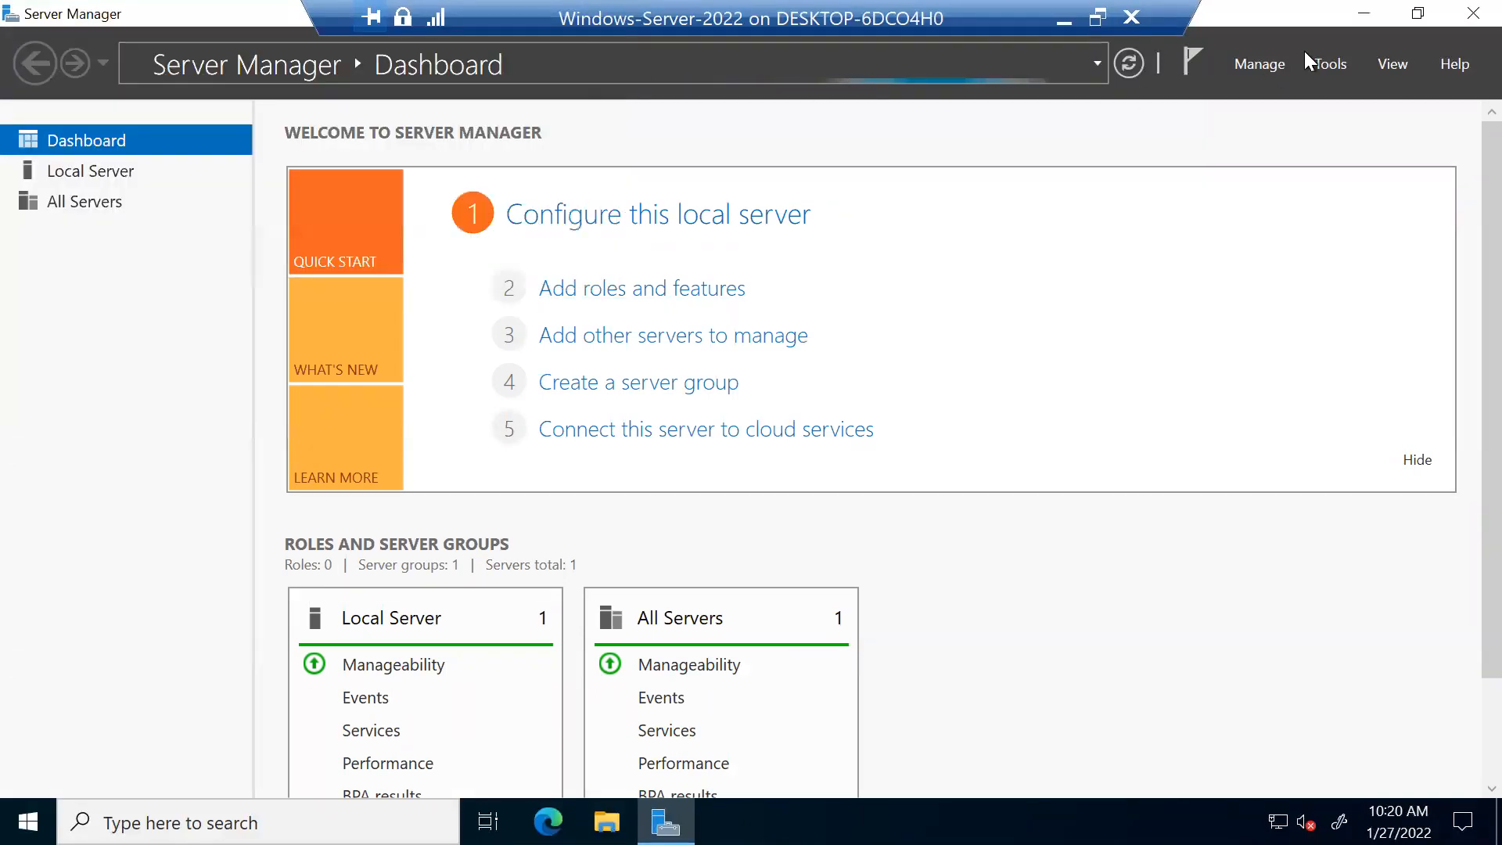
Step: Close Server Manager, then open and close This PC
{"action": "left_click", "coordinate": [1463, 22]}
{"action": "left_click", "coordinate": [40, 302]}
{"action": "double_click", "coordinate": [40, 302]}
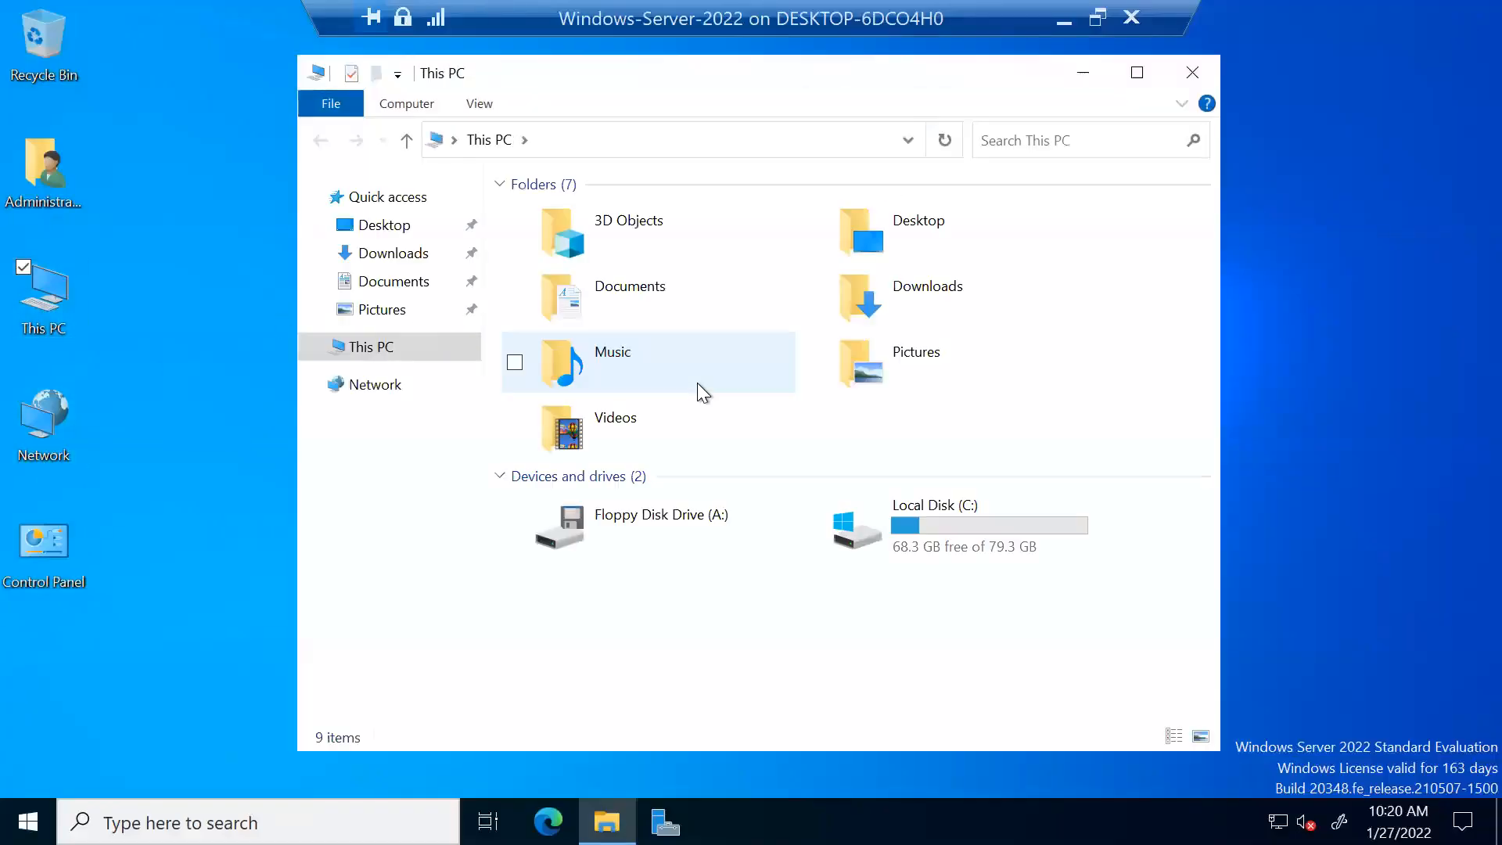
{"action": "left_click", "coordinate": [1192, 72]}
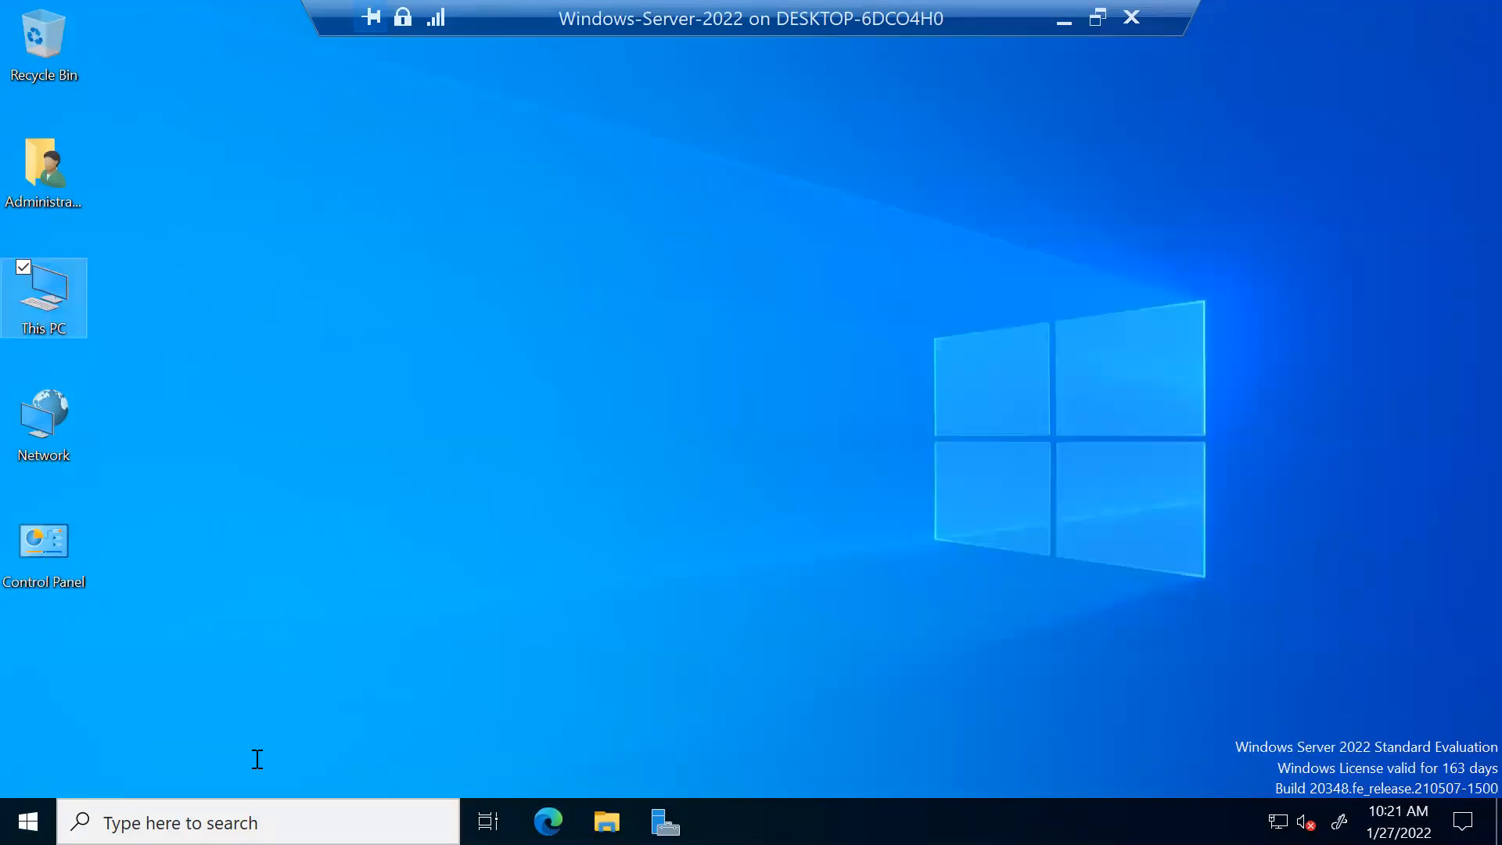
Step: Launch Computer Management by searching 'comp', maximize it, and select Disk Management
{"action": "key", "text": "super+s"}
{"action": "type", "text": "c"}
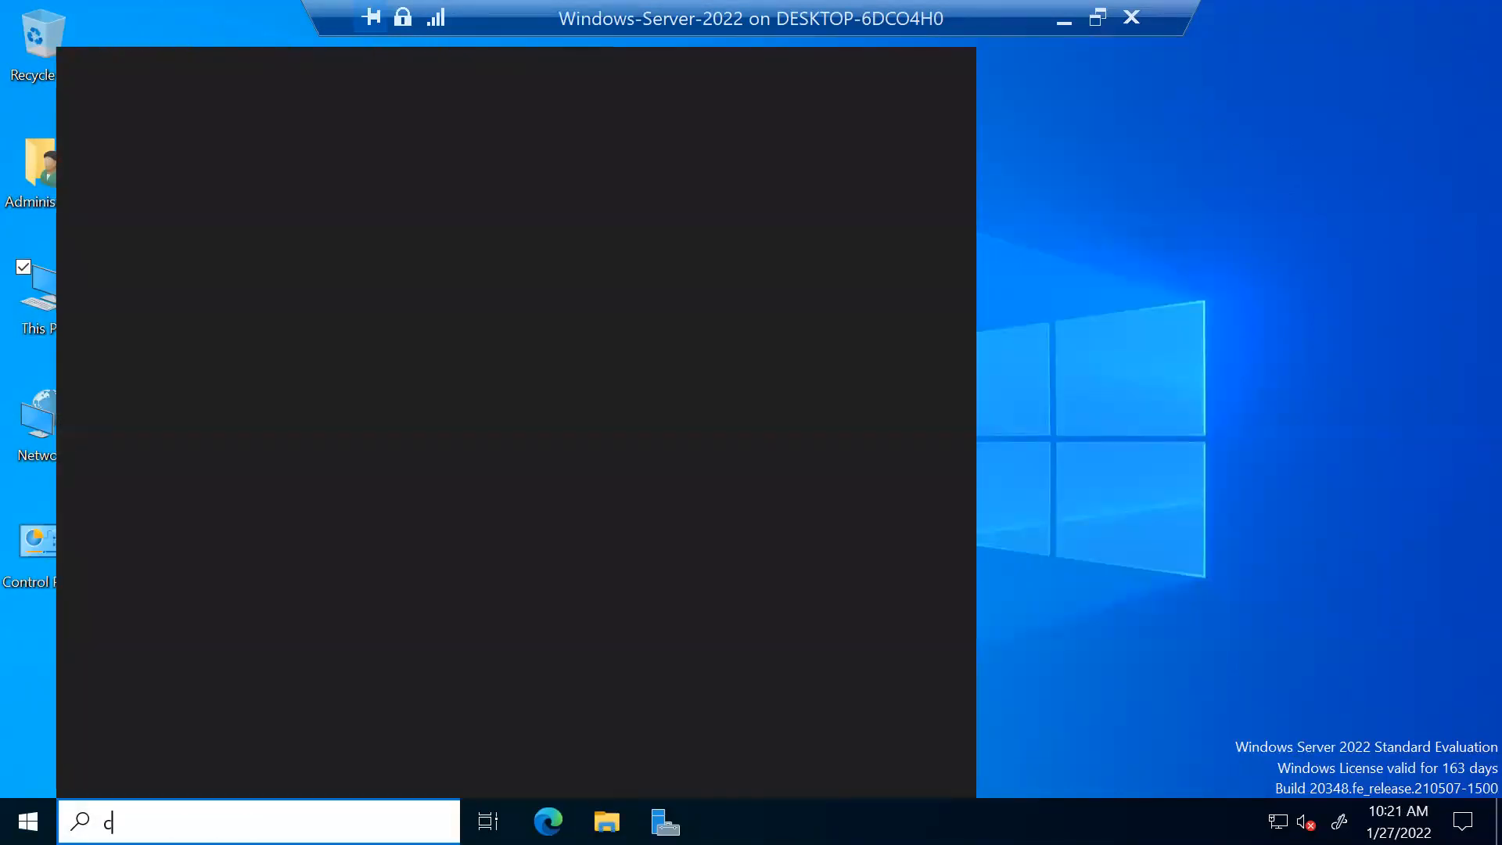
{"action": "type", "text": "omp"}
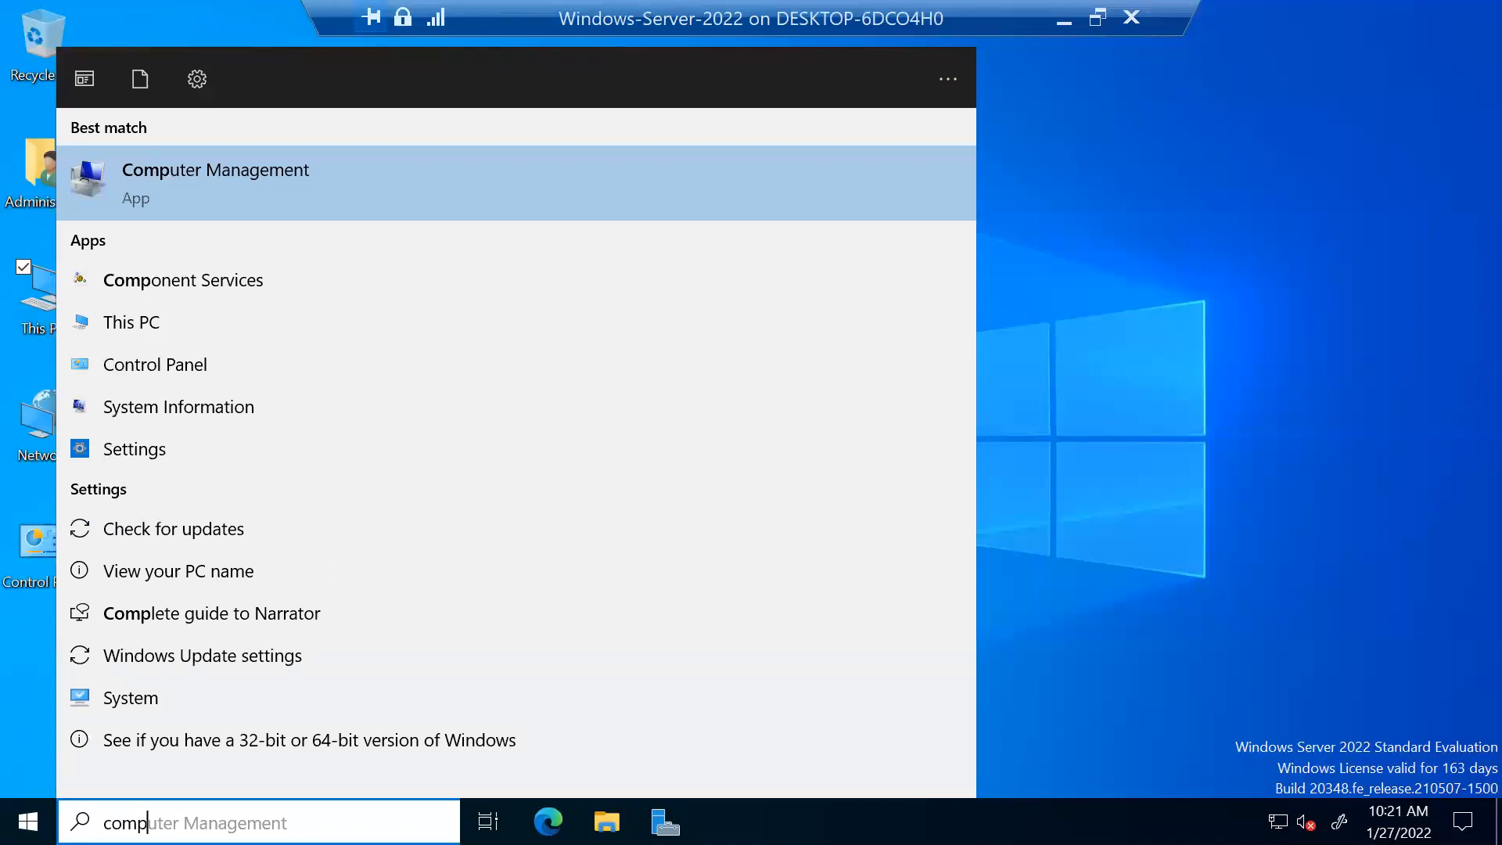
{"action": "key", "text": "Return"}
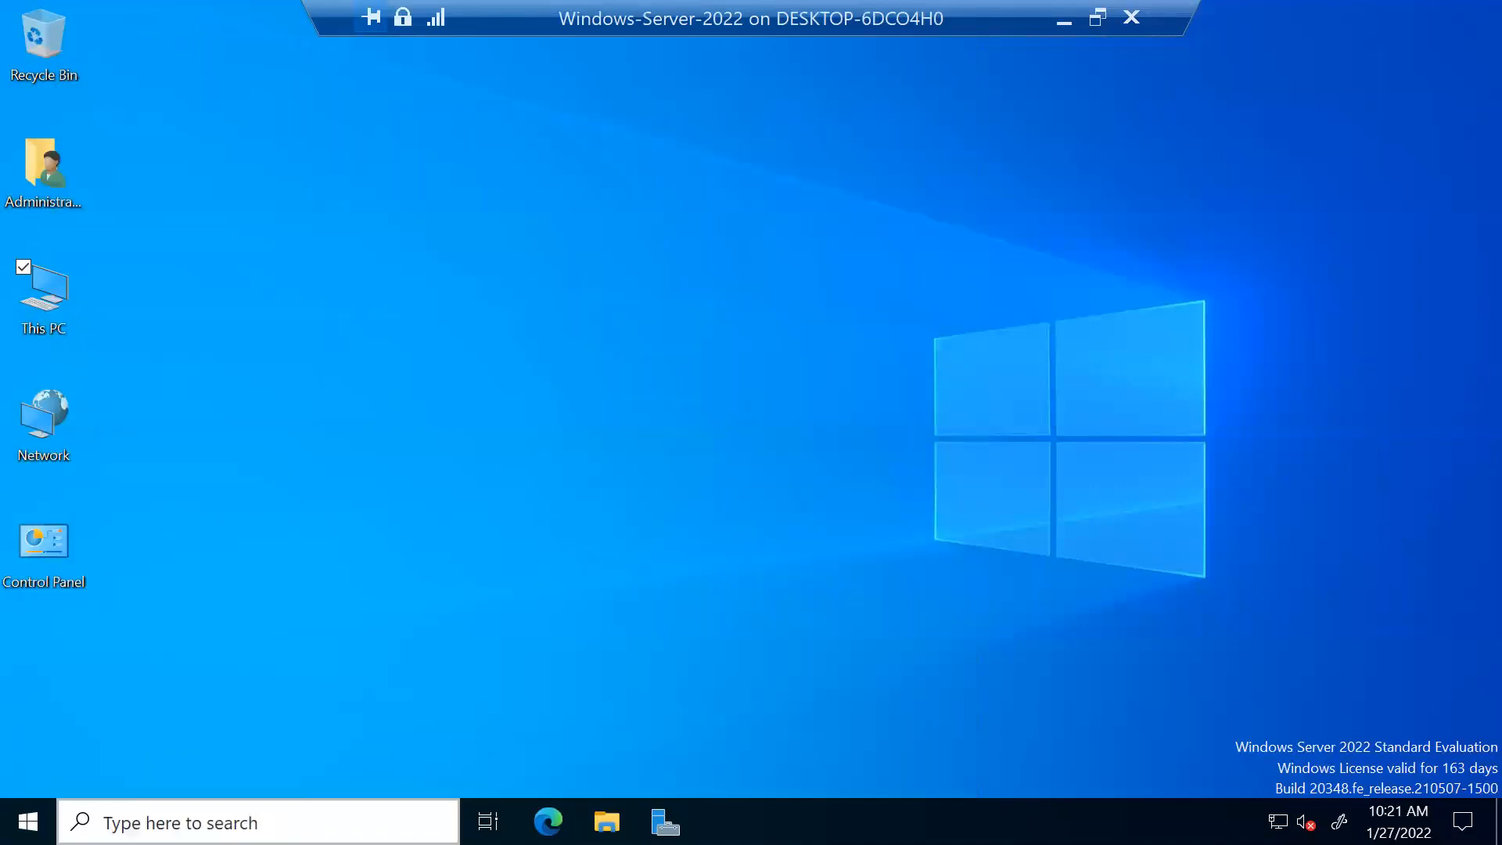
{"action": "key", "text": "super+s"}
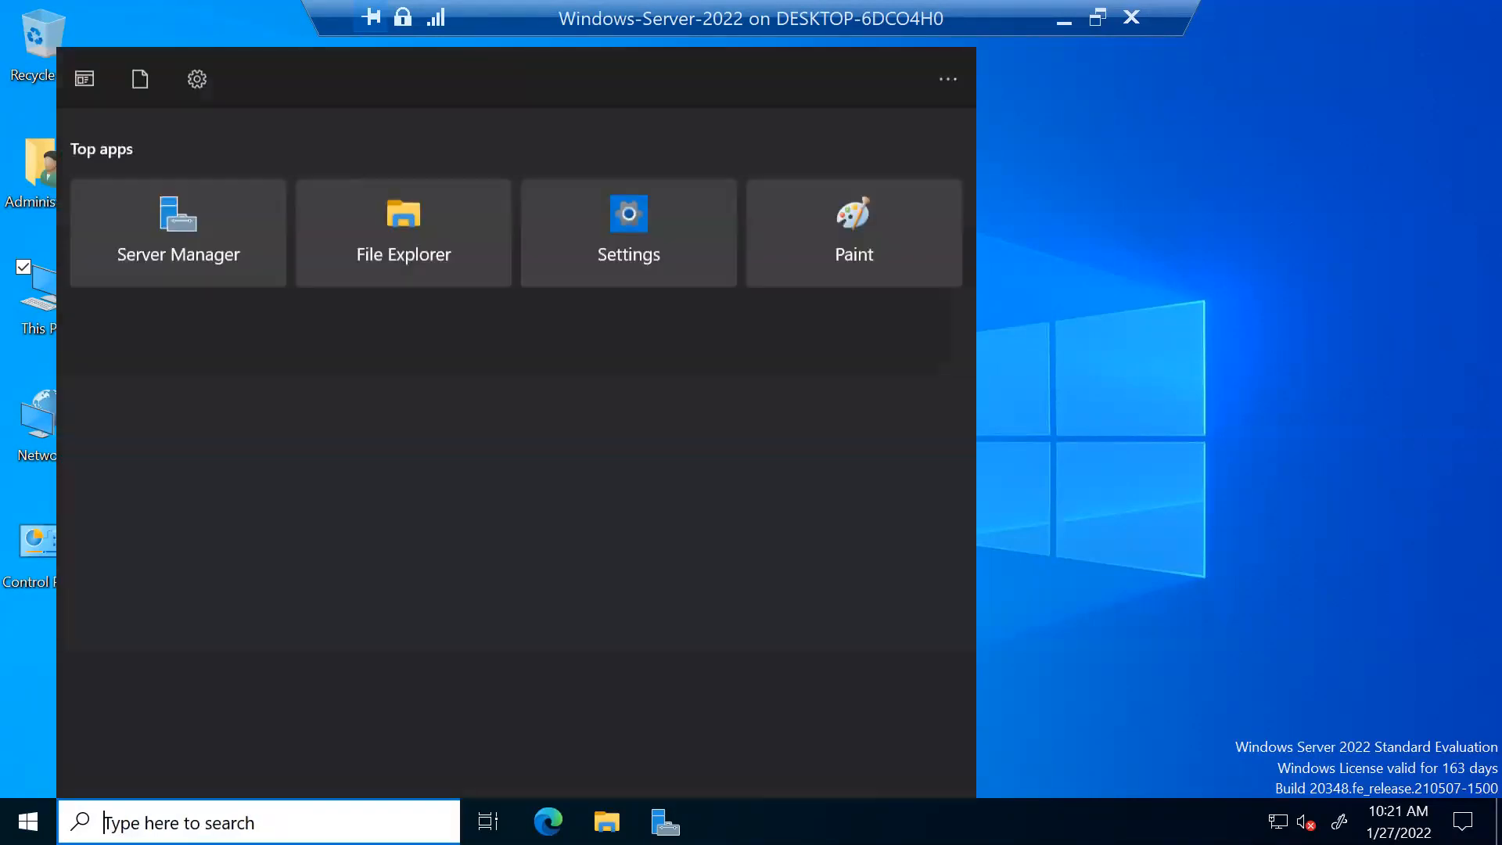
{"action": "type", "text": "comp"}
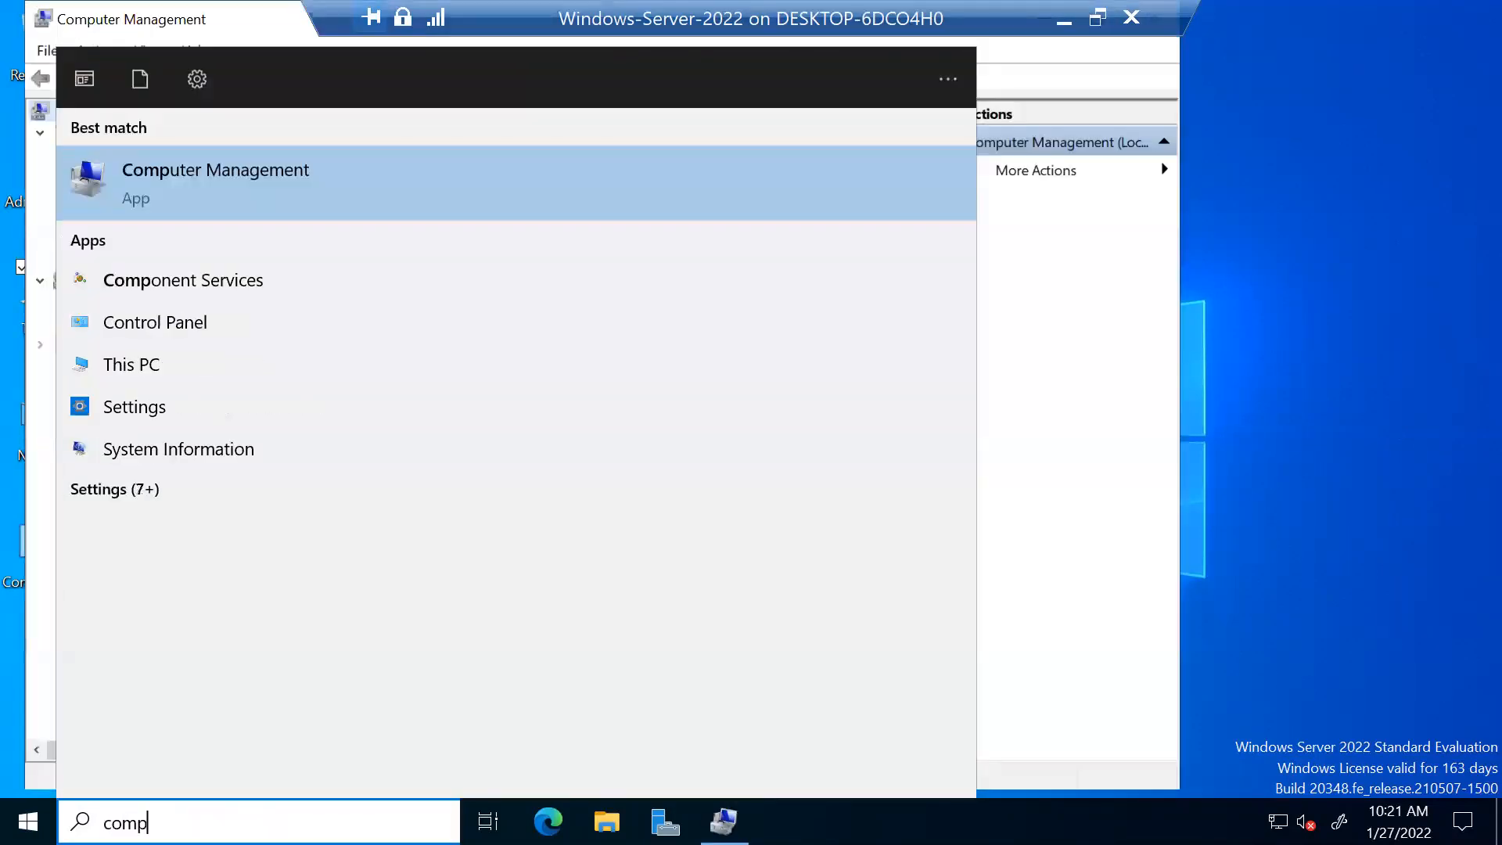
{"action": "left_click", "coordinate": [1379, 258]}
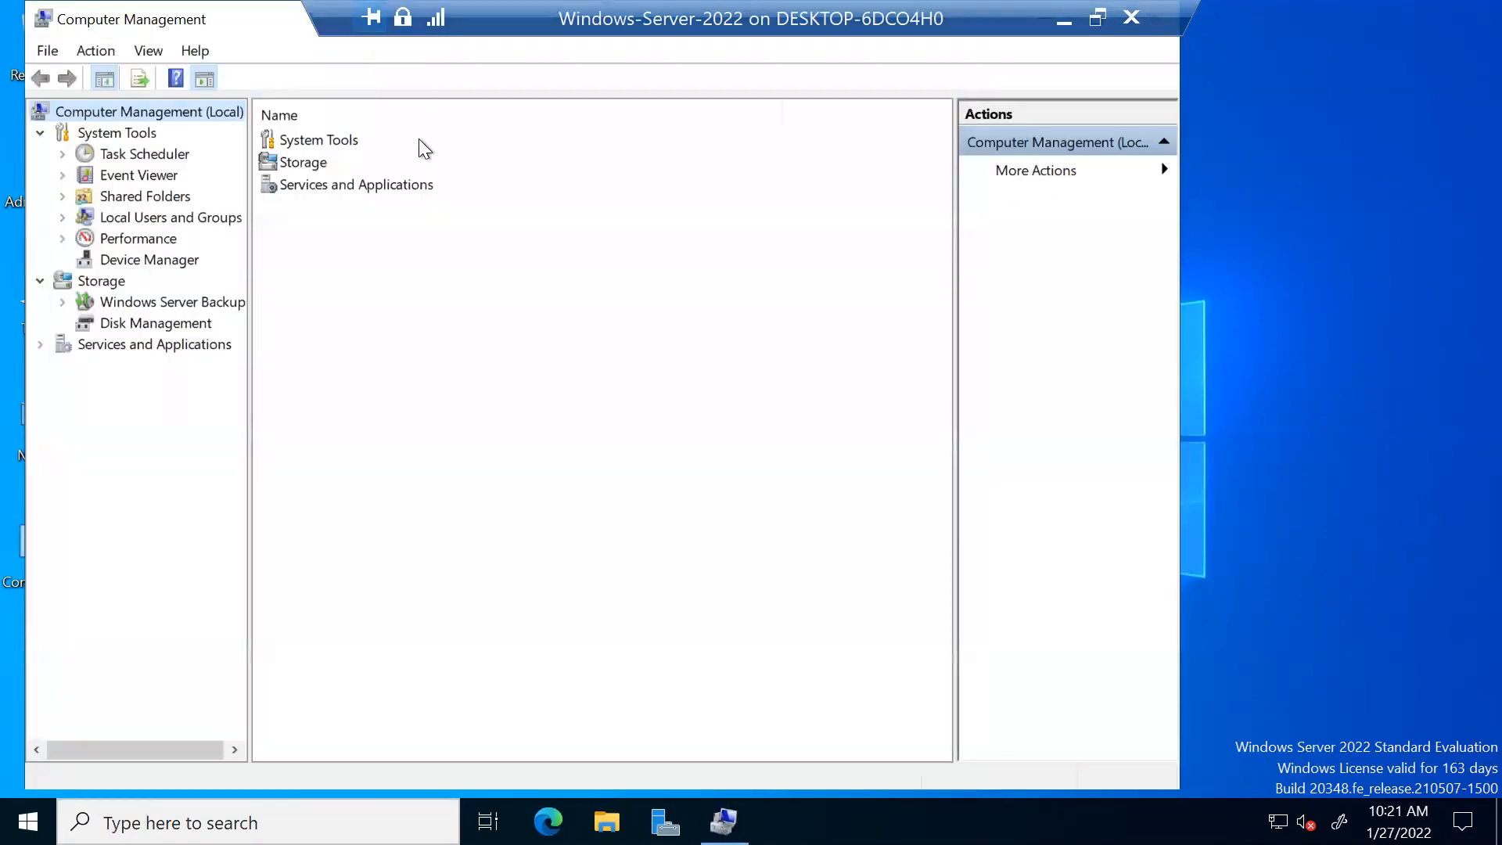
{"action": "double_click", "coordinate": [260, 20]}
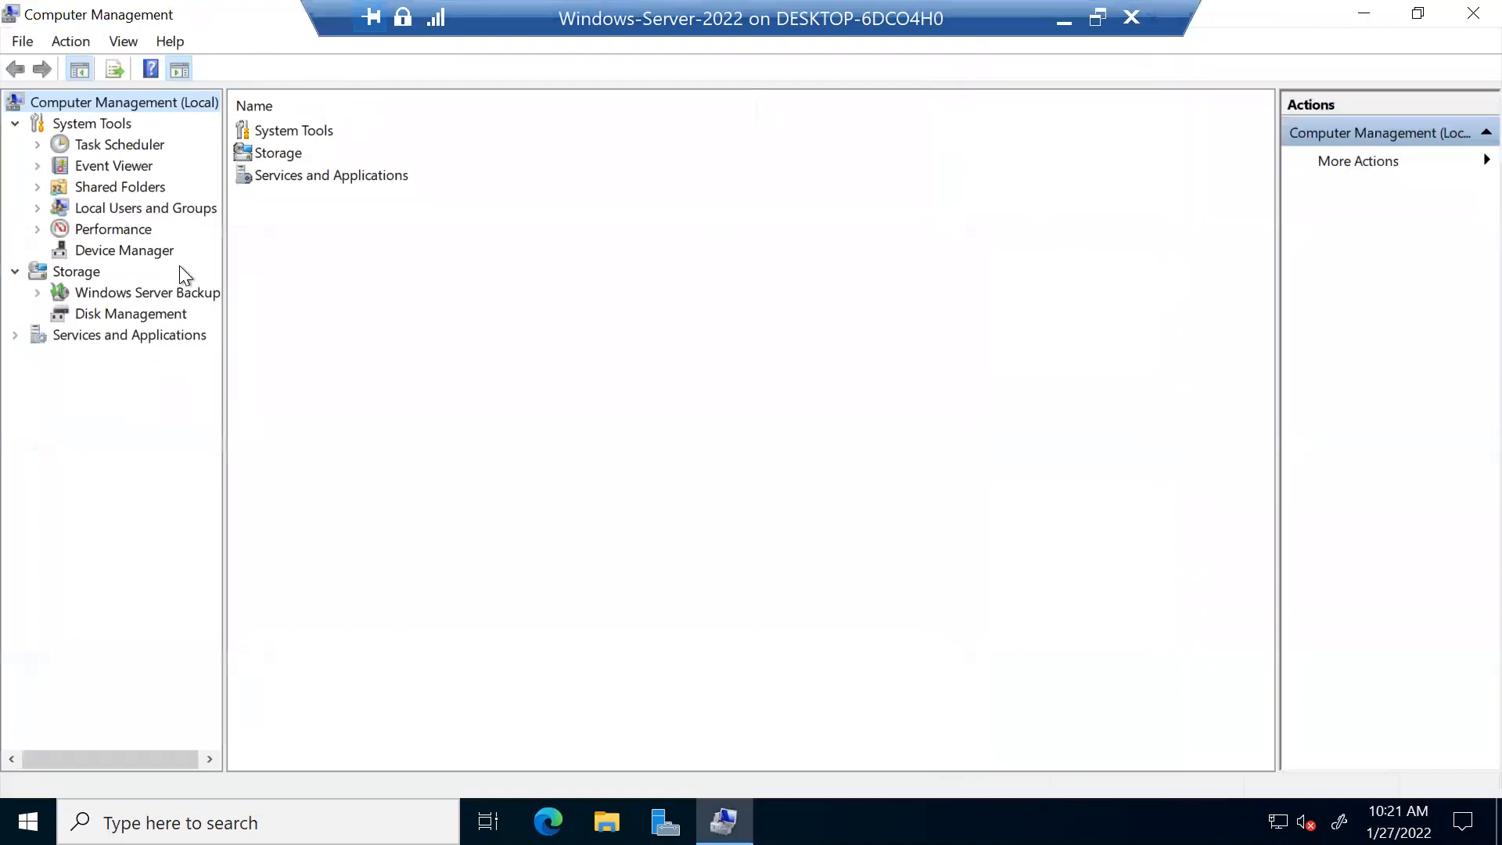
{"action": "left_click", "coordinate": [162, 316]}
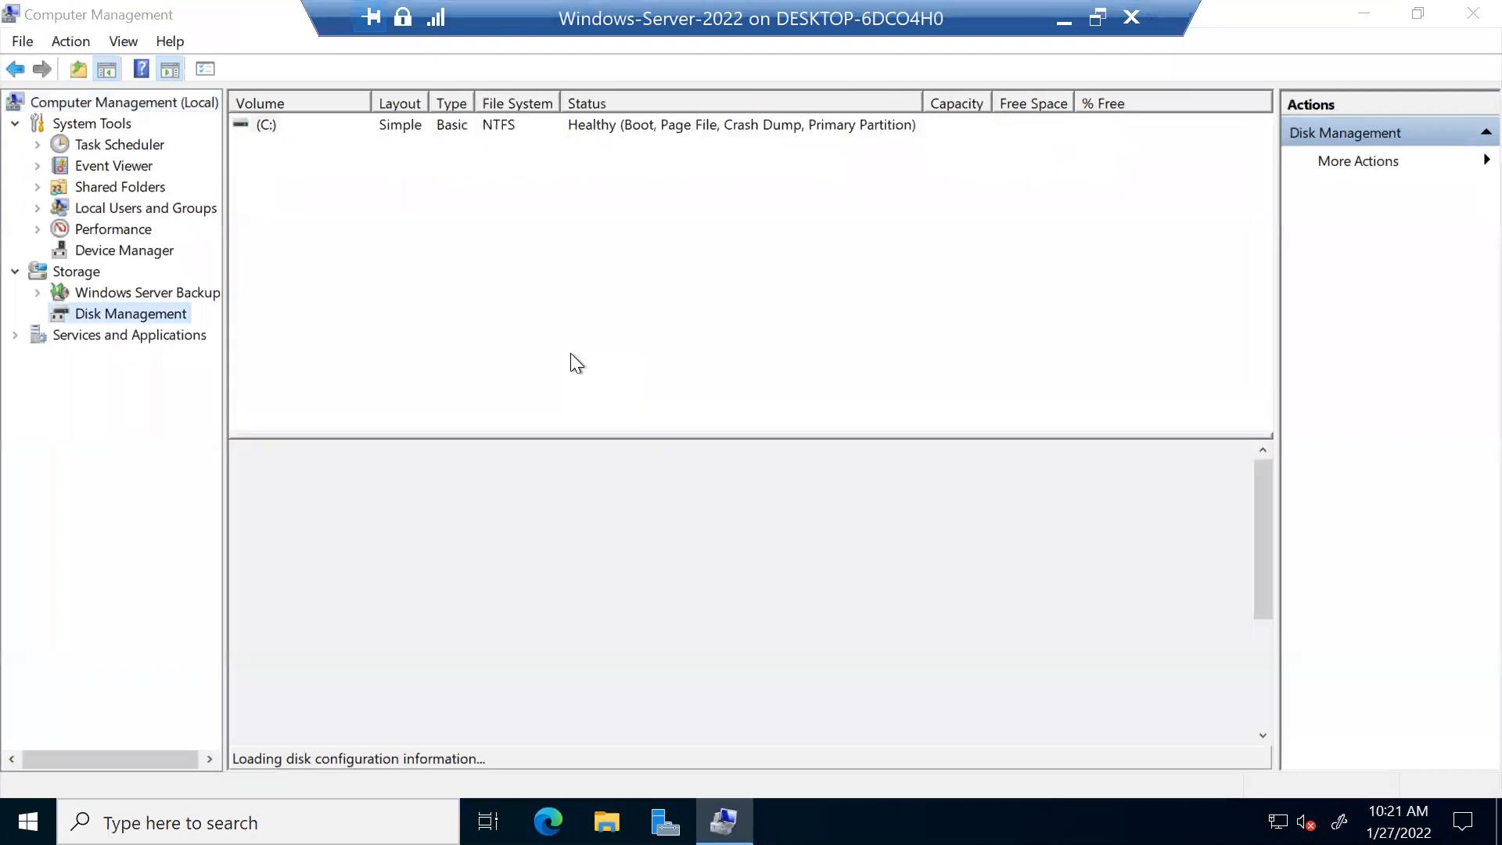
Step: Initialize Disks 1, 2 and 3 with the GPT (GUID Partition Table) partition style
{"action": "left_click_drag", "start_coordinate": [739, 241], "coordinate": [838, 148]}
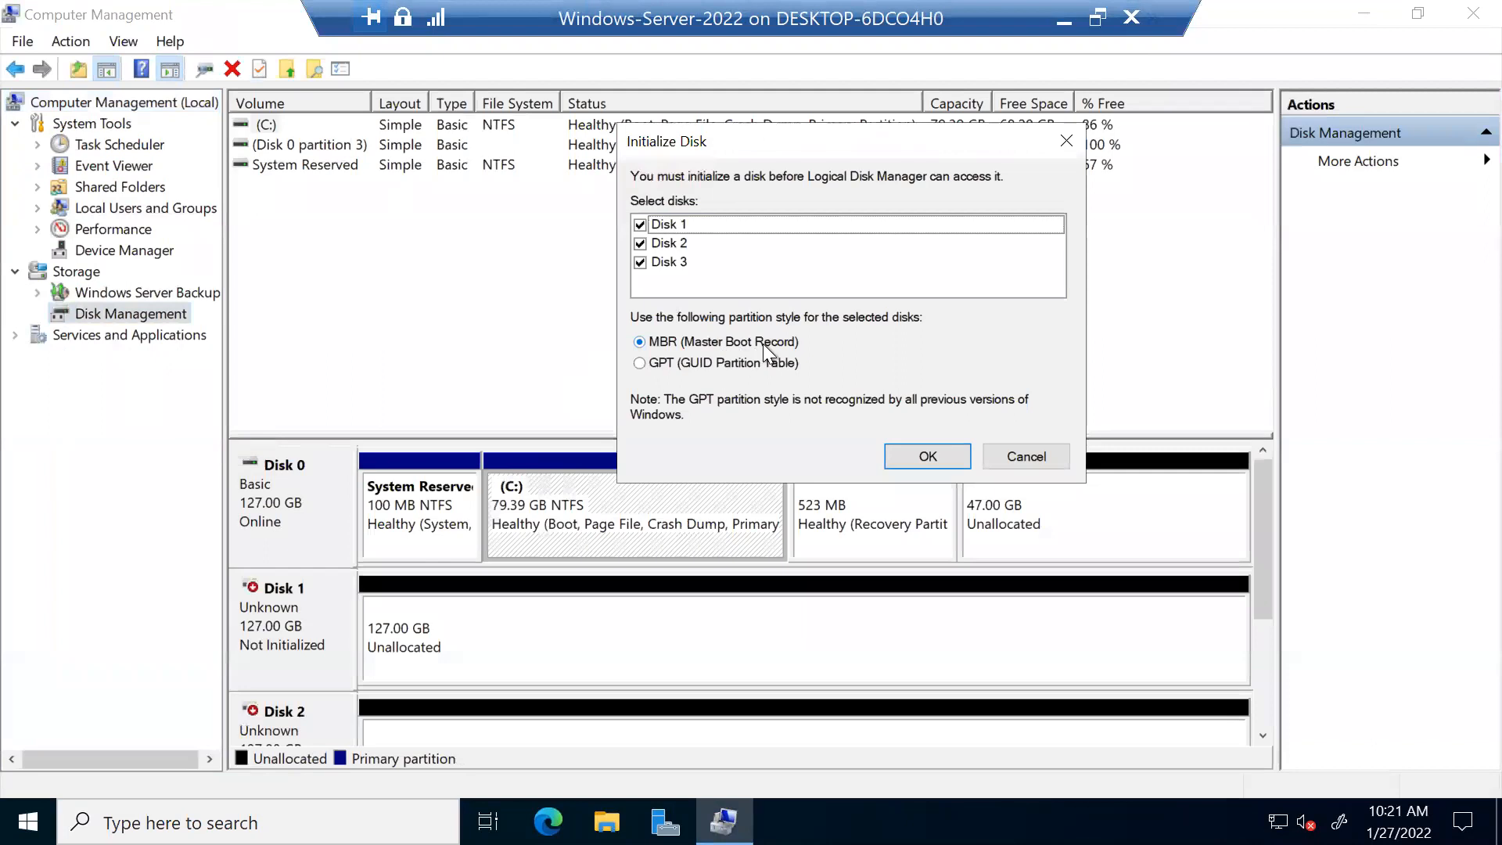
{"action": "left_click", "coordinate": [698, 365]}
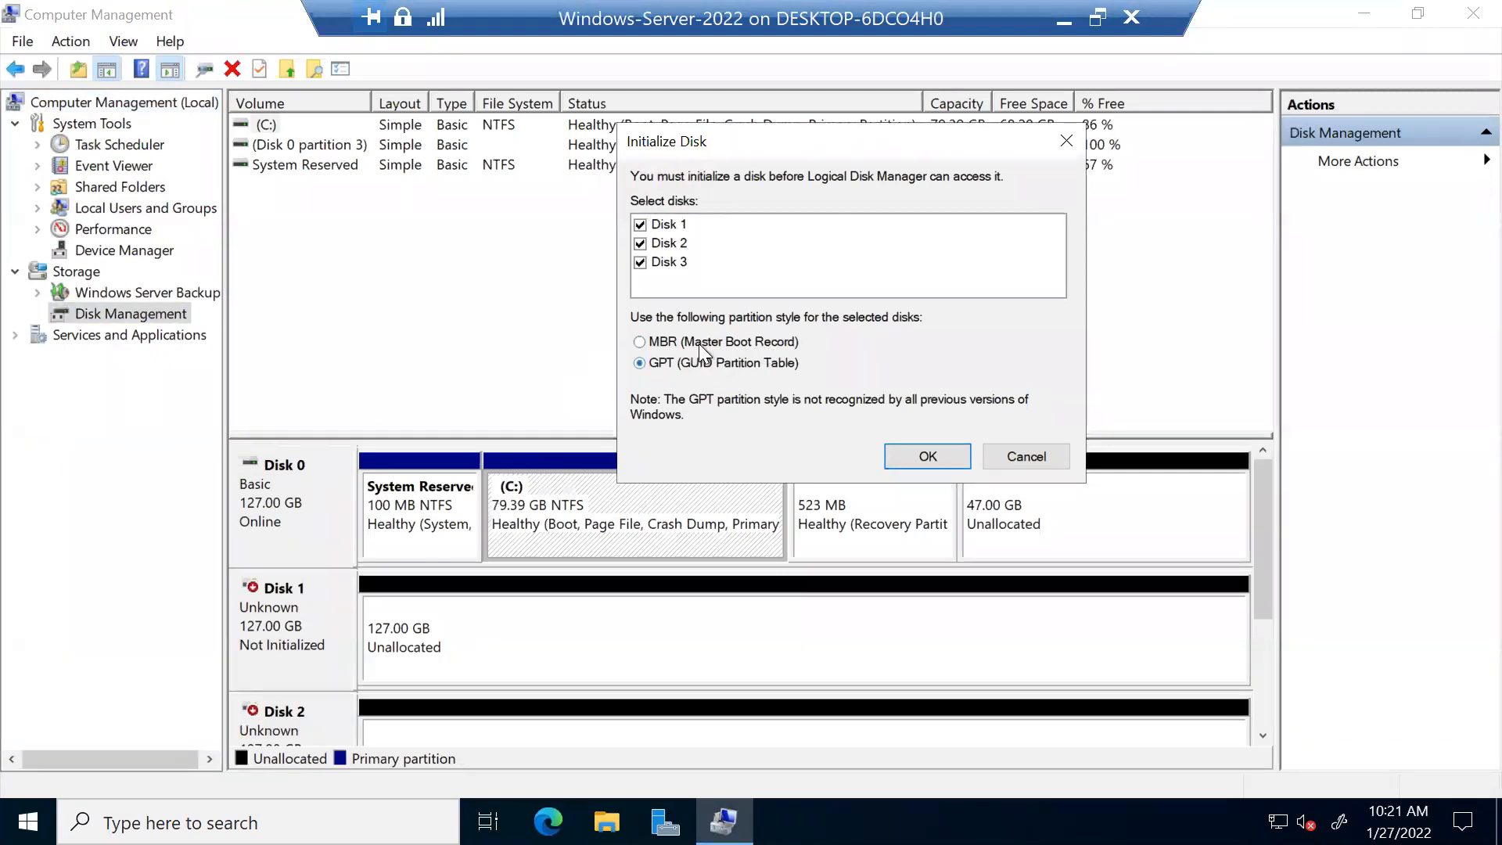
{"action": "left_click", "coordinate": [721, 362]}
{"action": "left_click", "coordinate": [909, 453]}
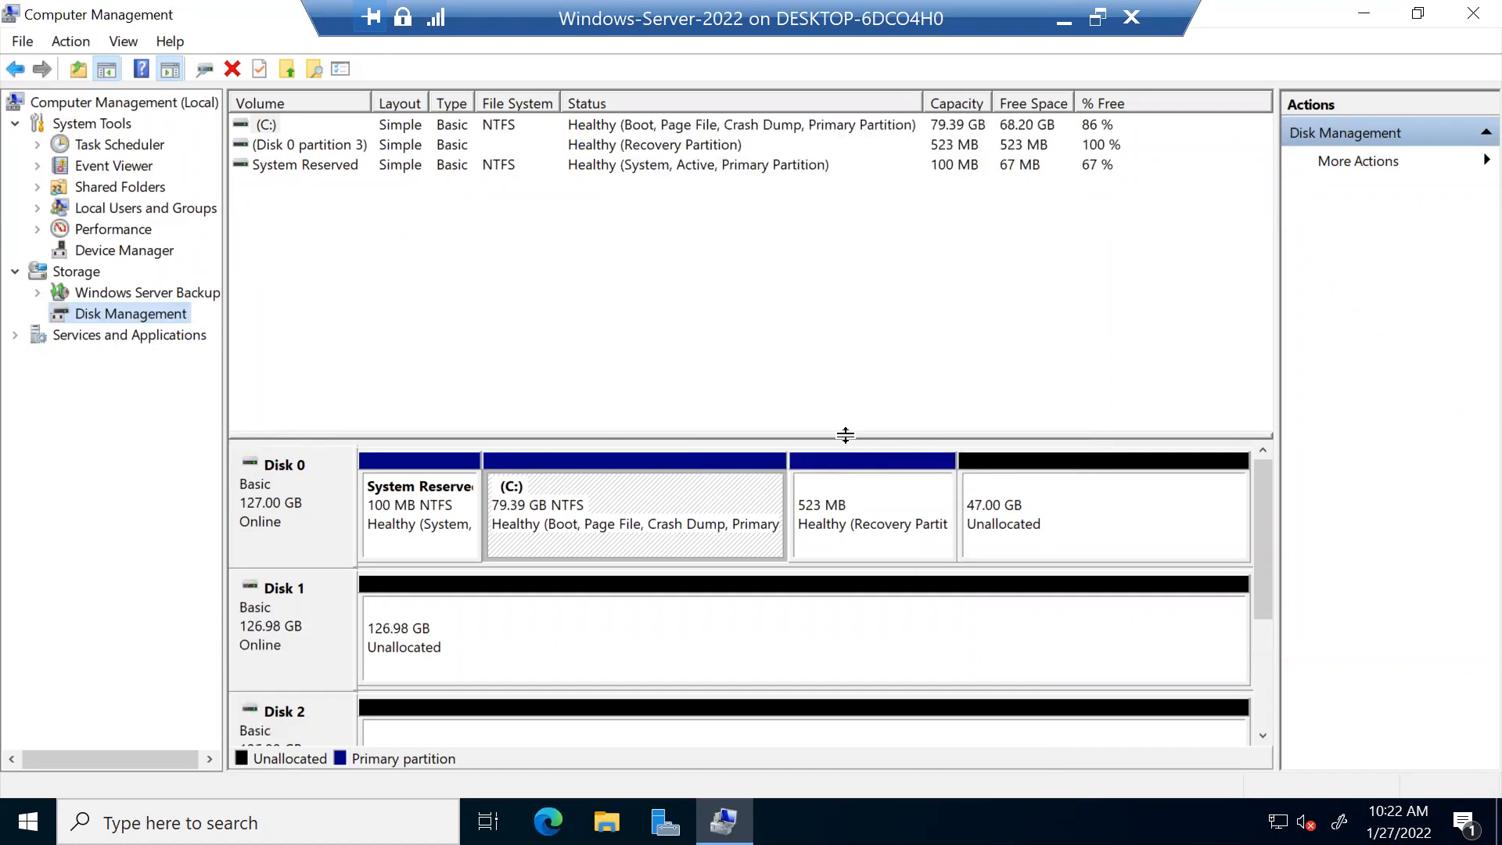
Step: Enlarge the disk map to show Disks 0–3 and inspect Disk 1's options
{"action": "left_click_drag", "start_coordinate": [845, 434], "coordinate": [846, 222]}
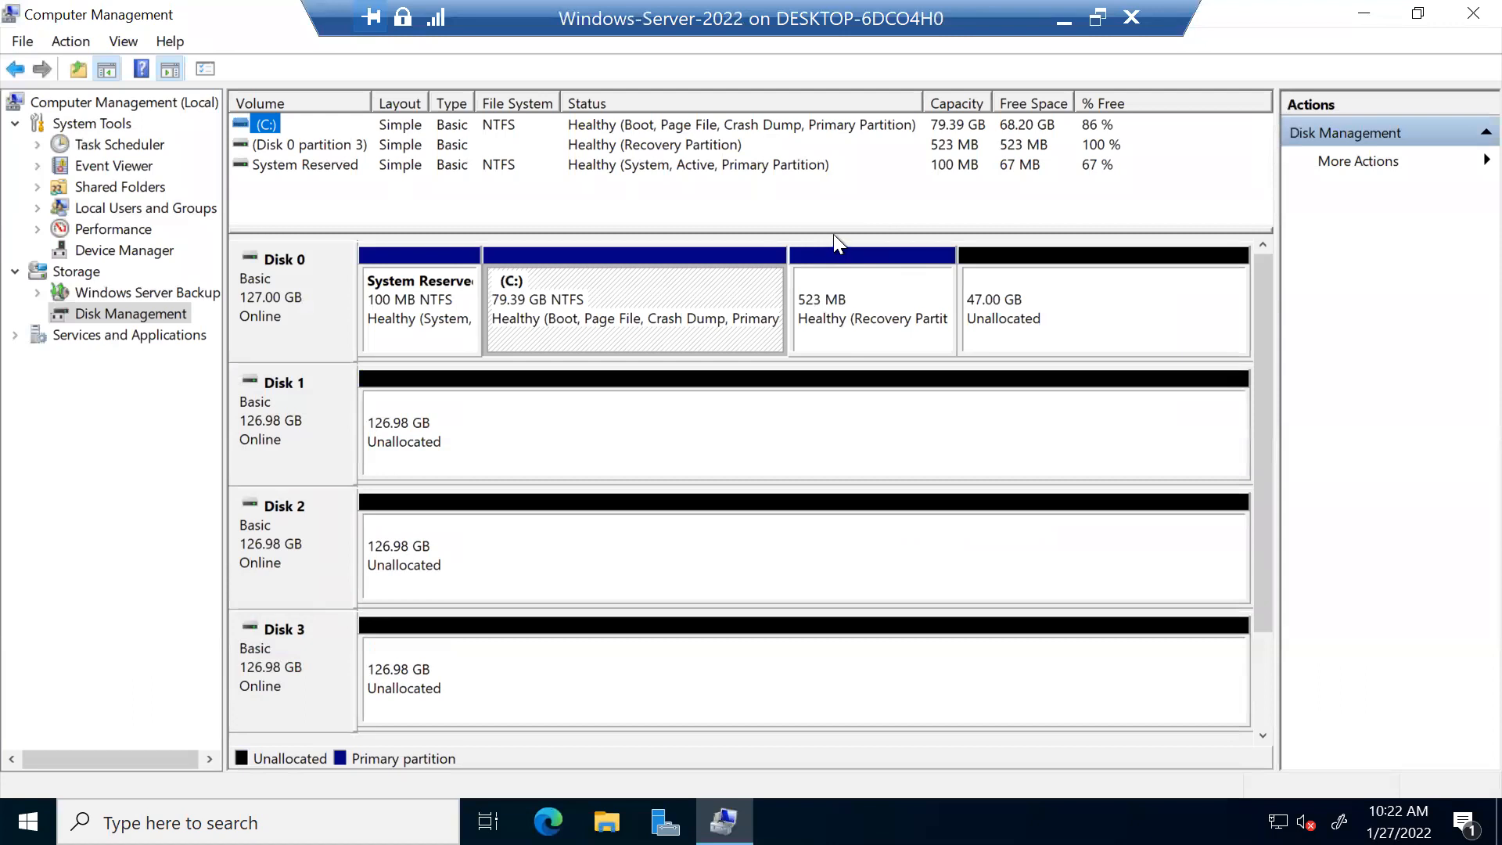
{"action": "left_click_drag", "start_coordinate": [833, 232], "coordinate": [822, 213]}
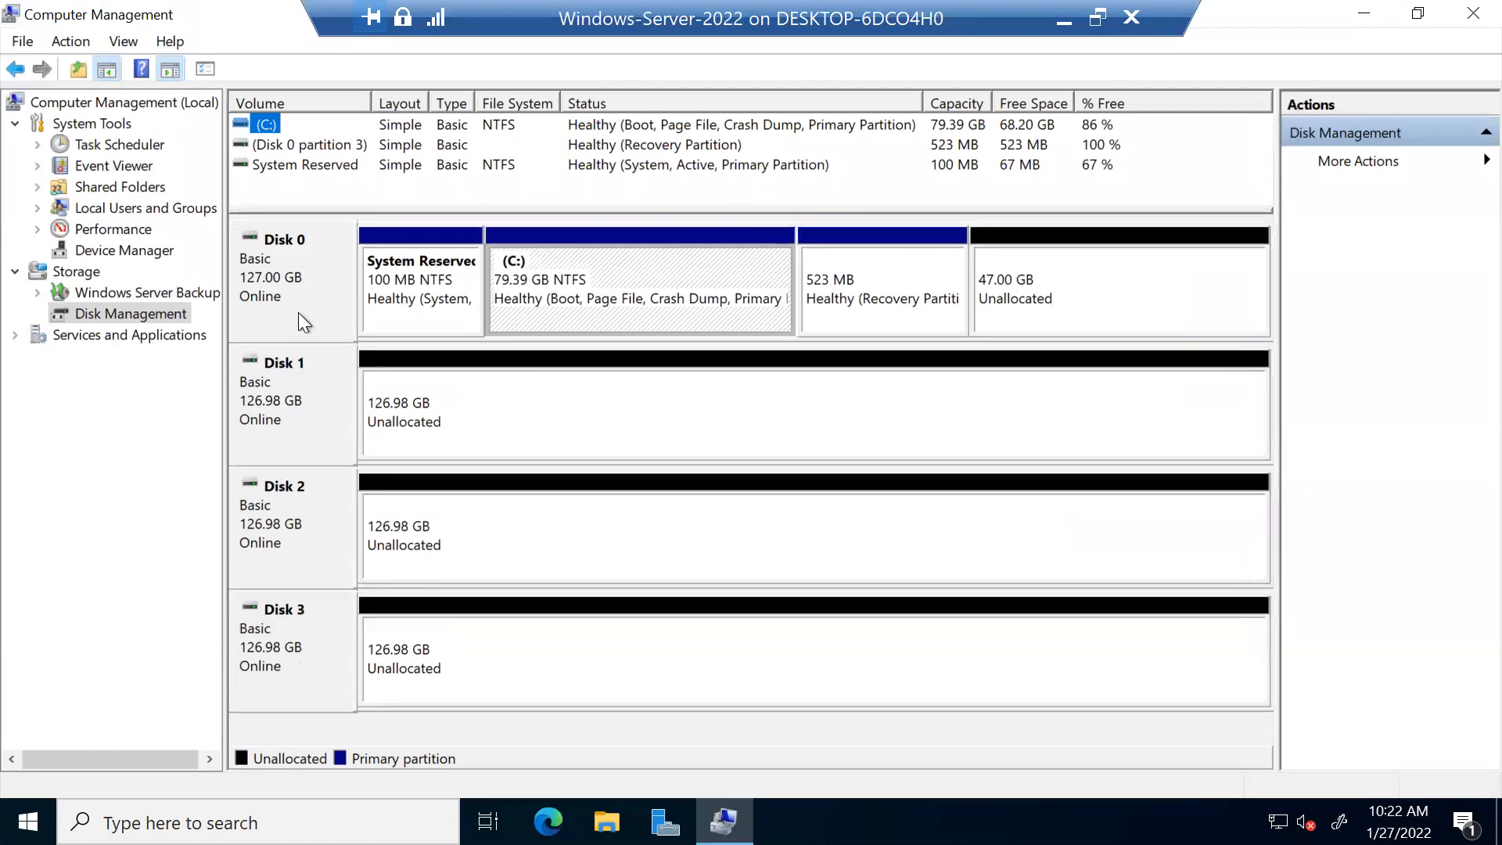
{"action": "left_click", "coordinate": [298, 270]}
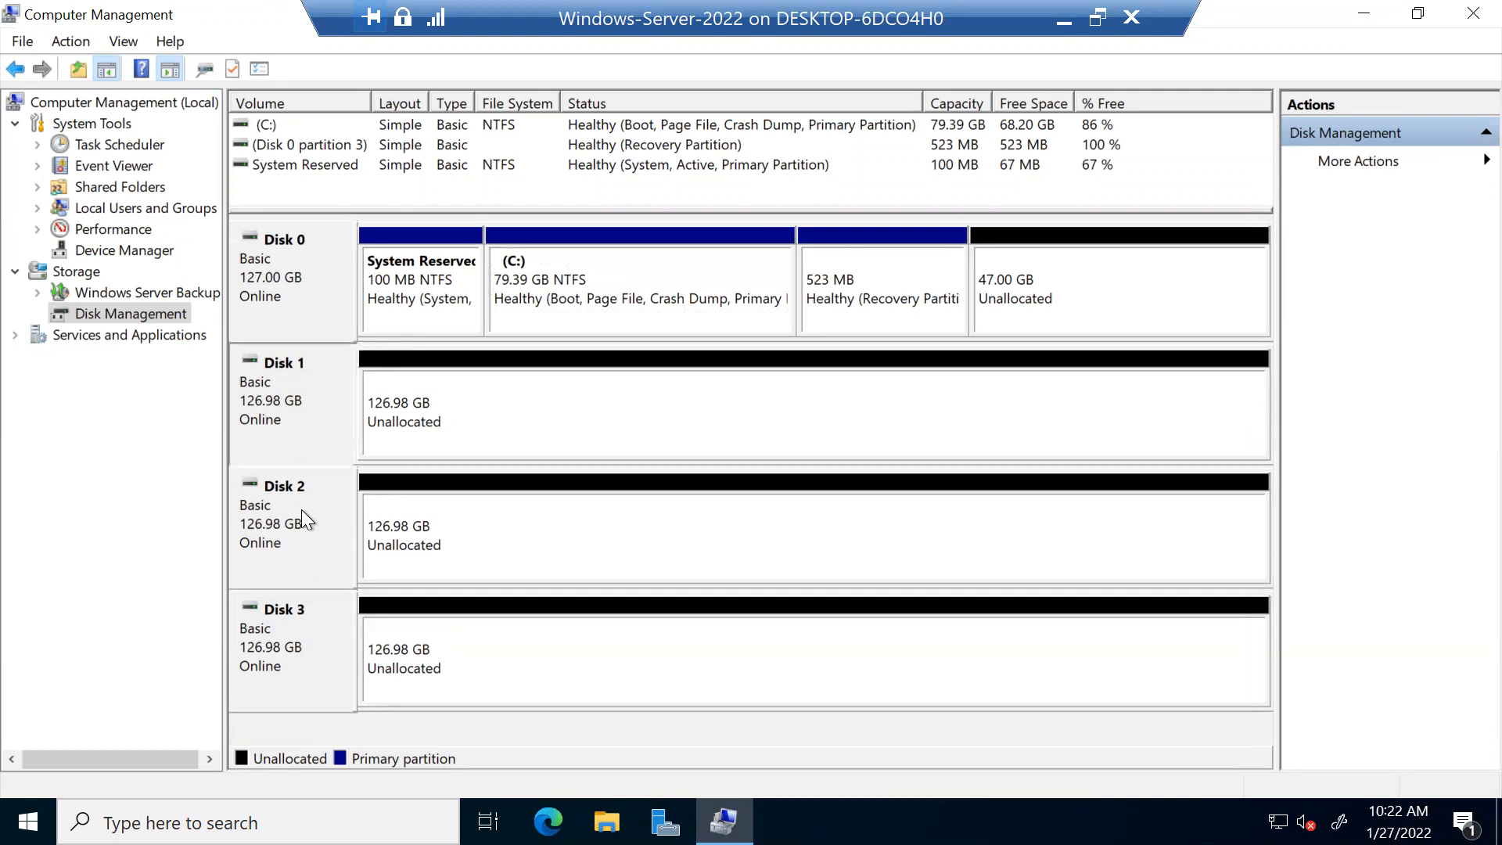
{"action": "right_click", "coordinate": [330, 392]}
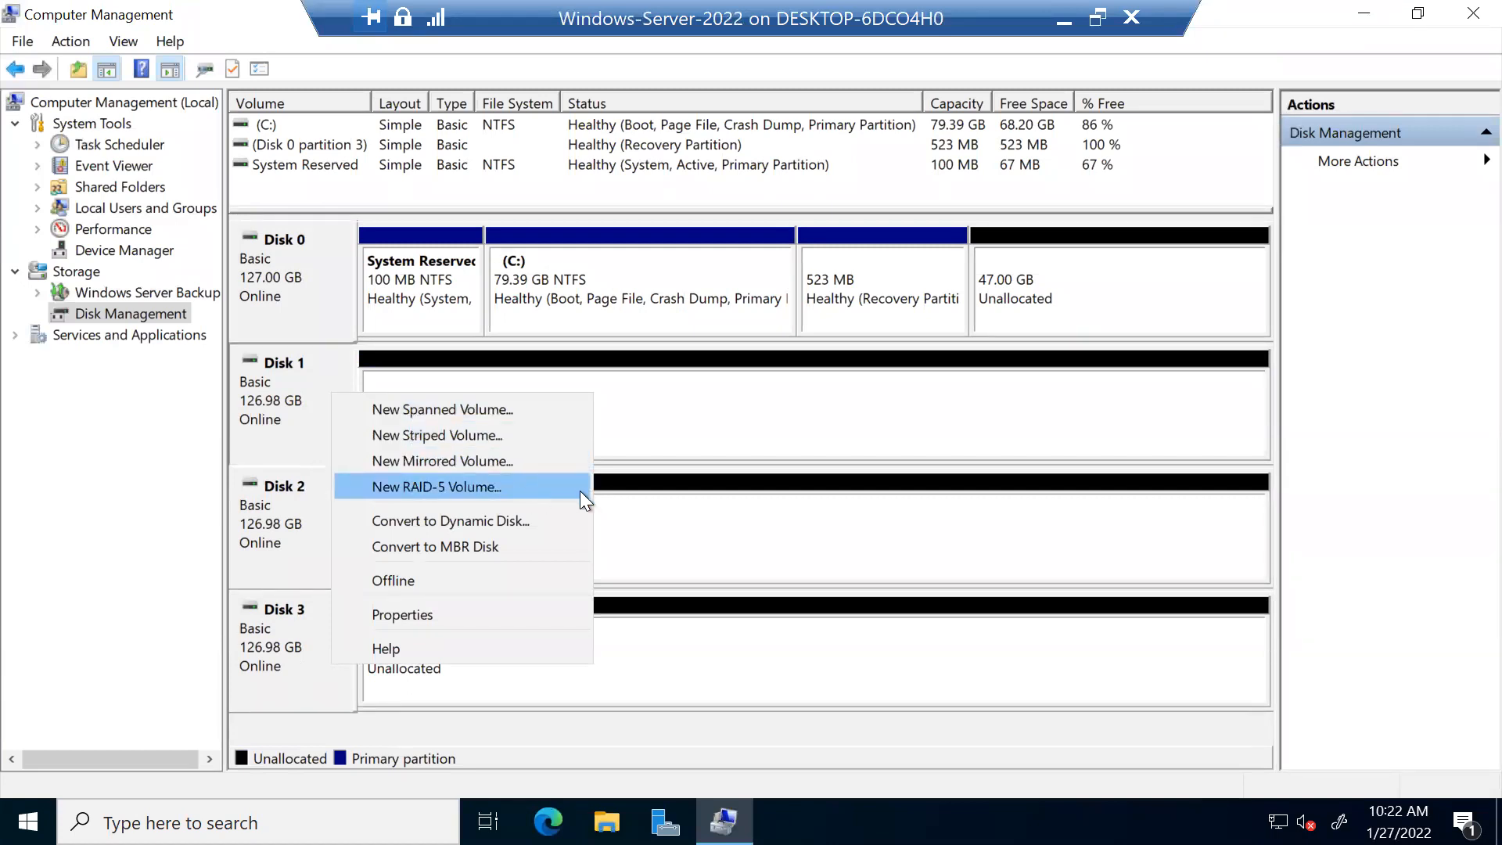
{"action": "left_click", "coordinate": [800, 407]}
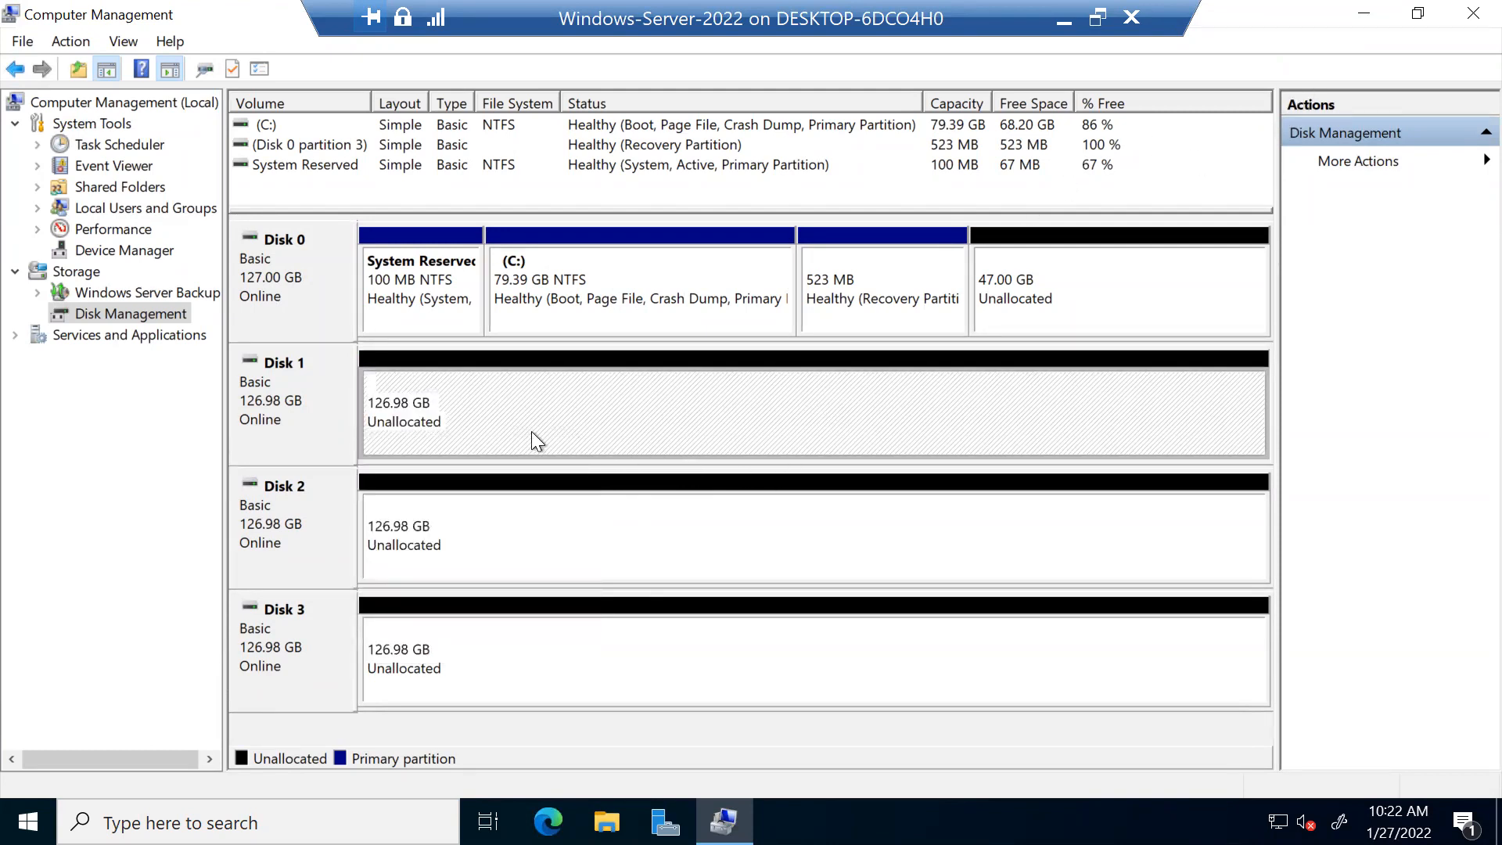
Step: Inspect Disk 0's unallocated space and the C: volume options, then minimize the VM connection
{"action": "left_click", "coordinate": [1063, 265]}
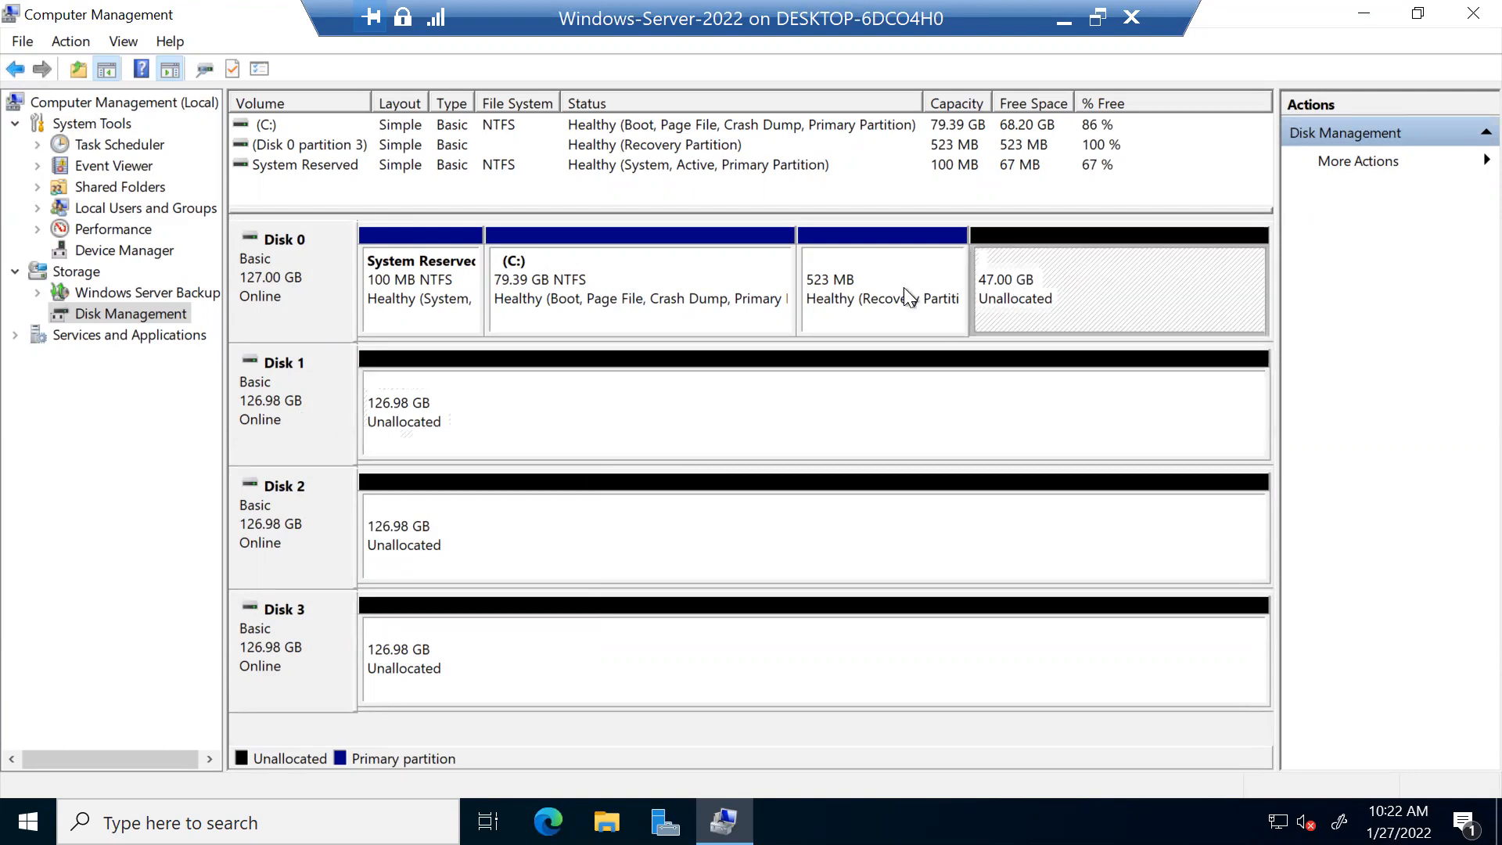
{"action": "left_click", "coordinate": [650, 311]}
{"action": "right_click", "coordinate": [656, 266]}
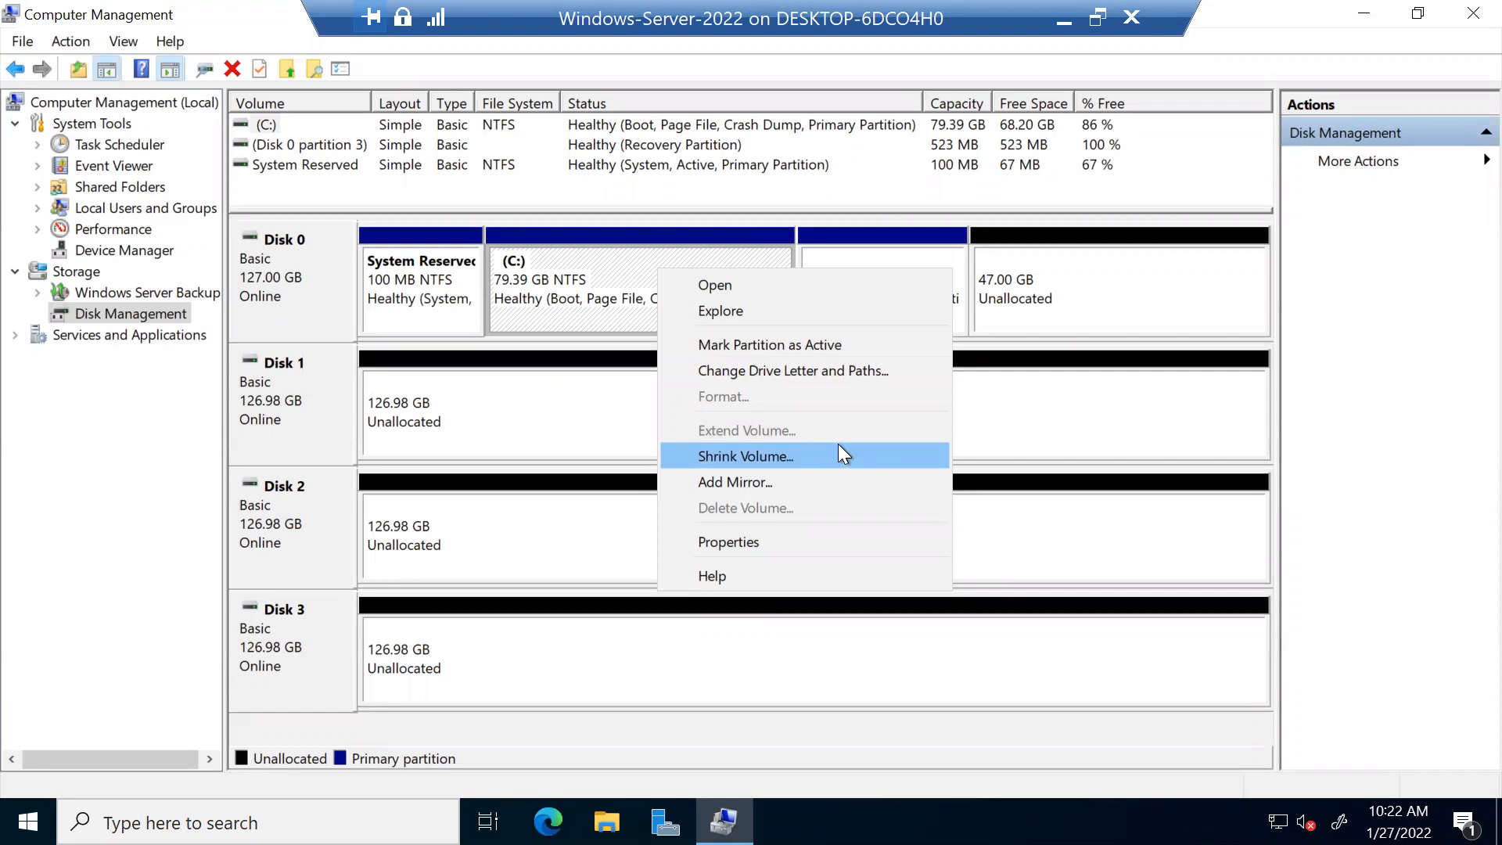
{"action": "left_click", "coordinate": [588, 425]}
{"action": "left_click", "coordinate": [588, 424]}
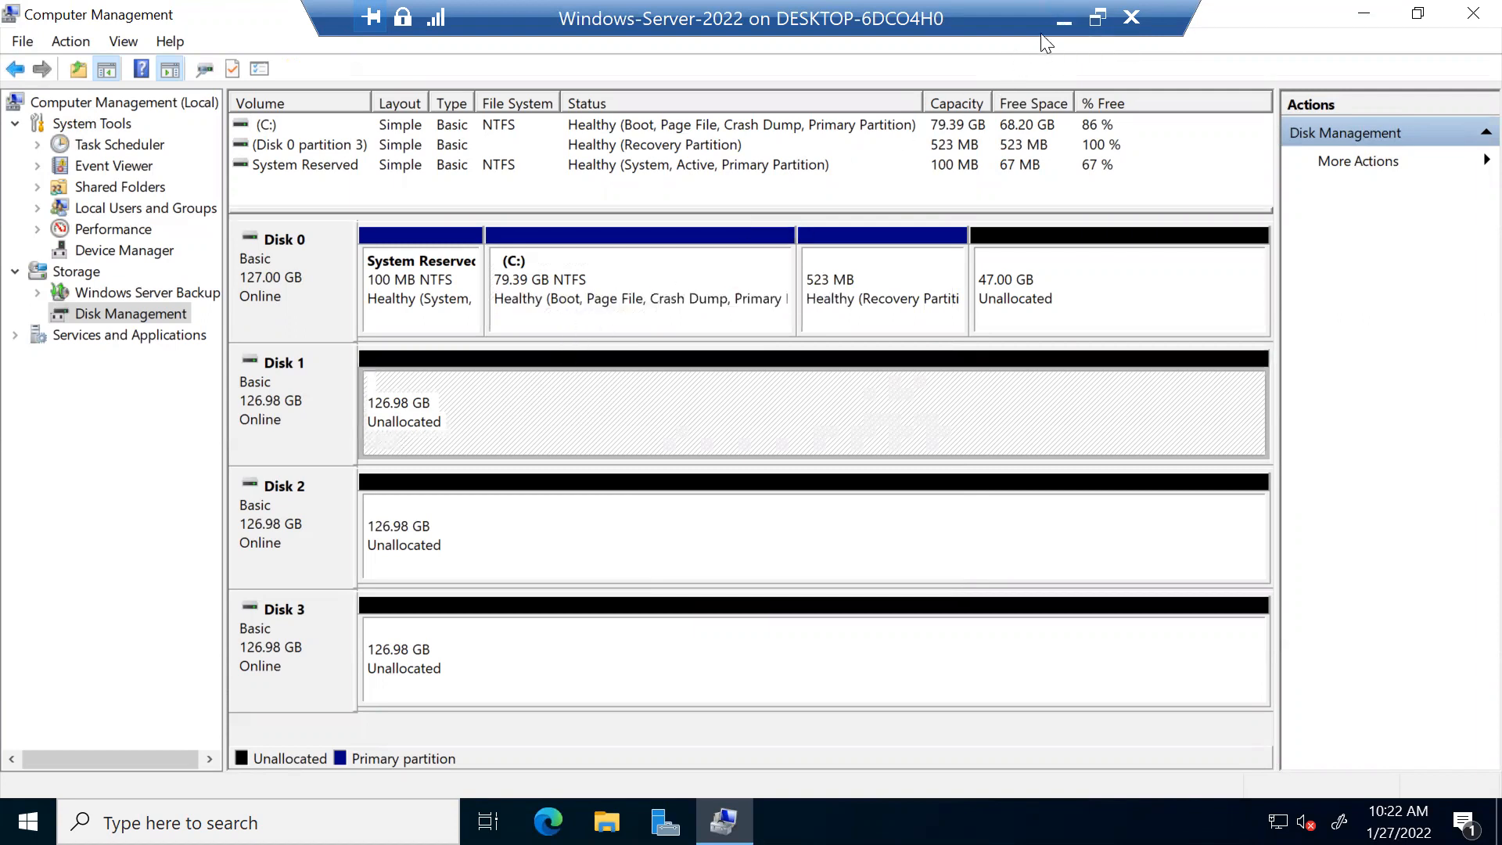
{"action": "left_click", "coordinate": [1064, 12]}
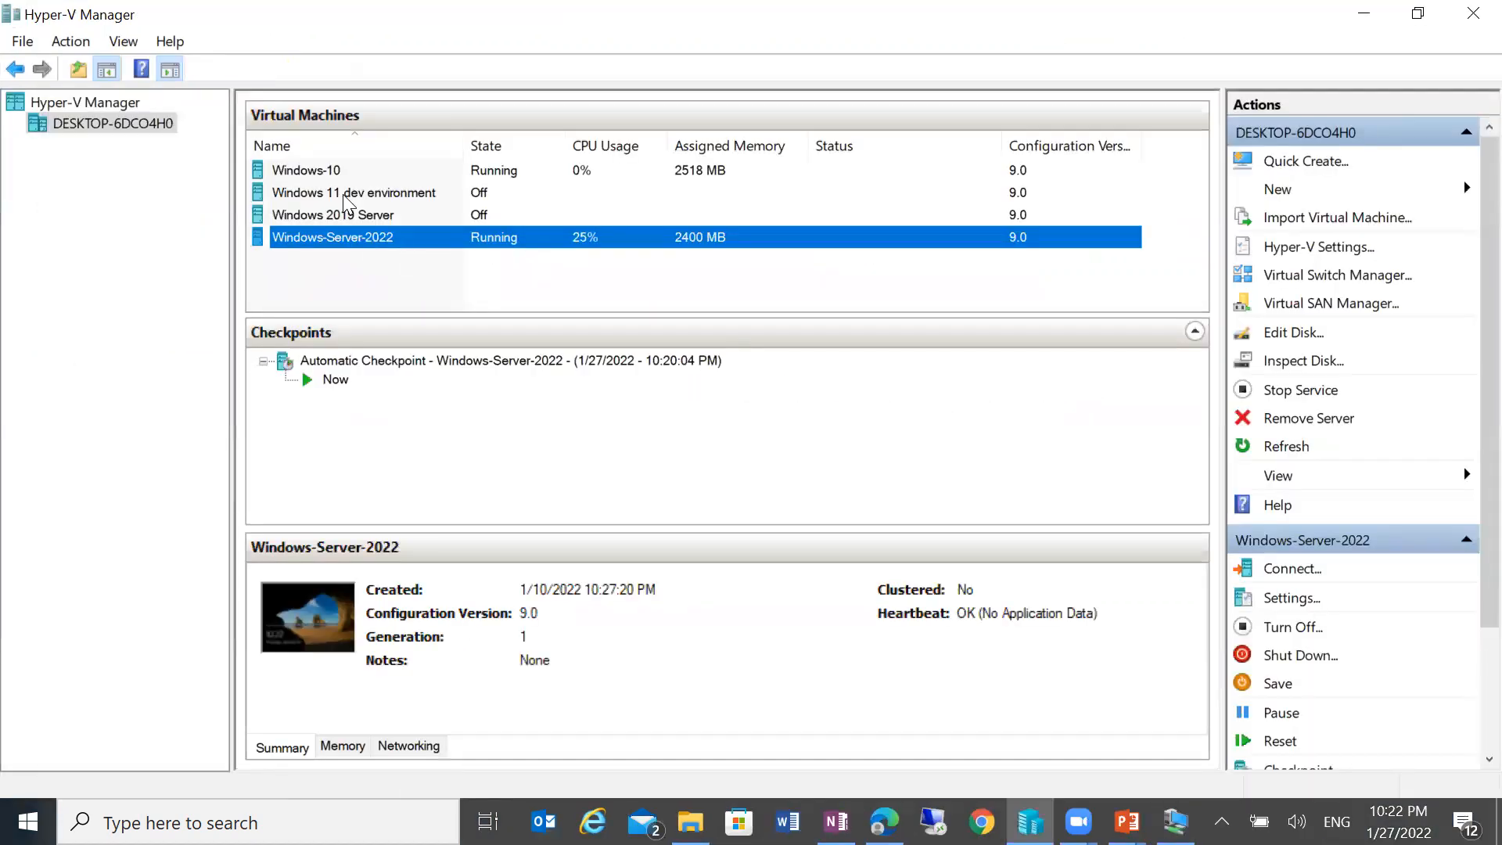
Step: Connect to the Windows-10 VM at the default display size and maximize its window
{"action": "left_click", "coordinate": [336, 170]}
{"action": "right_click", "coordinate": [336, 170]}
{"action": "left_click", "coordinate": [368, 184]}
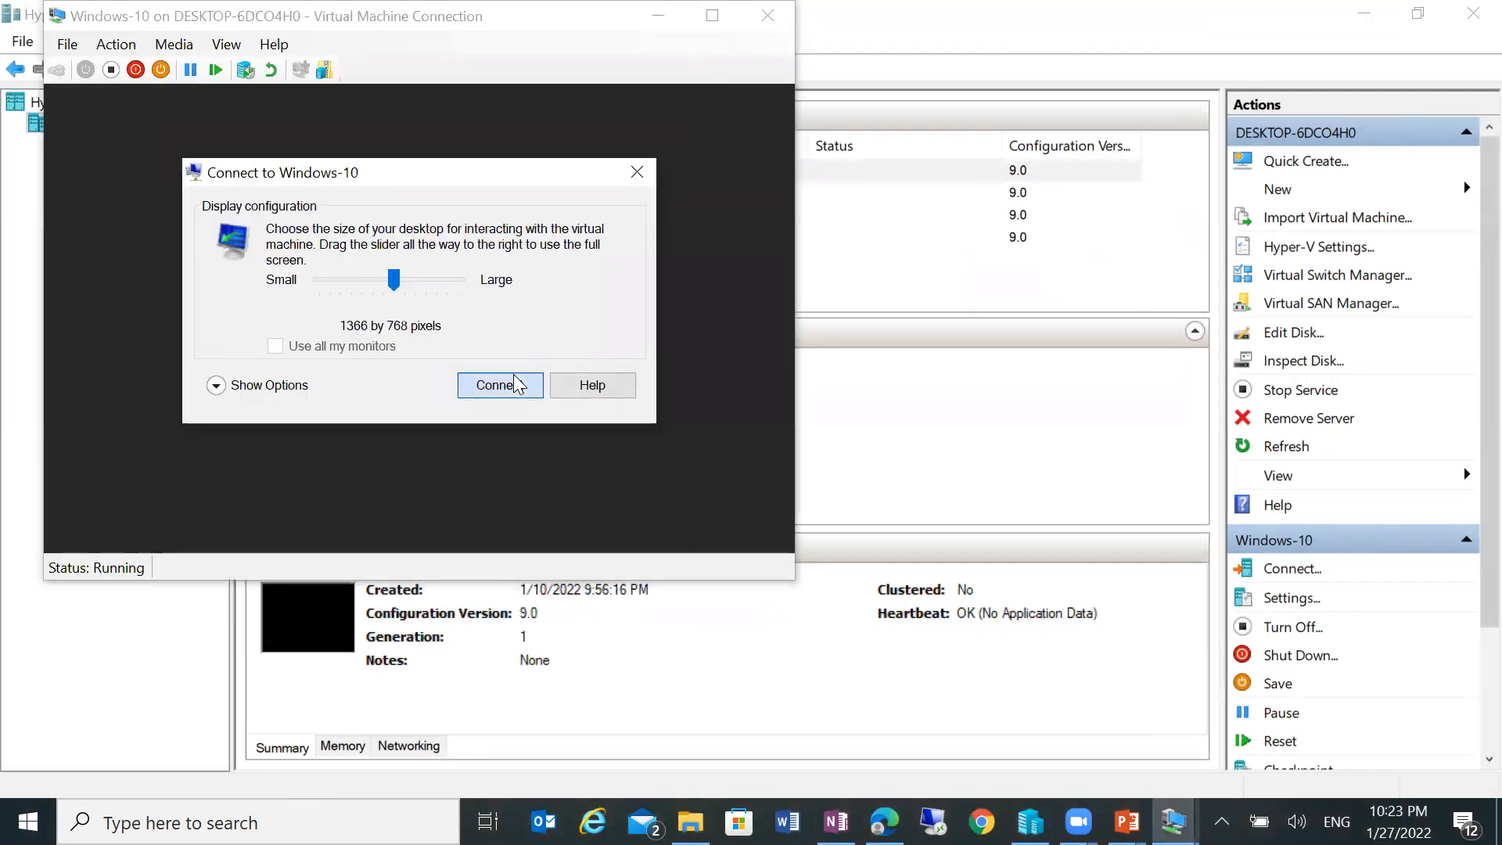
{"action": "left_click", "coordinate": [516, 385]}
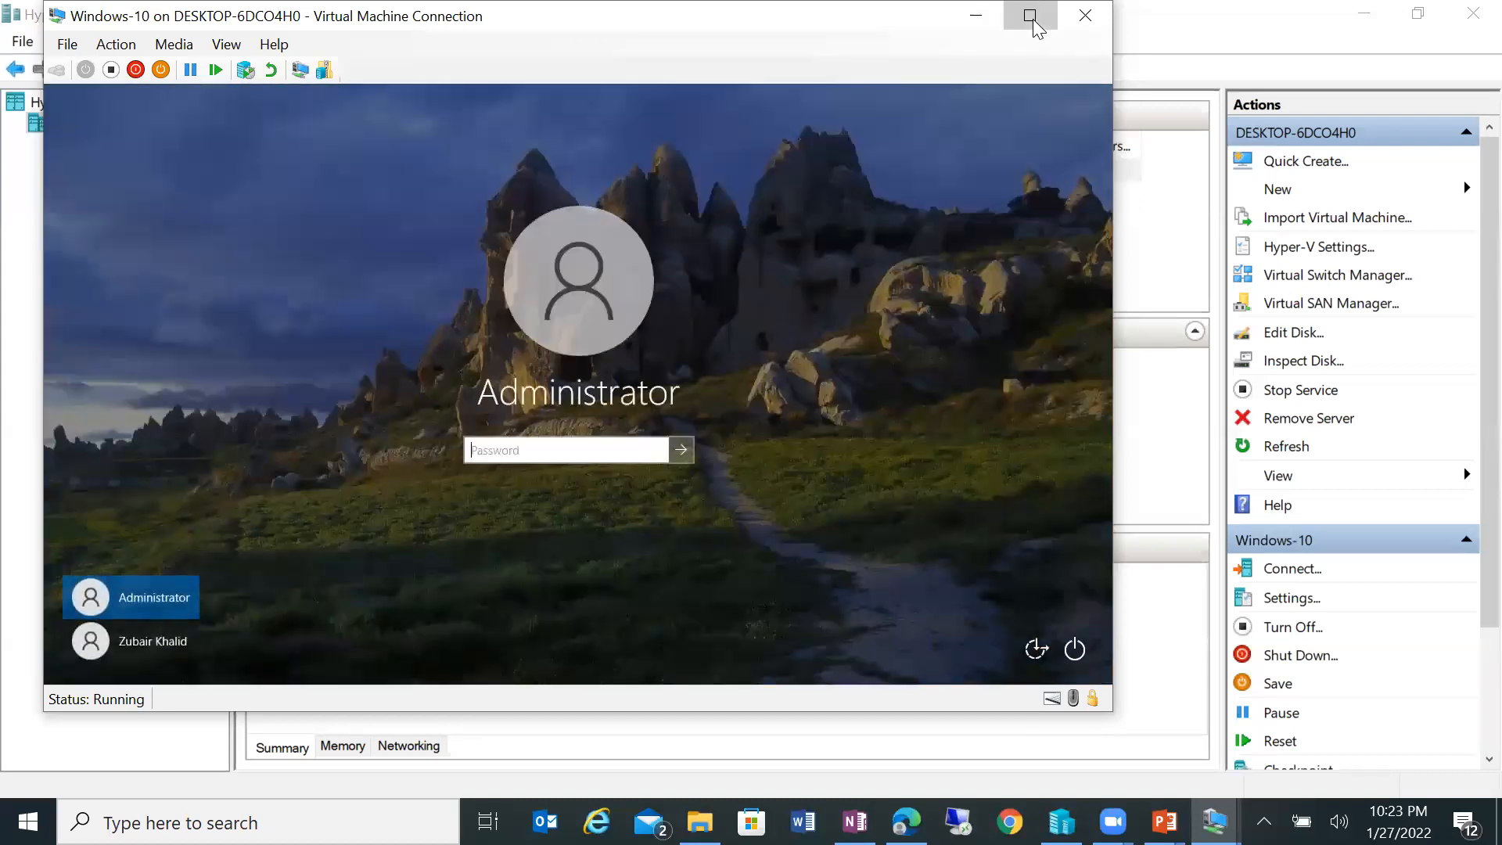
{"action": "left_click", "coordinate": [1030, 16]}
Step: Sign in to Windows-10 with the account password, close Paint, and minimize the VM window
{"action": "type", "text": "••••••"}
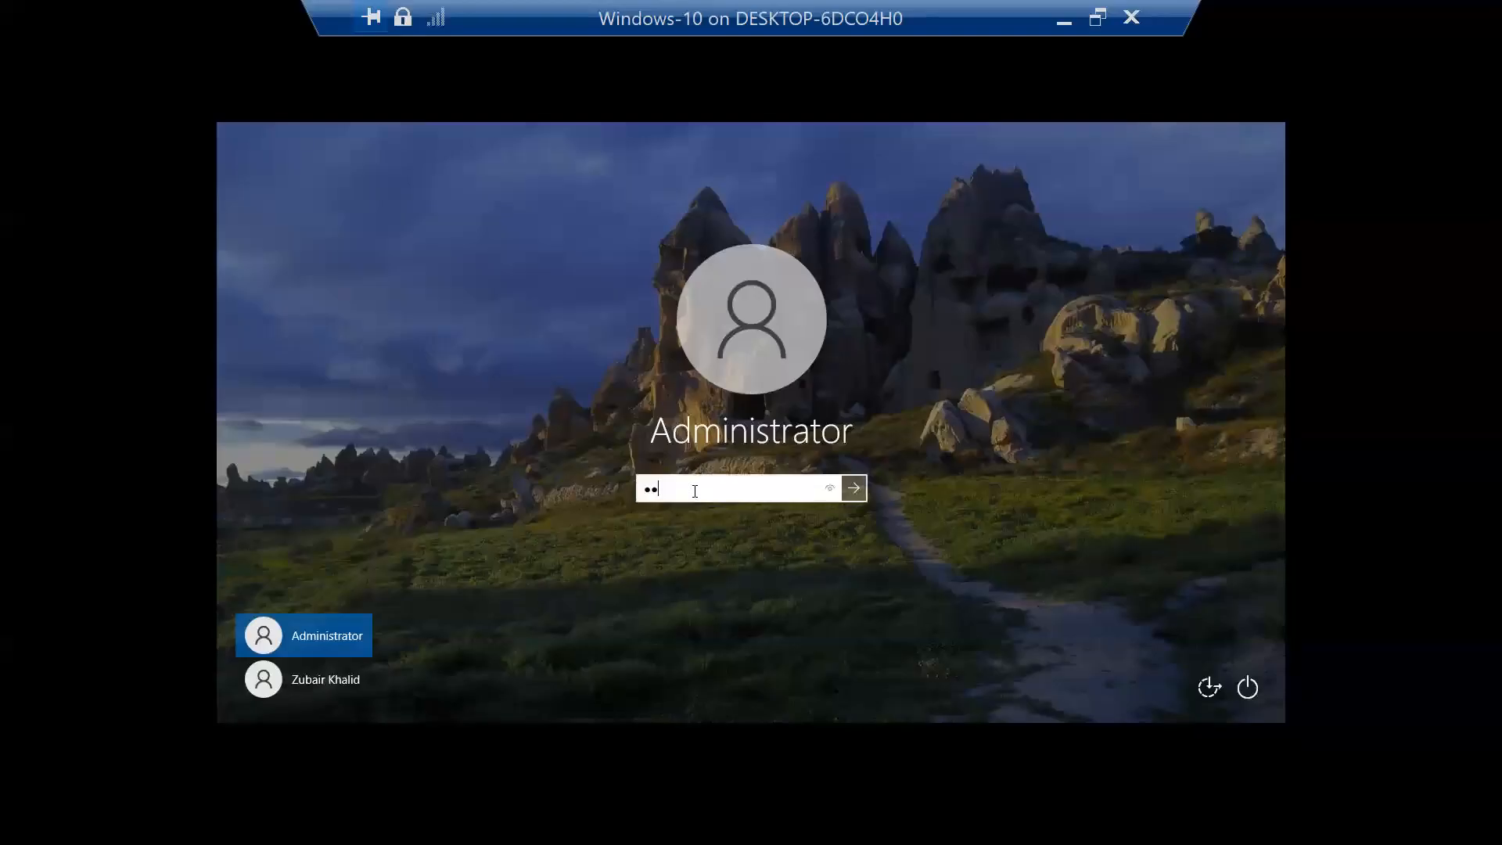
{"action": "type", "text": "•"}
{"action": "key", "text": "Return"}
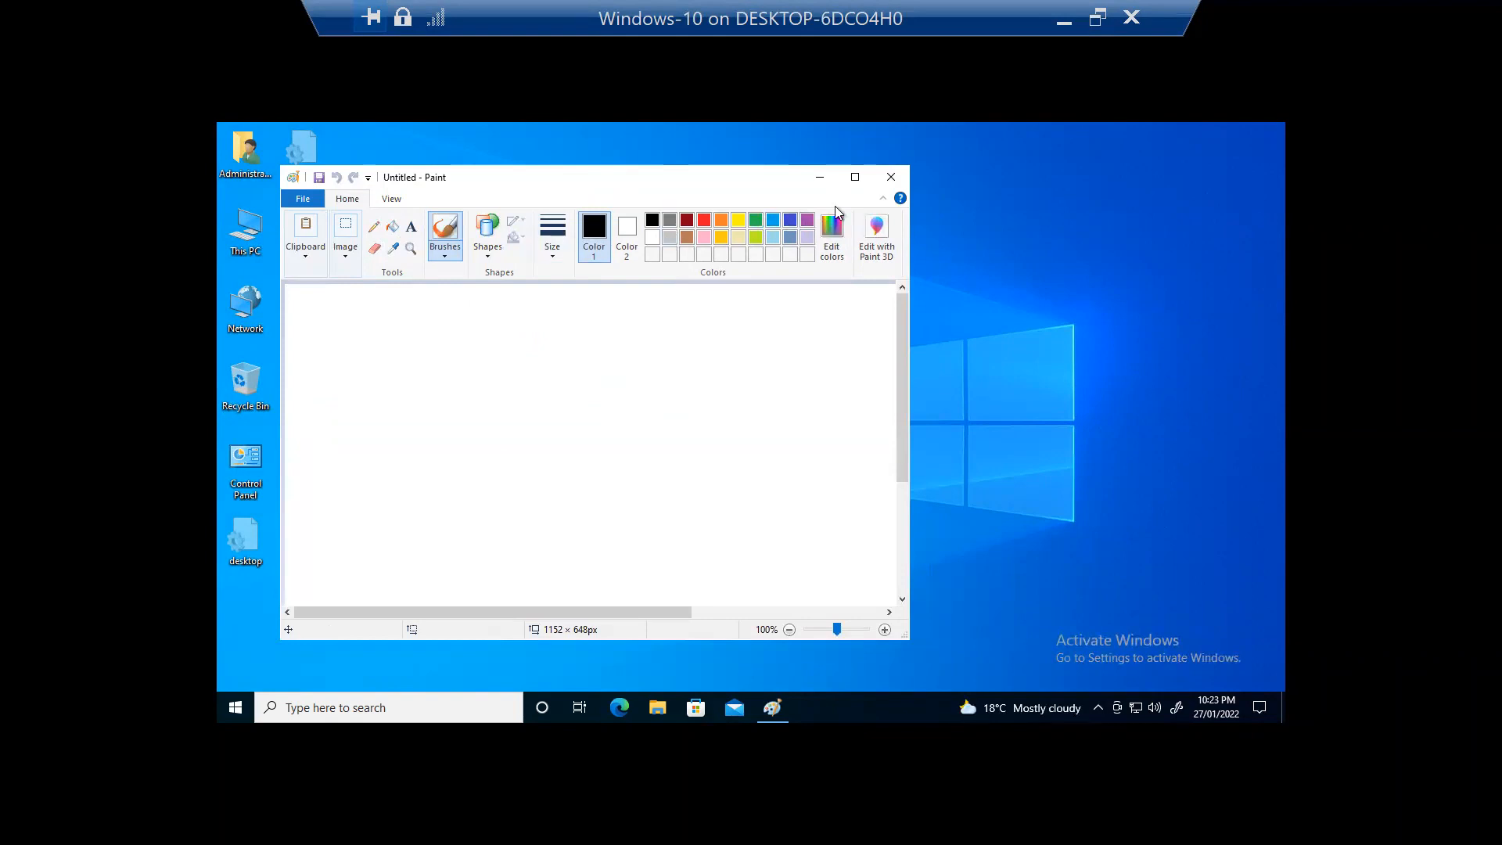
{"action": "left_click", "coordinate": [891, 179]}
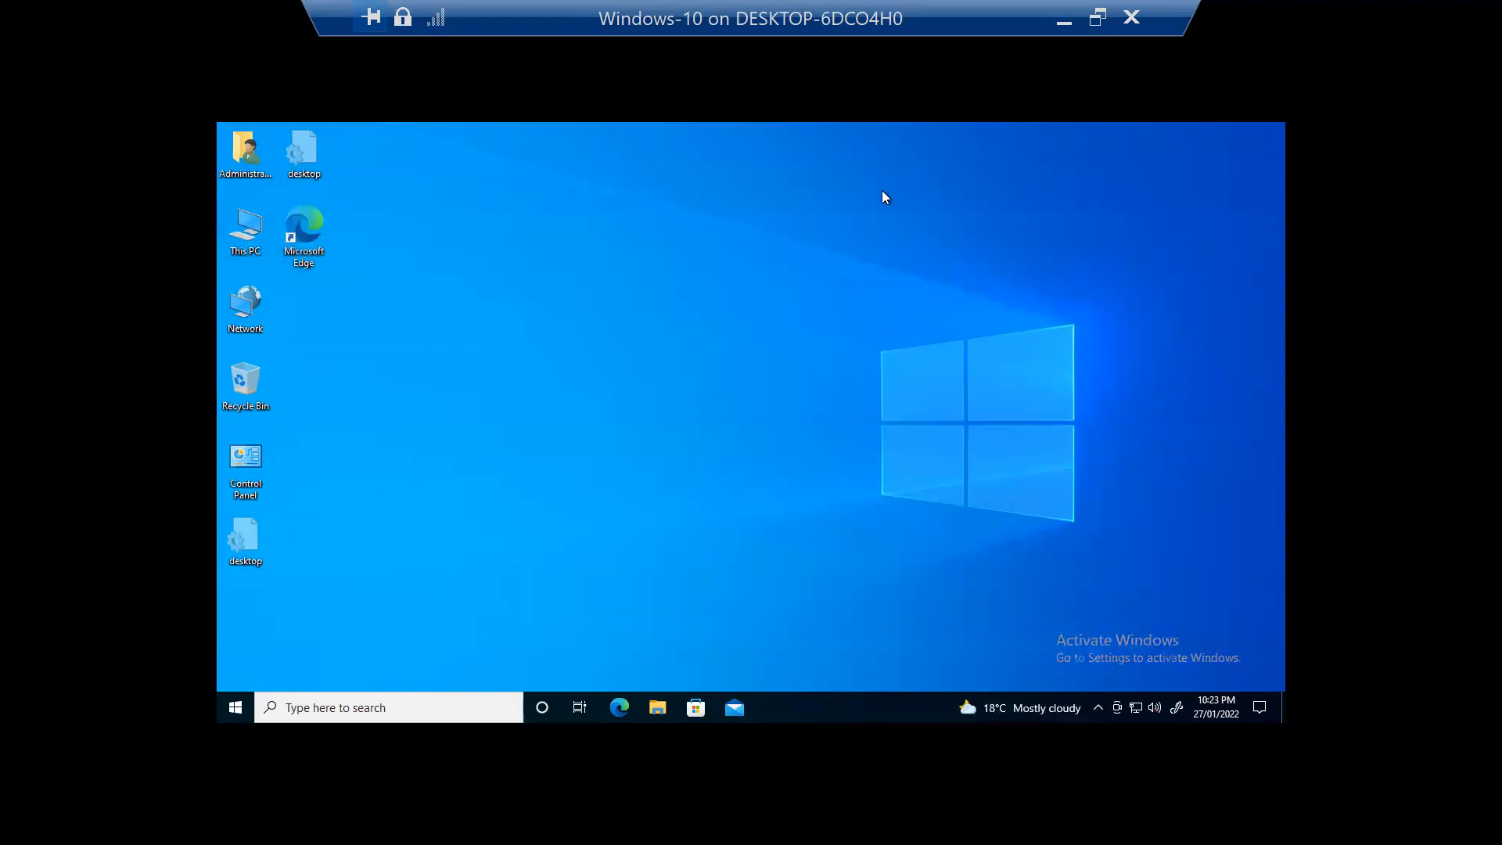
{"action": "left_click", "coordinate": [1056, 16]}
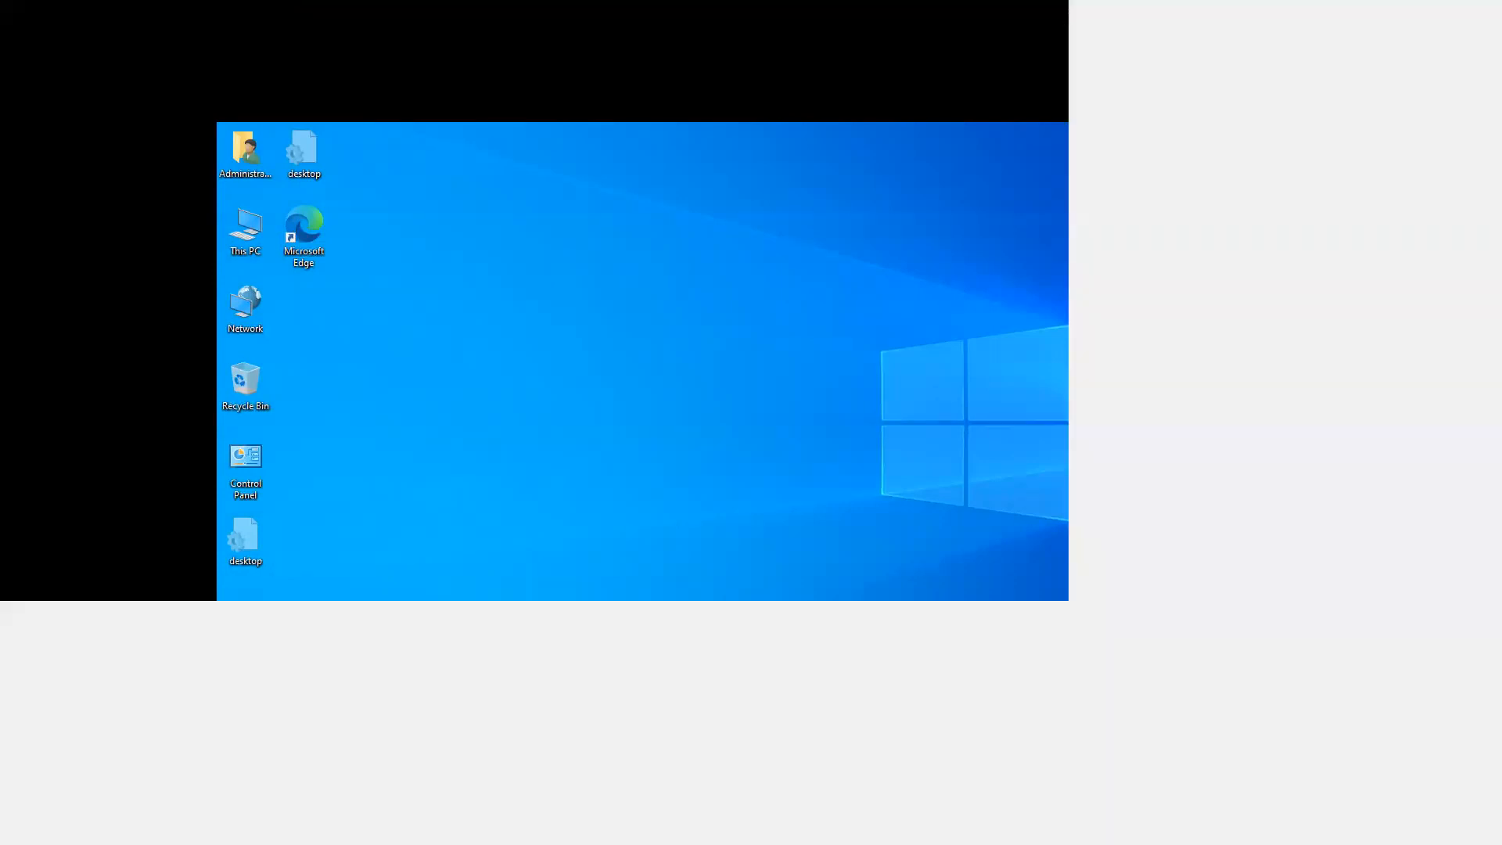
Step: Launch Remote Desktop Connection with mstsc and pick saved computer 192.168.3.100
{"action": "key", "text": "super"}
{"action": "type", "text": "mstsc"}
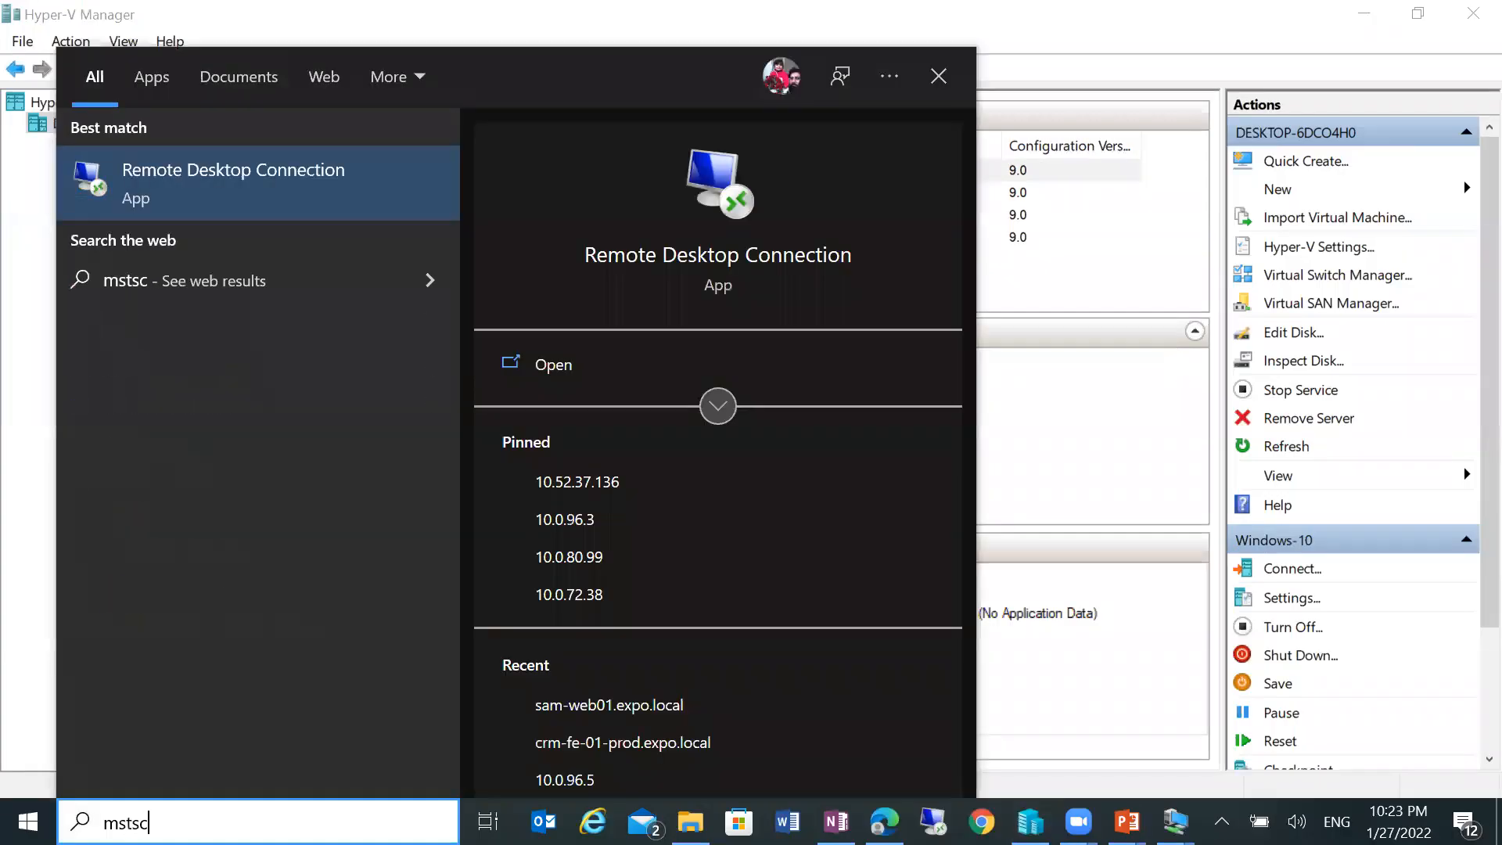
{"action": "key", "text": "Return"}
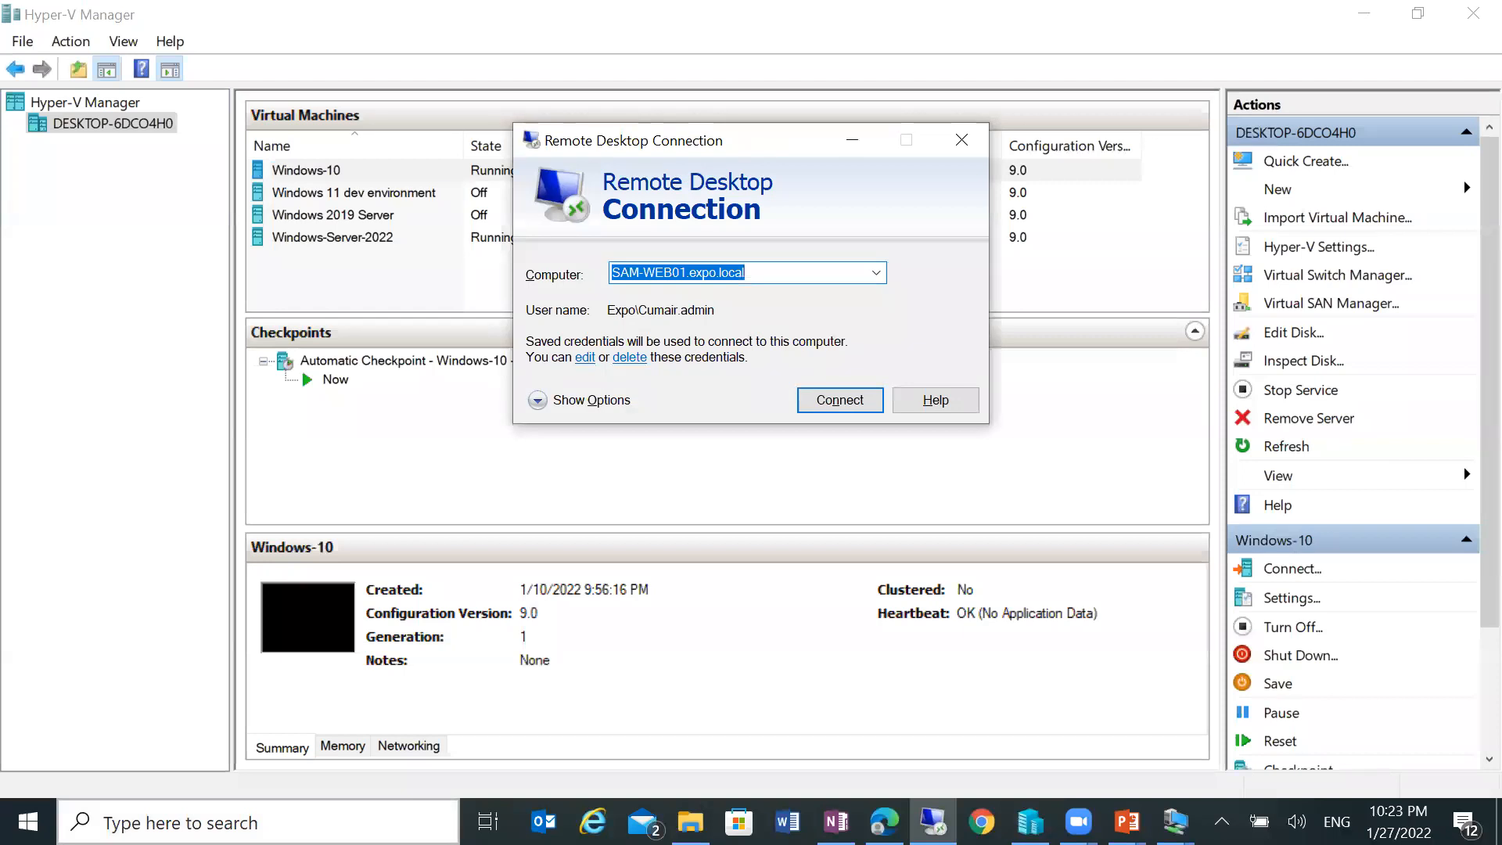
{"action": "left_click", "coordinate": [877, 273]}
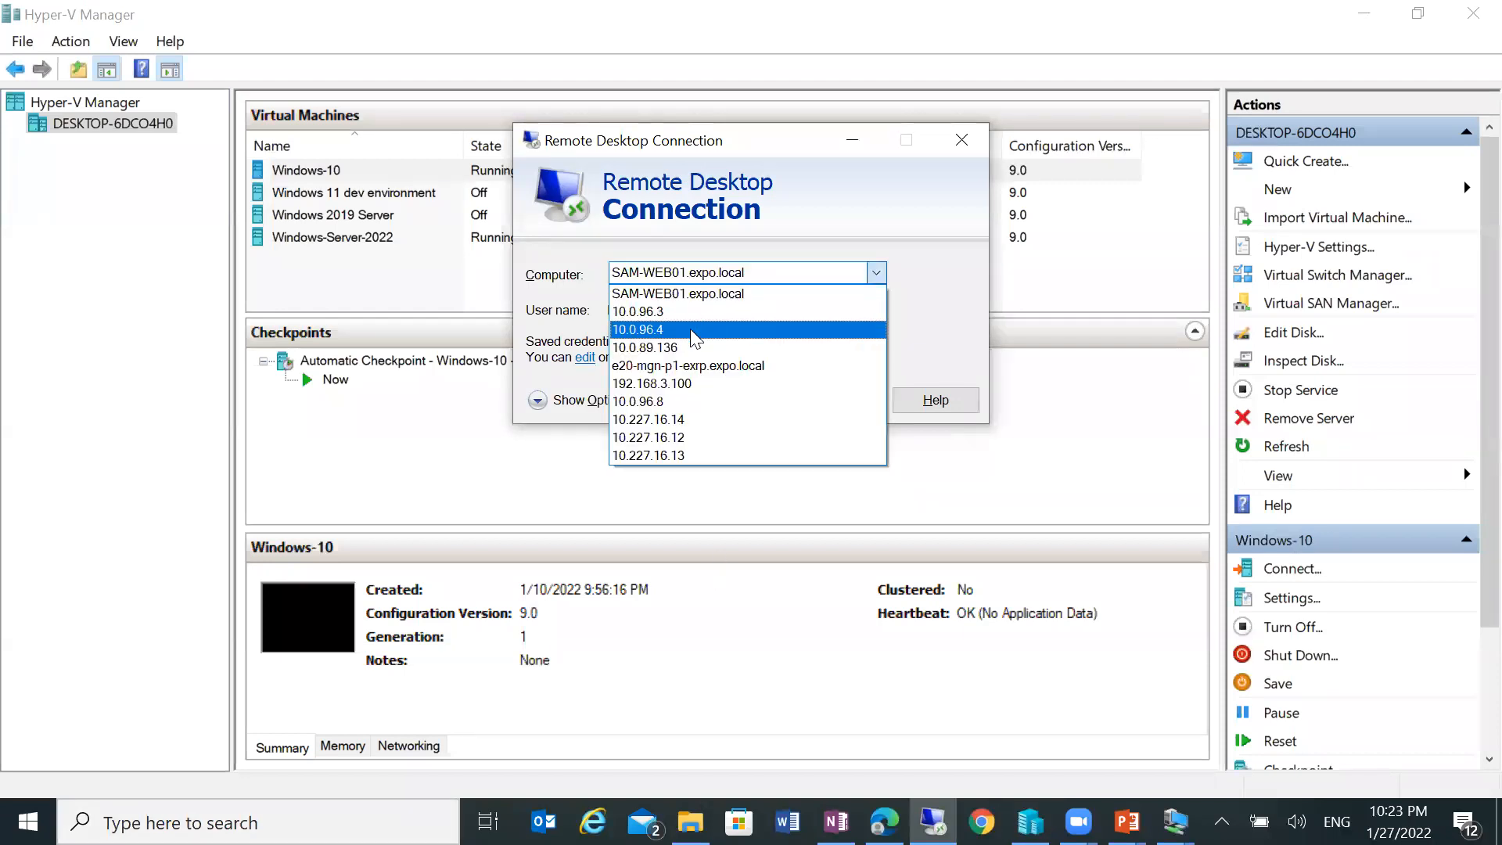
{"action": "left_click", "coordinate": [674, 383]}
Step: Change the address to 192.168.3.59 and connect, trusting the remote computer
{"action": "left_click", "coordinate": [703, 278]}
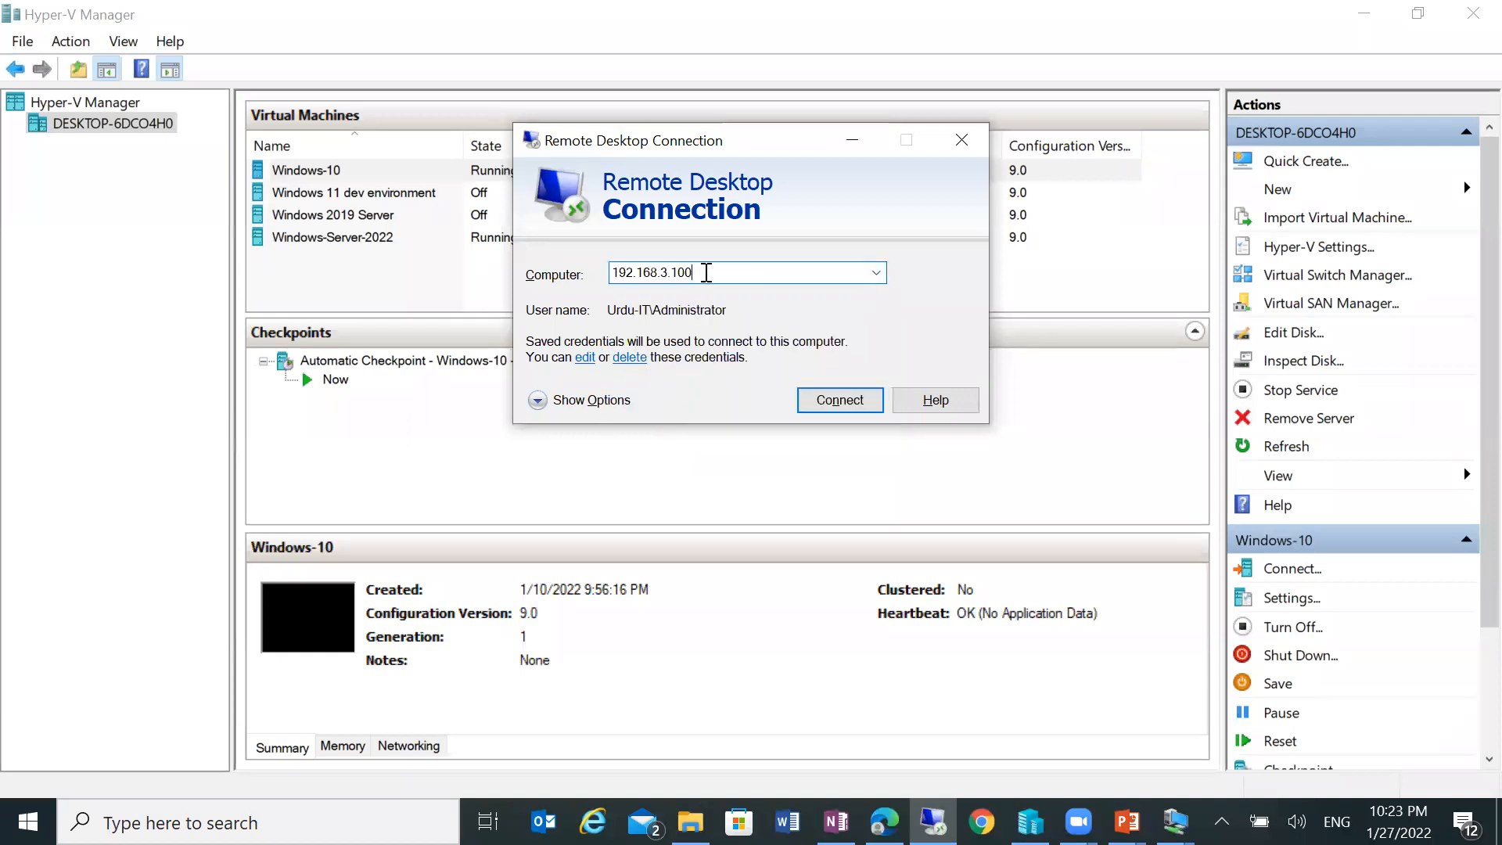
{"action": "key", "text": "BackSpace"}
{"action": "key", "text": "BackSpace"}
{"action": "key", "text": "BackSpace"}
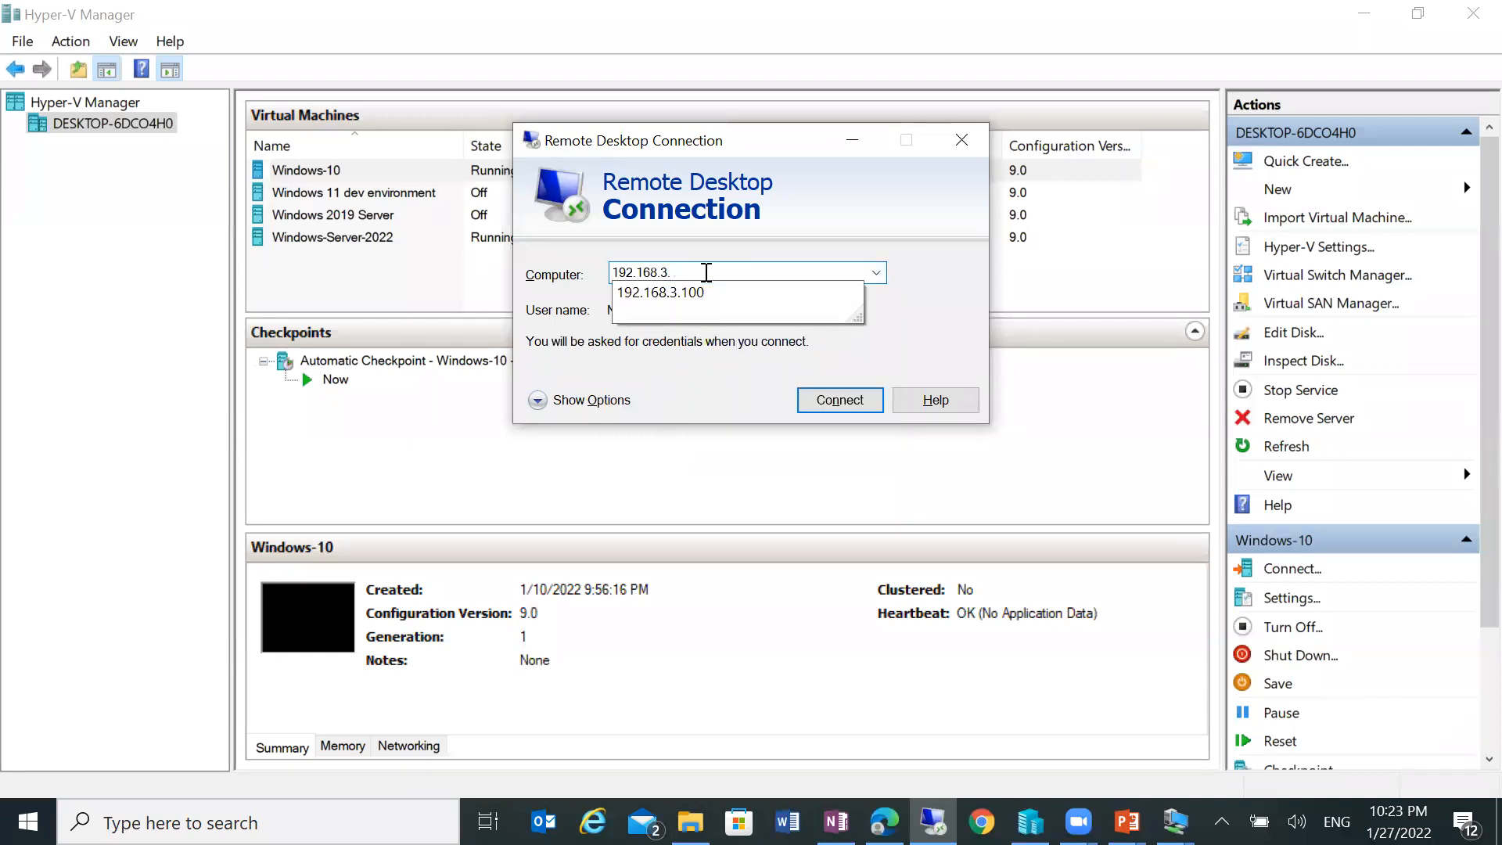
{"action": "type", "text": "59"}
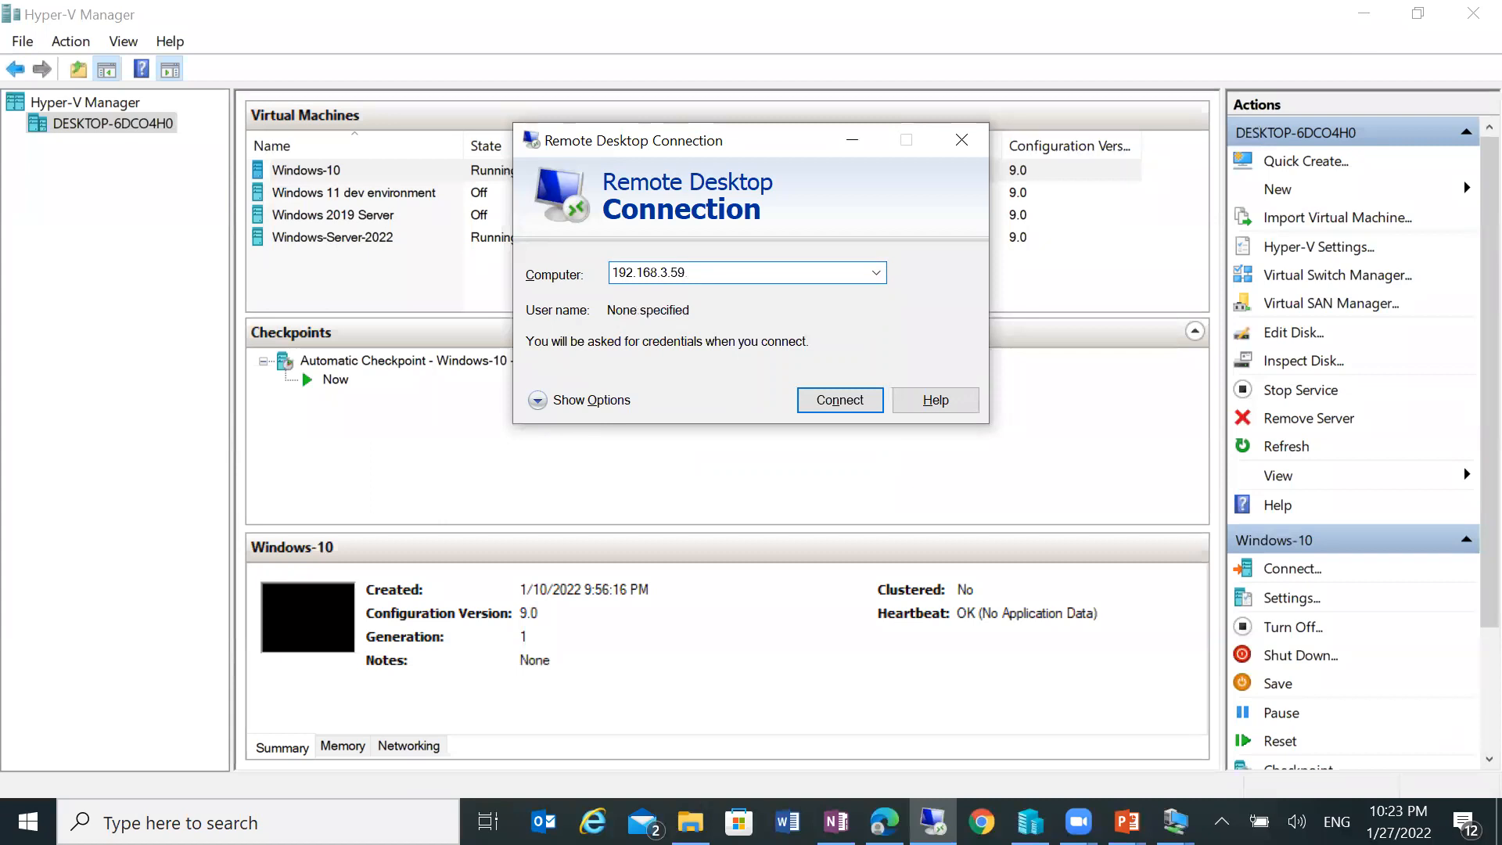
{"action": "key", "text": "Return"}
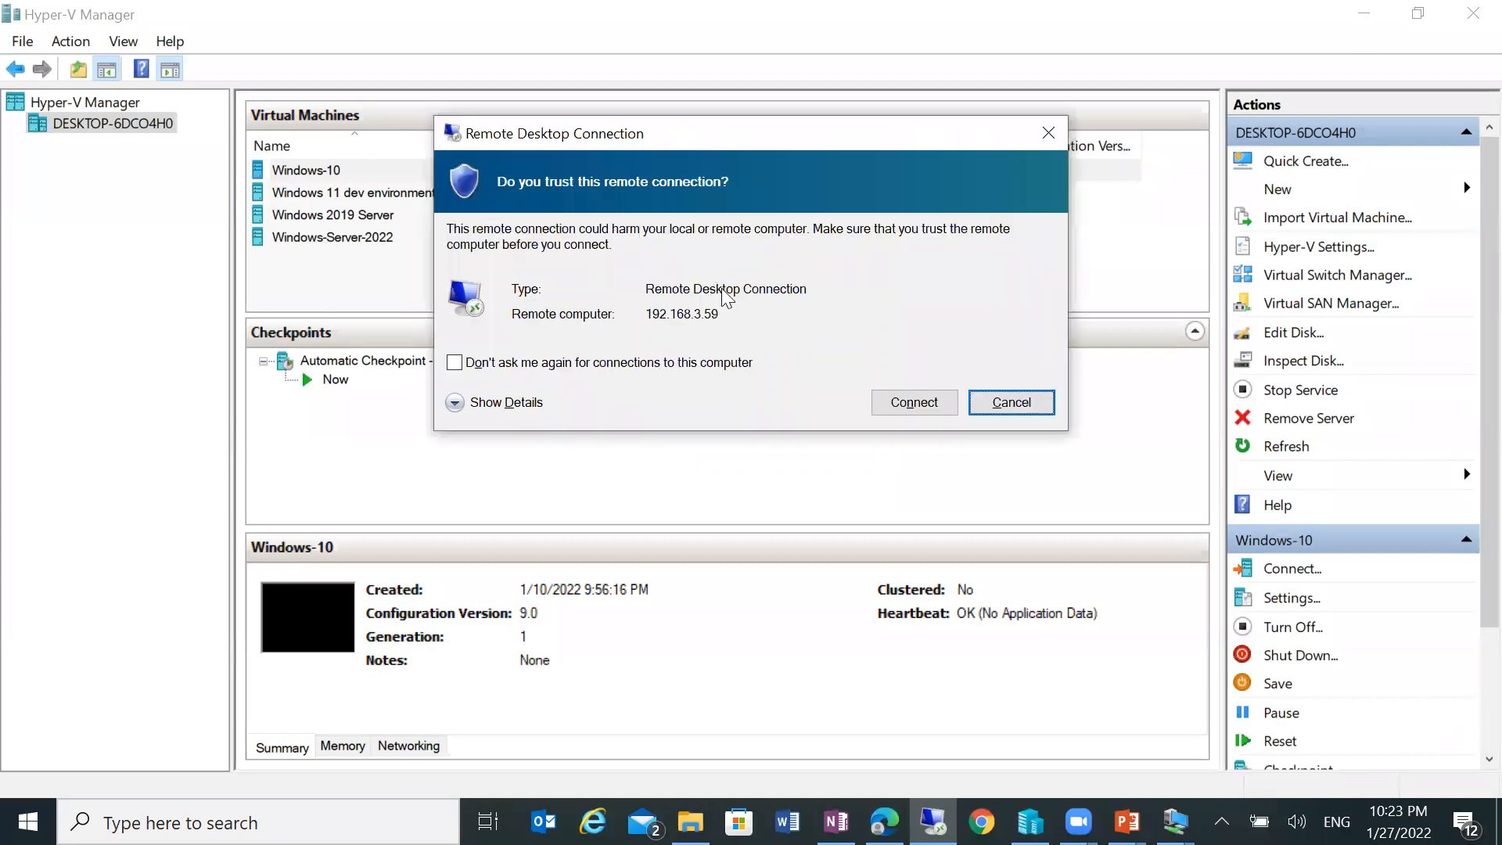
{"action": "left_click", "coordinate": [899, 405]}
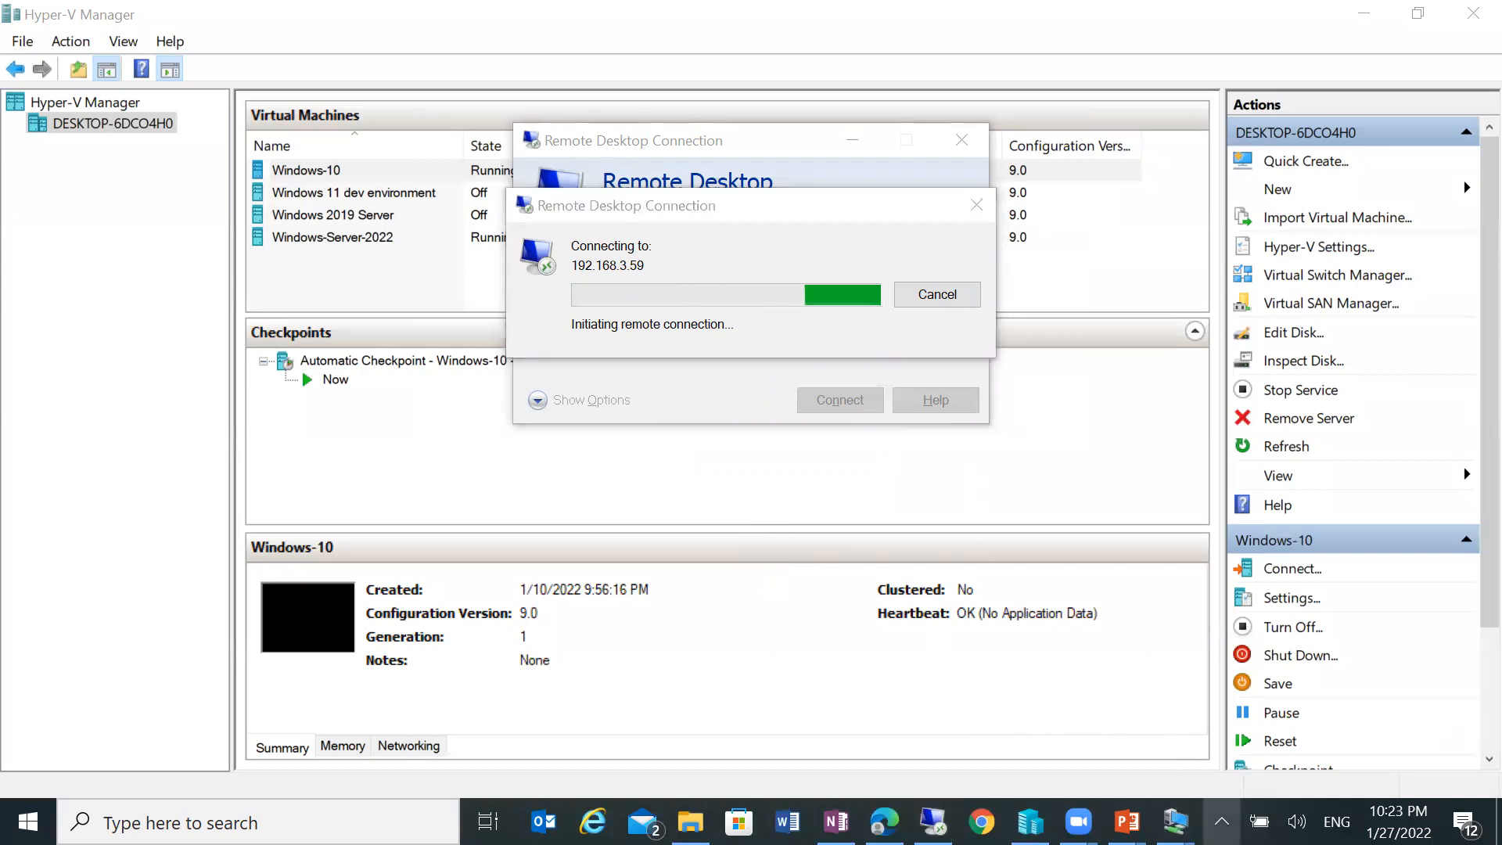
Step: Check the host's network status and cancel the stalled connection to 192.168.3.59
{"action": "left_click", "coordinate": [1219, 818]}
{"action": "left_click", "coordinate": [1201, 735]}
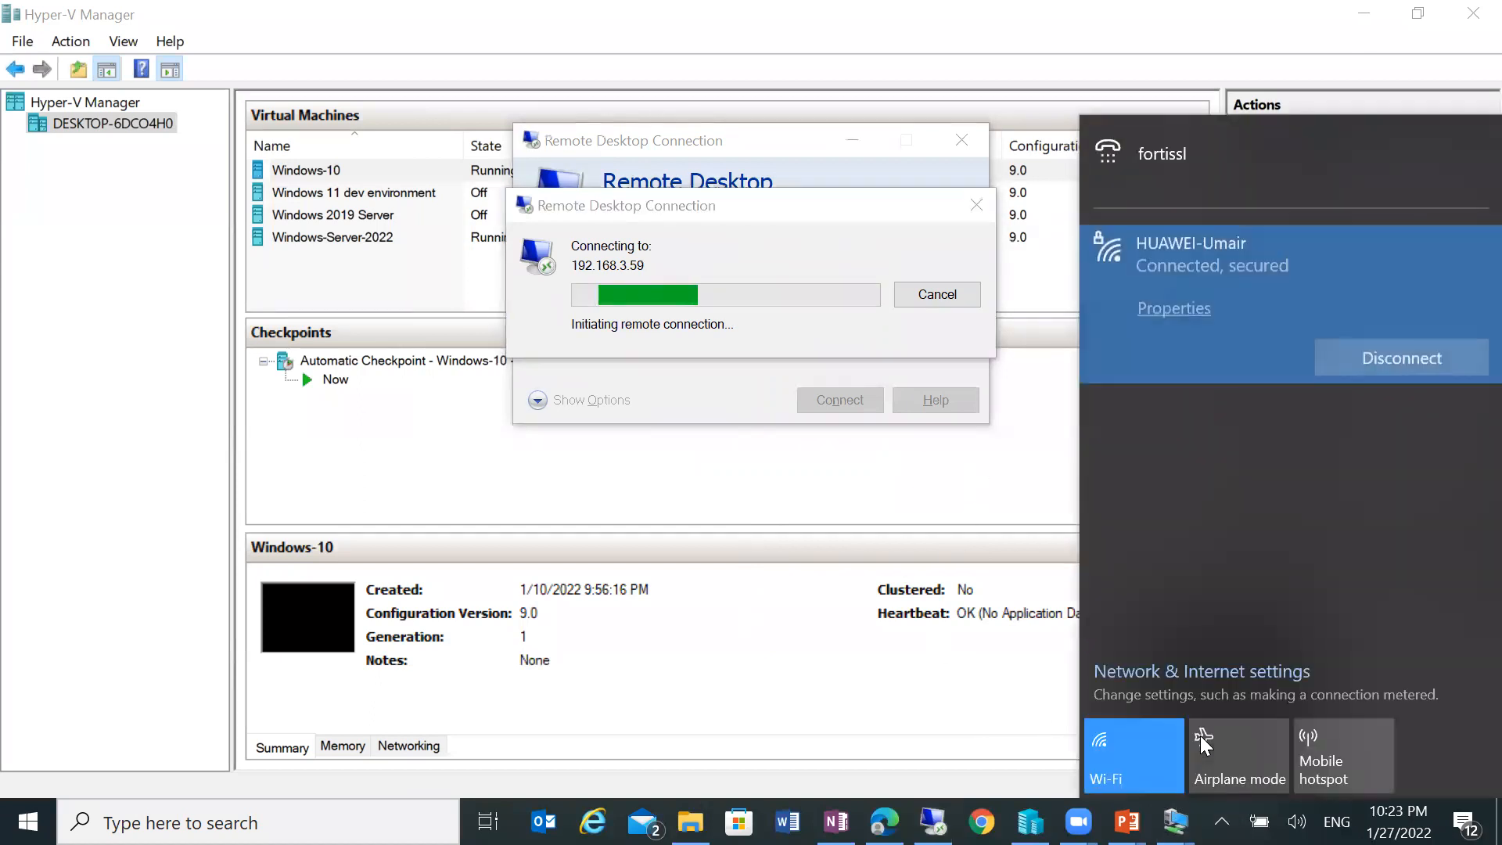
{"action": "left_click", "coordinate": [939, 288]}
{"action": "left_click", "coordinate": [940, 293]}
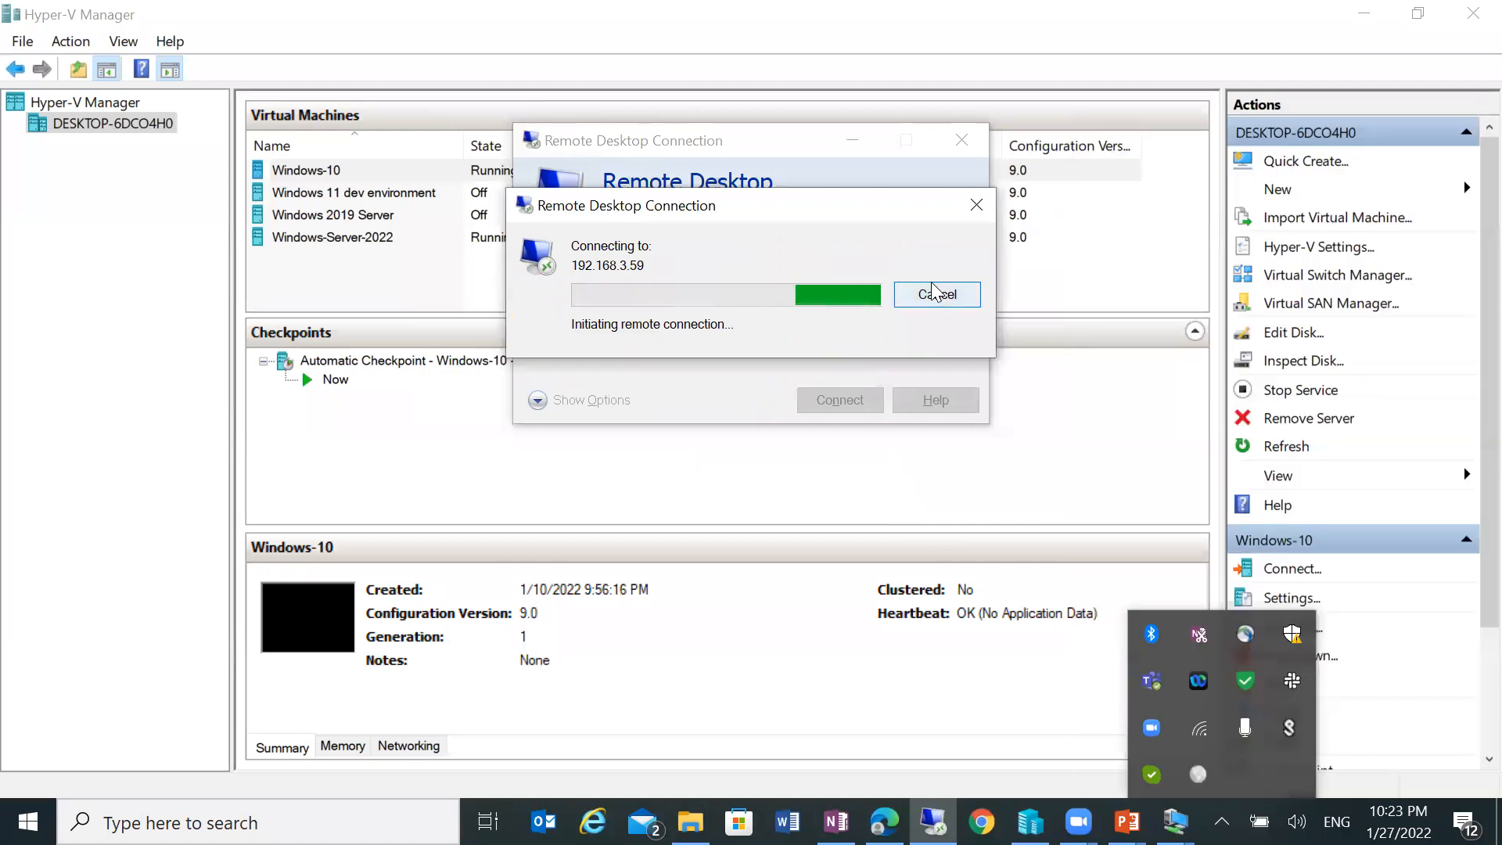
Step: Connect to 192.168.3.56 instead, trusting the remote computer
{"action": "left_click", "coordinate": [698, 268]}
{"action": "key", "text": "BackSpace"}
{"action": "type", "text": "6"}
{"action": "key", "text": "Return"}
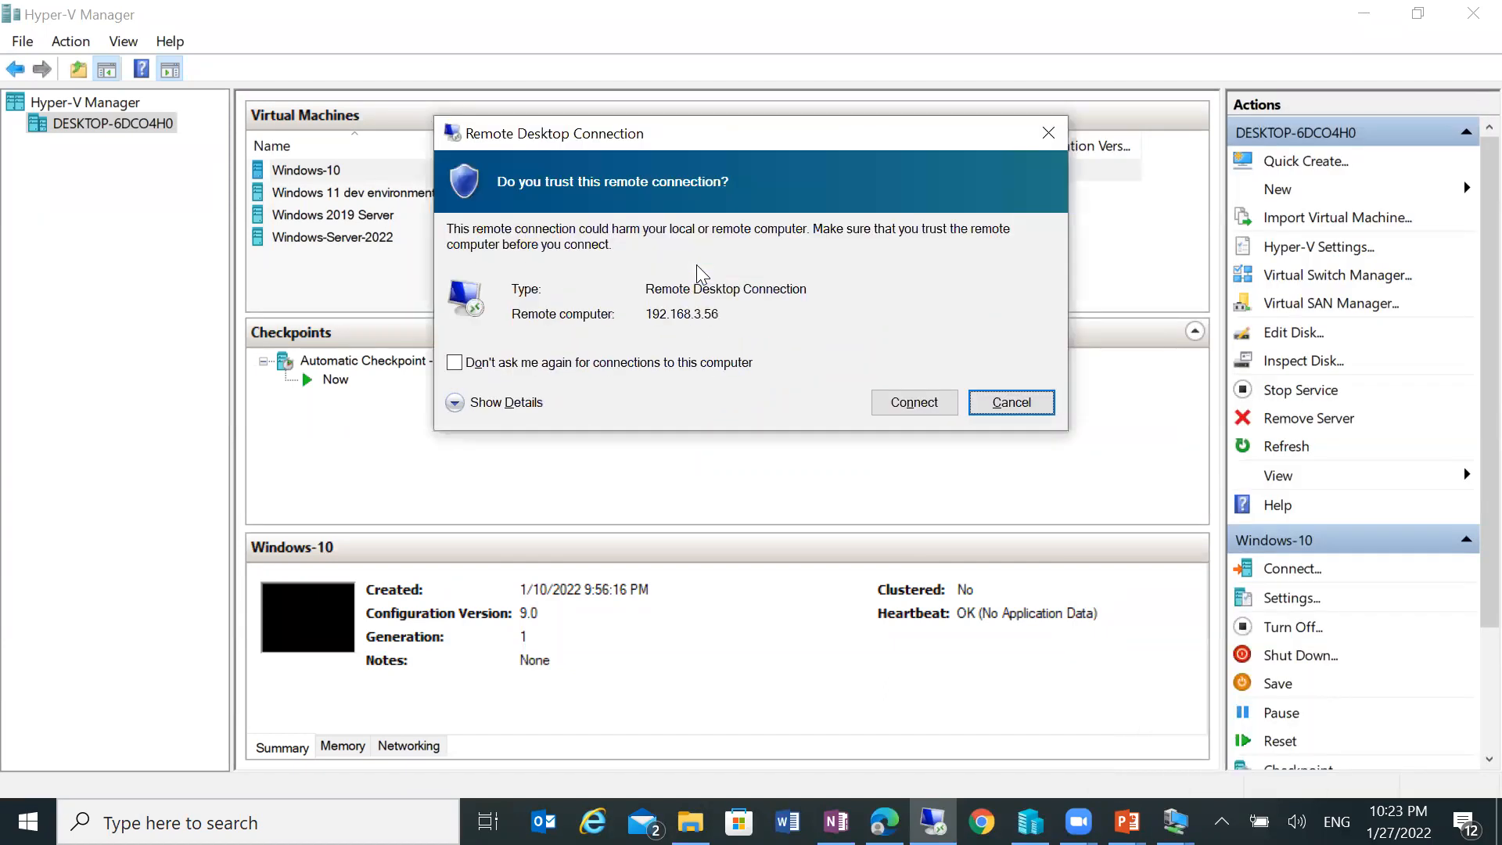
{"action": "left_click", "coordinate": [905, 403]}
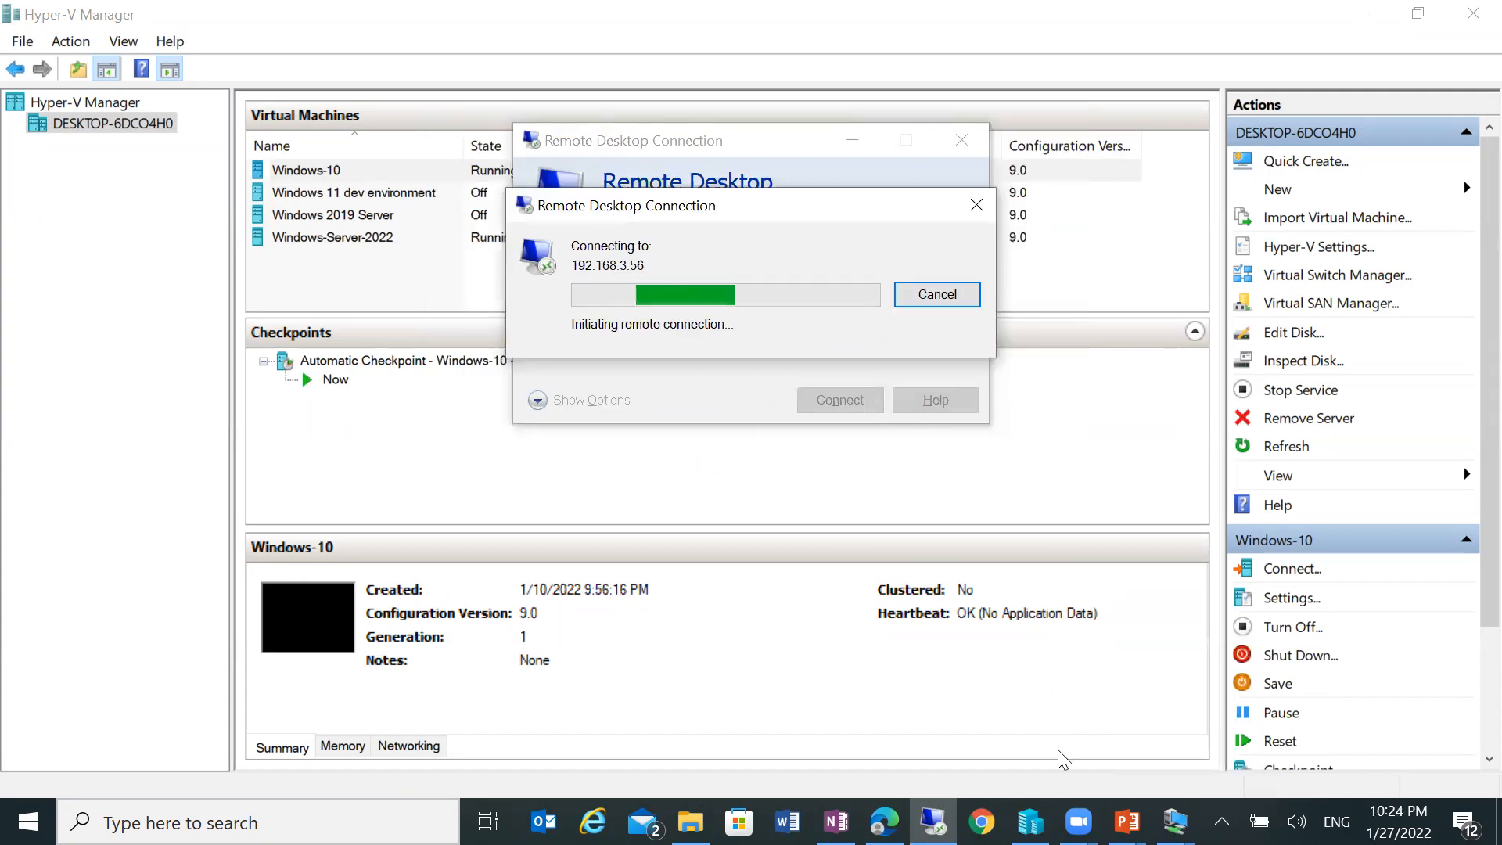
Step: Bring up the Windows-Server-2022 VM window from the taskbar and minimize it again
{"action": "mouse_move", "coordinate": [1173, 821]}
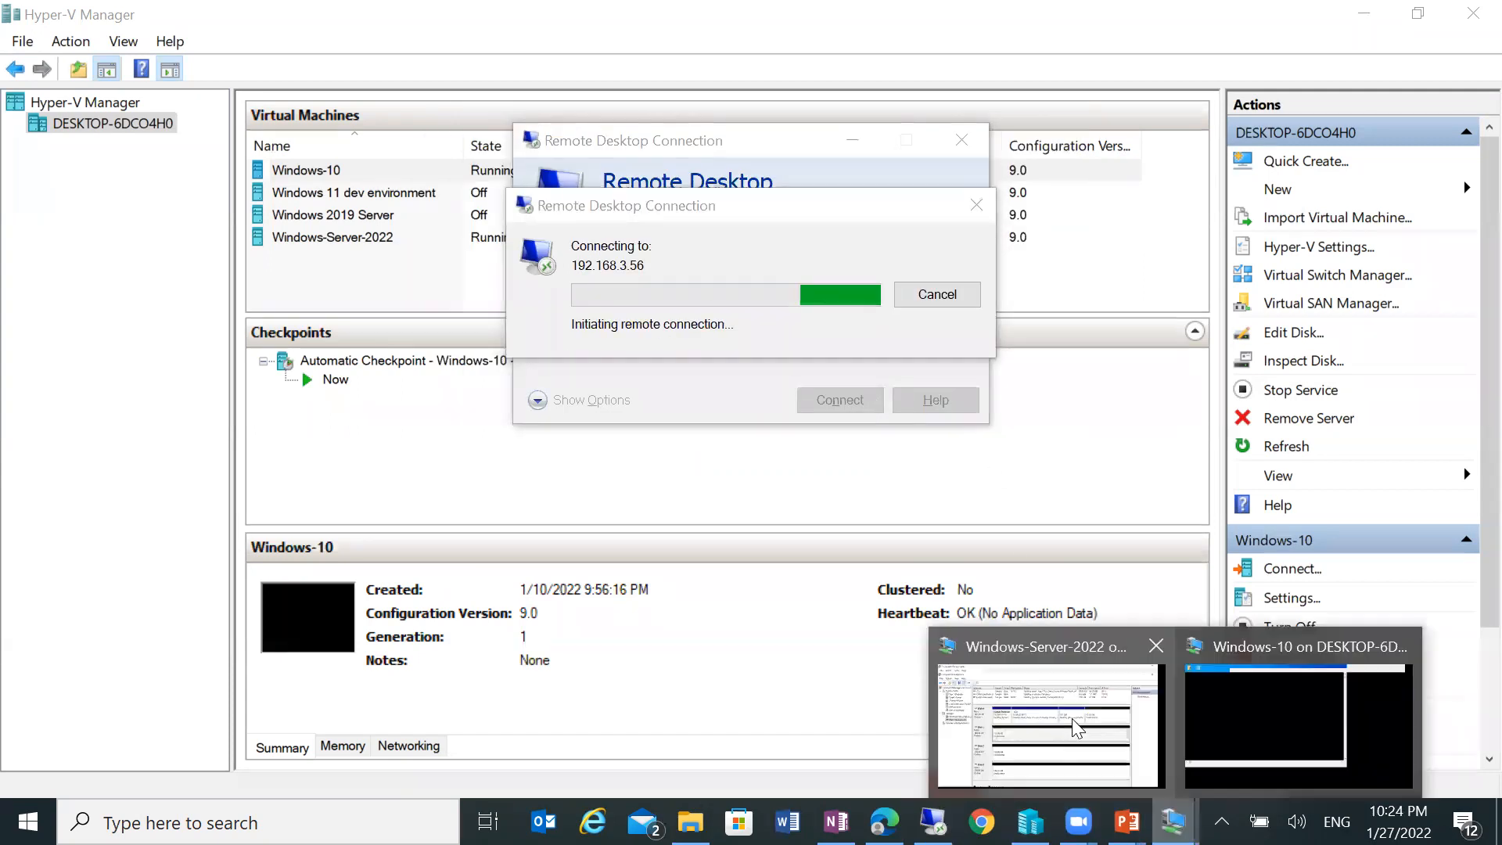
{"action": "left_click", "coordinate": [1048, 712]}
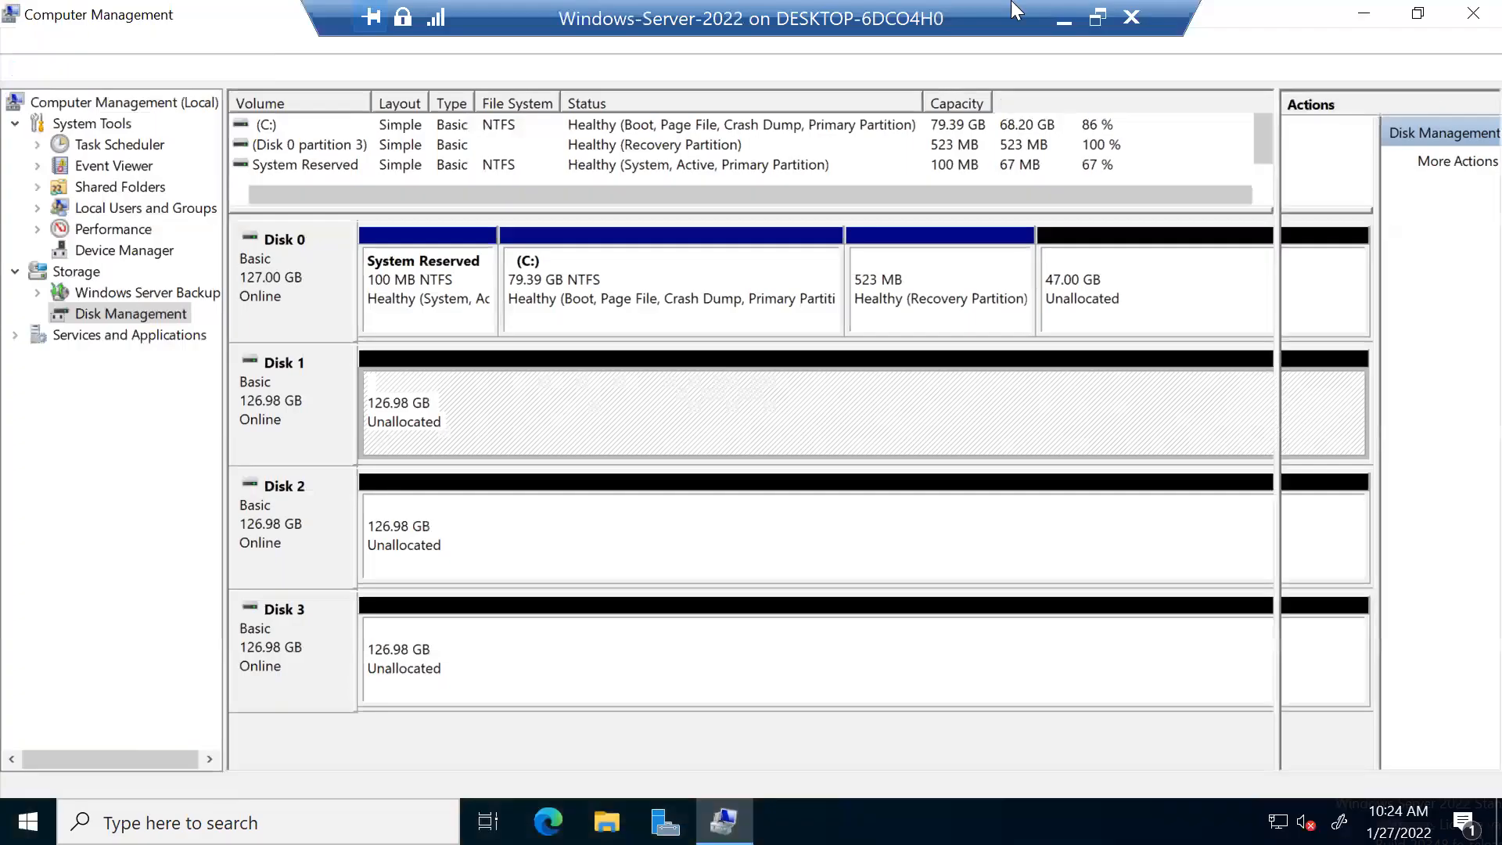
{"action": "left_click", "coordinate": [1063, 21]}
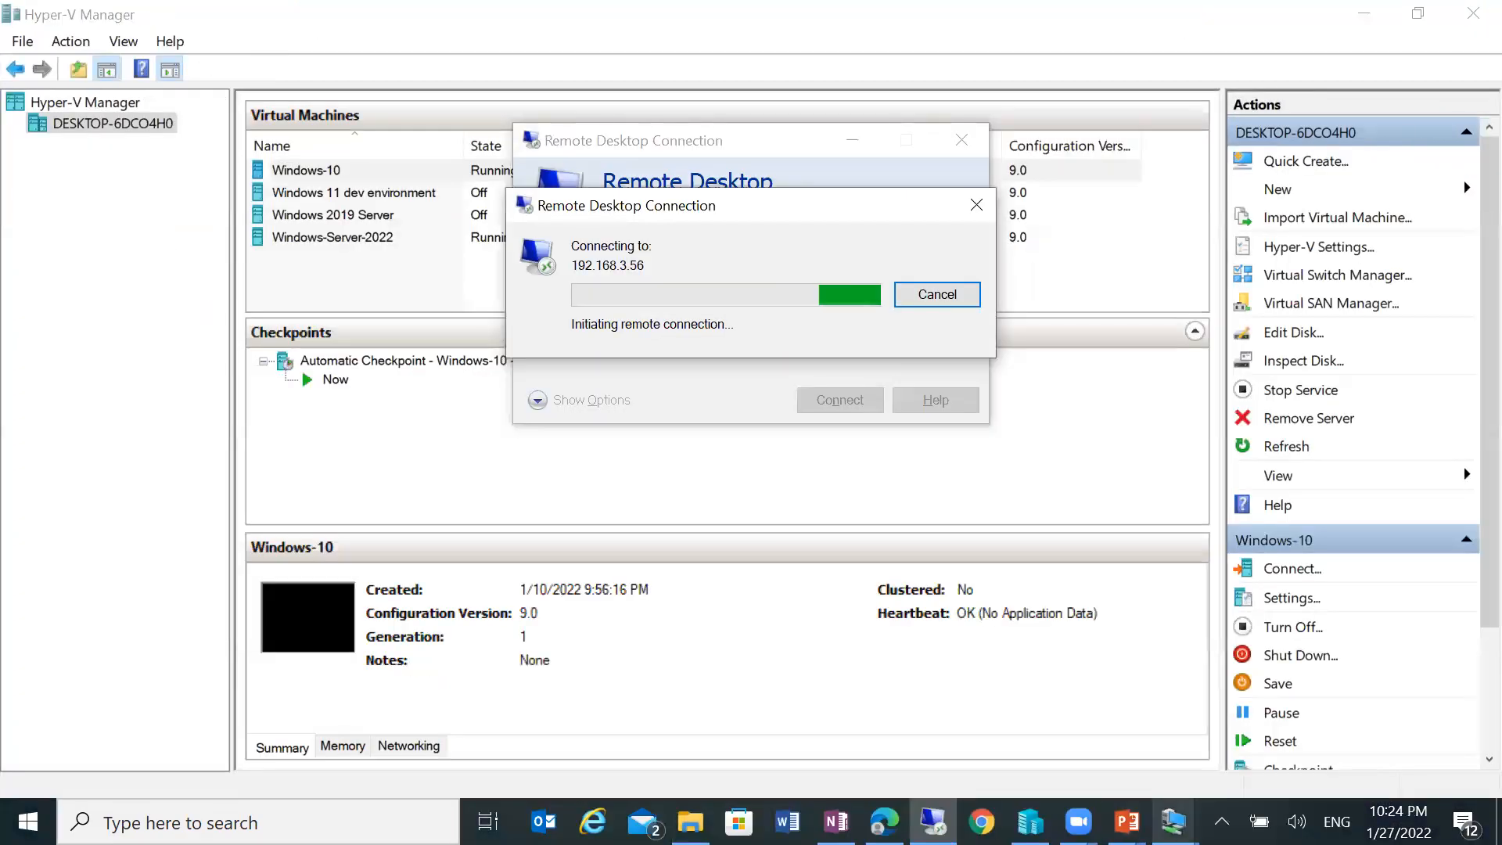
{"action": "left_click", "coordinate": [1174, 821]}
{"action": "left_click", "coordinate": [1082, 730]}
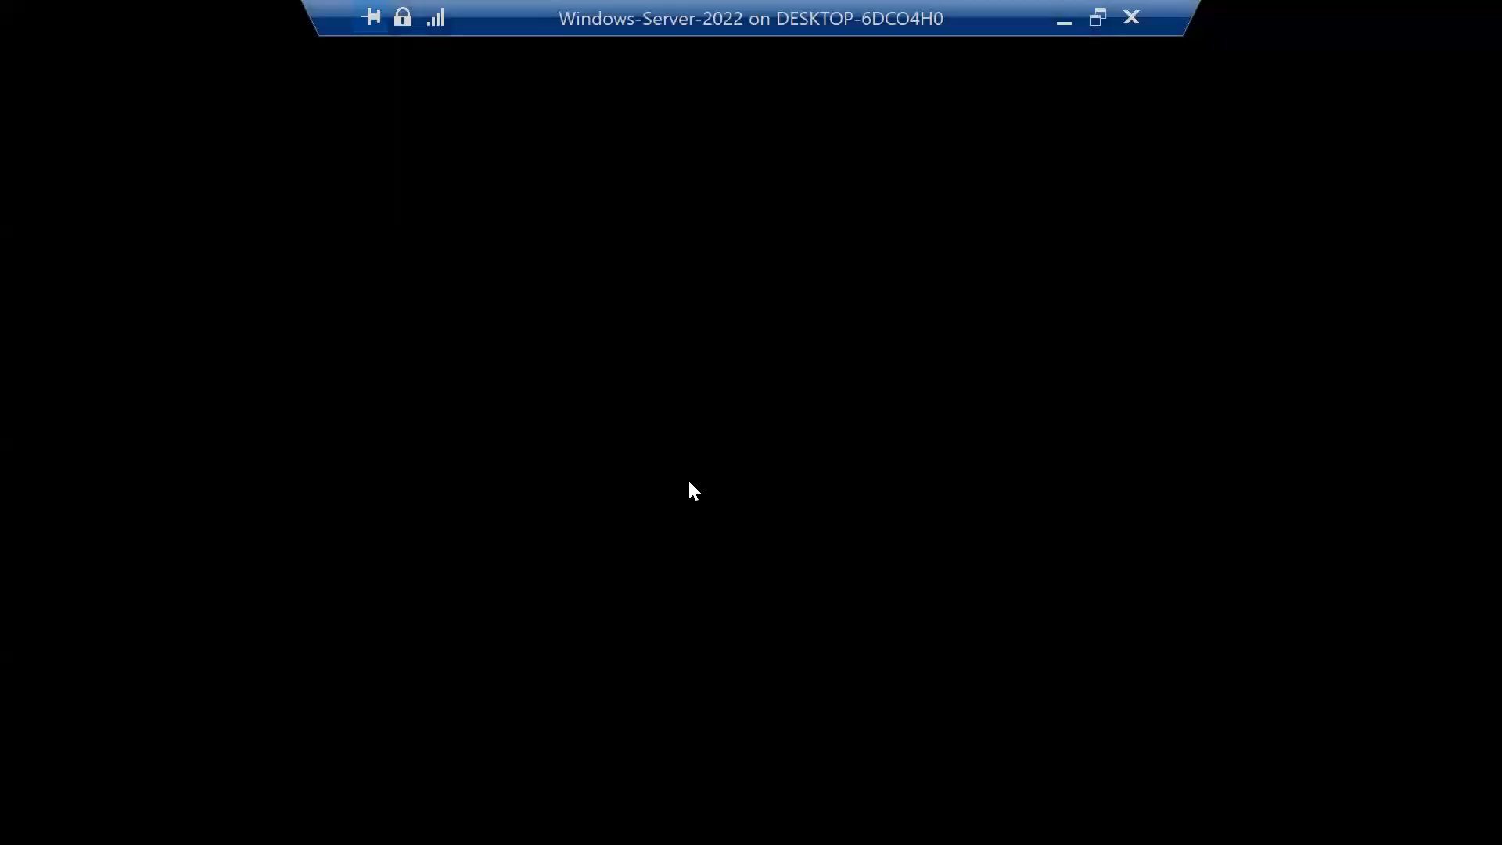
{"action": "left_click", "coordinate": [1068, 15]}
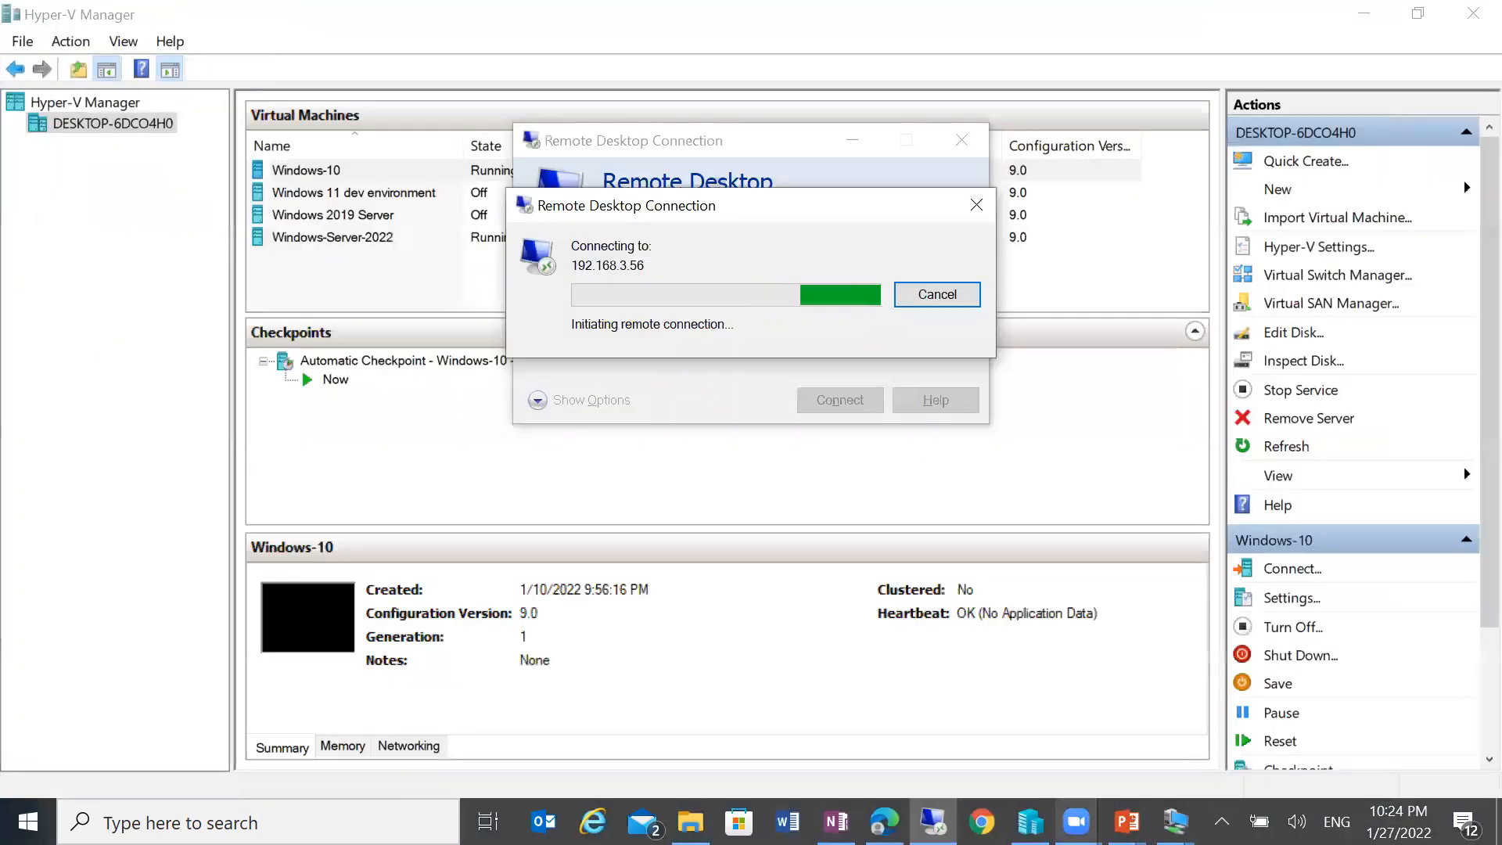
Step: Connect to Windows-10 full screen and open This PC to list drives C:, D:, E:, F:
{"action": "left_click", "coordinate": [1032, 823]}
{"action": "right_click", "coordinate": [515, 180]}
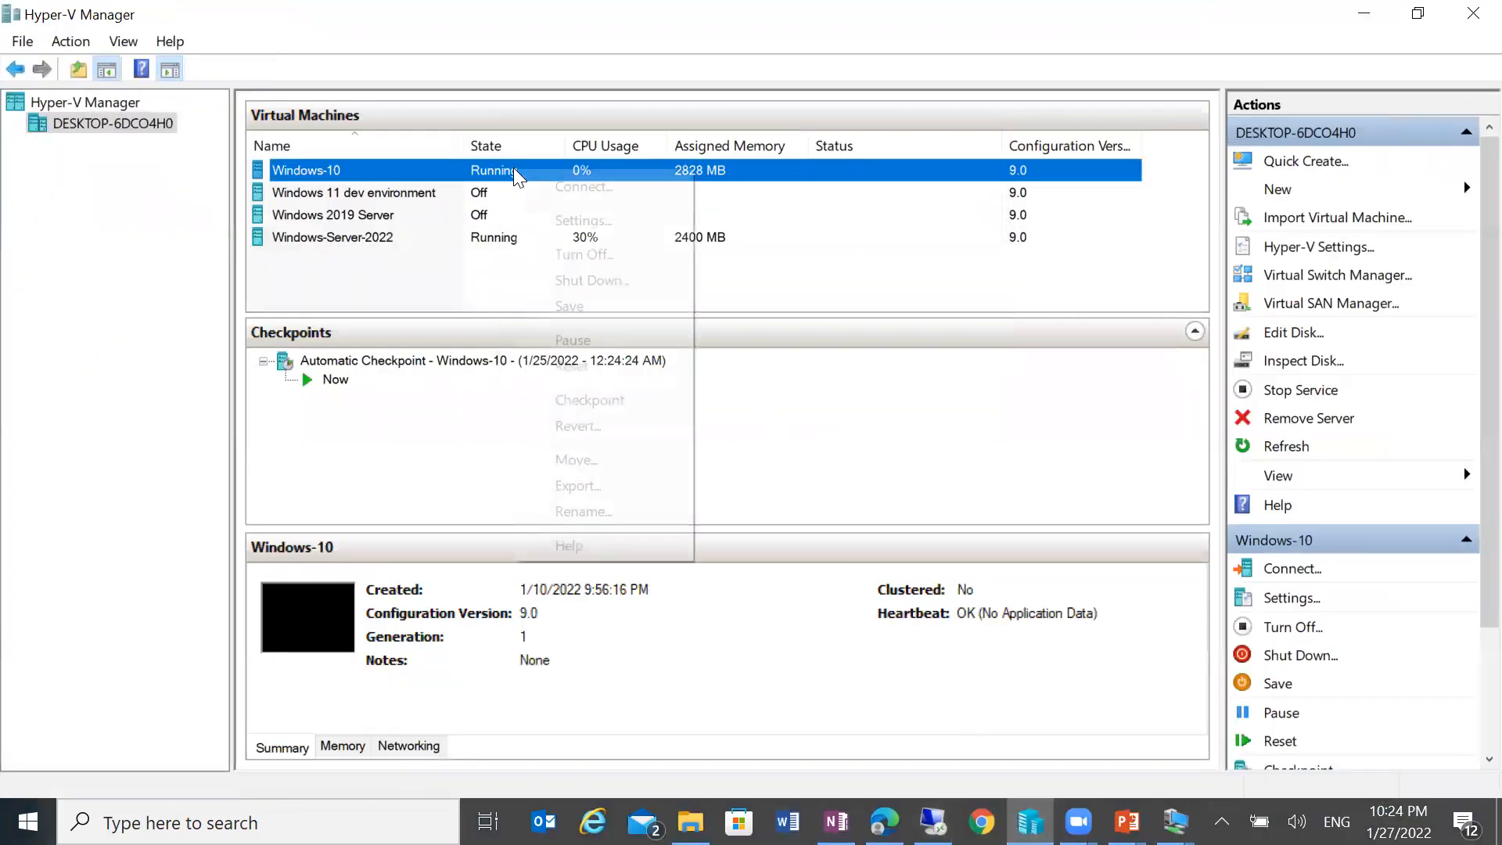
{"action": "left_click", "coordinate": [543, 179]}
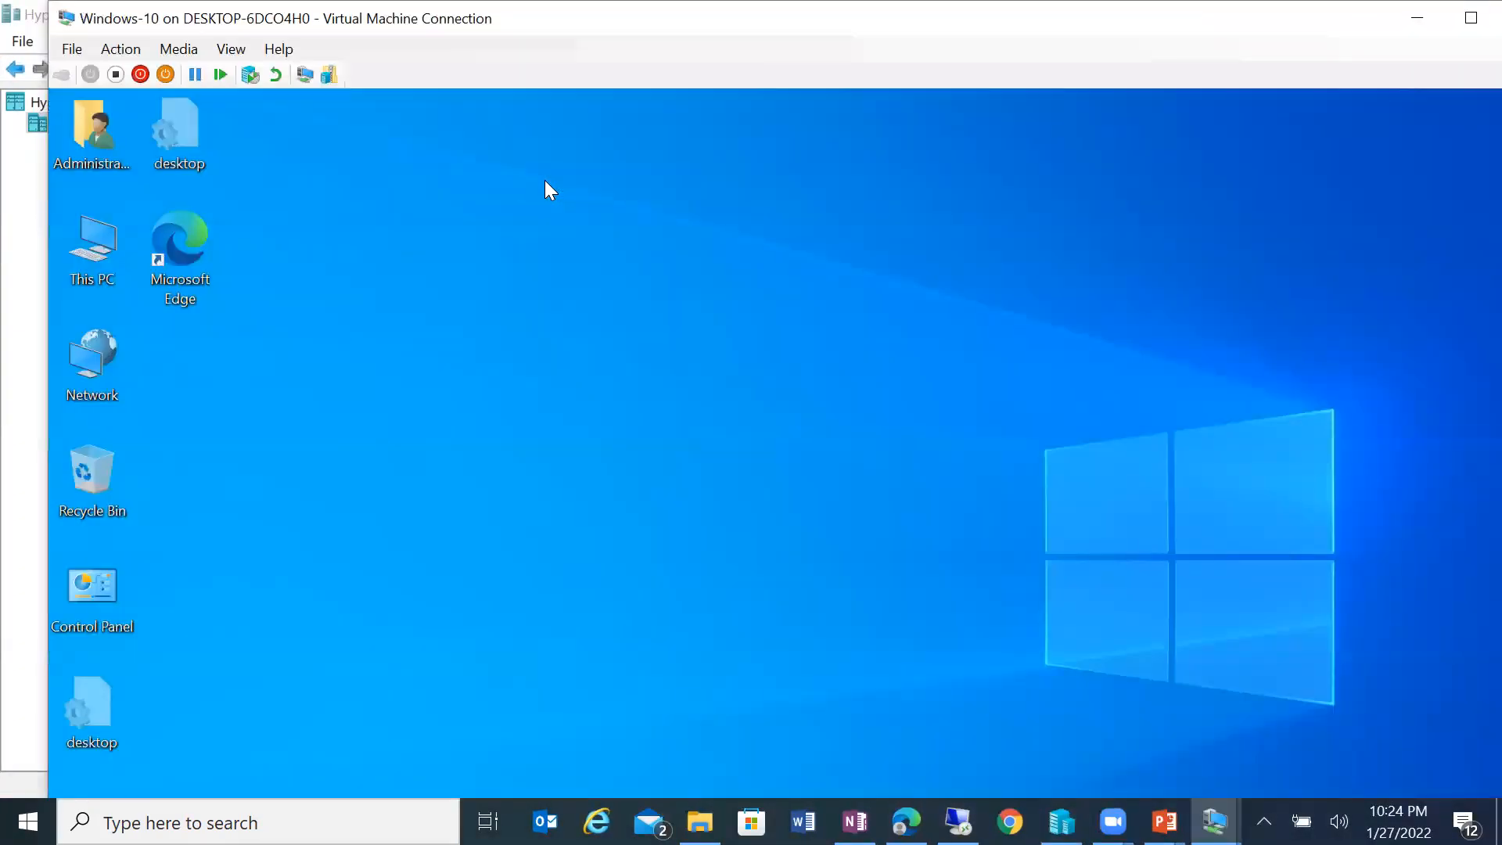
{"action": "double_click", "coordinate": [734, 22]}
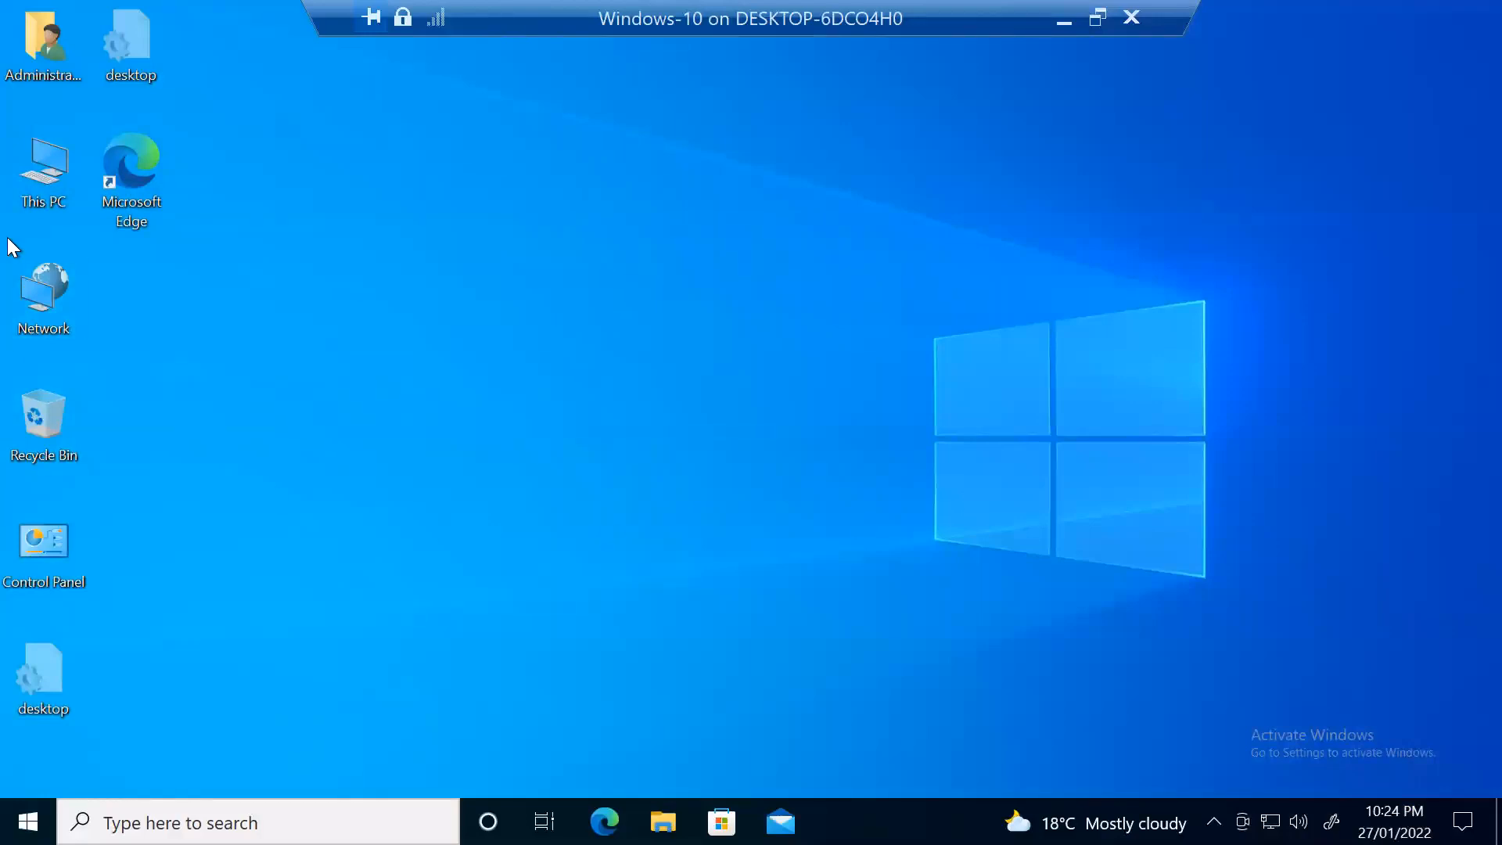
{"action": "double_click", "coordinate": [63, 189]}
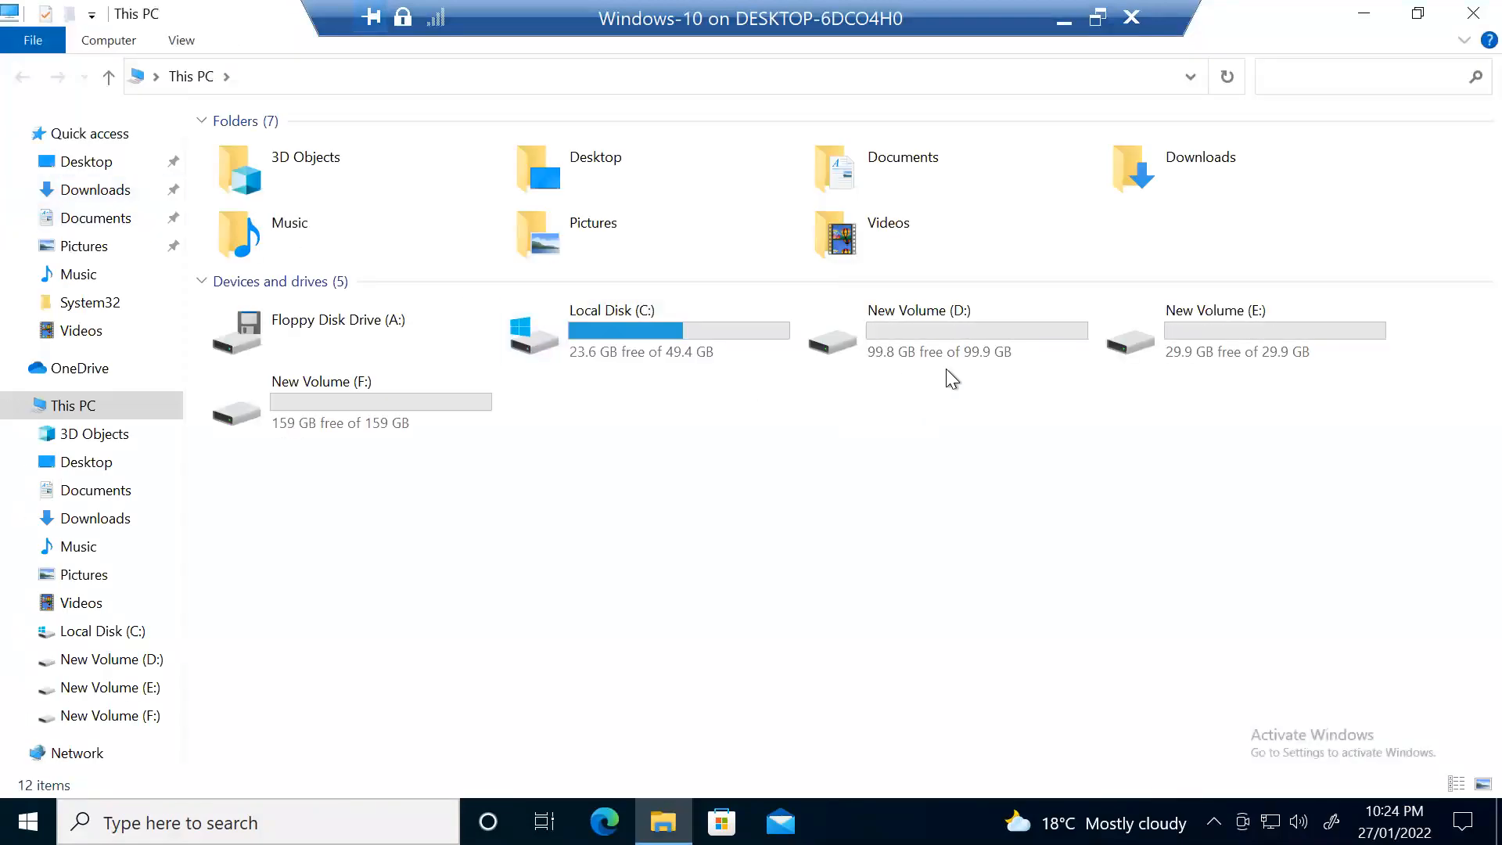
{"action": "right_click", "coordinate": [929, 321]}
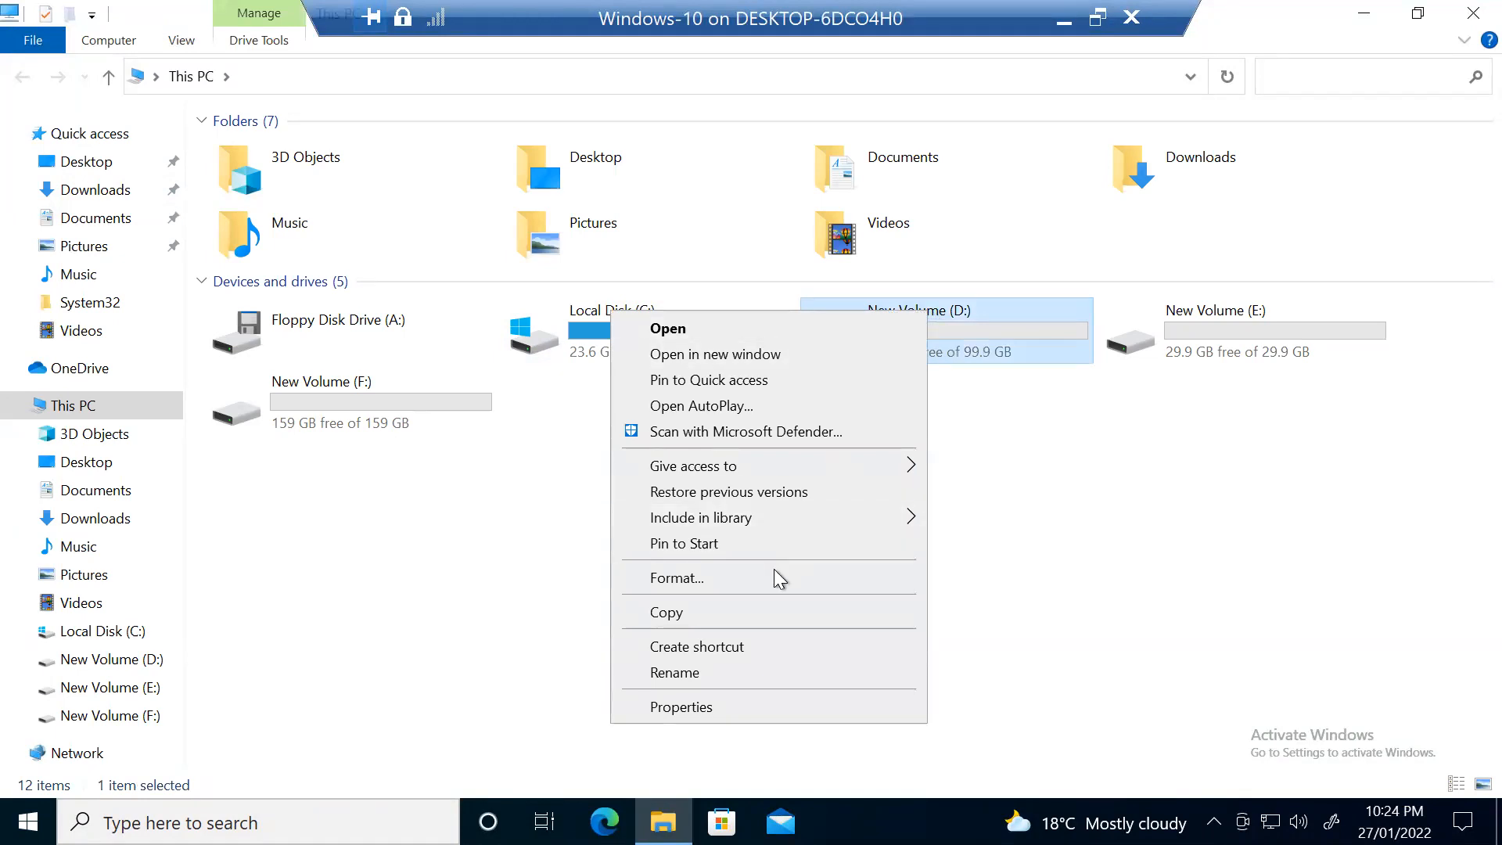
{"action": "left_click", "coordinate": [774, 577]}
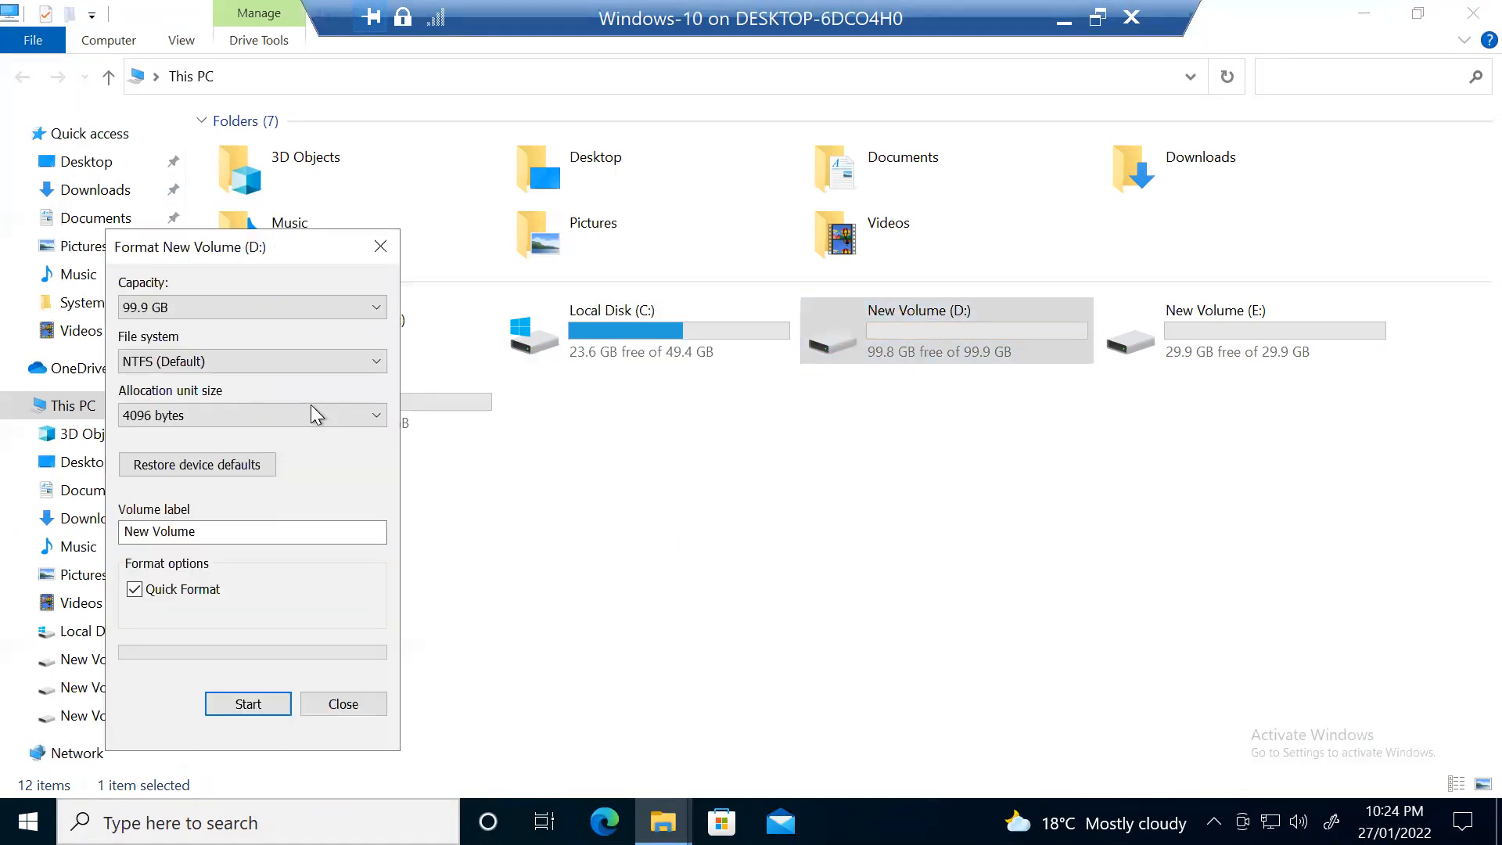
{"action": "left_click_drag", "start_coordinate": [241, 255], "coordinate": [497, 214]}
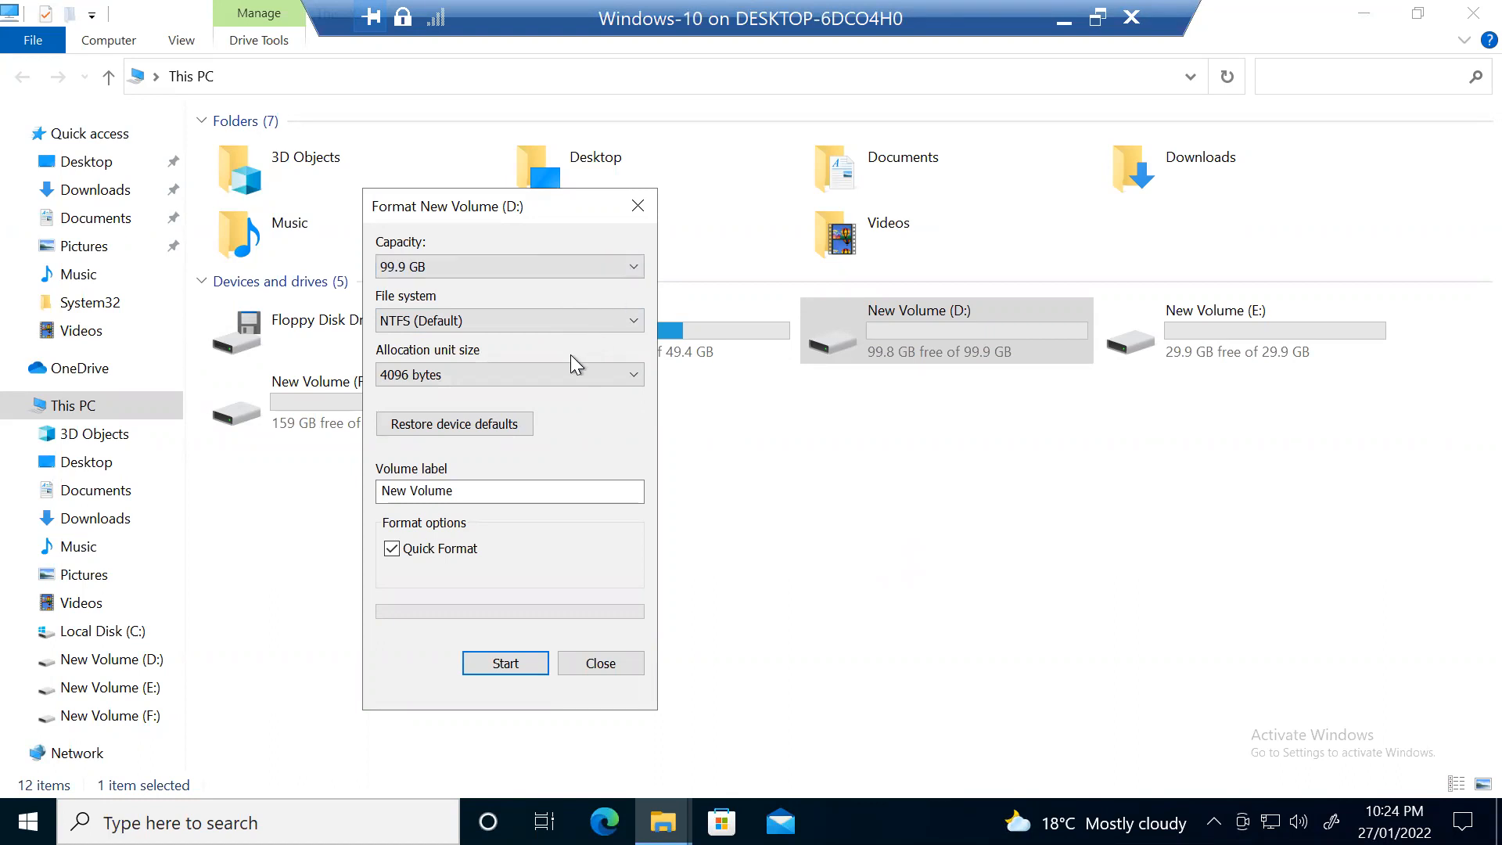
{"action": "left_click", "coordinate": [533, 378]}
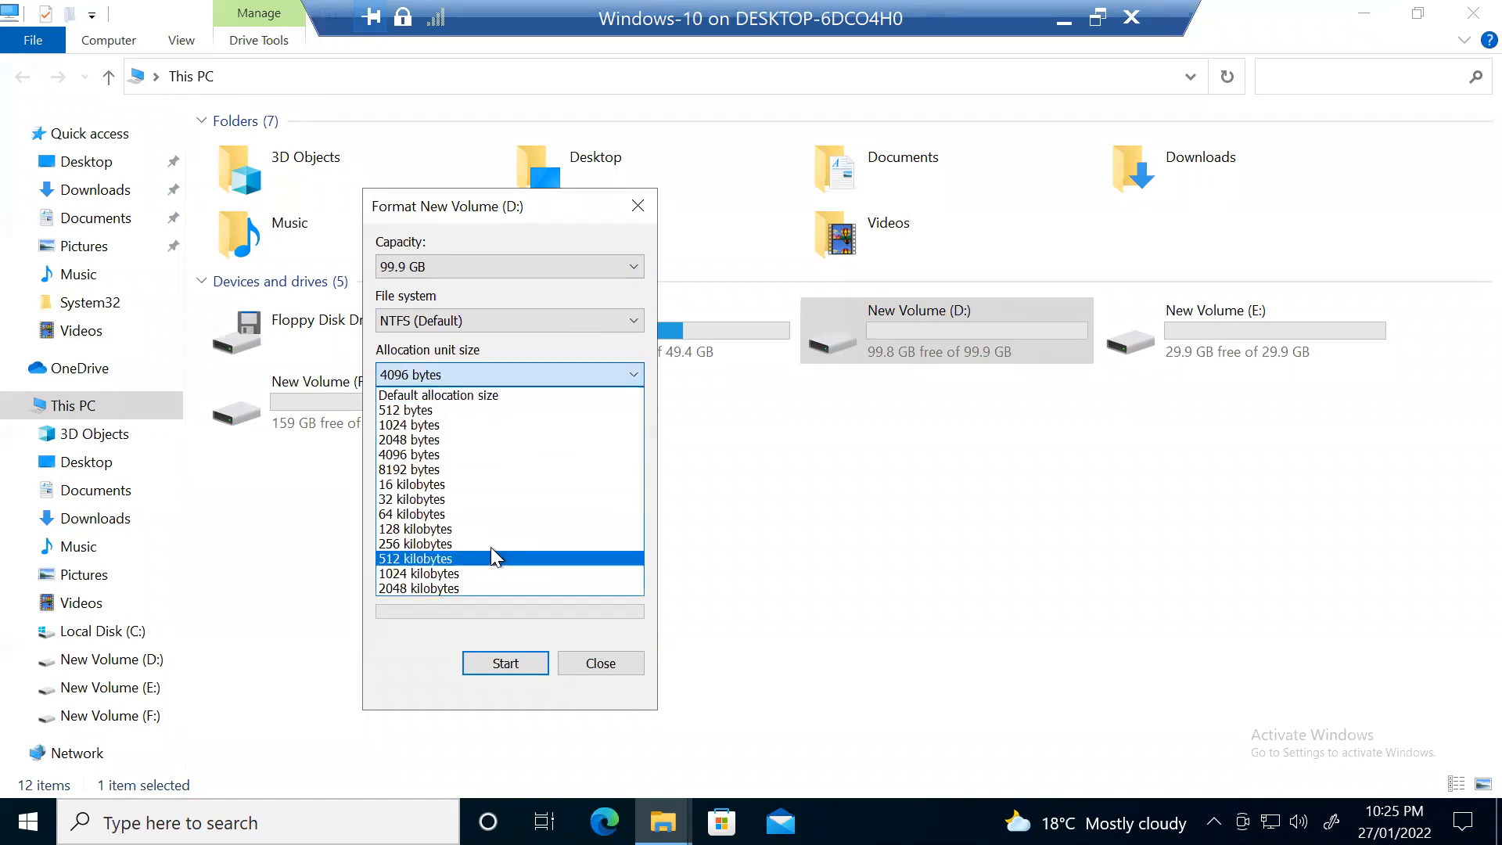
{"action": "left_click", "coordinate": [491, 454]}
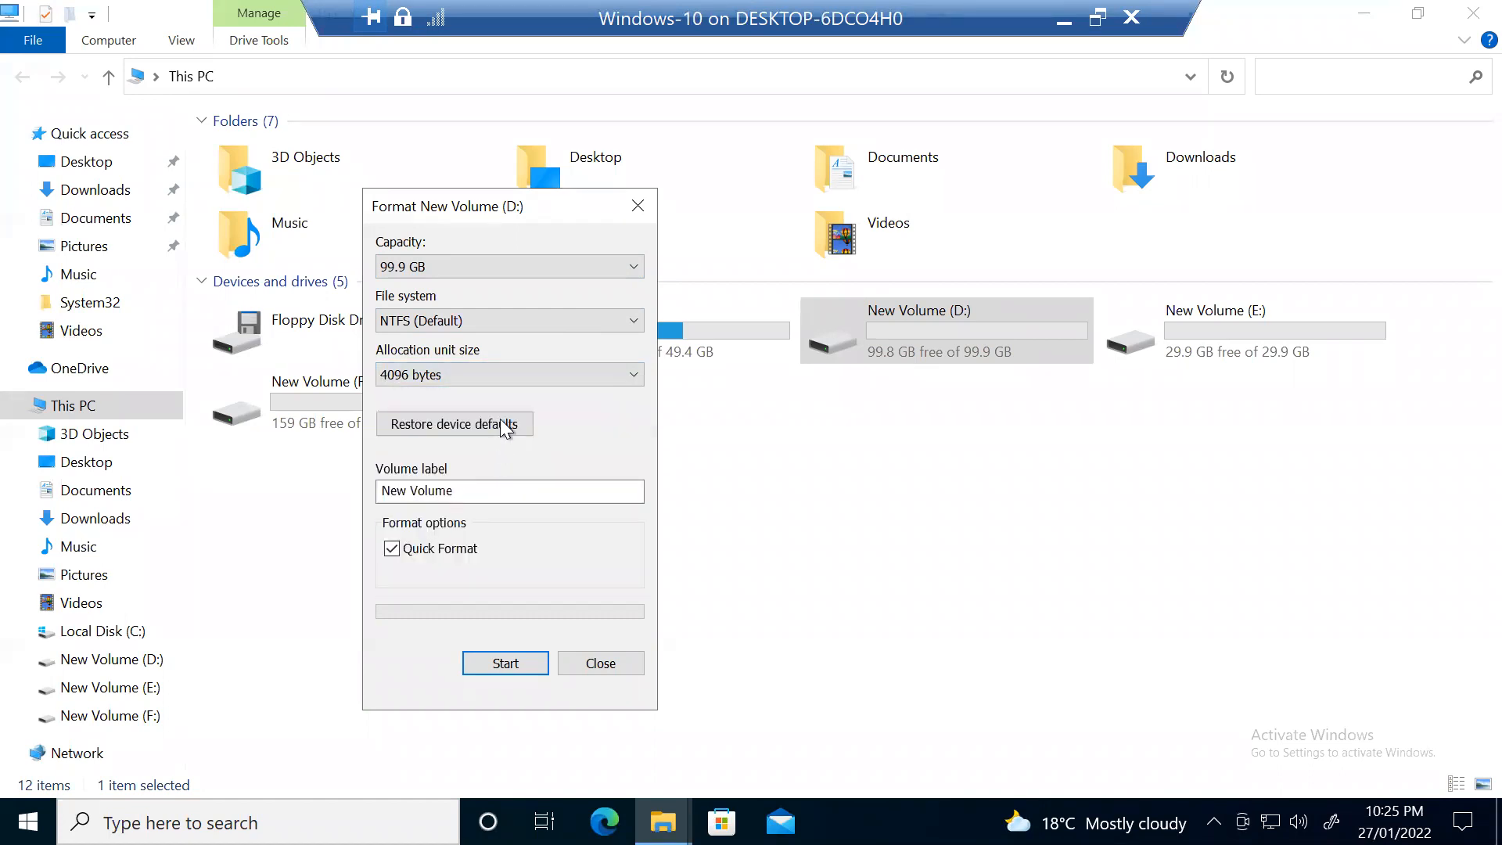
{"action": "left_click", "coordinate": [491, 320]}
{"action": "left_click", "coordinate": [491, 320]}
{"action": "left_click", "coordinate": [492, 320]}
{"action": "left_click", "coordinate": [491, 319]}
{"action": "left_click", "coordinate": [636, 205]}
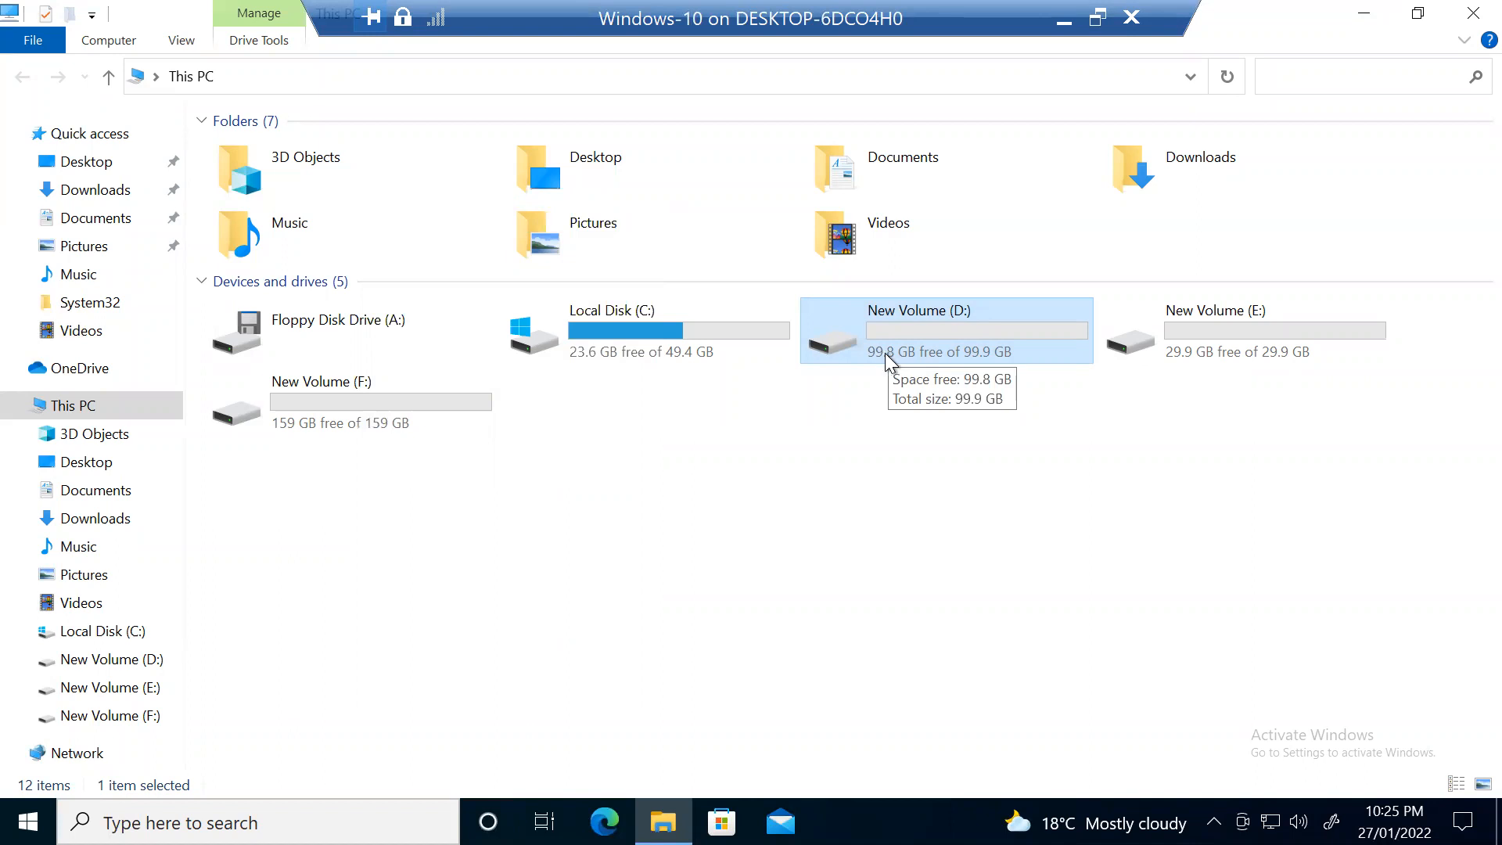
Step: Open drive D: Properties and review its Security tab permissions
{"action": "double_click", "coordinate": [870, 321]}
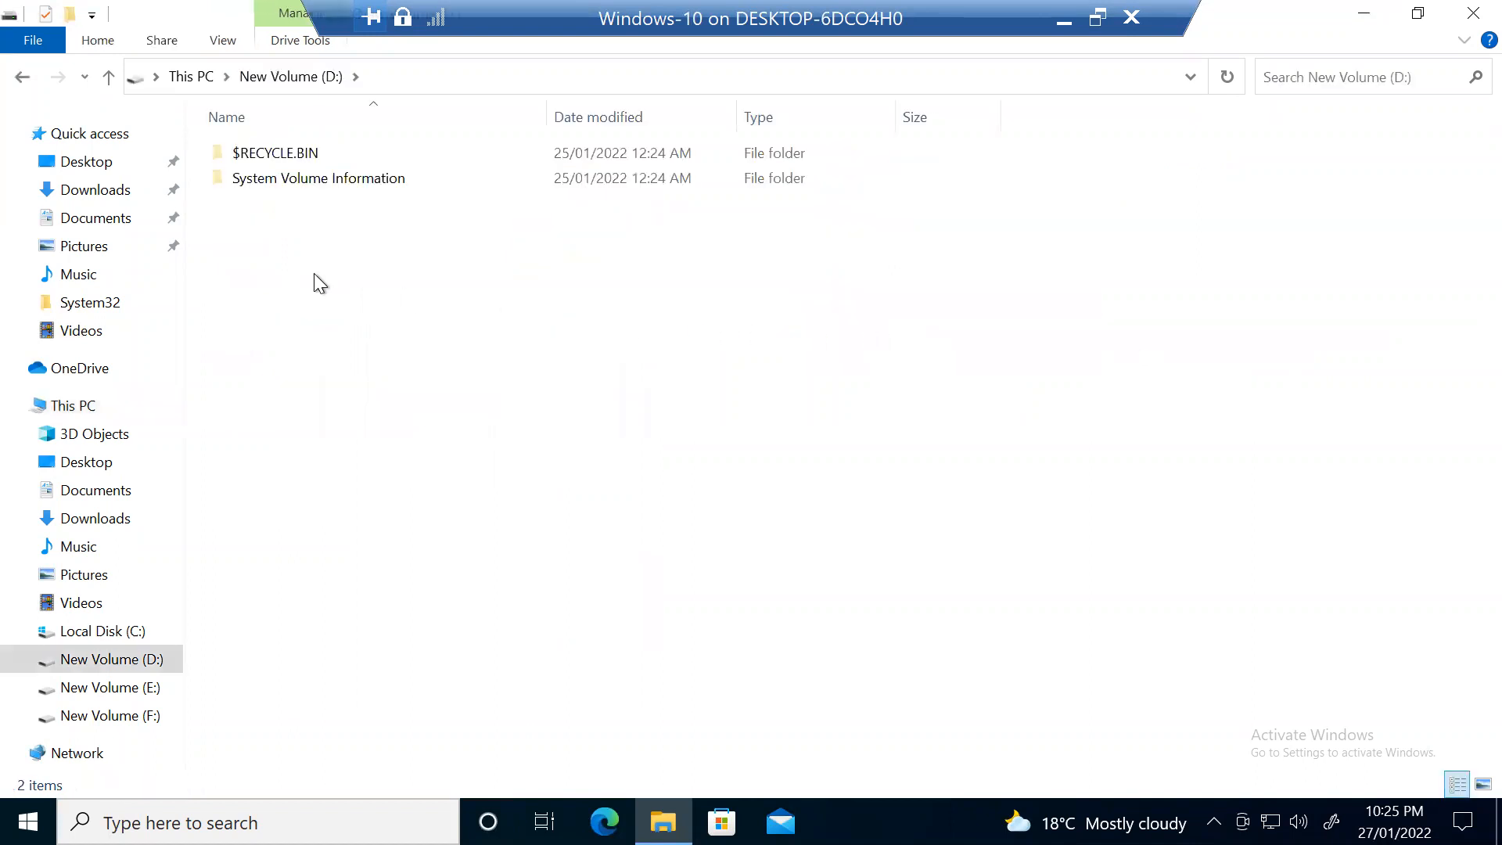
{"action": "left_click", "coordinate": [108, 76]}
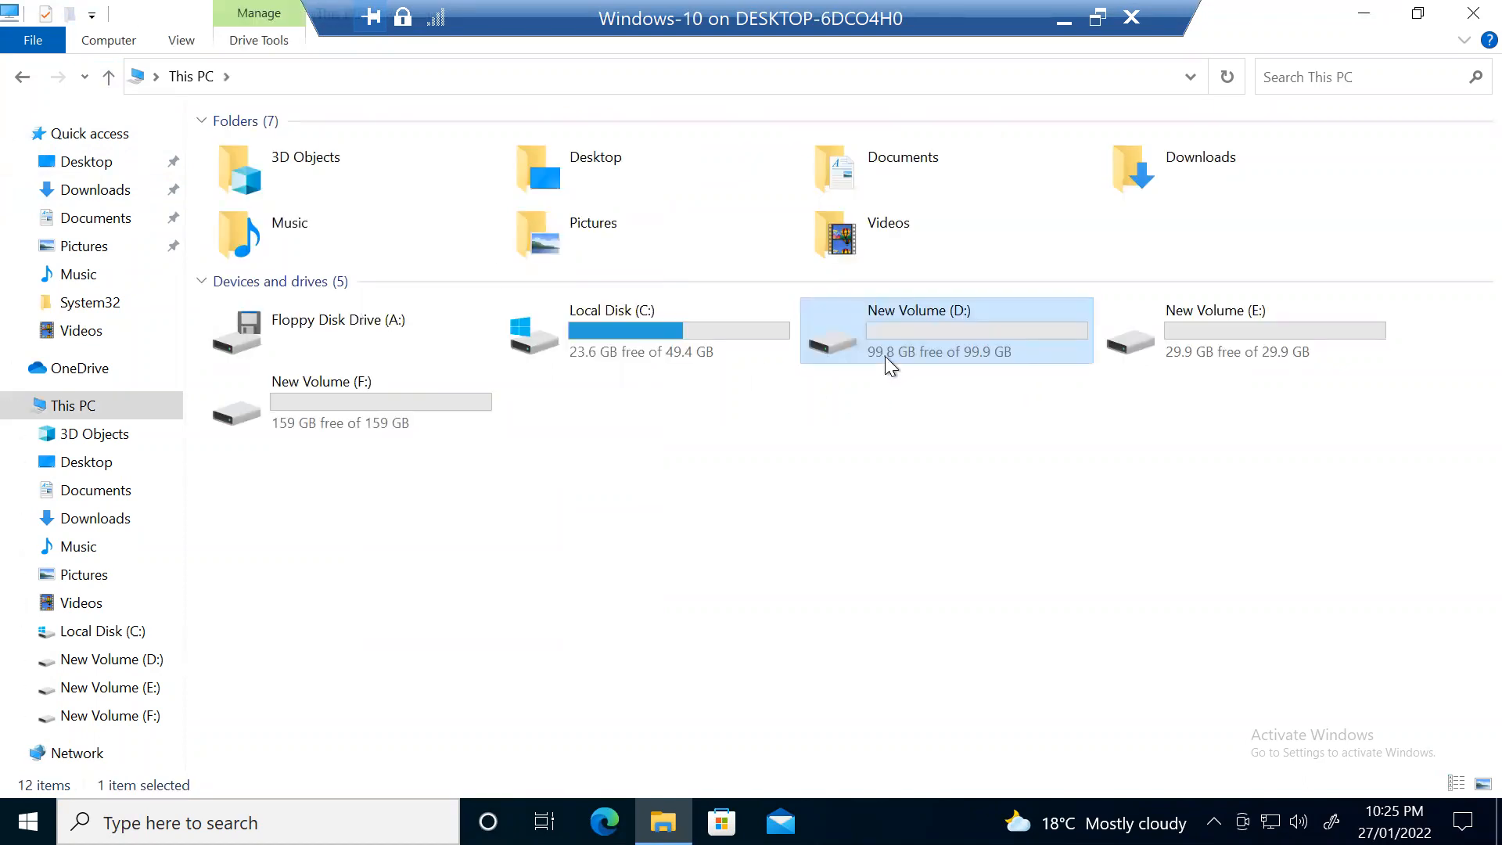
{"action": "right_click", "coordinate": [885, 339]}
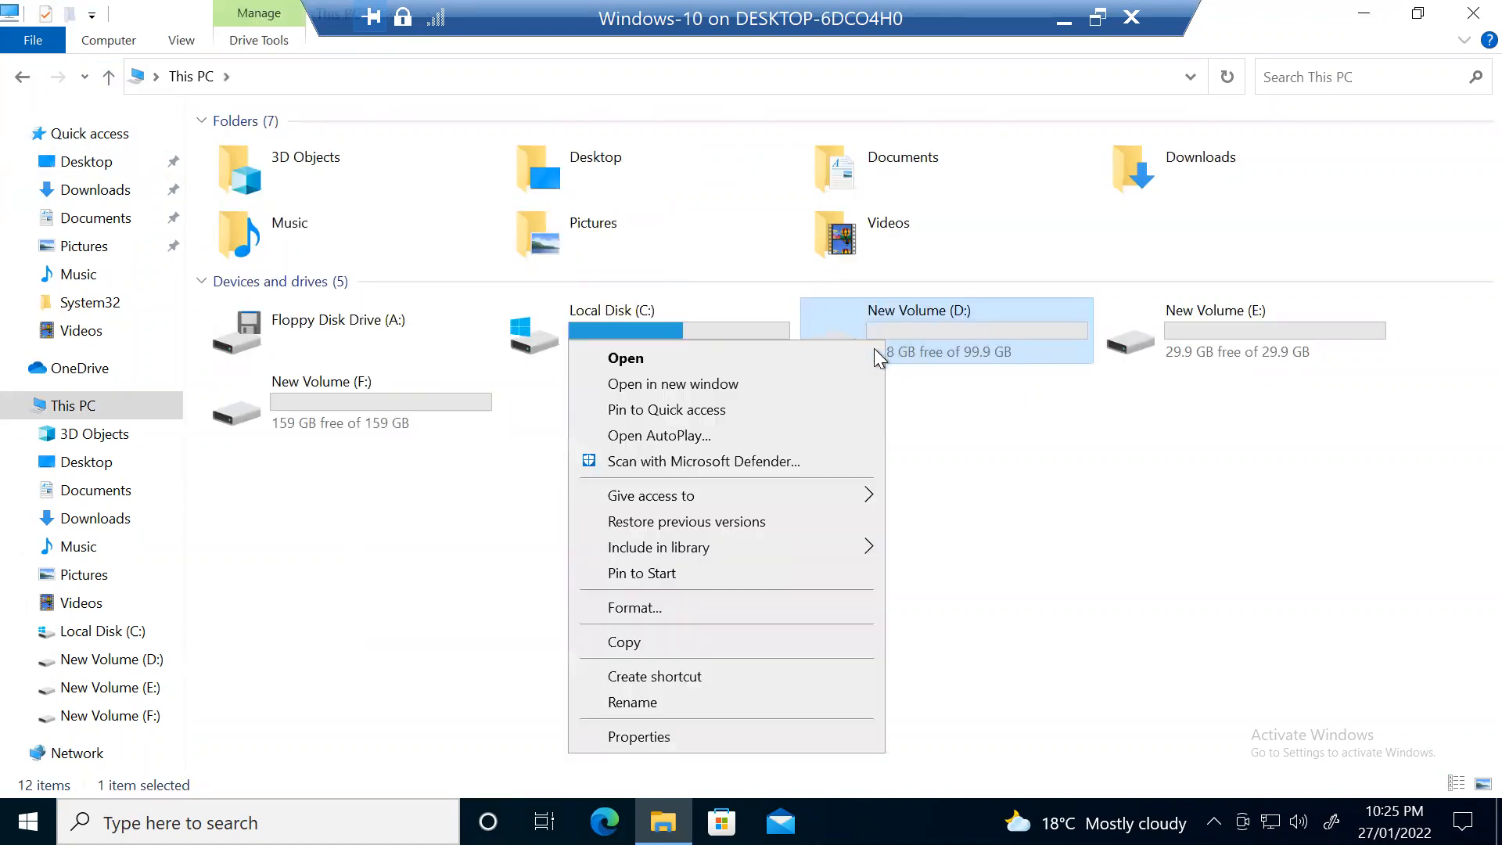
{"action": "left_click", "coordinate": [818, 735]}
{"action": "left_click_drag", "start_coordinate": [1066, 223], "coordinate": [768, 219]}
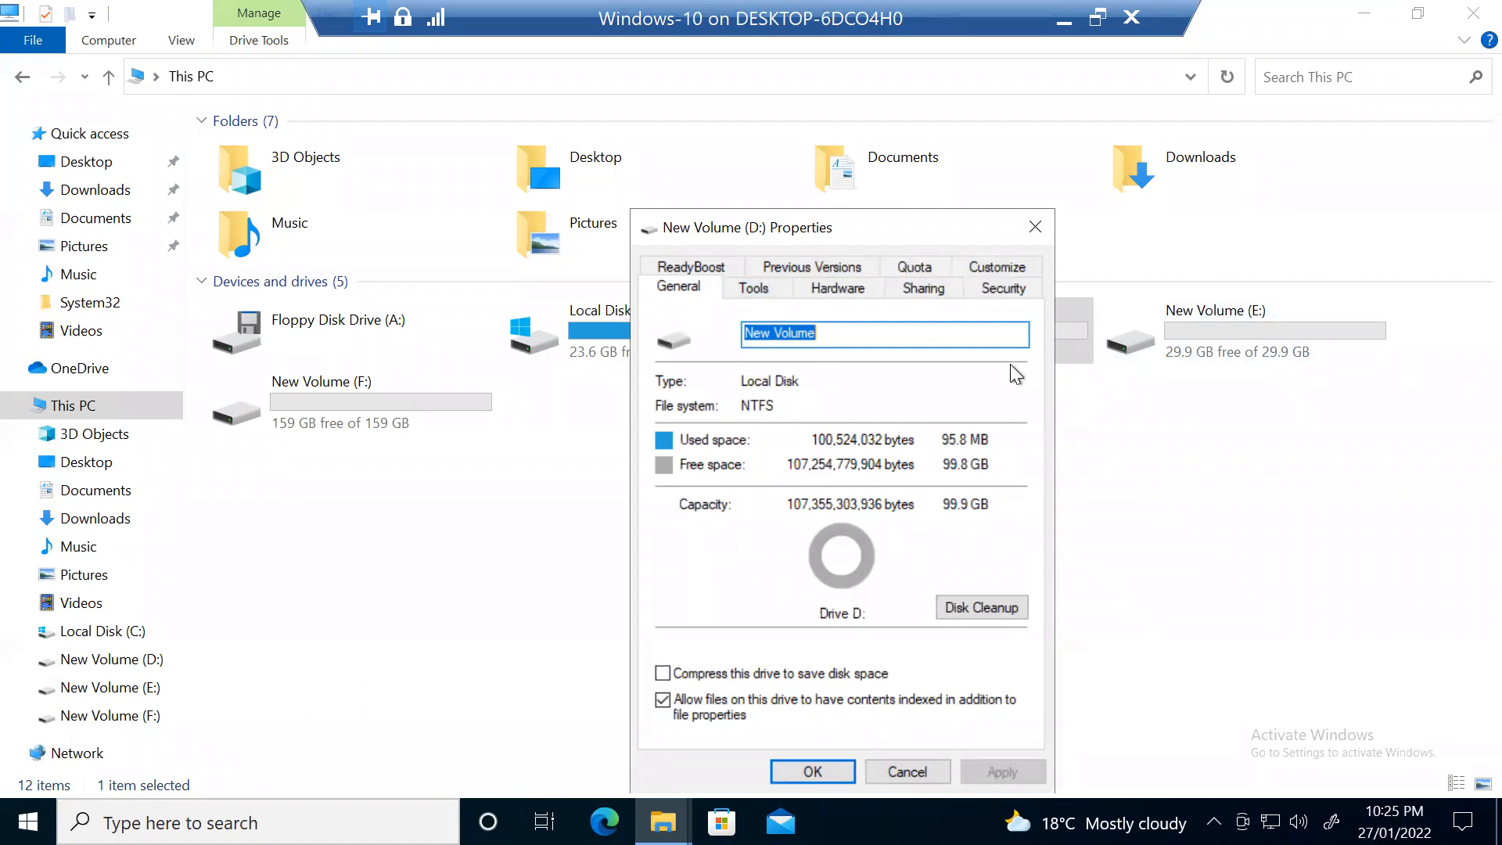
{"action": "left_click", "coordinate": [1012, 293]}
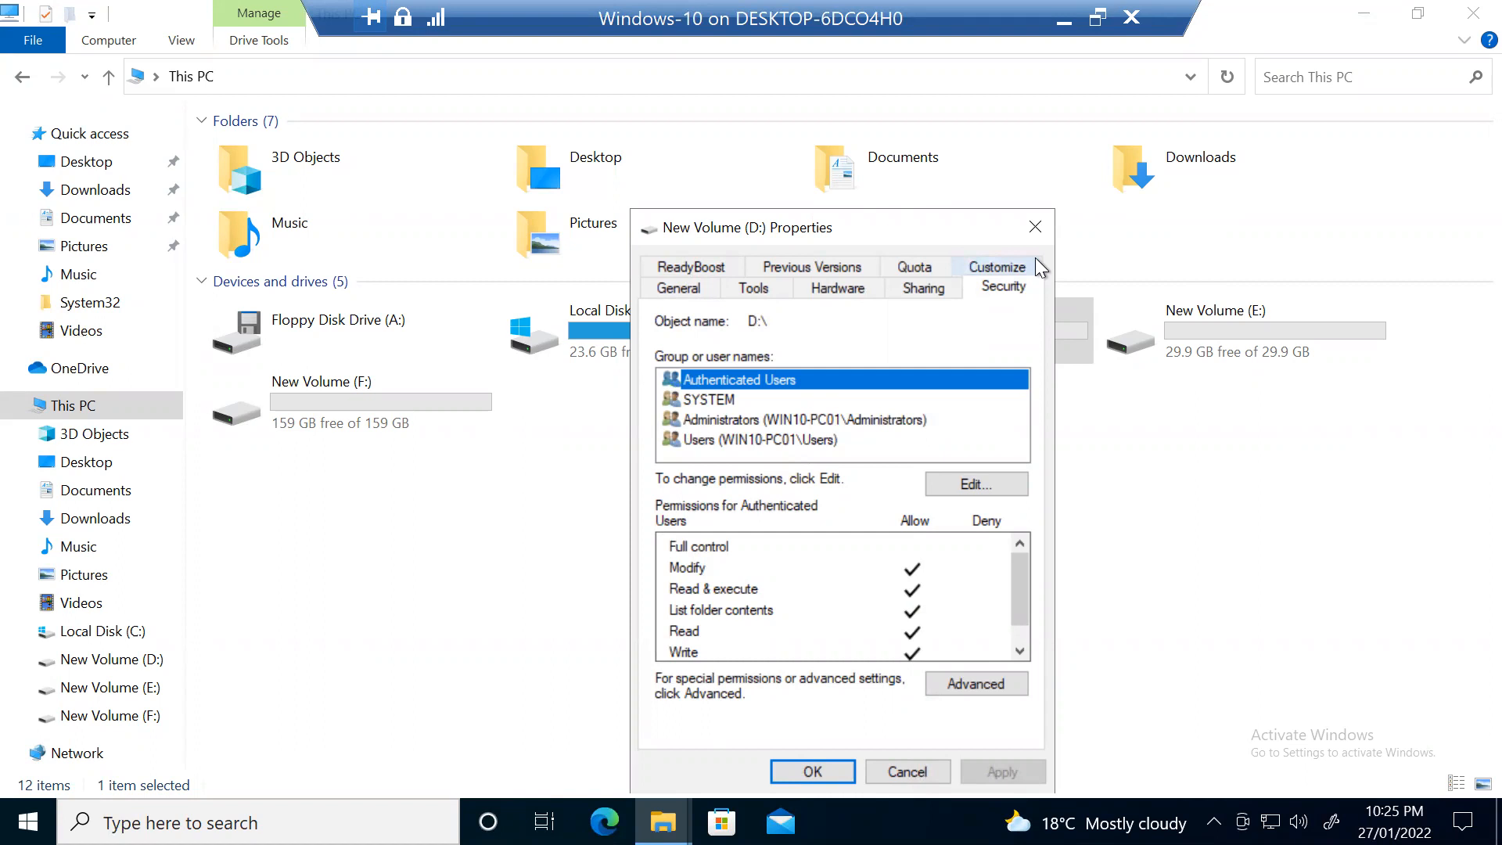
Step: Close the D: properties and open the New Volume (D:) drive's contents
{"action": "left_click", "coordinate": [1037, 228]}
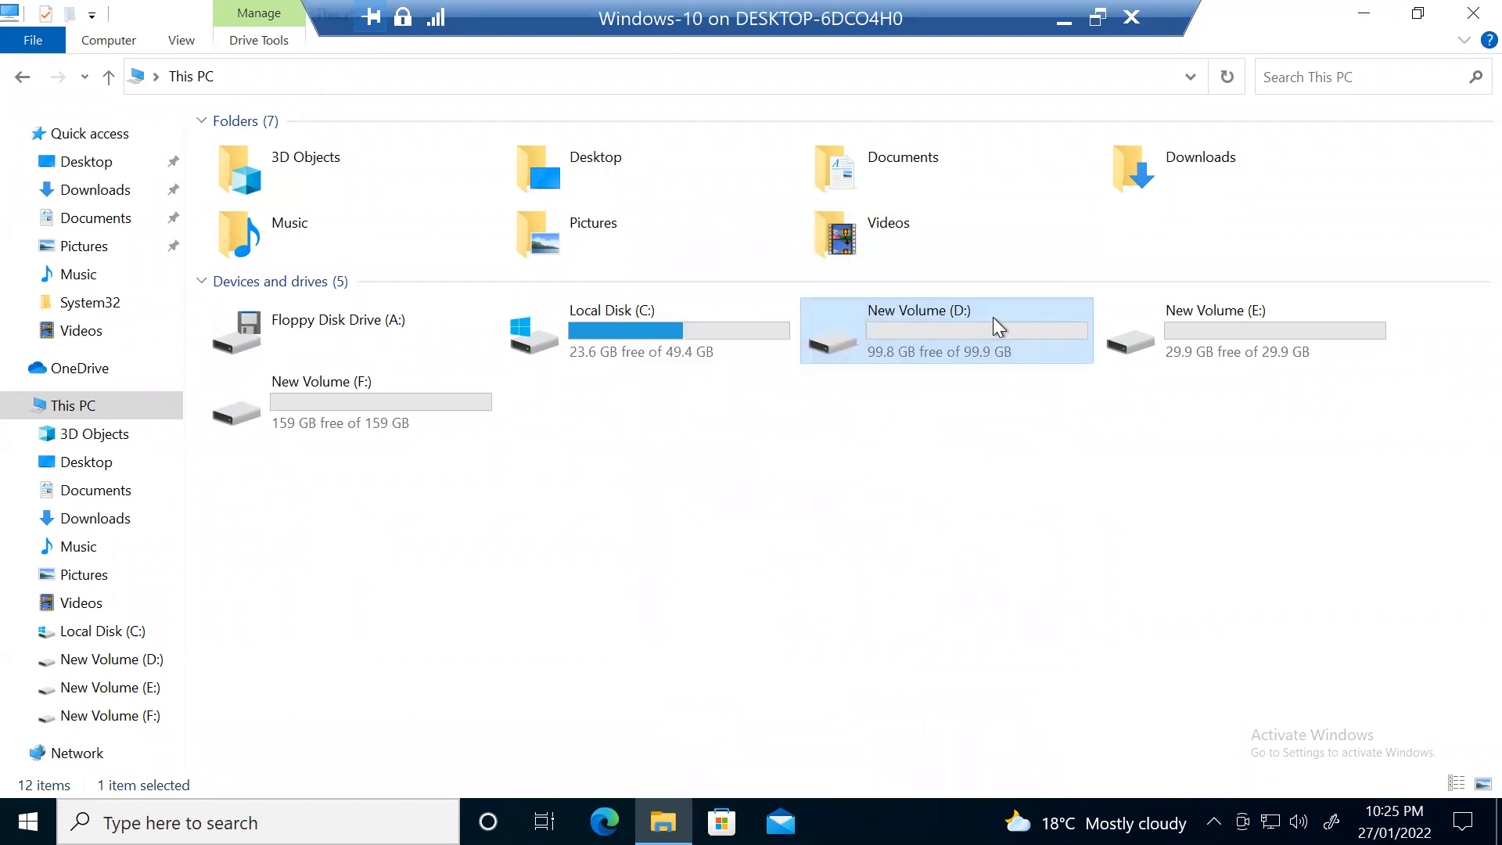
{"action": "double_click", "coordinate": [994, 316]}
{"action": "right_click", "coordinate": [486, 412]}
Step: Create a new folder on D: named 'Test NTFS Permissions'
{"action": "mouse_move", "coordinate": [410, 670]}
{"action": "left_click", "coordinate": [584, 665]}
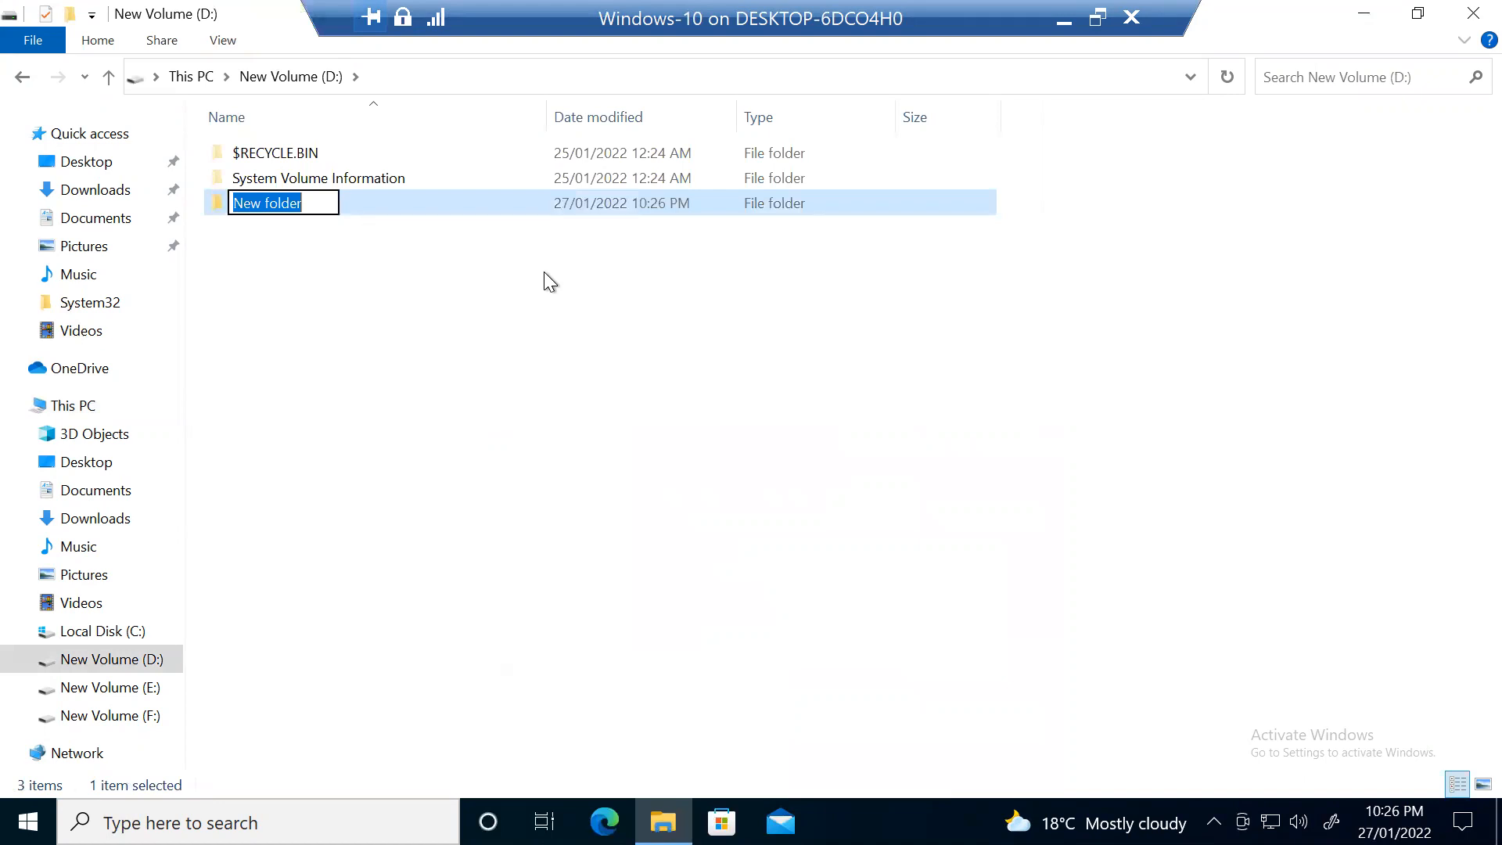
{"action": "type", "text": "Test "}
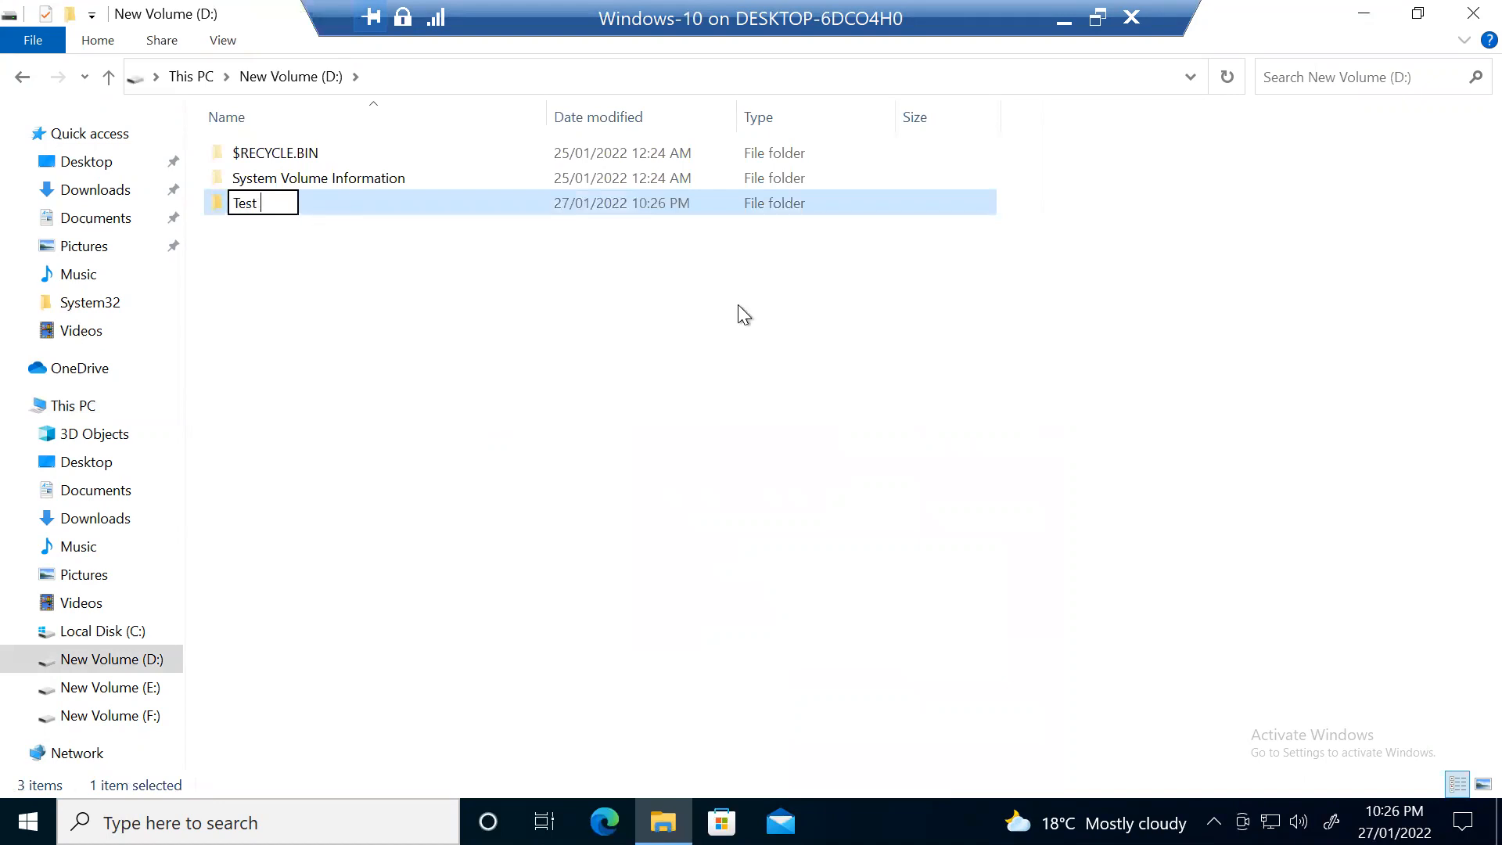
{"action": "type", "text": "NTFS "}
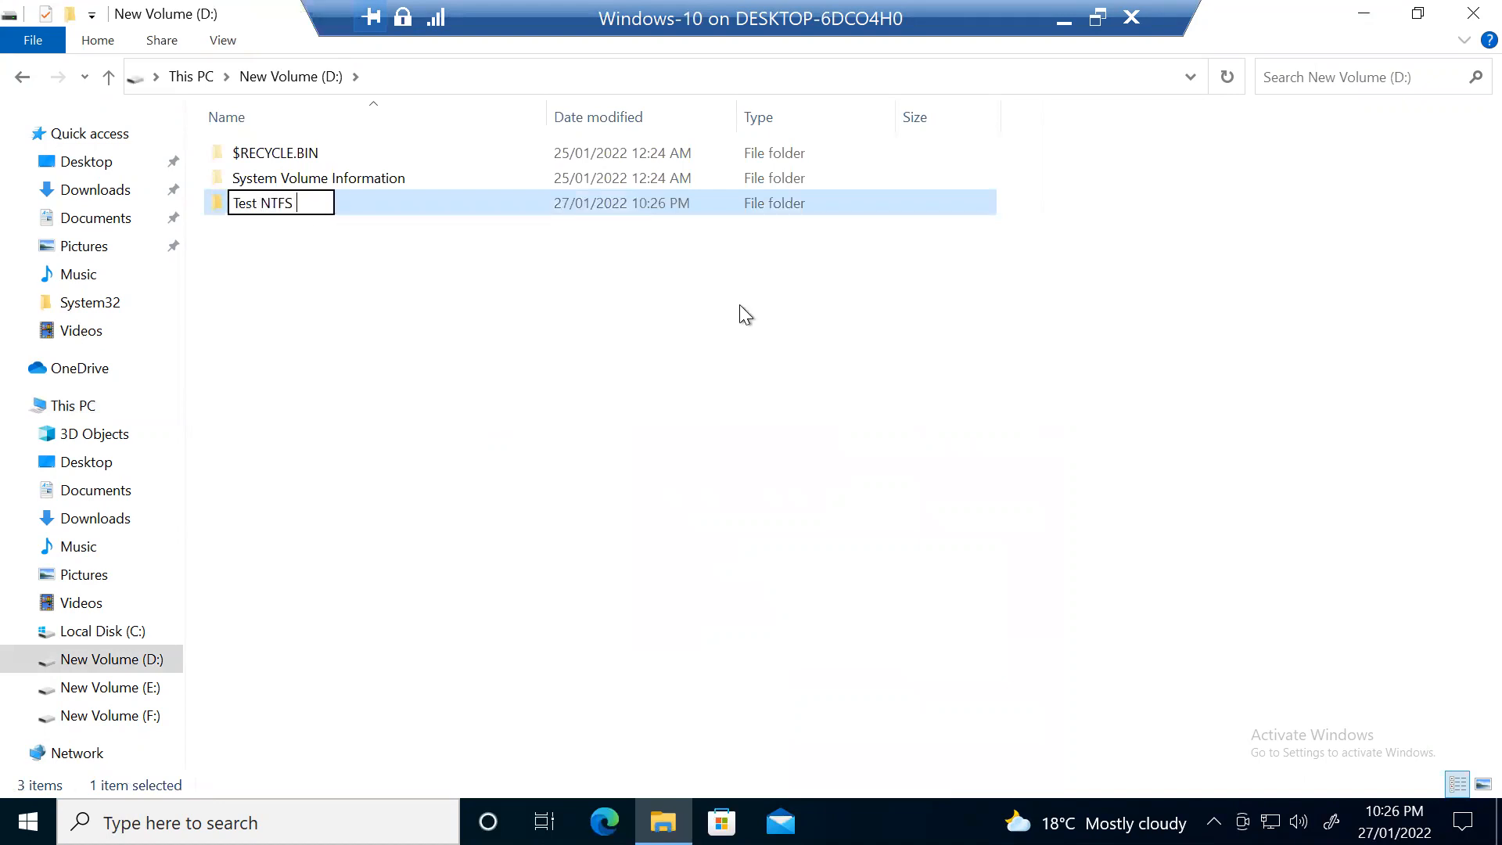
{"action": "type", "text": "Permis"}
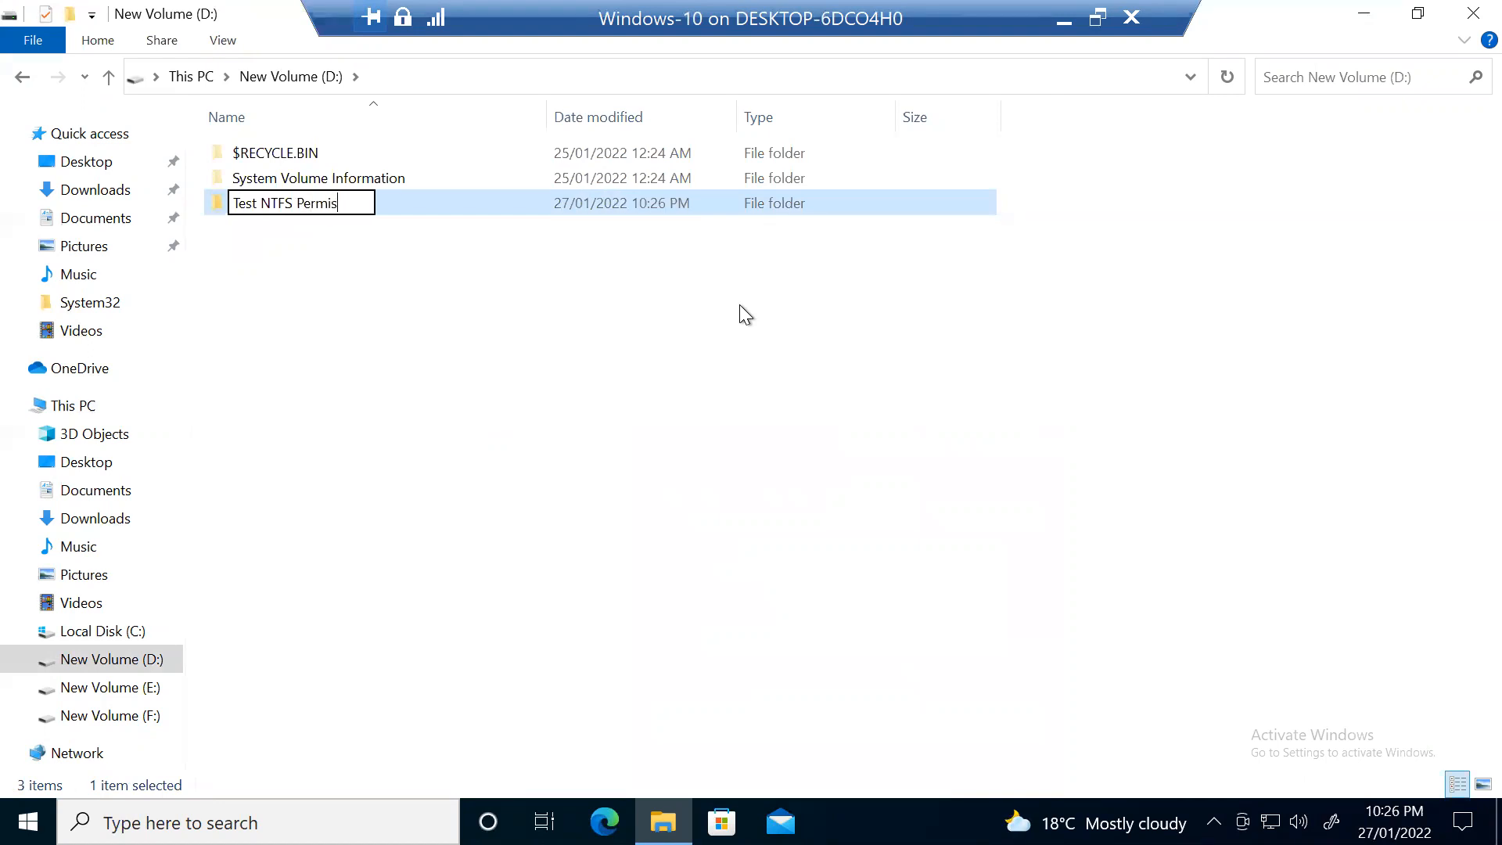
{"action": "type", "text": "sions"}
{"action": "left_click", "coordinate": [618, 348]}
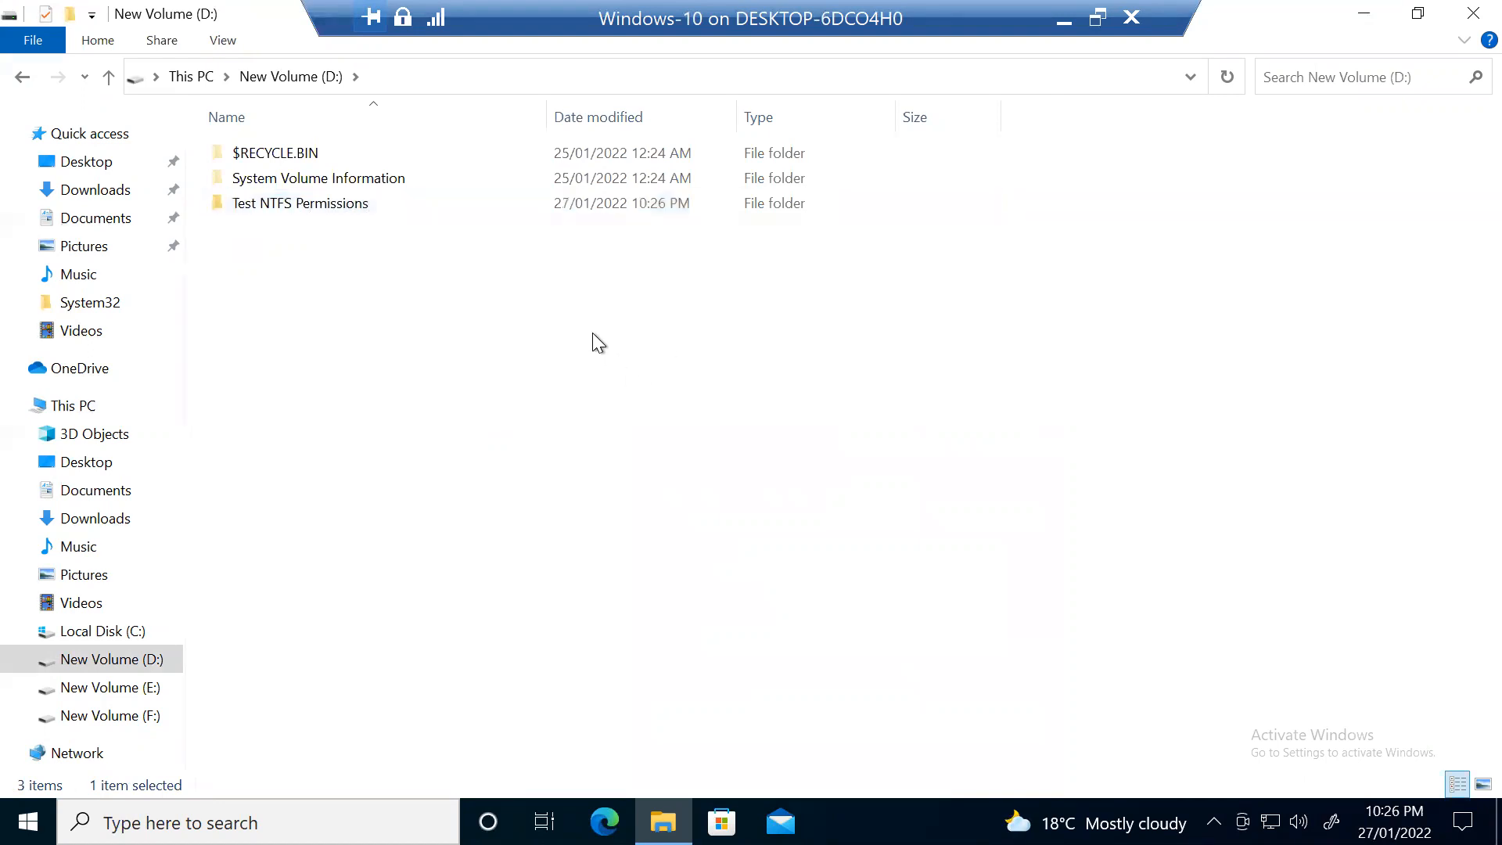
{"action": "left_click", "coordinate": [310, 207]}
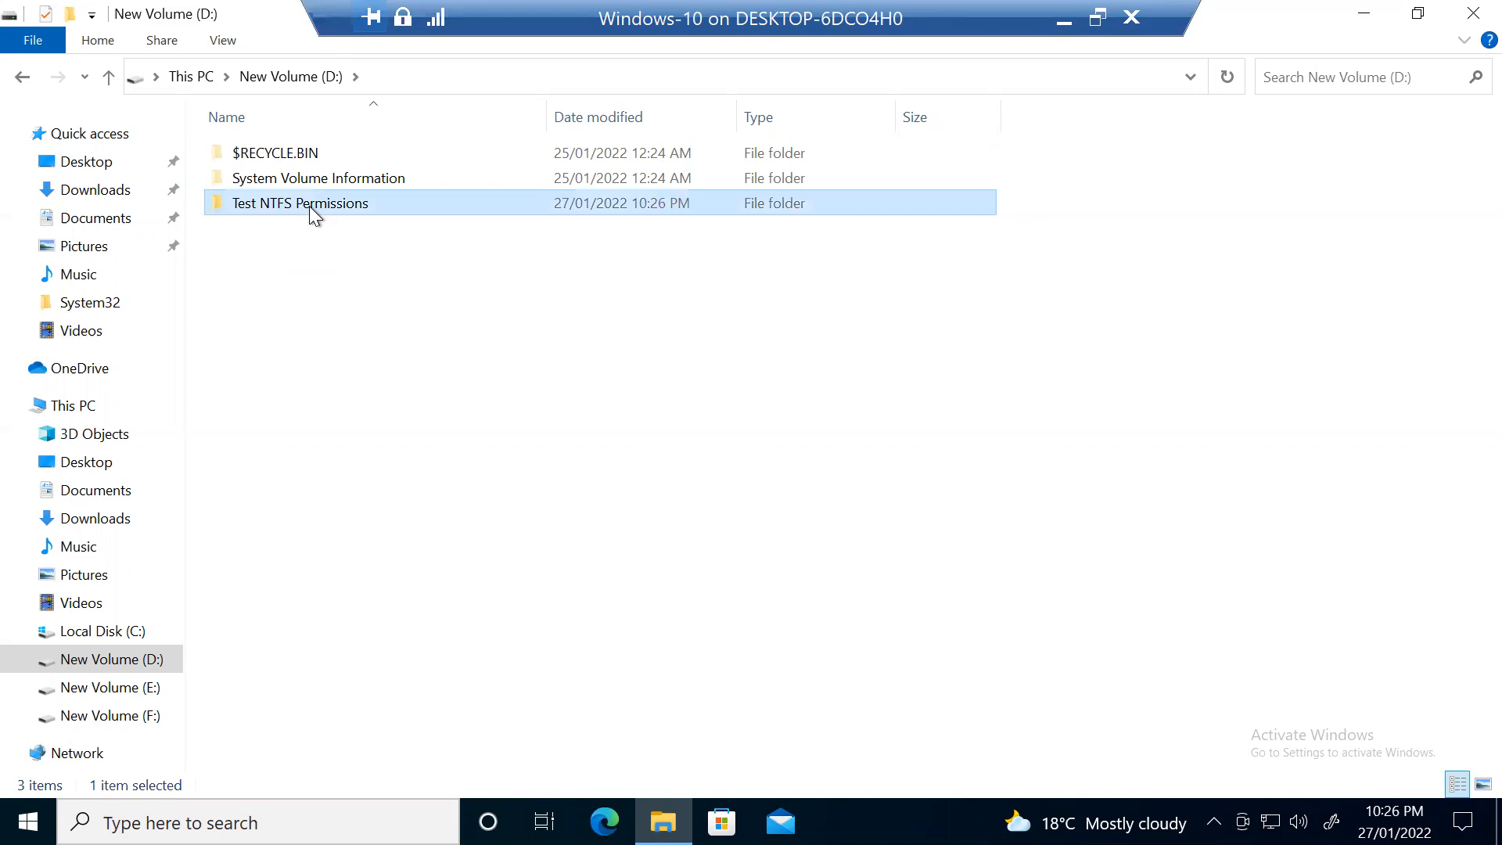
Step: Show the Security tab of the Test NTFS Permissions folder's Properties
{"action": "right_click", "coordinate": [383, 198]}
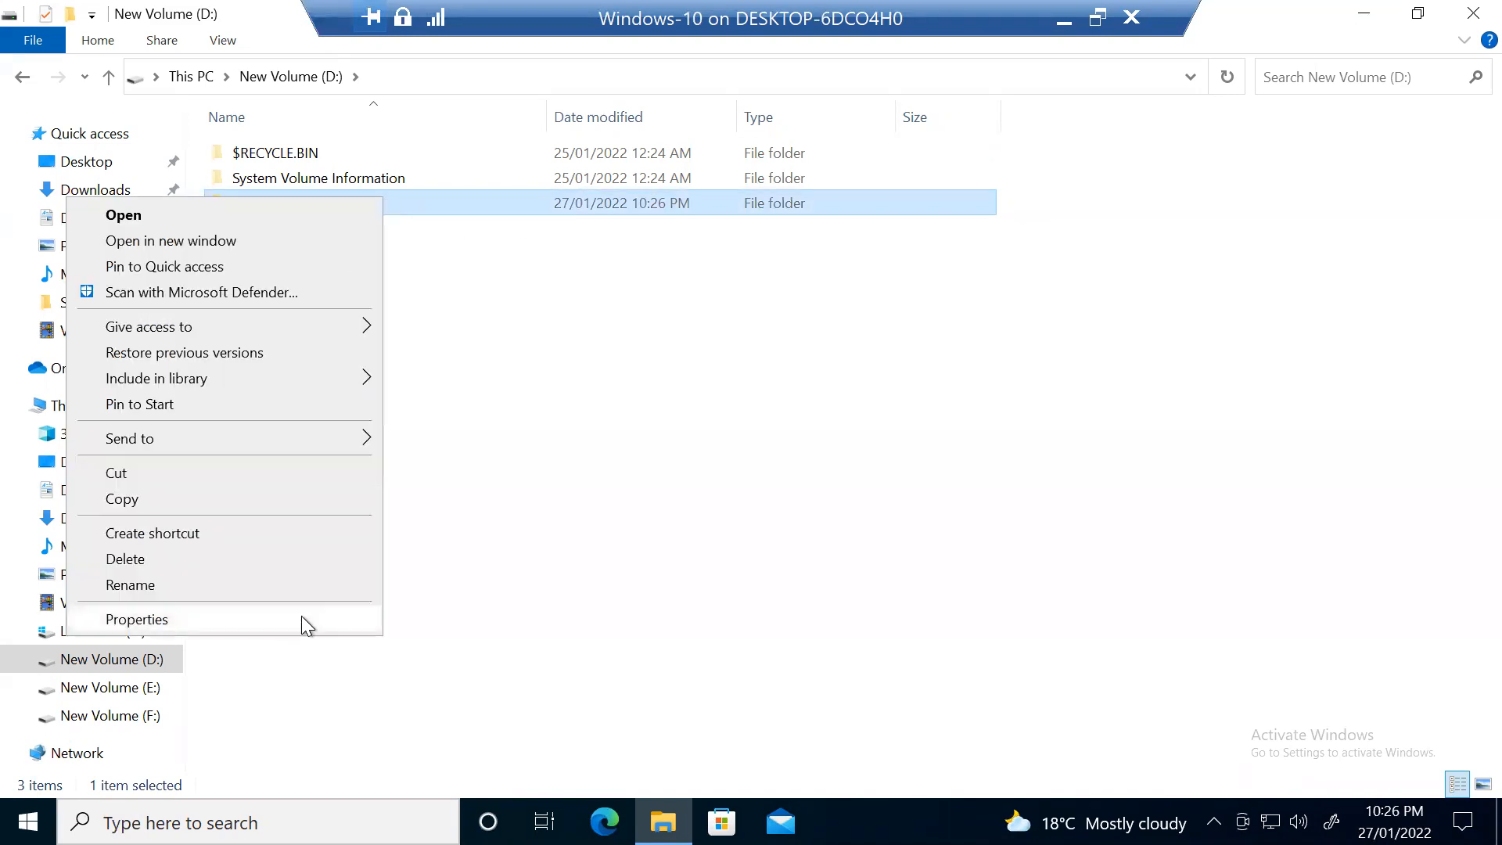
{"action": "left_click", "coordinate": [302, 618]}
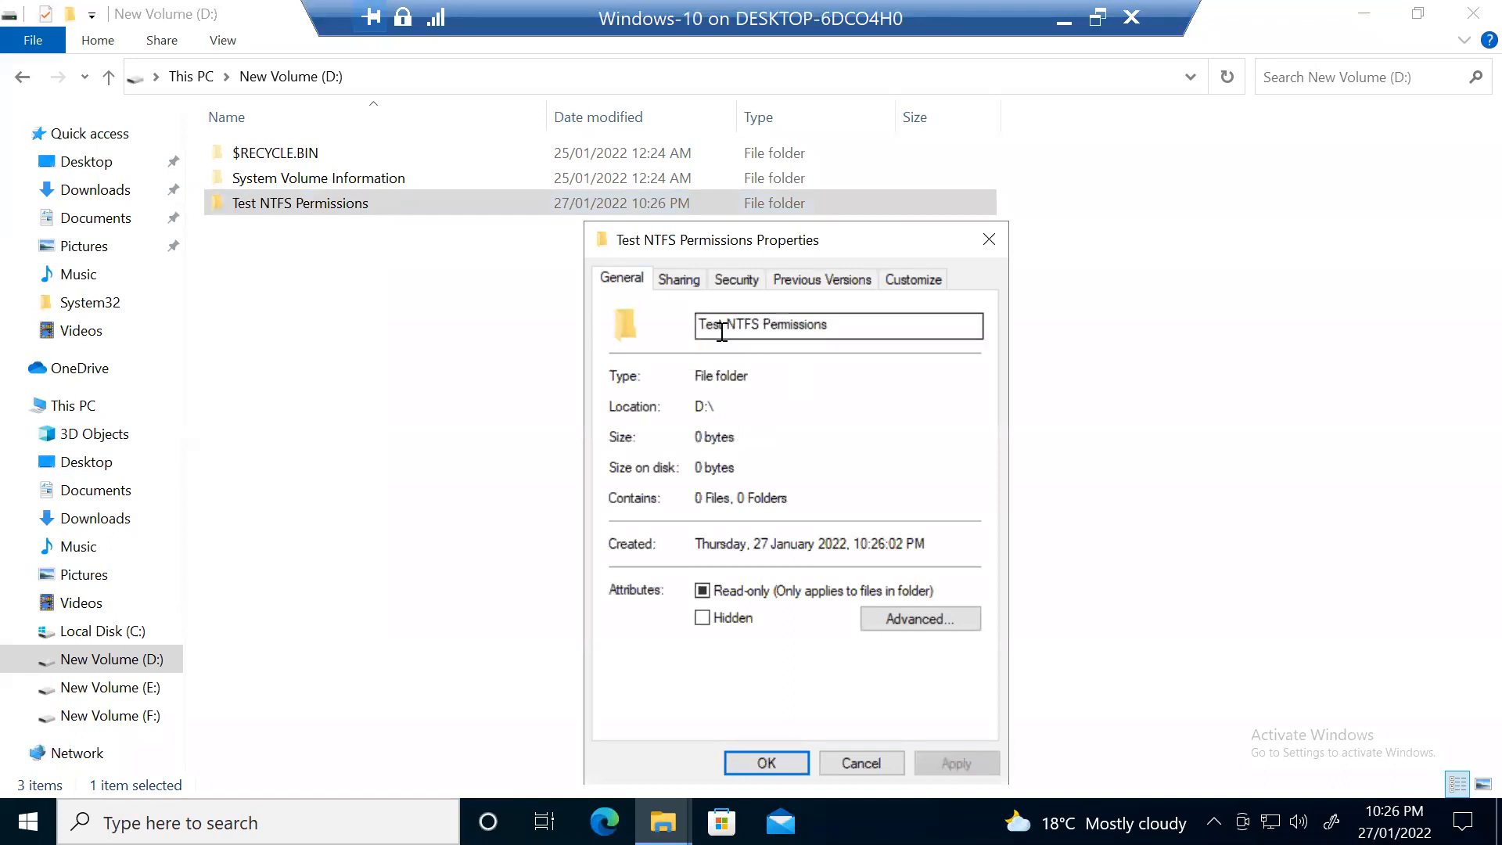
{"action": "left_click", "coordinate": [735, 279]}
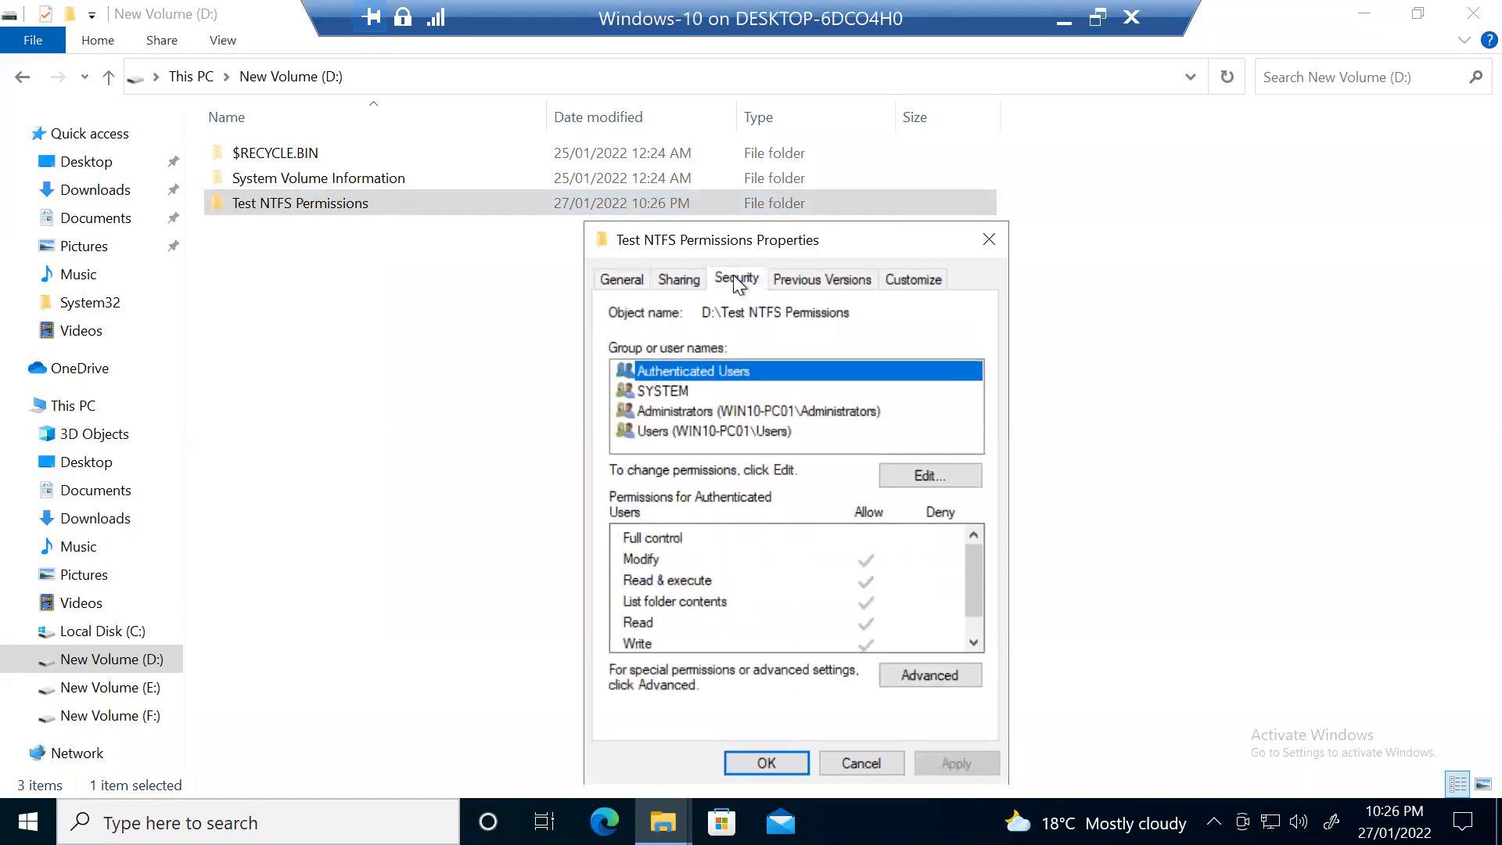
{"action": "left_click_drag", "start_coordinate": [757, 245], "coordinate": [620, 138]}
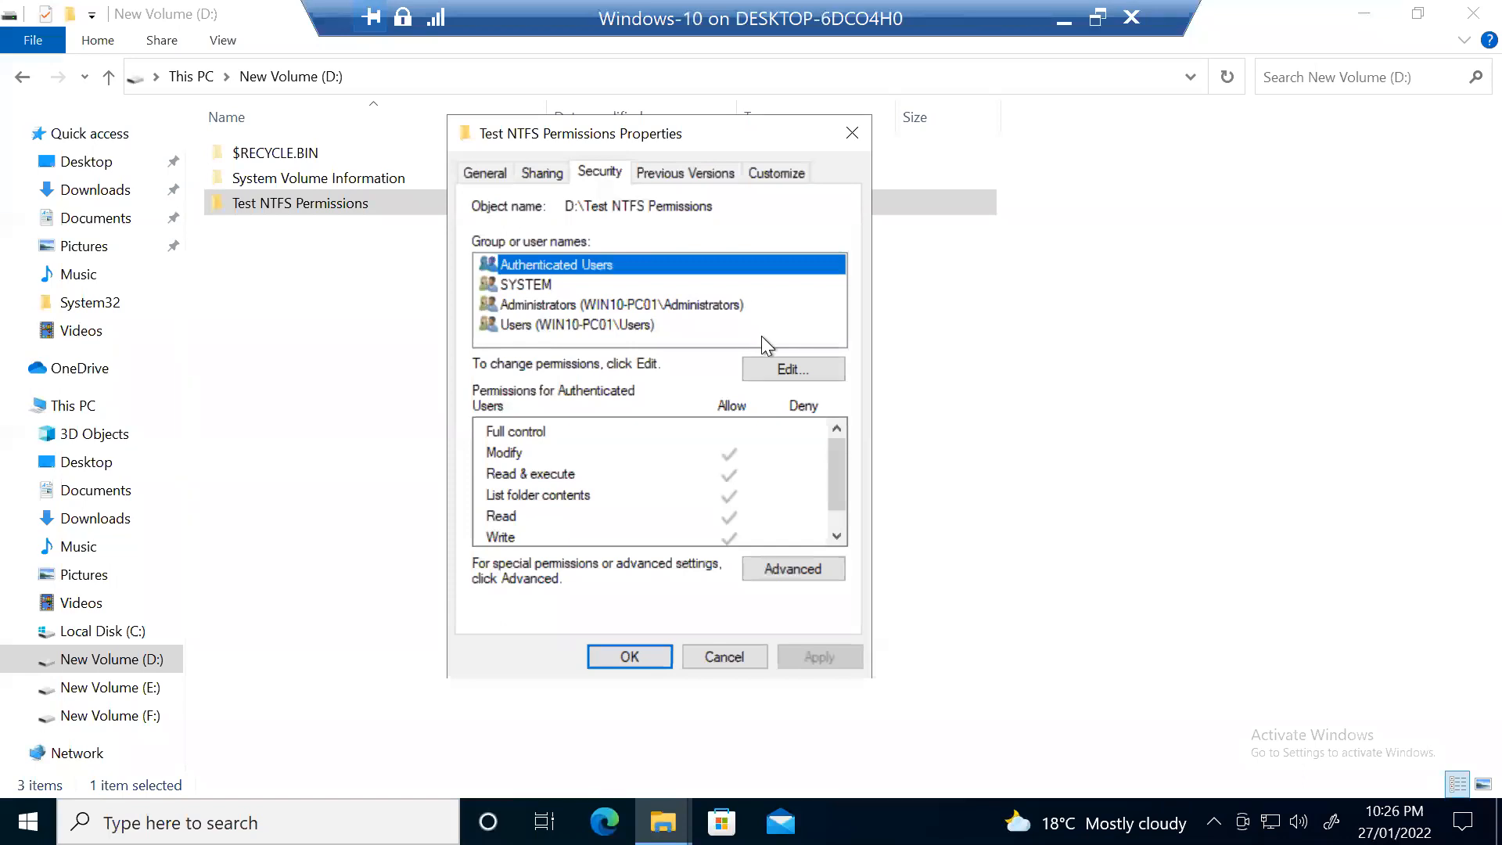
Step: Add the local user account to the folder's permissions, verifying the name with Check Names
{"action": "left_click", "coordinate": [818, 369]}
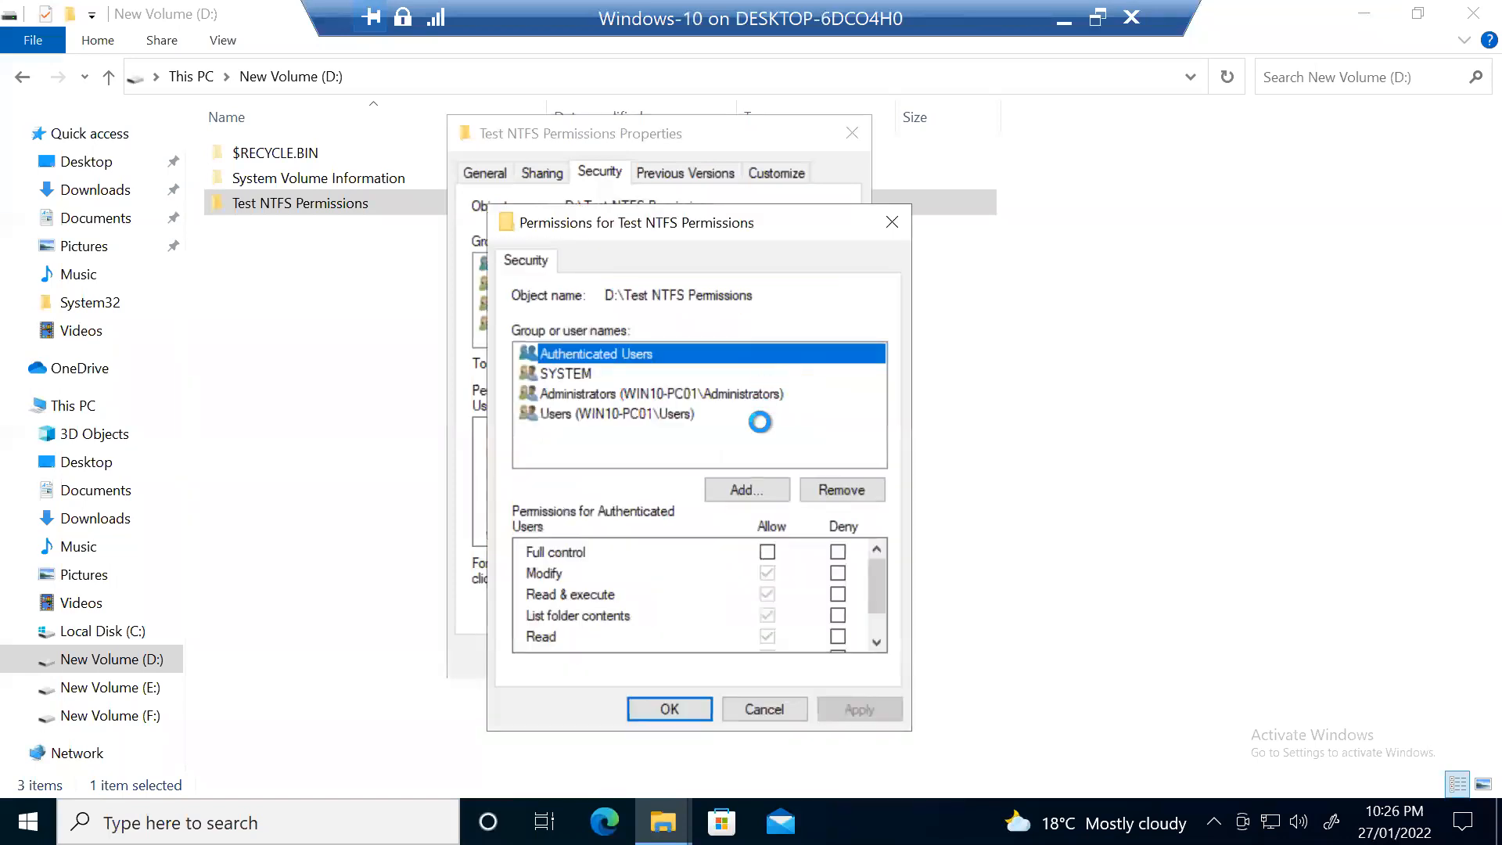
{"action": "left_click", "coordinate": [731, 487]}
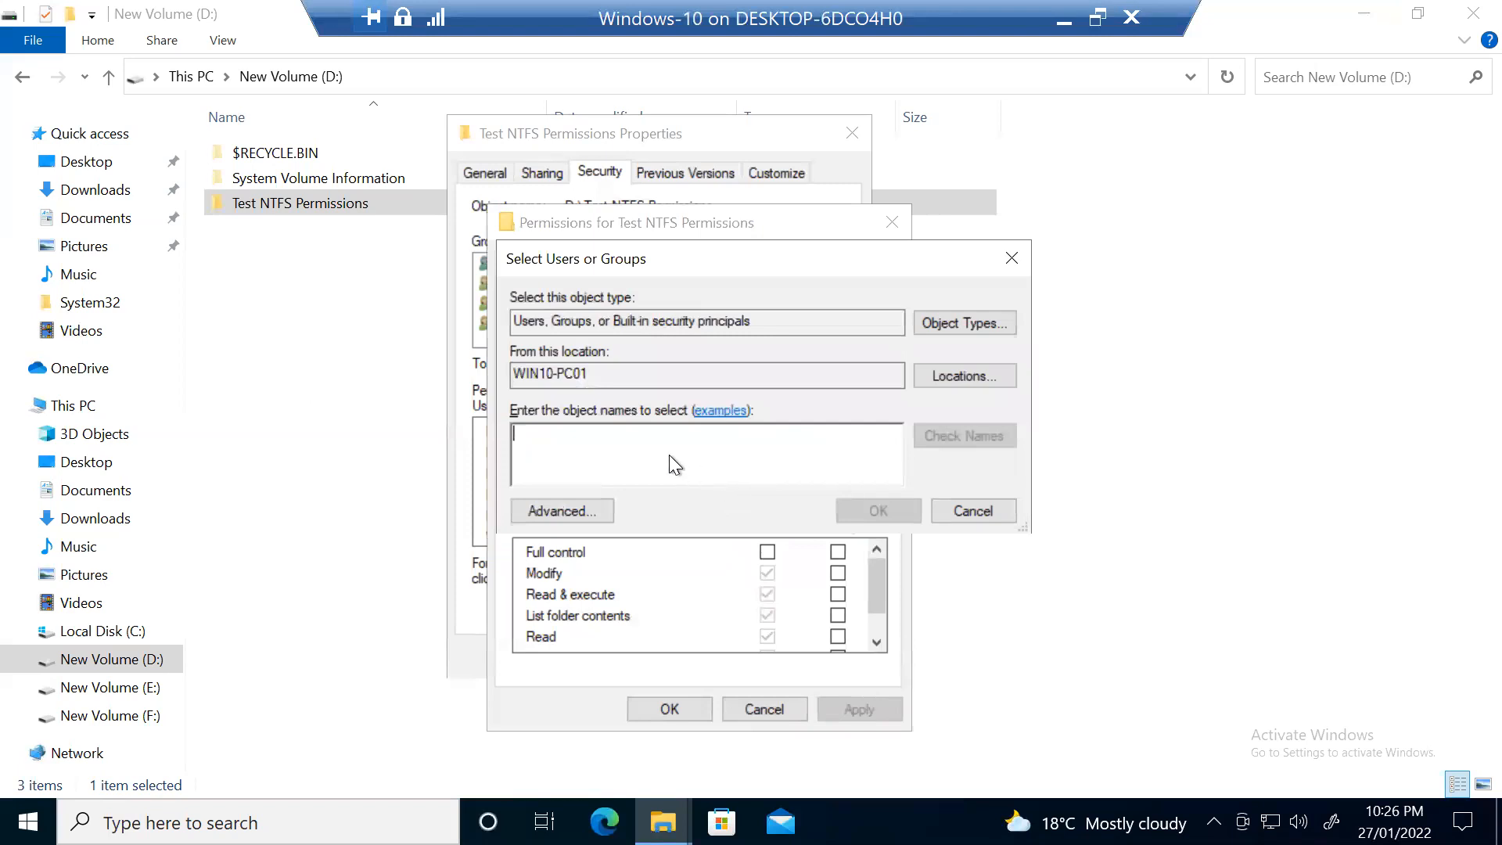
{"action": "type", "text": "Zubair"}
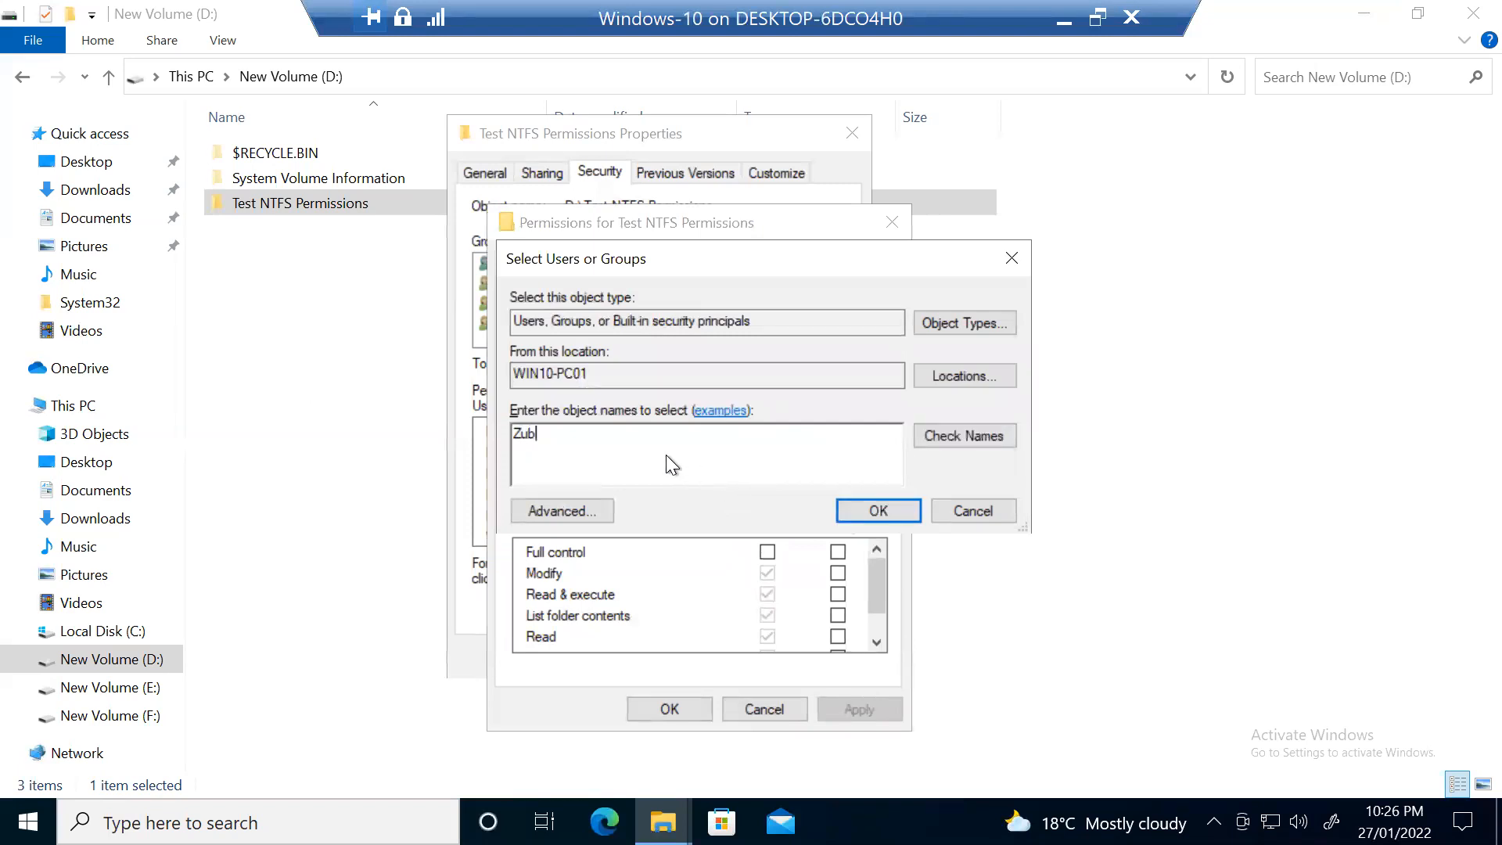
{"action": "left_click", "coordinate": [942, 446]}
{"action": "left_click", "coordinate": [866, 494]}
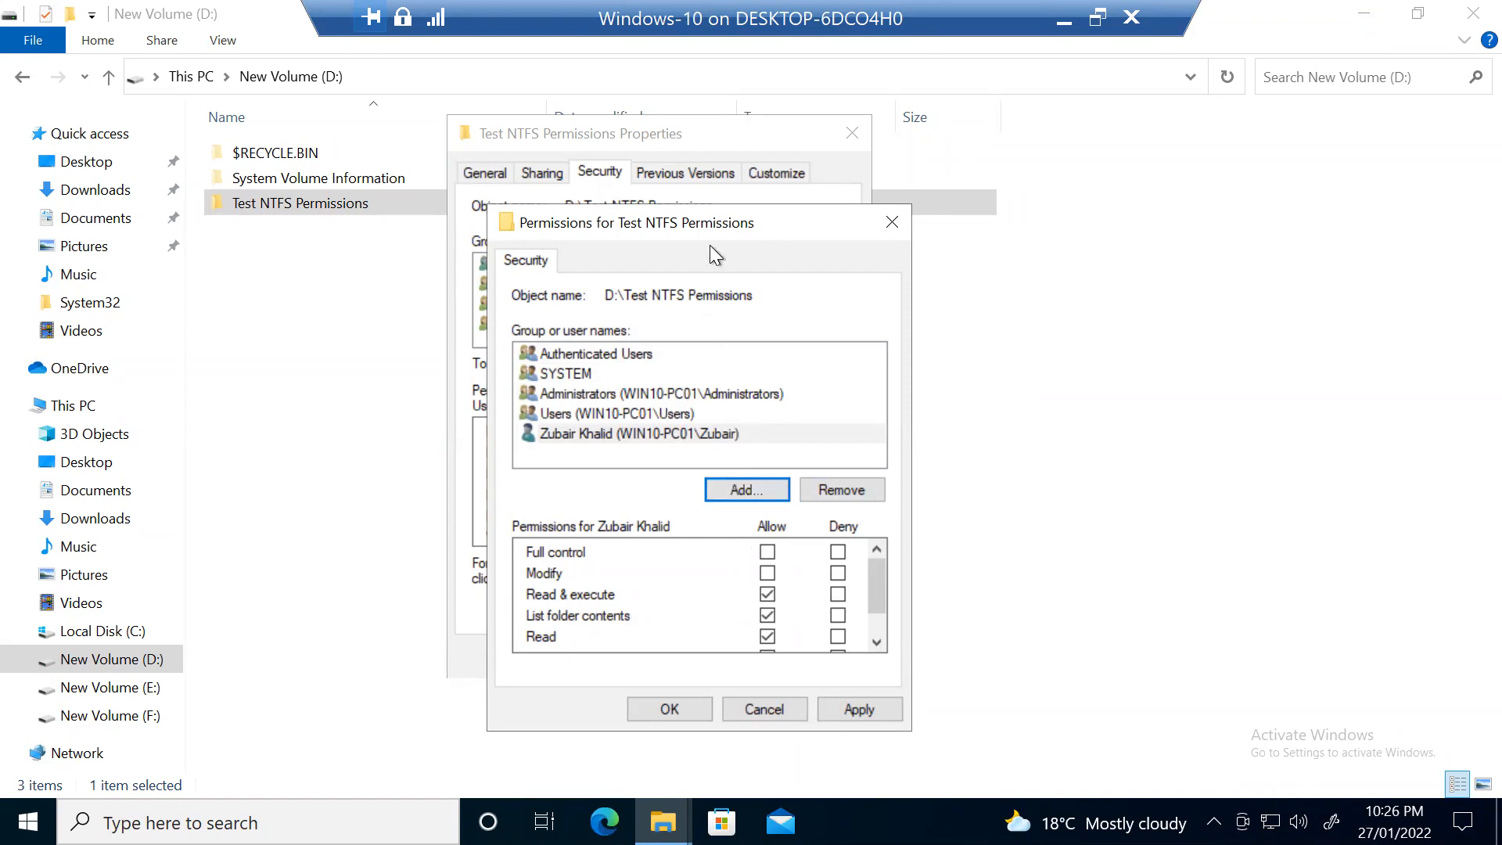
{"action": "left_click_drag", "start_coordinate": [737, 207], "coordinate": [1040, 133]}
Step: Allow the user Modify, Read & execute, List folder contents, Read and Write, without Full control, and apply
{"action": "left_click", "coordinate": [1085, 474]}
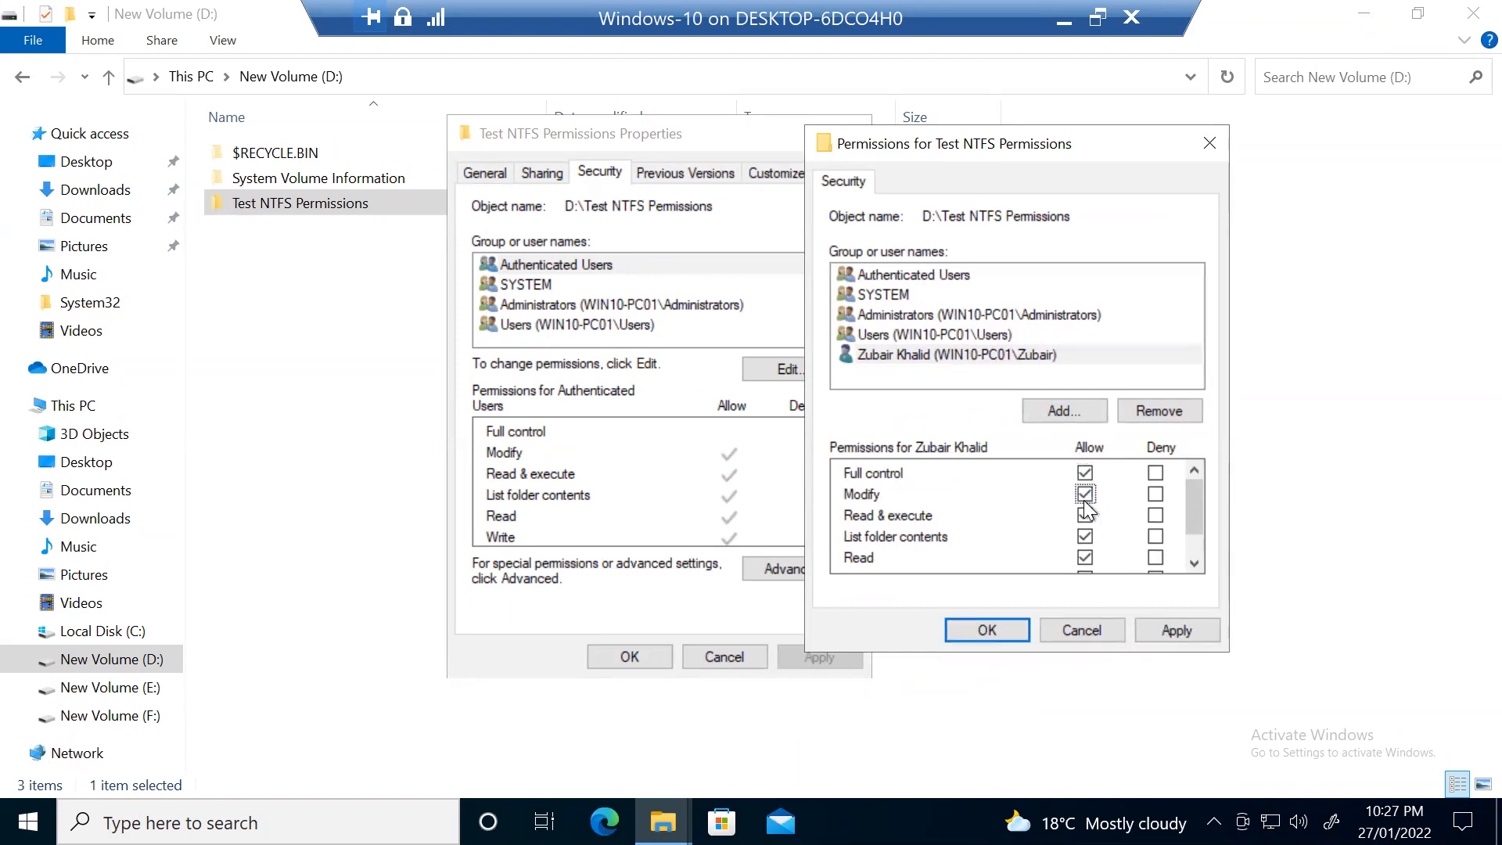
{"action": "left_click", "coordinate": [1084, 473]}
{"action": "left_click", "coordinate": [1084, 495]}
{"action": "left_click", "coordinate": [1087, 514]}
{"action": "left_click", "coordinate": [1086, 478]}
{"action": "left_click", "coordinate": [1087, 474]}
{"action": "mouse_move", "coordinate": [1193, 491]}
{"action": "left_mouse_down"}
{"action": "mouse_move", "coordinate": [1190, 510]}
{"action": "mouse_move", "coordinate": [1199, 486]}
{"action": "left_mouse_up"}
{"action": "left_click_drag", "start_coordinate": [1195, 508], "coordinate": [1194, 518]}
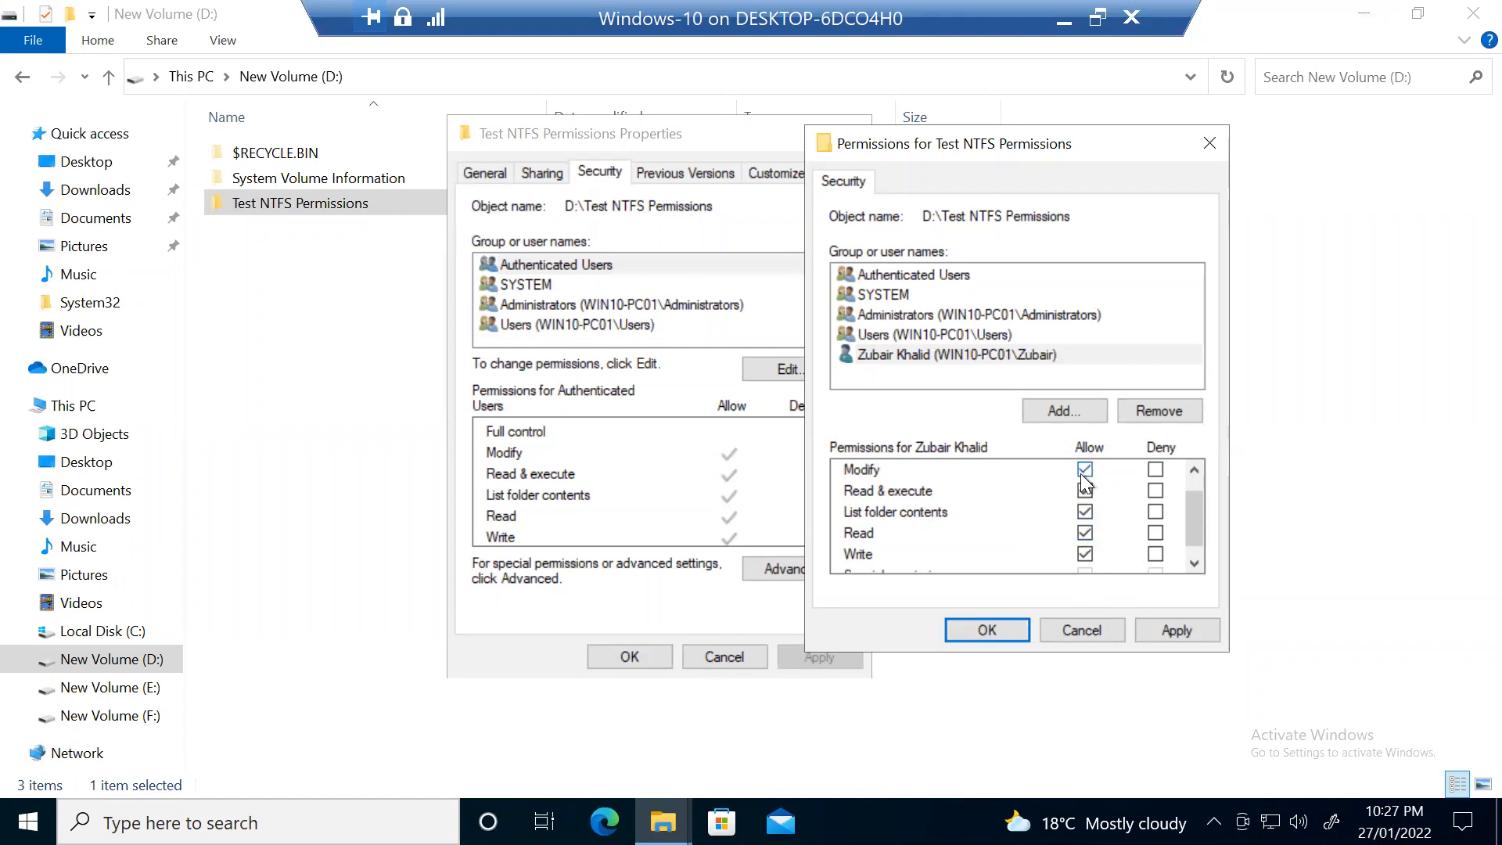
{"action": "mouse_move", "coordinate": [1200, 513]}
{"action": "left_mouse_down"}
{"action": "mouse_move", "coordinate": [1189, 532]}
{"action": "mouse_move", "coordinate": [1181, 491]}
{"action": "left_mouse_up"}
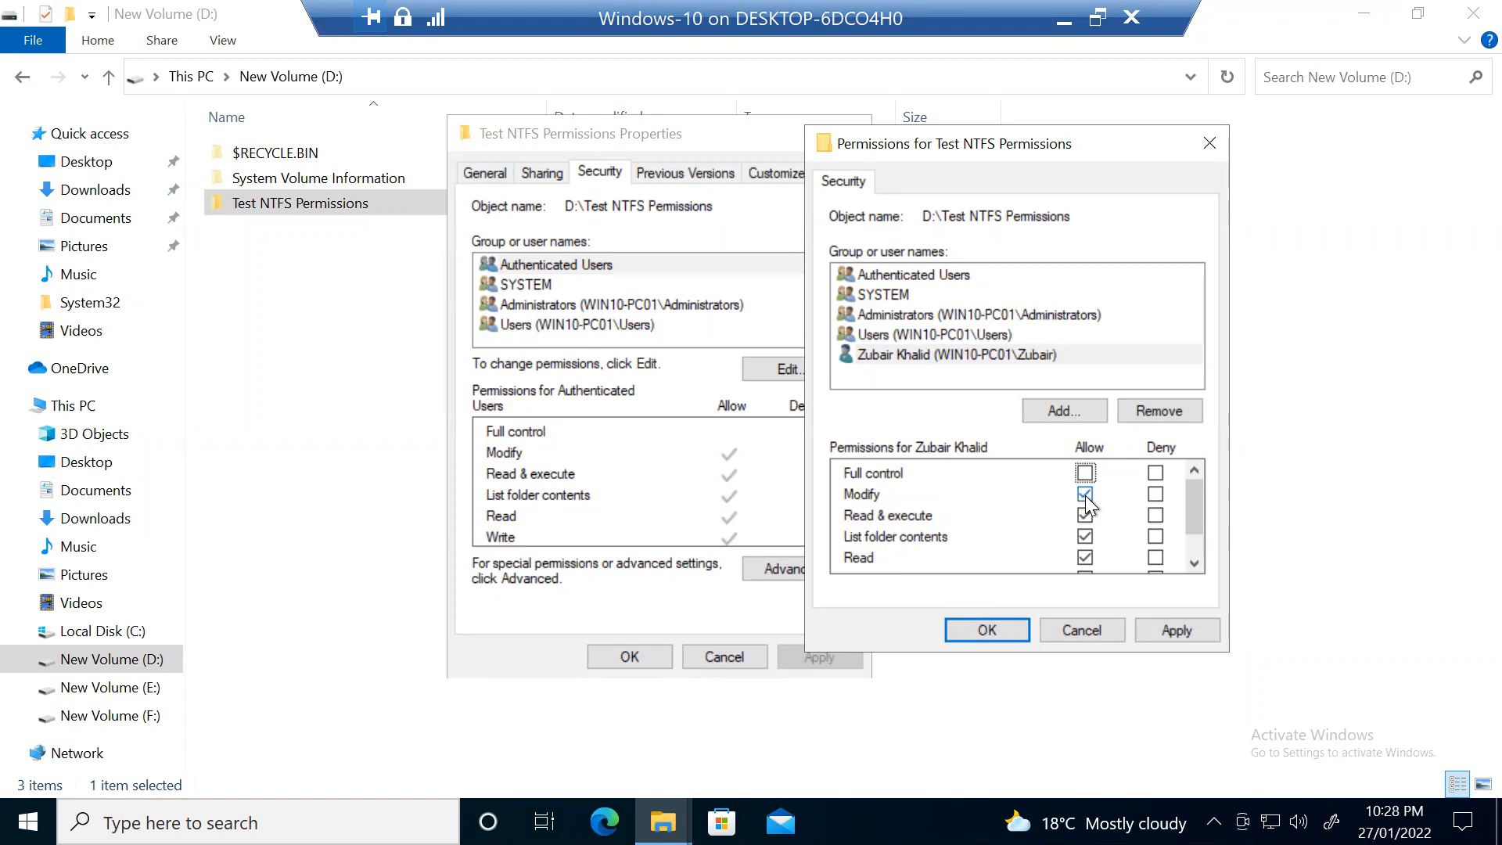
{"action": "left_click", "coordinate": [1173, 635]}
Step: Close the permissions editor, check the new user's entry, and confirm the folder properties
{"action": "left_click", "coordinate": [1007, 631]}
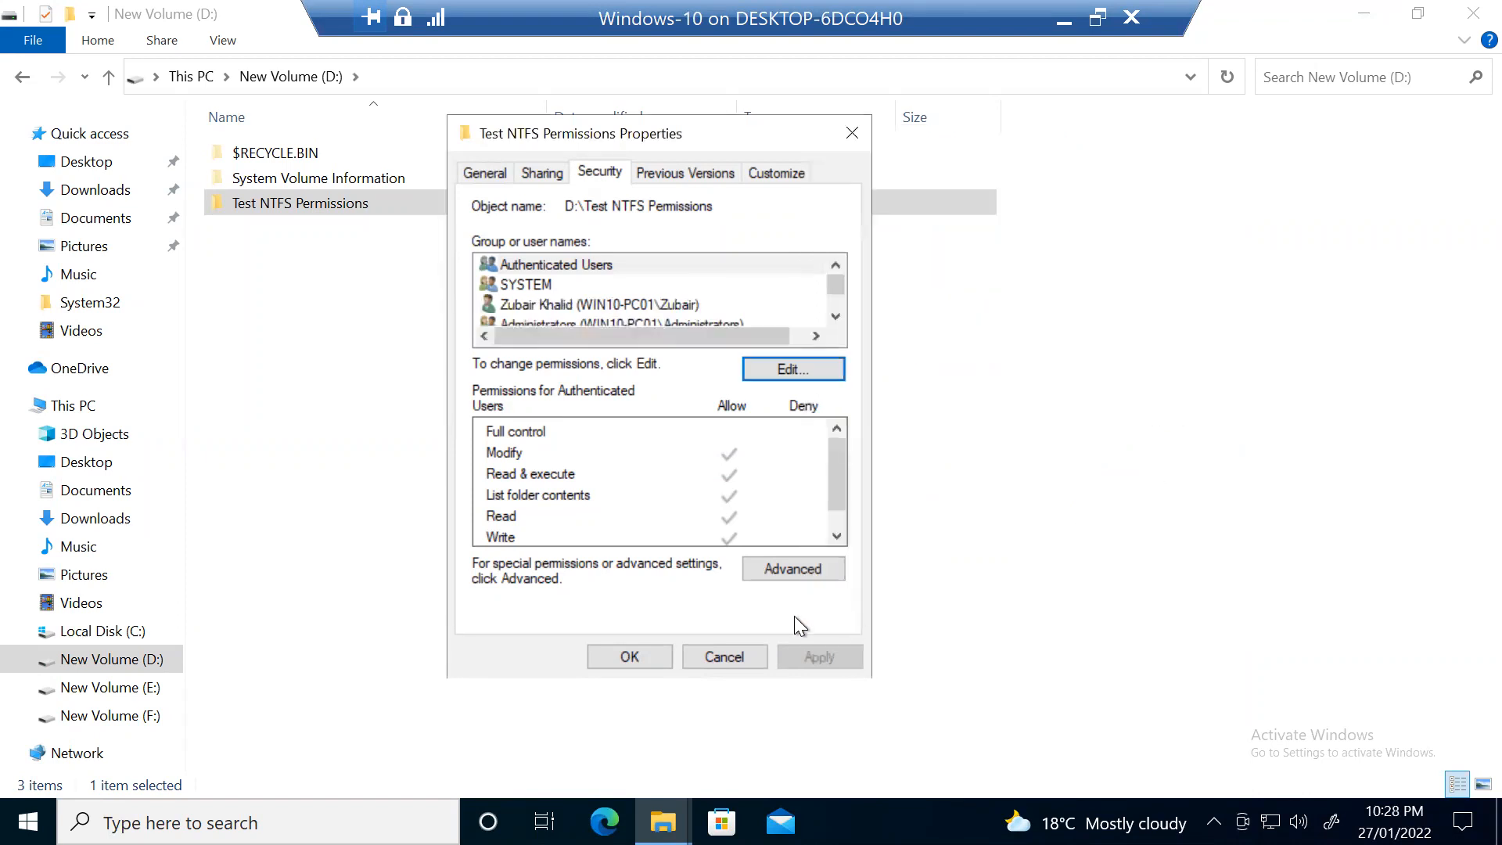
{"action": "left_click", "coordinate": [834, 315]}
{"action": "left_click", "coordinate": [833, 315]}
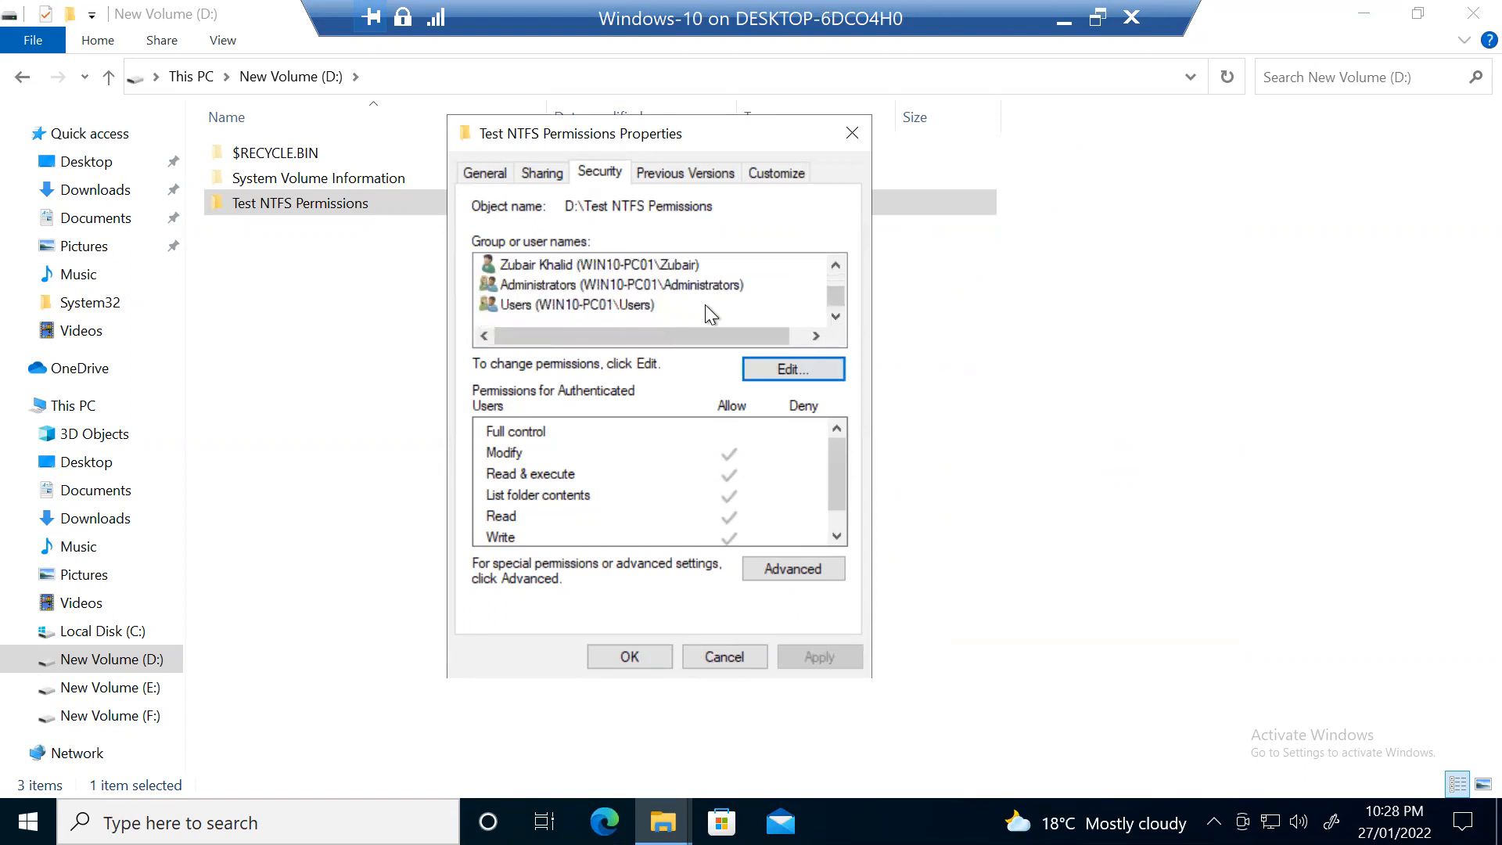
{"action": "left_click", "coordinate": [648, 270]}
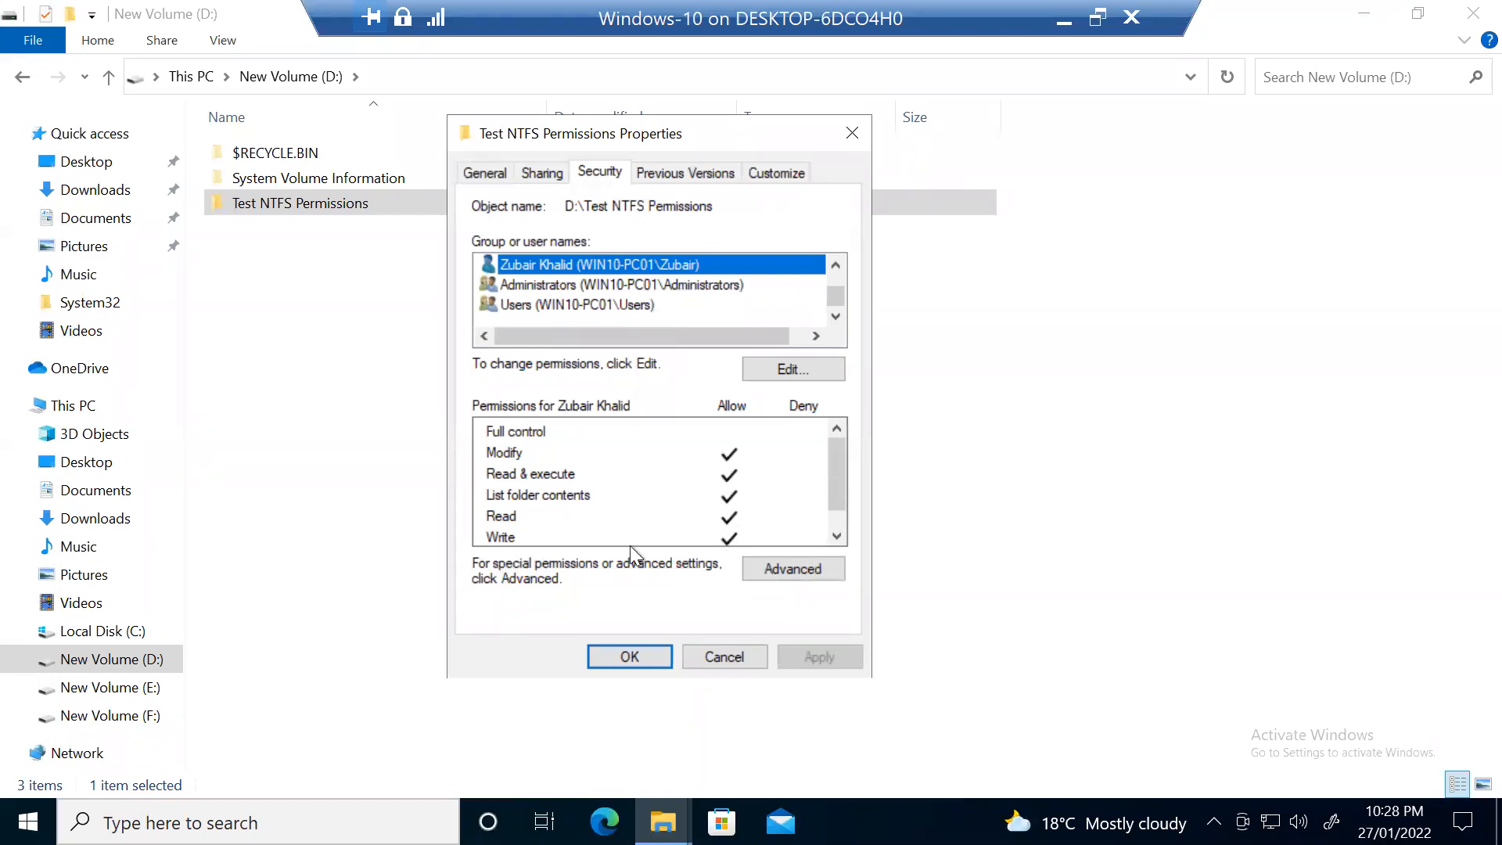
{"action": "left_click", "coordinate": [641, 645]}
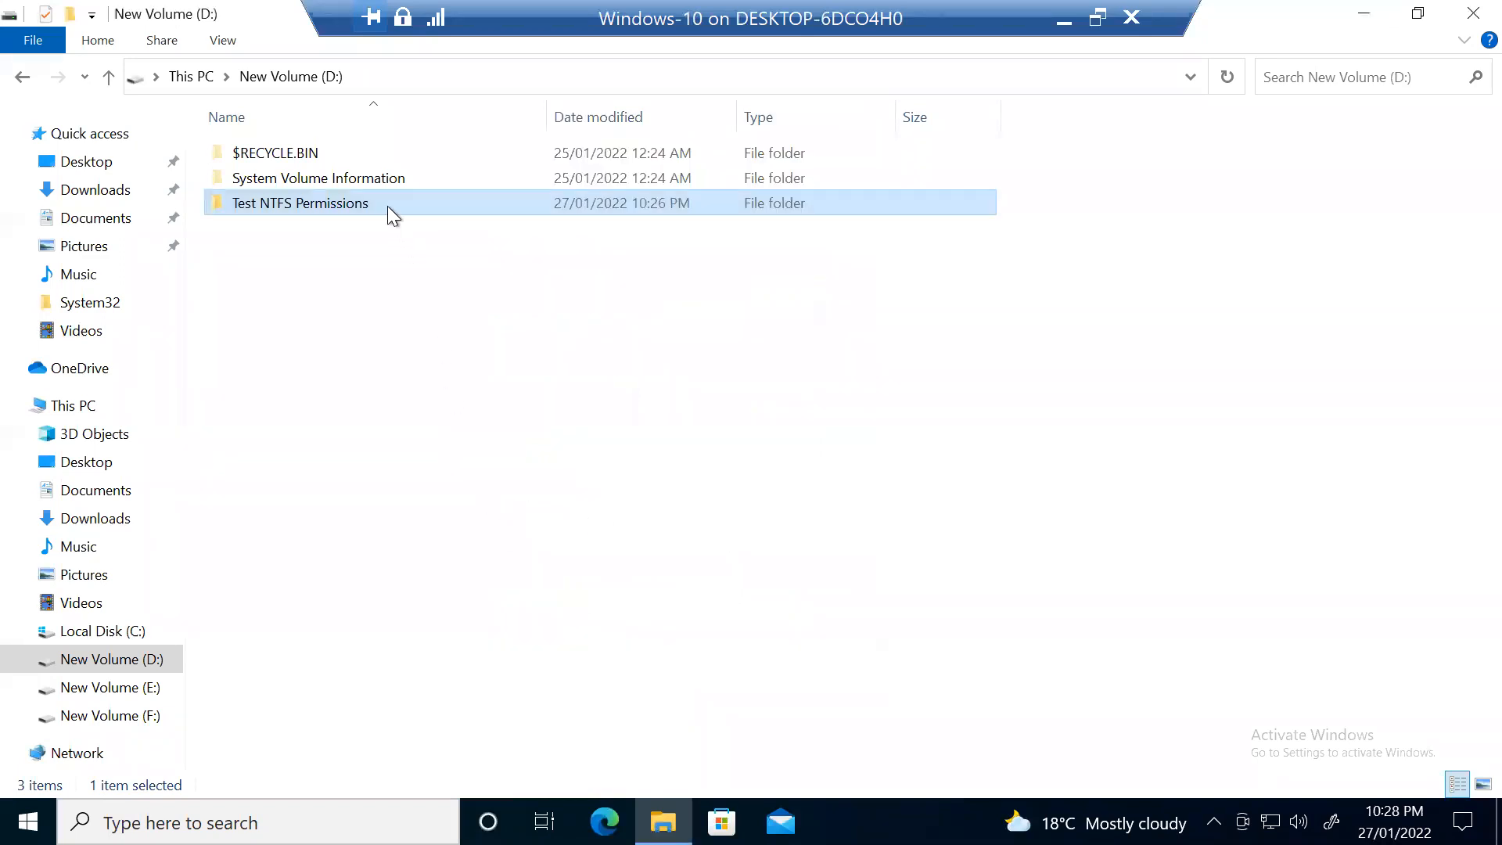
Step: Reopen the folder's Security tab to verify the user's permissions, then close it
{"action": "right_click", "coordinate": [387, 205]}
{"action": "left_click", "coordinate": [334, 625]}
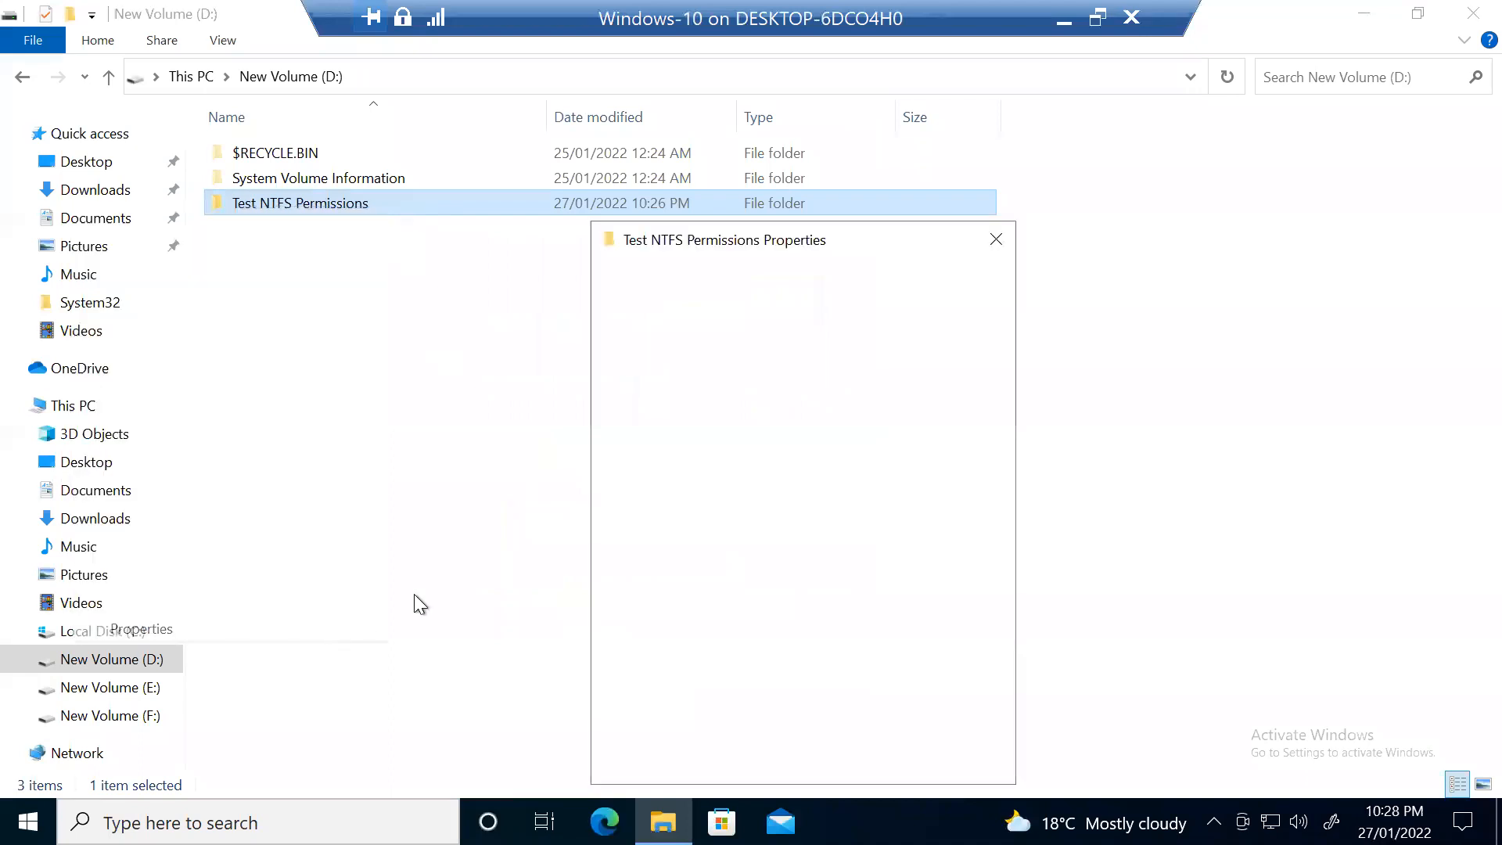
{"action": "left_click", "coordinate": [743, 284]}
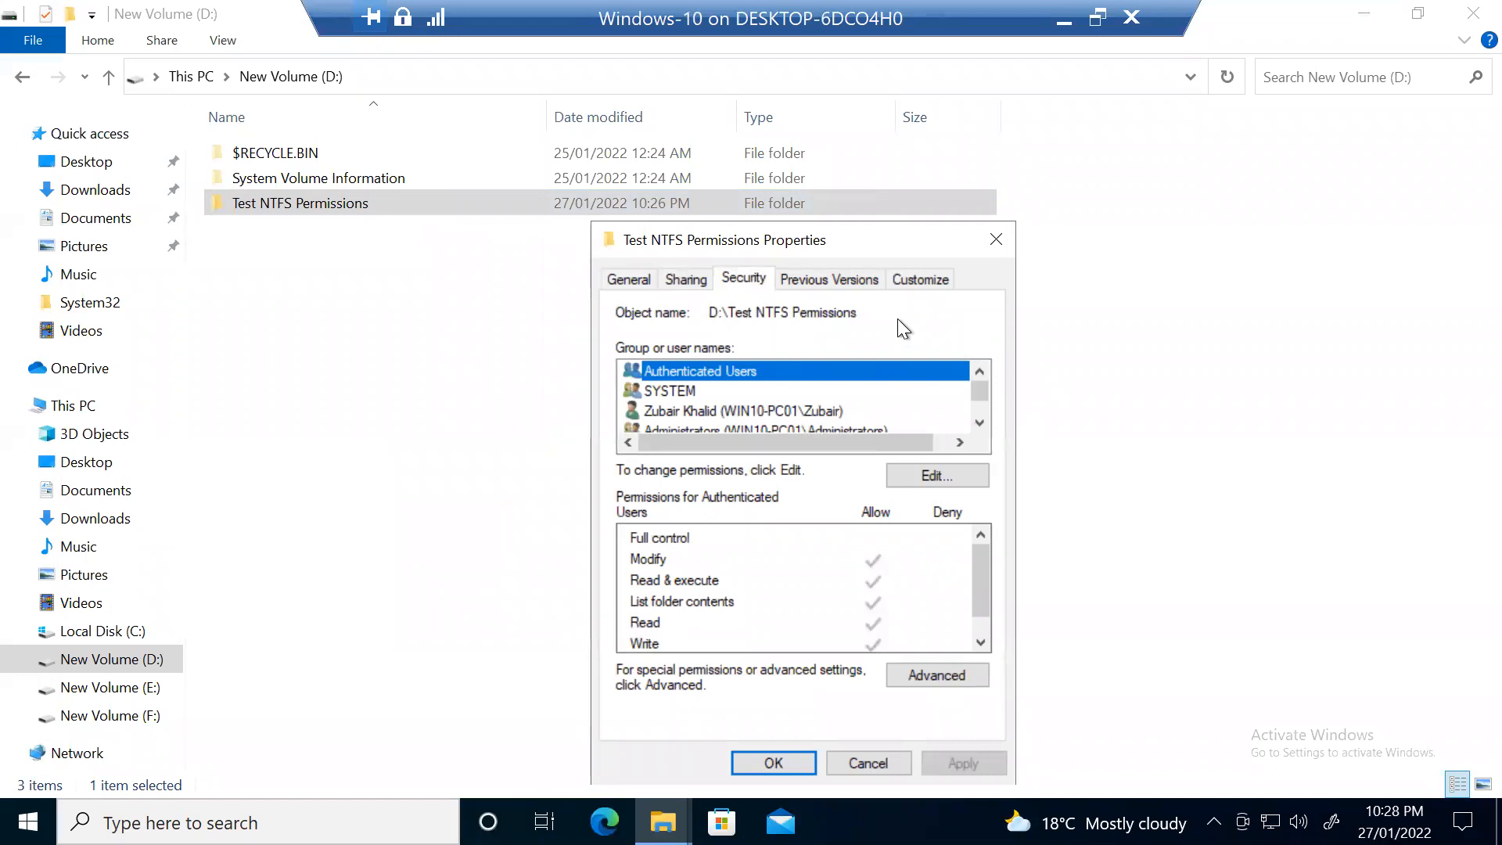
{"action": "left_click_drag", "start_coordinate": [772, 242], "coordinate": [732, 204]}
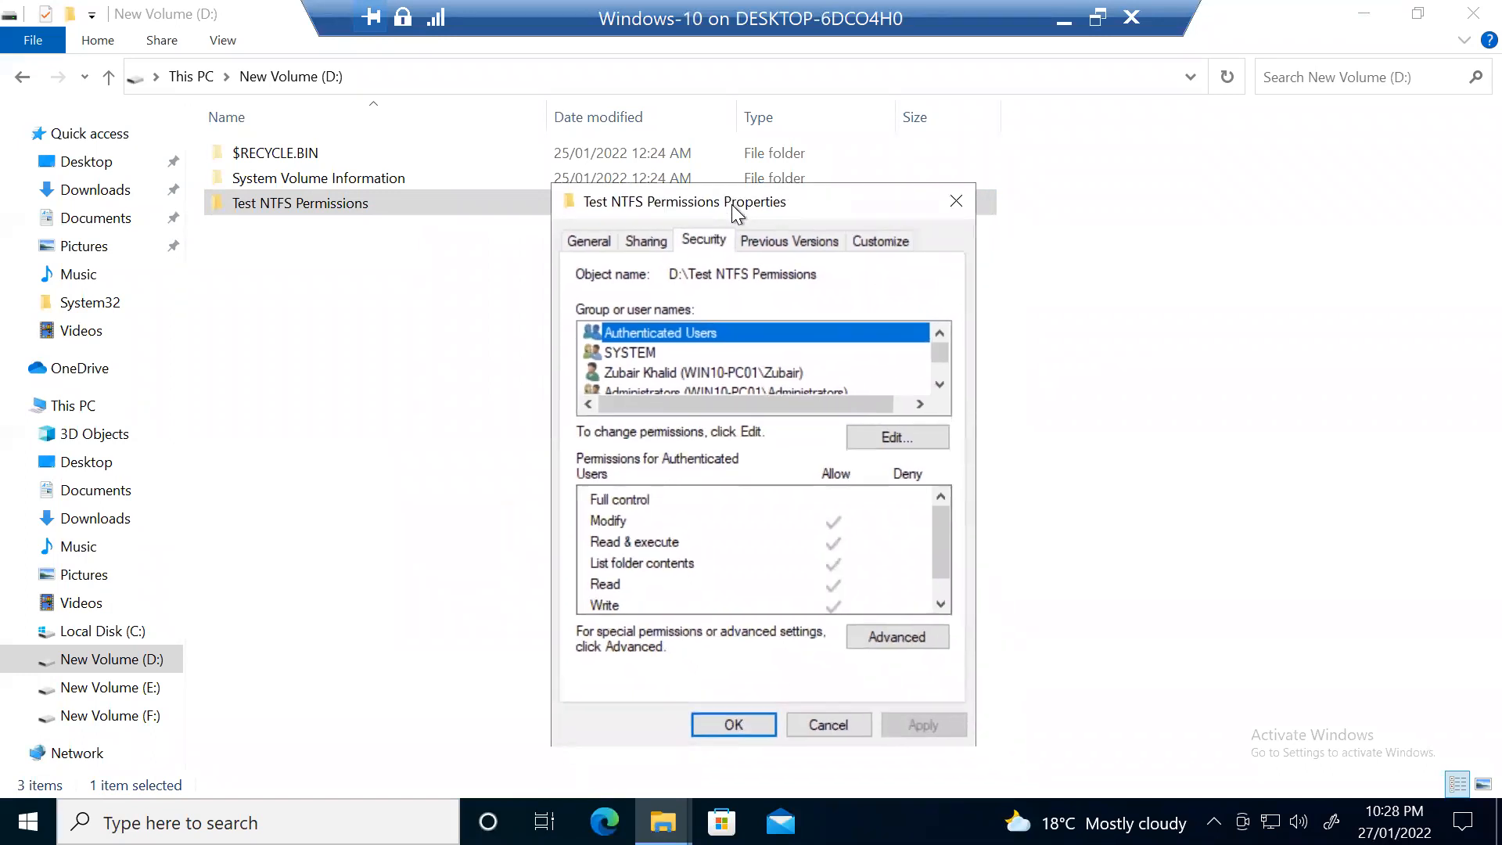
{"action": "left_click", "coordinate": [954, 200]}
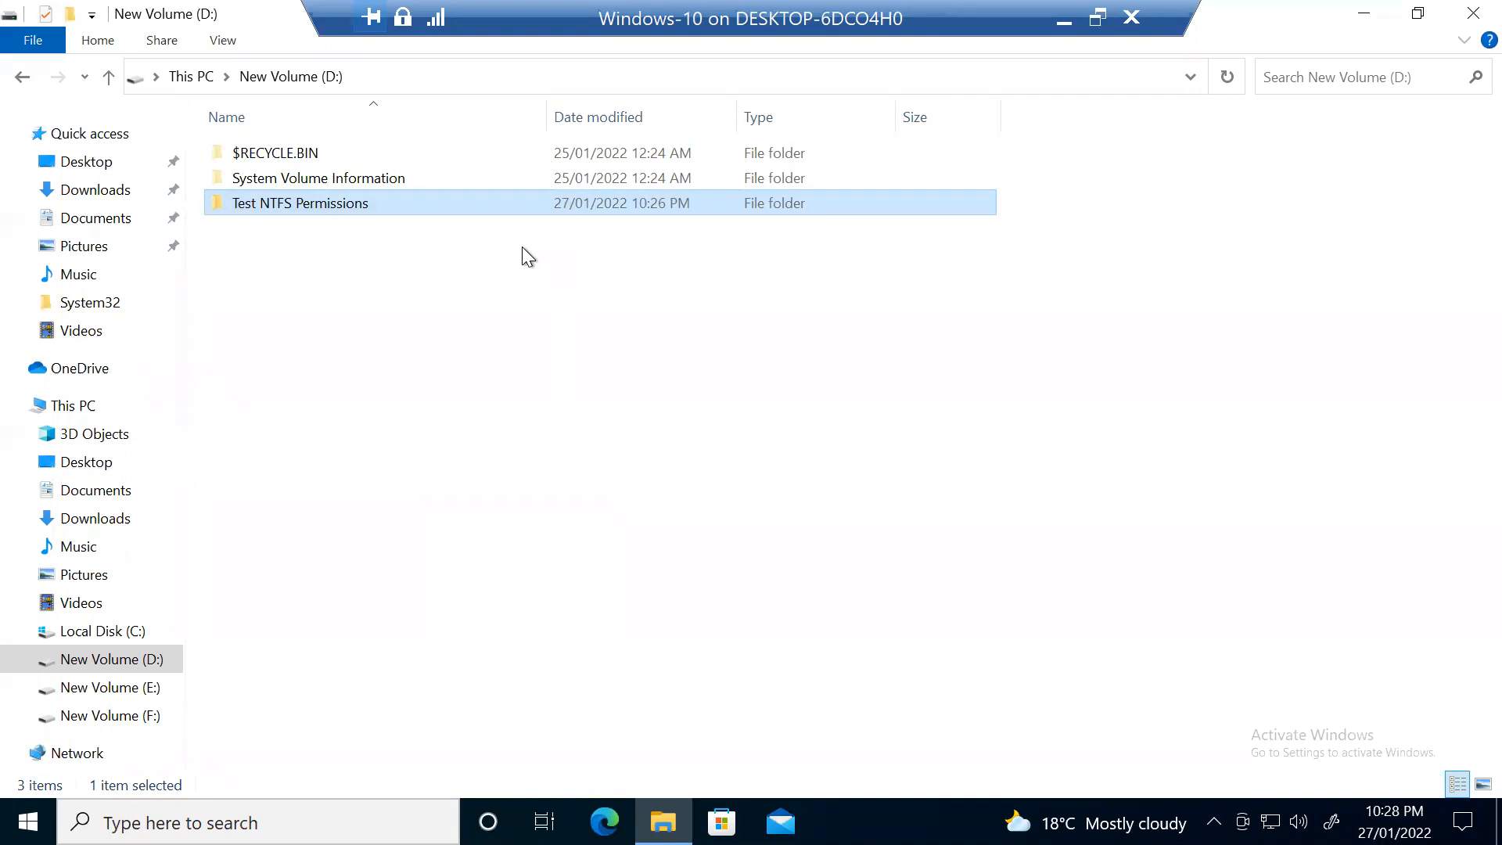
Step: Inside Test NTFS Permissions, create a new text document named Test
{"action": "double_click", "coordinate": [396, 203]}
{"action": "right_click", "coordinate": [622, 326]}
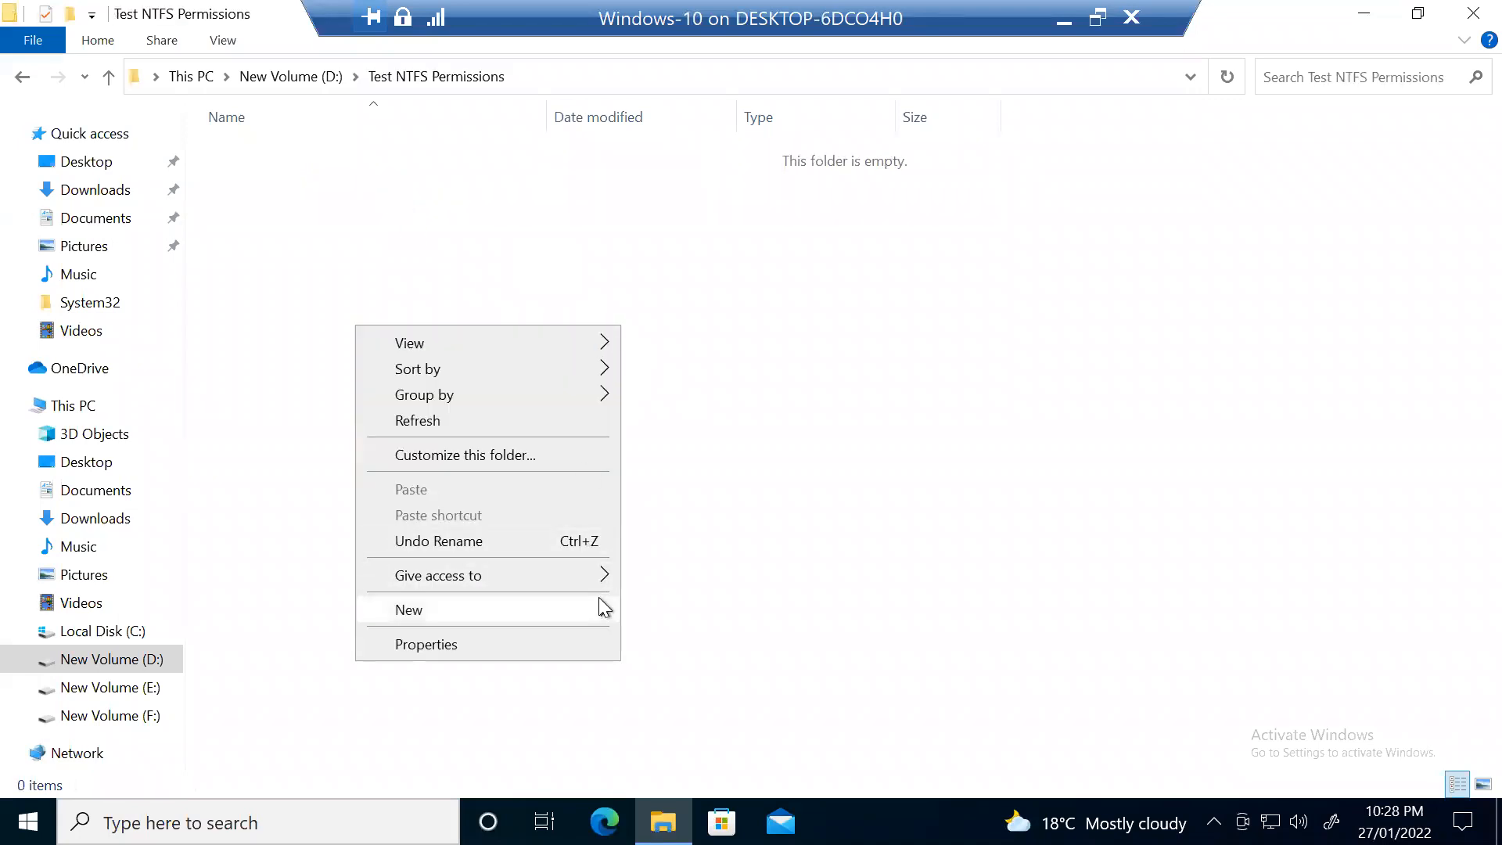
{"action": "mouse_move", "coordinate": [599, 598]}
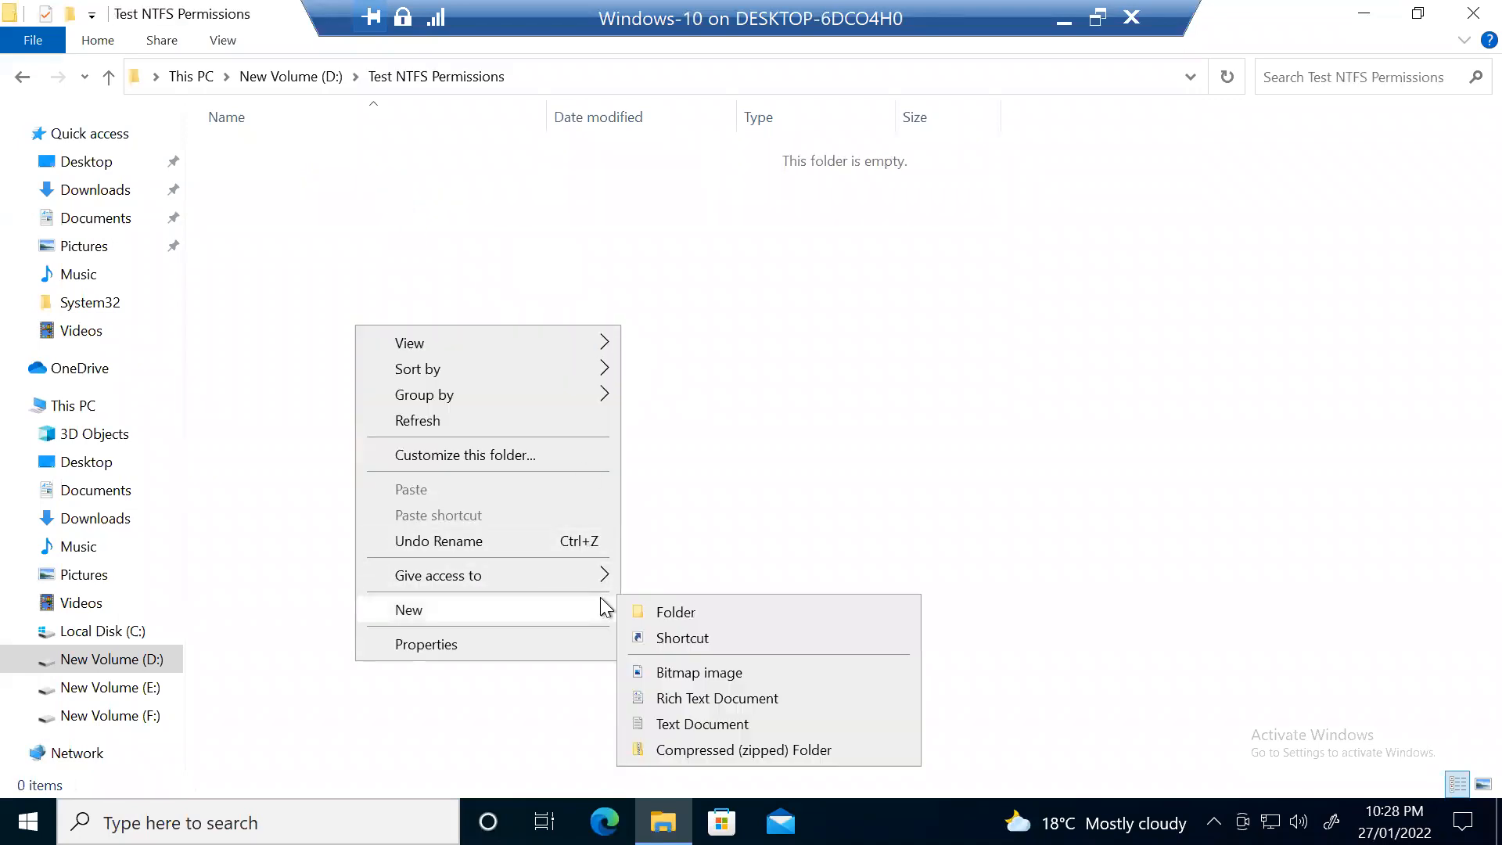
{"action": "left_click", "coordinate": [715, 716]}
{"action": "type", "text": "Tst"}
{"action": "key", "text": "BackSpace"}
{"action": "key", "text": "BackSpace"}
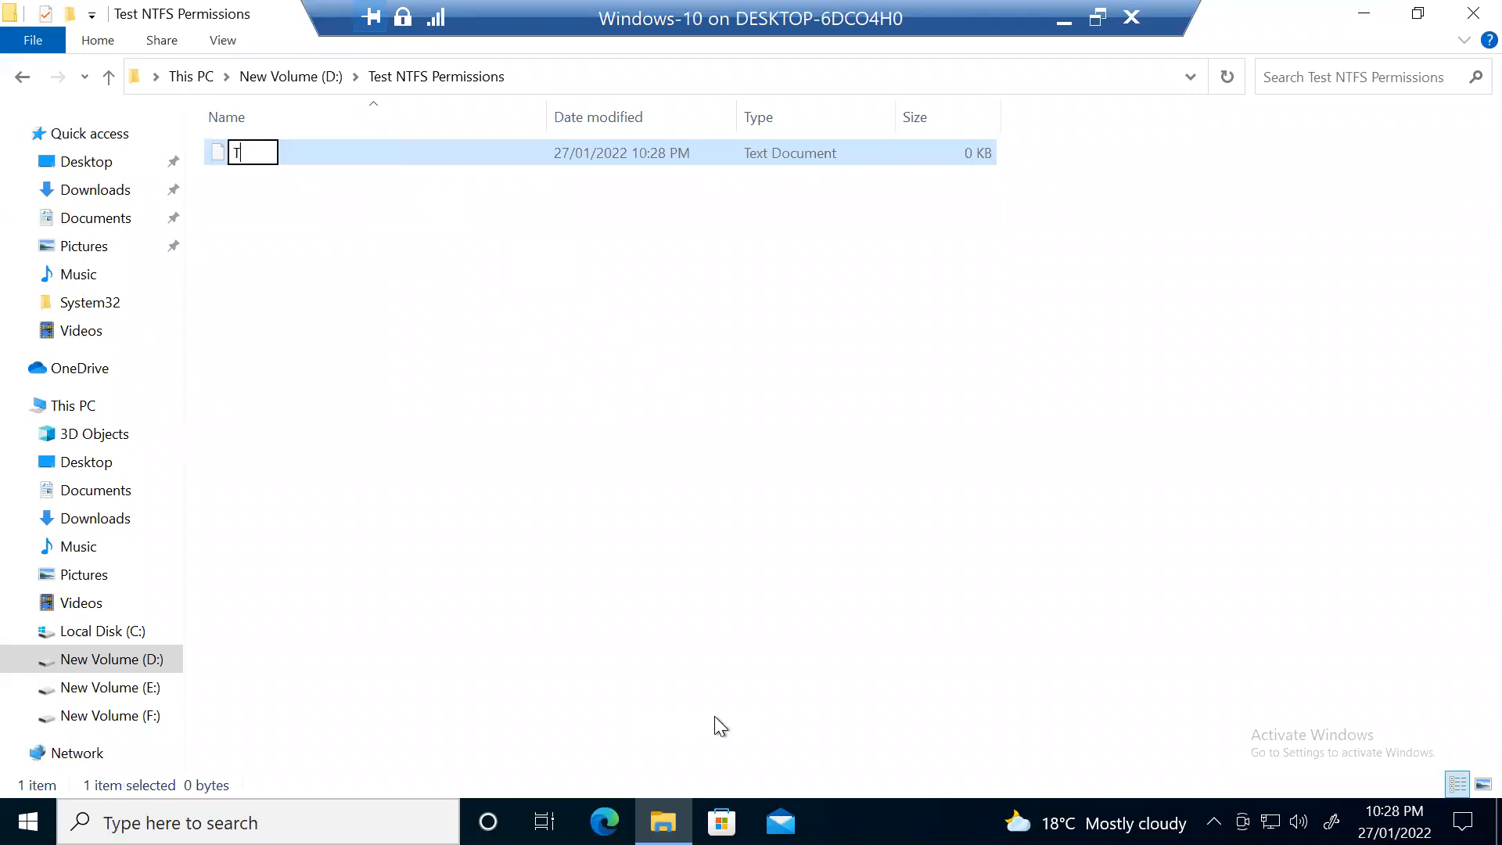
{"action": "type", "text": "est"}
{"action": "left_click", "coordinate": [386, 231]}
Step: Write ABCDEF into Test.txt in Notepad and save it when closing
{"action": "left_click", "coordinate": [270, 152]}
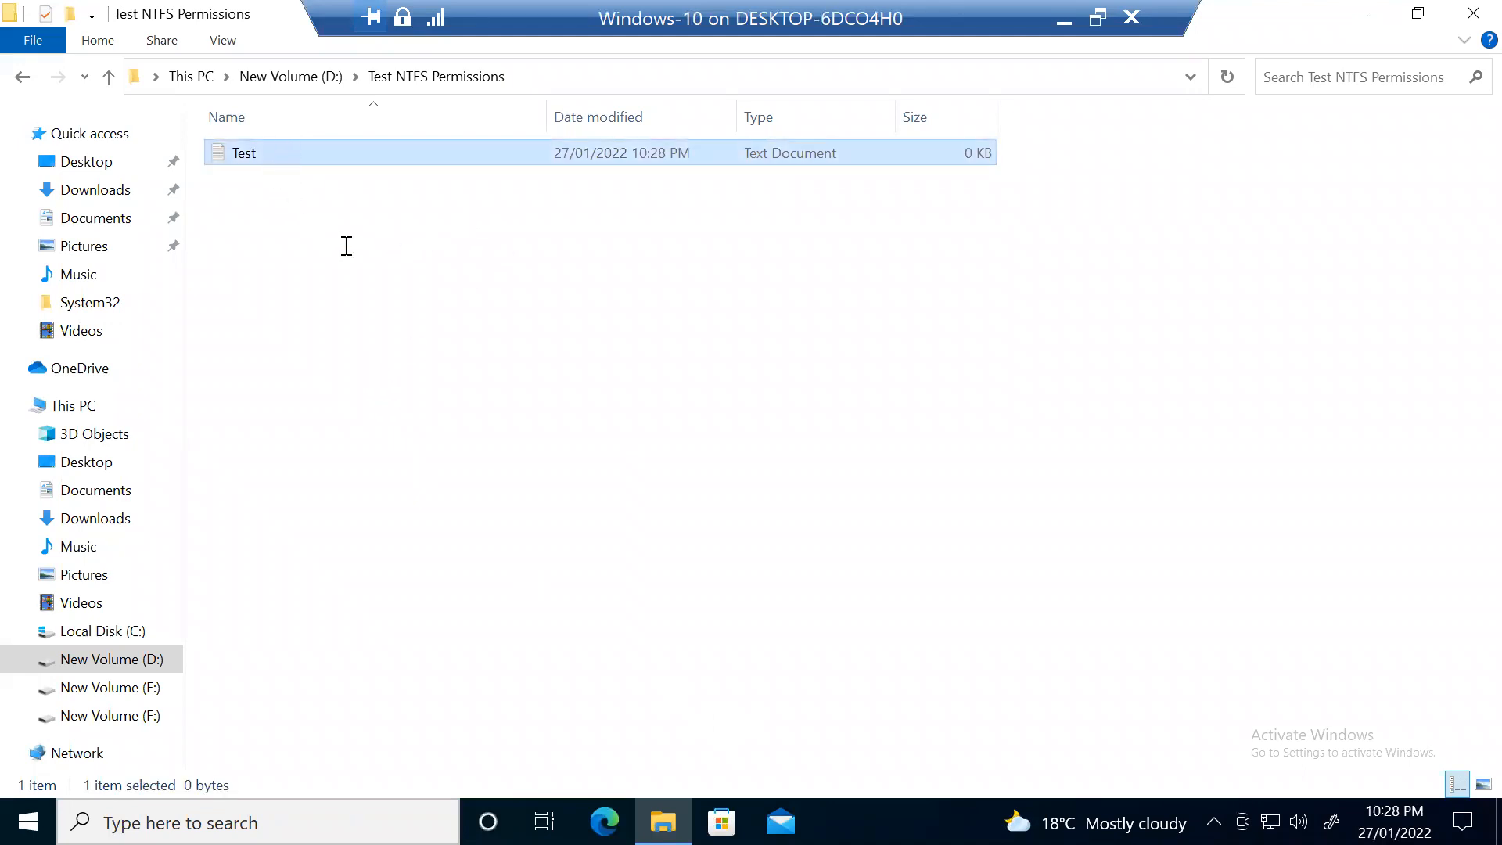
{"action": "type", "text": "AB"}
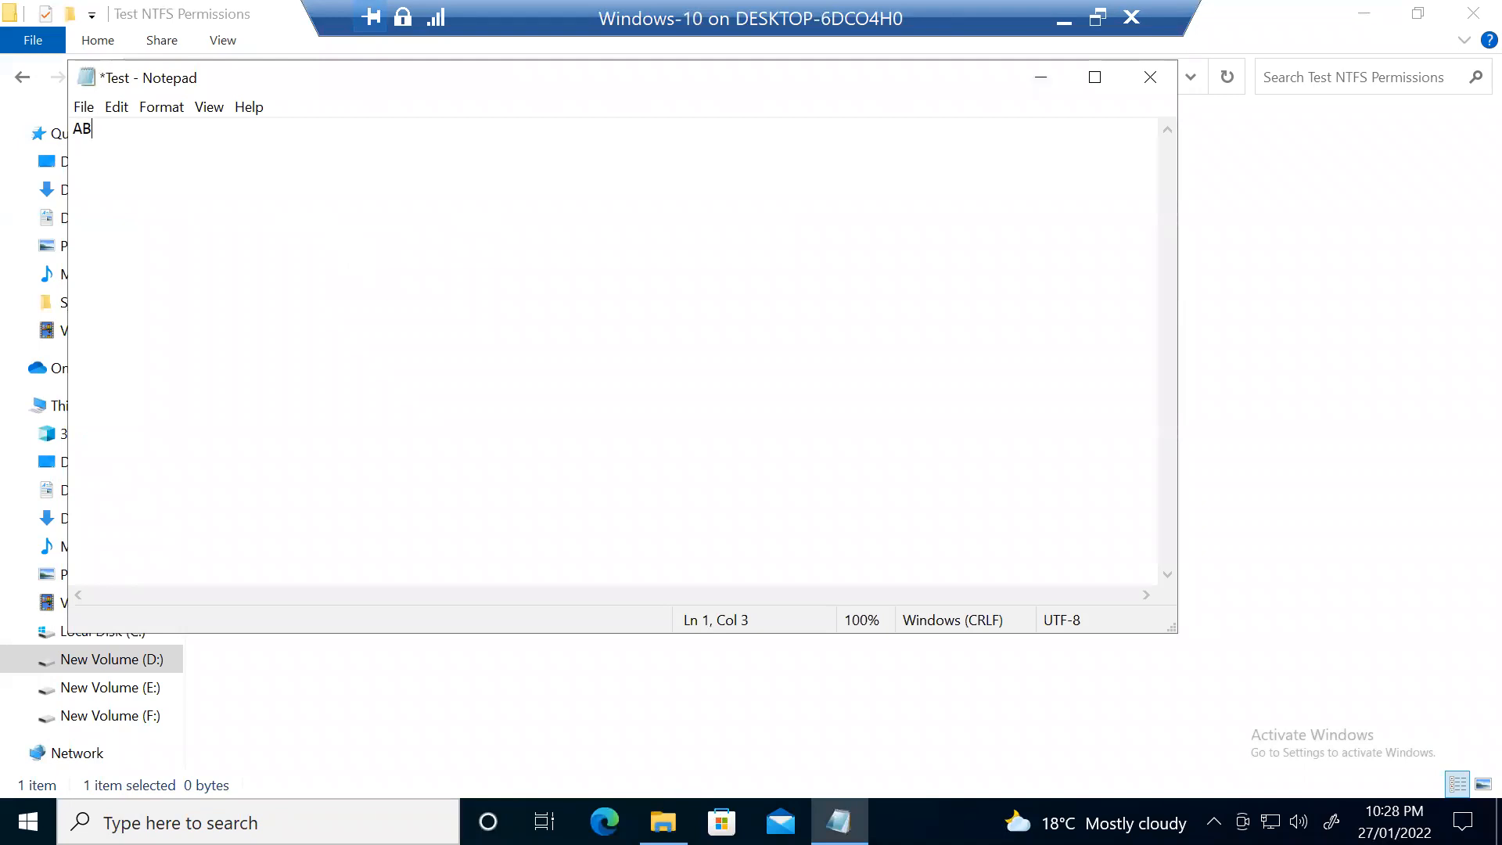
{"action": "type", "text": "CDEF"}
{"action": "left_click", "coordinate": [1160, 81]}
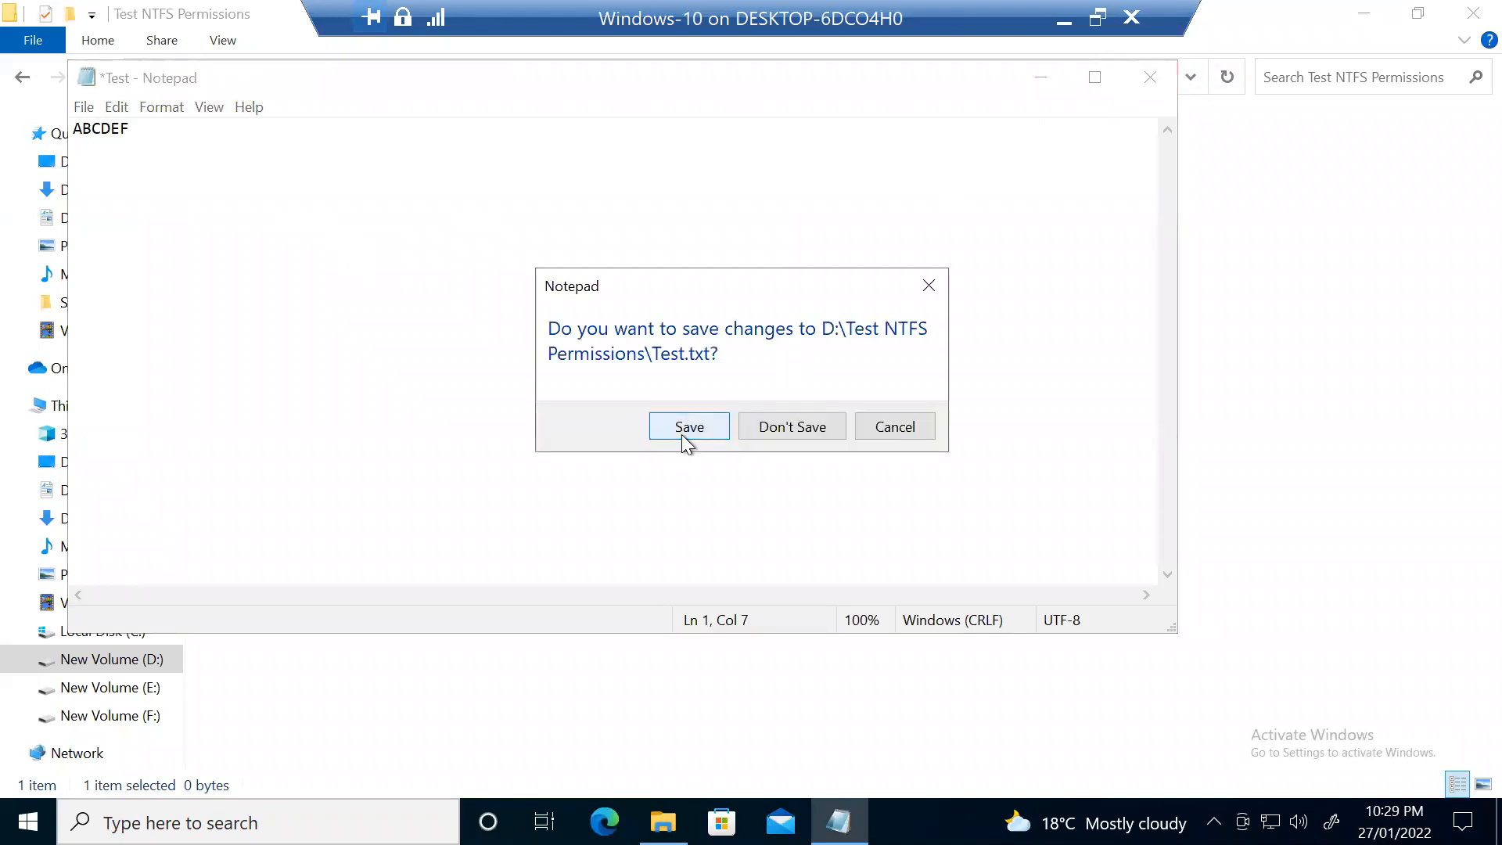
{"action": "left_click", "coordinate": [681, 431]}
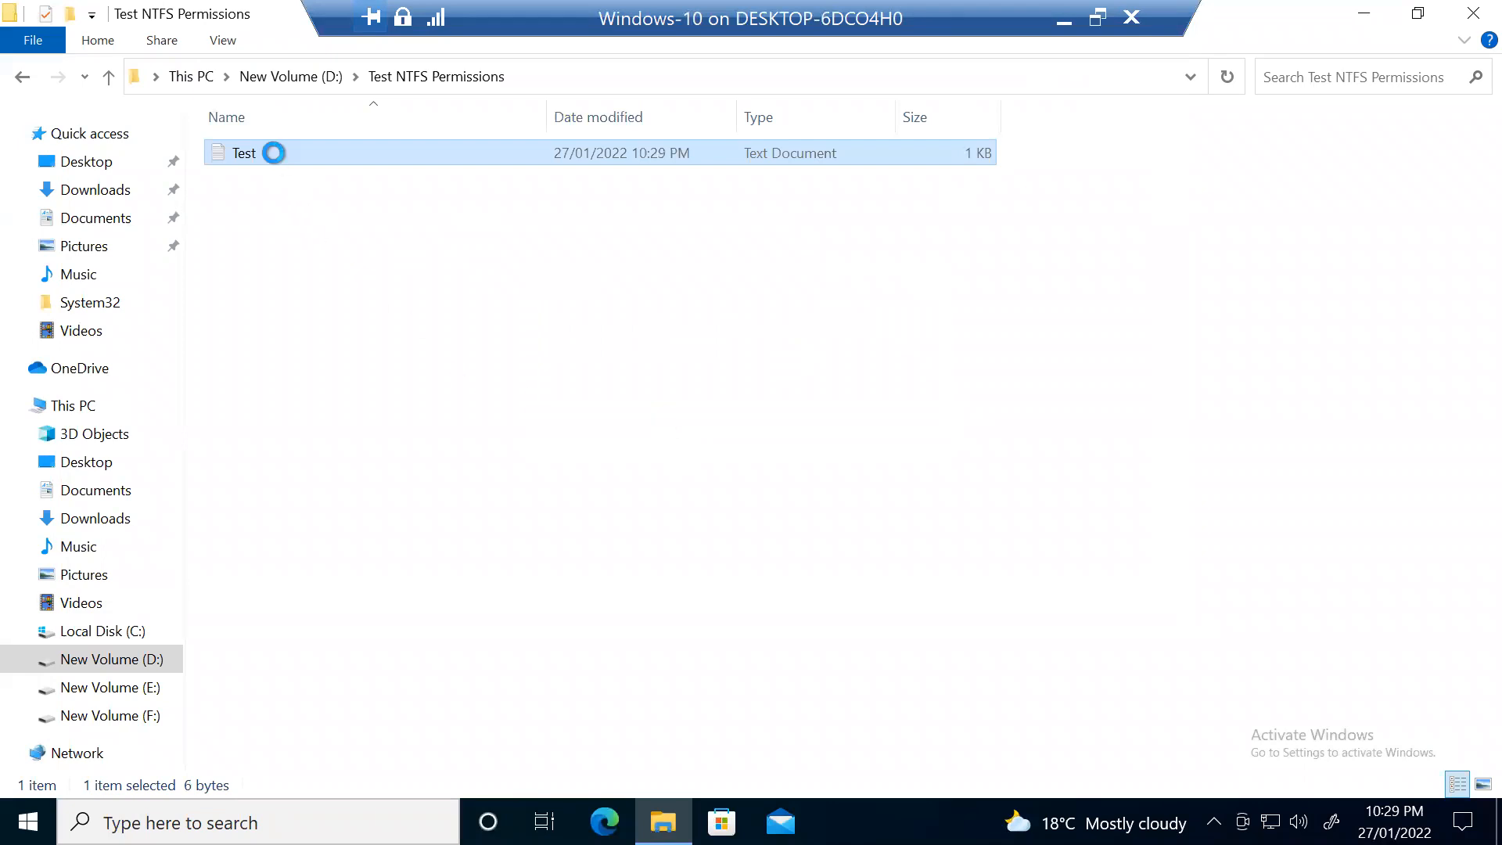
Step: Enable 'Encrypt contents to secure data' on Test.txt, encrypting the file and its parent folder
{"action": "right_click", "coordinate": [274, 152]}
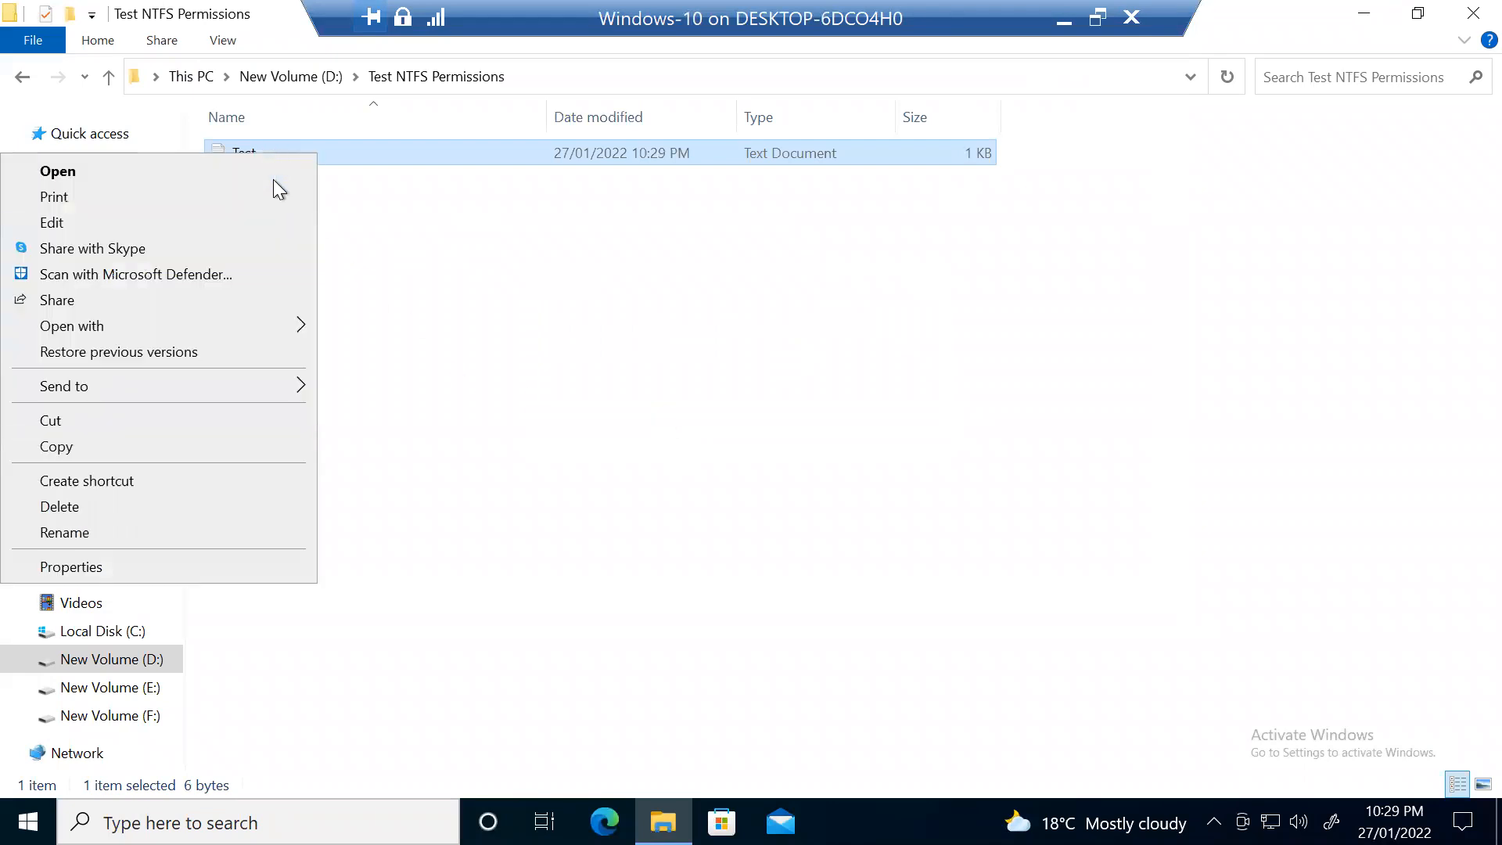
{"action": "left_click", "coordinate": [241, 568]}
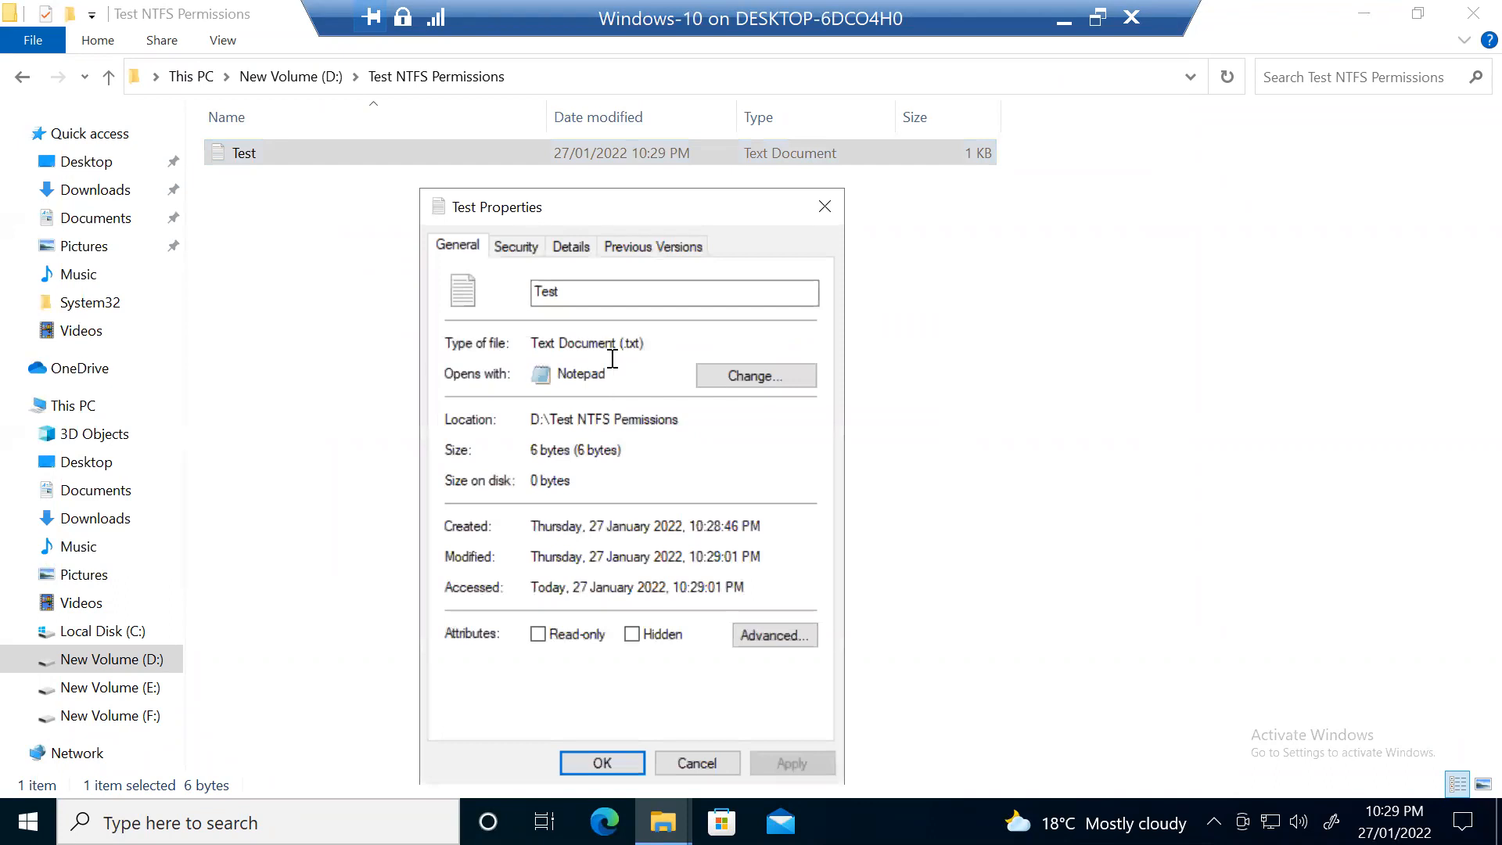
{"action": "left_click", "coordinate": [775, 638]}
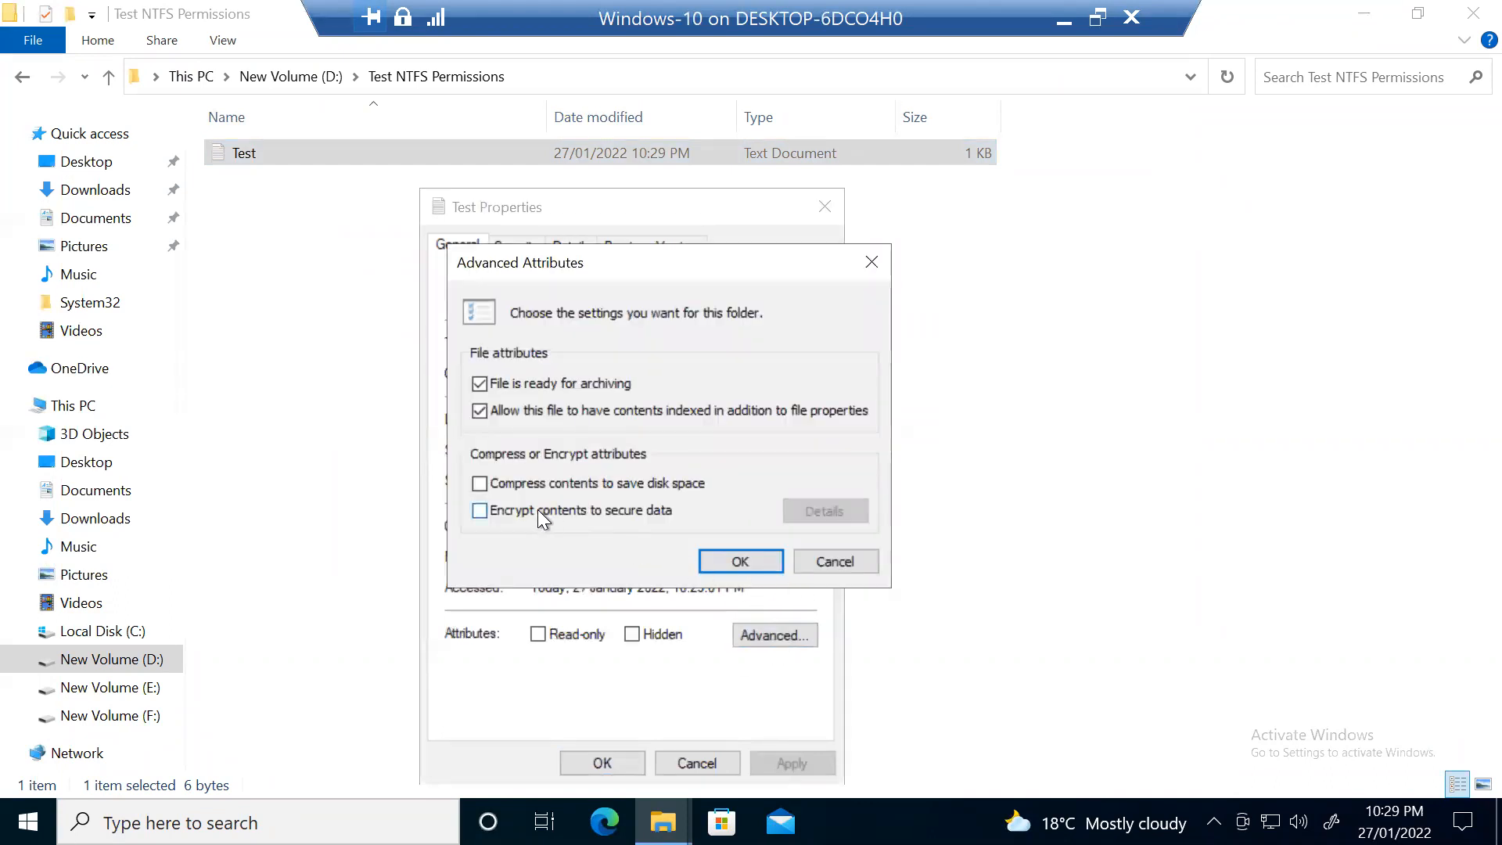
{"action": "left_click", "coordinate": [567, 513]}
{"action": "left_click", "coordinate": [750, 565]}
{"action": "left_click", "coordinate": [788, 761]}
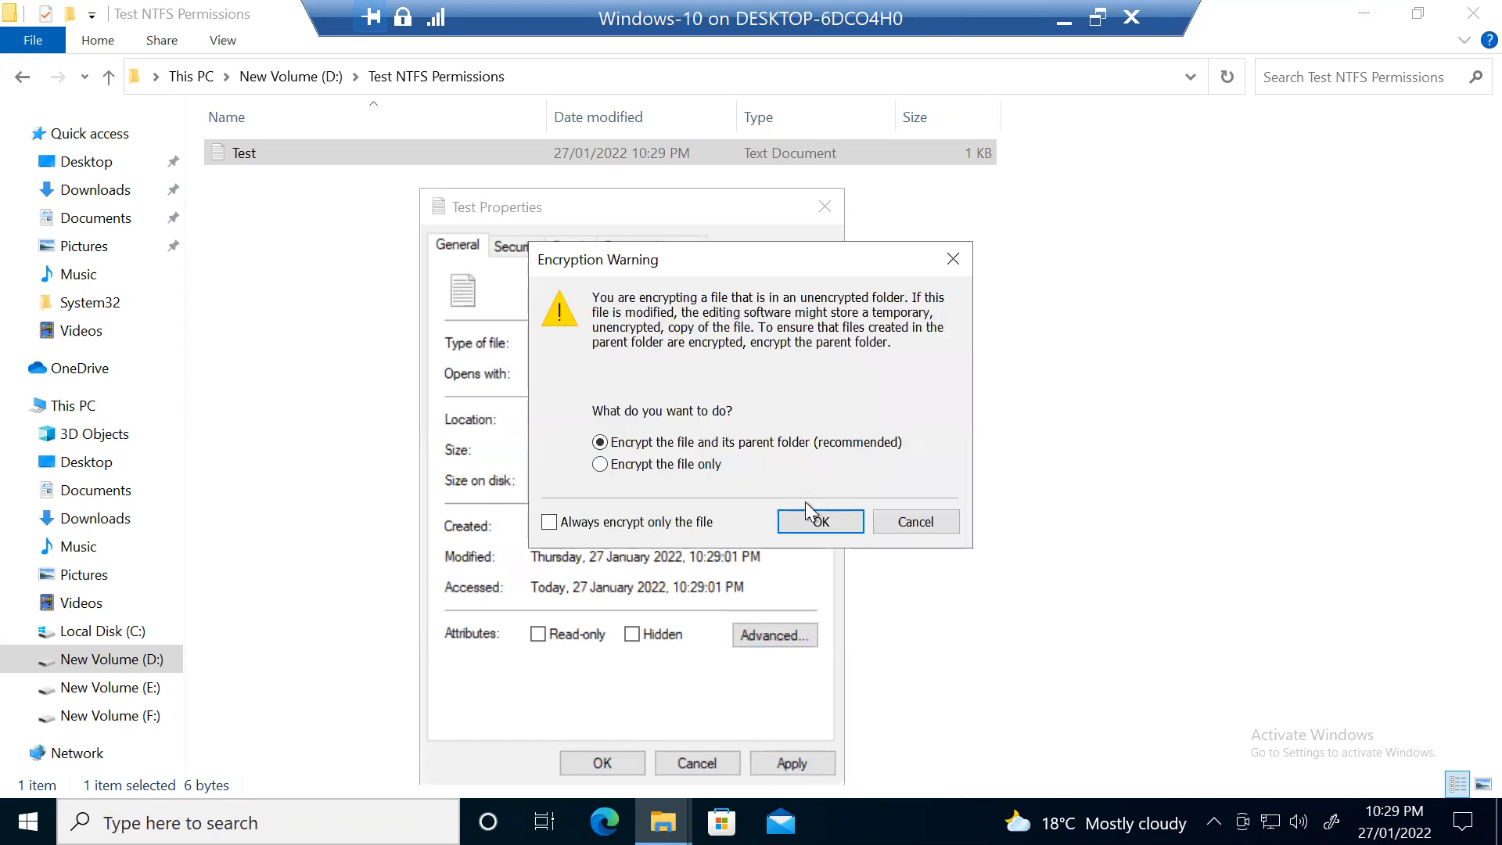
{"action": "left_click", "coordinate": [818, 519]}
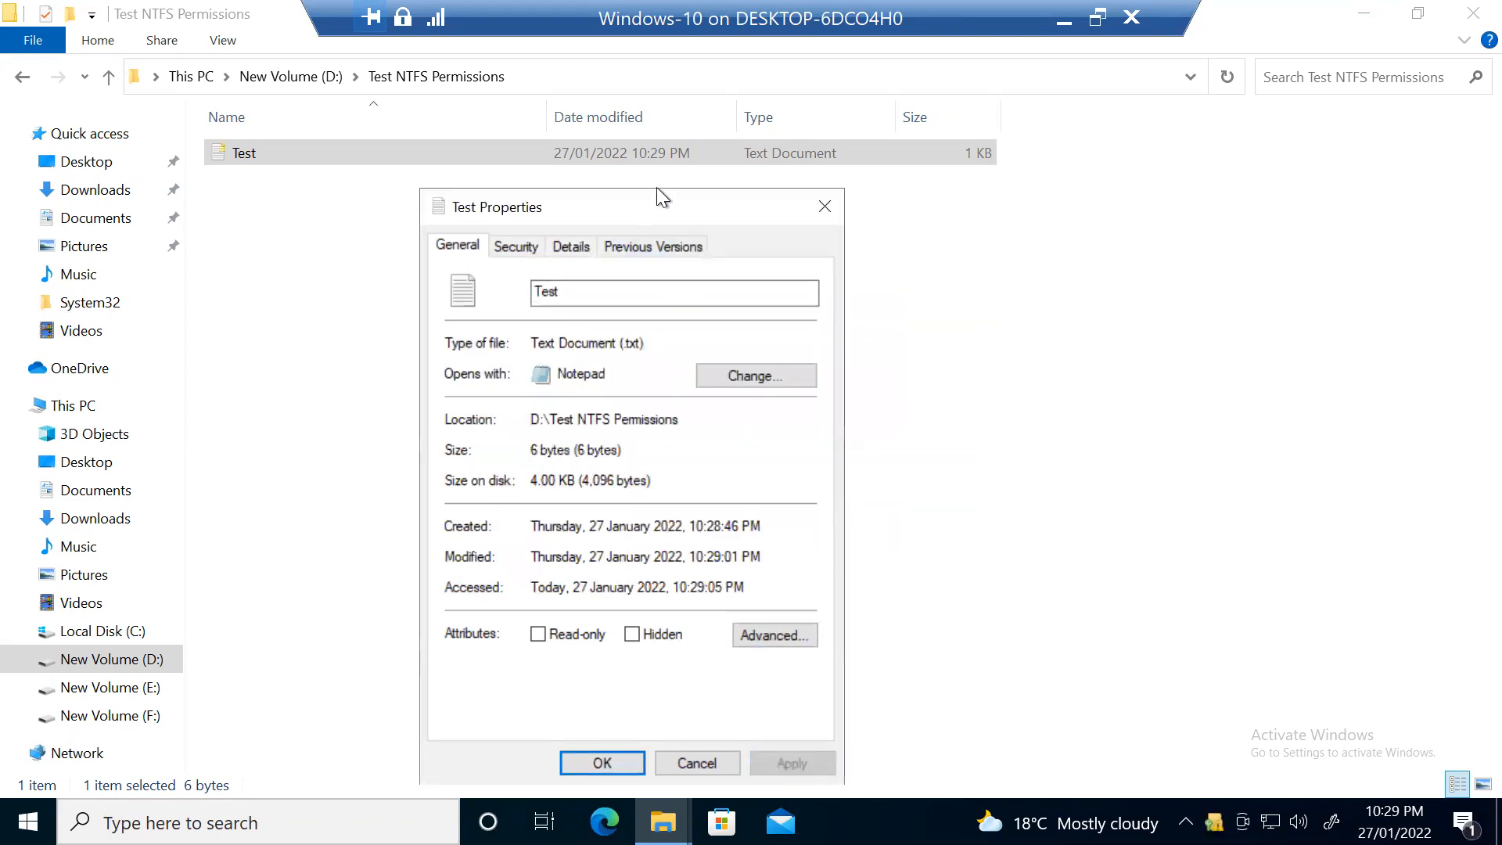
{"action": "left_click_drag", "start_coordinate": [656, 192], "coordinate": [751, 75]}
{"action": "left_click", "coordinate": [671, 641]}
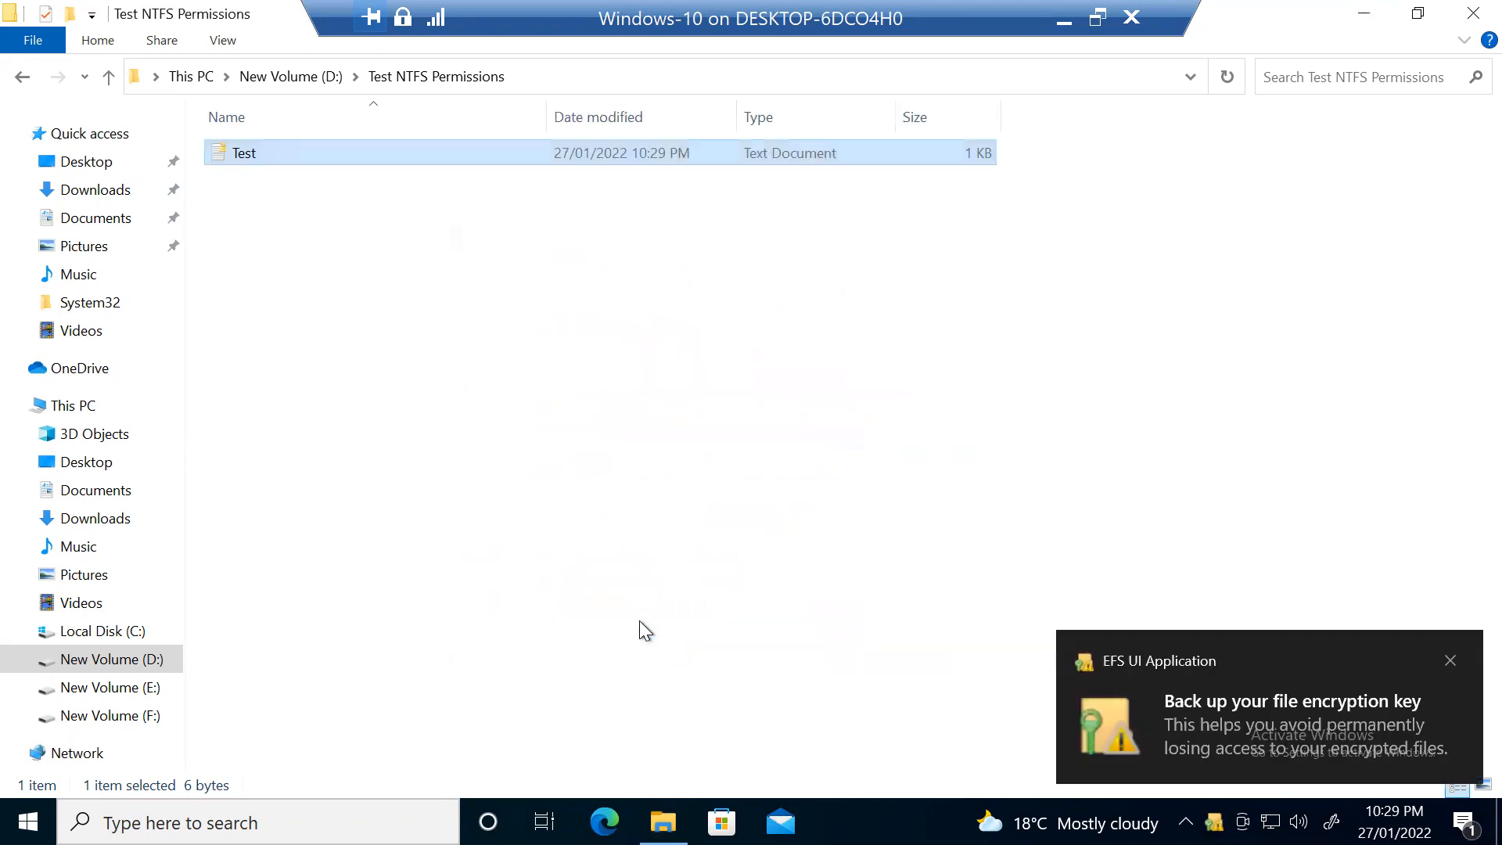
Step: Open the Test file in Notepad to confirm it reads ABCDEF, then close it
{"action": "left_click", "coordinate": [493, 336]}
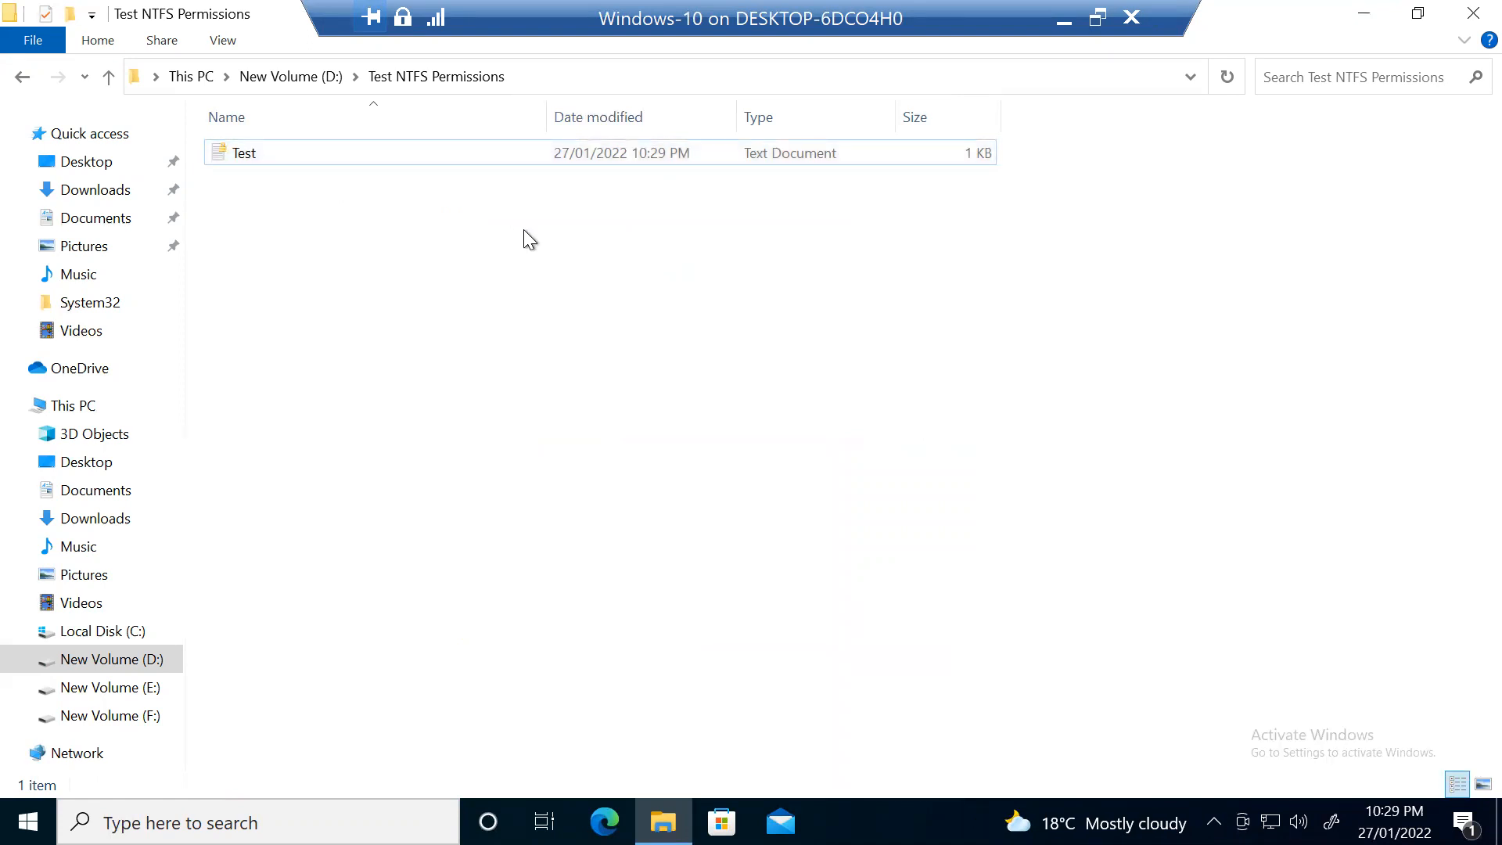
{"action": "double_click", "coordinate": [317, 157]}
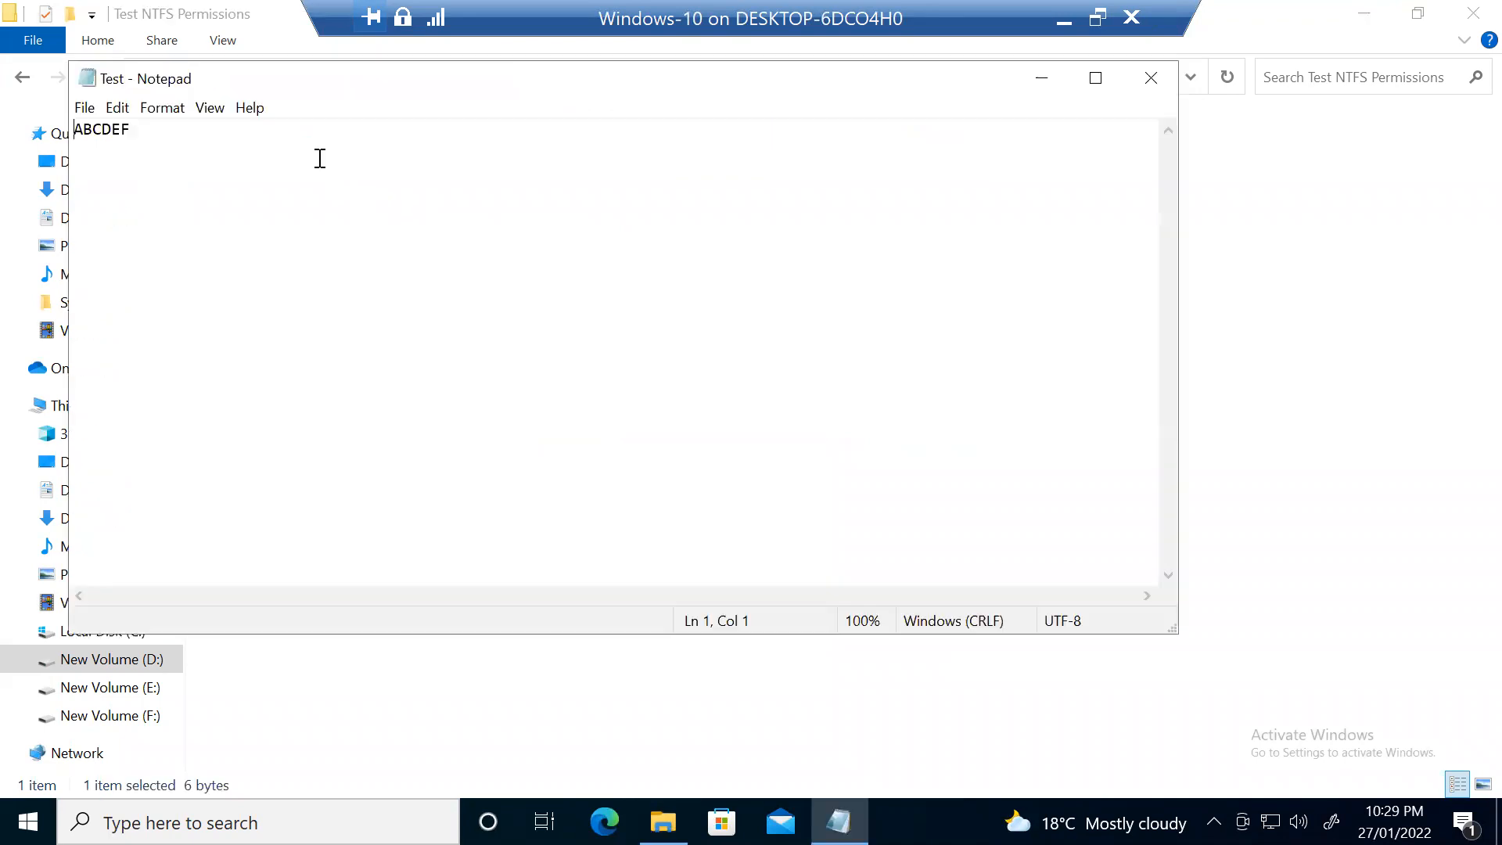
{"action": "left_click", "coordinate": [1146, 78]}
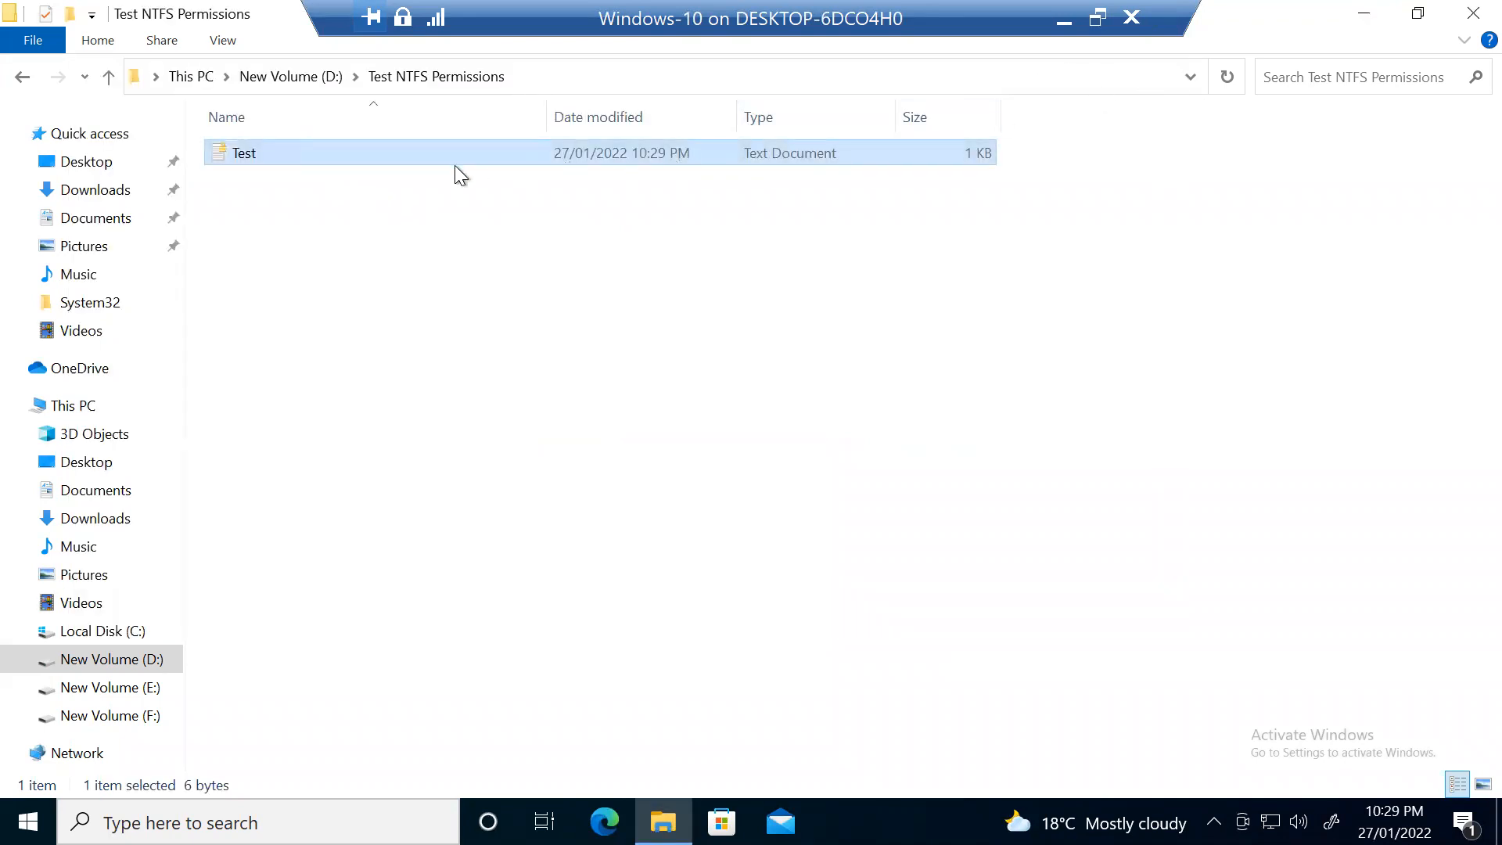
{"action": "right_click", "coordinate": [359, 152]}
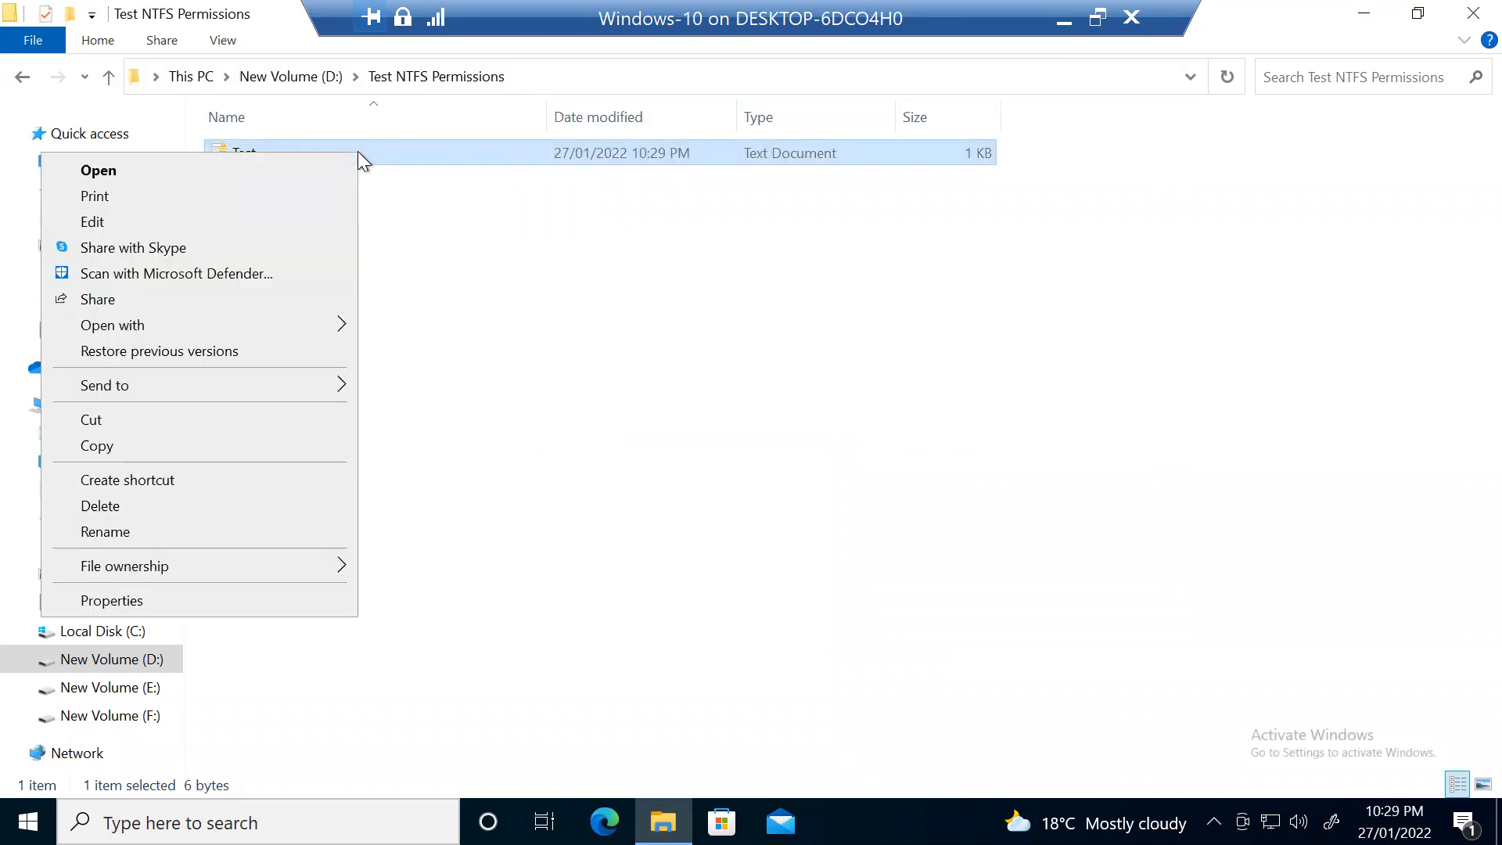
{"action": "left_click", "coordinate": [327, 158]}
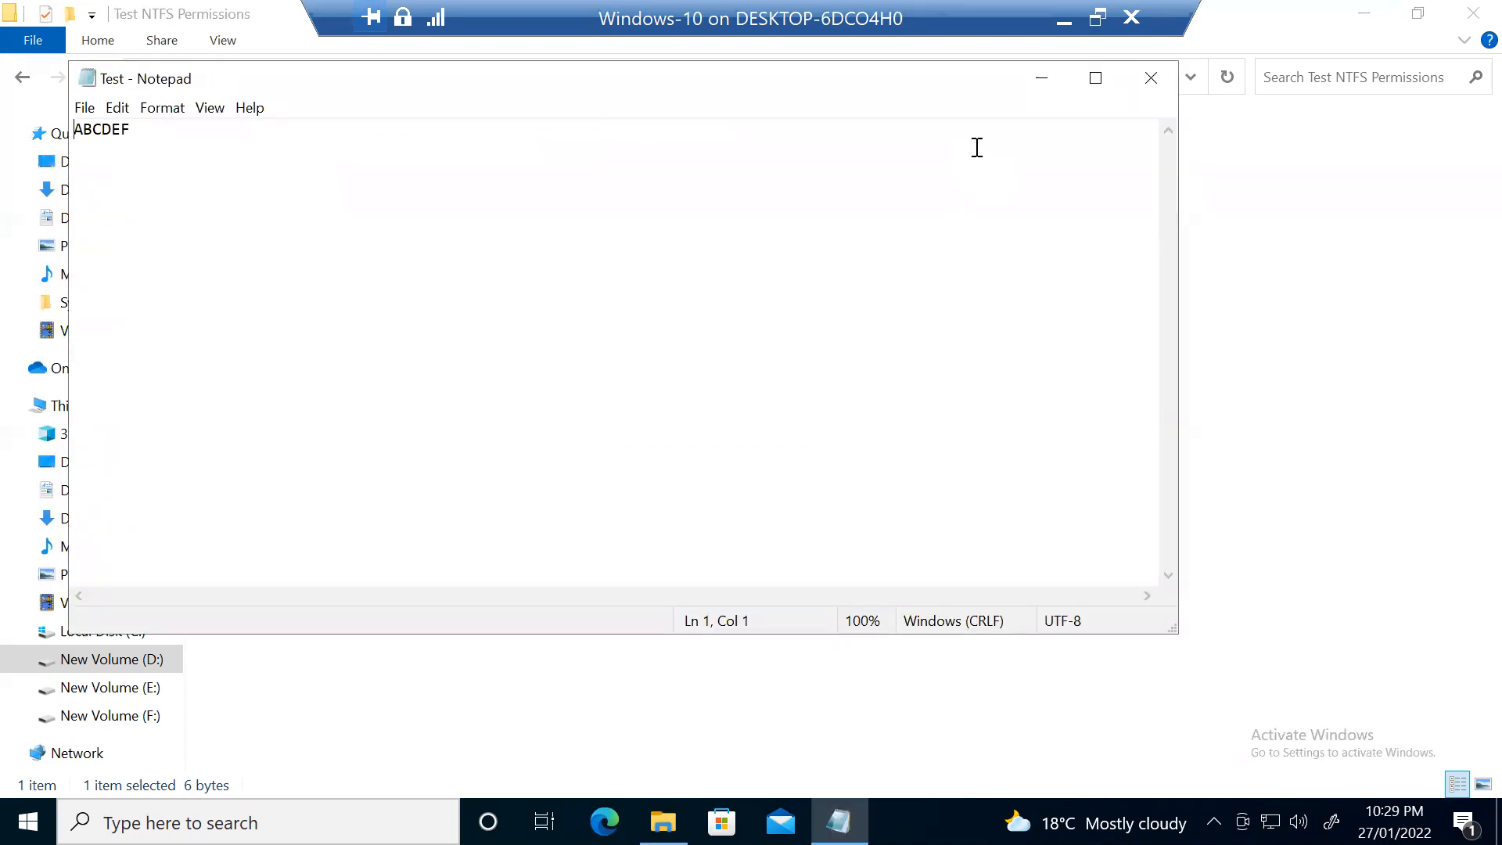
{"action": "left_click", "coordinate": [1161, 78]}
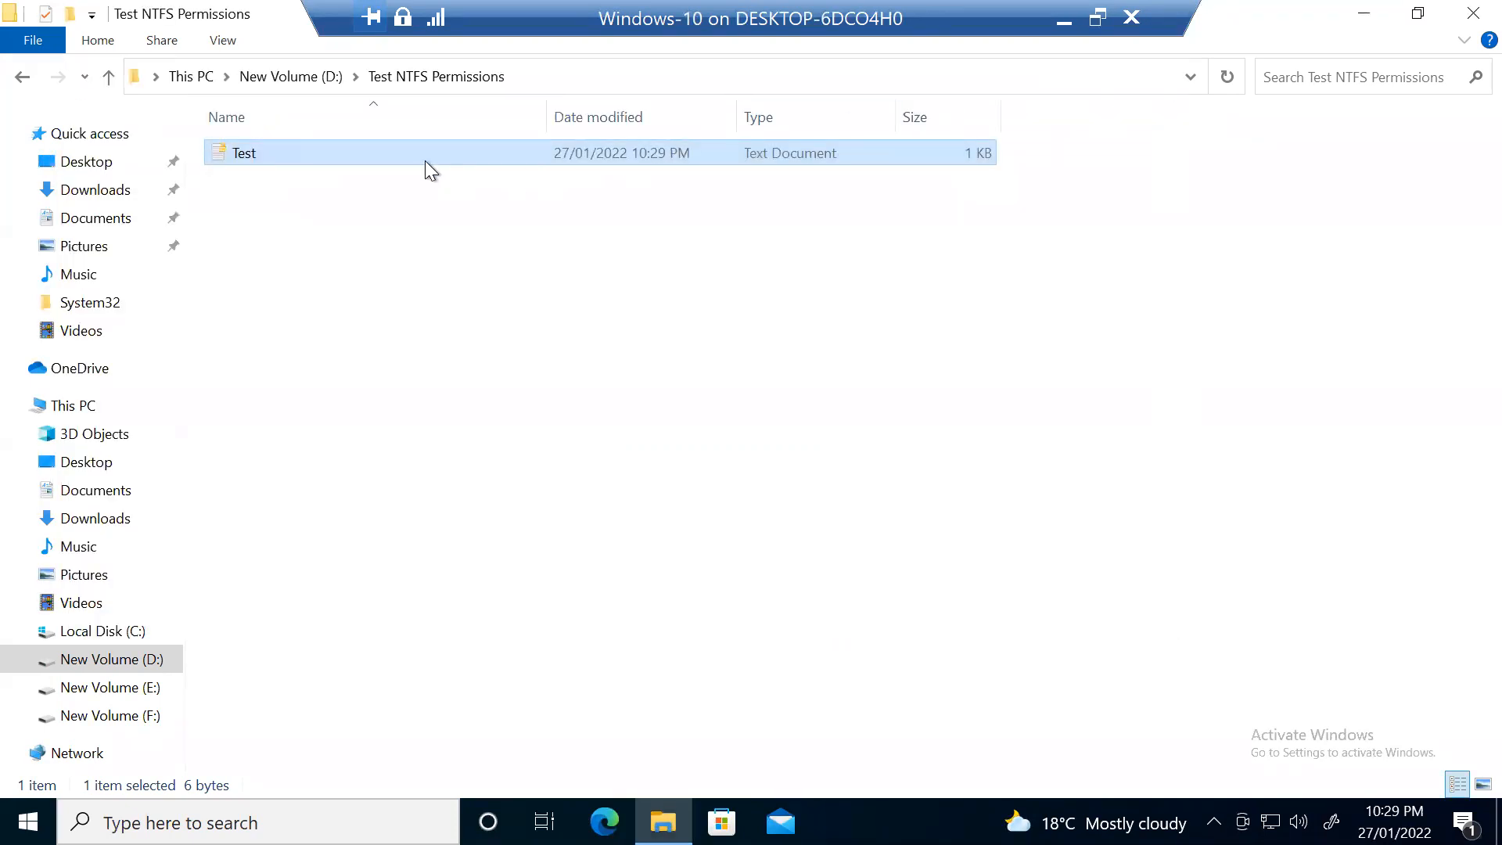
Step: Reselect the Test file in the Test NTFS Permissions folder
{"action": "left_click", "coordinate": [439, 200]}
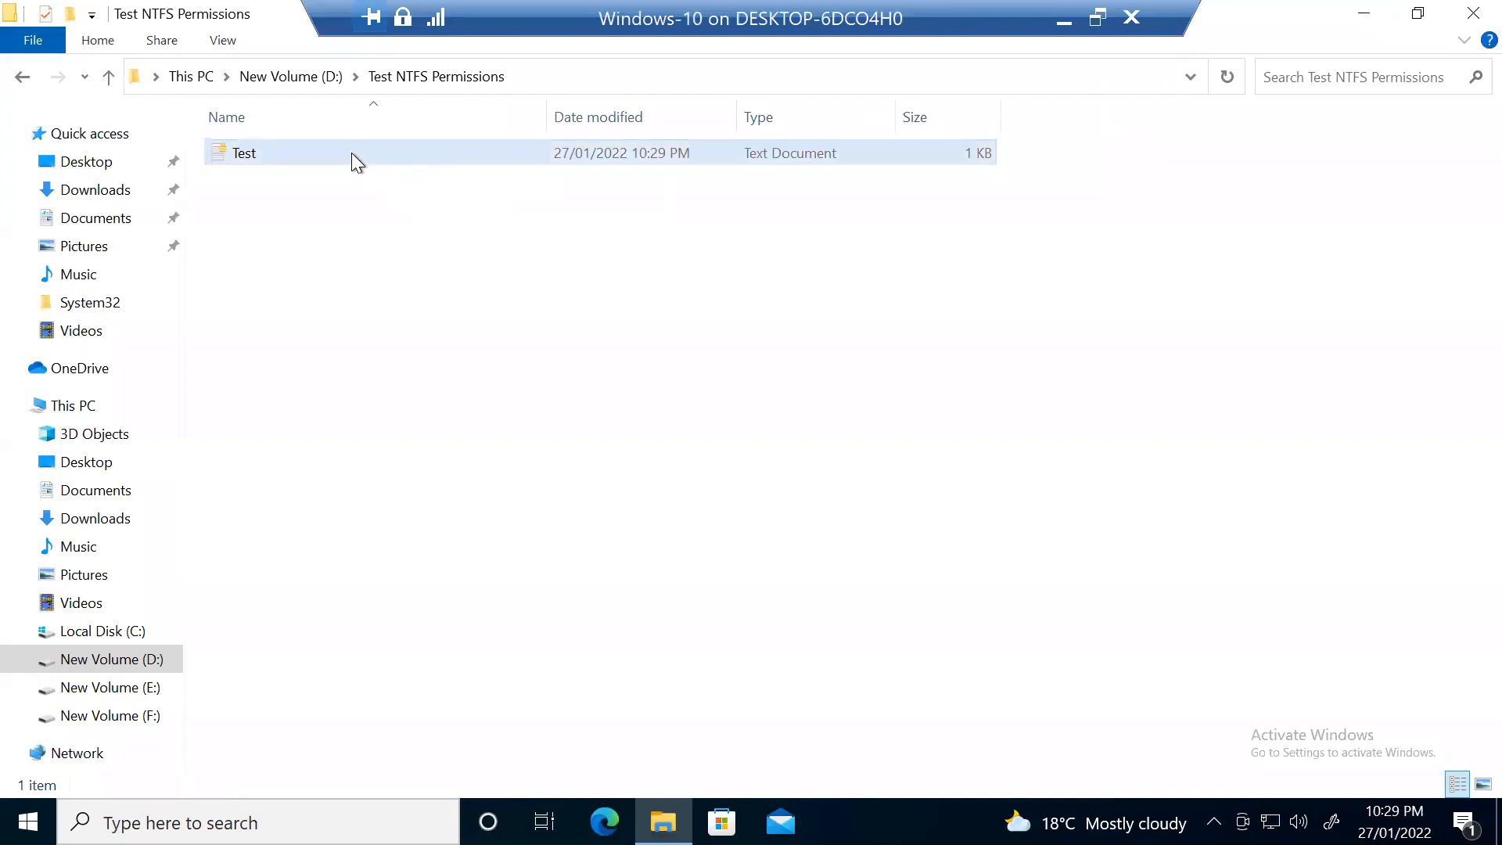
{"action": "left_click", "coordinate": [354, 157]}
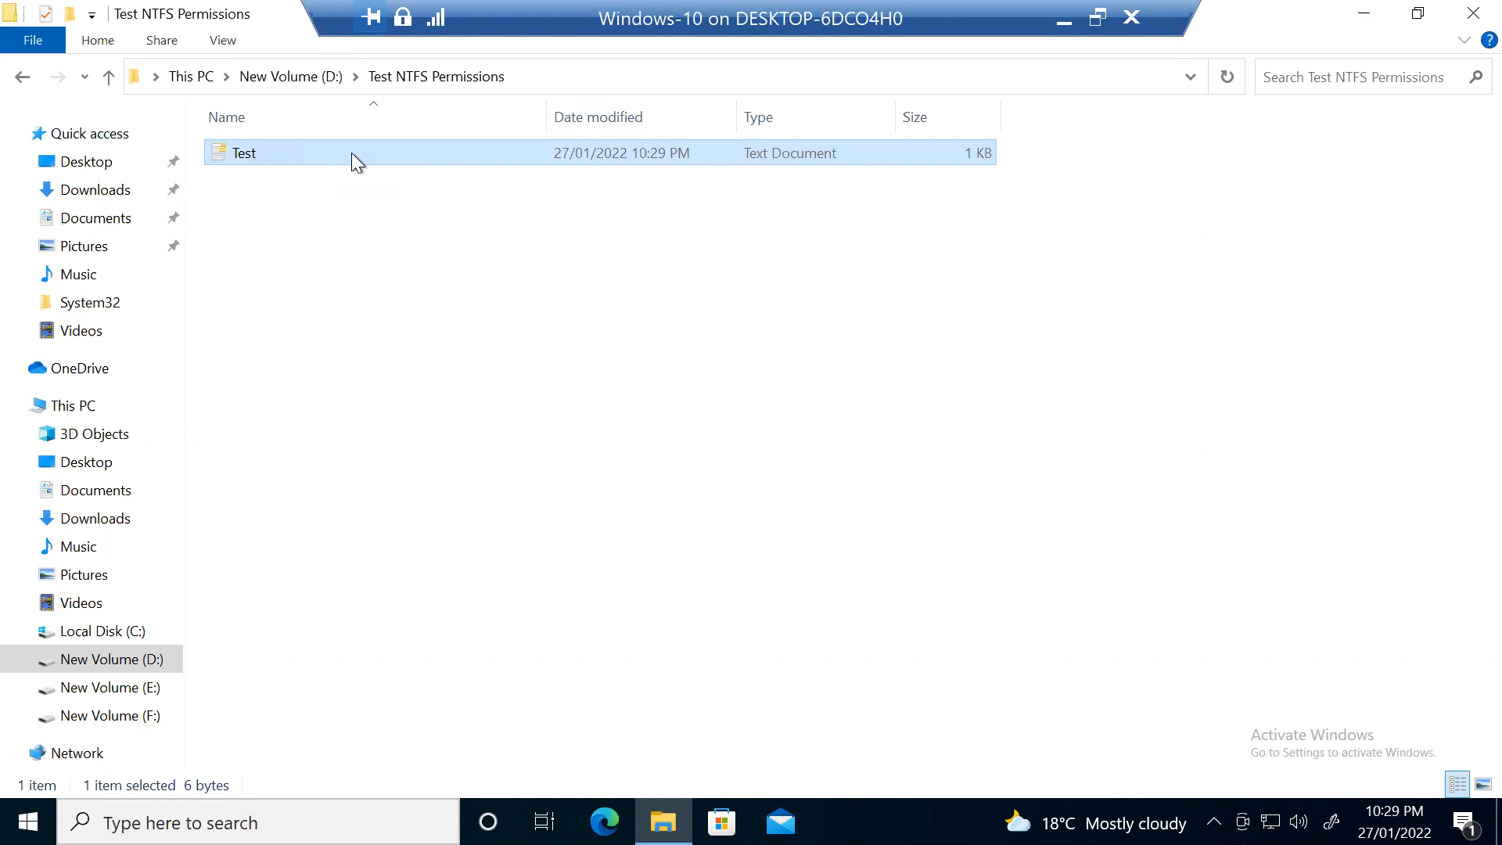
{"action": "left_click", "coordinate": [365, 201]}
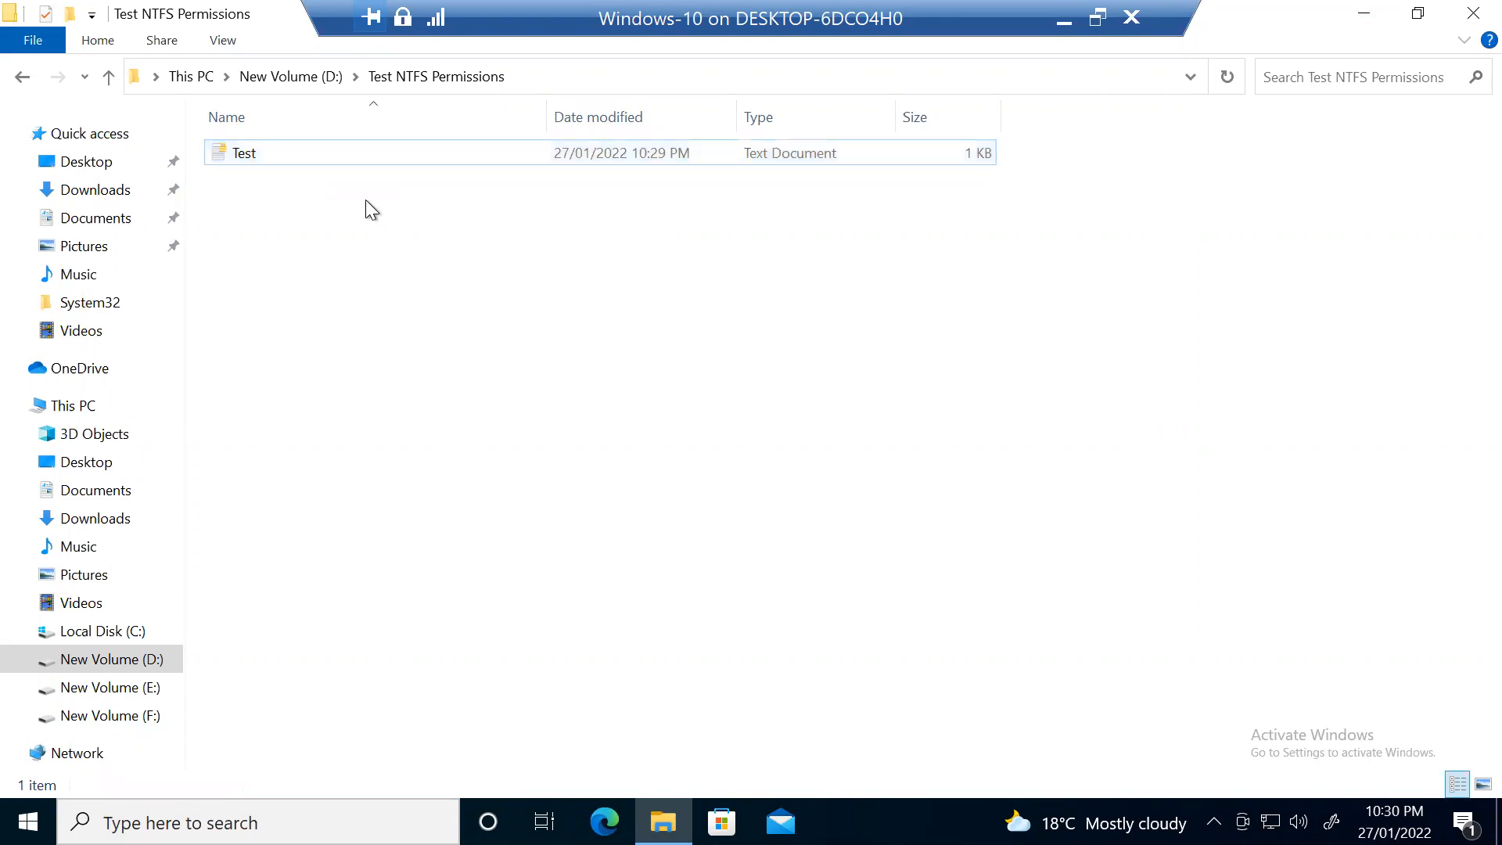
{"action": "right_click", "coordinate": [301, 153]}
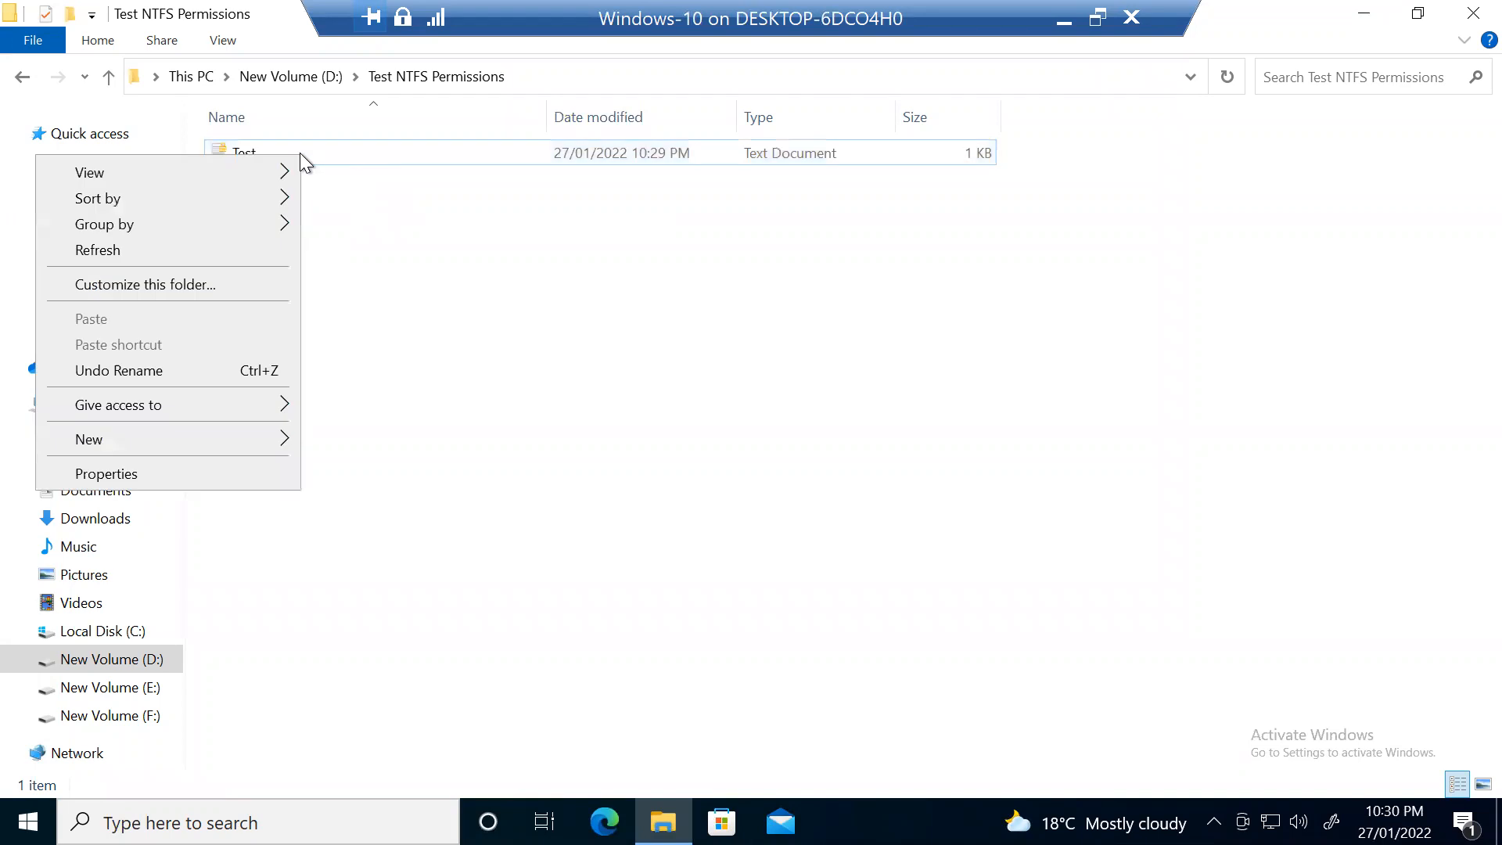
{"action": "left_click", "coordinate": [318, 155]}
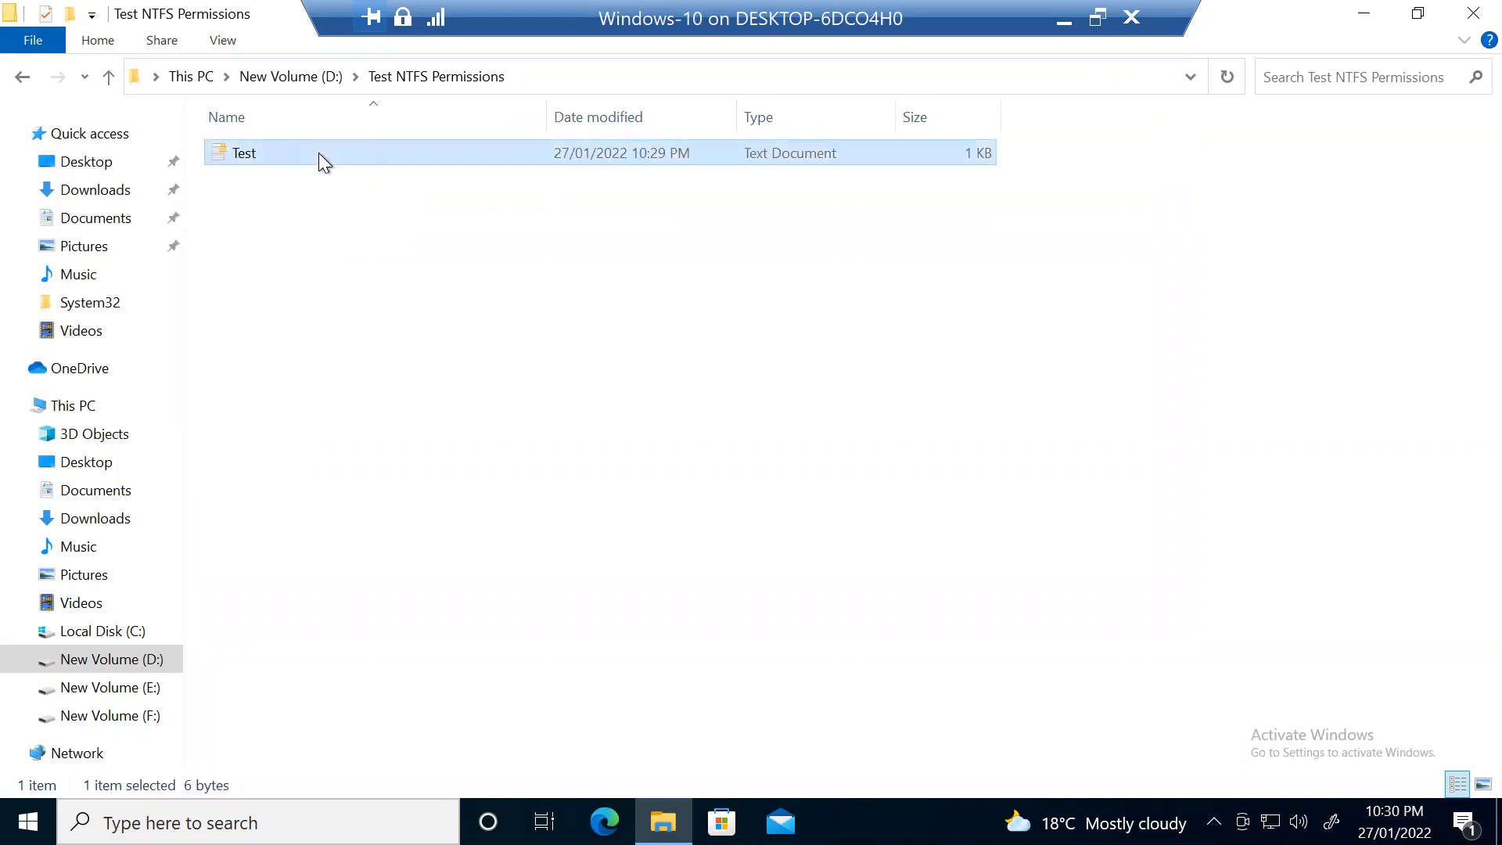
Step: Clear encryption on the Test file in its Advanced Attributes and apply the change
{"action": "right_click", "coordinate": [318, 152]}
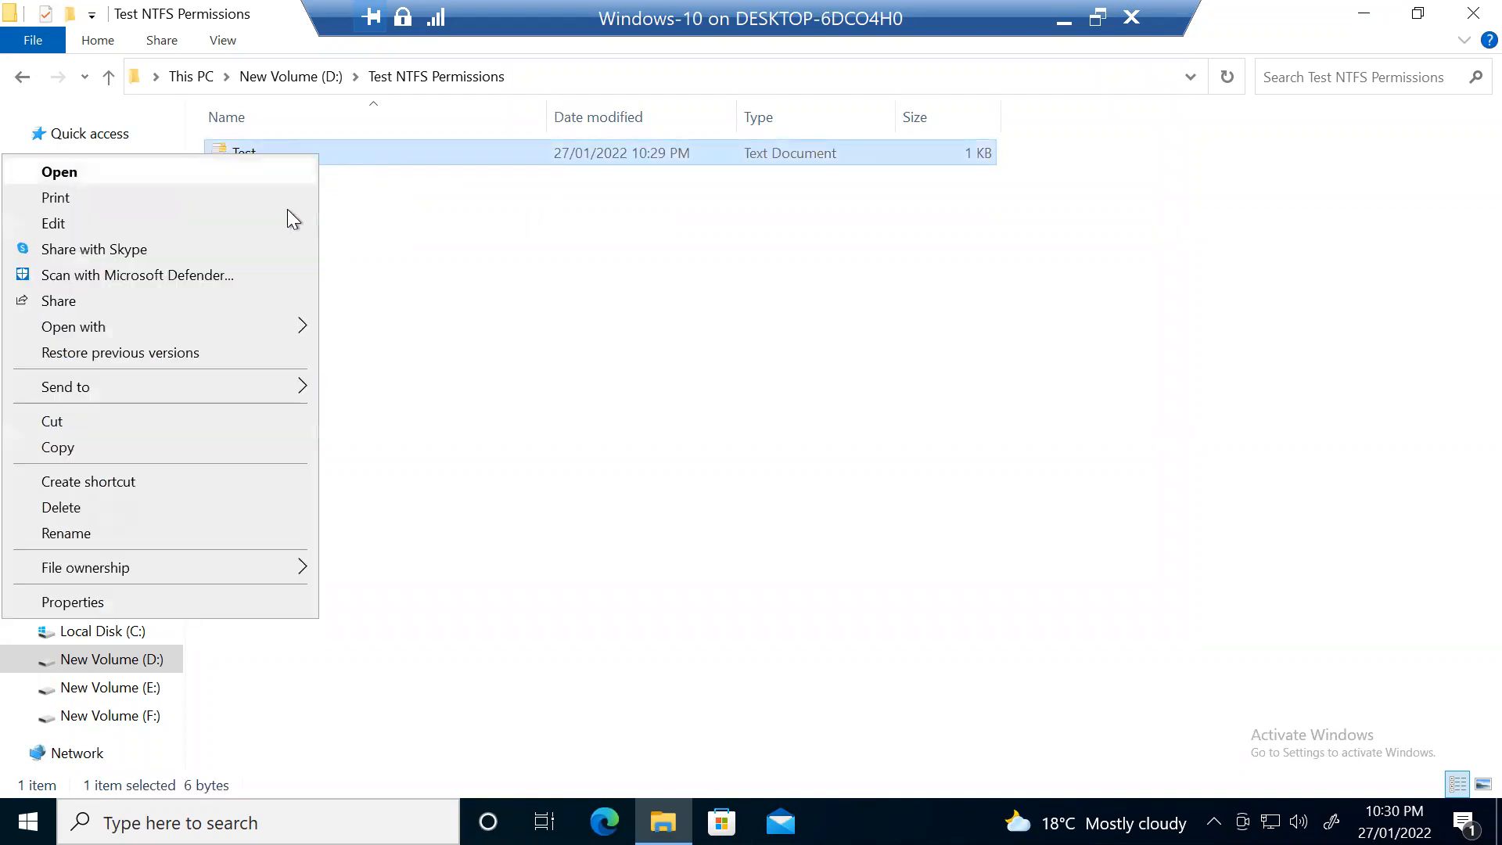
{"action": "left_click", "coordinate": [270, 593]}
{"action": "left_click", "coordinate": [846, 634]}
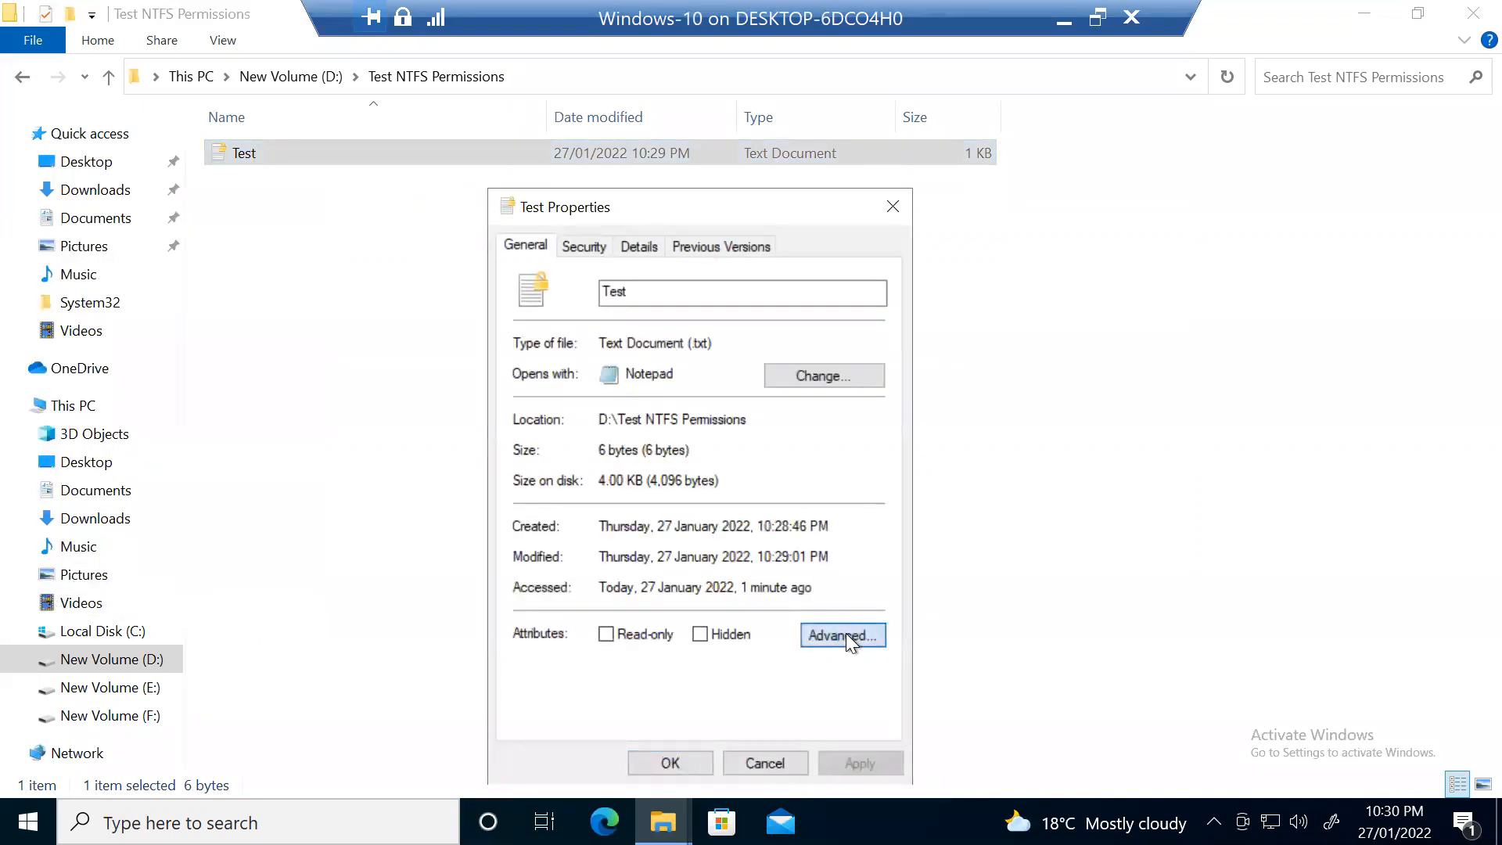
{"action": "left_click", "coordinate": [623, 481]}
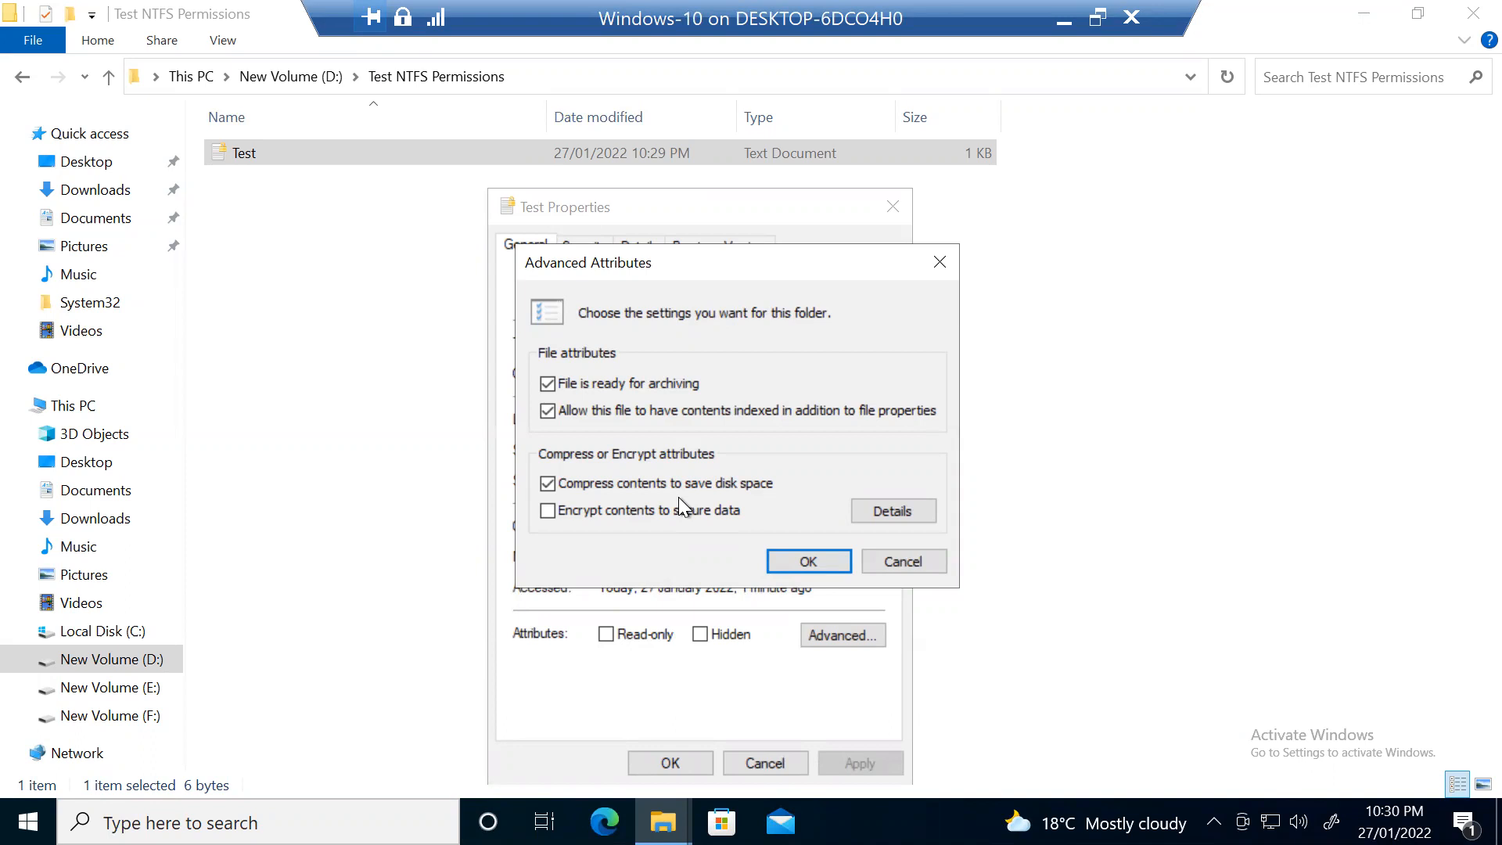
{"action": "left_click", "coordinate": [799, 558]}
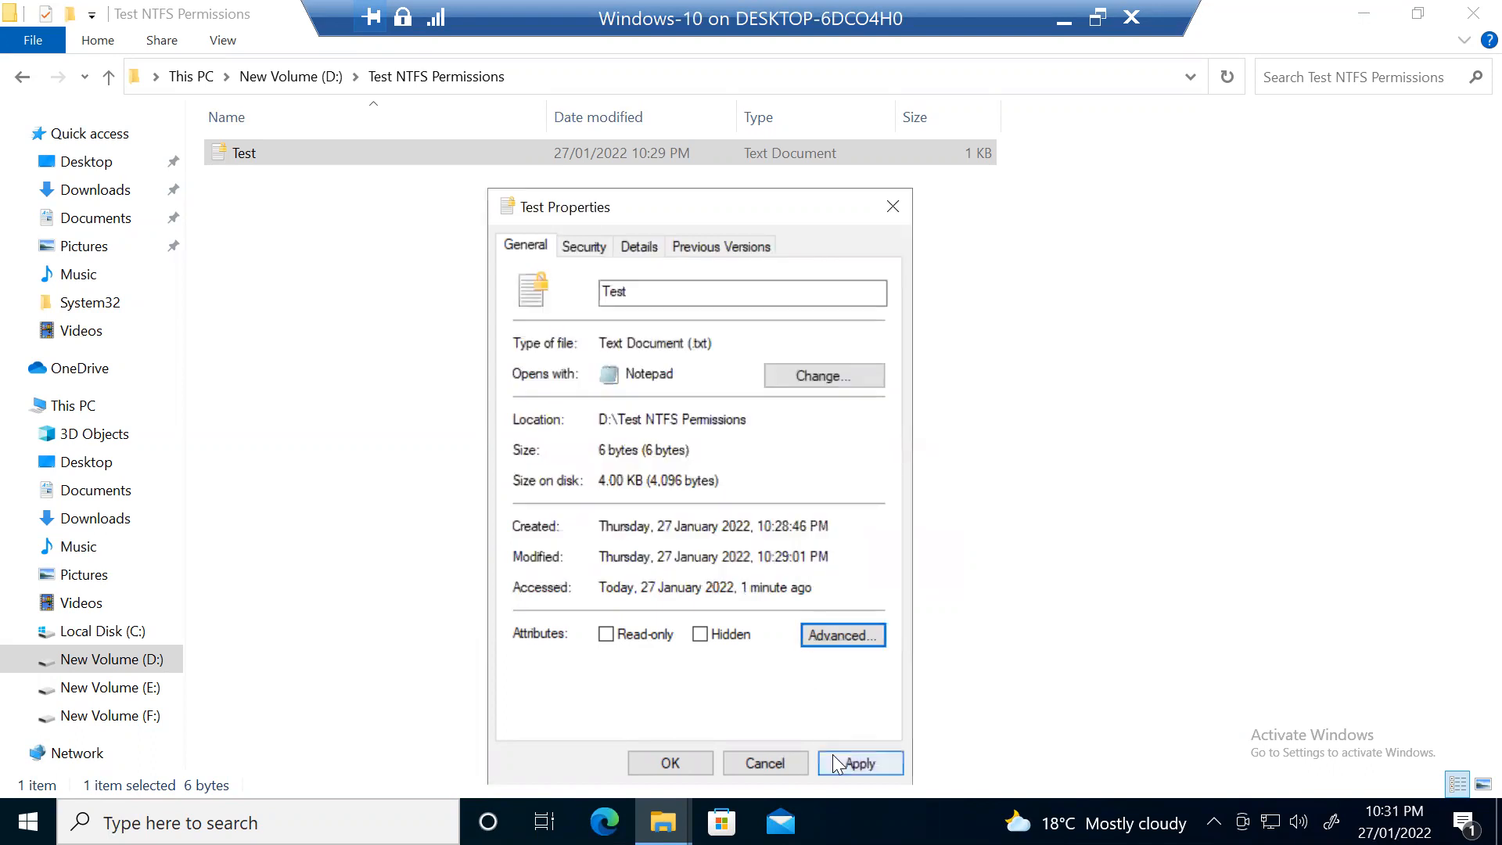
{"action": "left_click_drag", "start_coordinate": [776, 215], "coordinate": [874, 102]}
{"action": "left_click", "coordinate": [956, 654]}
{"action": "left_click", "coordinate": [751, 650]}
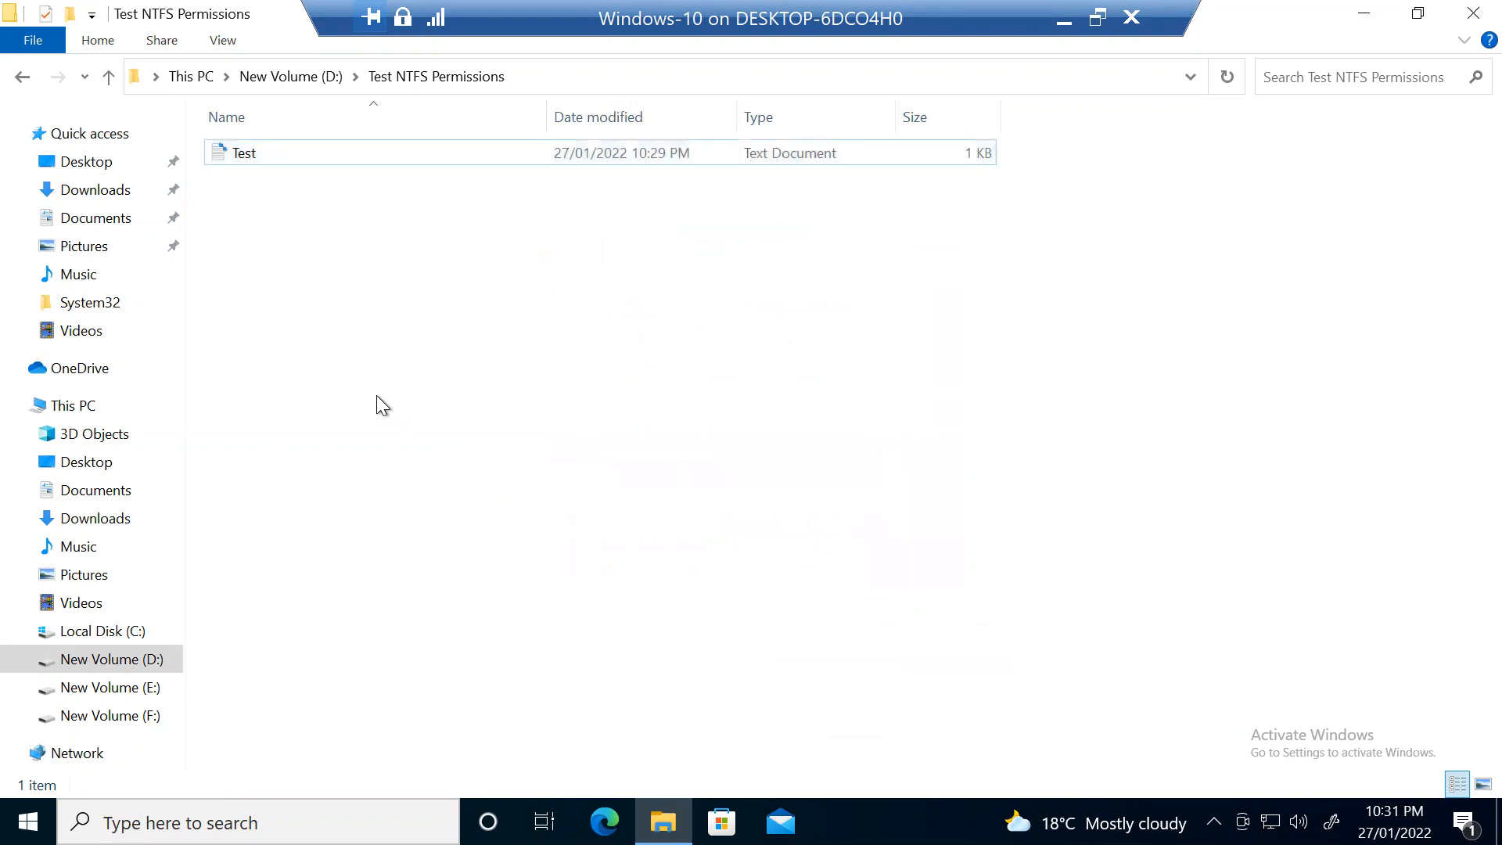
Step: Reopen the Test file's properties to verify it is no longer encrypted or compressed
{"action": "left_click", "coordinate": [255, 153]}
{"action": "right_click", "coordinate": [255, 153]}
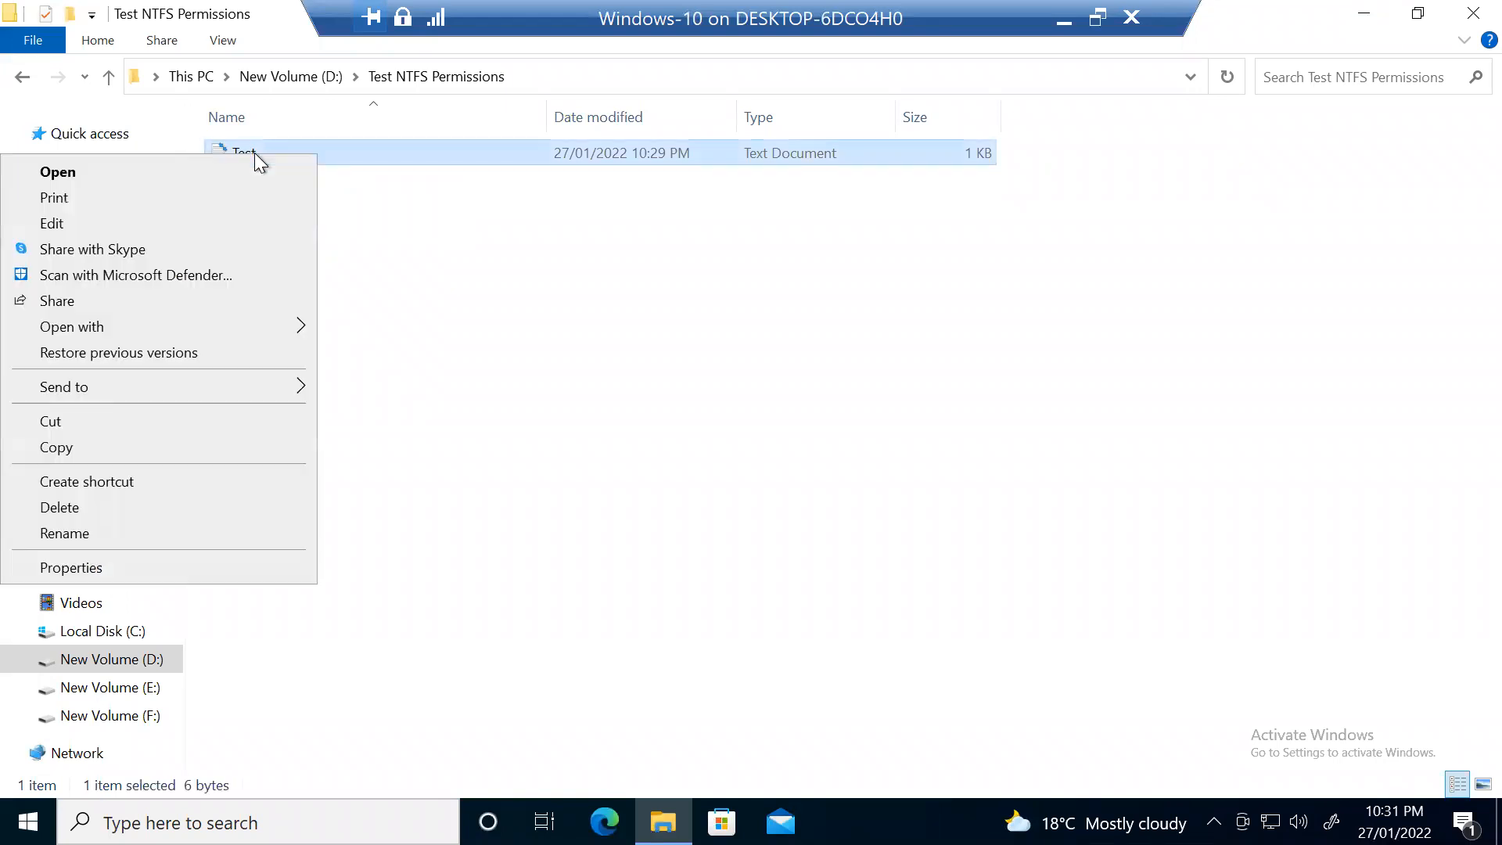
{"action": "left_click", "coordinate": [221, 568]}
{"action": "left_click", "coordinate": [734, 635]}
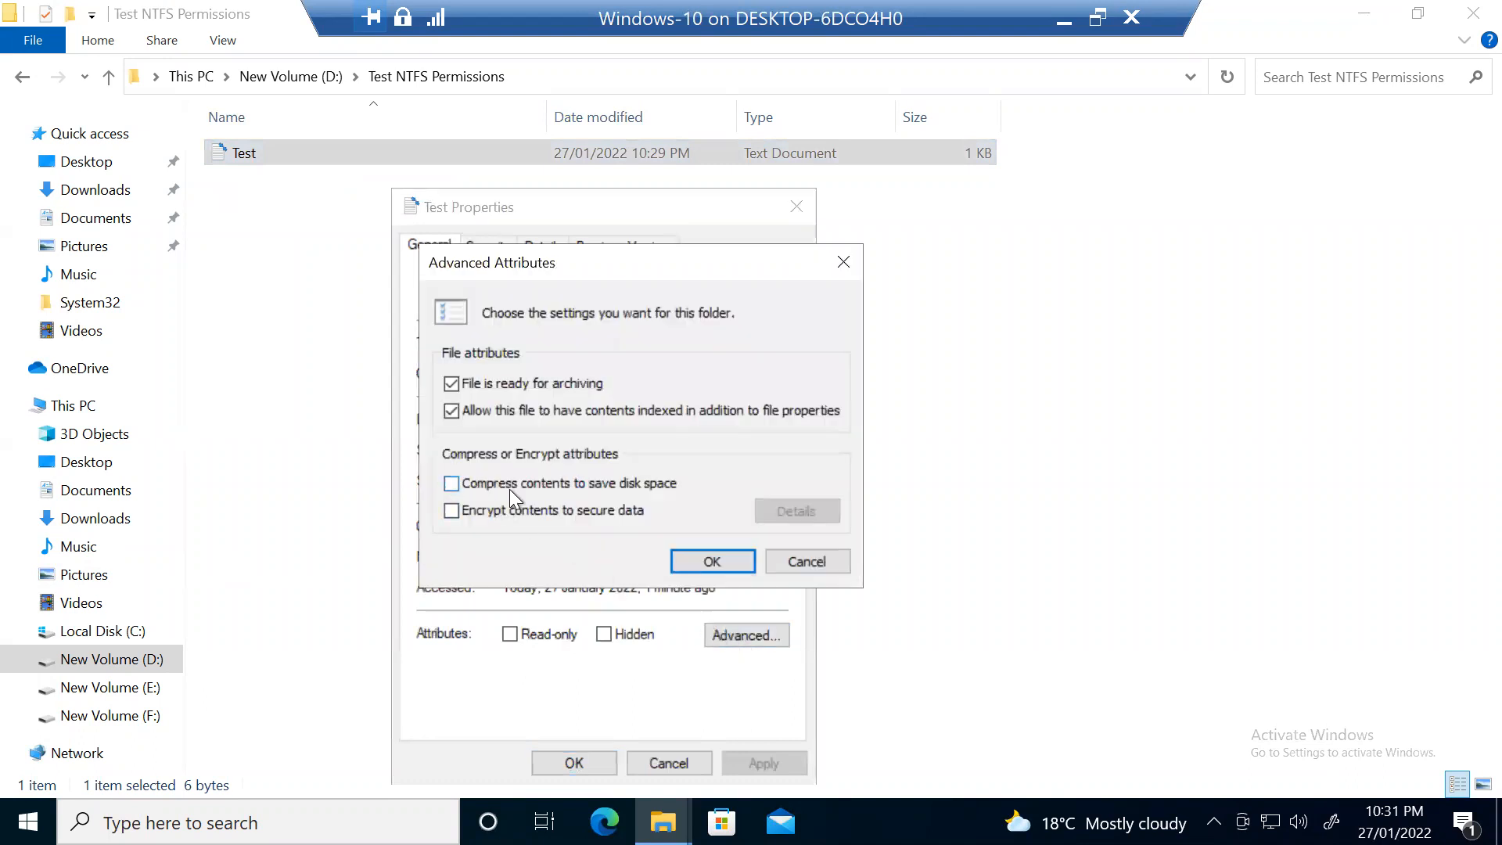
{"action": "left_click", "coordinate": [712, 562]}
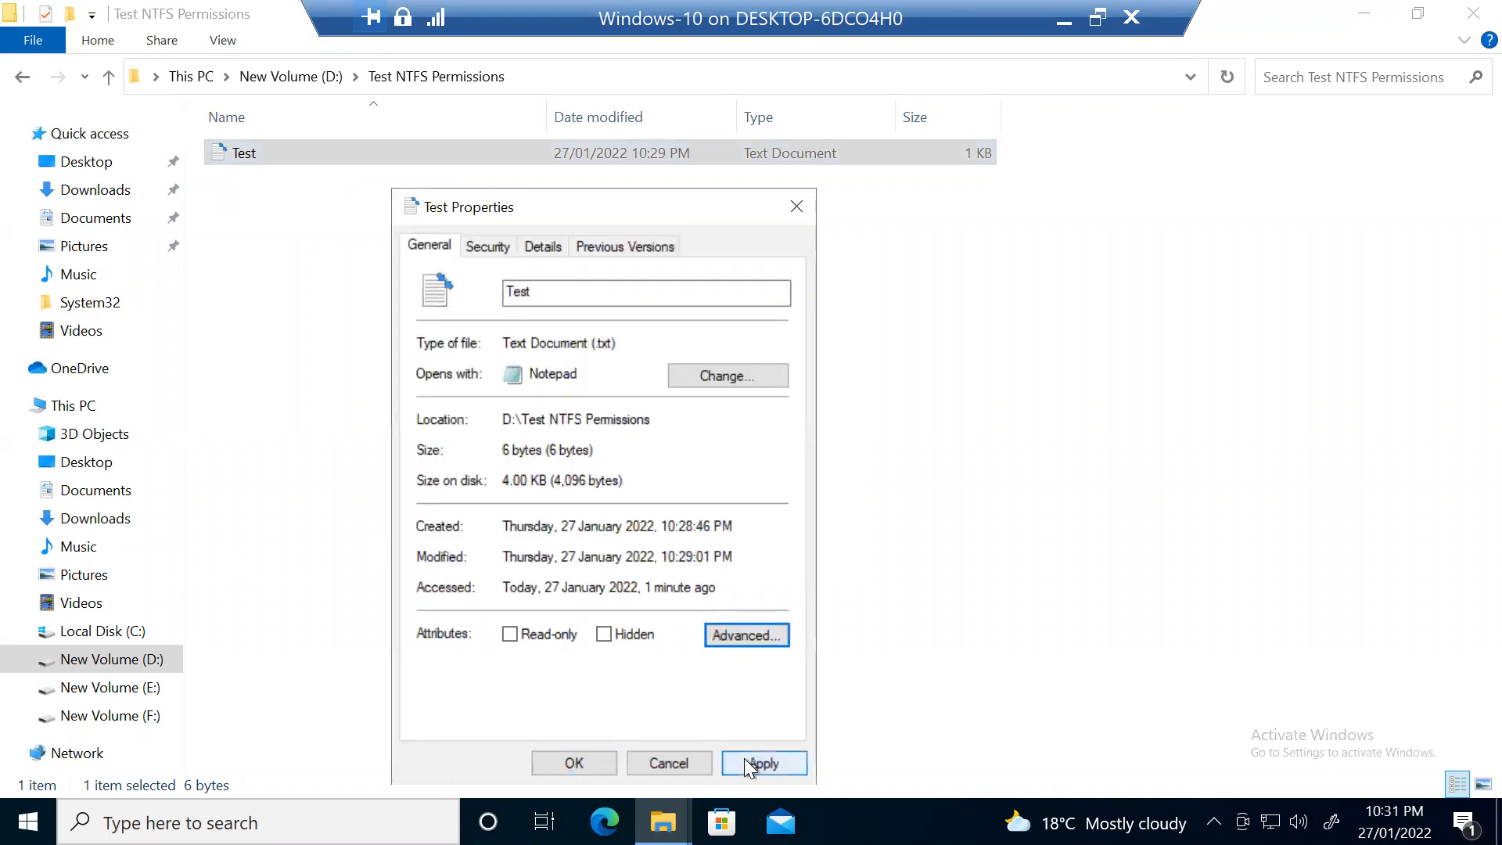
{"action": "left_click_drag", "start_coordinate": [675, 194], "coordinate": [798, 41]}
{"action": "left_click", "coordinate": [879, 612]}
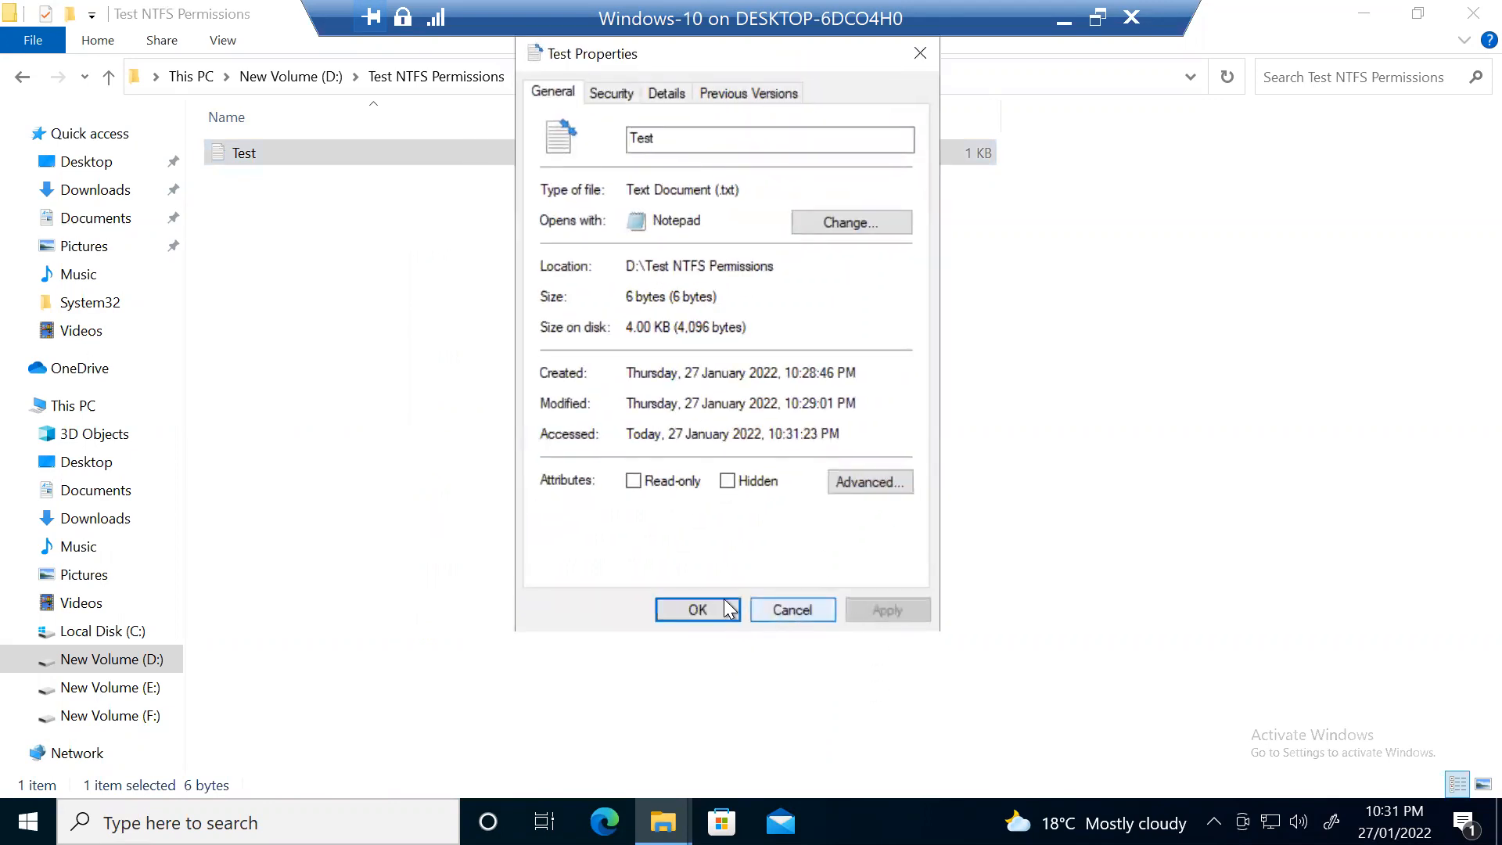
{"action": "left_click", "coordinate": [714, 608]}
Step: Narrow the Name column in the file list
{"action": "left_click", "coordinate": [683, 362]}
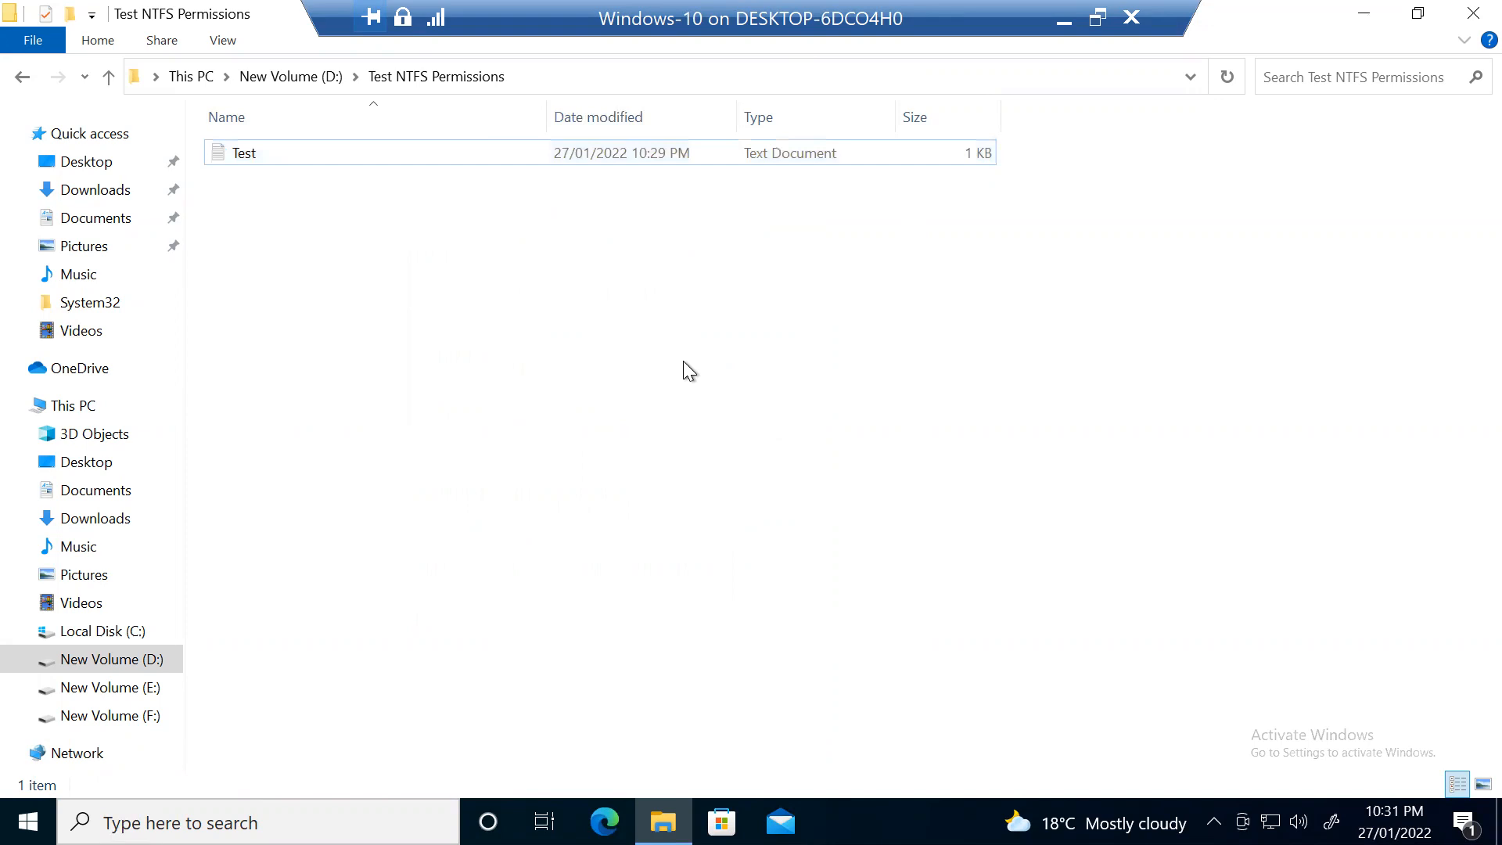
{"action": "left_click", "coordinate": [879, 157]}
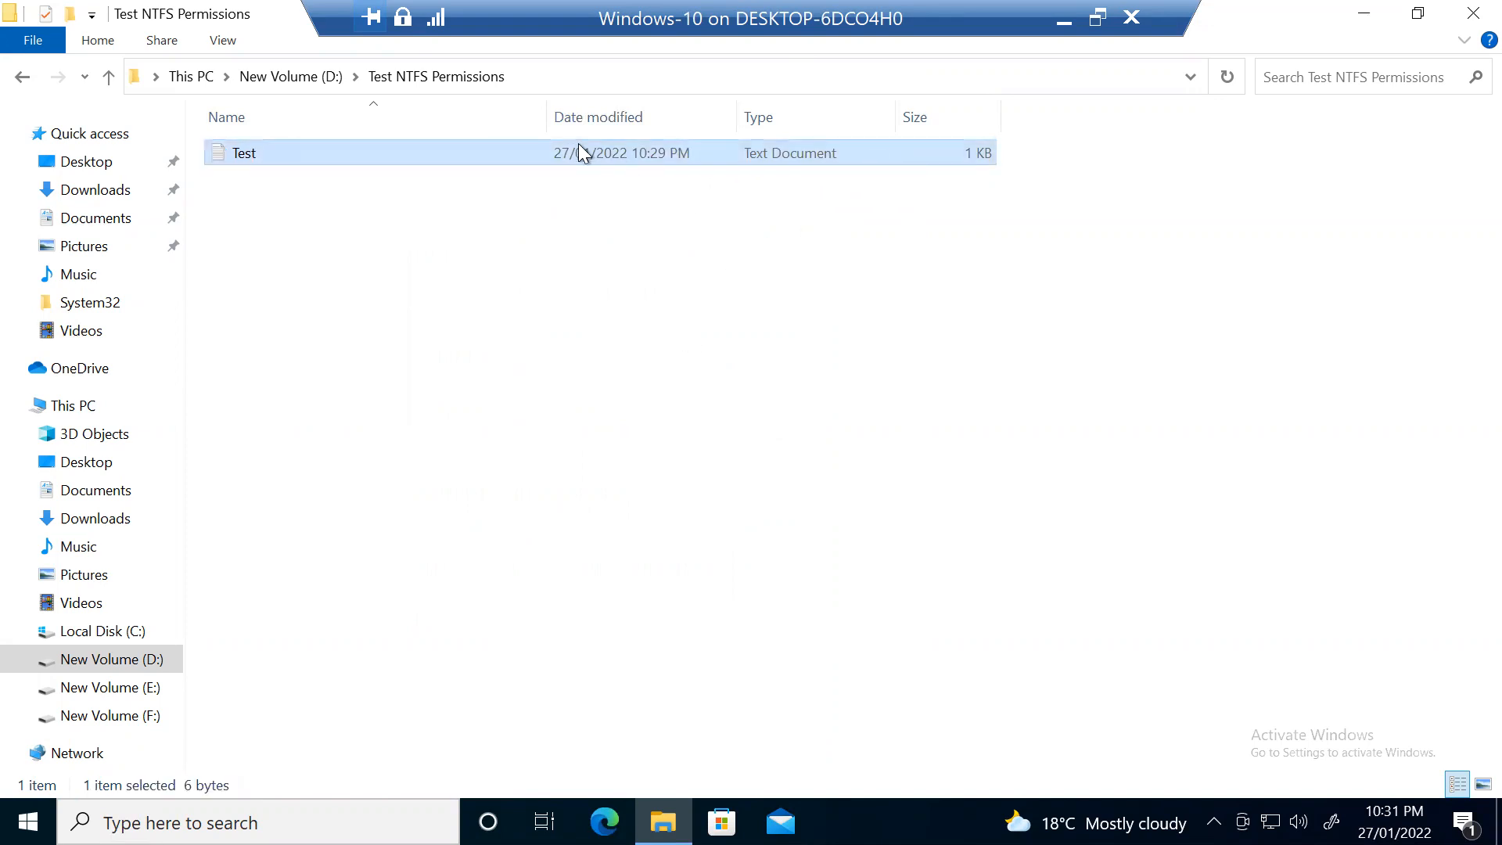
{"action": "left_click_drag", "start_coordinate": [546, 118], "coordinate": [402, 139]}
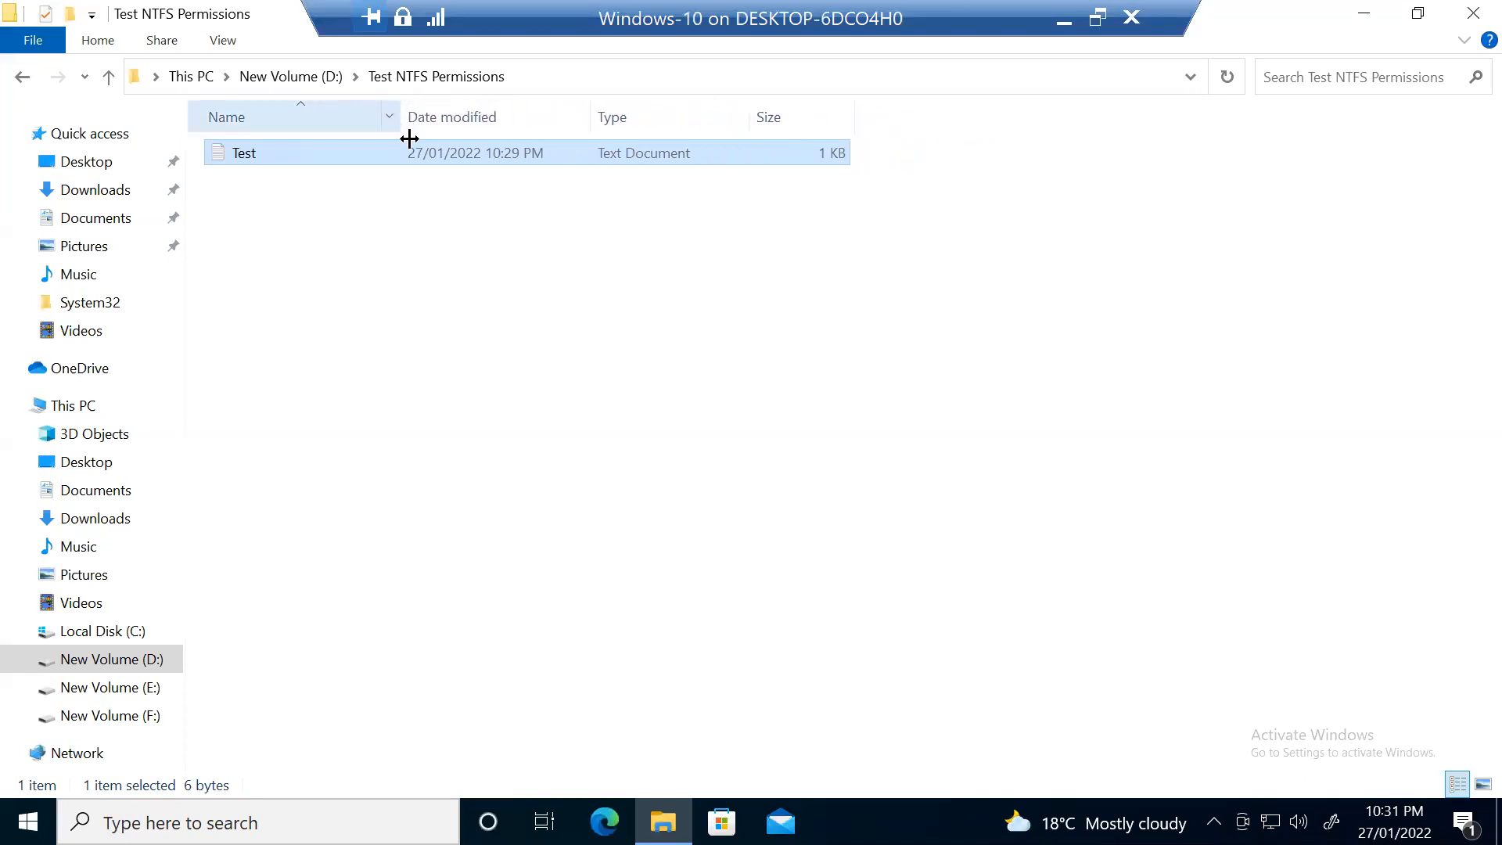
{"action": "right_click", "coordinate": [711, 157]}
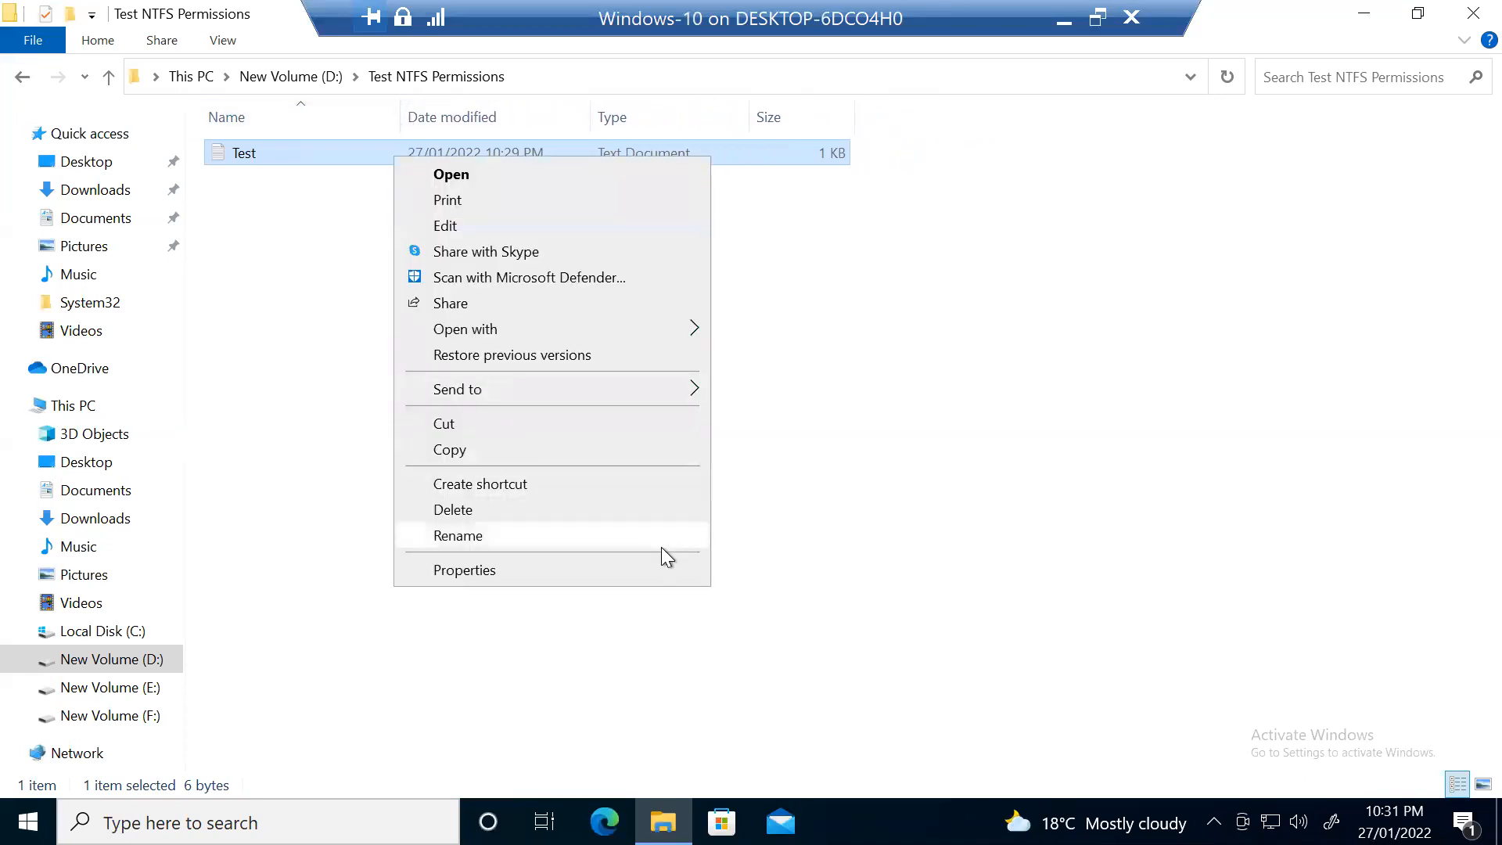
{"action": "left_click", "coordinate": [665, 577]}
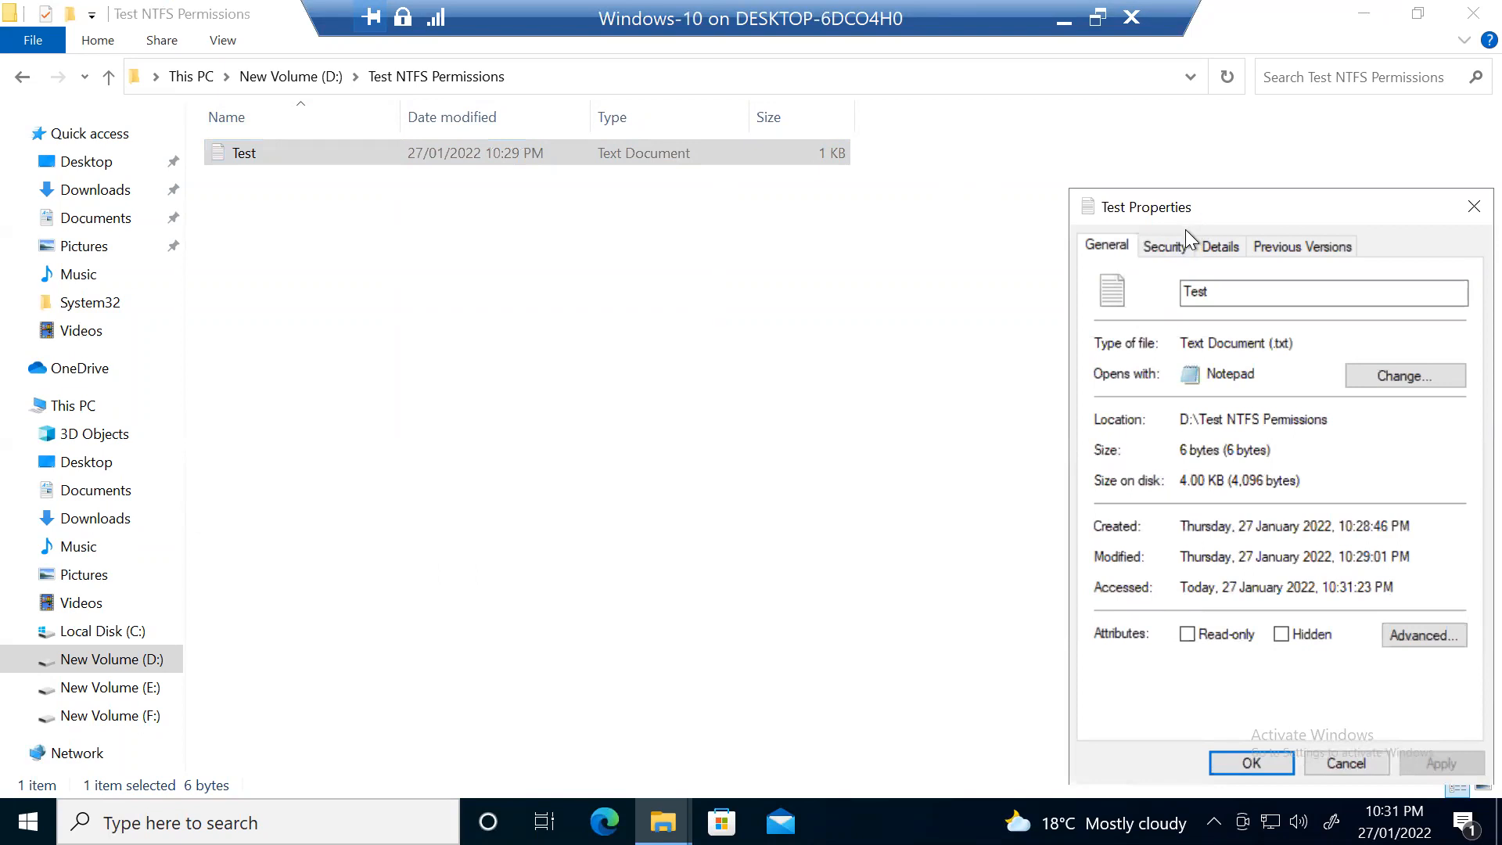
{"action": "left_click_drag", "start_coordinate": [1198, 218], "coordinate": [1012, 86]}
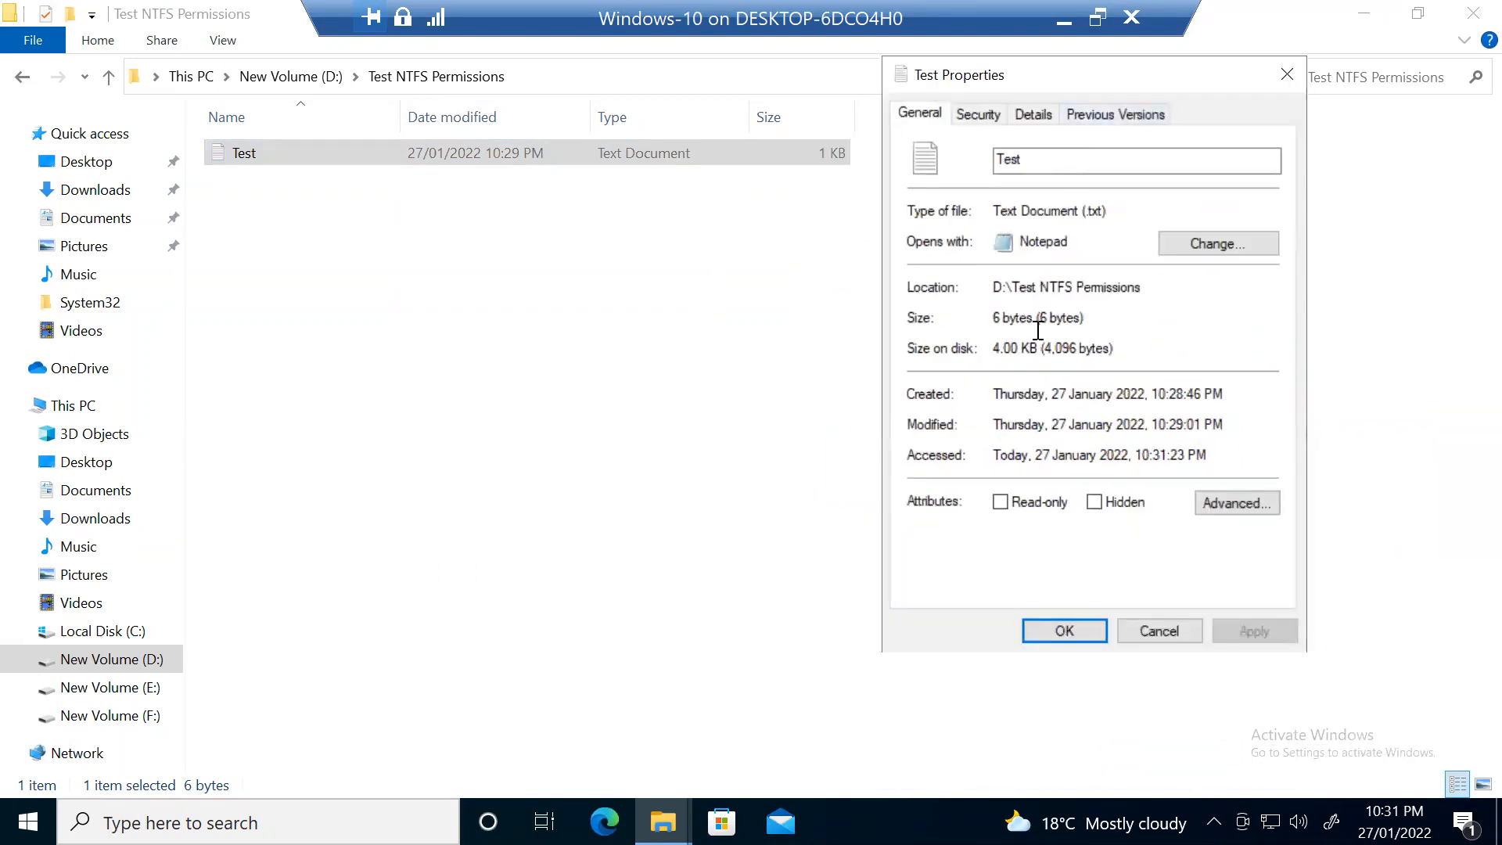
{"action": "left_click", "coordinate": [1087, 632]}
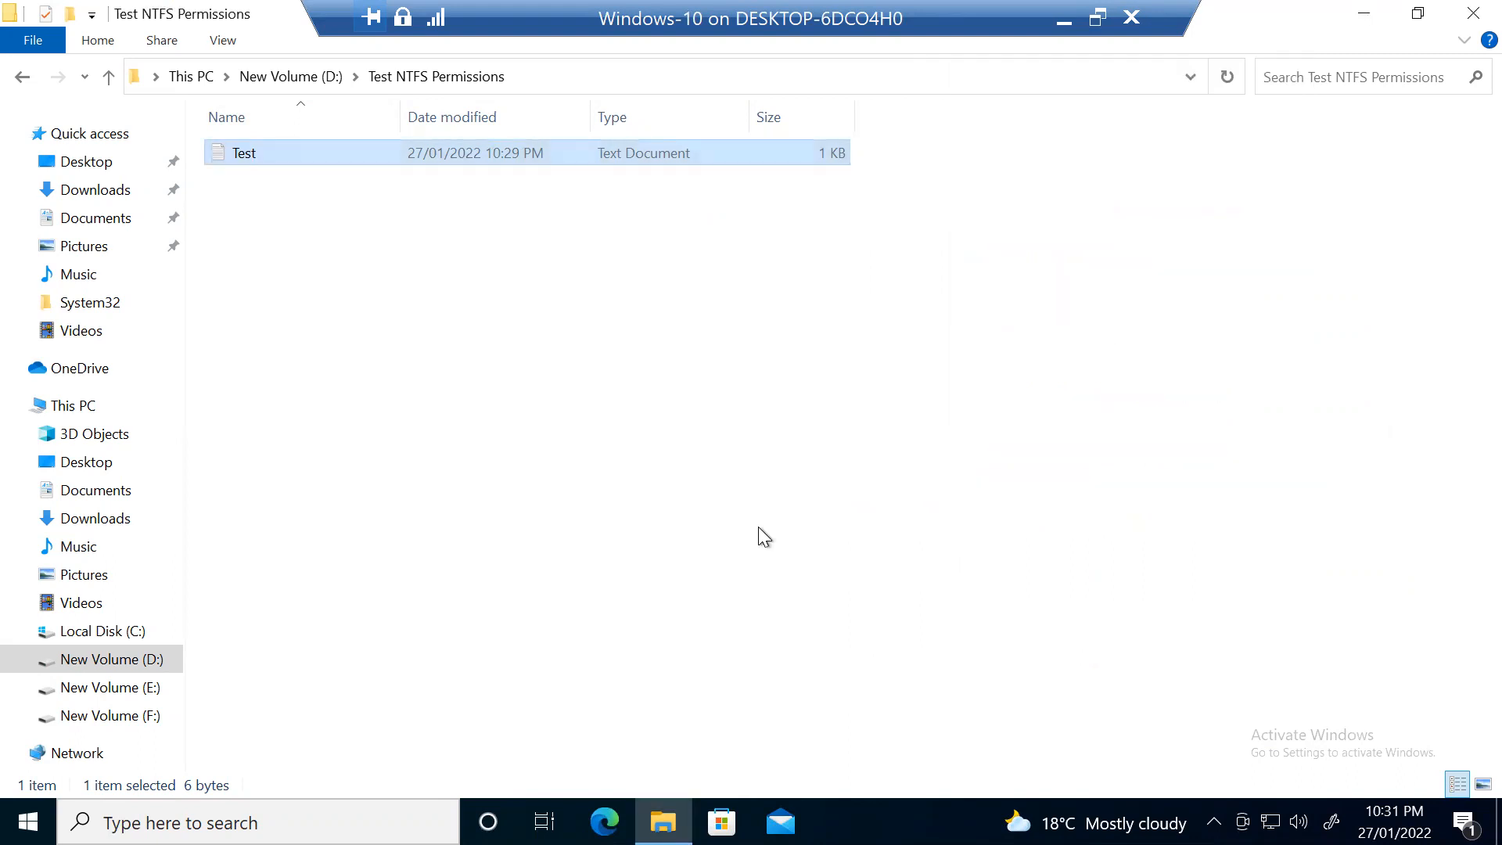
{"action": "right_click", "coordinate": [682, 155]}
{"action": "left_click", "coordinate": [585, 564]}
{"action": "left_click", "coordinate": [1382, 635]}
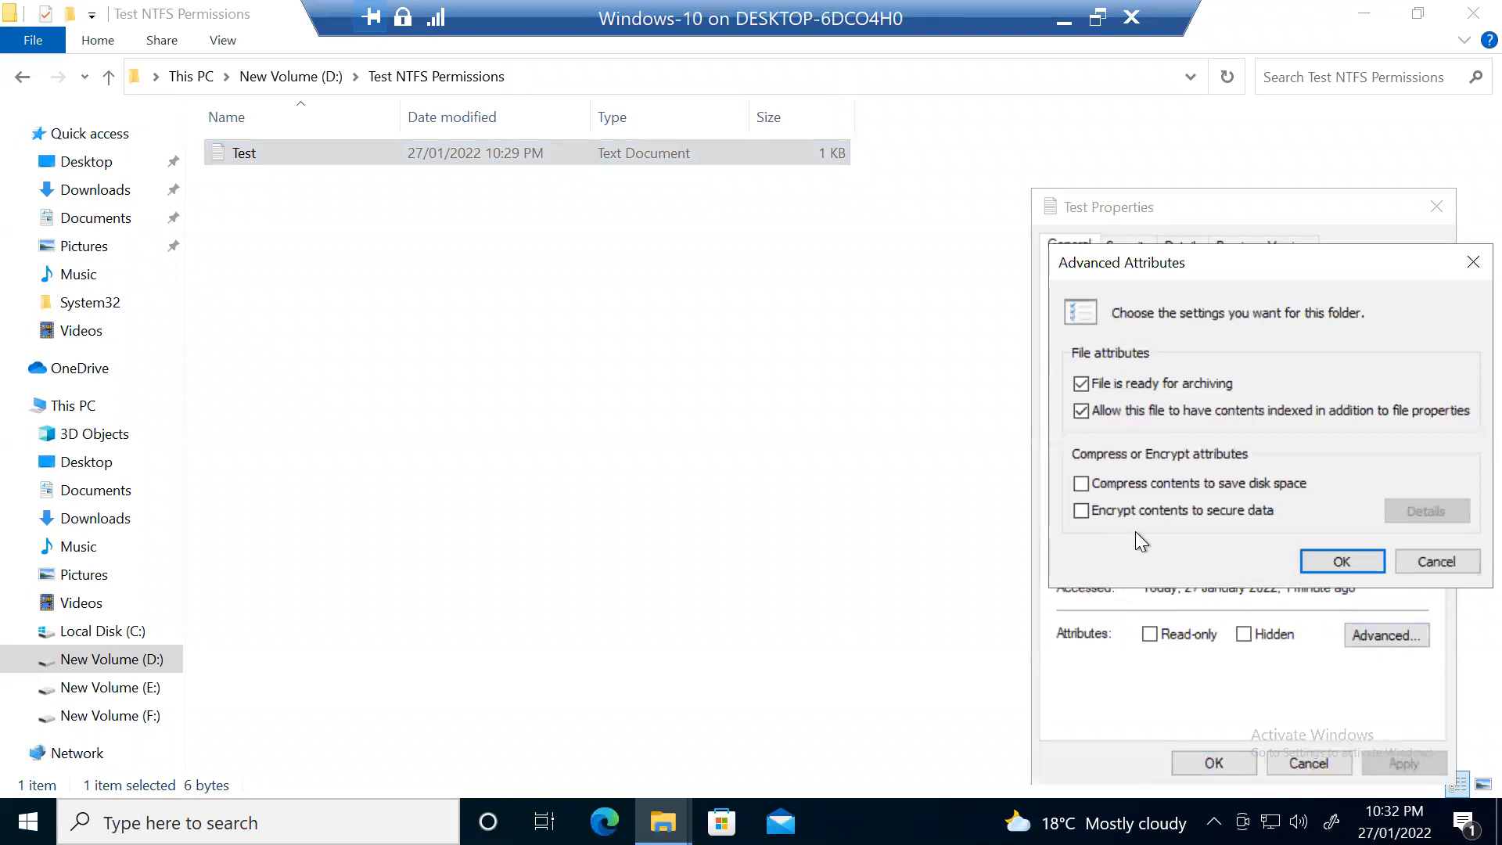
{"action": "left_click", "coordinate": [1147, 481]}
{"action": "left_click", "coordinate": [1148, 507]}
{"action": "left_click", "coordinate": [1147, 482]}
{"action": "left_click", "coordinate": [1146, 507]}
{"action": "left_click", "coordinate": [1141, 504]}
{"action": "left_click", "coordinate": [1342, 563]}
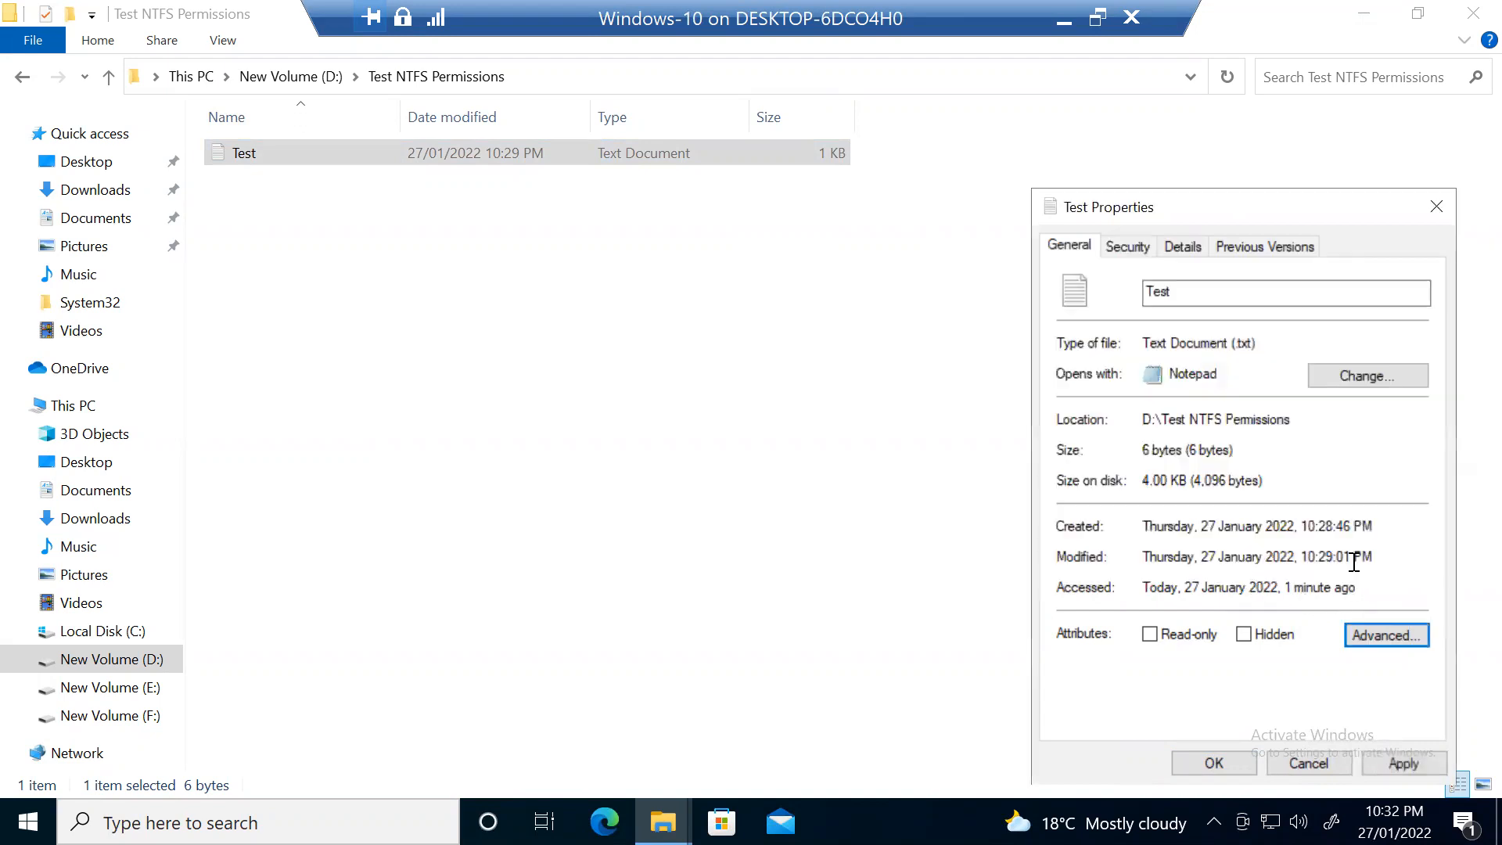
{"action": "left_click", "coordinate": [1392, 762]}
{"action": "left_click", "coordinate": [1289, 763]}
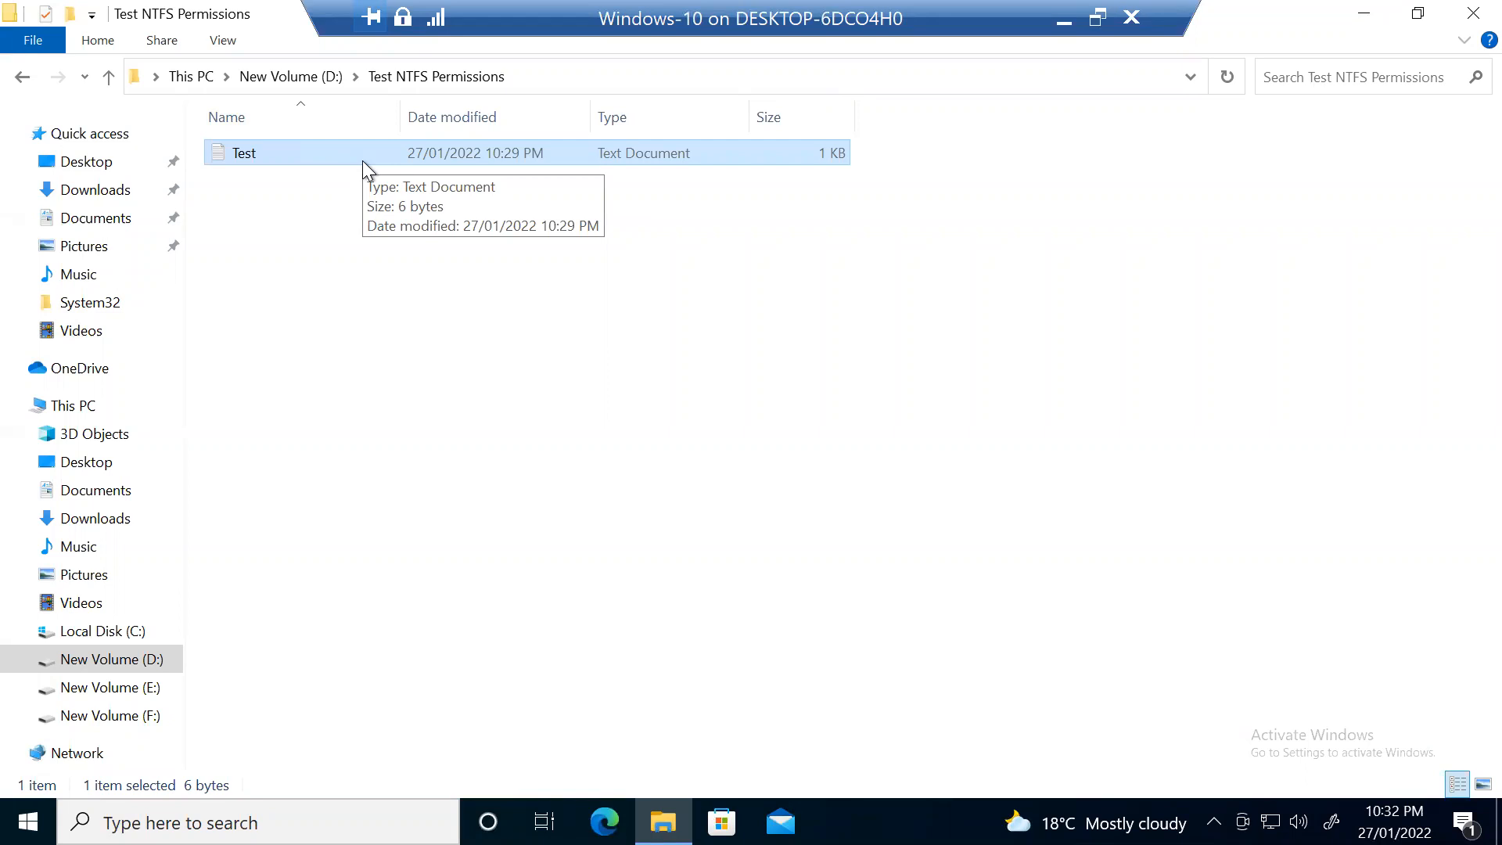
Step: Go back to drive D: and open the Test NTFS Permissions folder's properties
{"action": "left_click", "coordinate": [109, 77]}
{"action": "right_click", "coordinate": [308, 208]}
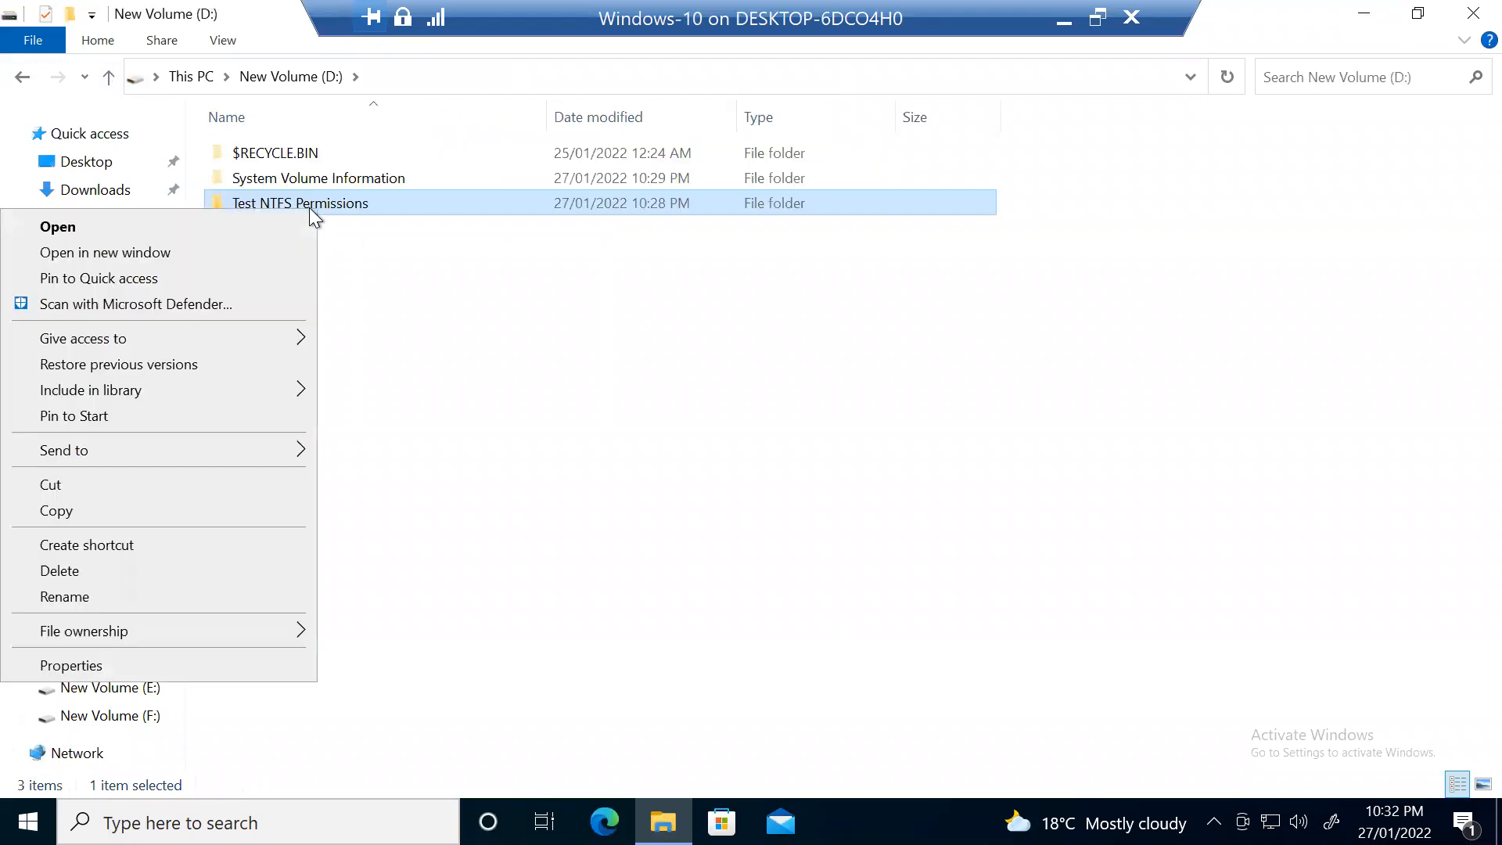
{"action": "left_click", "coordinate": [247, 671]}
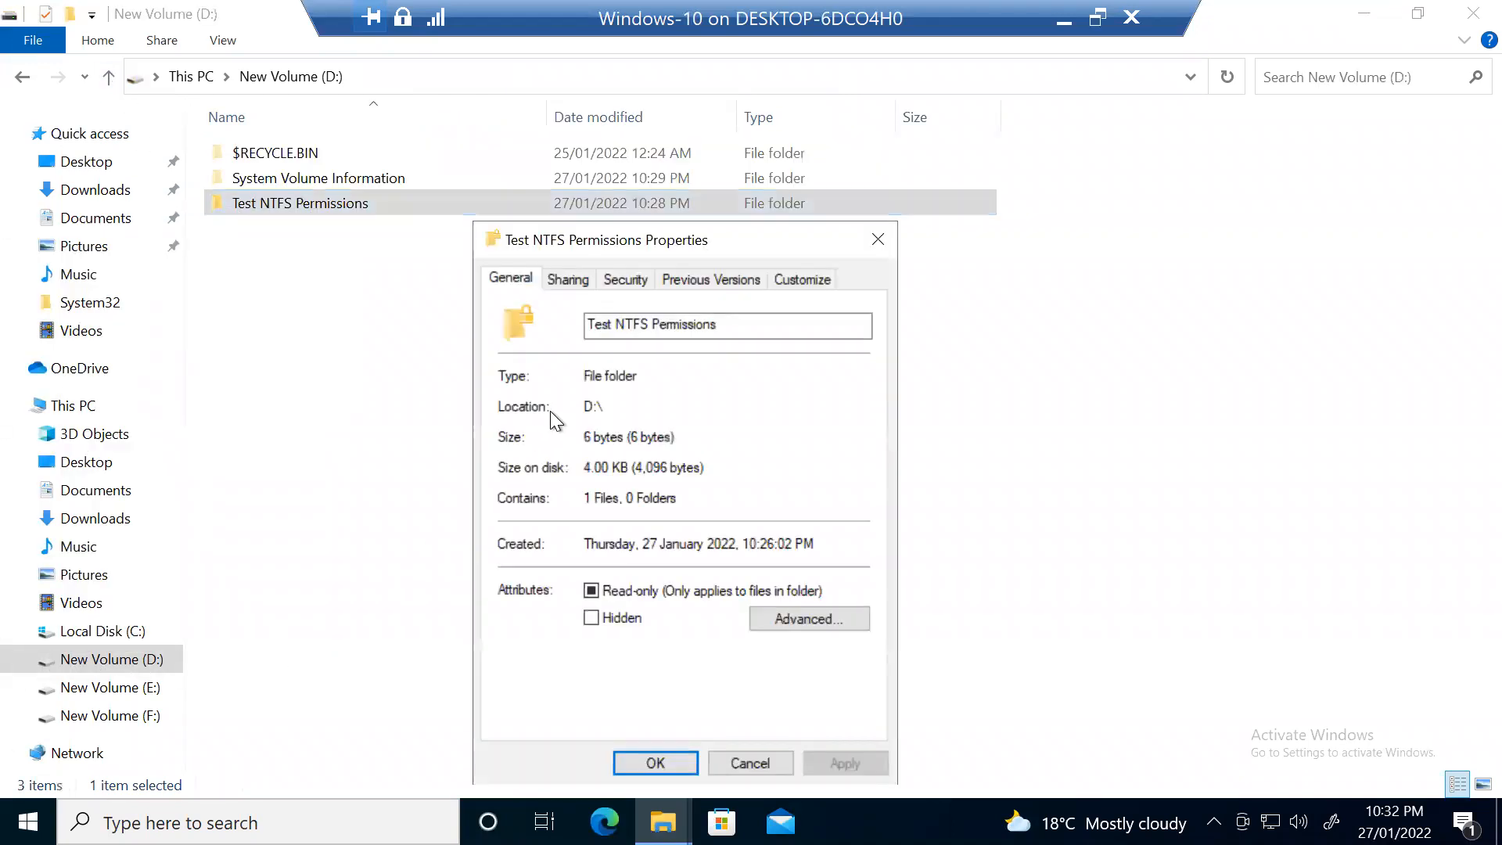
{"action": "left_click", "coordinate": [628, 280]}
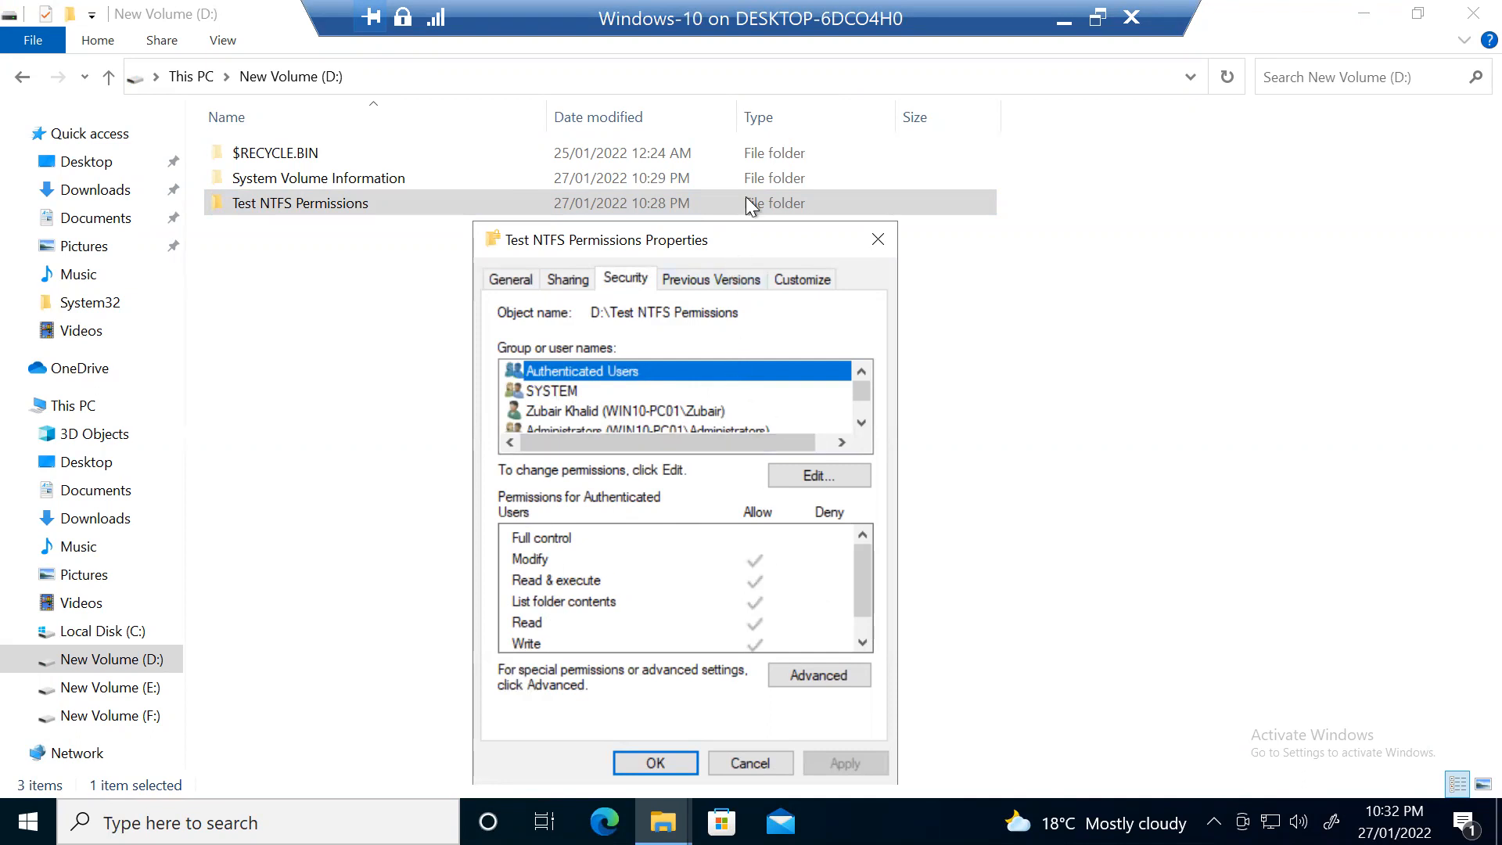
{"action": "left_click_drag", "start_coordinate": [729, 240], "coordinate": [770, 115]}
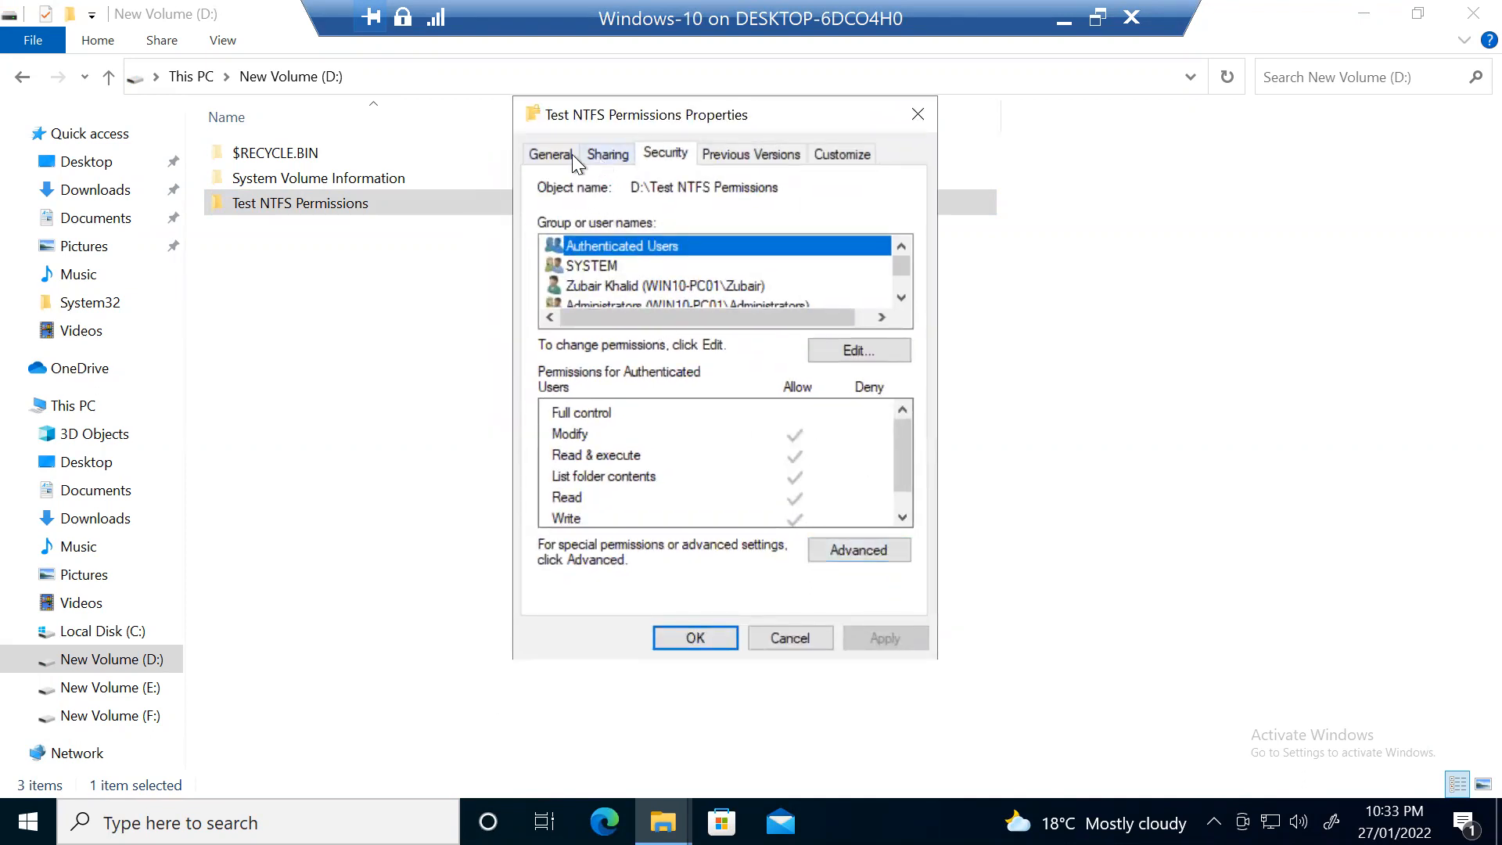
Step: Uncheck 'Encrypt contents to secure data' for the folder, apply, confirm, and close
{"action": "left_click", "coordinate": [572, 155]}
{"action": "left_click", "coordinate": [849, 493]}
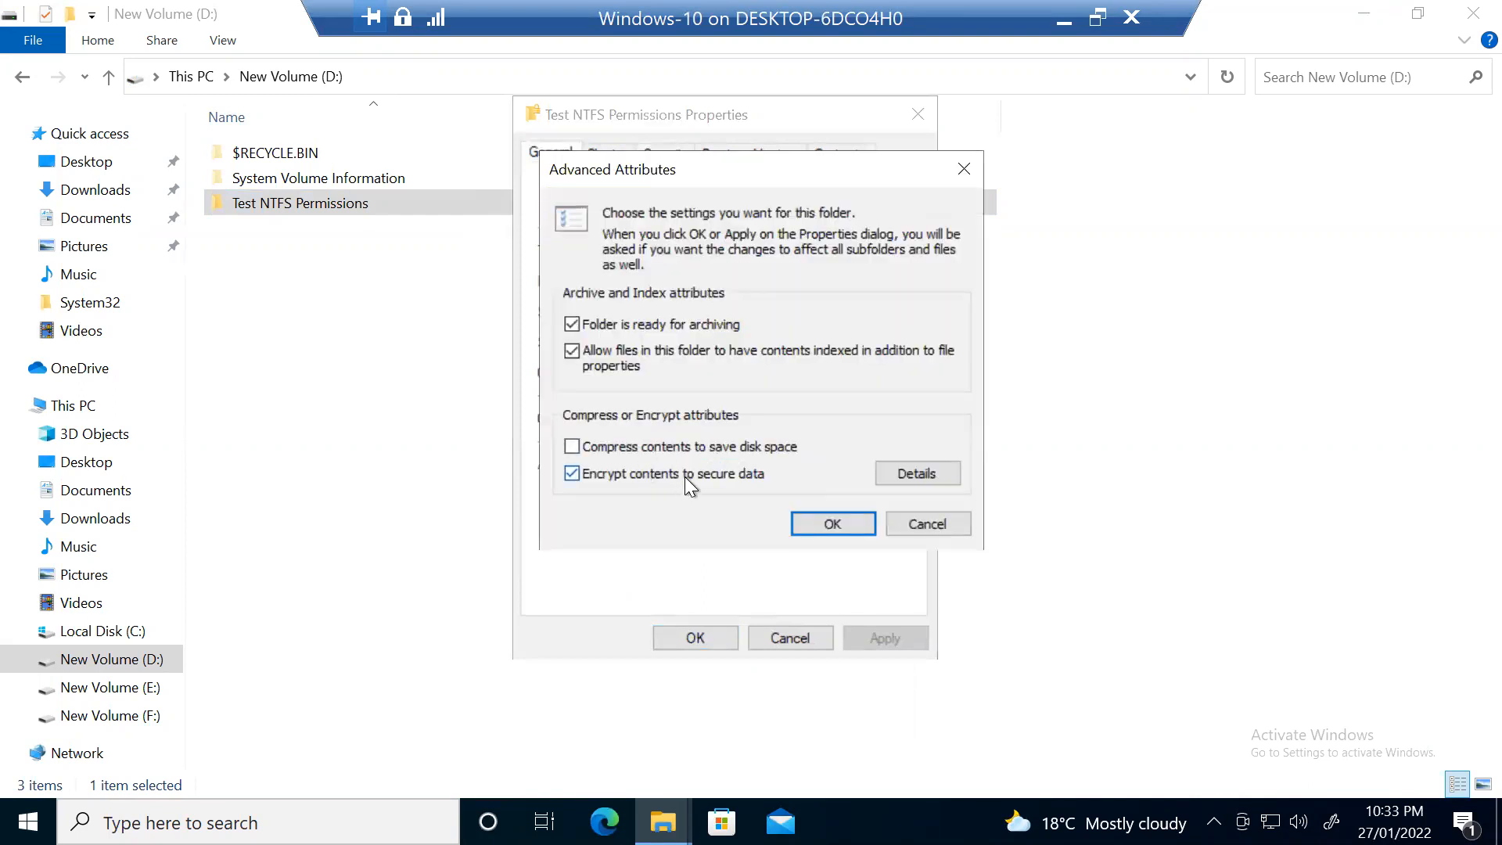
{"action": "left_click", "coordinate": [684, 476]}
{"action": "left_click", "coordinate": [820, 524]}
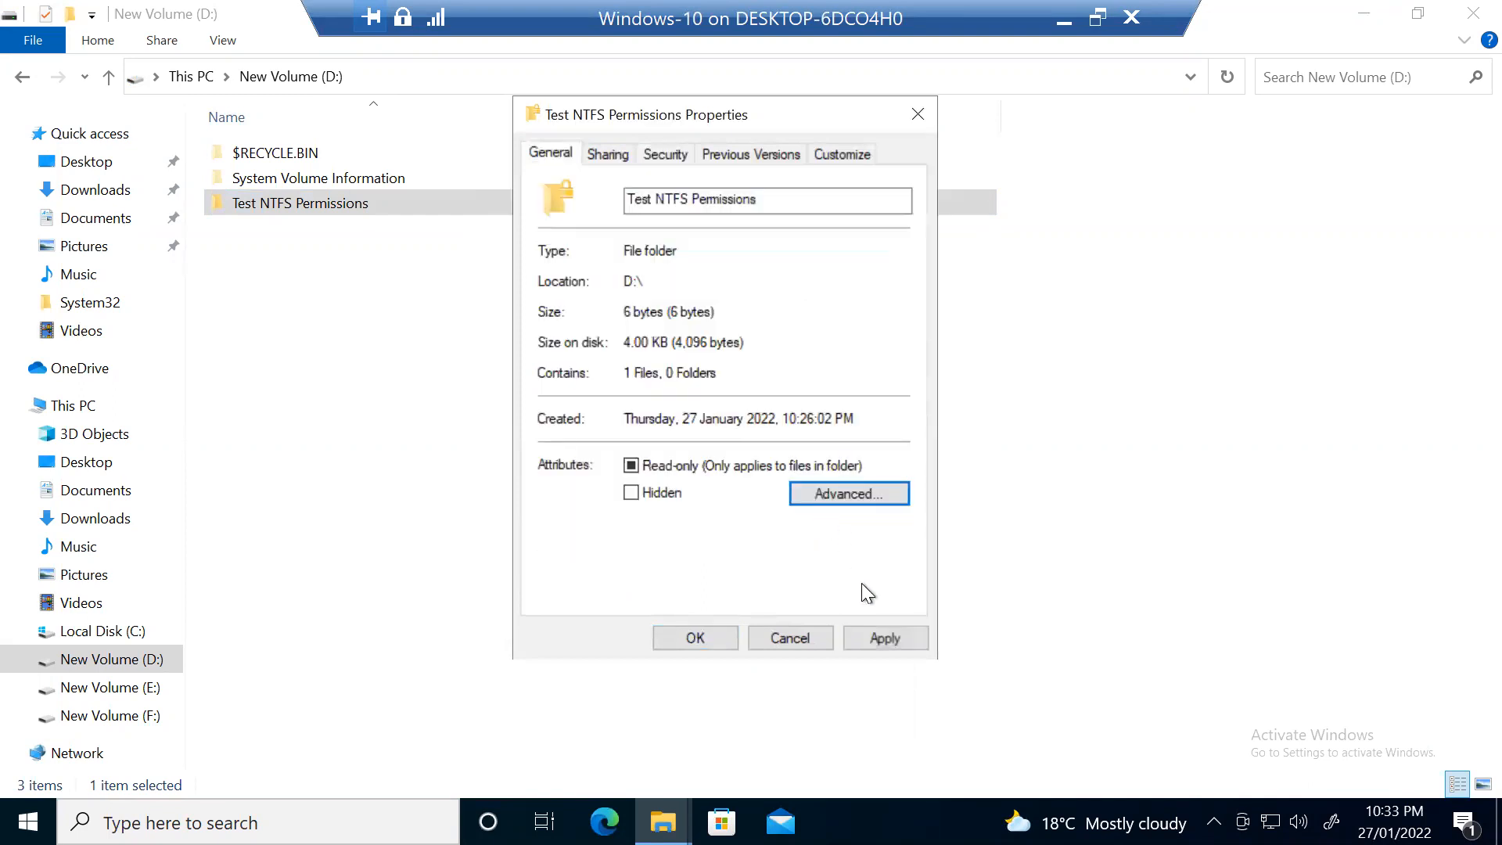
{"action": "left_click", "coordinate": [884, 645]}
{"action": "left_click", "coordinate": [837, 409]}
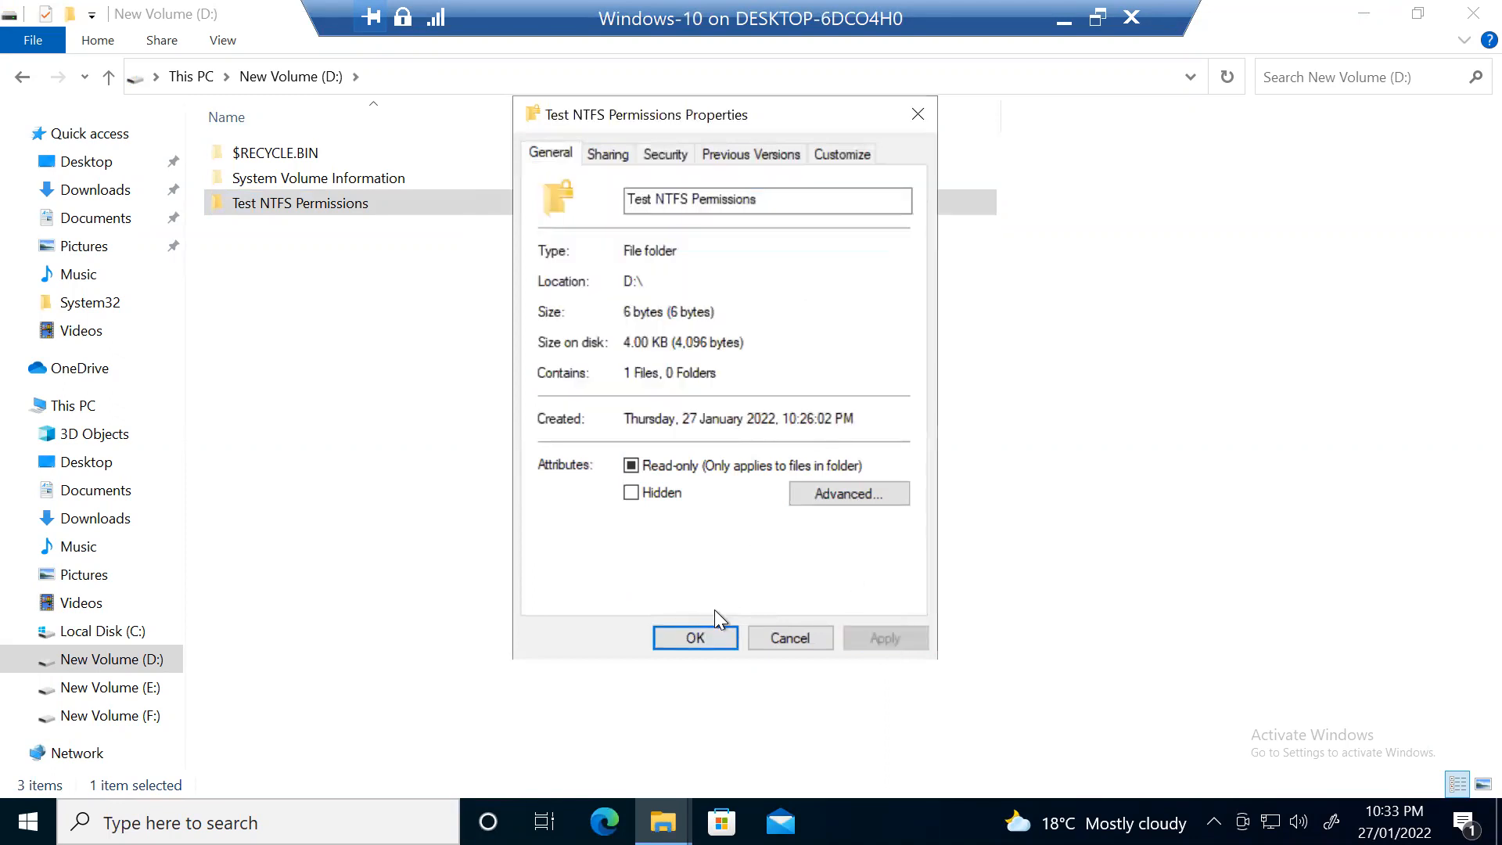
{"action": "left_click", "coordinate": [695, 637]}
{"action": "right_click", "coordinate": [354, 192]}
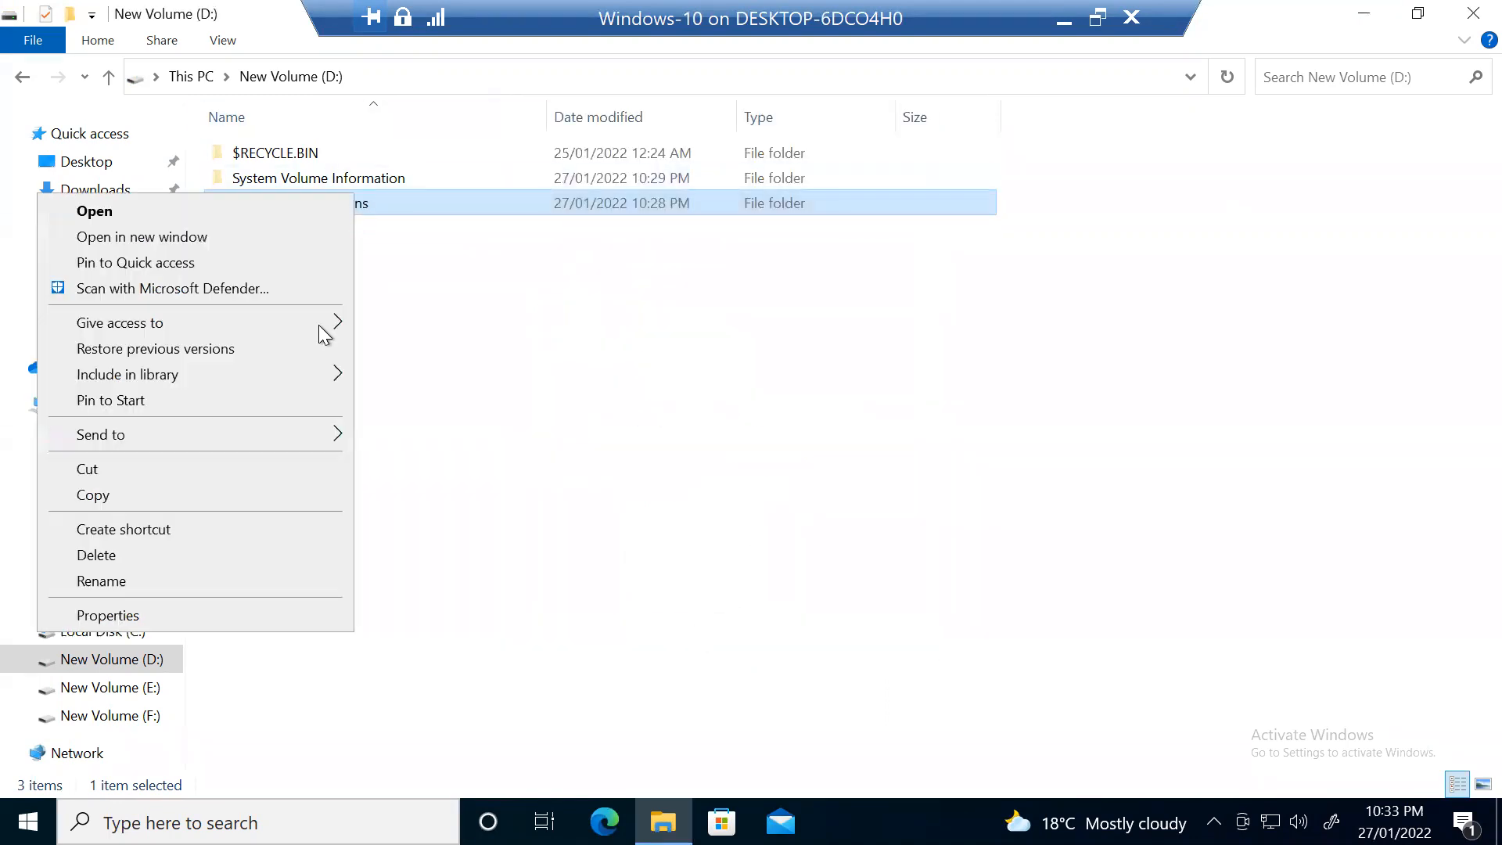
{"action": "left_click", "coordinate": [288, 615]}
{"action": "left_click", "coordinate": [853, 618]}
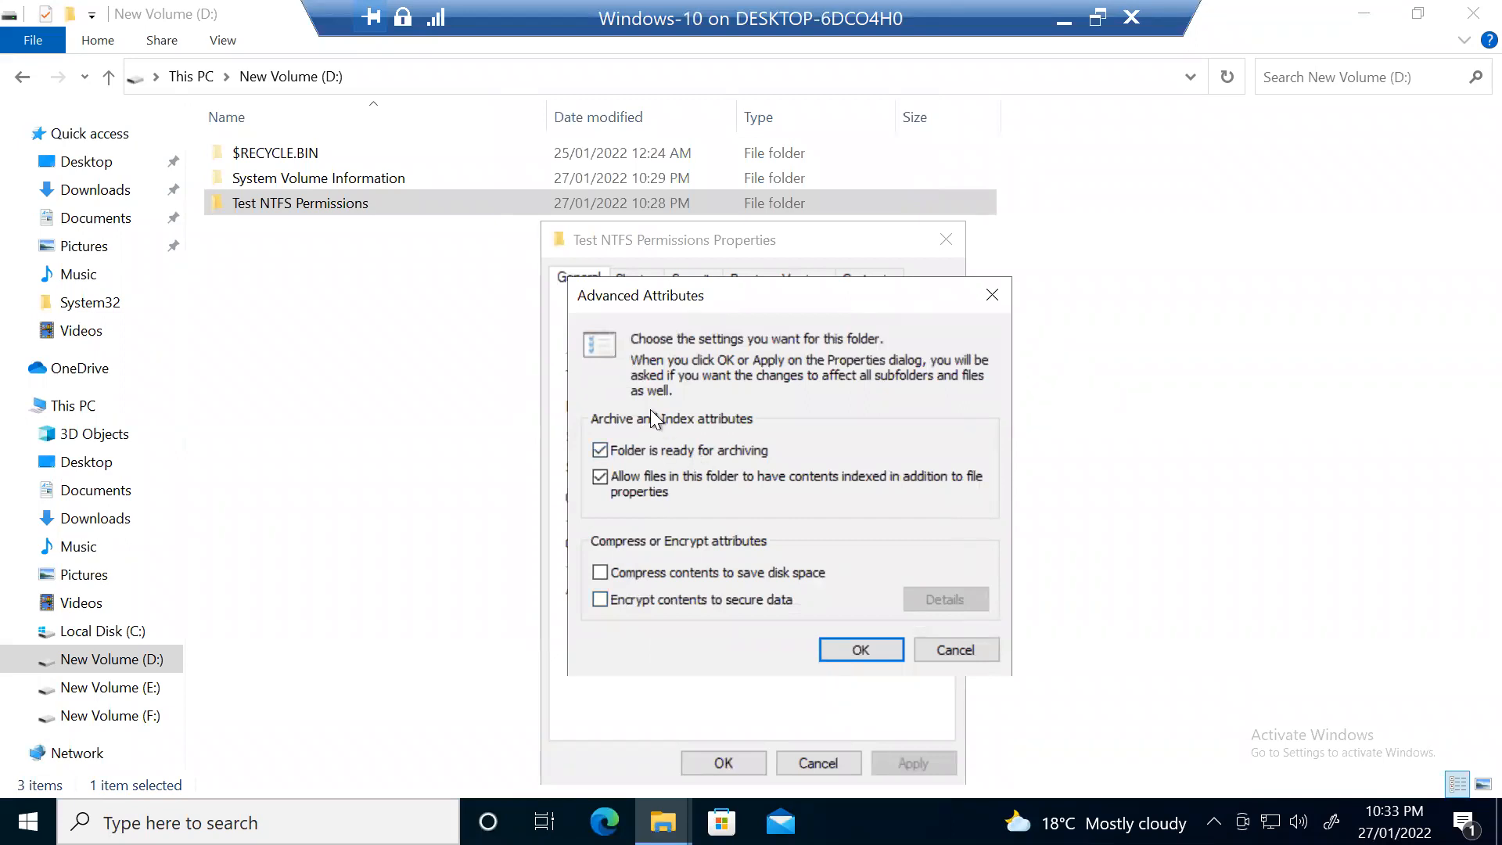
{"action": "left_click_drag", "start_coordinate": [696, 291], "coordinate": [602, 238]}
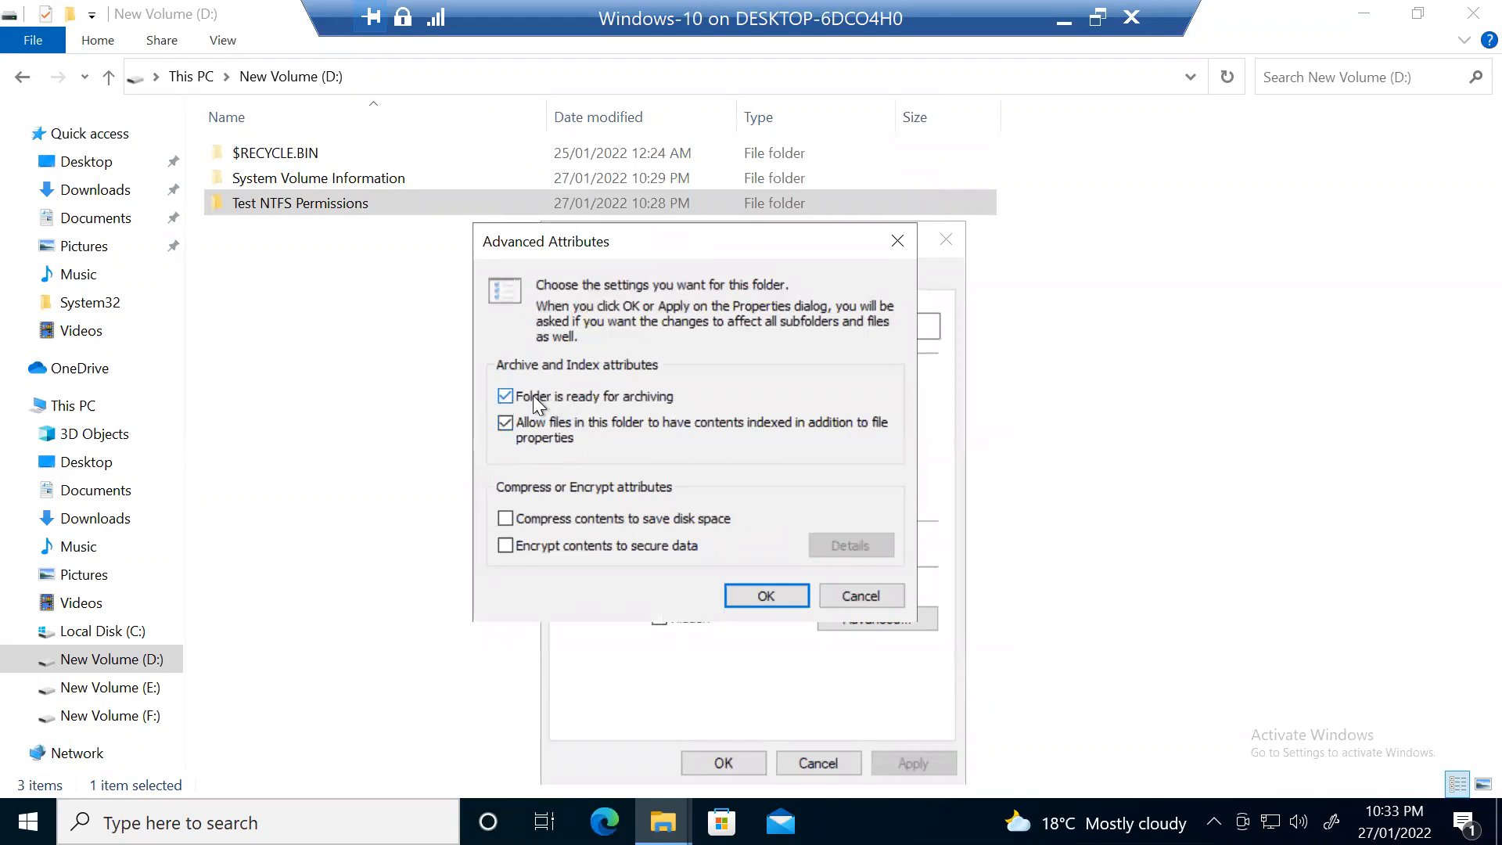
{"action": "left_click", "coordinate": [507, 396]}
{"action": "left_click", "coordinate": [861, 596]}
{"action": "left_click_drag", "start_coordinate": [768, 243], "coordinate": [662, 148]}
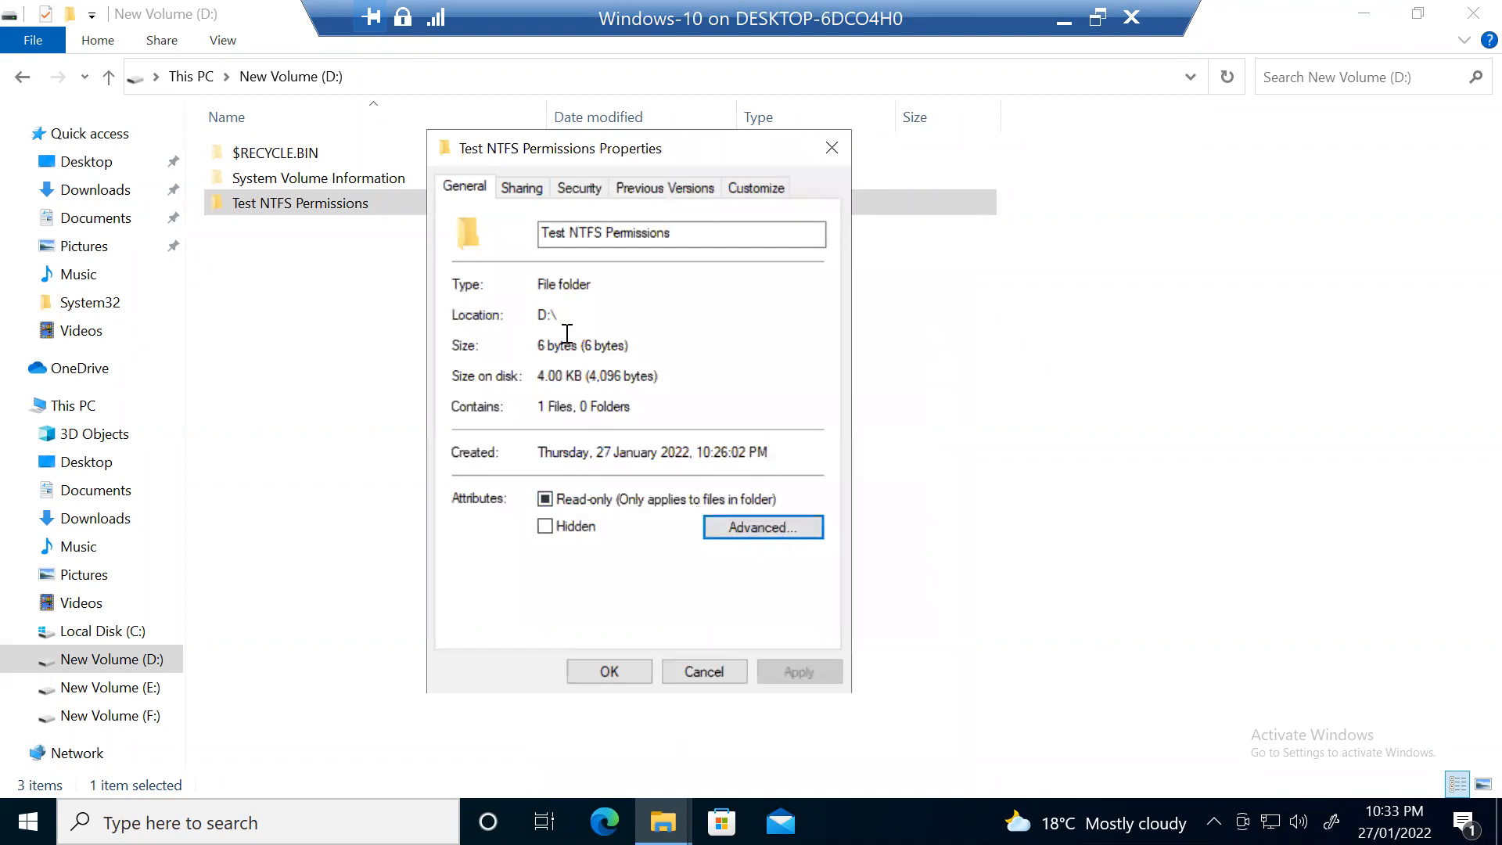
{"action": "left_click", "coordinate": [581, 190]}
{"action": "left_click", "coordinate": [467, 190]}
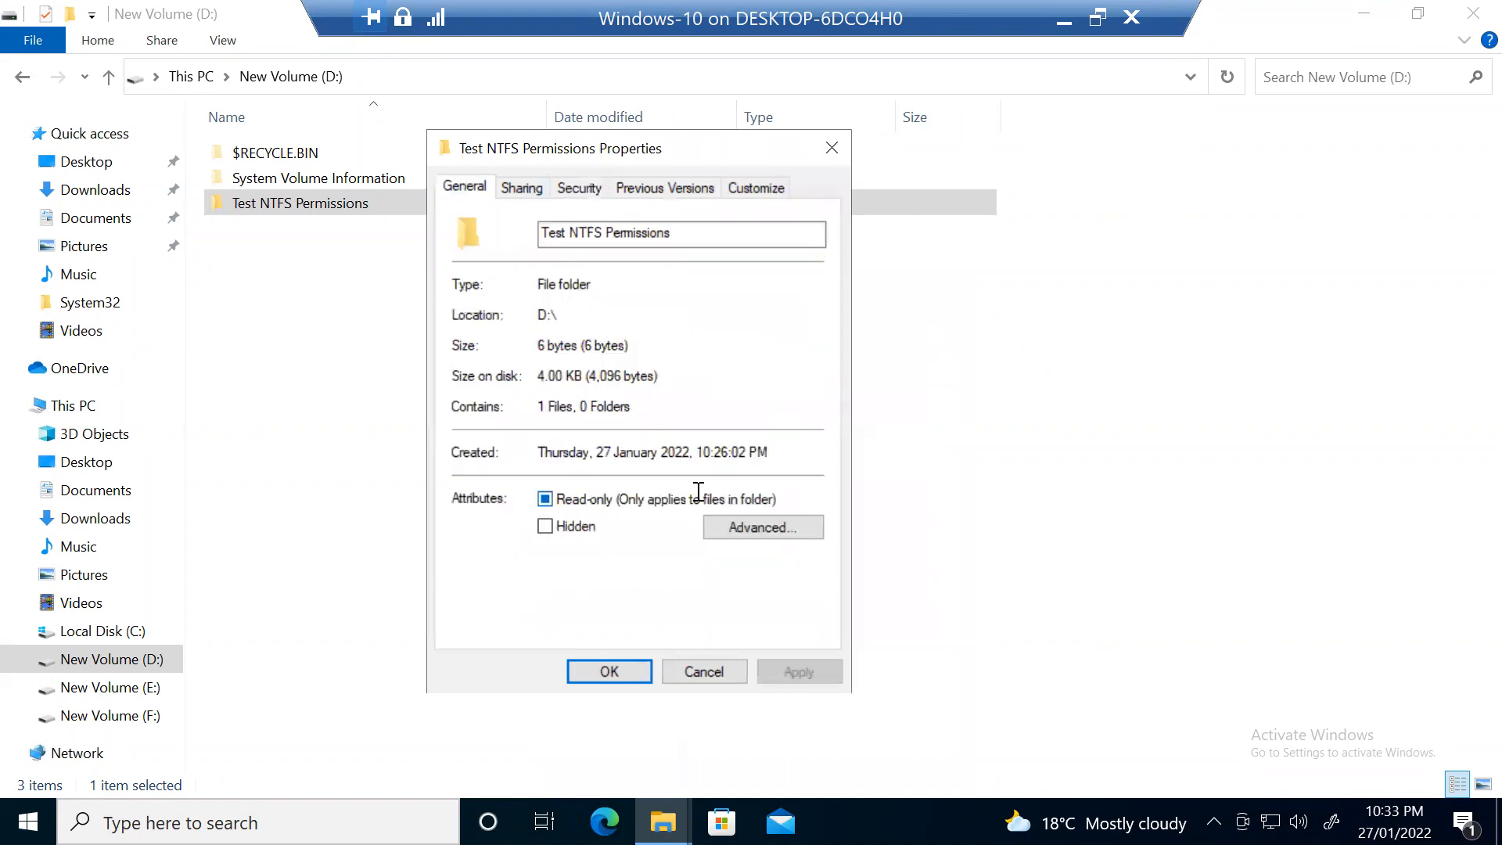
{"action": "left_click", "coordinate": [747, 617]}
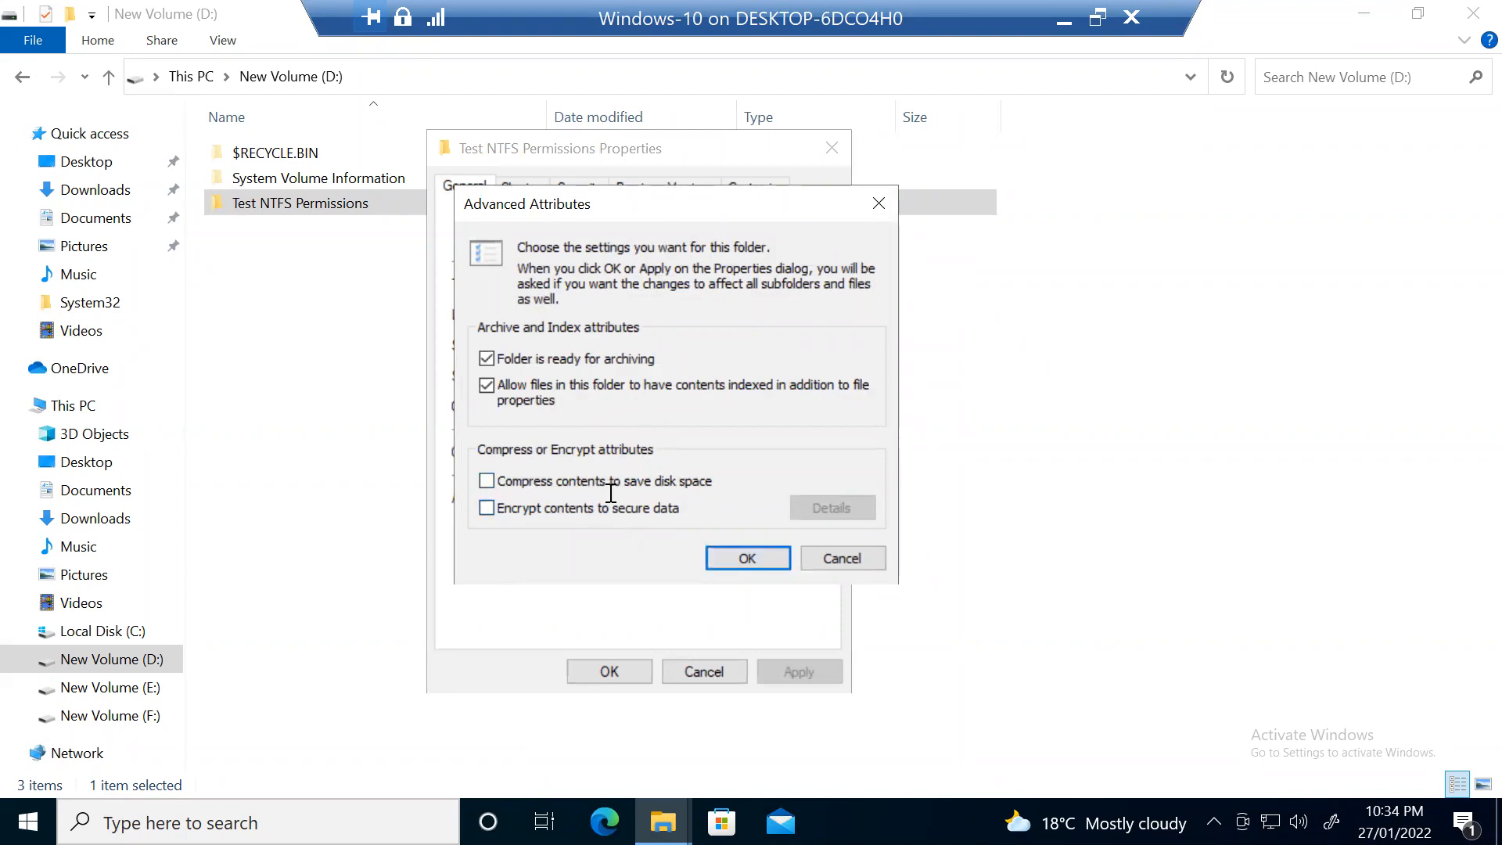
{"action": "left_click", "coordinate": [747, 557]}
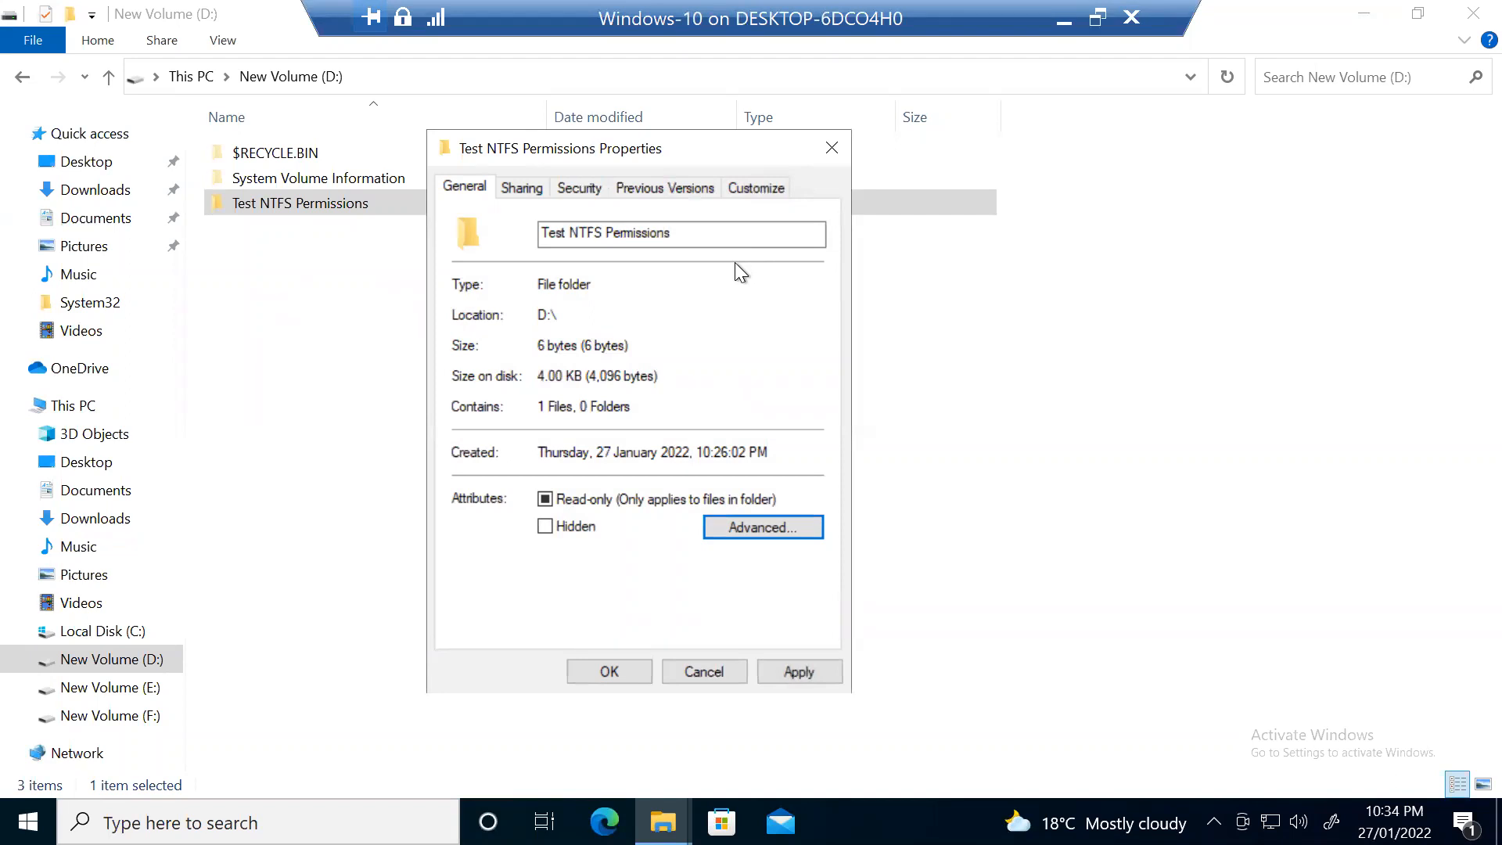
{"action": "left_click", "coordinate": [704, 671]}
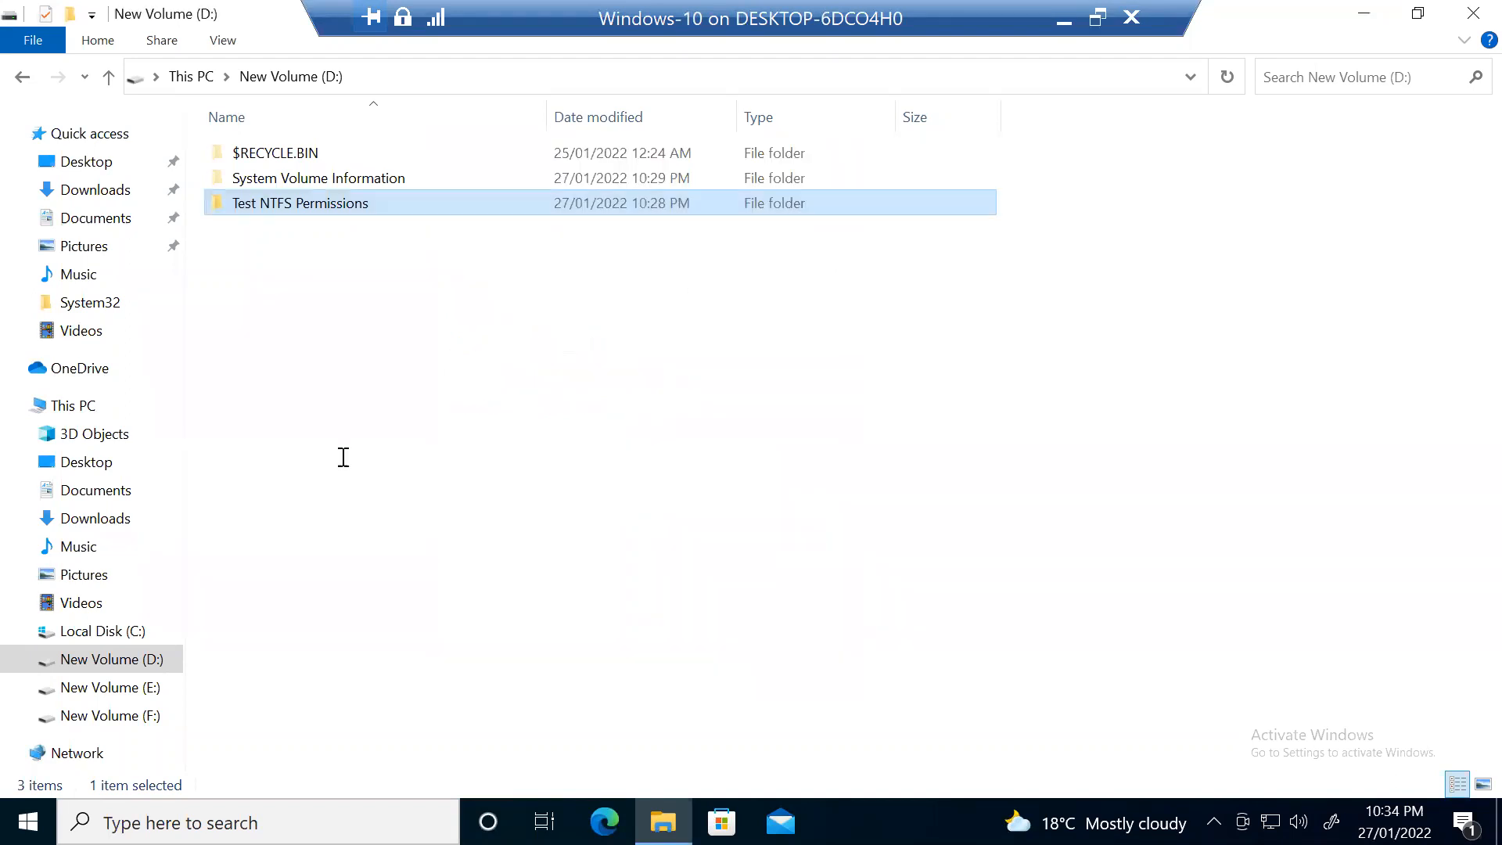
Step: Open New Volume (D:) properties from This PC and show its Quota tab
{"action": "left_click", "coordinate": [109, 78]}
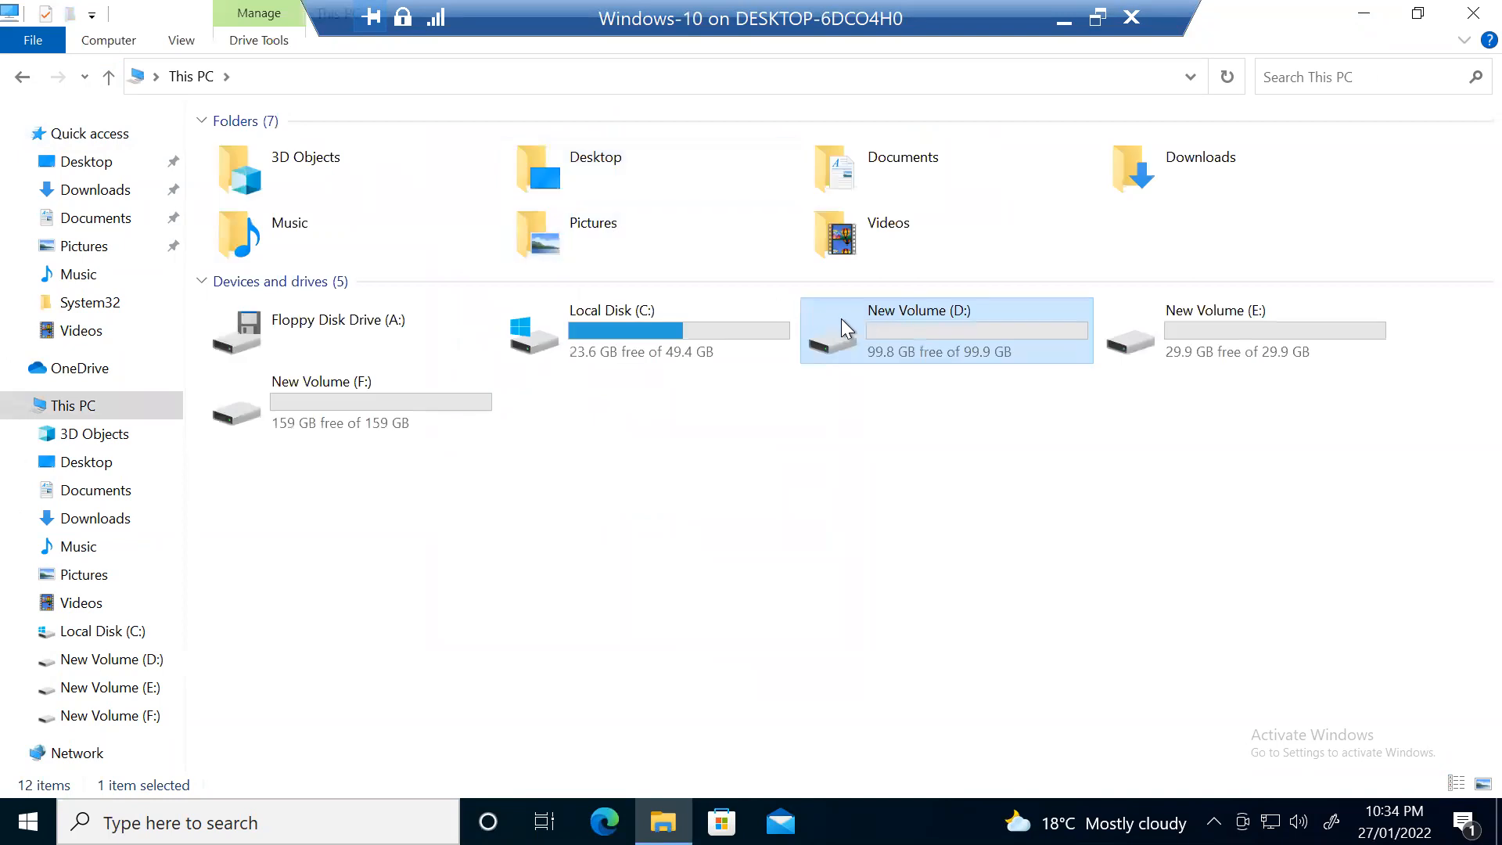
{"action": "right_click", "coordinate": [881, 330]}
{"action": "left_click", "coordinate": [753, 723]}
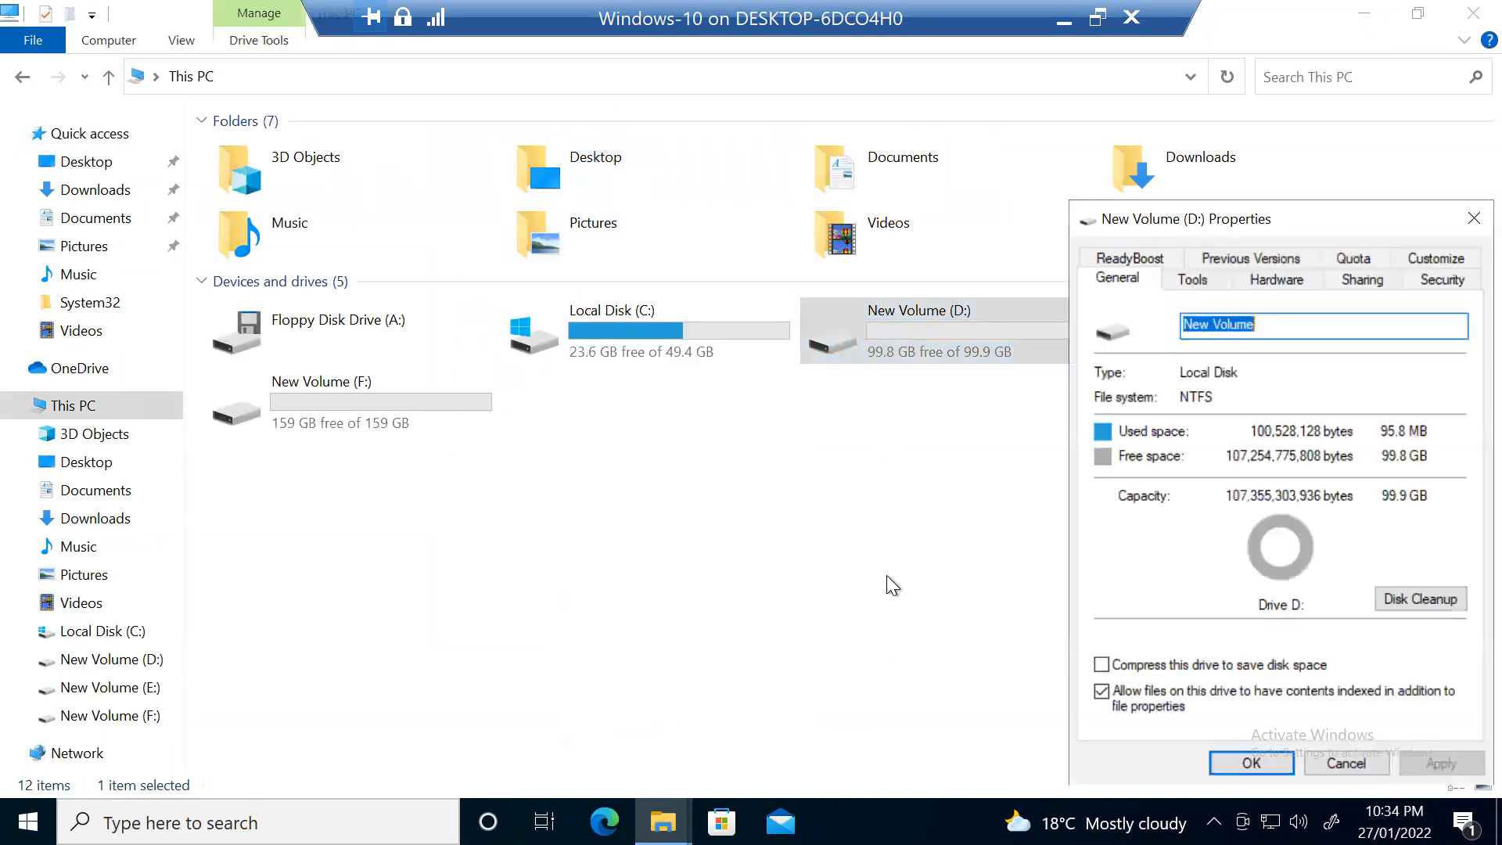
{"action": "left_click_drag", "start_coordinate": [1273, 205], "coordinate": [1039, 196]}
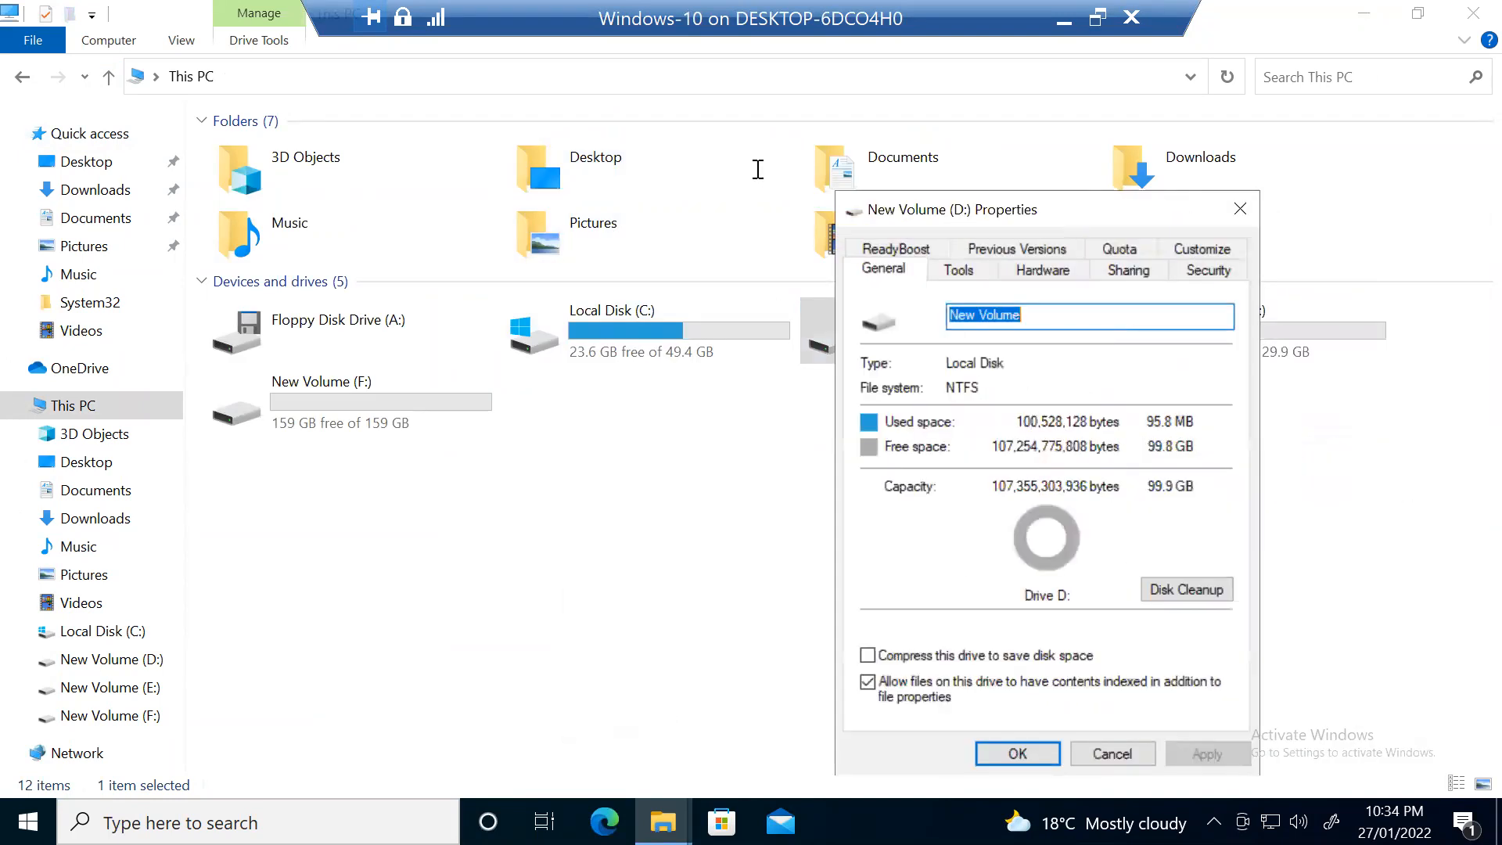
{"action": "left_click_drag", "start_coordinate": [758, 169], "coordinate": [763, 188]}
{"action": "left_click", "coordinate": [804, 208]}
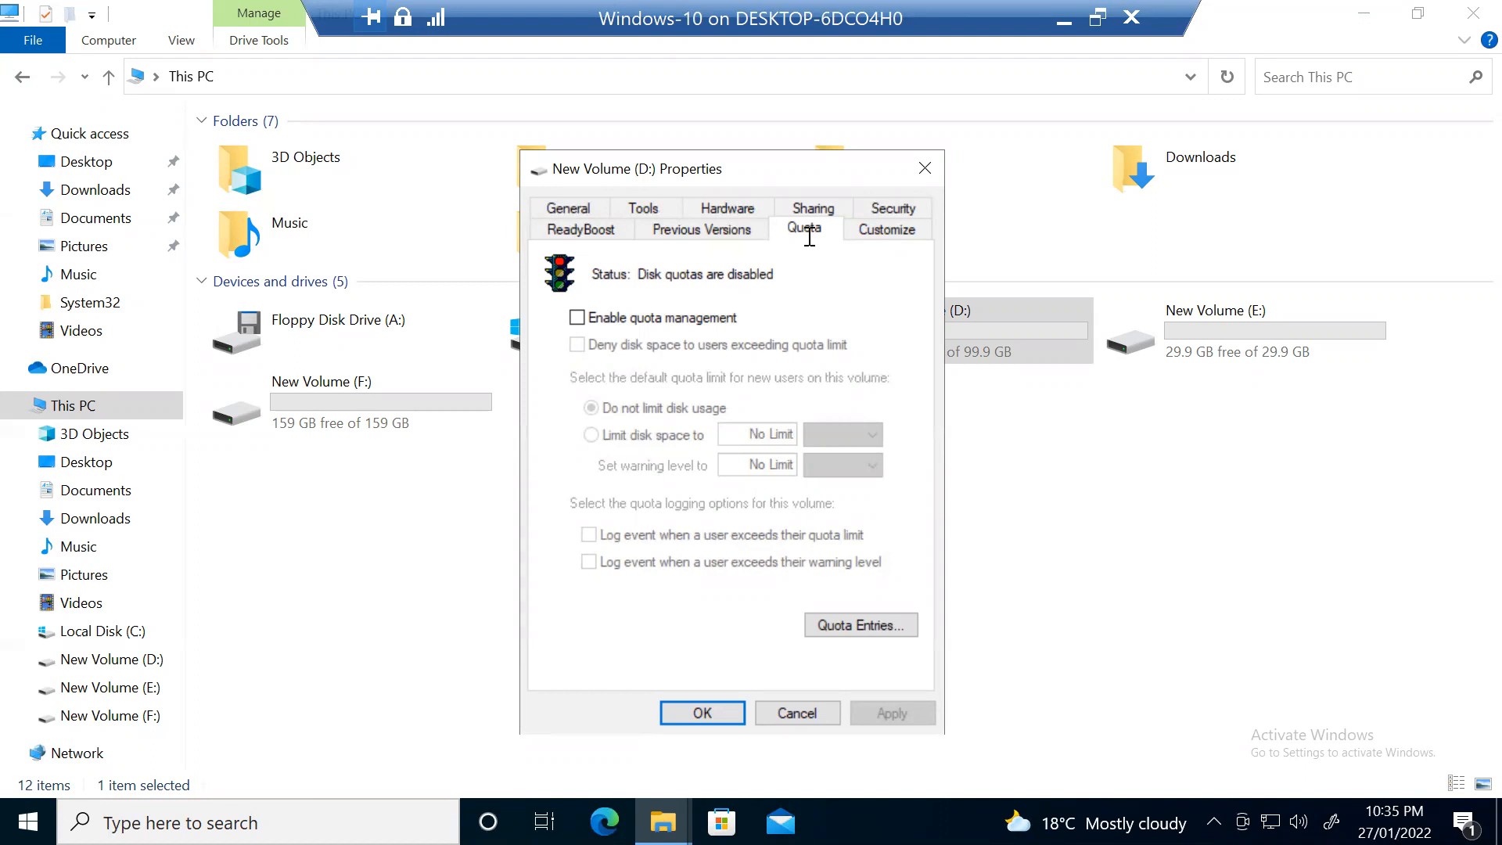
Step: Check 'Enable quota management' and 'Deny disk space to users exceeding quota limit' for D:
{"action": "left_click_drag", "start_coordinate": [805, 167], "coordinate": [465, 179]}
{"action": "left_click", "coordinate": [979, 368]}
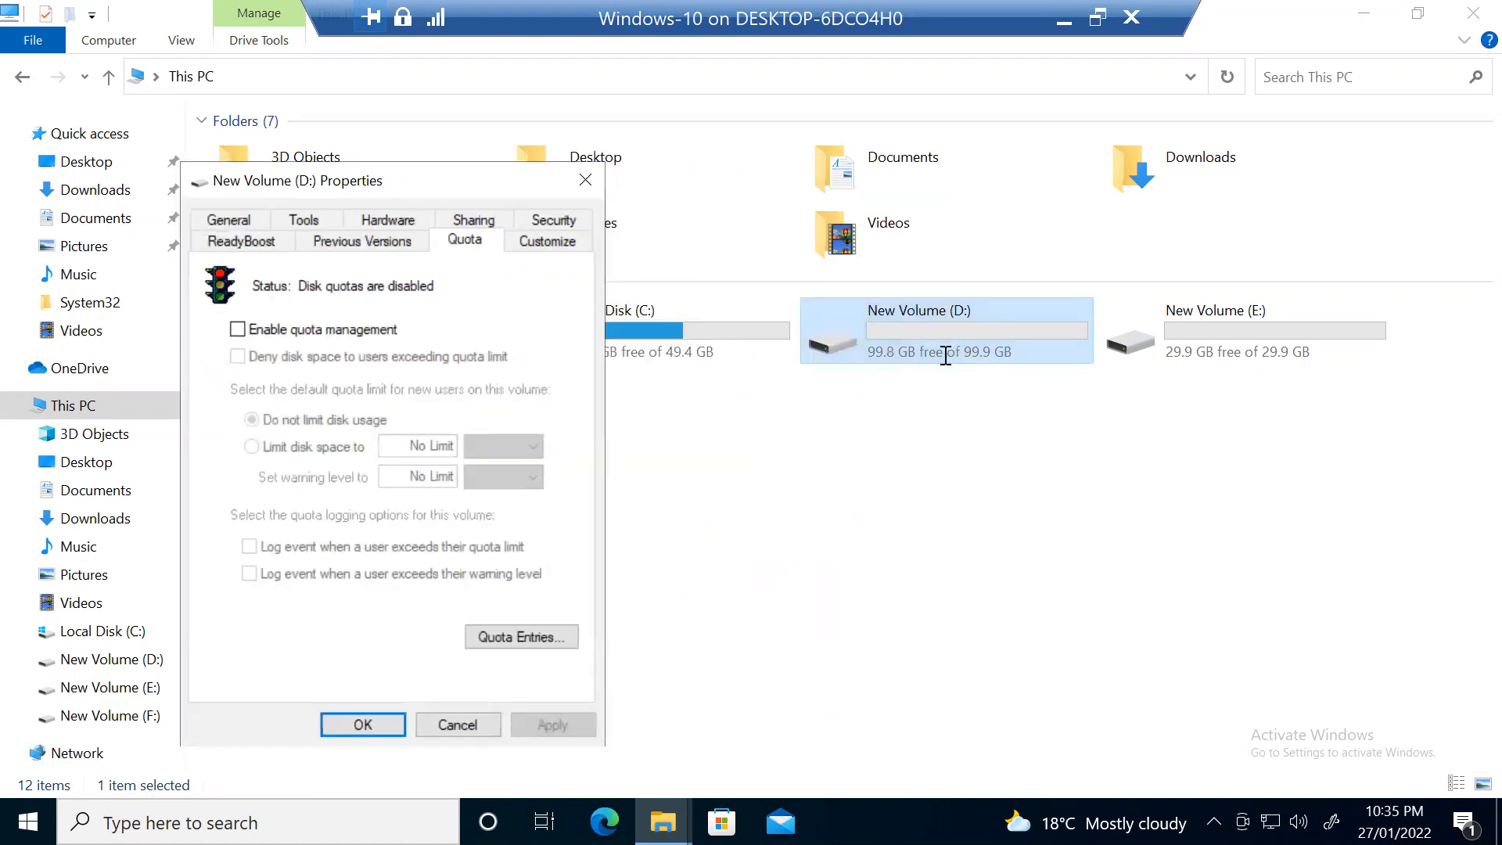
{"action": "left_click_drag", "start_coordinate": [383, 181], "coordinate": [631, 106]}
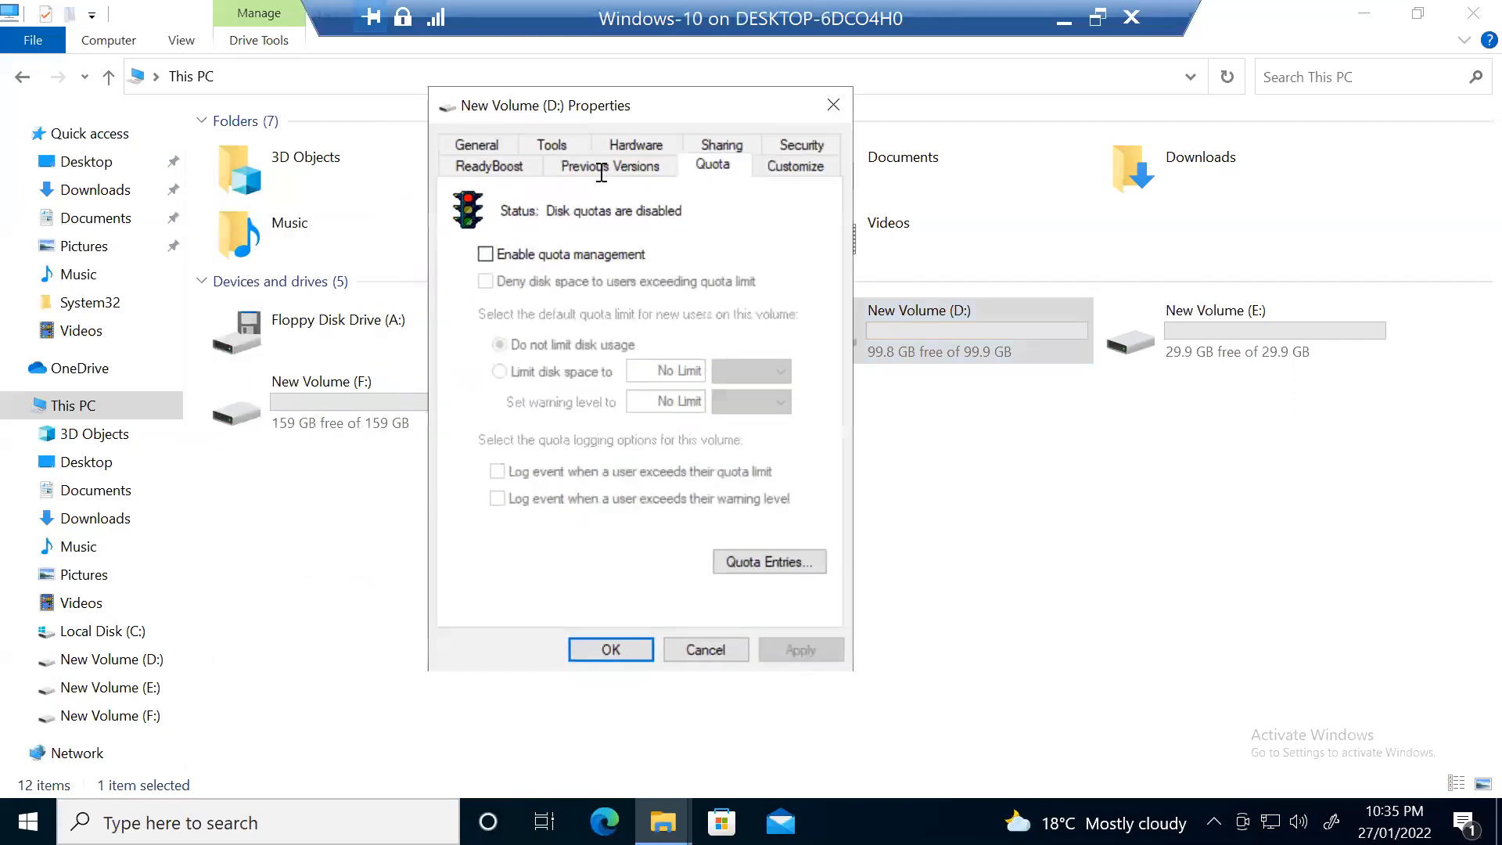
{"action": "left_click", "coordinate": [534, 256]}
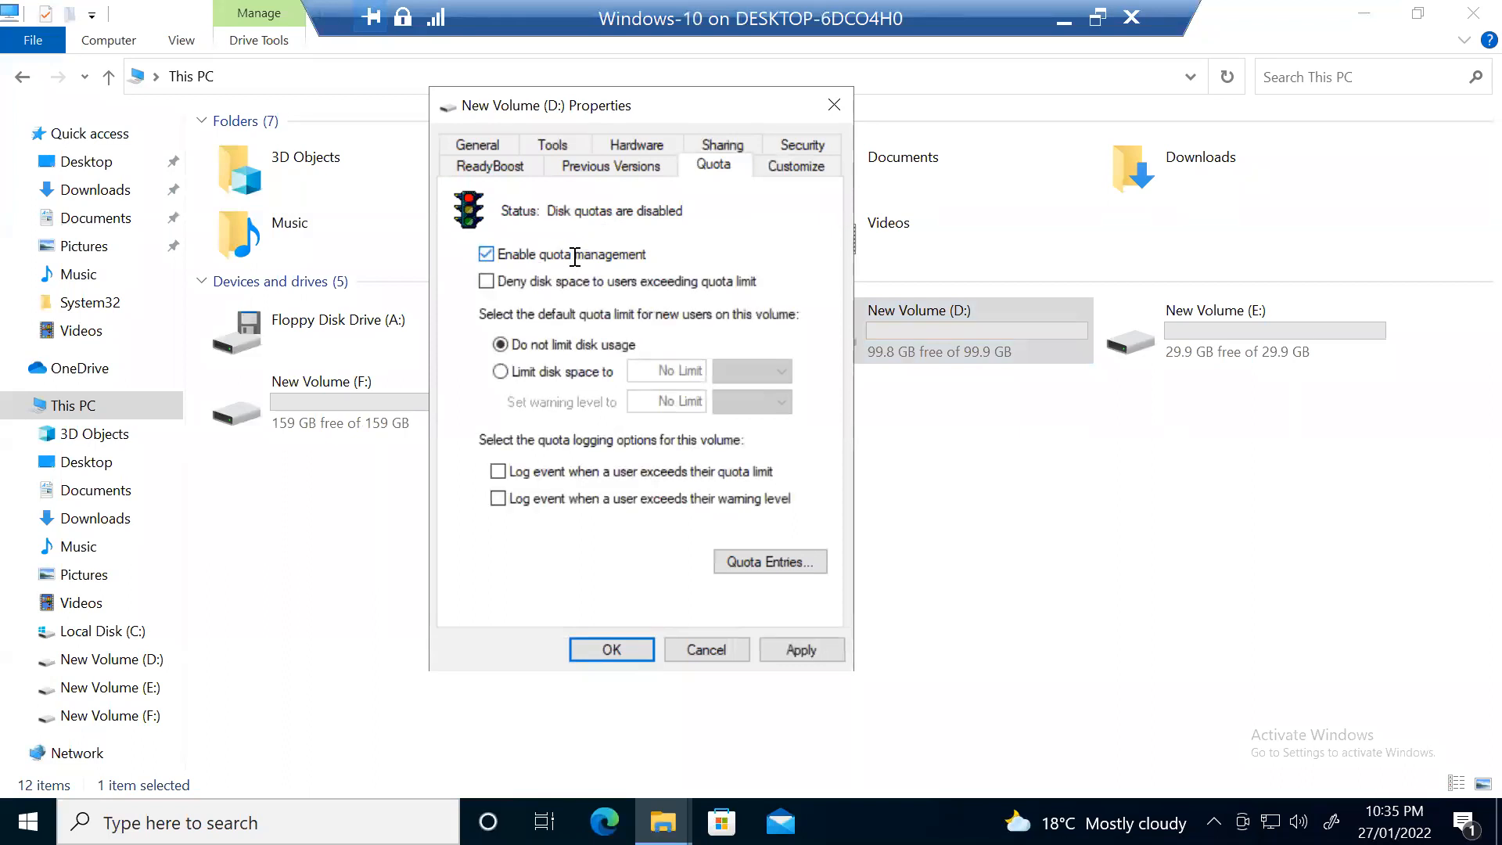
{"action": "left_click", "coordinate": [583, 286]}
Step: Limit new users on D: to 10 GB with the warning level at 9 GB
{"action": "left_click", "coordinate": [588, 372]}
{"action": "left_click", "coordinate": [696, 372]}
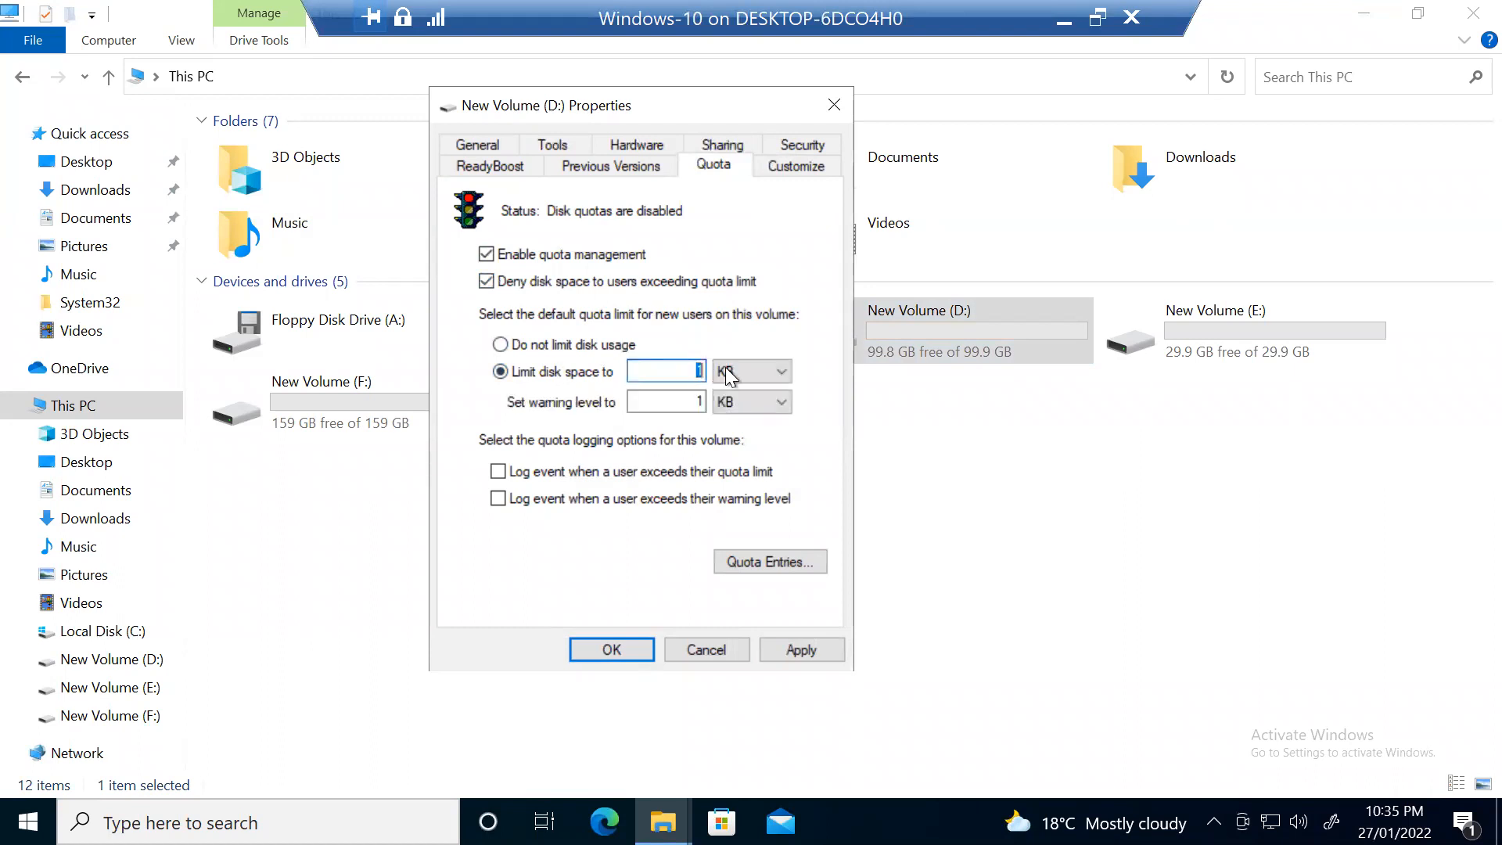
{"action": "type", "text": "0"}
{"action": "left_click", "coordinate": [762, 368]}
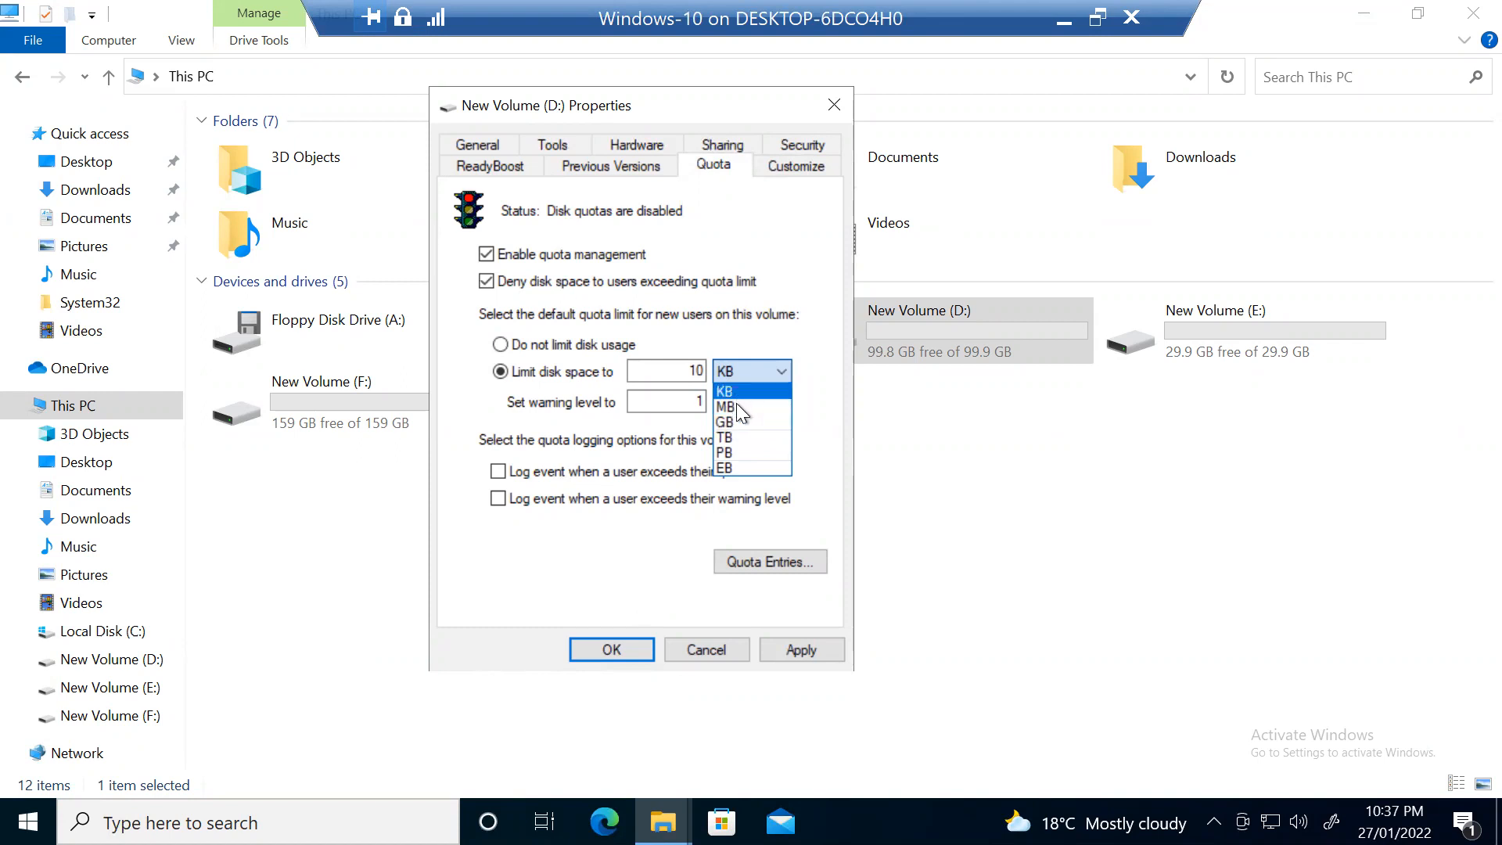
{"action": "left_click", "coordinate": [736, 421]}
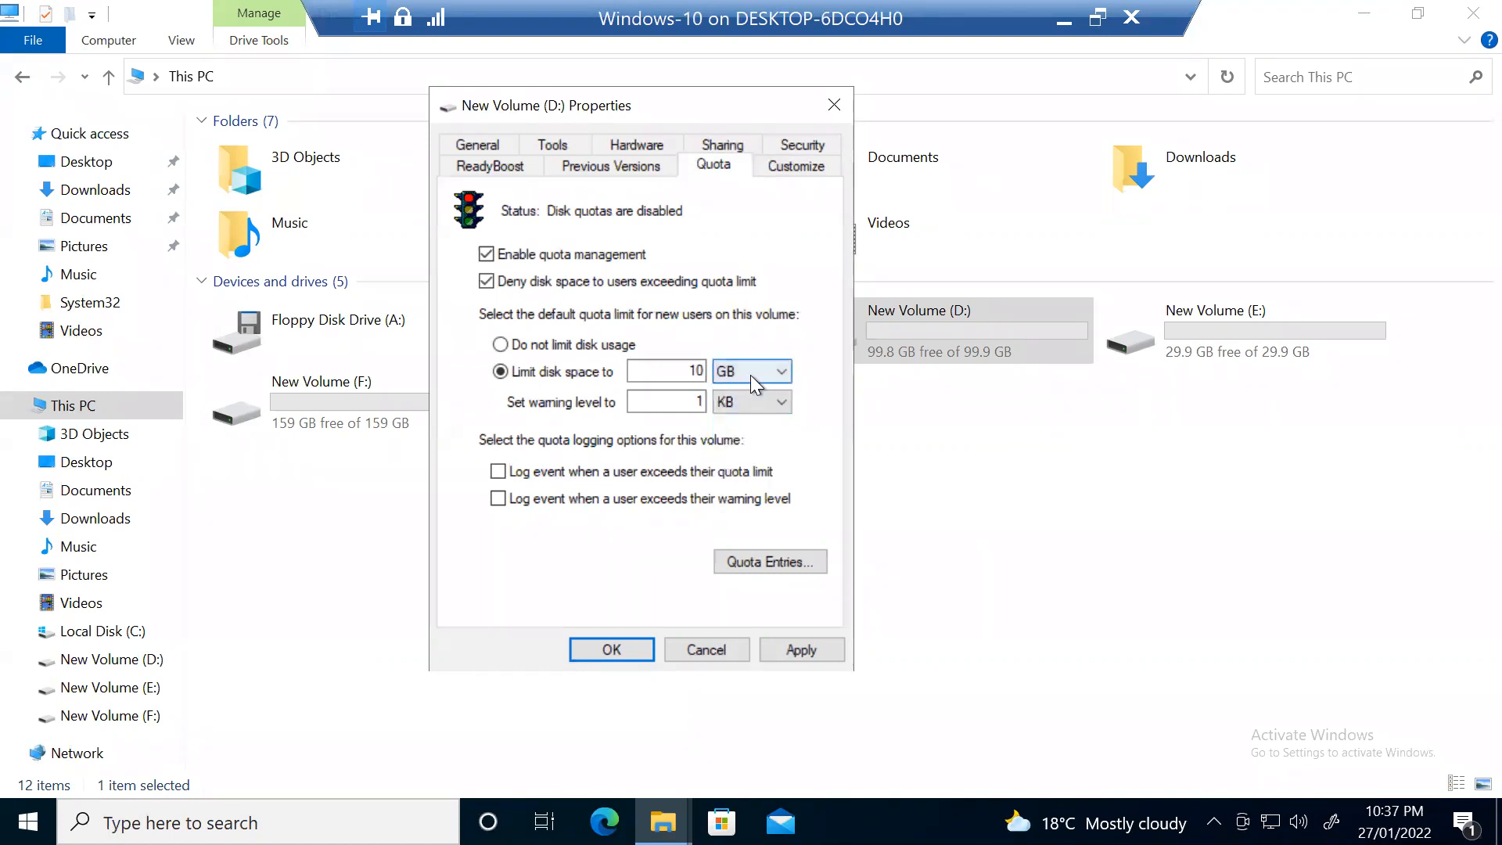
{"action": "double_click", "coordinate": [691, 391]}
{"action": "type", "text": "9"}
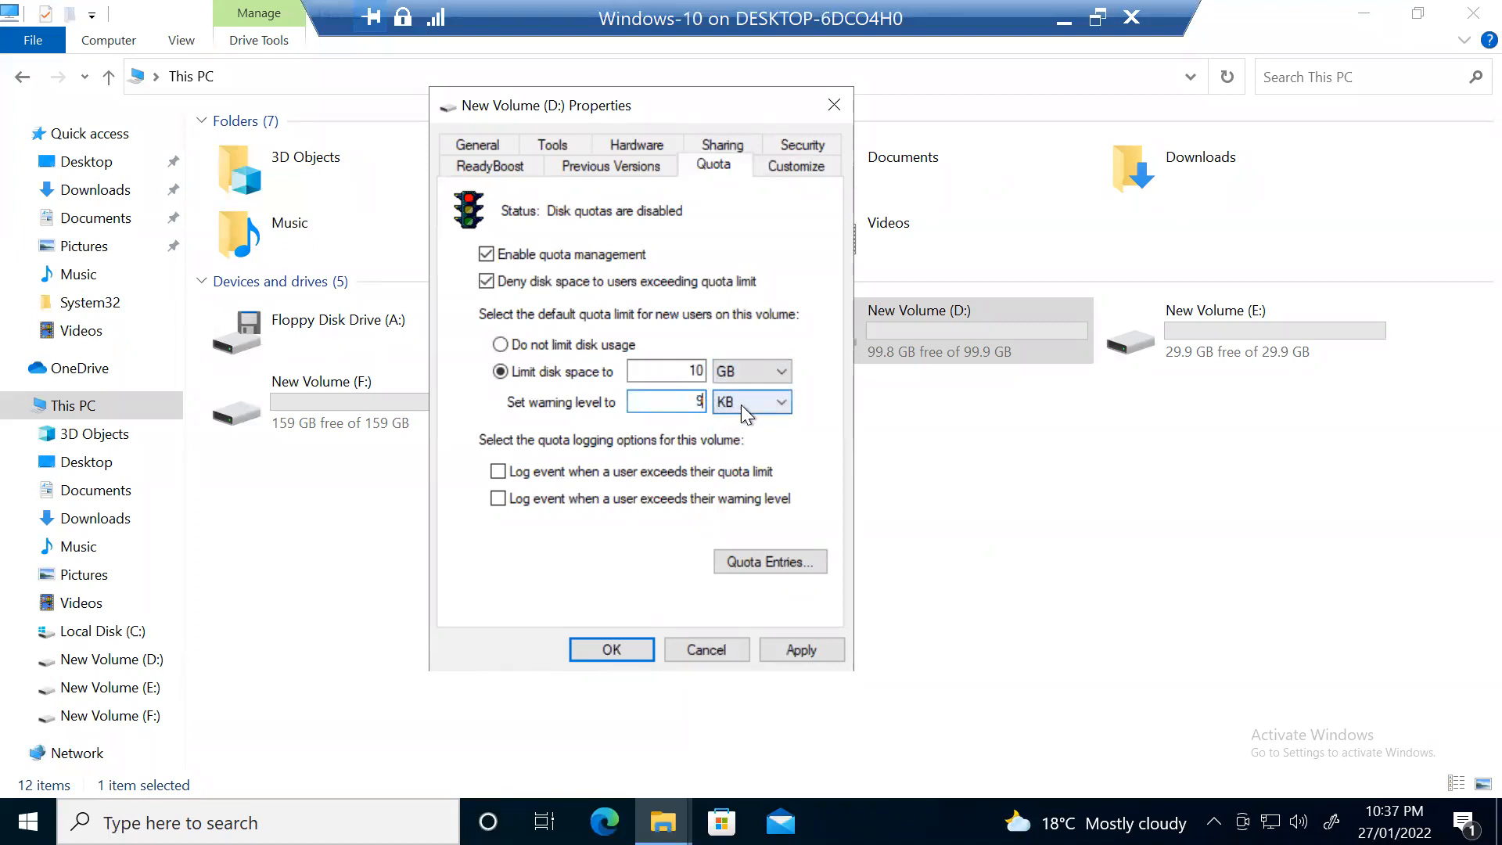
{"action": "left_click", "coordinate": [739, 402]}
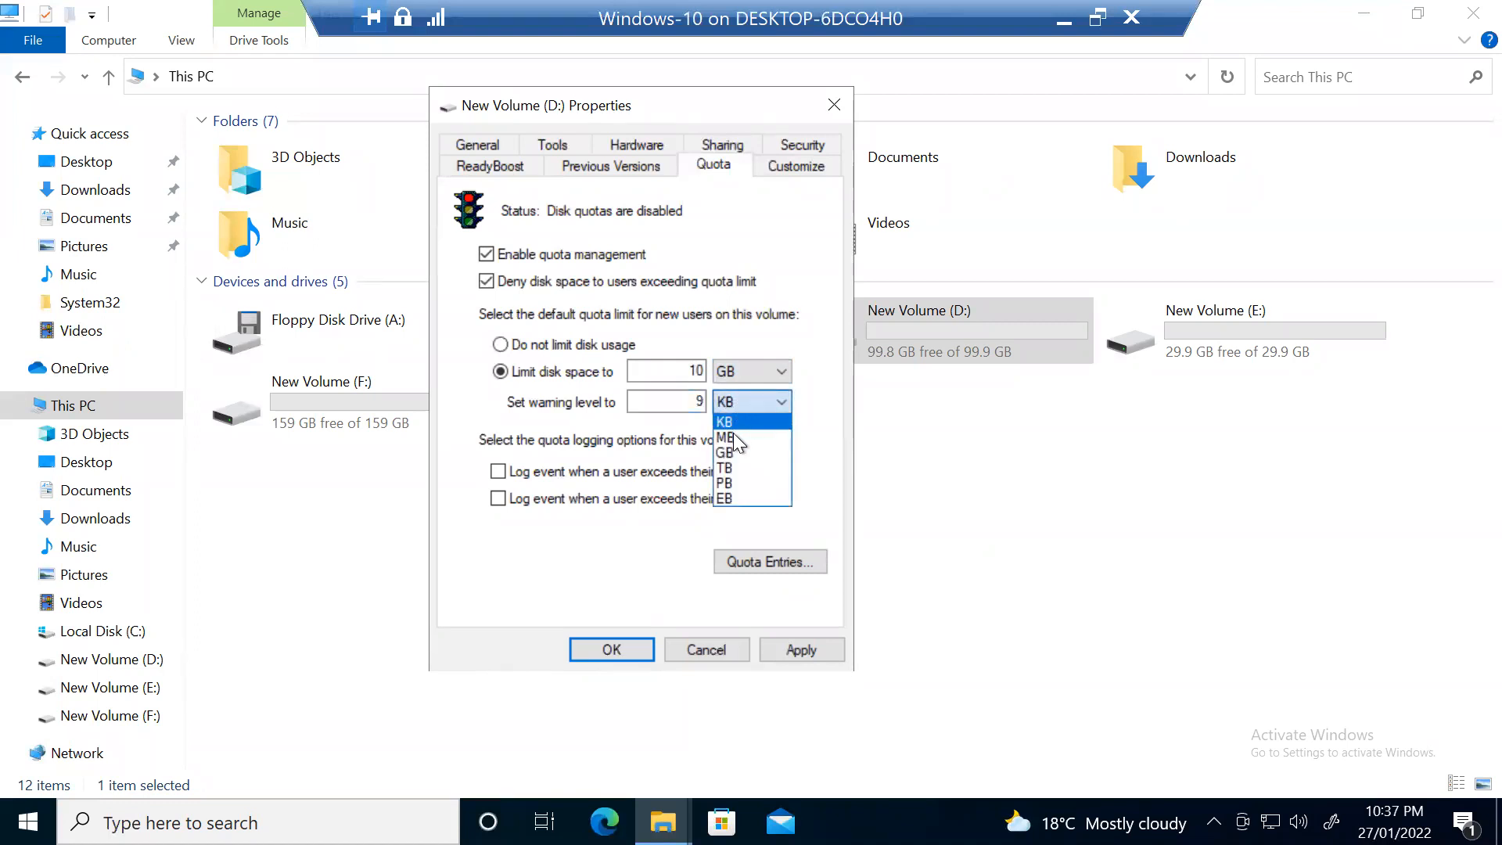
{"action": "left_click", "coordinate": [734, 452]}
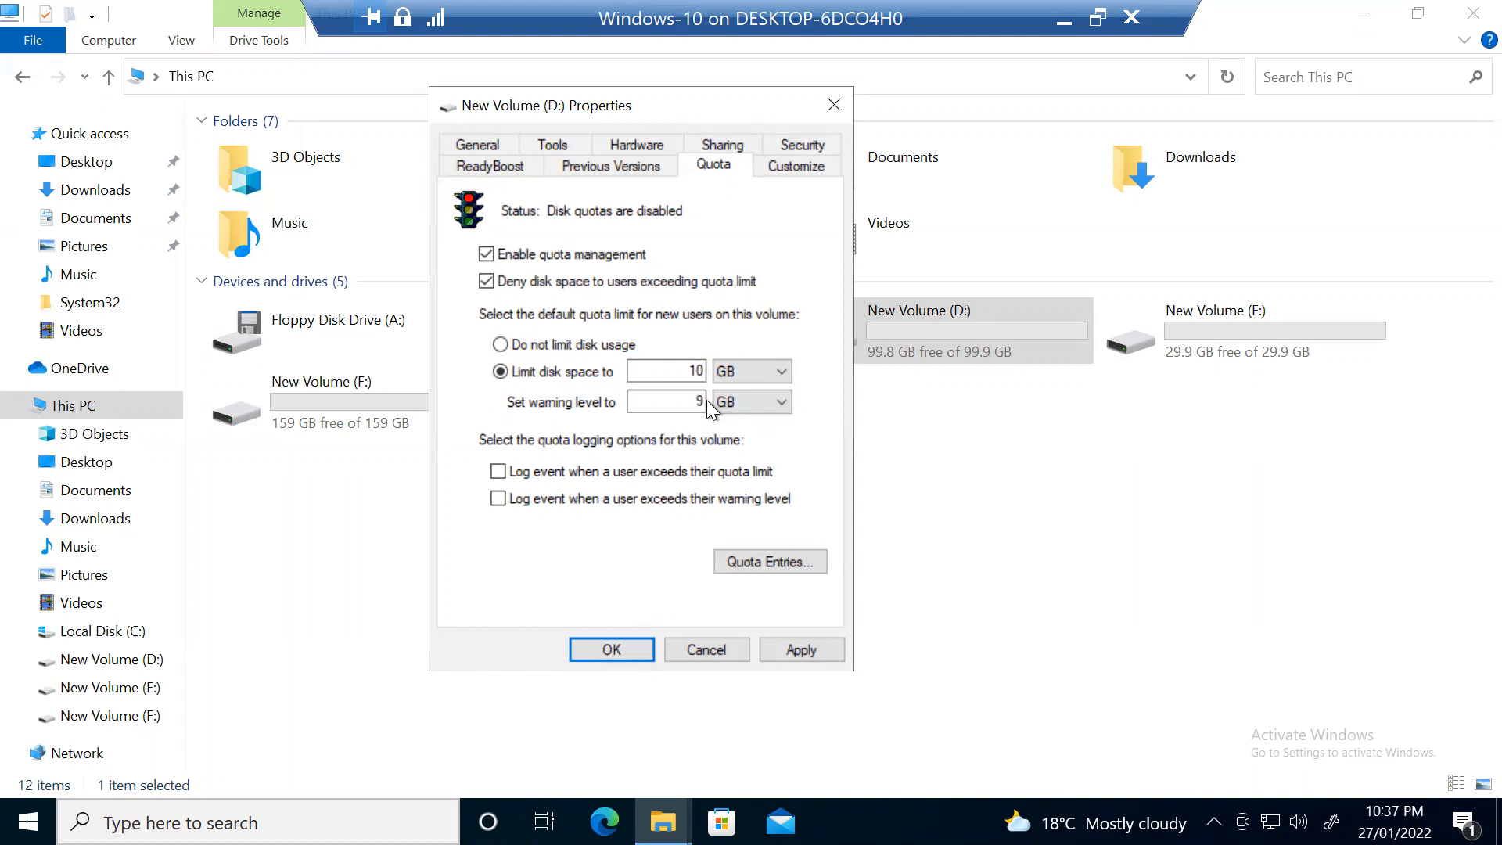
Step: Check 'Log event when a user exceeds their quota limit' for drive D:
{"action": "double_click", "coordinate": [692, 370]}
{"action": "left_click", "coordinate": [546, 471]}
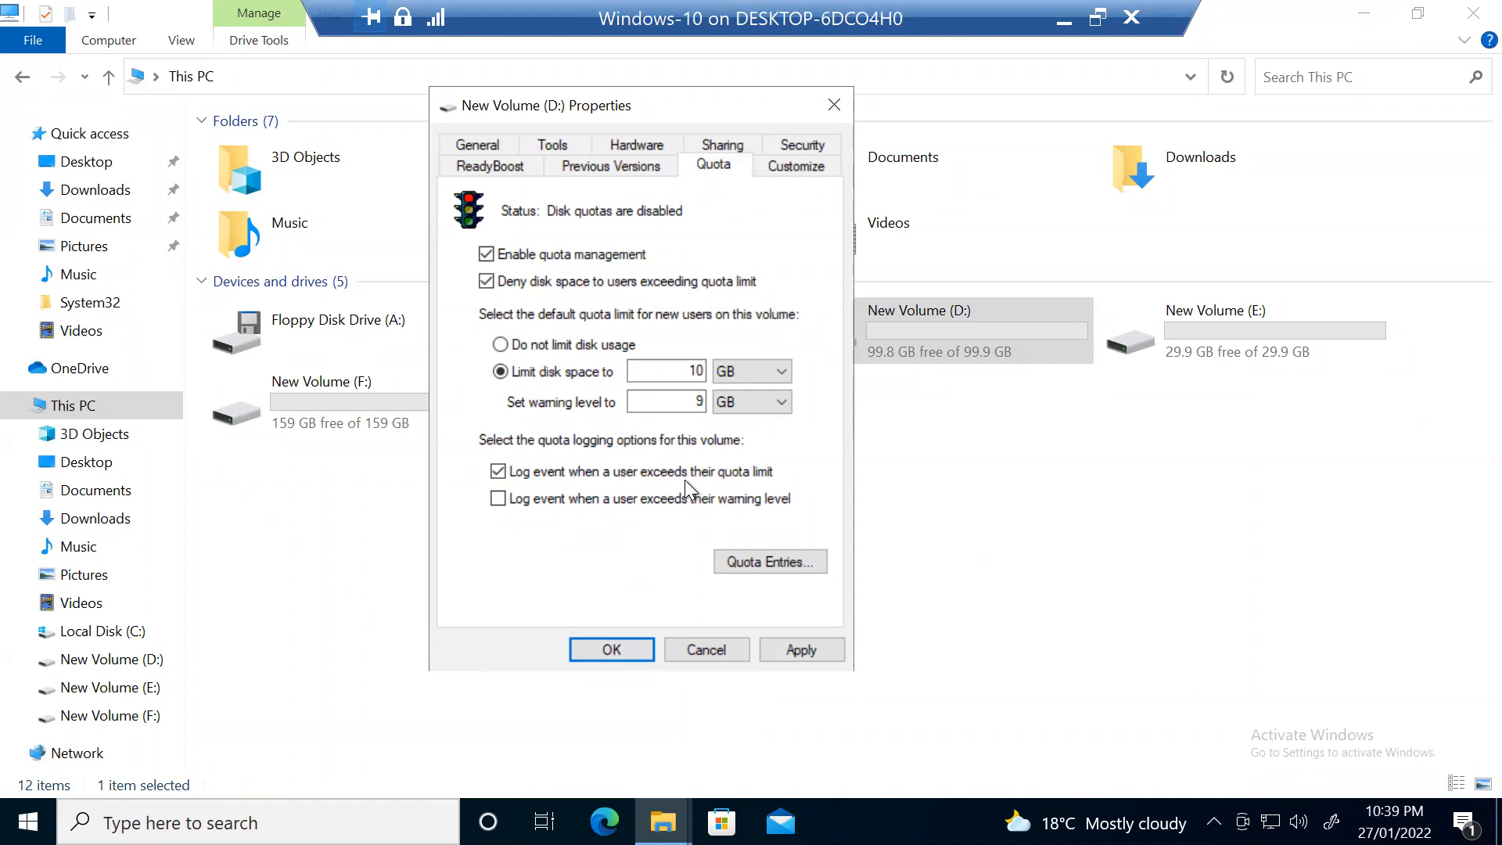
Step: Also log an event at the warning level, then apply and confirm to enable quotas on D:
{"action": "left_click", "coordinate": [499, 499]}
{"action": "left_click", "coordinate": [824, 646]}
{"action": "left_click", "coordinate": [833, 520]}
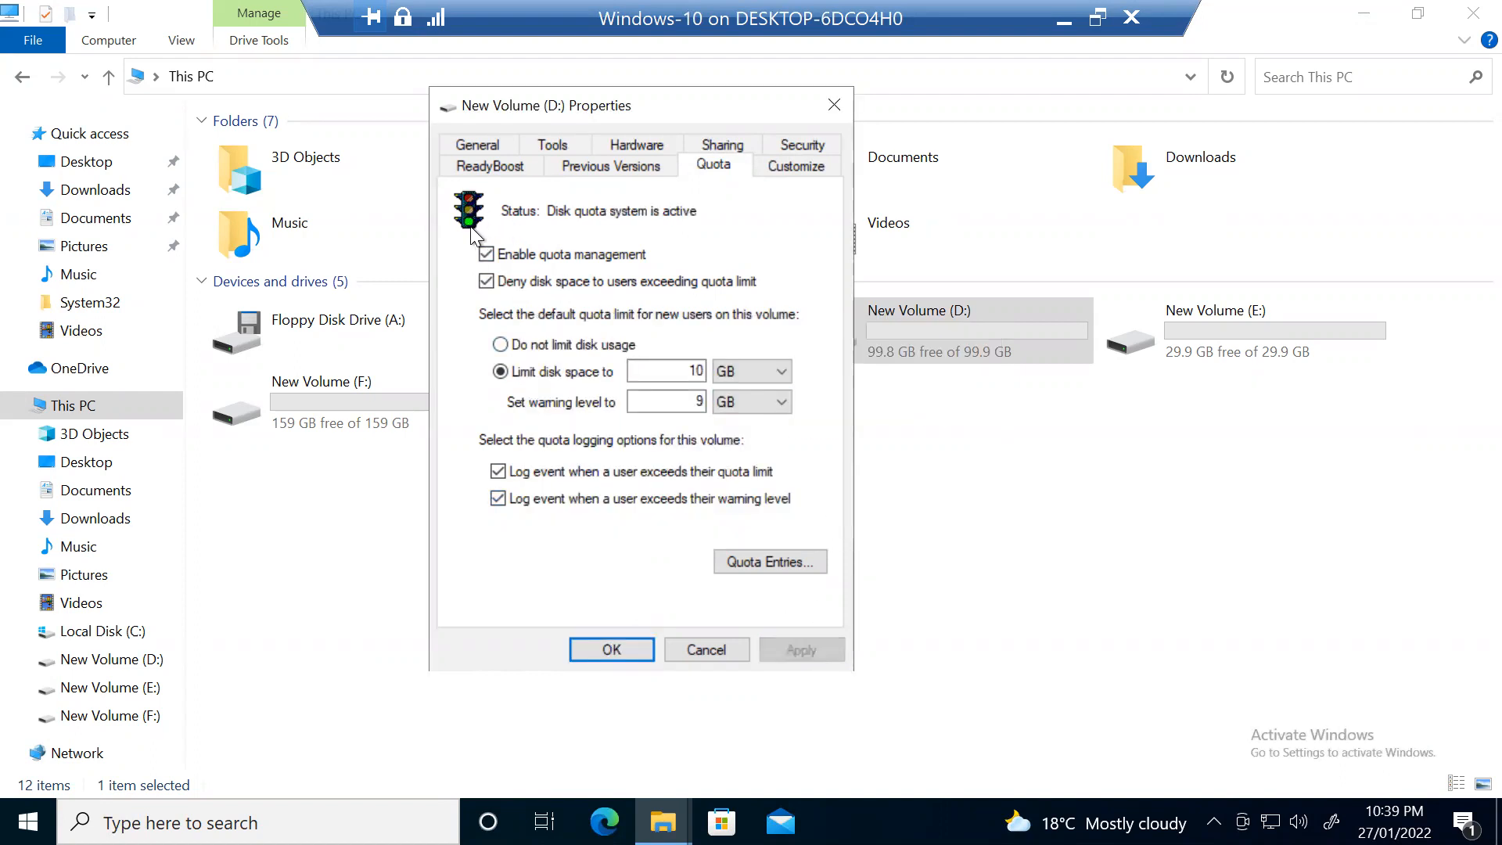
{"action": "left_click", "coordinate": [609, 654]}
{"action": "left_click", "coordinate": [889, 491]}
Step: Browse the folders on New Volume (D:), go back up to This PC, and open Windows search
{"action": "double_click", "coordinate": [890, 322]}
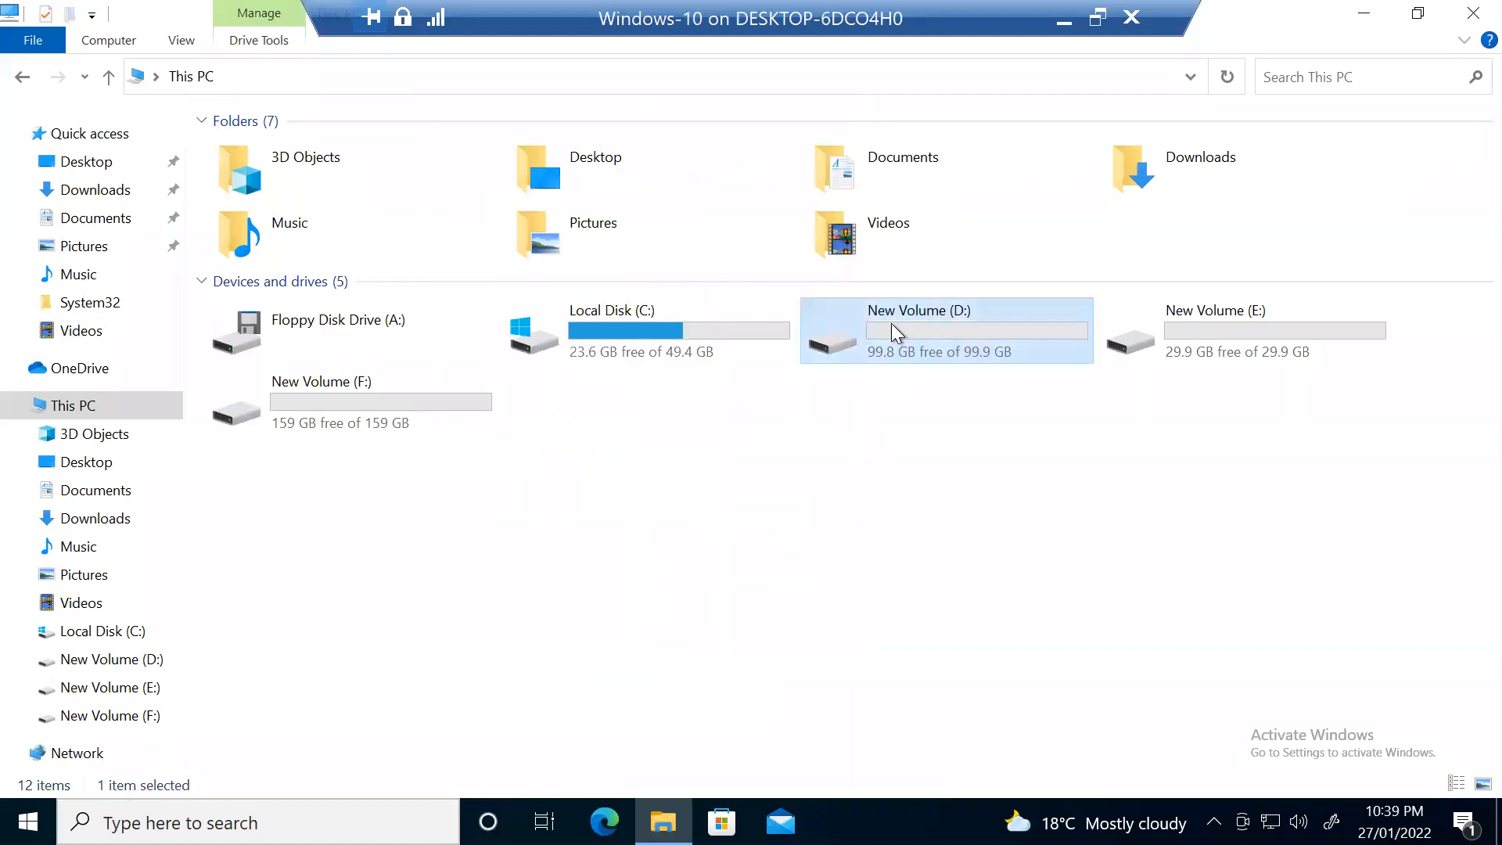
{"action": "left_click", "coordinate": [106, 77]}
{"action": "left_click", "coordinate": [857, 486]}
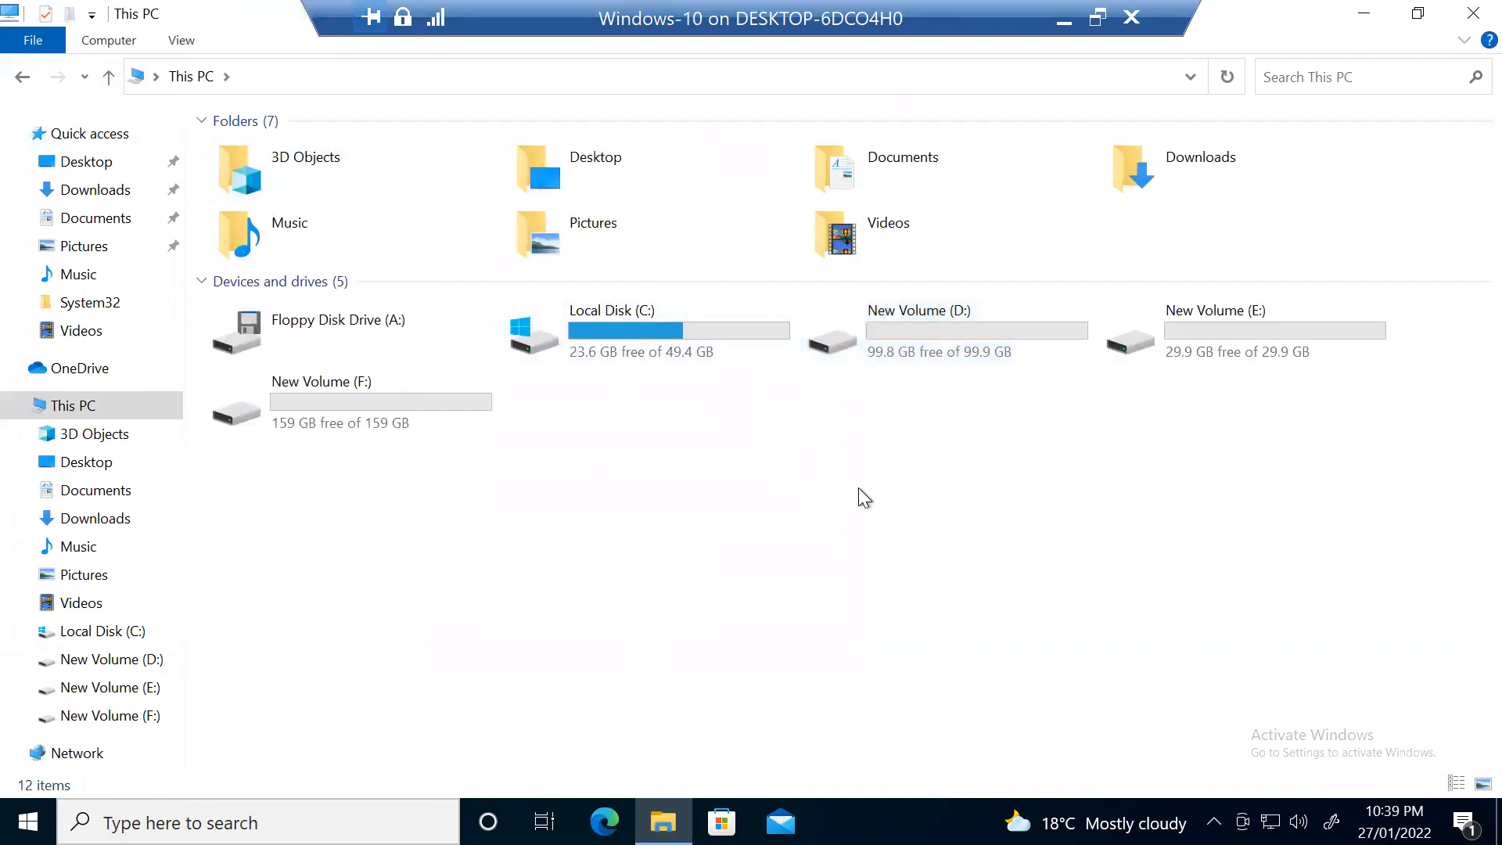
{"action": "double_click", "coordinate": [943, 347]}
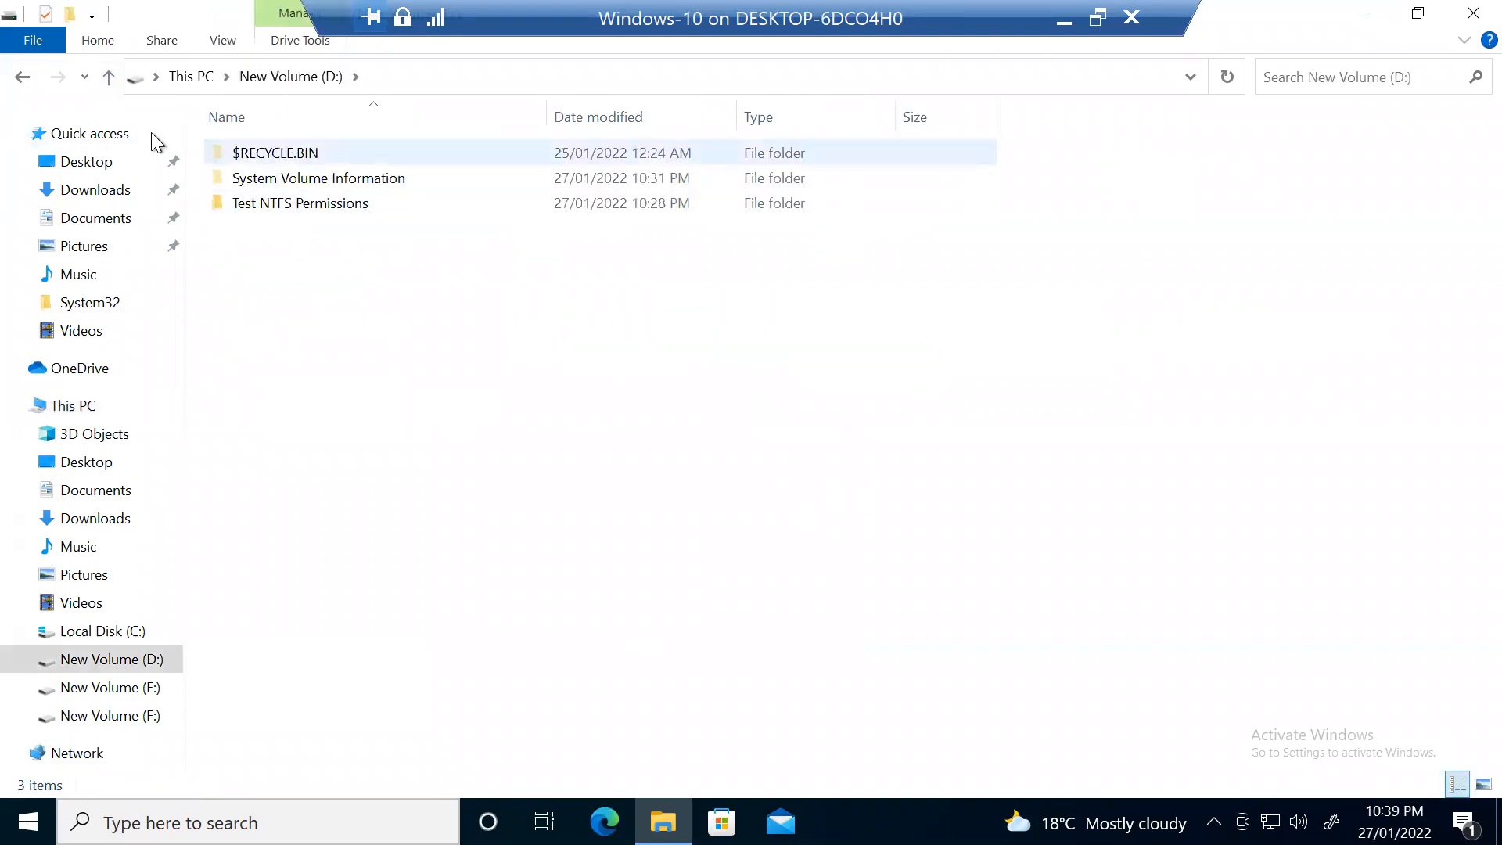
{"action": "left_click", "coordinate": [109, 76]}
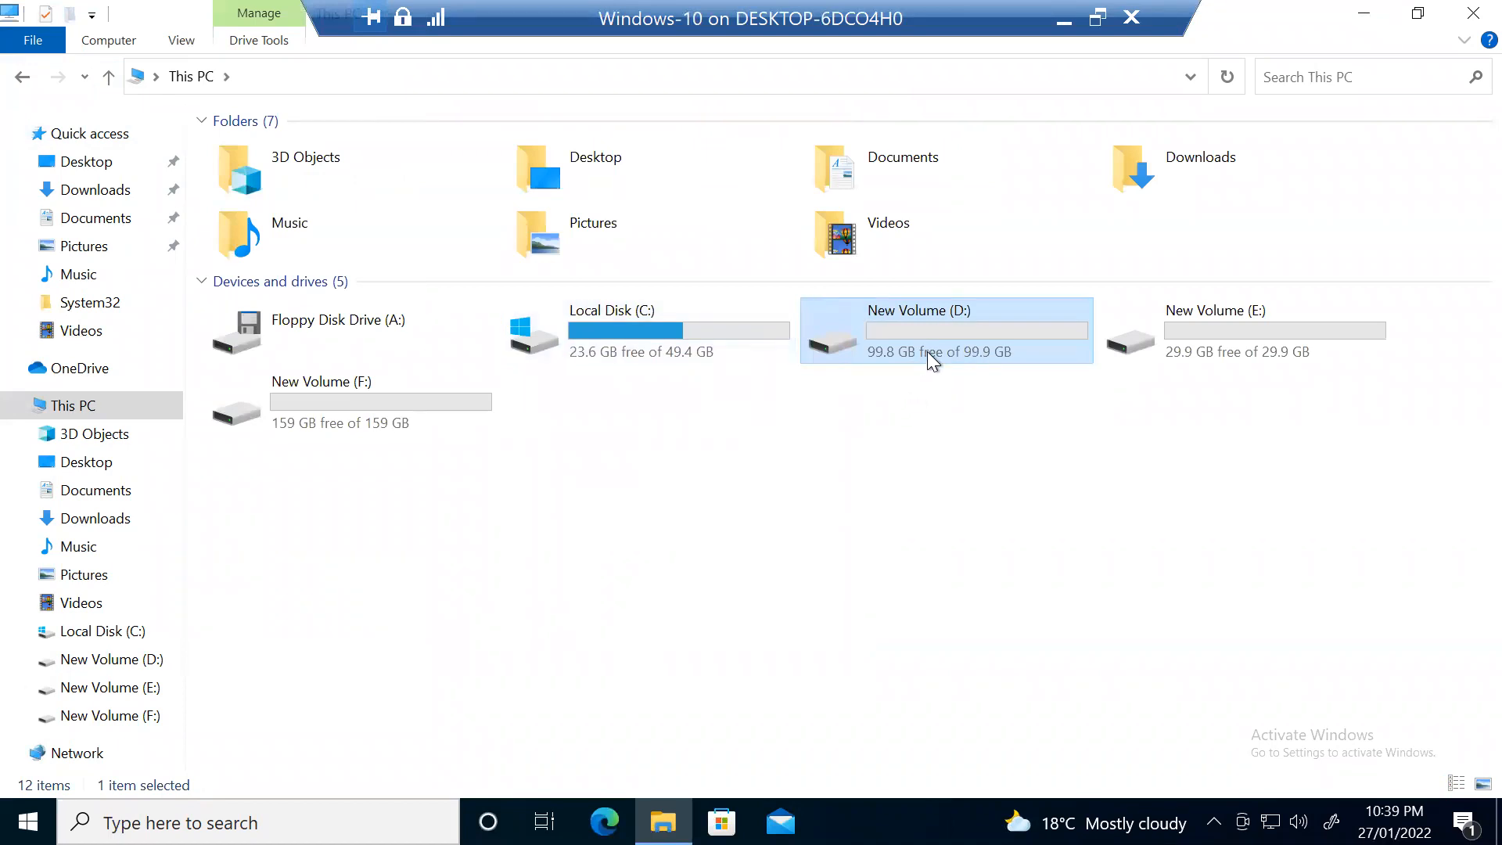
{"action": "left_click", "coordinate": [946, 391]}
{"action": "double_click", "coordinate": [901, 344]}
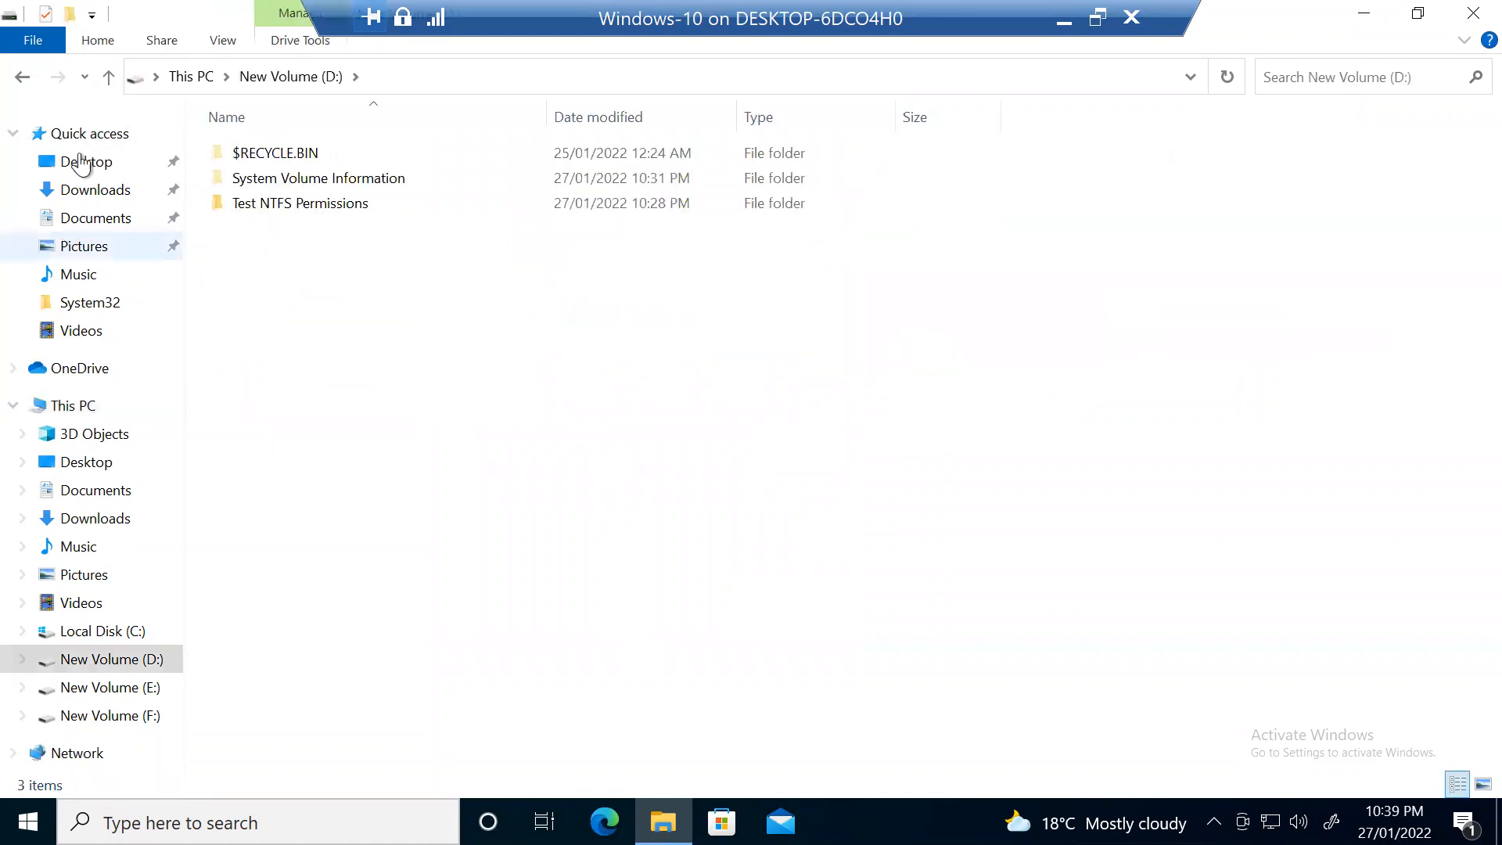
{"action": "left_click", "coordinate": [108, 76]}
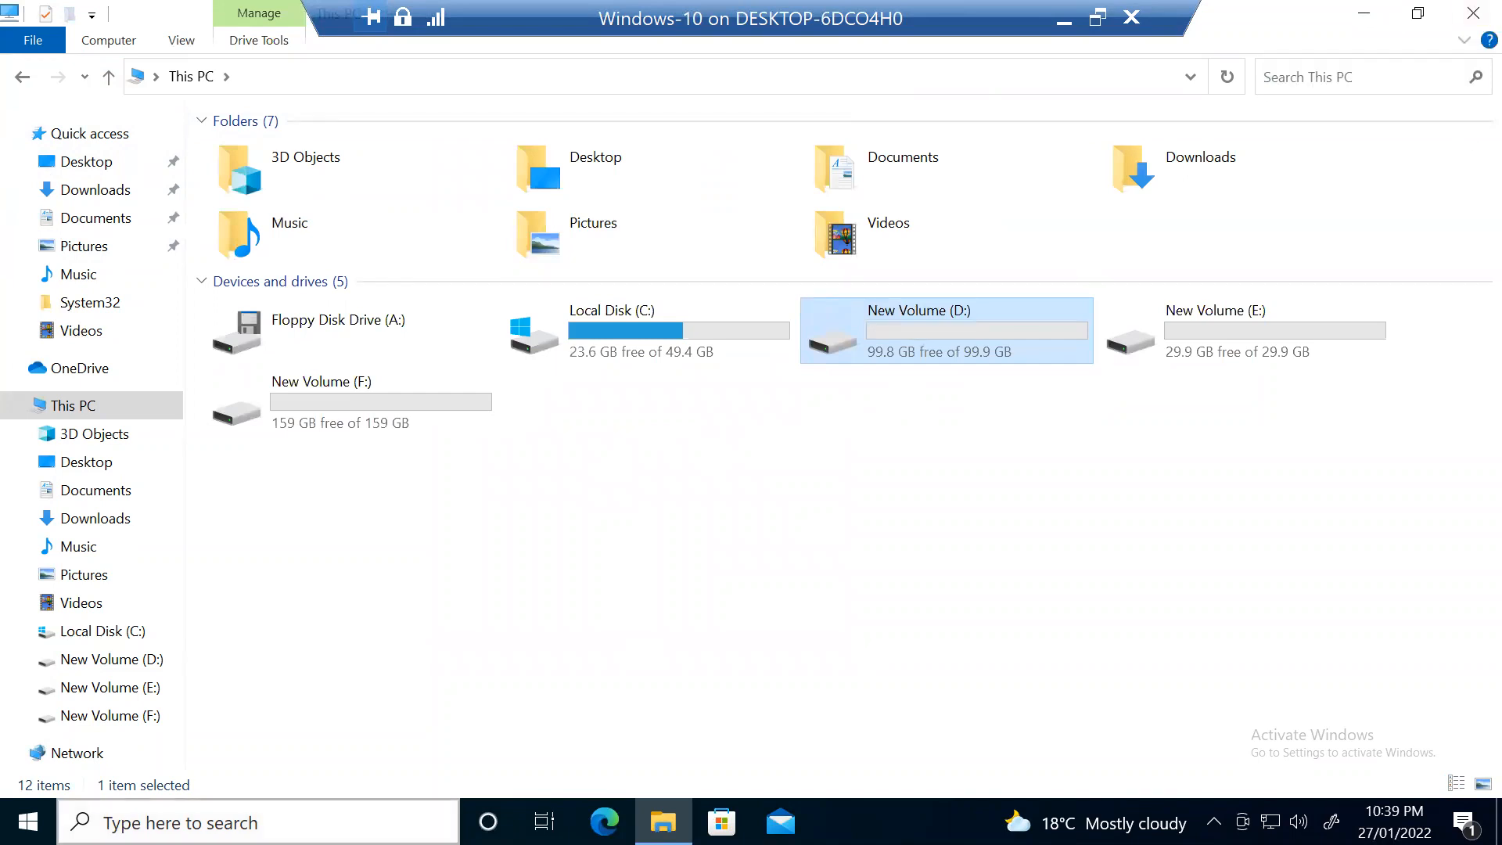
{"action": "left_click", "coordinate": [258, 822]}
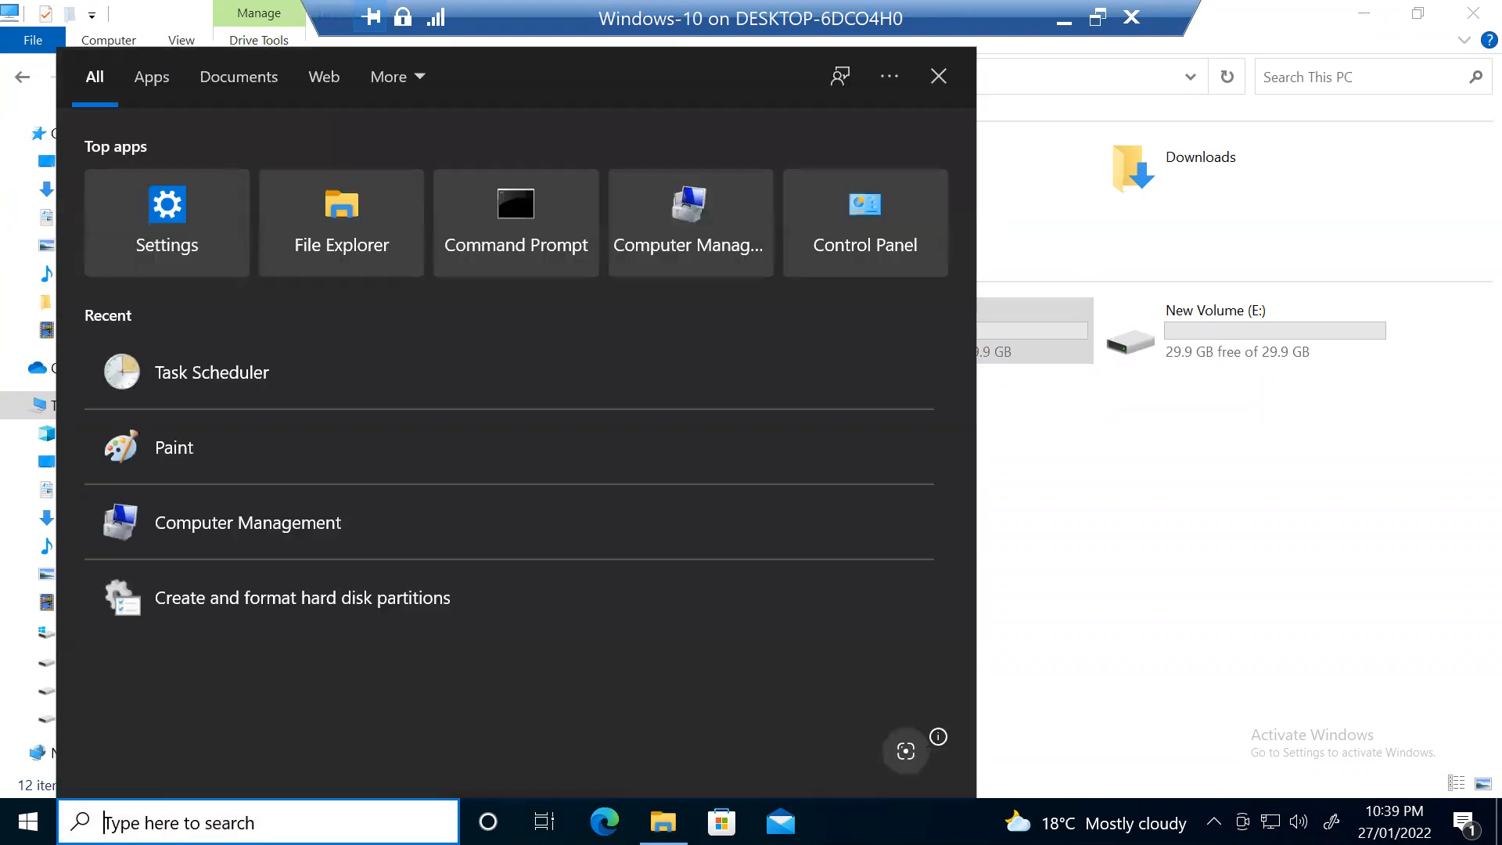
Step: Launch Computer Management and start a New User under Local Users and Groups > Users
{"action": "type", "text": "c"}
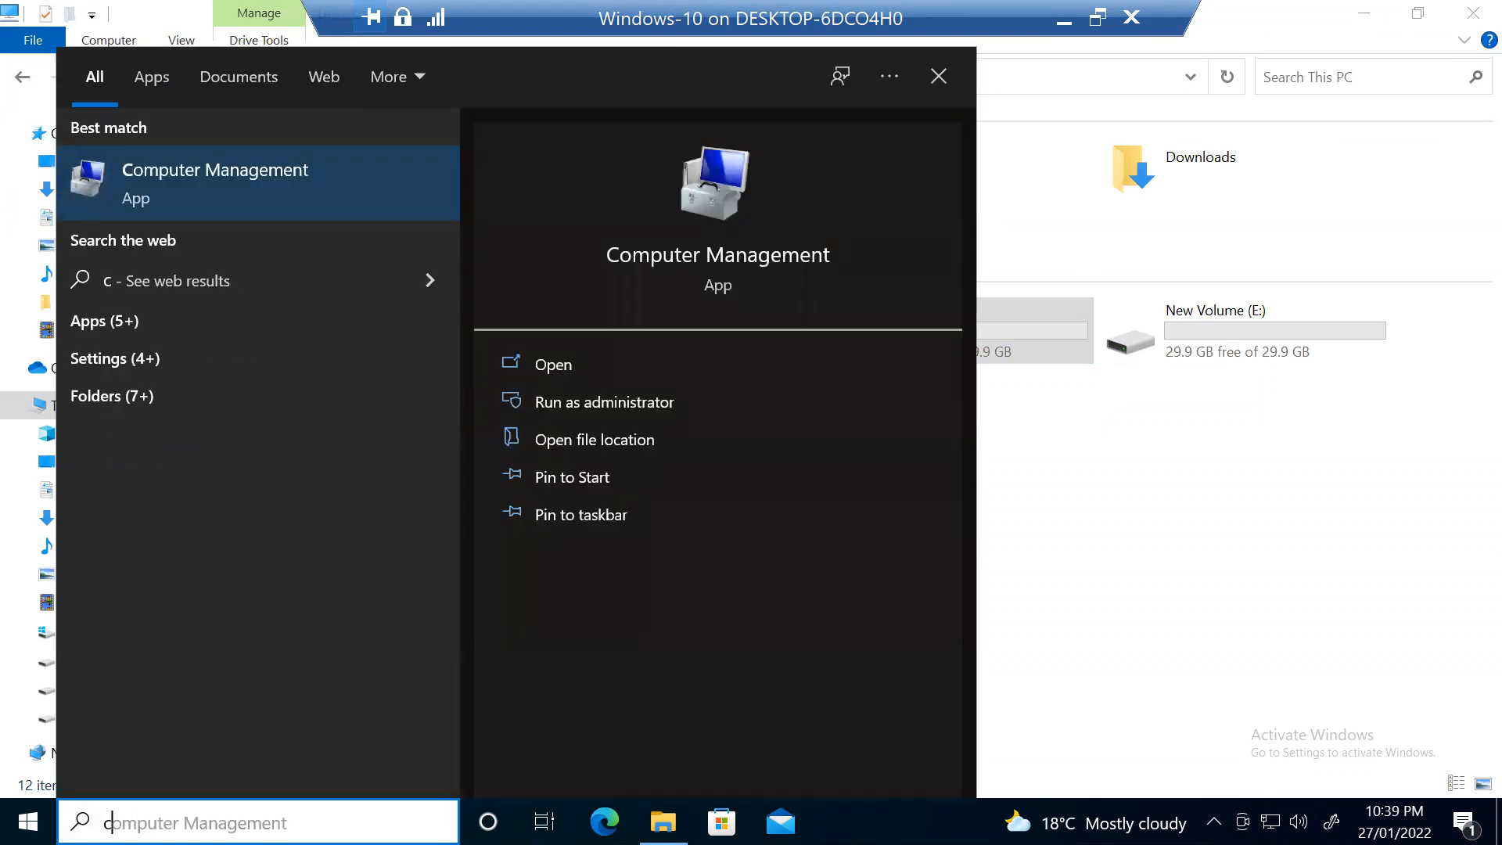
{"action": "left_click", "coordinate": [222, 181]}
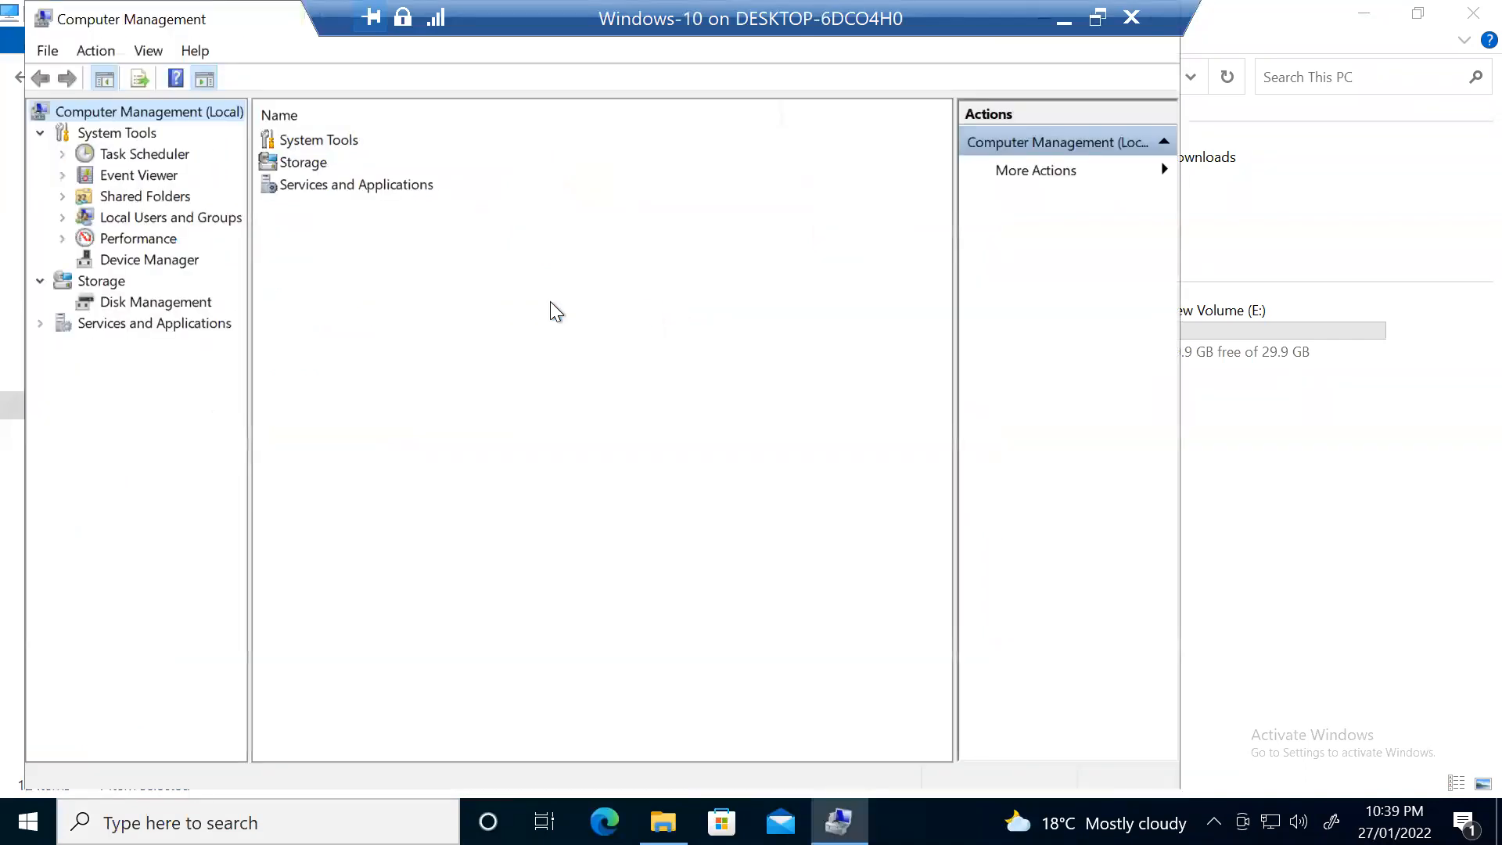
{"action": "double_click", "coordinate": [162, 218]}
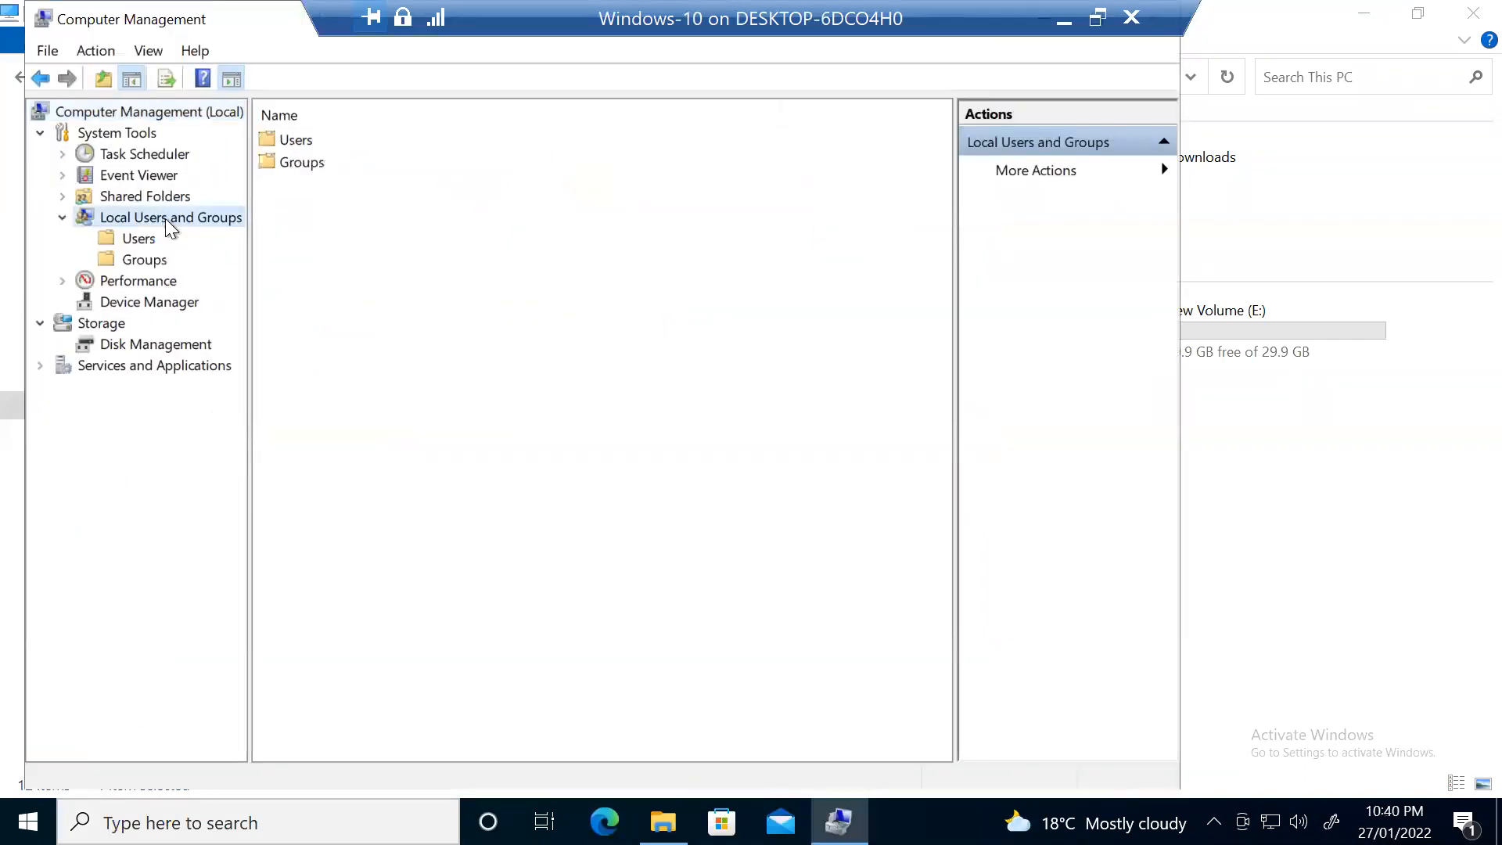
{"action": "left_click", "coordinate": [139, 239]}
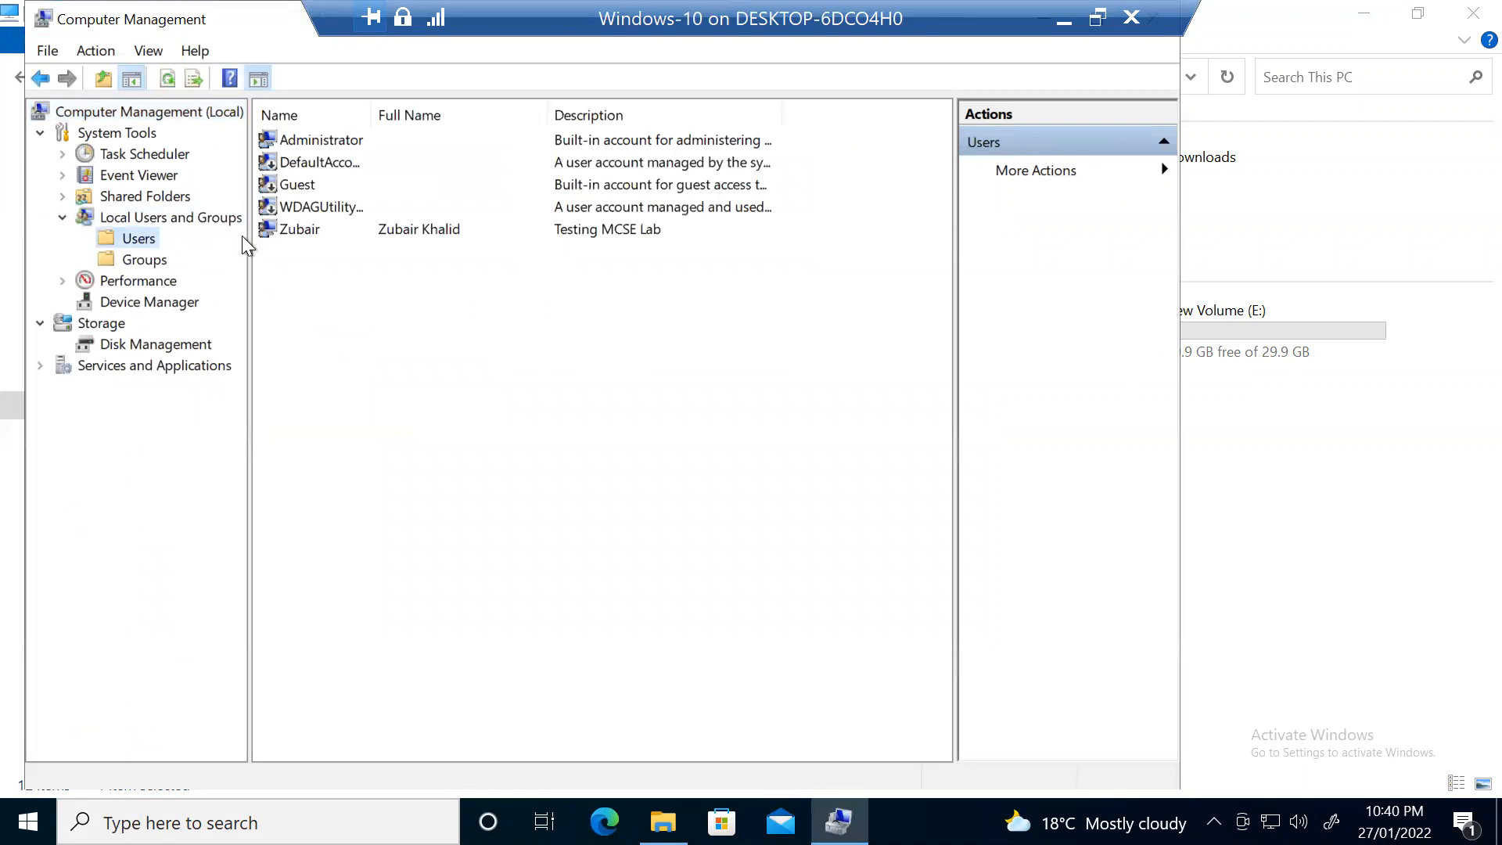
{"action": "right_click", "coordinate": [445, 306]}
{"action": "left_click", "coordinate": [479, 321]}
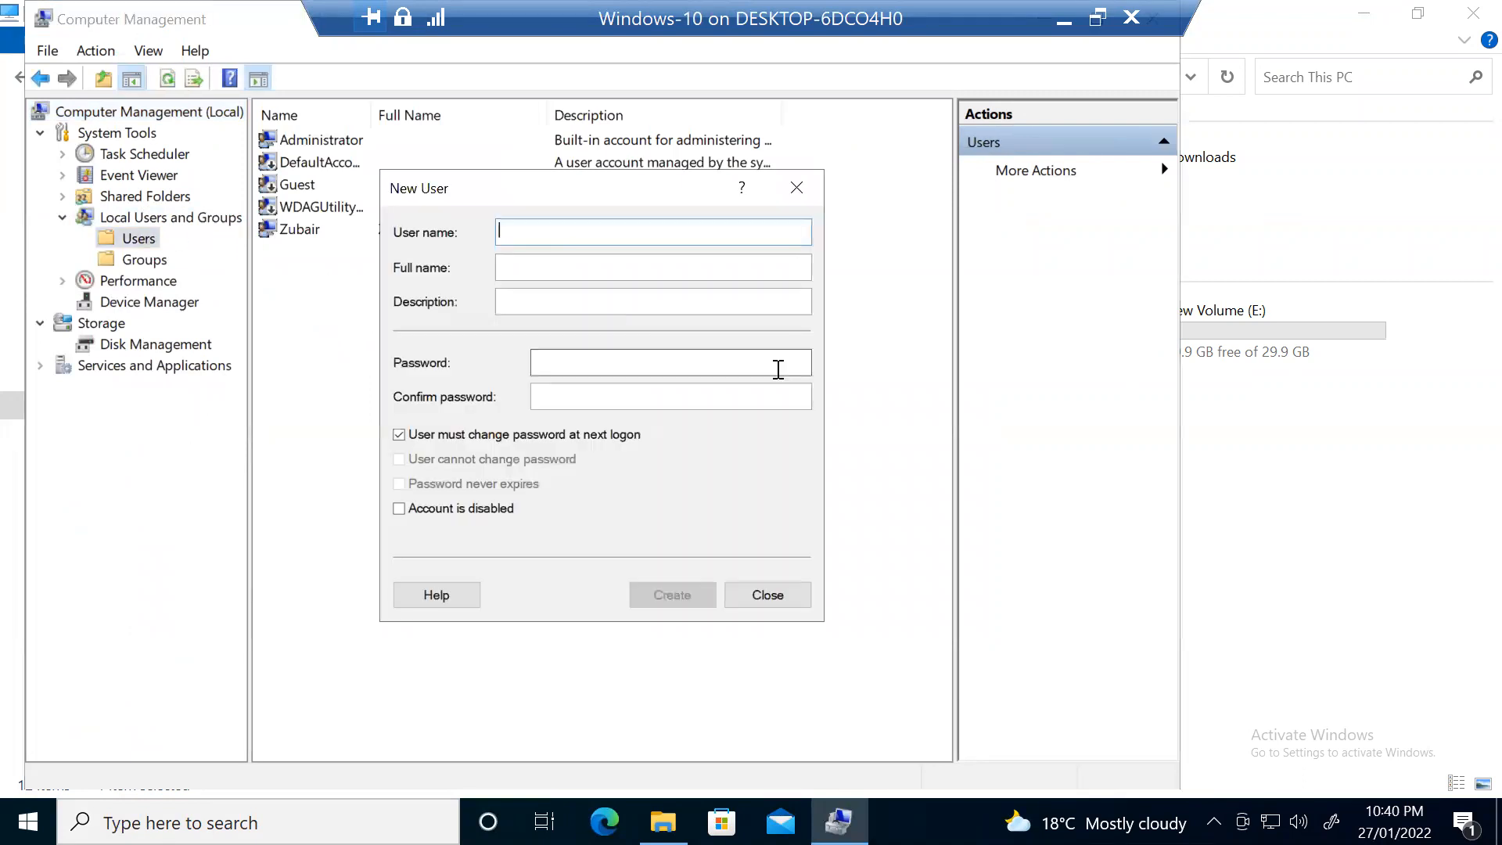
Step: Enter the user's username, full name and password, untick the change-at-next-logon option, and create the account
{"action": "type", "text": "Saad"}
{"action": "key", "text": "Tab"}
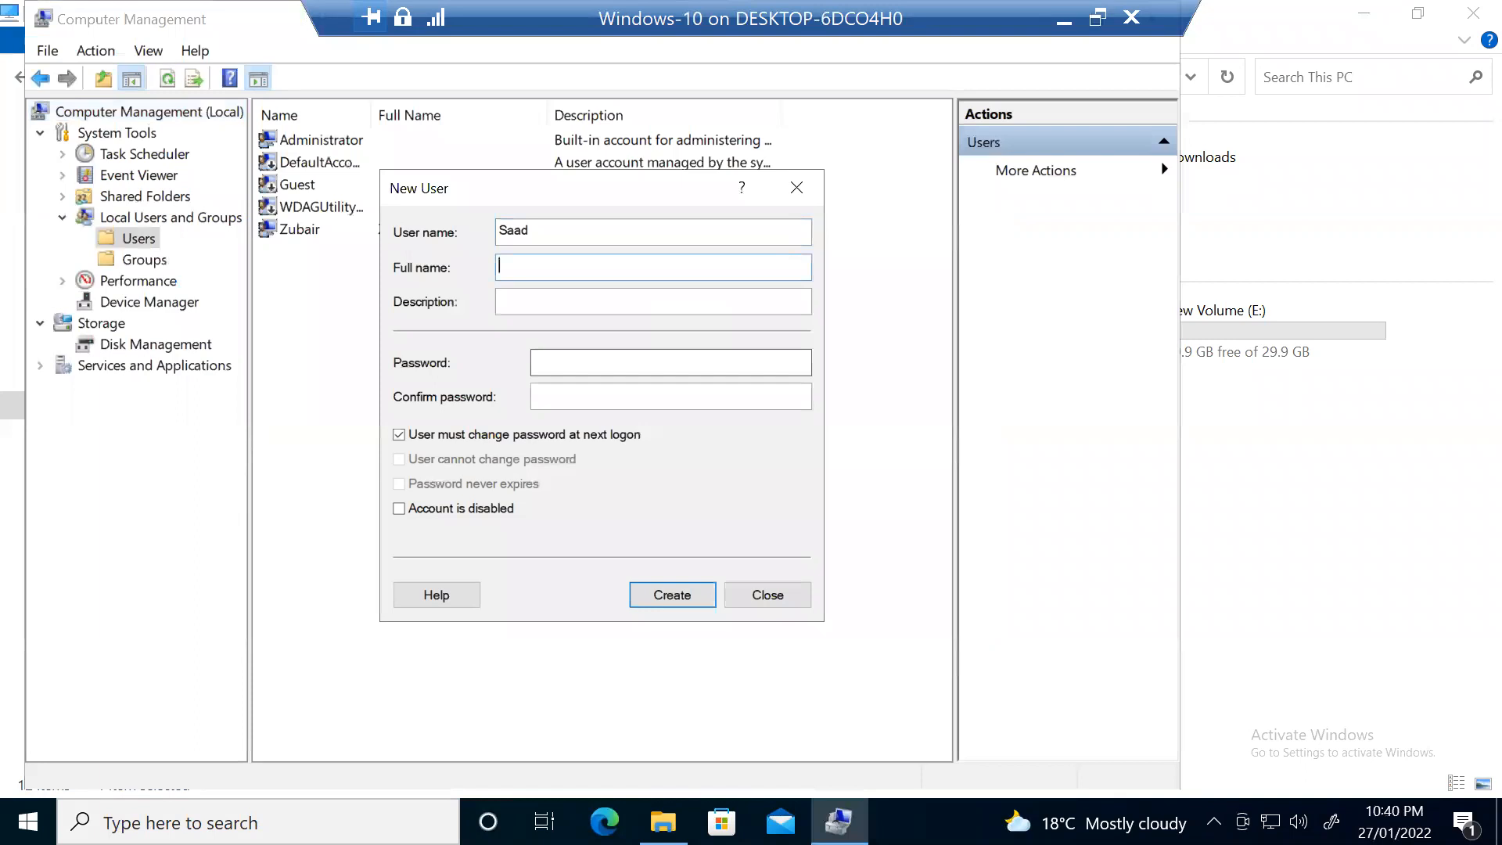
{"action": "type", "text": "S"}
{"action": "key", "text": "BackSpace"}
{"action": "key", "text": "Tab"}
{"action": "key", "text": "Tab"}
{"action": "type", "text": "●●●●●●●"}
{"action": "key", "text": "Tab"}
{"action": "type", "text": "●●●●●●●"}
{"action": "key", "text": "Tab"}
{"action": "key", "text": "space"}
{"action": "left_click", "coordinate": [679, 594]}
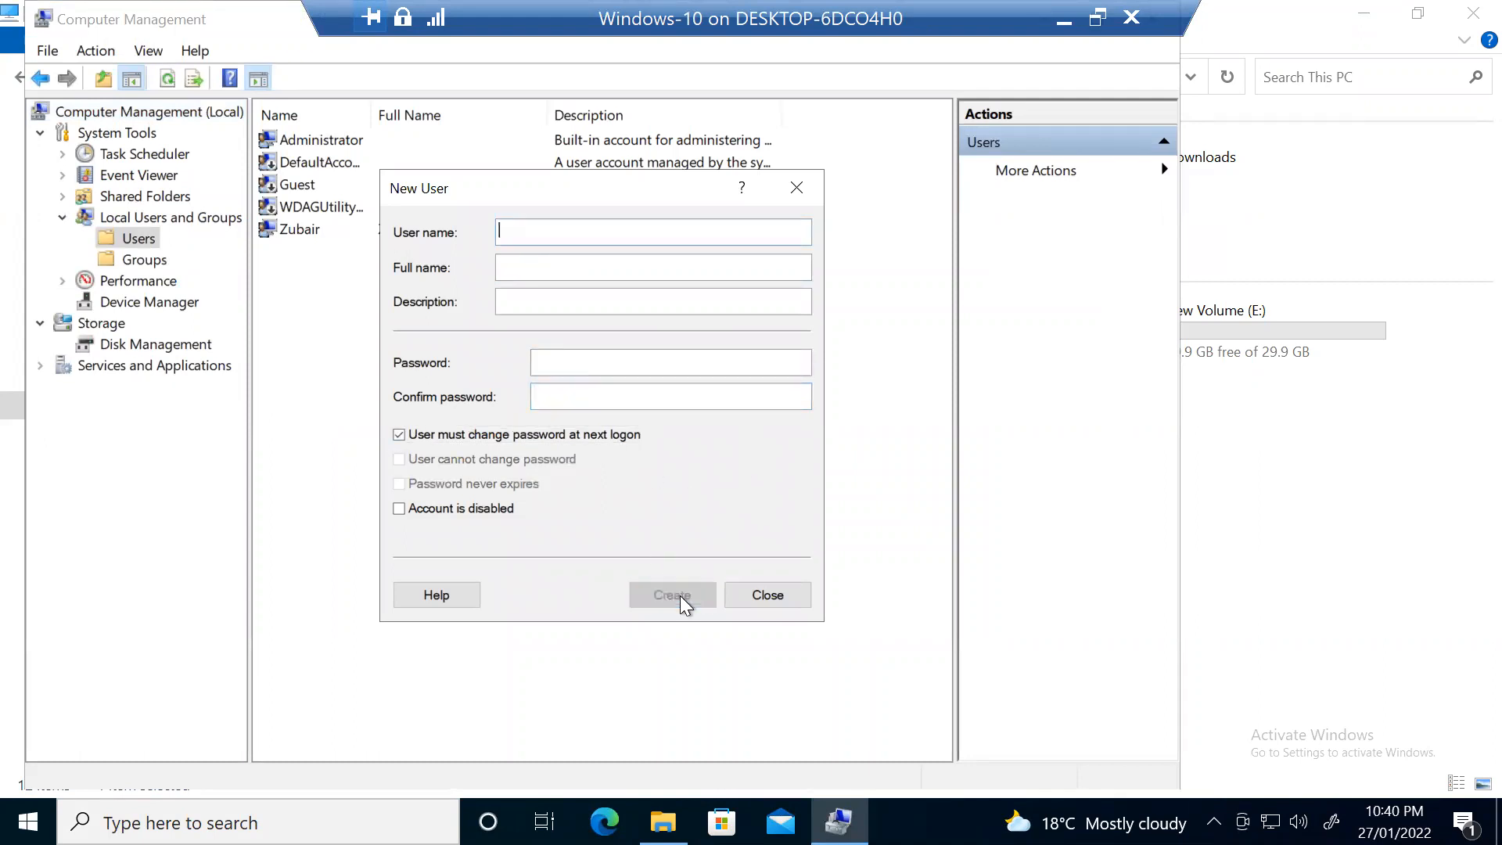
{"action": "left_click", "coordinate": [777, 594]}
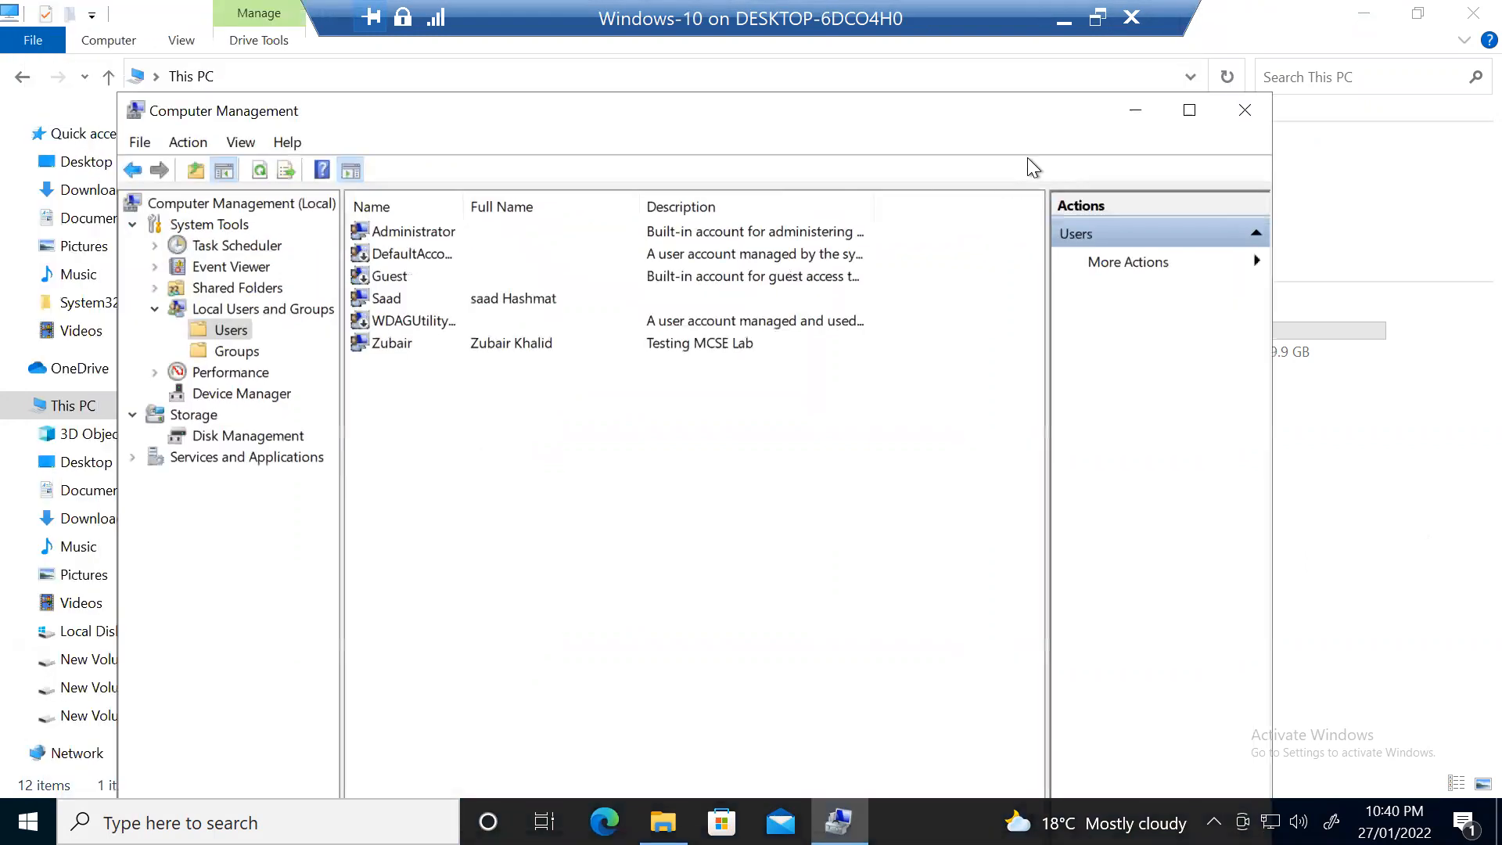
Step: Close Computer Management and File Explorer, then sign out of the Administrator session
{"action": "left_click", "coordinate": [1269, 145]}
{"action": "left_click", "coordinate": [982, 434]}
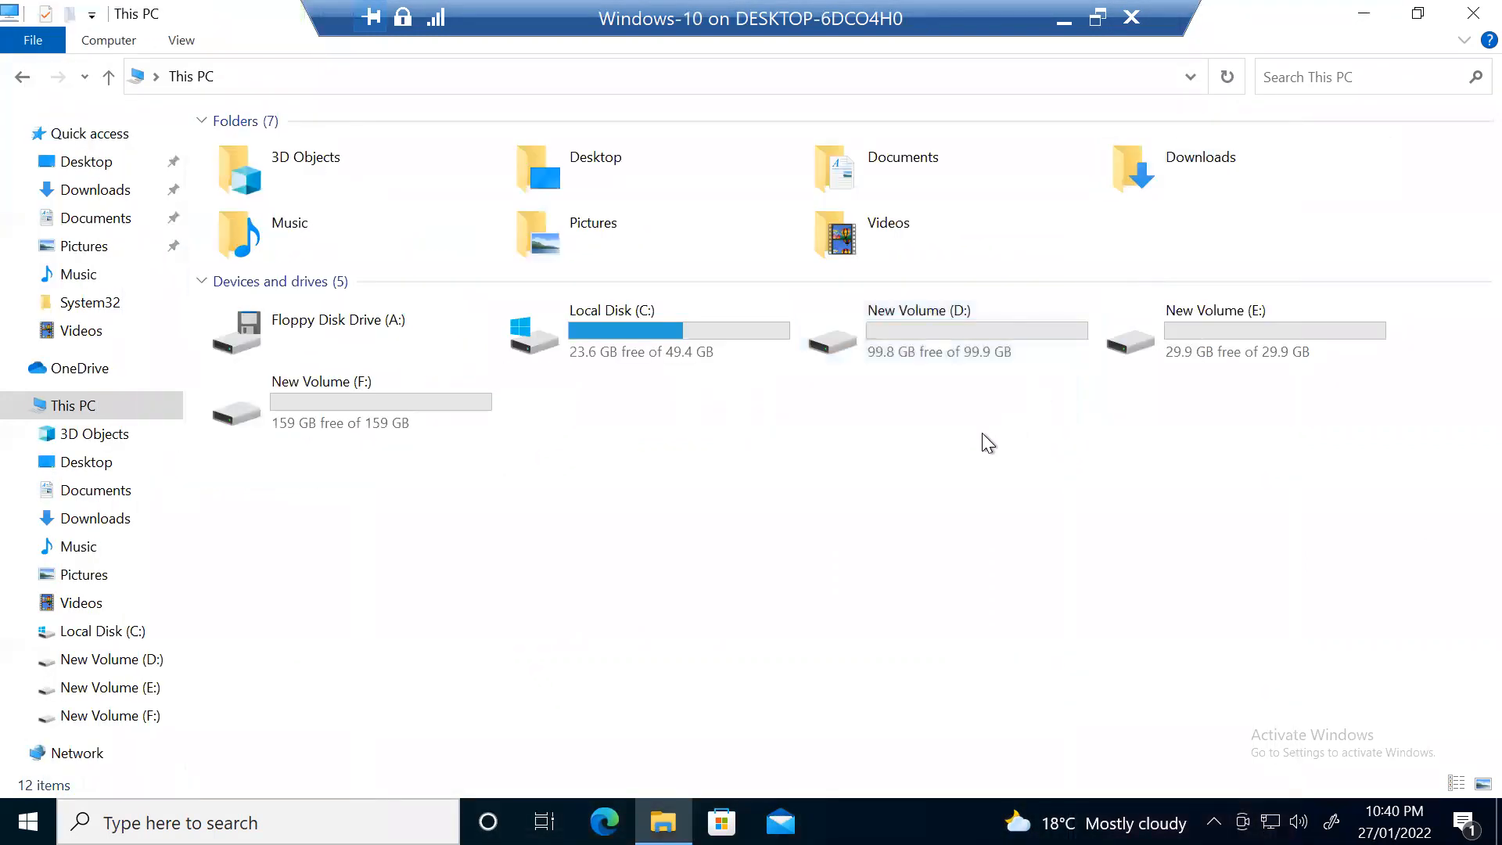
{"action": "double_click", "coordinate": [898, 330]}
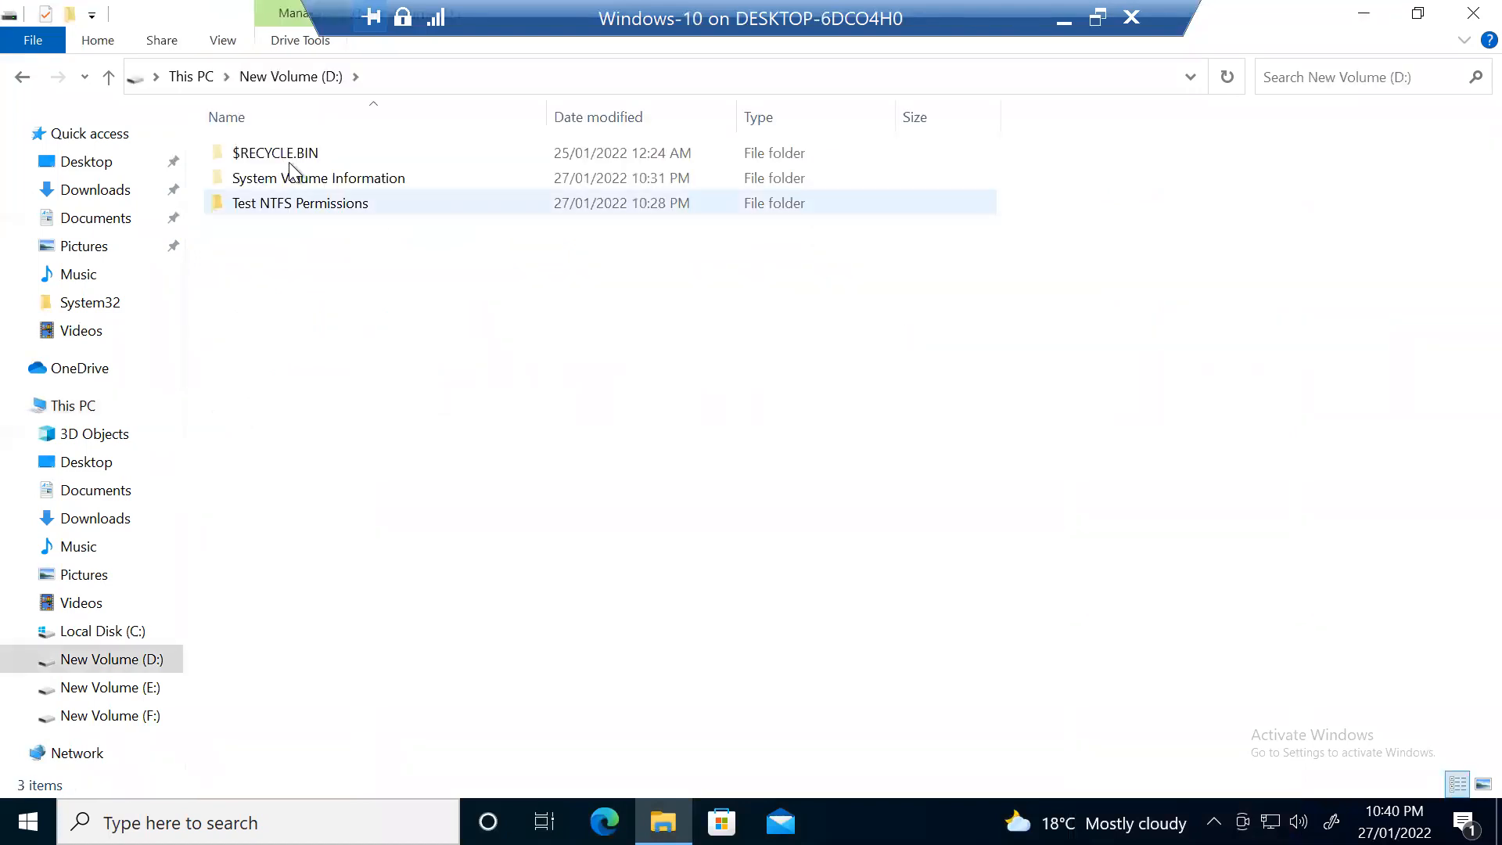
{"action": "left_click", "coordinate": [1473, 12]}
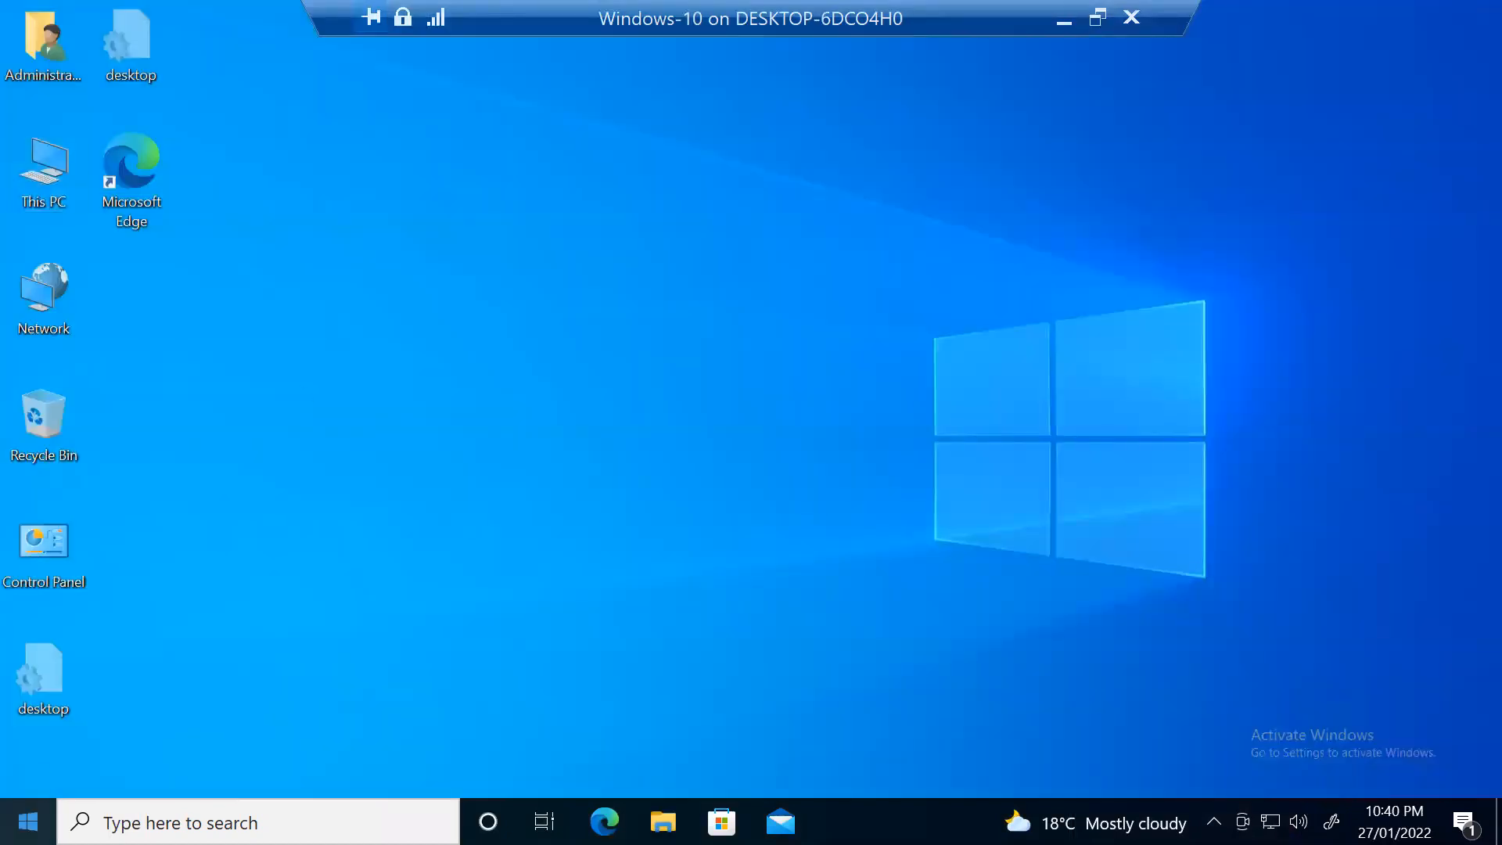
{"action": "right_click", "coordinate": [27, 822]}
{"action": "mouse_move", "coordinate": [171, 779]}
{"action": "left_click", "coordinate": [416, 687]}
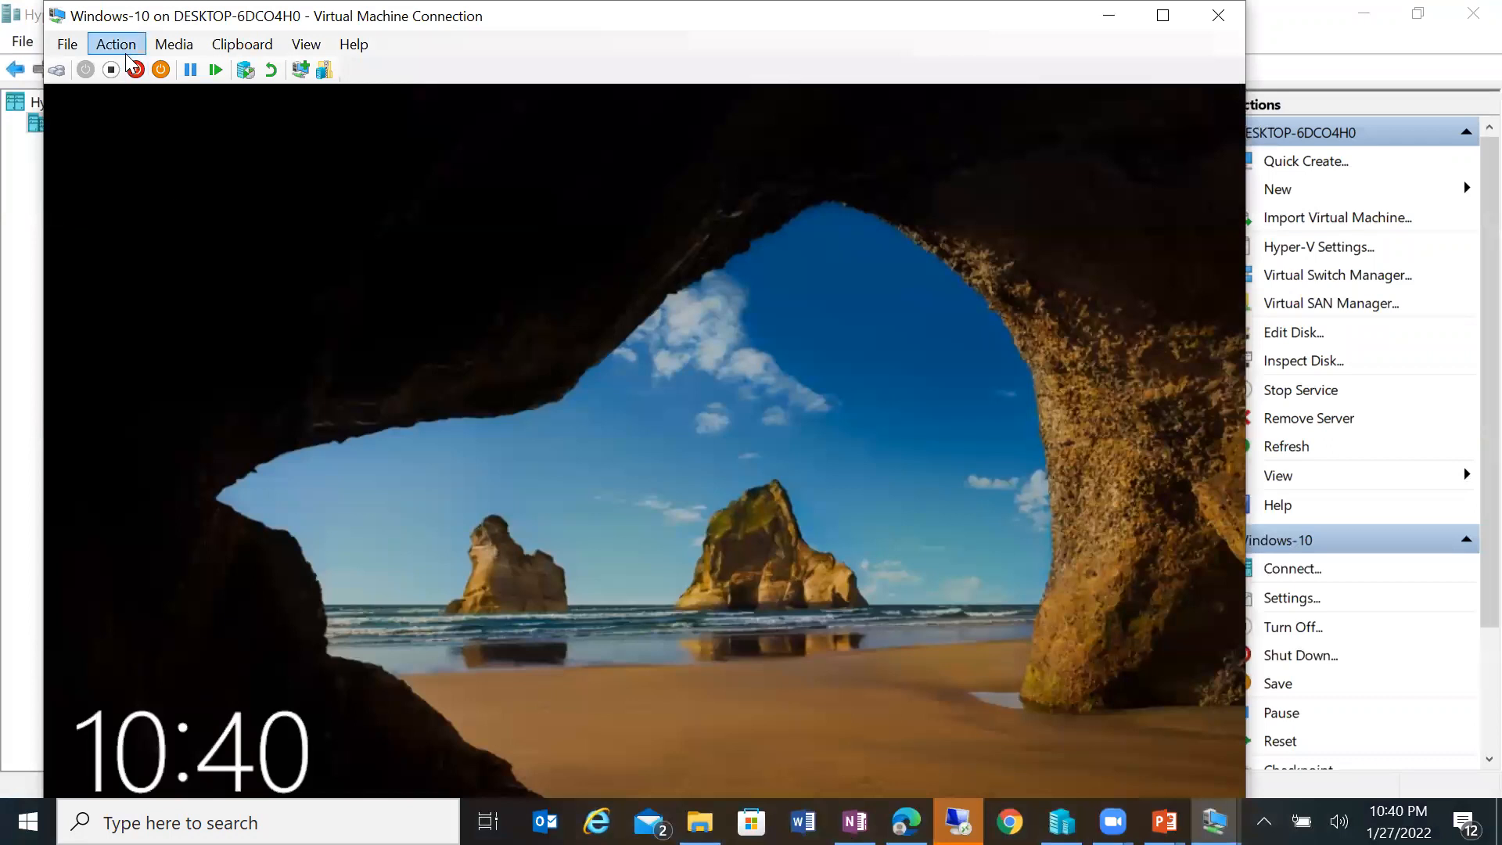
Step: Send Ctrl+Alt+Delete to the VM and sign in as the test user with their password
{"action": "left_click", "coordinate": [127, 61]}
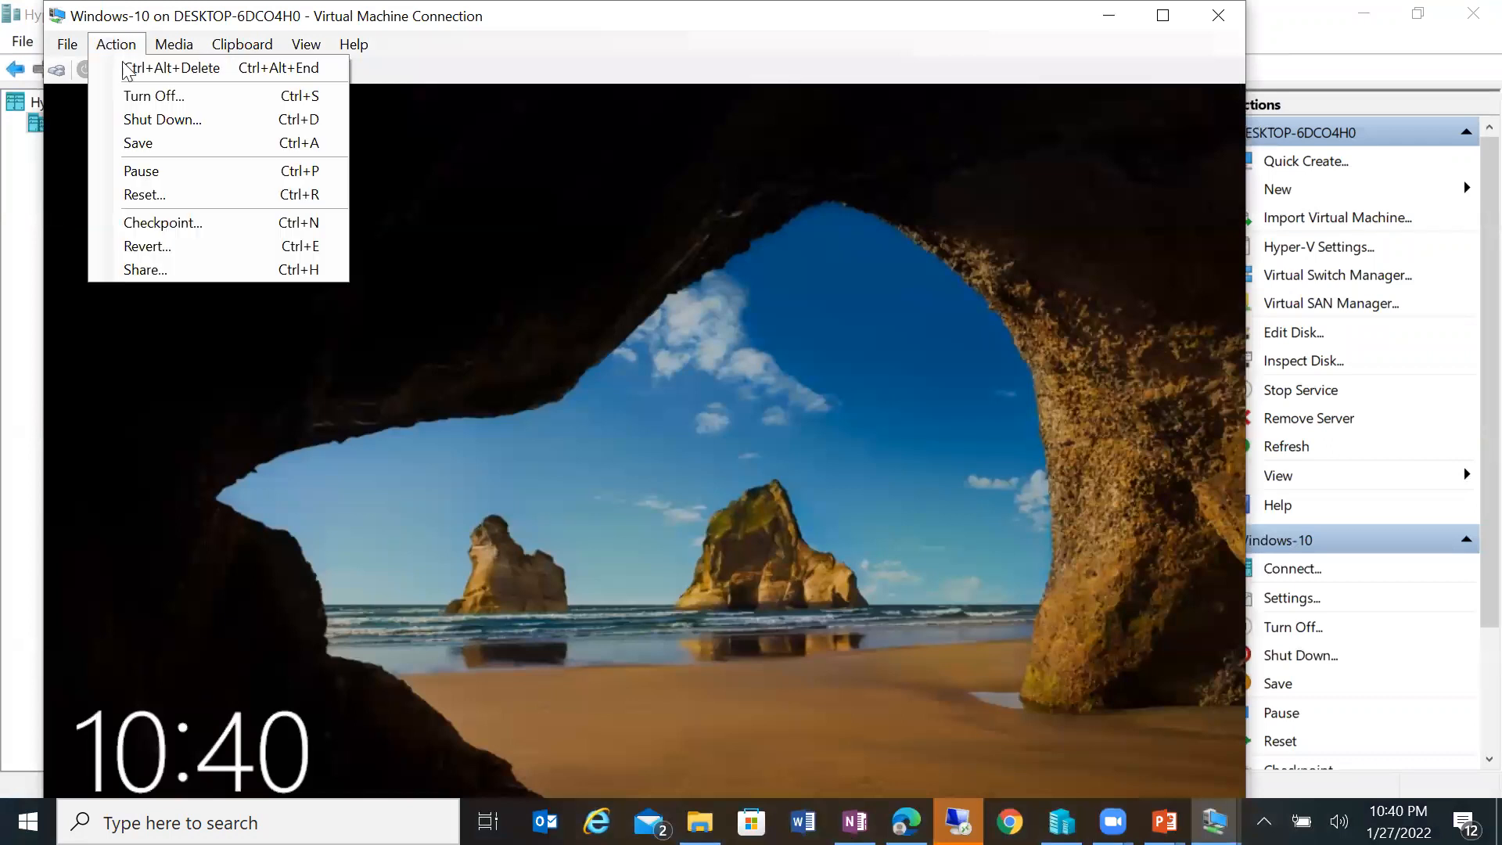
{"action": "left_click", "coordinate": [148, 64]}
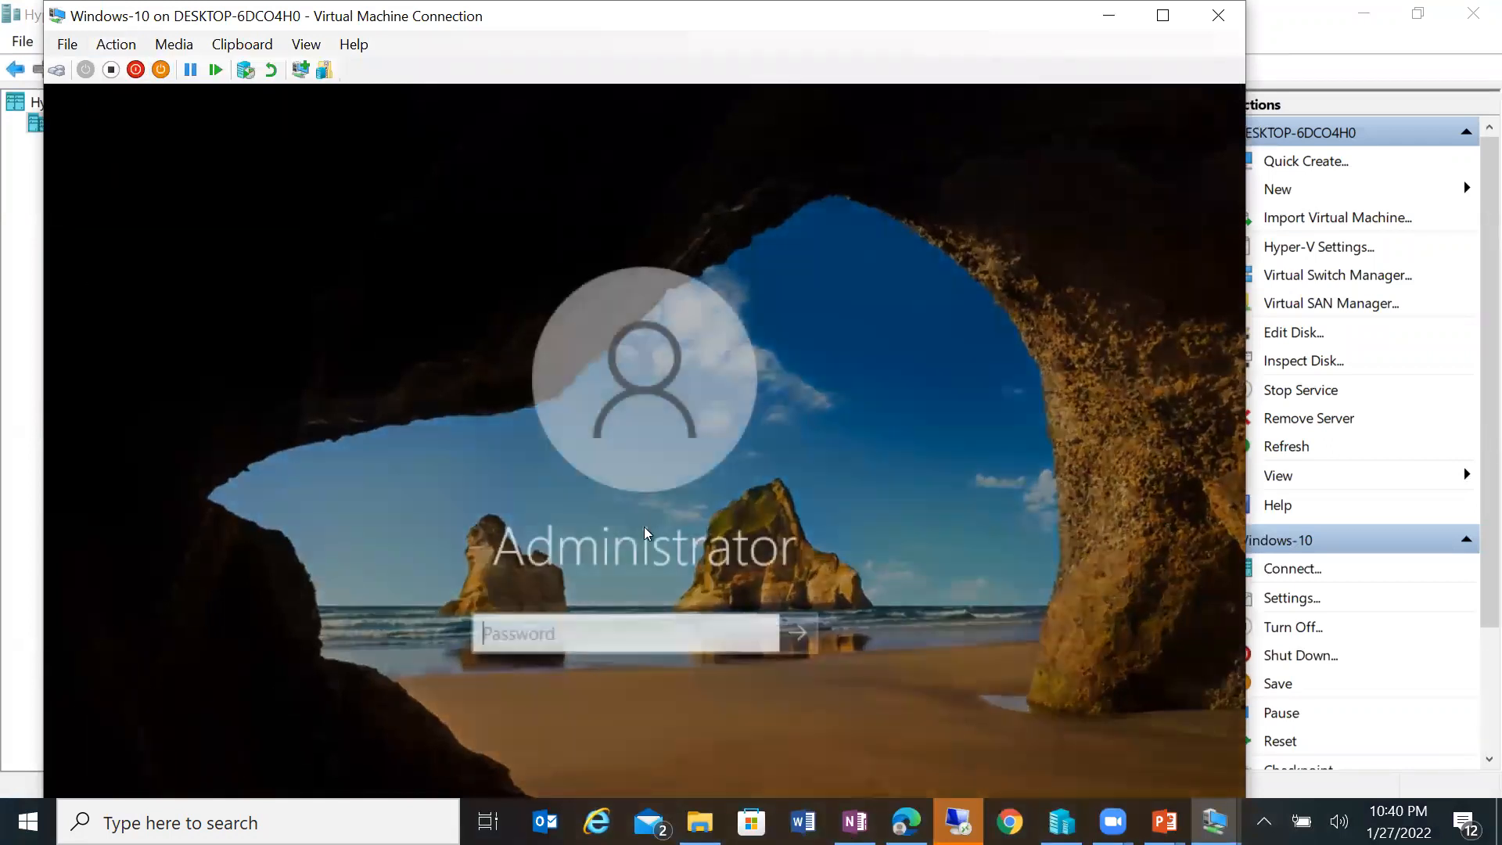
{"action": "double_click", "coordinate": [941, 16]}
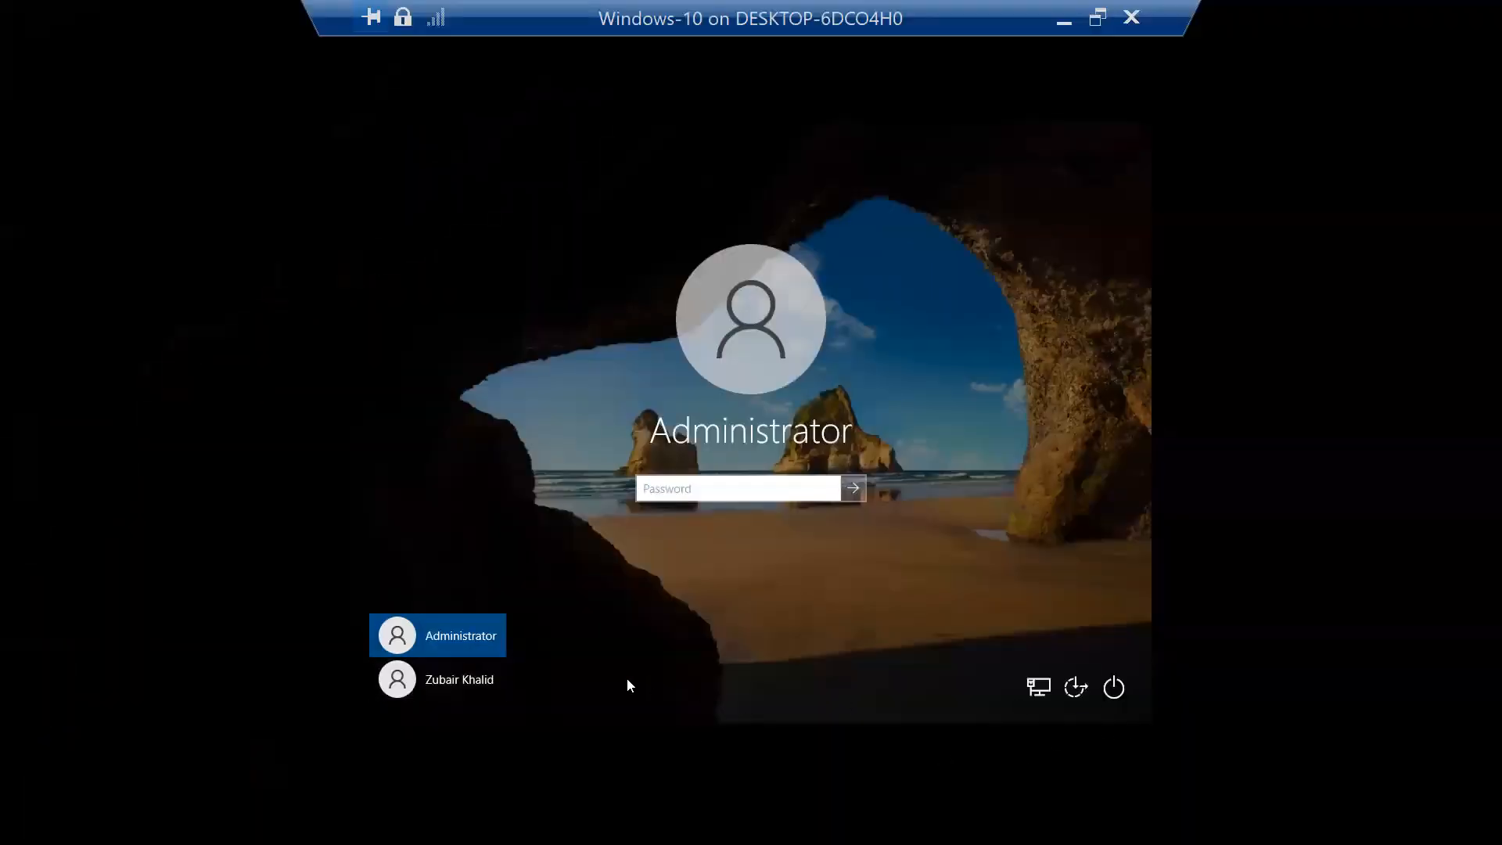
{"action": "double_click", "coordinate": [522, 20]}
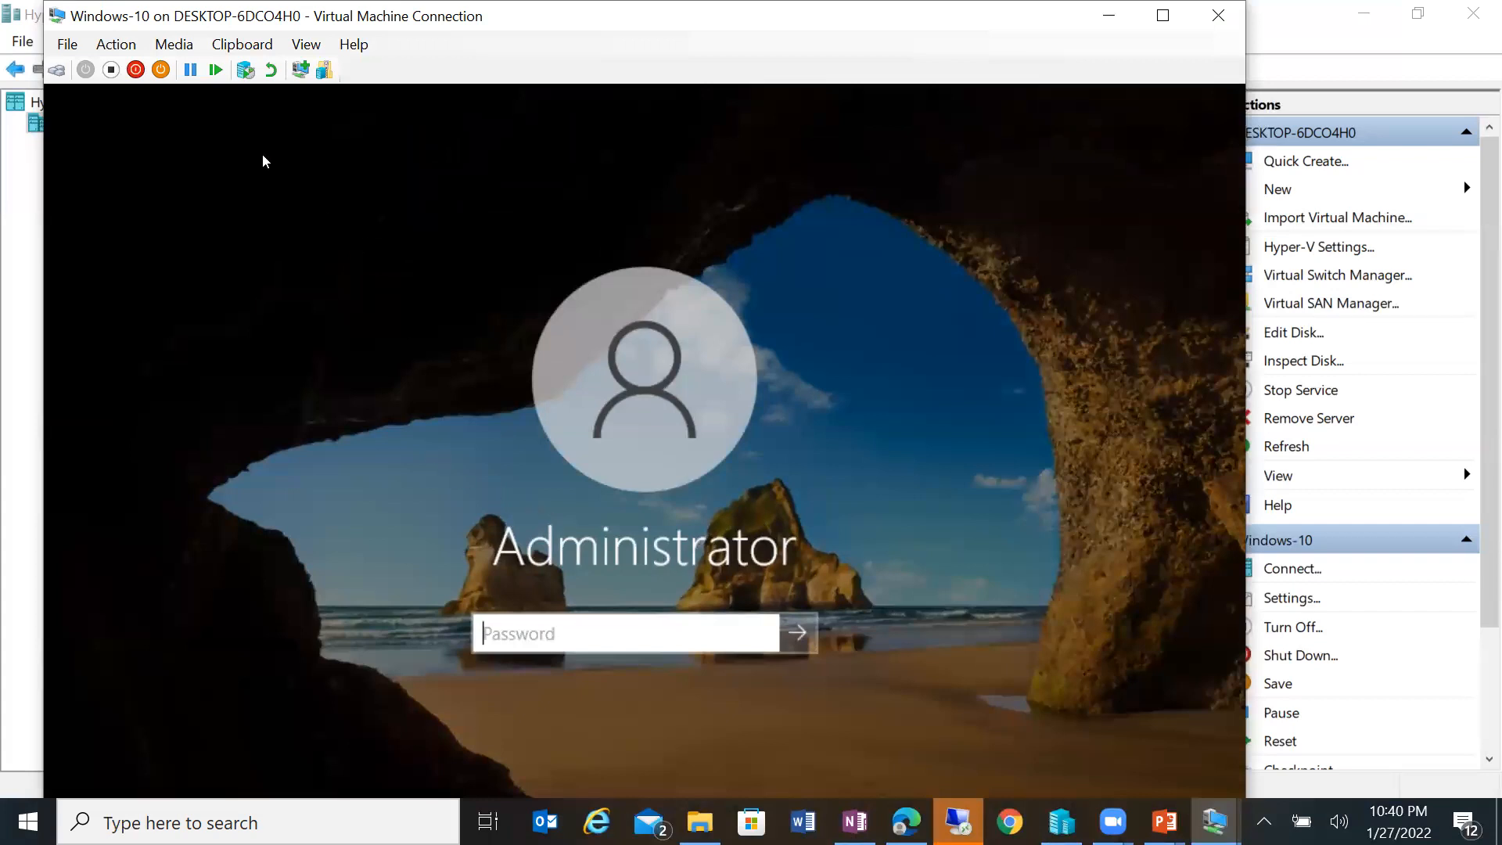
{"action": "left_click", "coordinate": [1172, 19]}
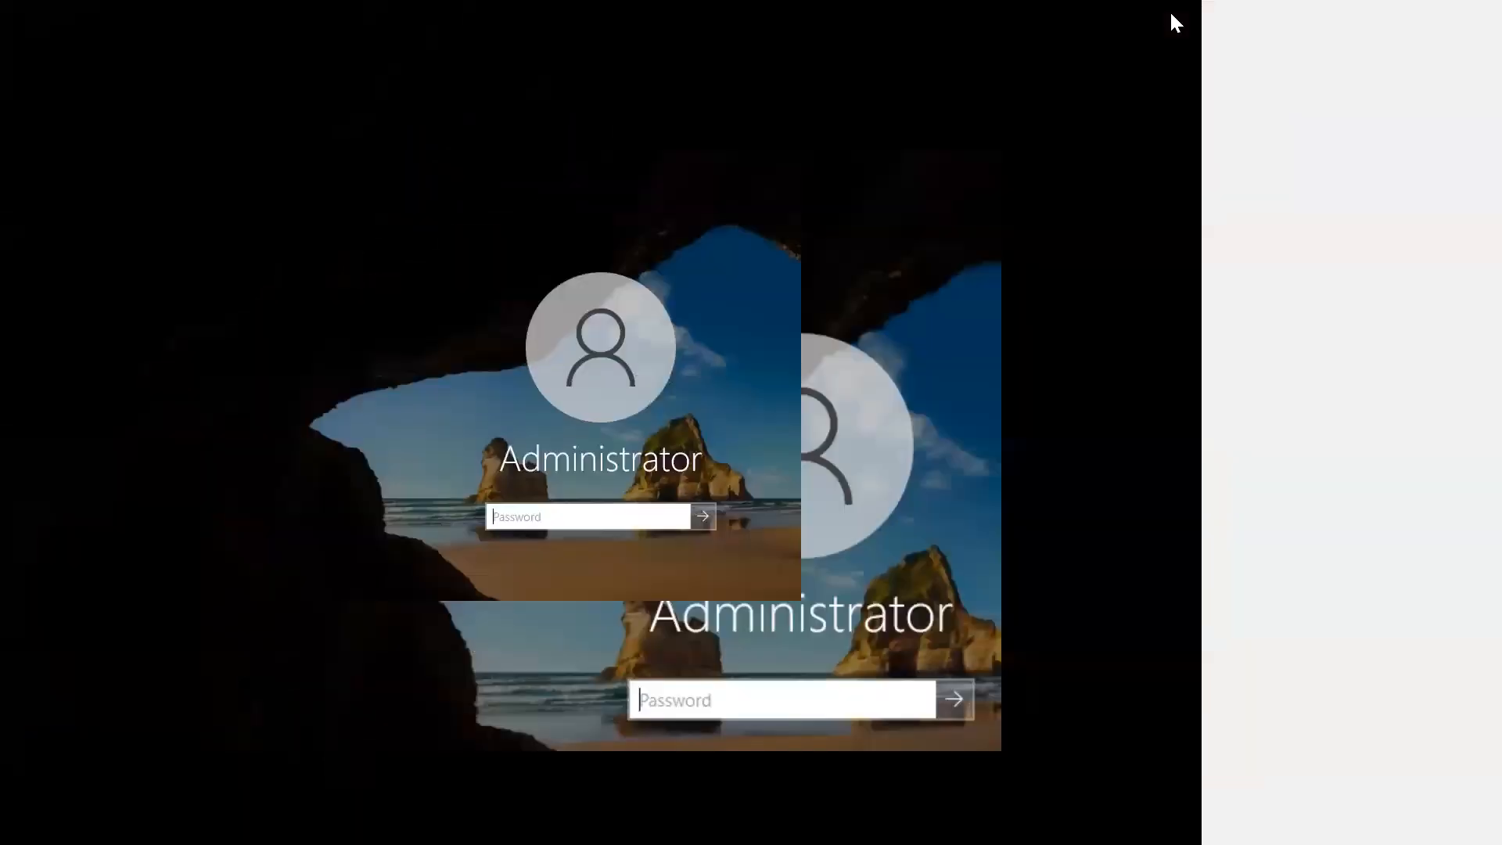
{"action": "left_click", "coordinate": [421, 685]}
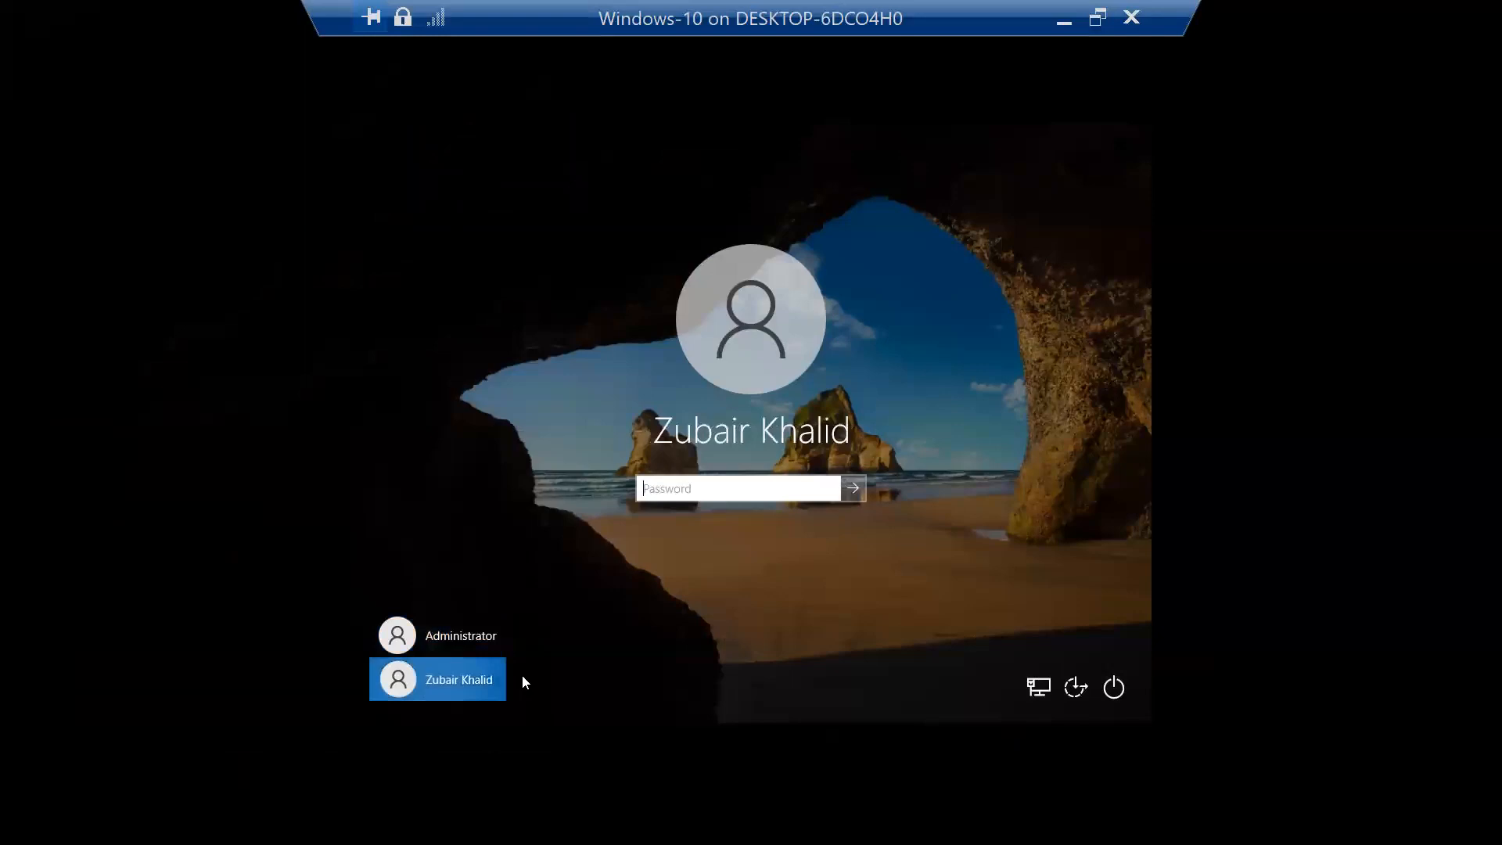
{"action": "type", "text": "•••"}
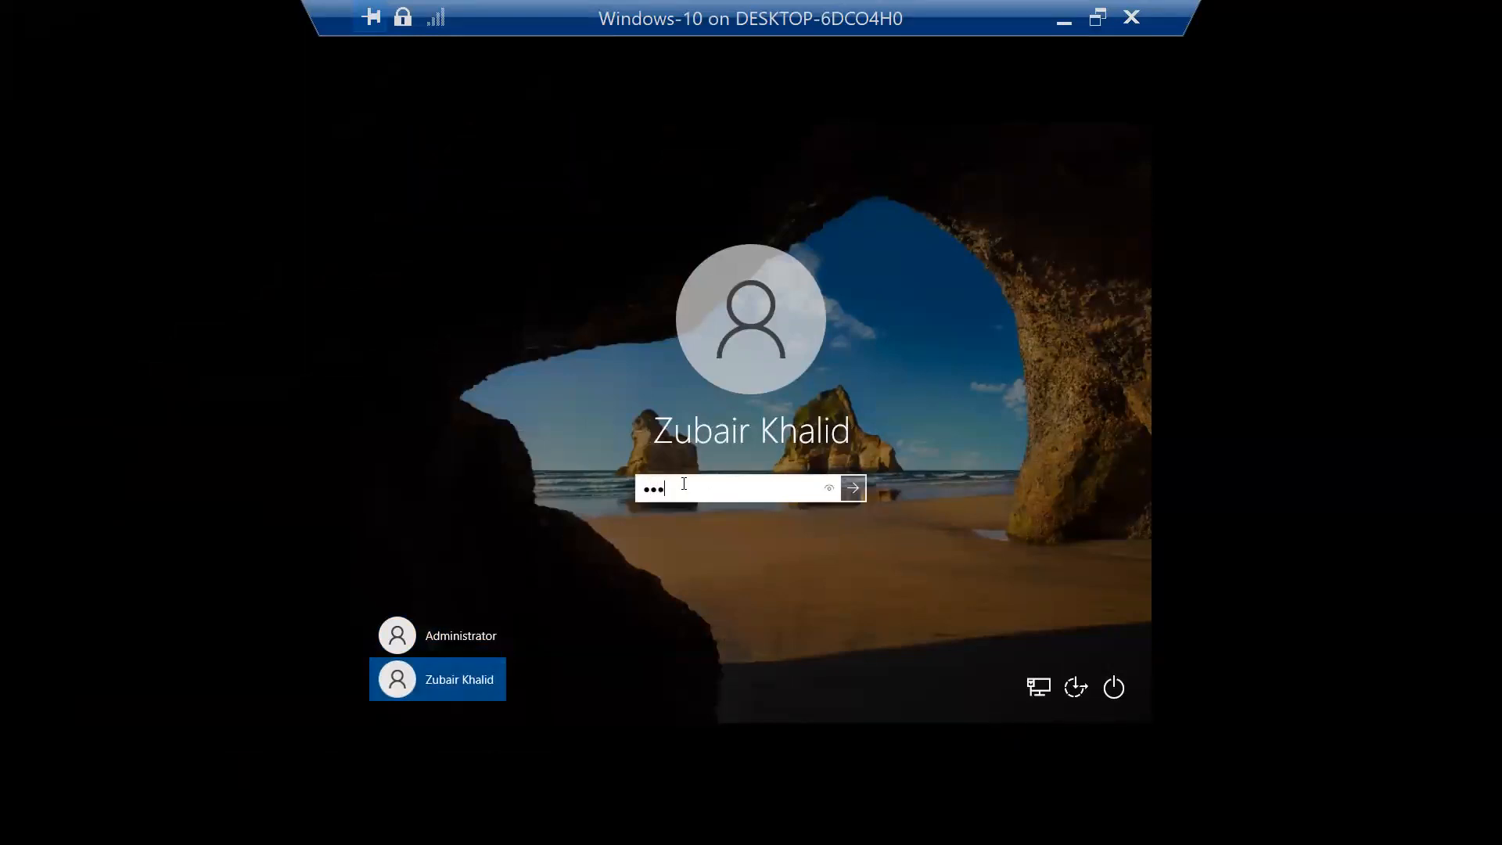
{"action": "type", "text": "••••"}
{"action": "key", "text": "Return"}
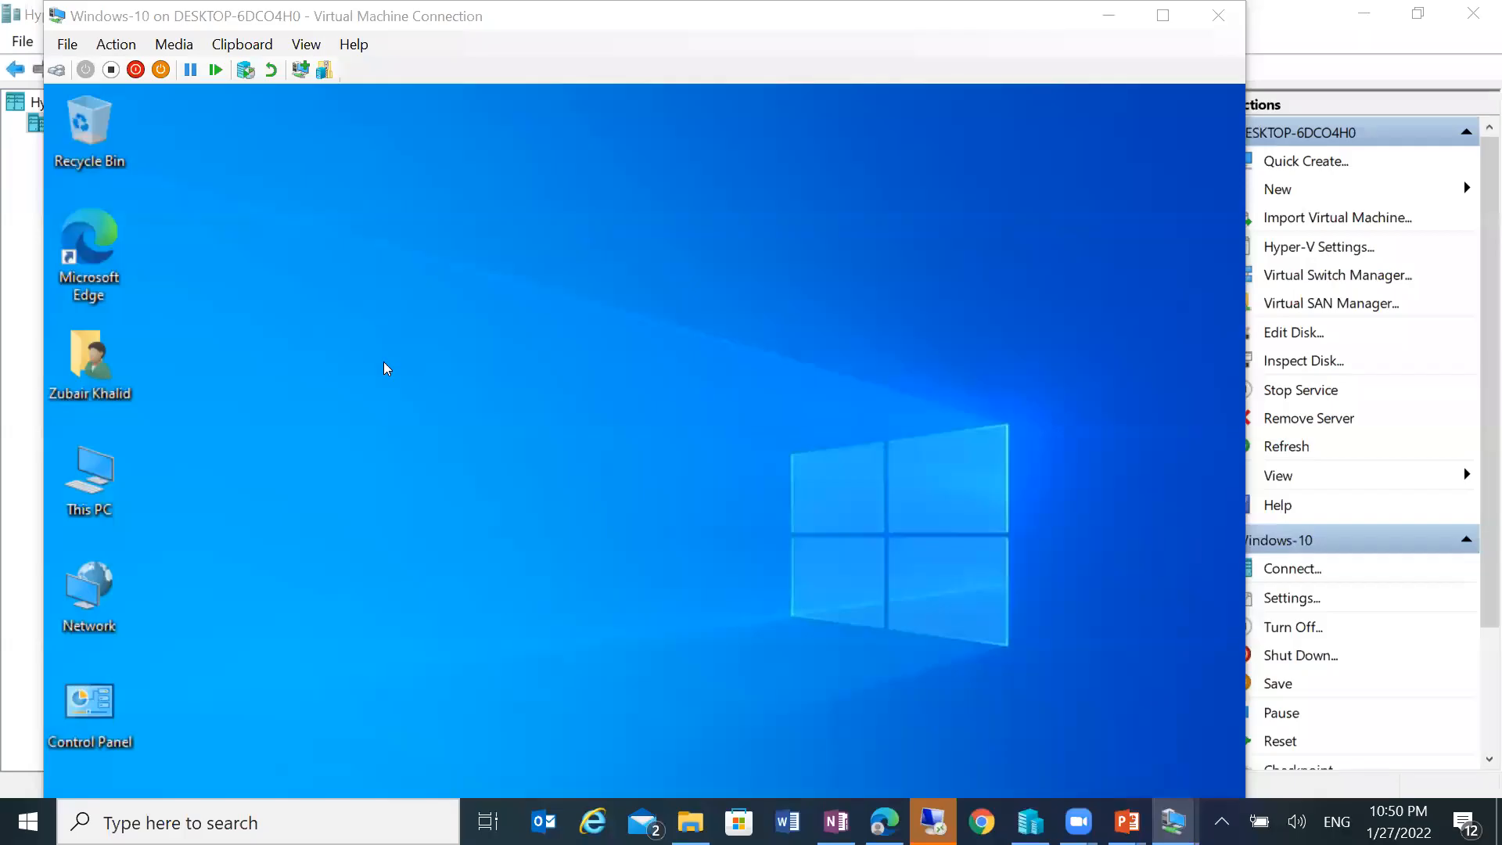
Step: Open This PC and bring up New Volume (D:) Properties, showing 9.99 GB free of 10.0 GB
{"action": "double_click", "coordinate": [99, 483]}
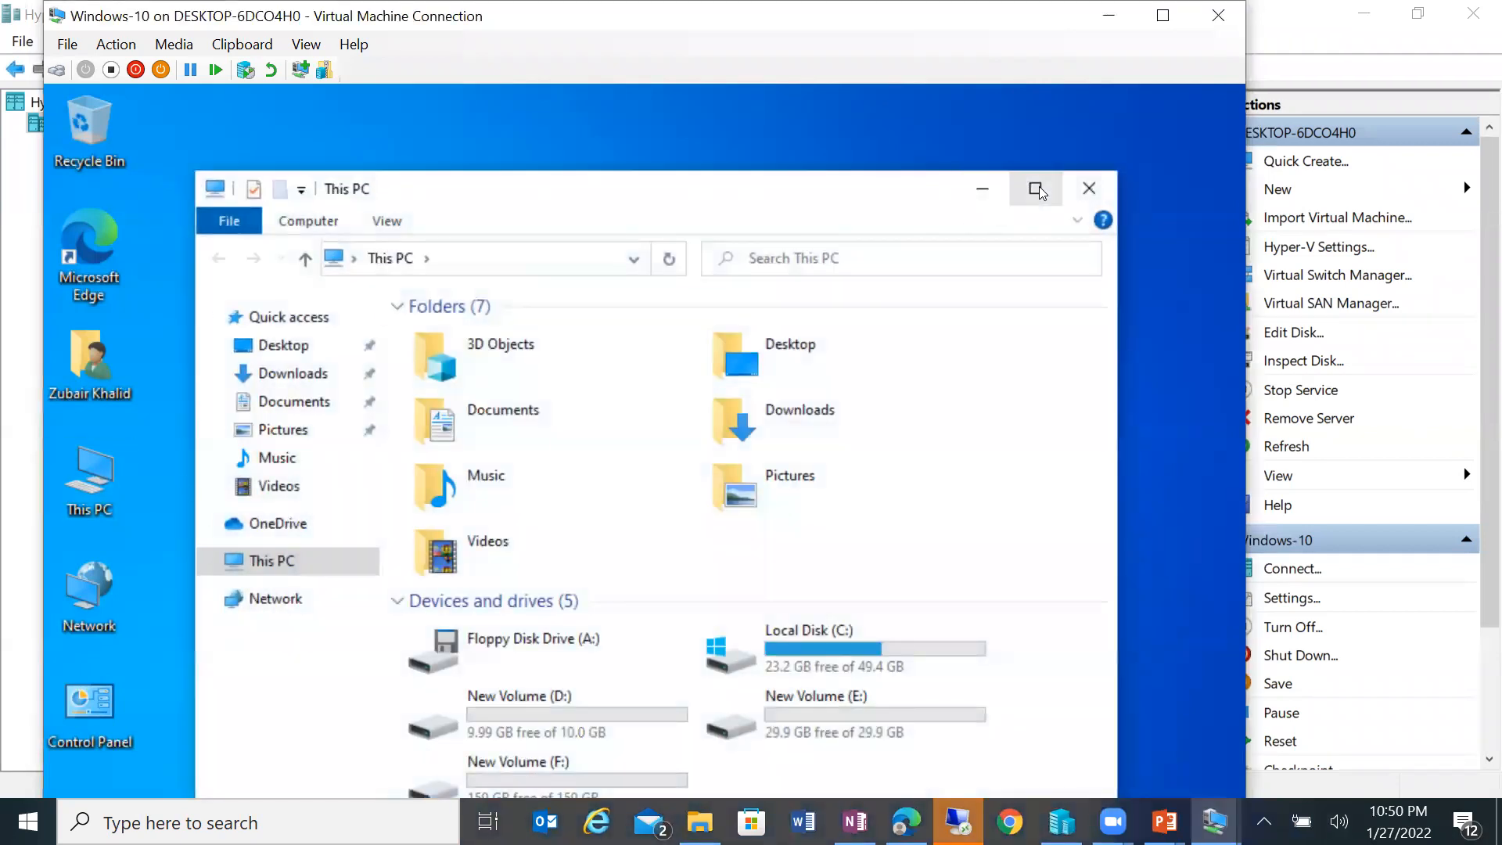
{"action": "left_click", "coordinate": [1037, 187]}
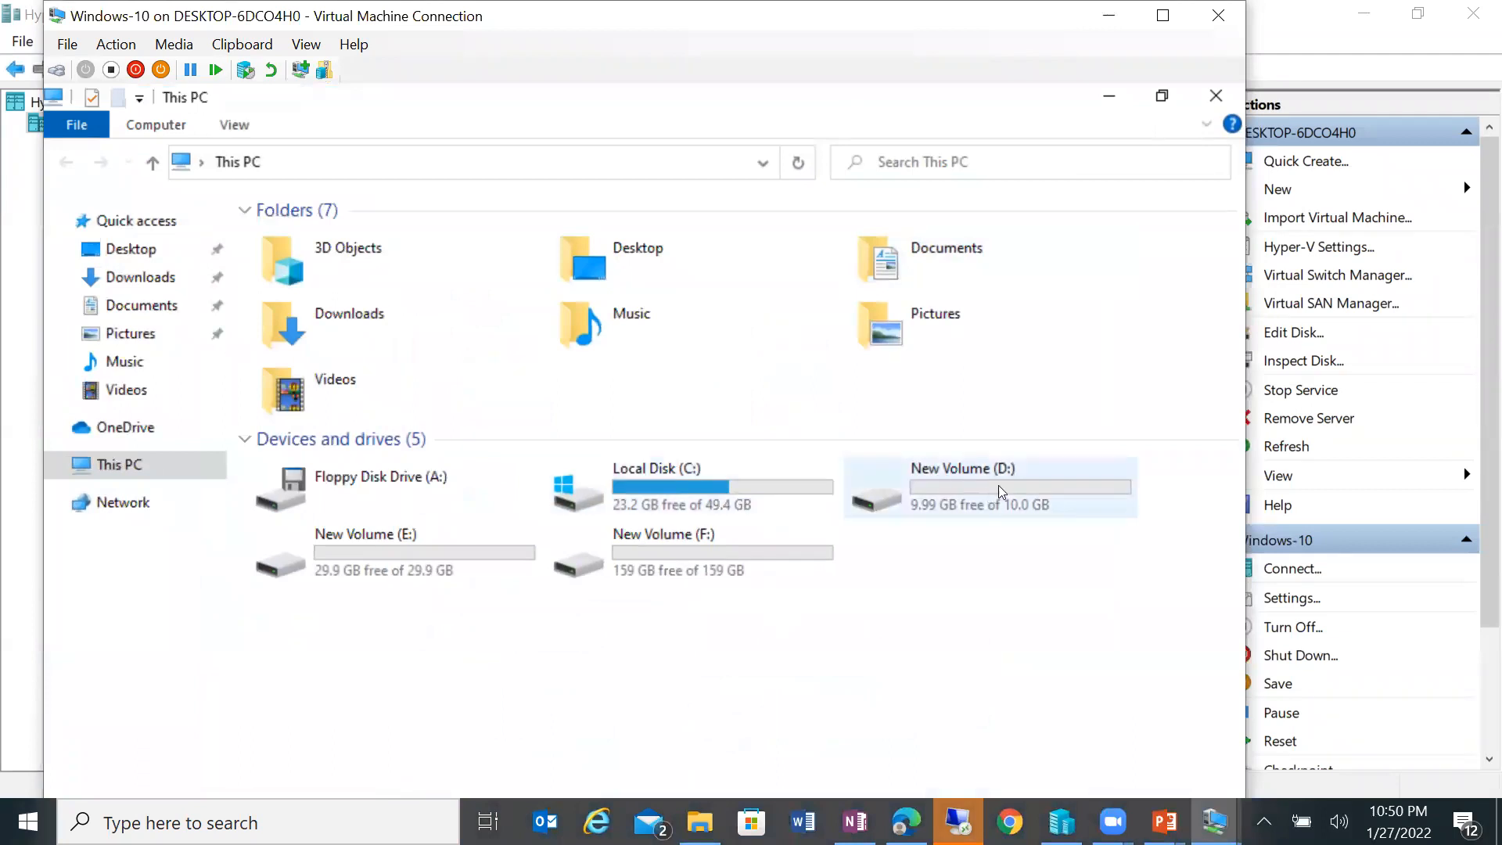
{"action": "left_click", "coordinate": [1001, 489]}
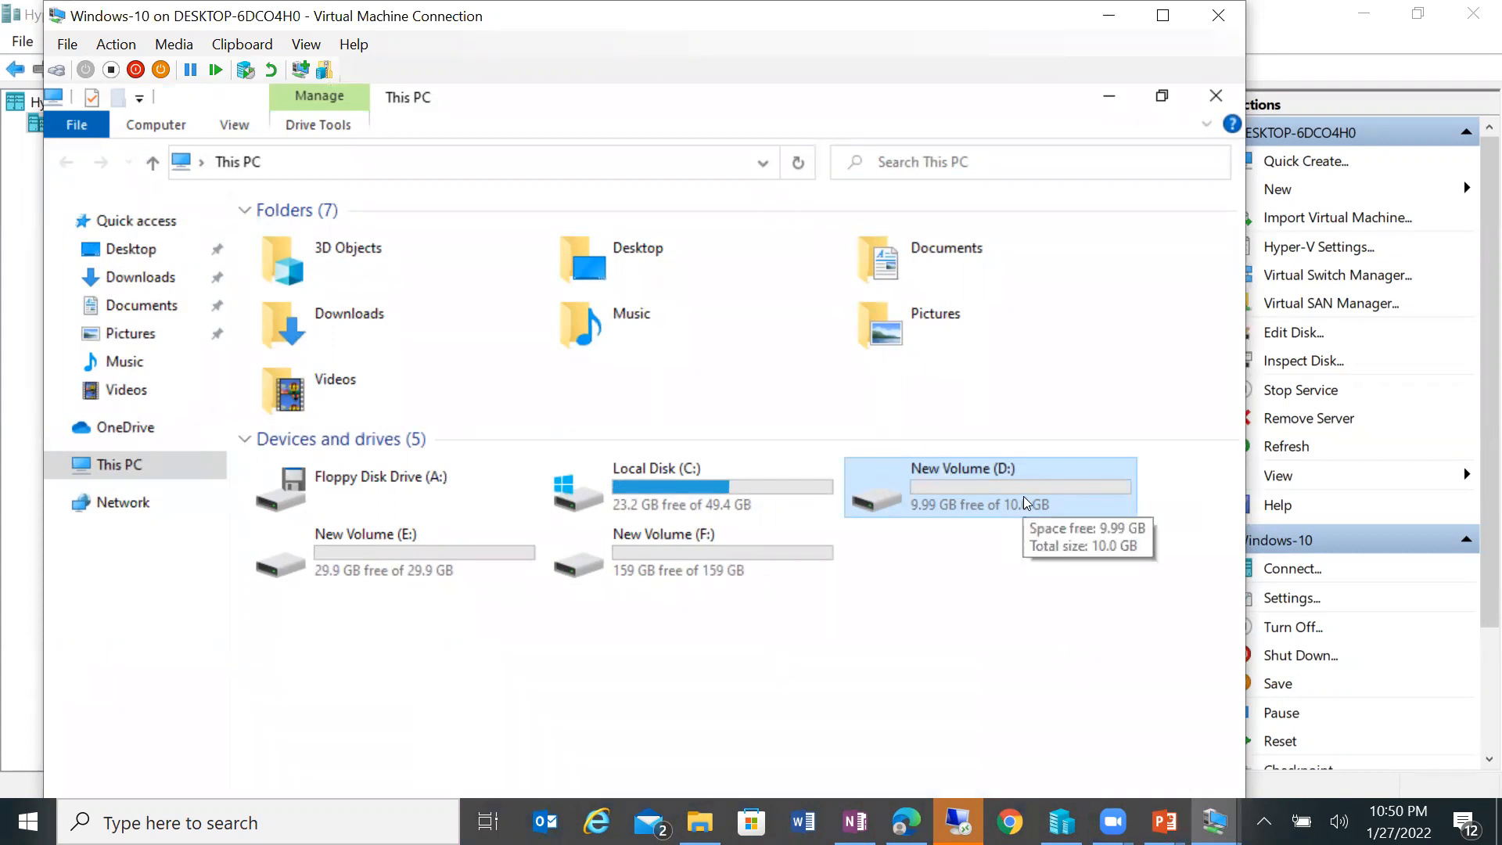
{"action": "right_click", "coordinate": [976, 489]}
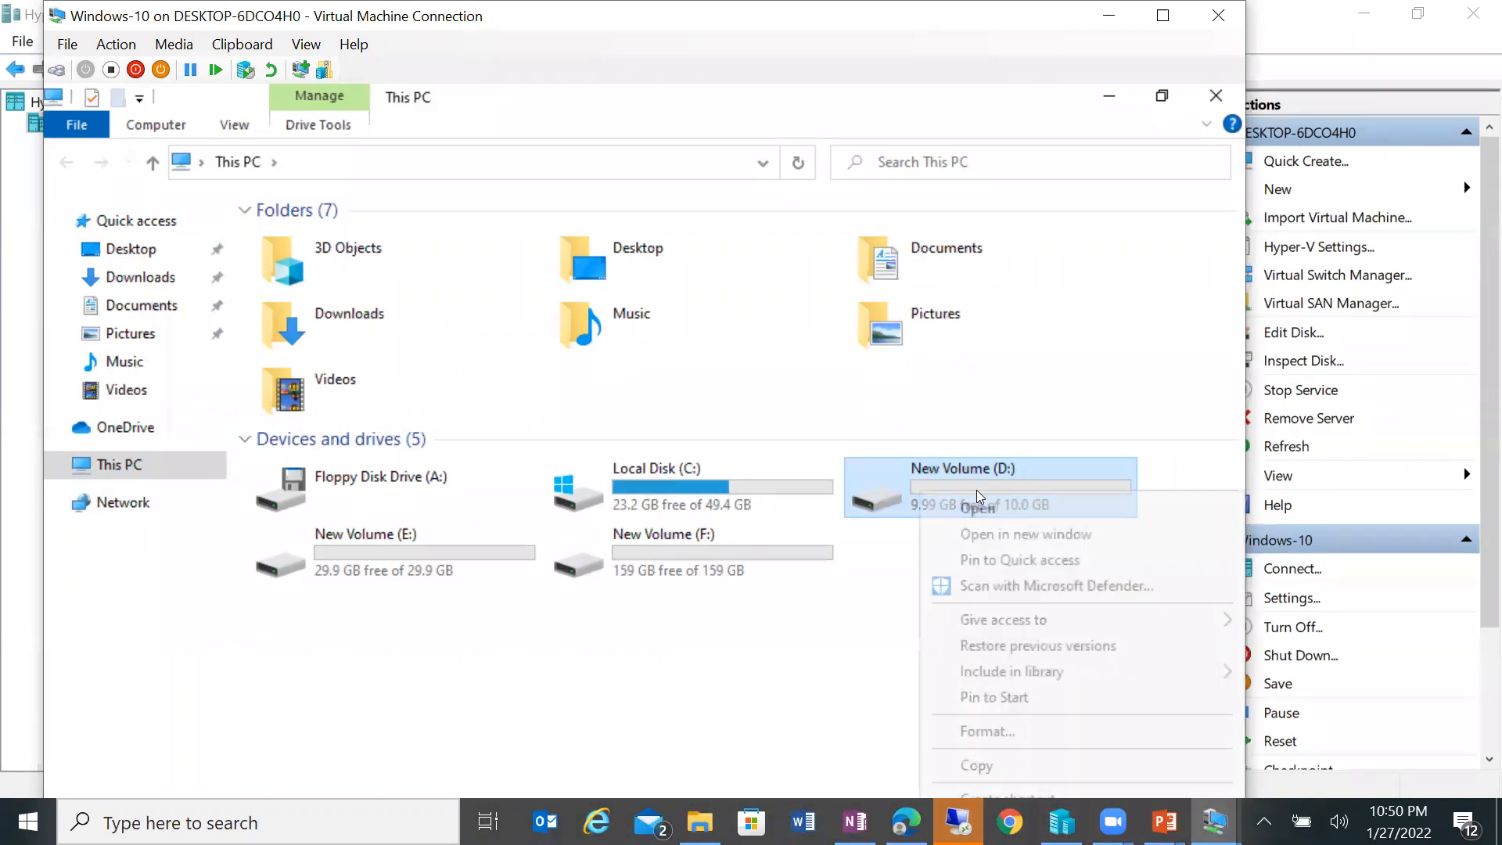
{"action": "right_click", "coordinate": [929, 465]}
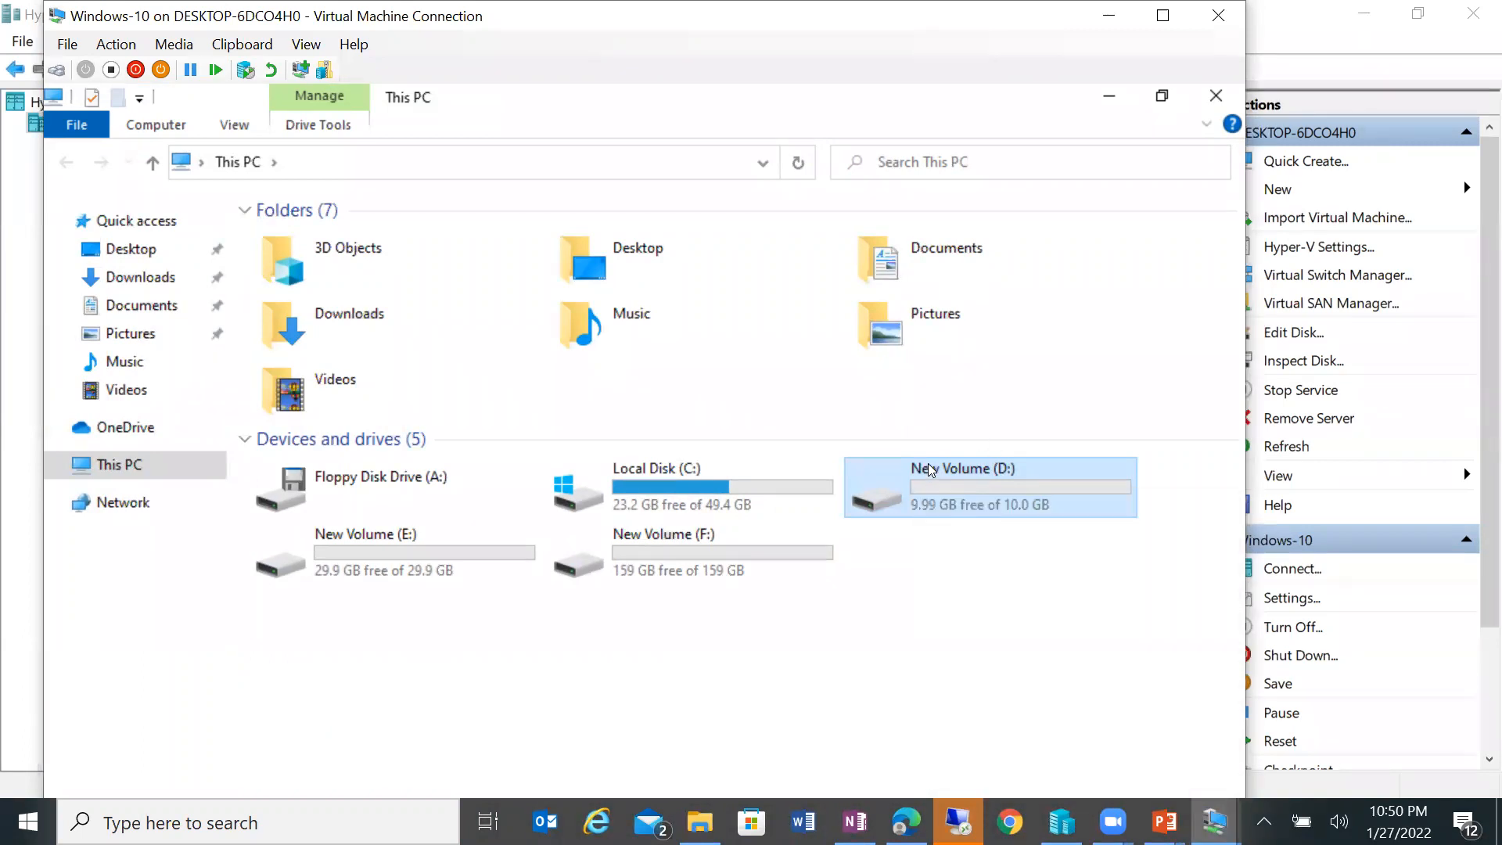
{"action": "left_click", "coordinate": [1163, 16]}
{"action": "left_click", "coordinate": [988, 622]}
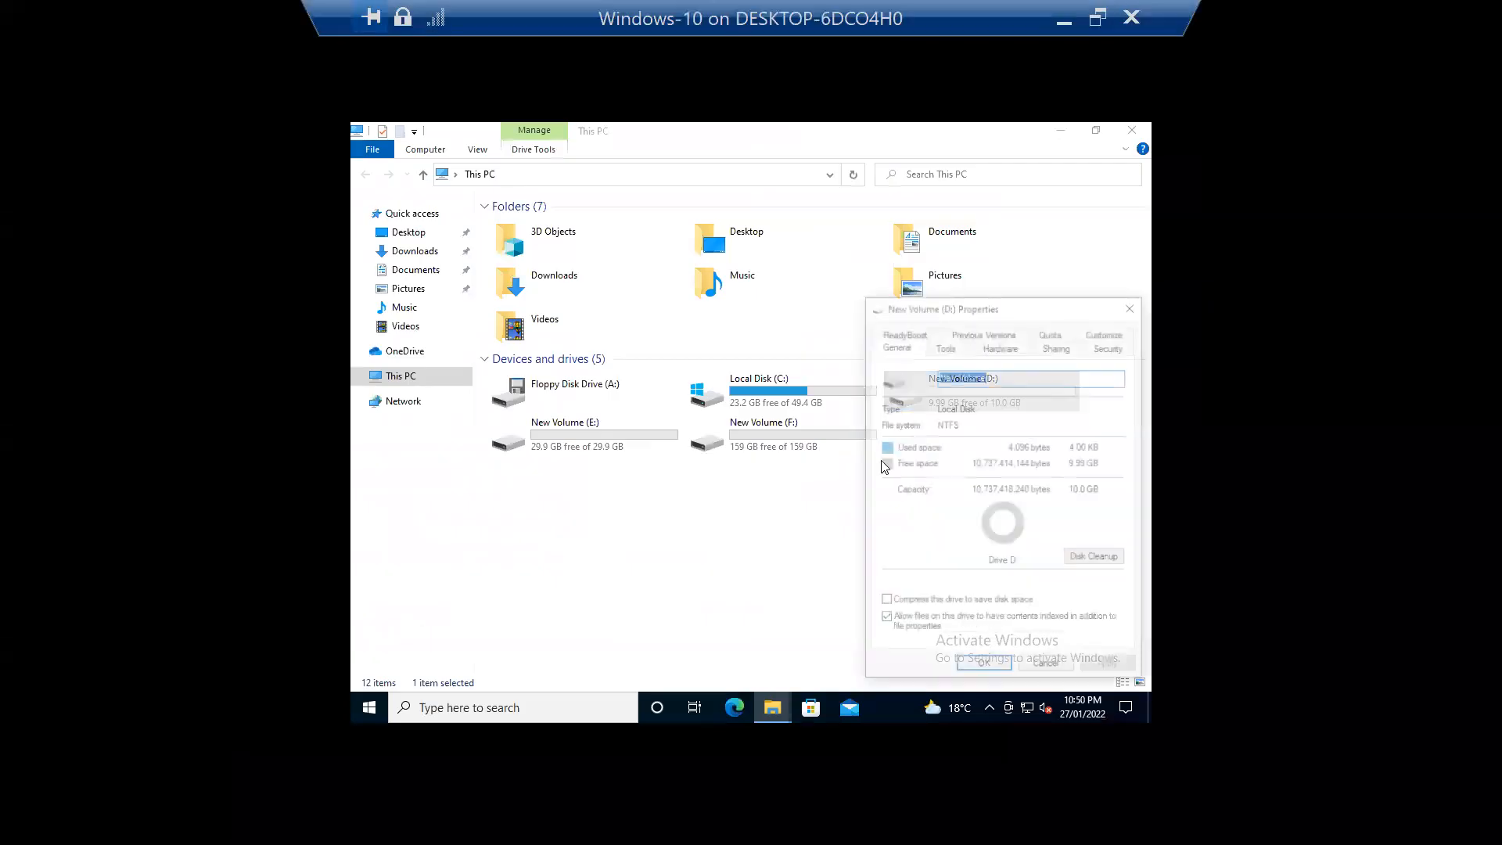
Step: Review D:'s quota settings as the test user, cancel without changes, and close Properties and This PC
{"action": "left_click", "coordinate": [1052, 332]}
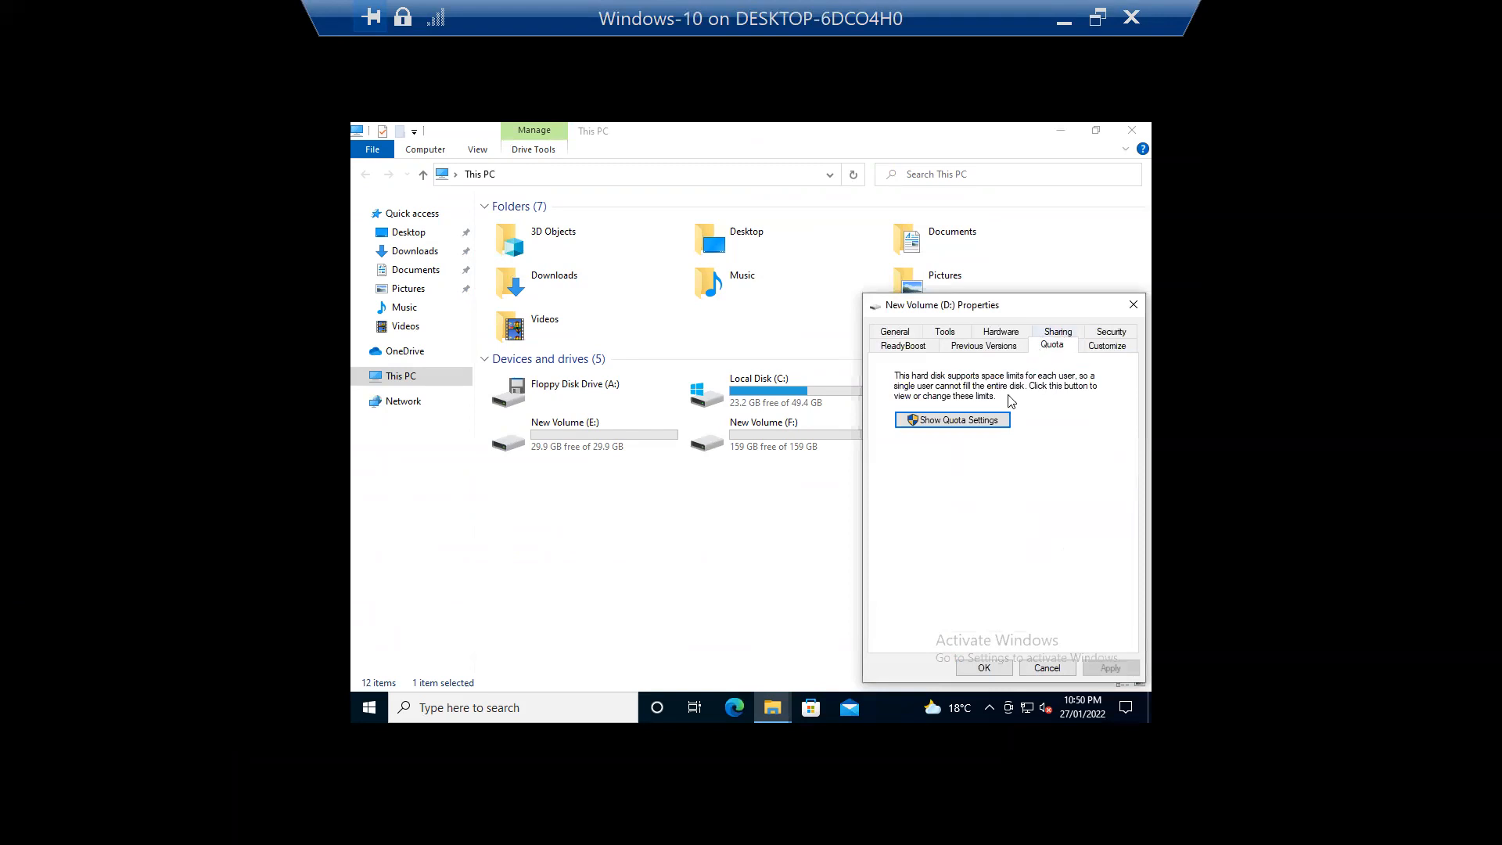
{"action": "left_click", "coordinate": [915, 421]}
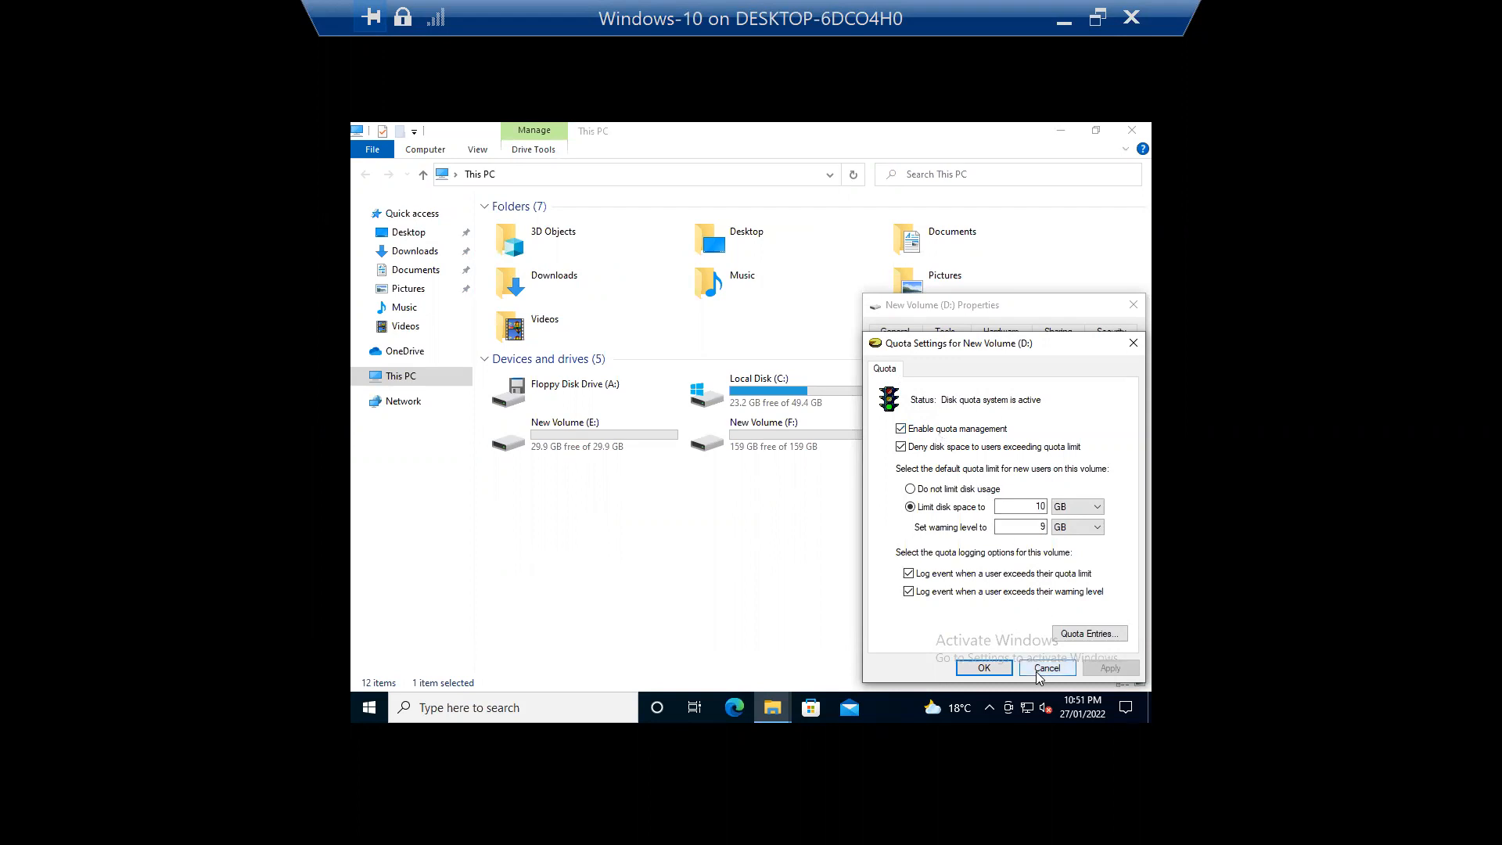
{"action": "left_click", "coordinate": [988, 430]}
{"action": "left_click", "coordinate": [917, 430]}
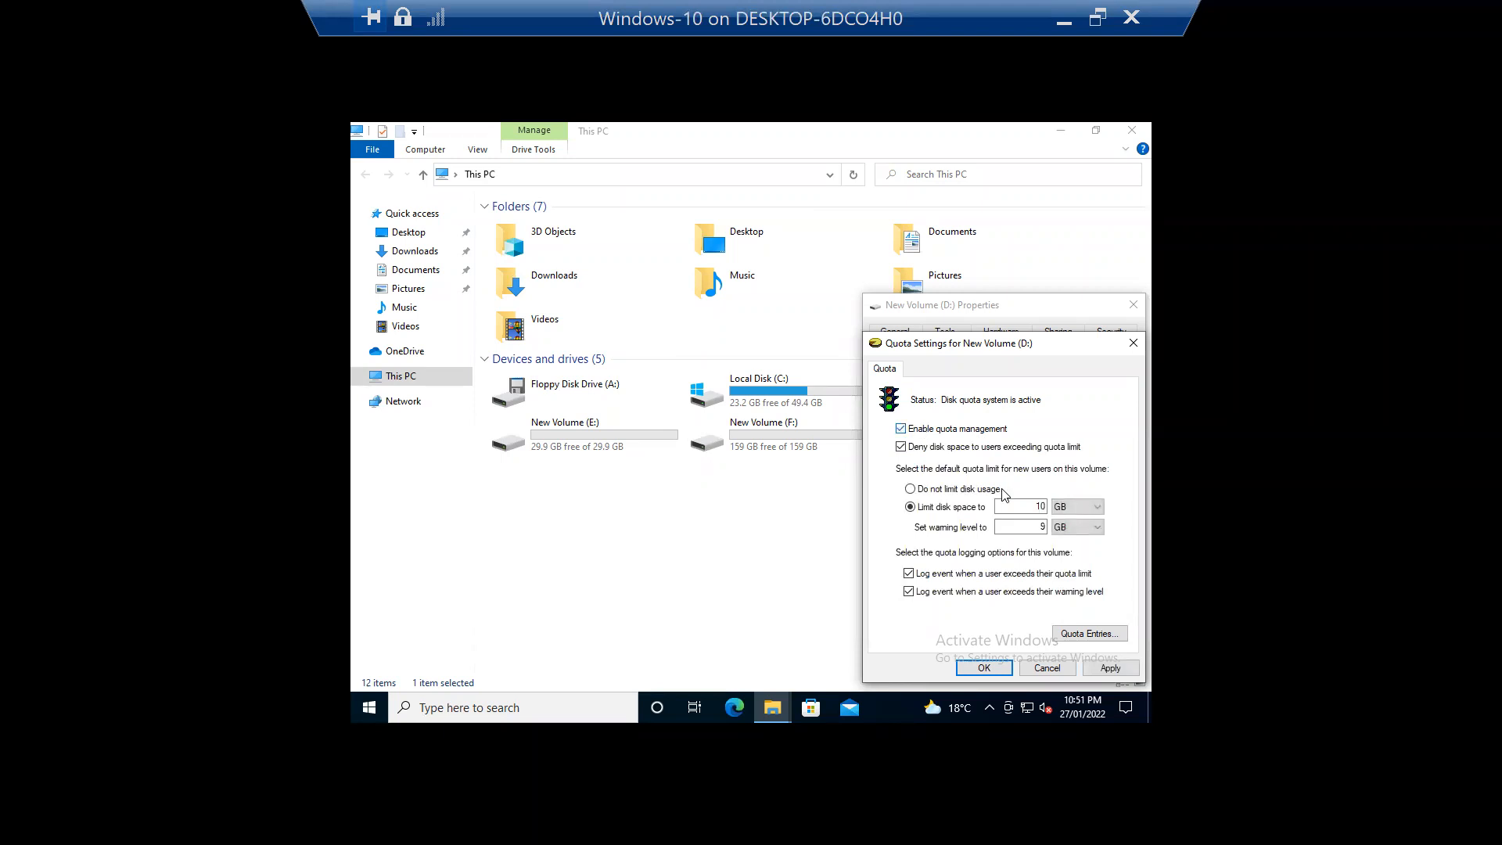
{"action": "left_click", "coordinate": [1047, 667]}
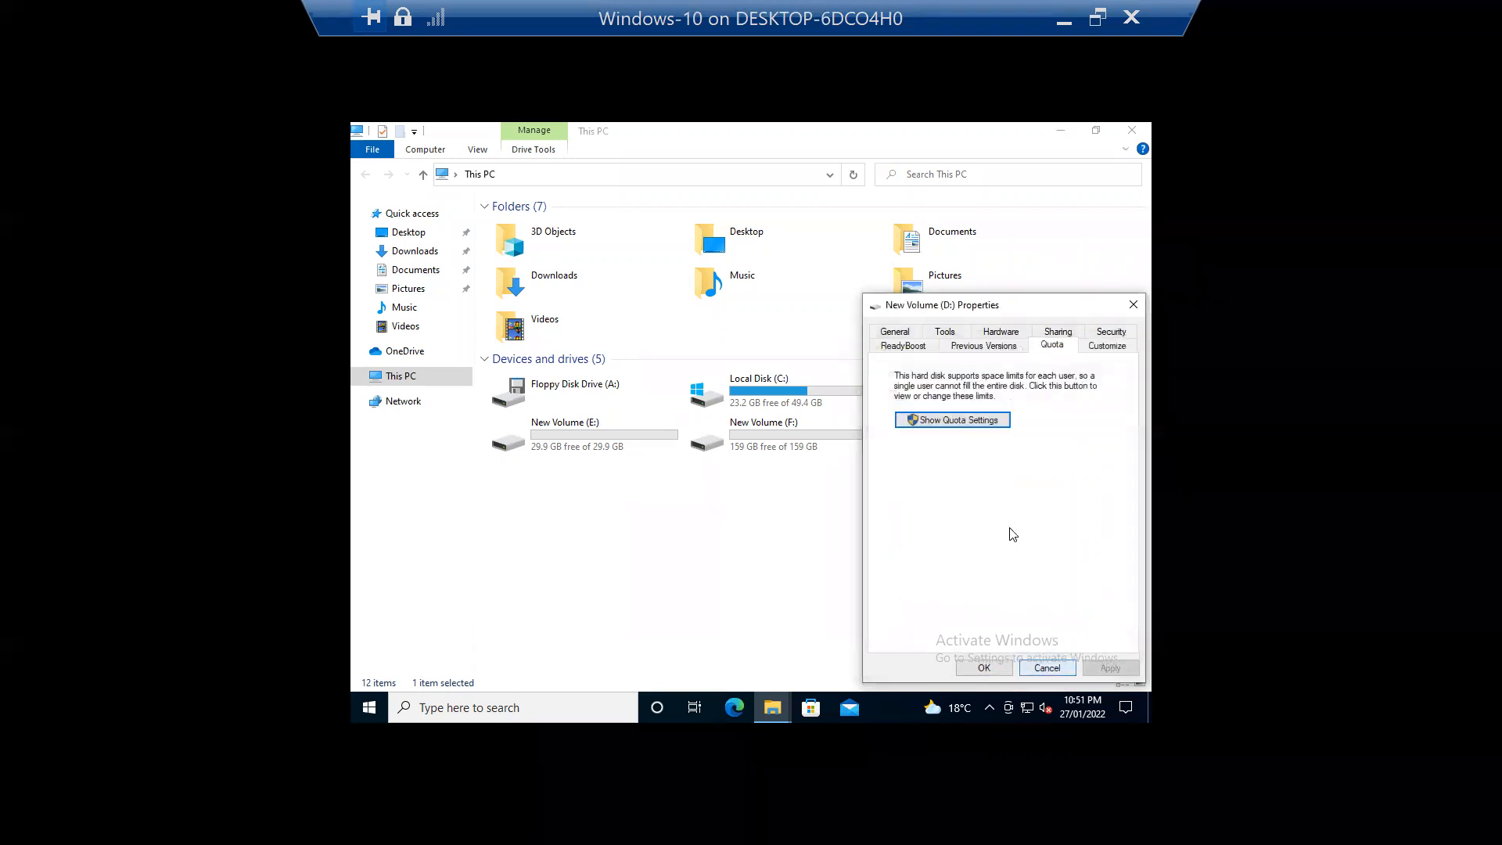
{"action": "left_click", "coordinate": [1134, 304]}
{"action": "left_click", "coordinate": [1132, 130]}
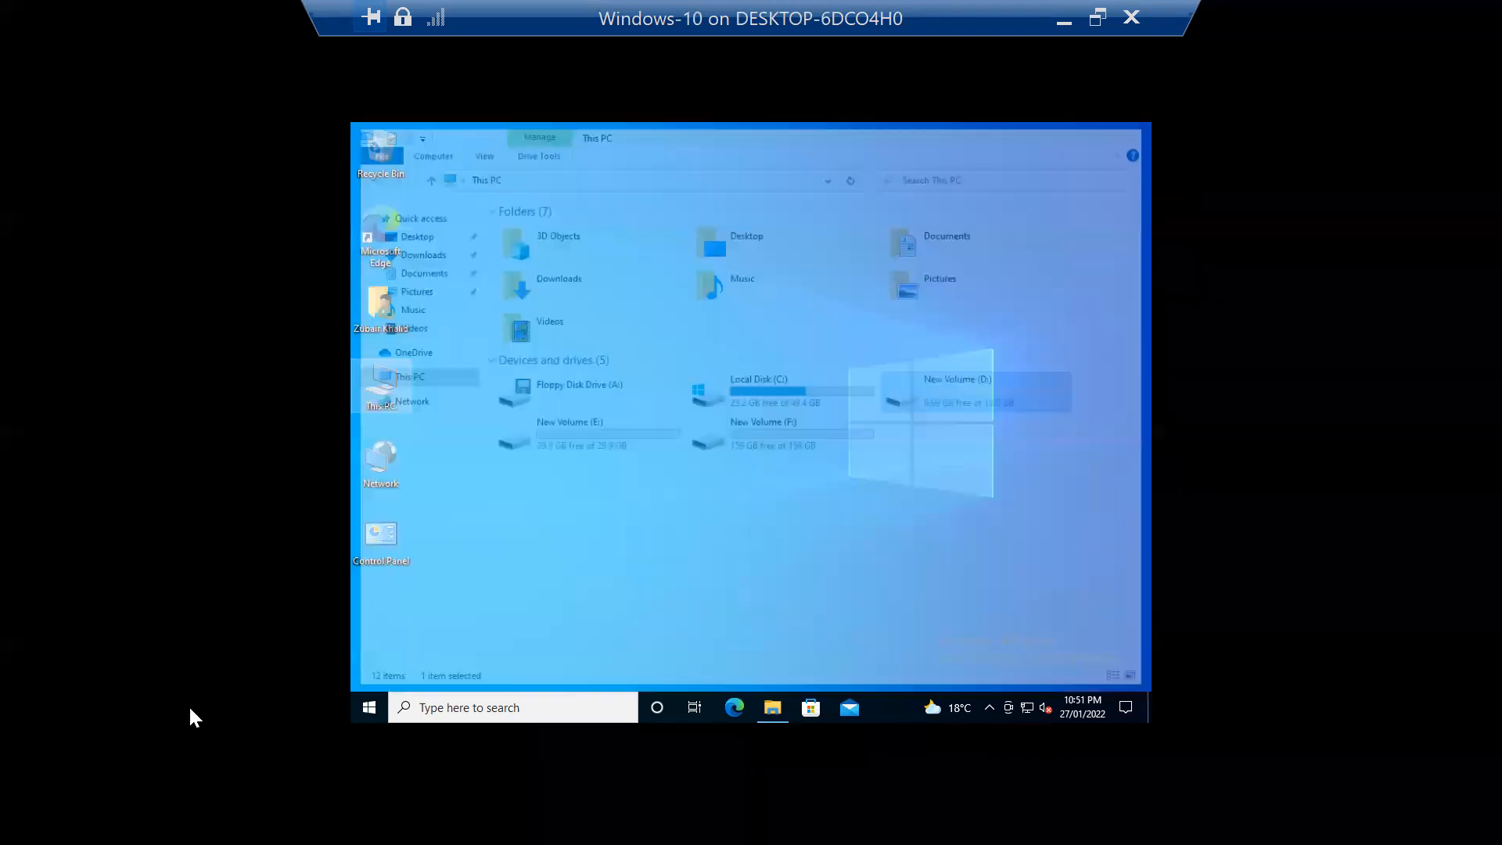
Step: Sign the test user out of the VM
{"action": "right_click", "coordinate": [364, 708]}
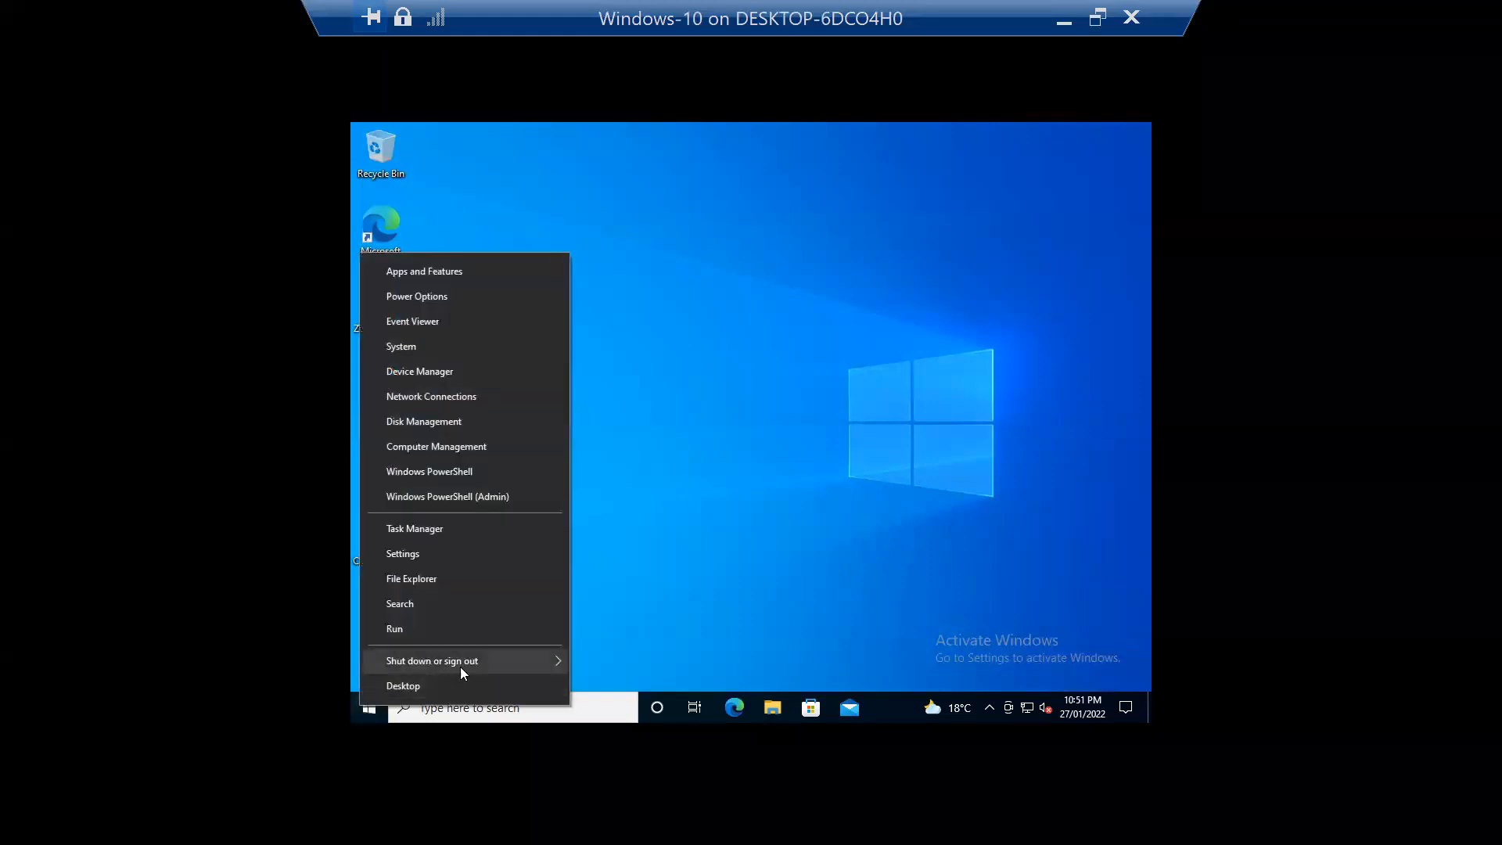
{"action": "mouse_move", "coordinate": [462, 671]}
{"action": "left_click", "coordinate": [649, 607]}
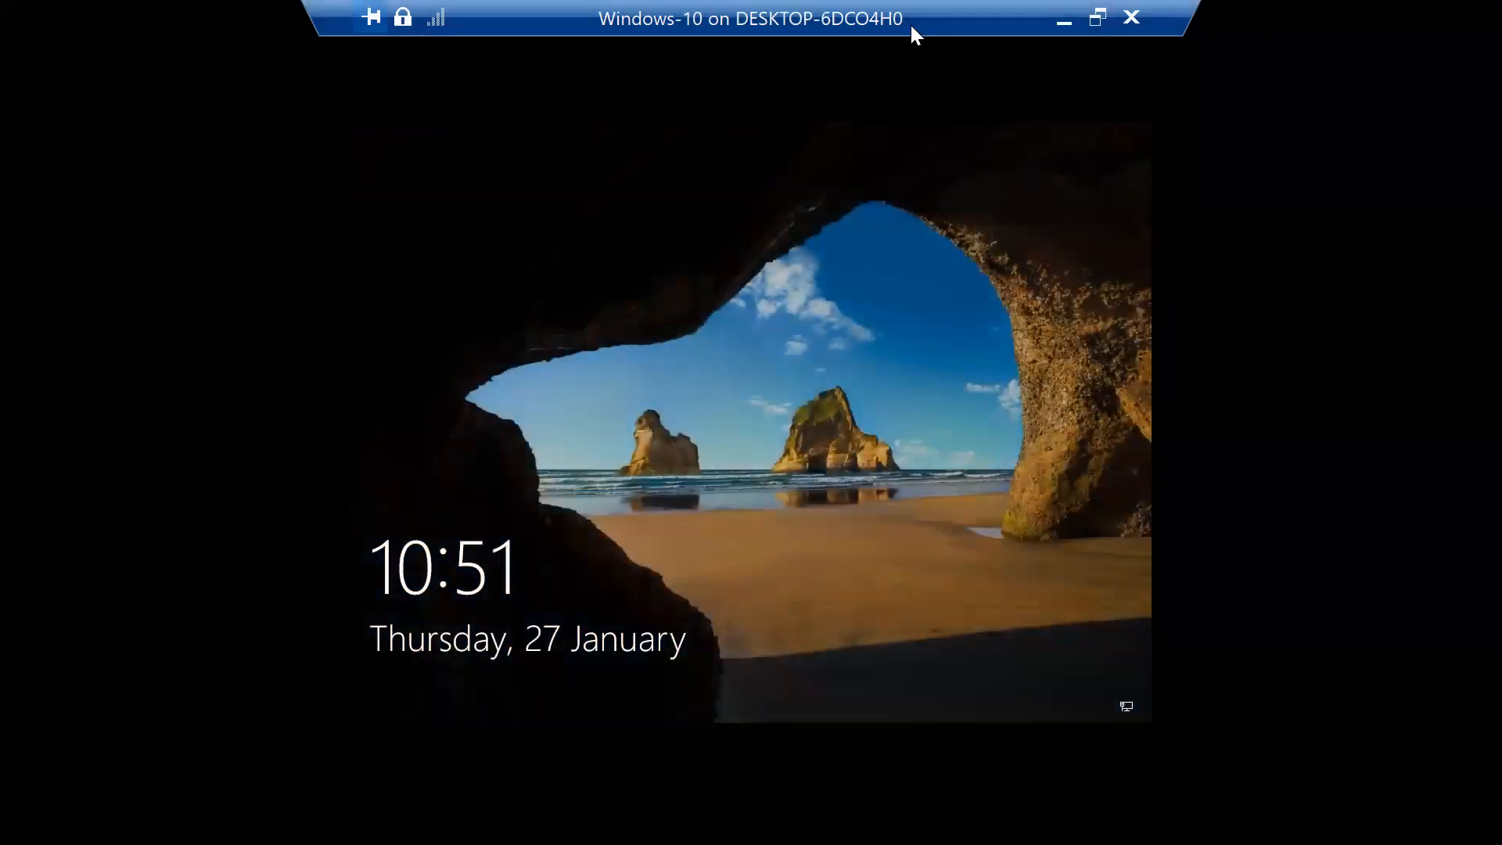
Step: Send Ctrl+Alt+Delete and sign back in as Administrator with the password
{"action": "double_click", "coordinate": [909, 22]}
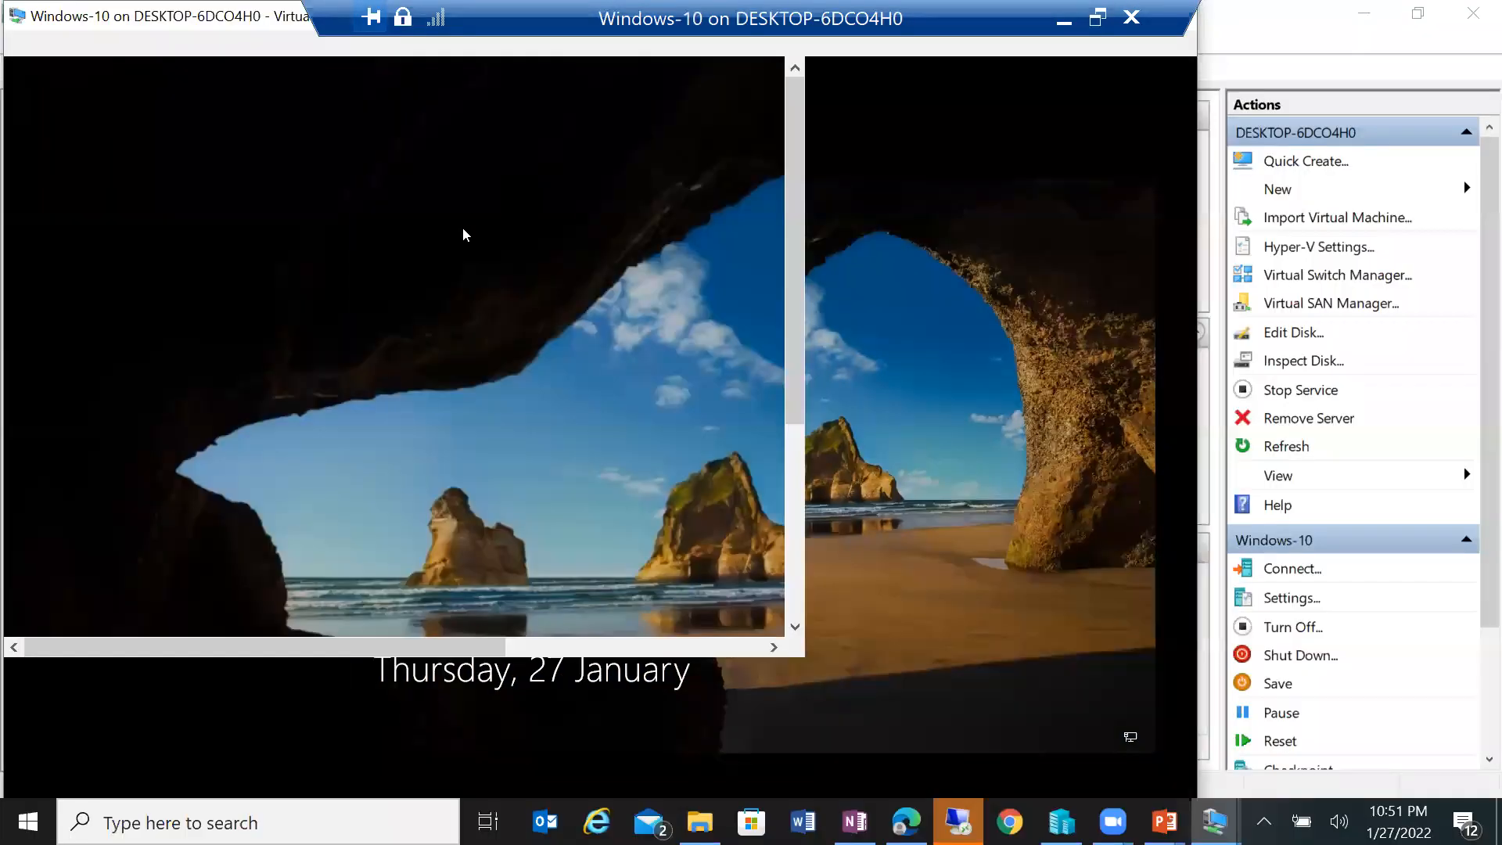
{"action": "left_click", "coordinate": [116, 43]}
{"action": "left_click", "coordinate": [159, 68]}
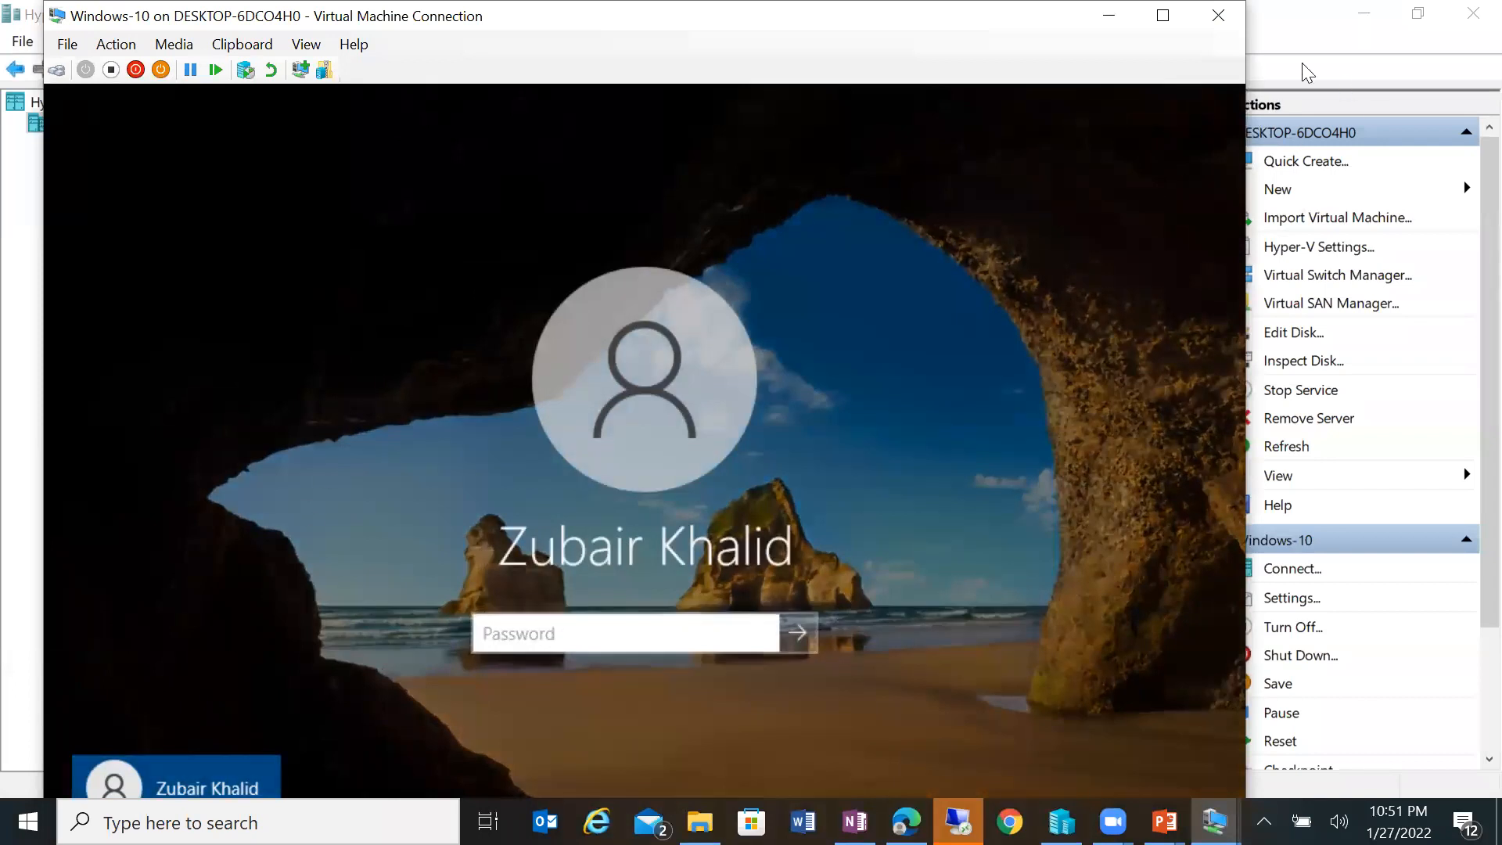
{"action": "left_click", "coordinate": [1164, 15]}
{"action": "left_click", "coordinate": [458, 648]}
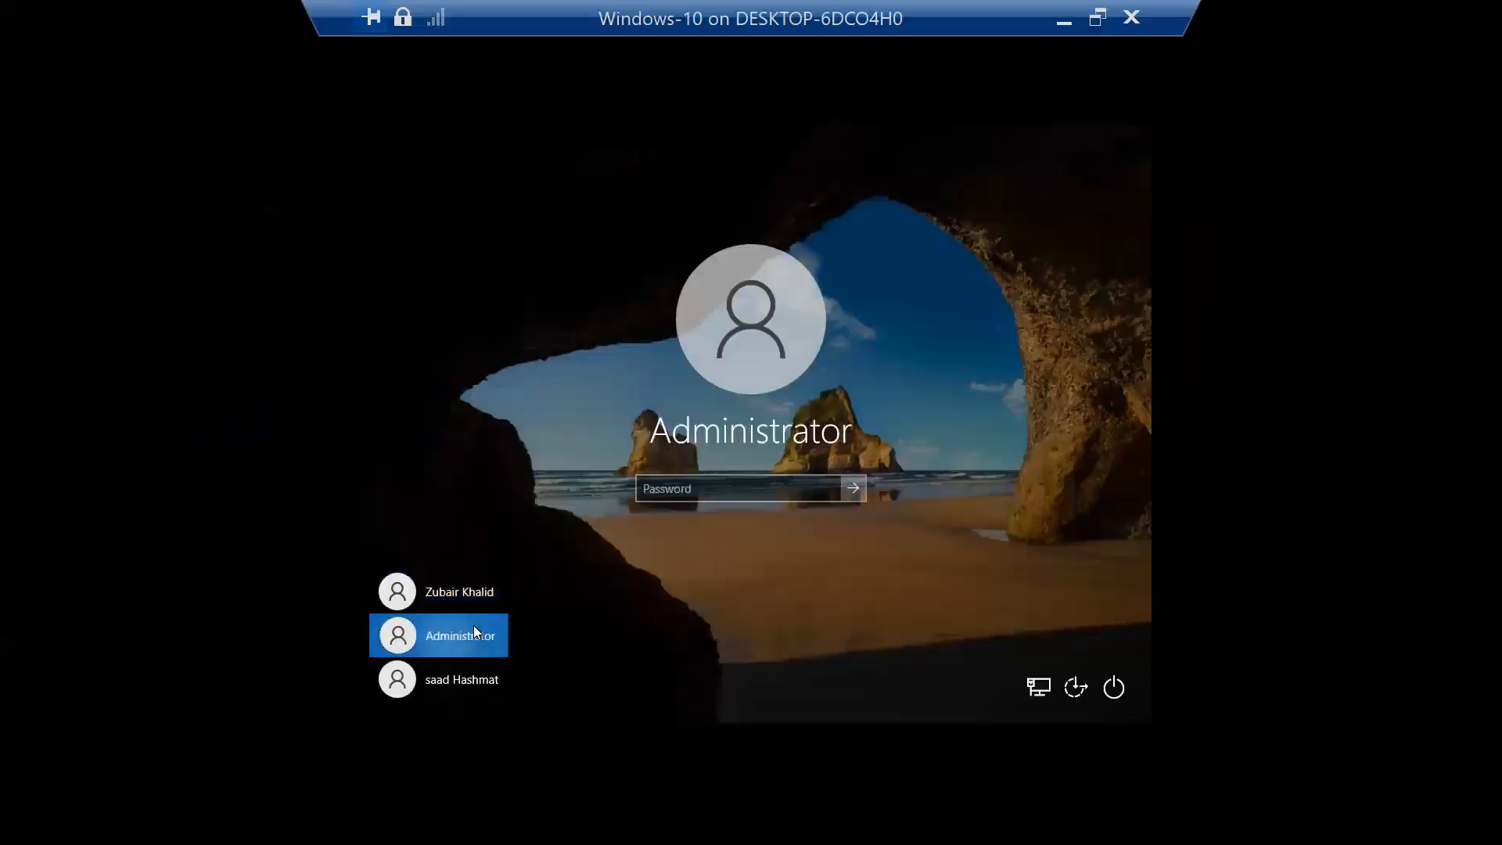
{"action": "type", "text": "•••••••"}
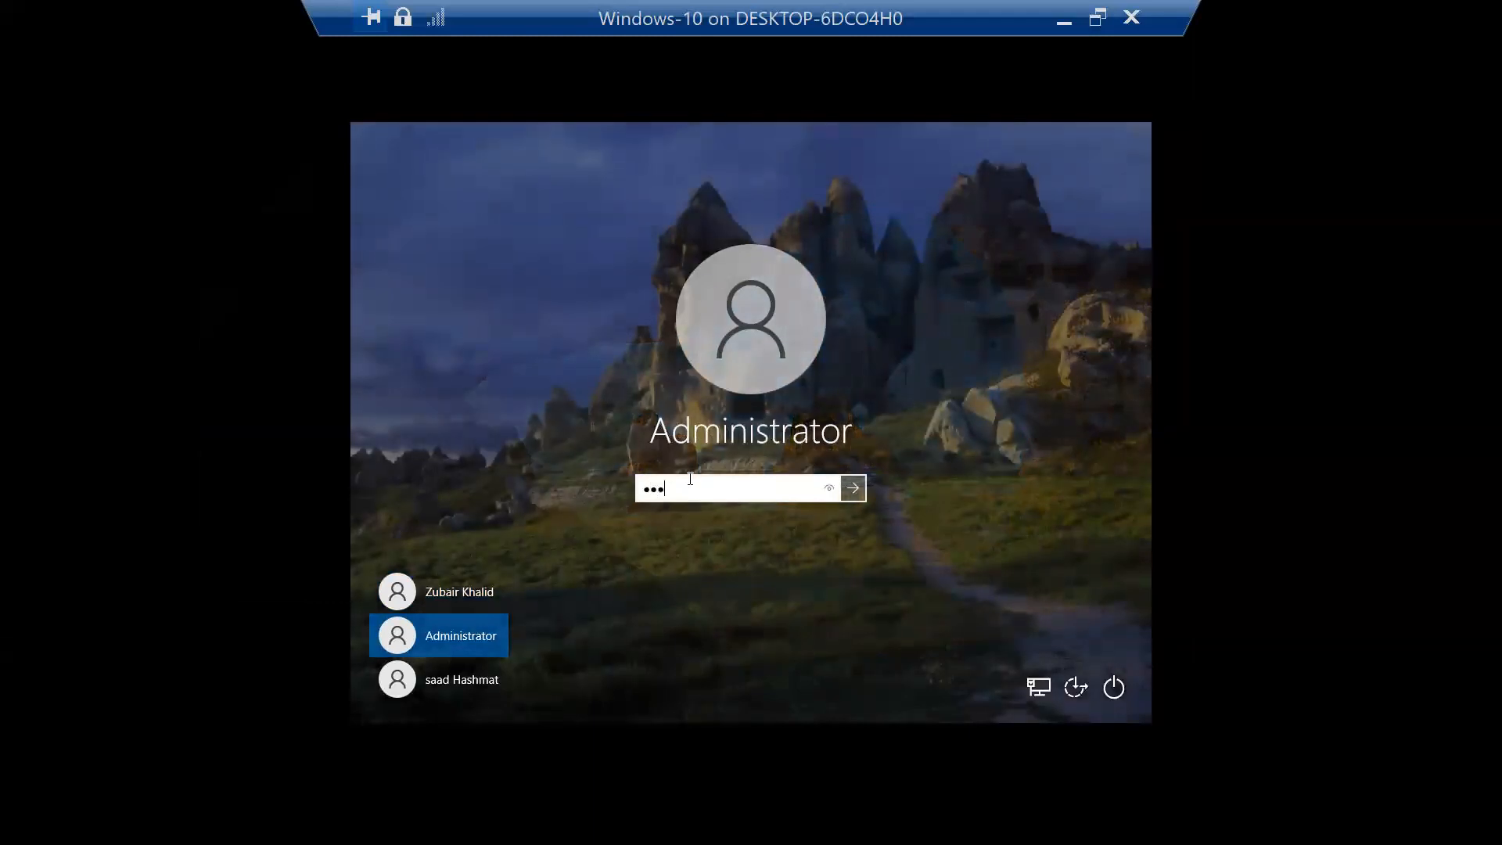
{"action": "key", "text": "Return"}
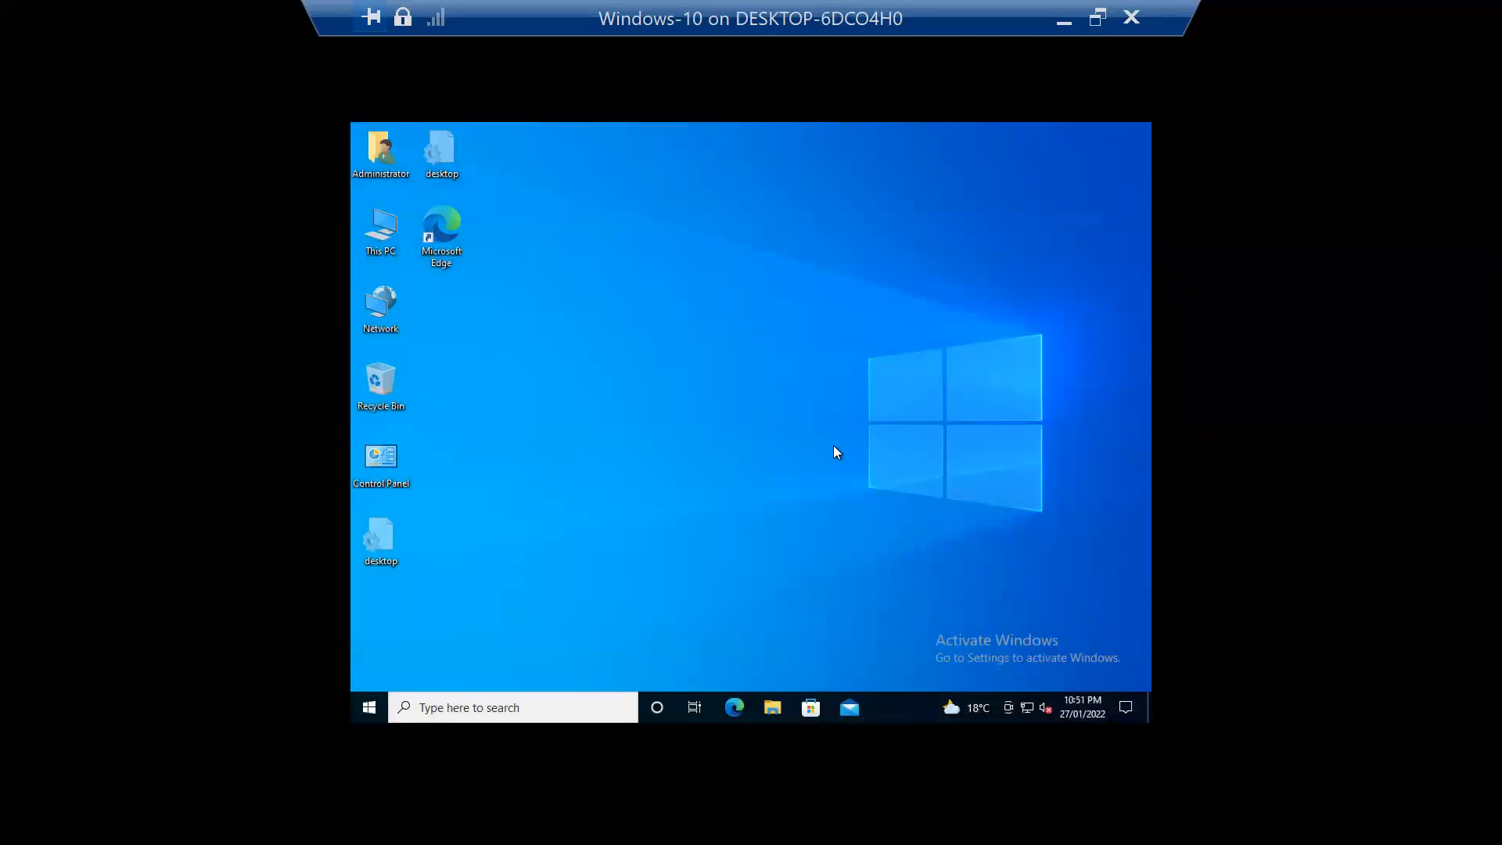
{"action": "double_click", "coordinate": [896, 17]}
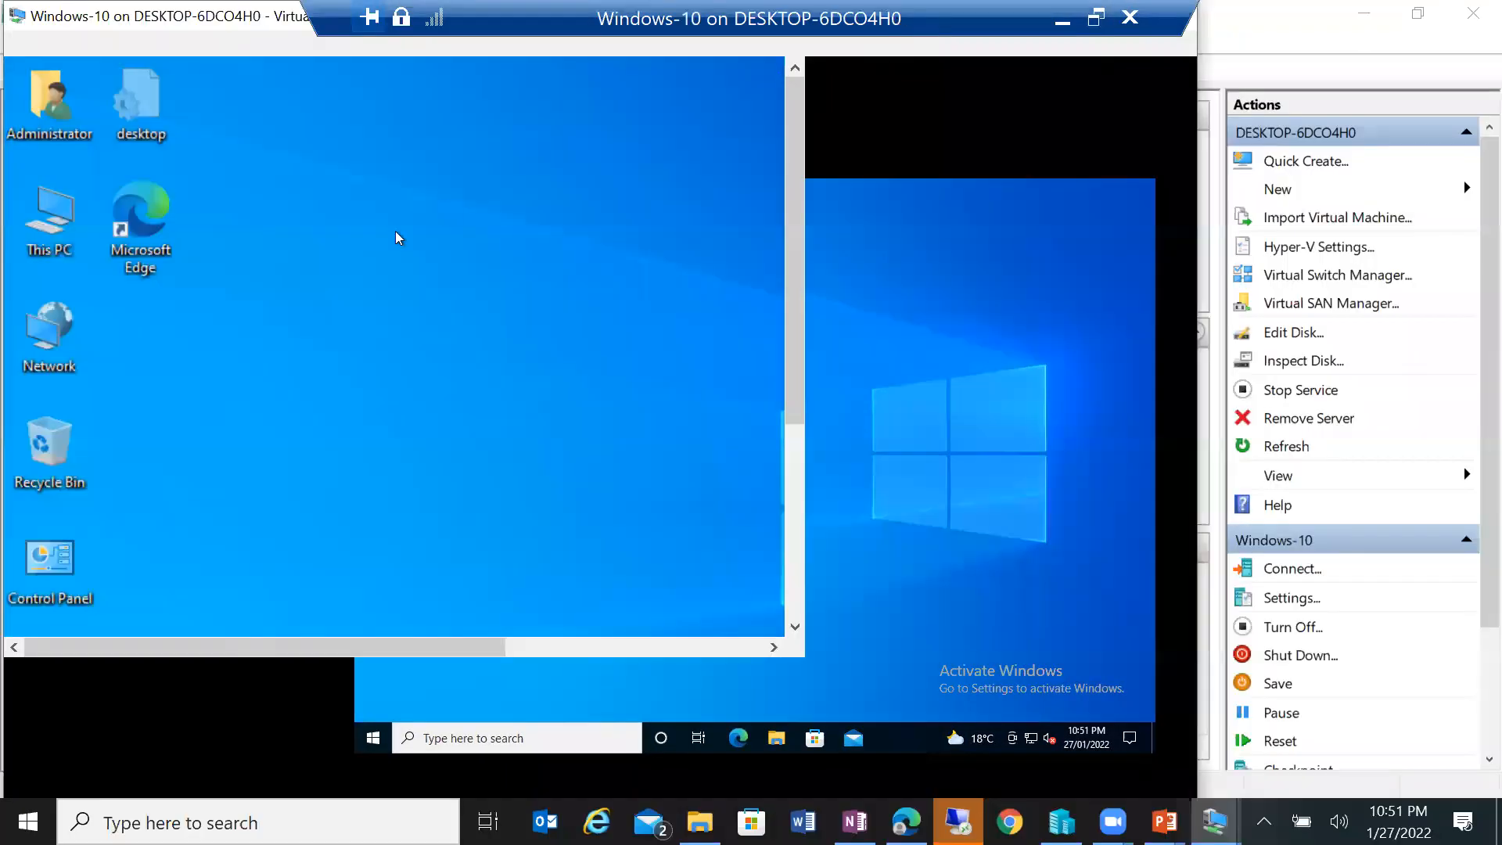
Step: Open This PC in the VM, maximized, and open New Volume (D:)
{"action": "double_click", "coordinate": [89, 224]}
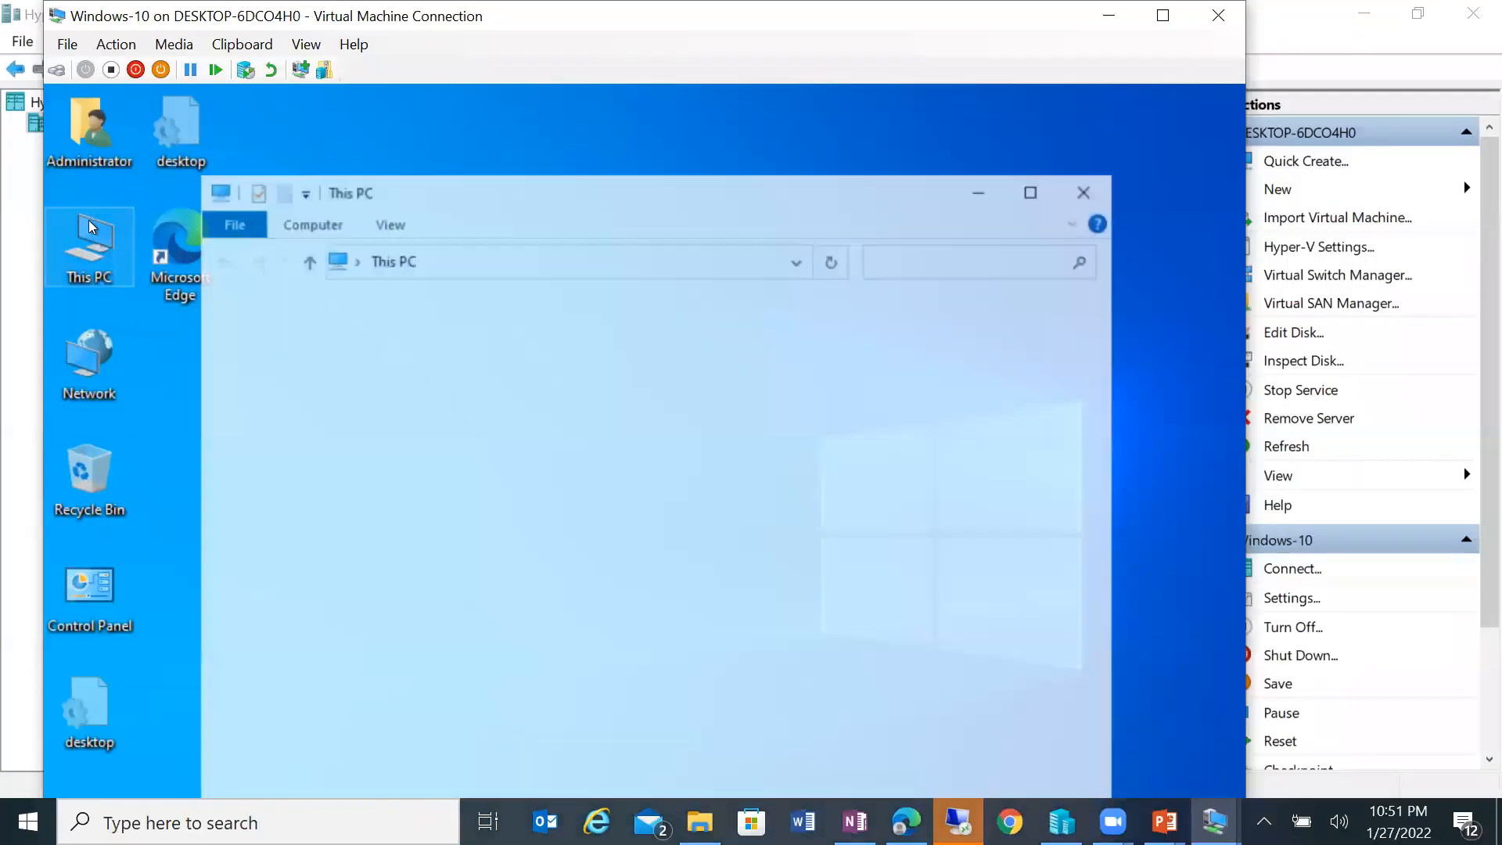
{"action": "left_click", "coordinate": [1035, 192]}
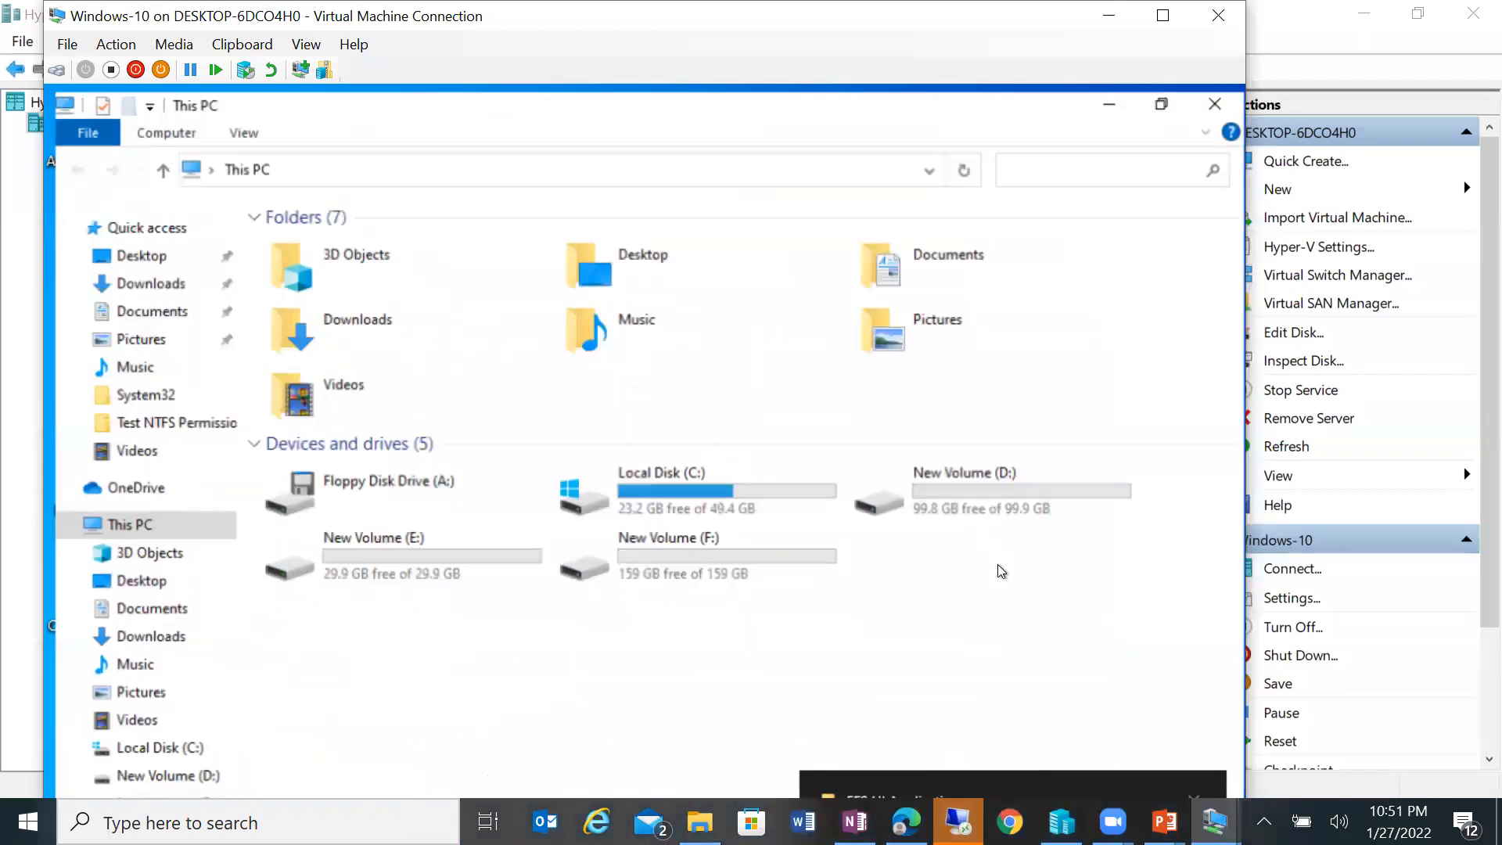
{"action": "left_click", "coordinate": [969, 474]}
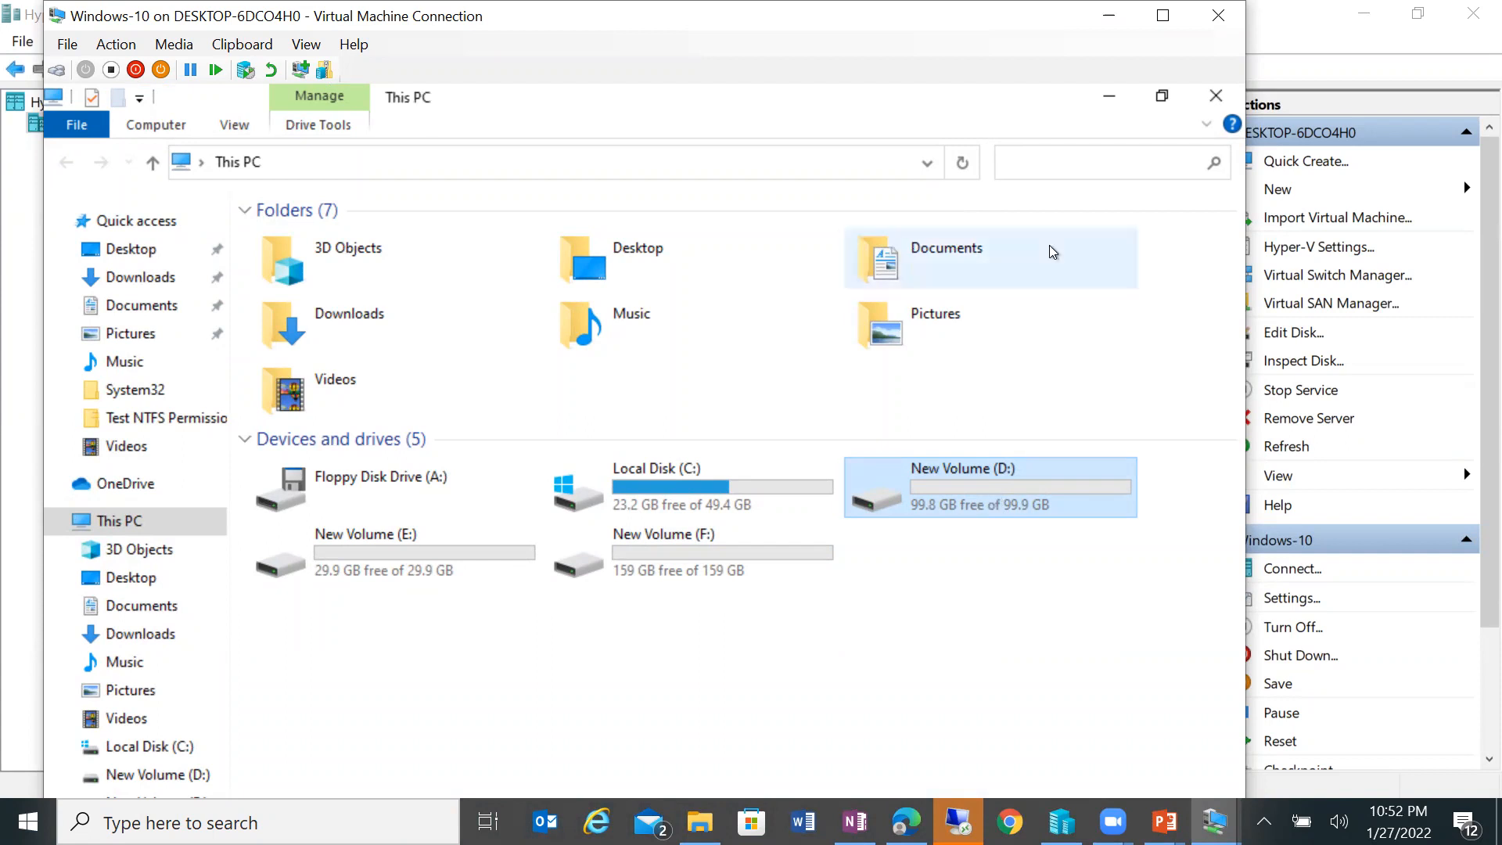
{"action": "left_click", "coordinate": [1162, 16]}
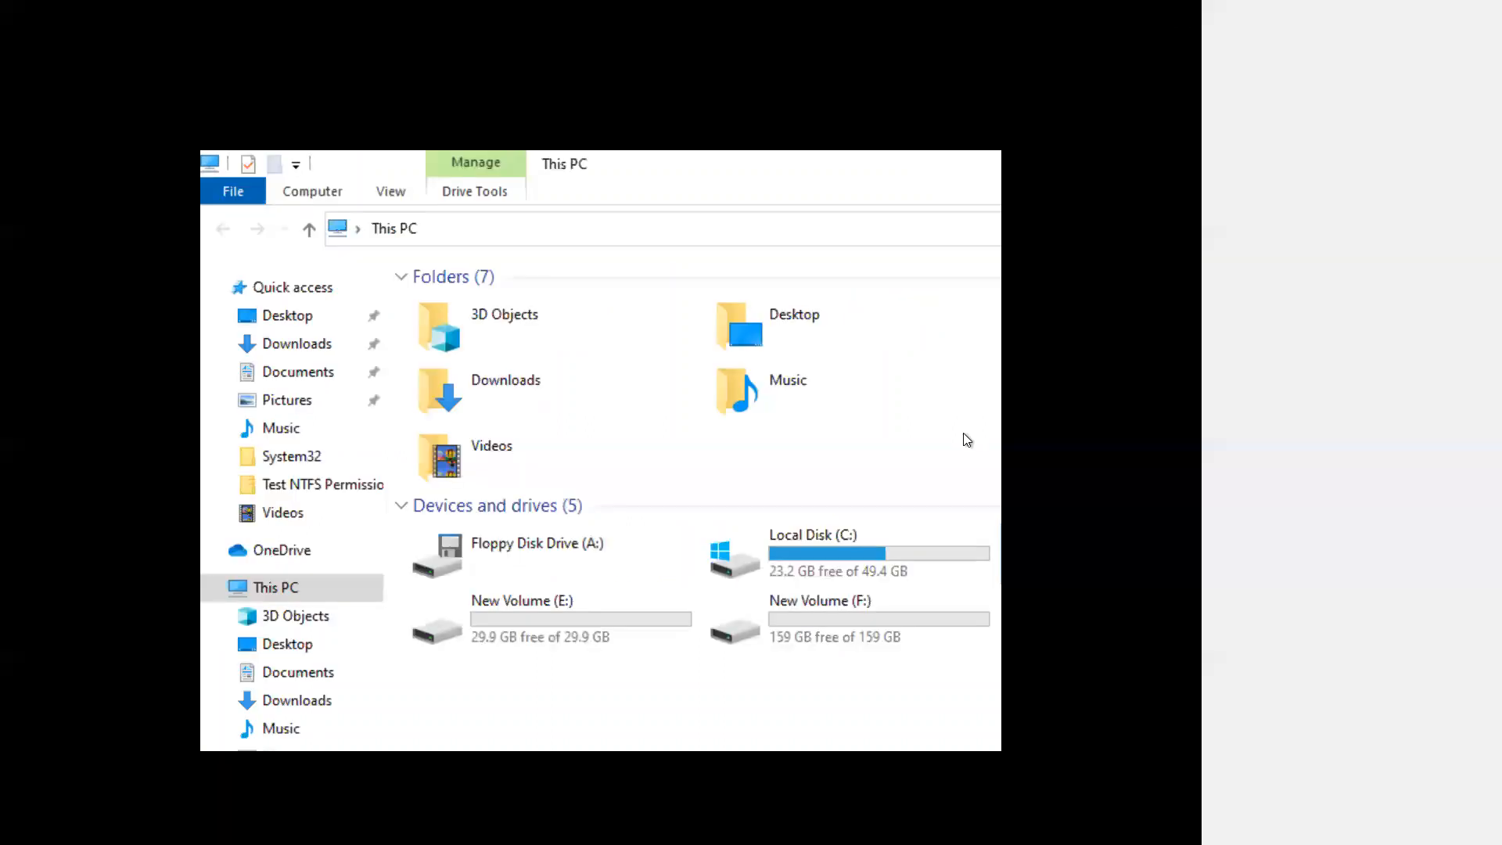
{"action": "left_click", "coordinate": [1096, 18]}
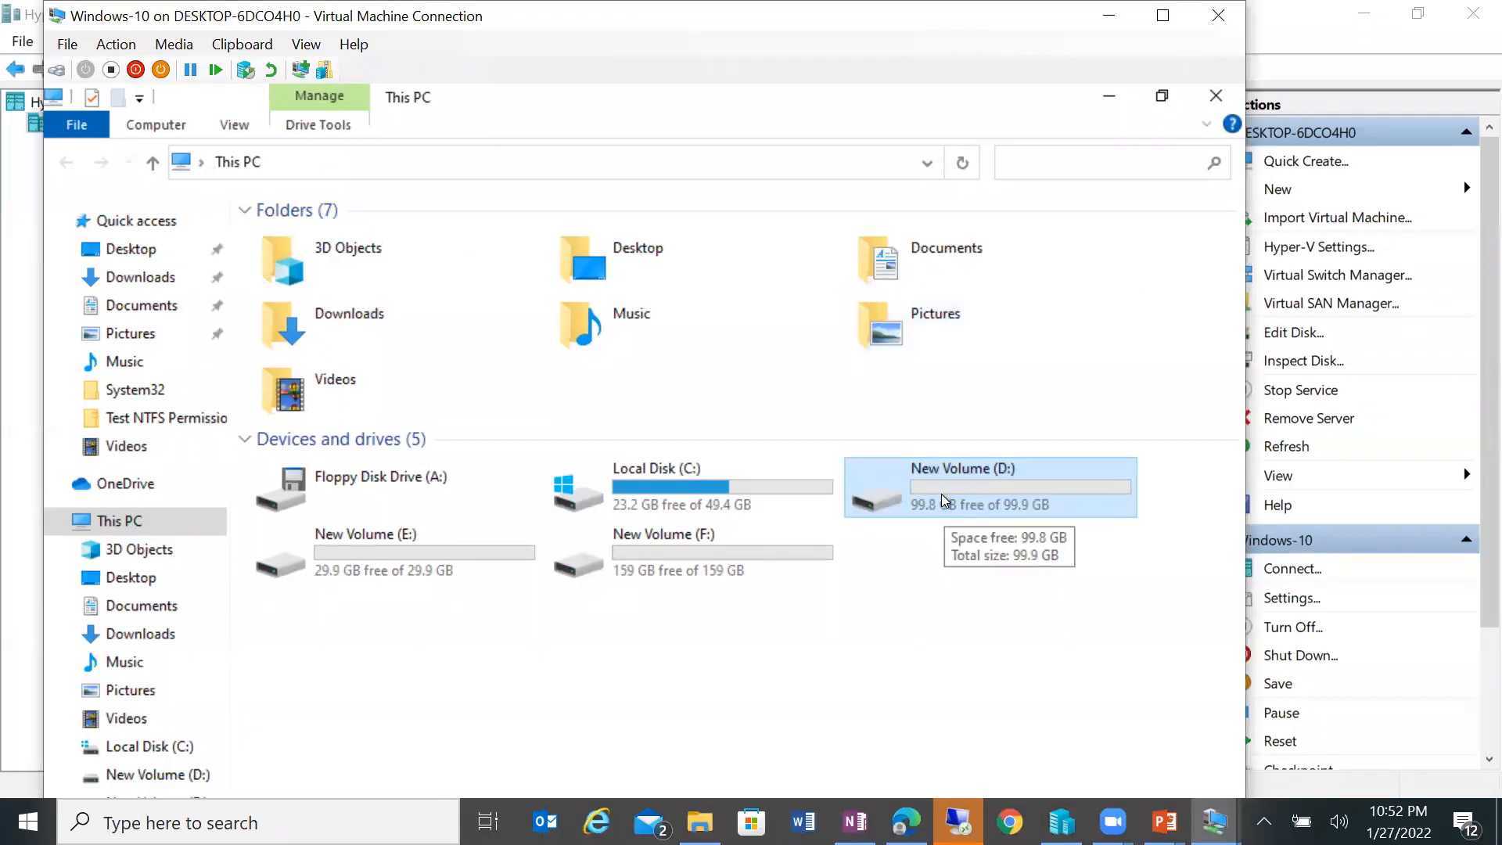
{"action": "double_click", "coordinate": [941, 495]}
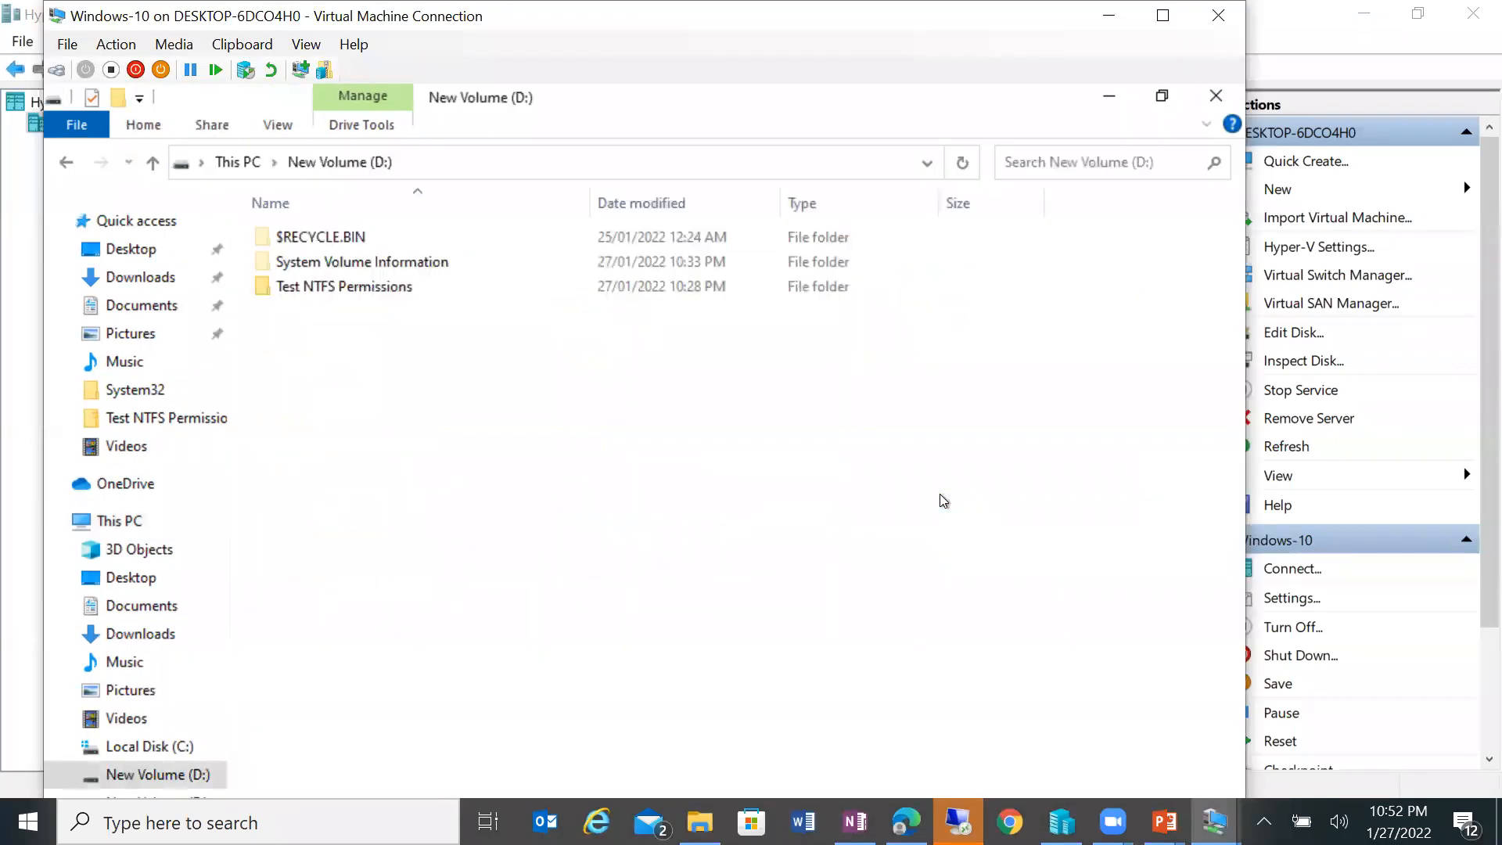
Step: Inspect the Test NTFS Permissions folder's advanced attributes and Security tab, then cancel and return to This PC
{"action": "right_click", "coordinate": [355, 288]}
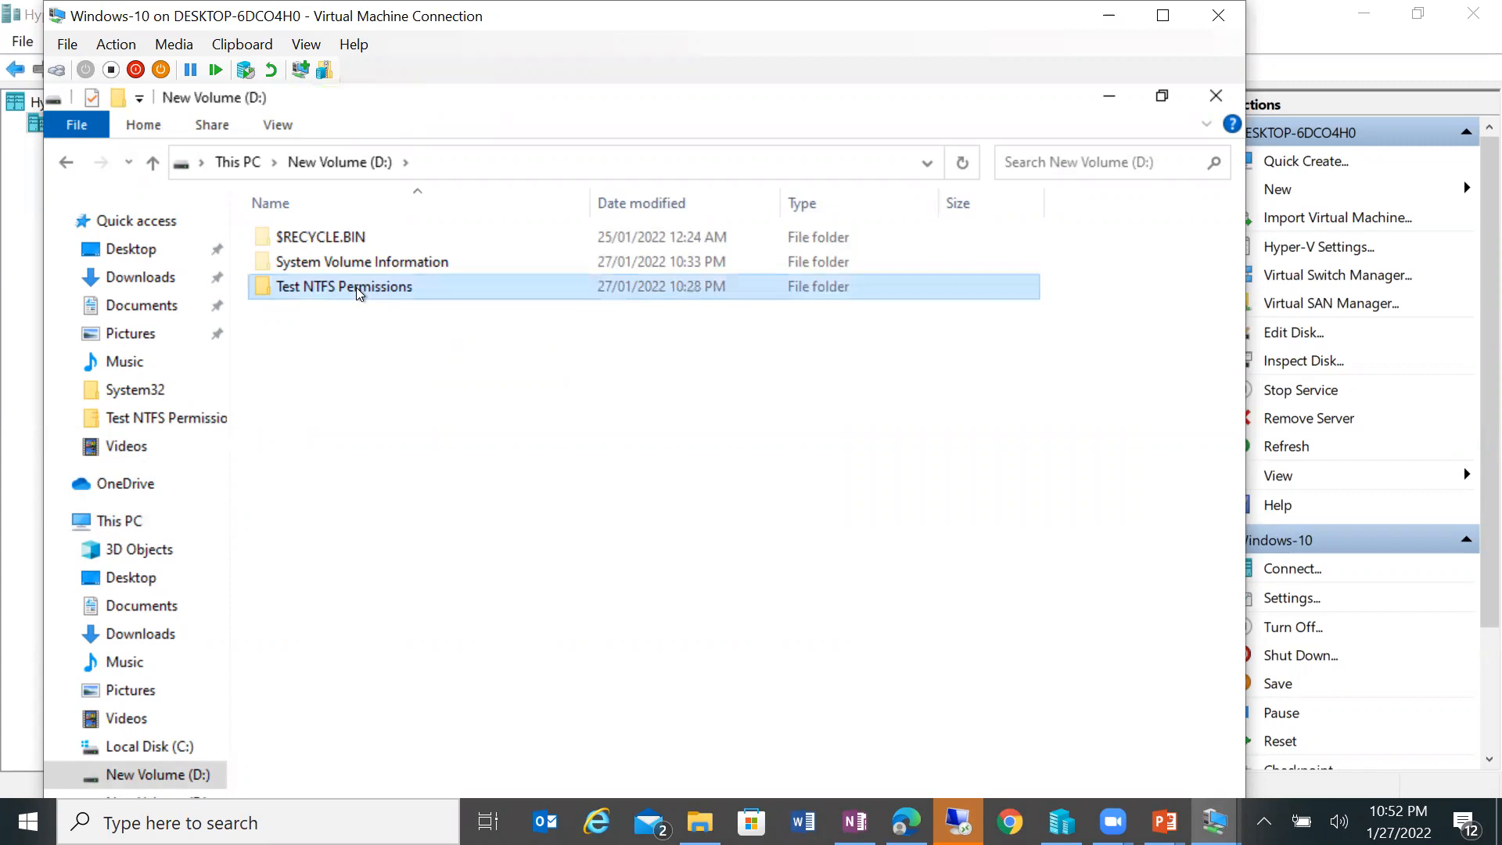
{"action": "left_click", "coordinate": [313, 711]}
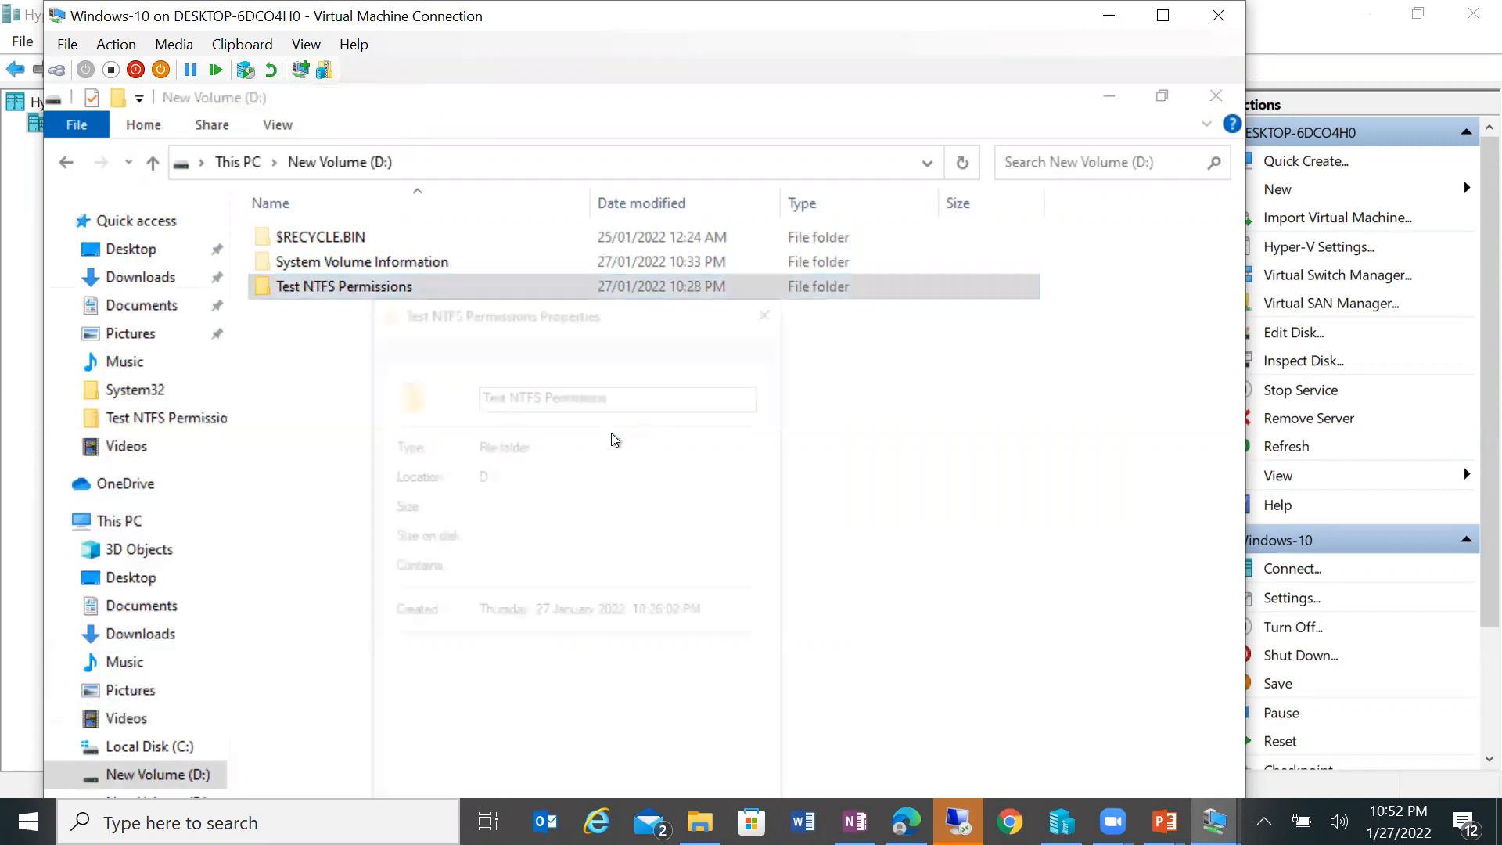
{"action": "left_click_drag", "start_coordinate": [552, 310], "coordinate": [600, 114]}
{"action": "left_click", "coordinate": [725, 495]}
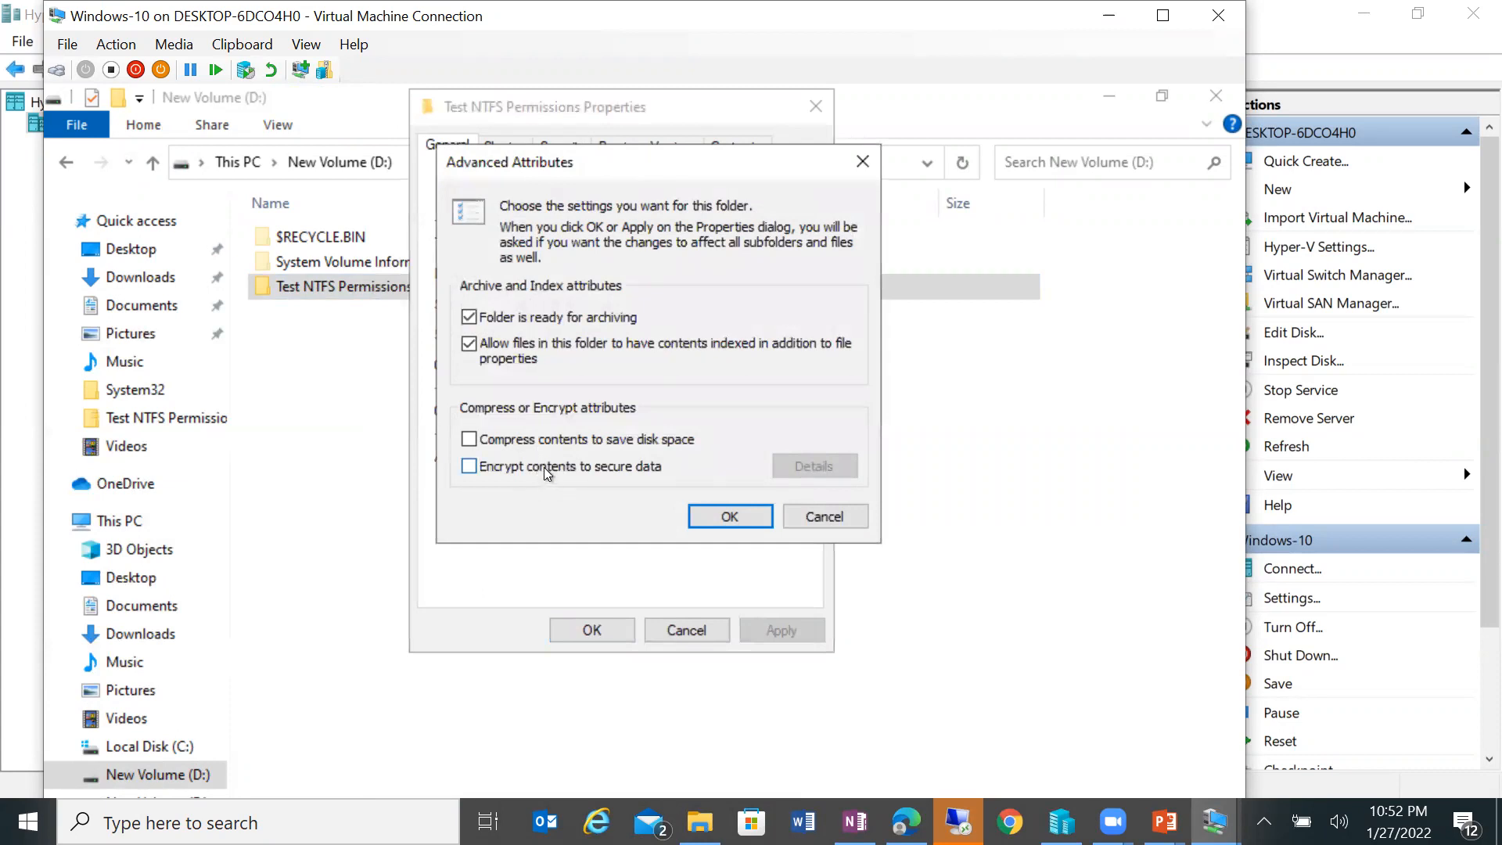
{"action": "left_click", "coordinate": [810, 515]}
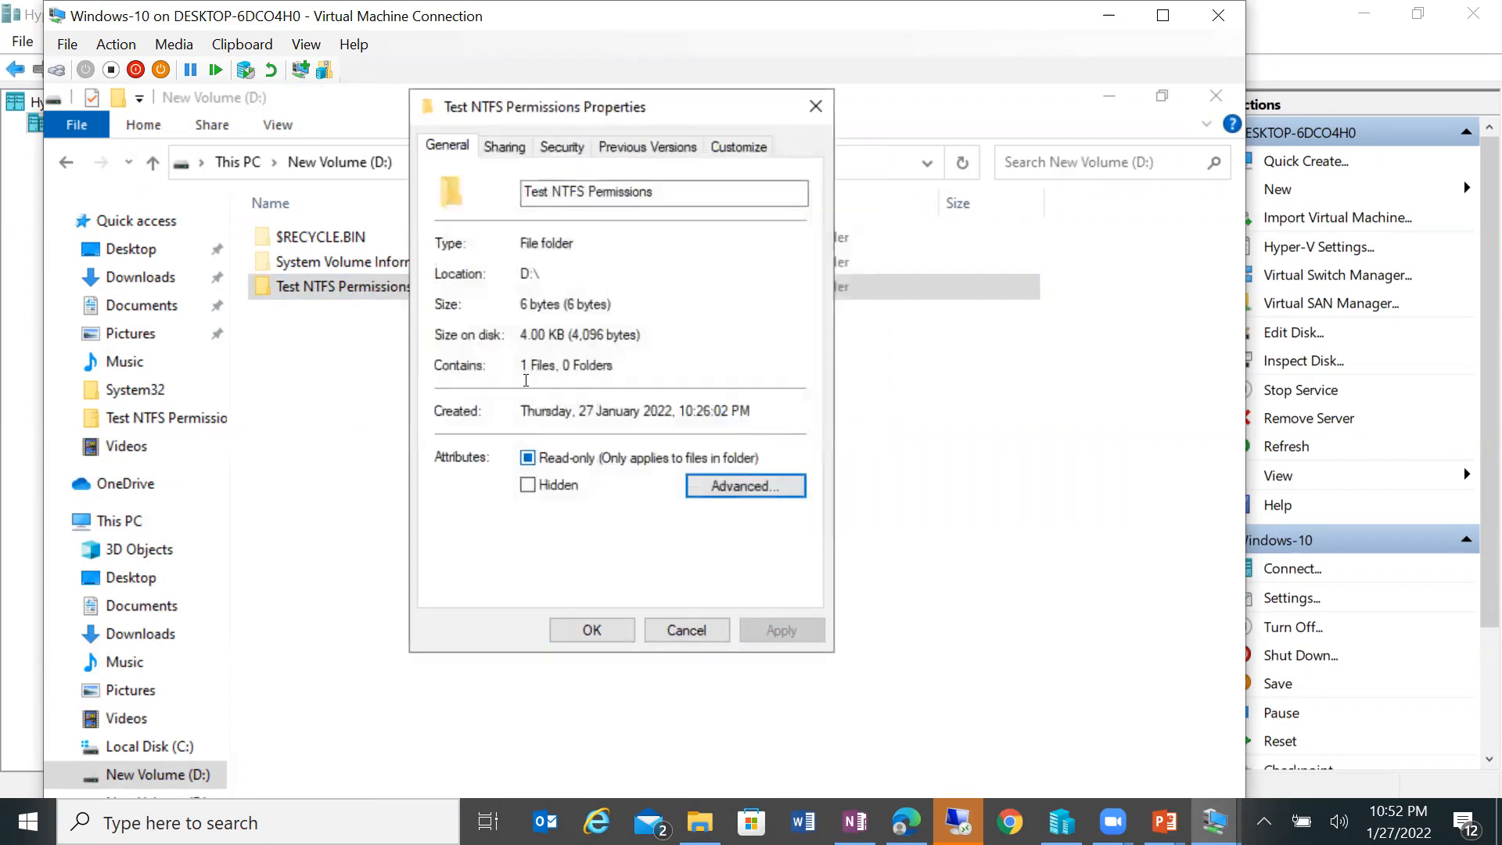
{"action": "left_click", "coordinate": [559, 147]}
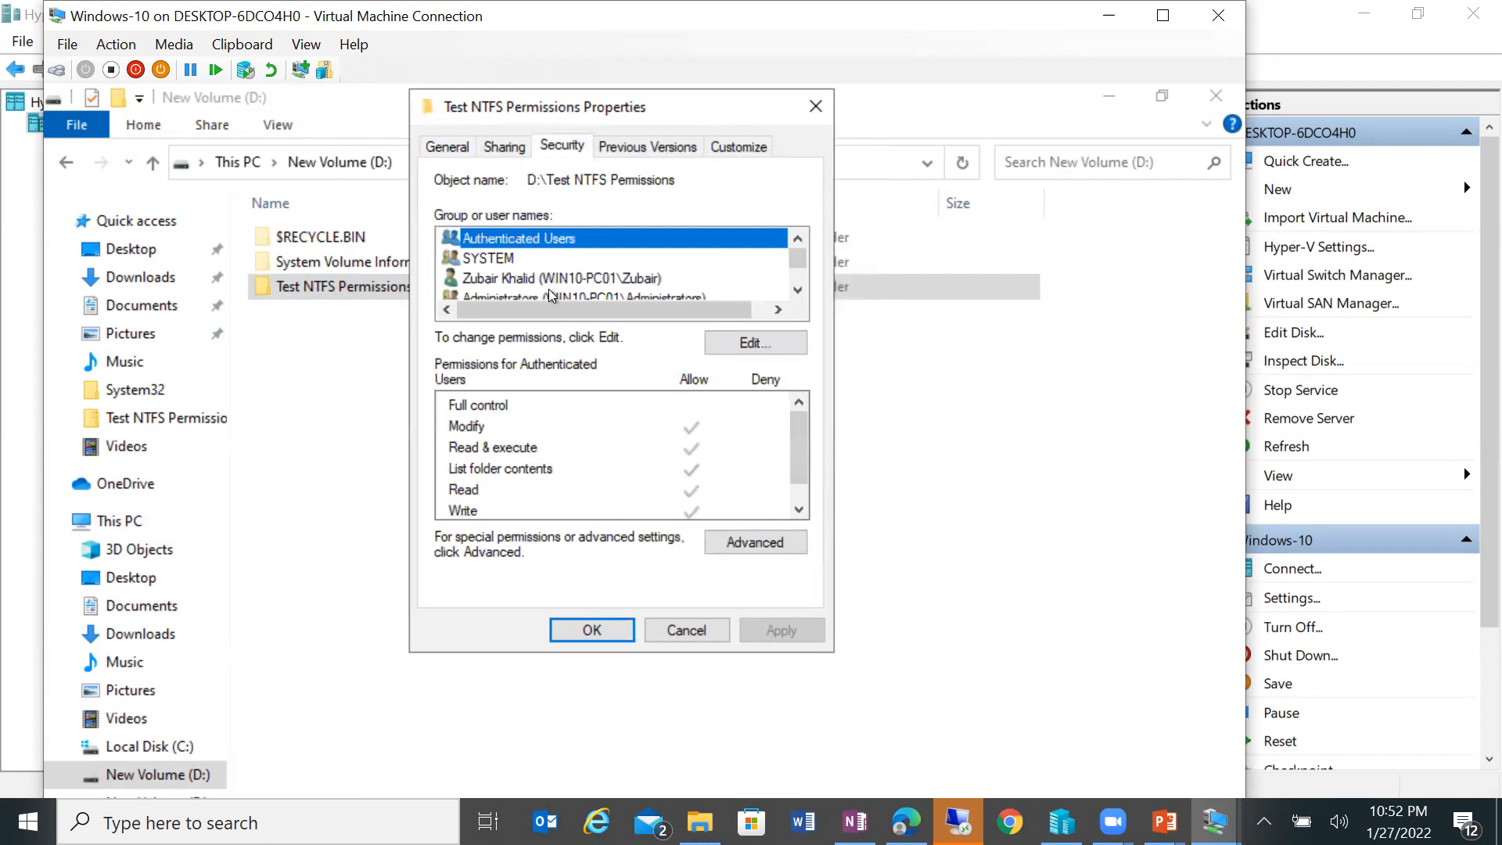
{"action": "left_click", "coordinate": [690, 634]}
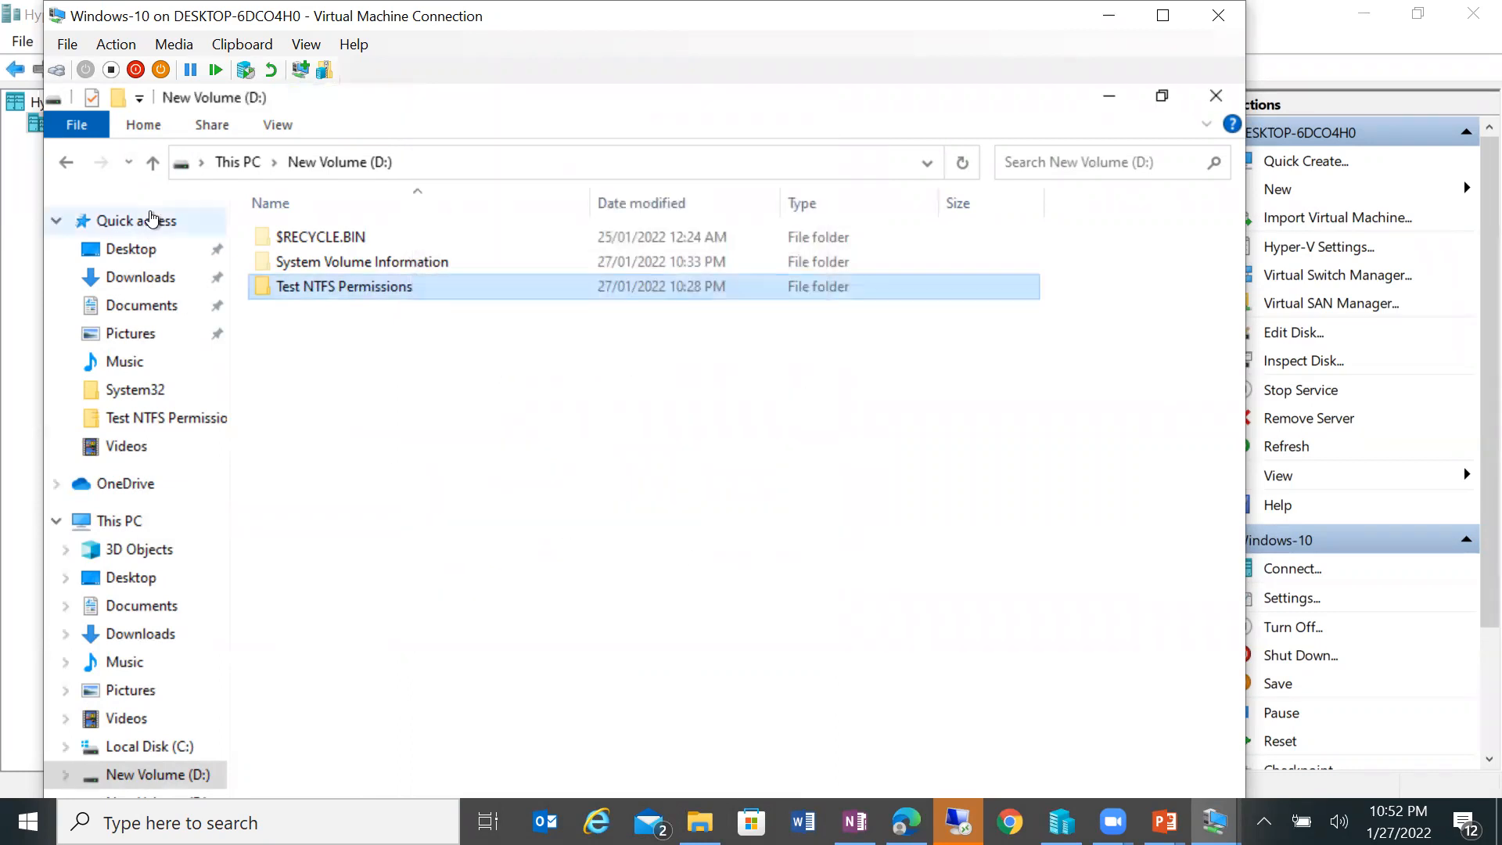
{"action": "left_click", "coordinate": [152, 162]}
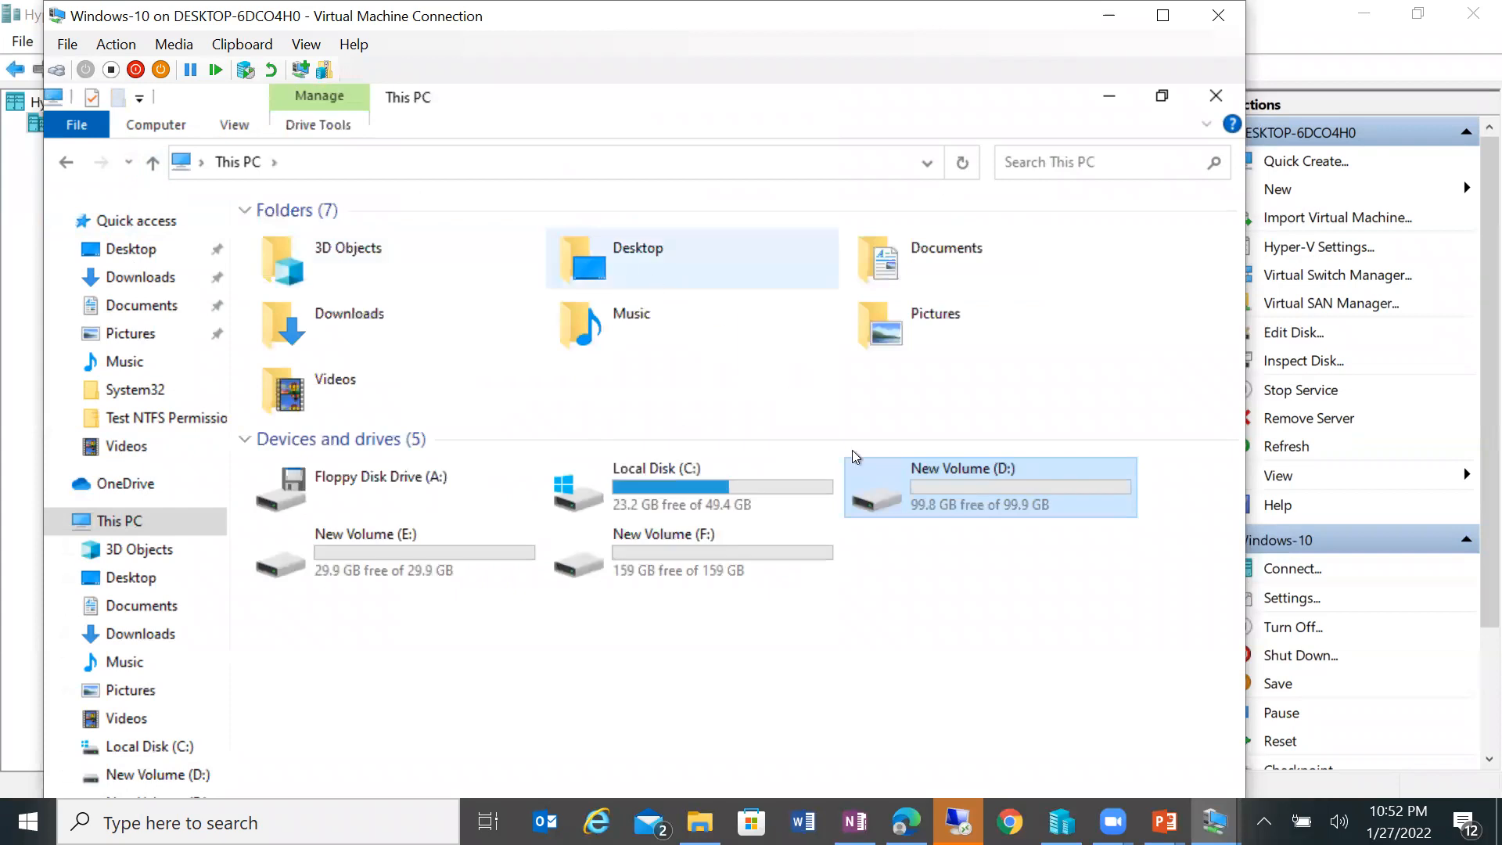
Step: Collapse the Folders (7) group and open New Volume (D:) Properties
{"action": "double_click", "coordinate": [915, 488]}
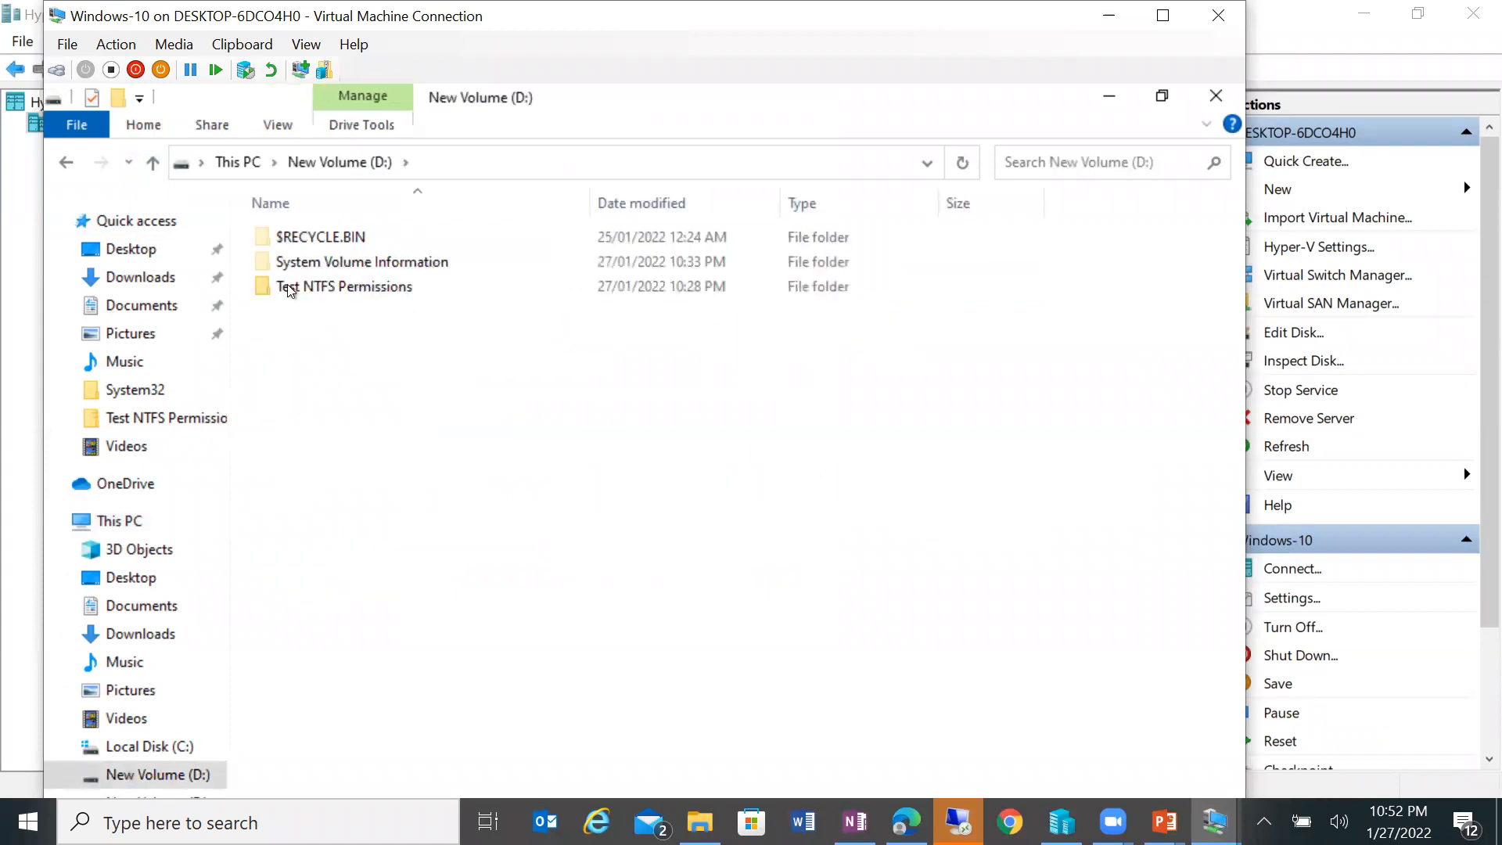
{"action": "left_click", "coordinate": [153, 162]}
{"action": "right_click", "coordinate": [896, 473]}
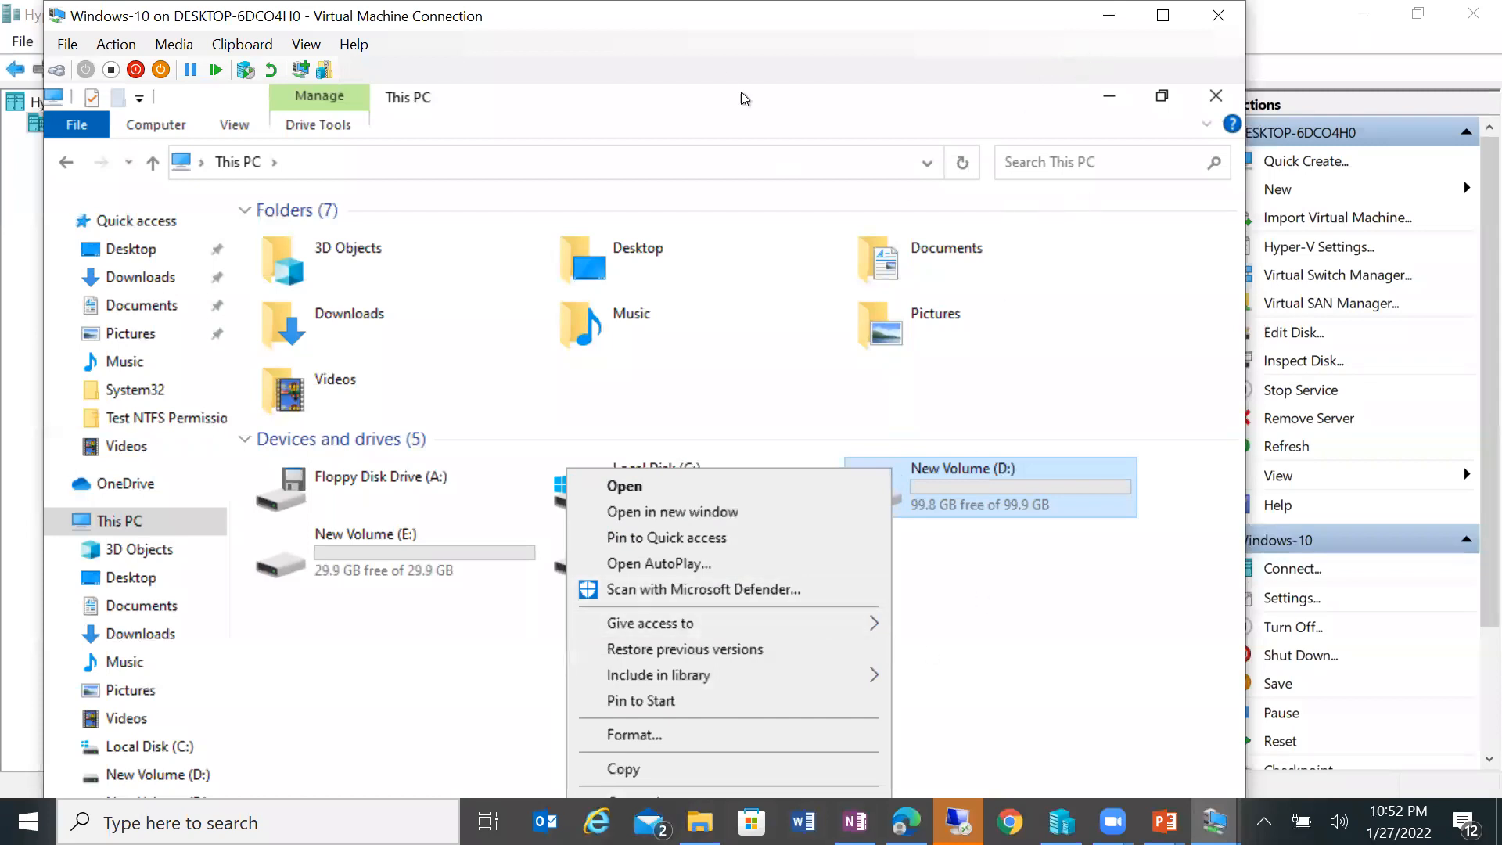
{"action": "left_click", "coordinate": [251, 211]}
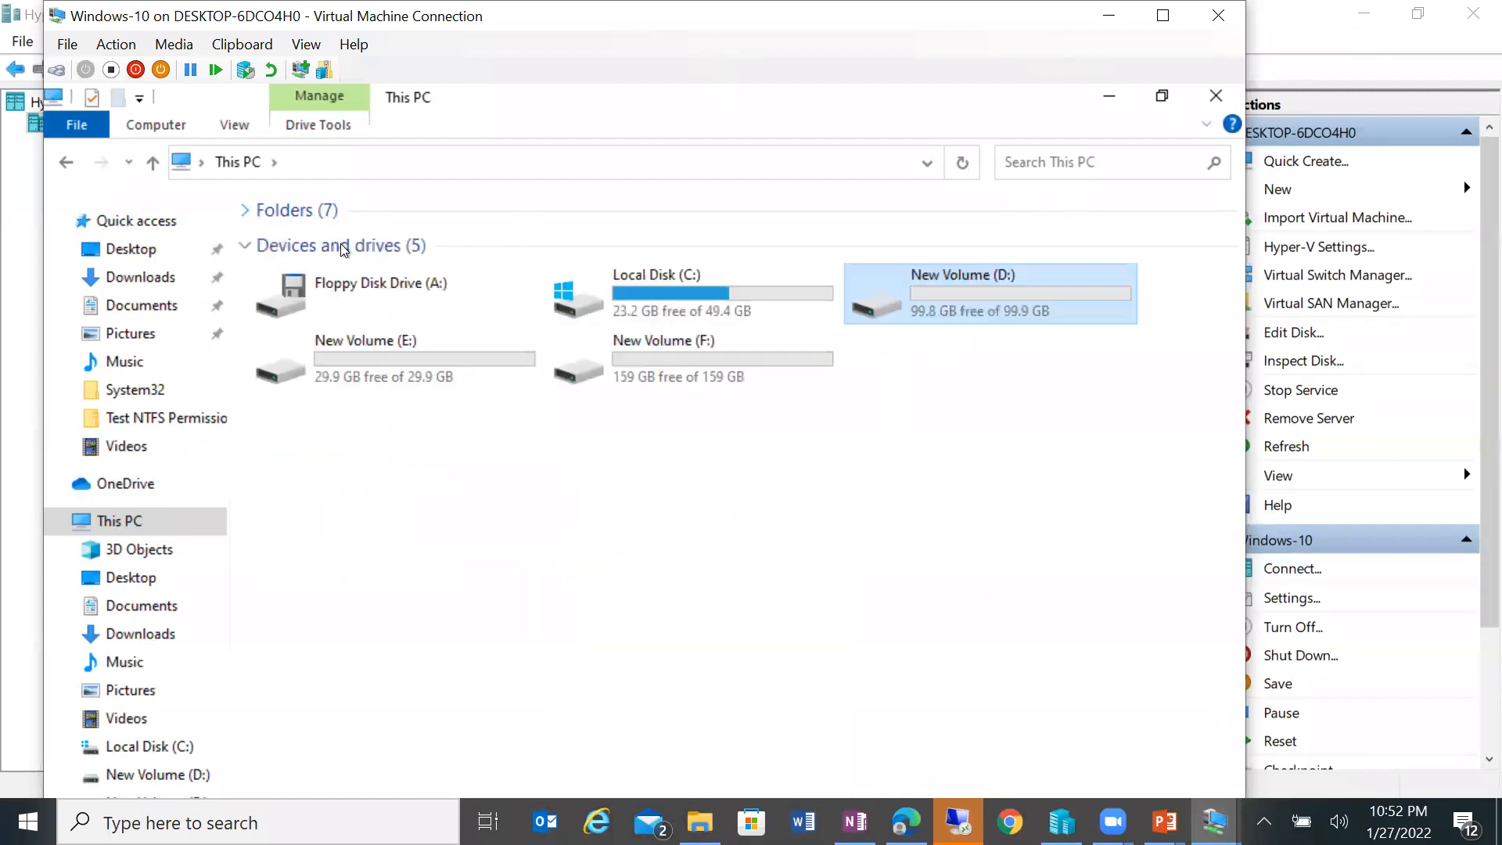
{"action": "right_click", "coordinate": [911, 305]}
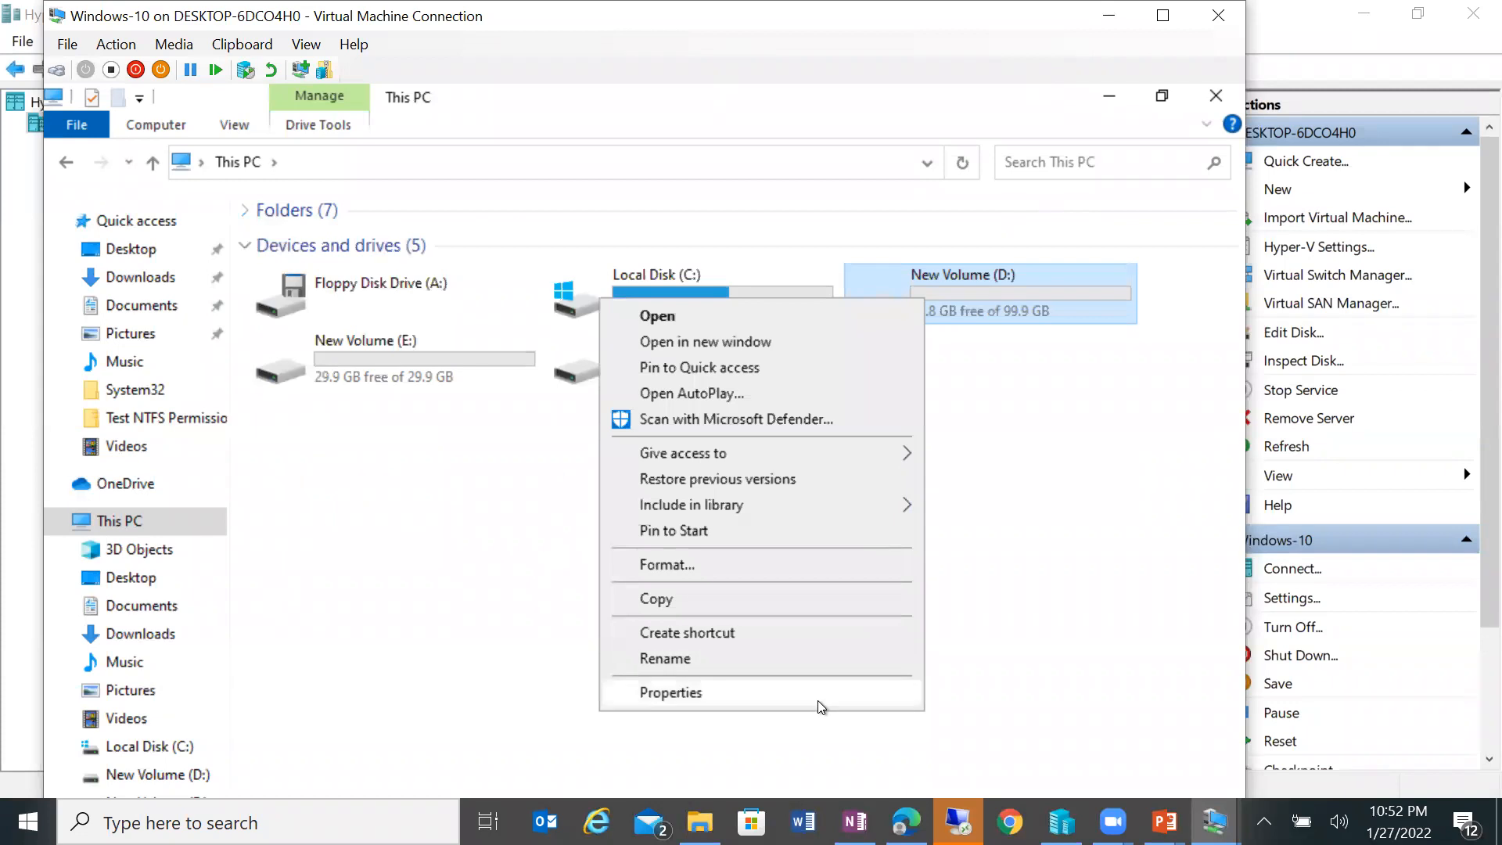
{"action": "left_click", "coordinate": [815, 699]}
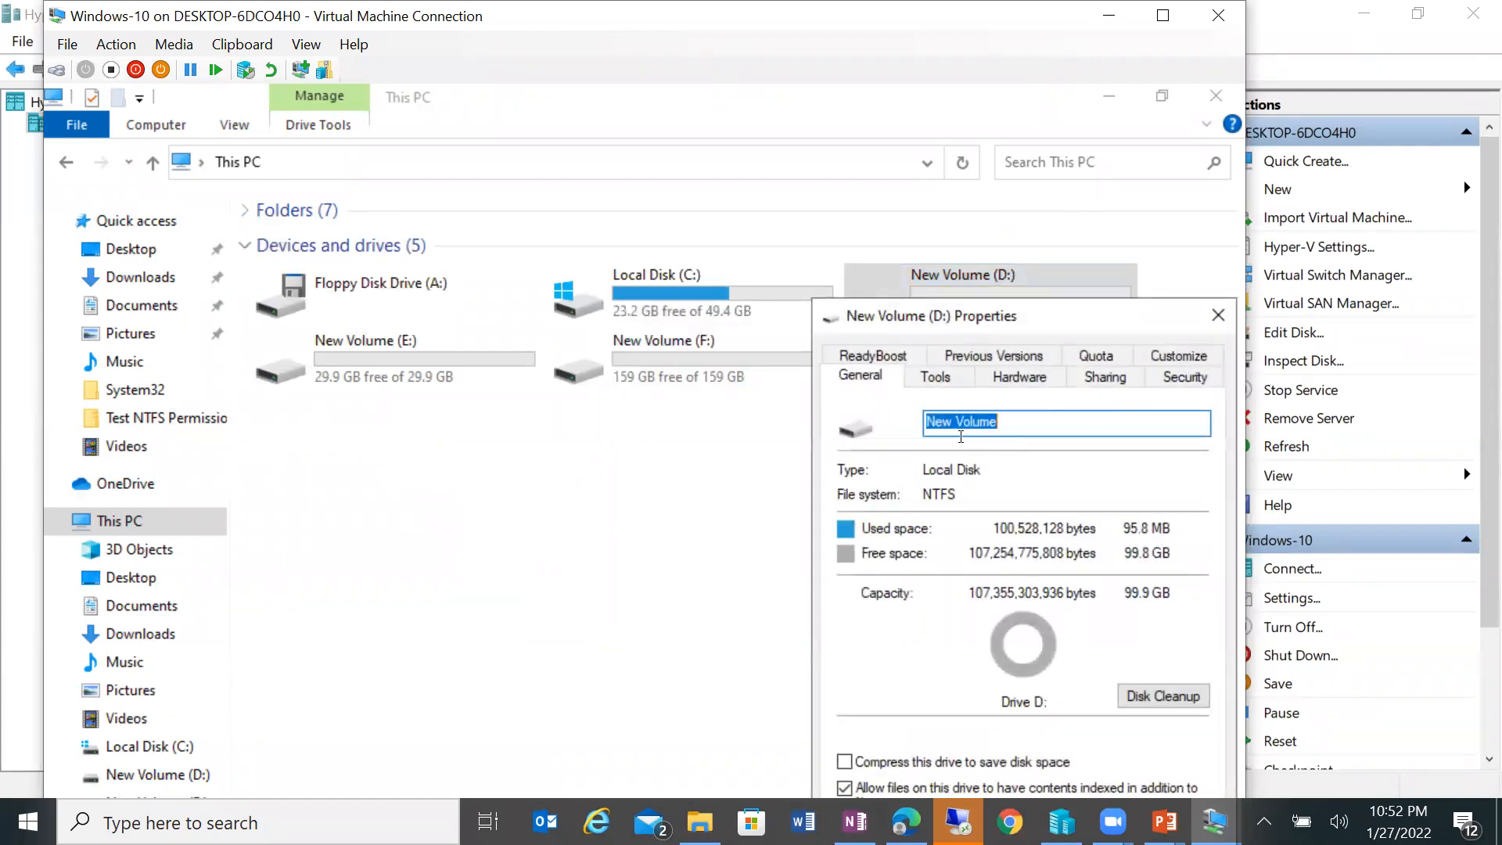
Step: Review D:'s tabs and its empty Advanced Security Auditing list, close the dialogs, and open D:
{"action": "left_click", "coordinate": [938, 378]}
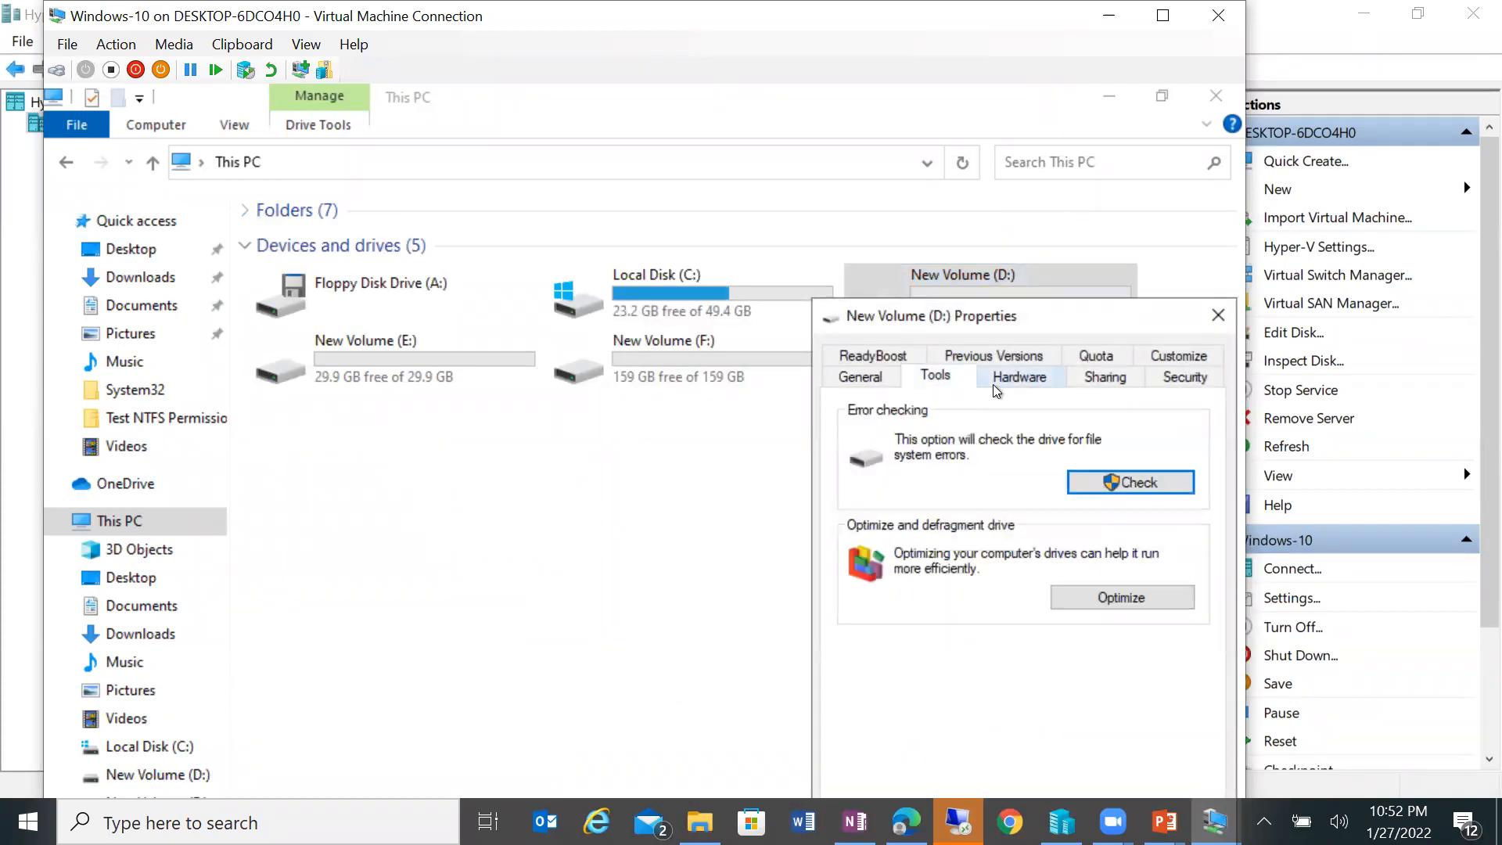
{"action": "left_click", "coordinate": [1018, 378]}
{"action": "left_click", "coordinate": [1104, 377]}
{"action": "left_click", "coordinate": [1165, 380]}
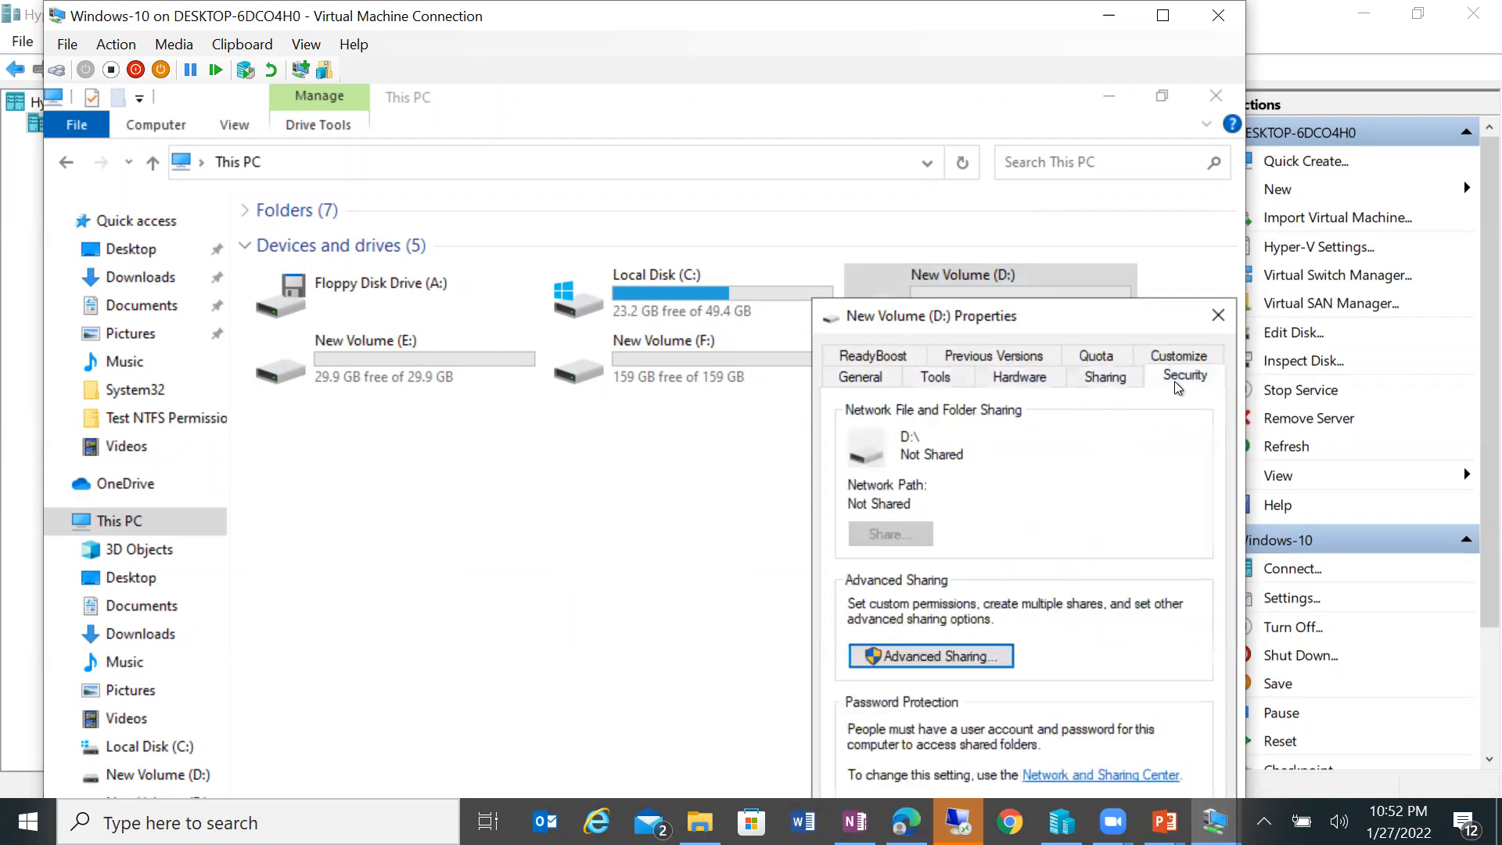
{"action": "left_click_drag", "start_coordinate": [1074, 322], "coordinate": [779, 110]}
{"action": "left_click", "coordinate": [860, 558]}
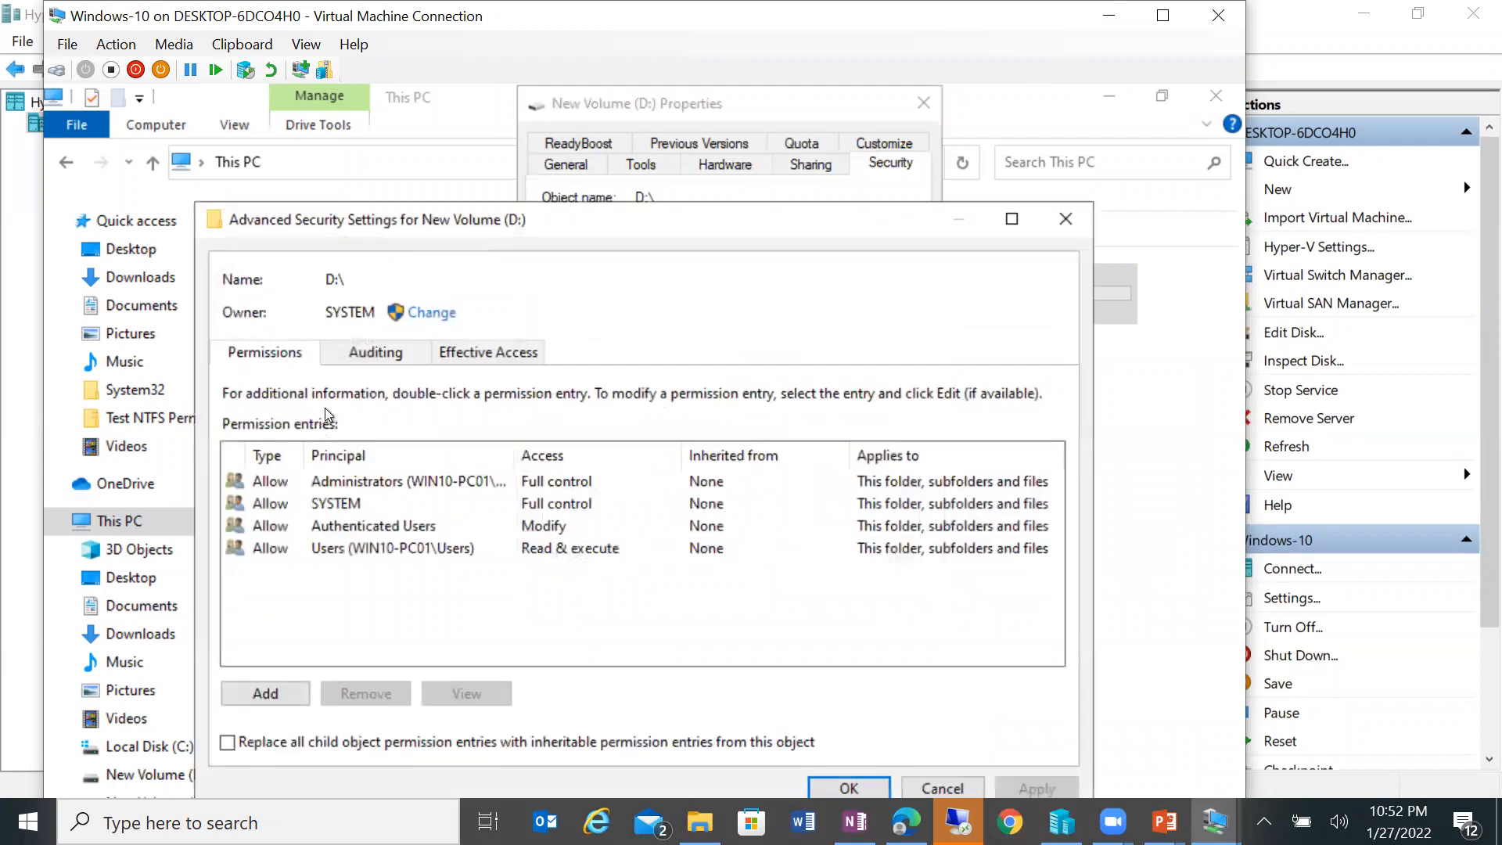
{"action": "left_click", "coordinate": [377, 356]}
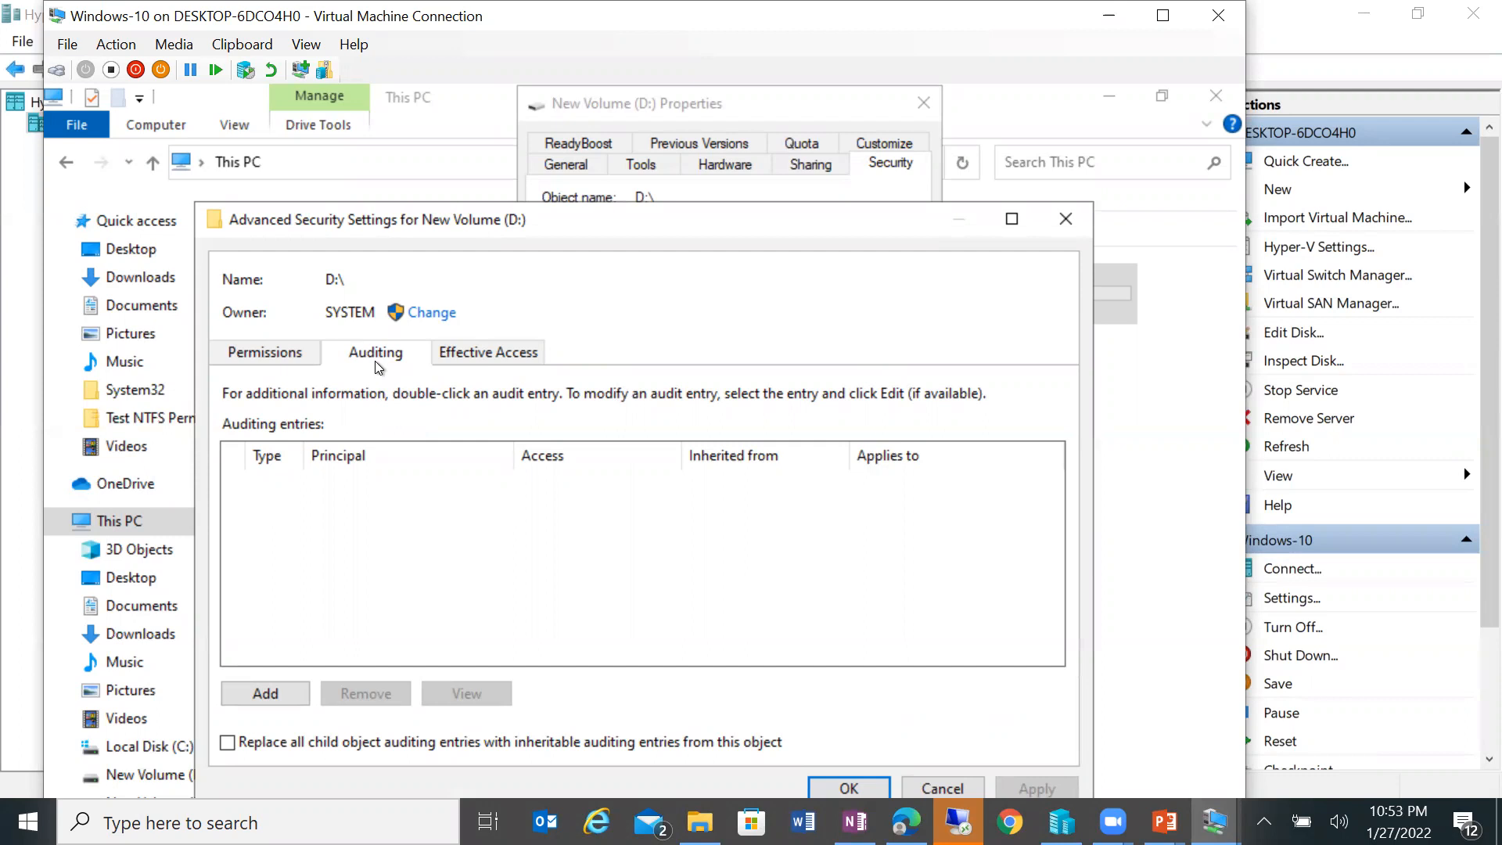
{"action": "left_click", "coordinate": [1065, 218]}
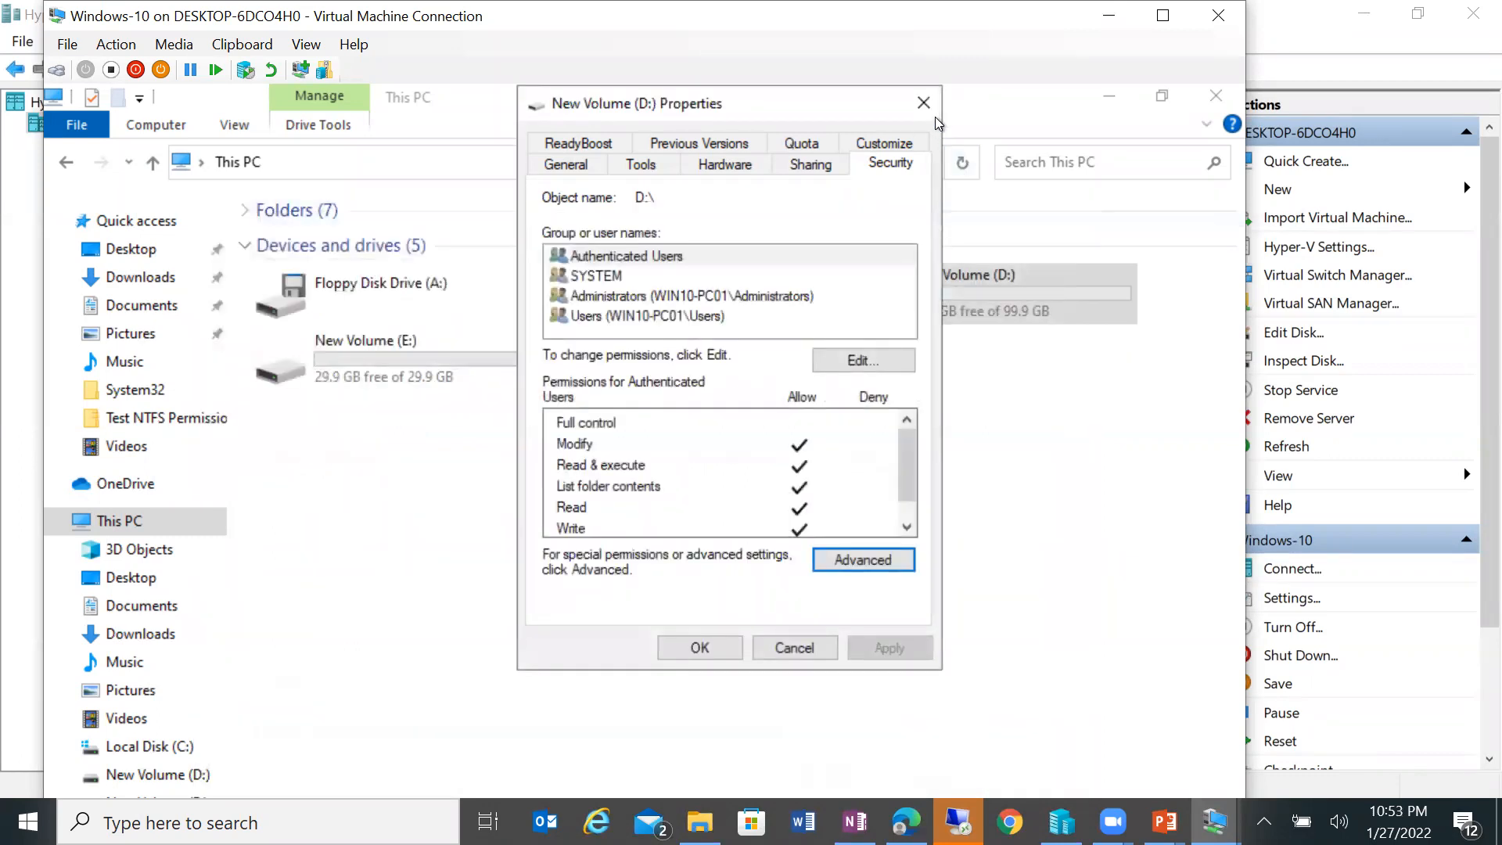
{"action": "left_click", "coordinate": [923, 103]}
{"action": "double_click", "coordinate": [979, 288]}
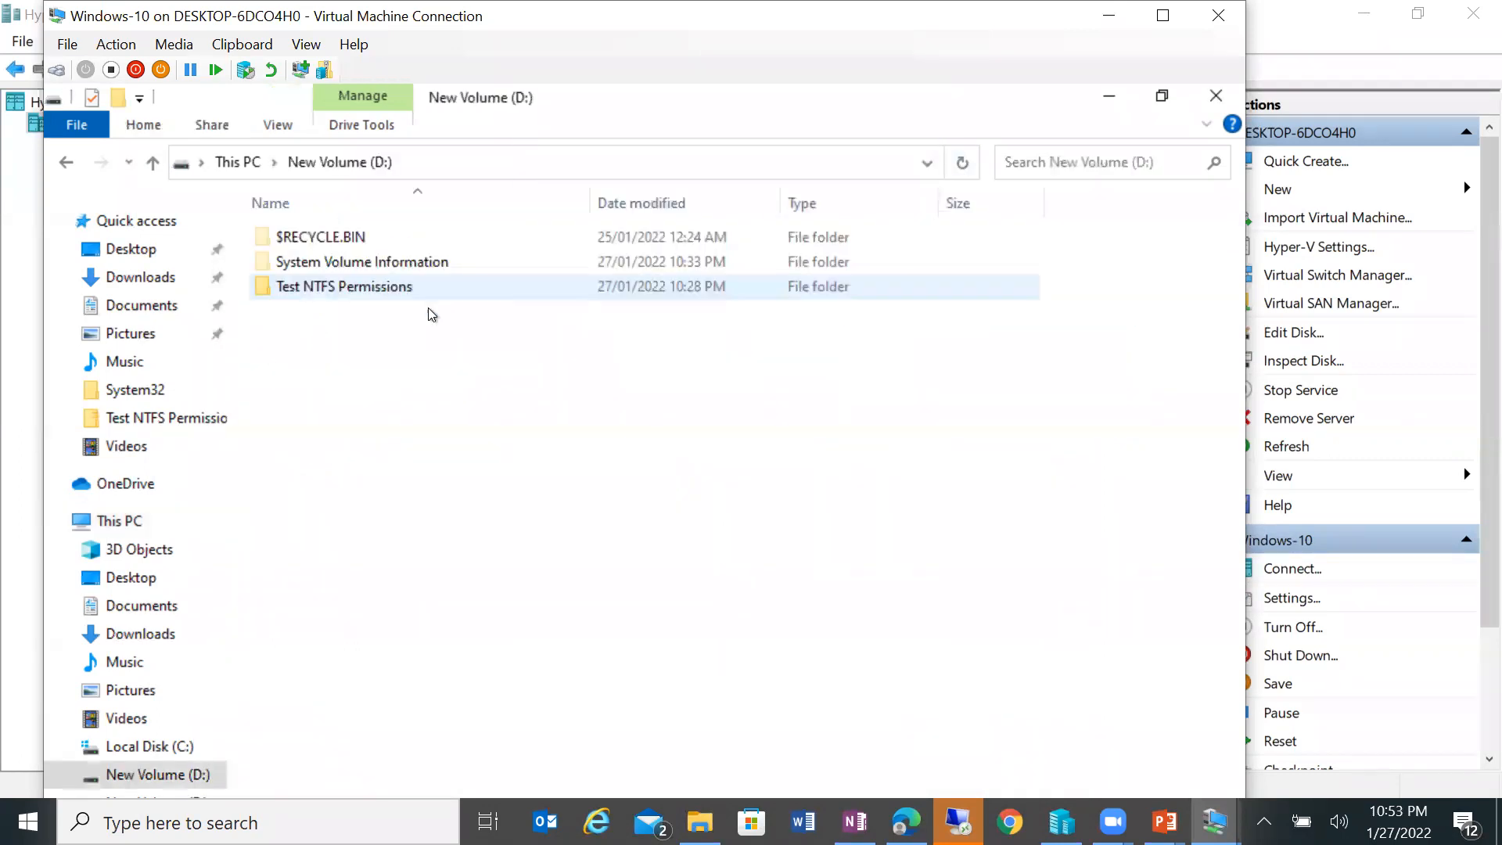
Step: Open Test NTFS Permissions Properties > Security > Advanced on the empty Auditing tab, VM full-screen
{"action": "left_click", "coordinate": [328, 294]}
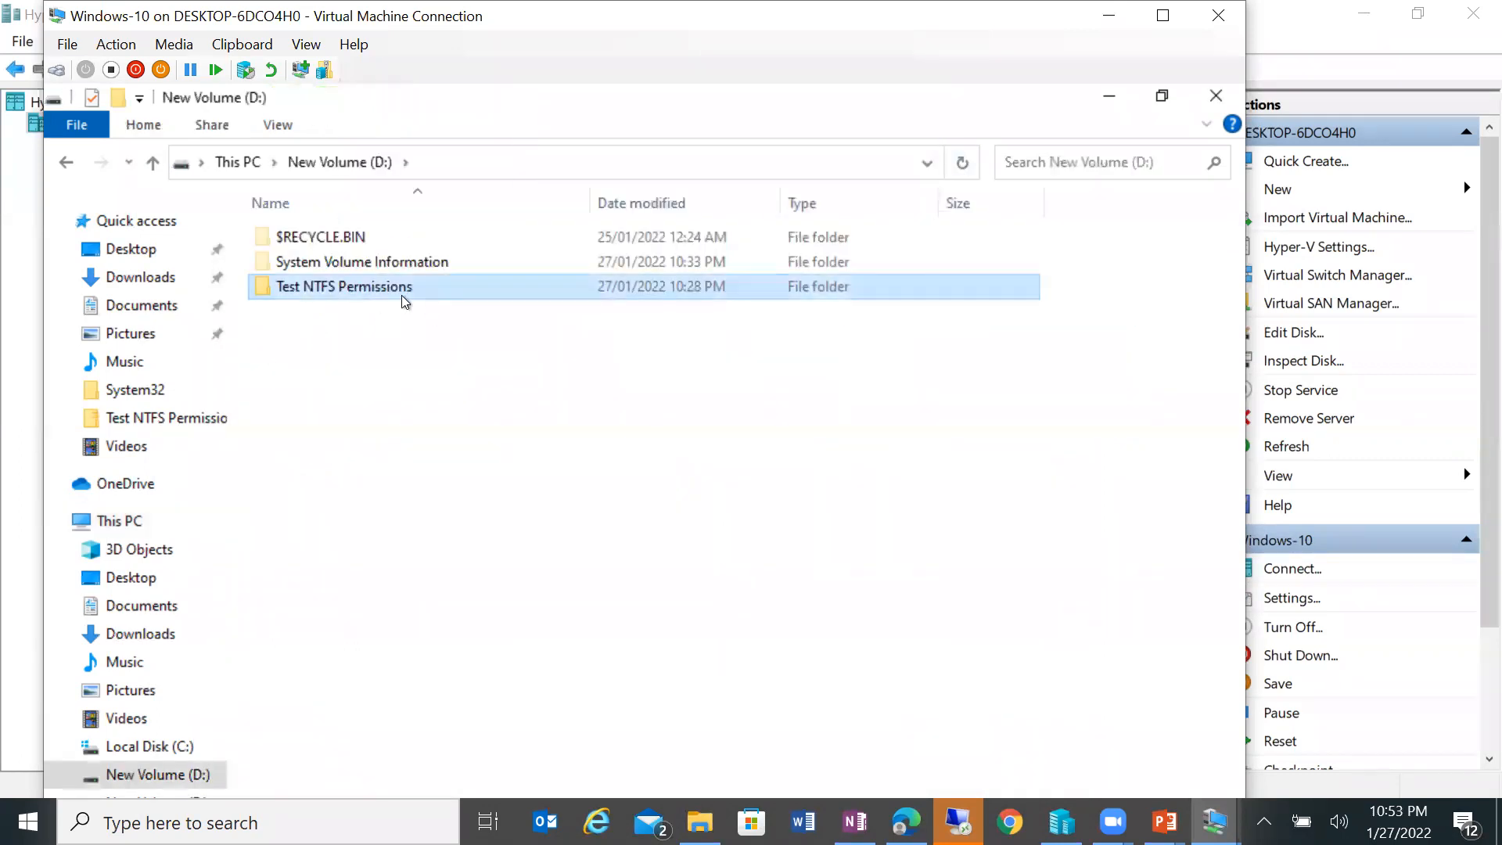
{"action": "right_click", "coordinate": [474, 288]}
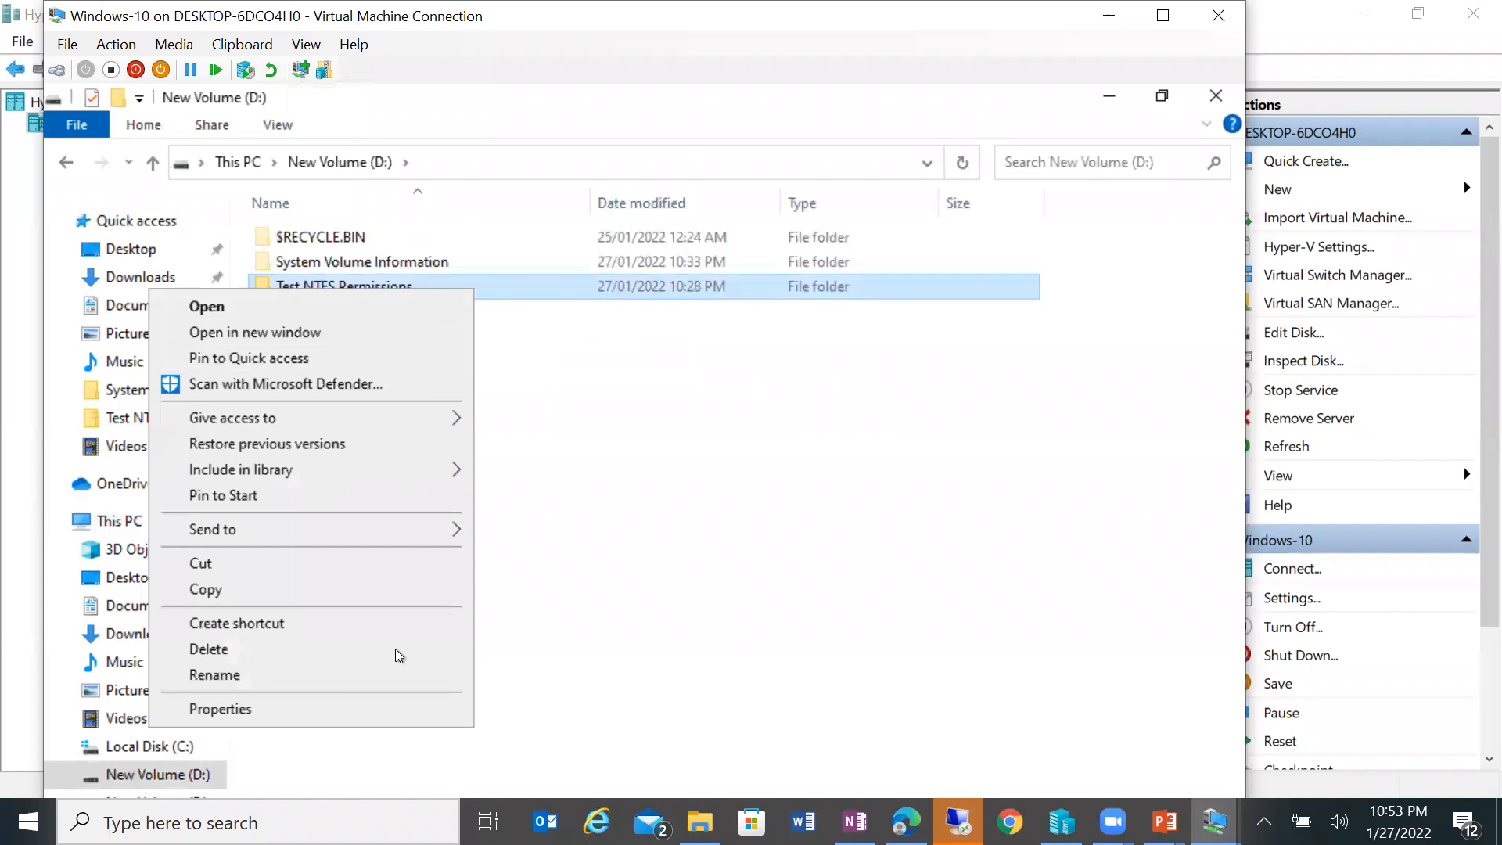
{"action": "left_click", "coordinate": [365, 708]}
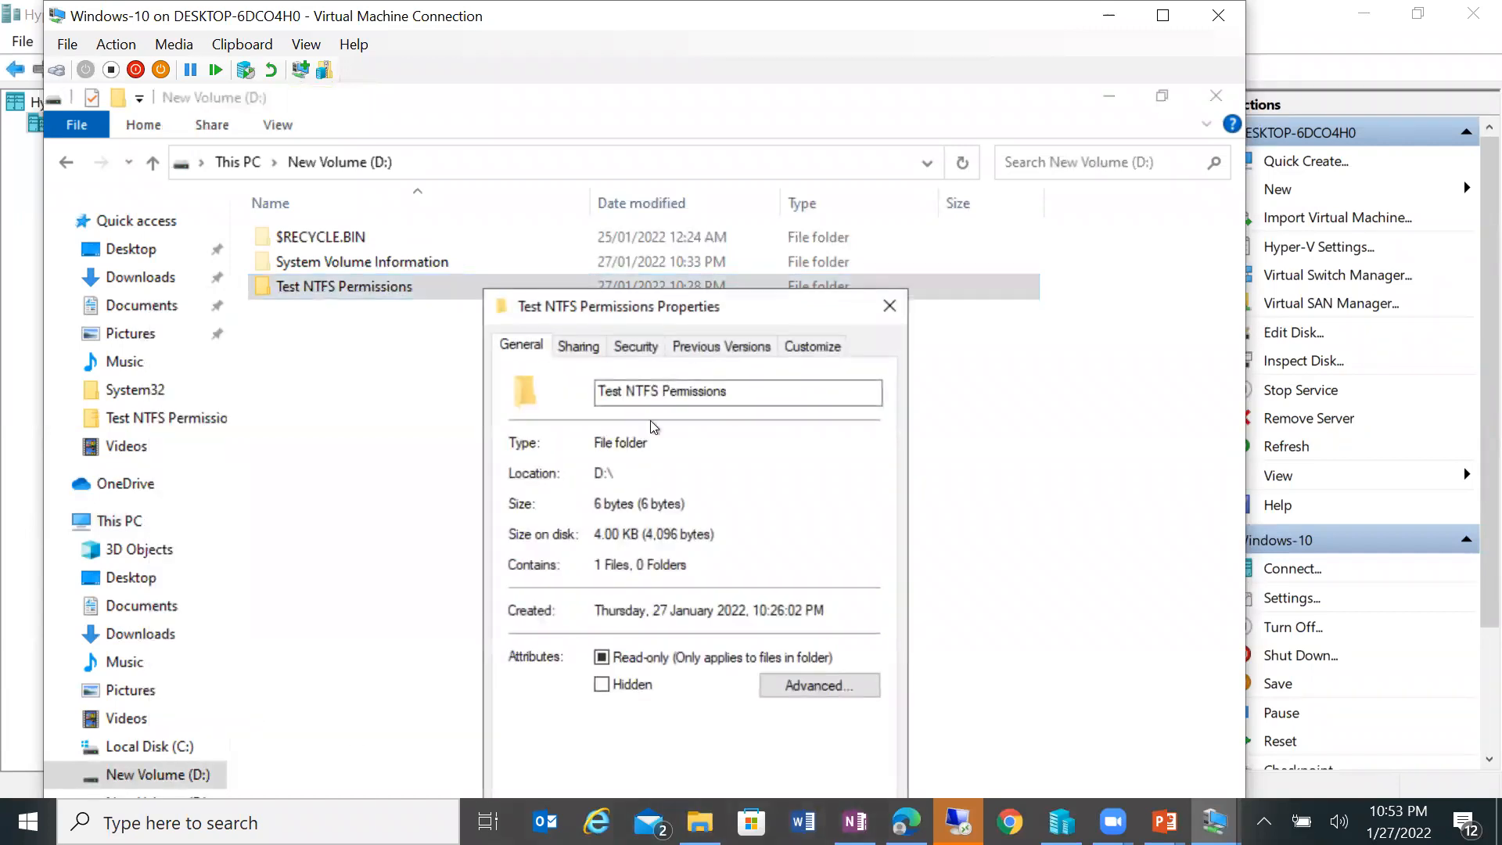
{"action": "left_click_drag", "start_coordinate": [698, 306], "coordinate": [713, 111]}
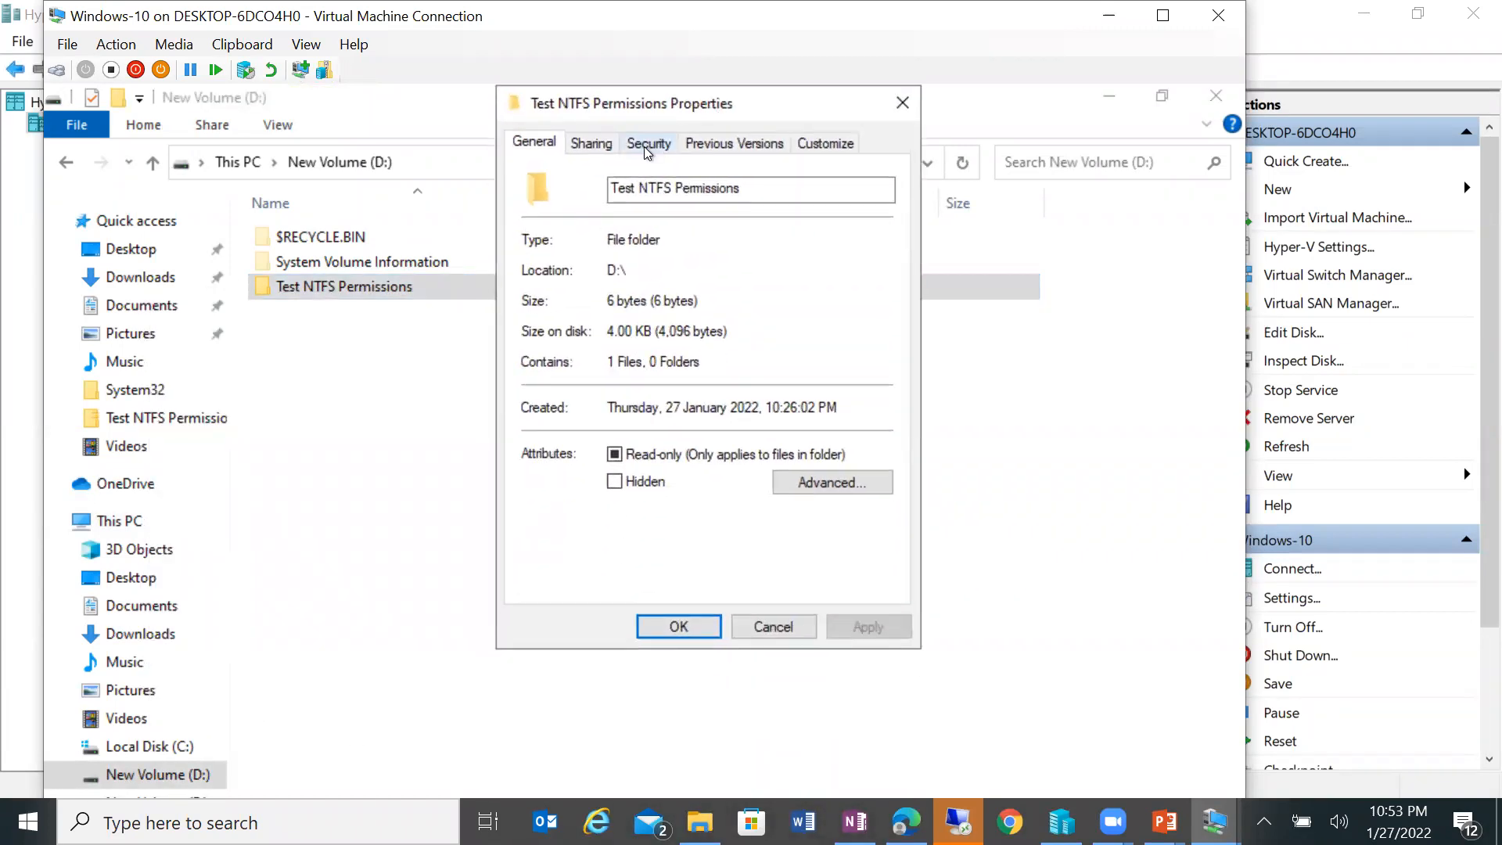
{"action": "left_click", "coordinate": [648, 142]}
{"action": "left_click", "coordinate": [839, 536]}
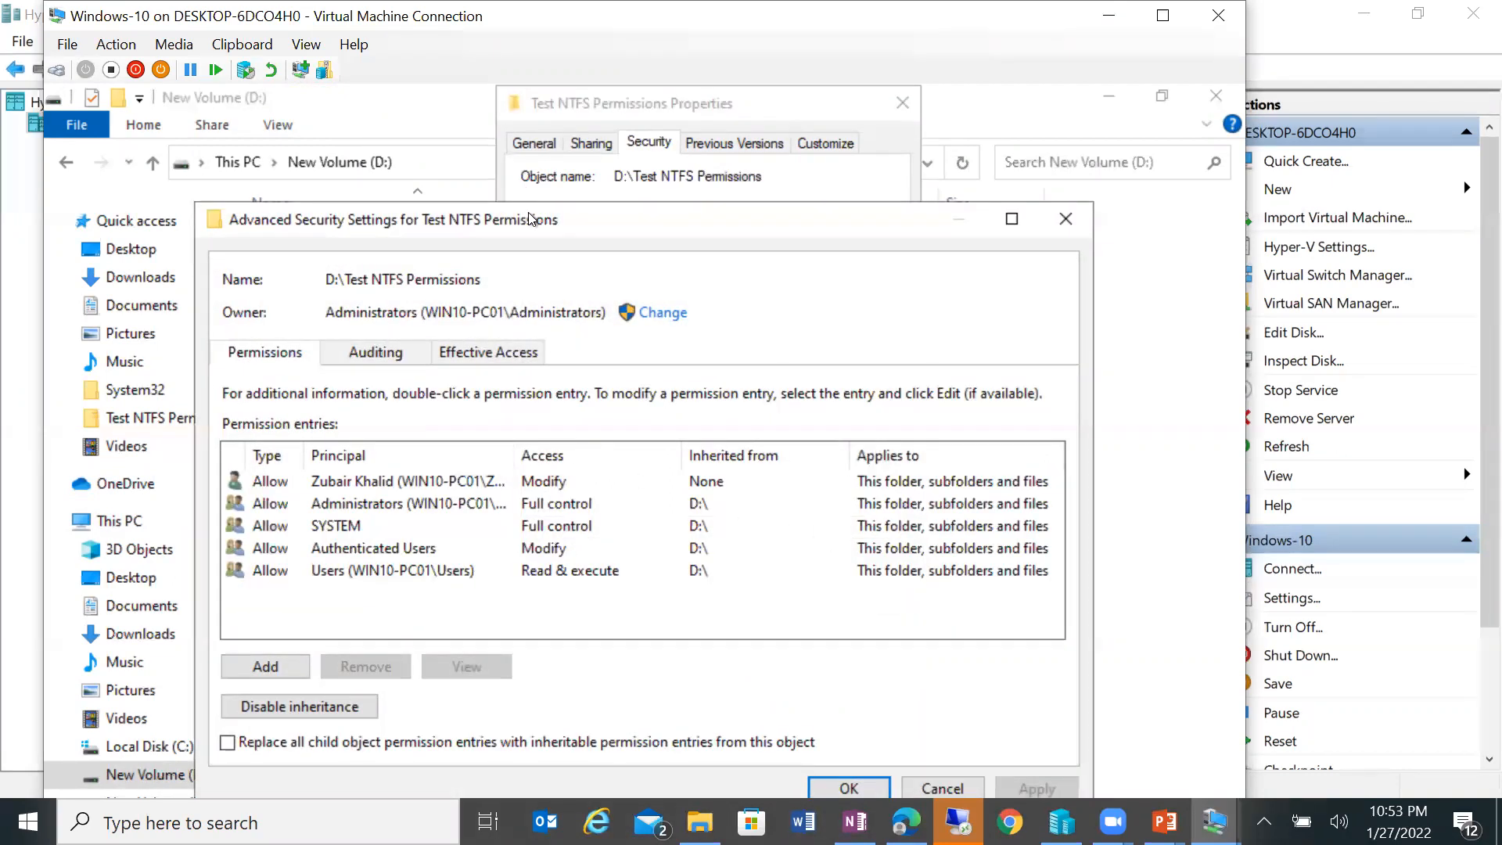
{"action": "left_click_drag", "start_coordinate": [586, 219], "coordinate": [712, 85]}
{"action": "left_click", "coordinate": [257, 229]}
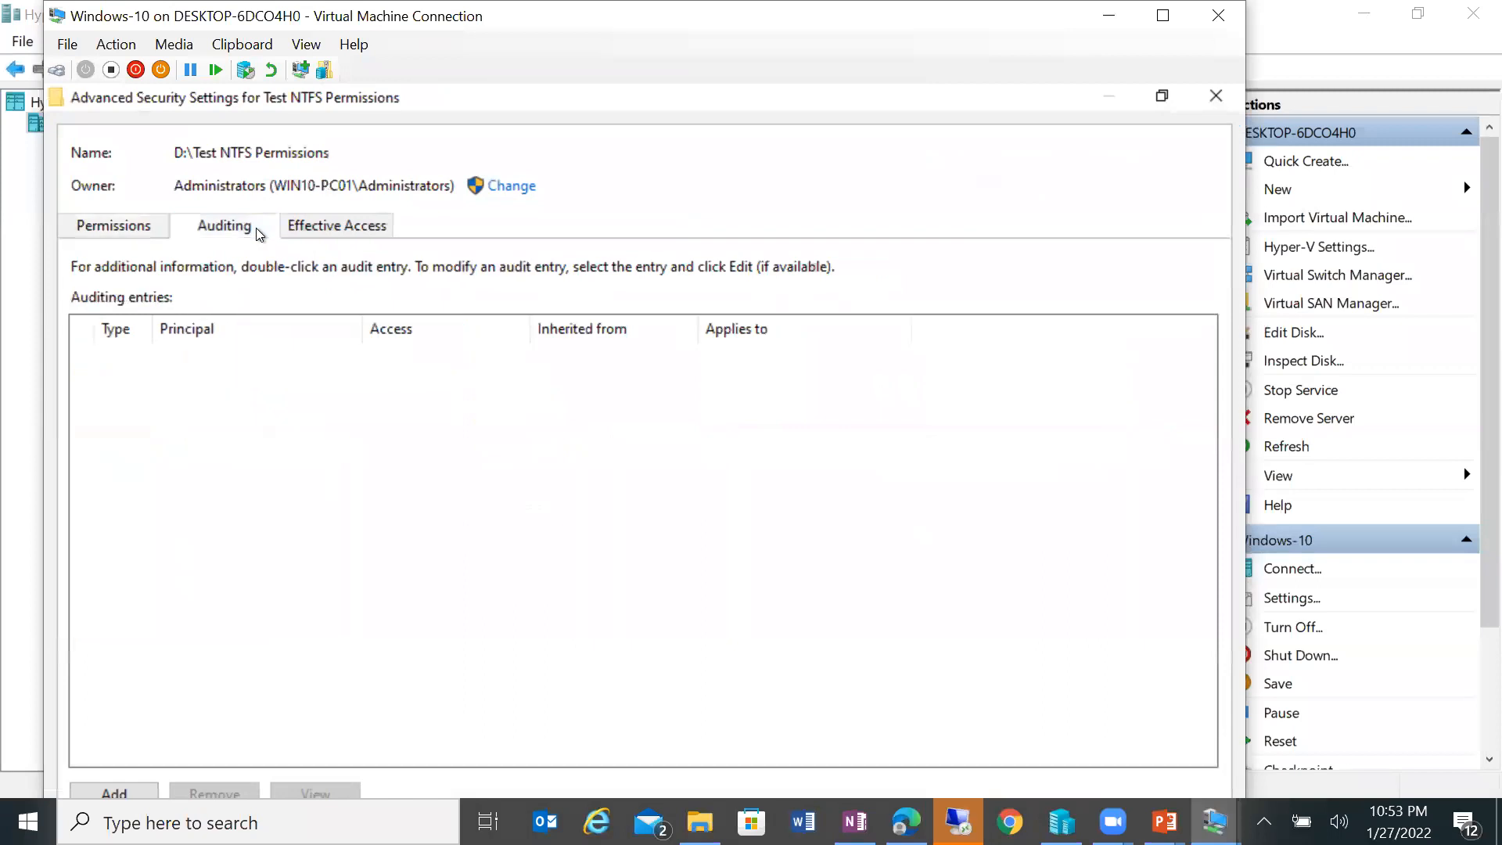
{"action": "left_click", "coordinate": [1164, 15]}
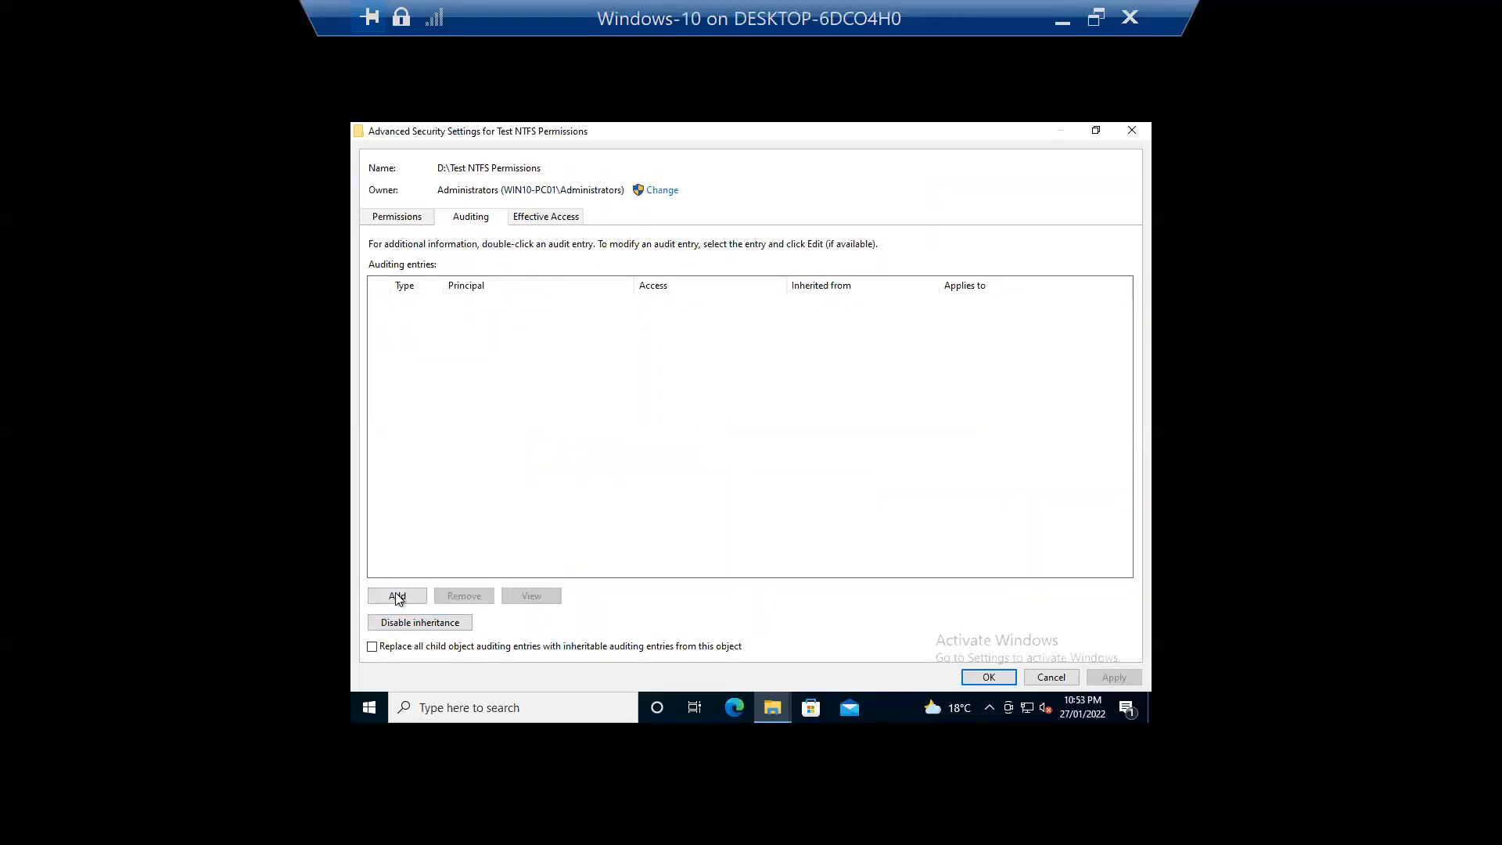
Step: Add an auditing entry for Everyone ('ev' resolved via Check Names) with Full control access
{"action": "left_click", "coordinate": [397, 597]}
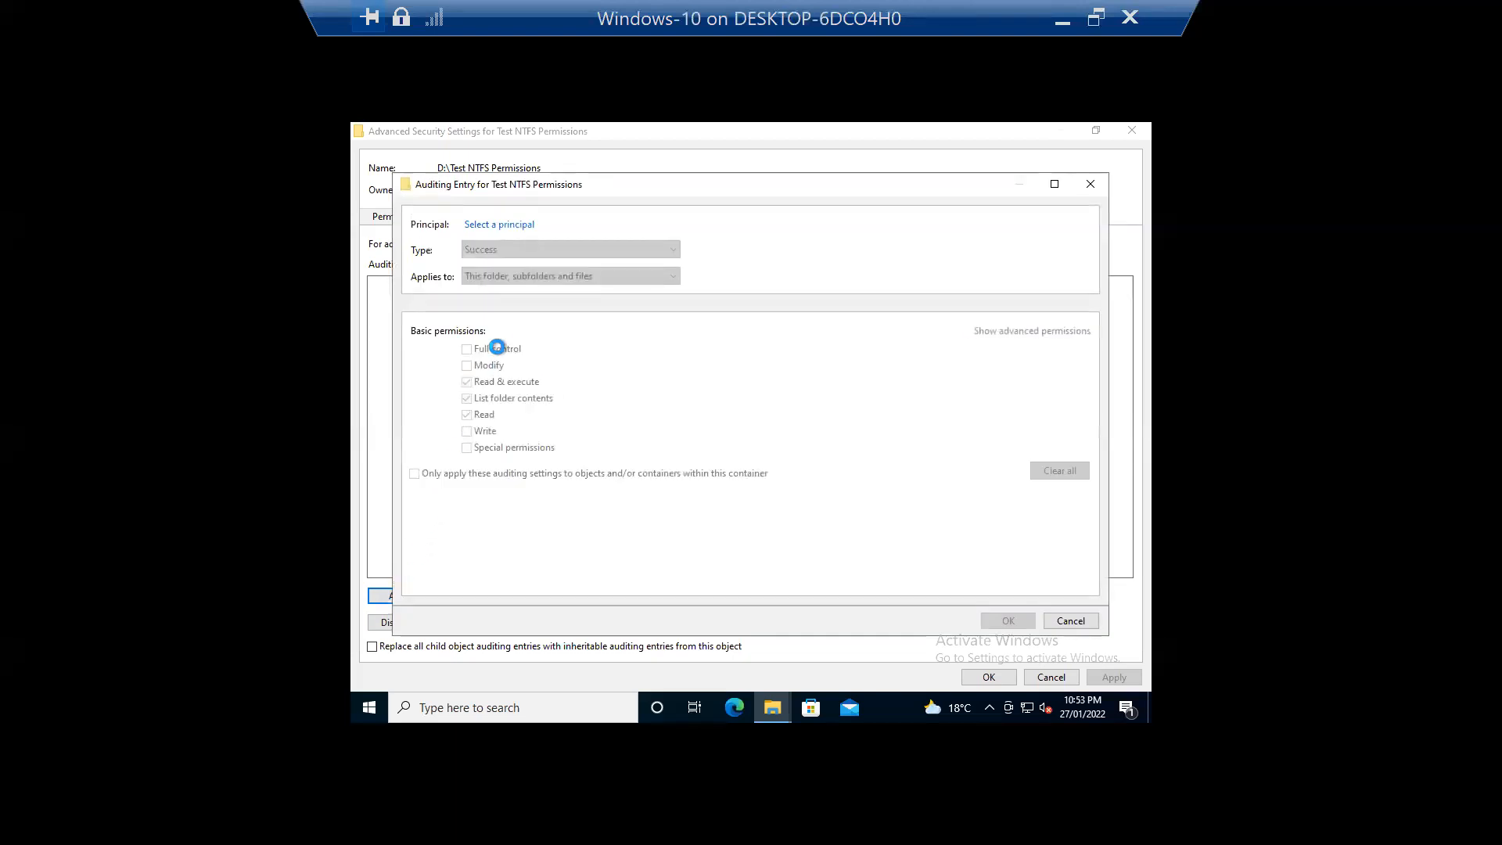
{"action": "left_click", "coordinate": [495, 227]}
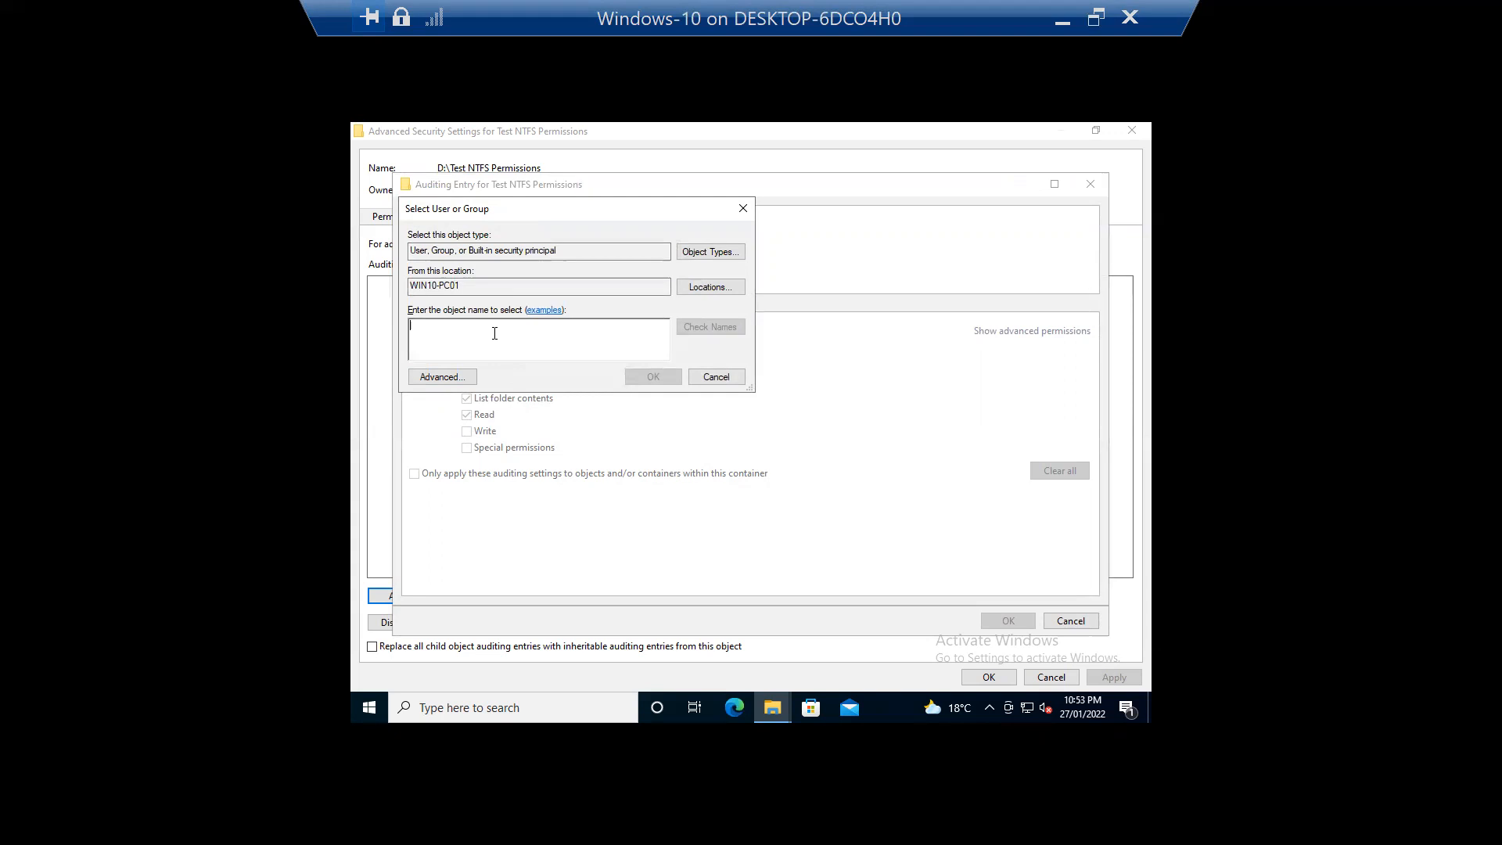
{"action": "type", "text": "everyone"}
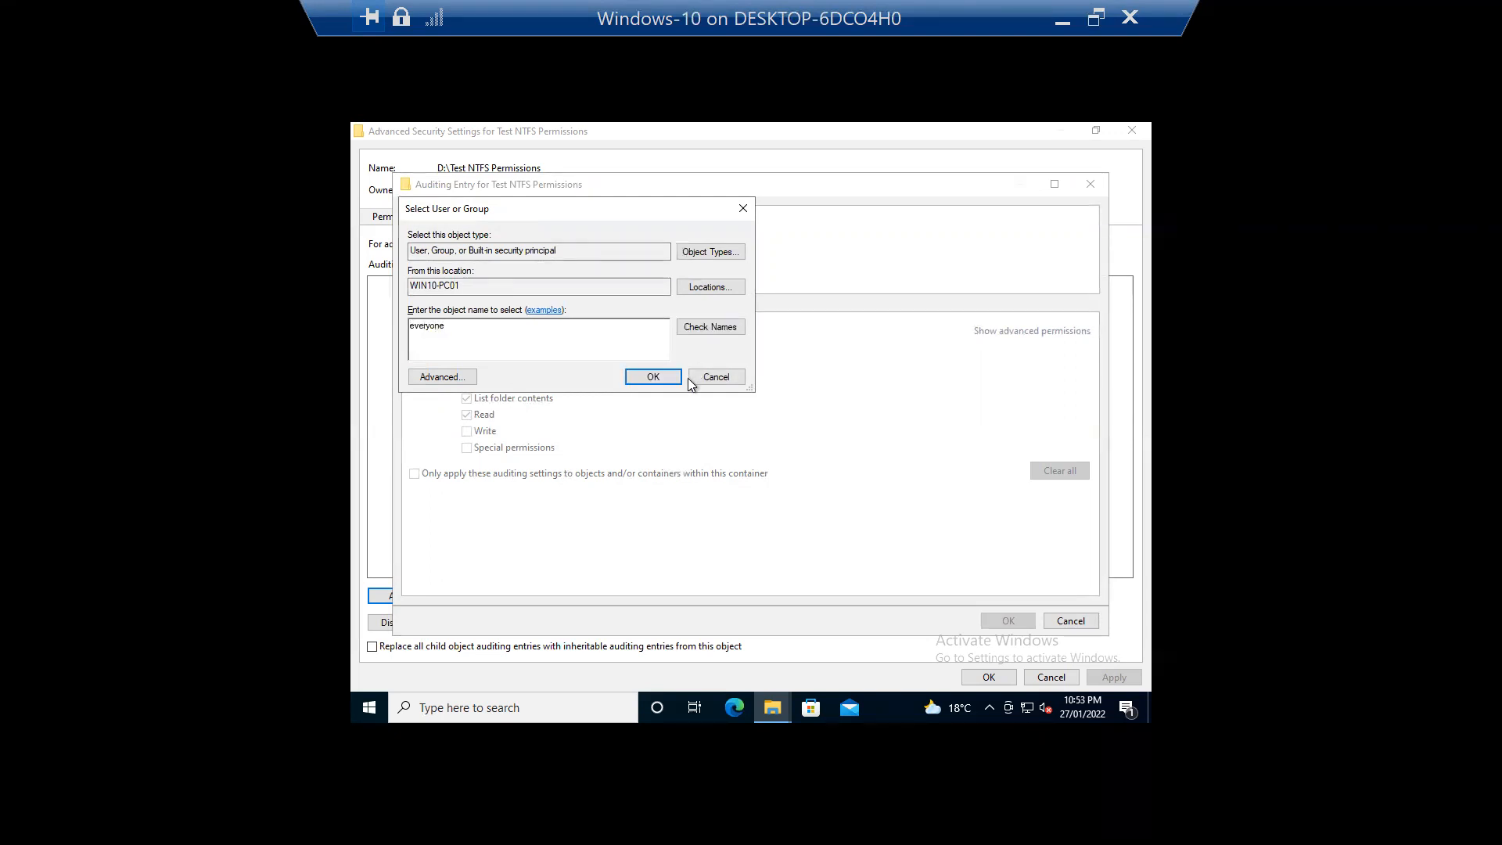
{"action": "left_click", "coordinate": [727, 327]}
{"action": "left_click", "coordinate": [655, 378]}
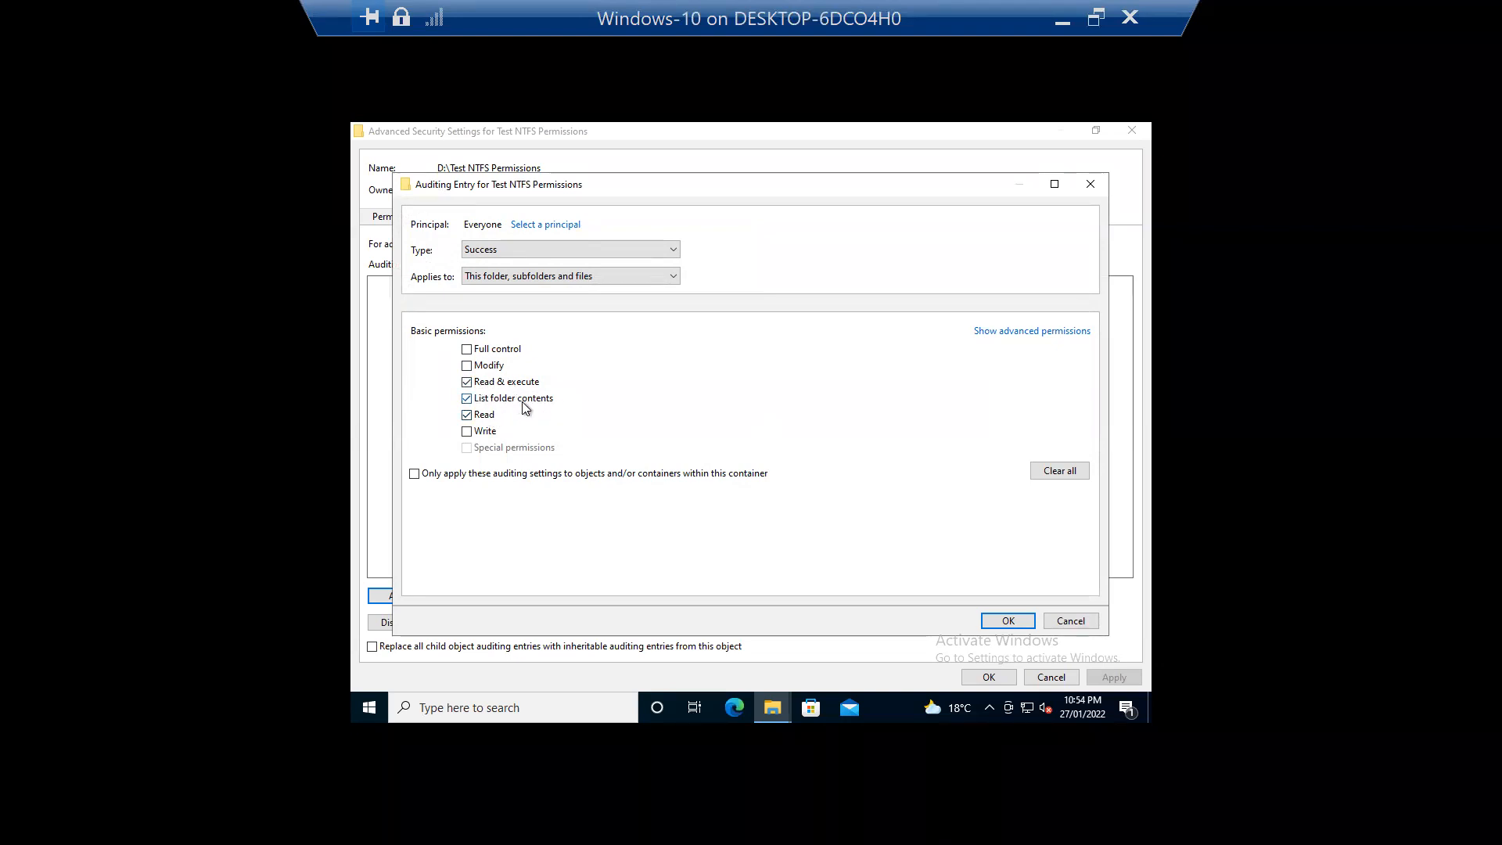
{"action": "left_click", "coordinate": [467, 431]}
{"action": "left_click", "coordinate": [467, 348]}
{"action": "left_click", "coordinate": [1007, 621]}
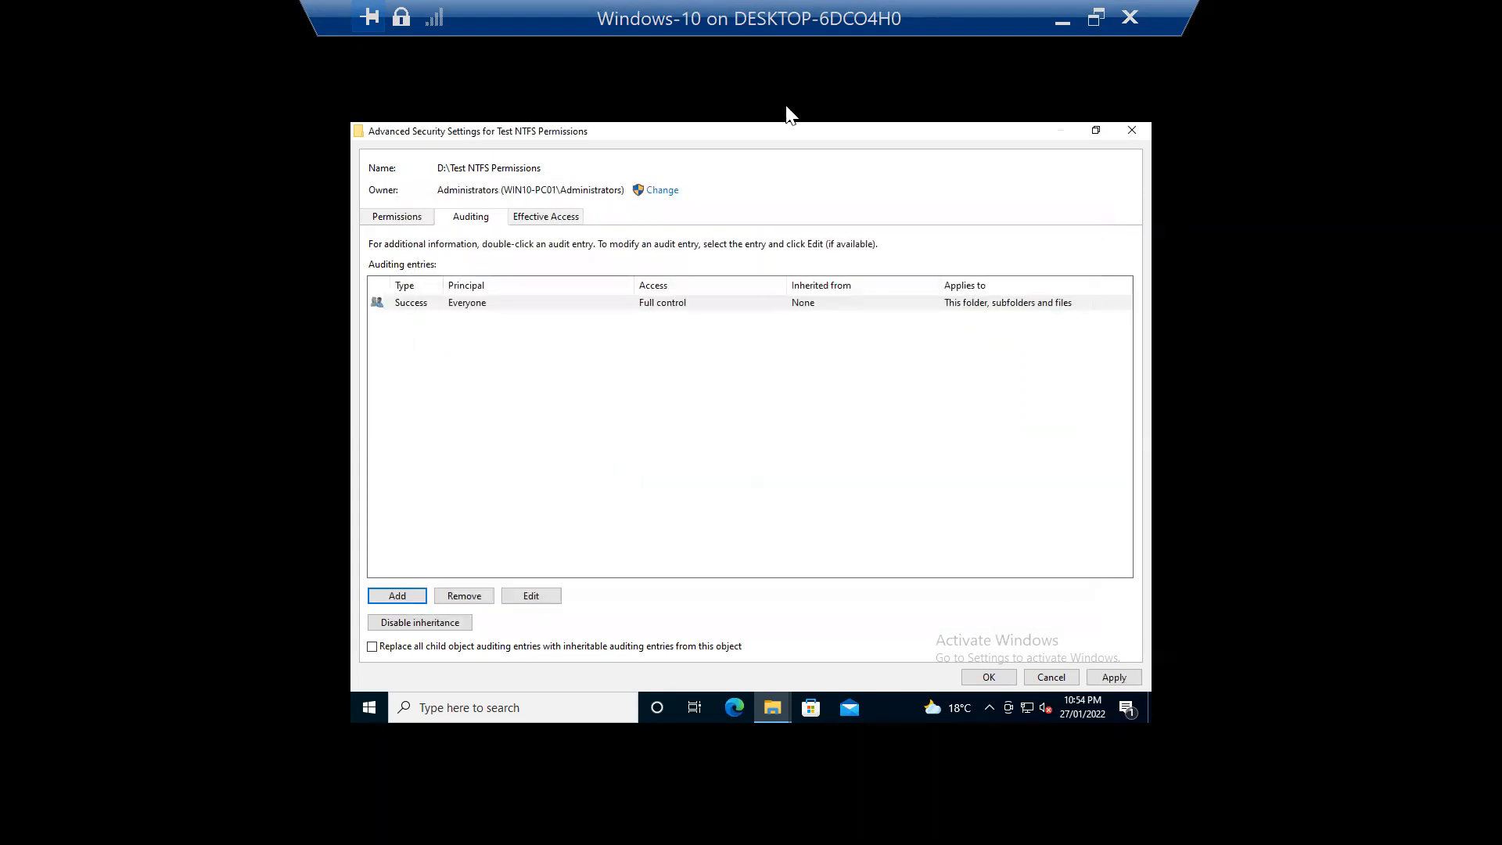
{"action": "double_click", "coordinate": [867, 17]}
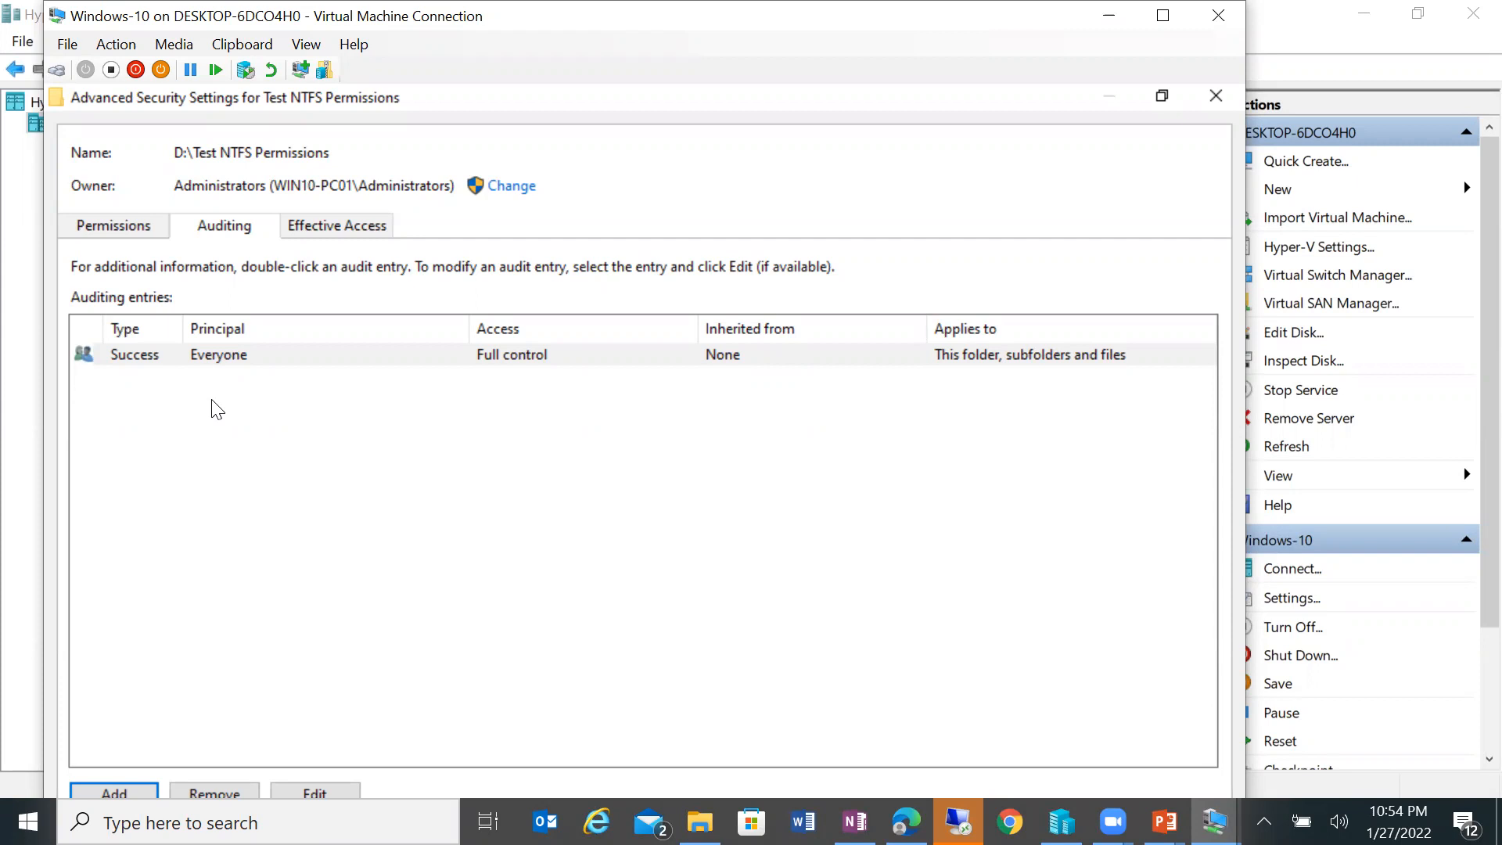
Step: Discard a second new auditing entry and accept the settings with only the Everyone entry
{"action": "left_click", "coordinate": [126, 792]}
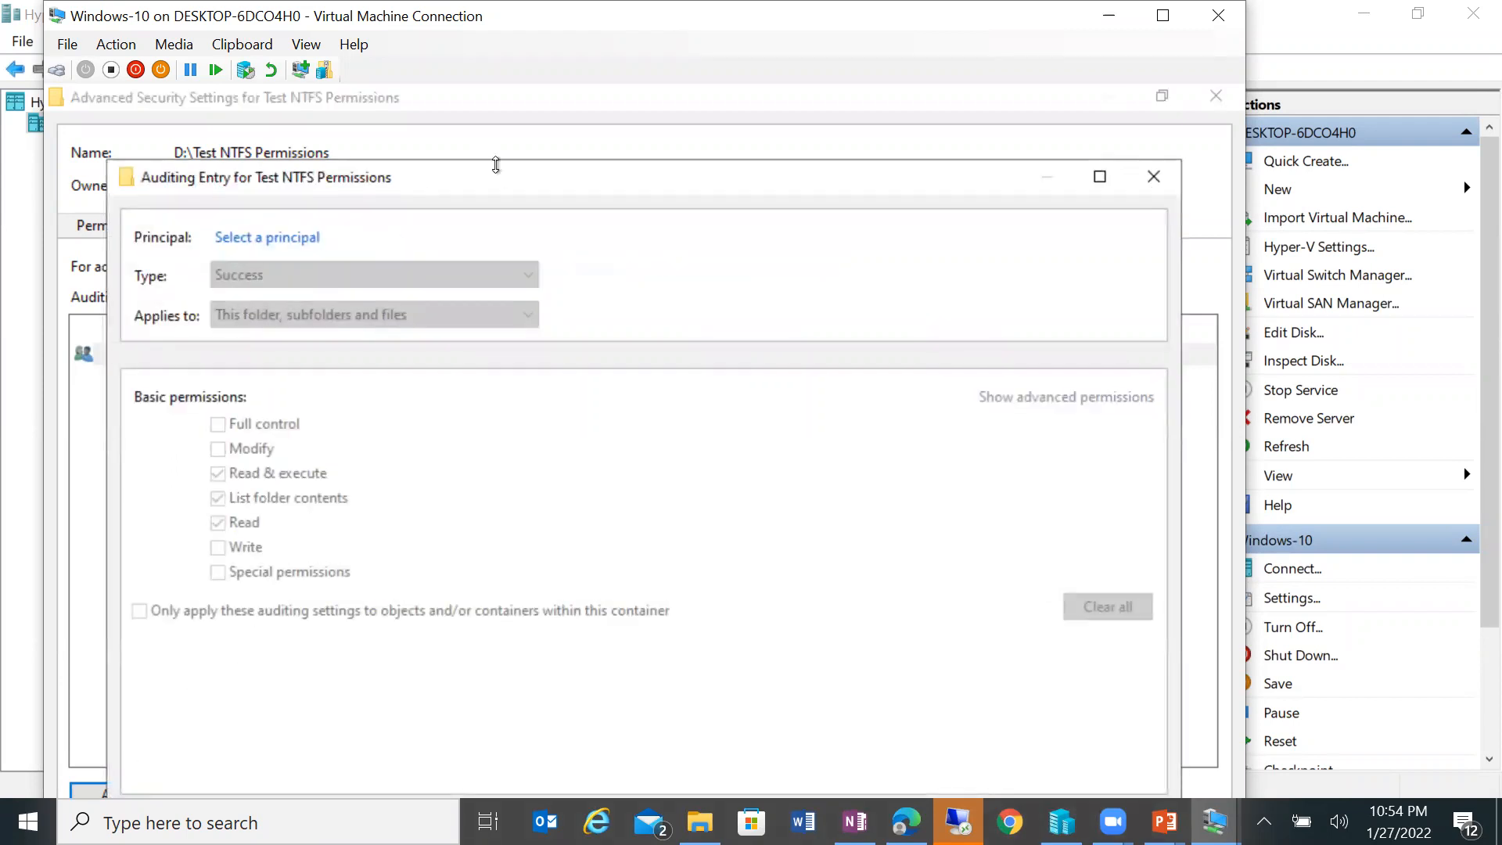
{"action": "left_click_drag", "start_coordinate": [496, 164], "coordinate": [607, 59]}
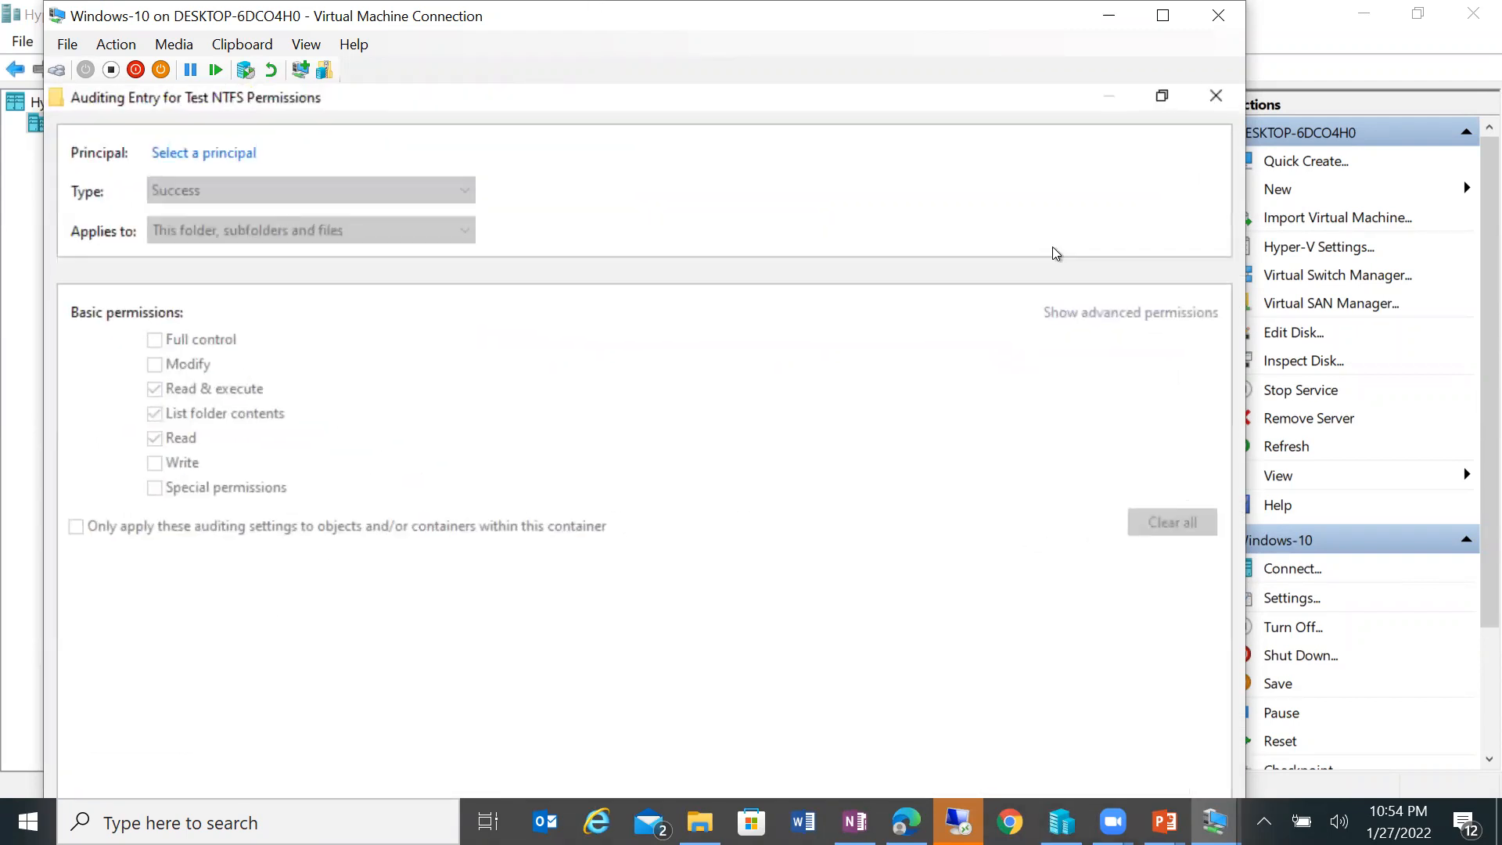
{"action": "left_click", "coordinate": [1167, 26]}
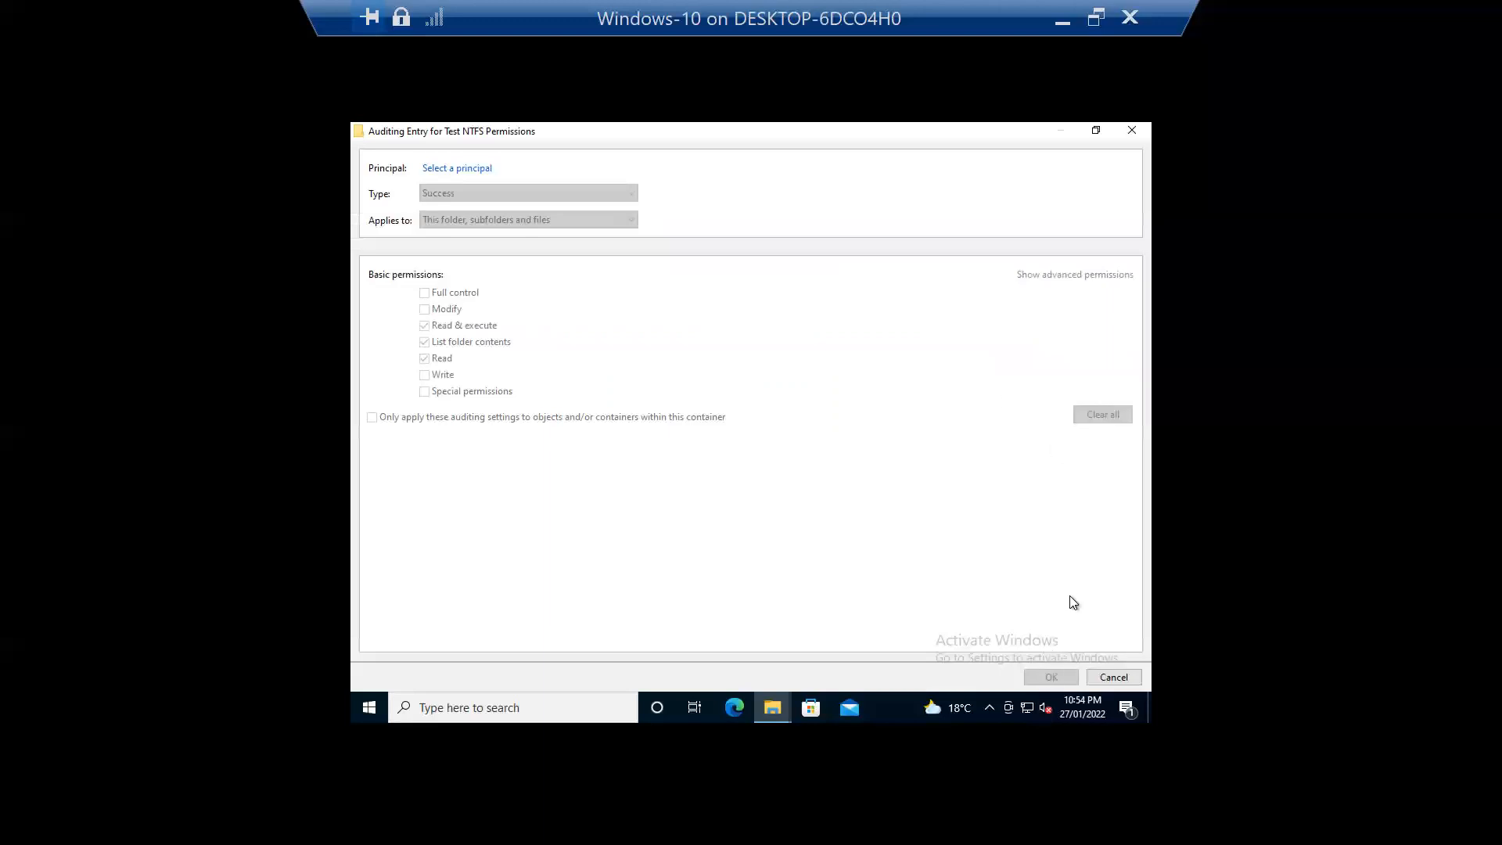
{"action": "left_click", "coordinate": [1113, 677]}
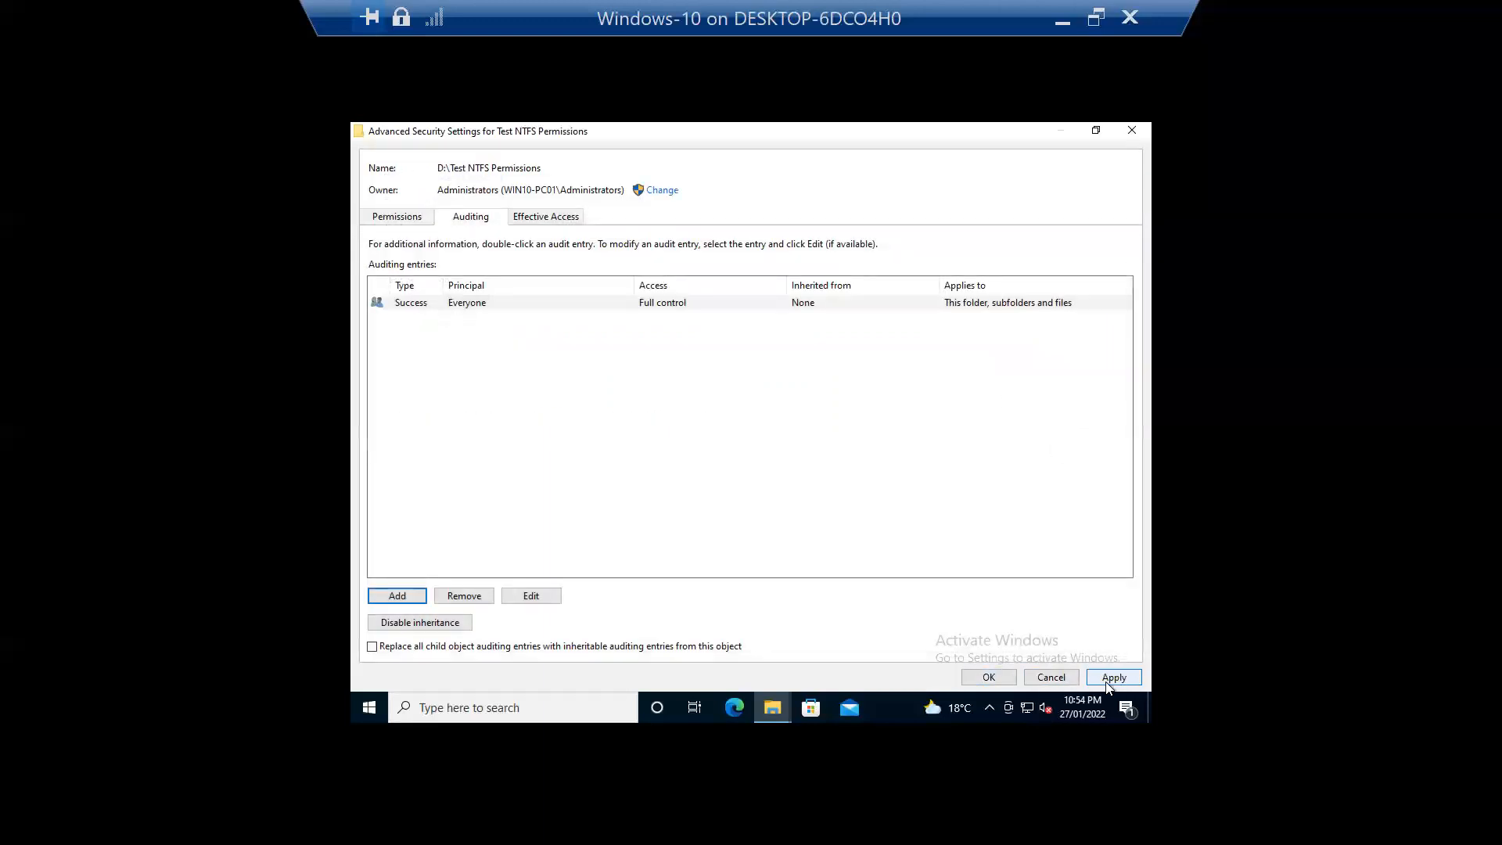
{"action": "left_click", "coordinate": [989, 678]}
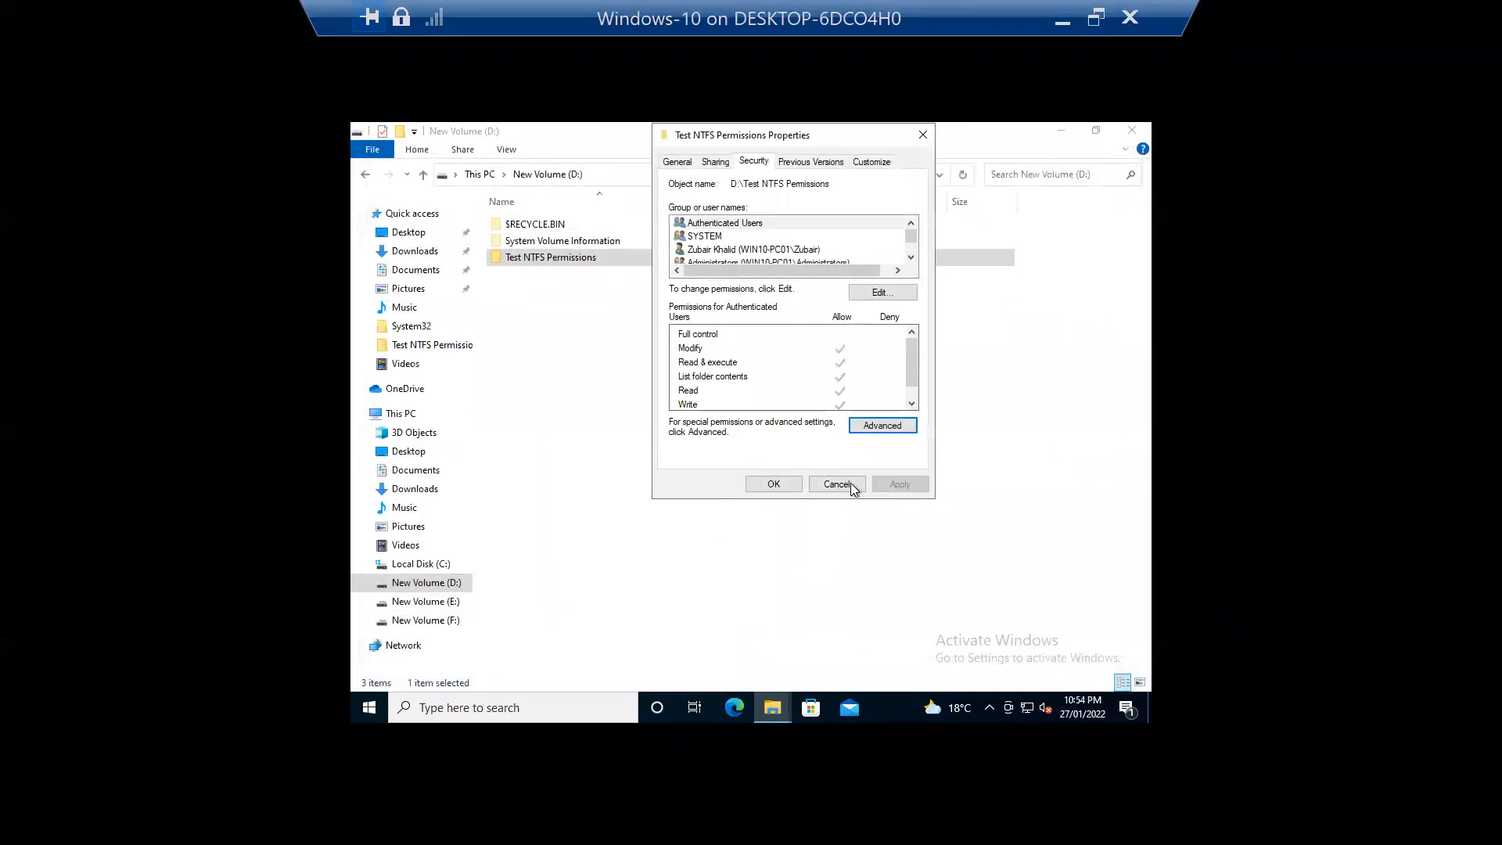
Step: Reopen the folder's auditing entries to verify Everyone's Success Full control entry, then close Advanced Security
{"action": "left_click", "coordinate": [773, 484]}
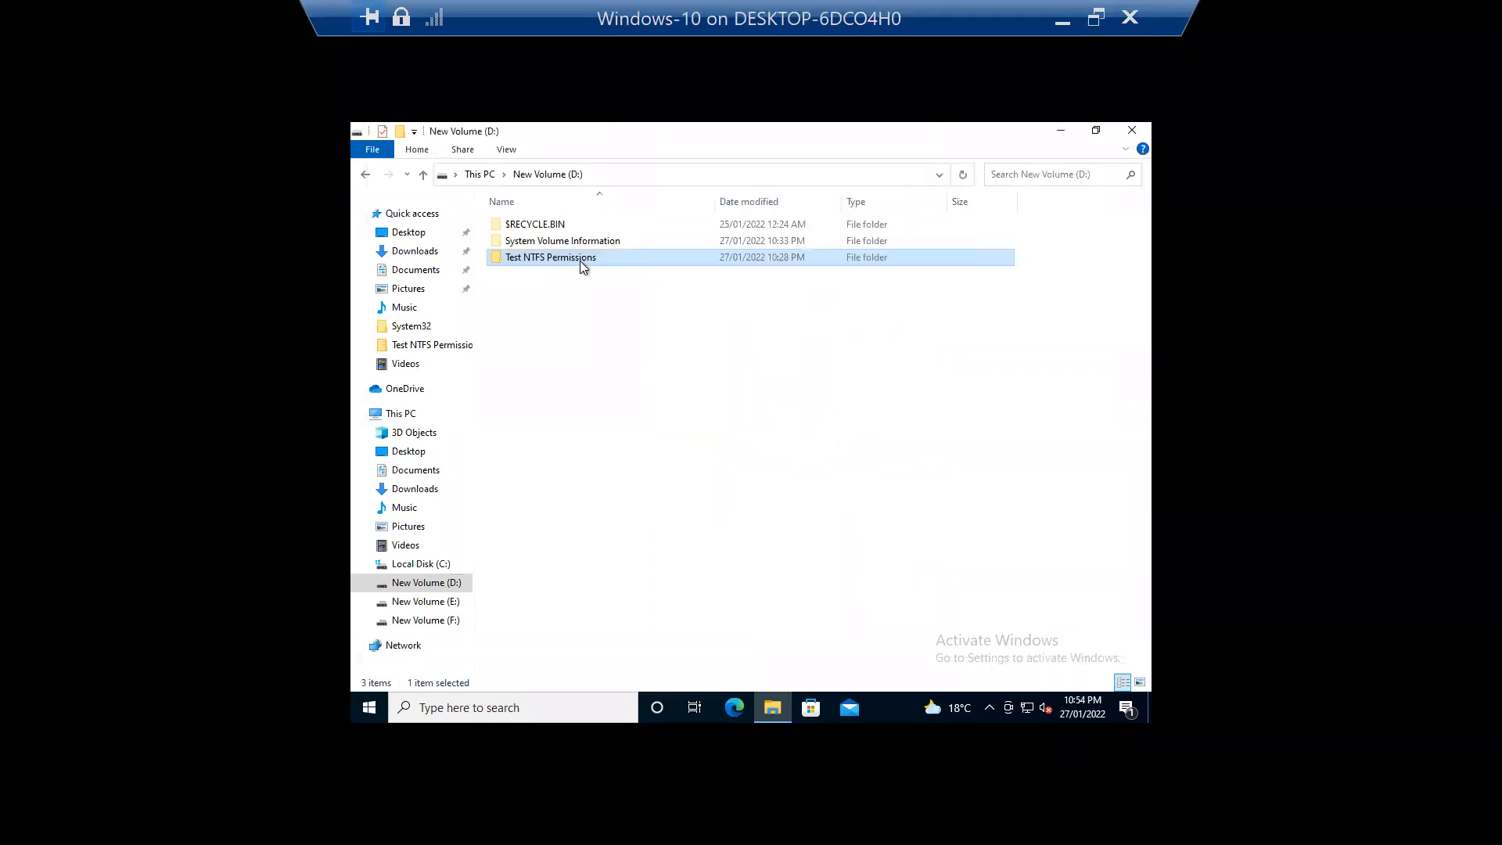
{"action": "right_click", "coordinate": [580, 261]}
{"action": "left_click", "coordinate": [509, 538]}
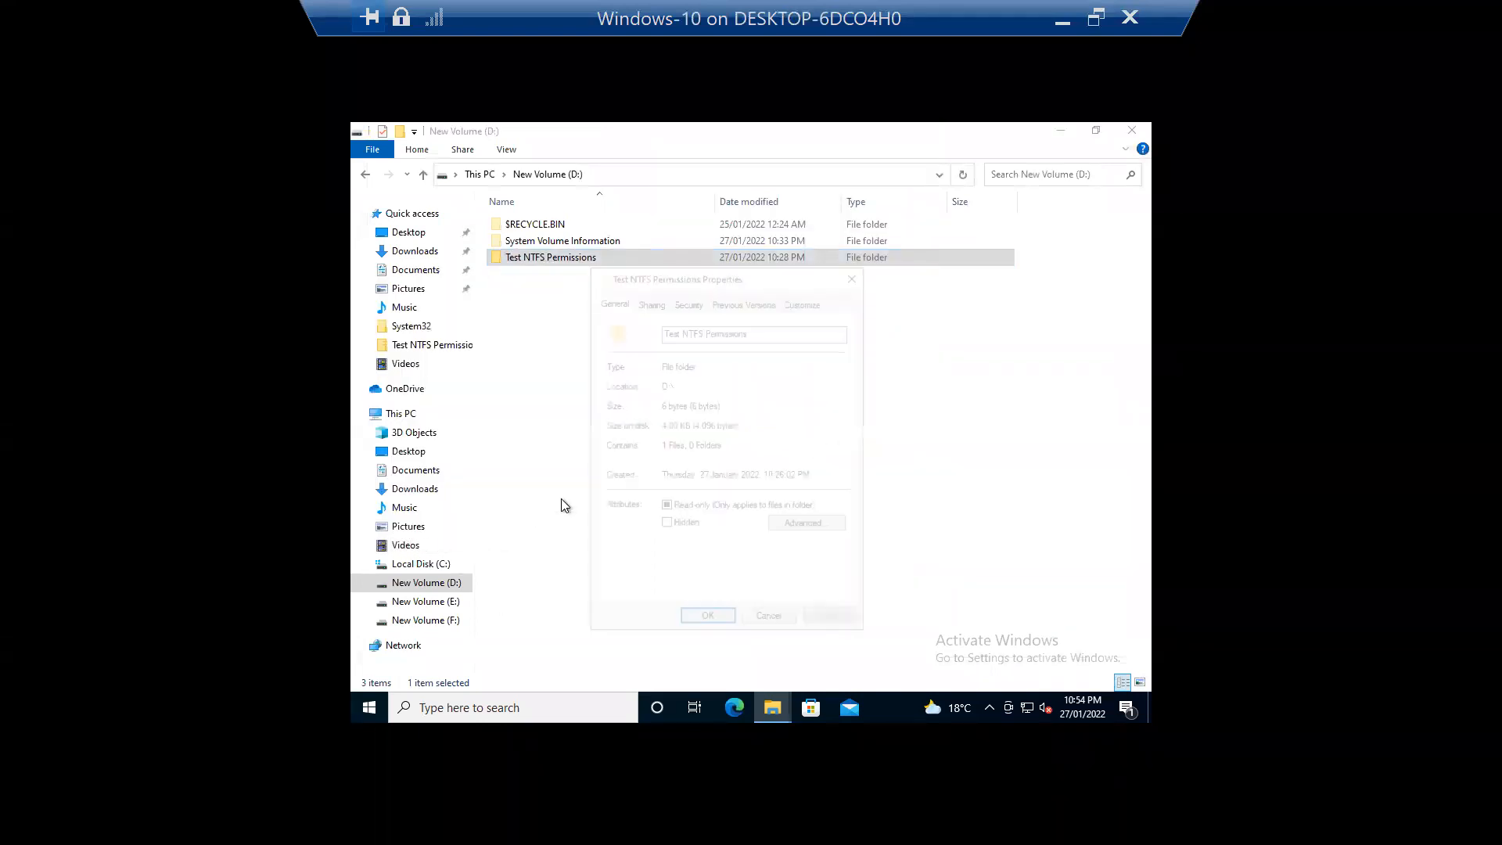
{"action": "left_click", "coordinate": [686, 299]}
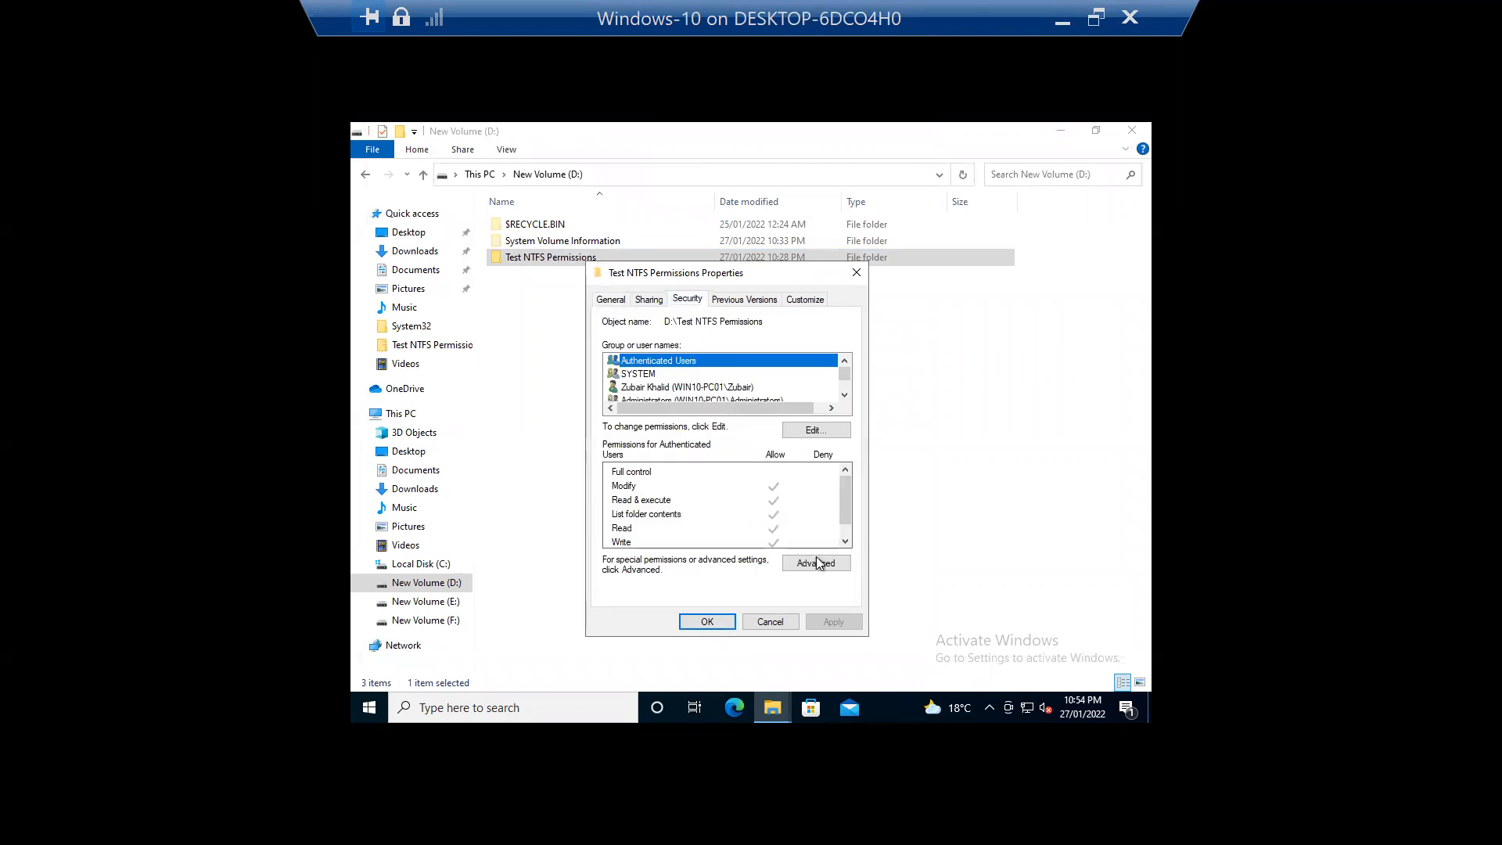
{"action": "left_click", "coordinate": [829, 566]}
{"action": "left_click", "coordinate": [570, 304]}
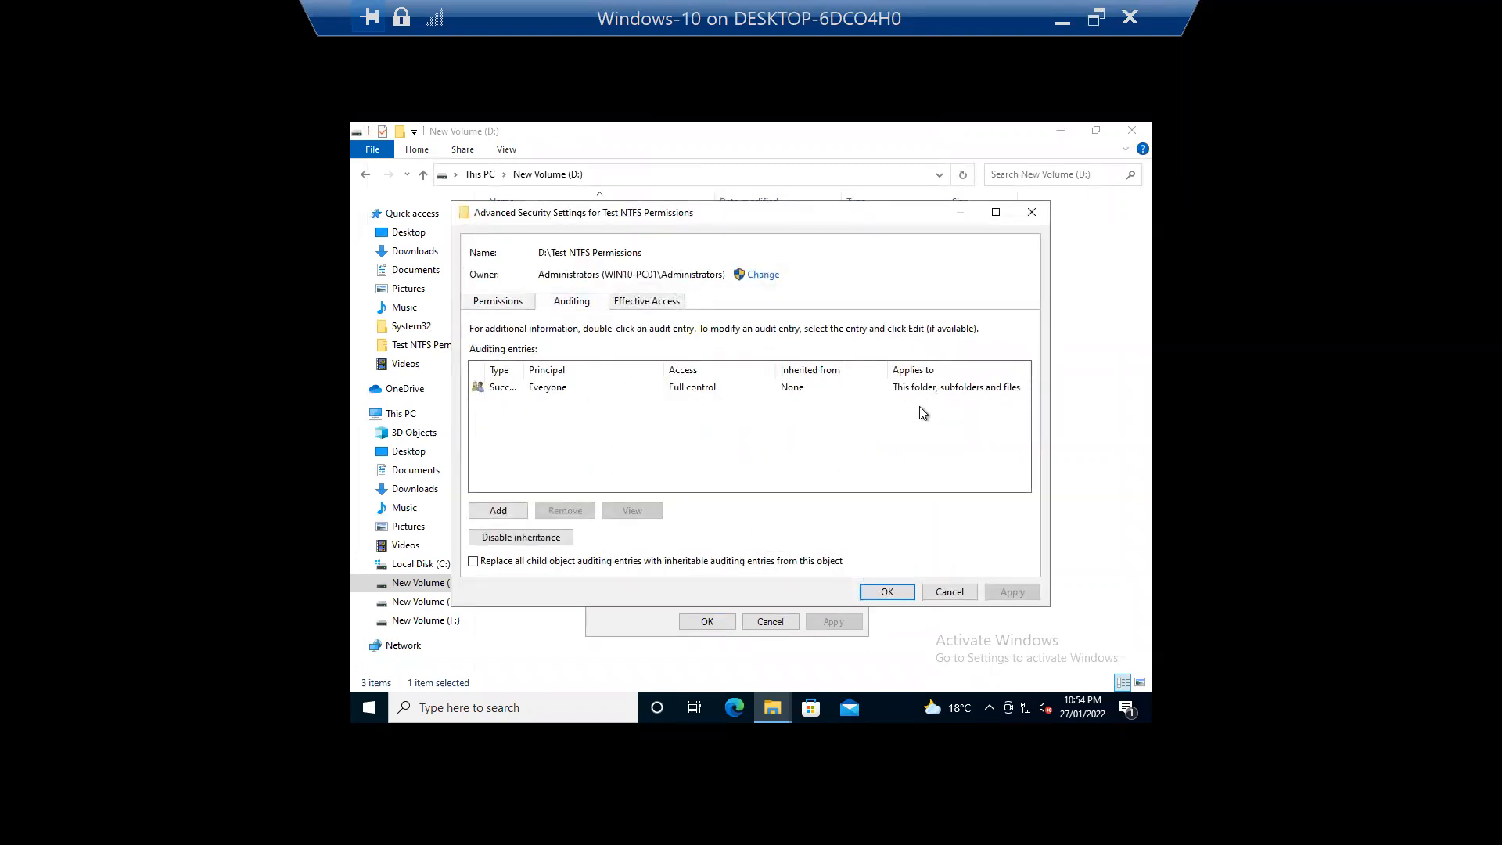
{"action": "mouse_move", "coordinate": [524, 370]}
{"action": "left_mouse_down"}
{"action": "mouse_move", "coordinate": [605, 370]}
{"action": "mouse_move", "coordinate": [552, 370]}
{"action": "left_mouse_up"}
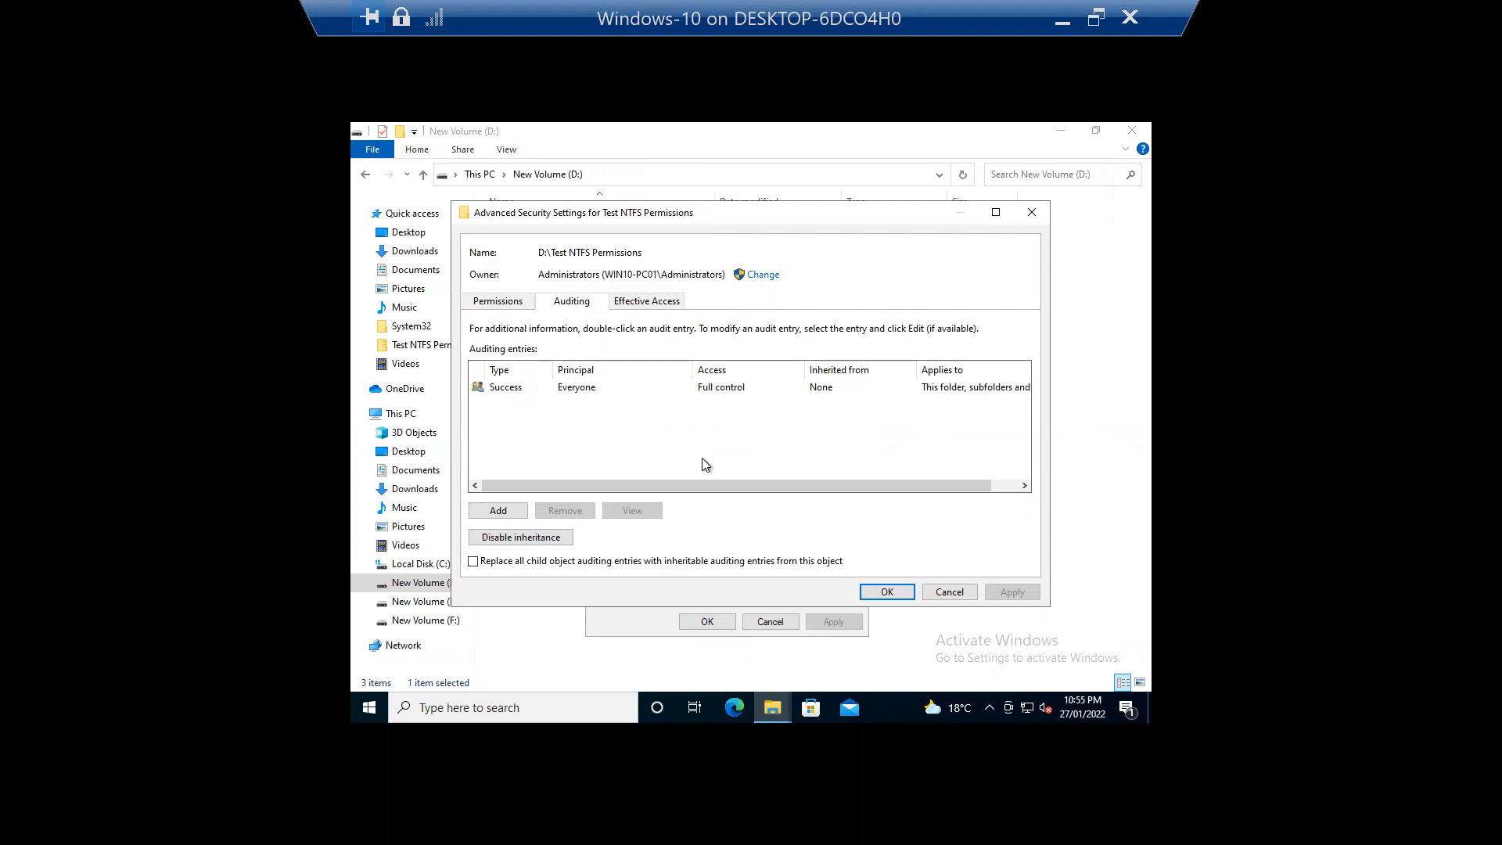
{"action": "left_click", "coordinate": [887, 592]}
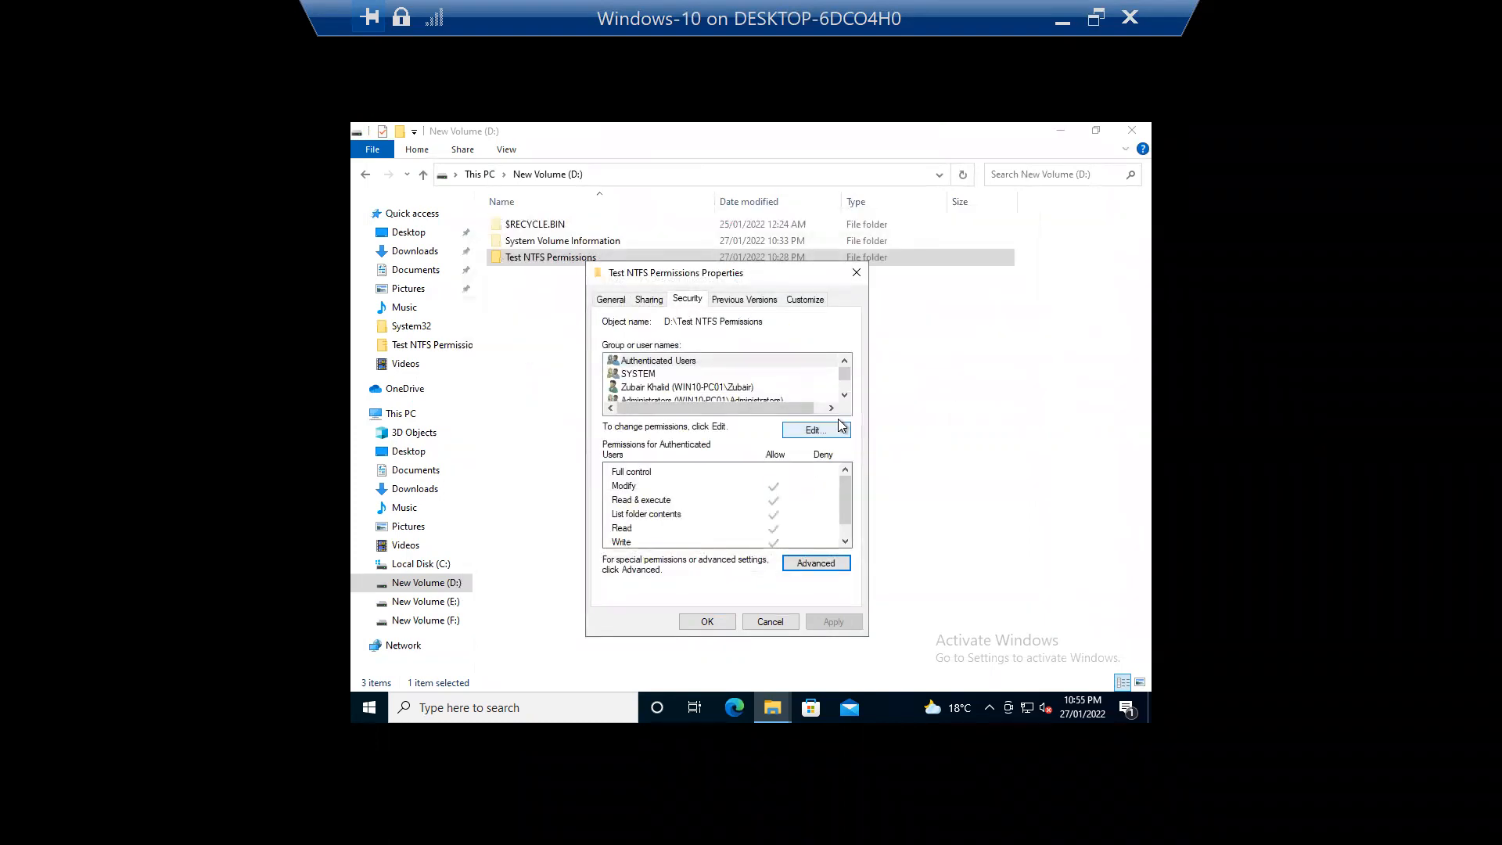
{"action": "left_click", "coordinate": [693, 388]}
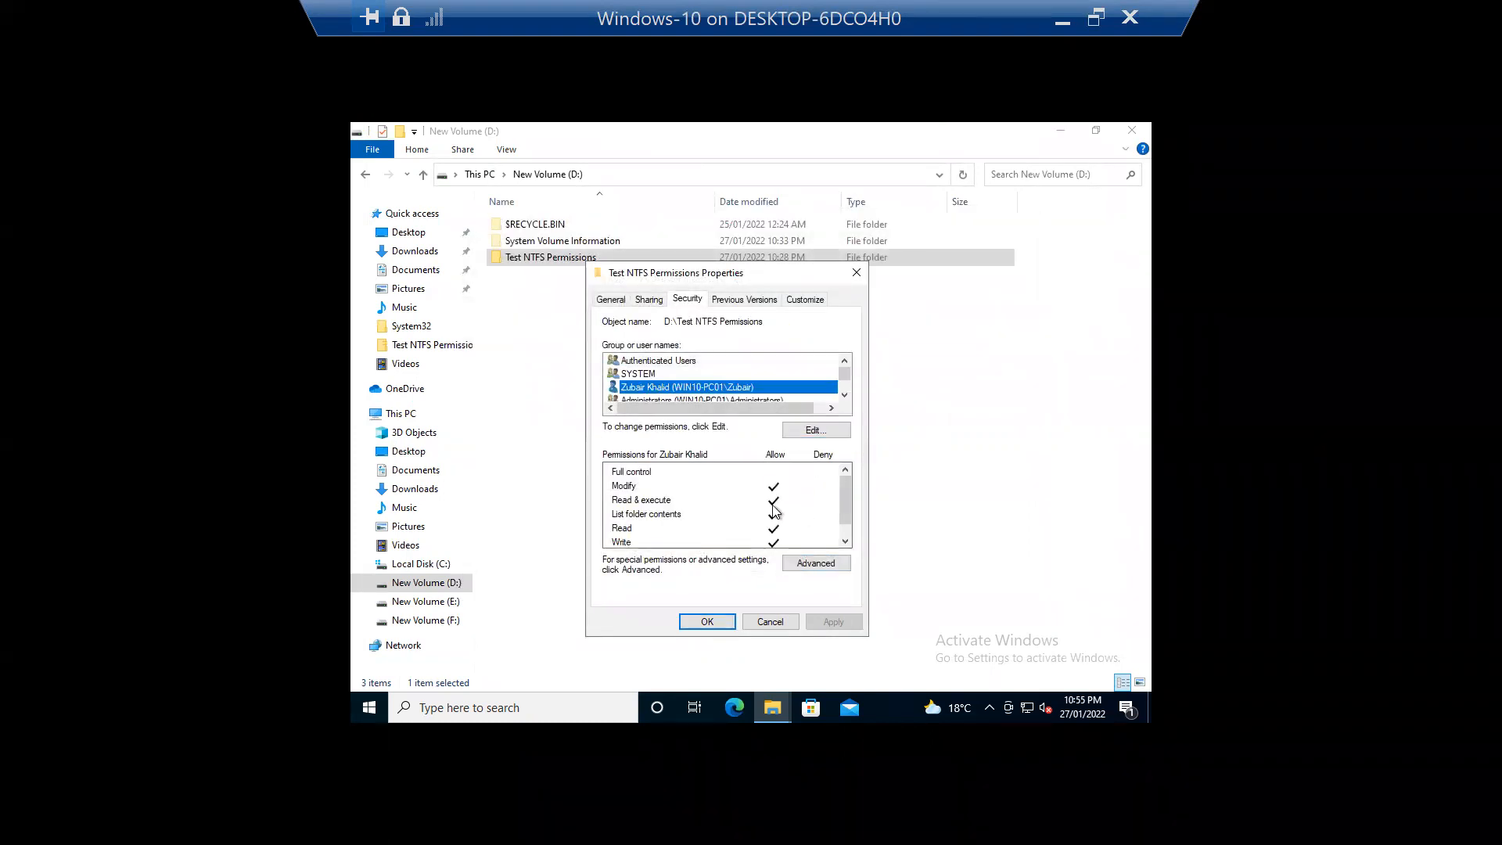
Step: Set Authenticated Users to Deny Full control, accept the warning, and close the permissions editor
{"action": "left_click", "coordinate": [816, 430]}
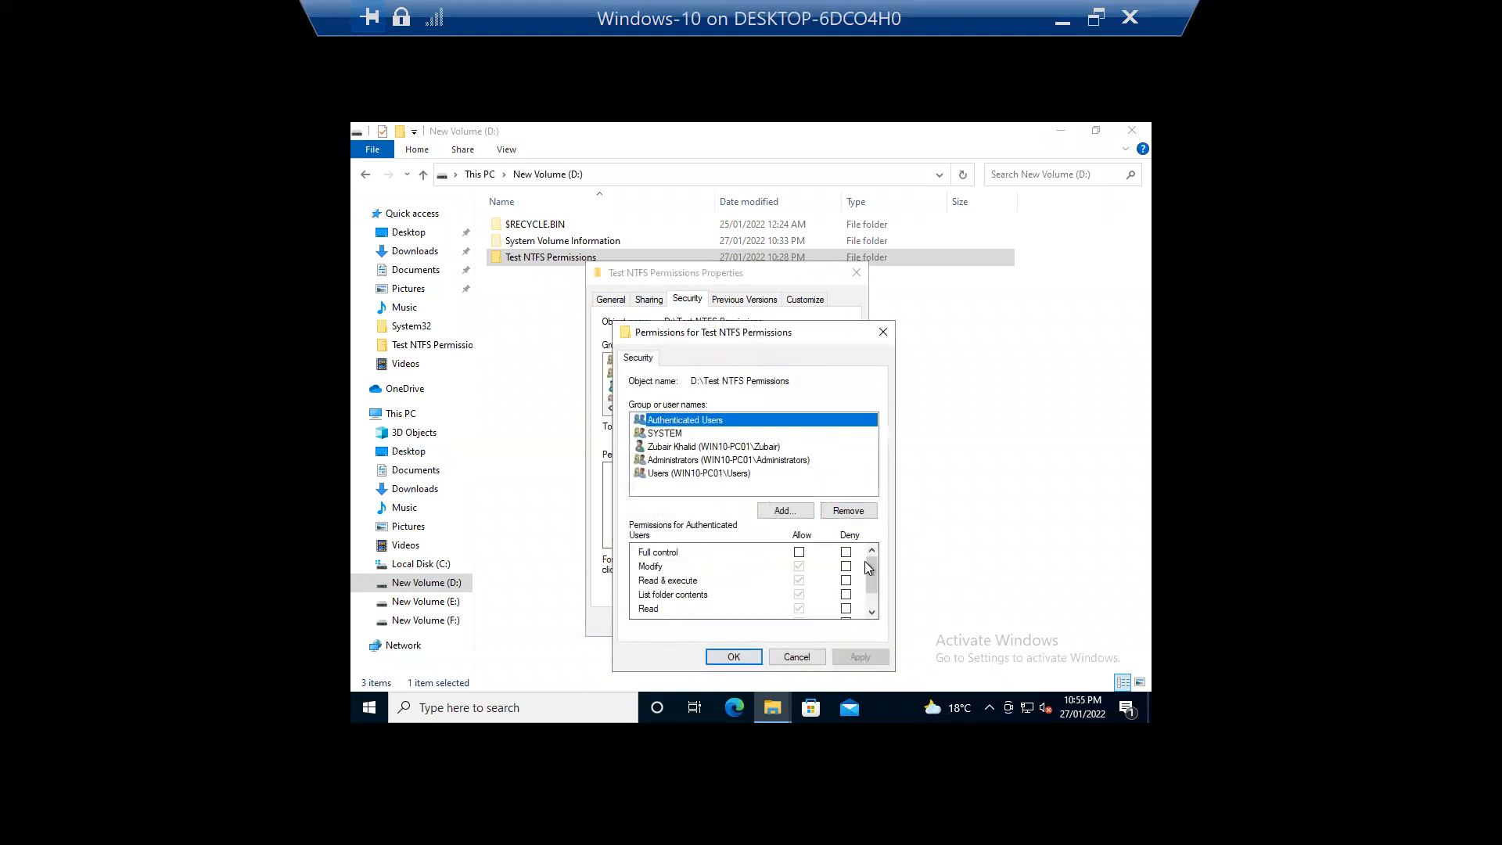
{"action": "left_click", "coordinate": [845, 552]}
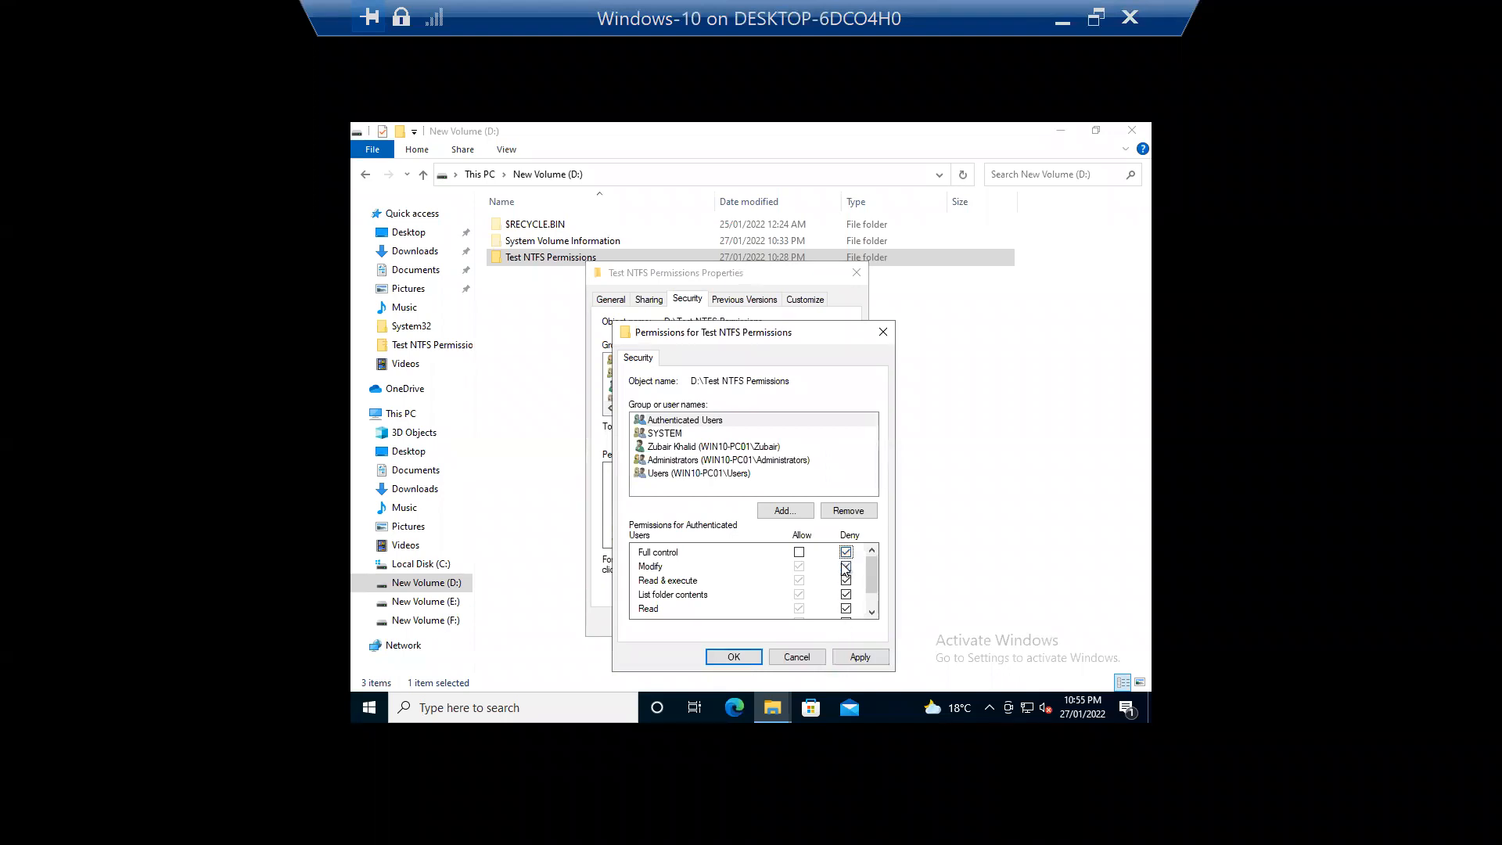
{"action": "left_click", "coordinate": [852, 655]}
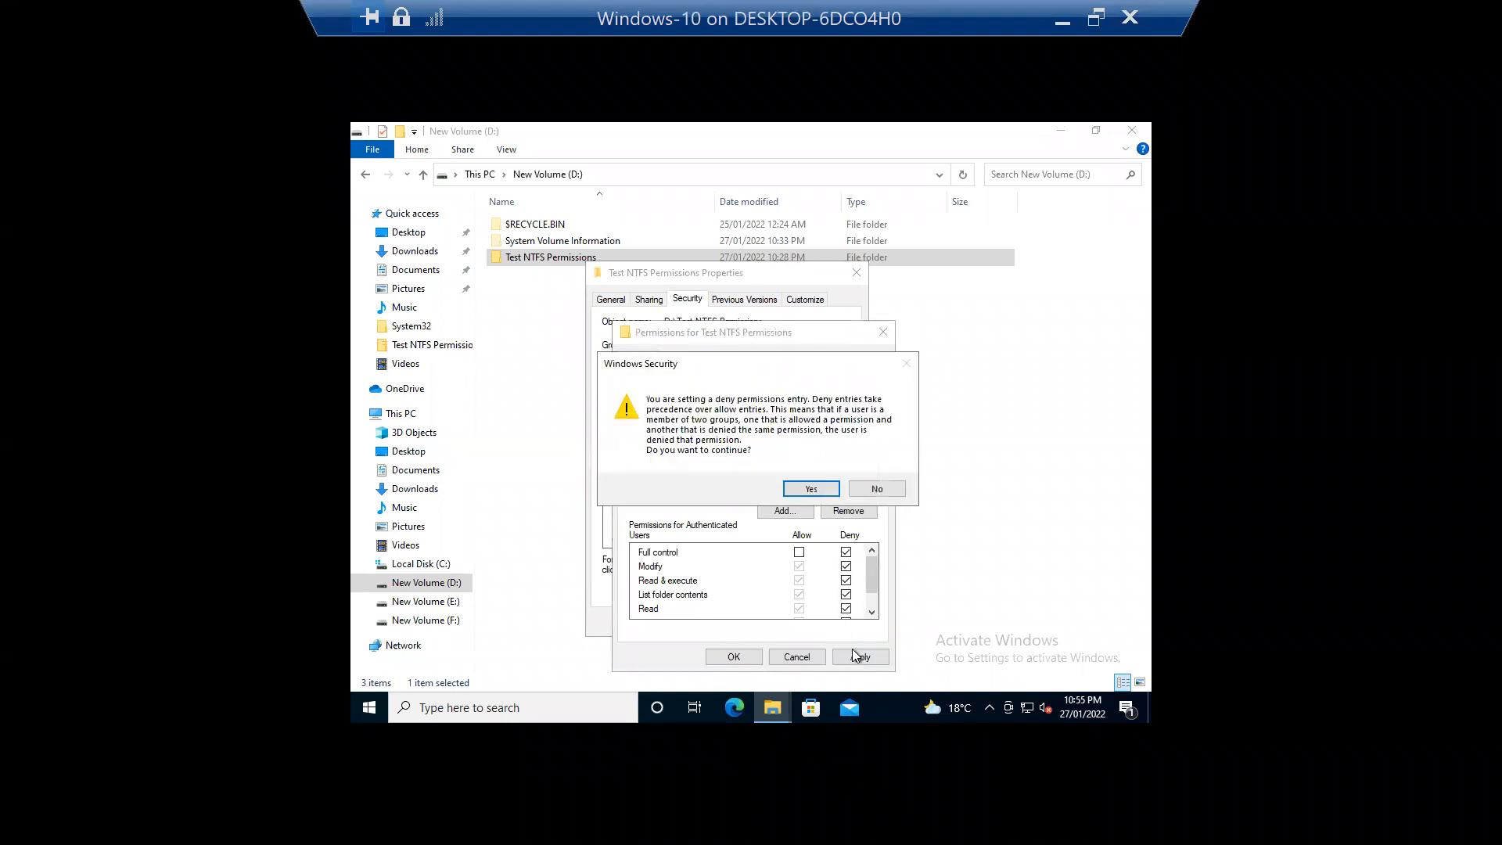
{"action": "left_click", "coordinate": [811, 489]}
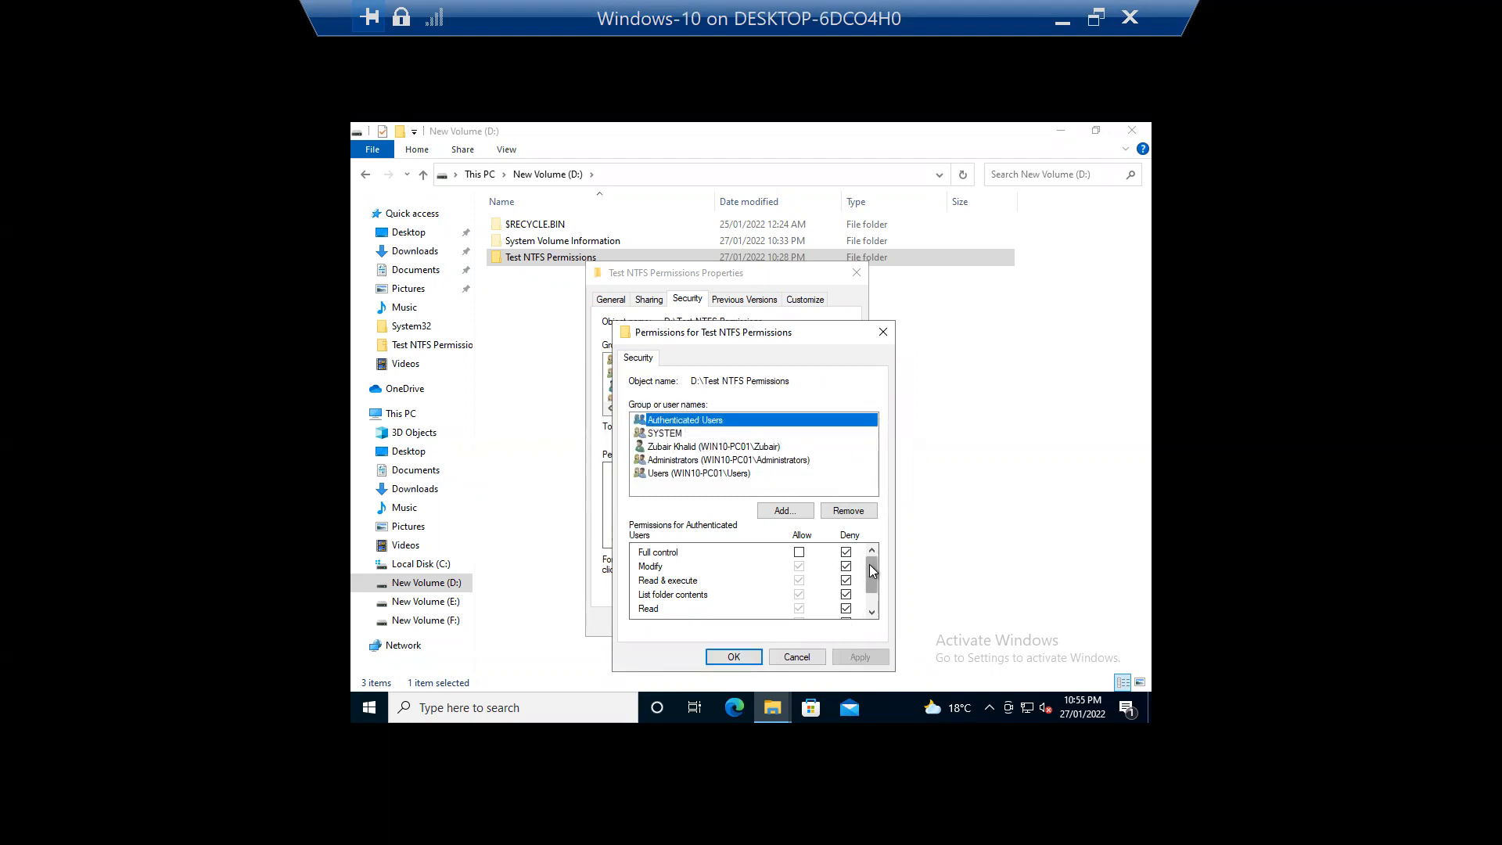
{"action": "mouse_move", "coordinate": [870, 575]}
{"action": "left_mouse_down"}
{"action": "mouse_move", "coordinate": [874, 608]}
{"action": "mouse_move", "coordinate": [871, 570]}
{"action": "left_mouse_up"}
{"action": "mouse_move", "coordinate": [875, 566]}
{"action": "left_mouse_down"}
{"action": "mouse_move", "coordinate": [875, 604]}
{"action": "mouse_move", "coordinate": [870, 552]}
{"action": "mouse_move", "coordinate": [877, 613]}
{"action": "mouse_move", "coordinate": [874, 564]}
{"action": "left_mouse_up"}
{"action": "mouse_move", "coordinate": [875, 584]}
{"action": "left_mouse_down"}
{"action": "mouse_move", "coordinate": [875, 604]}
{"action": "mouse_move", "coordinate": [870, 561]}
{"action": "left_mouse_up"}
{"action": "left_click_drag", "start_coordinate": [875, 577], "coordinate": [882, 600]}
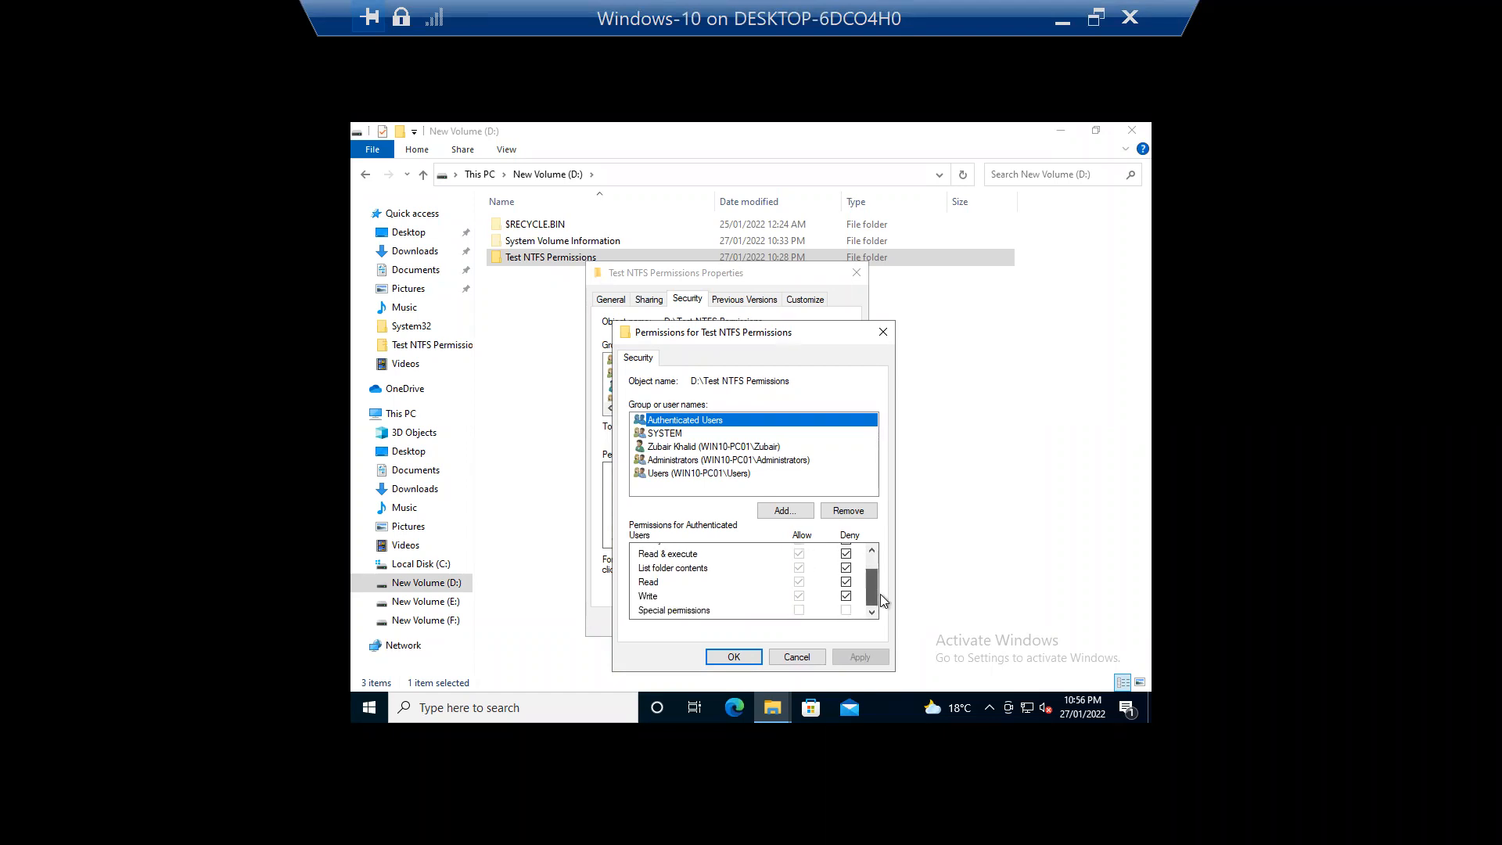
{"action": "left_click", "coordinate": [733, 657]}
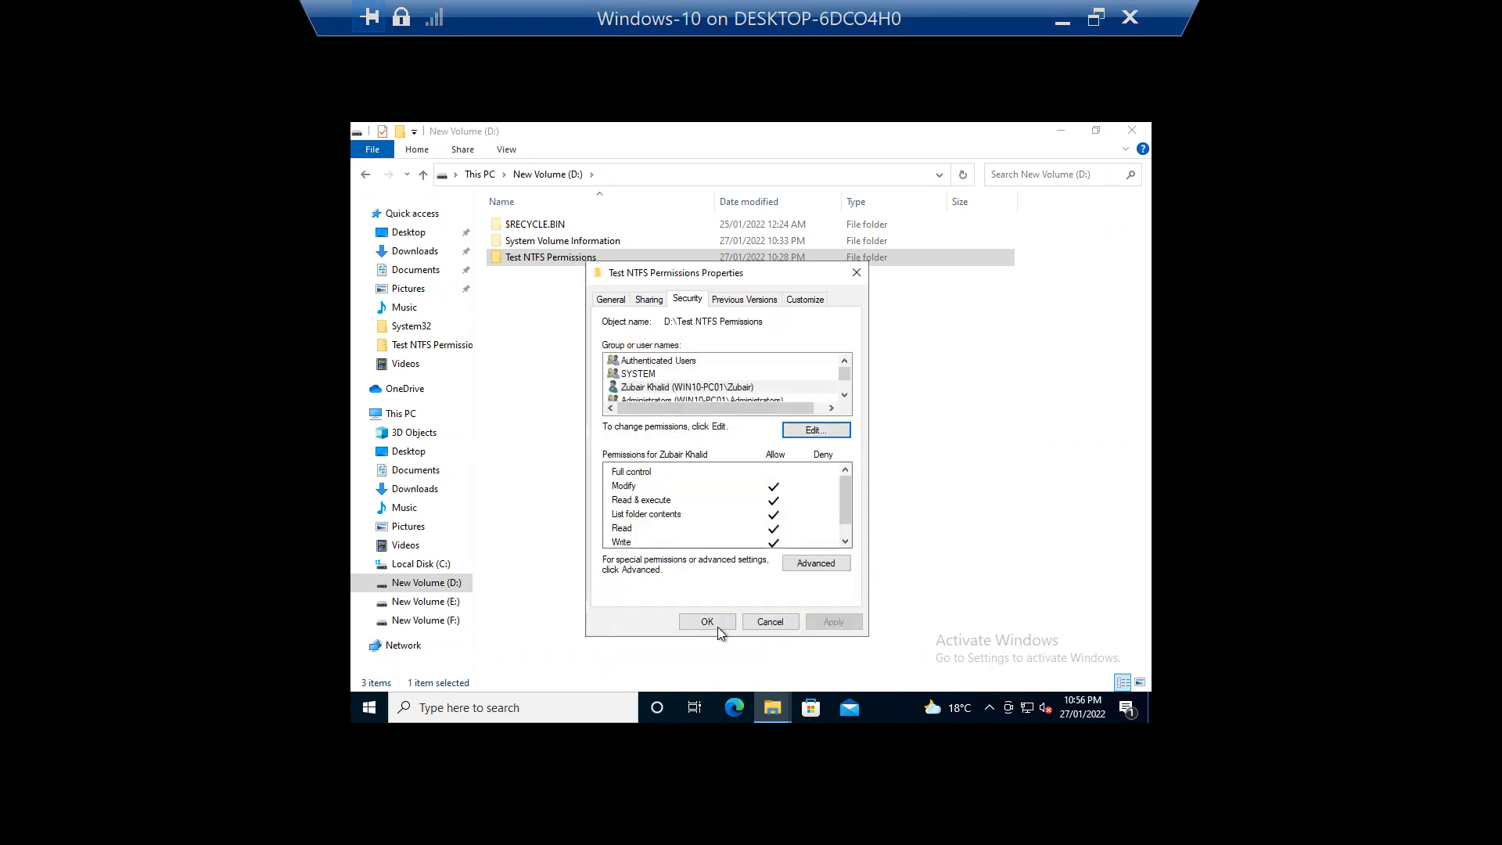
Step: Close the folder properties and File Explorer, then sign out of the administrator session
{"action": "left_click", "coordinate": [716, 626]}
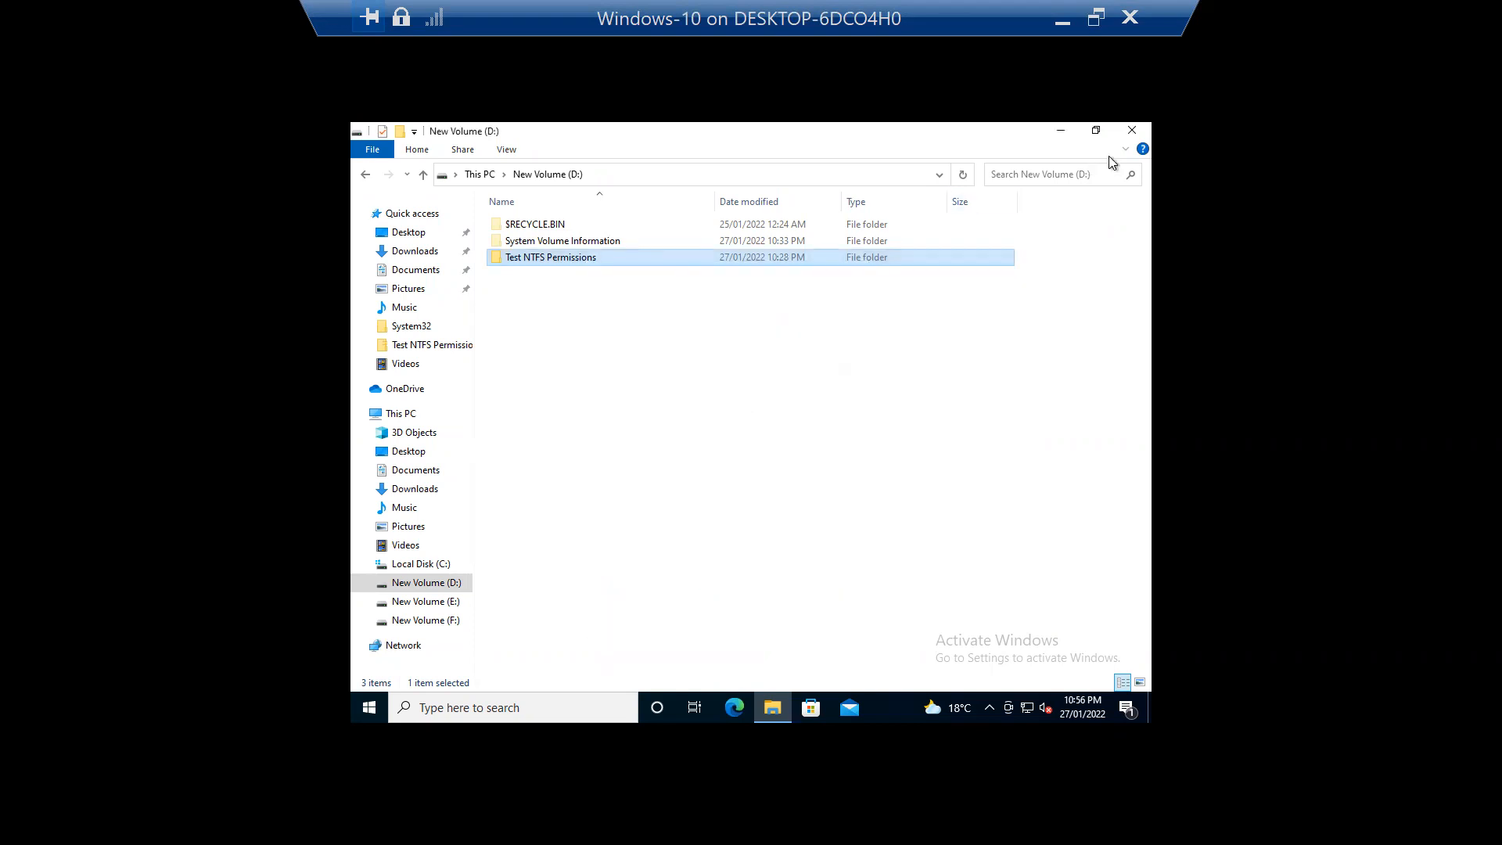
{"action": "left_click", "coordinate": [1132, 132]}
{"action": "right_click", "coordinate": [377, 714]}
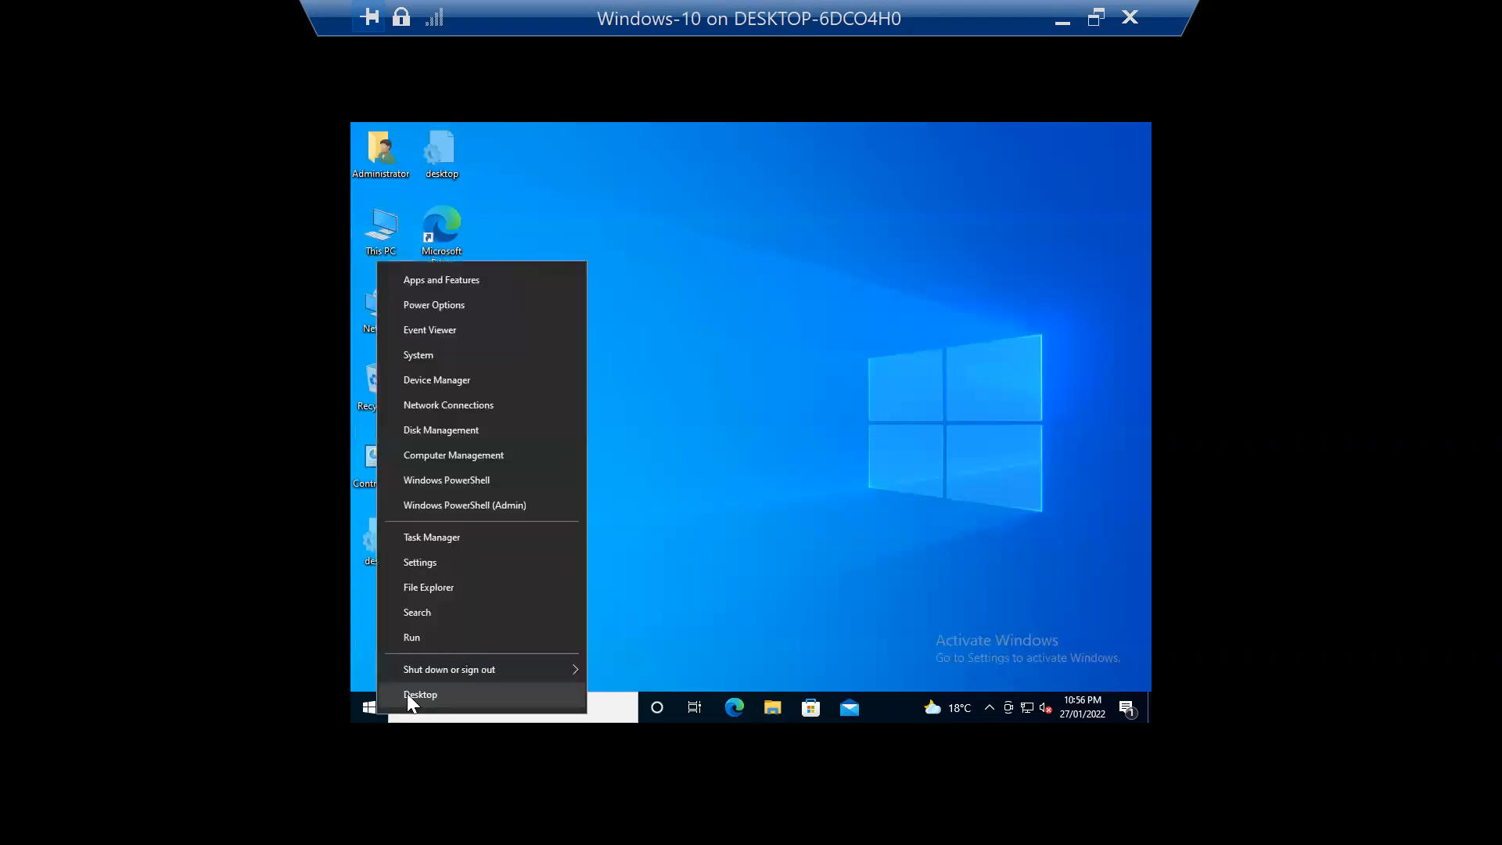
{"action": "mouse_move", "coordinate": [560, 667]}
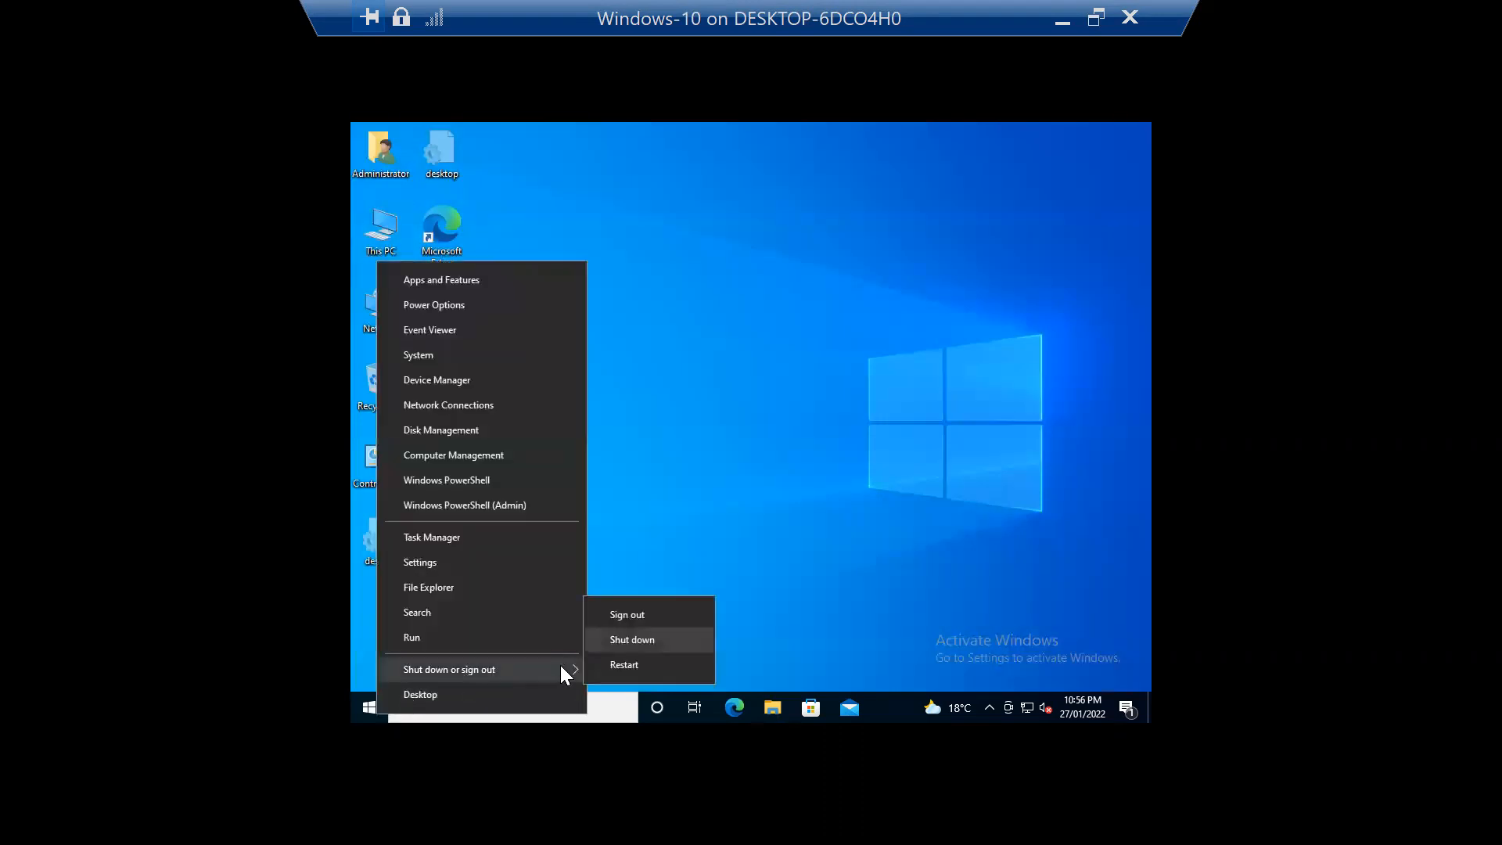
{"action": "left_click", "coordinate": [650, 615]}
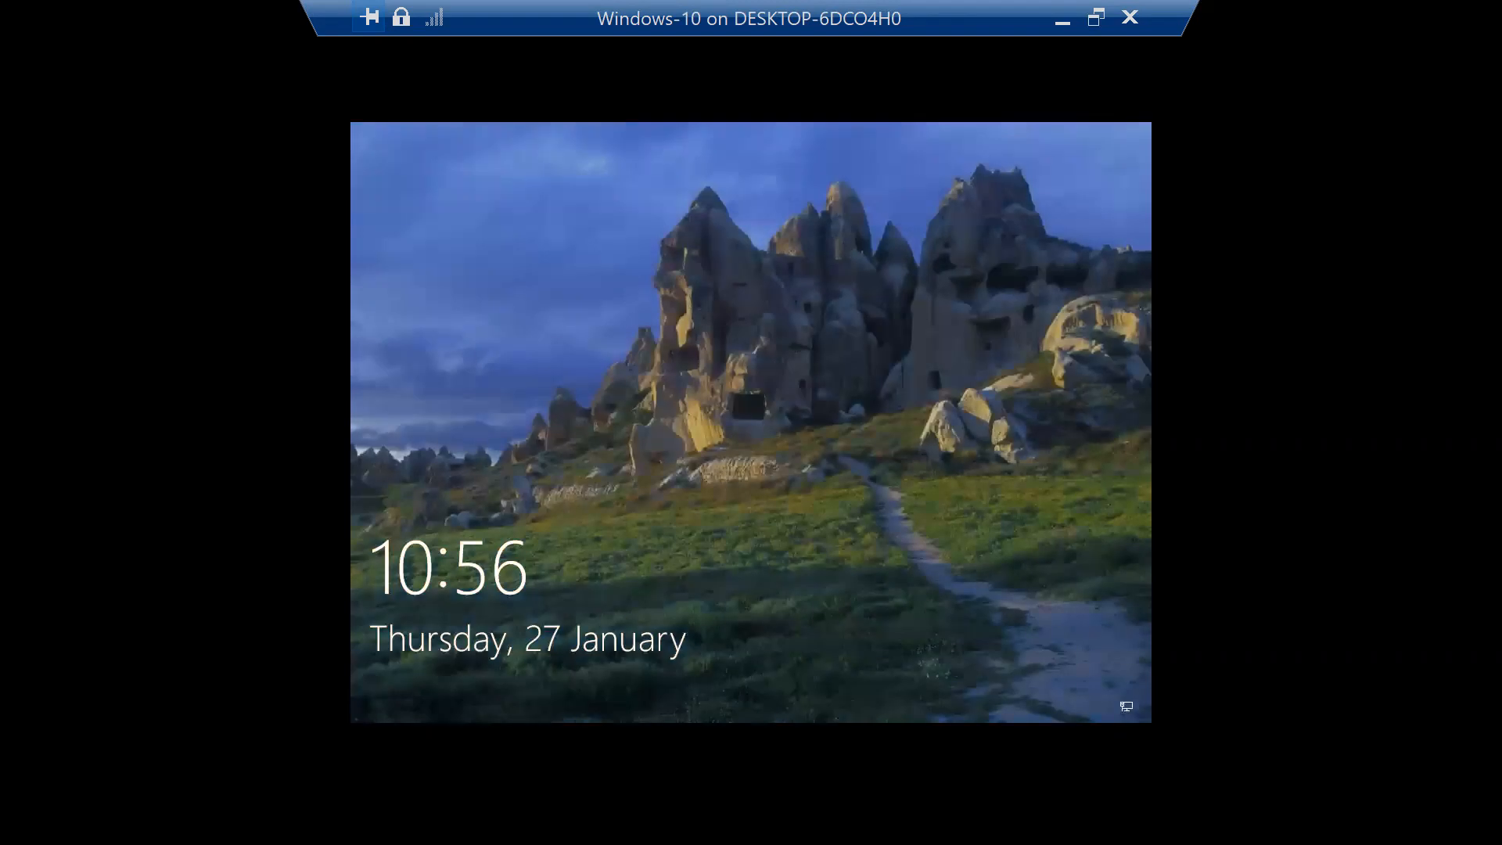
Step: Sign in to the VM as the restricted standard user with its password
{"action": "left_click", "coordinate": [461, 678]}
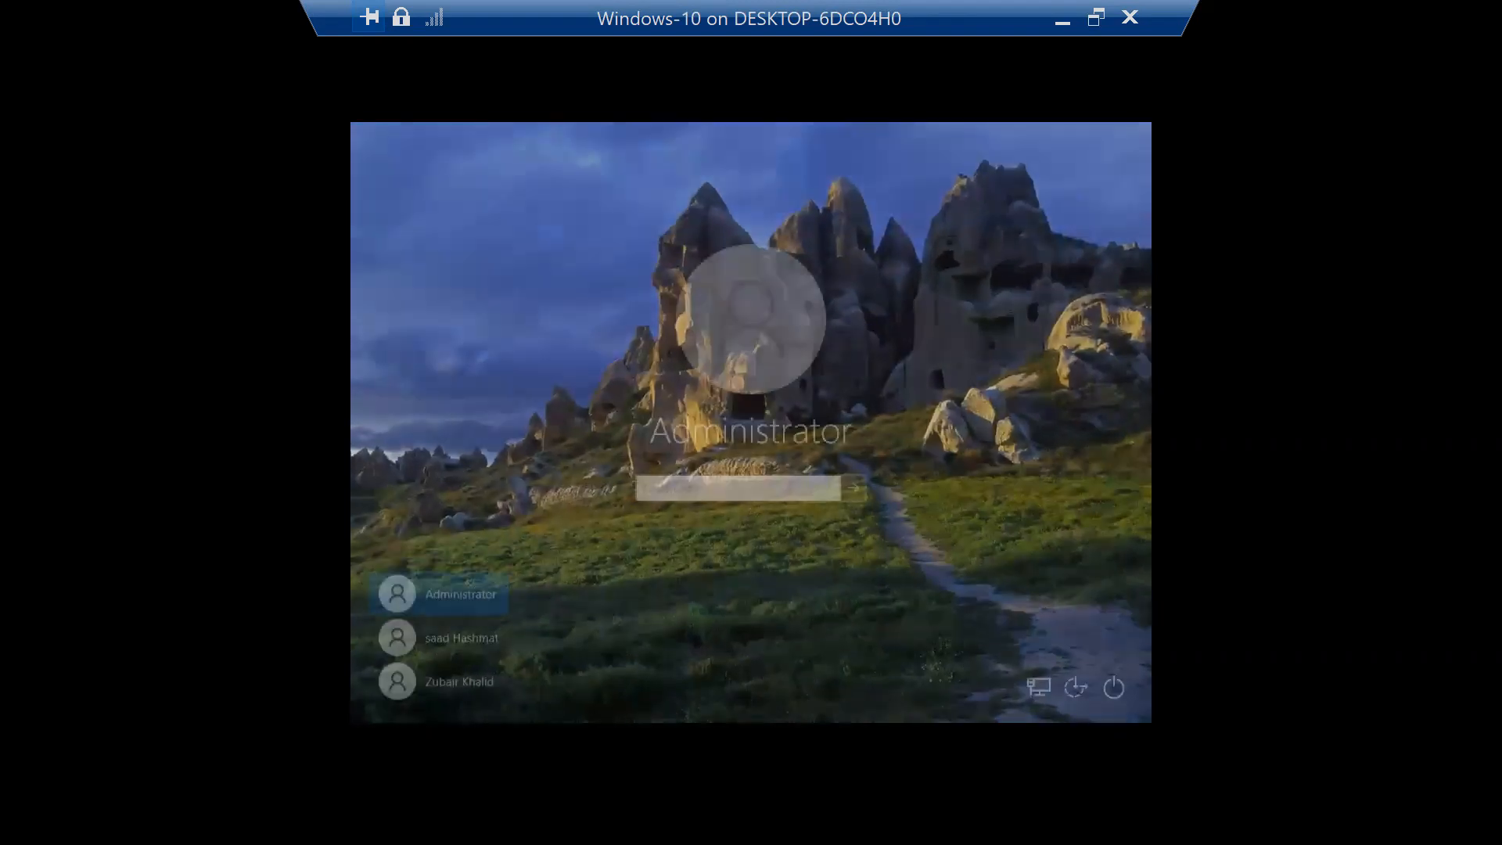
{"action": "left_click", "coordinate": [459, 679]}
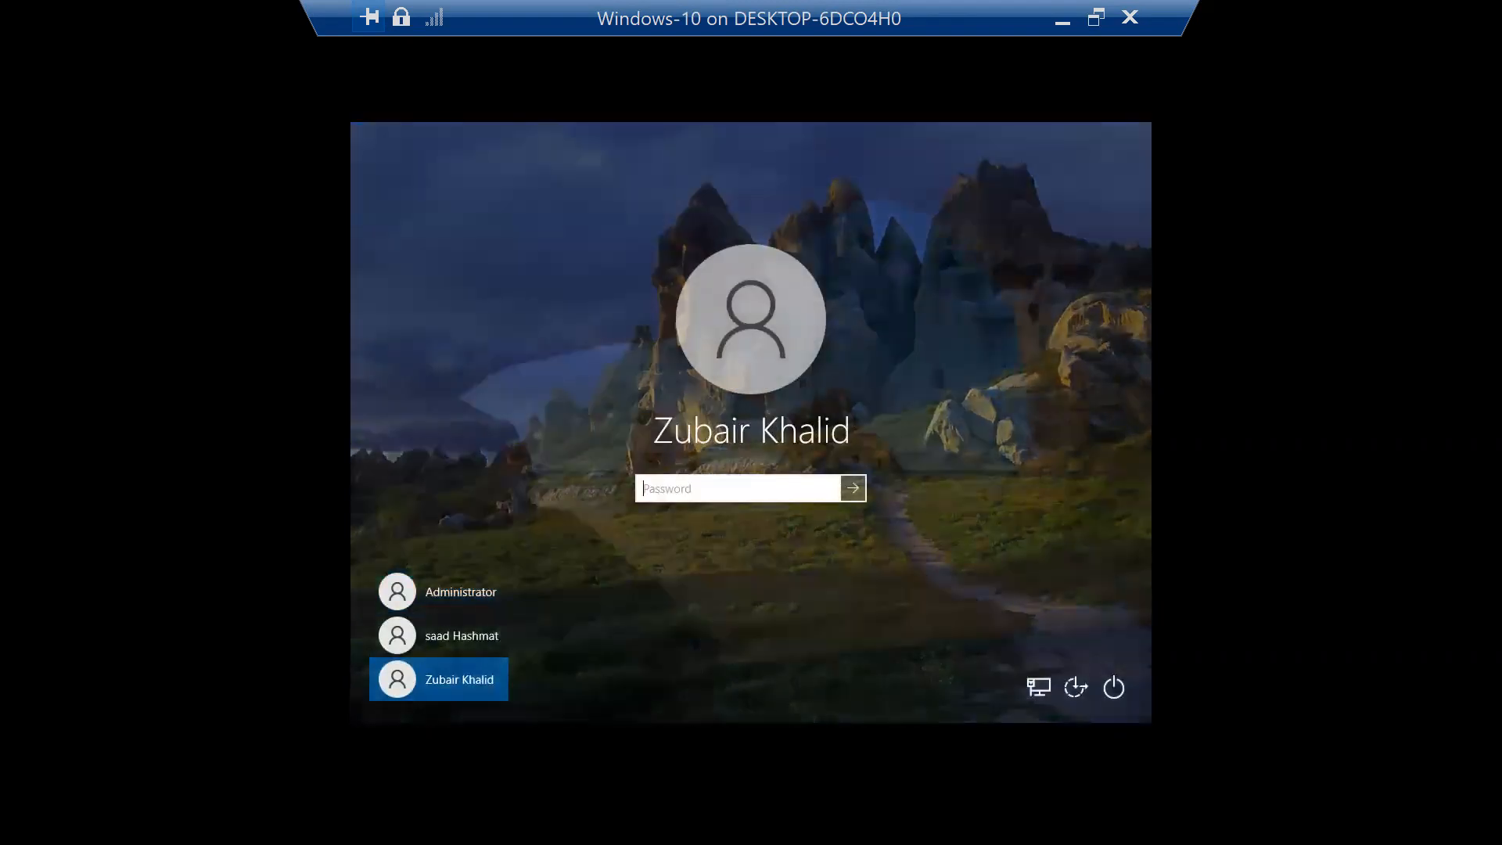
{"action": "type", "text": "••••••••"}
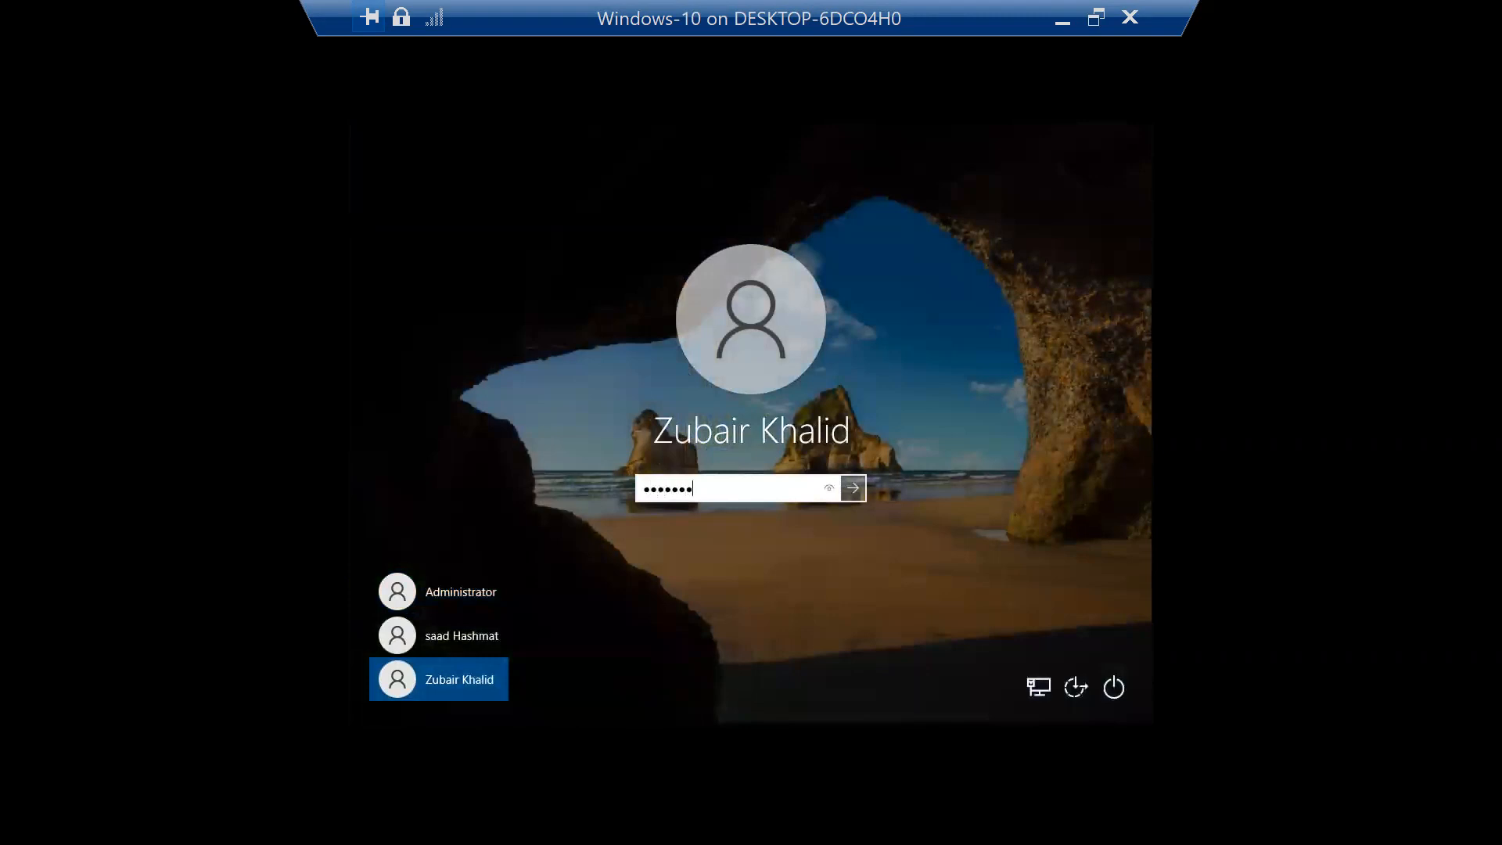
{"action": "key", "text": "Return"}
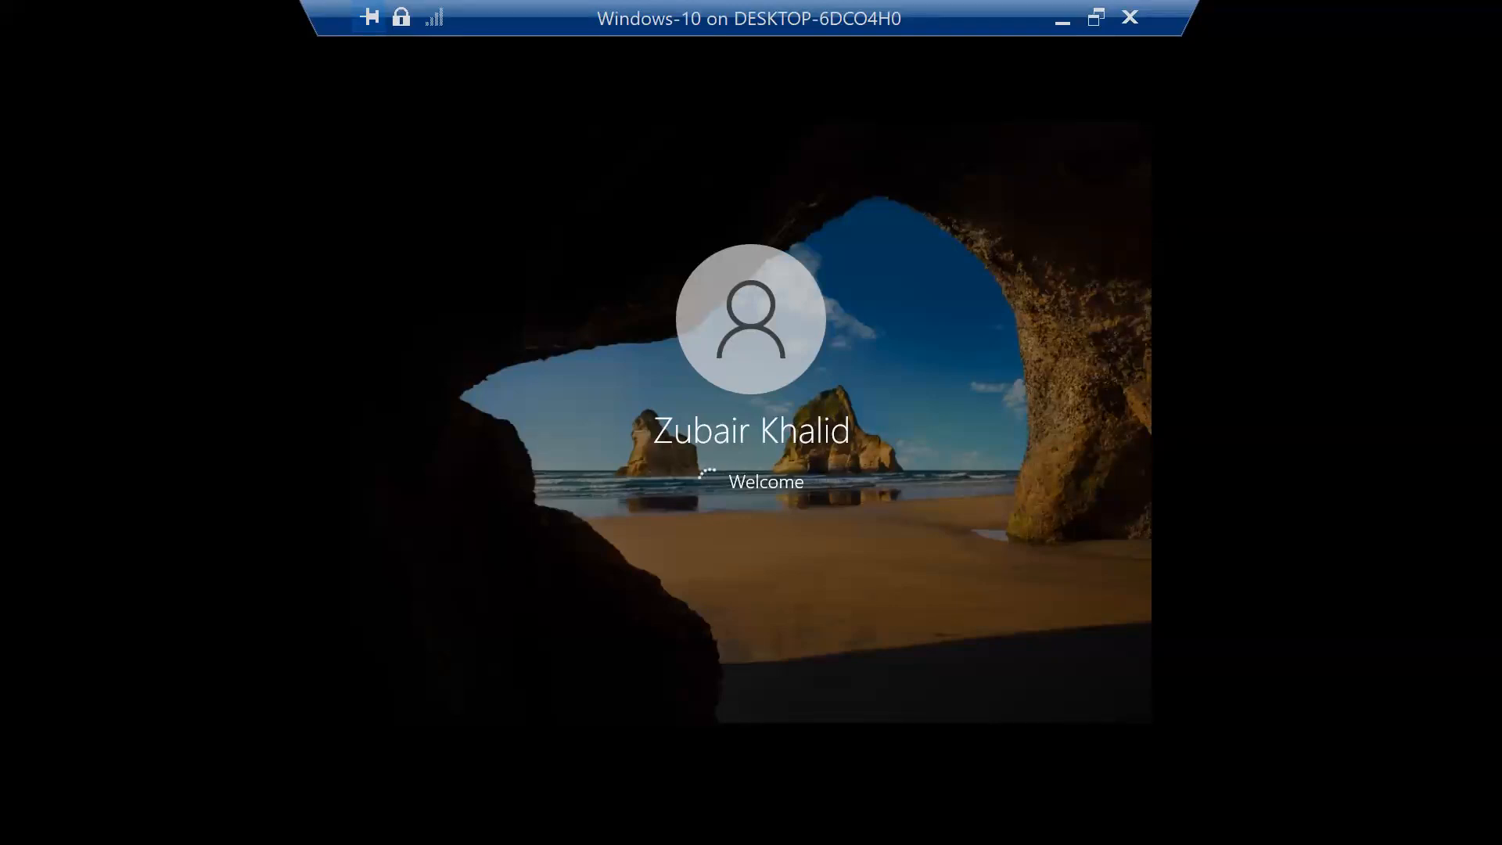
{"action": "left_click", "coordinate": [1096, 17]}
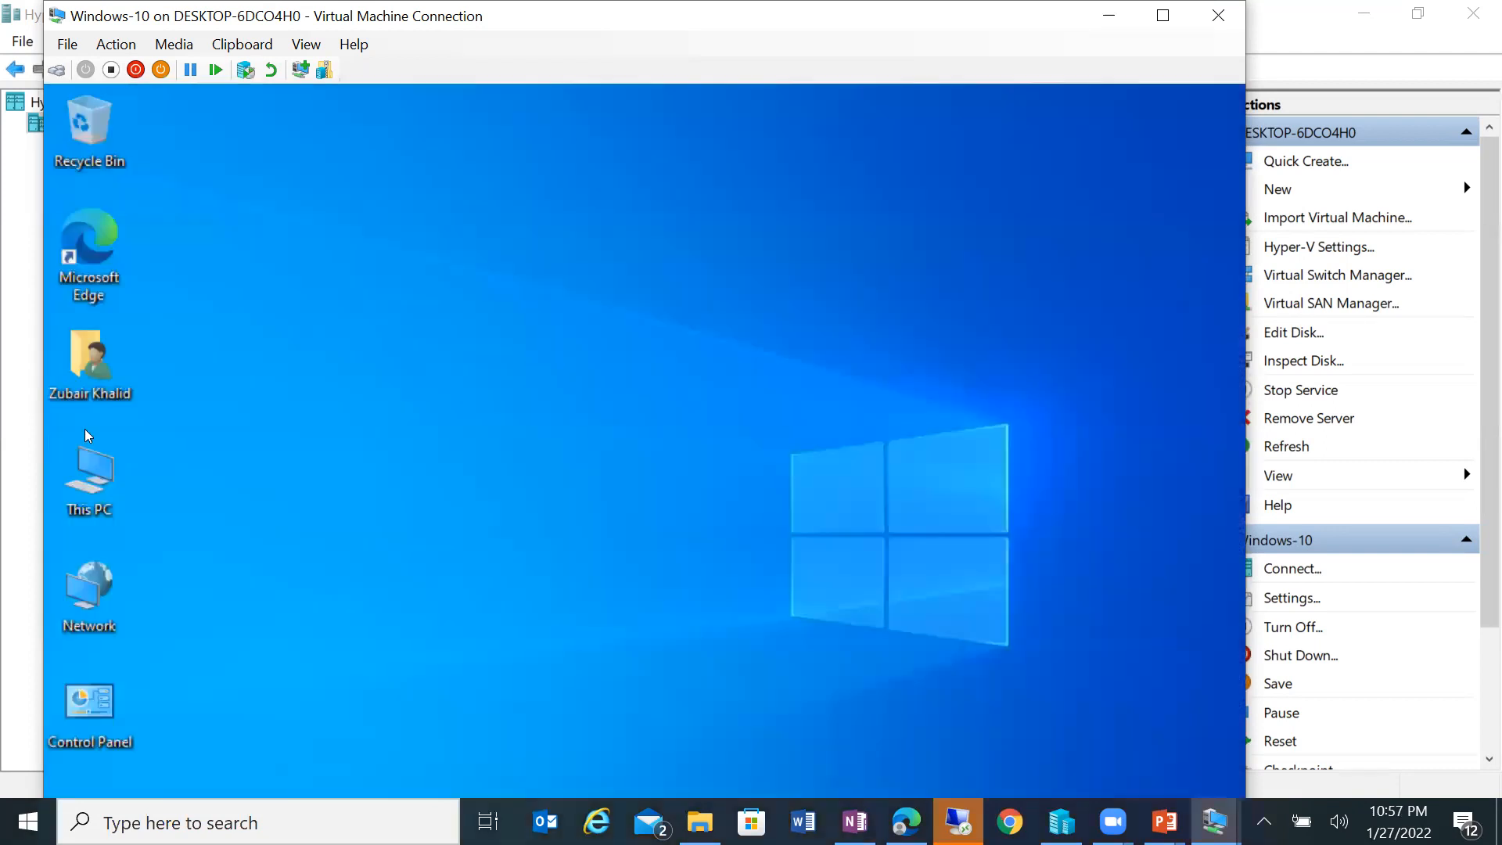
Step: Open New Volume (D:) and confirm access to Test NTFS Permissions is denied
{"action": "key", "text": "super+e"}
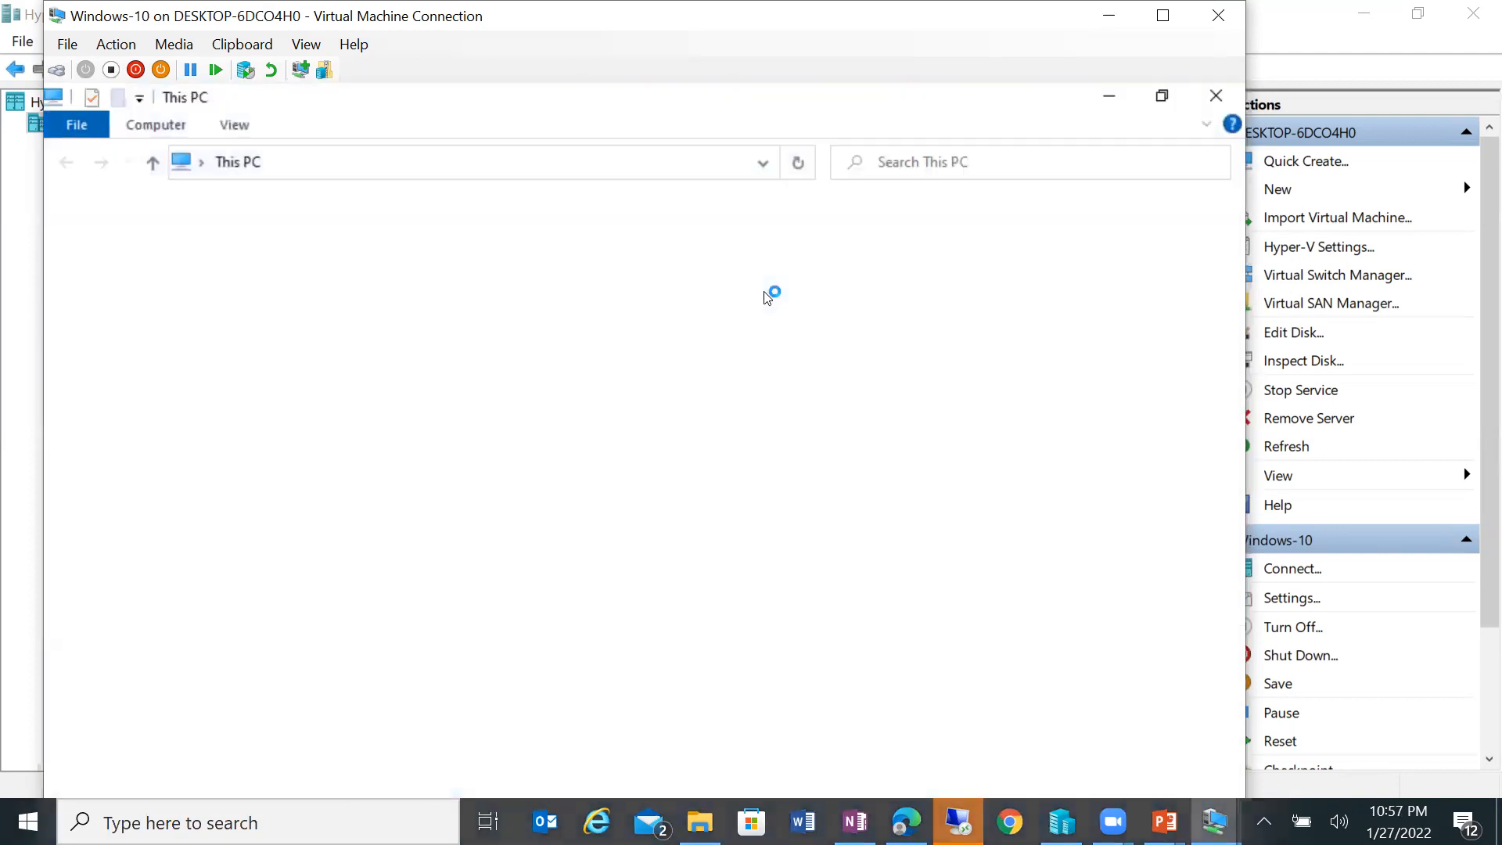
{"action": "double_click", "coordinate": [950, 493]}
{"action": "double_click", "coordinate": [335, 238]}
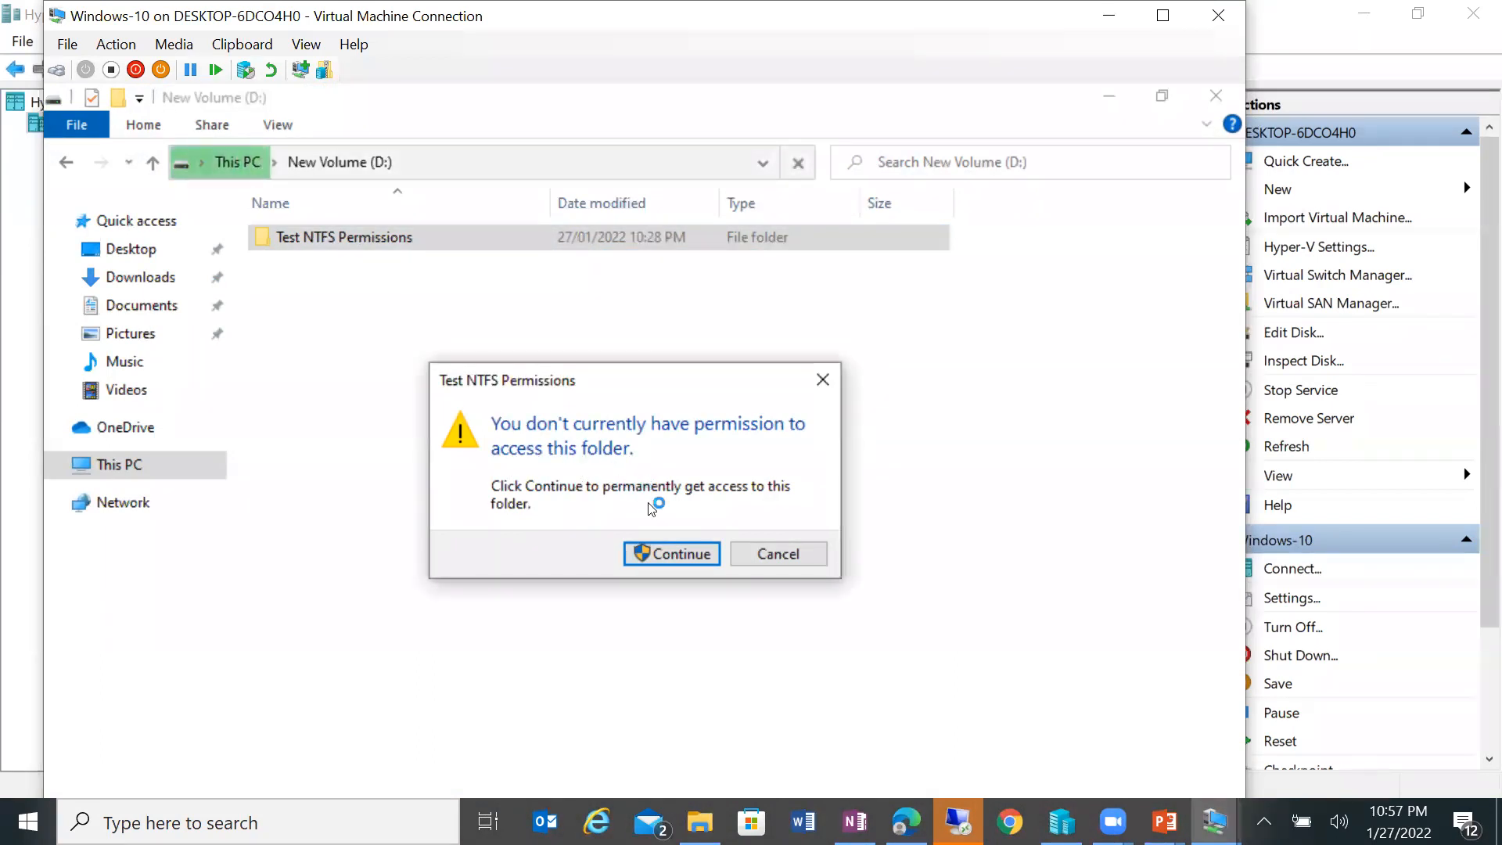
{"action": "left_click", "coordinate": [656, 554]}
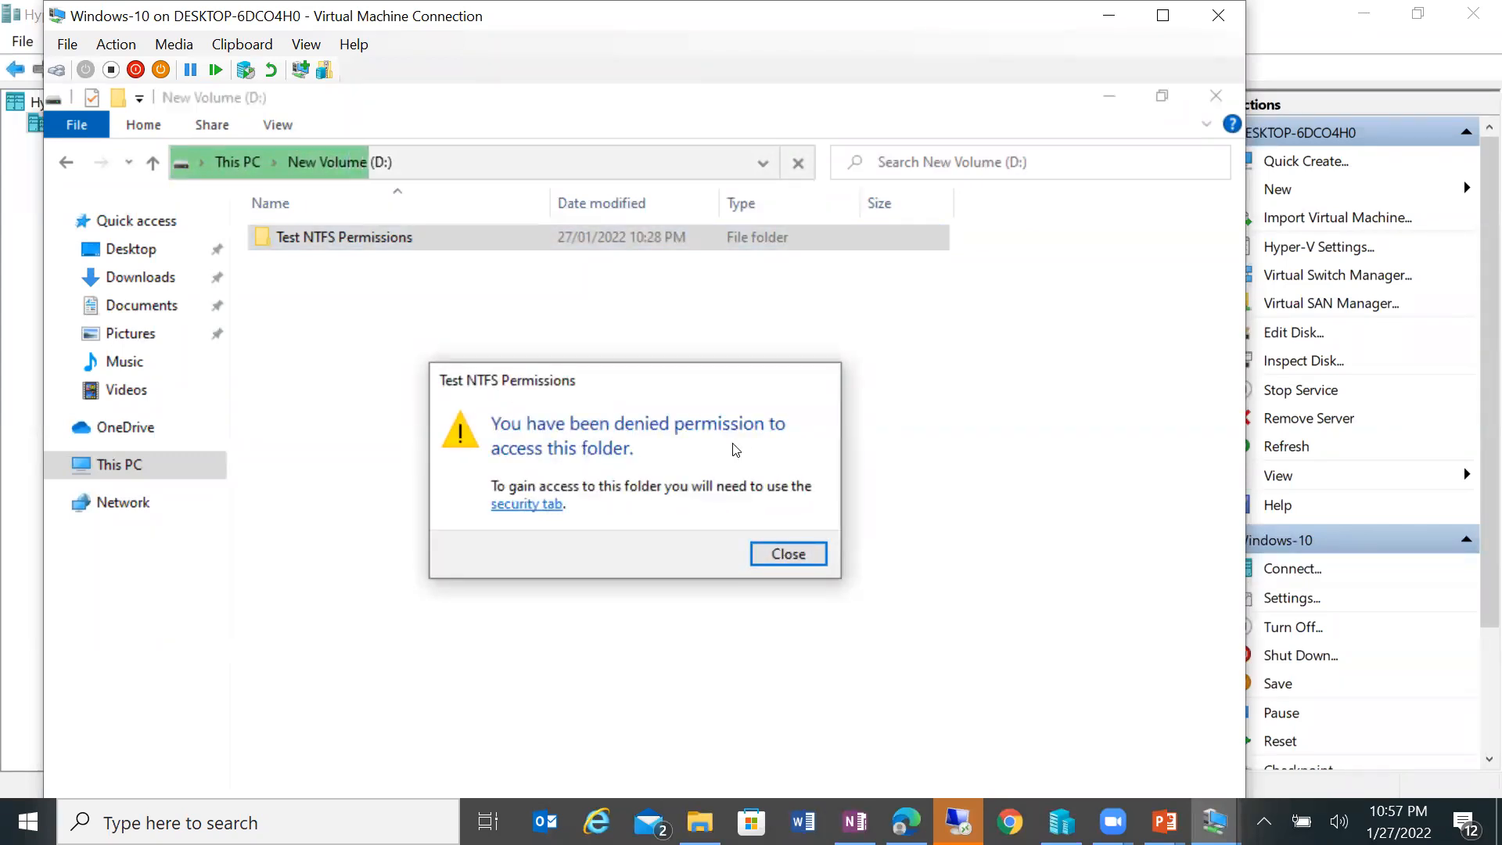
{"action": "left_click", "coordinate": [764, 553]}
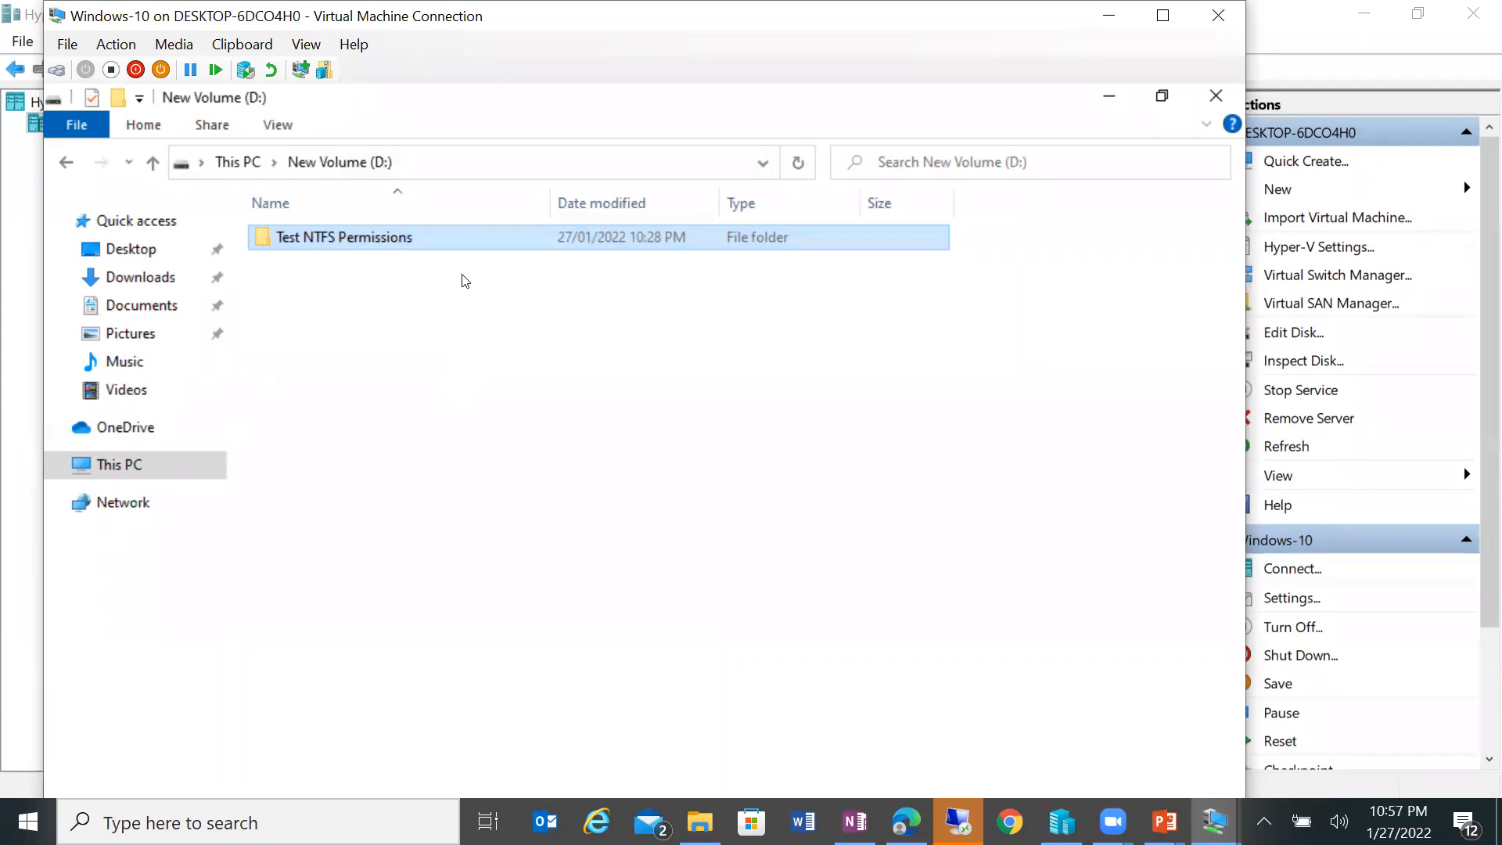
{"action": "double_click", "coordinate": [441, 242]}
{"action": "left_click", "coordinate": [755, 554]}
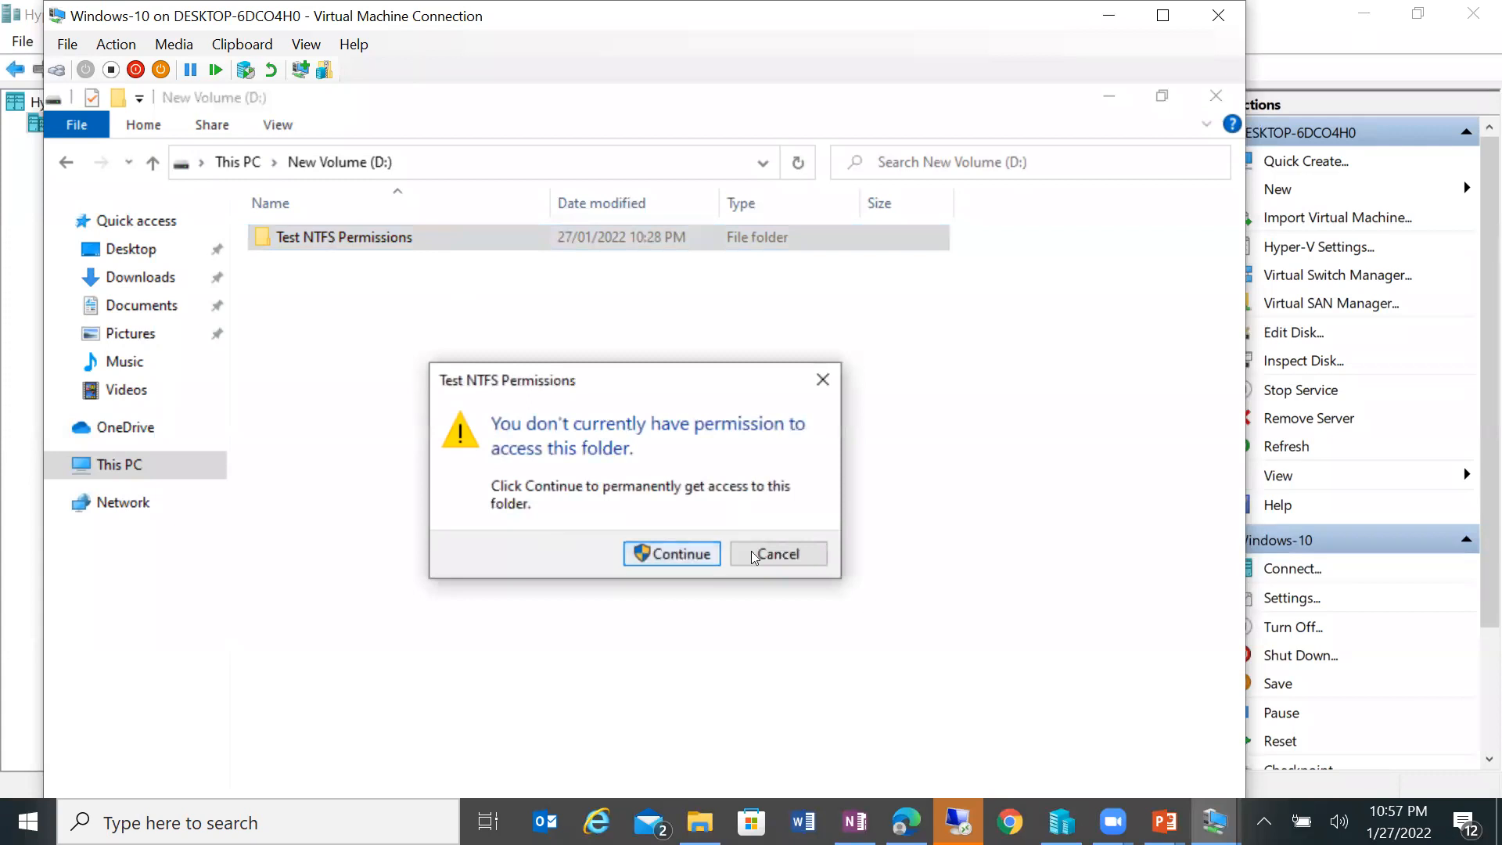
Step: Attempt to delete the Test NTFS Permissions folder and cancel the access-denied prompt
{"action": "right_click", "coordinate": [363, 248]}
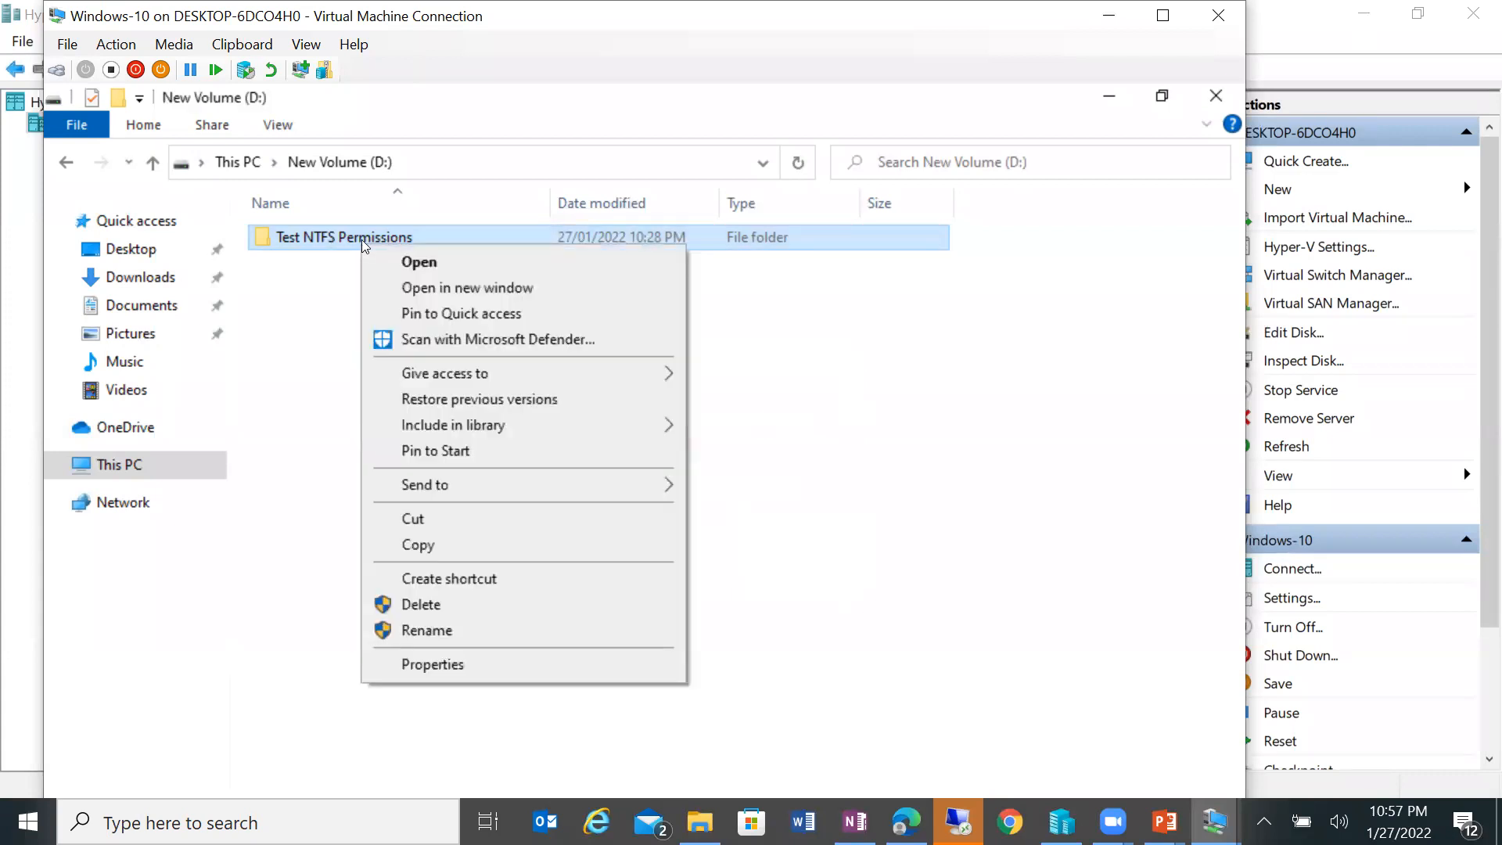
{"action": "left_click", "coordinate": [488, 603]}
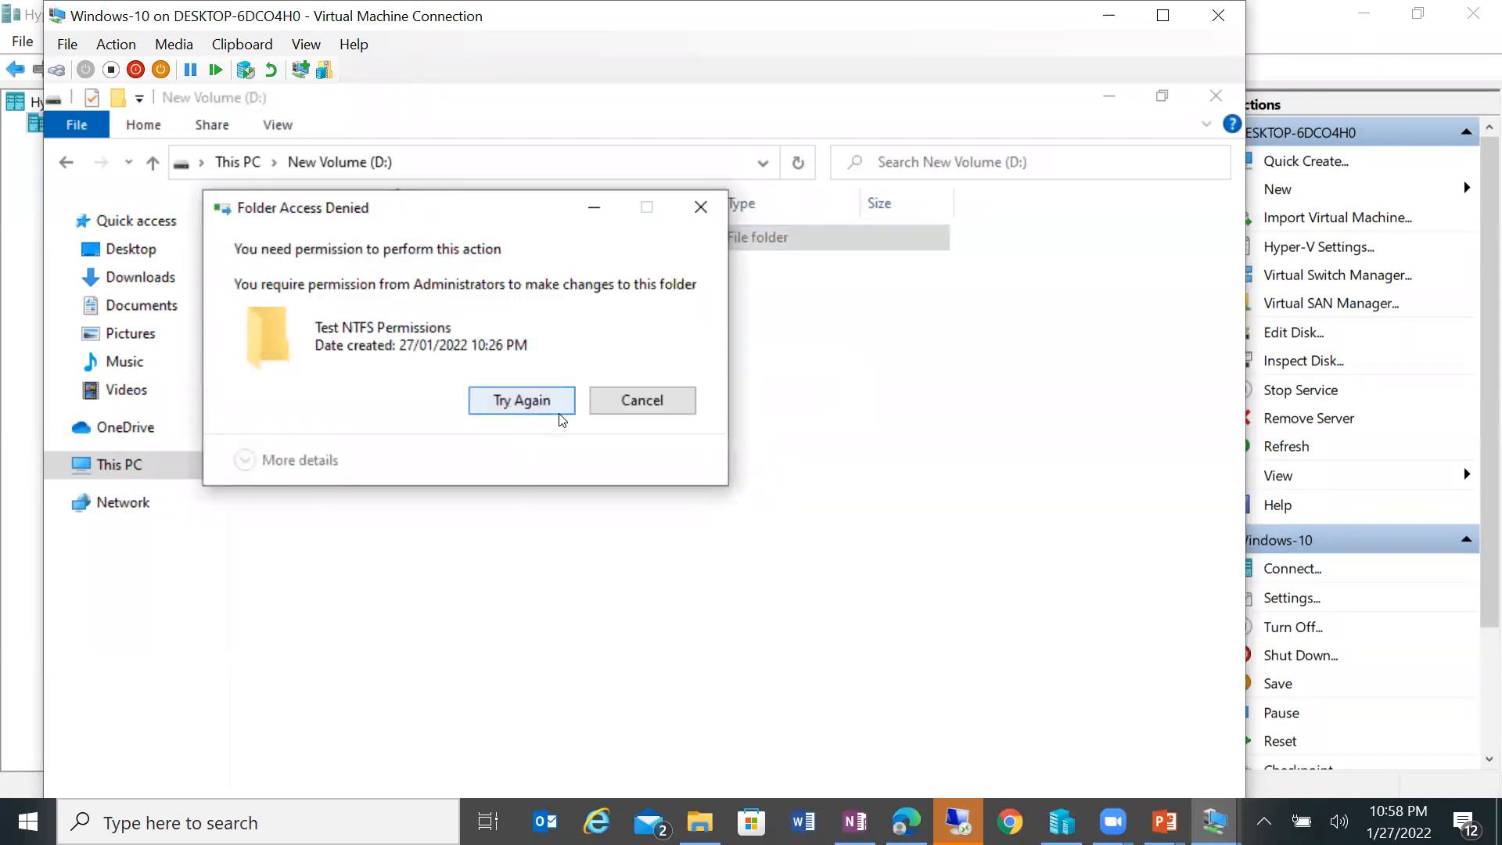
{"action": "left_click", "coordinate": [632, 401]}
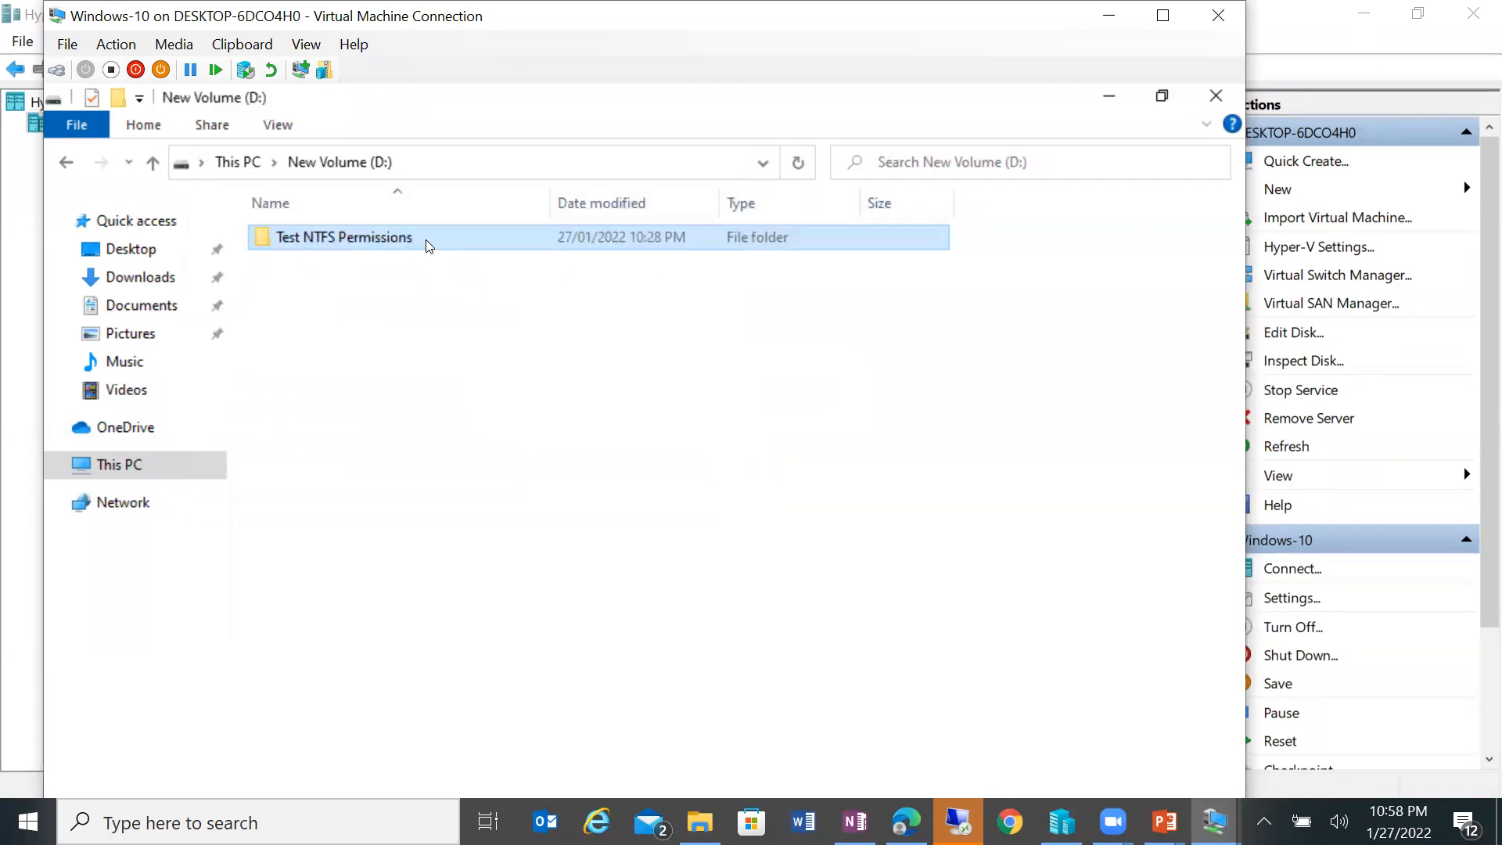
{"action": "right_click", "coordinate": [429, 247]}
Step: View the folder's Security tab, then close its Properties and the New Volume (D:) window
{"action": "left_click", "coordinate": [516, 661]}
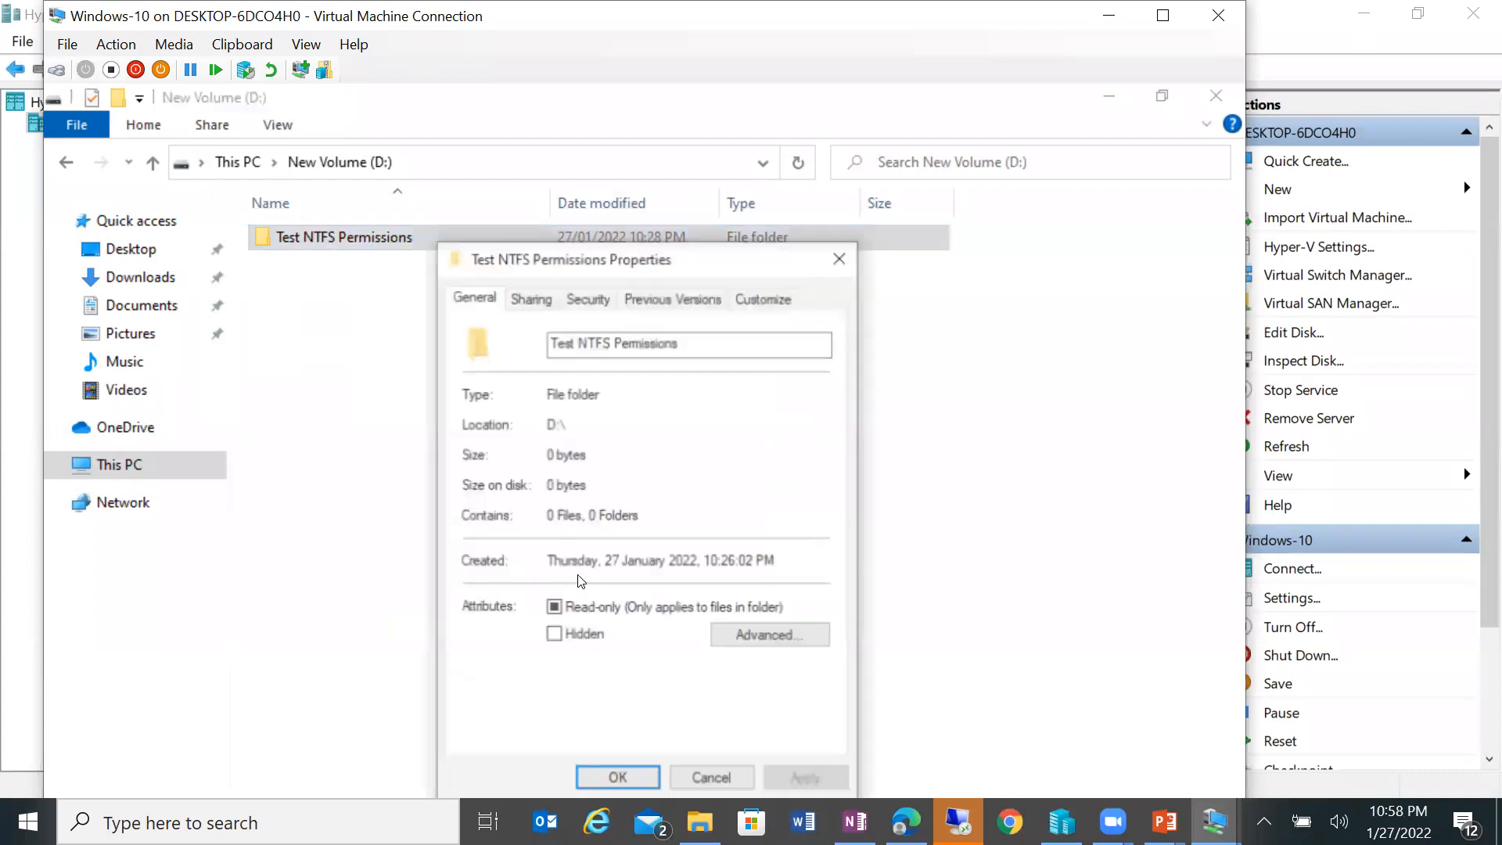
{"action": "left_click", "coordinate": [587, 296]}
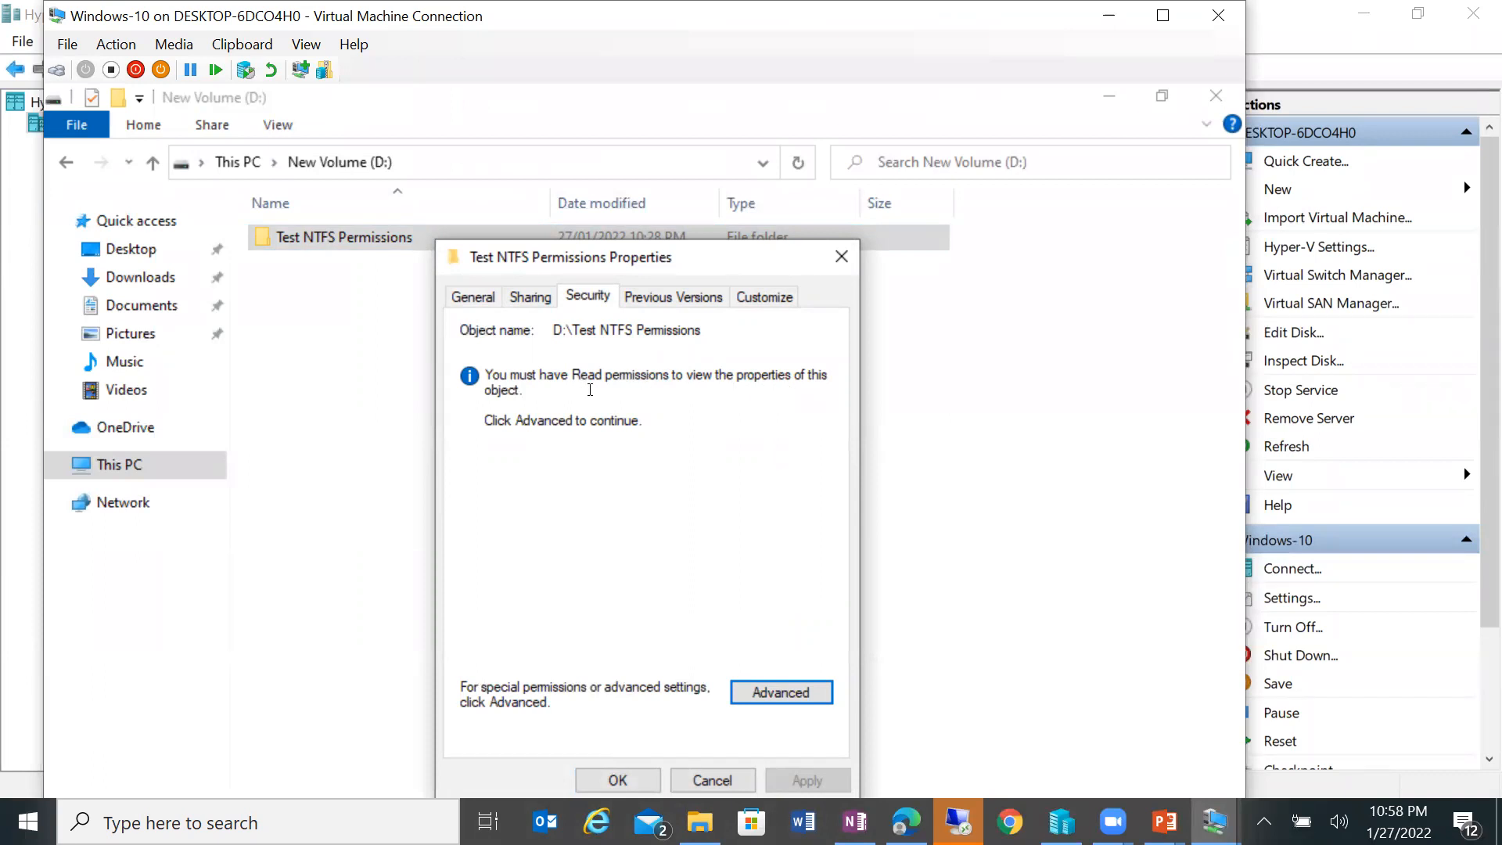
{"action": "left_click_drag", "start_coordinate": [591, 258], "coordinate": [588, 104]}
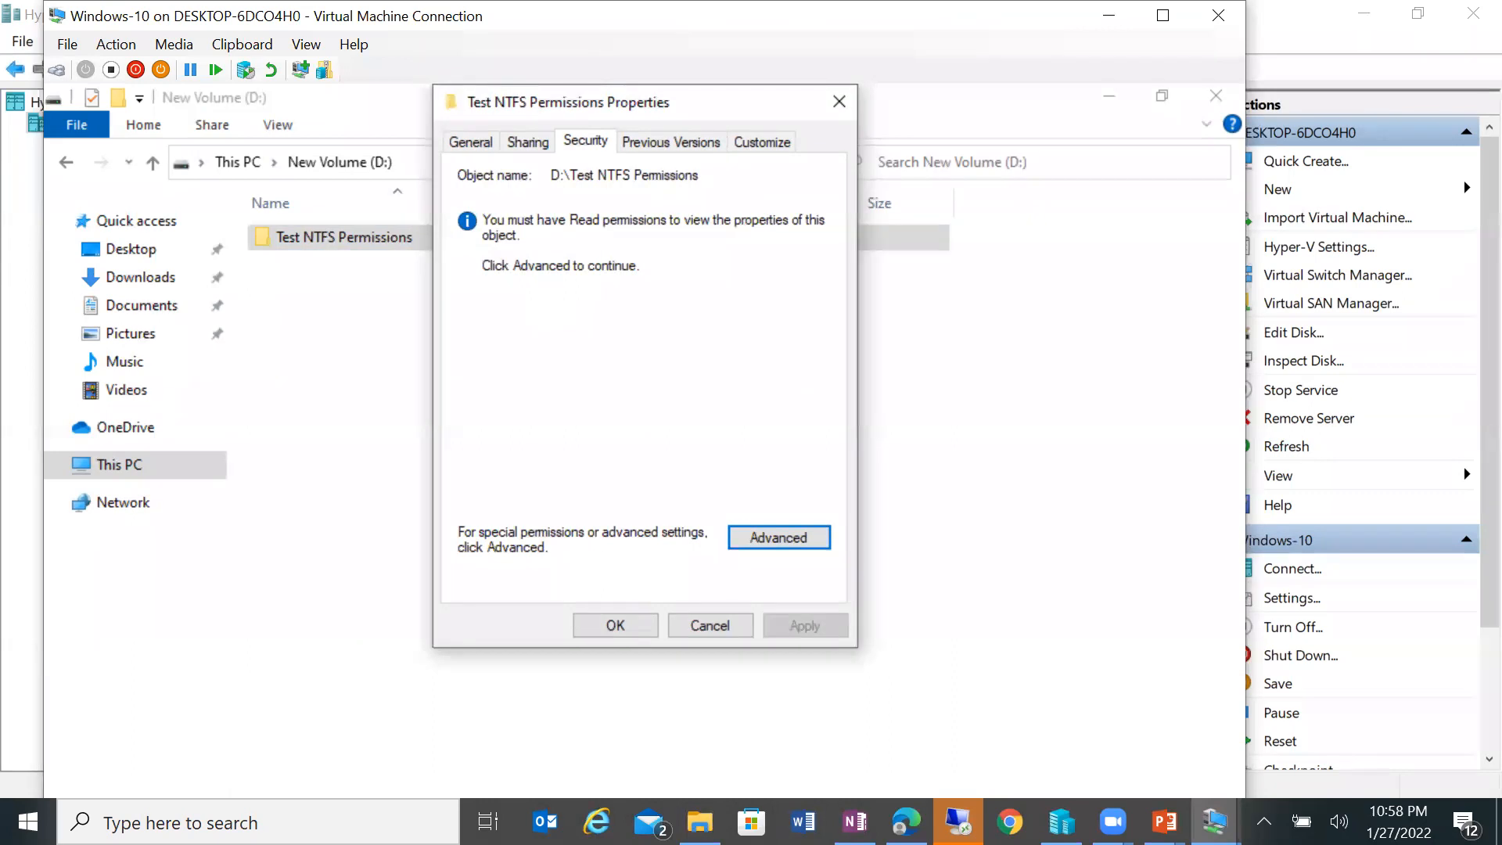
{"action": "left_click", "coordinate": [615, 625]}
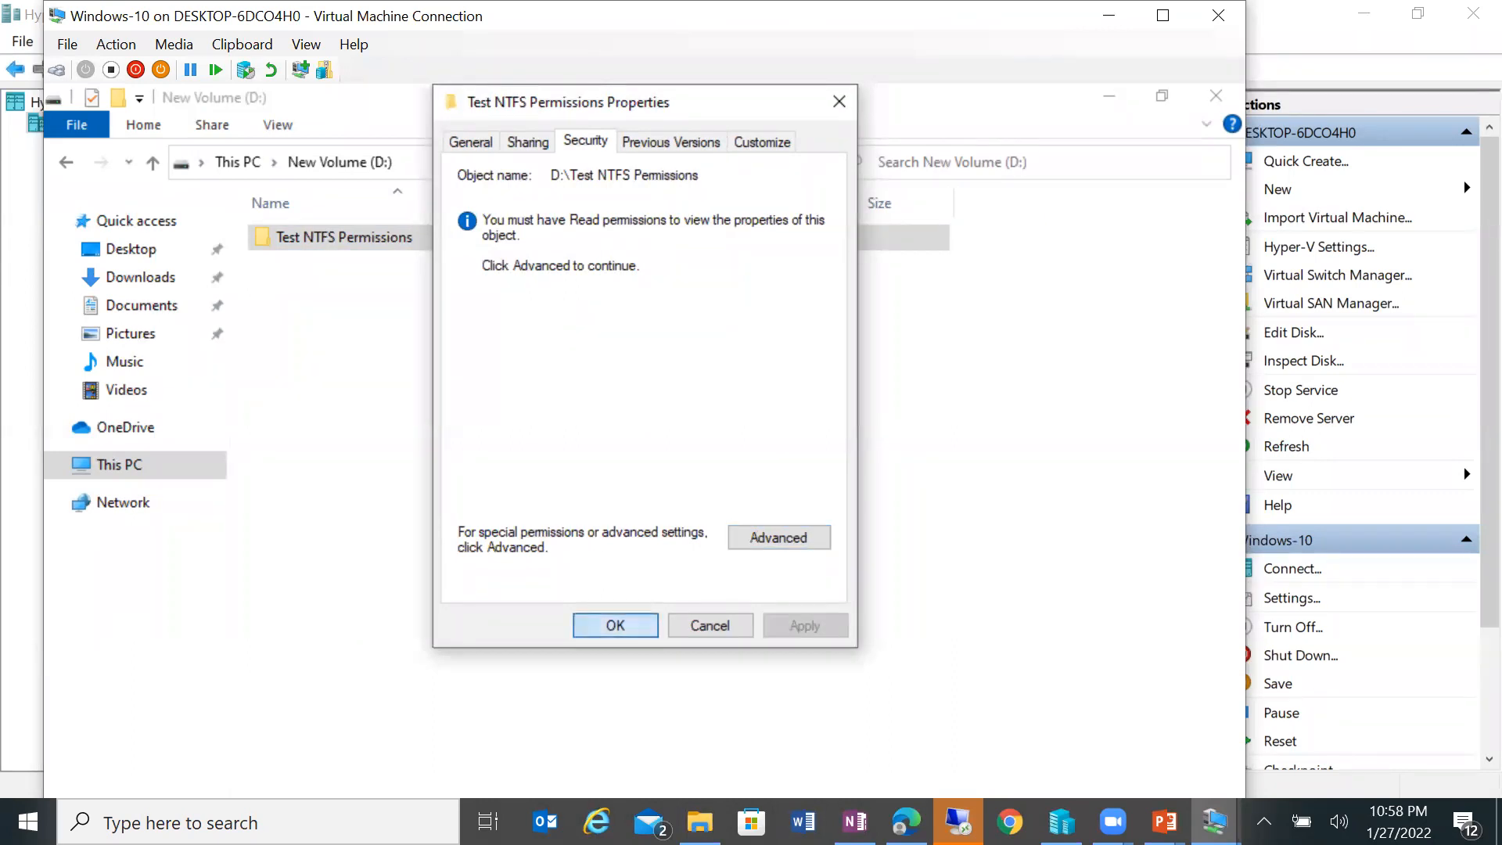
{"action": "left_click", "coordinate": [1215, 95]}
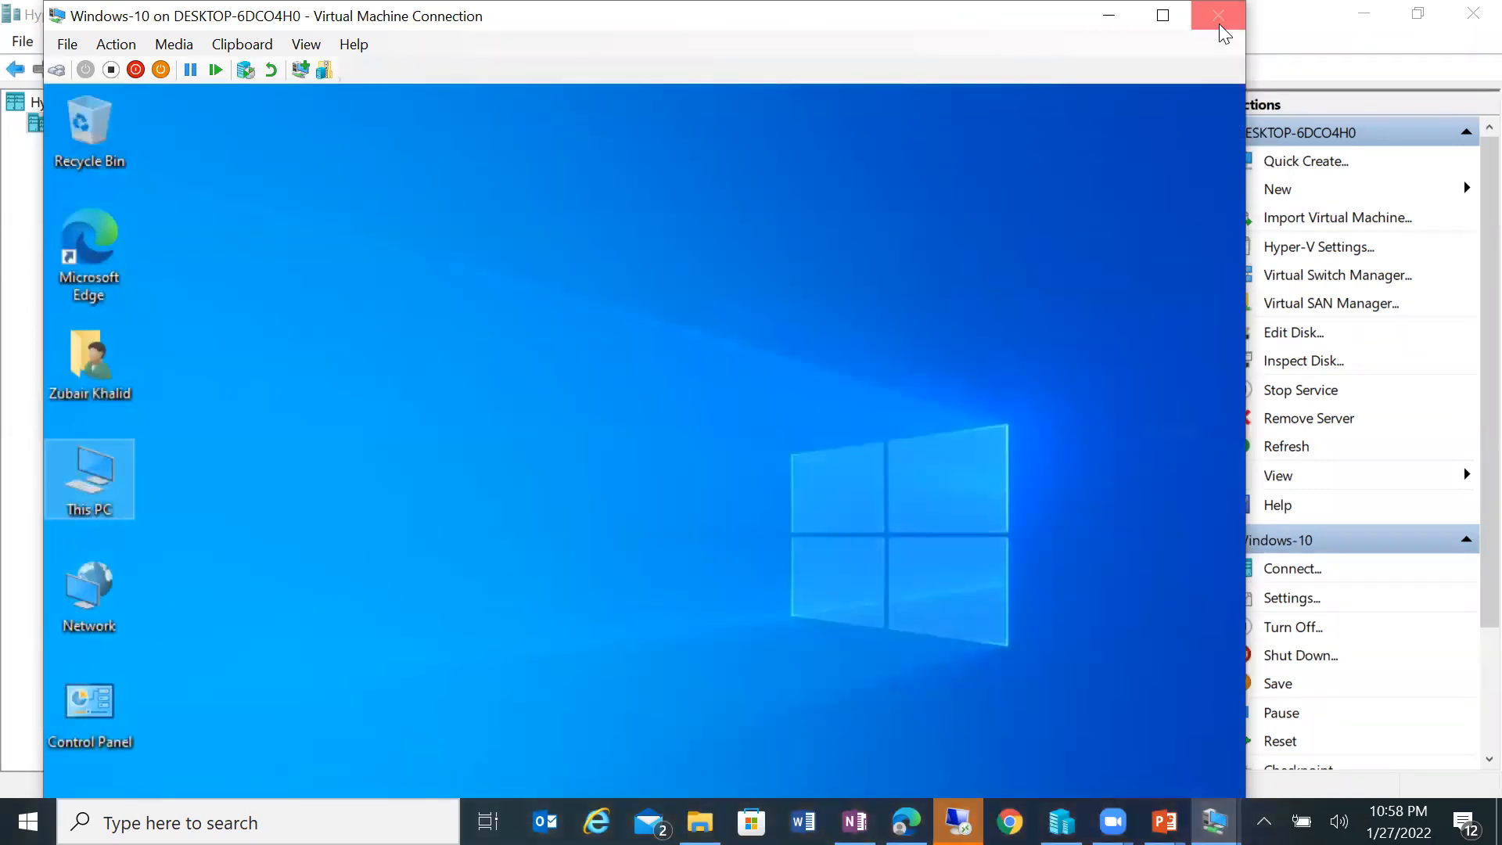
Step: Sign the restricted user out of the full-screen VM
{"action": "left_click", "coordinate": [1161, 16]}
{"action": "right_click", "coordinate": [368, 707]}
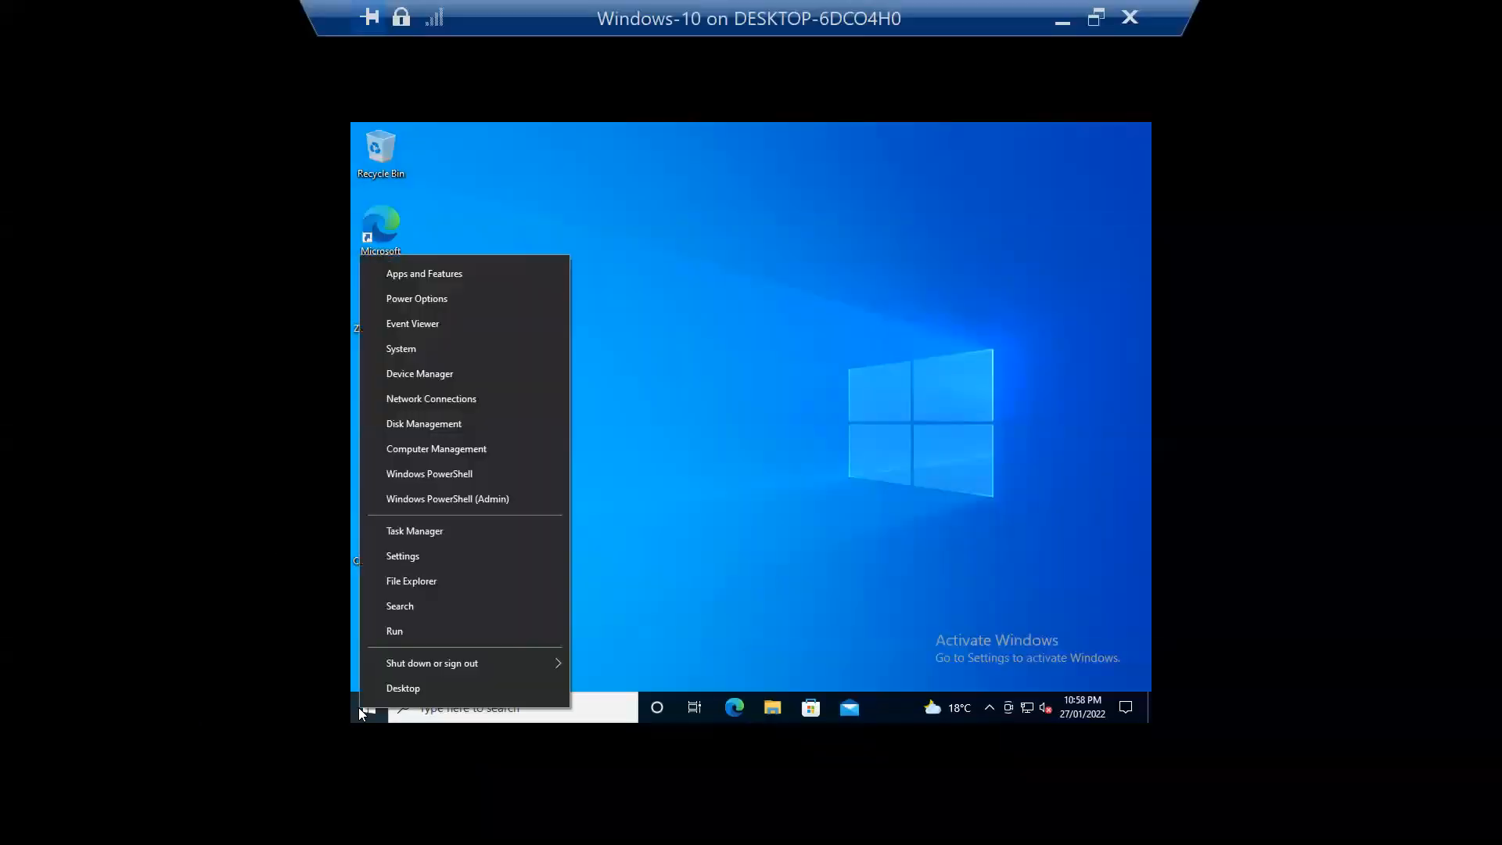
{"action": "mouse_move", "coordinate": [568, 656]}
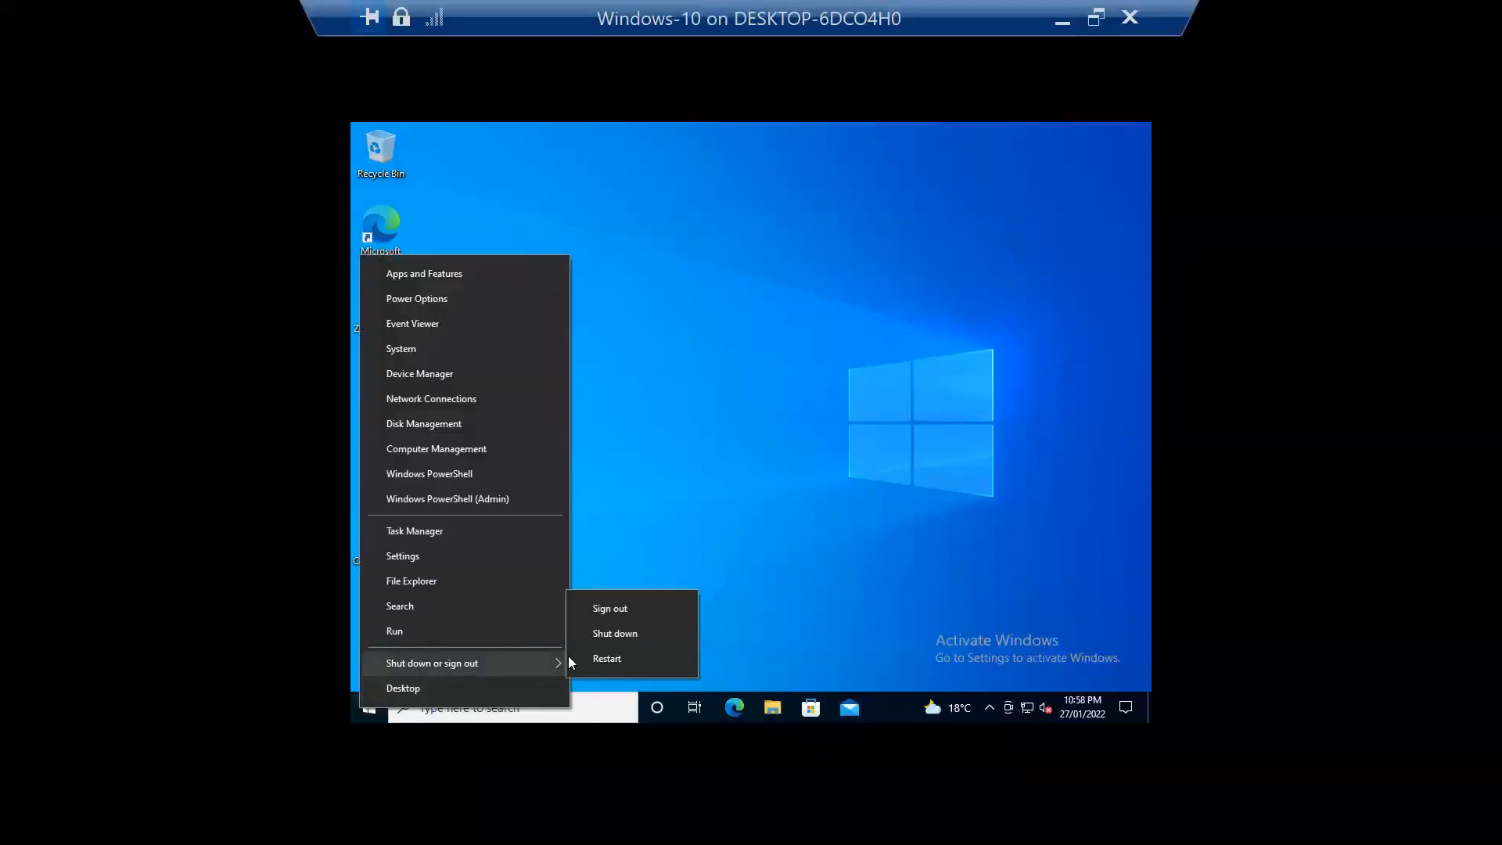
{"action": "left_click", "coordinate": [657, 613]}
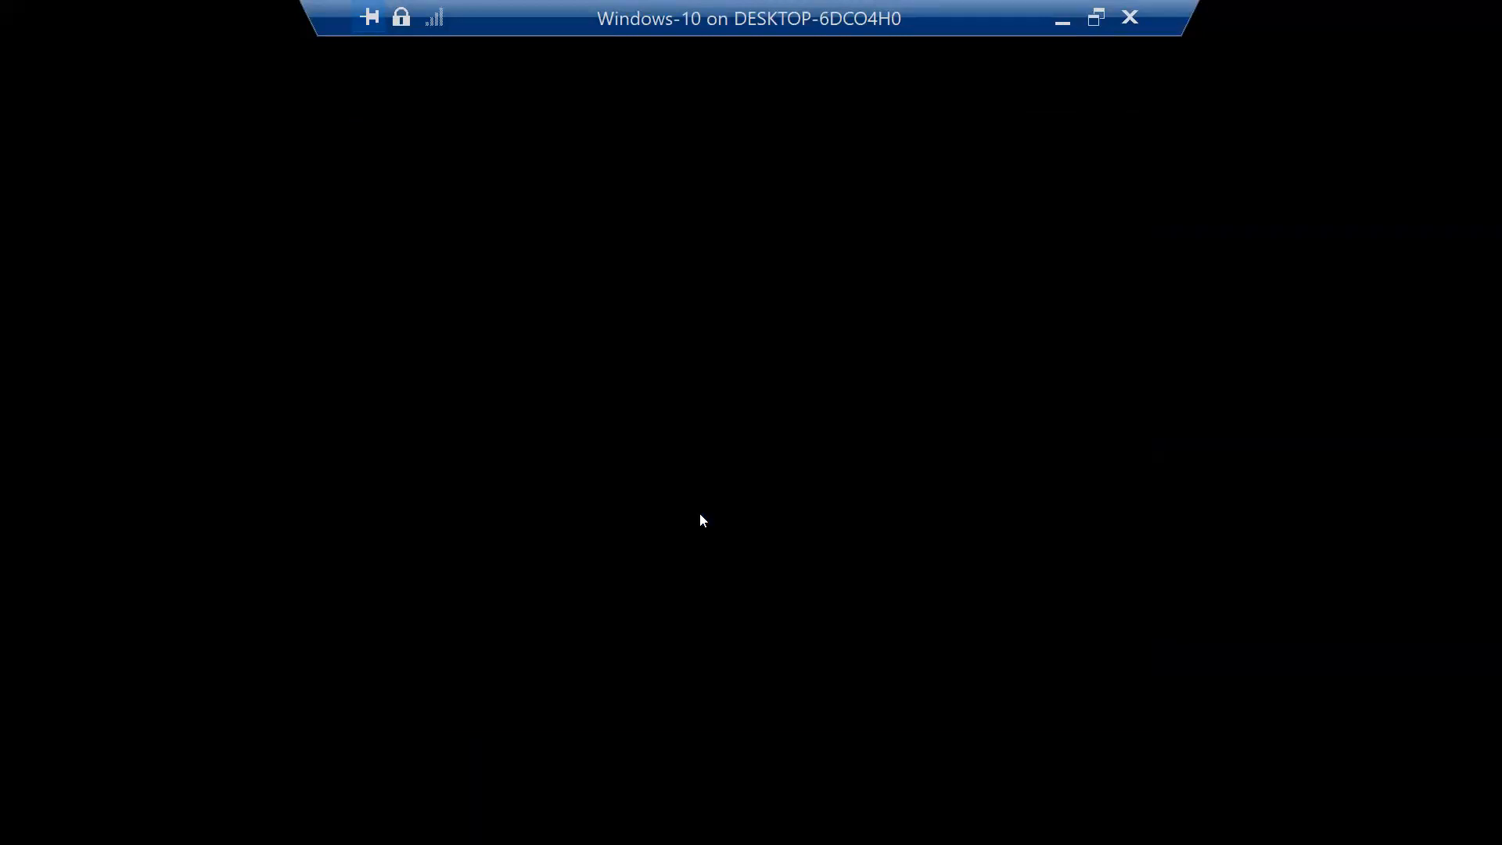
Step: Sign back in as Administrator with the account password
{"action": "left_click_drag", "start_coordinate": [696, 399], "coordinate": [877, 109]}
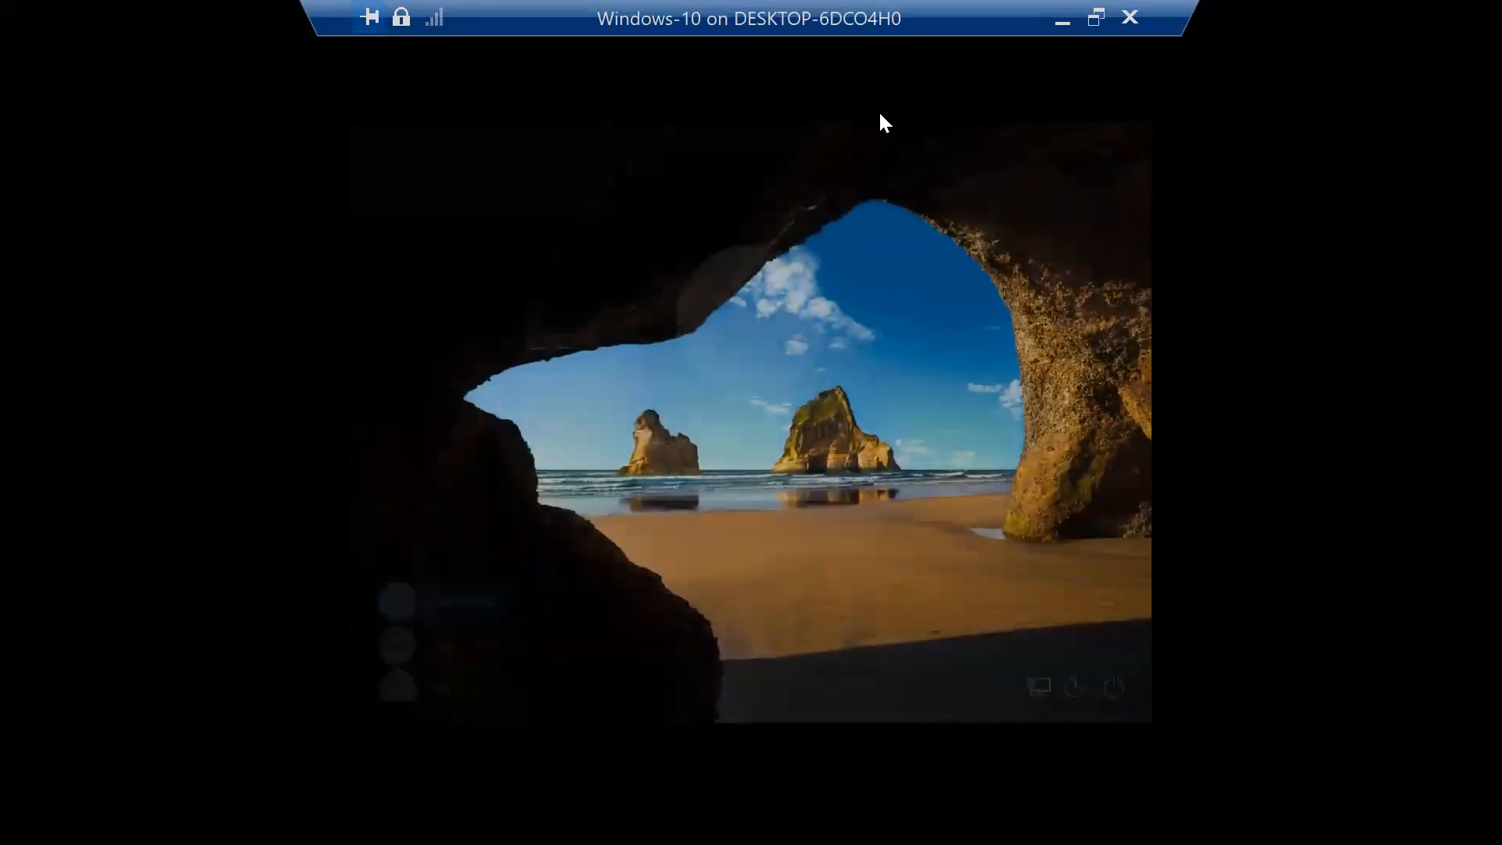
{"action": "left_click", "coordinate": [455, 635]}
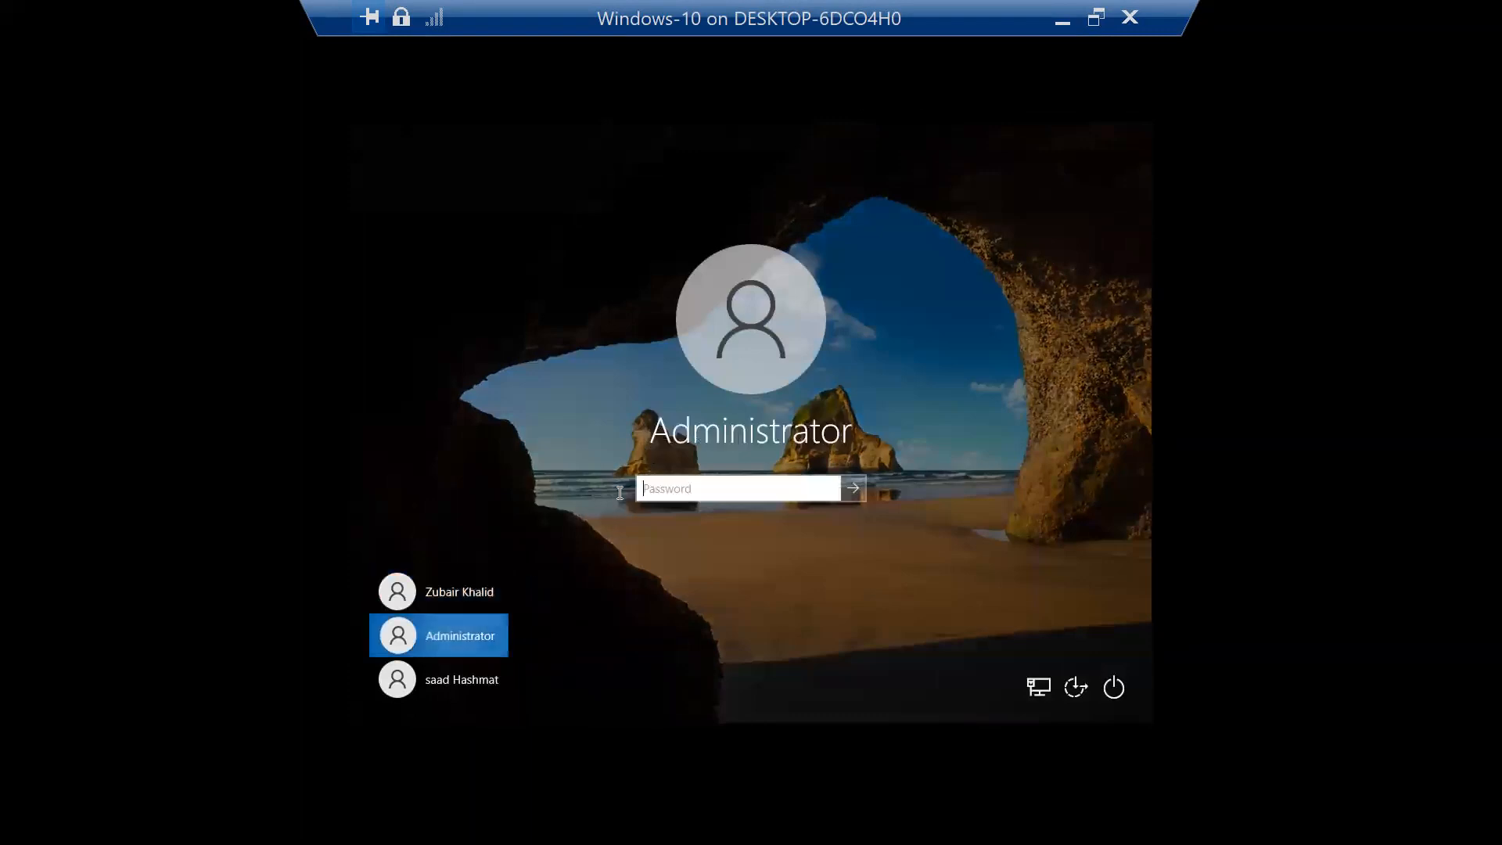
{"action": "type", "text": "admi"}
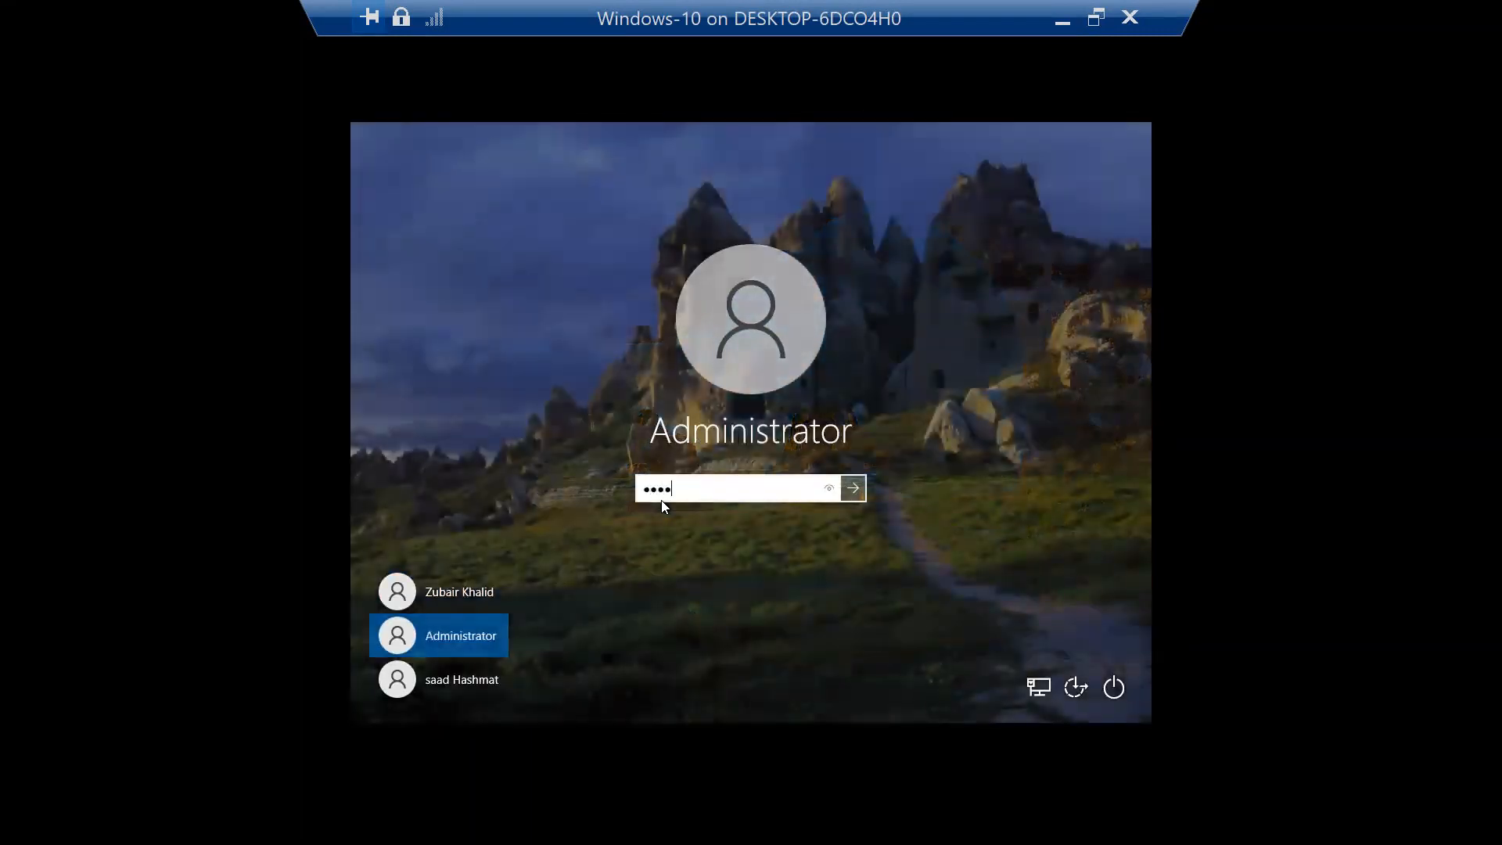
{"action": "key", "text": "Return"}
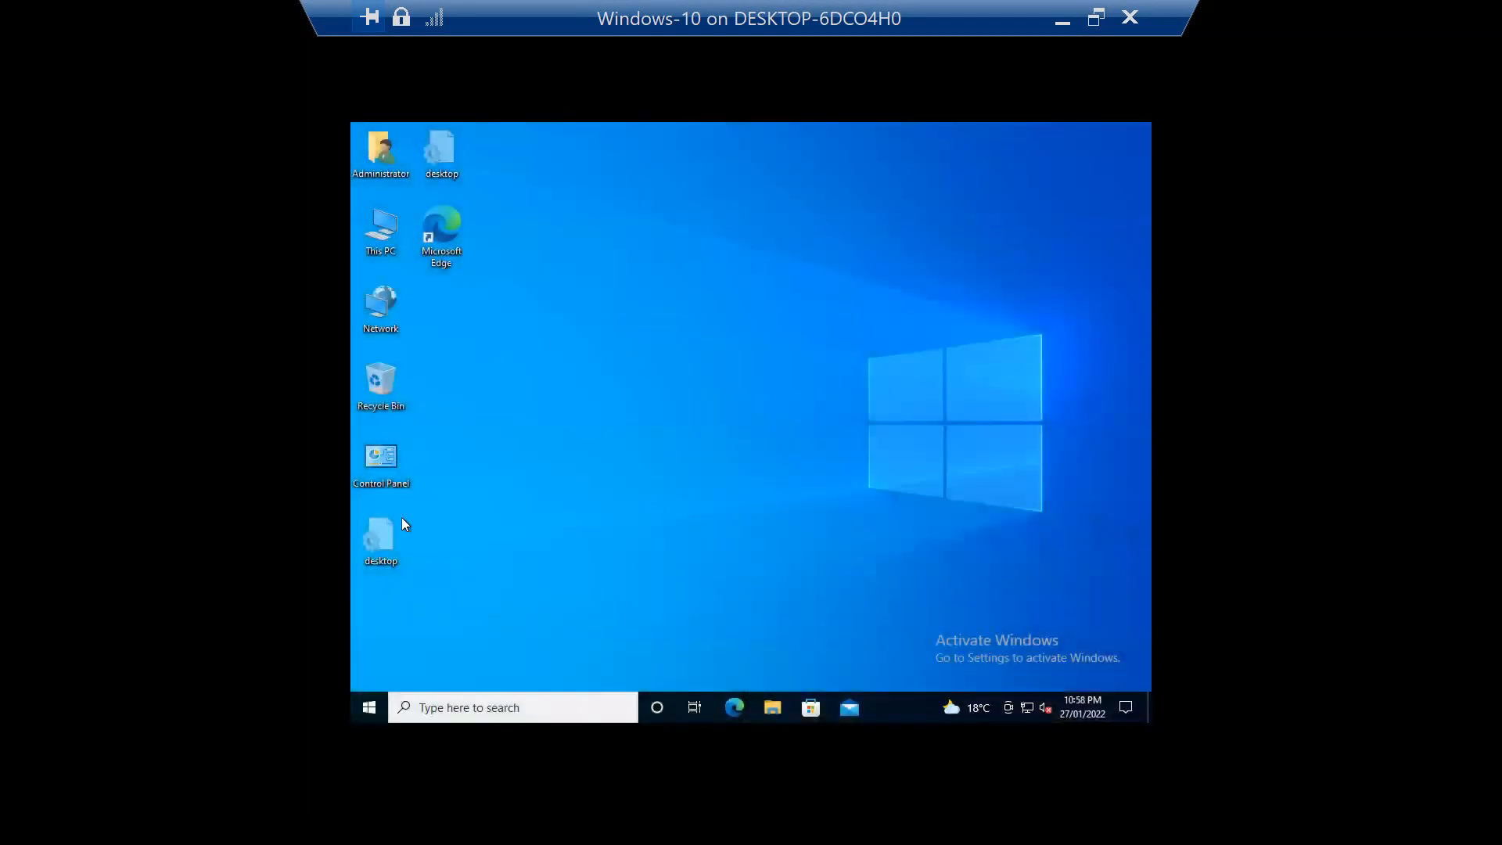
Step: Open Test NTFS Permissions properties on D: and bring up its Advanced Security auditing entries
{"action": "double_click", "coordinate": [921, 21]}
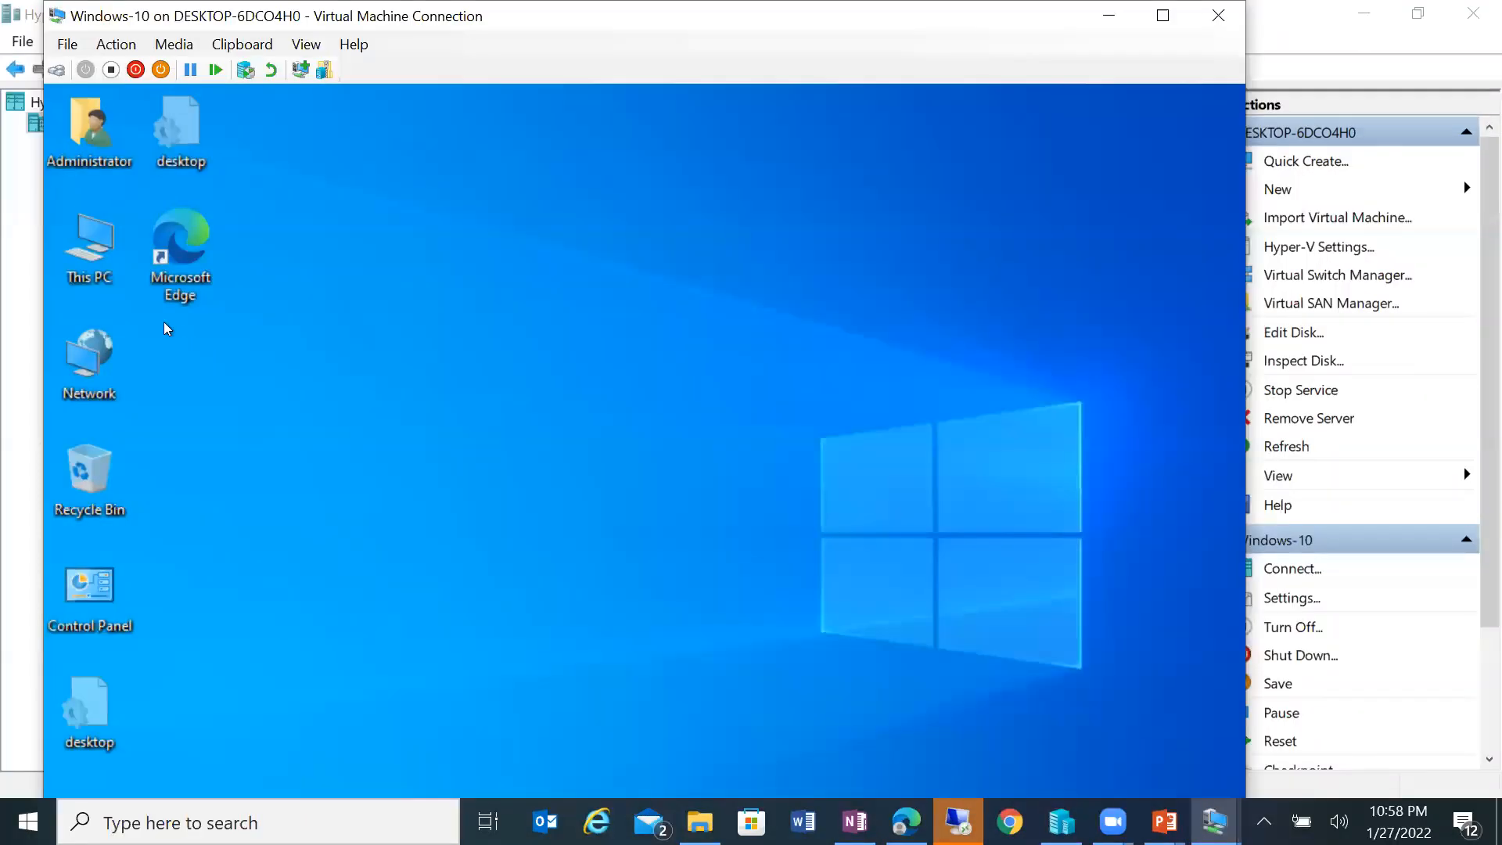
{"action": "double_click", "coordinate": [97, 242]}
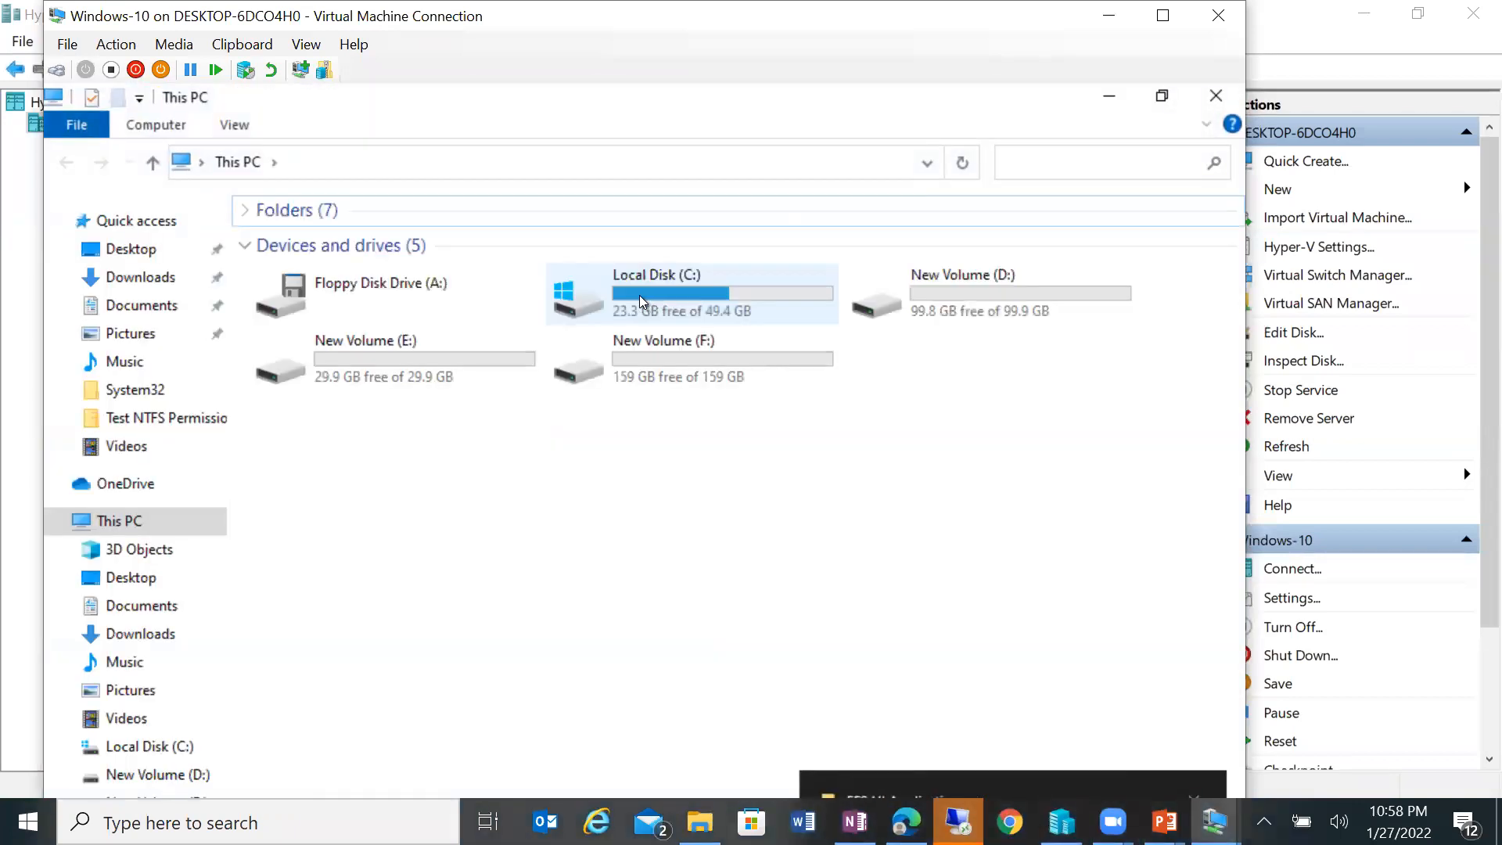
{"action": "double_click", "coordinate": [923, 311]}
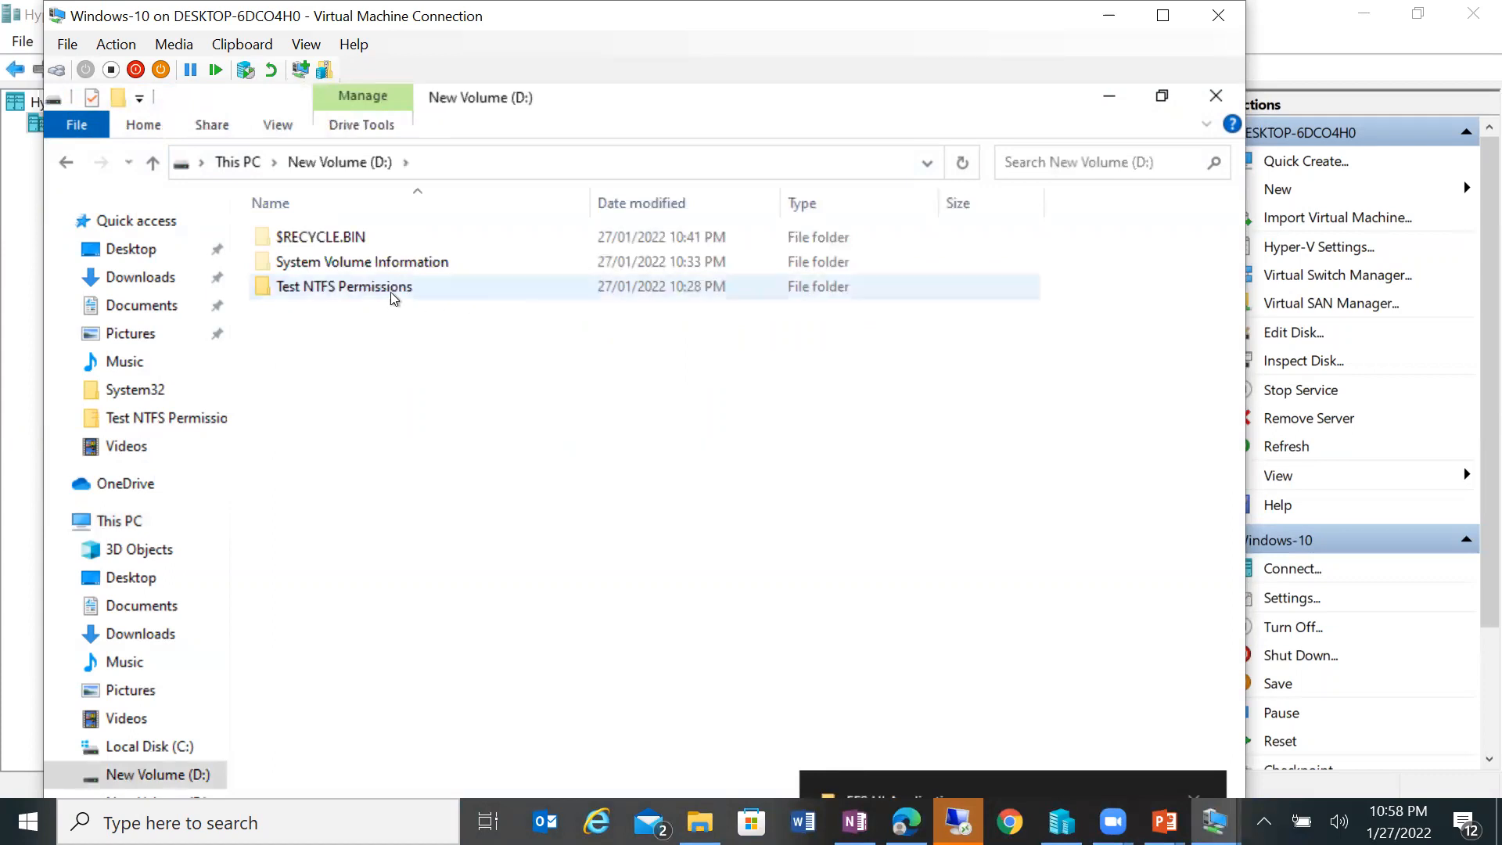
{"action": "right_click", "coordinate": [392, 294]}
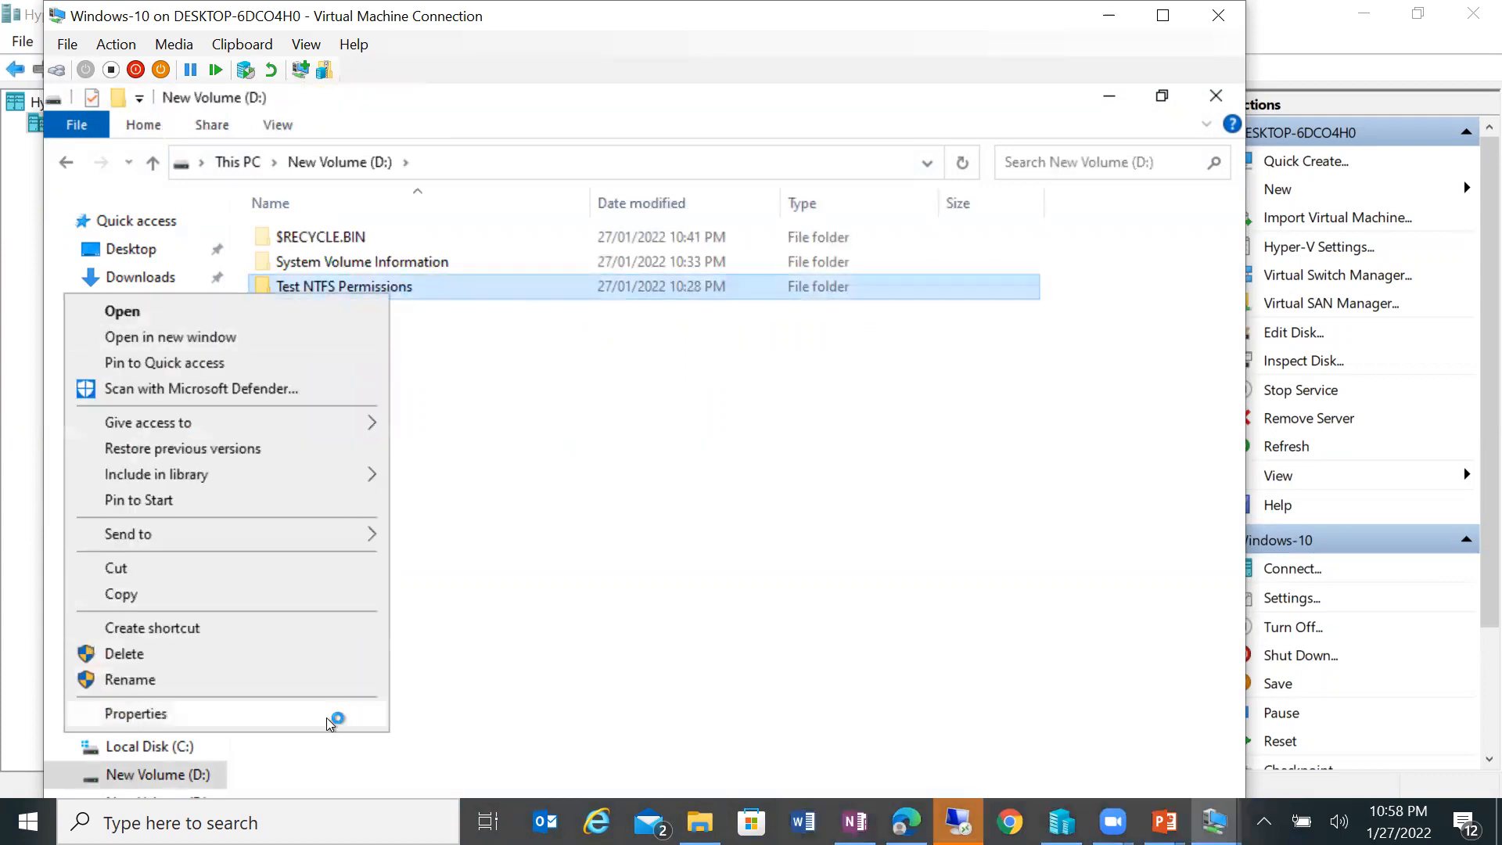
{"action": "left_click", "coordinate": [332, 714]}
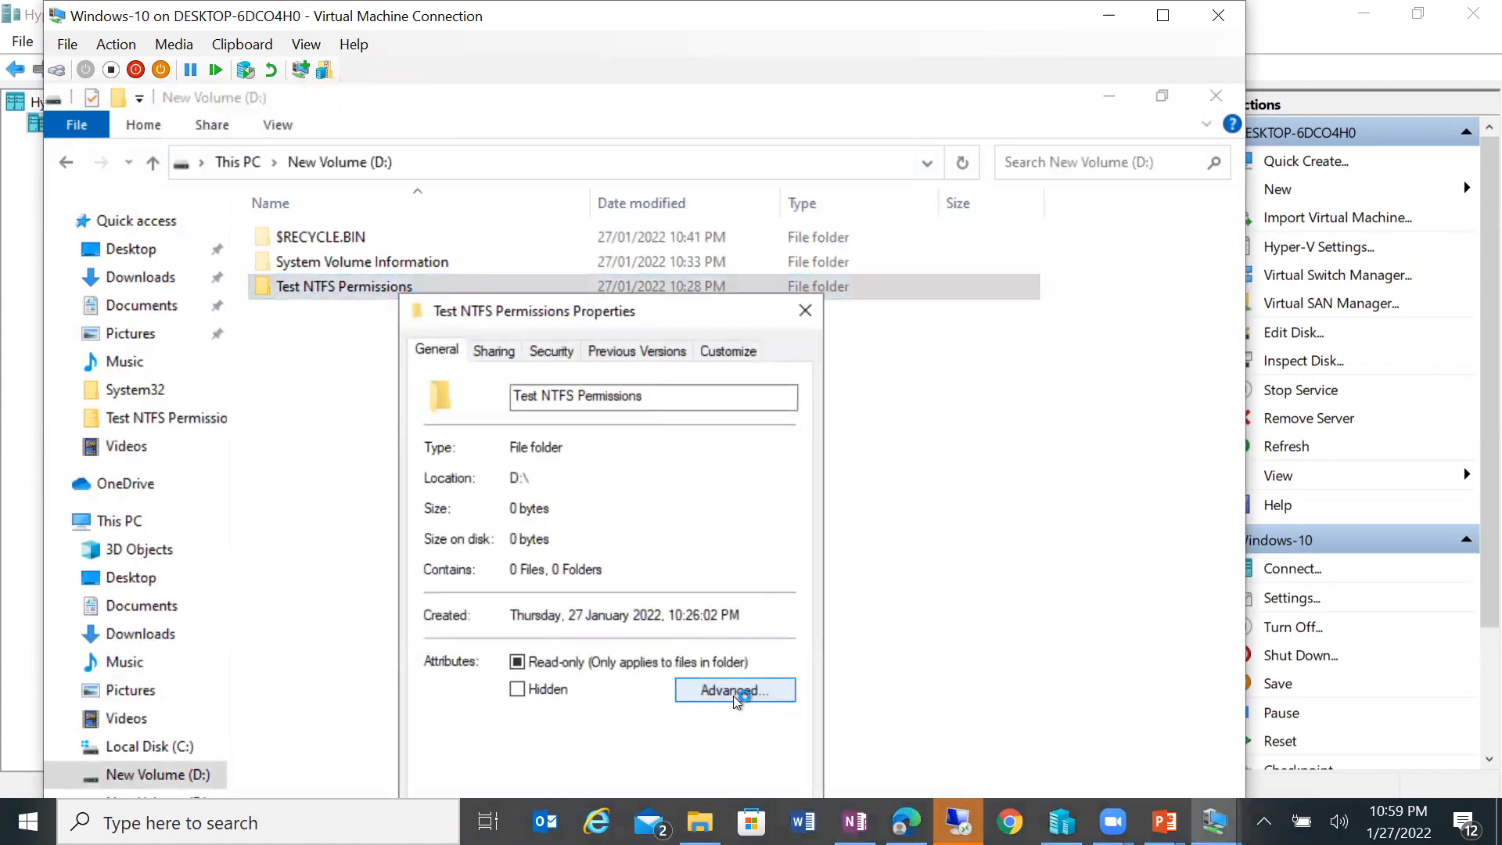
{"action": "left_click", "coordinate": [735, 687]}
{"action": "left_click", "coordinate": [809, 719]}
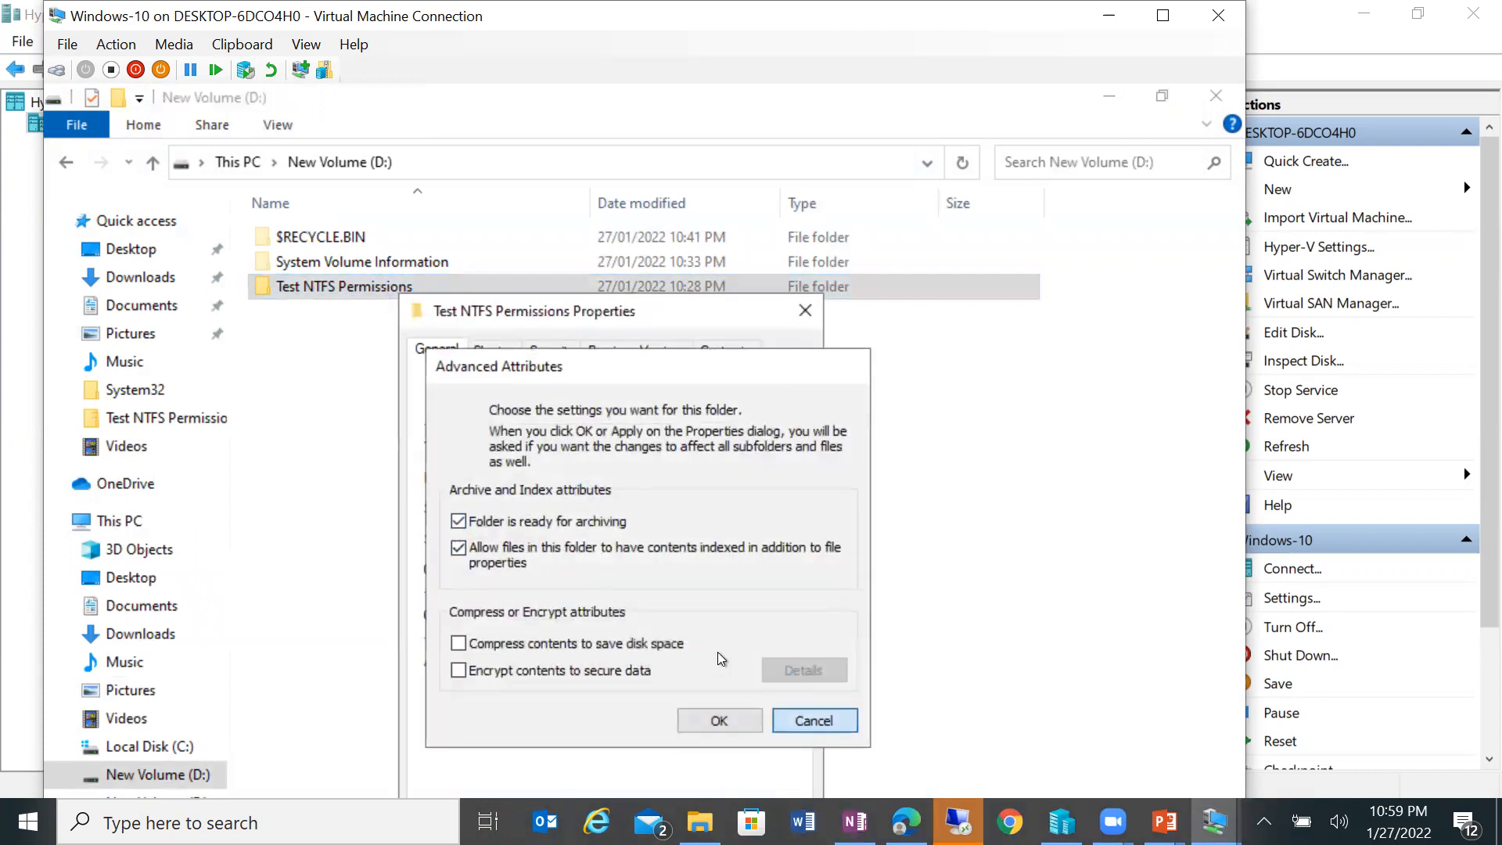
{"action": "left_click_drag", "start_coordinate": [601, 314], "coordinate": [669, 105]}
{"action": "left_click", "coordinate": [817, 537]}
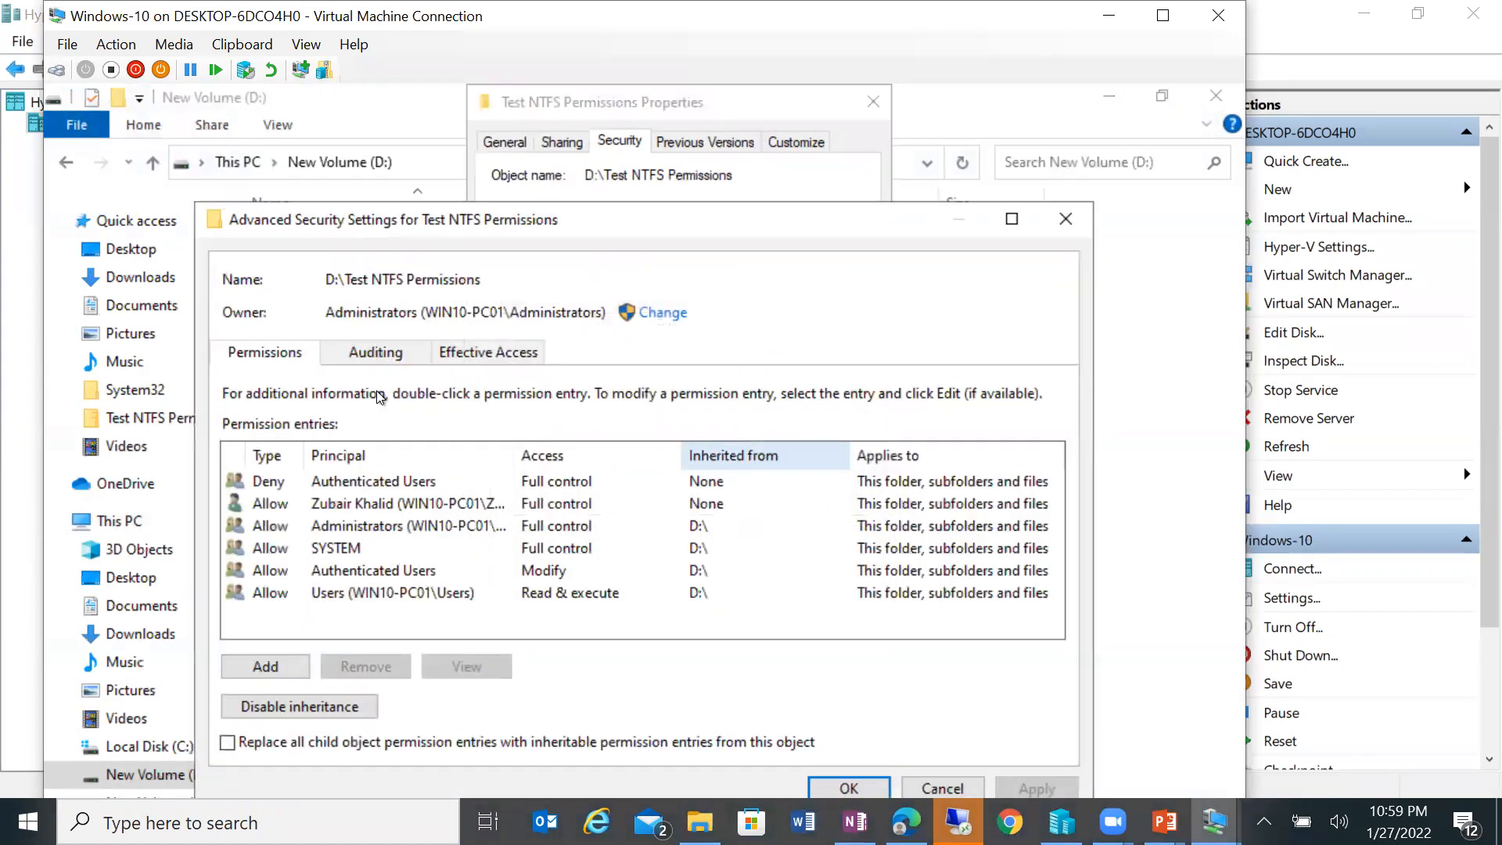
{"action": "left_click", "coordinate": [376, 352]}
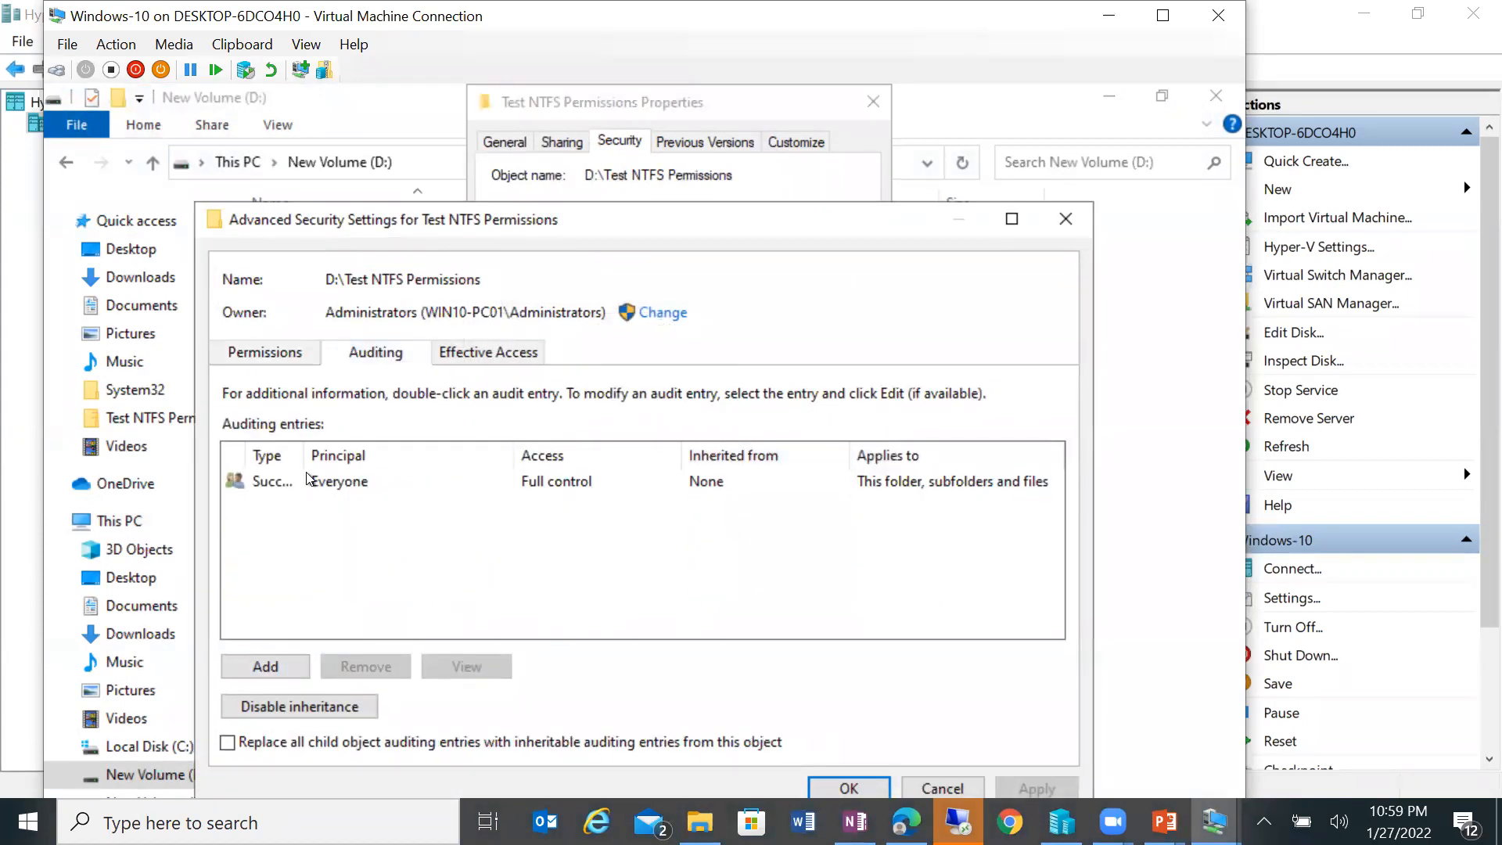
Step: Widen the Type column to confirm the Success entry, then close the dialogs and D: window
{"action": "double_click", "coordinate": [360, 453]}
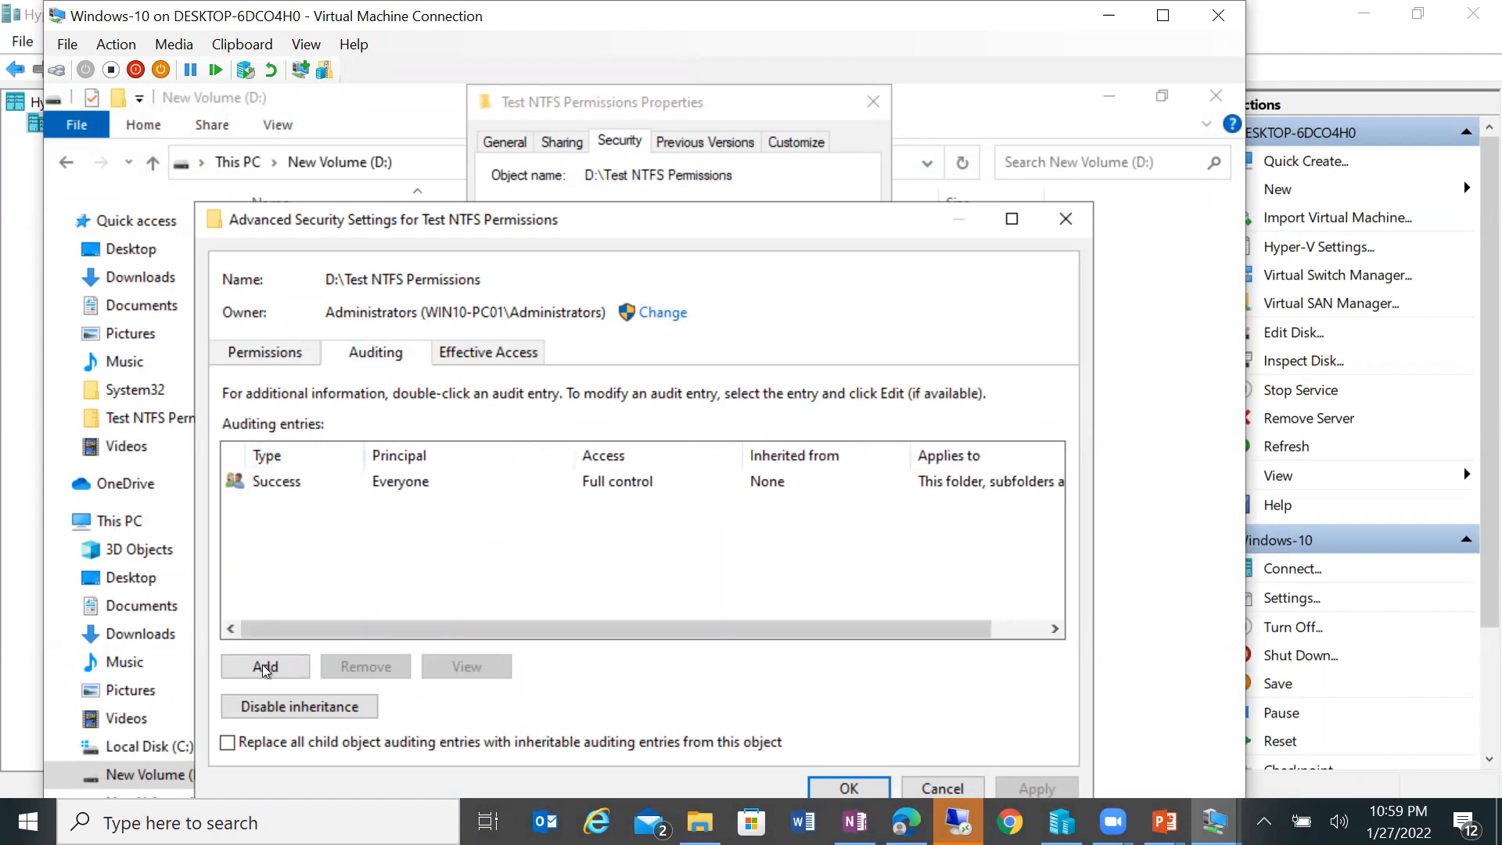
{"action": "left_click_drag", "start_coordinate": [618, 223], "coordinate": [653, 83]}
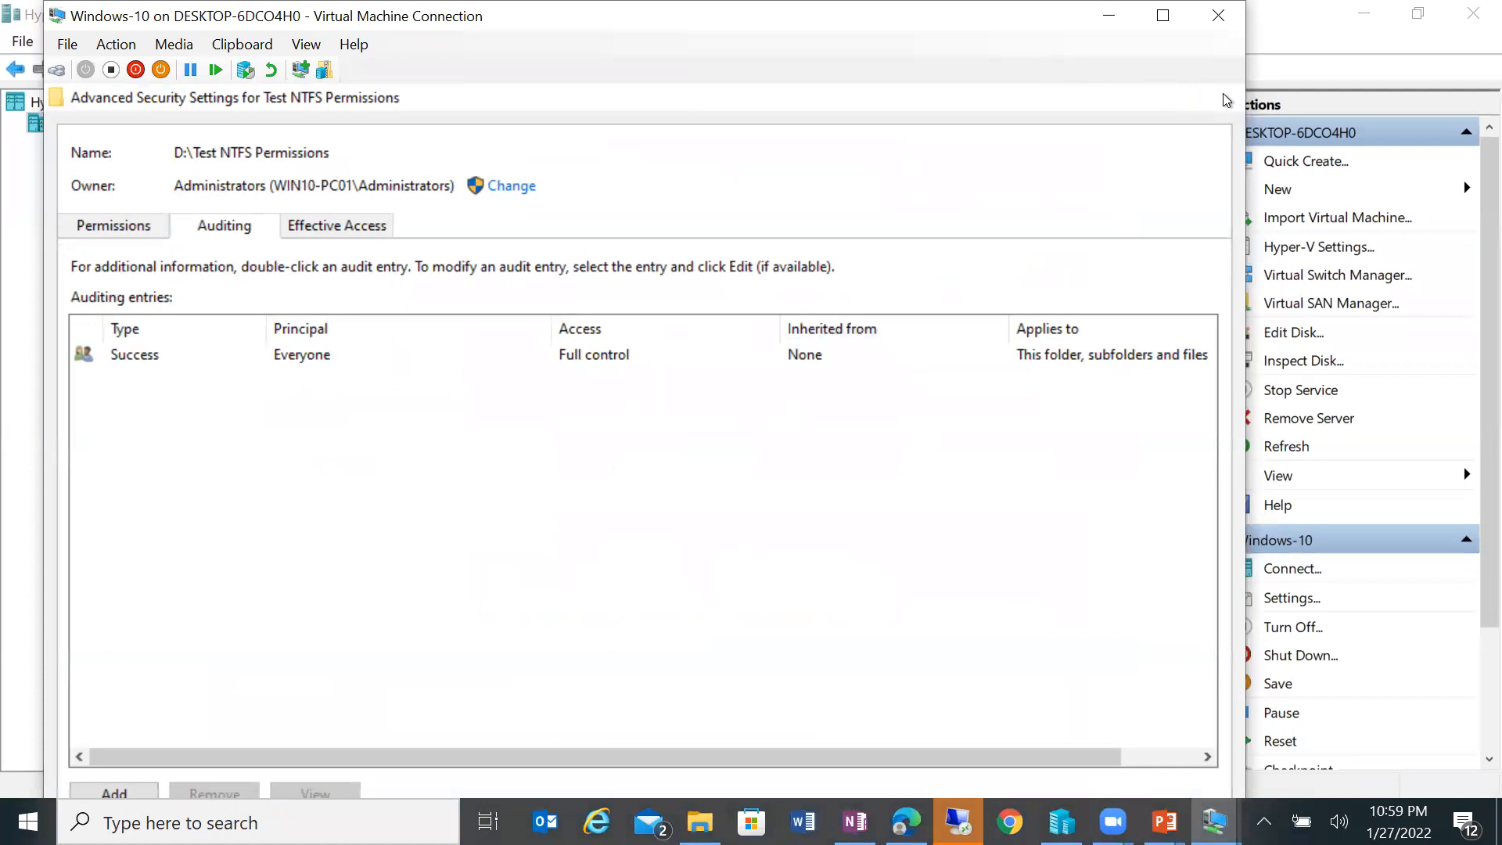
{"action": "left_click", "coordinate": [1231, 100]}
{"action": "left_click", "coordinate": [643, 625]}
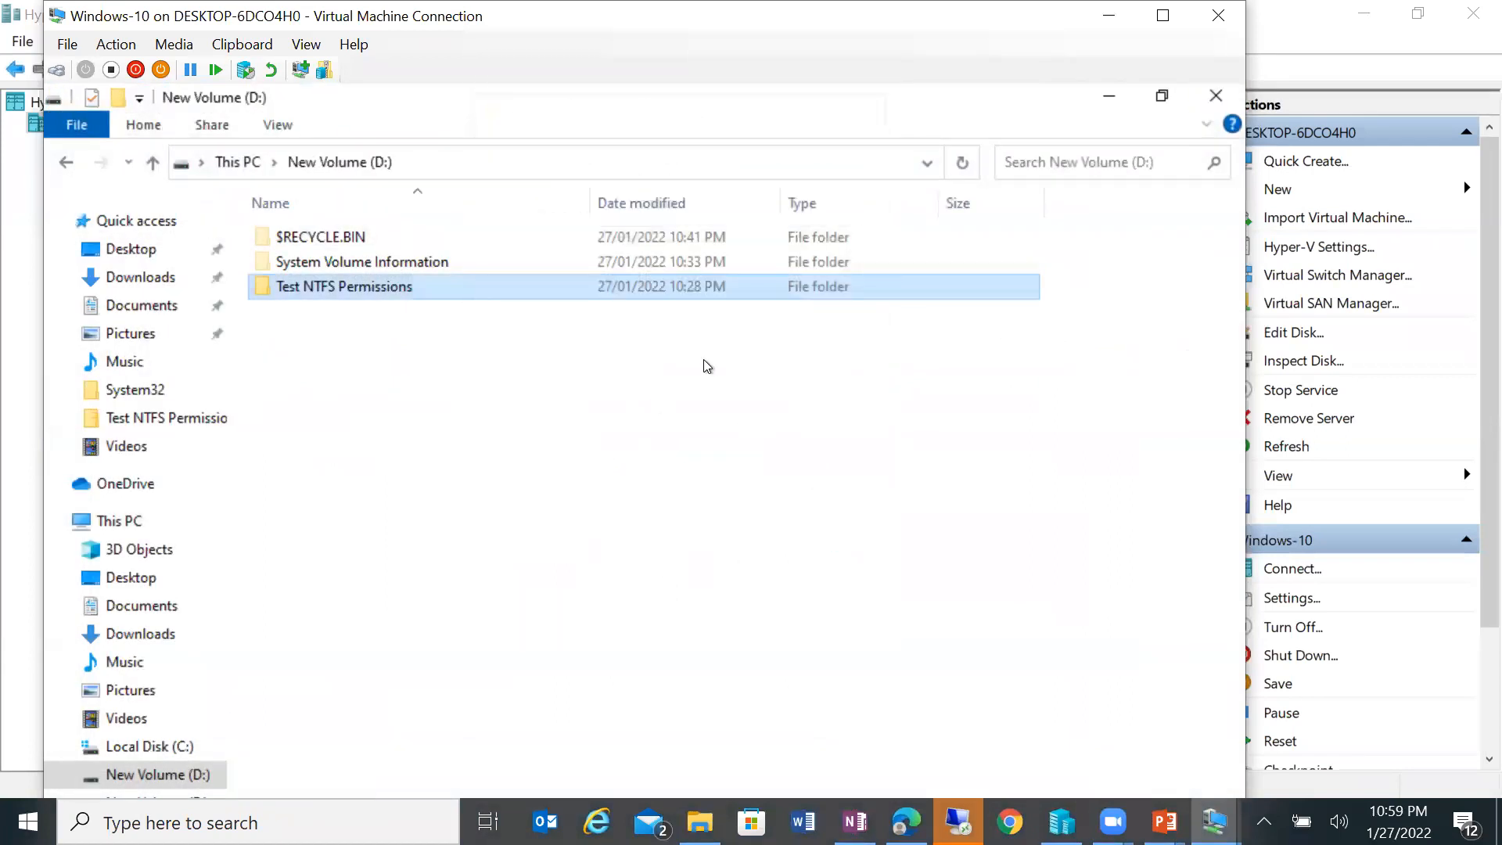
{"action": "left_click", "coordinate": [1217, 95]}
Step: Search 'event' in the VM's taskbar and launch Event Viewer
{"action": "left_click", "coordinate": [1162, 15]}
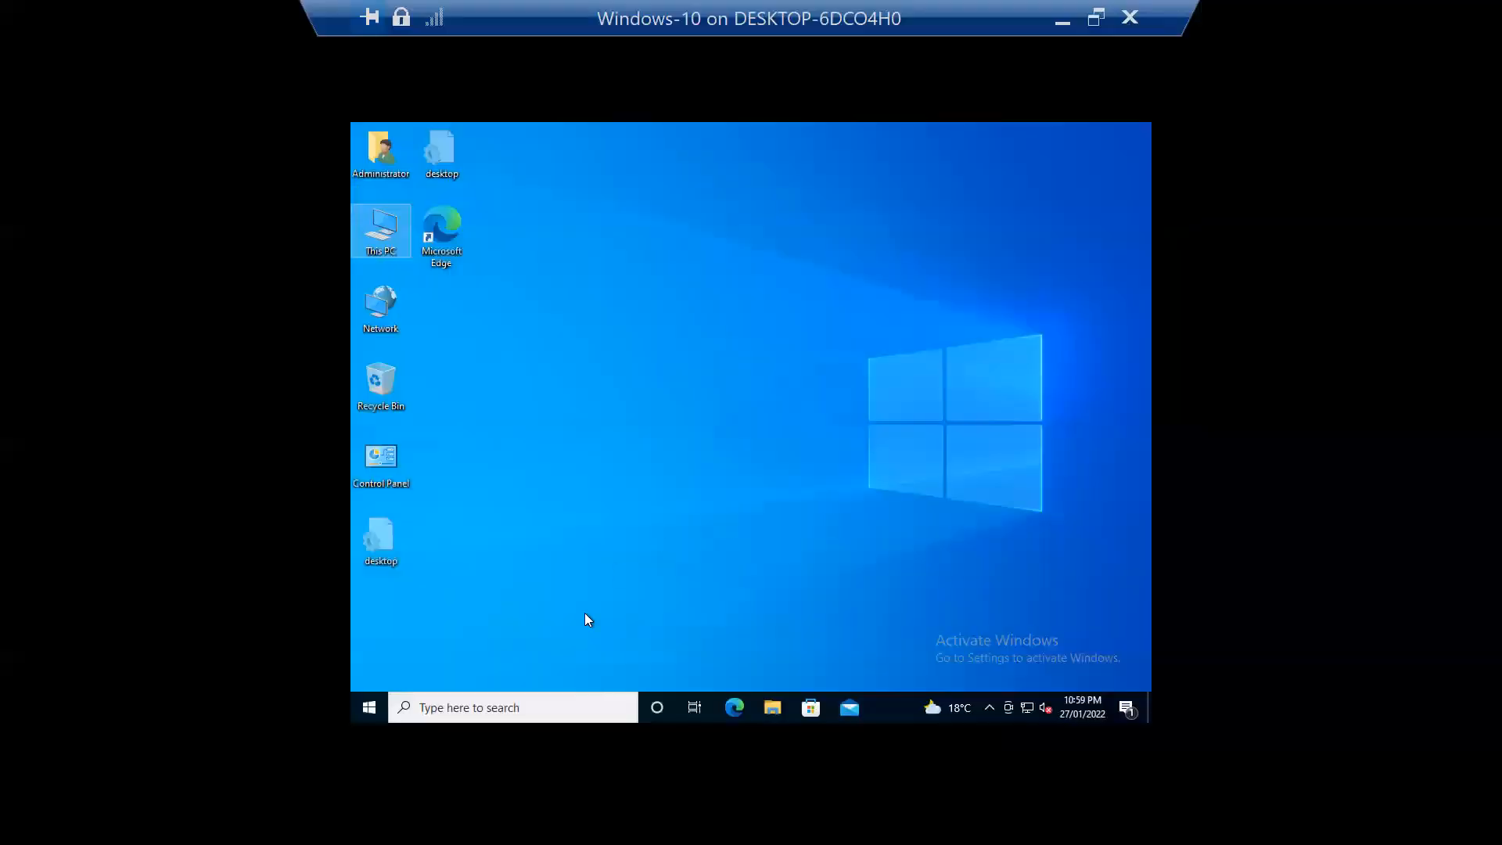
{"action": "left_click", "coordinate": [458, 707]}
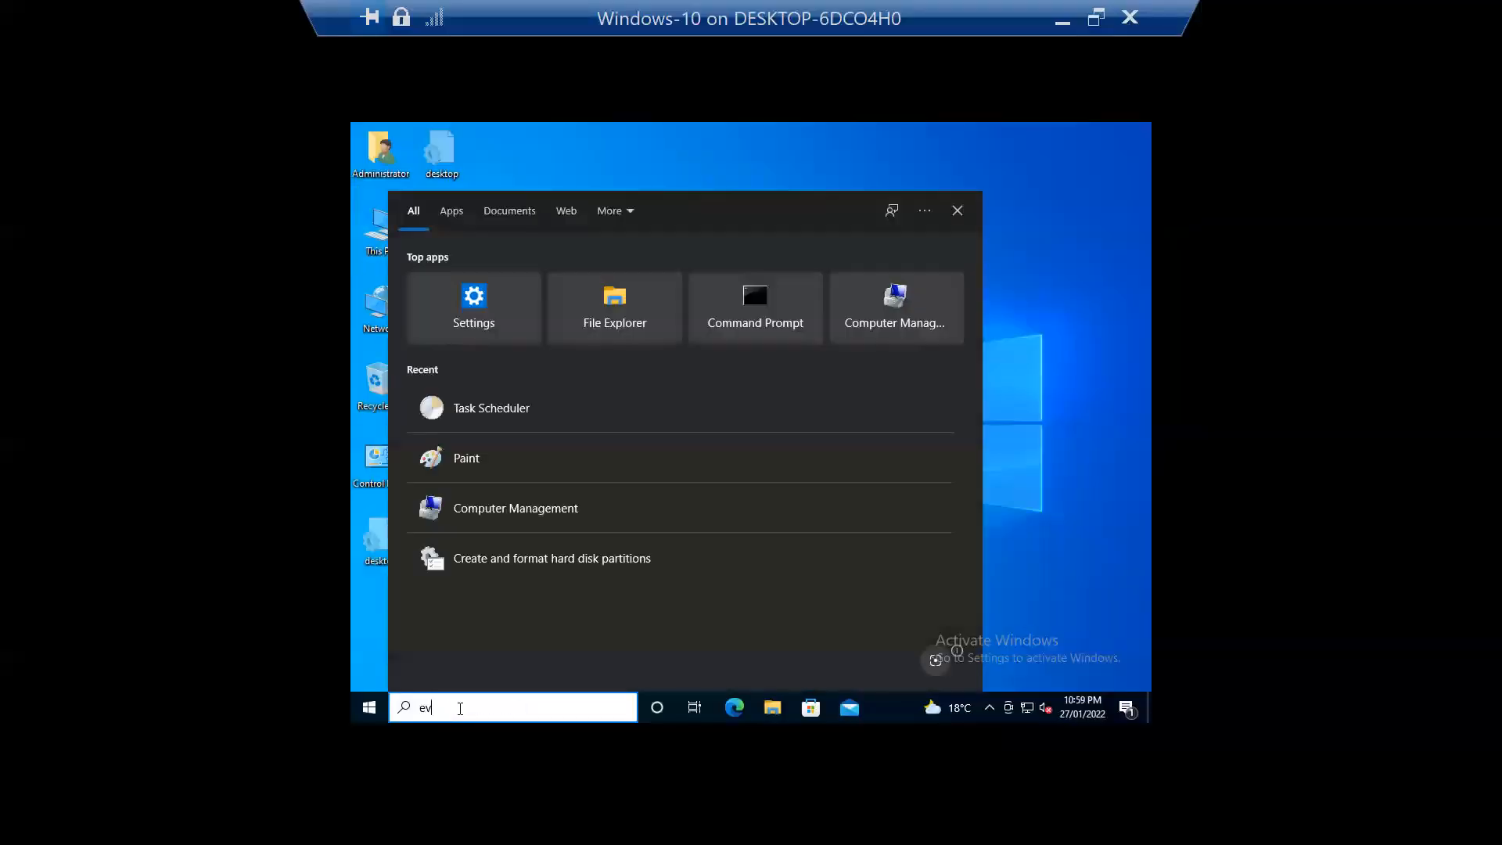
{"action": "type", "text": "event"}
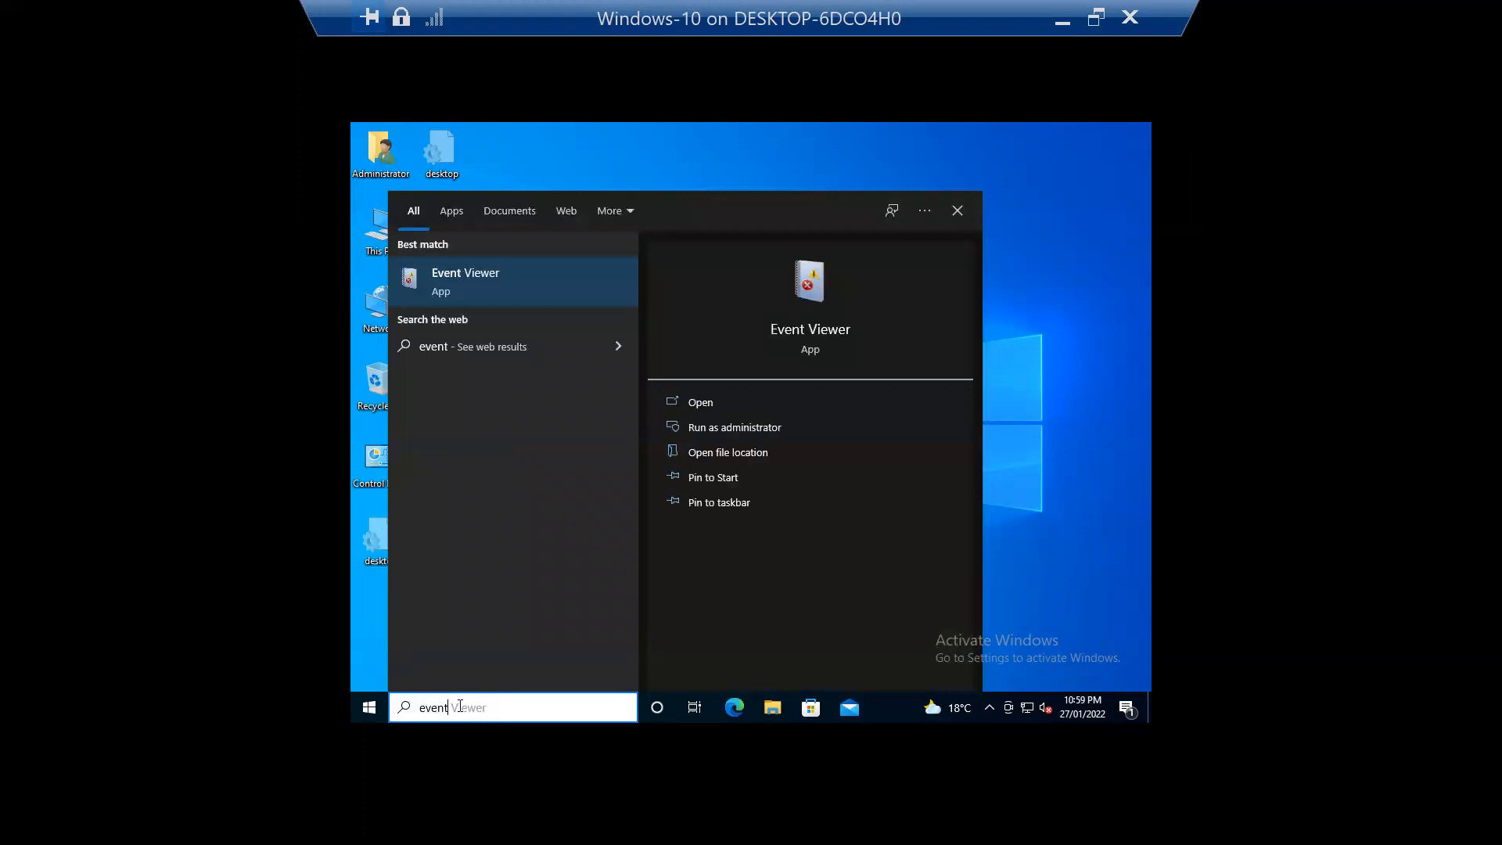
{"action": "key", "text": "Return"}
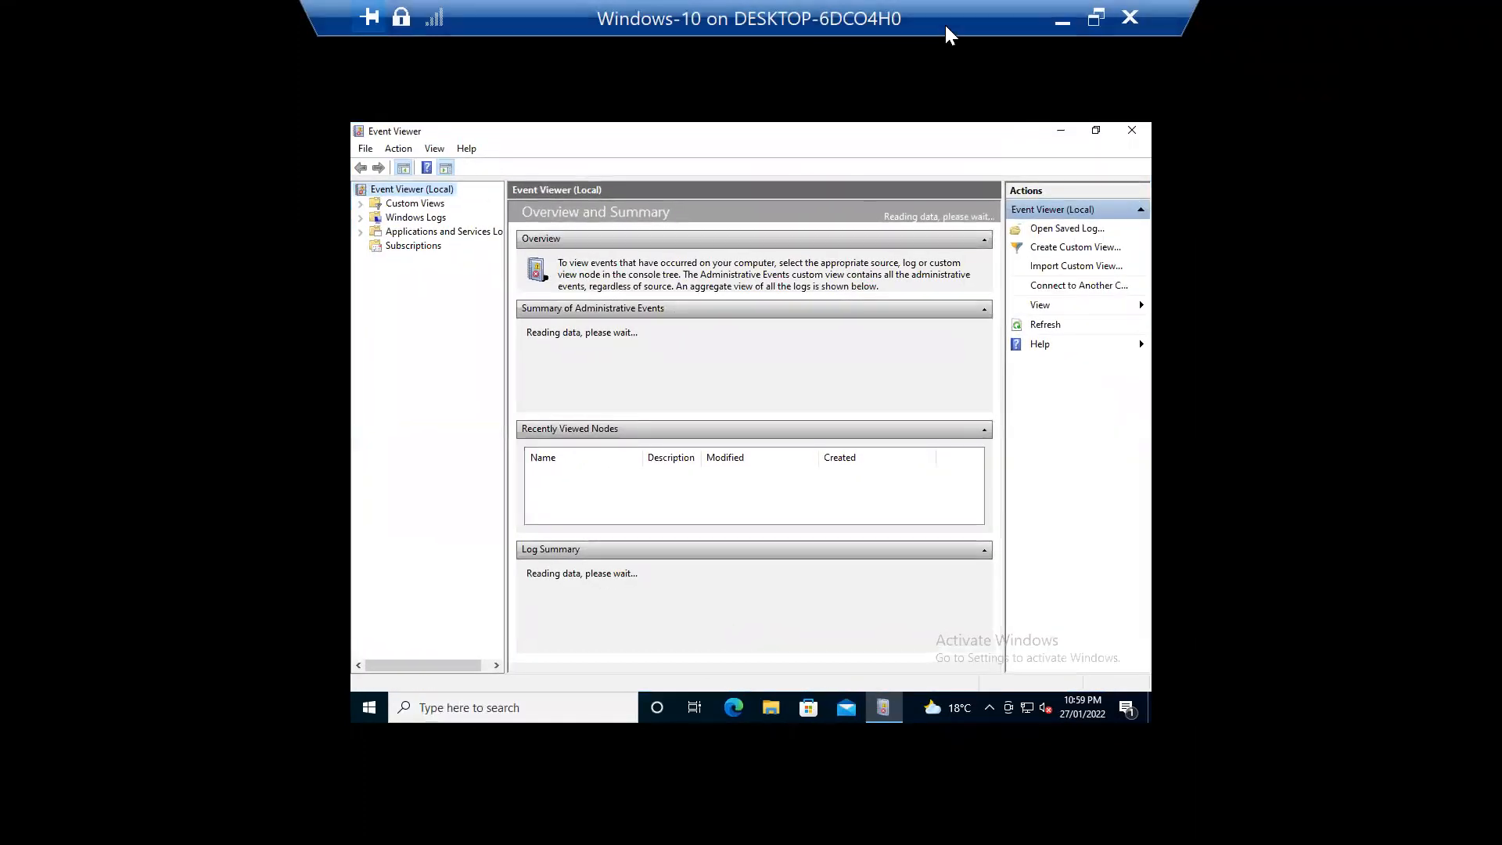
{"action": "double_click", "coordinate": [945, 26]}
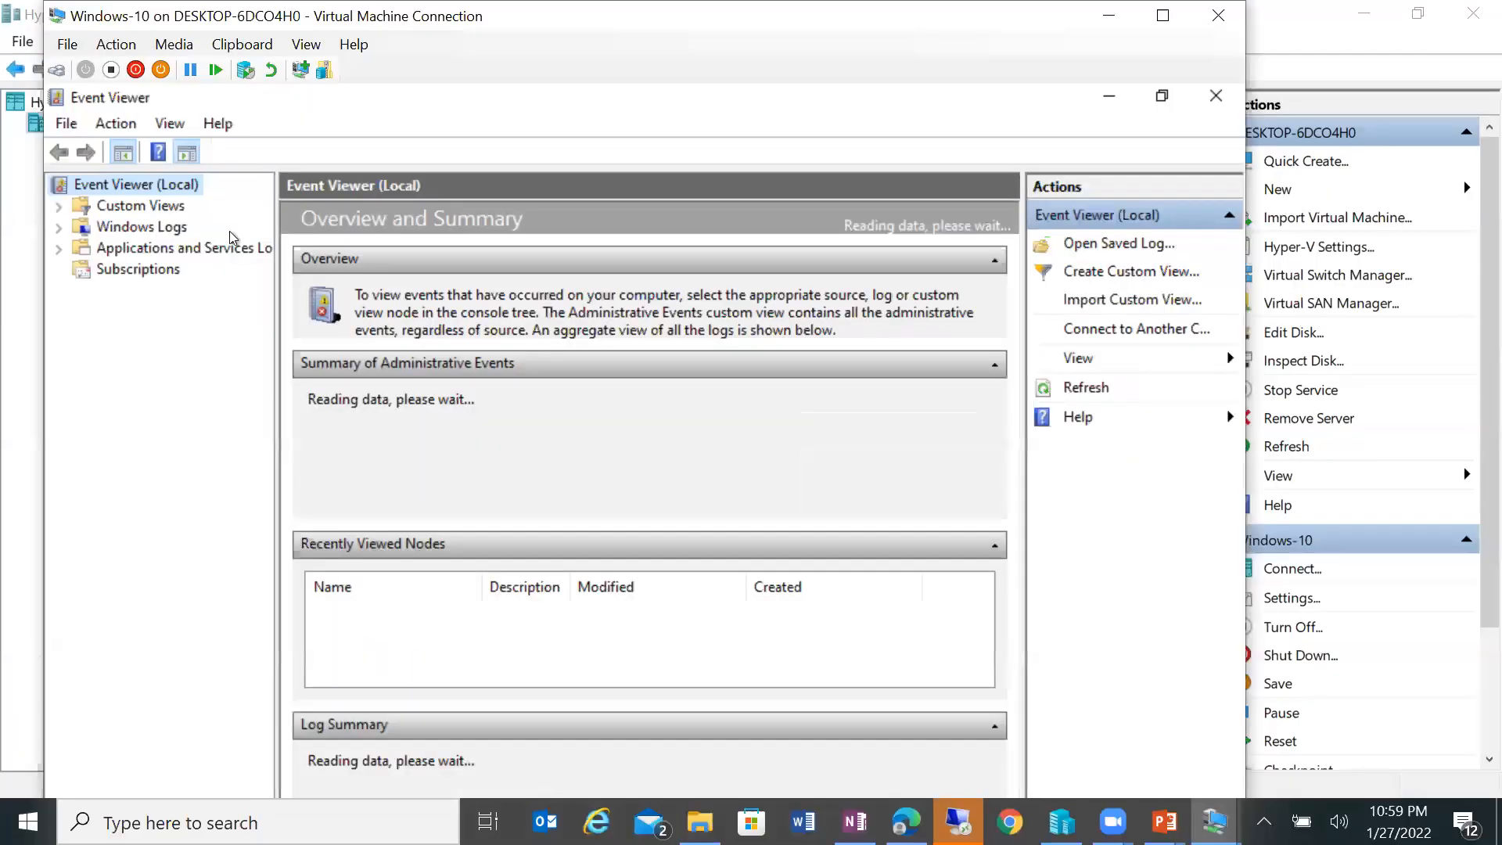
Step: Open the Security log under Windows Logs and select the most recent event
{"action": "left_click", "coordinate": [59, 228]}
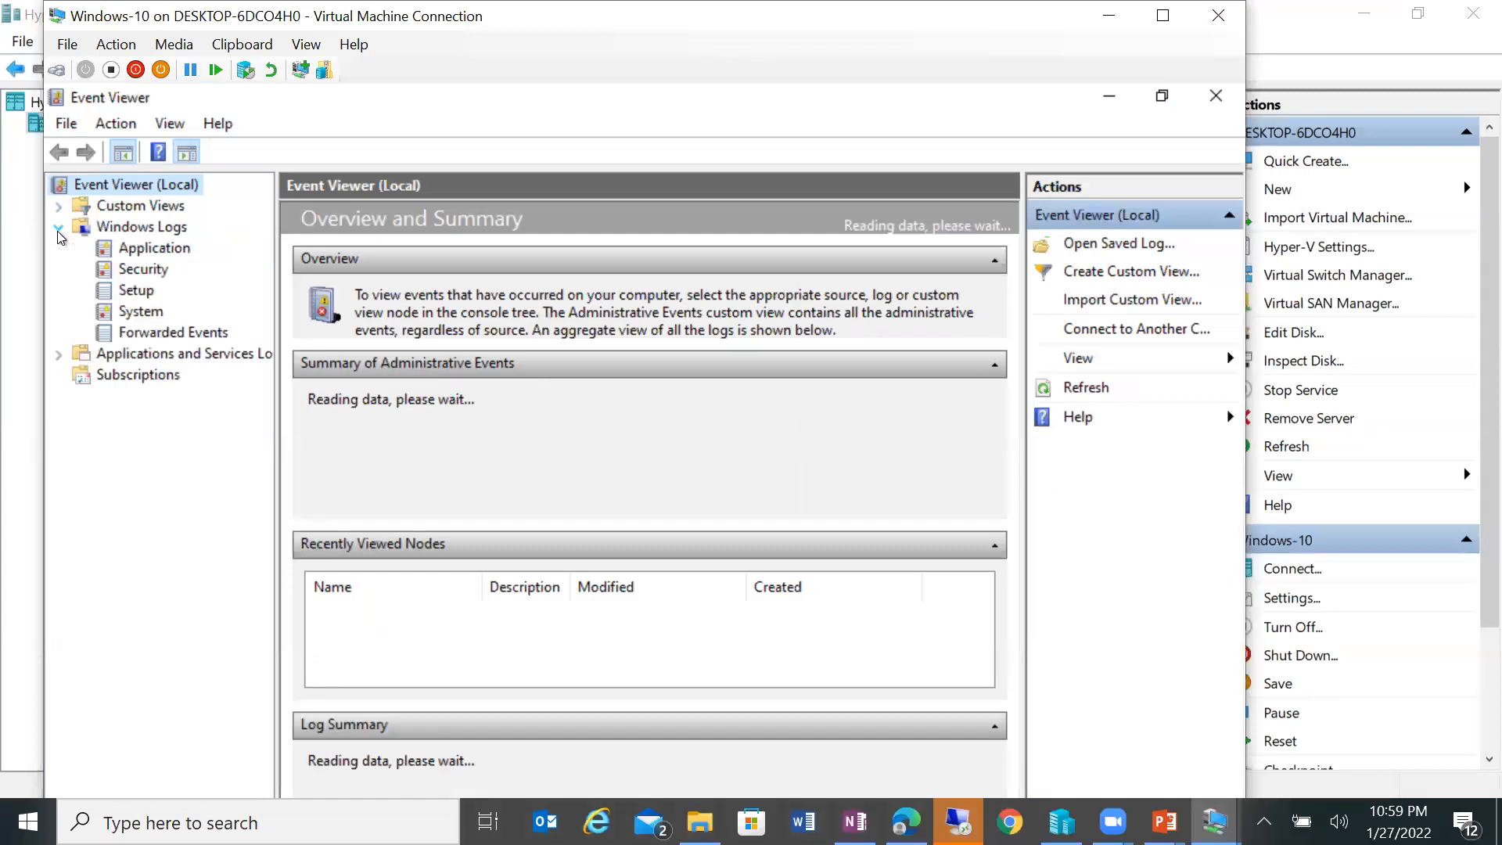
{"action": "left_click", "coordinate": [126, 271]}
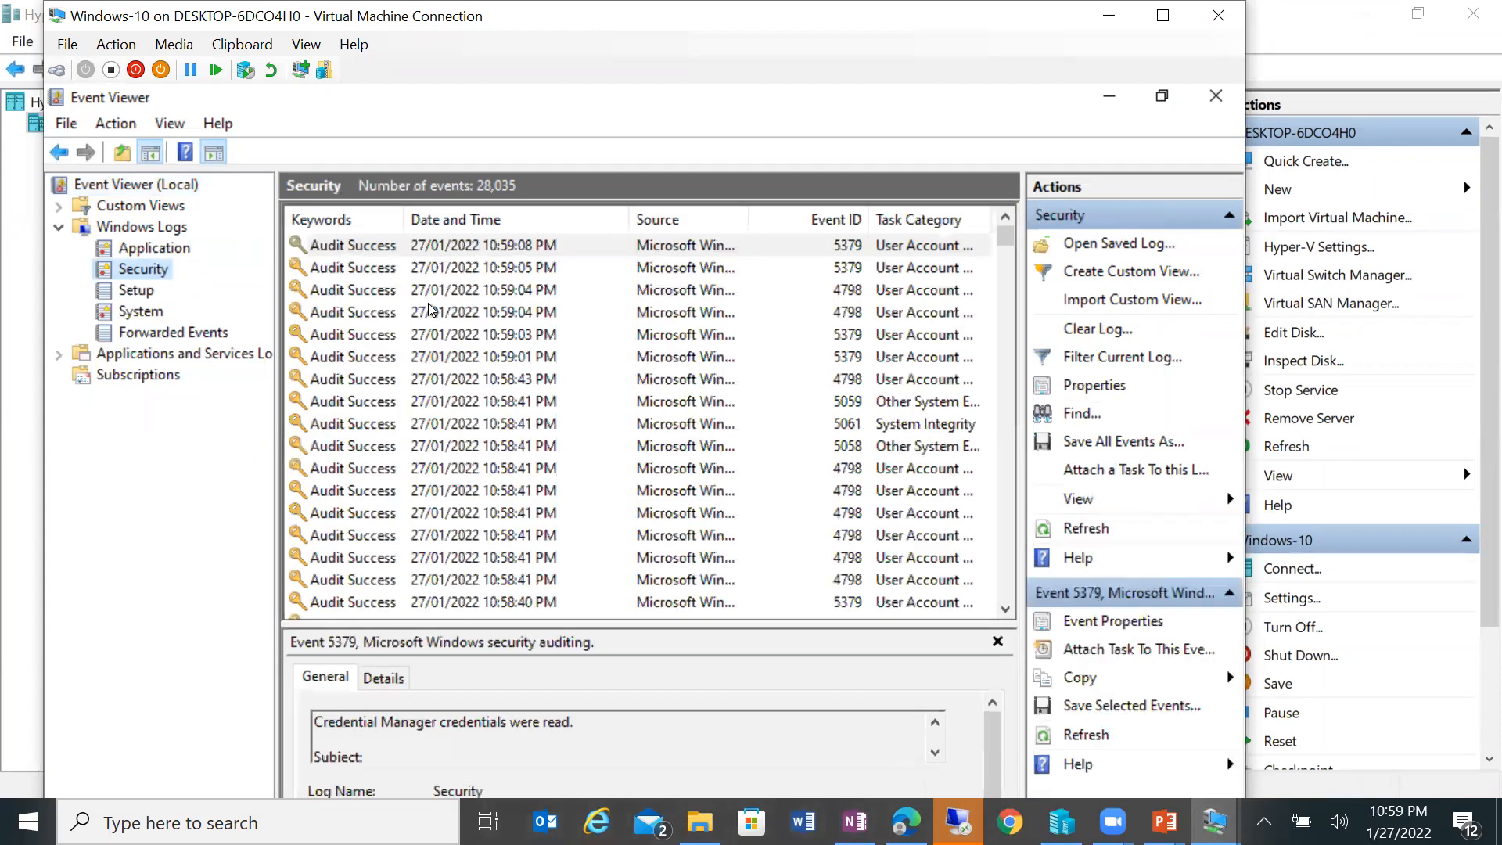
{"action": "left_click", "coordinate": [358, 247]}
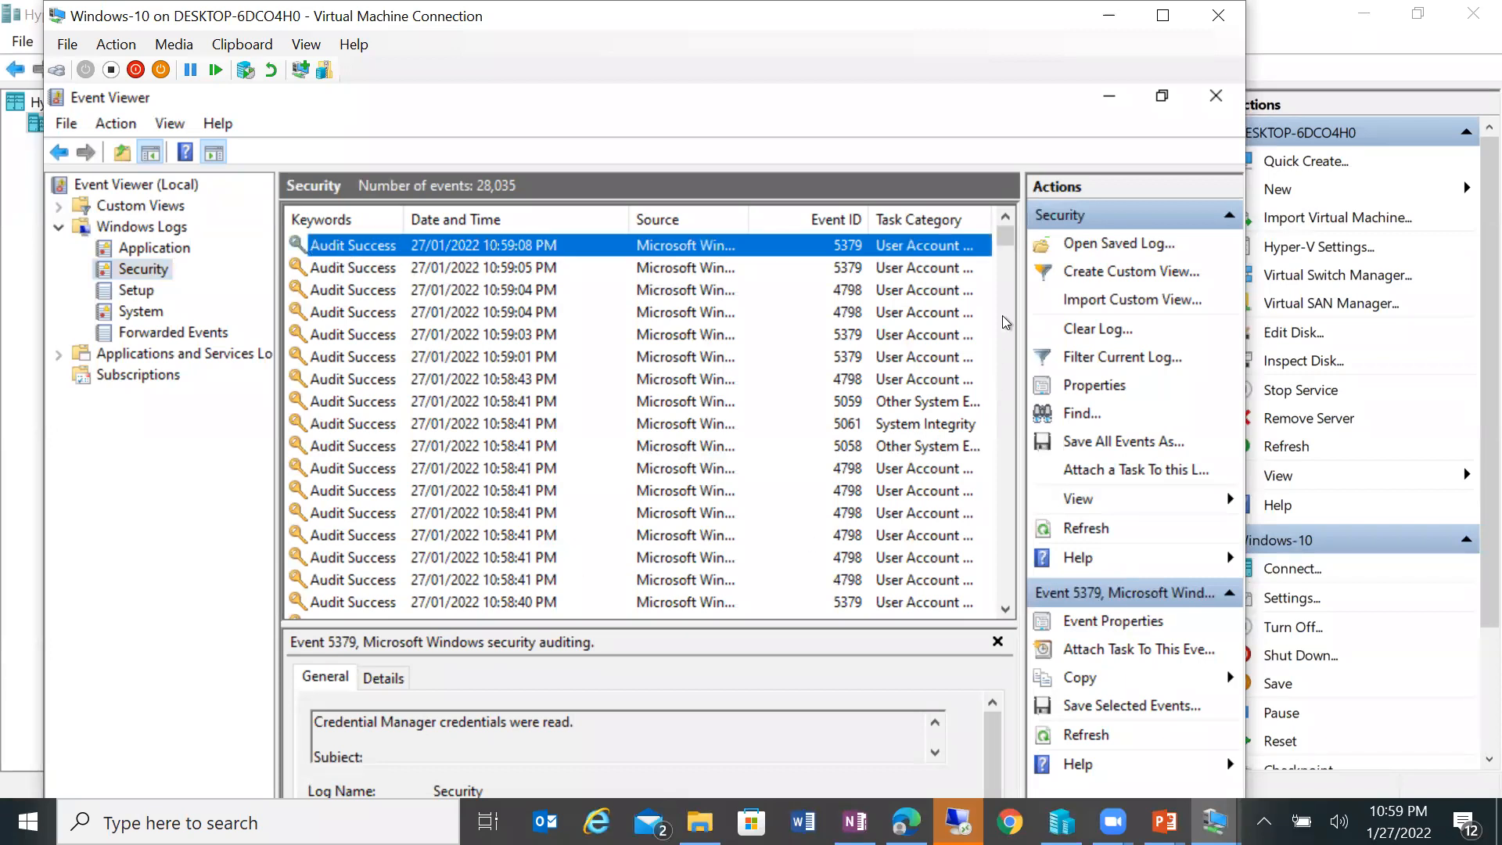
Step: Hide the Event ID column, widen Task Category, browse the events, then close Event Viewer
{"action": "left_click_drag", "start_coordinate": [1006, 238], "coordinate": [1006, 358]}
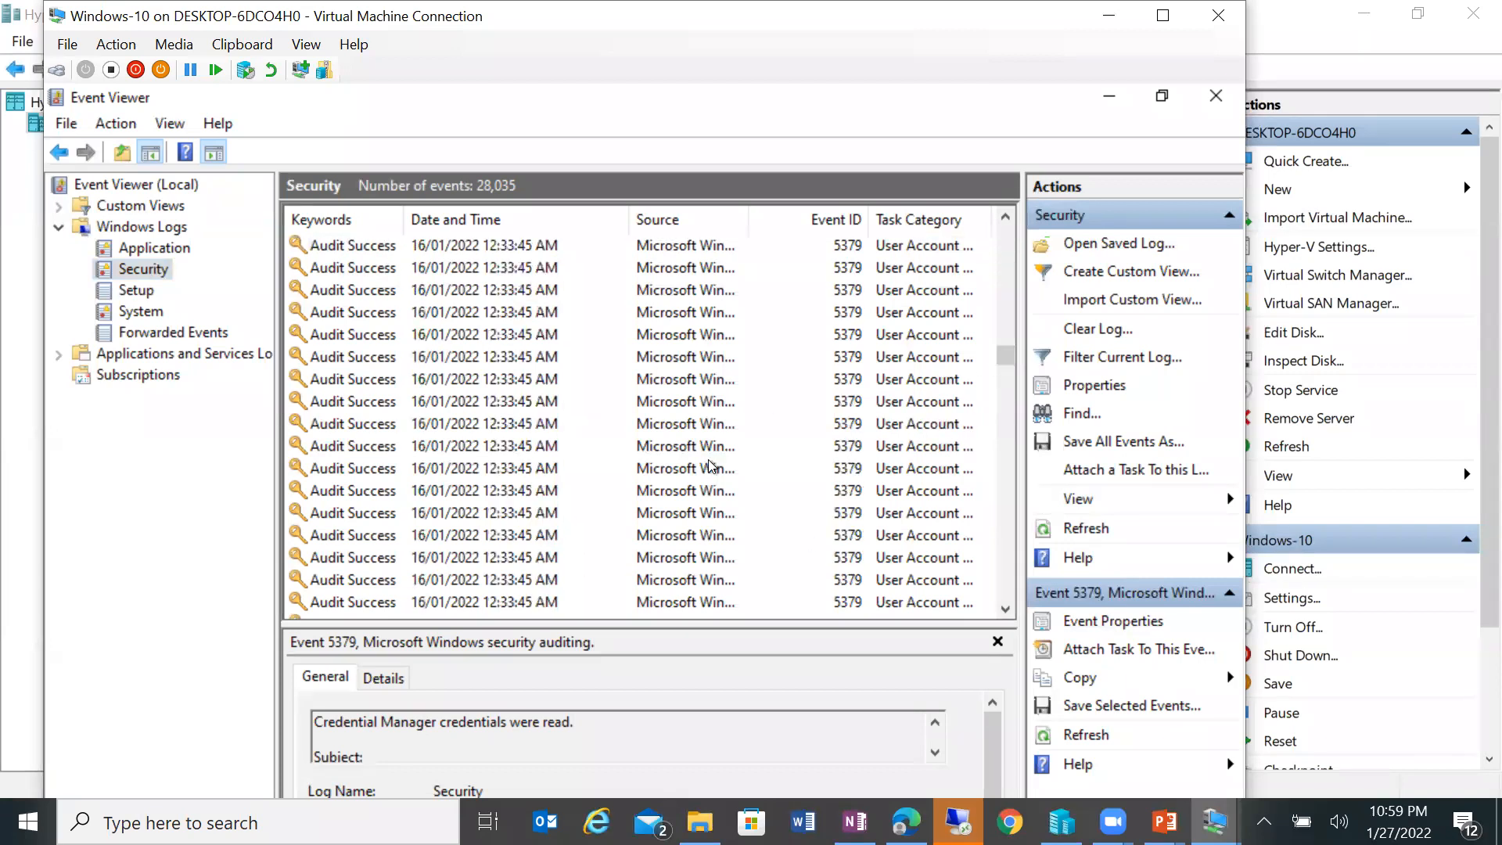
{"action": "scroll", "coordinate": [716, 477], "scroll_direction": "down", "scroll_amount": 5}
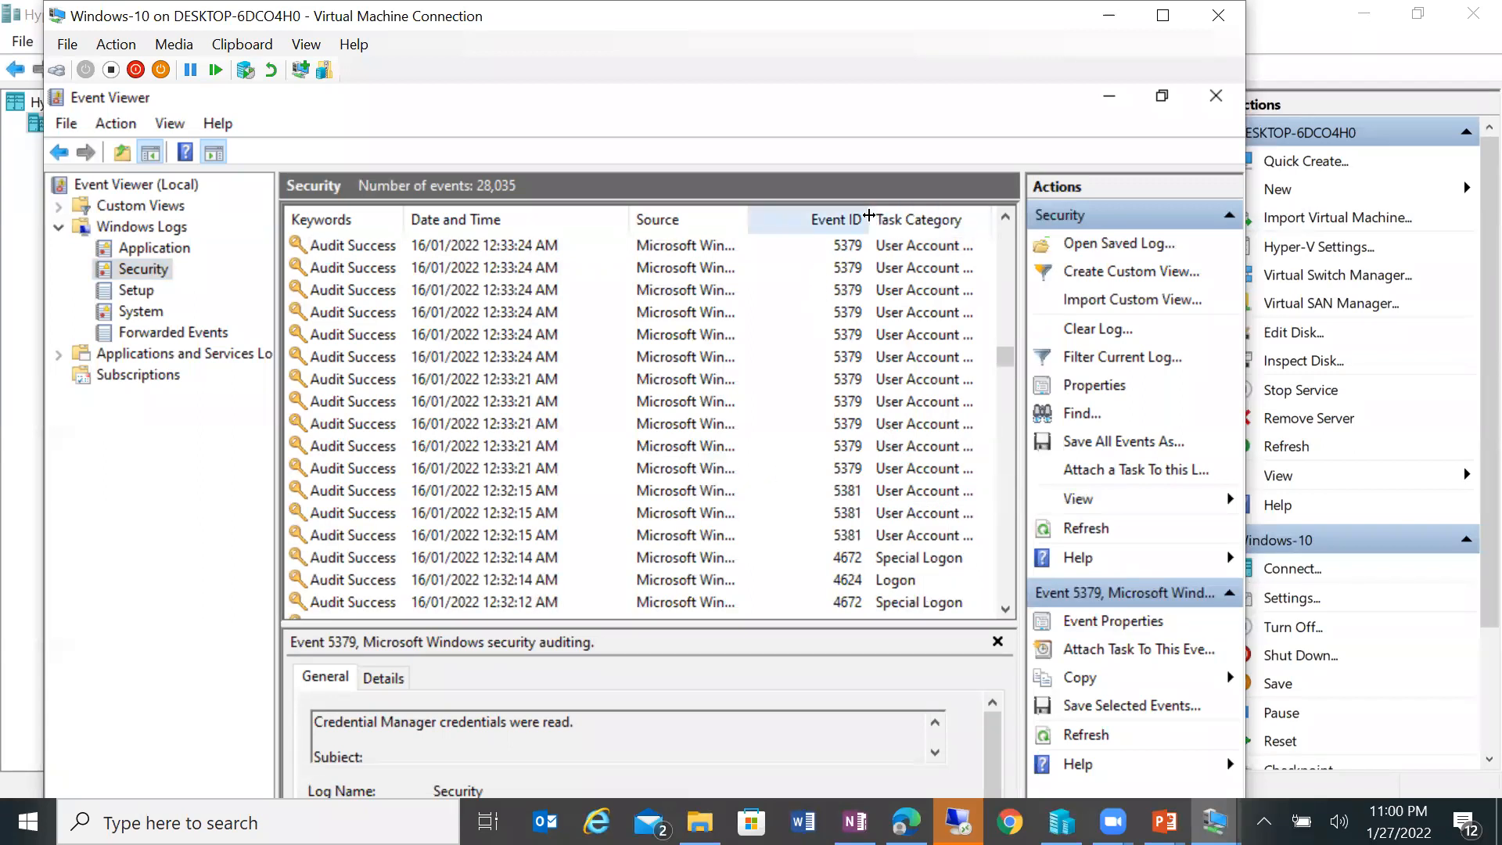
{"action": "left_click_drag", "start_coordinate": [868, 215], "coordinate": [753, 216]}
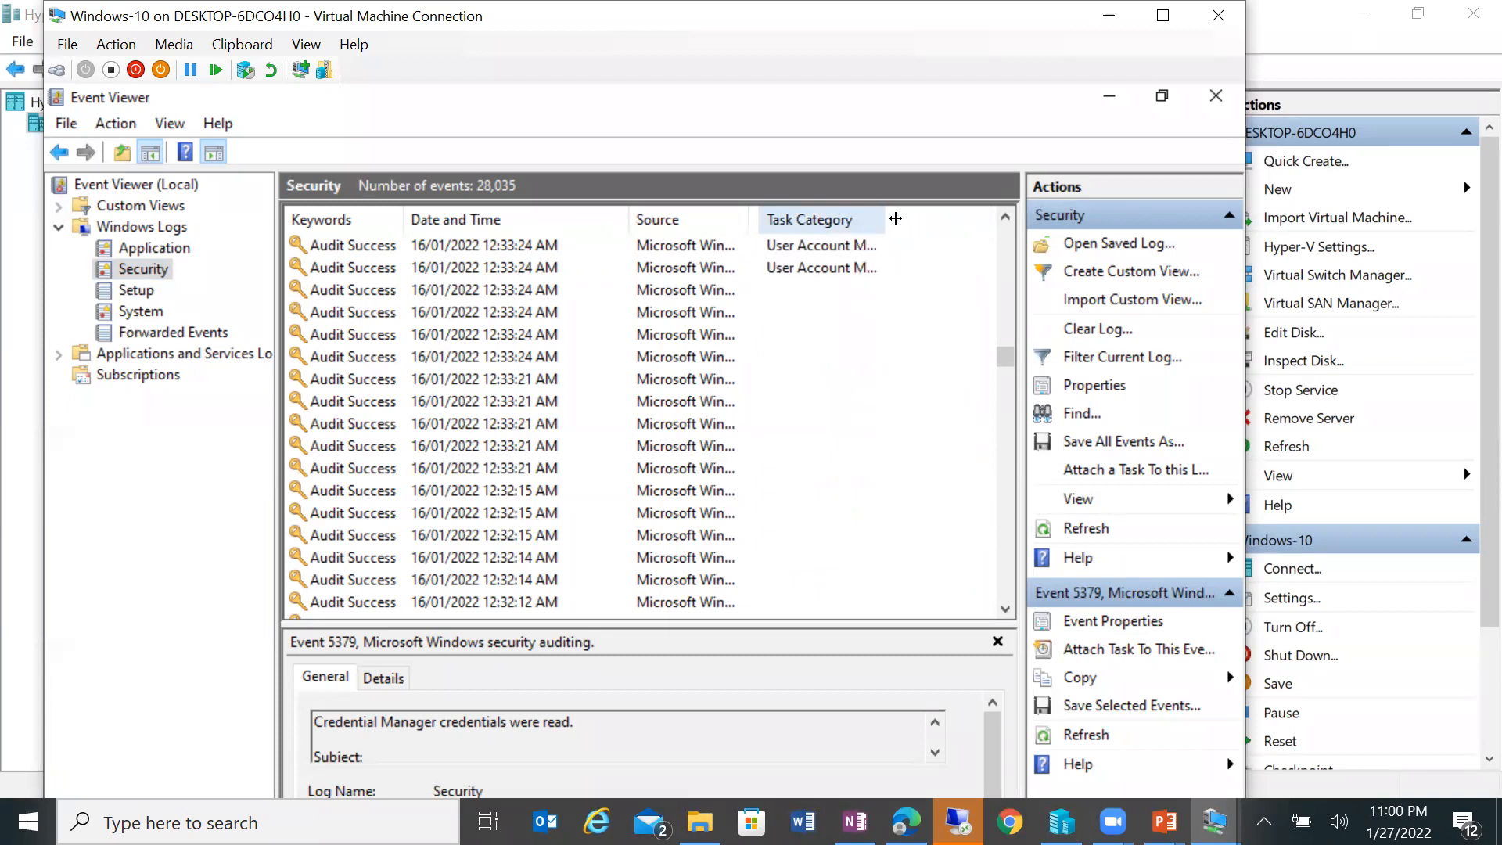
{"action": "left_click_drag", "start_coordinate": [895, 218], "coordinate": [930, 218]}
{"action": "left_click_drag", "start_coordinate": [1005, 356], "coordinate": [978, 550]}
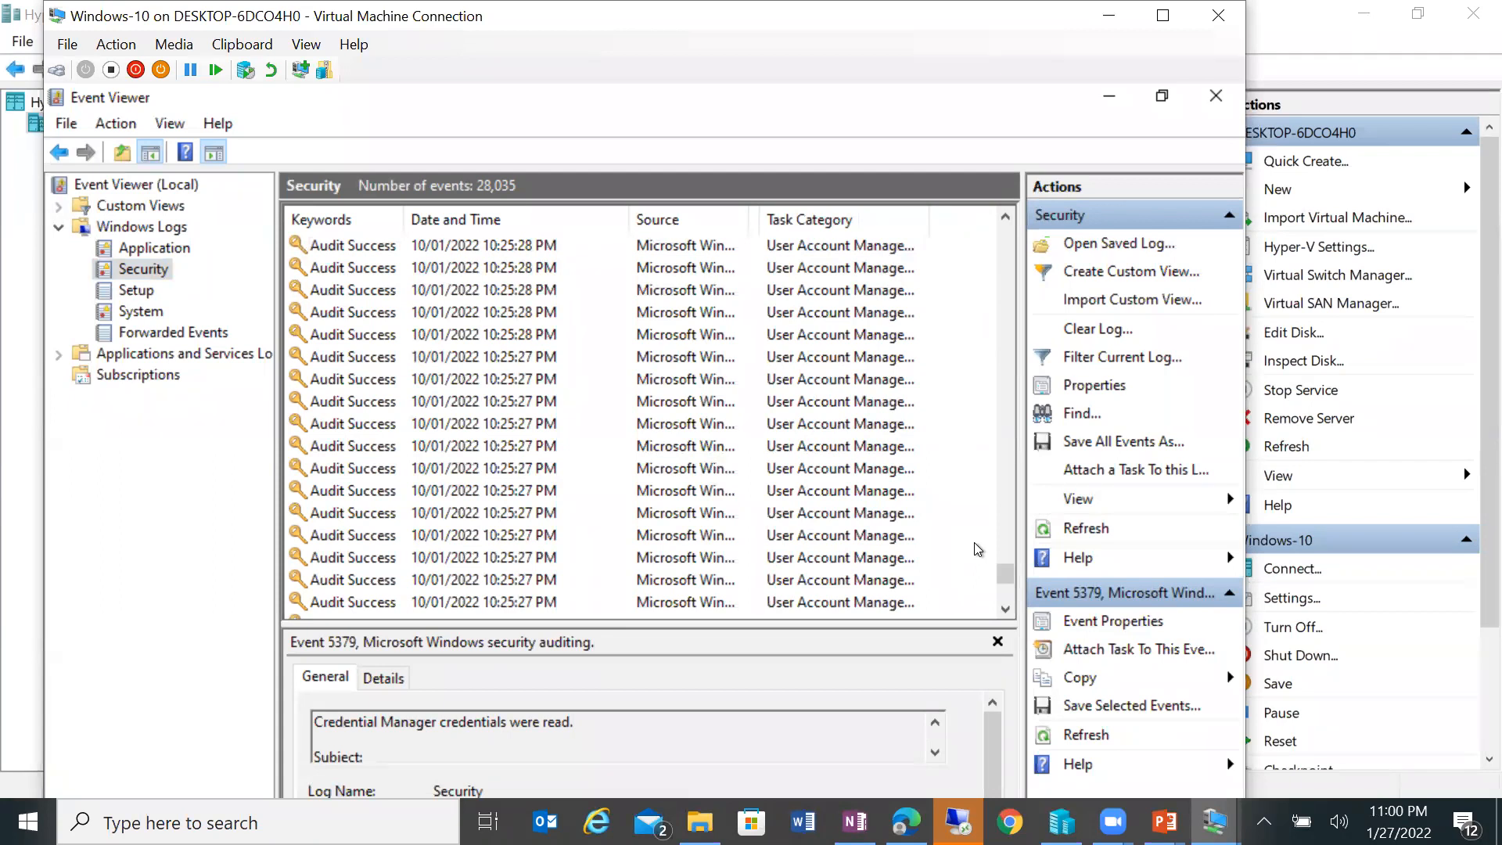
{"action": "left_click", "coordinate": [1218, 102]}
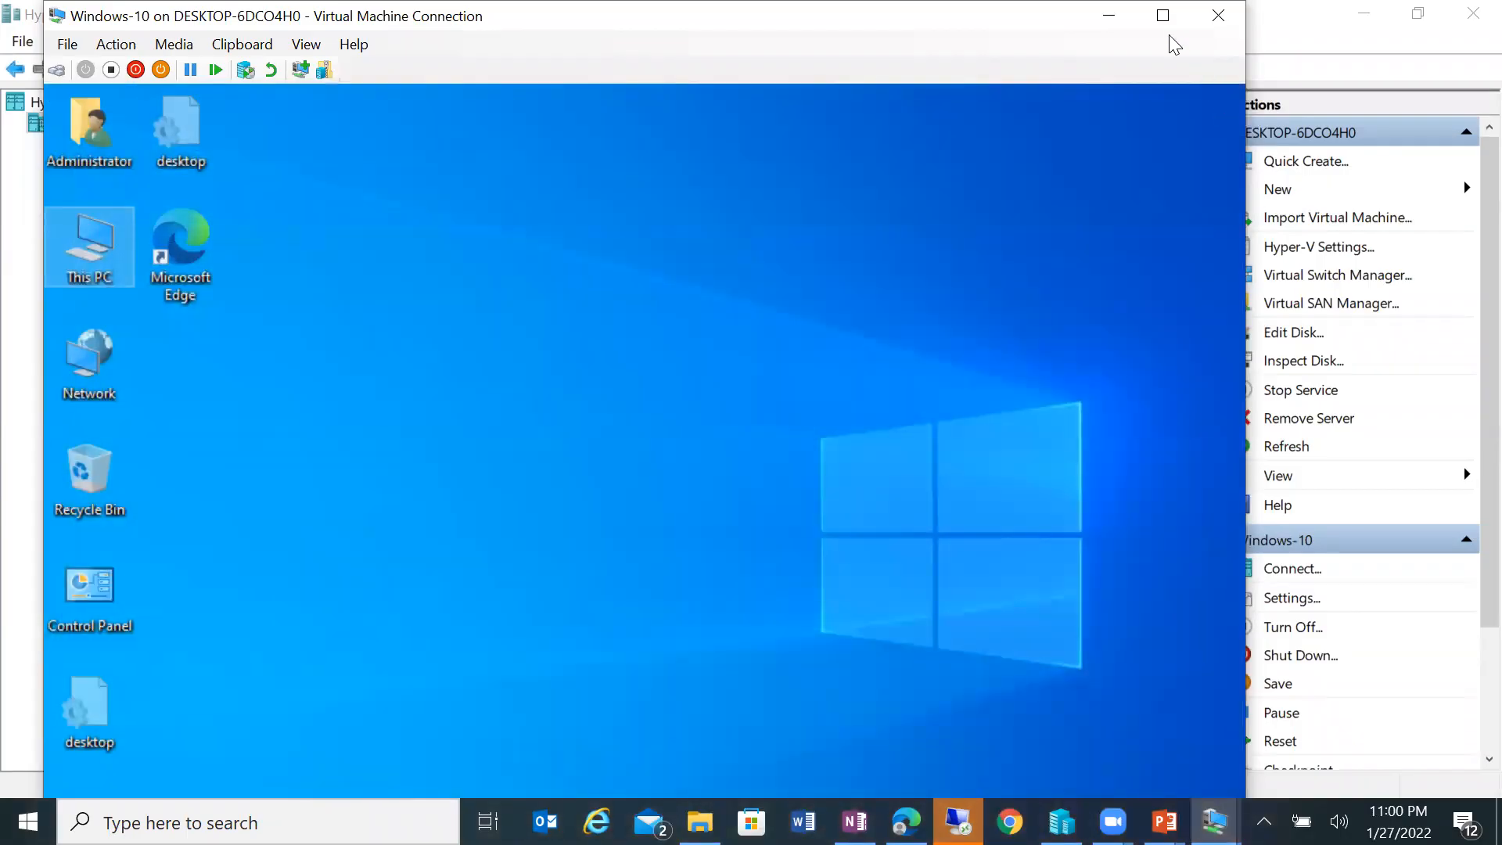
Step: Search for 'pol' in Windows Search and launch Local Security Policy
{"action": "left_click", "coordinate": [1164, 19]}
{"action": "double_click", "coordinate": [844, 19]}
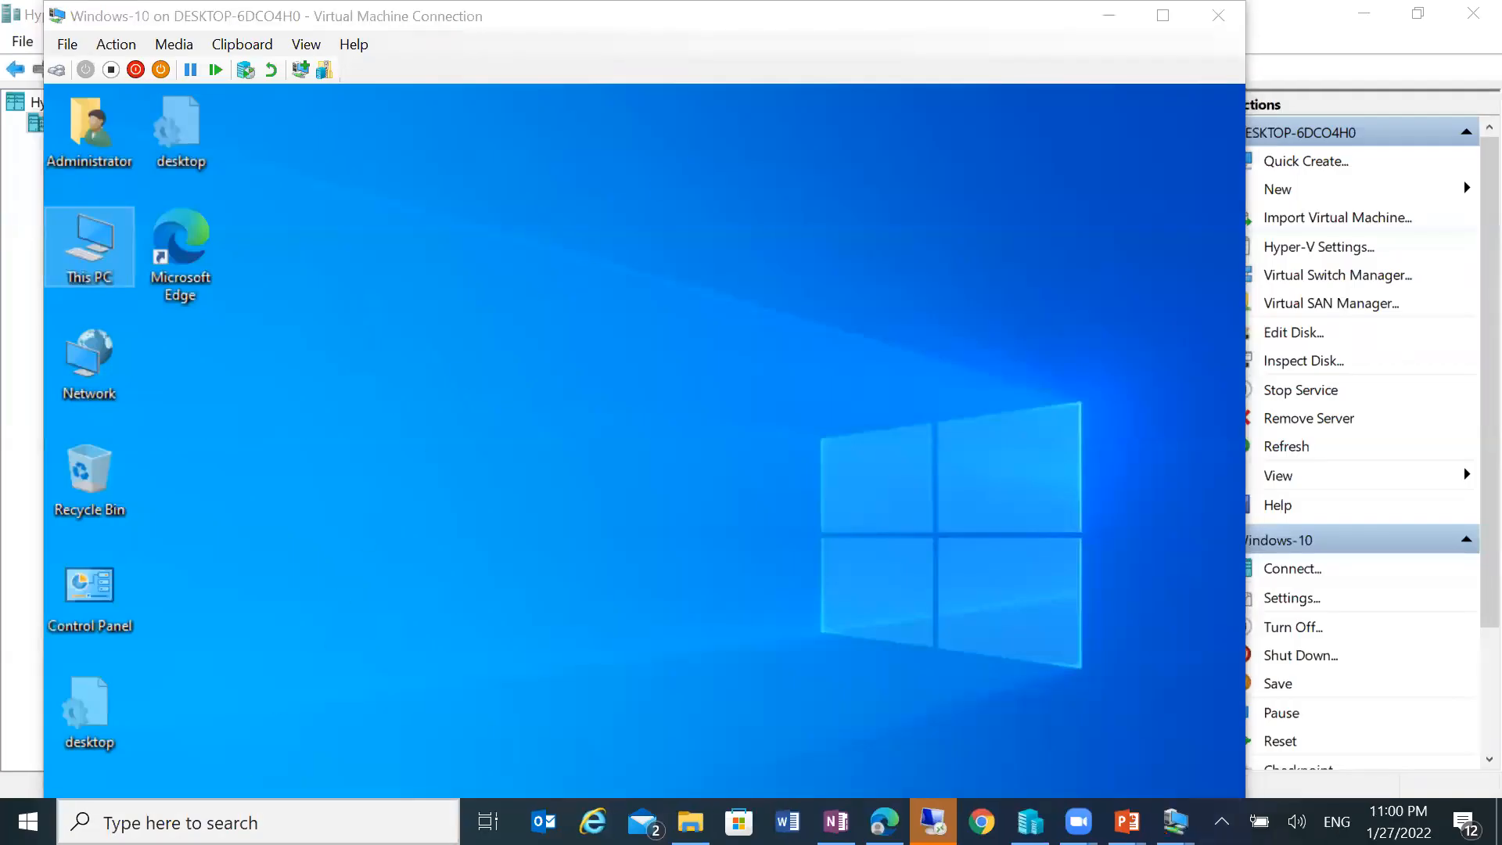
{"action": "left_click", "coordinate": [258, 823]}
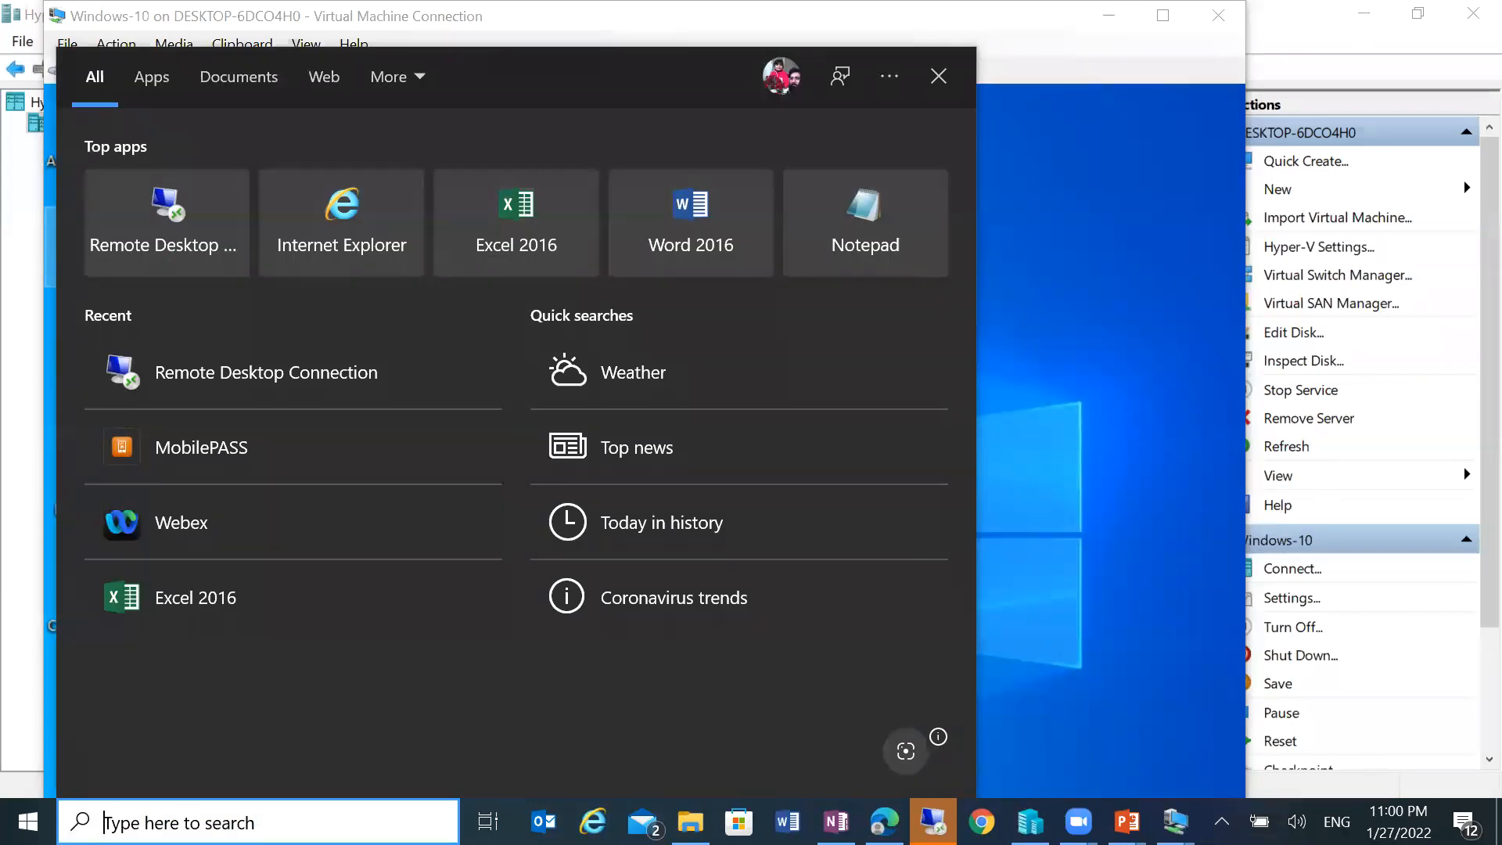
{"action": "type", "text": "pol"}
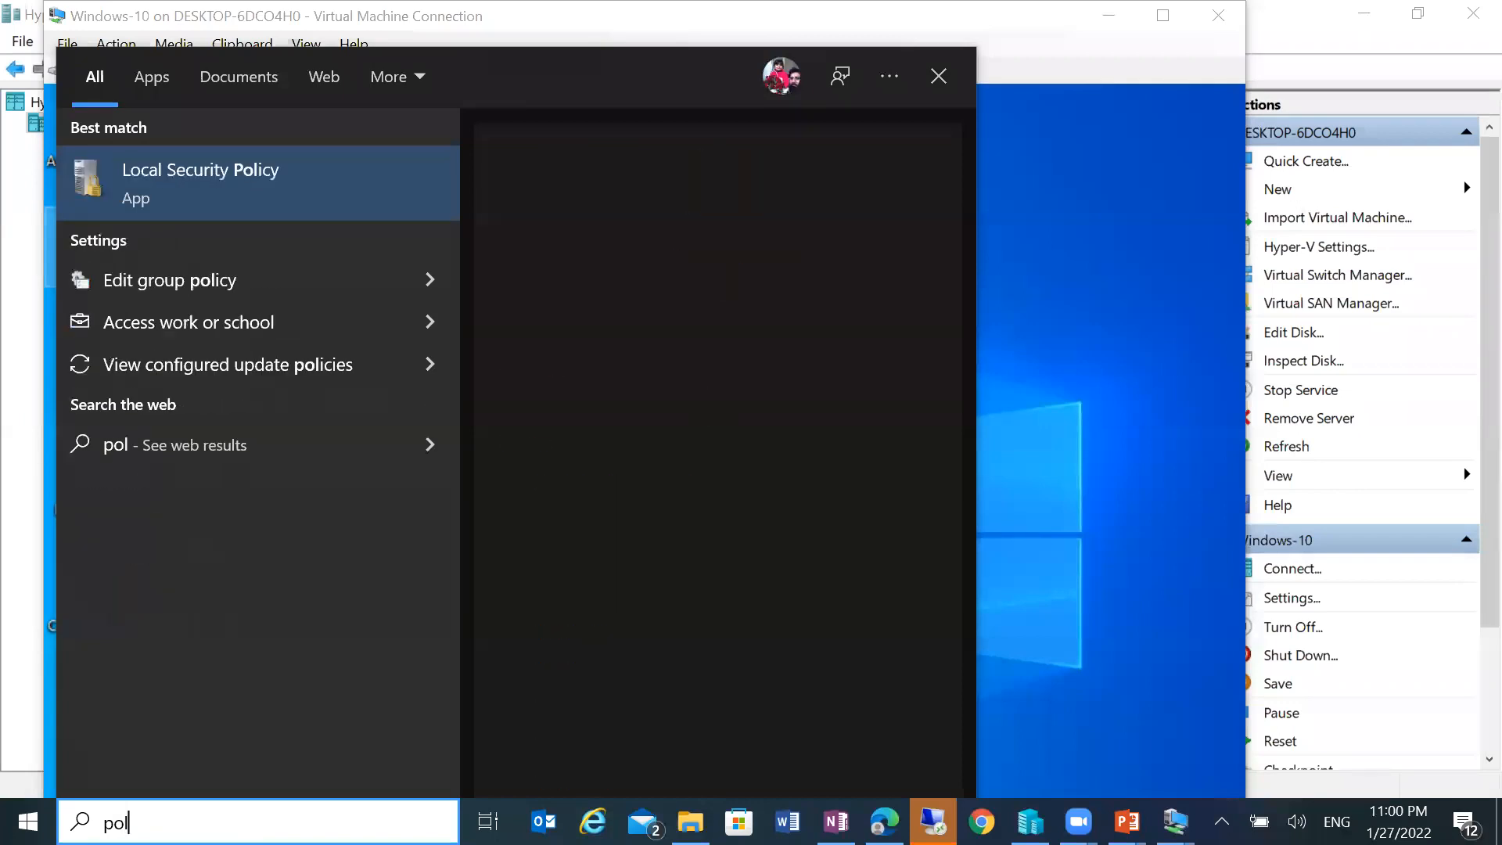
{"action": "type", "text": "edit"}
{"action": "key", "text": "BackSpace"}
{"action": "key", "text": "BackSpace"}
{"action": "key", "text": "BackSpace"}
{"action": "key", "text": "BackSpace"}
{"action": "key", "text": "BackSpace"}
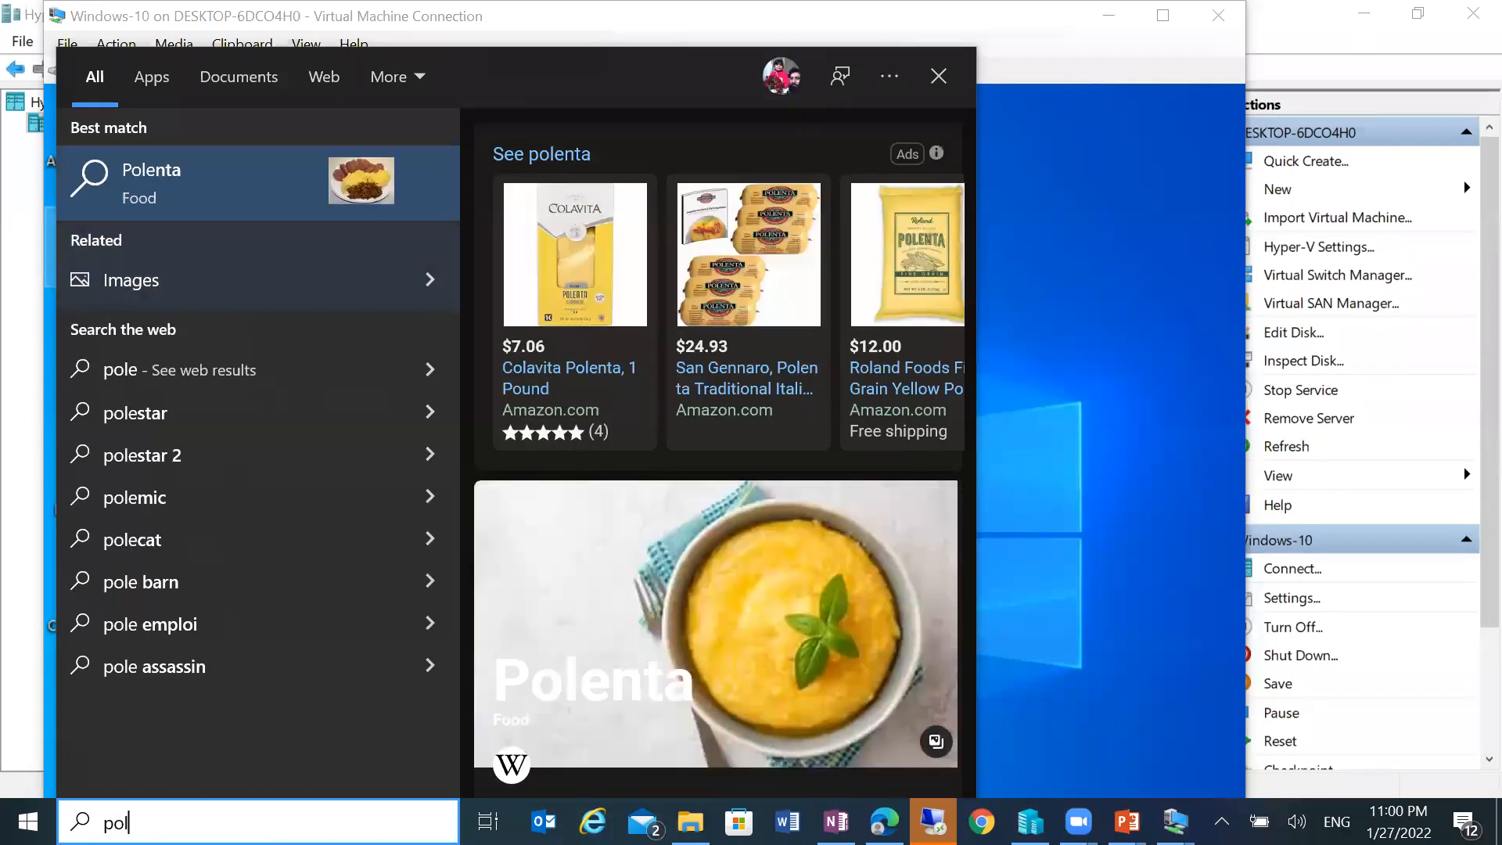
{"action": "key", "text": "BackSpace"}
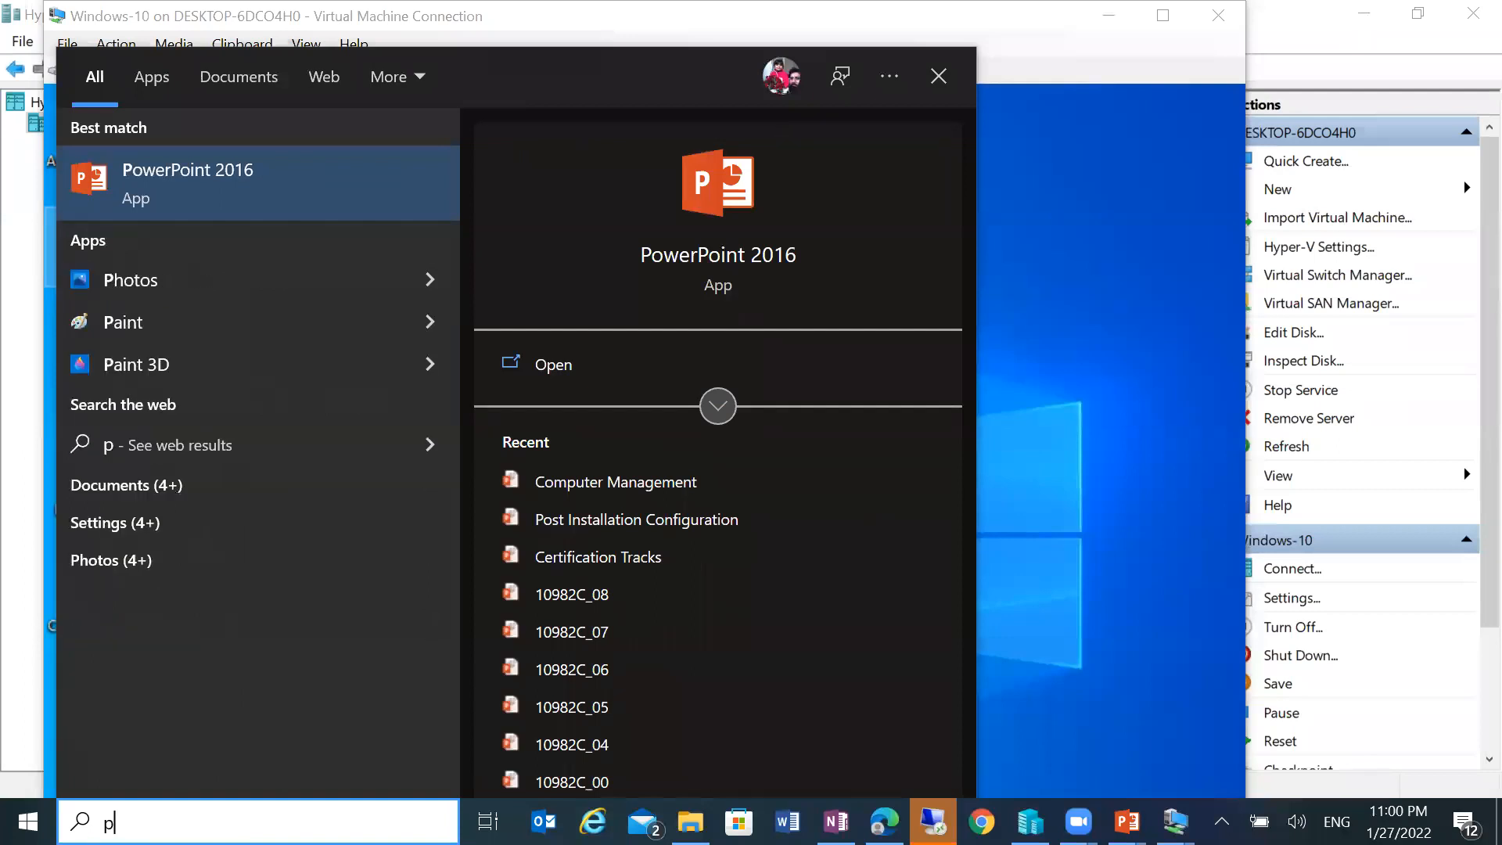
{"action": "type", "text": "ol"}
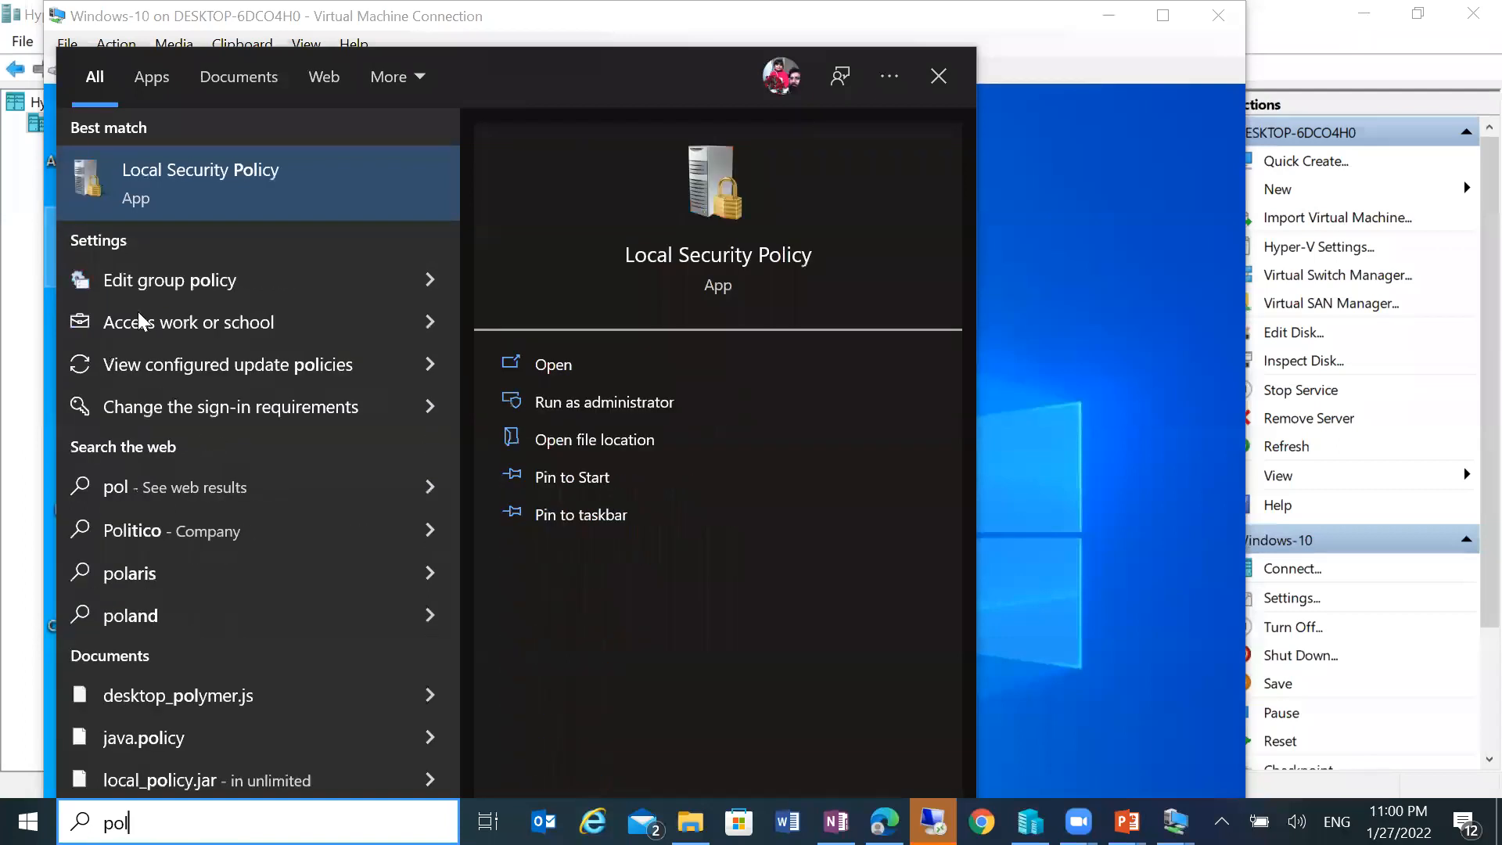
{"action": "left_click", "coordinate": [163, 179]}
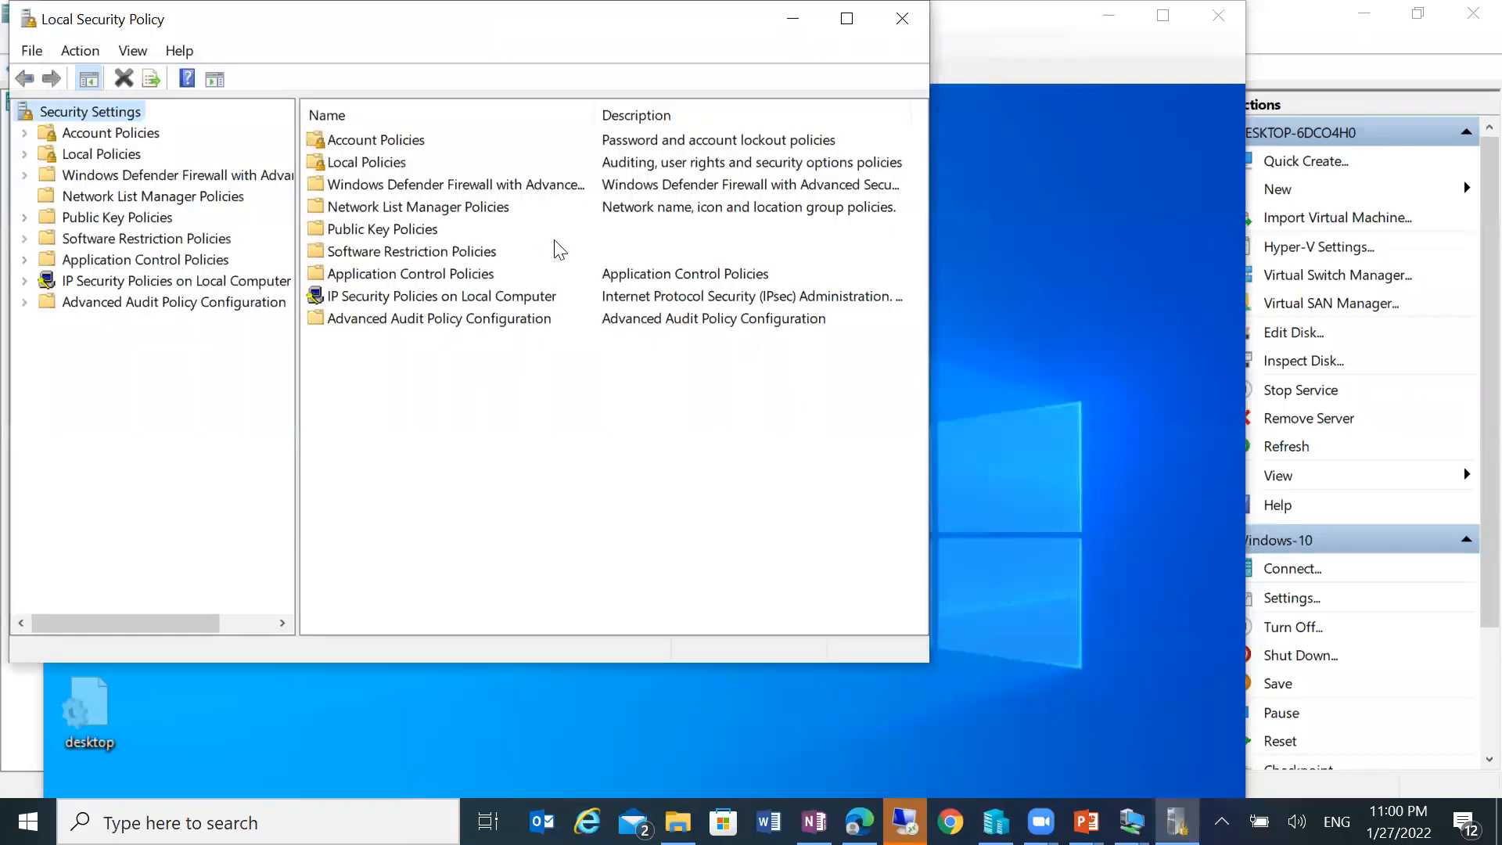
Step: Set Audit object access under Local Policies > Audit Policy to audit Success and Failure
{"action": "left_click", "coordinate": [846, 18]}
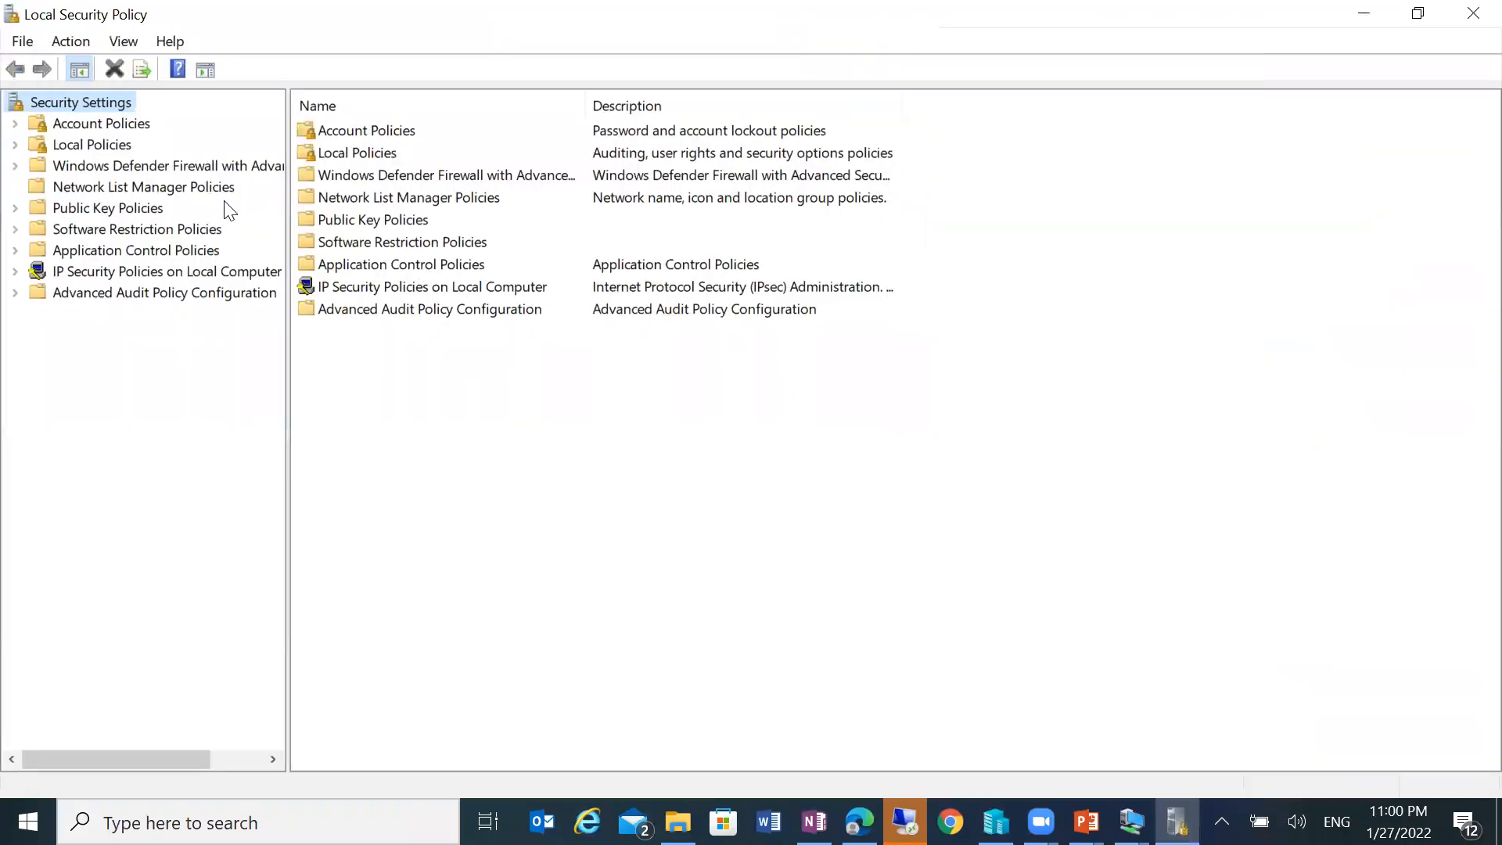
{"action": "left_click", "coordinate": [98, 149]}
{"action": "left_click", "coordinate": [129, 171]}
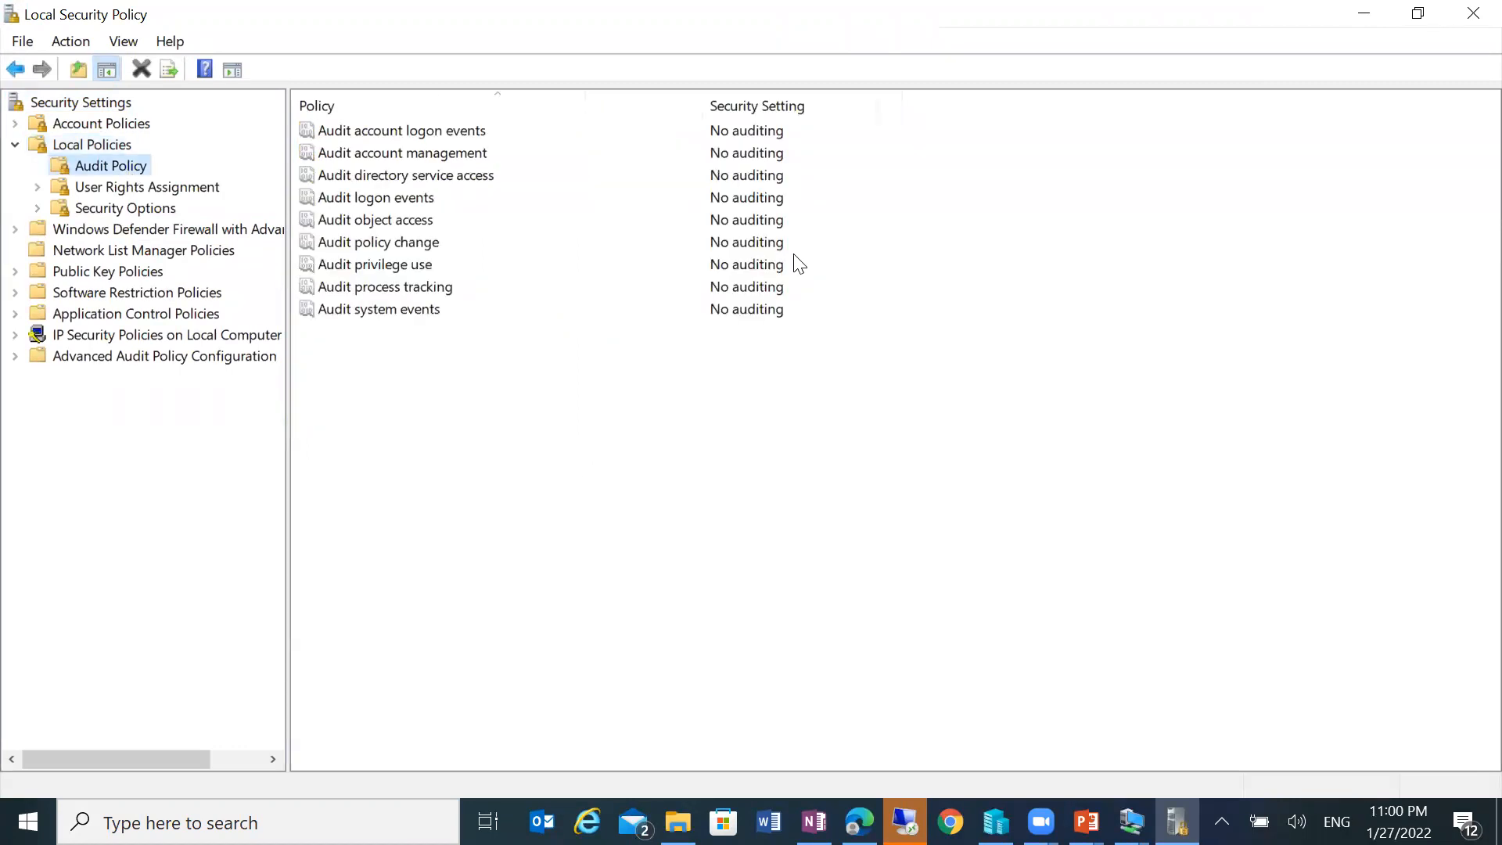
{"action": "left_click", "coordinate": [367, 222]}
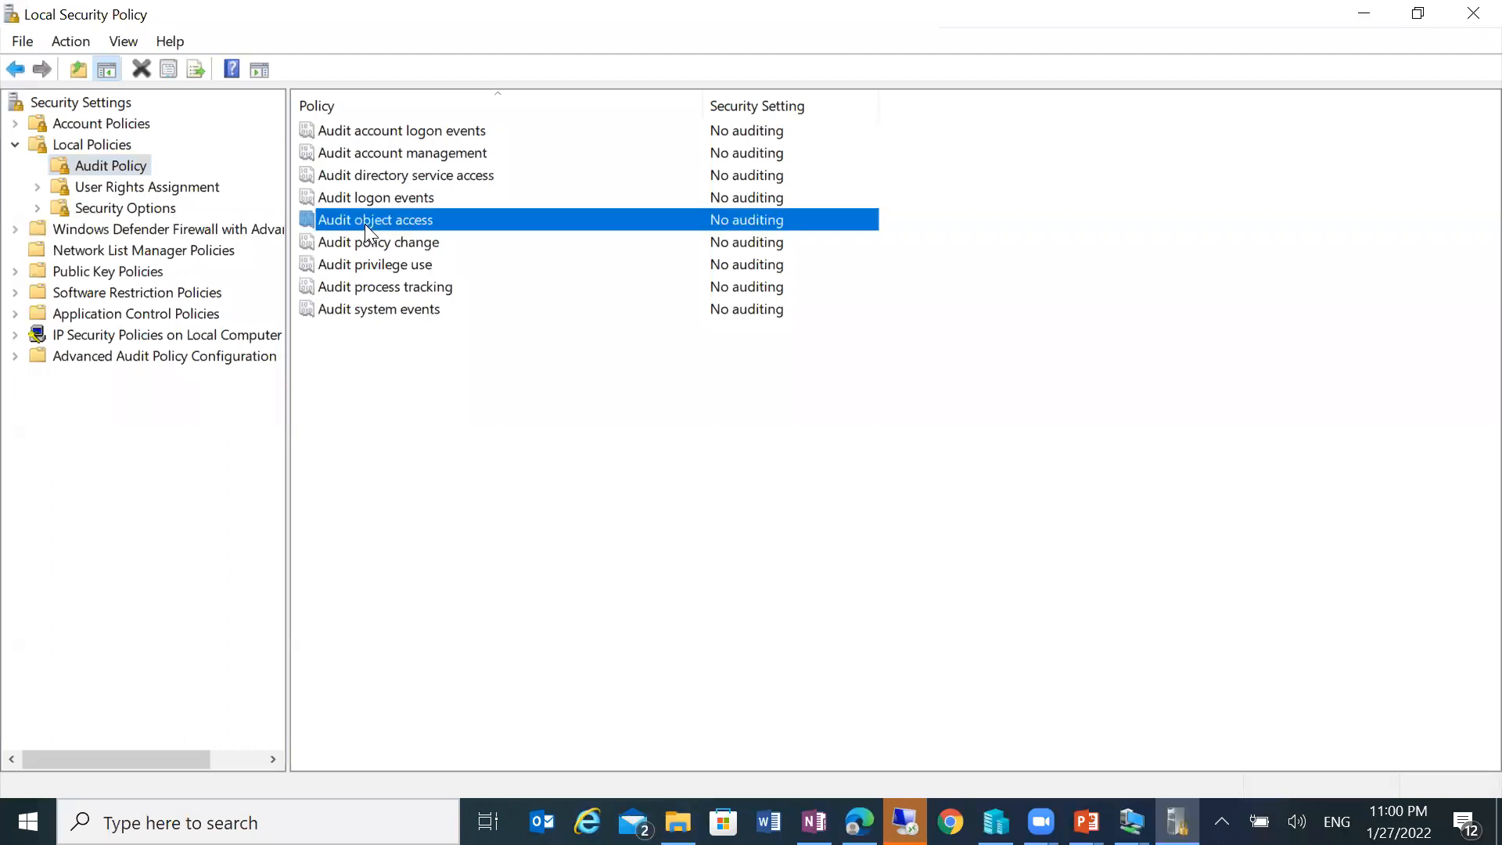
{"action": "double_click", "coordinate": [455, 227]}
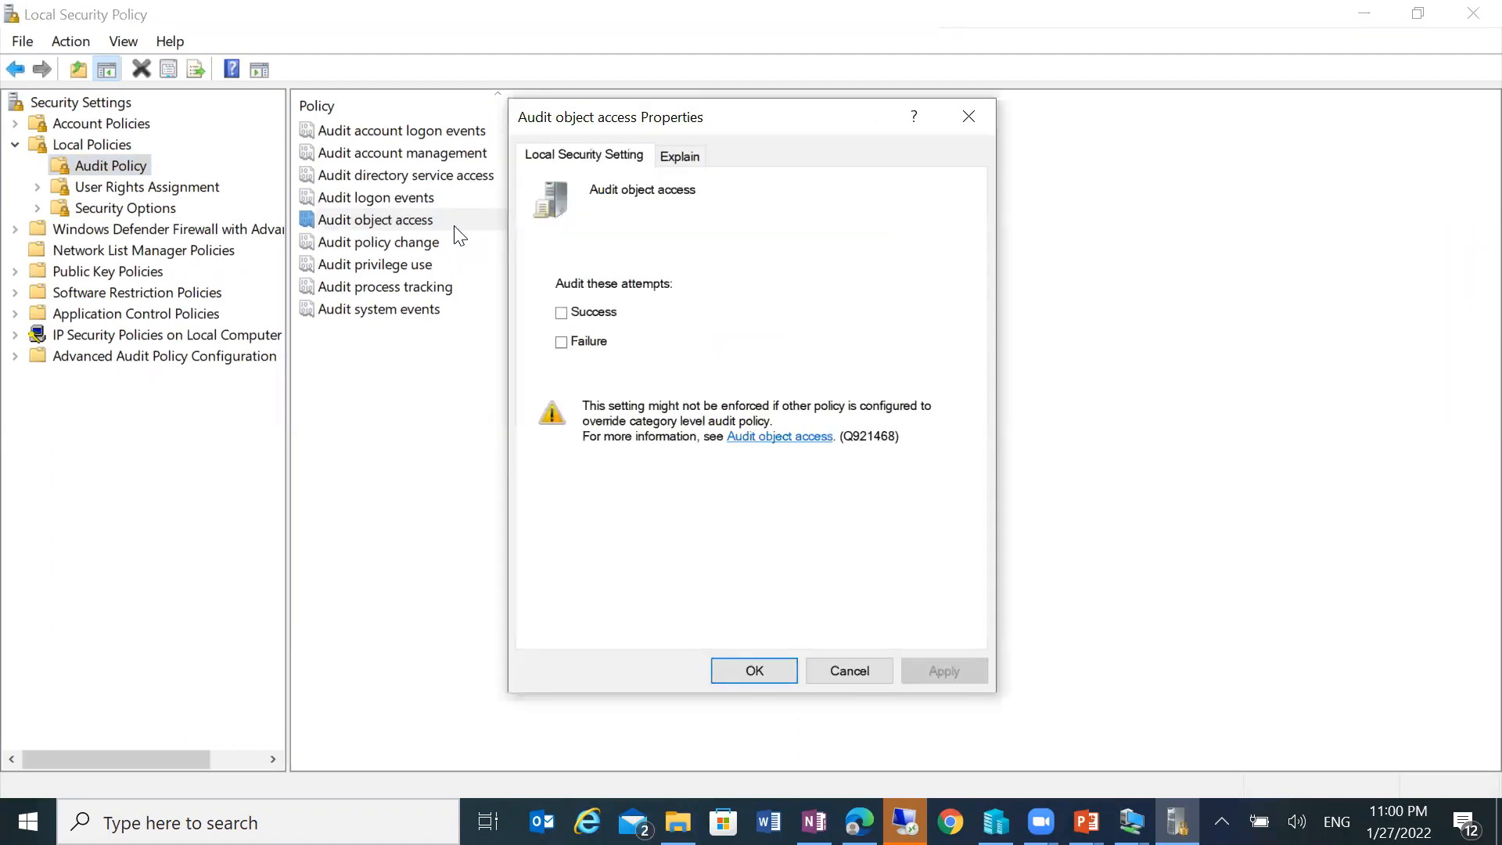
{"action": "left_click", "coordinate": [593, 315]}
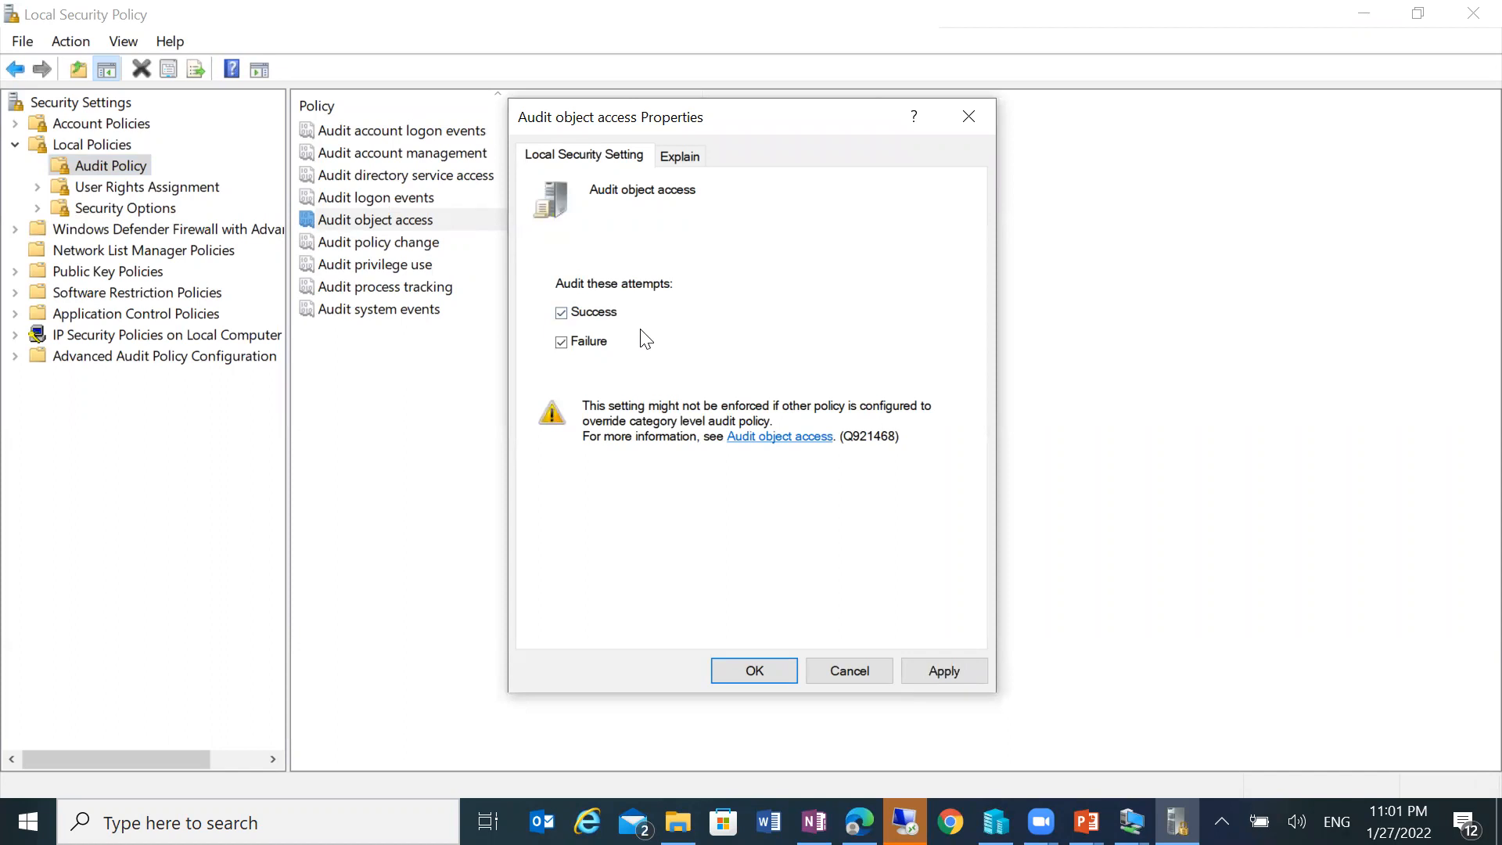
{"action": "left_click", "coordinate": [914, 676]}
{"action": "left_click", "coordinate": [773, 669]}
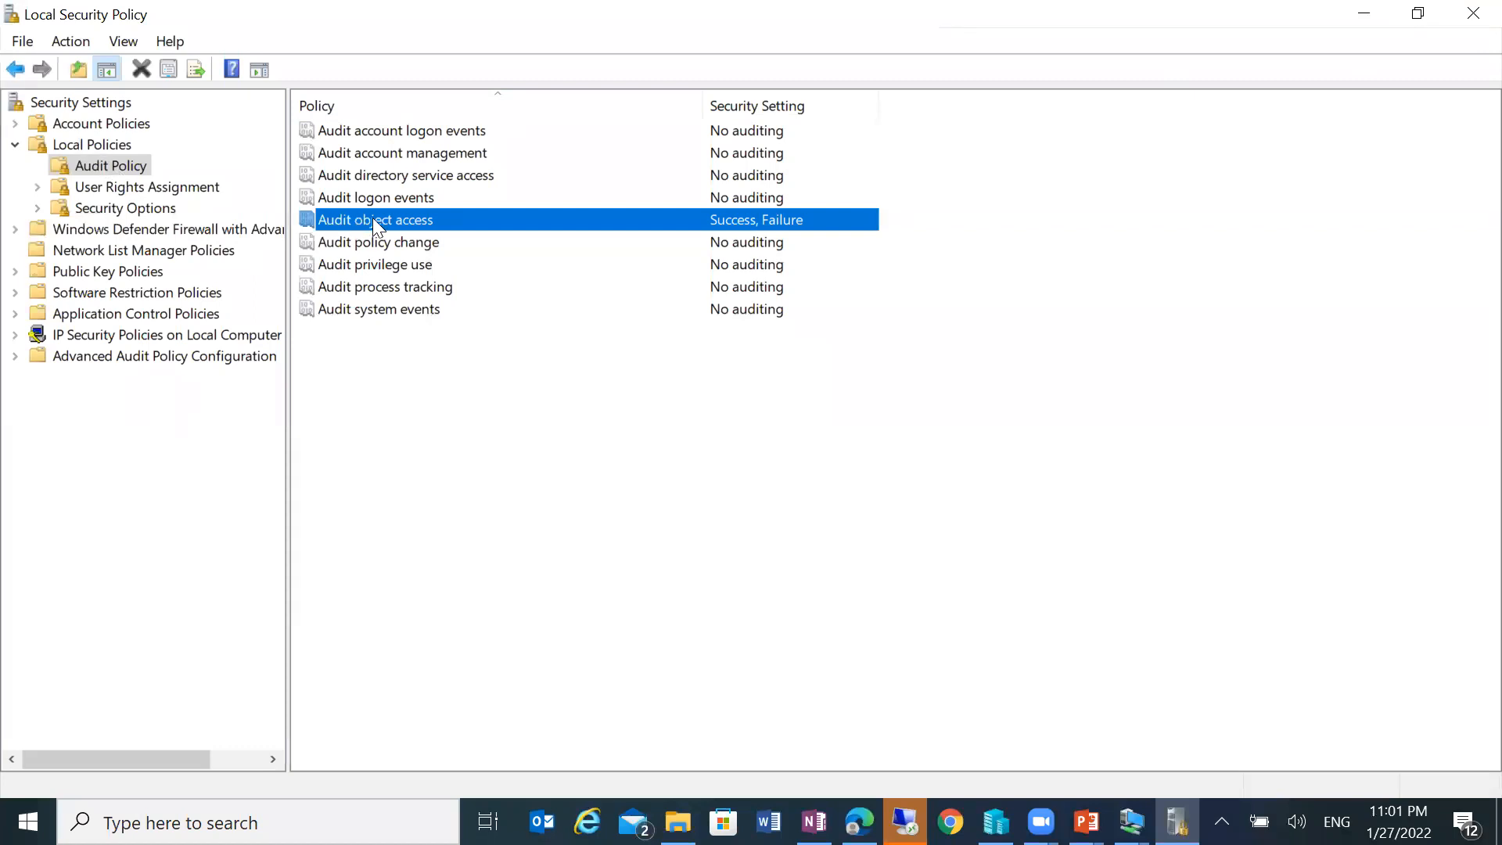
Step: Recheck Audit object access shows Success and Failure, then close Local Security Policy
{"action": "double_click", "coordinate": [458, 219]}
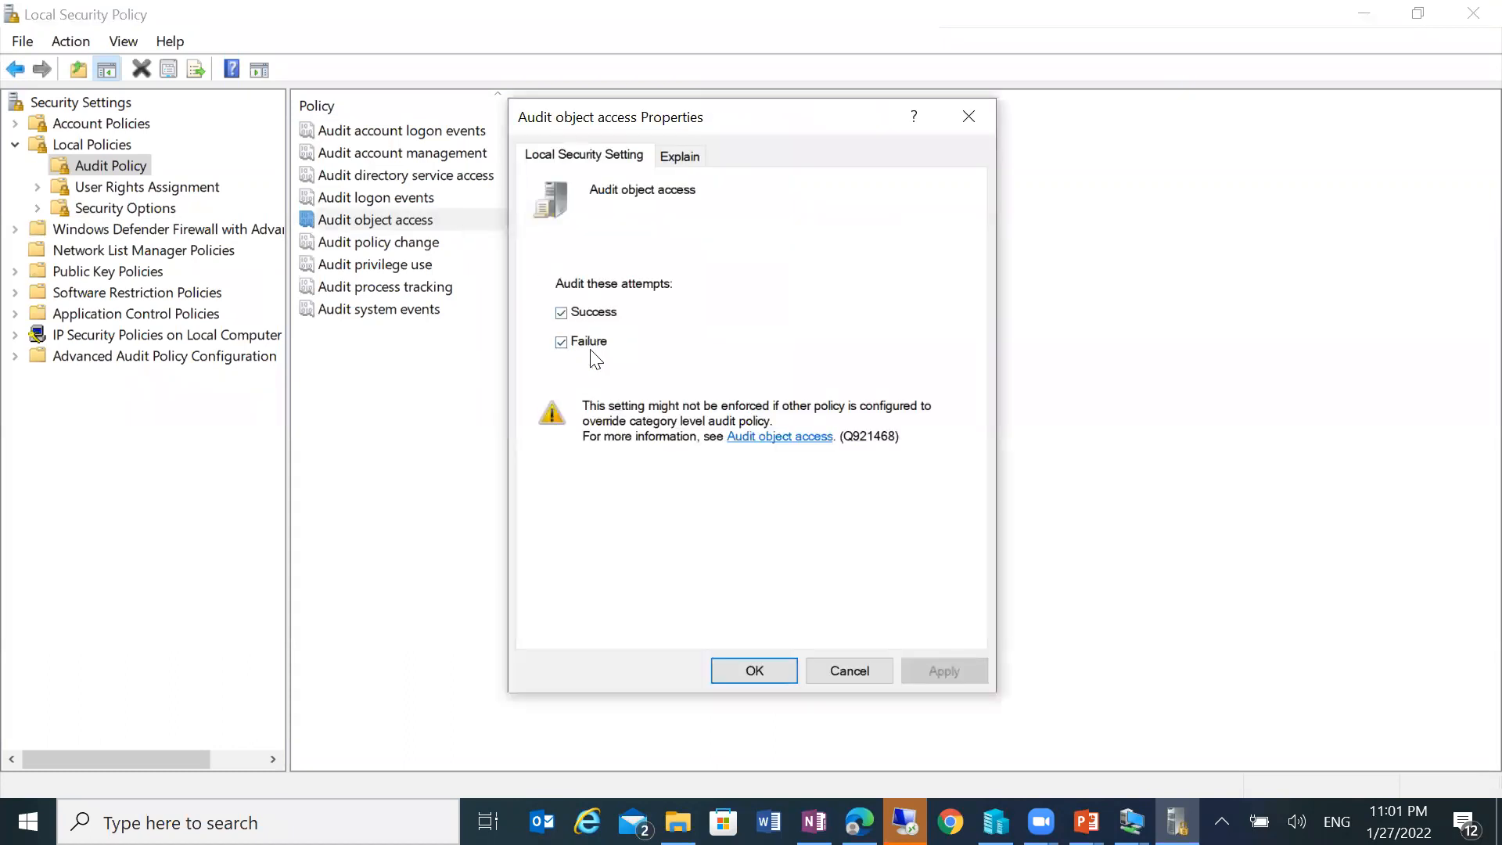
{"action": "left_click", "coordinate": [755, 669]}
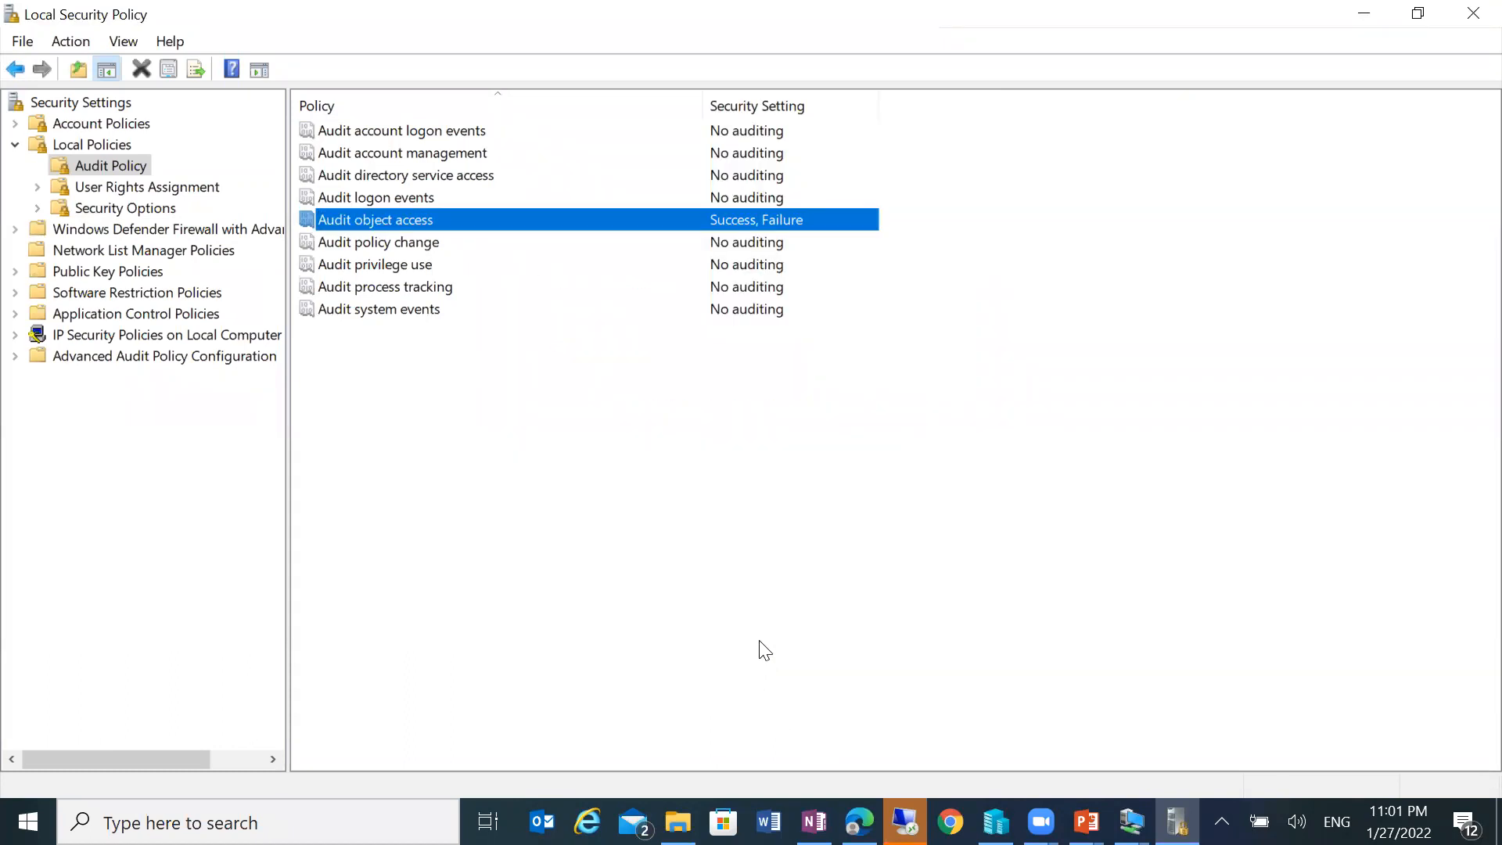
{"action": "left_click", "coordinate": [1473, 13]}
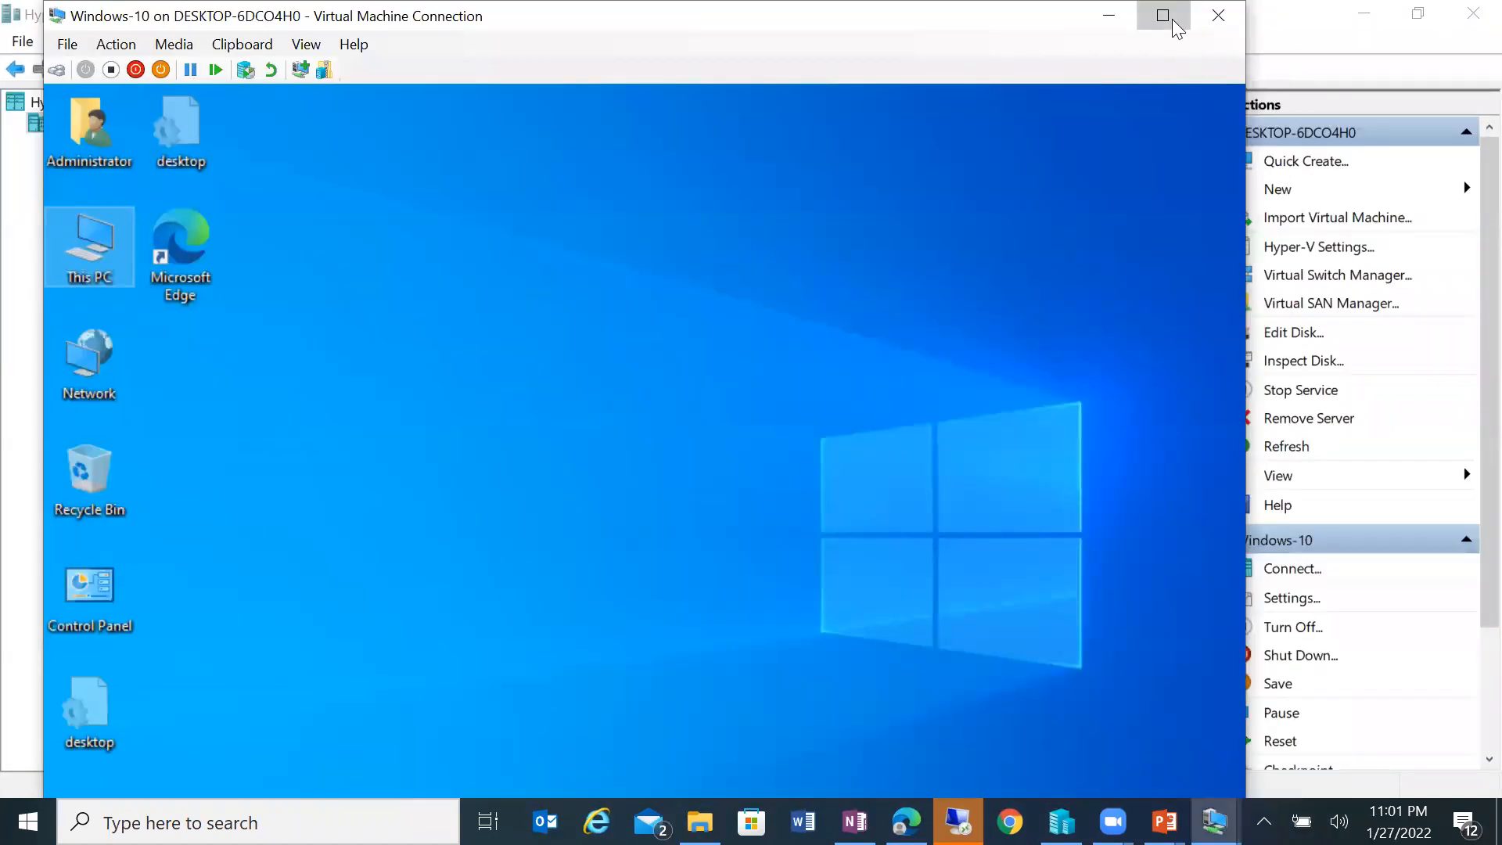
Step: Sign out of the VM's Administrator session from the Start button's right-click menu
{"action": "left_click", "coordinate": [1172, 19]}
{"action": "double_click", "coordinate": [975, 9]}
{"action": "double_click", "coordinate": [623, 11]}
{"action": "right_click", "coordinate": [369, 707]}
{"action": "mouse_move", "coordinate": [496, 665]}
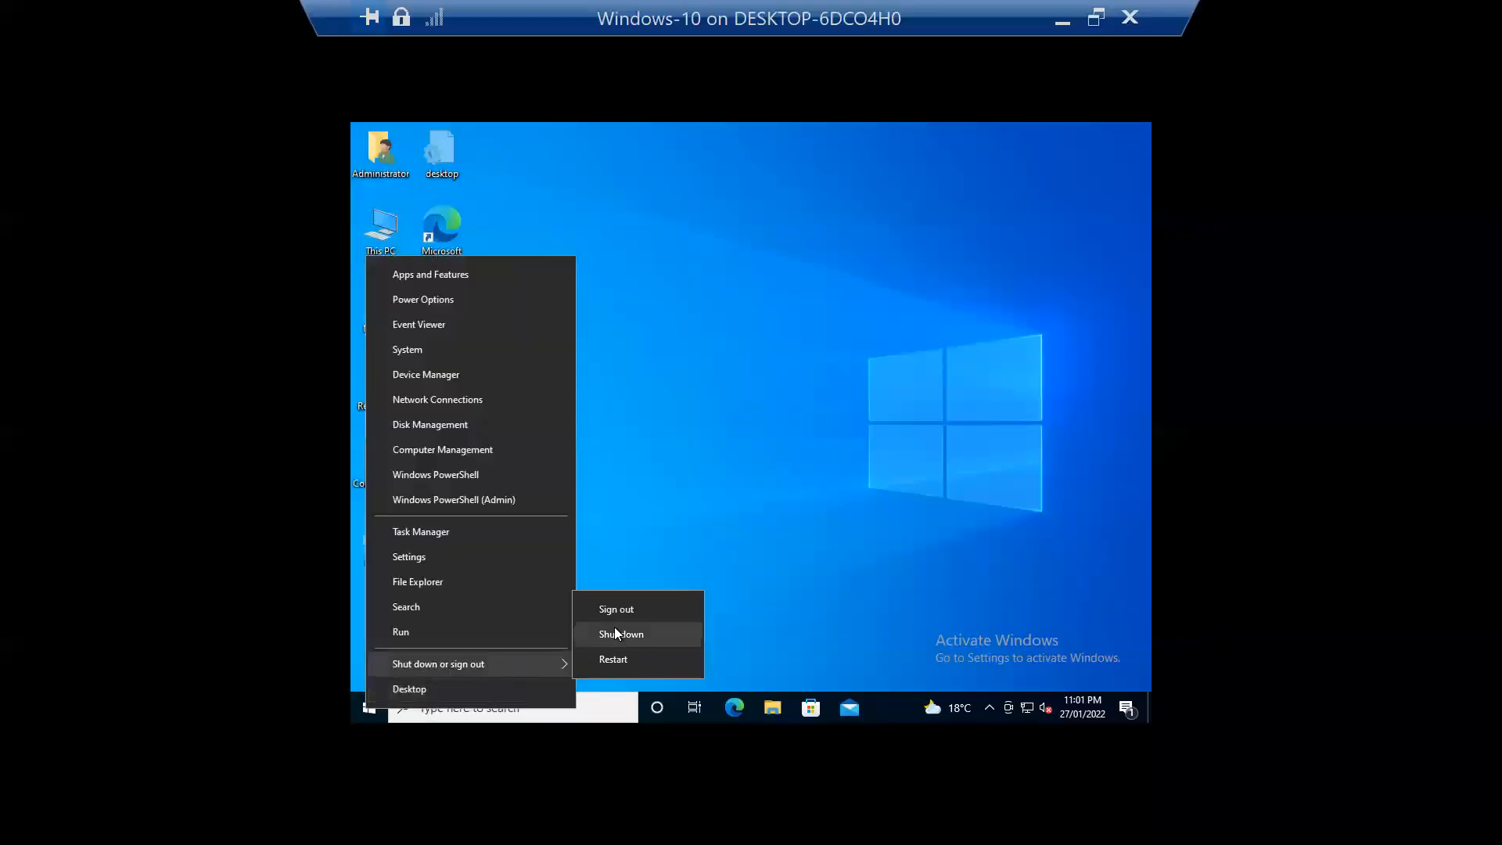
{"action": "left_click", "coordinate": [625, 608]}
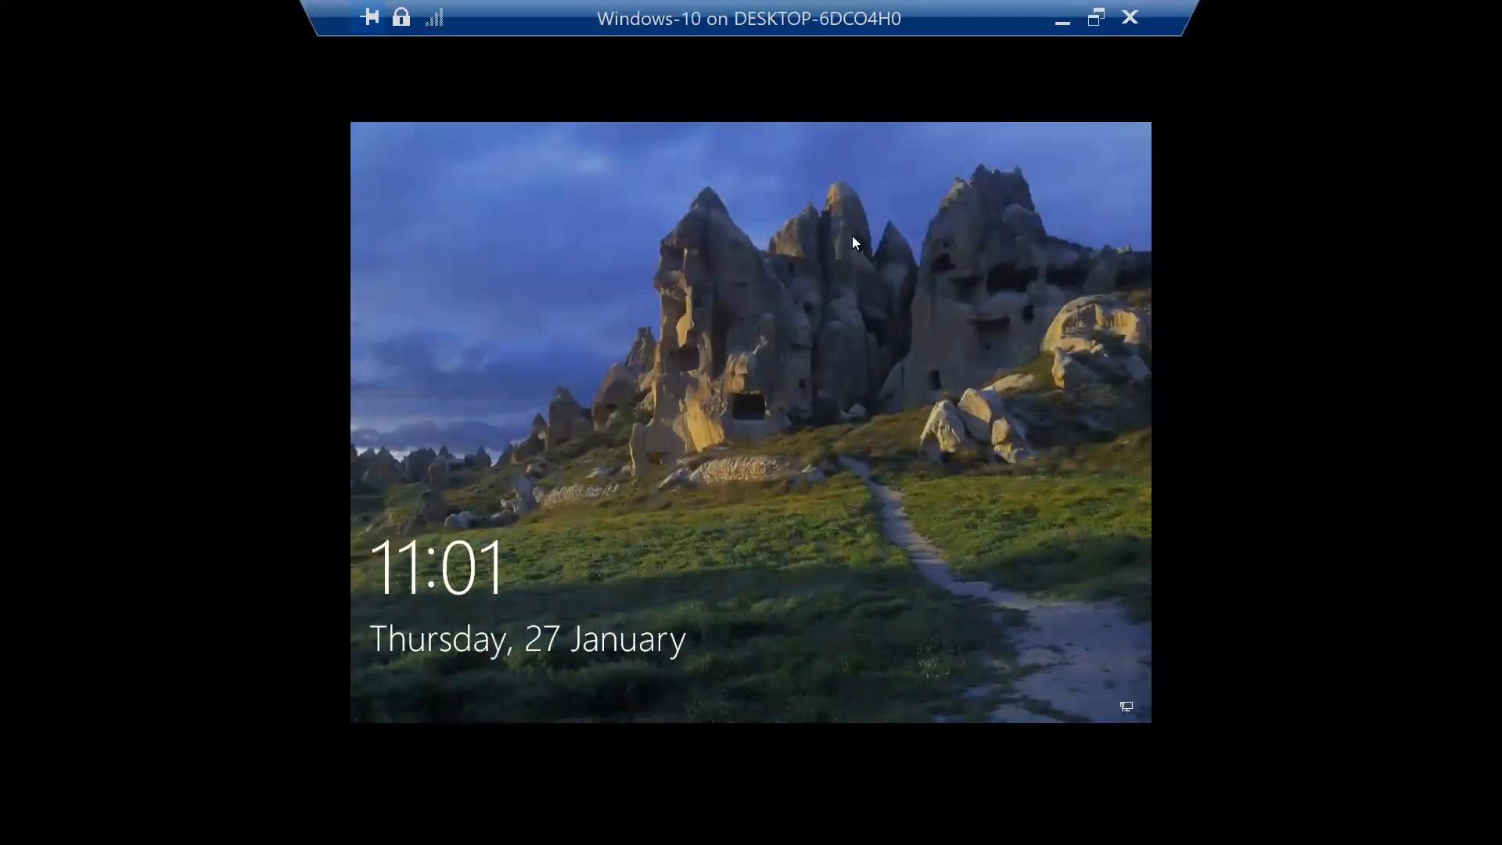
Step: Sign in to the VM as the standard test user with its password
{"action": "left_click", "coordinate": [852, 236]}
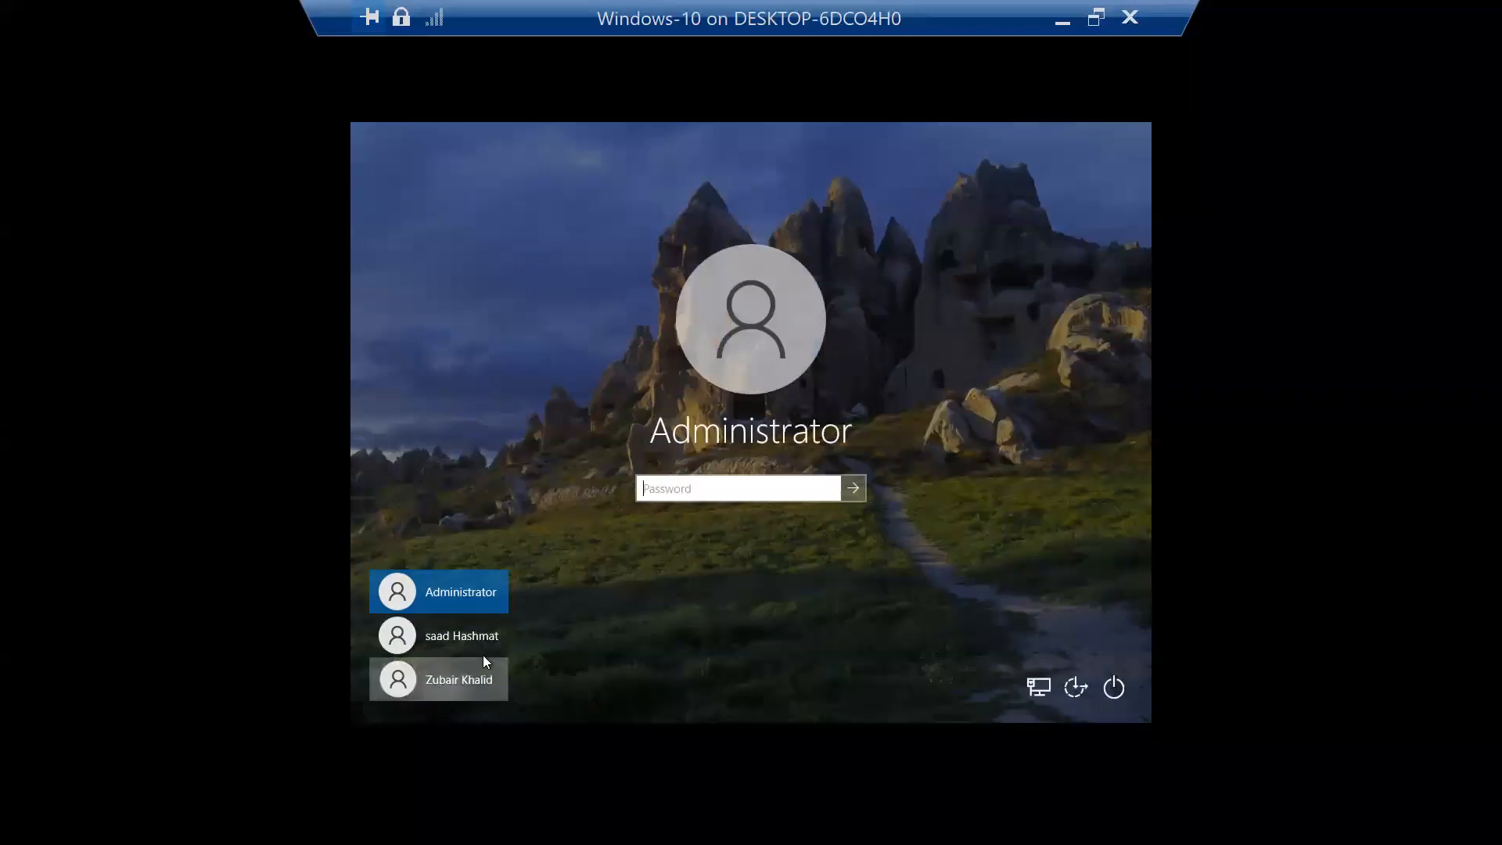
{"action": "left_click", "coordinate": [483, 678]}
{"action": "type", "text": "••••••••"}
{"action": "key", "text": "Return"}
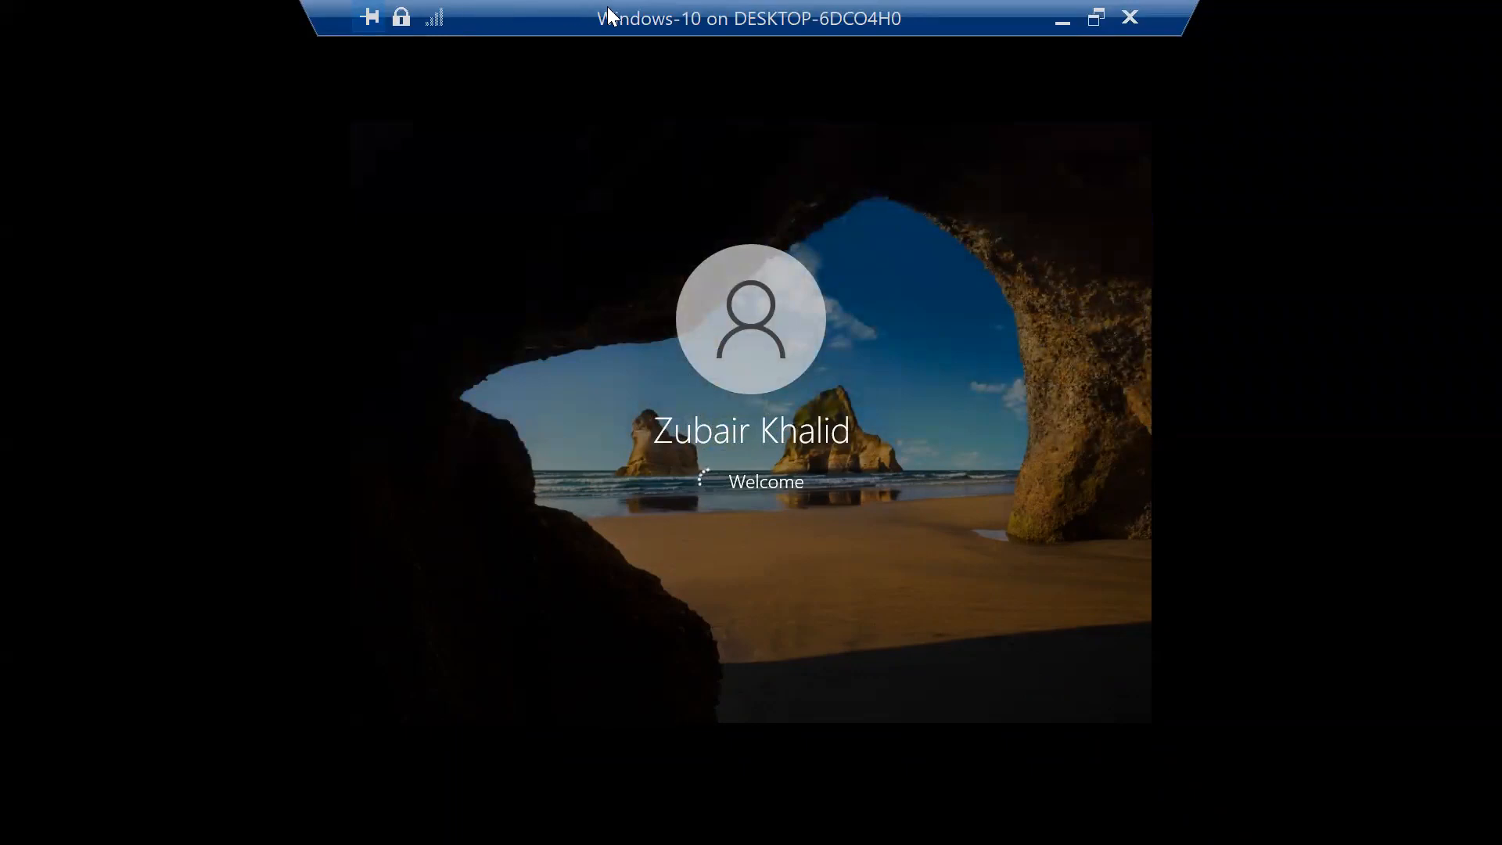
{"action": "left_click", "coordinate": [1096, 17]}
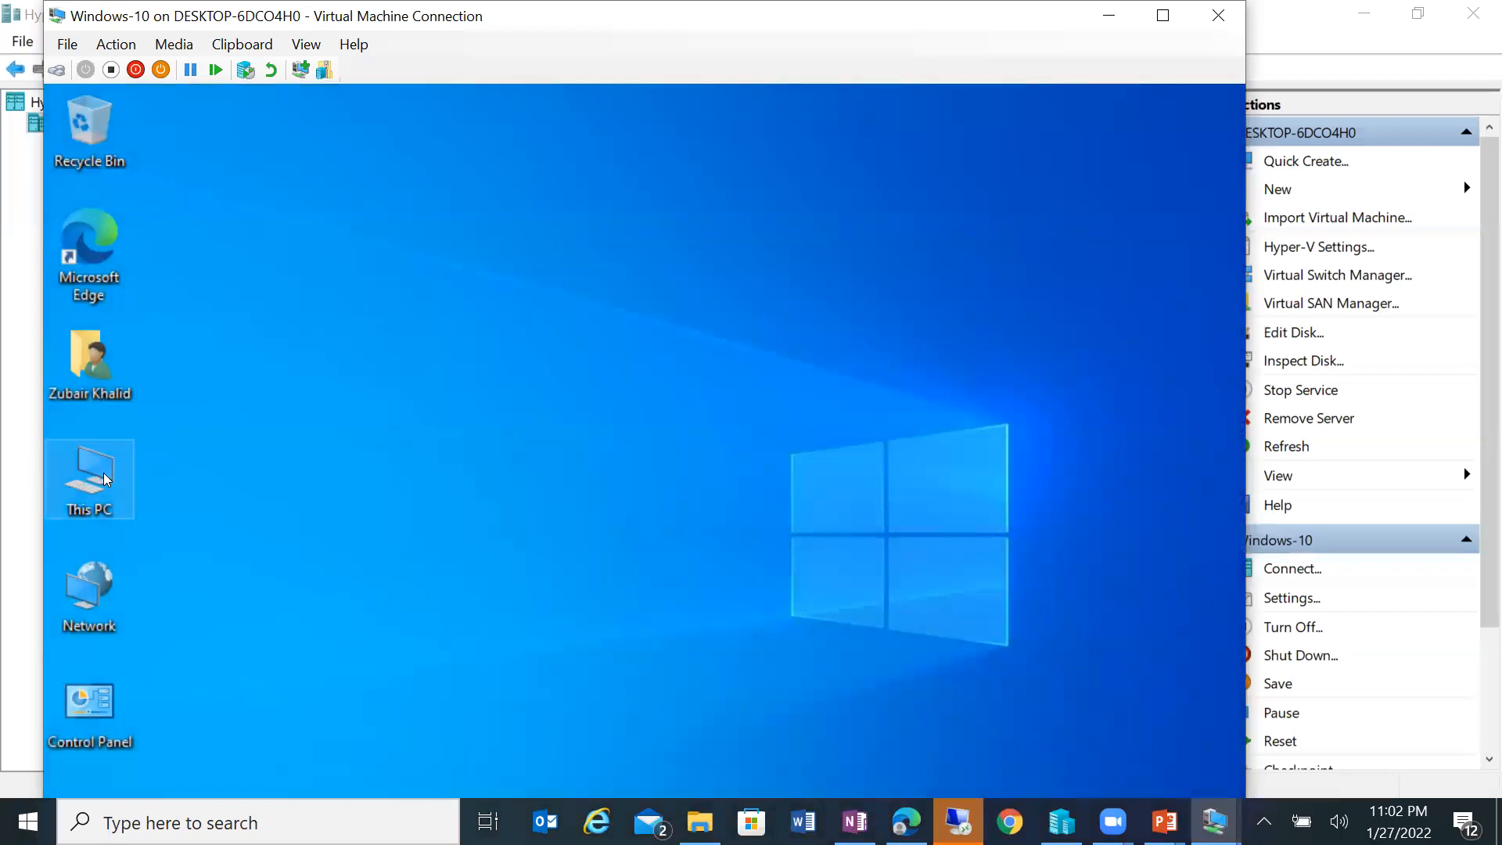
Step: Open New Volume (D:) and try opening Test NTFS Permissions, which is denied
{"action": "double_click", "coordinate": [104, 474]}
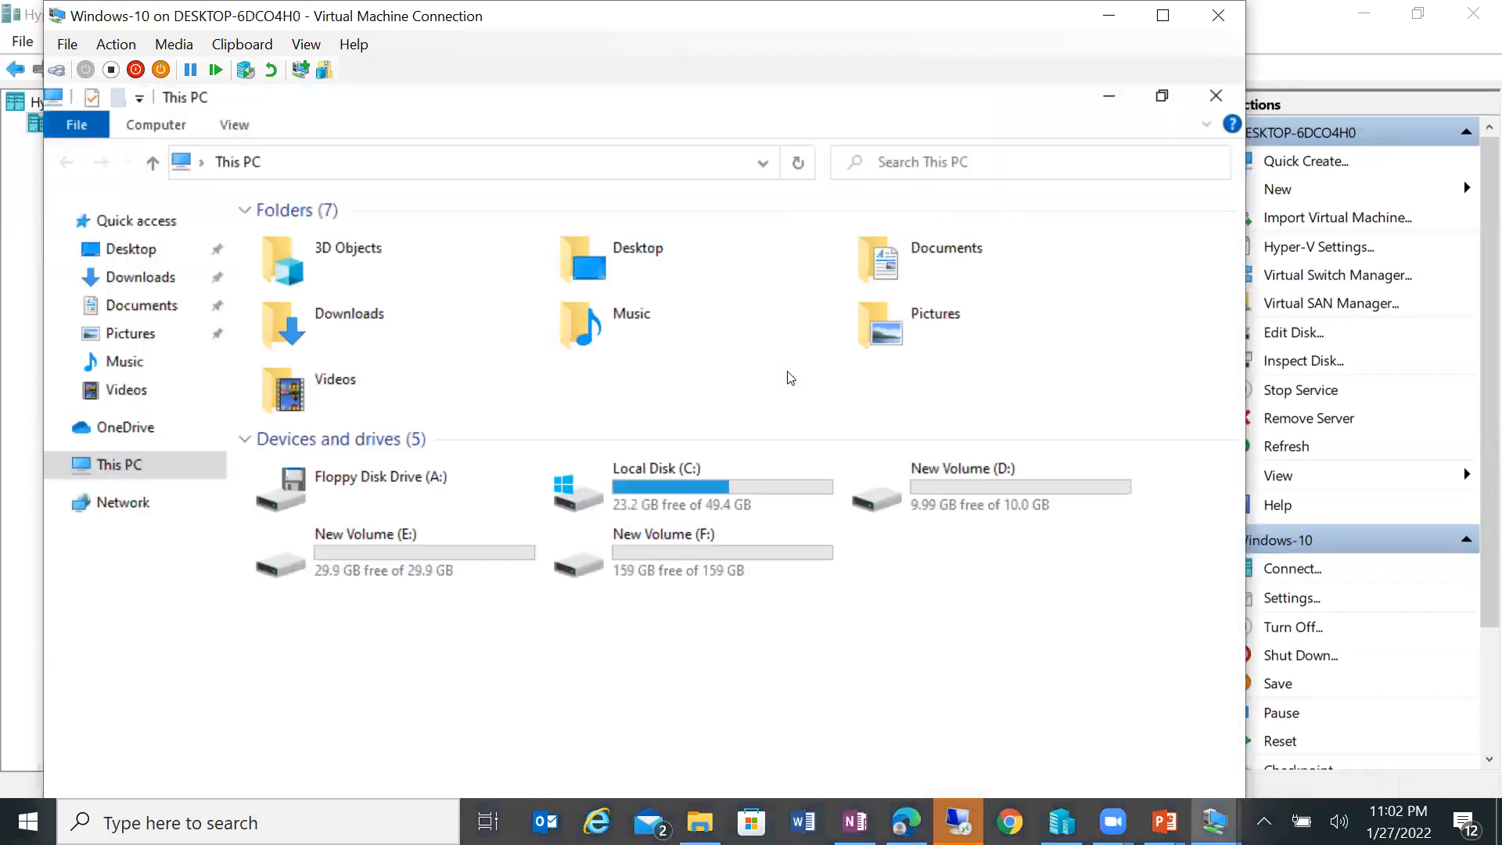
{"action": "double_click", "coordinate": [996, 488]}
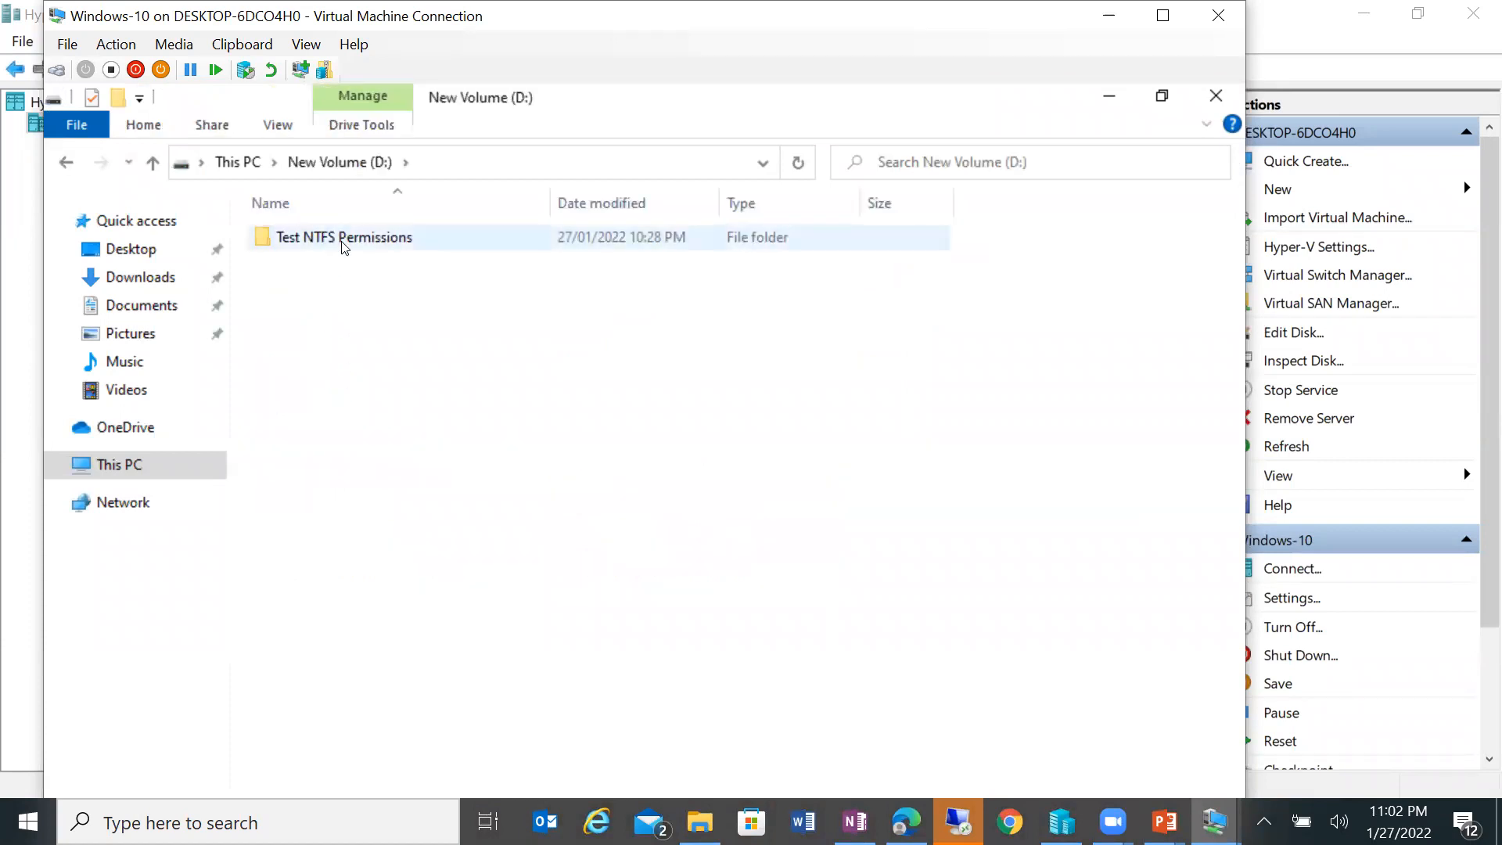
{"action": "right_click", "coordinate": [342, 239]}
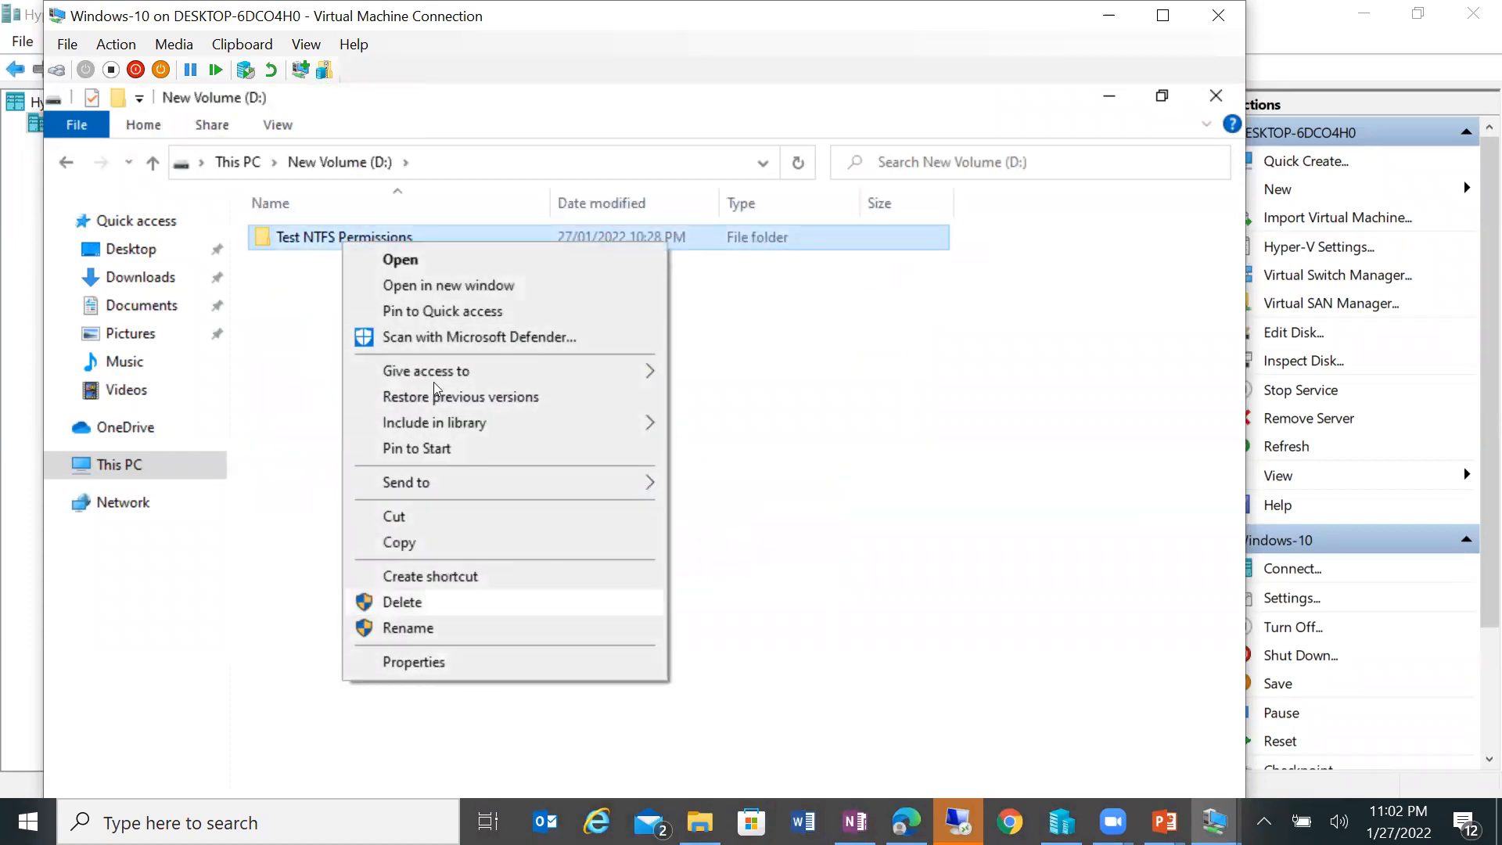
{"action": "left_click", "coordinate": [444, 254]}
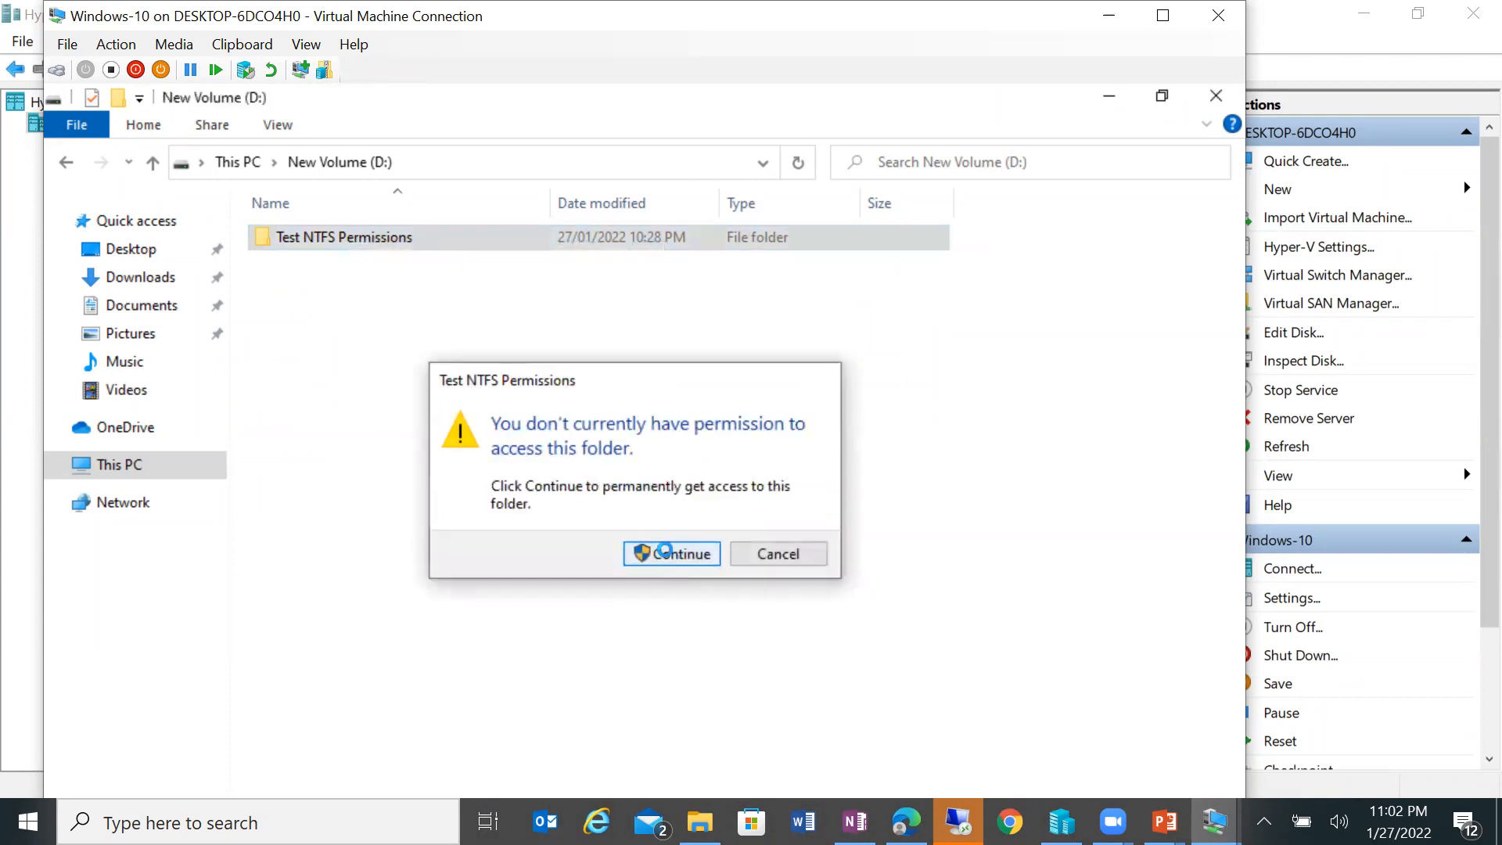
{"action": "left_click", "coordinate": [639, 551]}
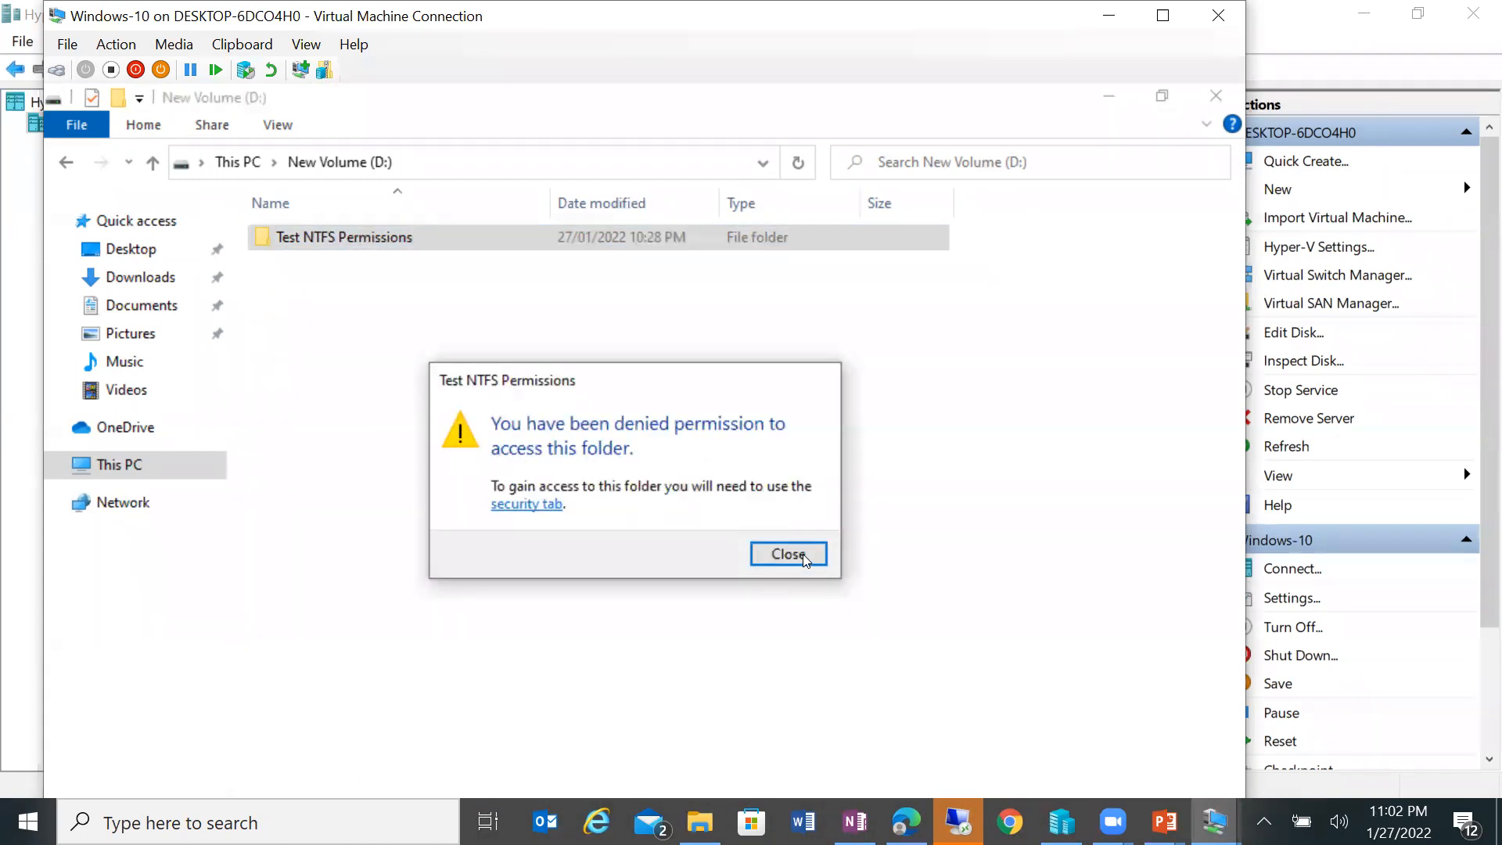
{"action": "left_click", "coordinate": [788, 554]}
Step: Try deleting the Test NTFS Permissions folder, retry, and cancel when access is denied
{"action": "right_click", "coordinate": [389, 244]}
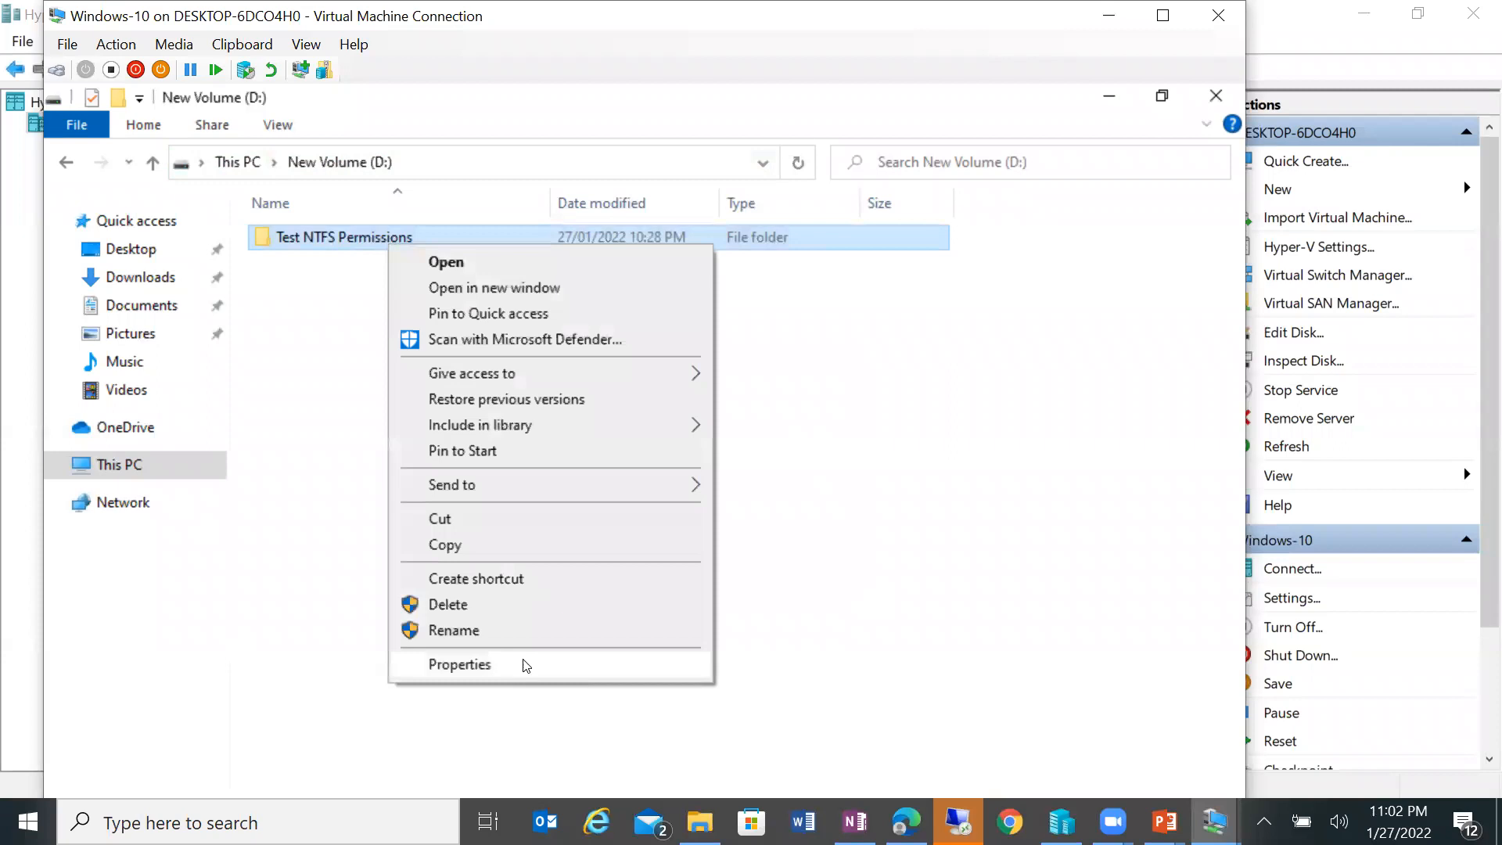
{"action": "left_click", "coordinate": [526, 607]}
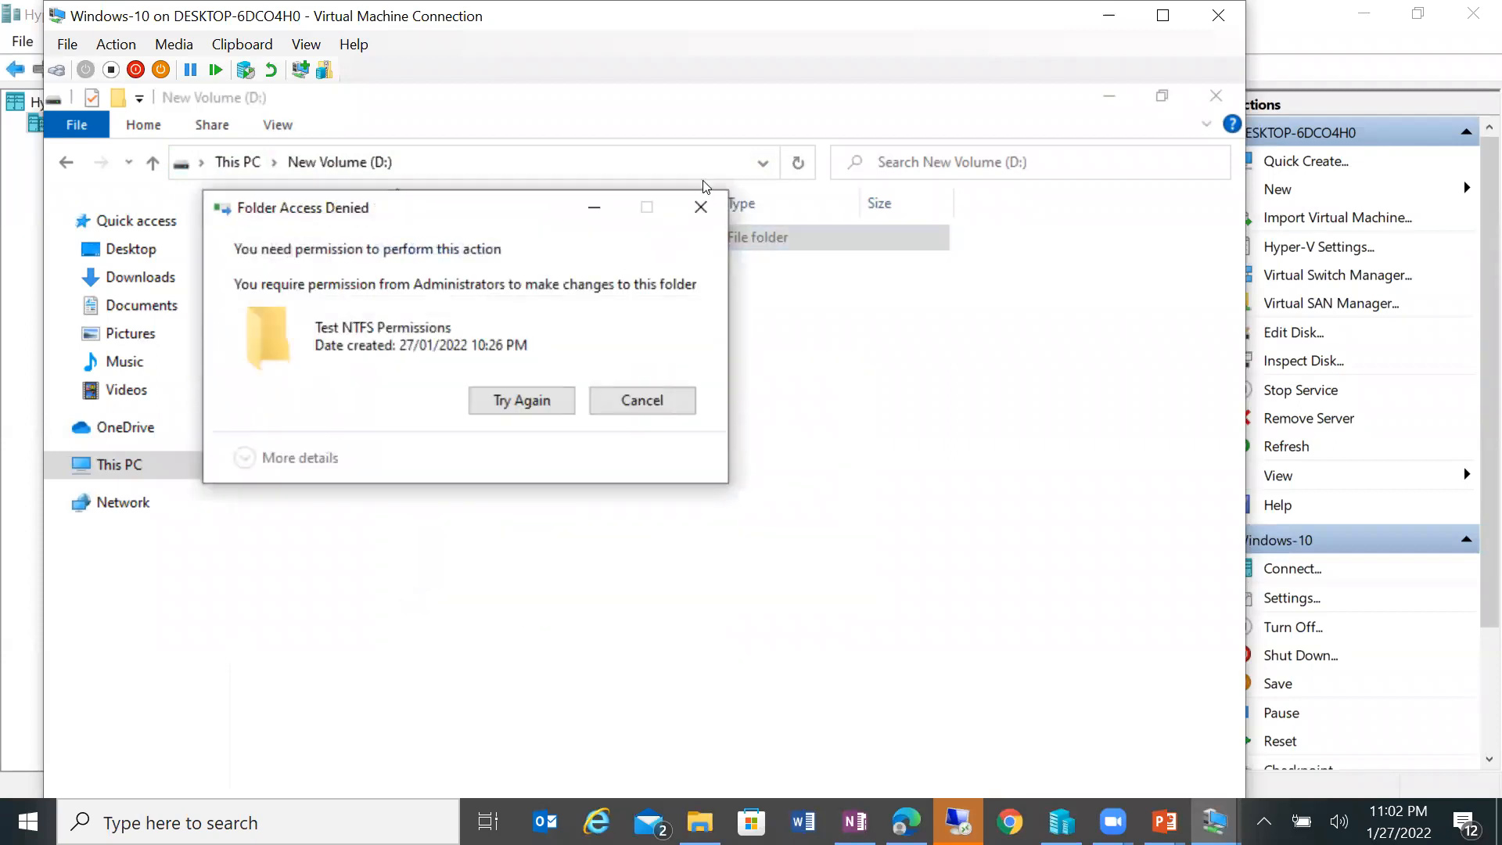
{"action": "left_click", "coordinate": [537, 407]}
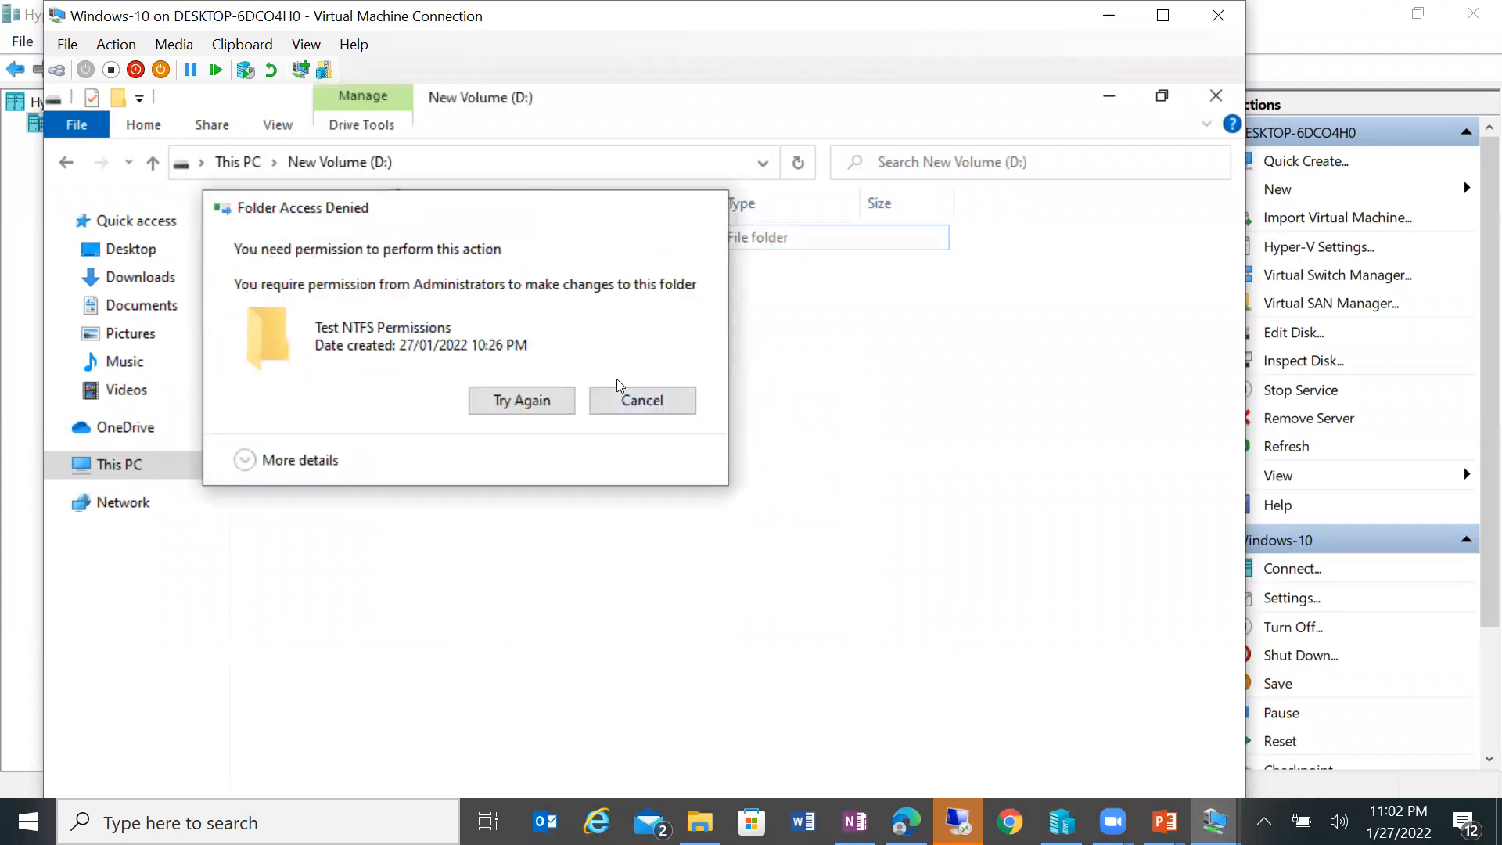
{"action": "left_click", "coordinate": [616, 396]}
Step: Check the Auditing and Permissions tabs in Test NTFS Permissions' Advanced Security settings
{"action": "right_click", "coordinate": [403, 231]}
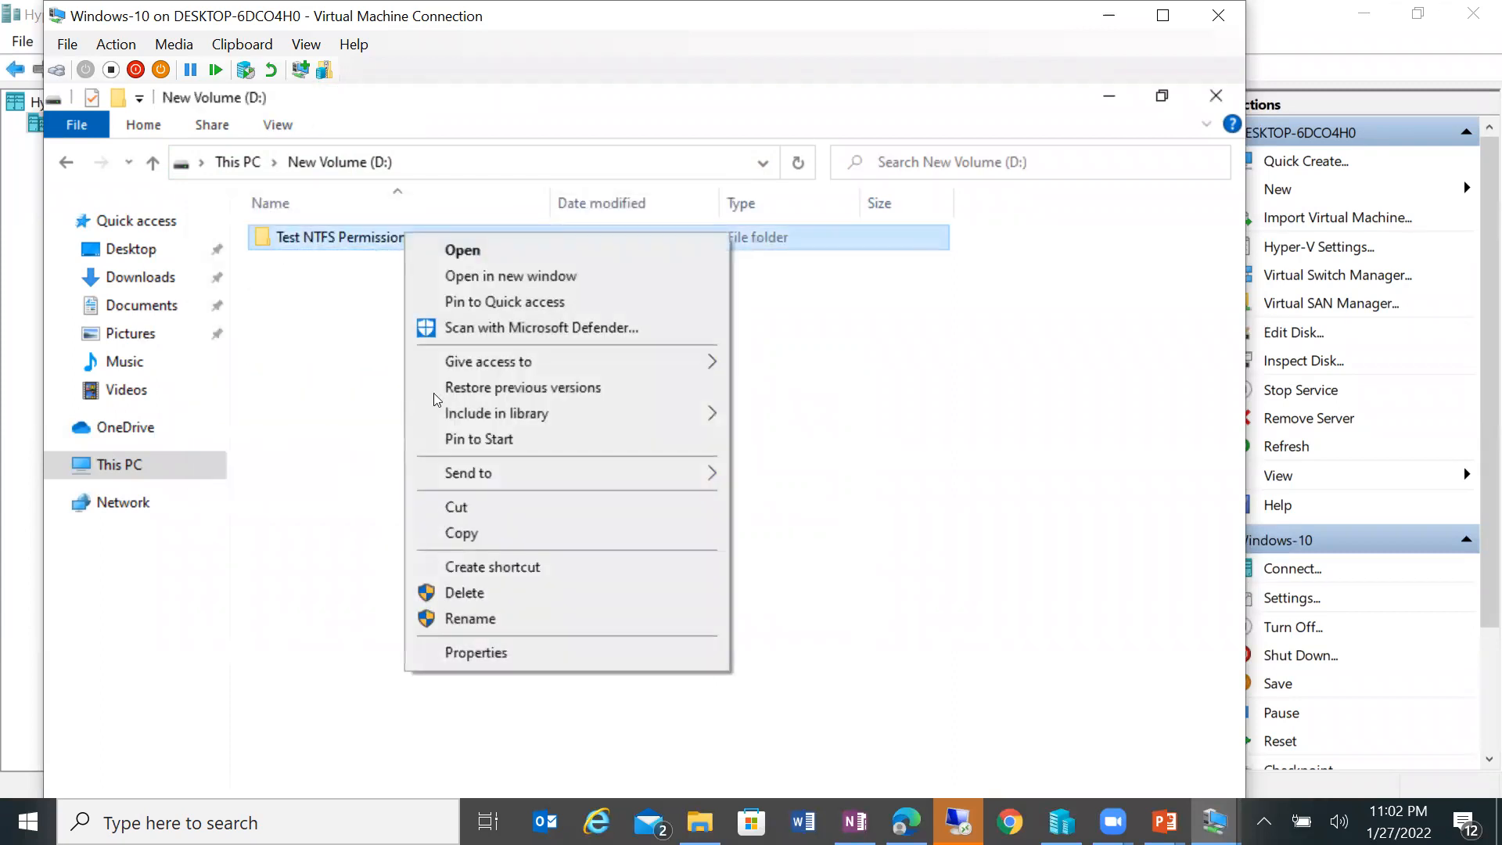
{"action": "left_click", "coordinate": [526, 654]}
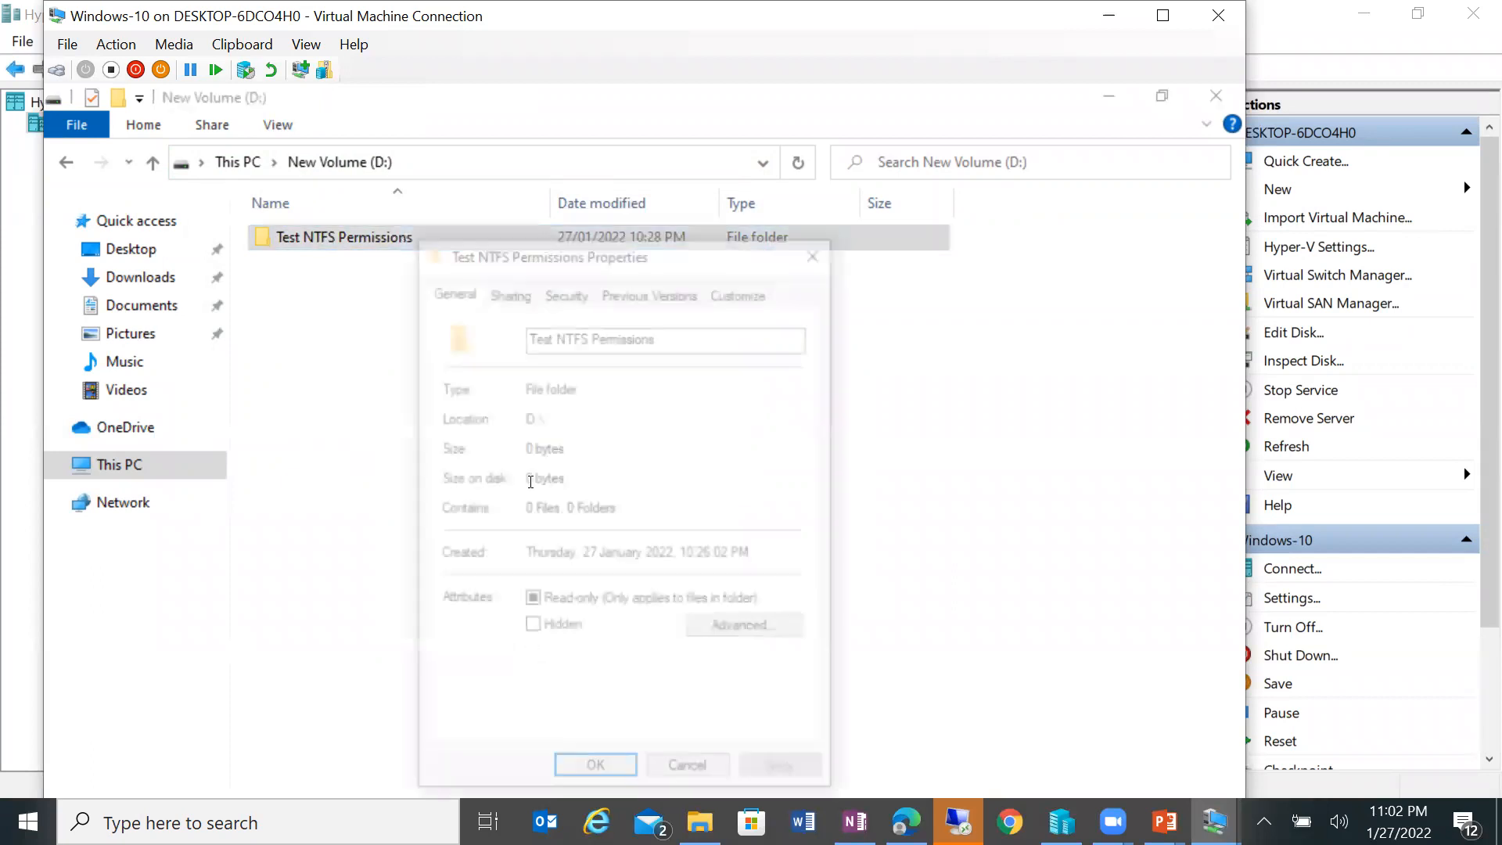
{"action": "left_click", "coordinate": [564, 288]}
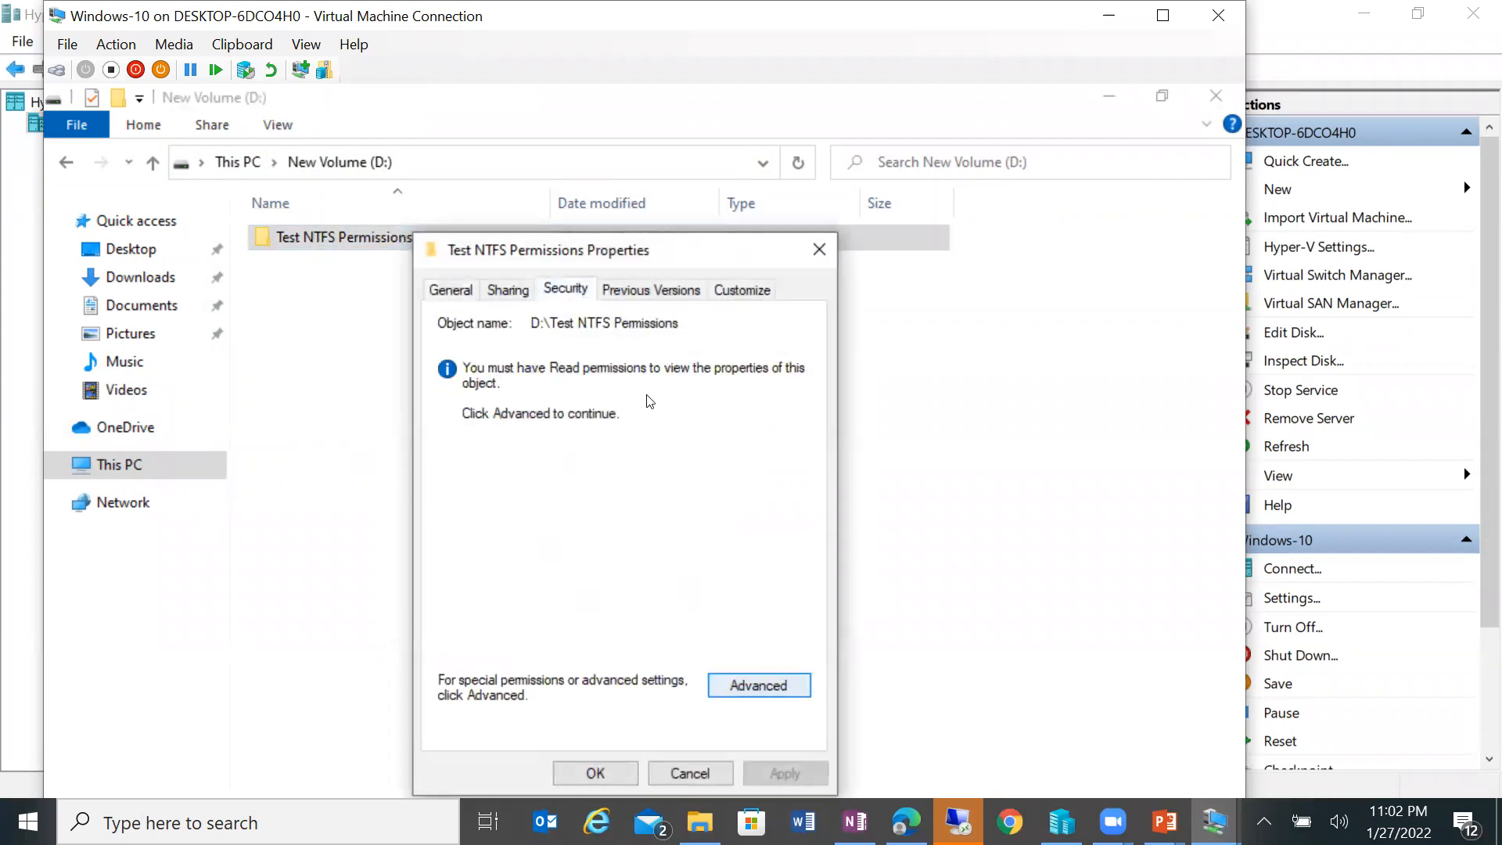
{"action": "left_click", "coordinate": [768, 688]}
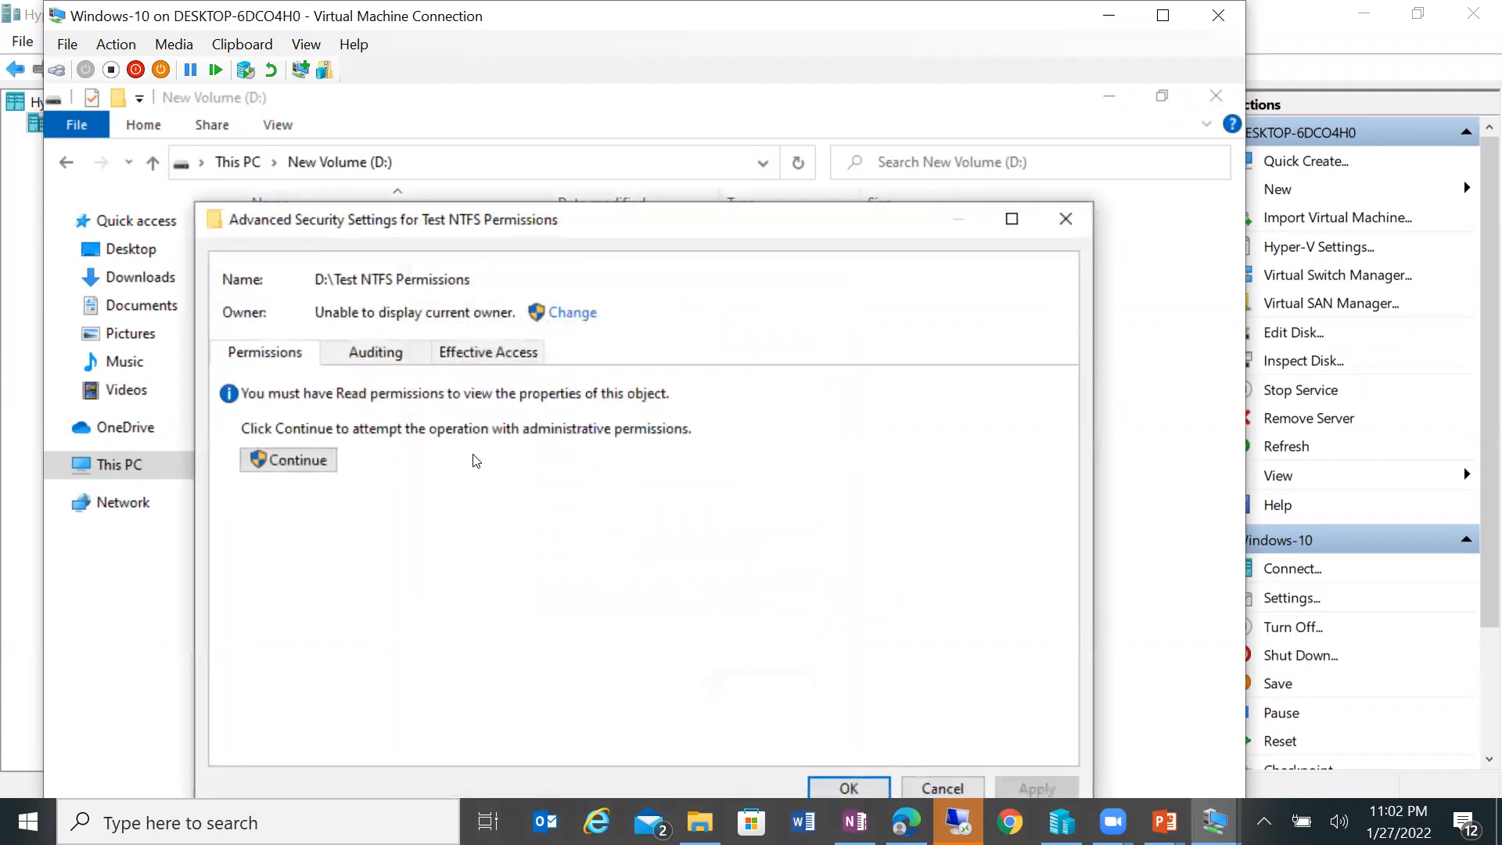
{"action": "left_click", "coordinate": [377, 351]}
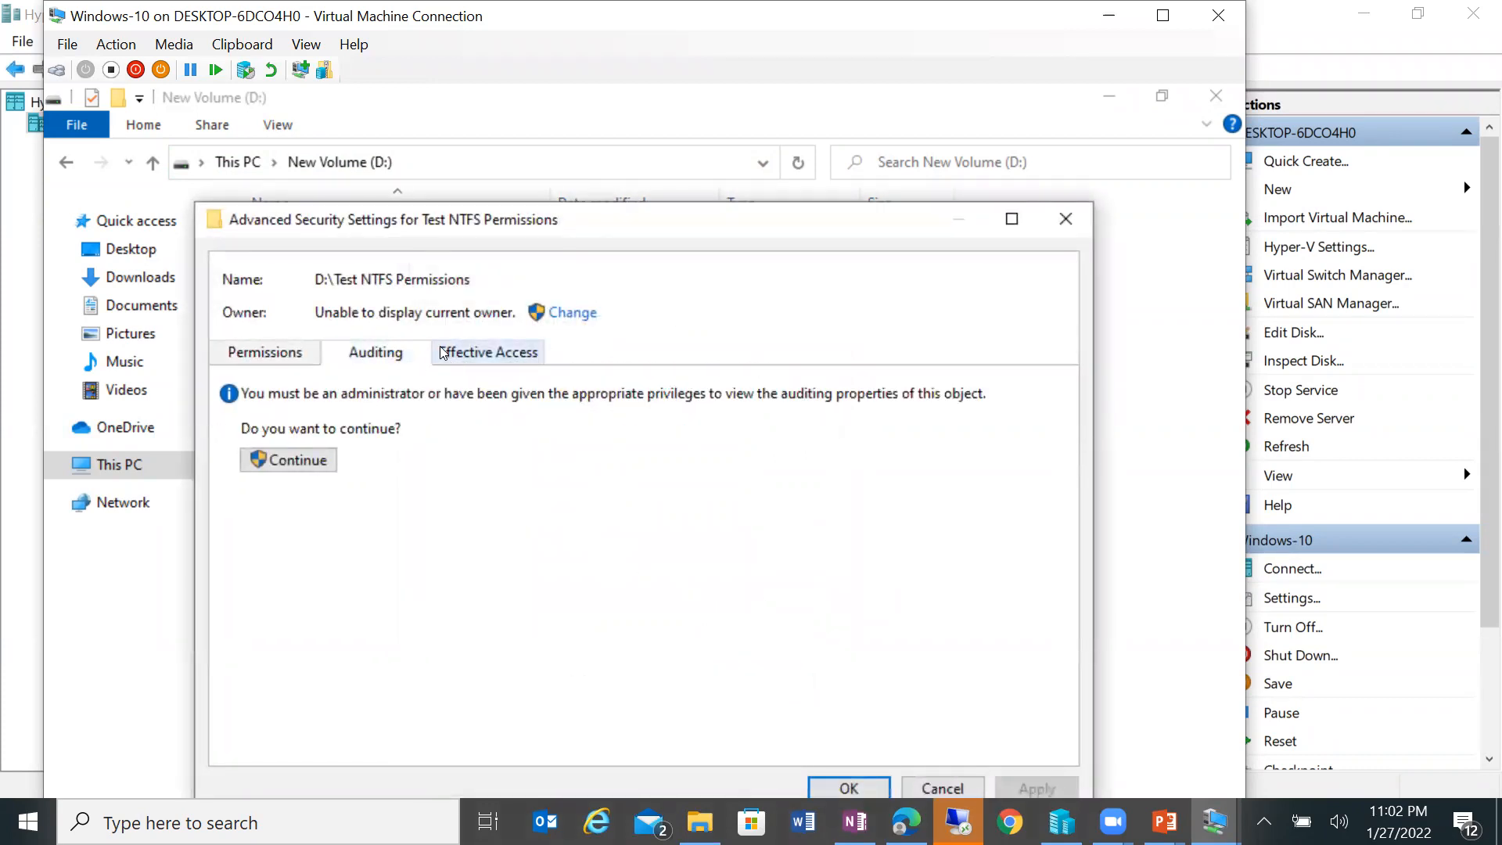
{"action": "left_click_drag", "start_coordinate": [515, 311], "coordinate": [313, 311]}
{"action": "left_click", "coordinate": [273, 352]}
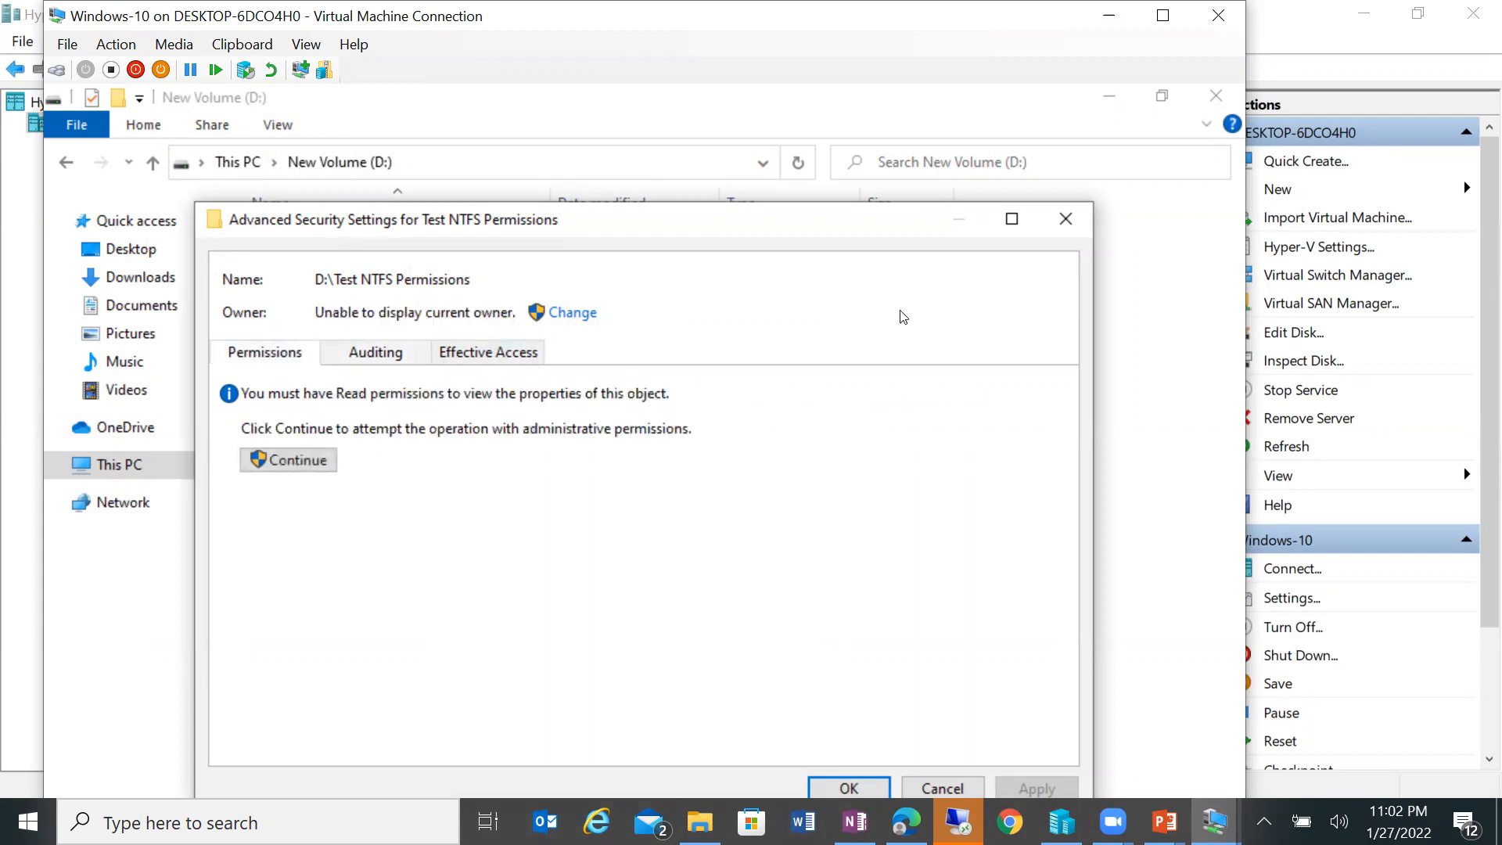
Step: Close the advanced security settings, the folder properties and the New Volume (D:) window
{"action": "key", "text": "Escape"}
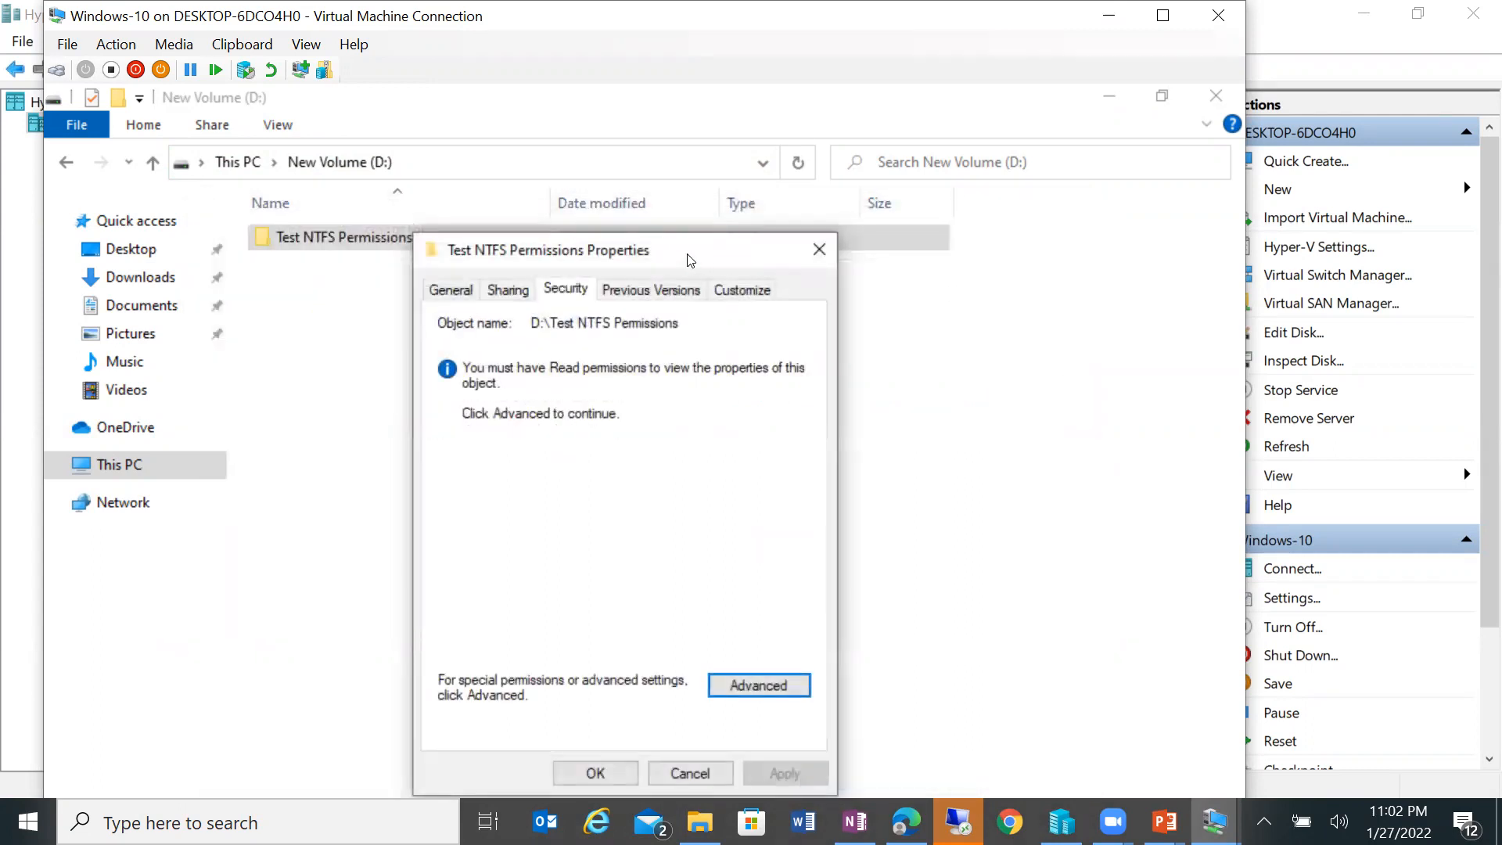
{"action": "left_click_drag", "start_coordinate": [704, 255], "coordinate": [714, 156]}
{"action": "left_click", "coordinate": [604, 678]}
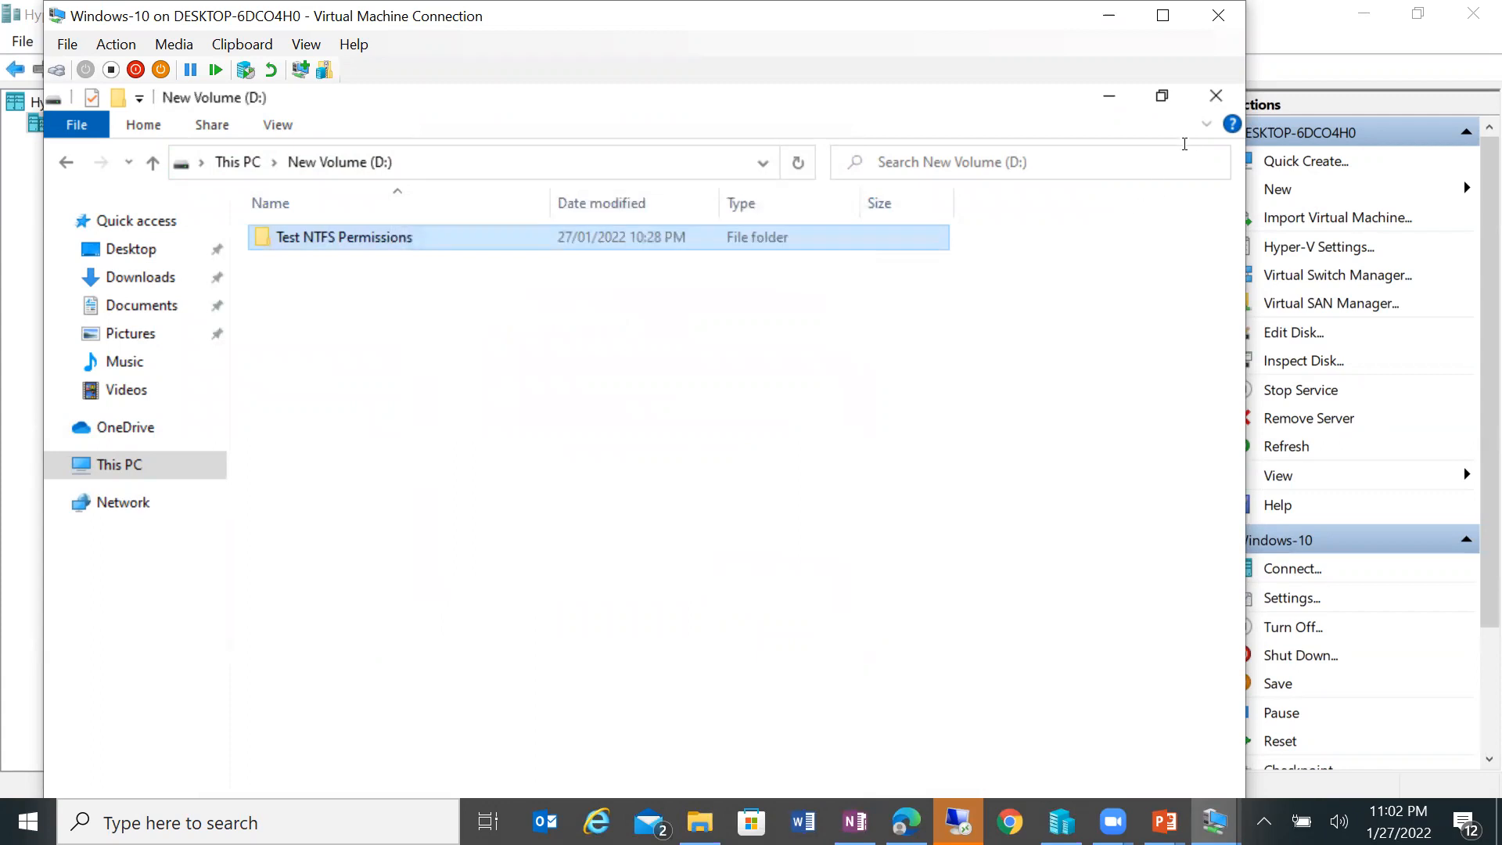
{"action": "left_click", "coordinate": [1224, 102]}
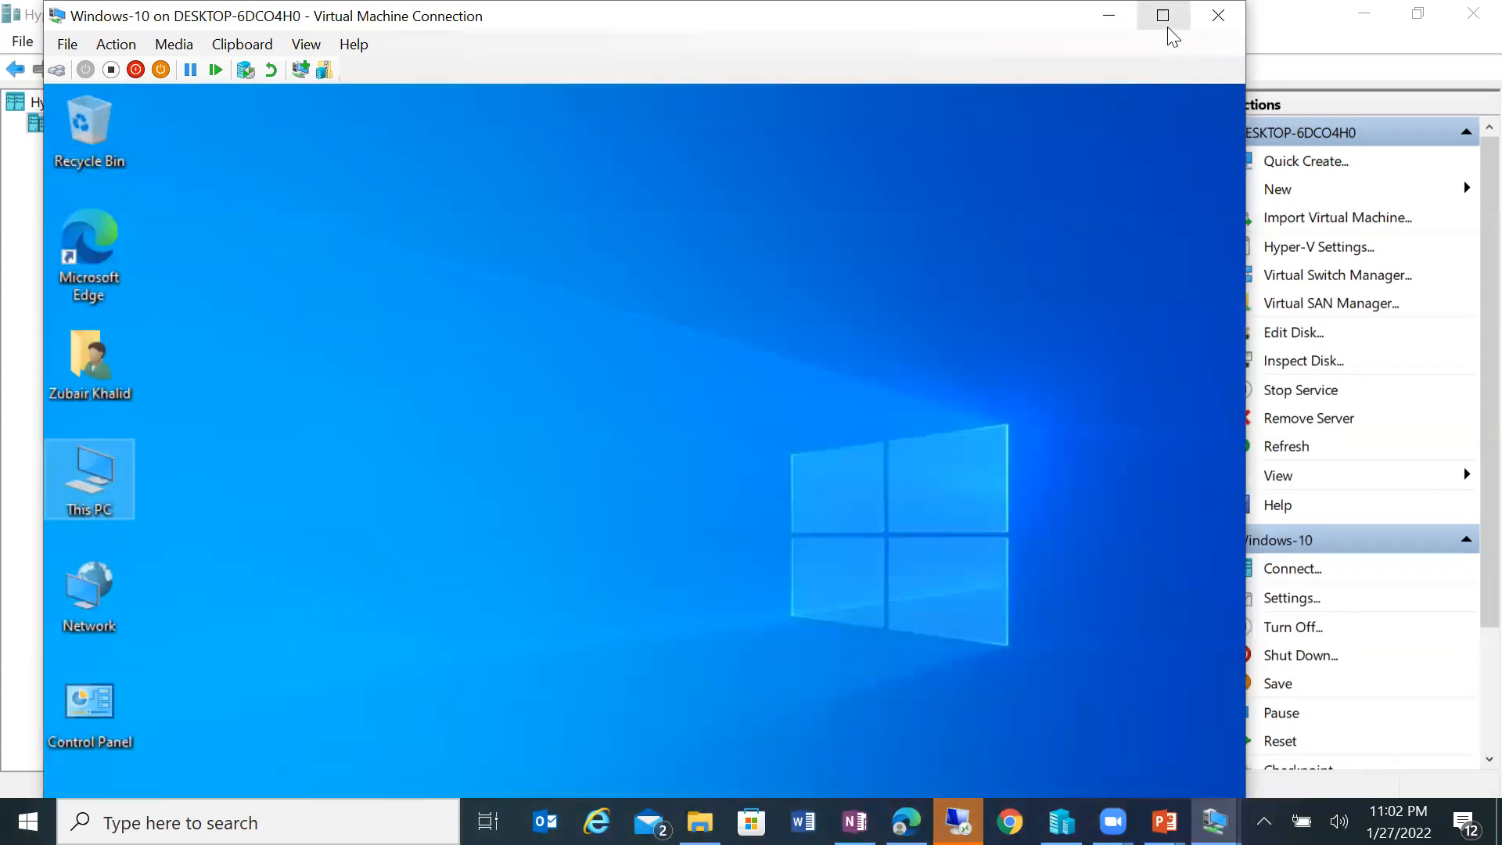
Step: Show the VM full screen and sign out of the test user's session
{"action": "left_click", "coordinate": [1167, 27]}
{"action": "right_click", "coordinate": [366, 702]}
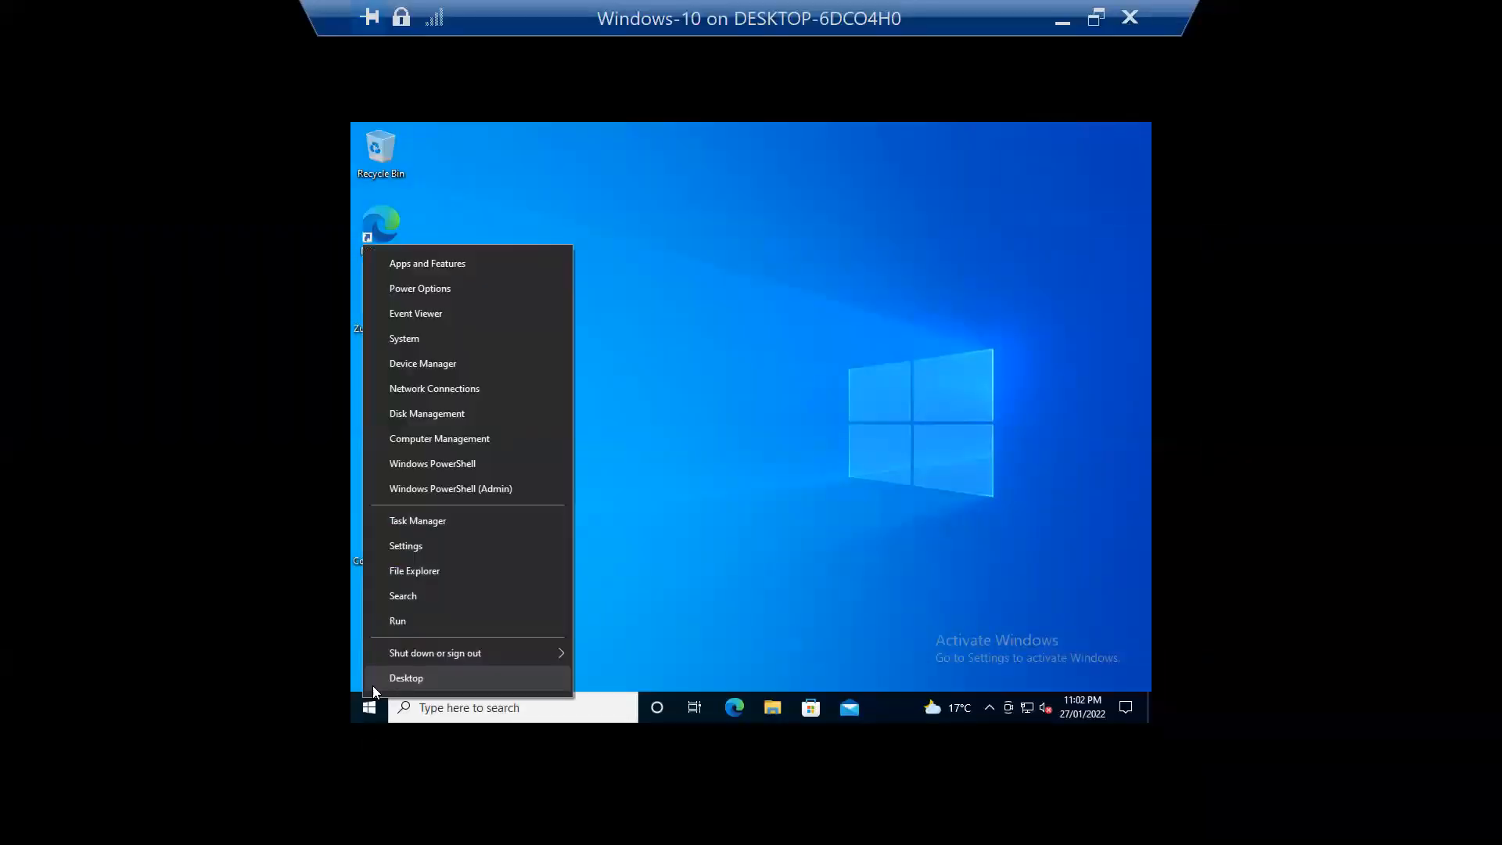
{"action": "mouse_move", "coordinate": [511, 653]}
{"action": "left_click", "coordinate": [626, 597]}
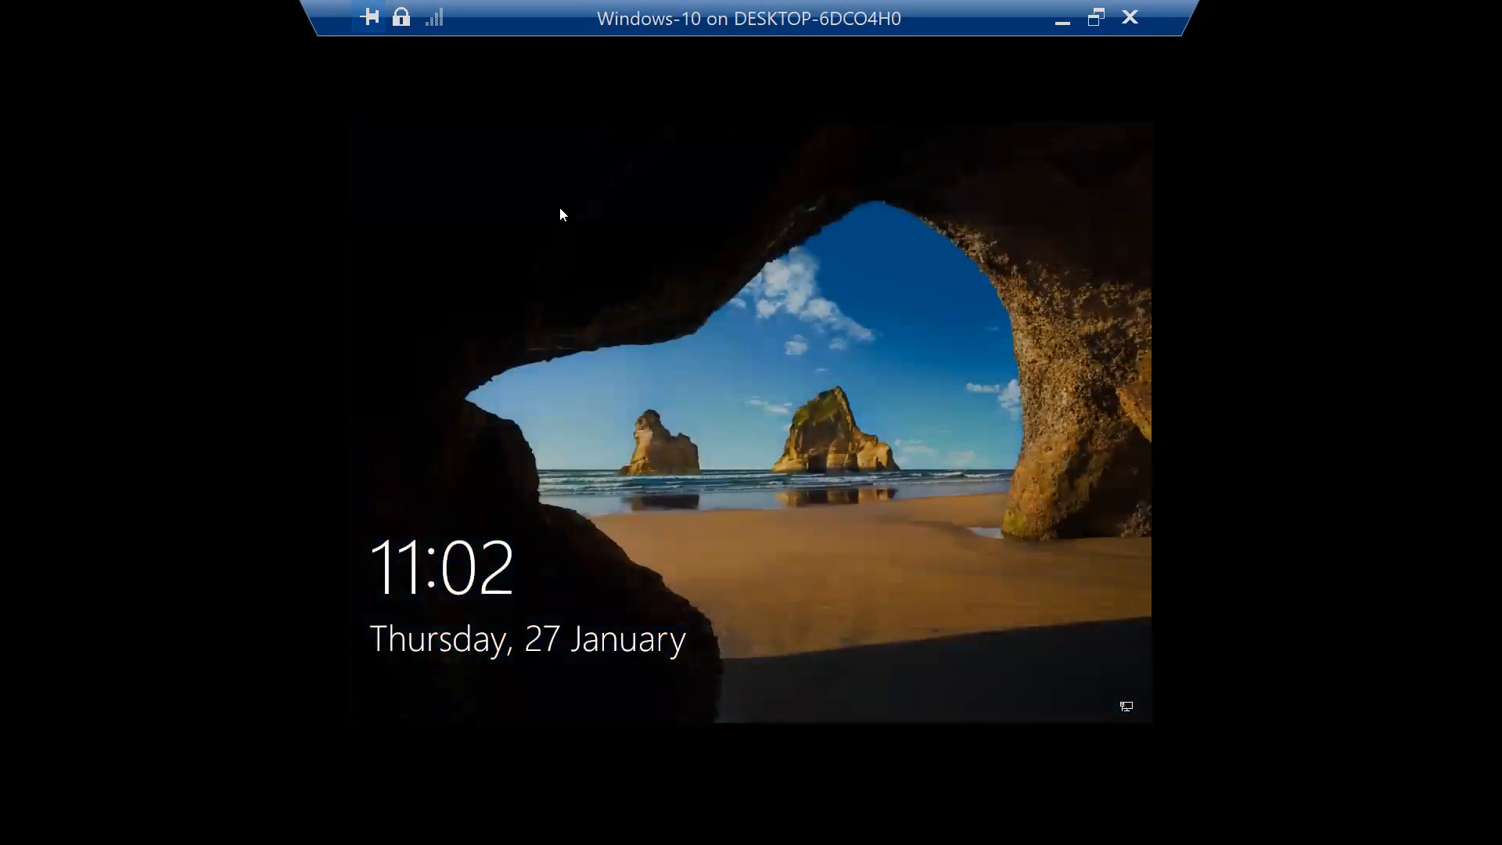
Step: Sign back in to the VM as Administrator with its password
{"action": "left_click", "coordinate": [560, 208]}
{"action": "left_click", "coordinate": [436, 639]}
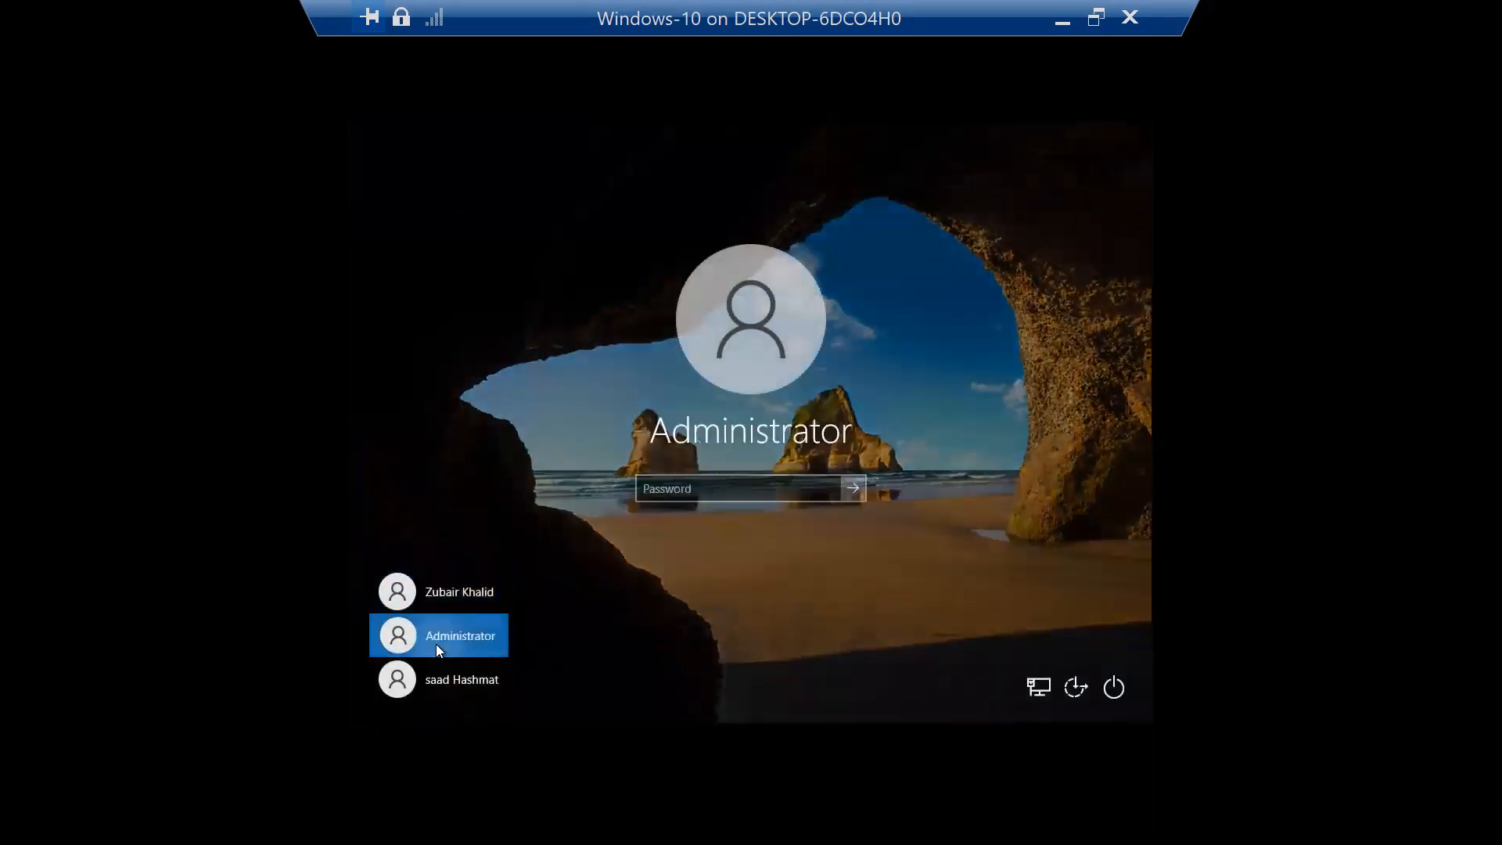
{"action": "type", "text": "••••"}
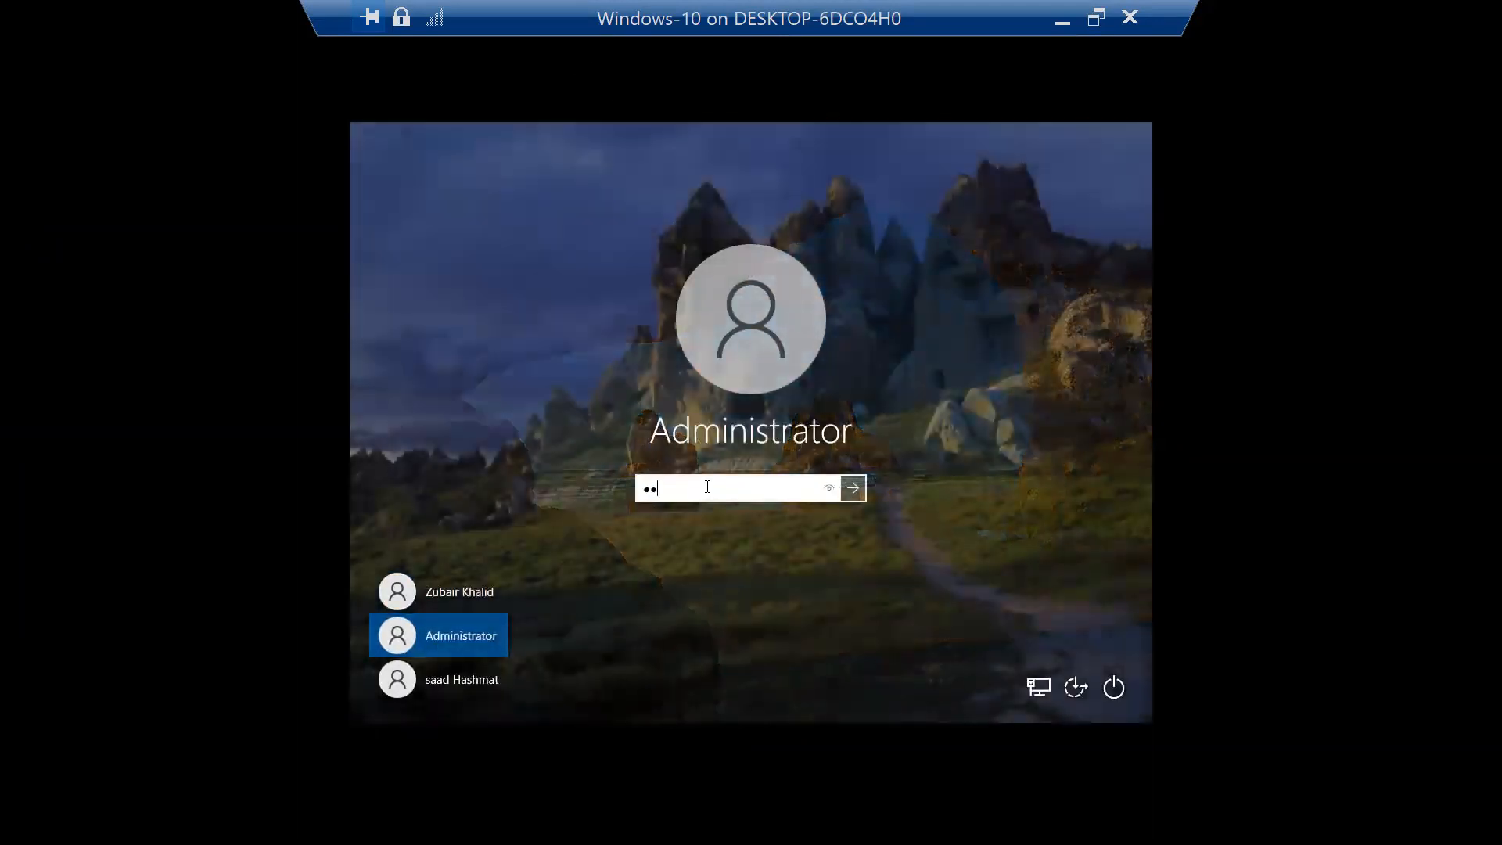
{"action": "key", "text": "Return"}
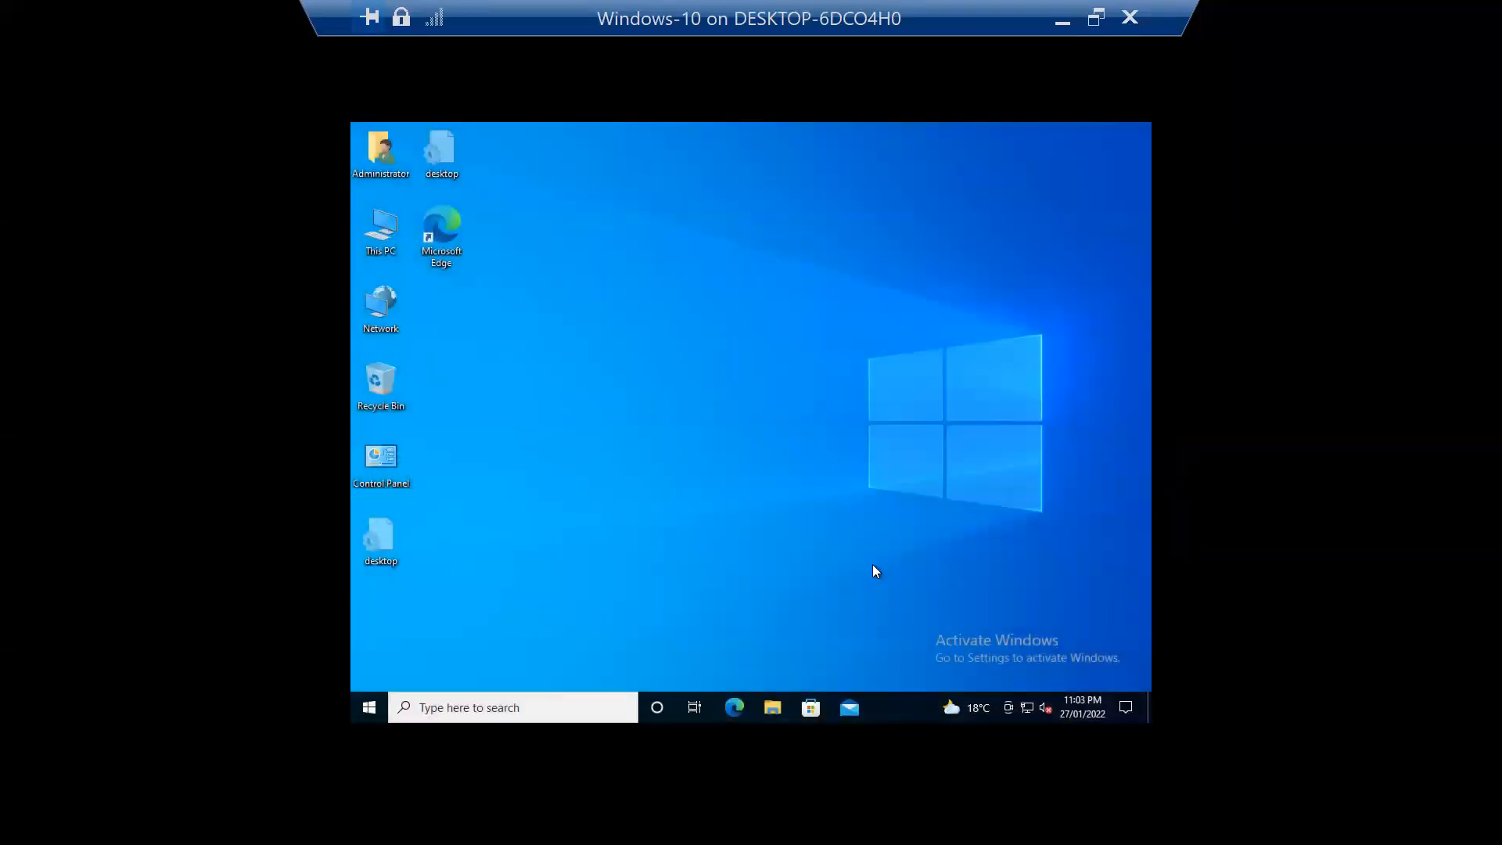
Step: Launch Event Viewer from search and open the Security log under Windows Logs
{"action": "left_click", "coordinate": [375, 702]}
{"action": "left_click", "coordinate": [1054, 547]}
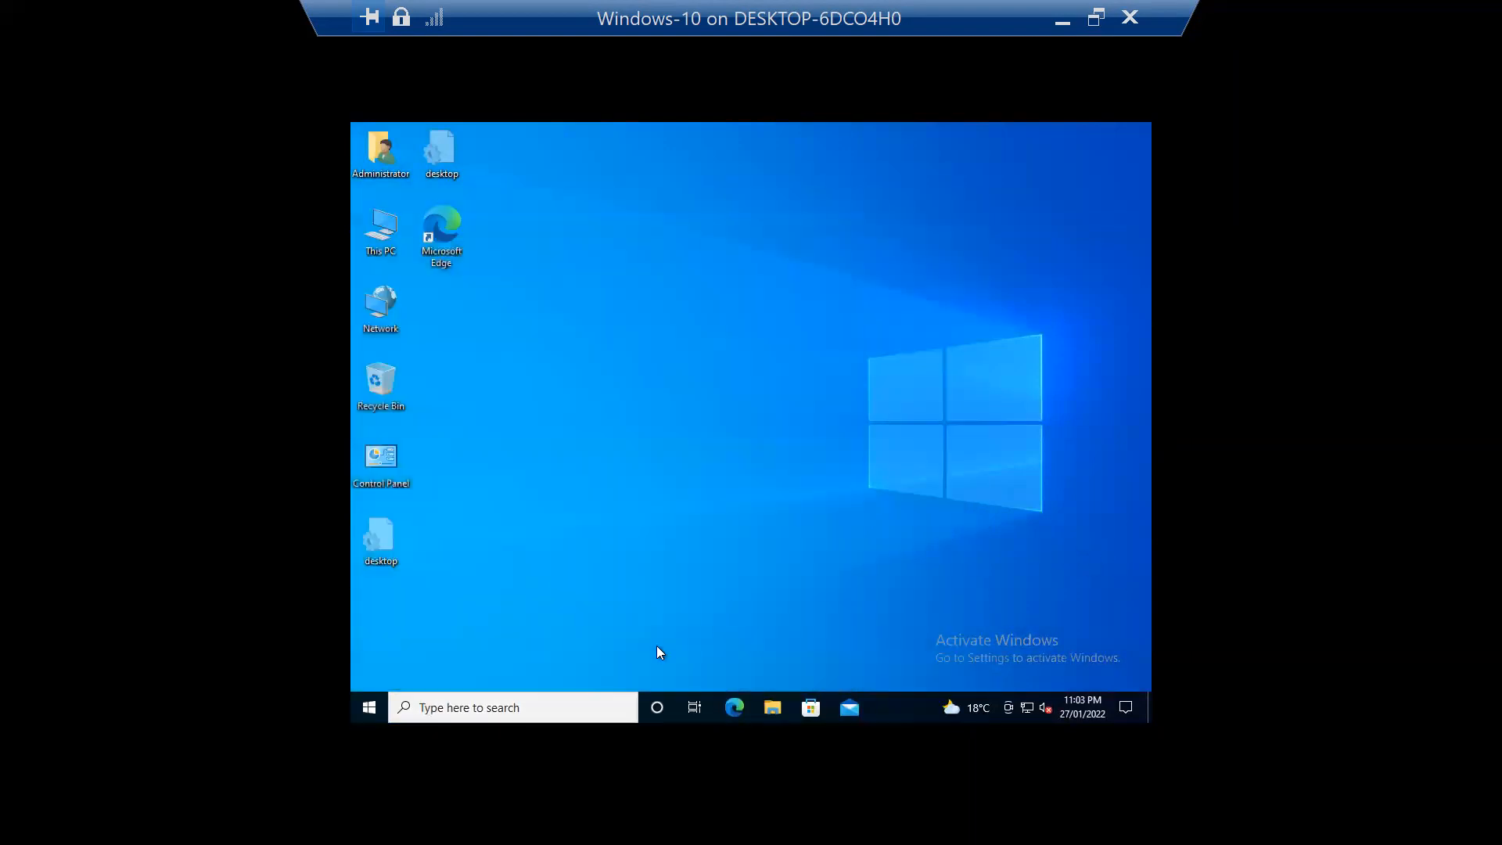
{"action": "left_click", "coordinate": [433, 707]}
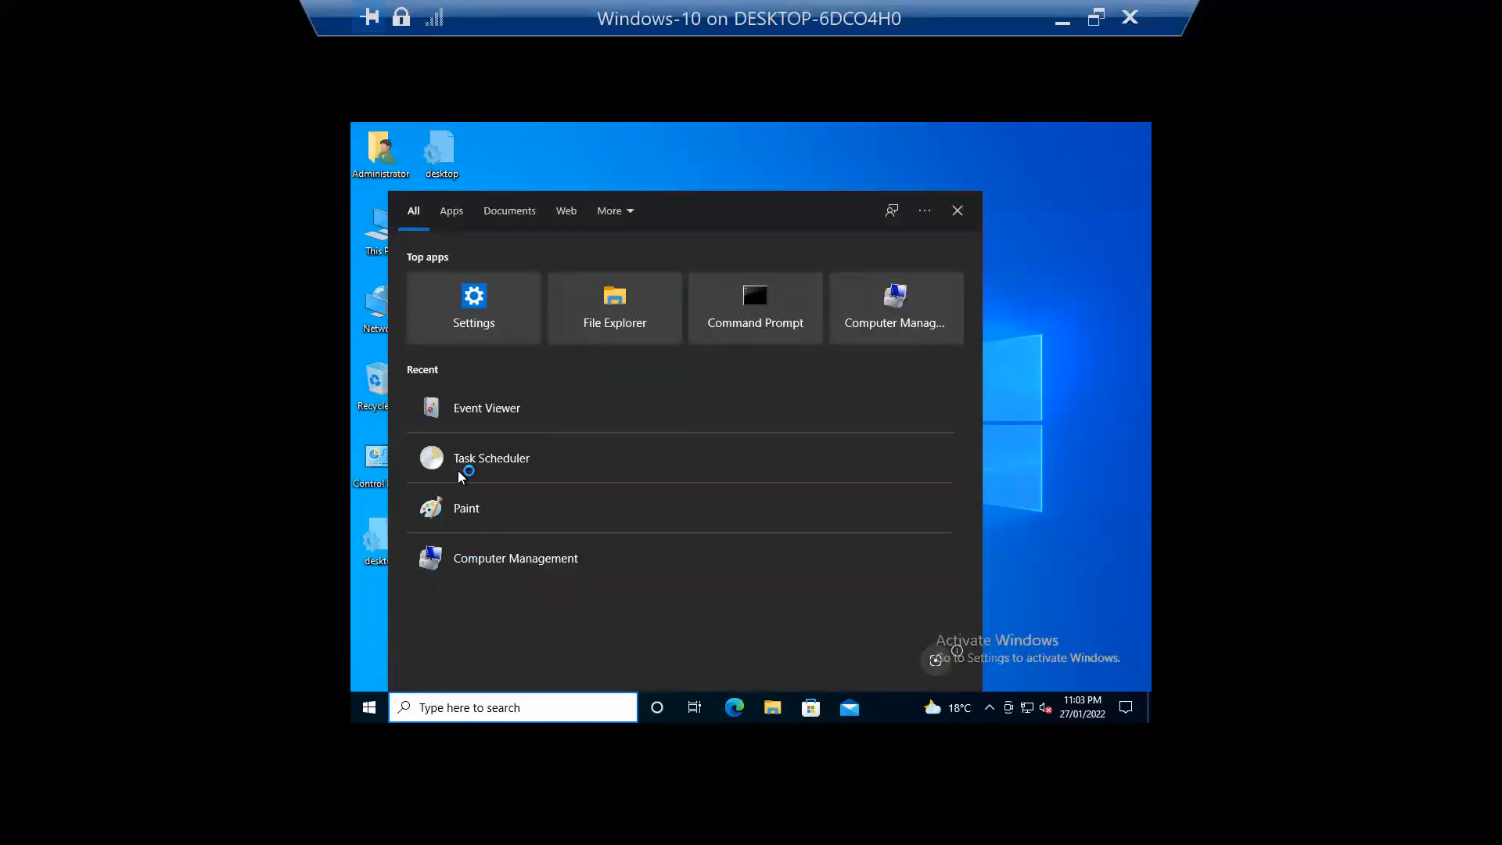
{"action": "left_click", "coordinate": [488, 410]}
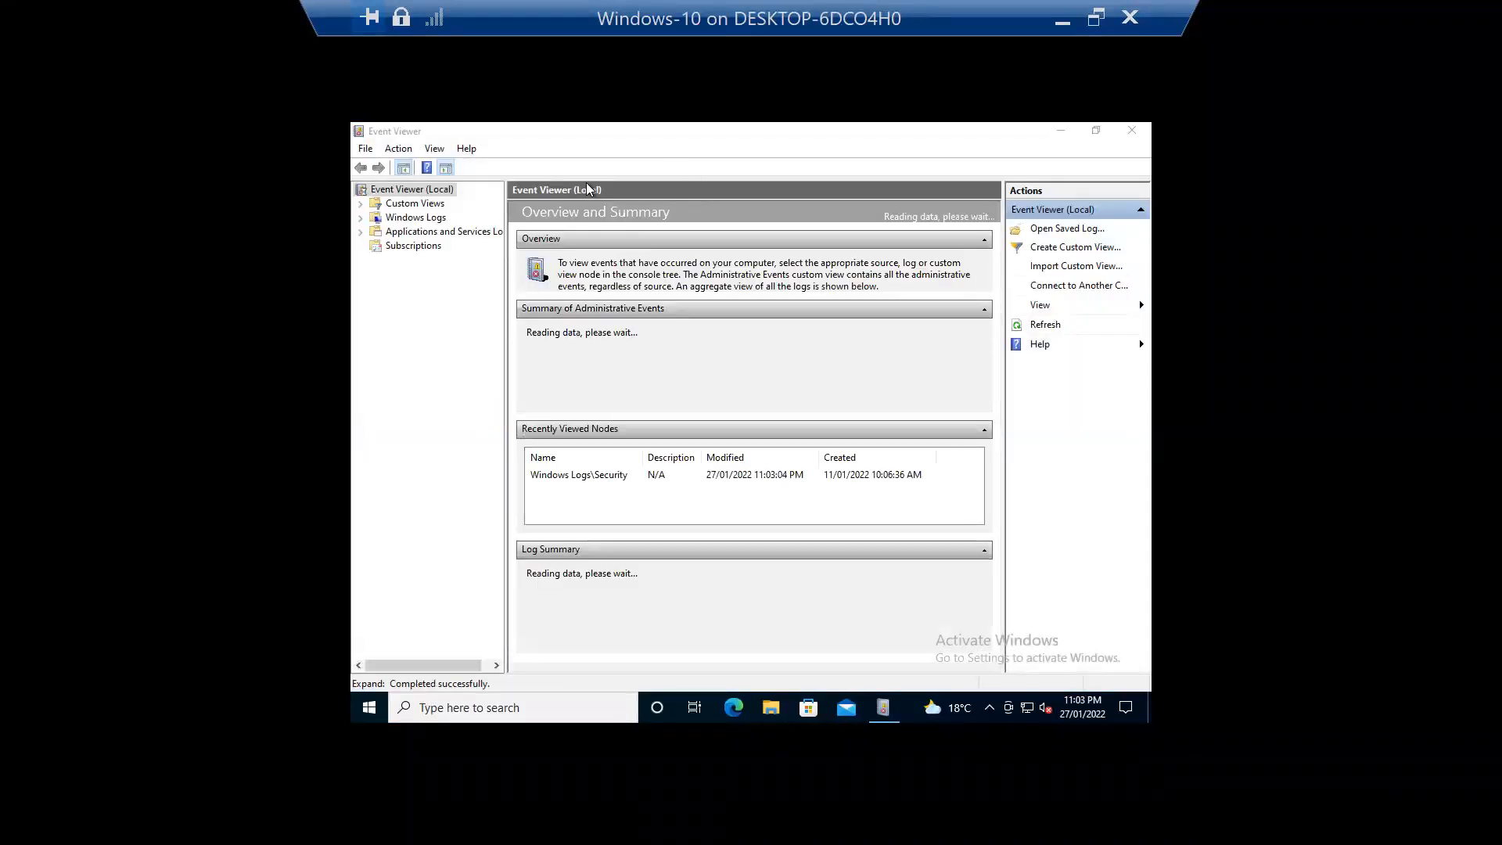
{"action": "left_click", "coordinate": [410, 204]}
{"action": "double_click", "coordinate": [402, 219]}
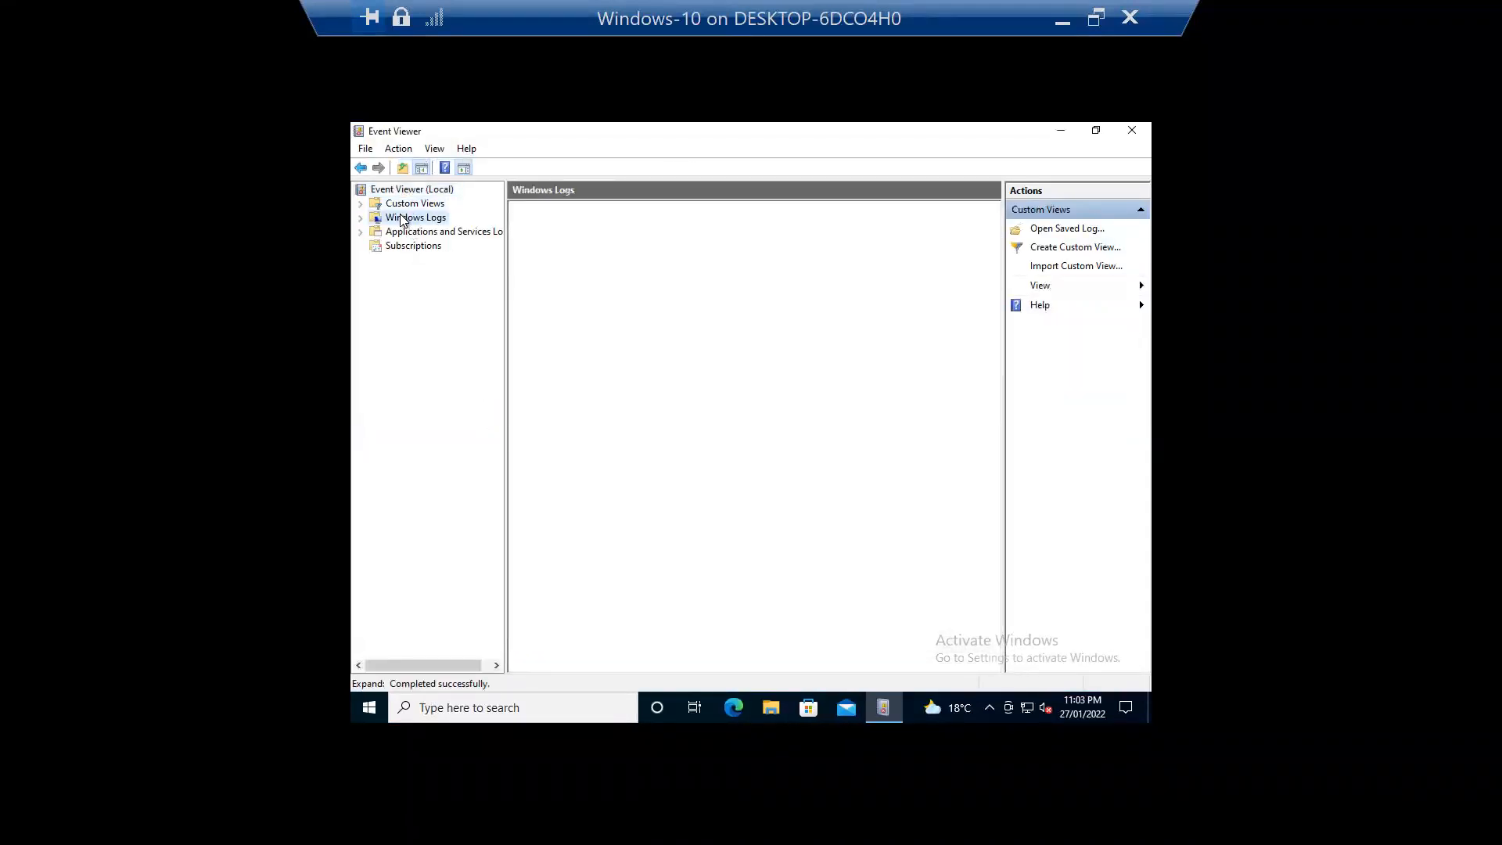
{"action": "left_click", "coordinate": [416, 246]}
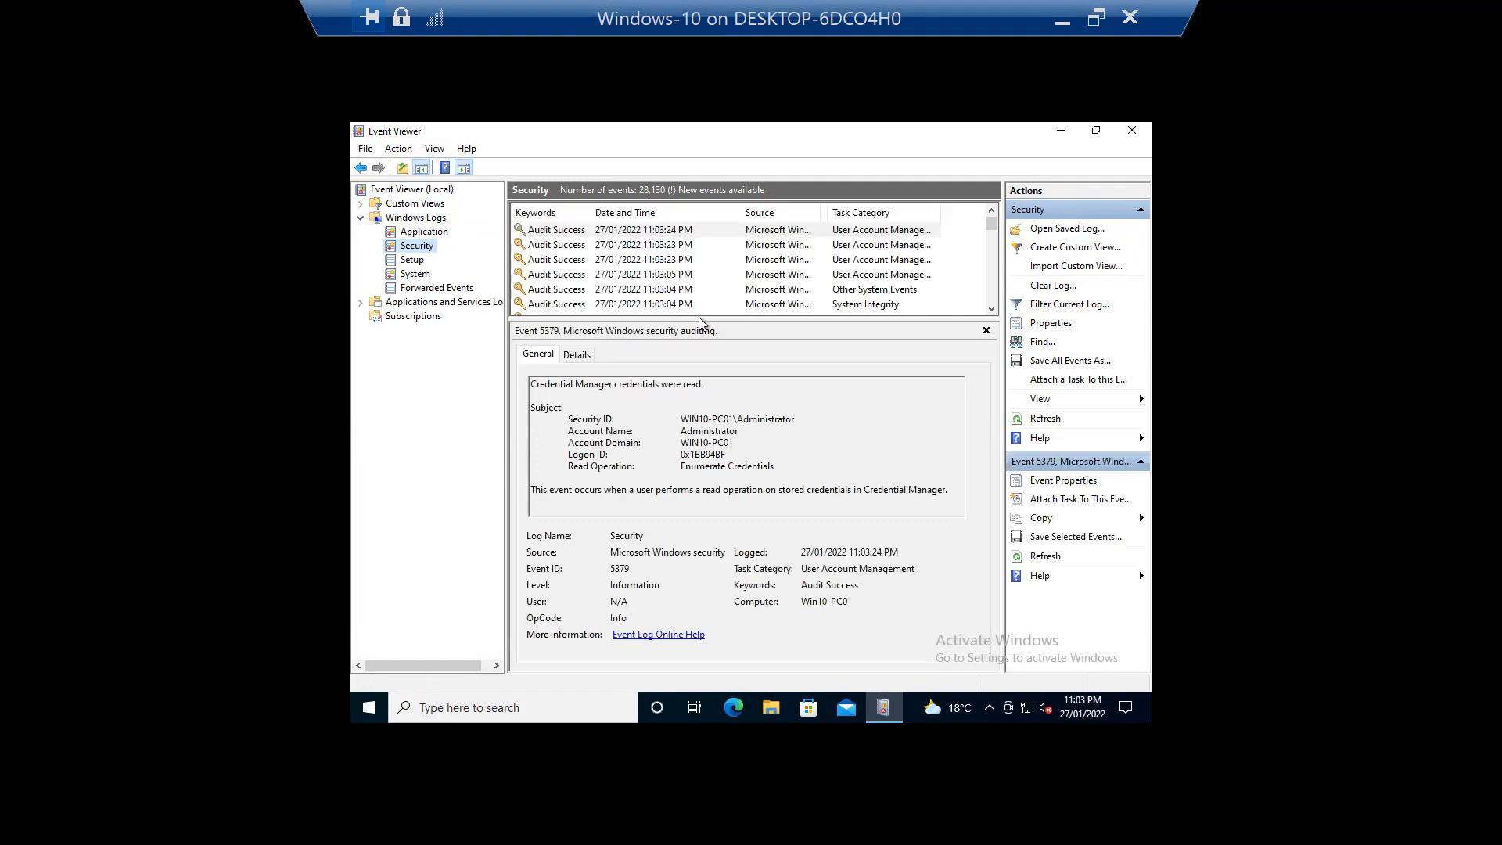
Step: Enlarge the event list, inspect the 11:03:23 PM event, and widen Task Category
{"action": "left_click_drag", "start_coordinate": [698, 317], "coordinate": [970, 443]}
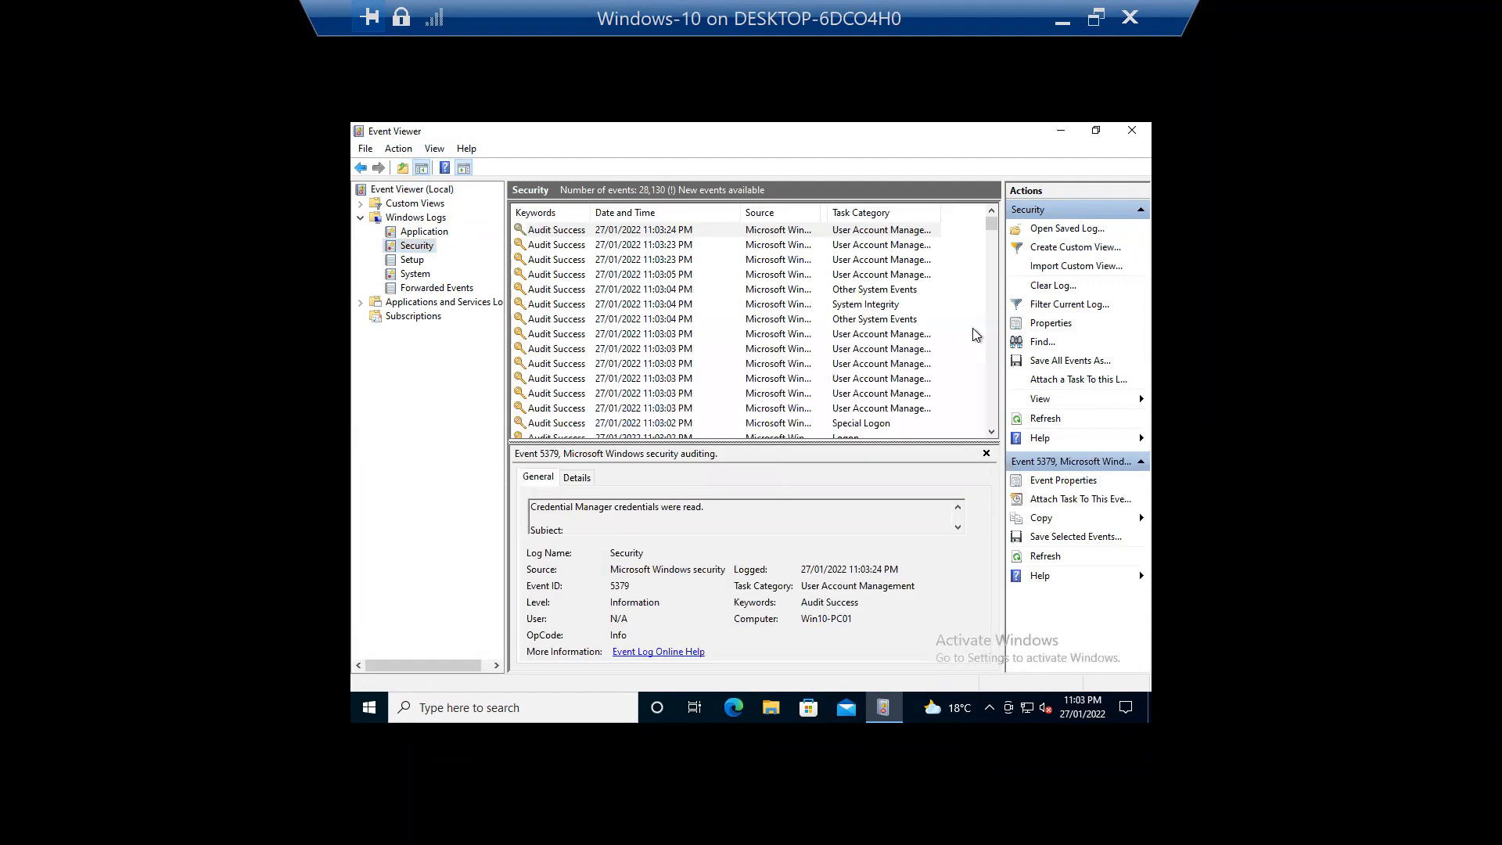
{"action": "left_click", "coordinate": [992, 431]}
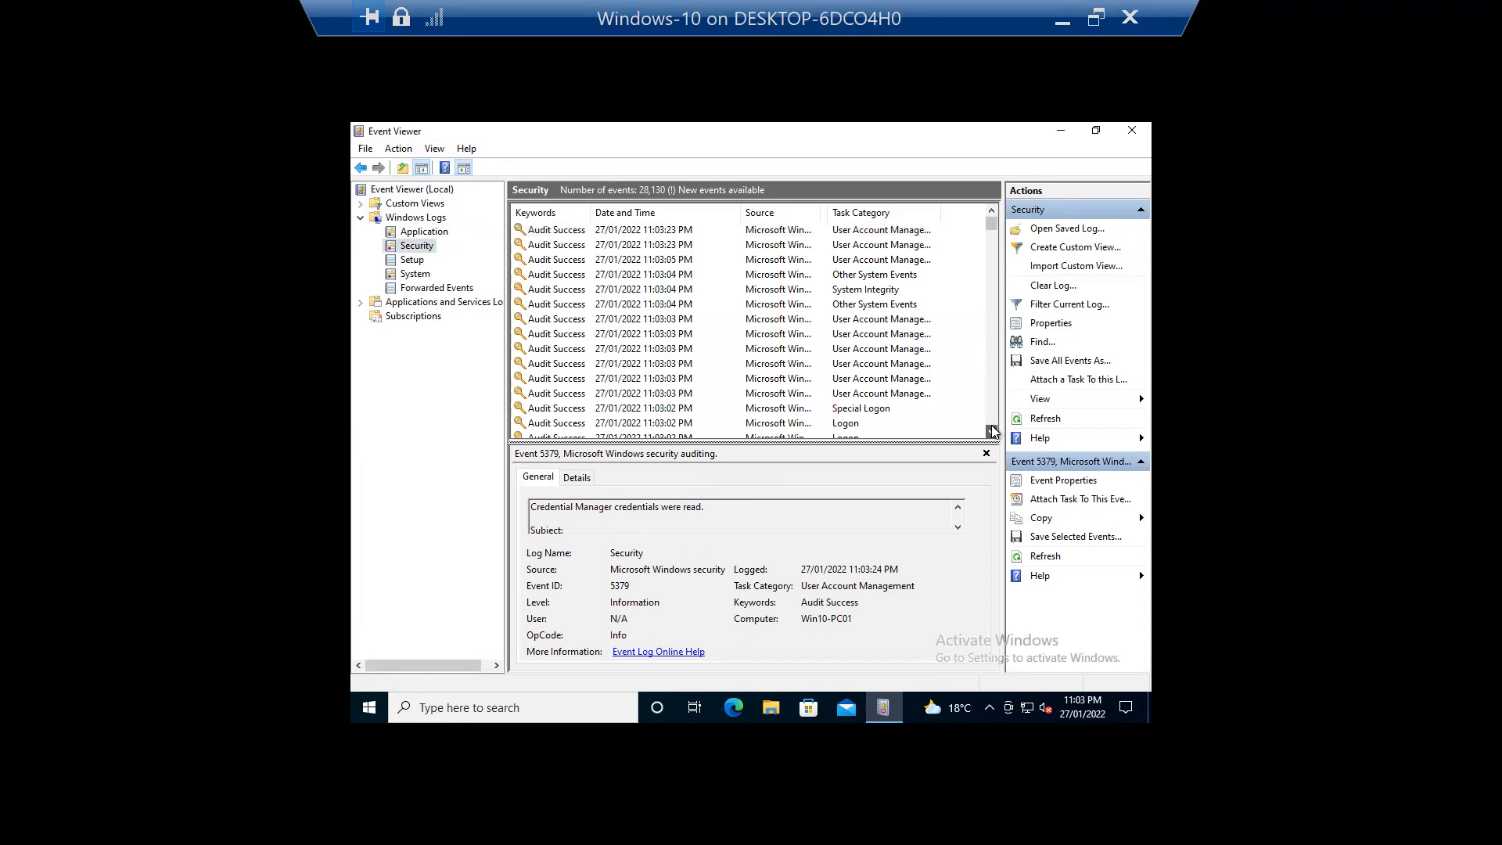
{"action": "left_click_drag", "start_coordinate": [992, 431], "coordinate": [992, 429]}
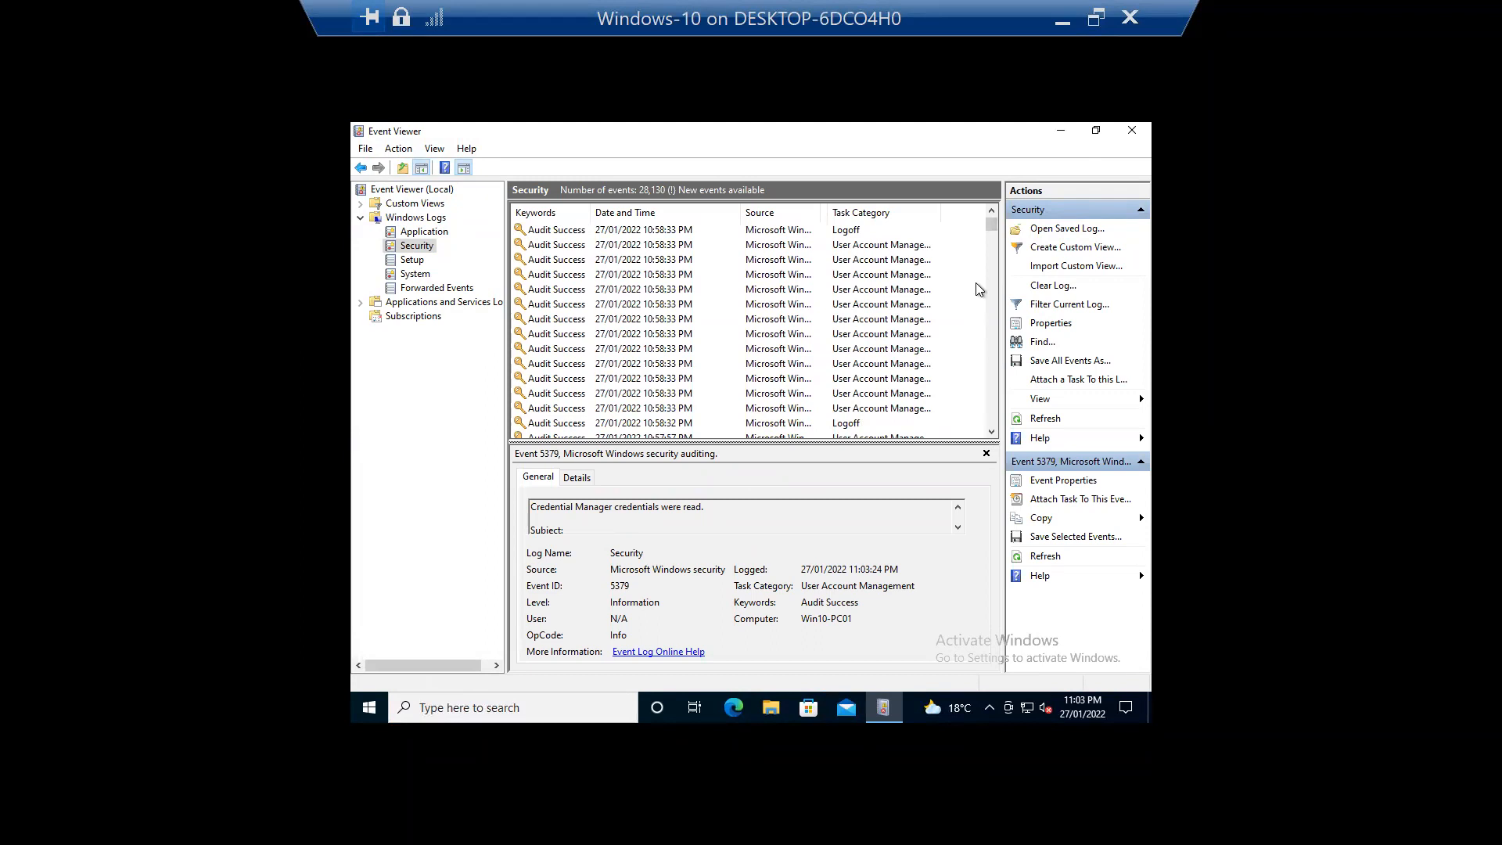
{"action": "left_click", "coordinate": [990, 234]}
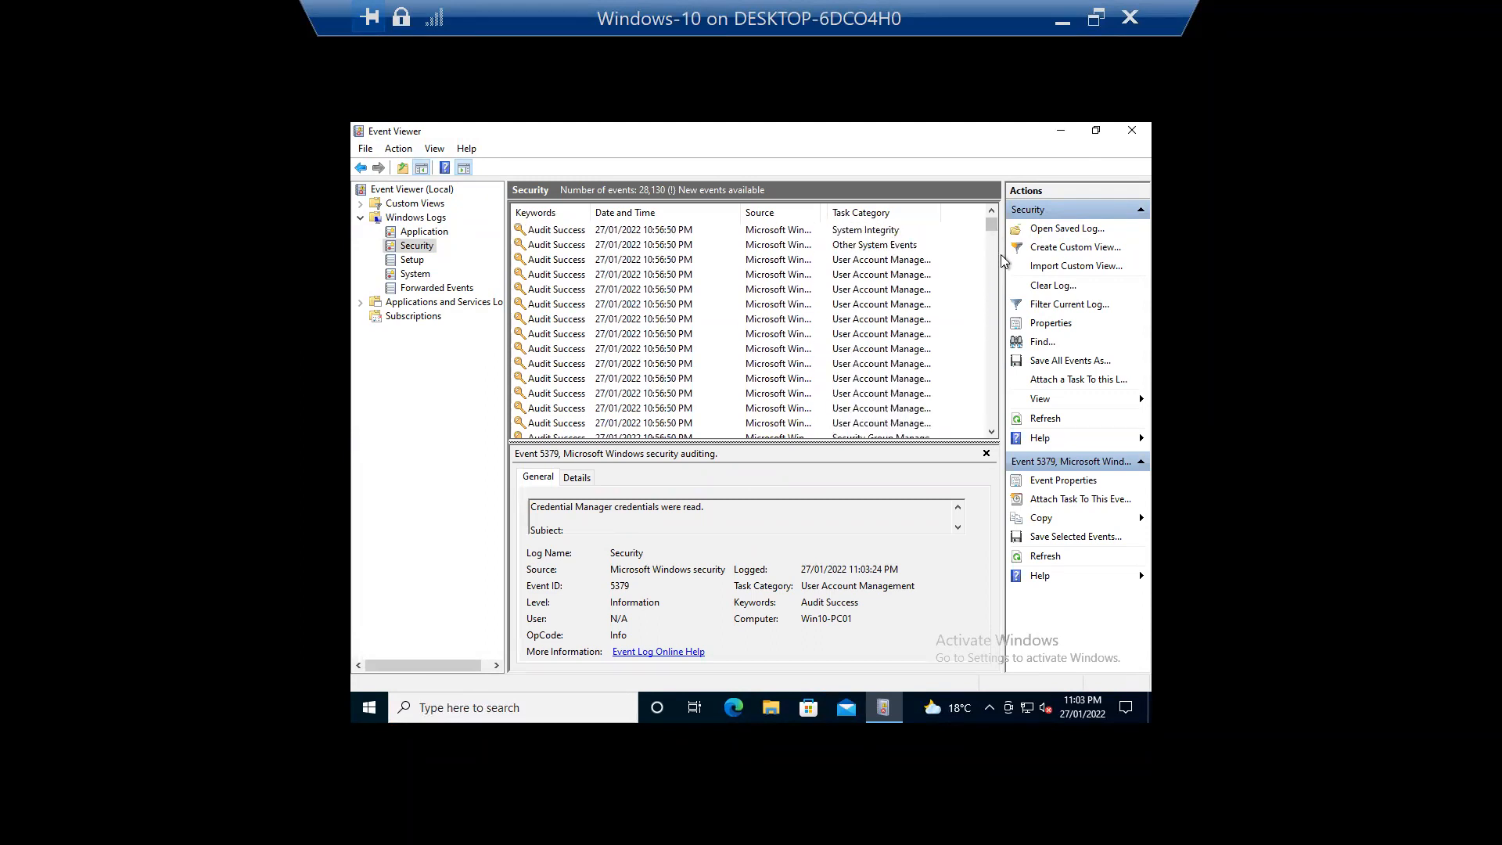
{"action": "mouse_move", "coordinate": [991, 225]}
{"action": "left_mouse_down"}
{"action": "mouse_move", "coordinate": [988, 274]}
{"action": "mouse_move", "coordinate": [998, 200]}
{"action": "left_mouse_up"}
{"action": "left_click", "coordinate": [553, 259]}
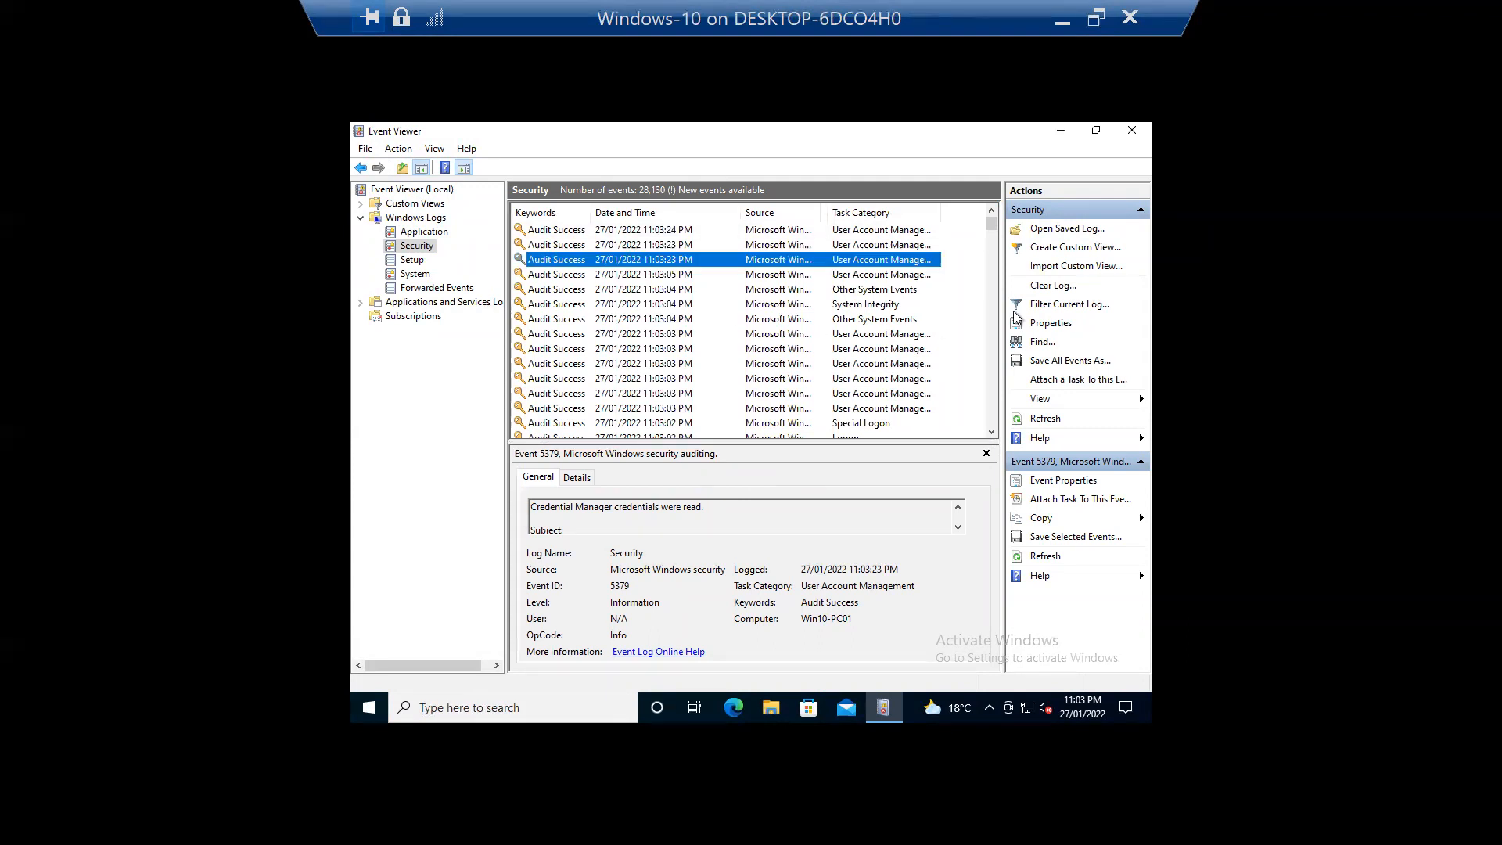
{"action": "left_click_drag", "start_coordinate": [991, 227], "coordinate": [995, 271]}
{"action": "scroll", "coordinate": [734, 397], "scroll_direction": "down", "scroll_amount": 10}
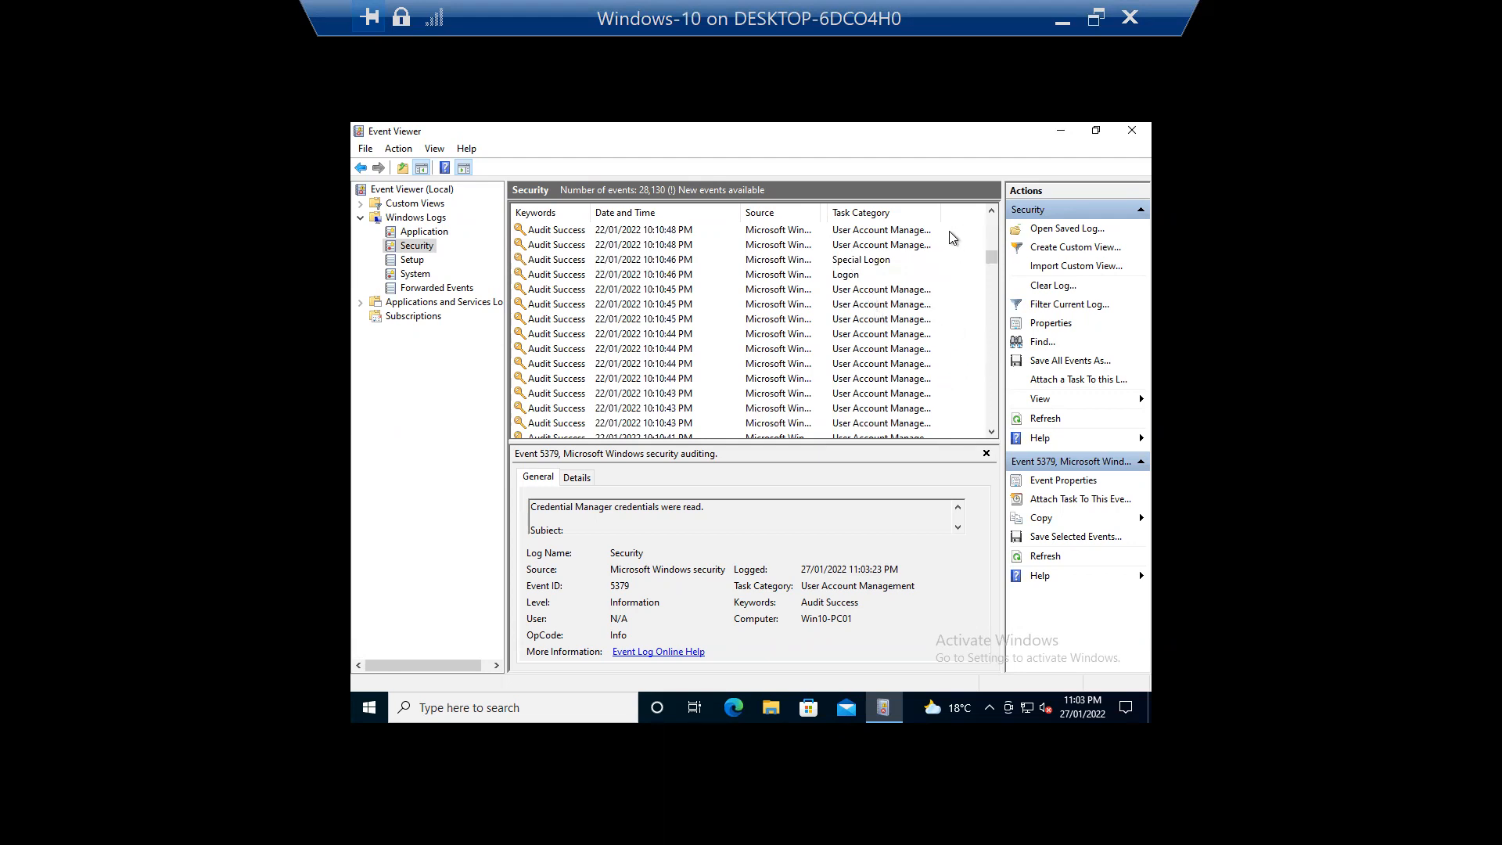
{"action": "double_click", "coordinate": [941, 212]}
{"action": "left_click_drag", "start_coordinate": [991, 258], "coordinate": [992, 219]}
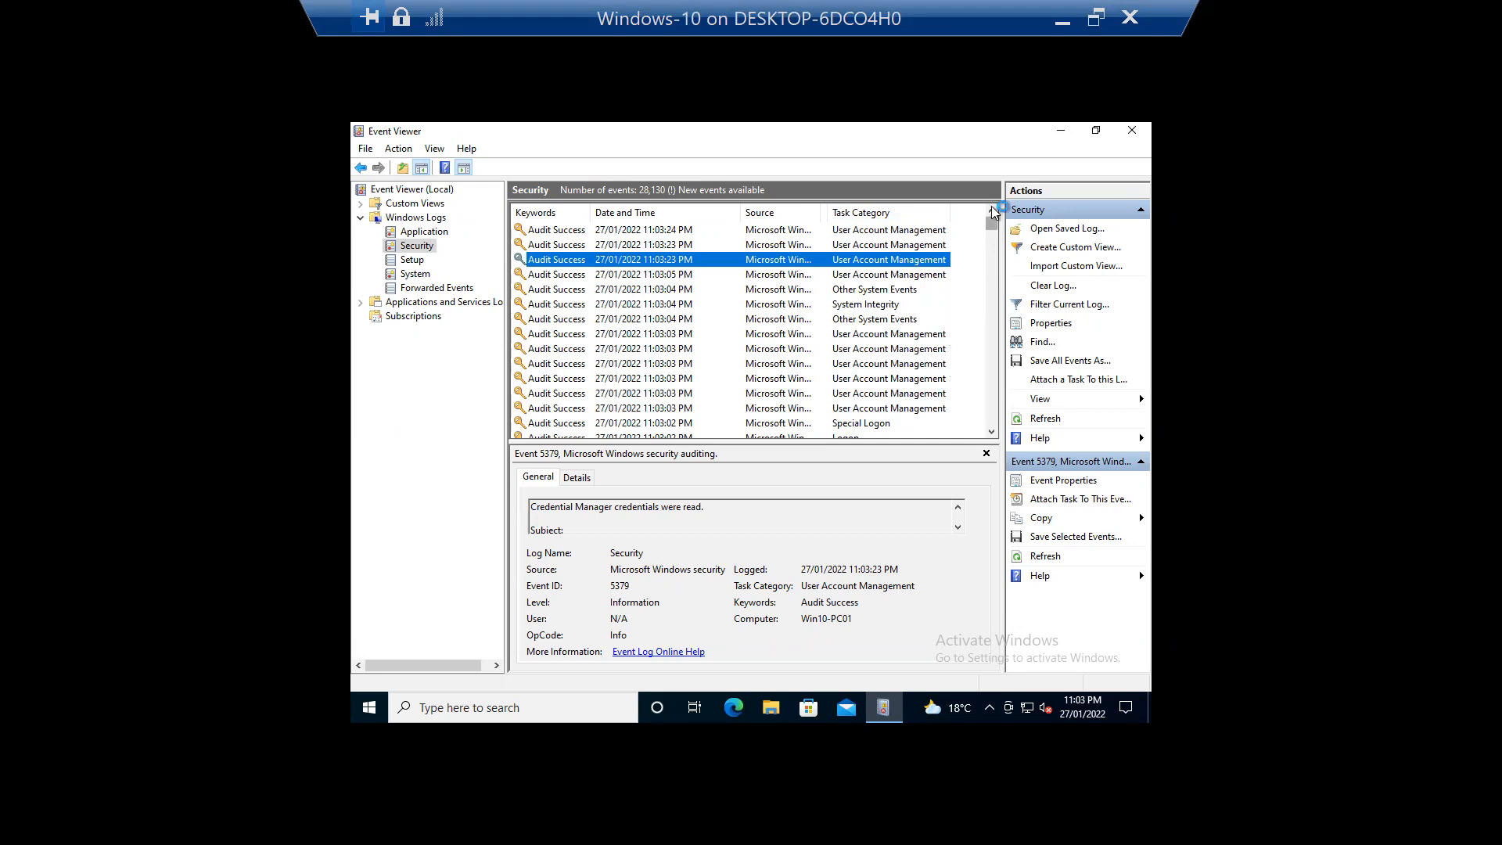
Step: Scroll down the Security log to the 10:52:48 PM Audit Failure entry
{"action": "scroll", "coordinate": [839, 342], "scroll_direction": "down", "scroll_amount": 7}
{"action": "scroll", "coordinate": [837, 340], "scroll_direction": "down", "scroll_amount": 5}
{"action": "scroll", "coordinate": [829, 376], "scroll_direction": "down", "scroll_amount": 4}
{"action": "scroll", "coordinate": [855, 409], "scroll_direction": "down", "scroll_amount": 6}
{"action": "scroll", "coordinate": [853, 408], "scroll_direction": "down", "scroll_amount": 5}
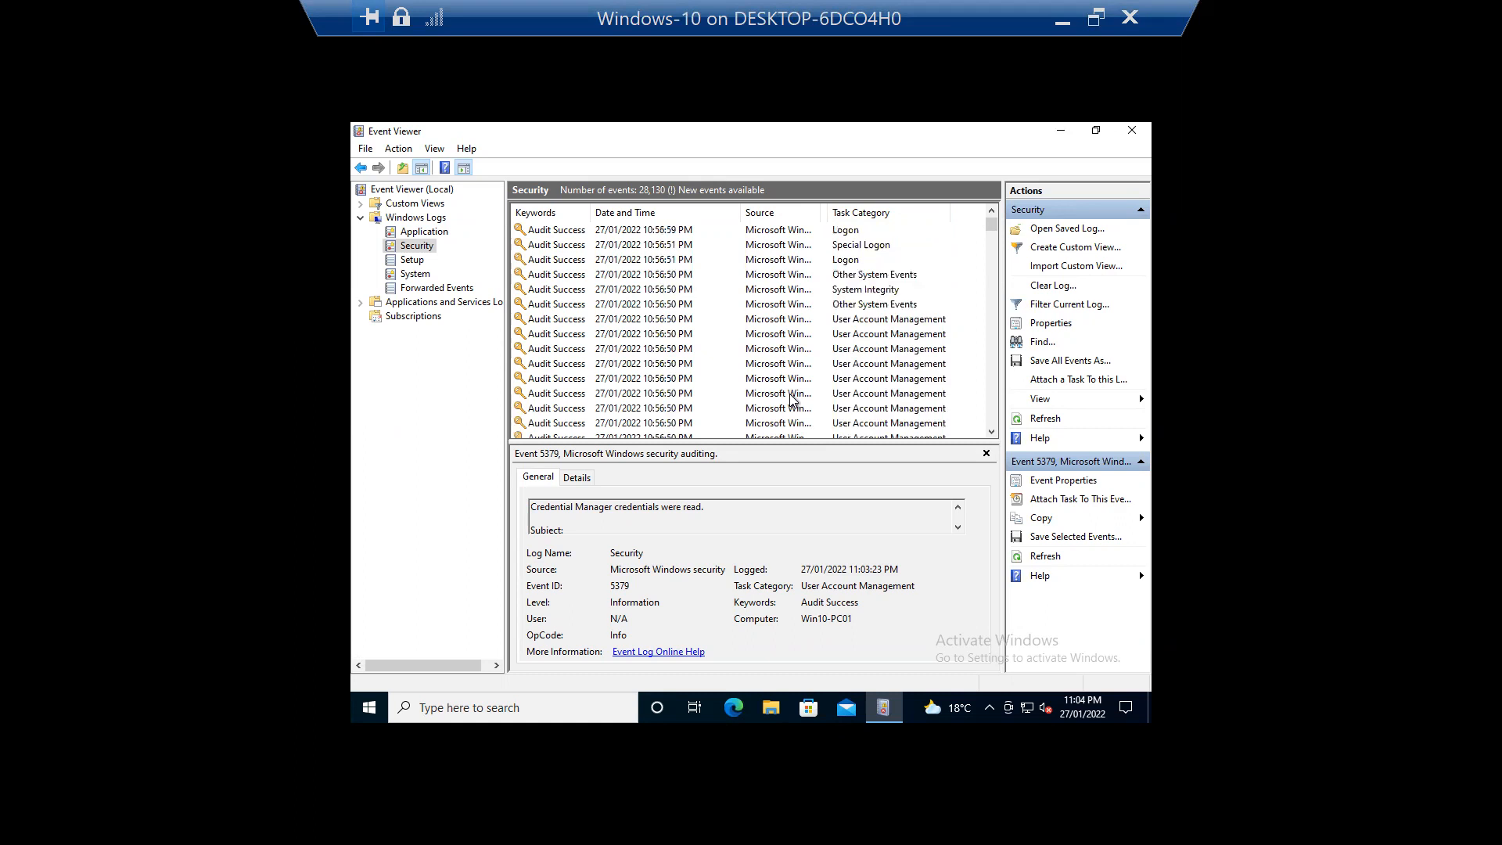
{"action": "scroll", "coordinate": [840, 396], "scroll_direction": "down", "scroll_amount": 4}
{"action": "scroll", "coordinate": [841, 397], "scroll_direction": "down", "scroll_amount": 5}
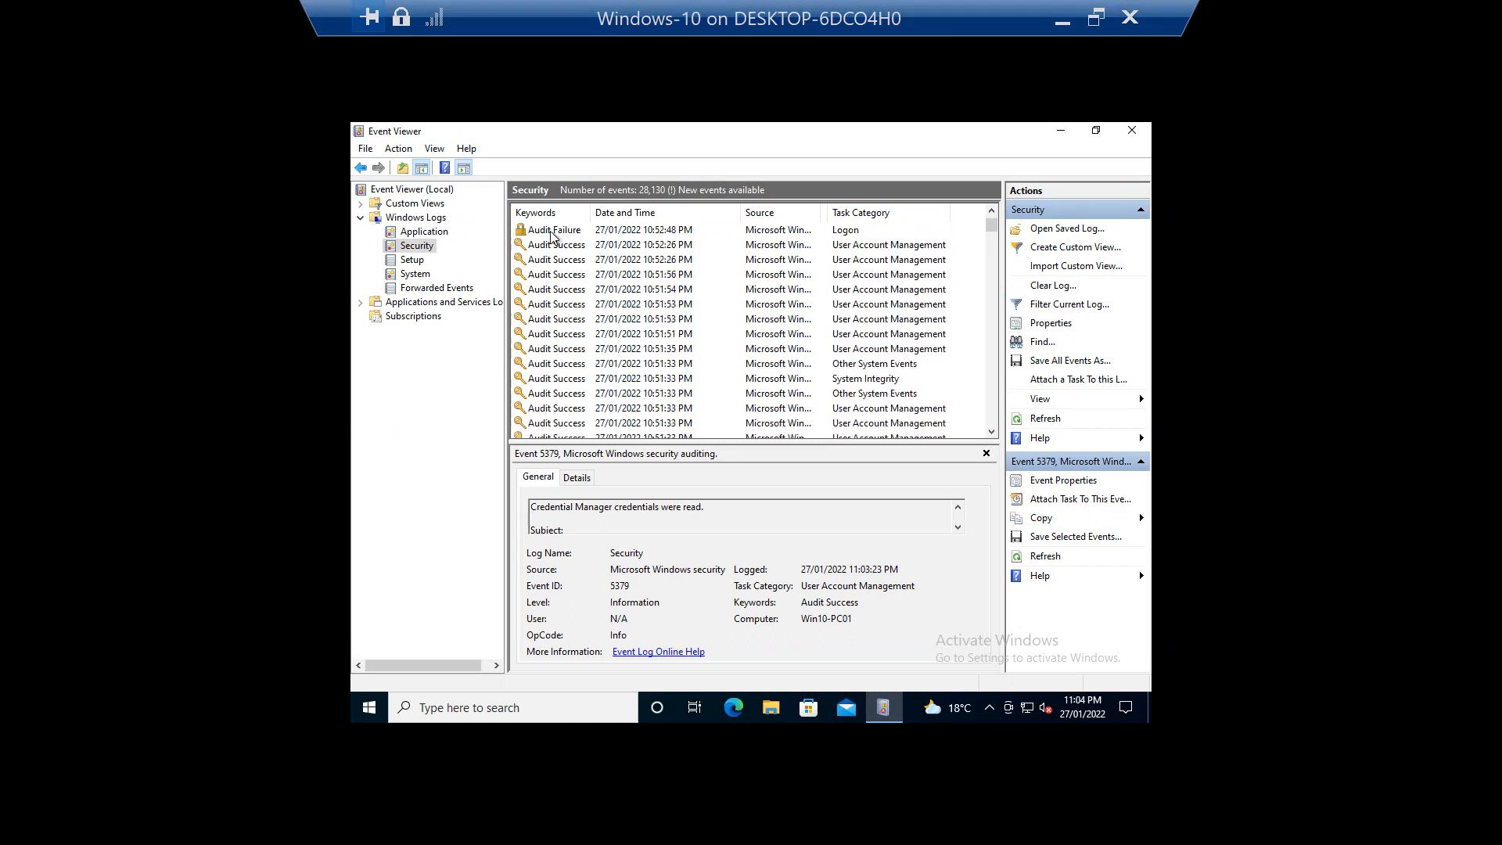
Step: Check failed logon event 4625's Details and General tabs, then select the 11:03:23 PM event 5379
{"action": "left_click", "coordinate": [553, 233]}
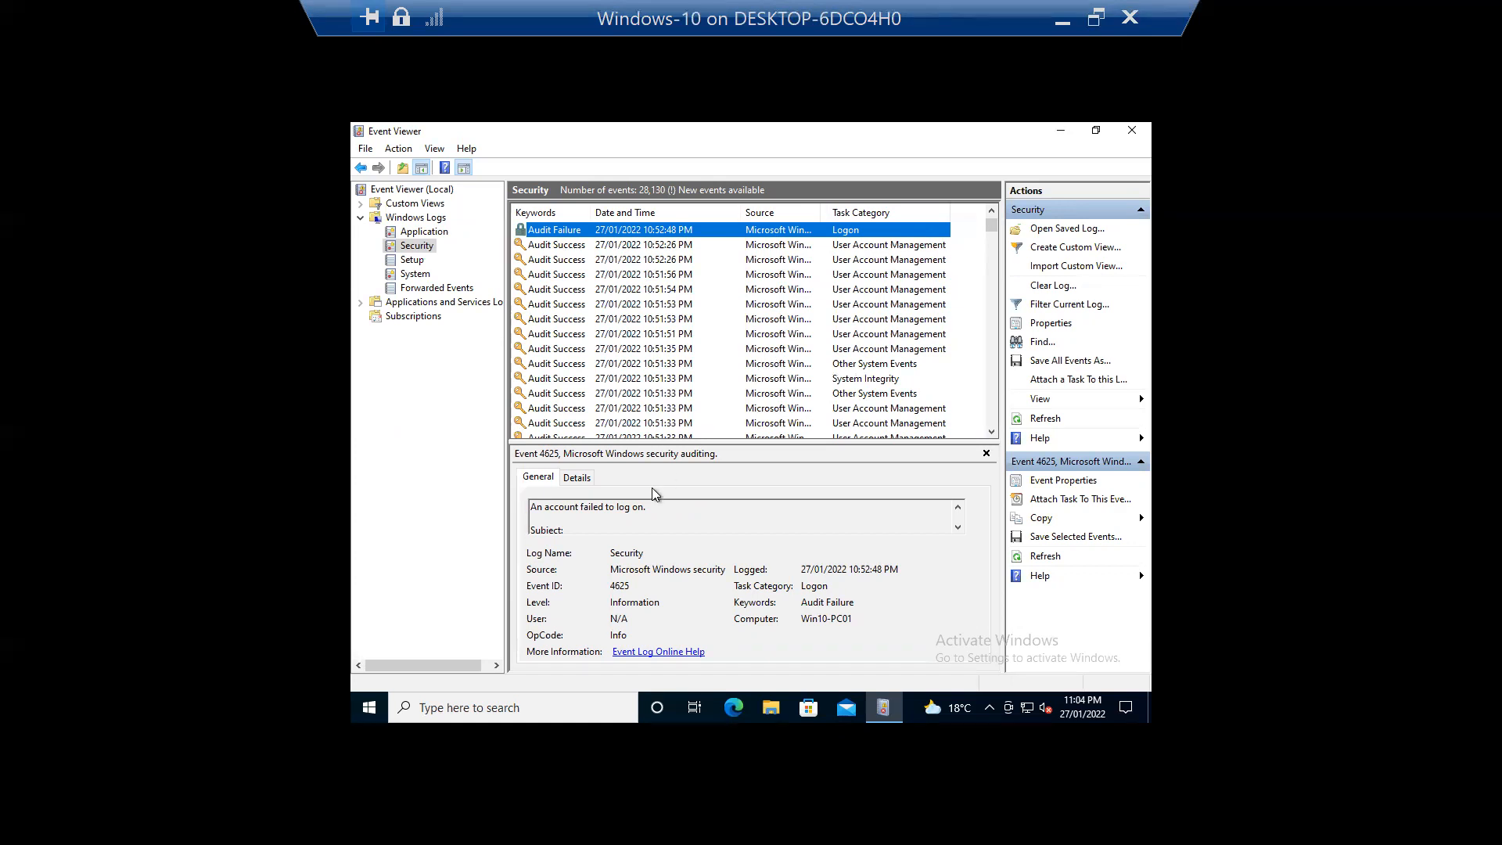
{"action": "left_click", "coordinate": [577, 479]}
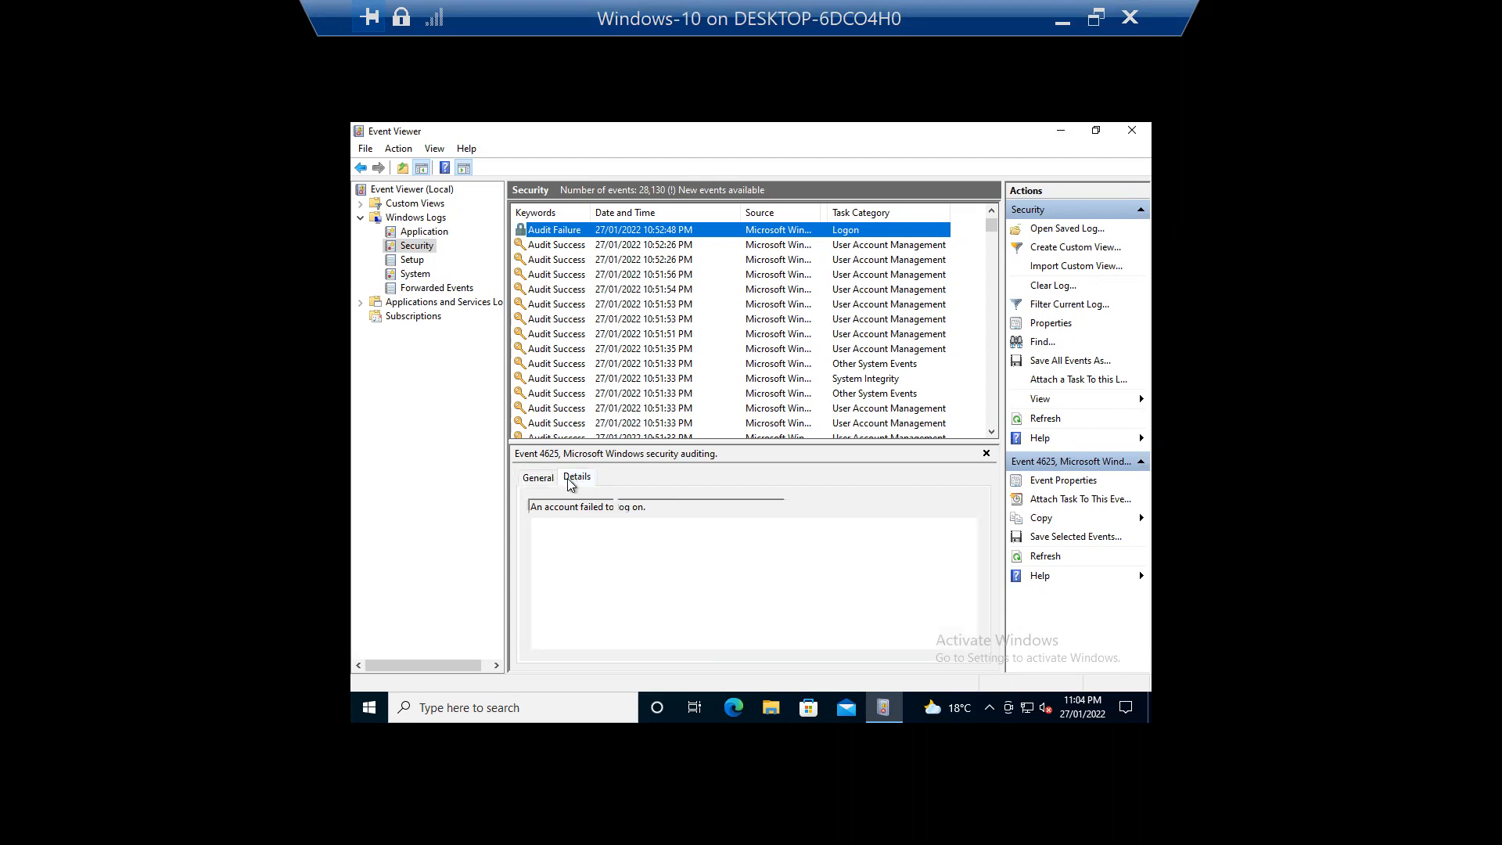
{"action": "left_click", "coordinate": [537, 480]}
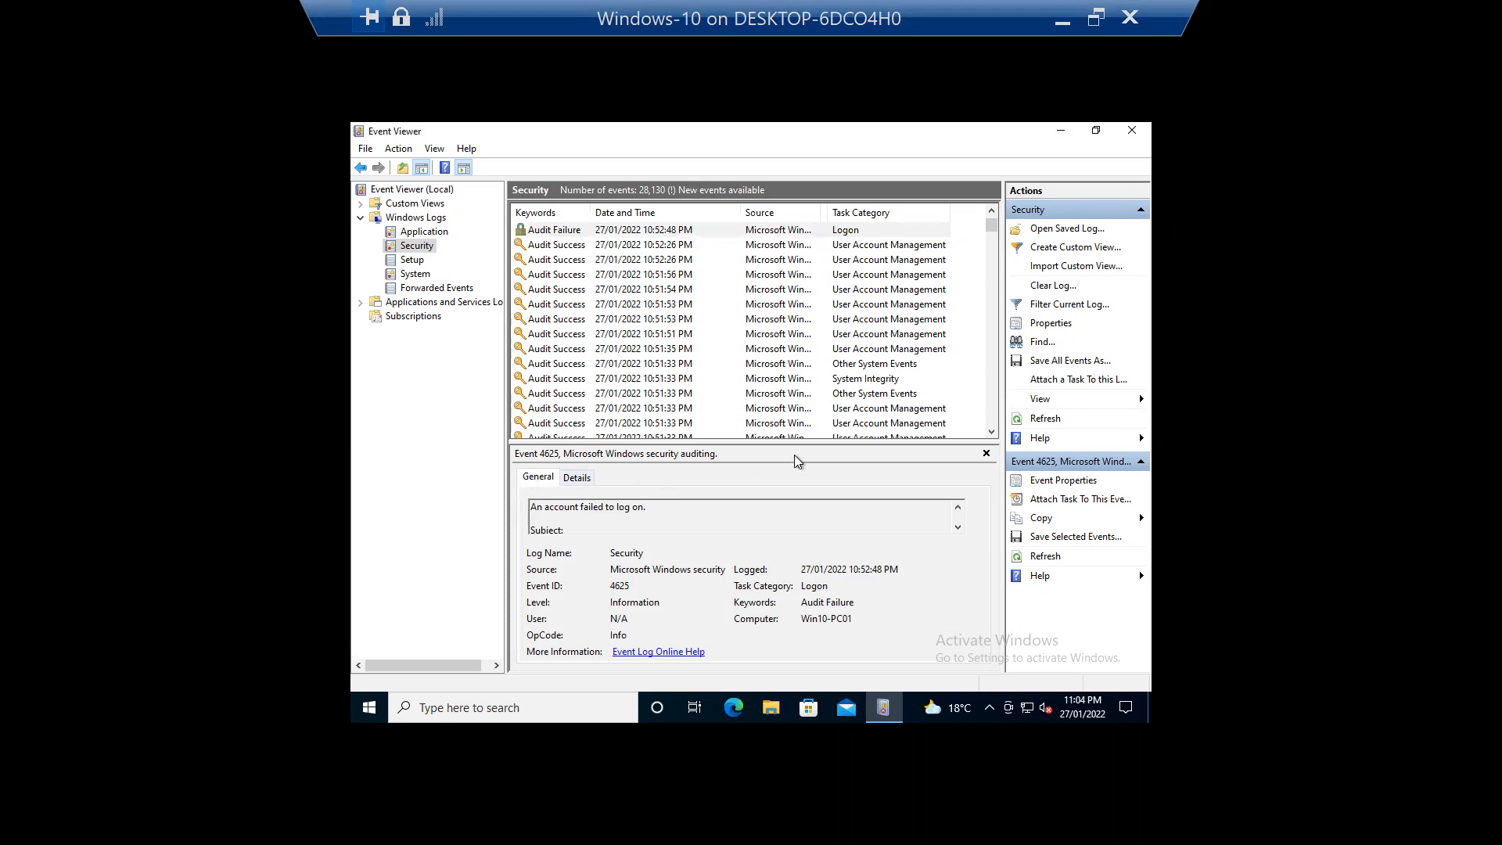
{"action": "mouse_move", "coordinate": [992, 230]}
{"action": "left_mouse_down"}
{"action": "mouse_move", "coordinate": [991, 356]}
{"action": "mouse_move", "coordinate": [990, 216]}
{"action": "left_mouse_up"}
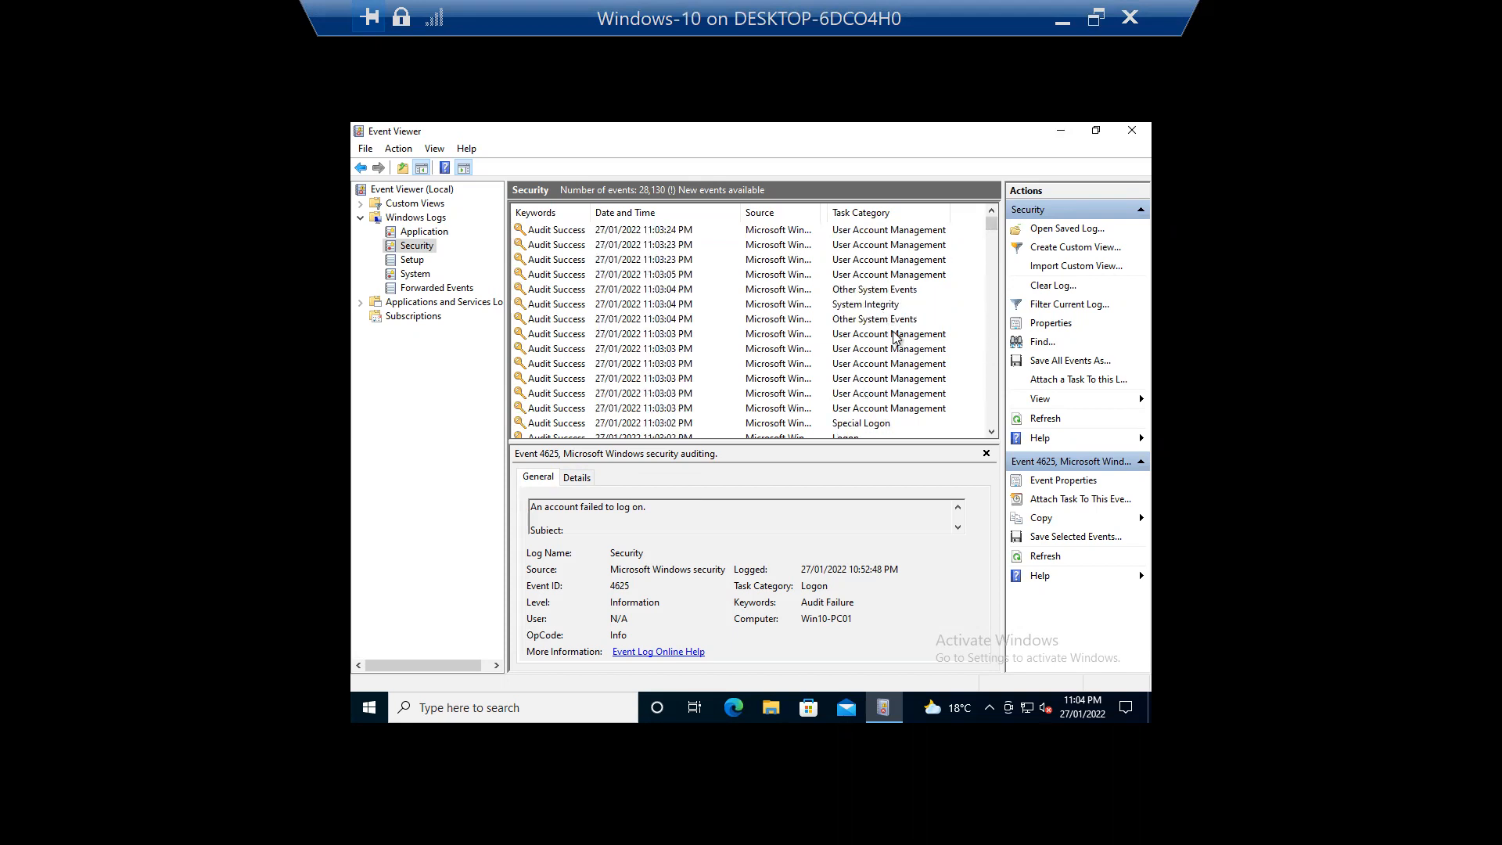
{"action": "left_click", "coordinate": [882, 264]}
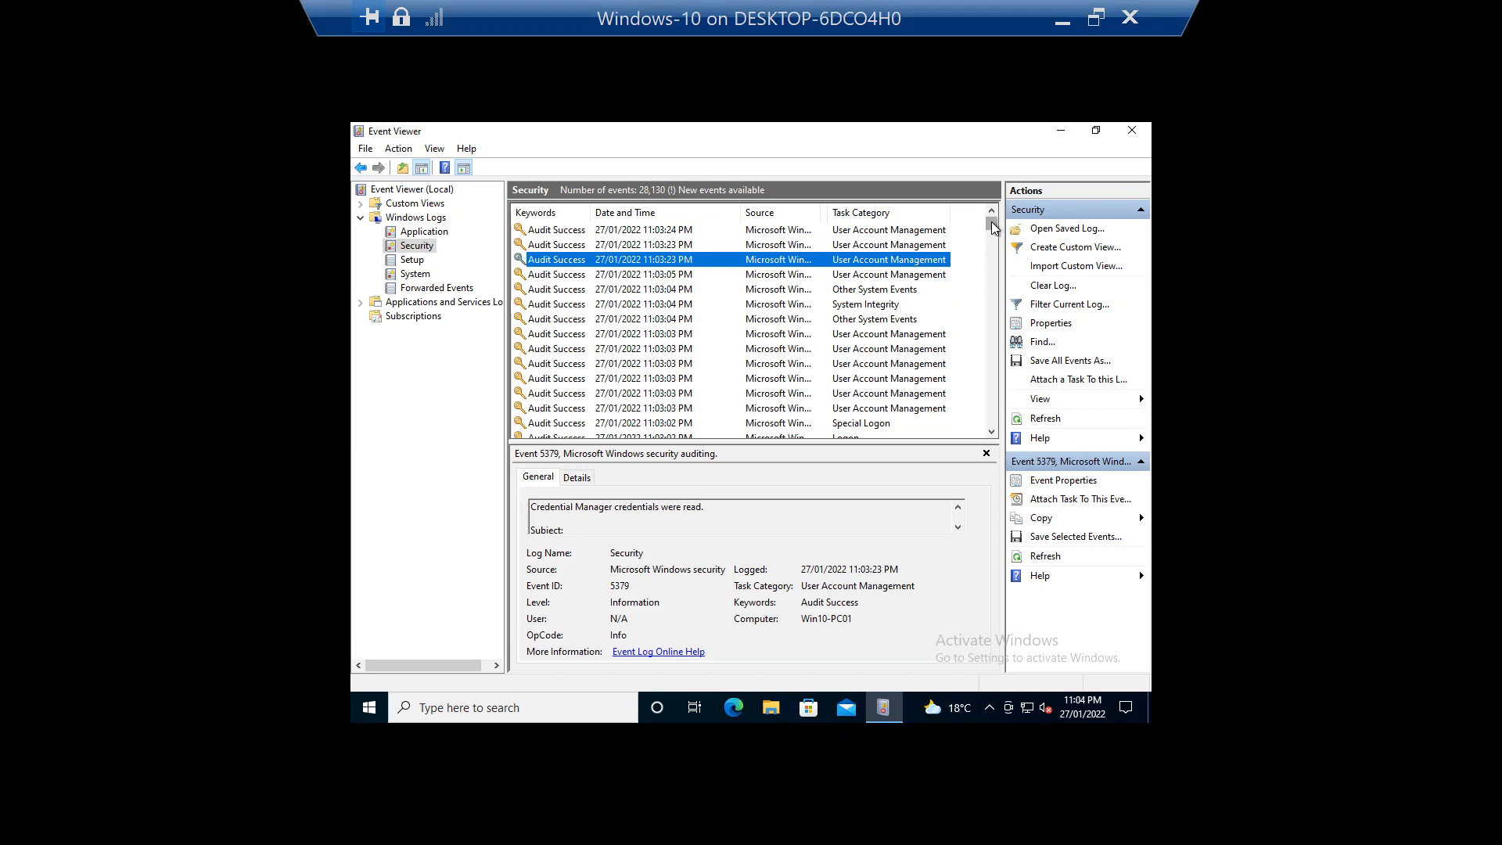
{"action": "left_click_drag", "start_coordinate": [992, 270], "coordinate": [1016, 229]}
Step: Close Event Viewer and launch Command Prompt as administrator from a 'cmd' search
{"action": "left_click", "coordinate": [1127, 135]}
{"action": "left_click", "coordinate": [487, 697]}
{"action": "type", "text": "cmd"}
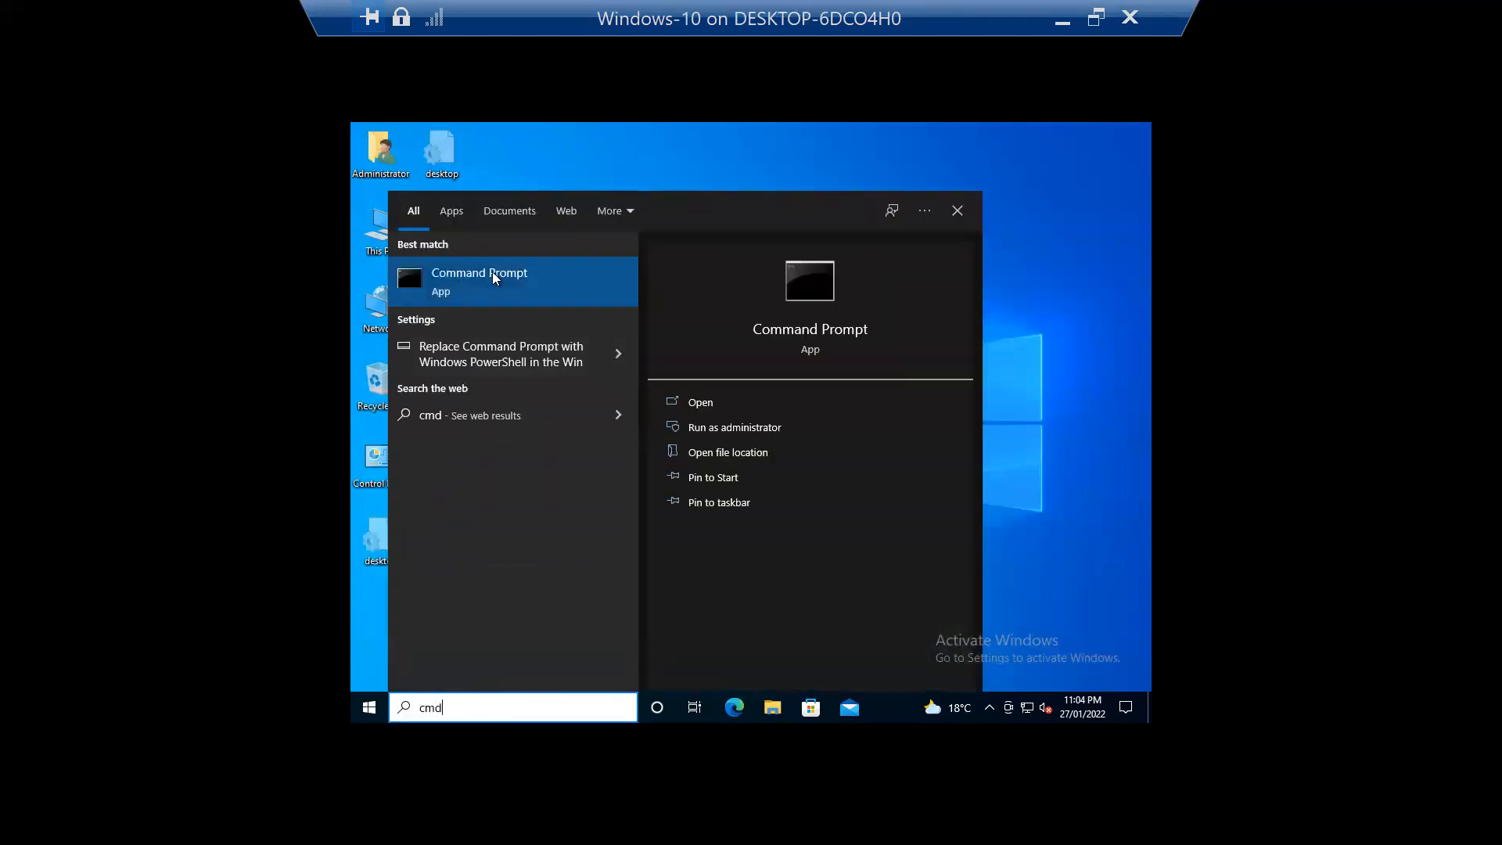
{"action": "right_click", "coordinate": [492, 272]}
{"action": "left_click", "coordinate": [547, 290]}
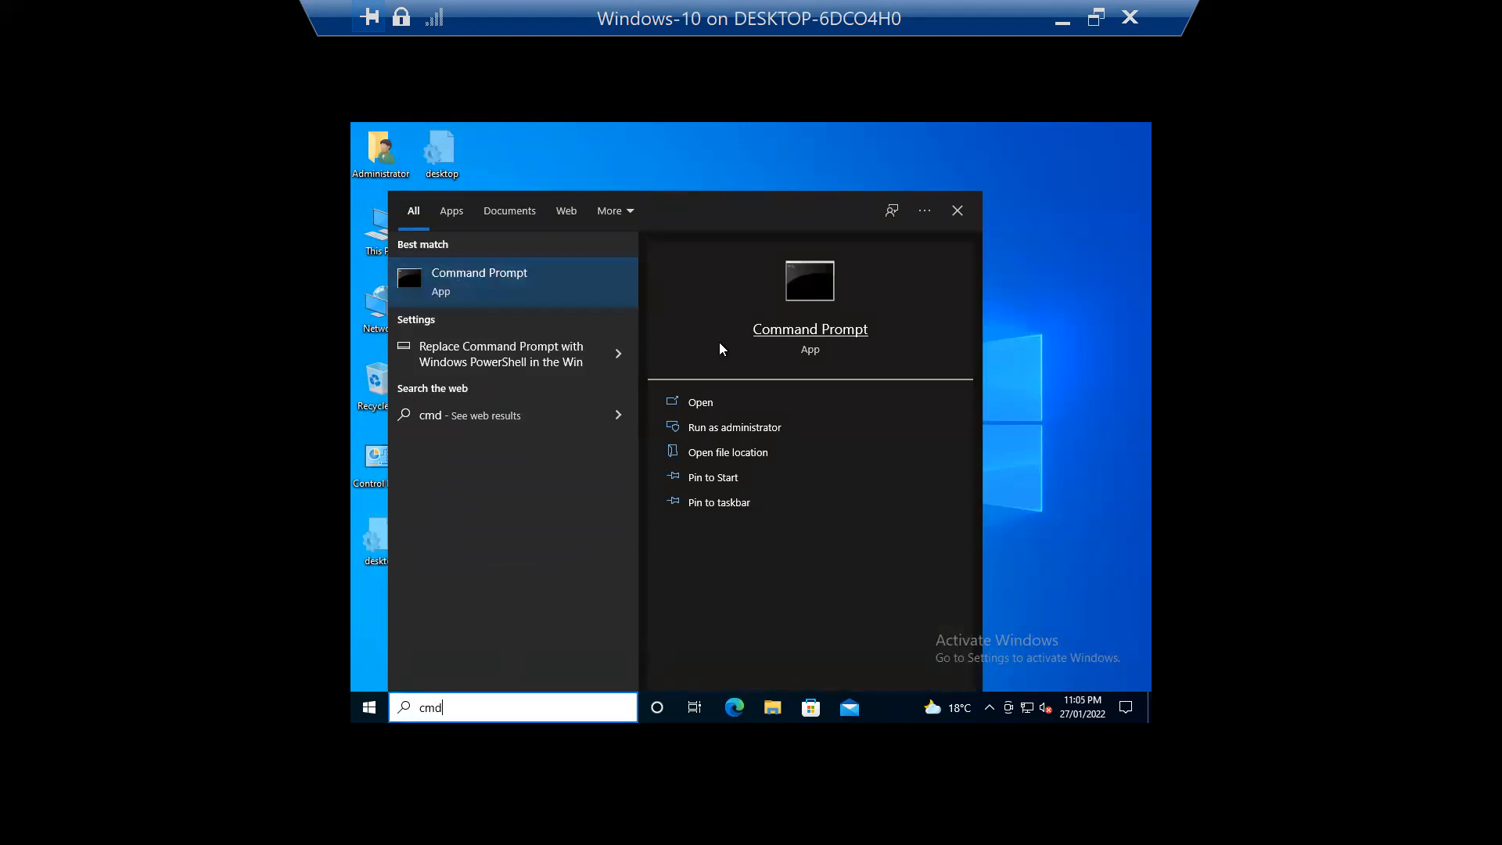
Step: Run GPUPDATE /force in the administrator Command Prompt
{"action": "left_click", "coordinate": [1047, 281]}
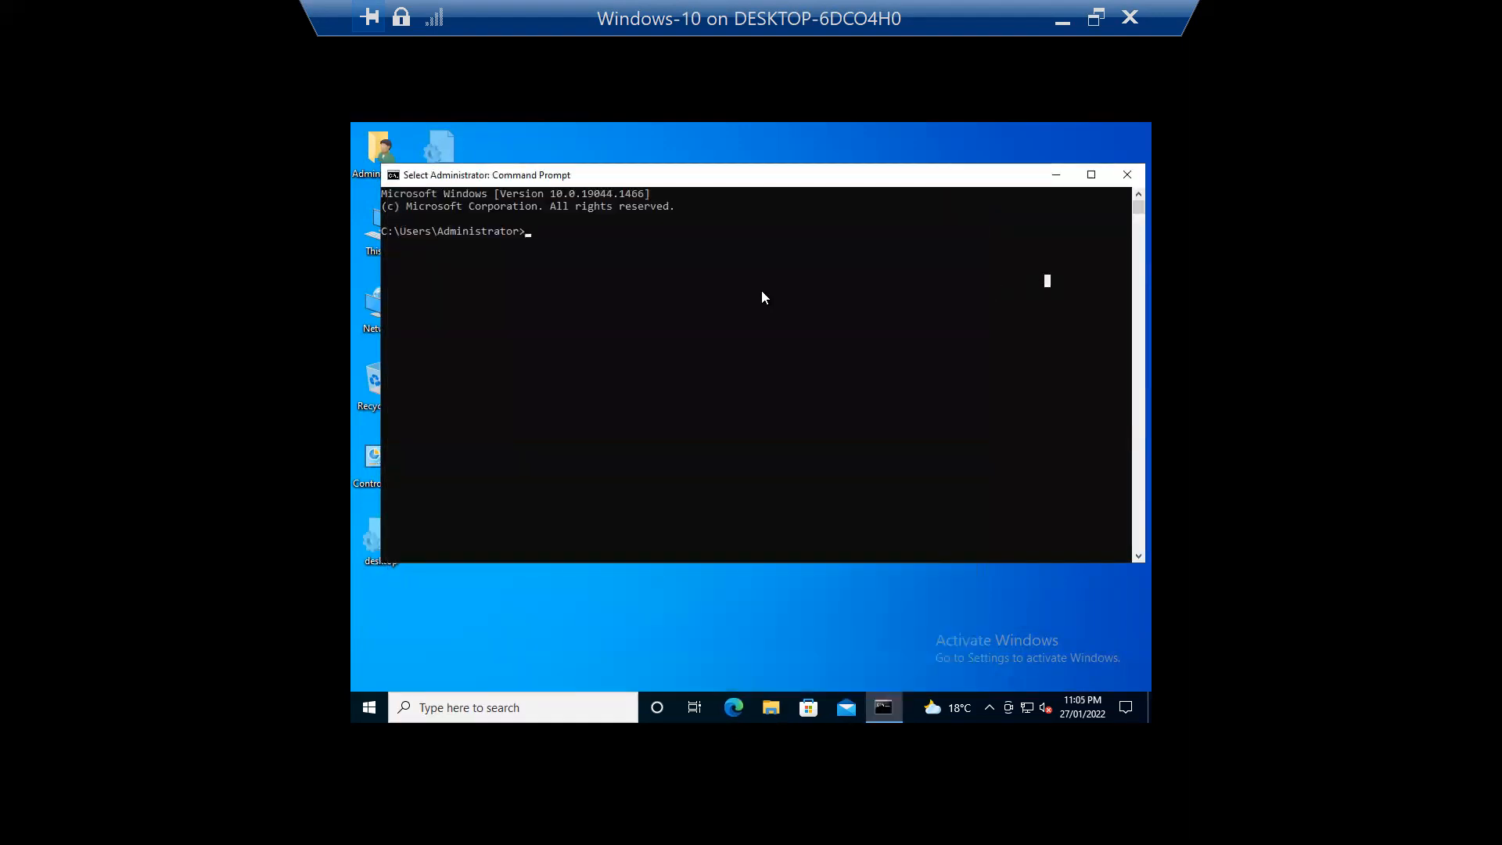
{"action": "double_click", "coordinate": [651, 31]}
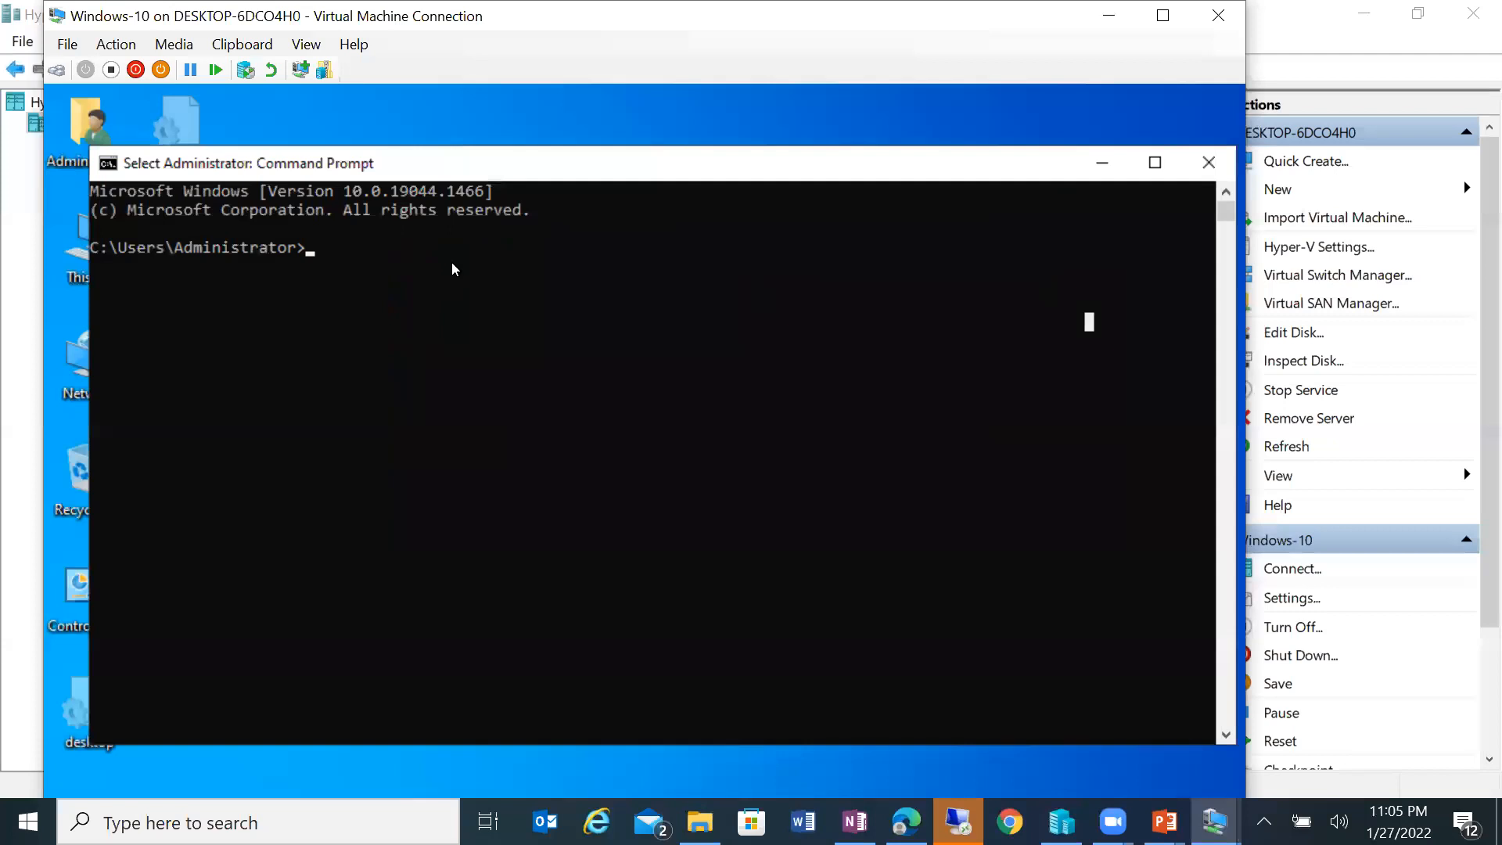
{"action": "type", "text": "GPUP"}
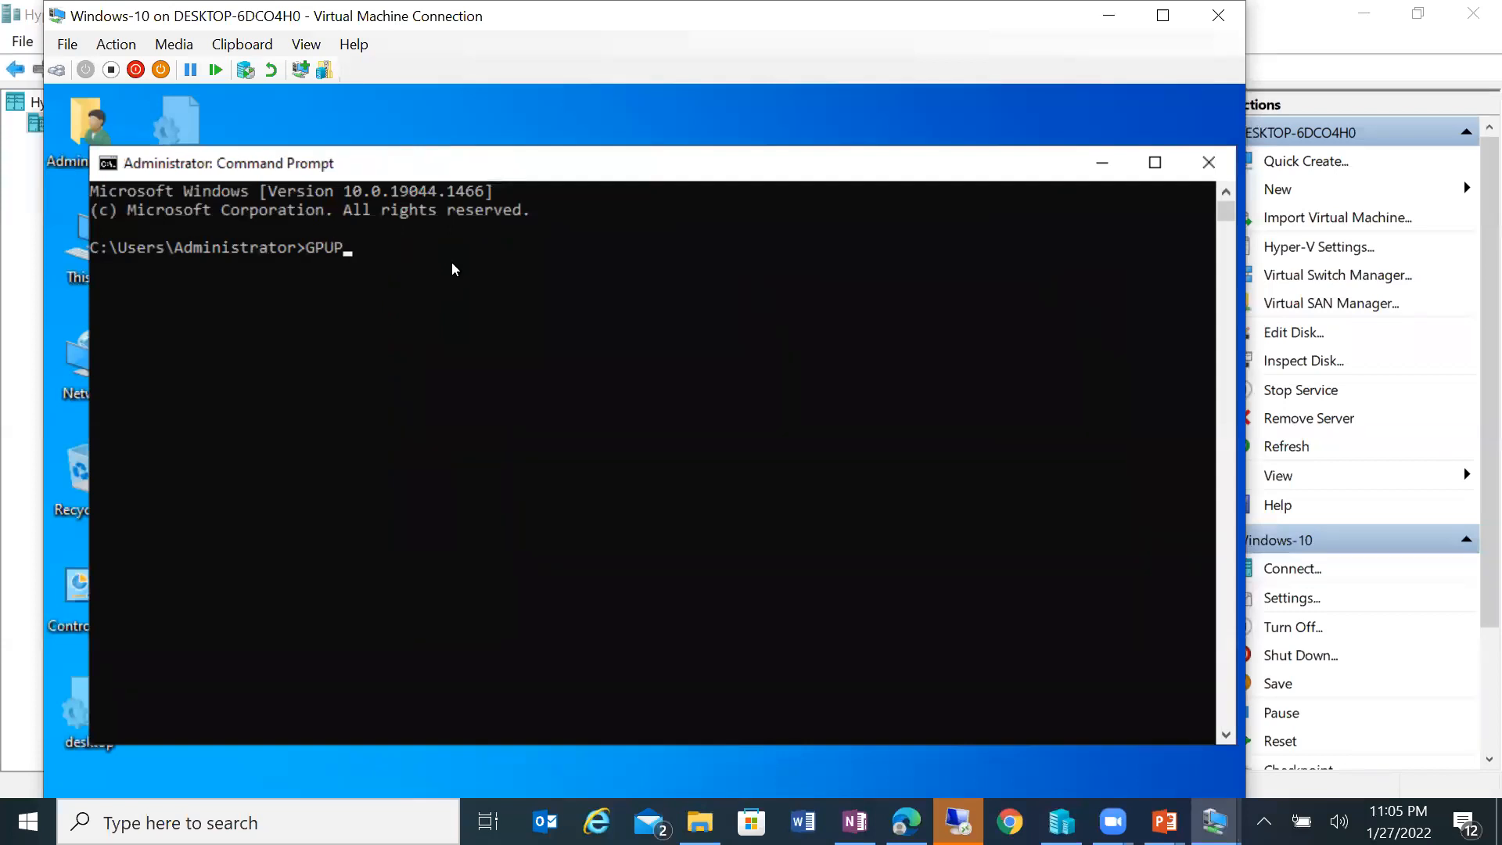
{"action": "type", "text": "DATE /force"}
{"action": "key", "text": "Return"}
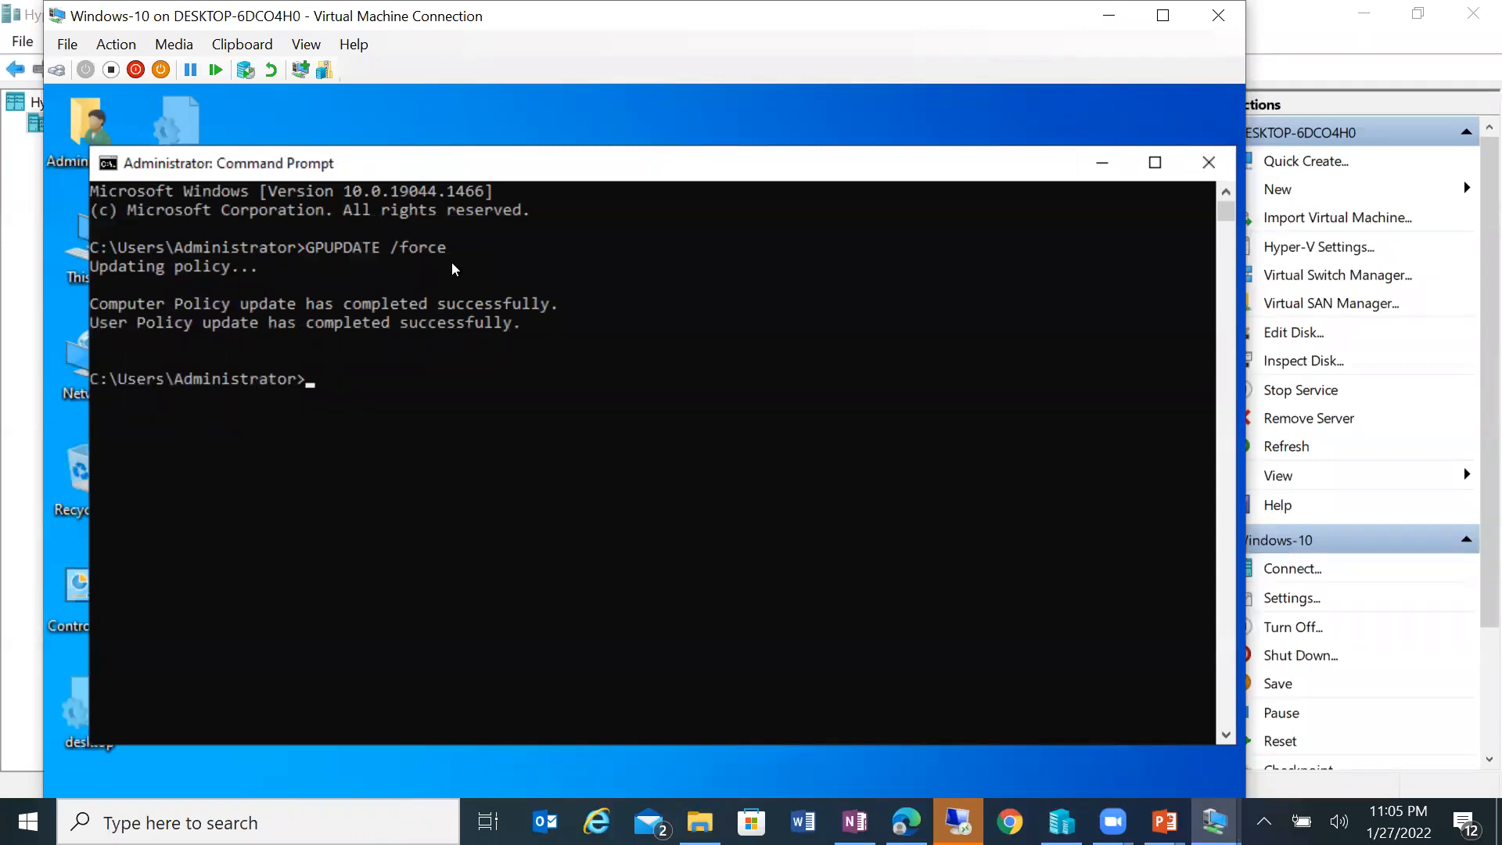
Step: Close Command Prompt and open the Sharing properties of the Test NTFS Permissions folder on D:
{"action": "left_click", "coordinate": [1218, 172]}
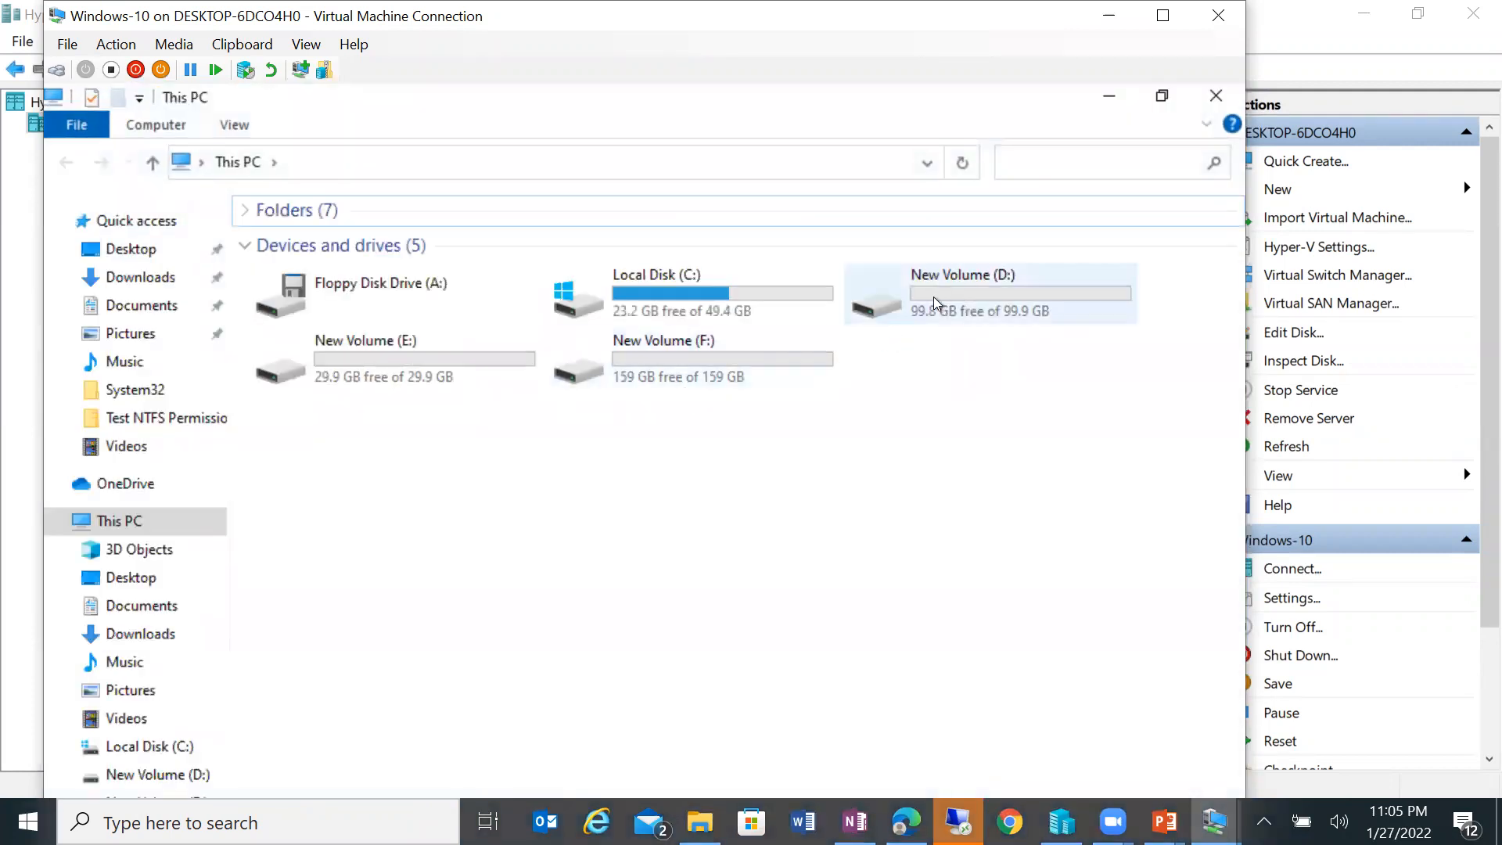
{"action": "left_click", "coordinate": [952, 285]}
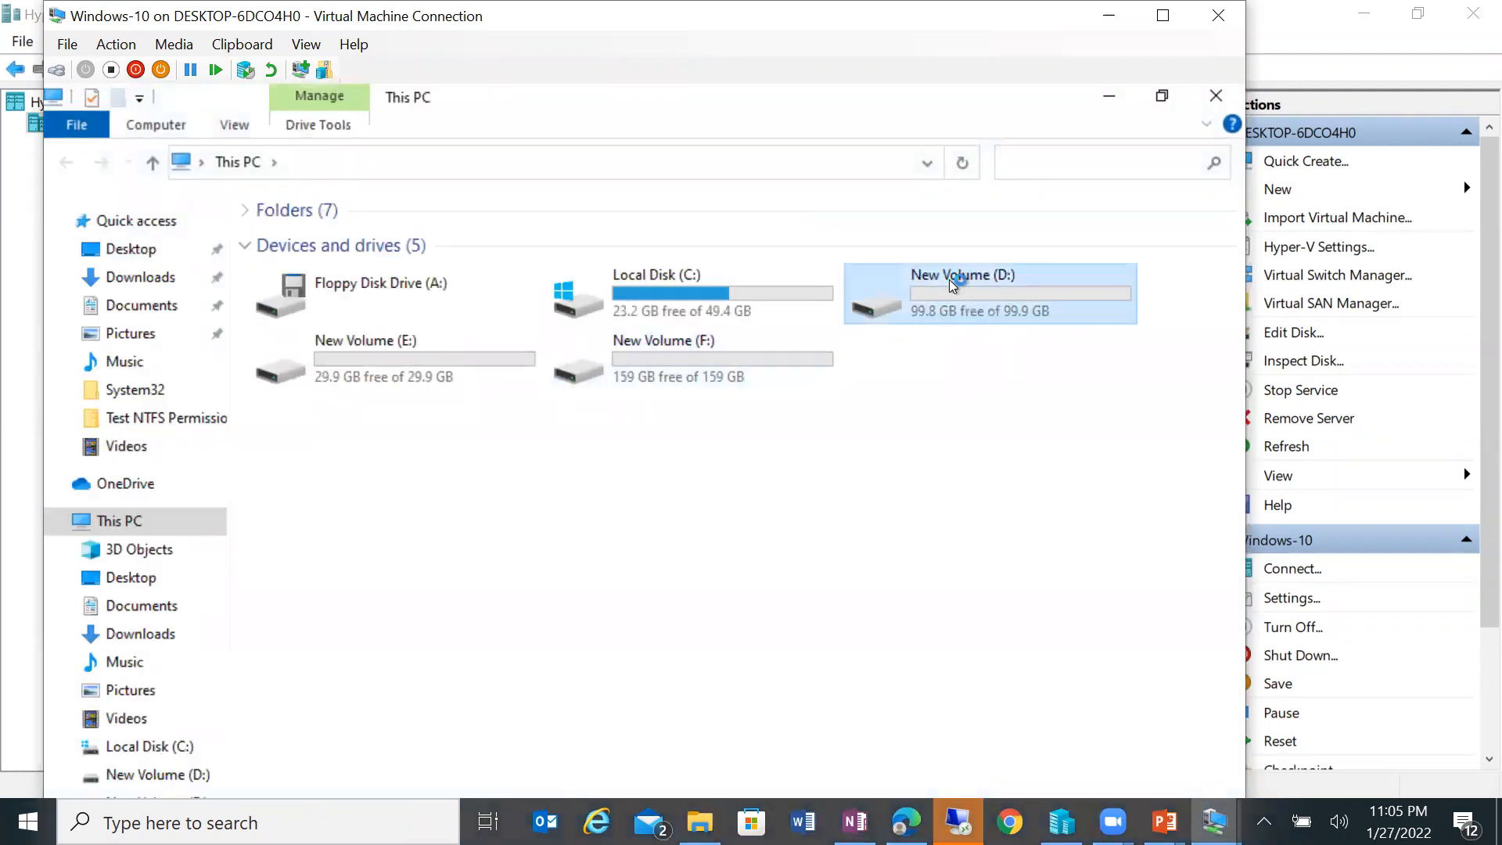
{"action": "double_click", "coordinate": [953, 284]}
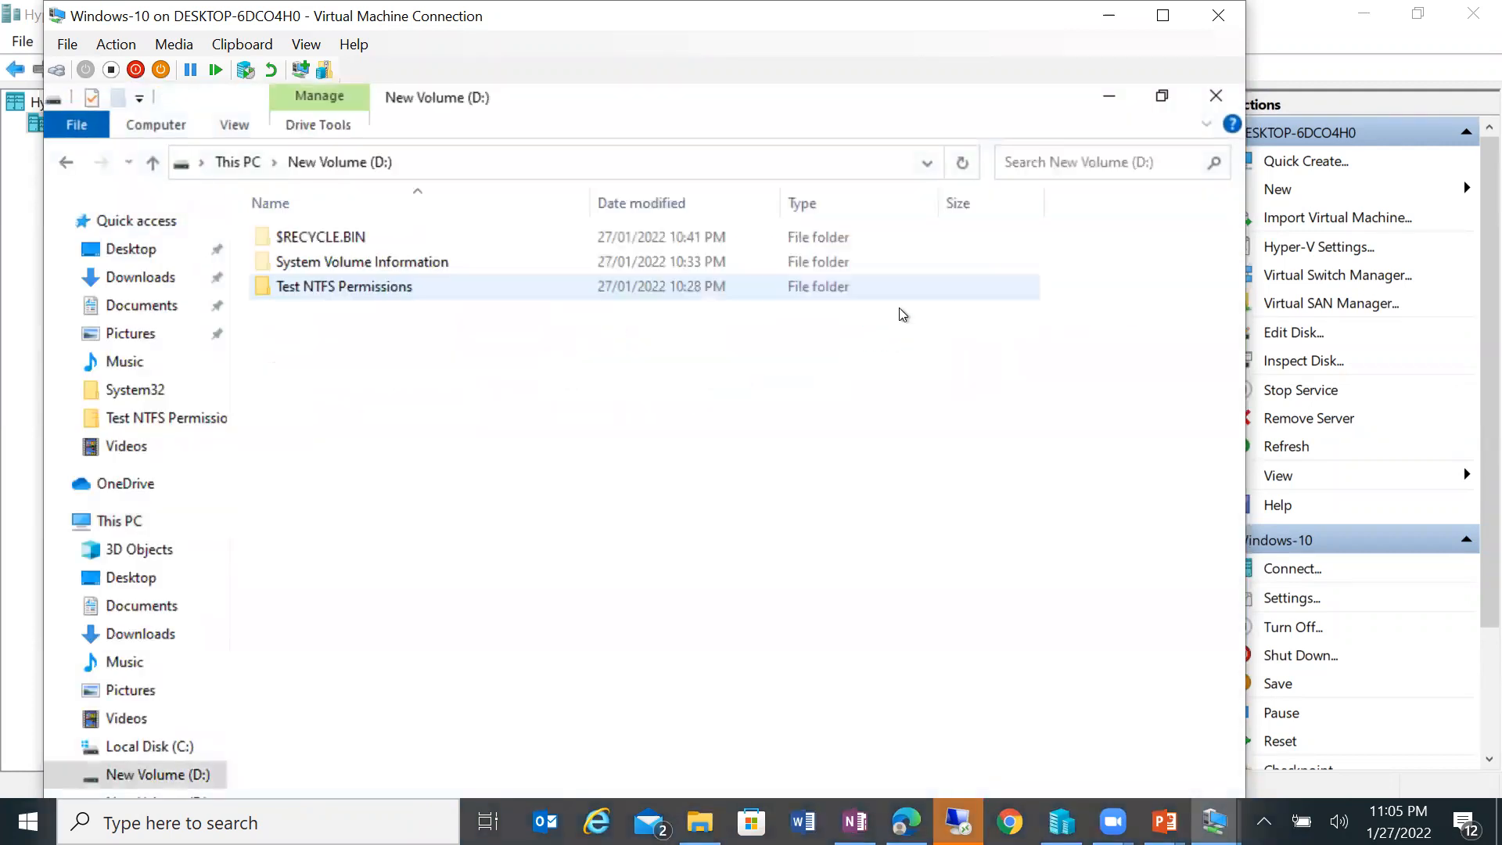
{"action": "right_click", "coordinate": [381, 291]}
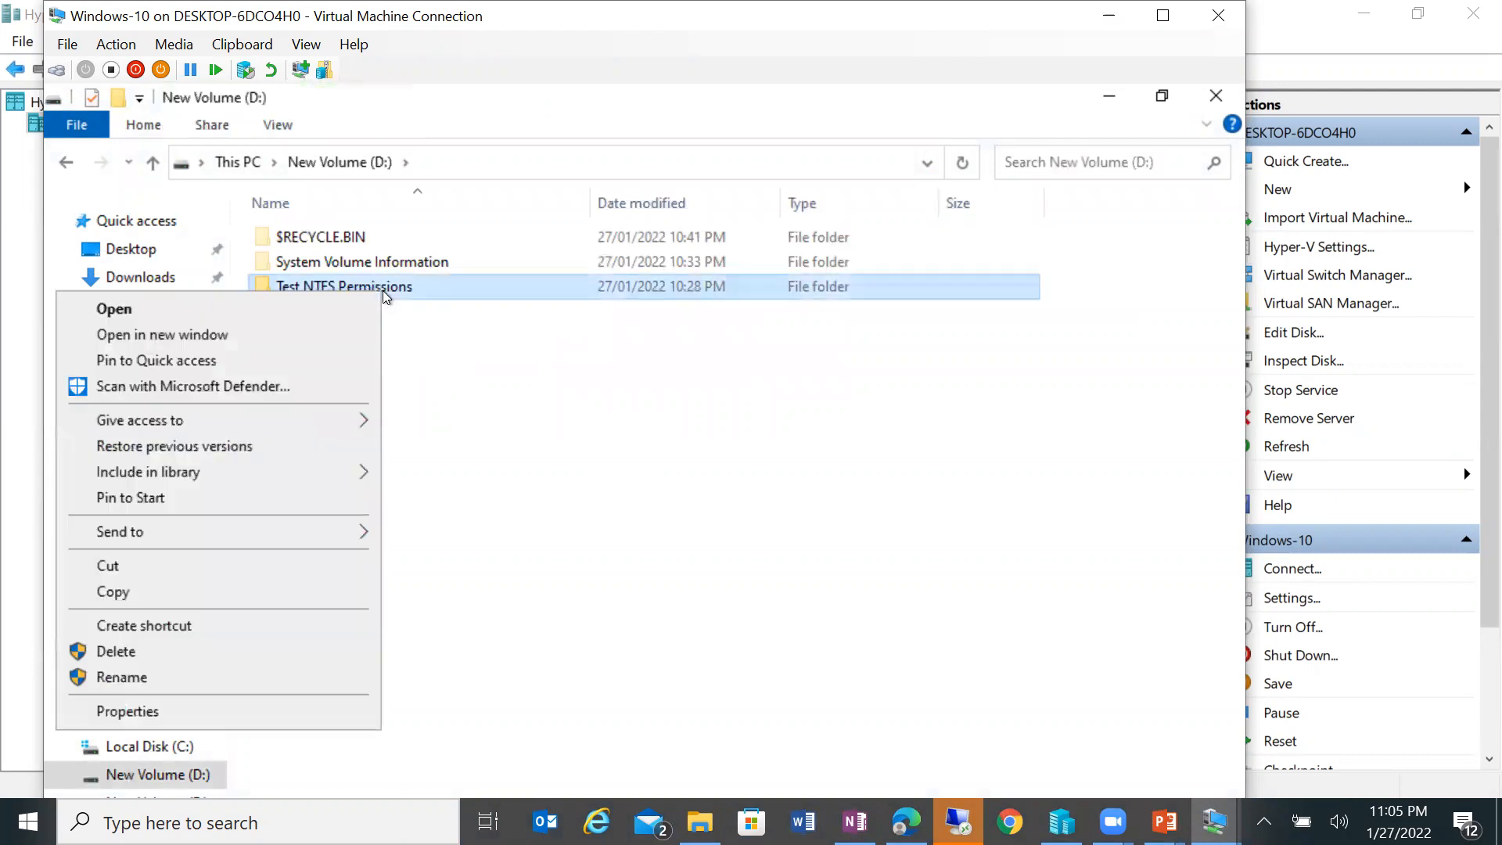
{"action": "left_click", "coordinate": [279, 714]}
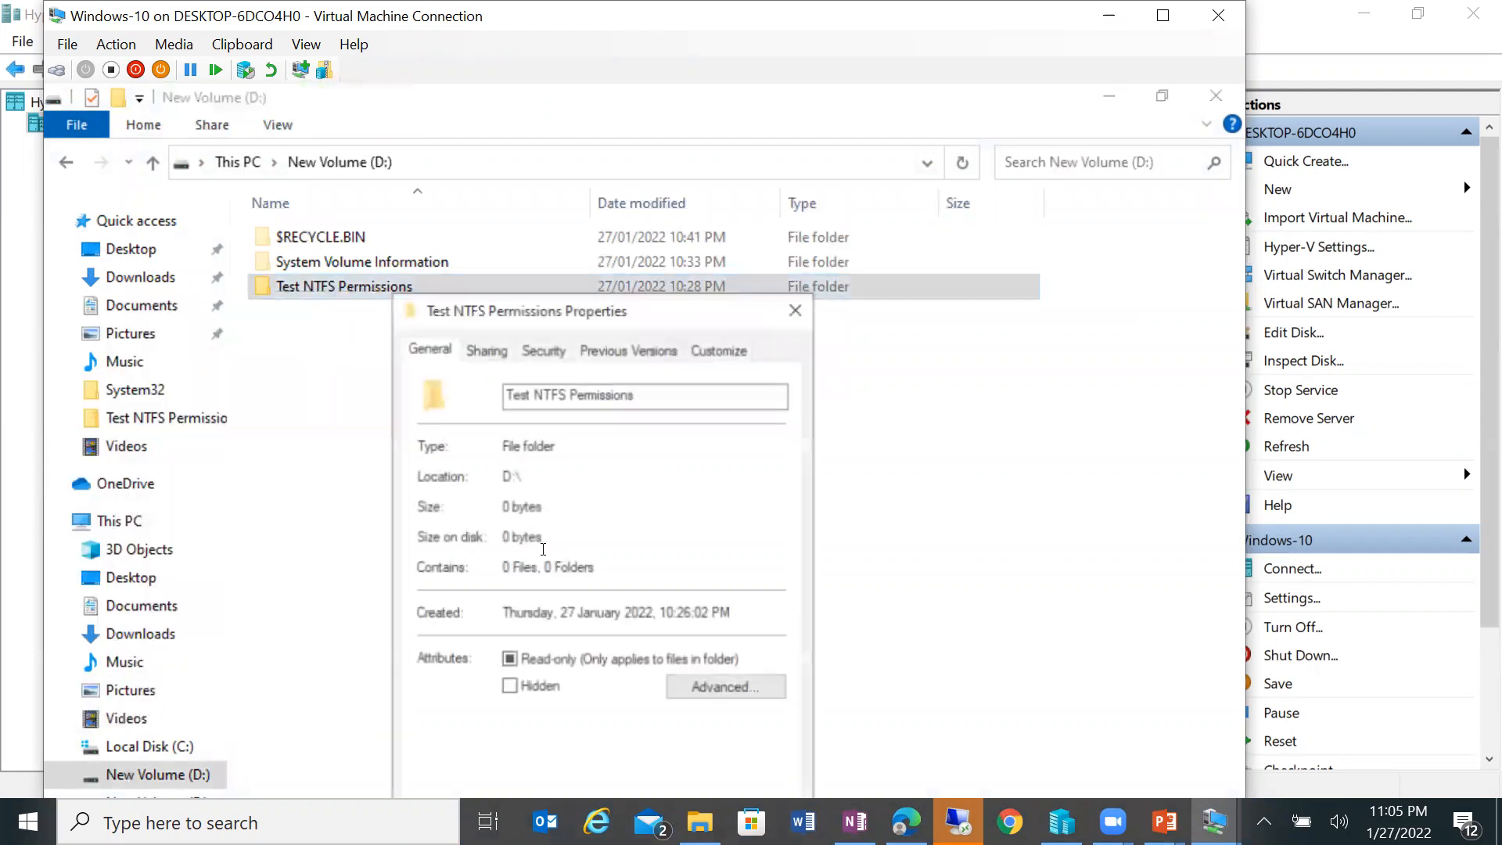
{"action": "left_click", "coordinate": [488, 349]}
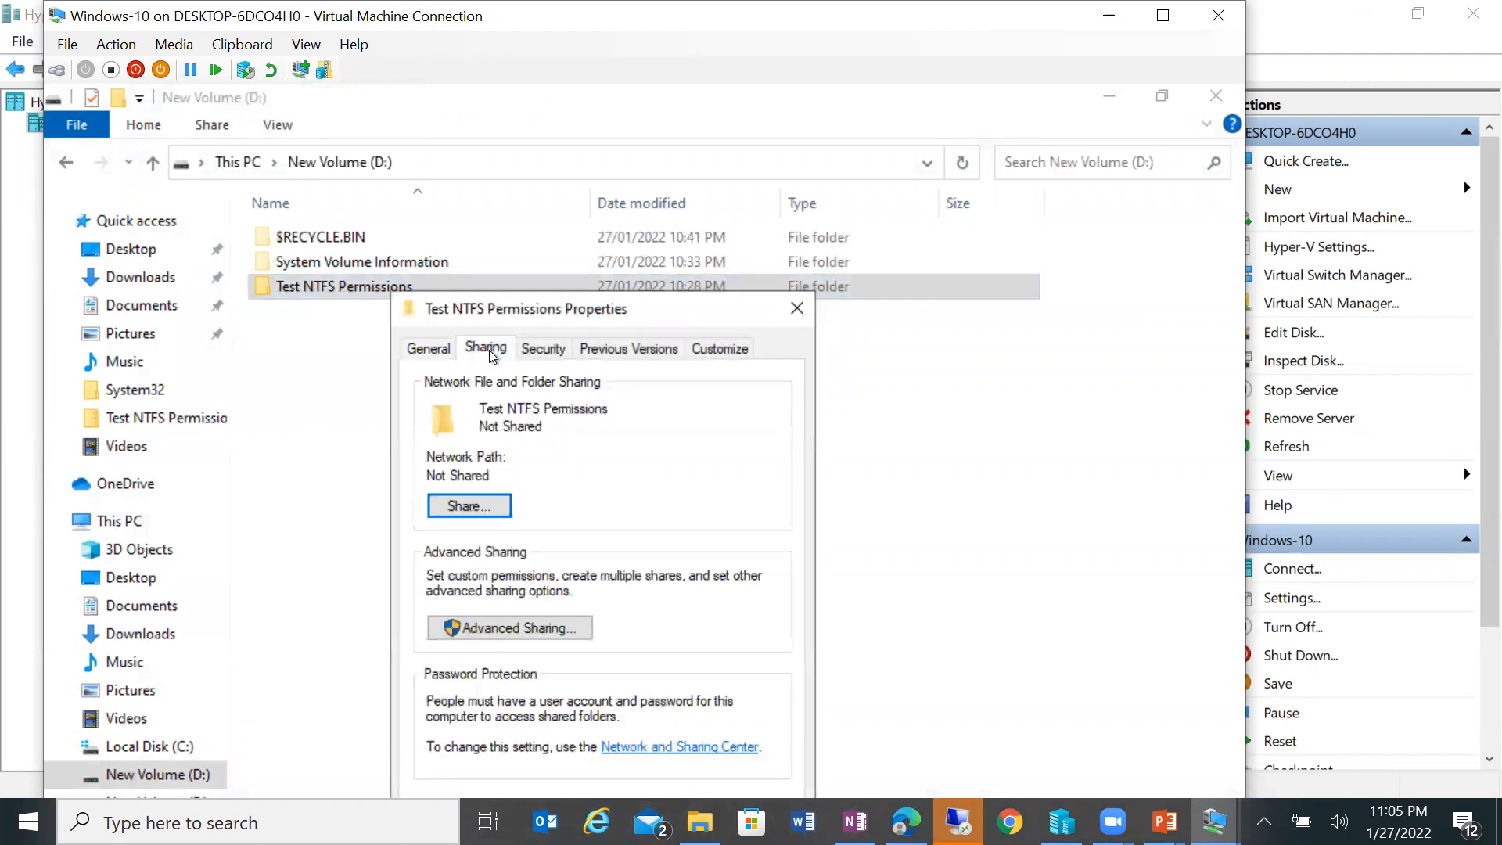
{"action": "left_click_drag", "start_coordinate": [619, 309], "coordinate": [736, 141]}
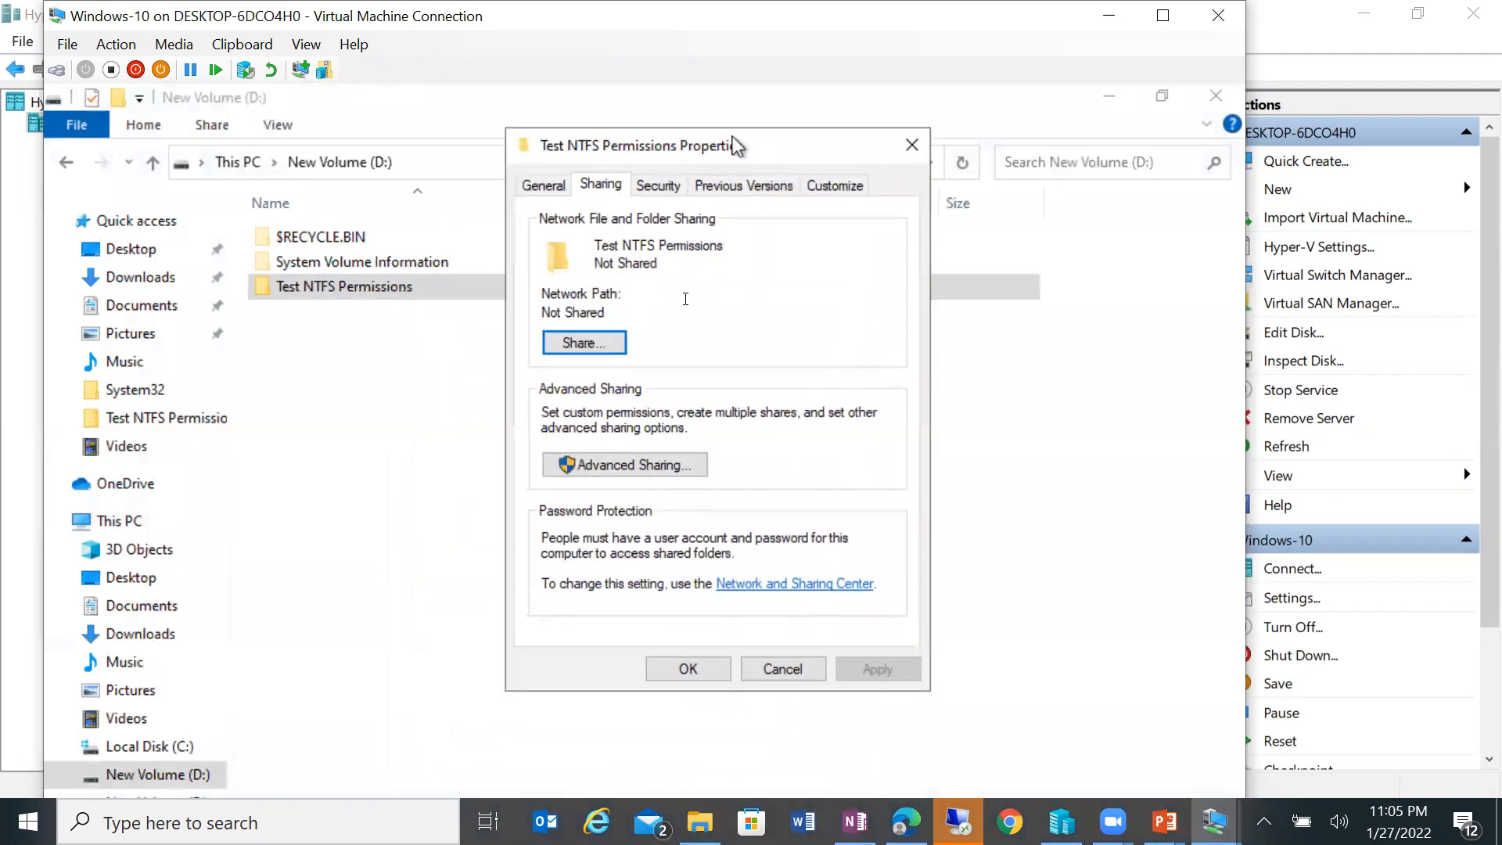
Step: Add Everyone to the folder's share list with Read permission
{"action": "left_click", "coordinate": [582, 342]}
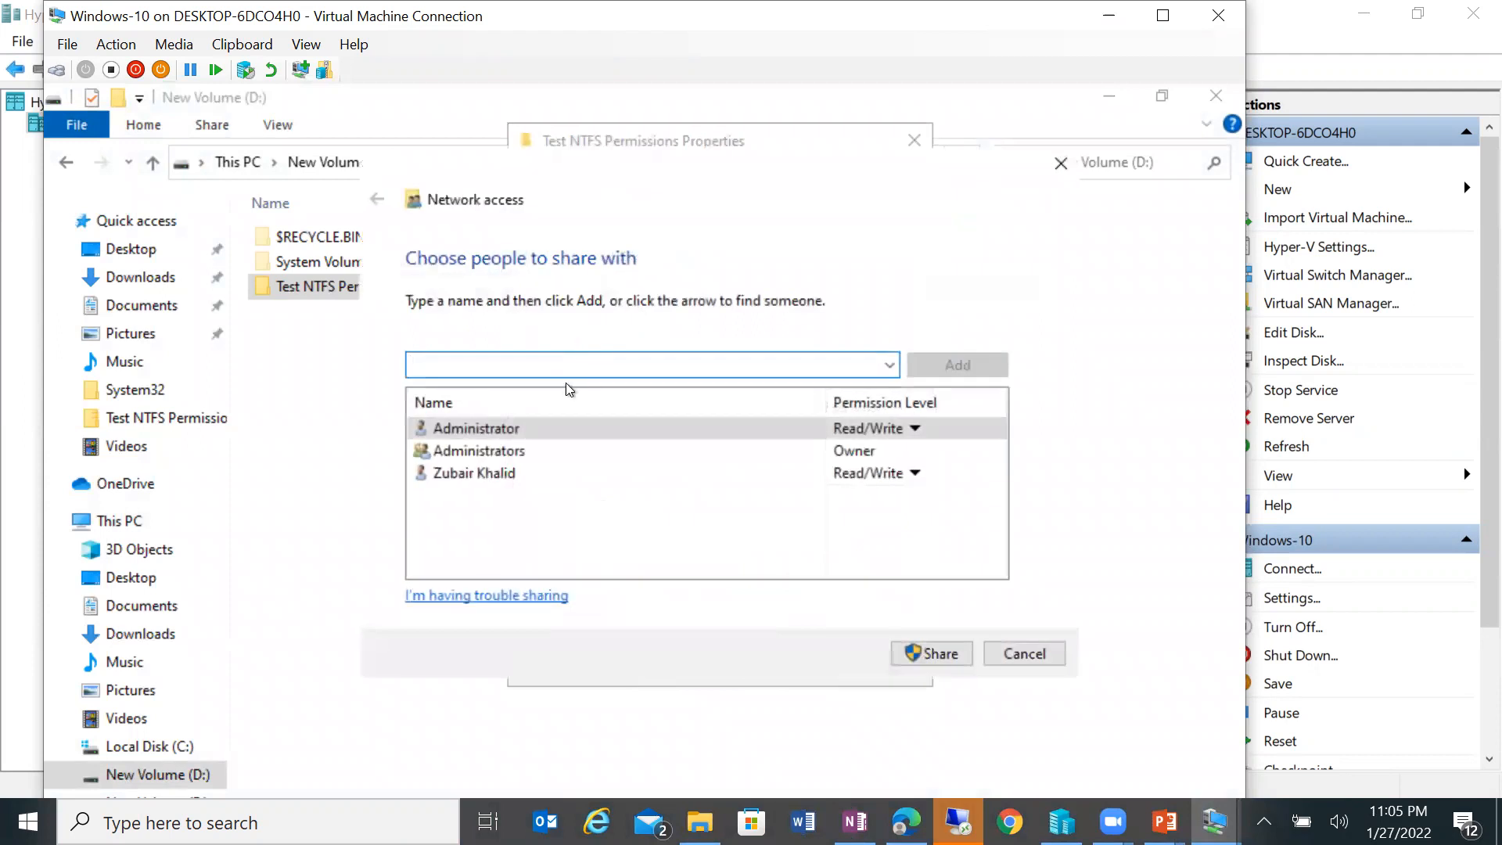
{"action": "left_click", "coordinate": [889, 368]}
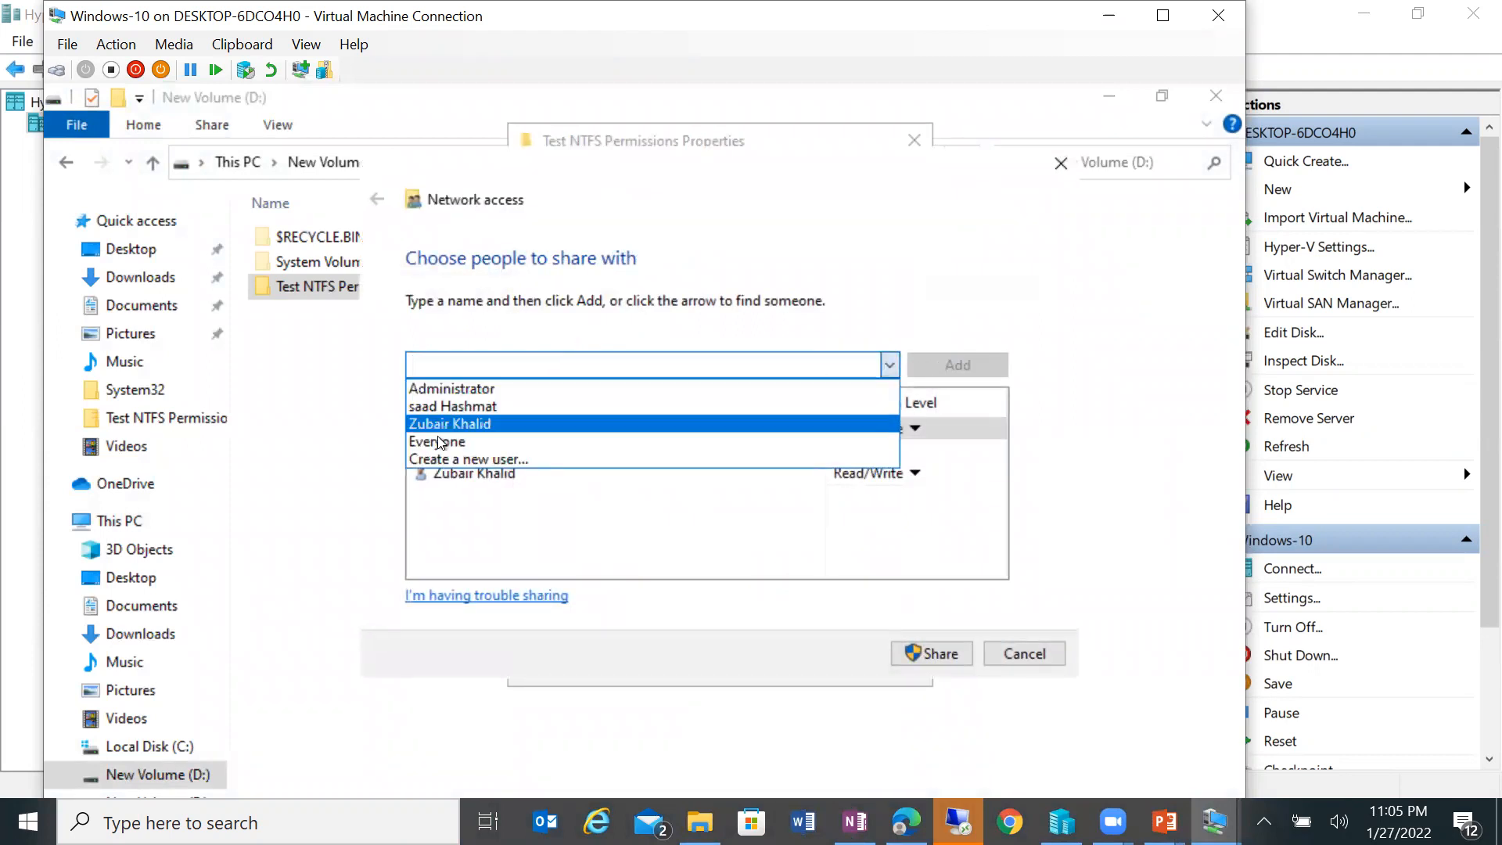
{"action": "left_click", "coordinate": [462, 441]}
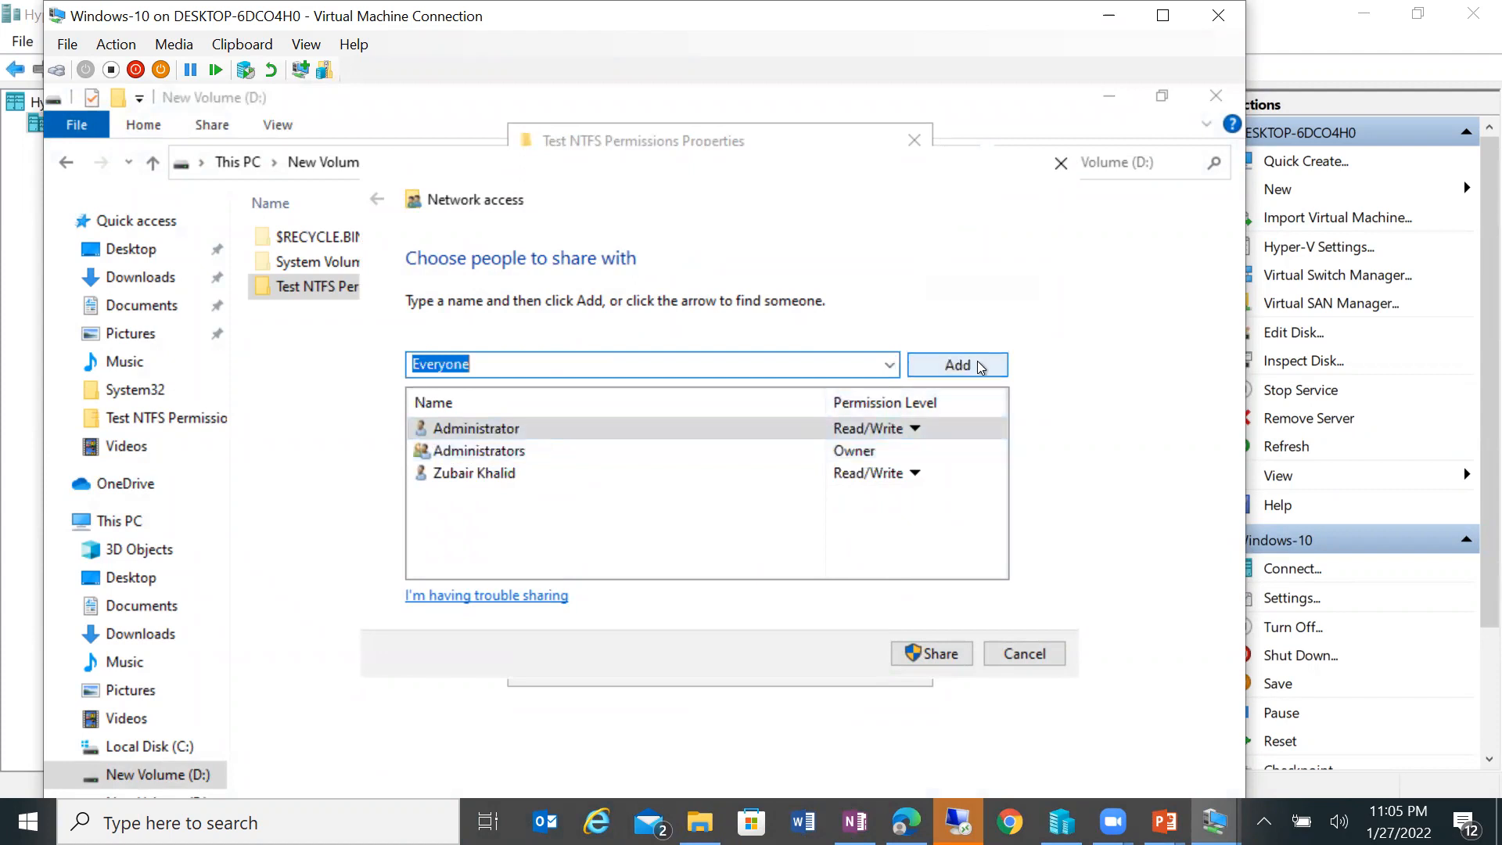
{"action": "left_click", "coordinate": [958, 365]}
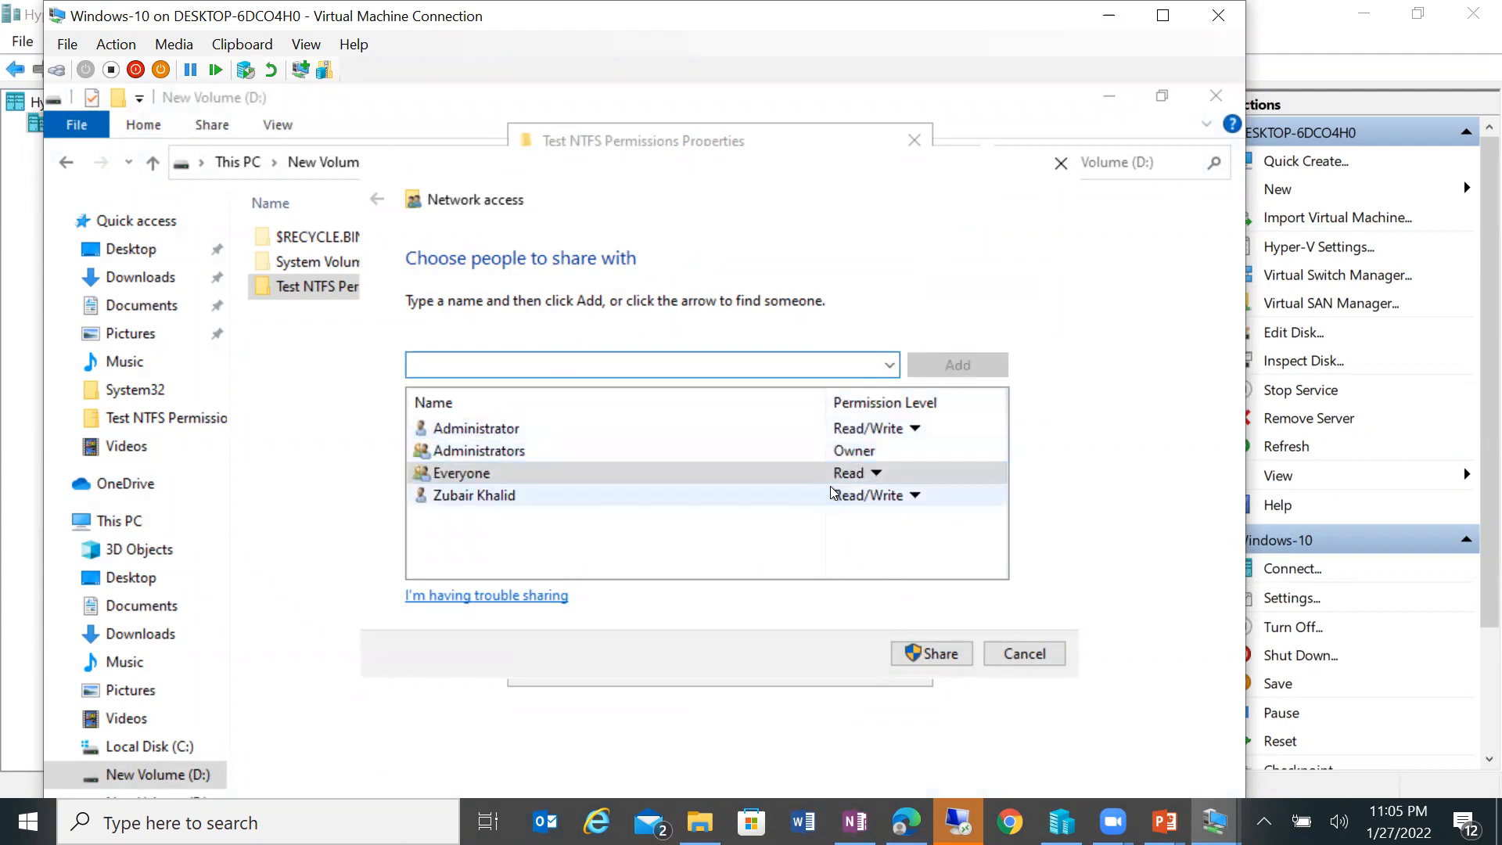
Step: Remove the individual user's entry from the share list
{"action": "left_click", "coordinate": [860, 460]}
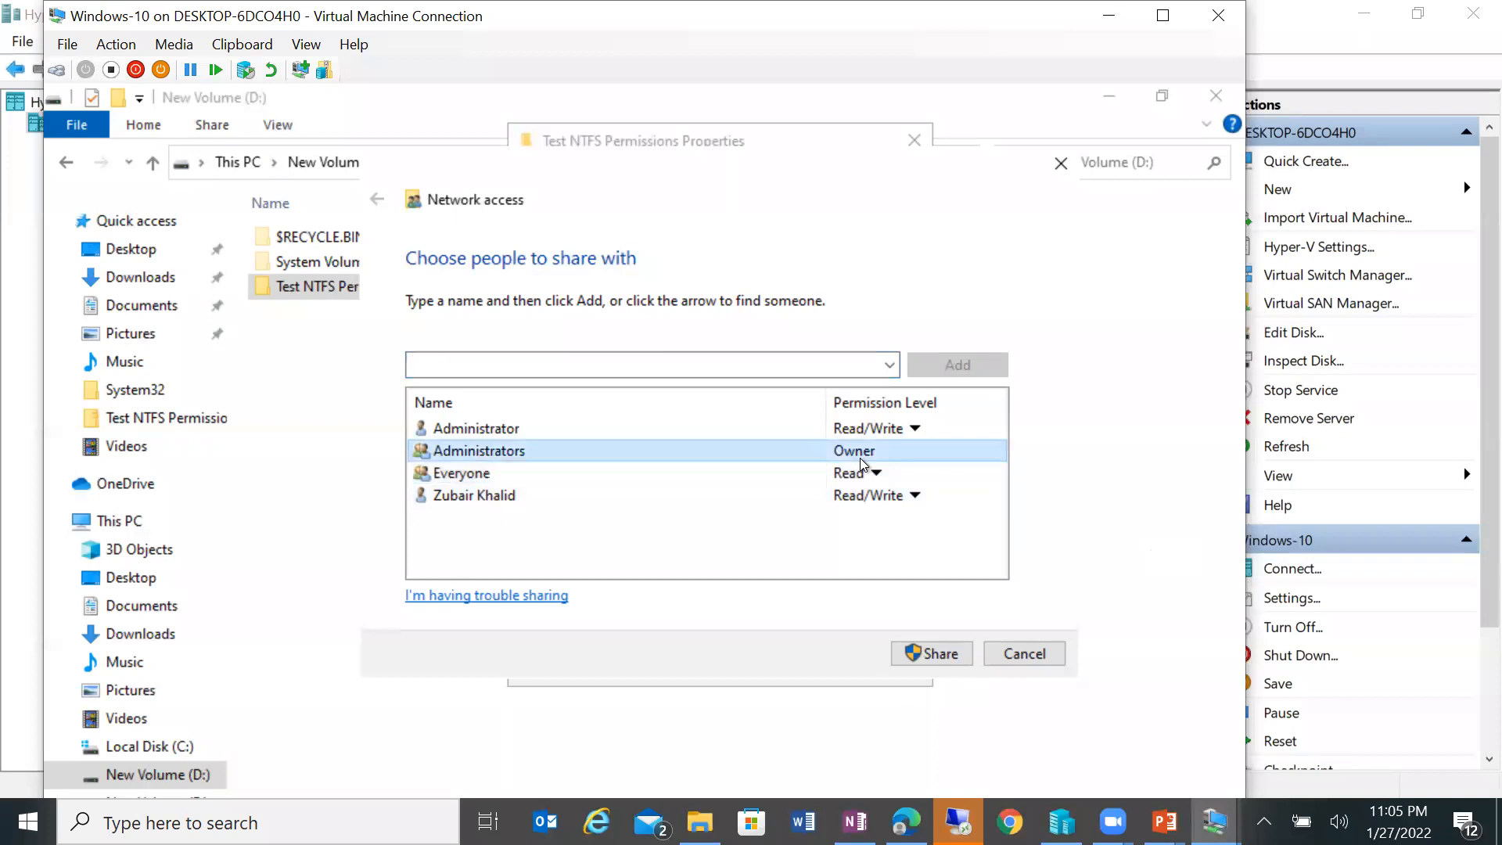
{"action": "left_click", "coordinate": [896, 495]}
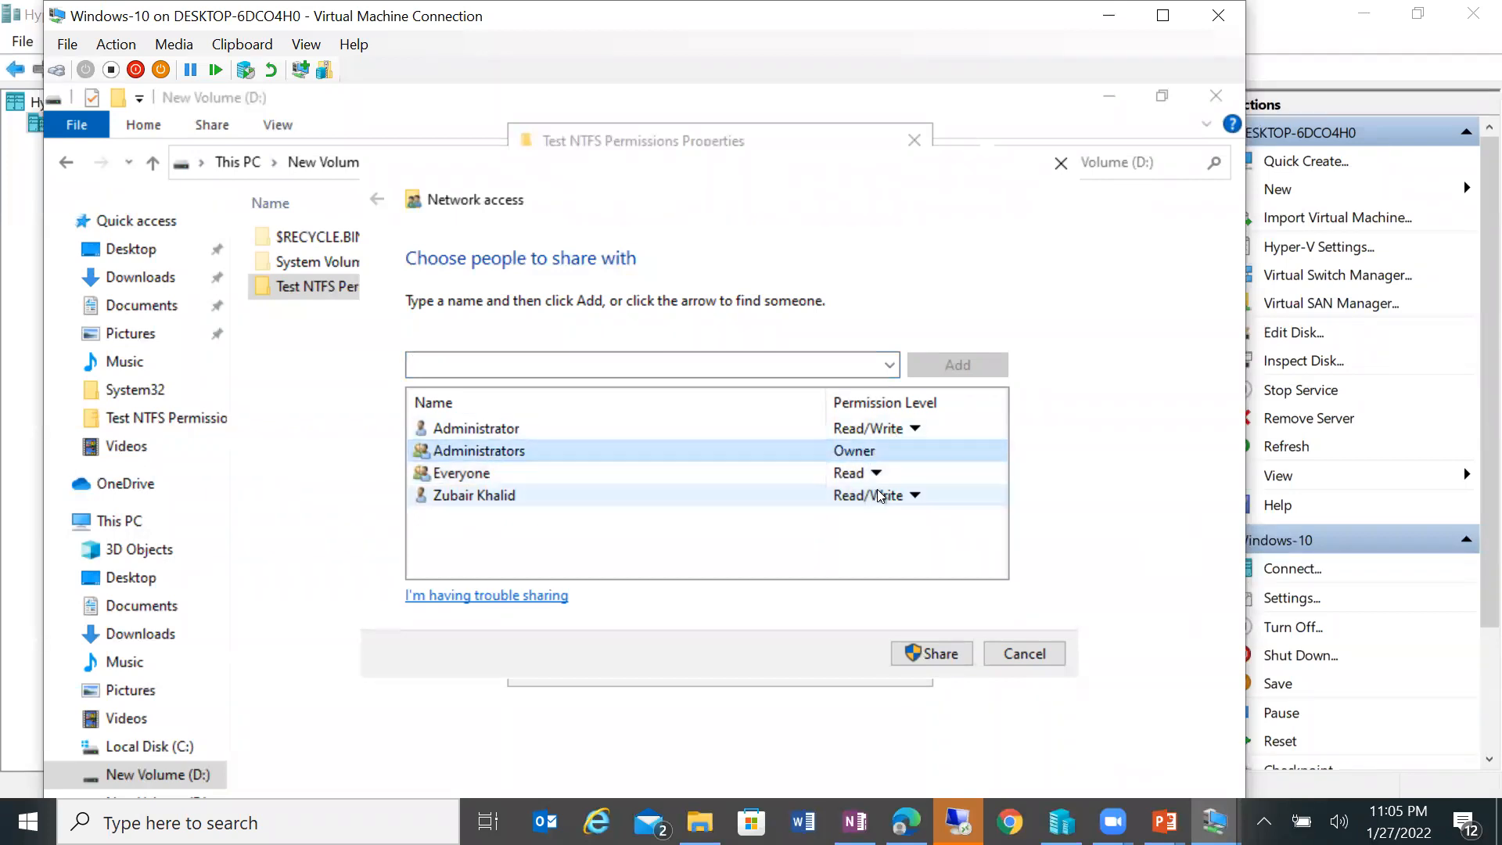
{"action": "left_click", "coordinate": [970, 560]}
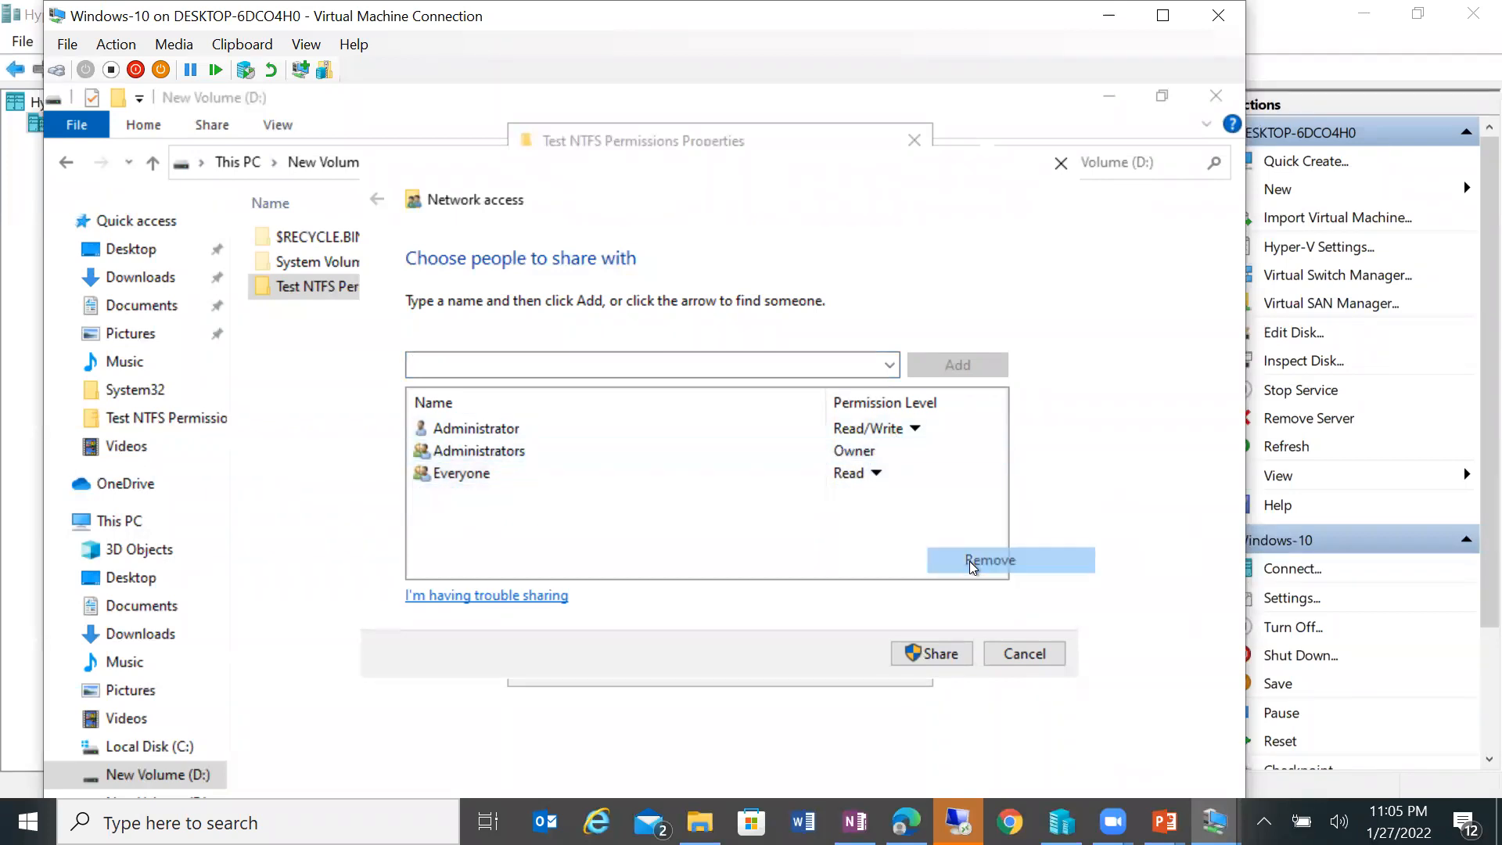
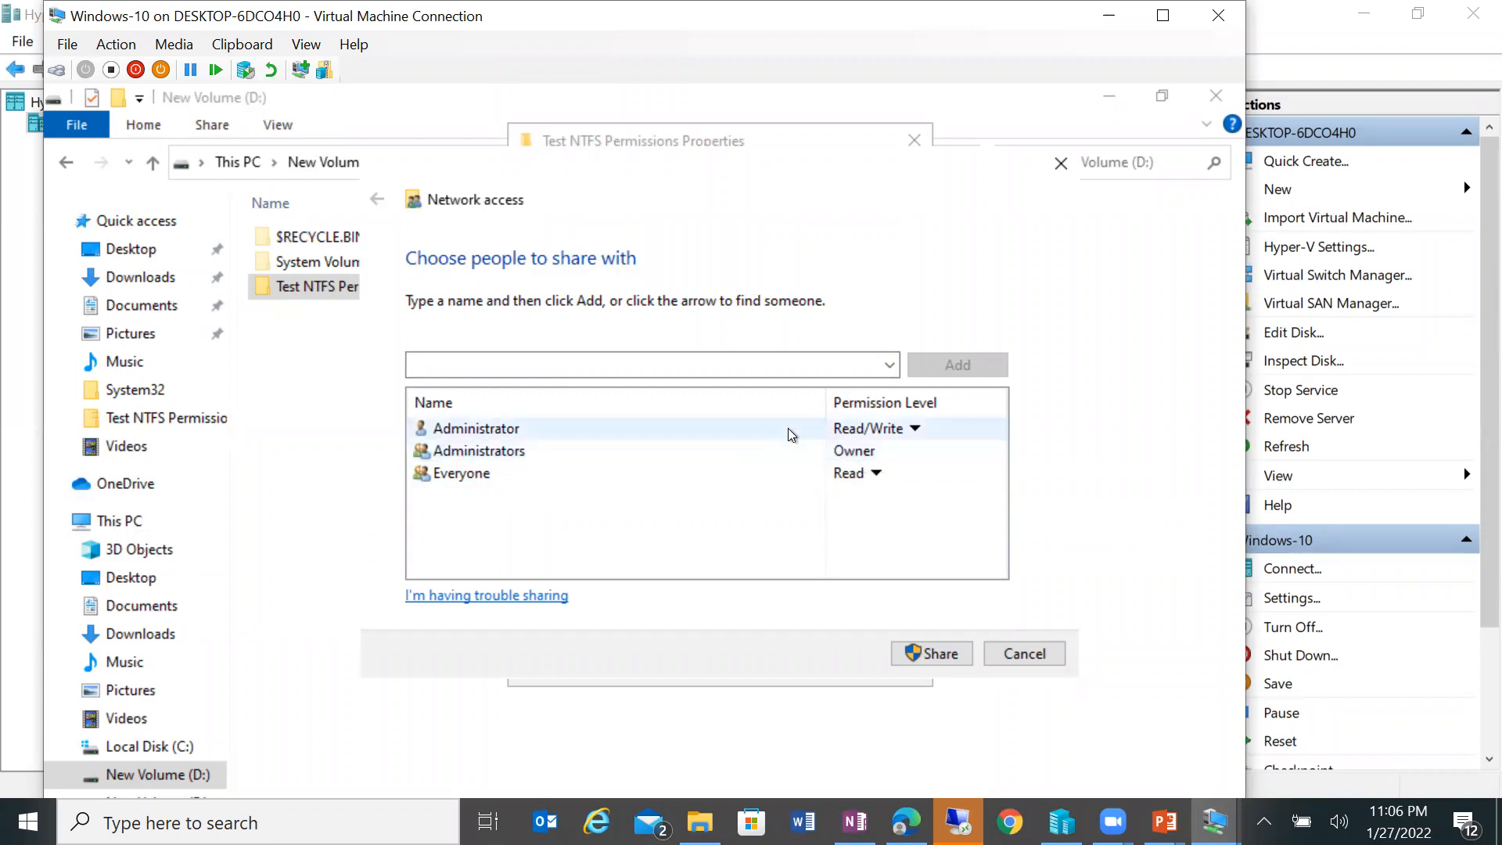
Step: Attempt to share Test NTFS Permissions, which fails, then close File Explorer and its Properties dialog
{"action": "left_click", "coordinate": [947, 650]}
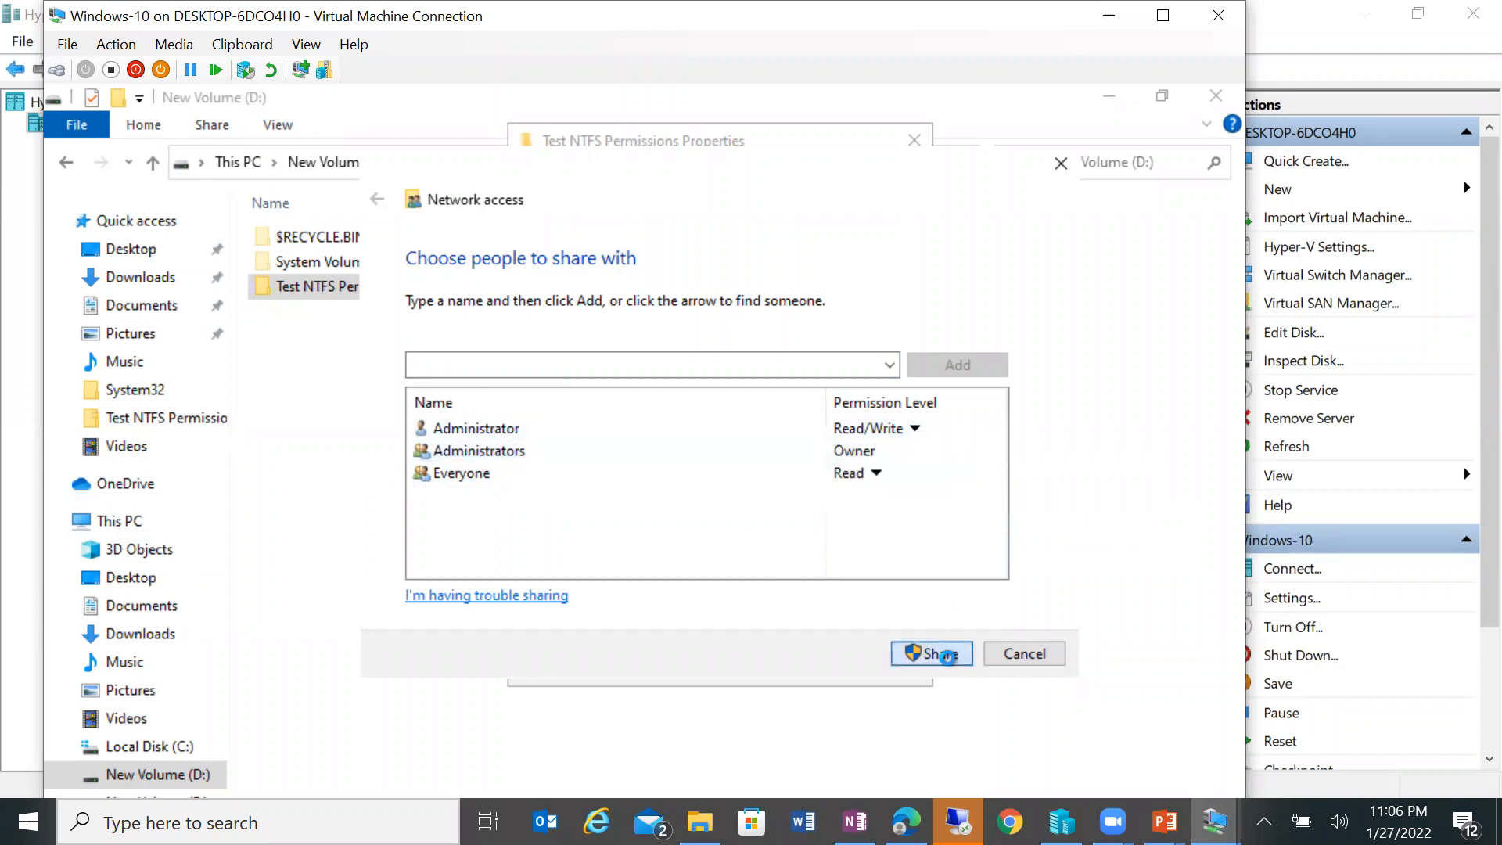
{"action": "left_click", "coordinate": [1025, 654]}
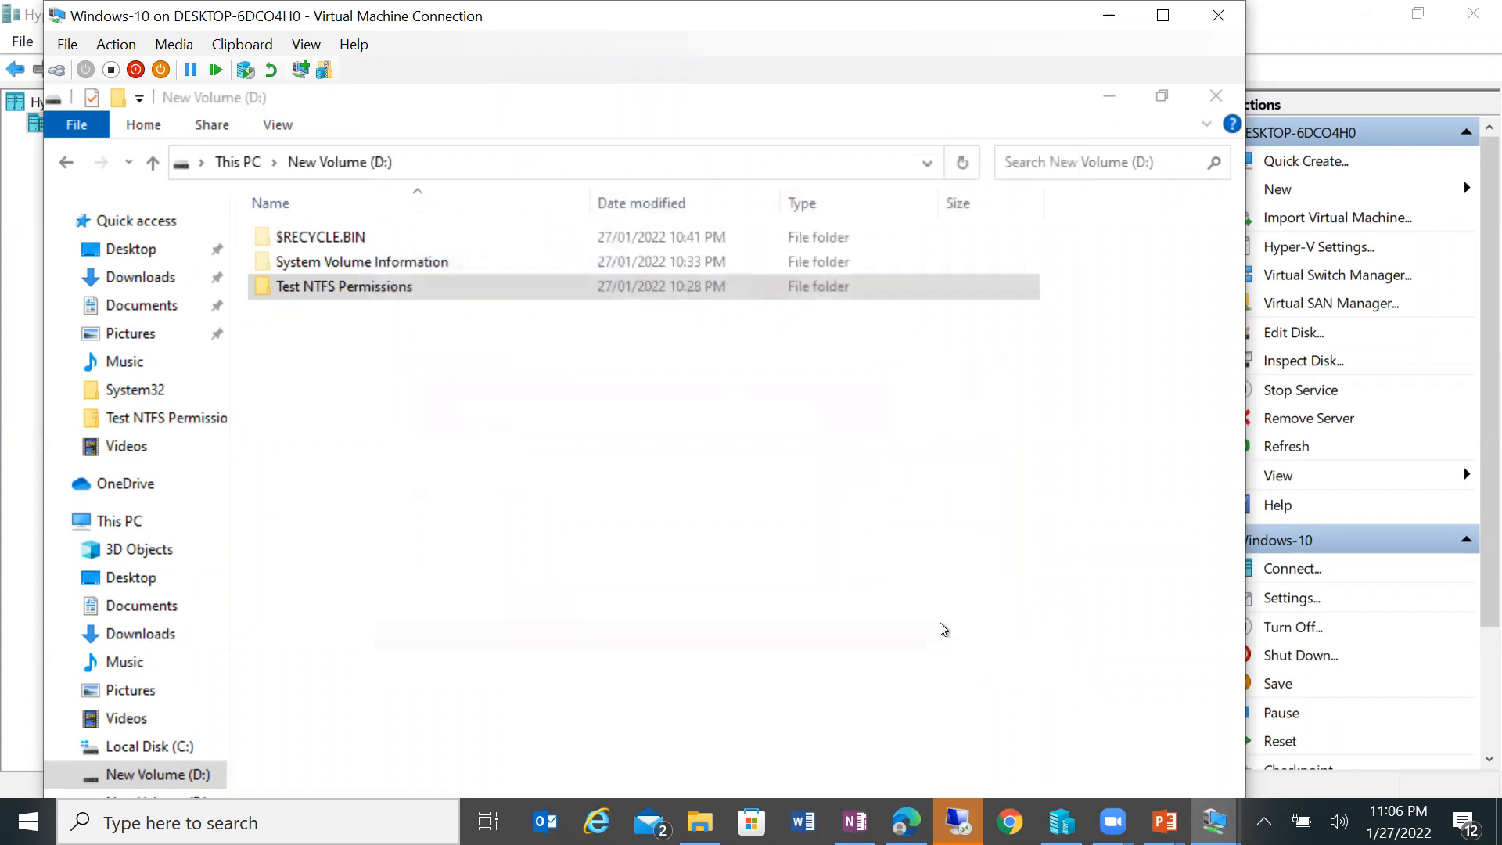
{"action": "left_click", "coordinate": [1162, 15]}
{"action": "left_click", "coordinate": [1095, 17]}
{"action": "left_click", "coordinate": [1216, 97]}
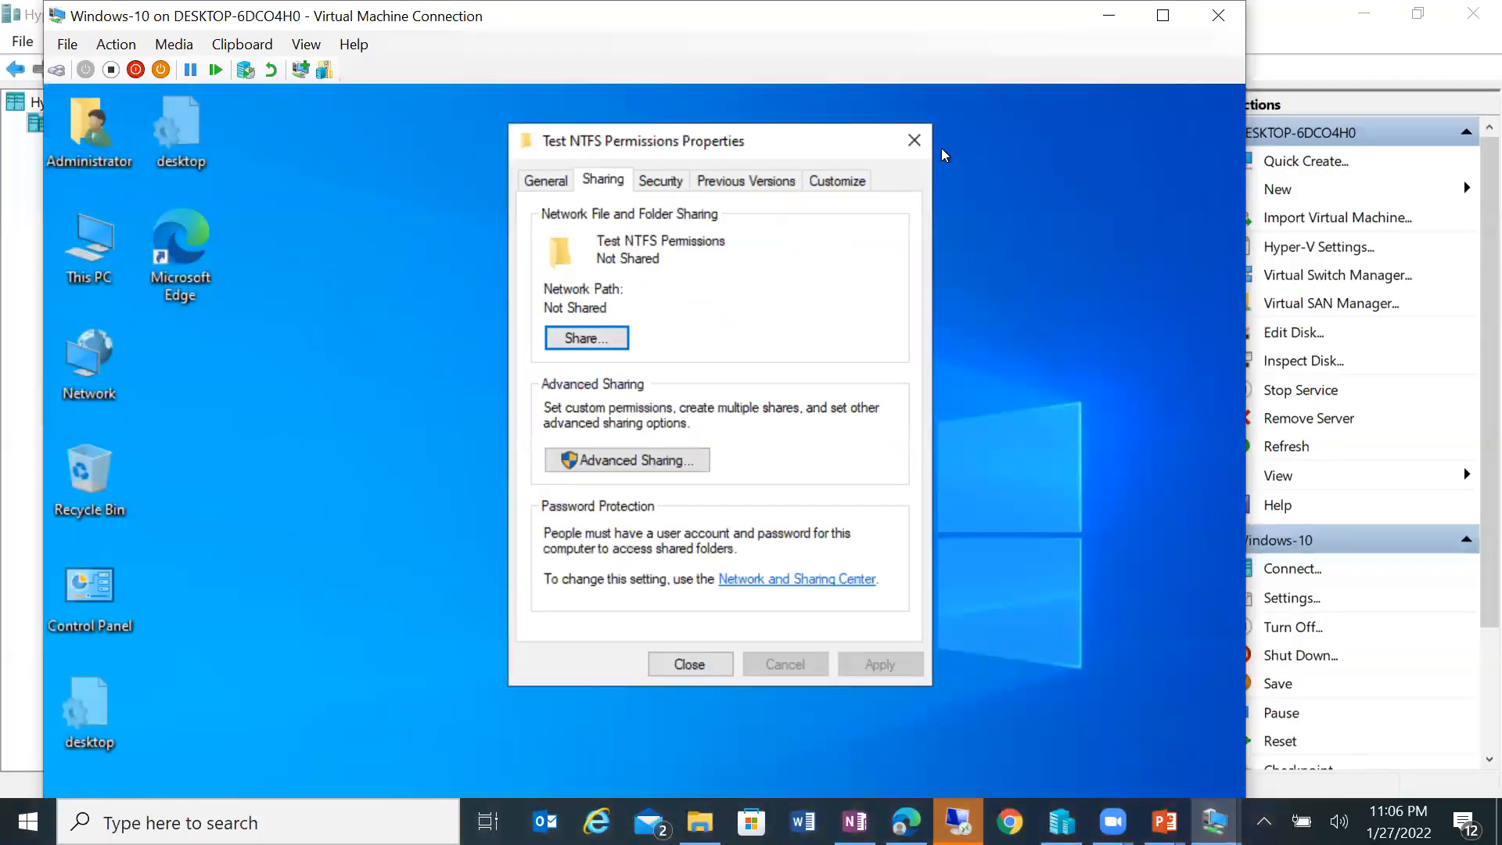
{"action": "left_click", "coordinate": [915, 141]}
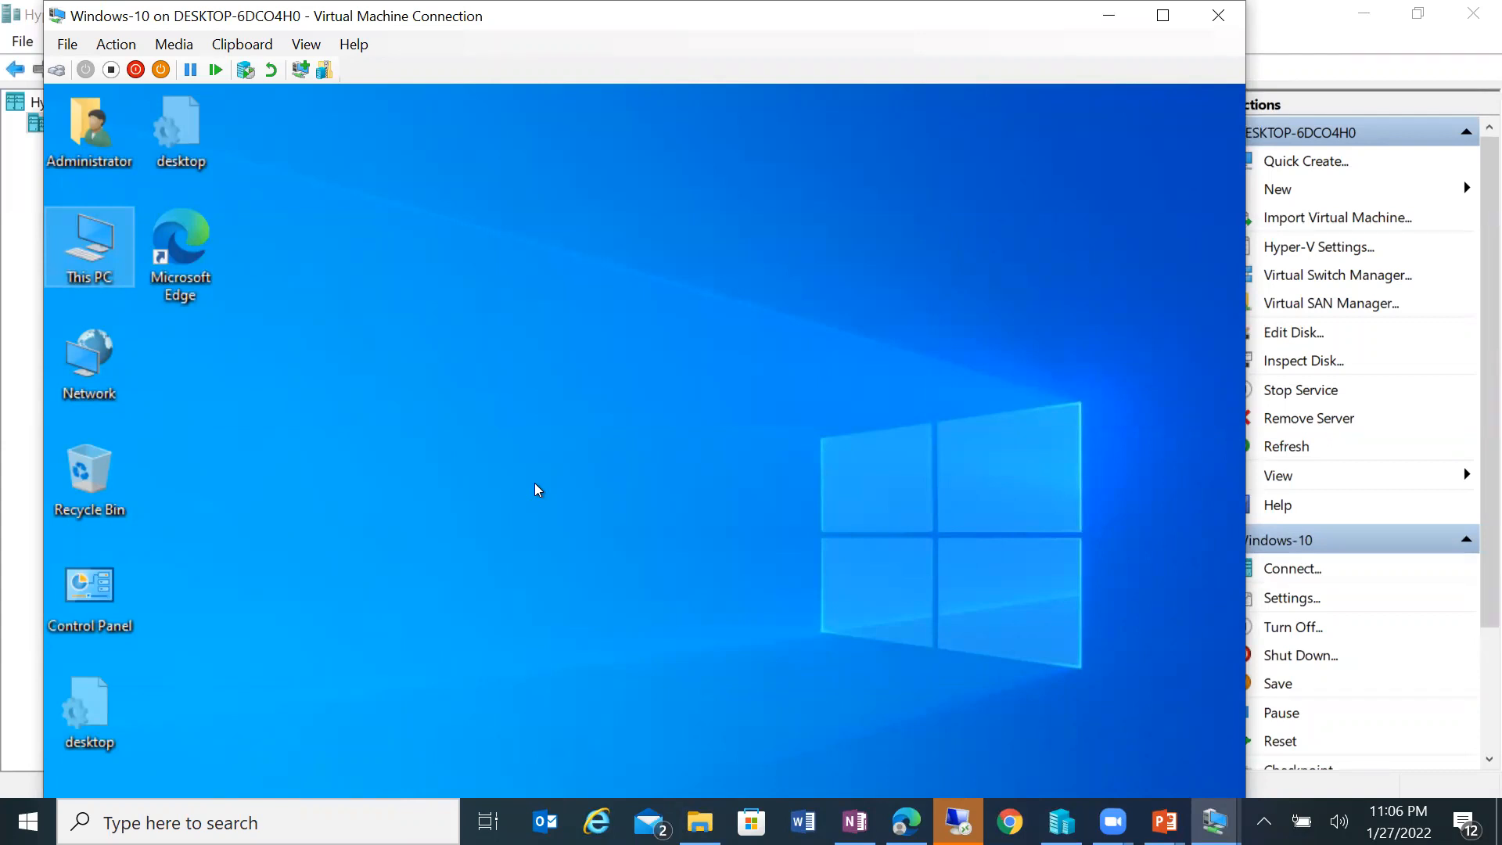
Step: Run hostname in a host Command Prompt, which reports DESKTOP-6DCO4H0, then return to the VM full screen
{"action": "left_click", "coordinate": [313, 822]}
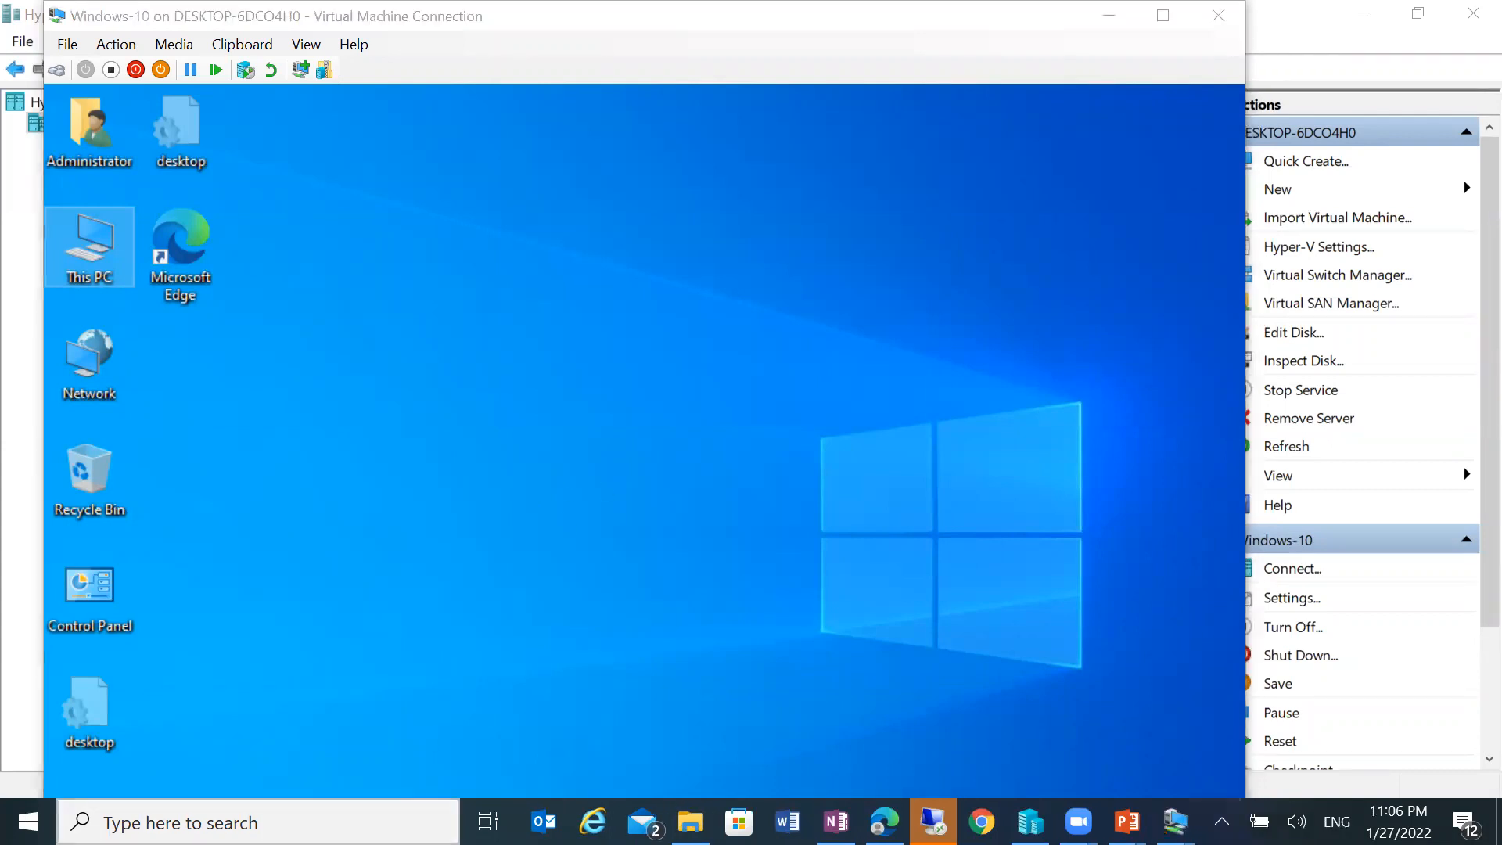
{"action": "type", "text": "\\"}
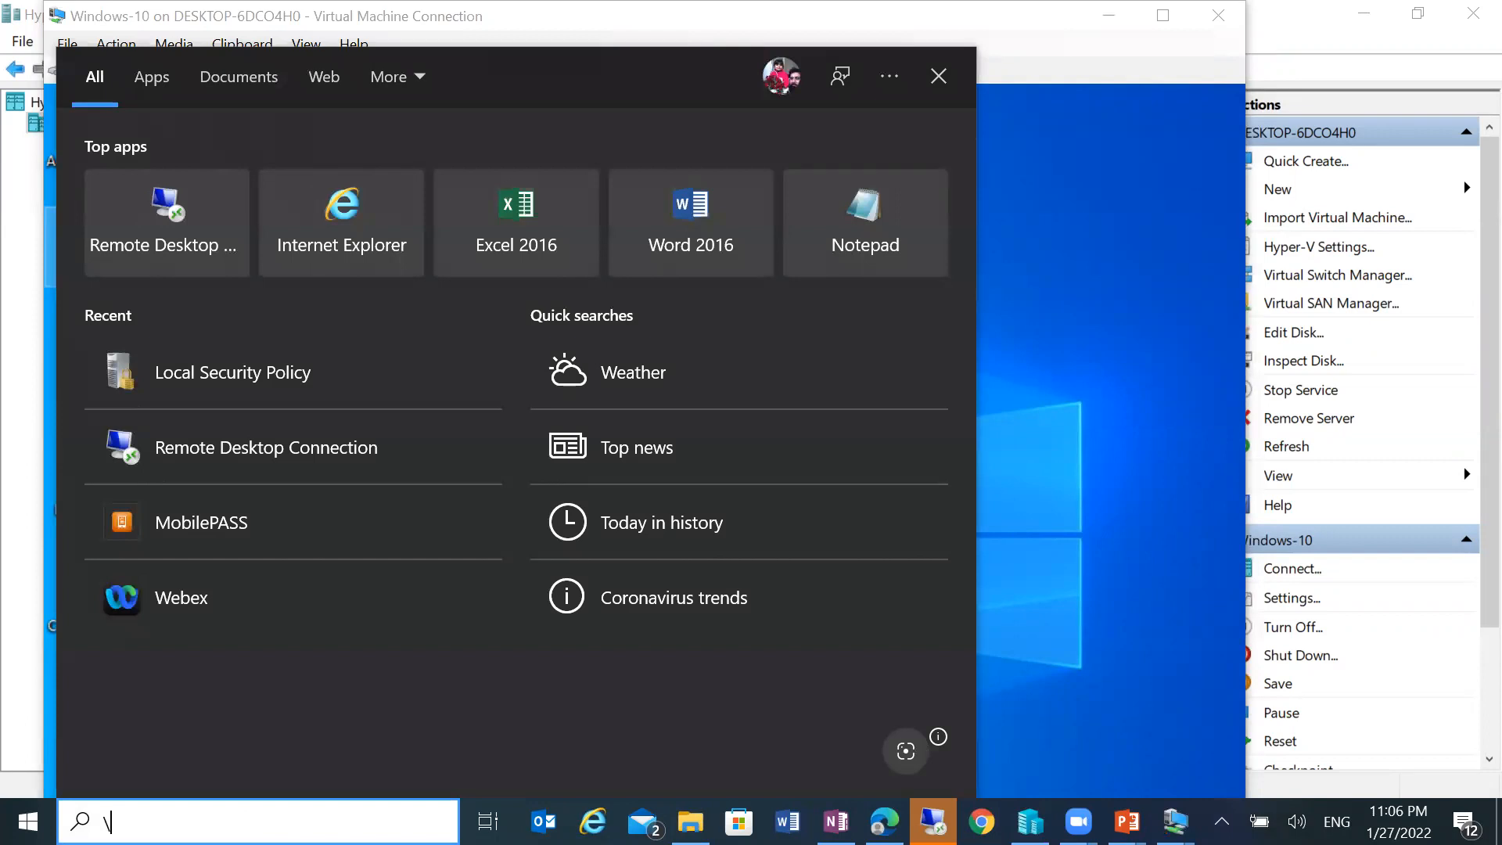
{"action": "key", "text": "BackSpace"}
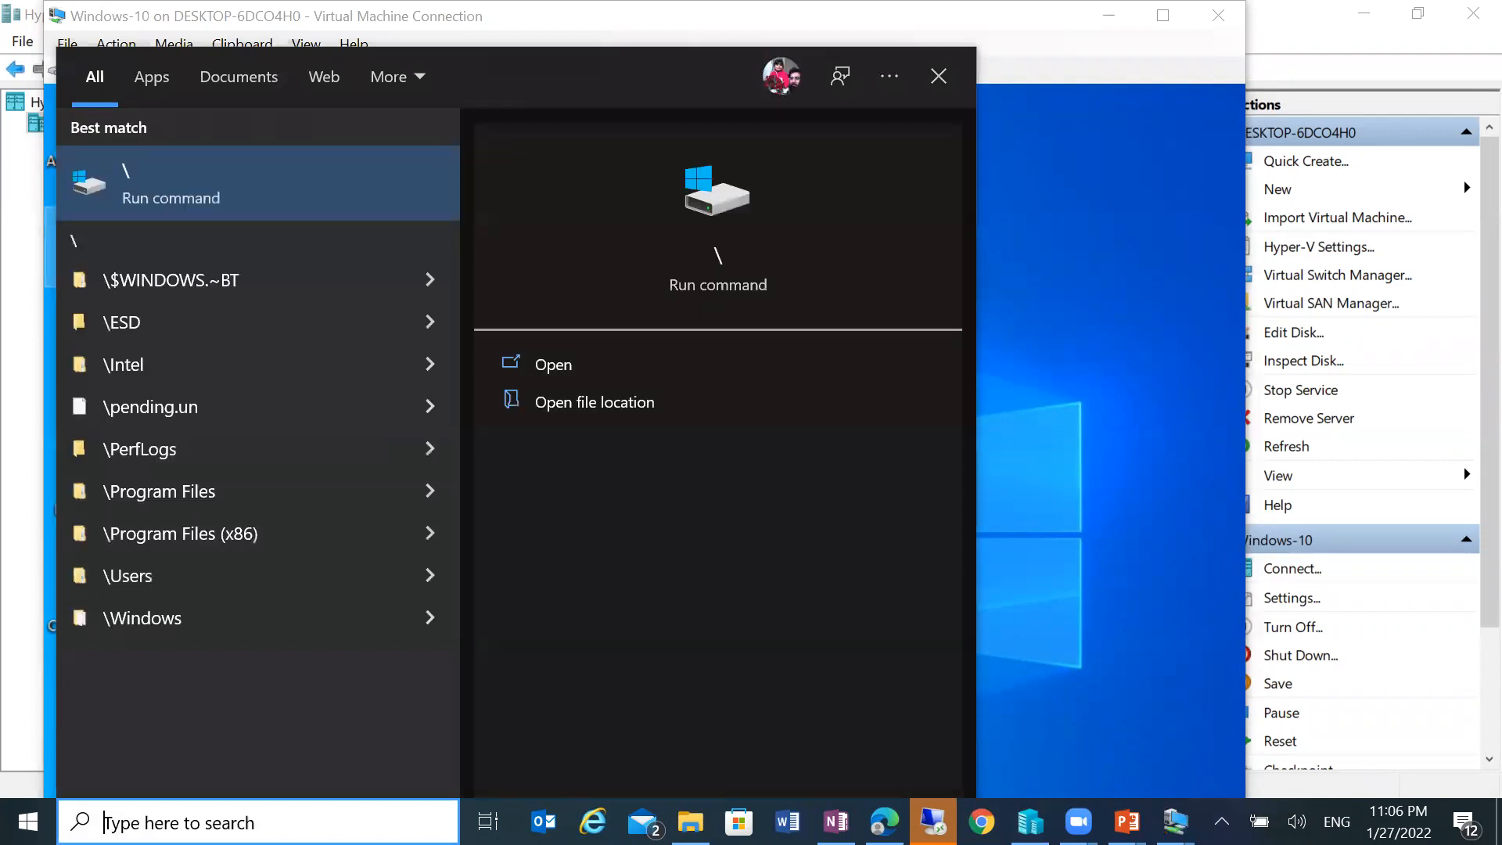
{"action": "type", "text": "cmd"}
{"action": "key", "text": "Return"}
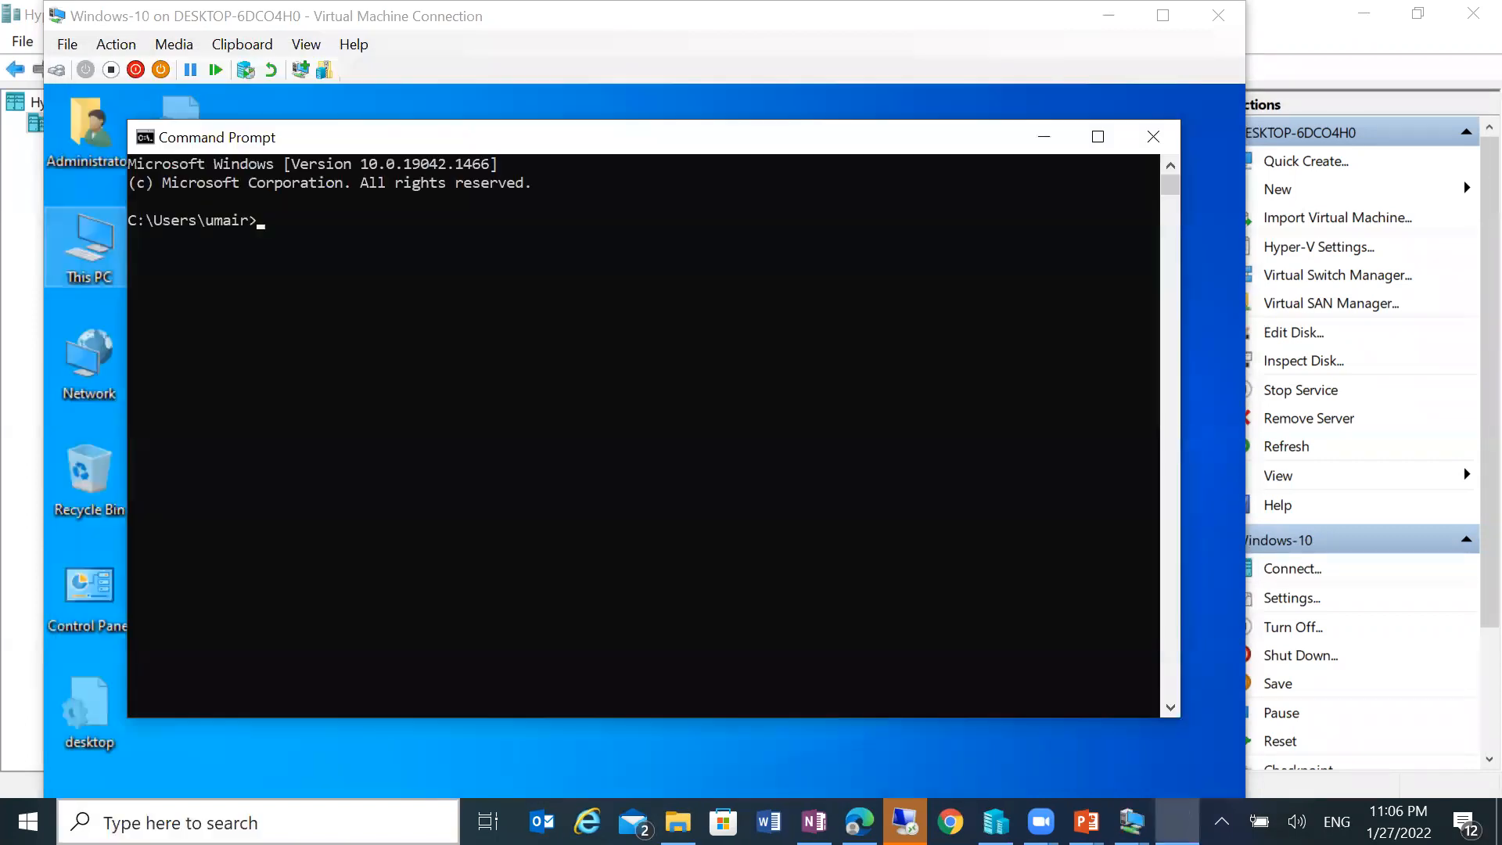
{"action": "type", "text": "hostname"}
{"action": "key", "text": "Return"}
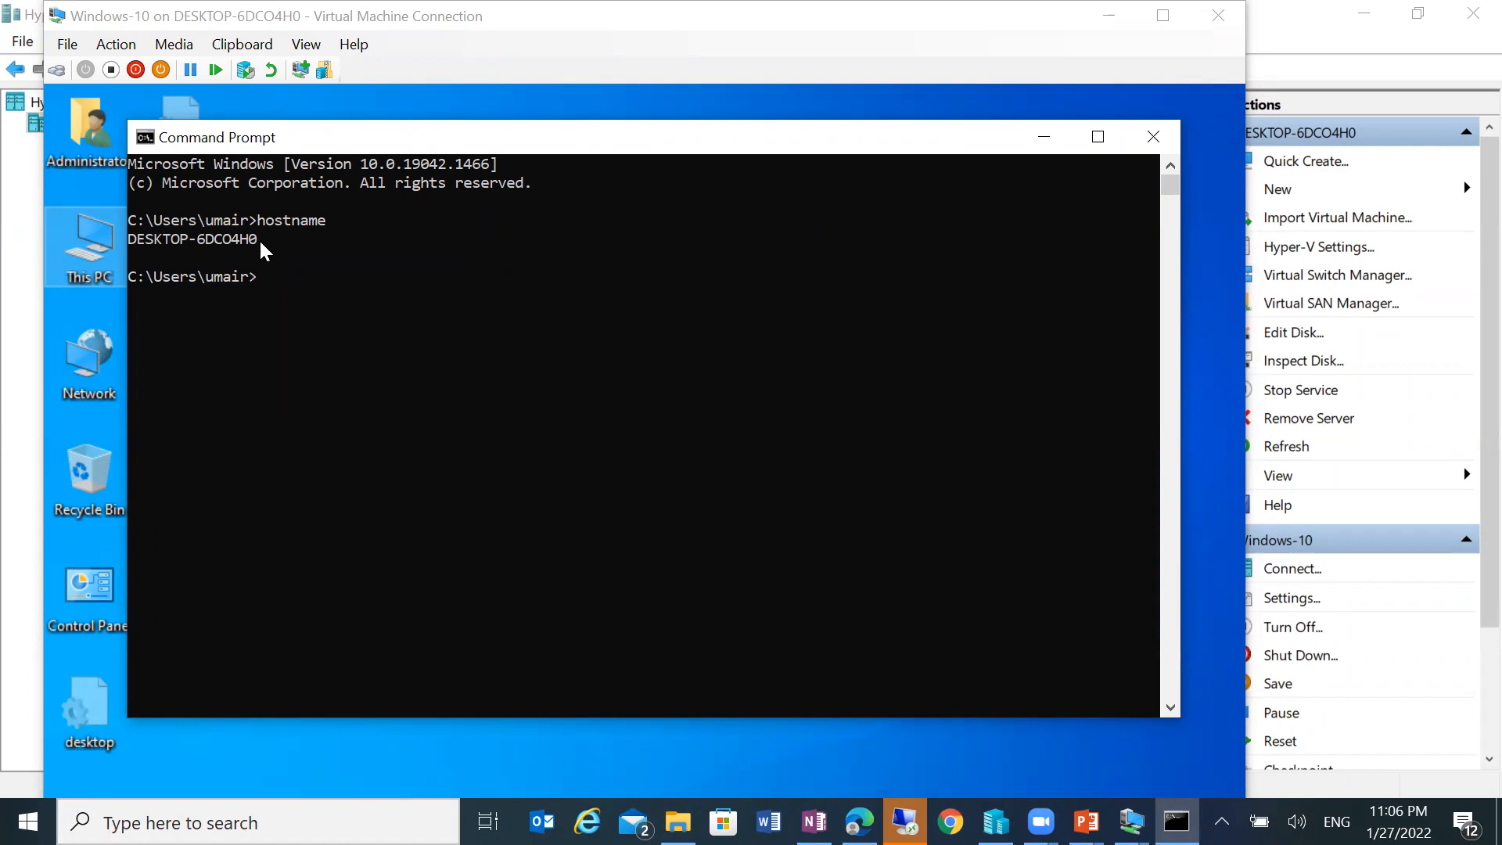
{"action": "left_click_drag", "start_coordinate": [260, 242], "coordinate": [148, 256]}
{"action": "left_click", "coordinate": [723, 22]}
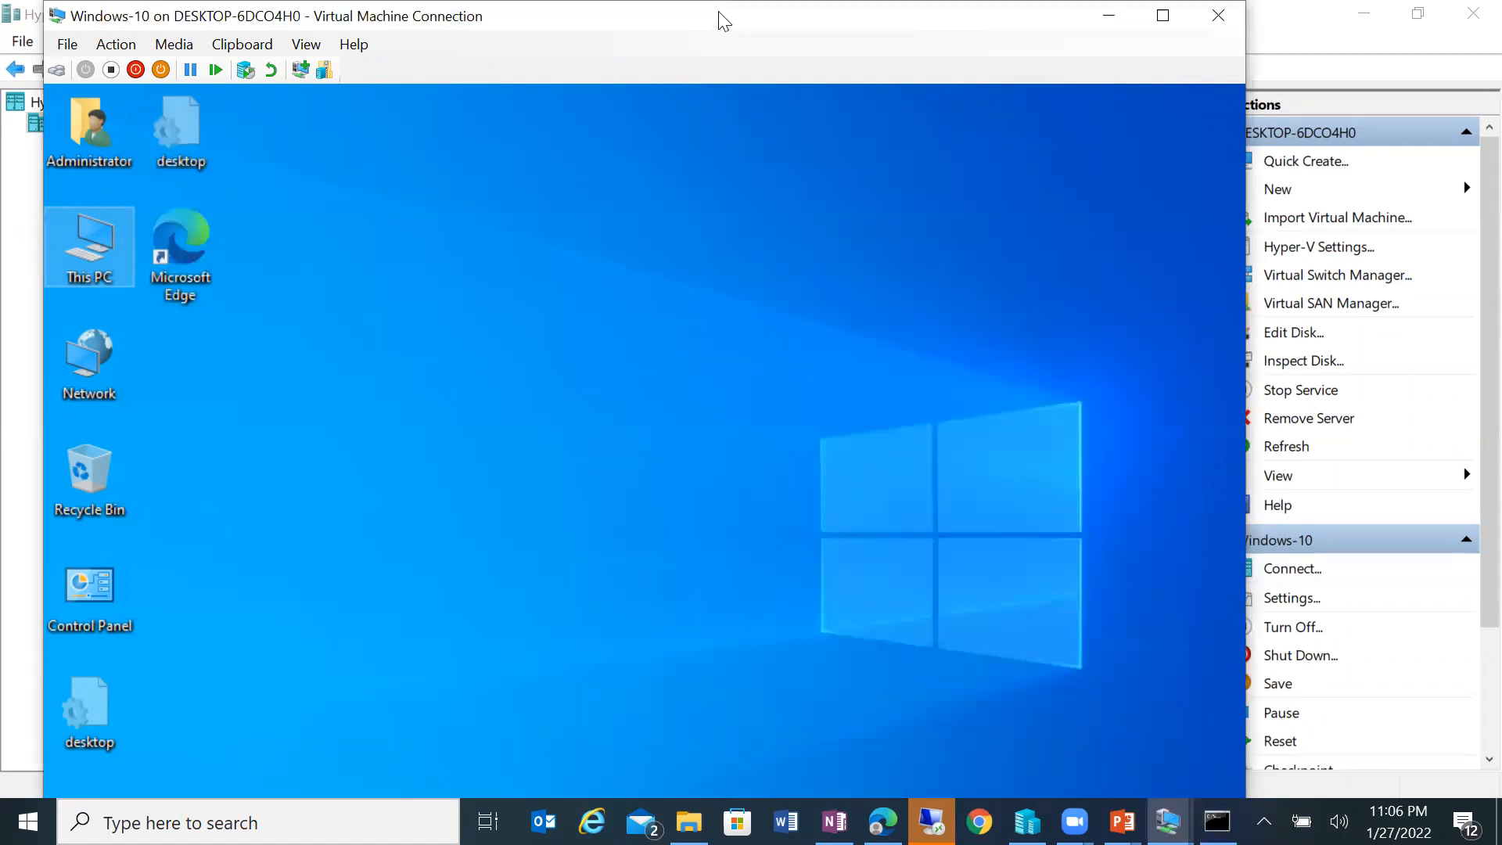
{"action": "double_click", "coordinate": [723, 22]}
Step: Run hostname in an administrator Command Prompt inside the VM
{"action": "left_click", "coordinate": [427, 705]}
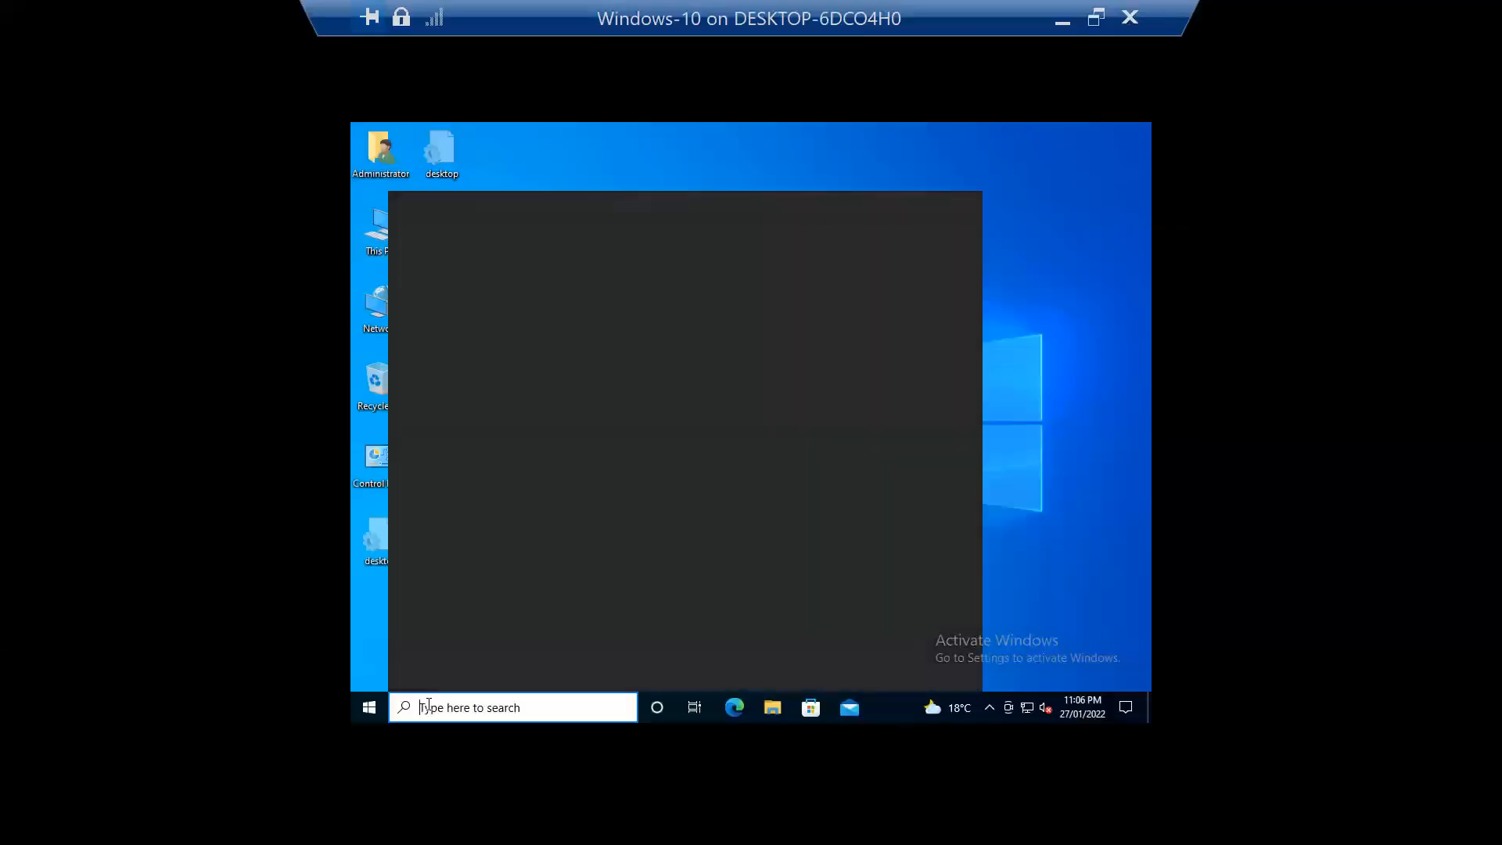
{"action": "type", "text": "cmd"}
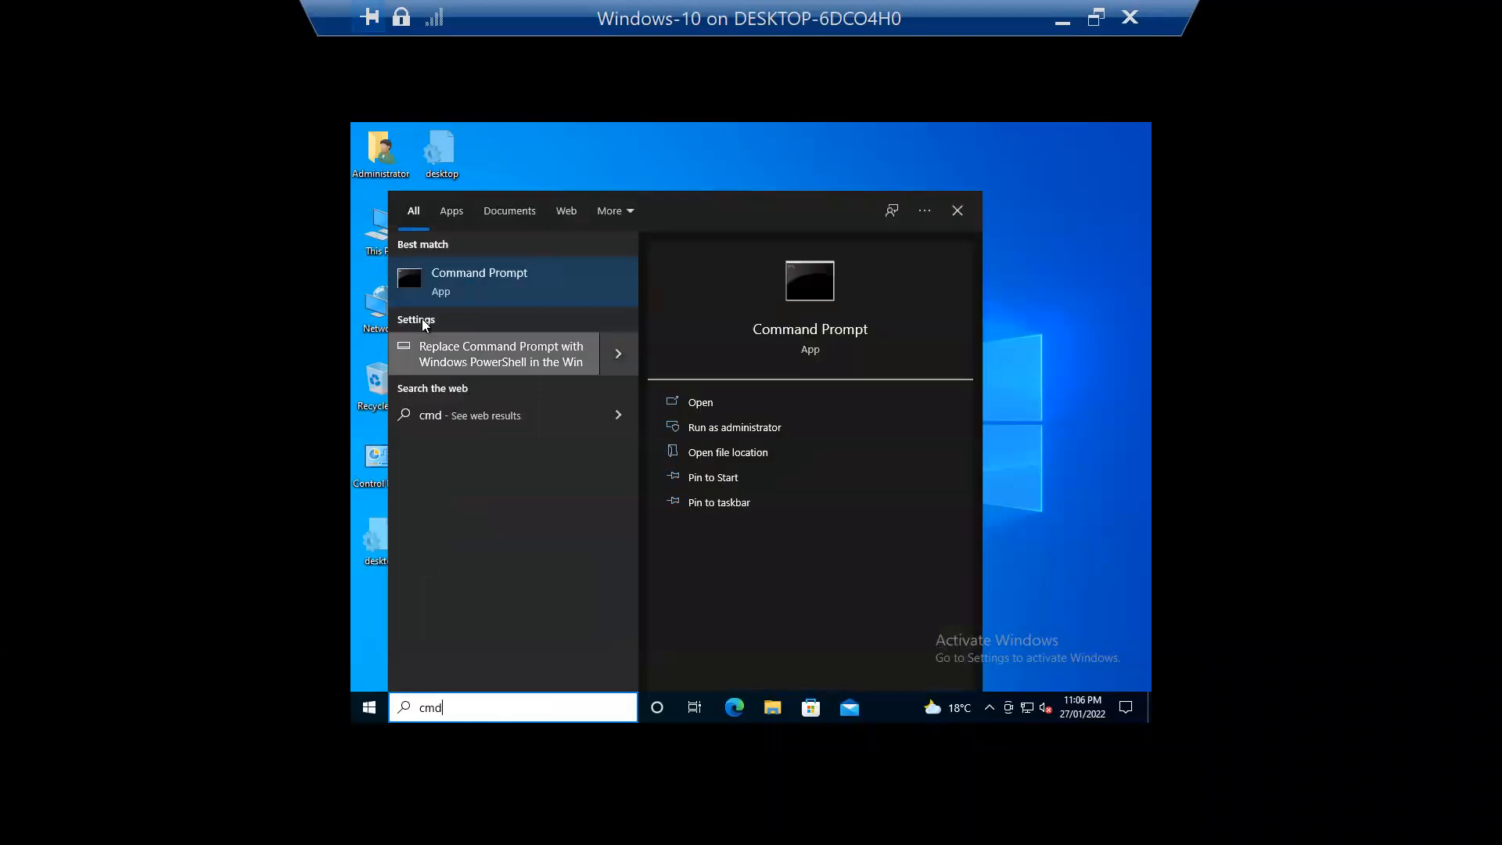
{"action": "right_click", "coordinate": [458, 296]}
{"action": "left_click", "coordinate": [476, 298]}
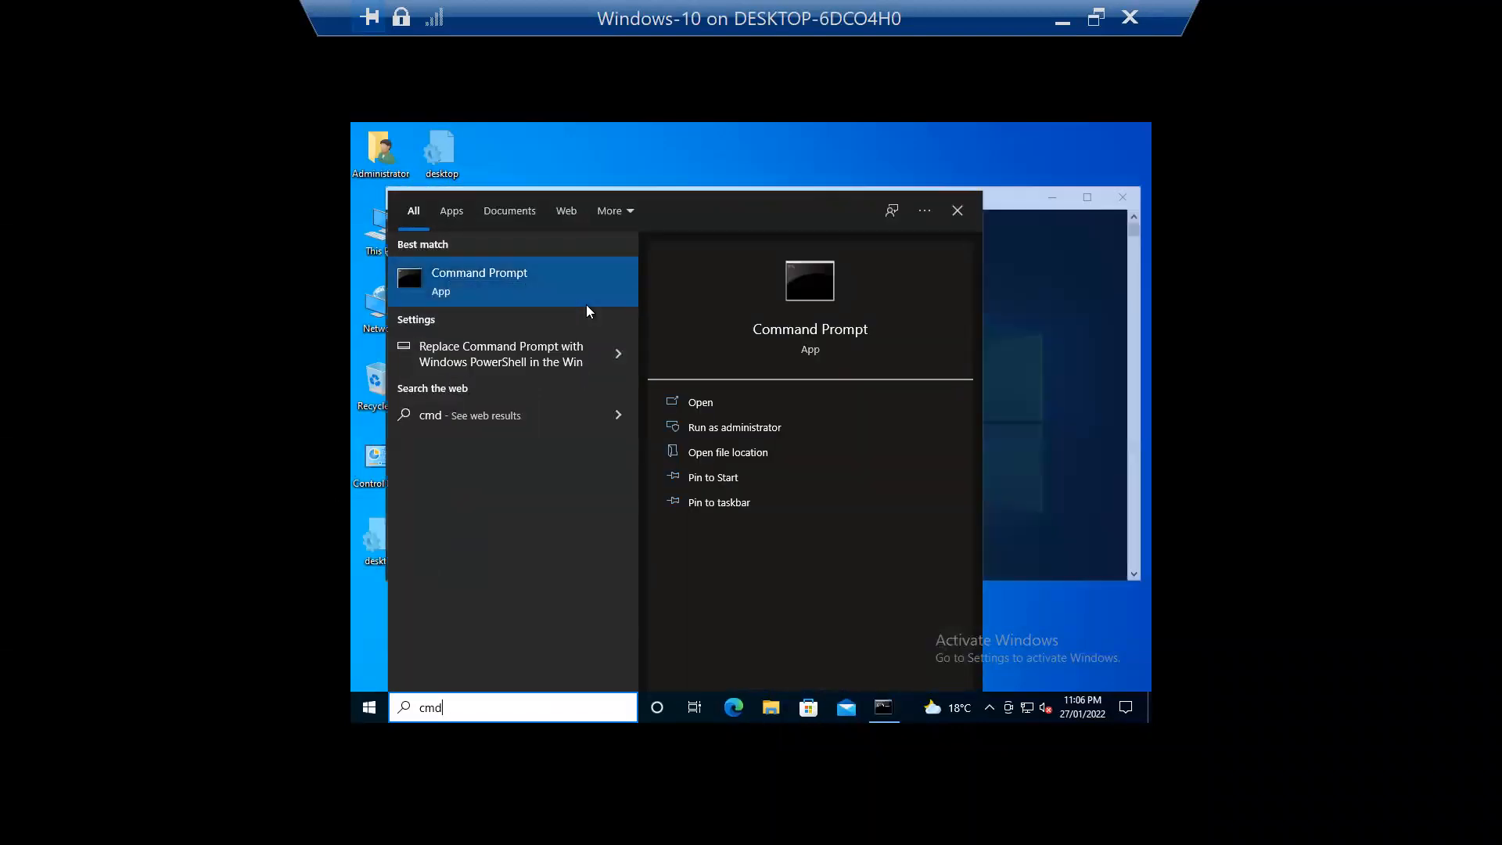
{"action": "left_click", "coordinate": [1017, 389]}
{"action": "type", "text": "hostname"}
{"action": "key", "text": "Return"}
Step: Copy the computer name Win10-PC01 via Edit > Copy, then close the console and leave full screen
{"action": "left_click_drag", "start_coordinate": [444, 269], "coordinate": [385, 270]}
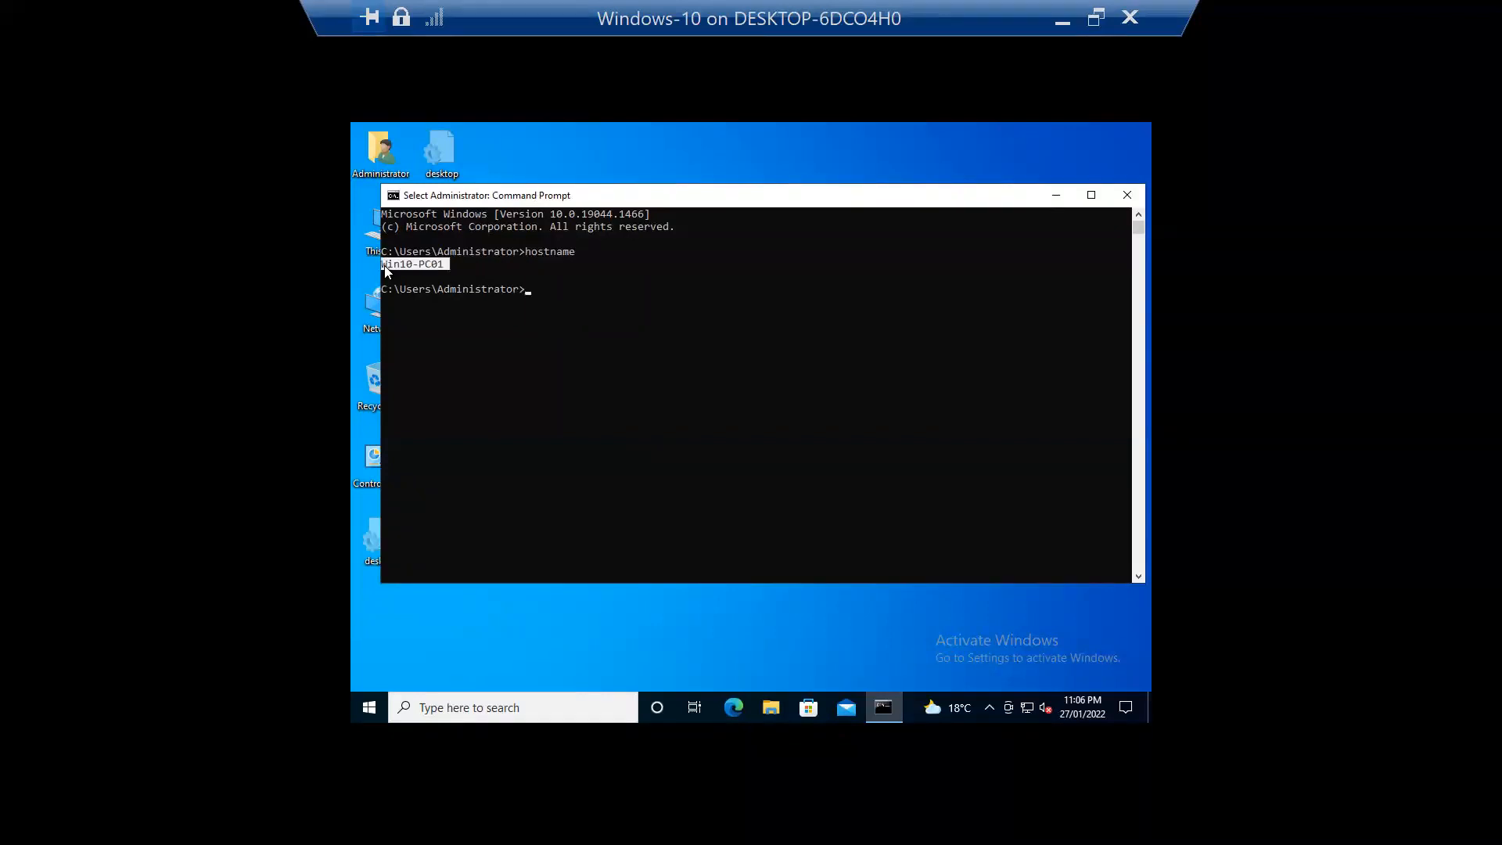
{"action": "right_click", "coordinate": [391, 264]}
{"action": "left_click_drag", "start_coordinate": [440, 266], "coordinate": [393, 267]}
{"action": "left_click", "coordinate": [397, 202]}
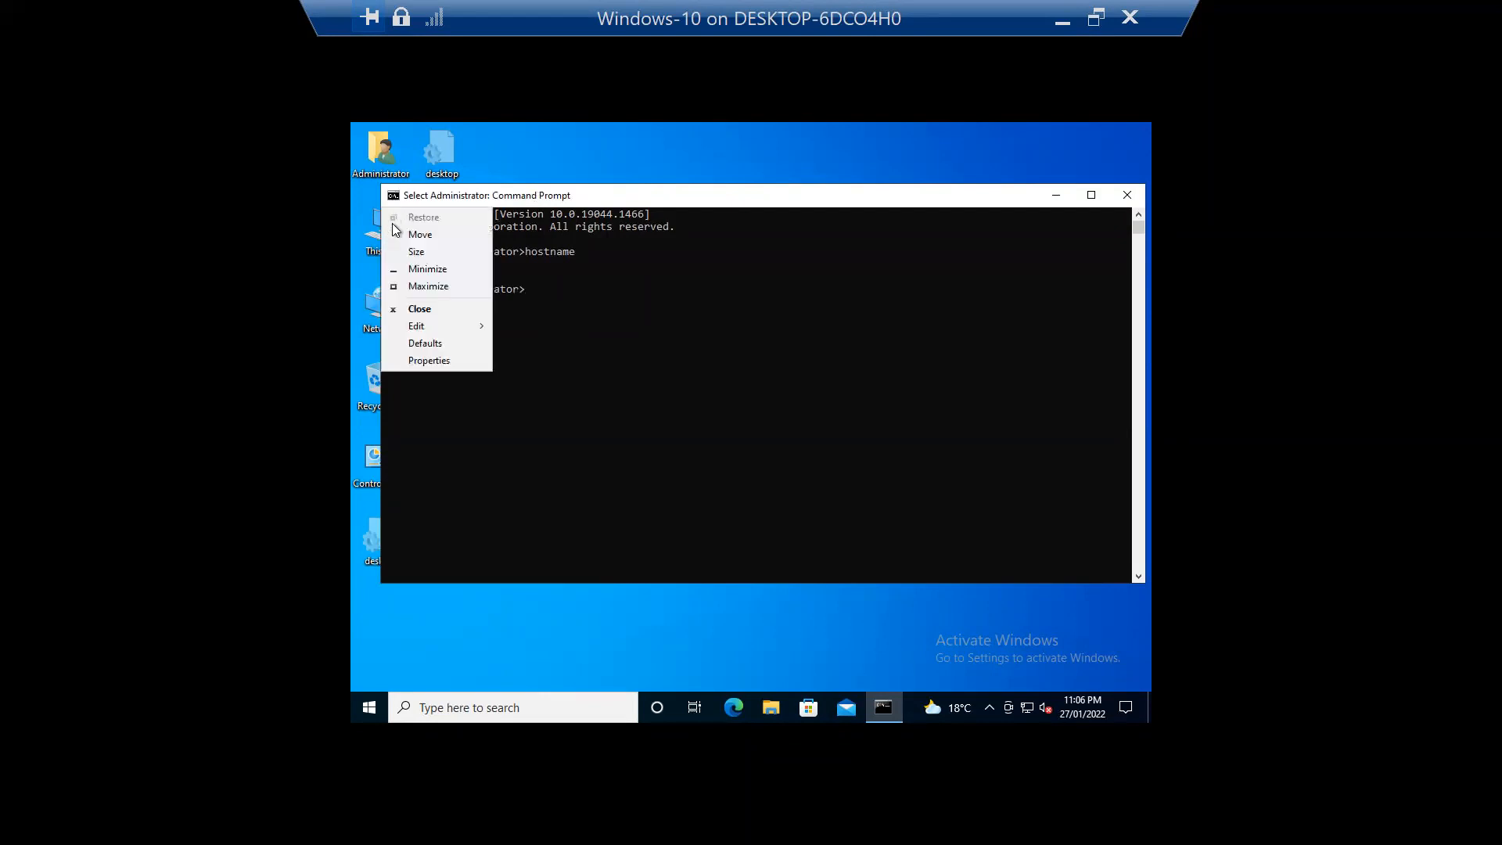
{"action": "mouse_move", "coordinate": [453, 328]}
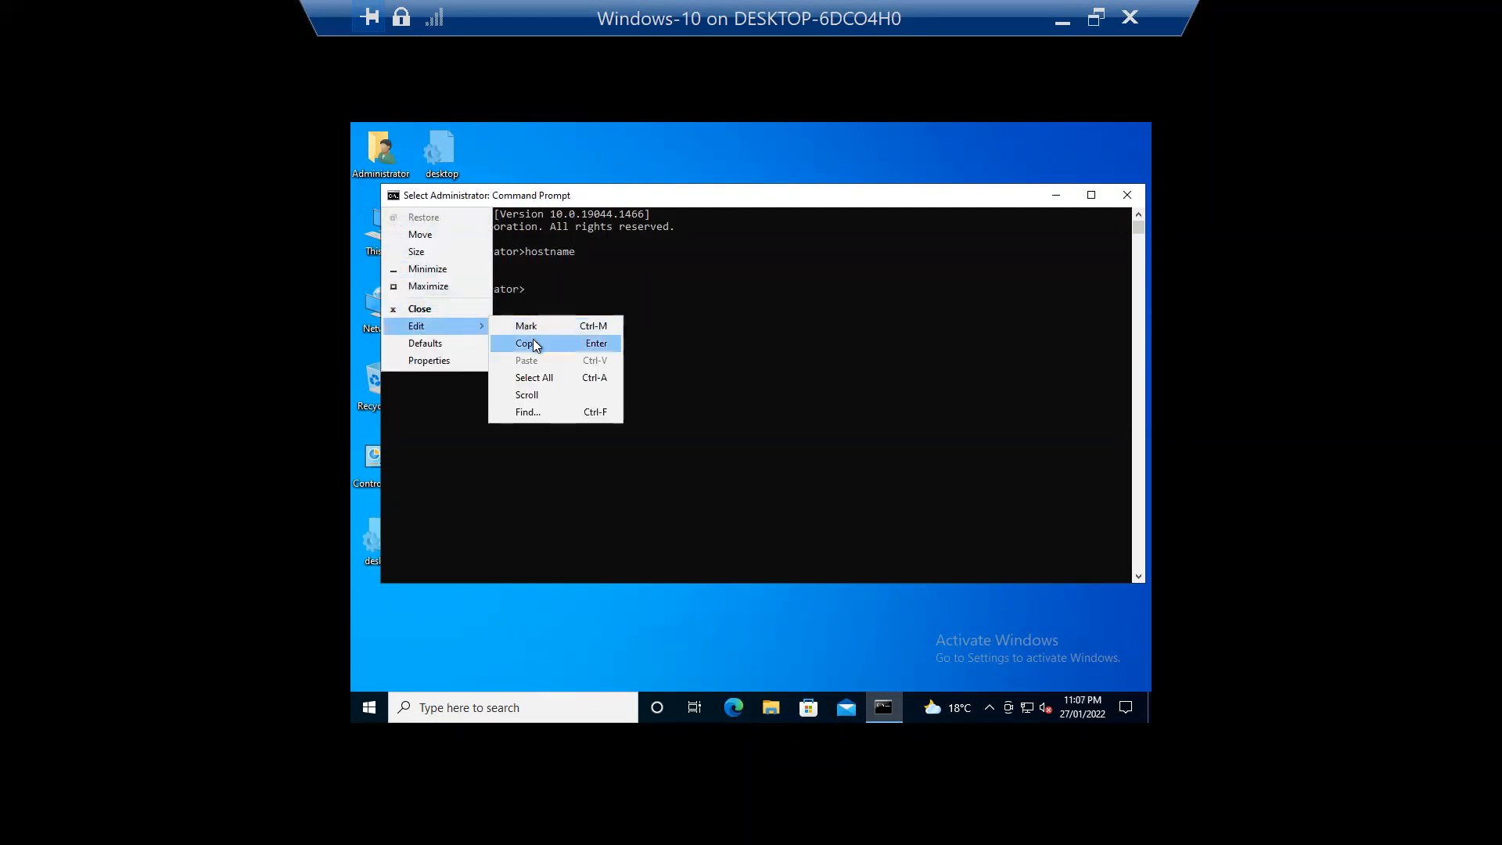
{"action": "left_click", "coordinate": [526, 342]}
{"action": "left_click", "coordinate": [1119, 200]}
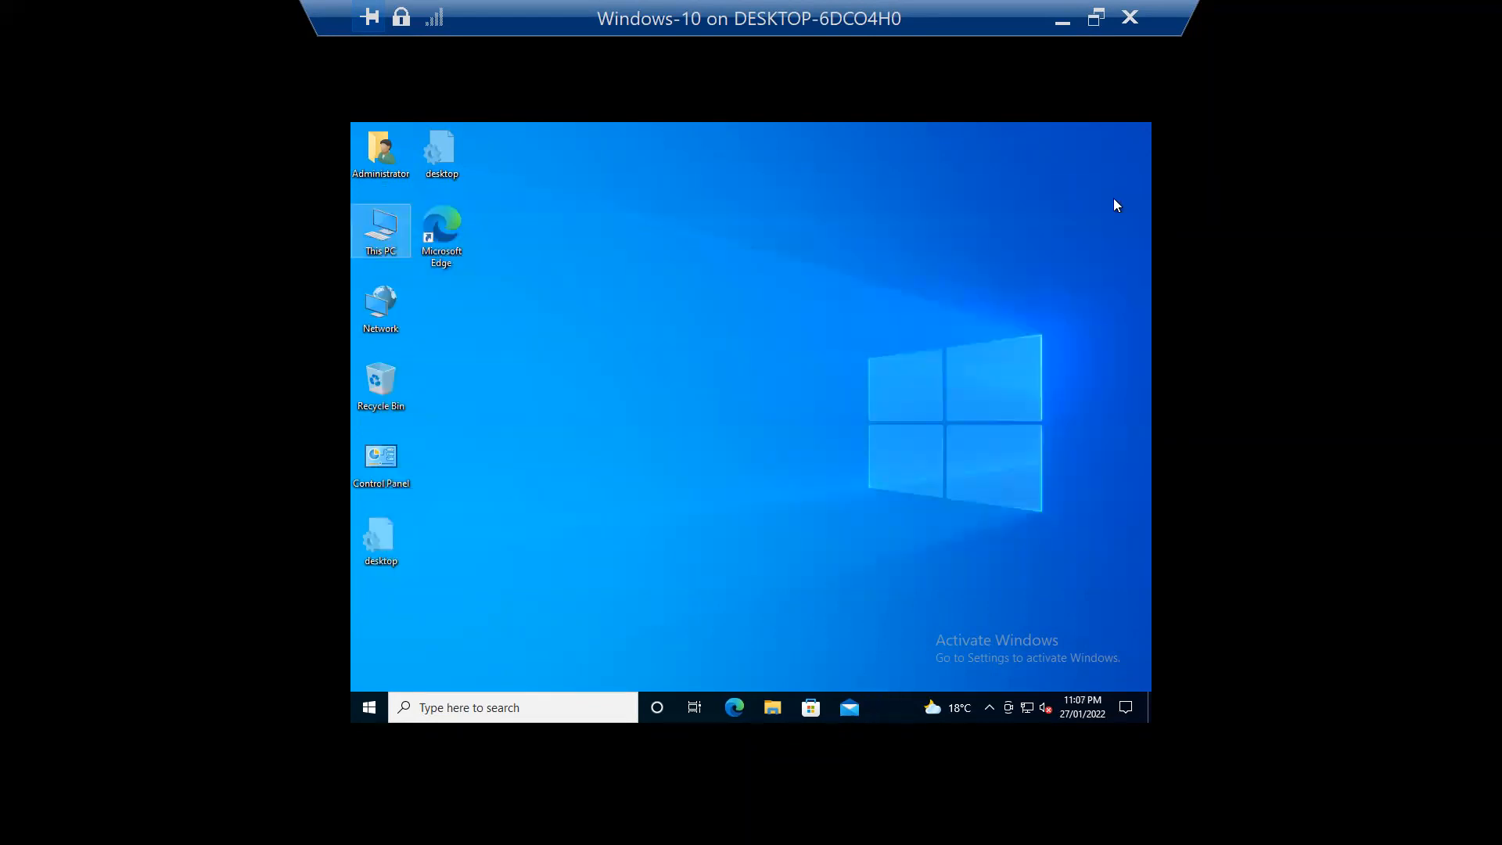
{"action": "double_click", "coordinate": [878, 22]}
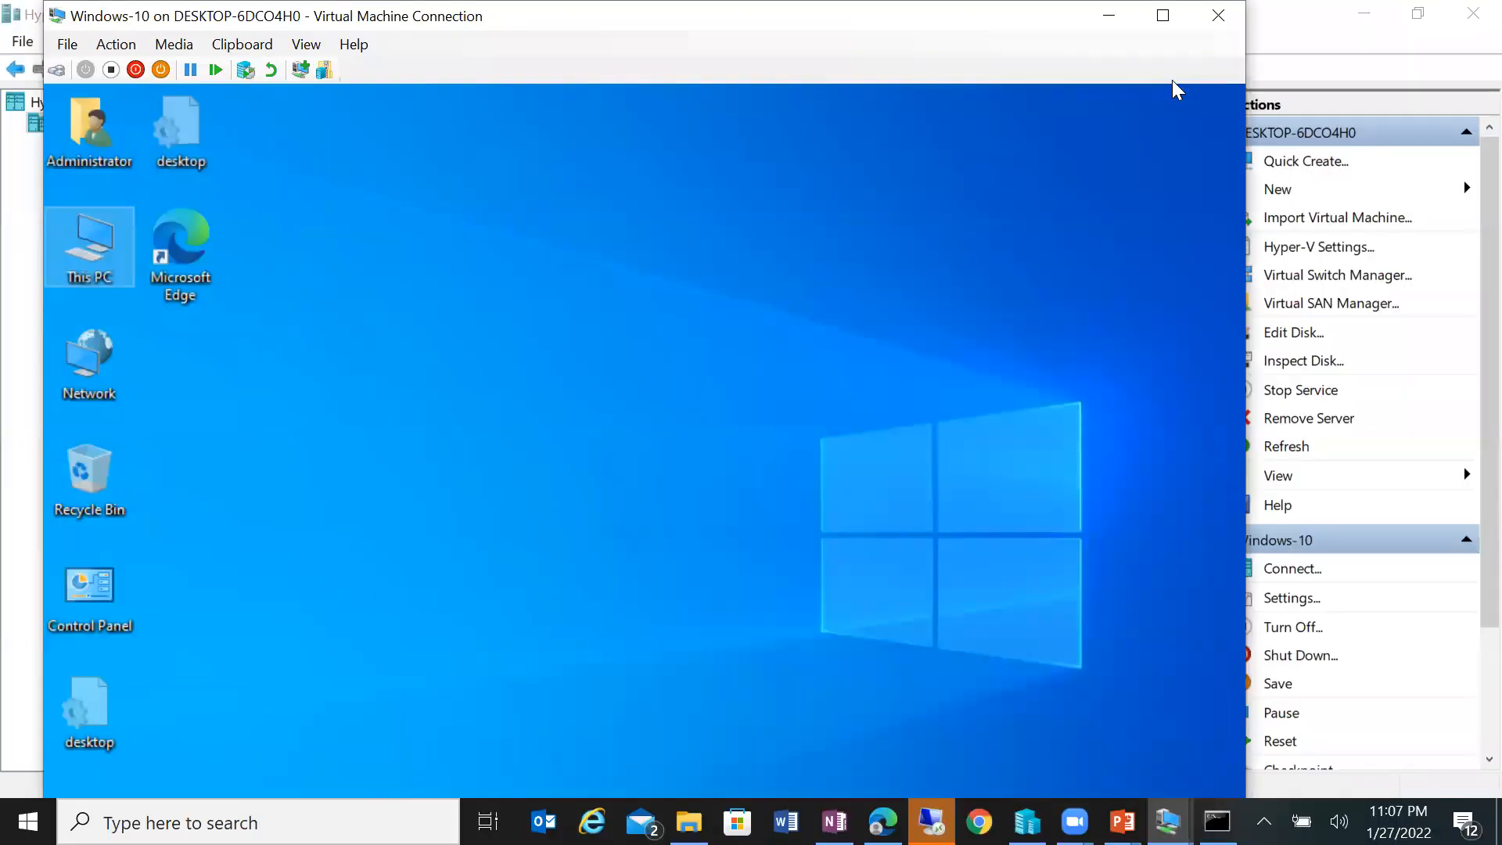
Step: Open \\Win10-PC01 from the VM search, showing an empty location with 0 items
{"action": "double_click", "coordinate": [502, 24]}
{"action": "left_click", "coordinate": [441, 708]}
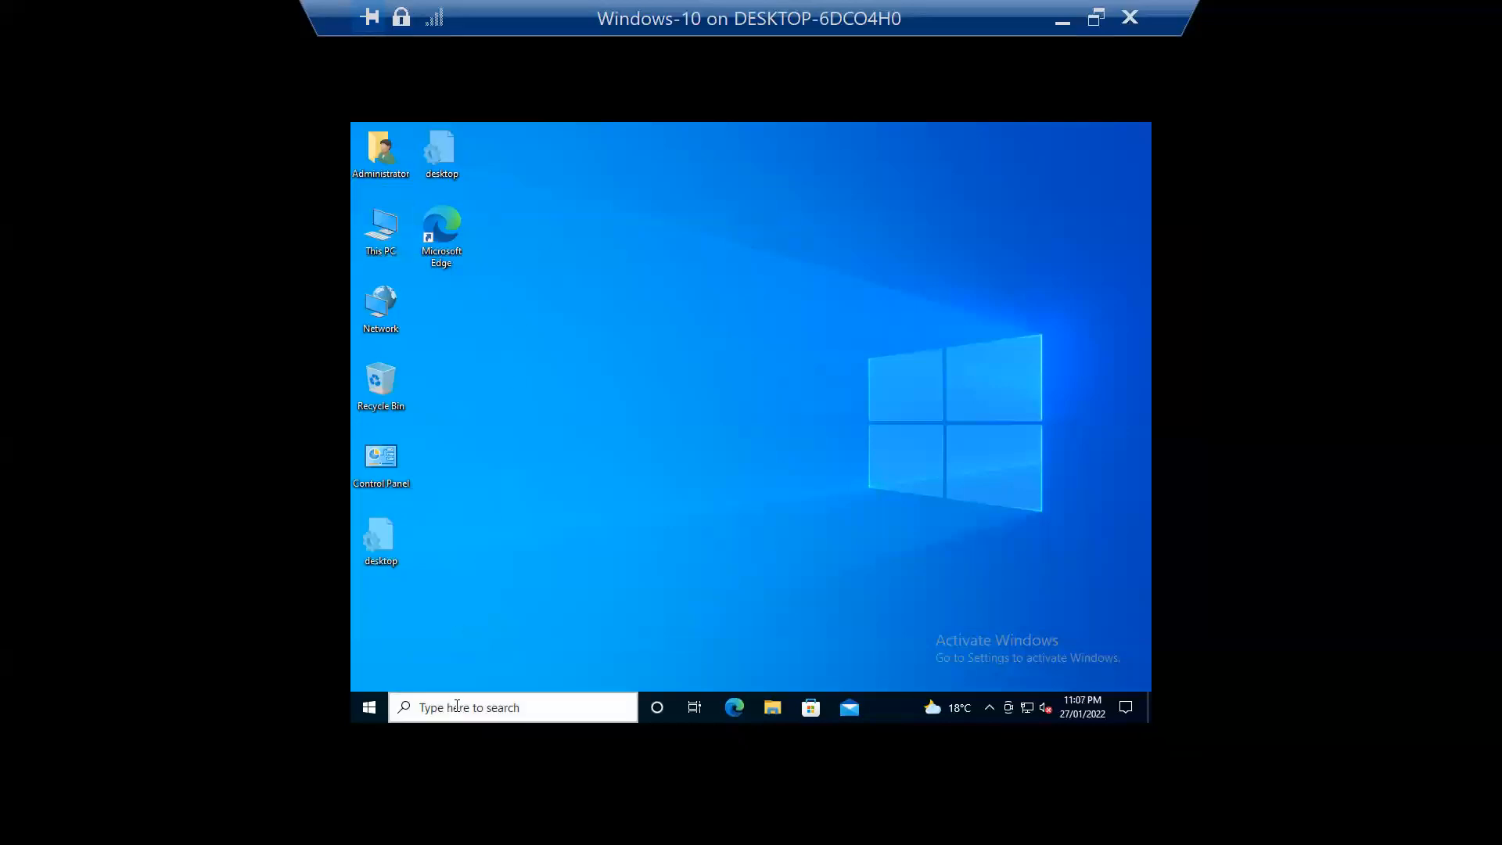
{"action": "type", "text": "\\\\Win10-PC01"}
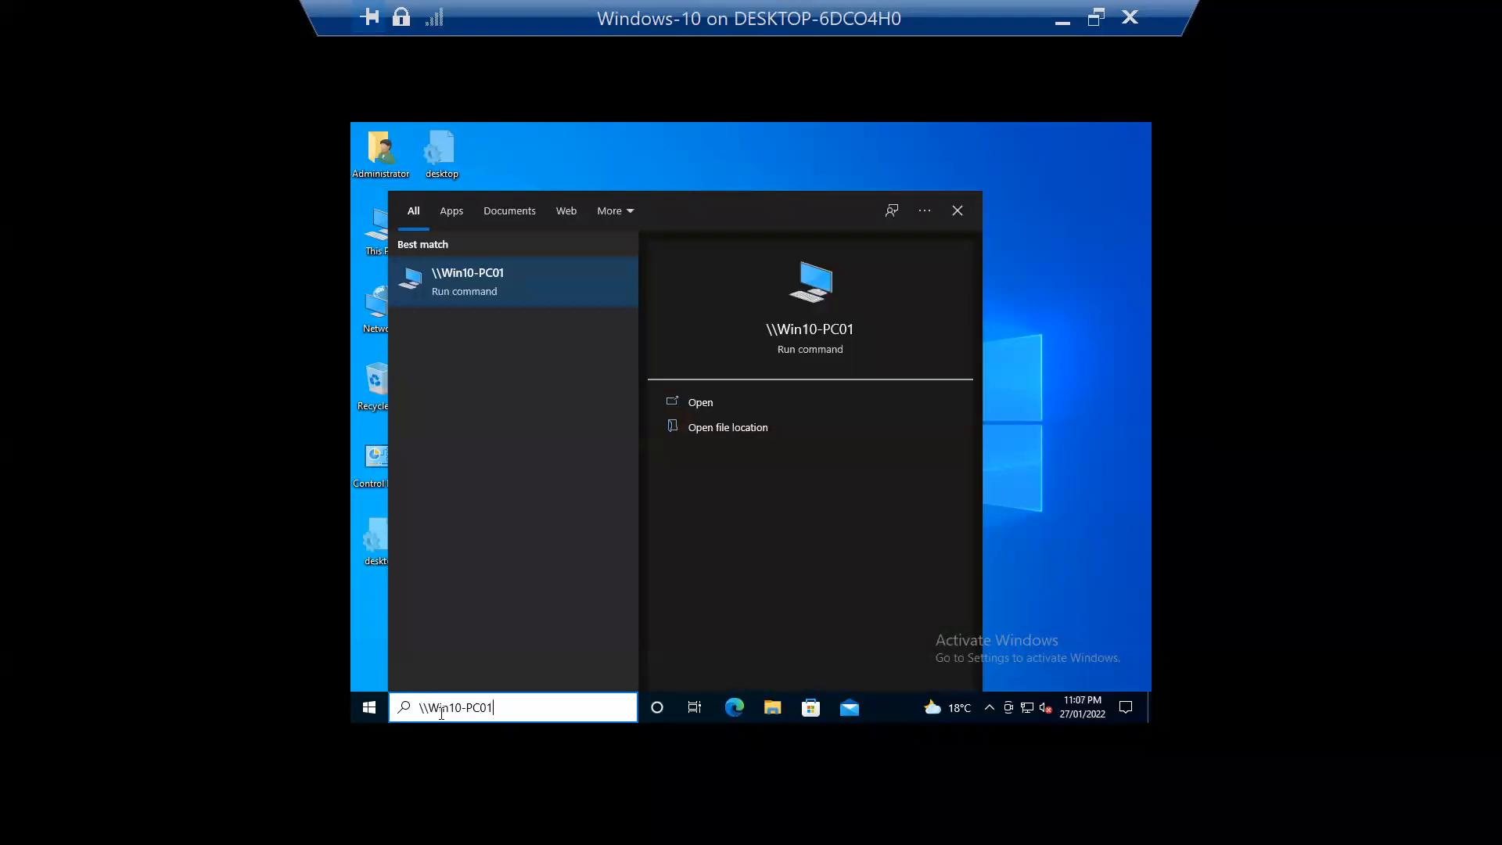
{"action": "key", "text": "Return"}
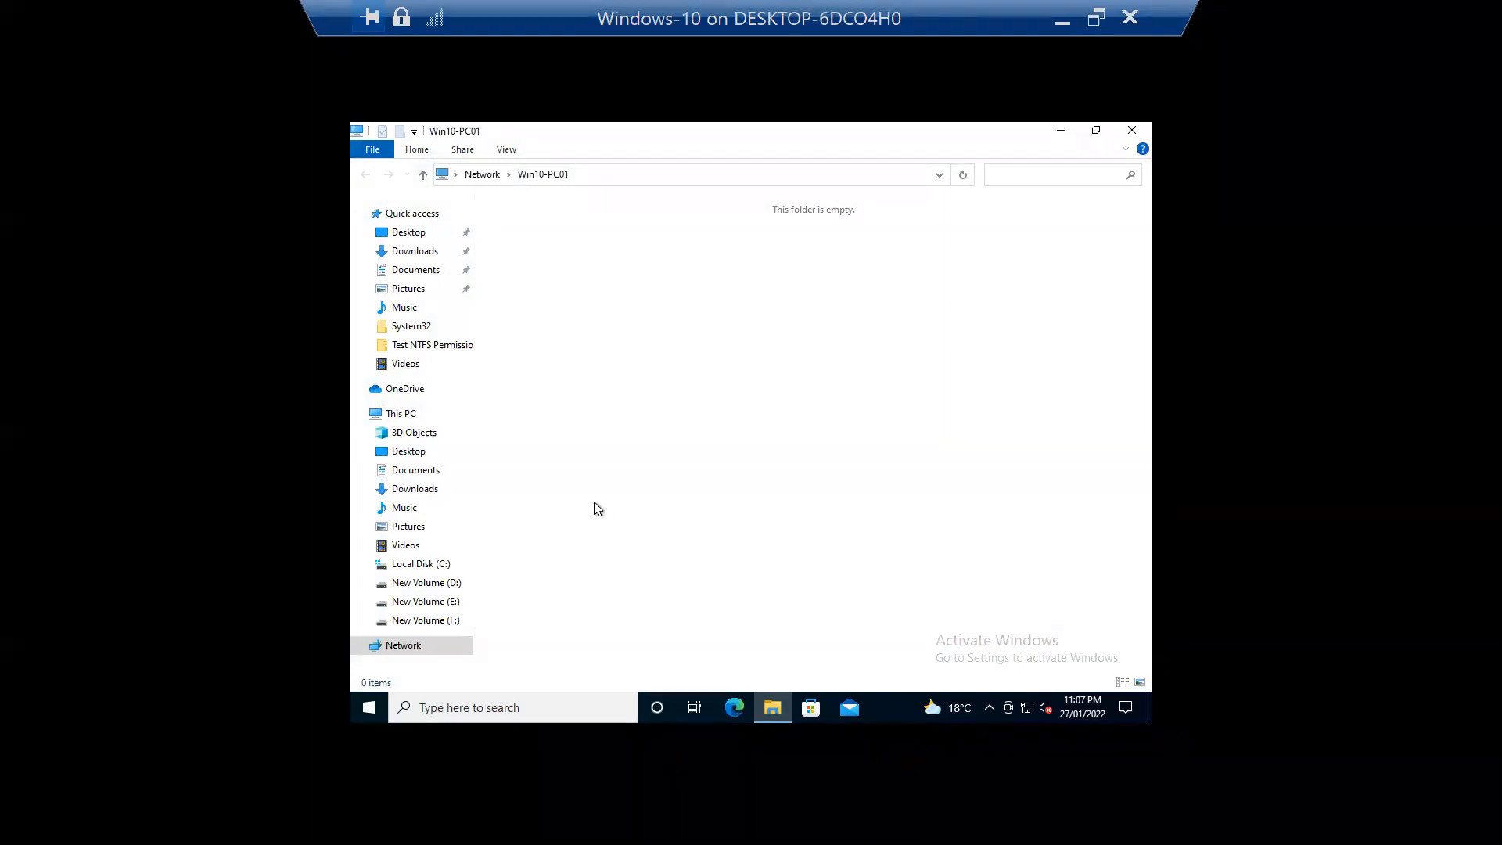
Step: Open the Sharing tab of the Test NTFS Permissions folder on New Volume (D:)
{"action": "left_click", "coordinate": [387, 230]}
{"action": "left_click", "coordinate": [423, 175]}
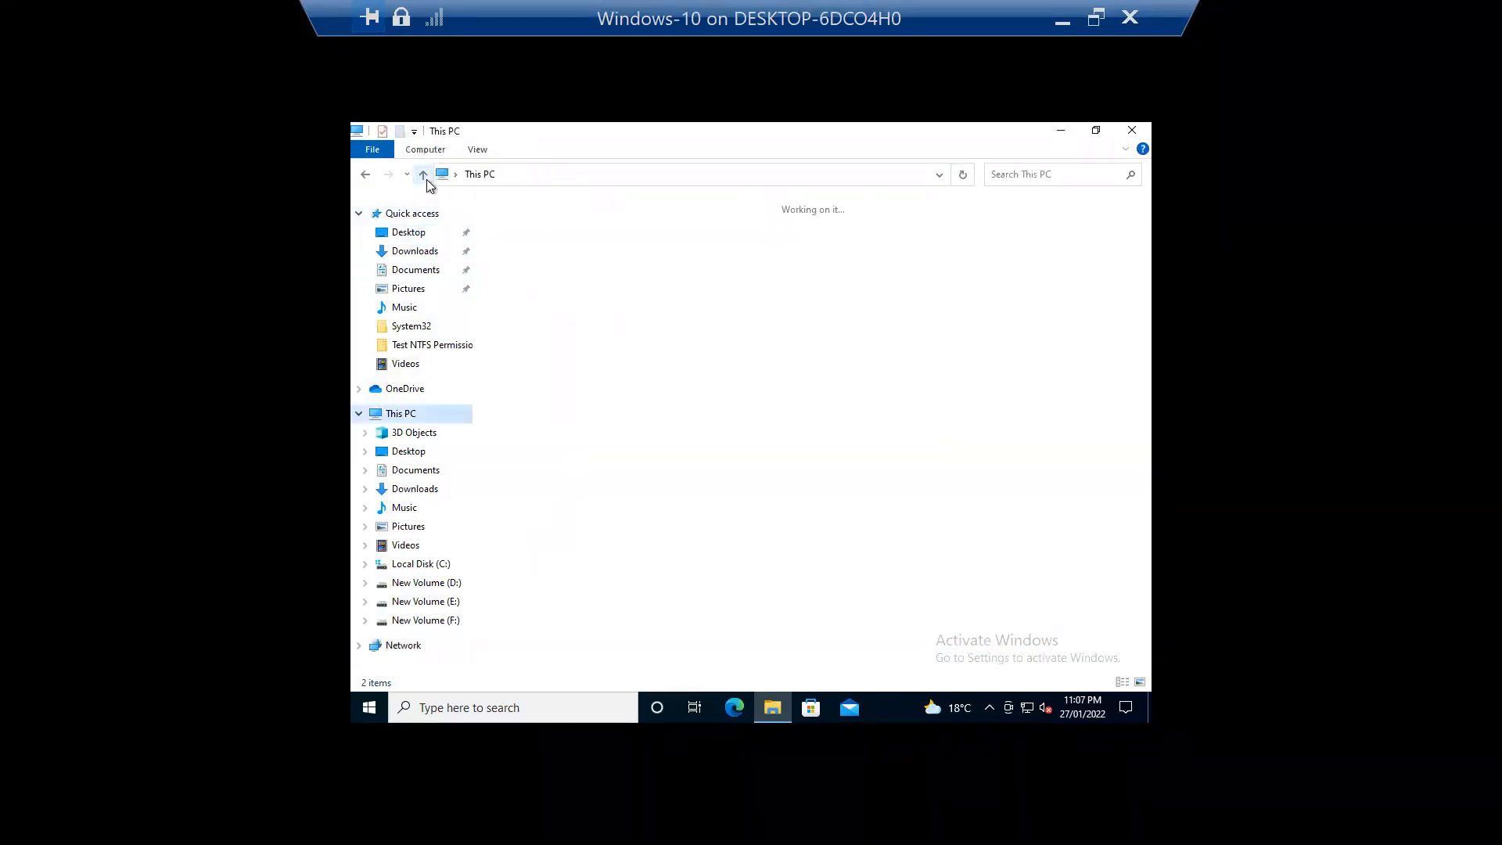
{"action": "double_click", "coordinate": [959, 383]}
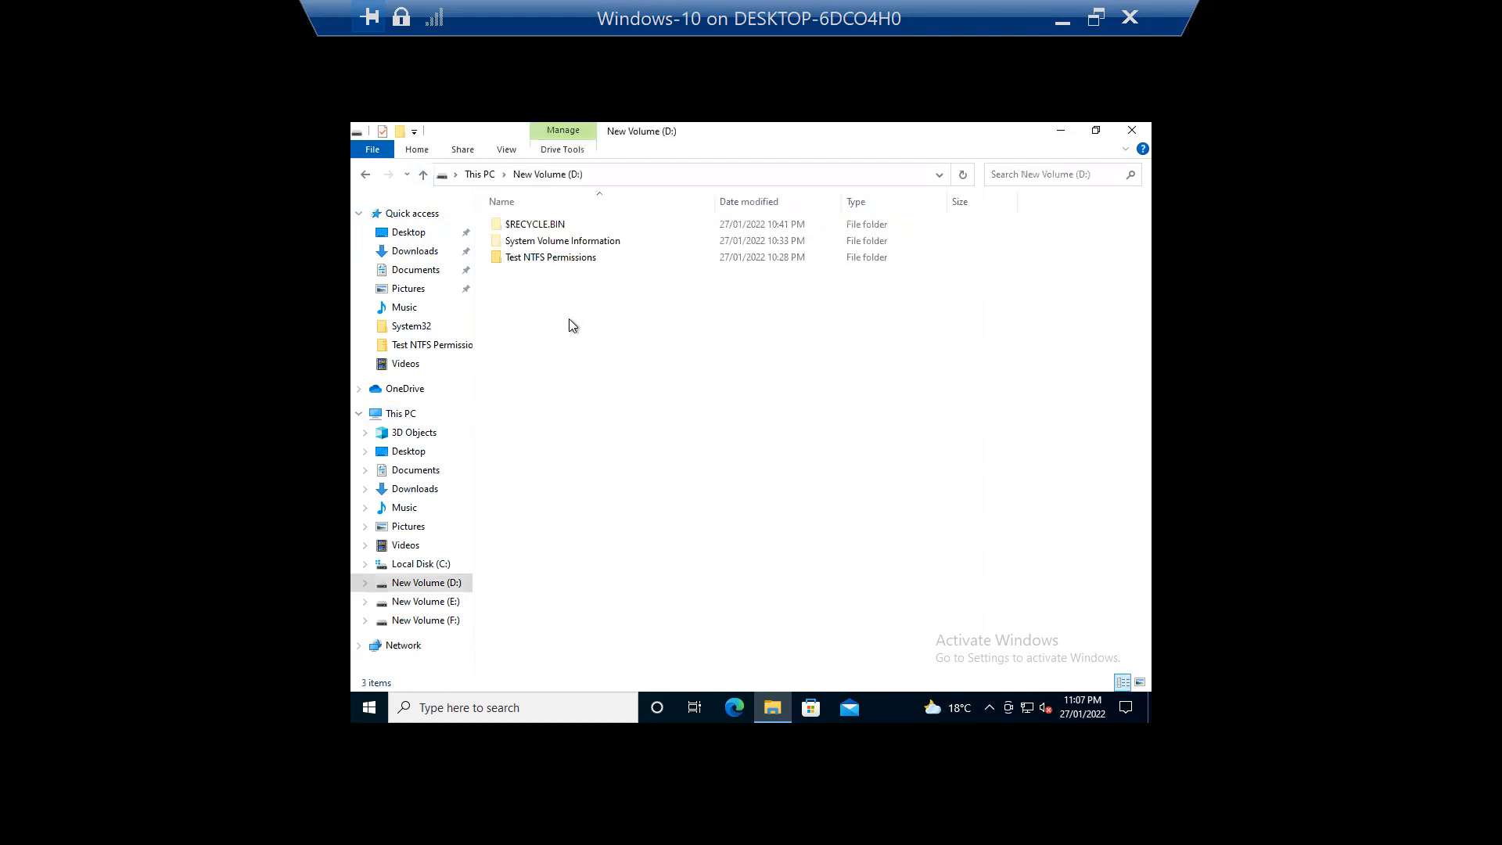
{"action": "left_click", "coordinate": [554, 261]}
{"action": "right_click", "coordinate": [554, 261]}
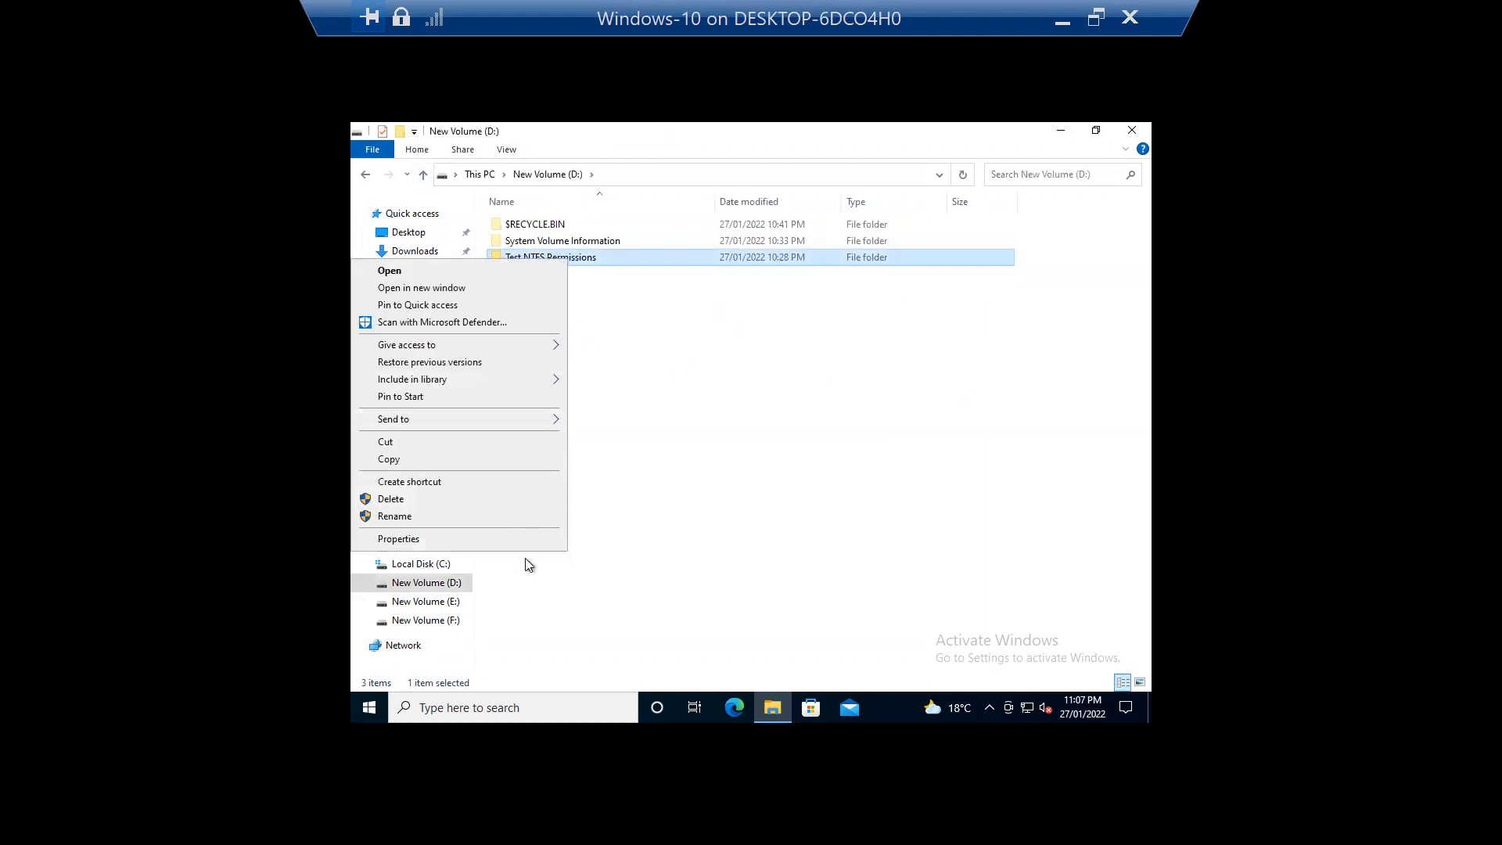
{"action": "left_click", "coordinate": [537, 538]}
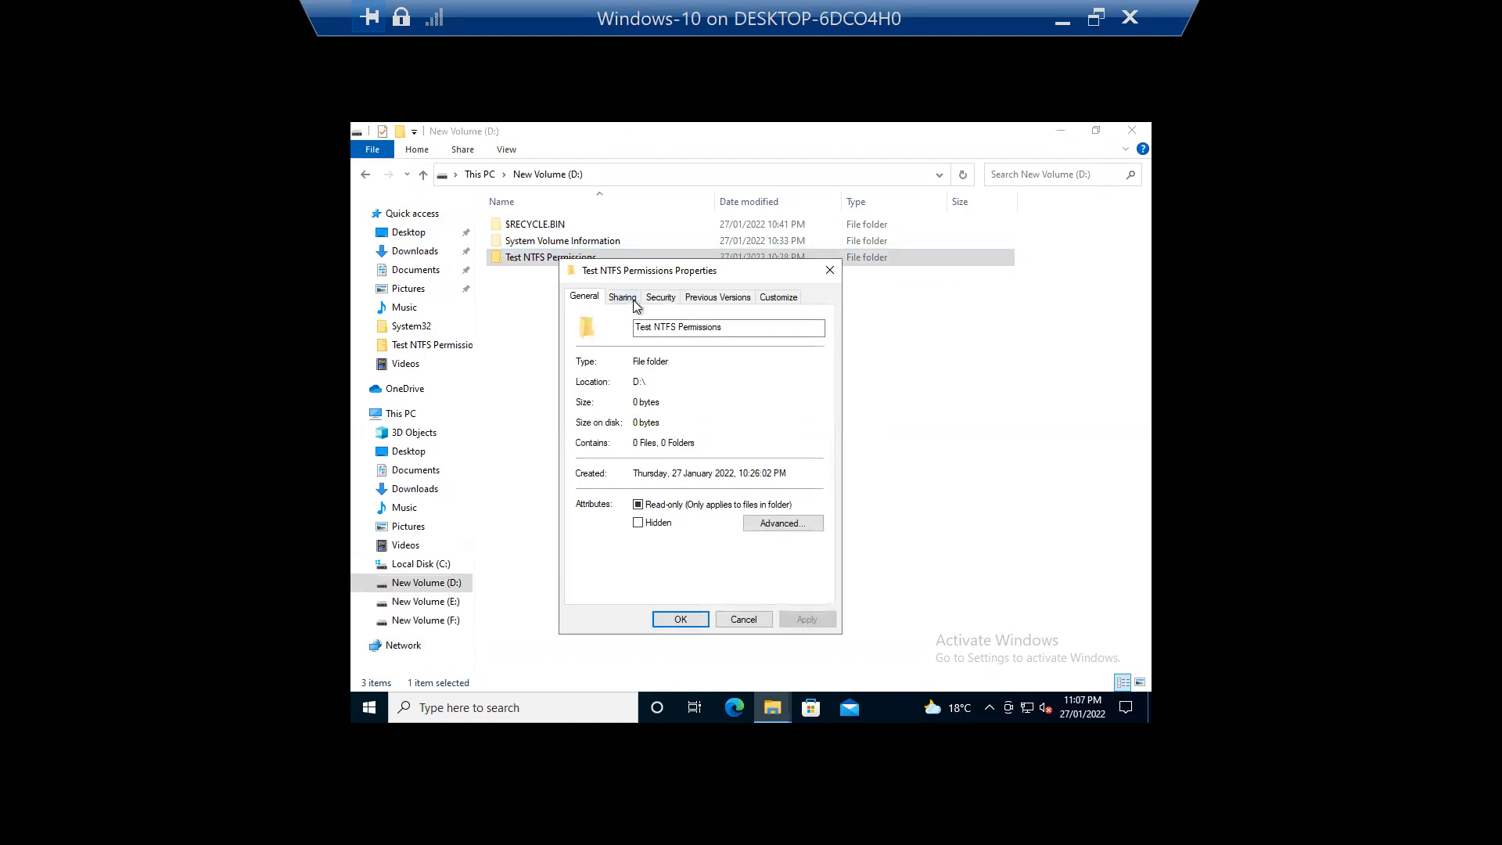
{"action": "left_click", "coordinate": [623, 298]}
Step: Add Everyone and try sharing the folder, dismissing the 'Your folder can't be shared' result
{"action": "left_click", "coordinate": [611, 402]}
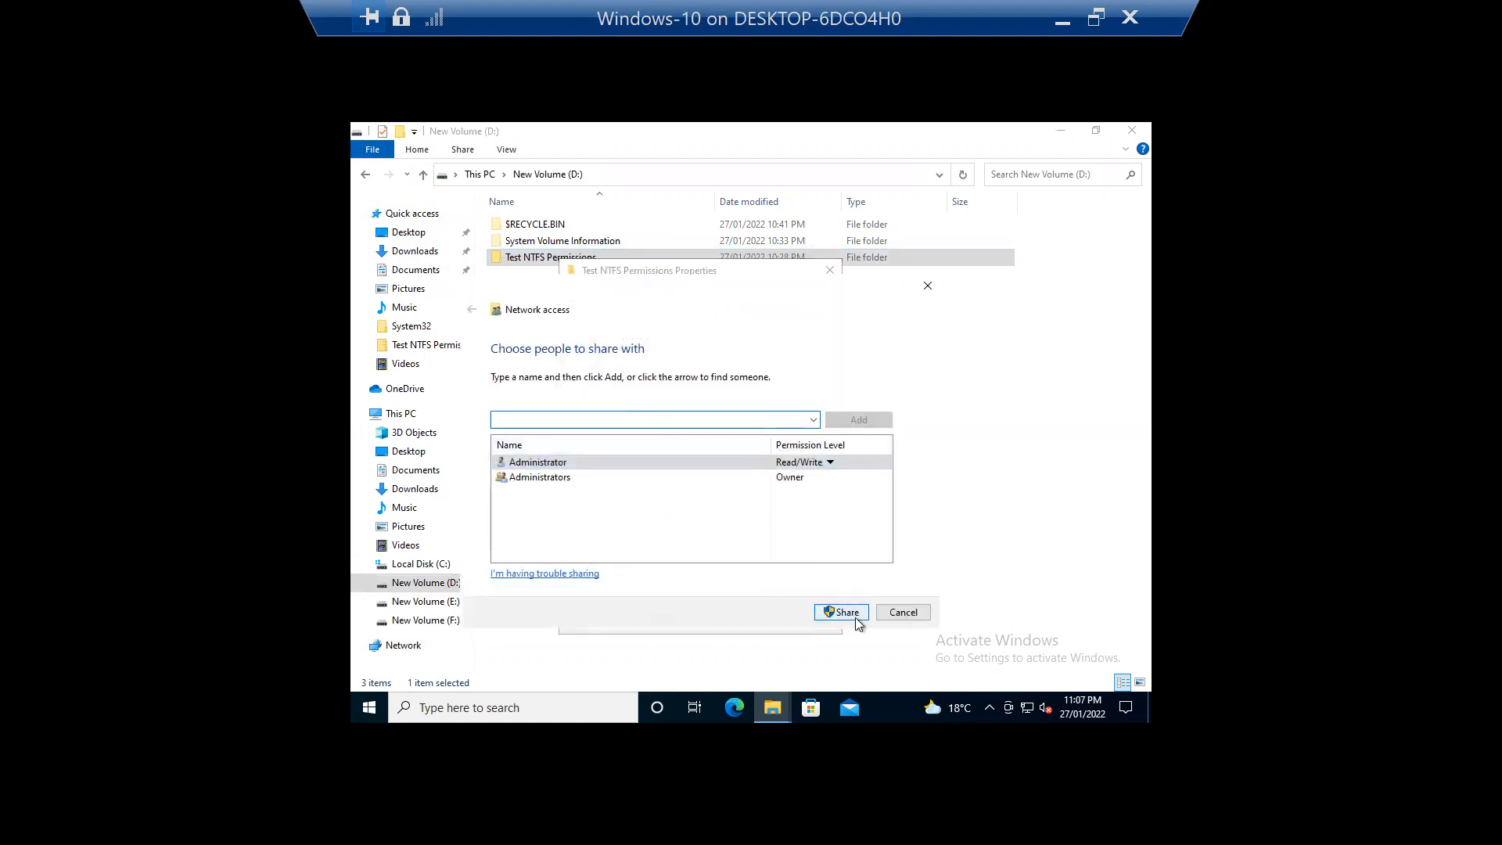
{"action": "left_click", "coordinate": [813, 421]}
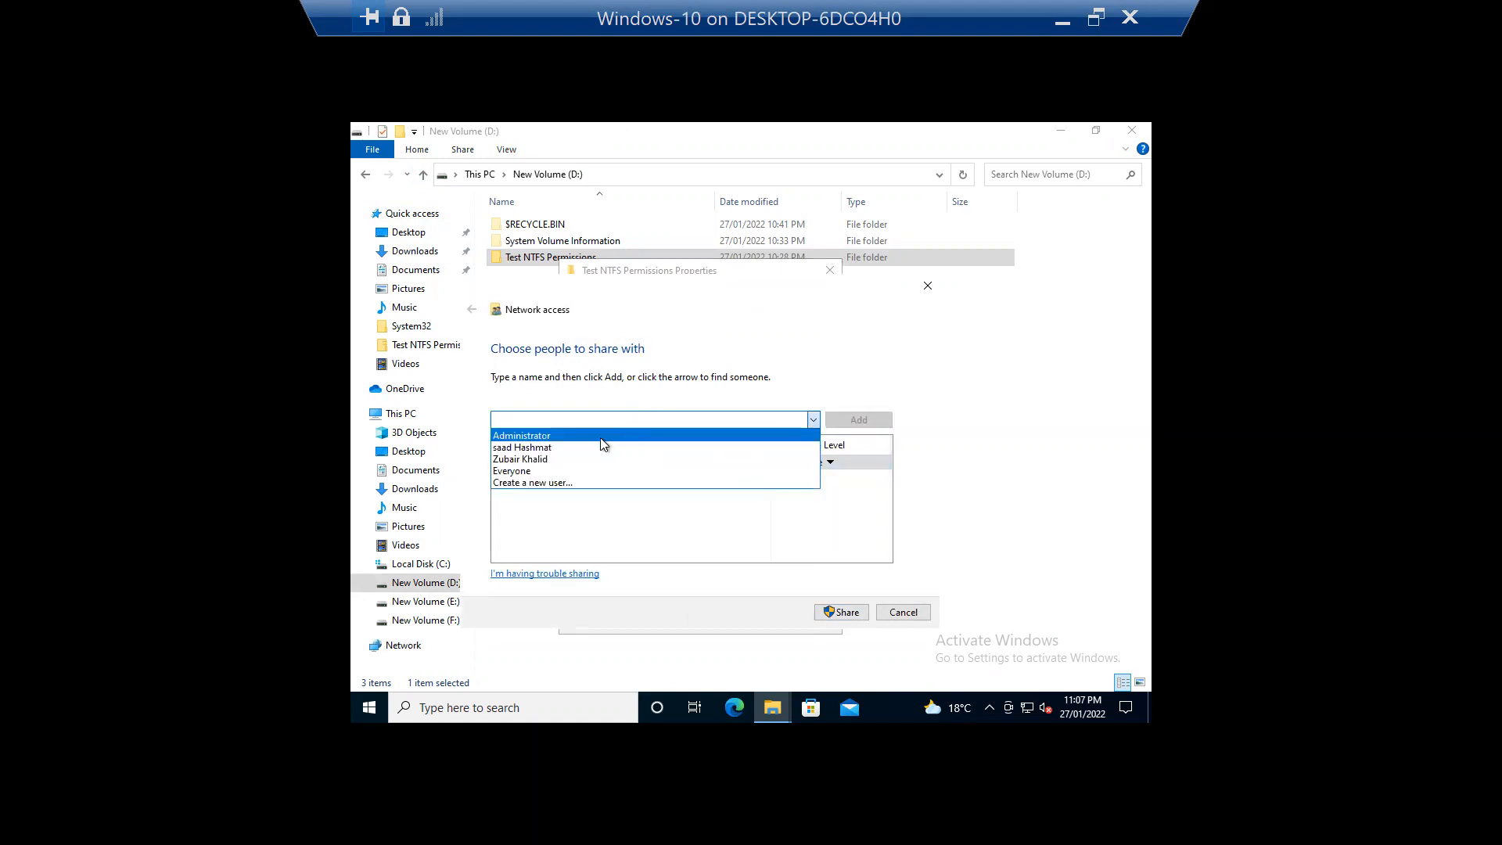
{"action": "left_click", "coordinate": [579, 470]}
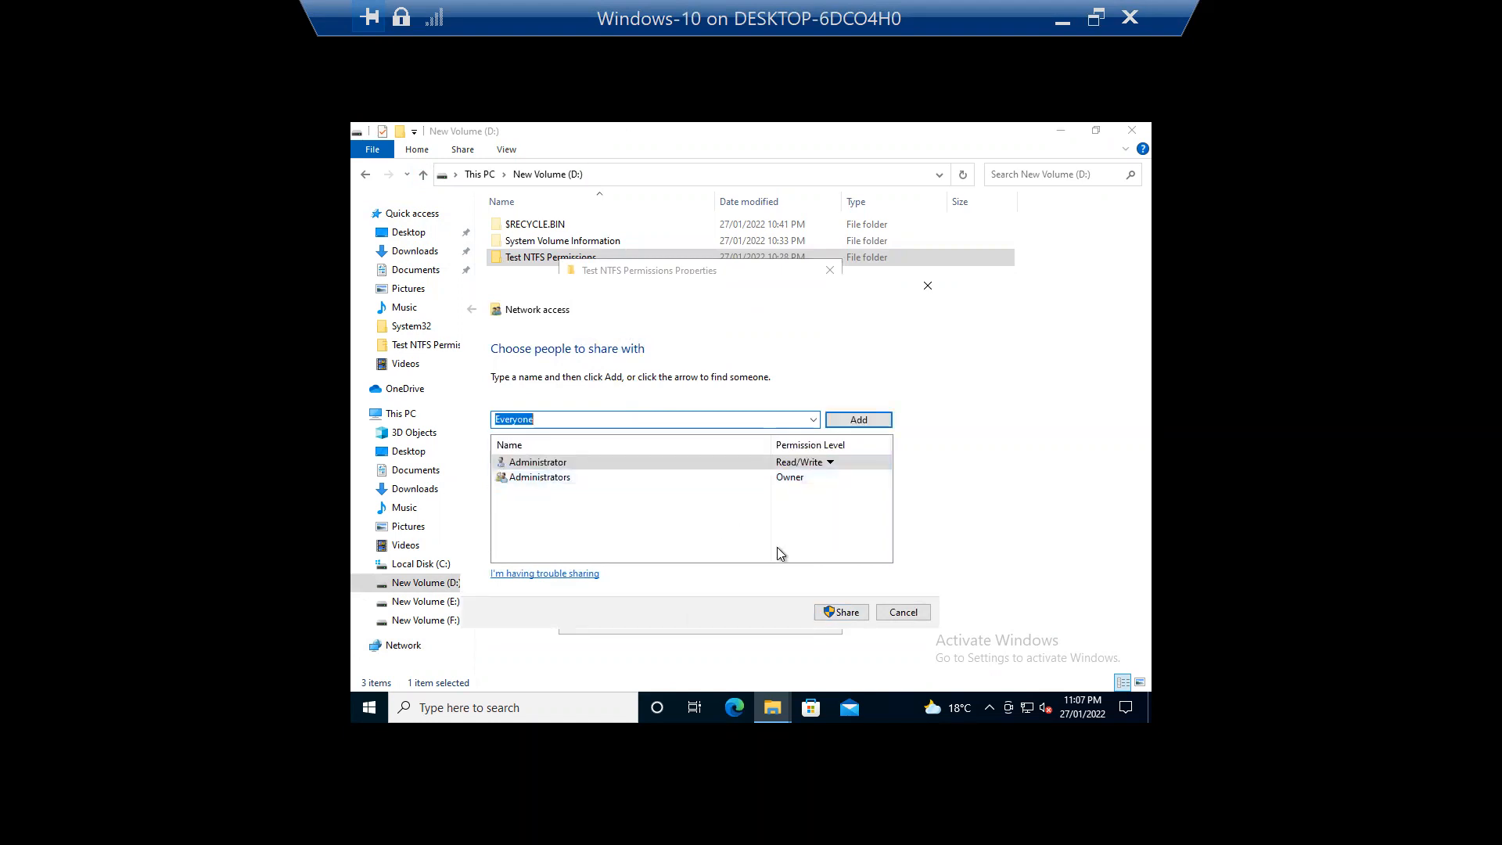
{"action": "left_click", "coordinate": [864, 420]}
{"action": "left_click", "coordinate": [842, 612]}
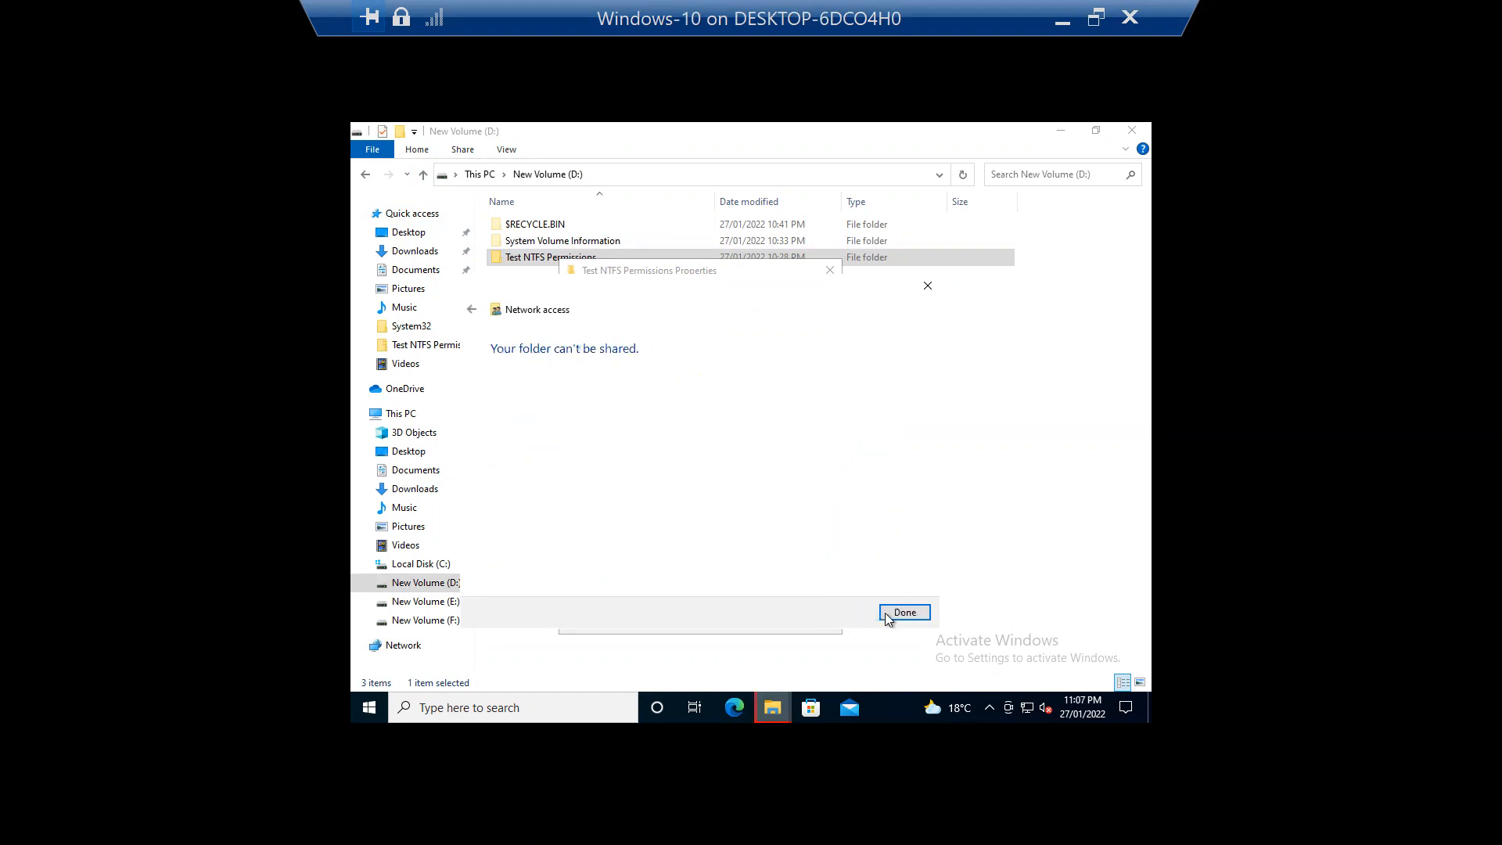
{"action": "left_click", "coordinate": [899, 612]}
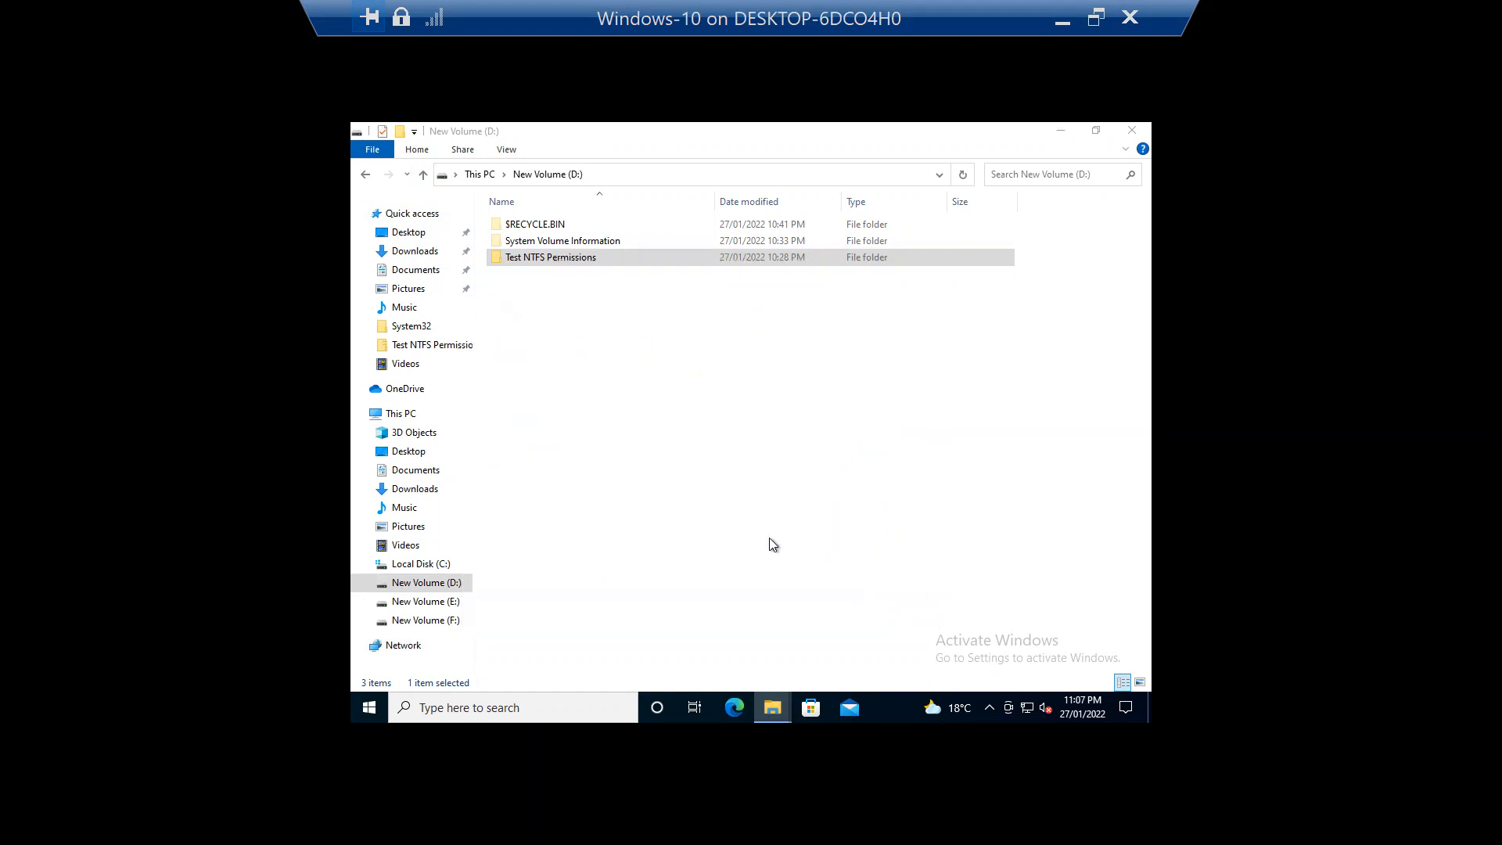
Step: Tick Share this folder in Advanced Sharing and apply, which returns access denied
{"action": "right_click", "coordinate": [560, 257]}
{"action": "left_click", "coordinate": [517, 535]}
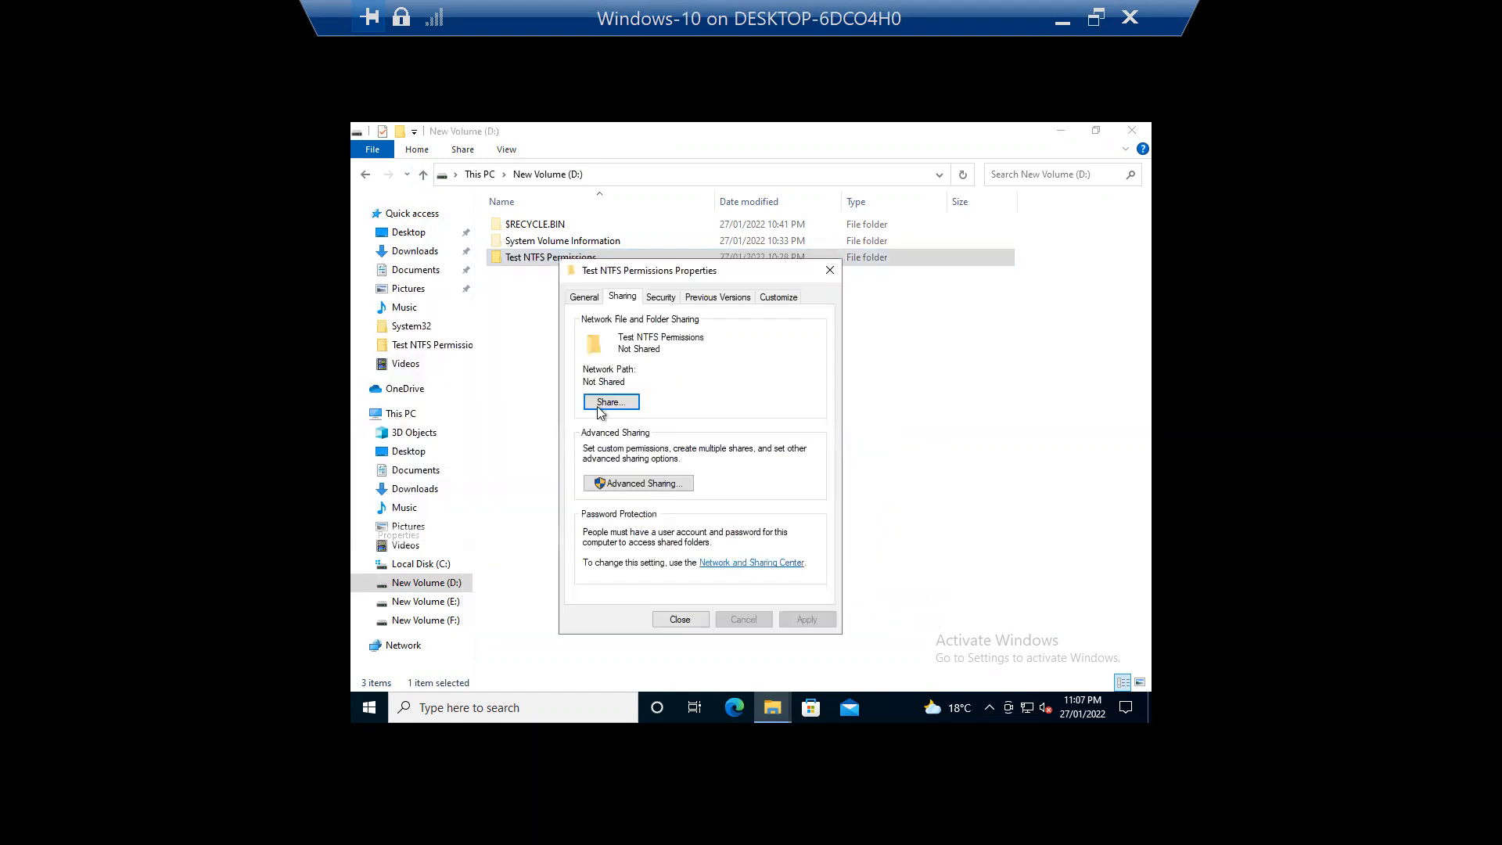
{"action": "left_click", "coordinate": [654, 485]}
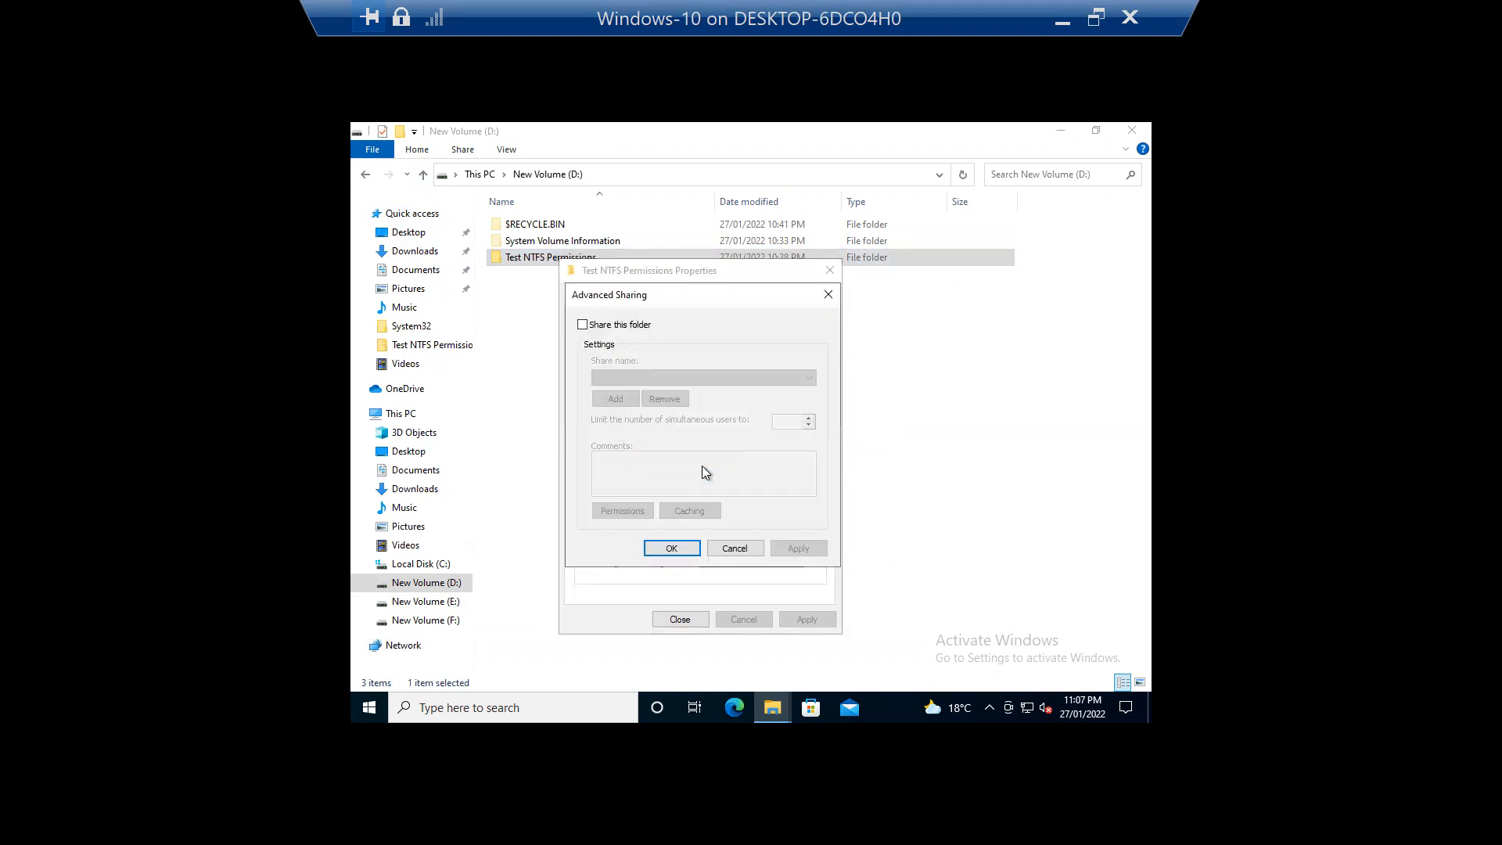
{"action": "left_click", "coordinate": [624, 332]}
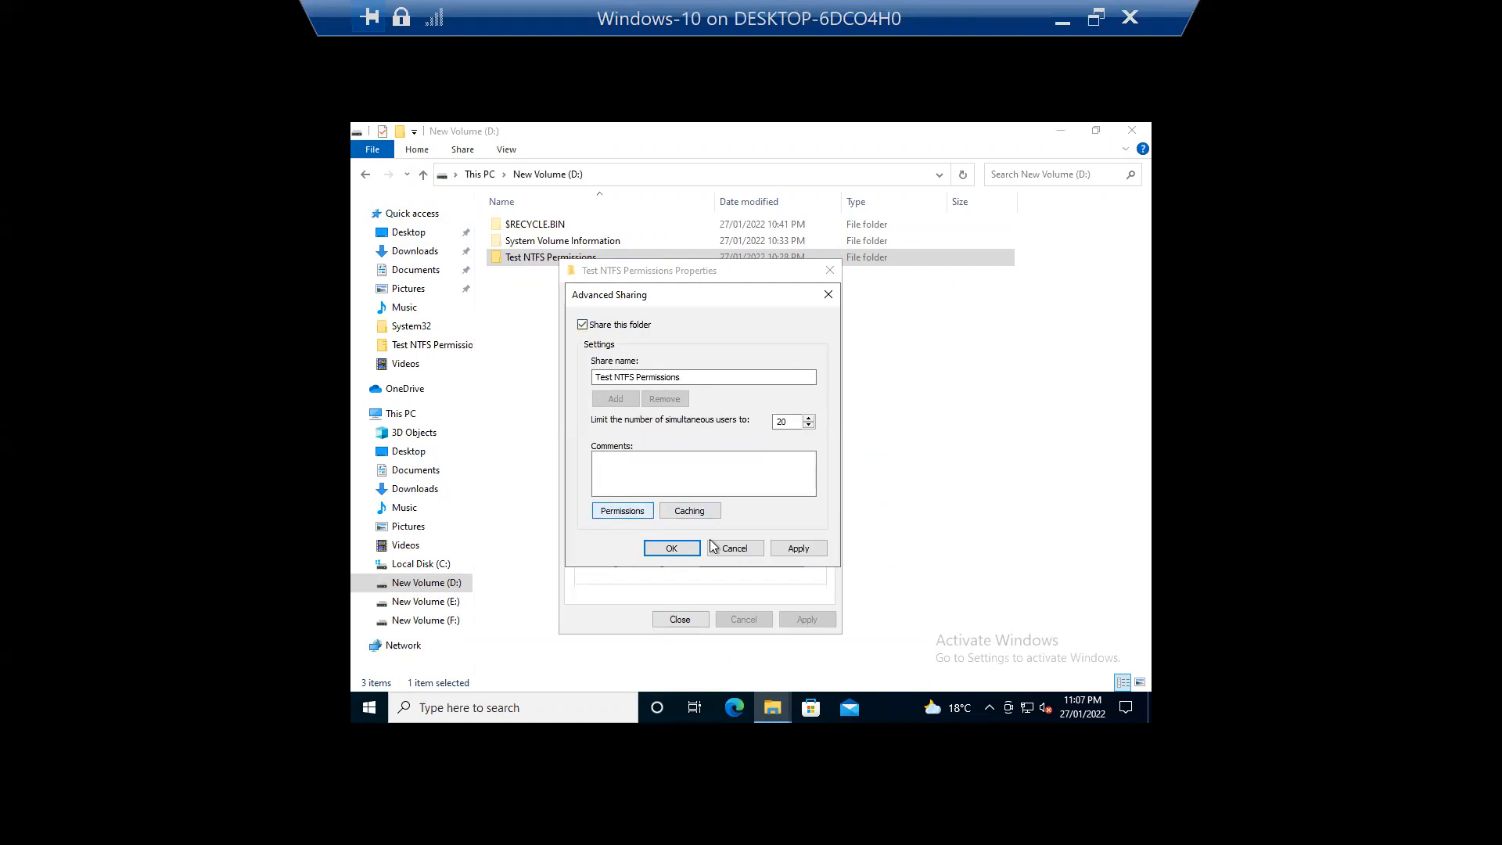
{"action": "left_click", "coordinate": [798, 549]}
{"action": "left_click", "coordinate": [890, 424]}
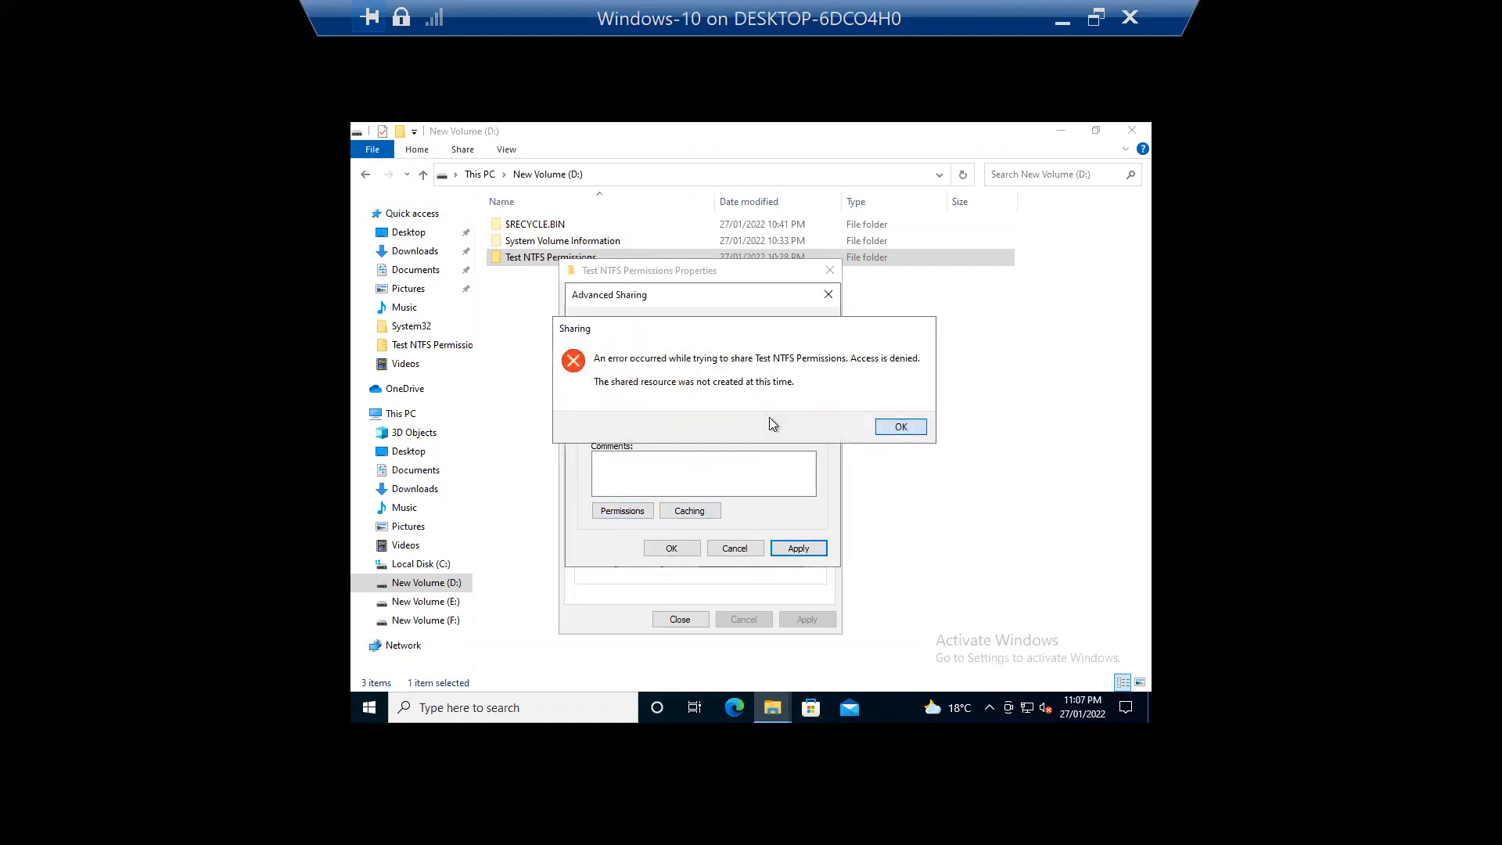
{"action": "left_click", "coordinate": [635, 377]}
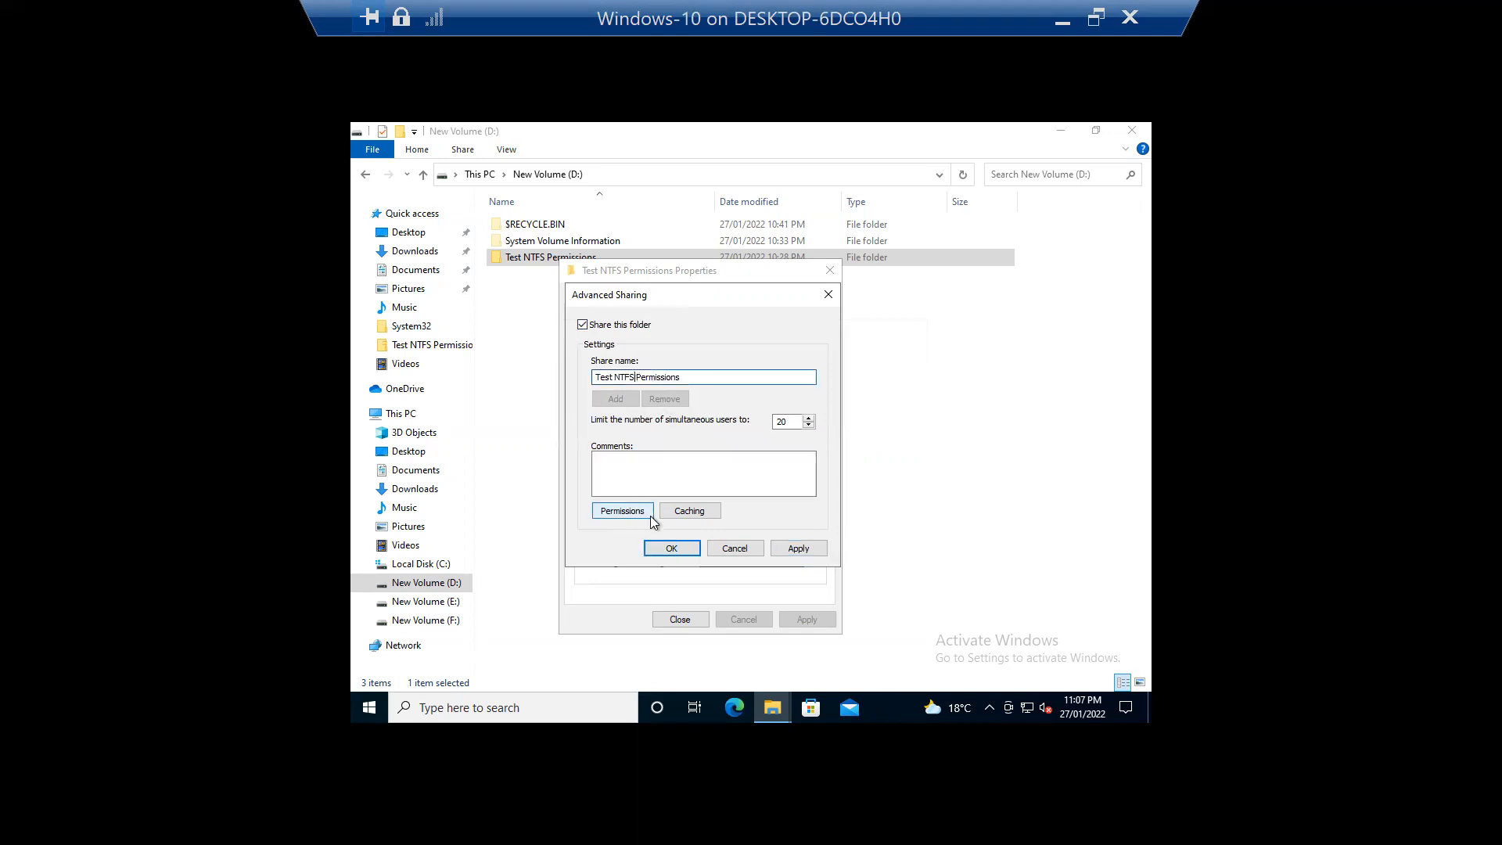
Step: Grant Everyone Full Control in the share permissions
{"action": "left_click", "coordinate": [626, 510]}
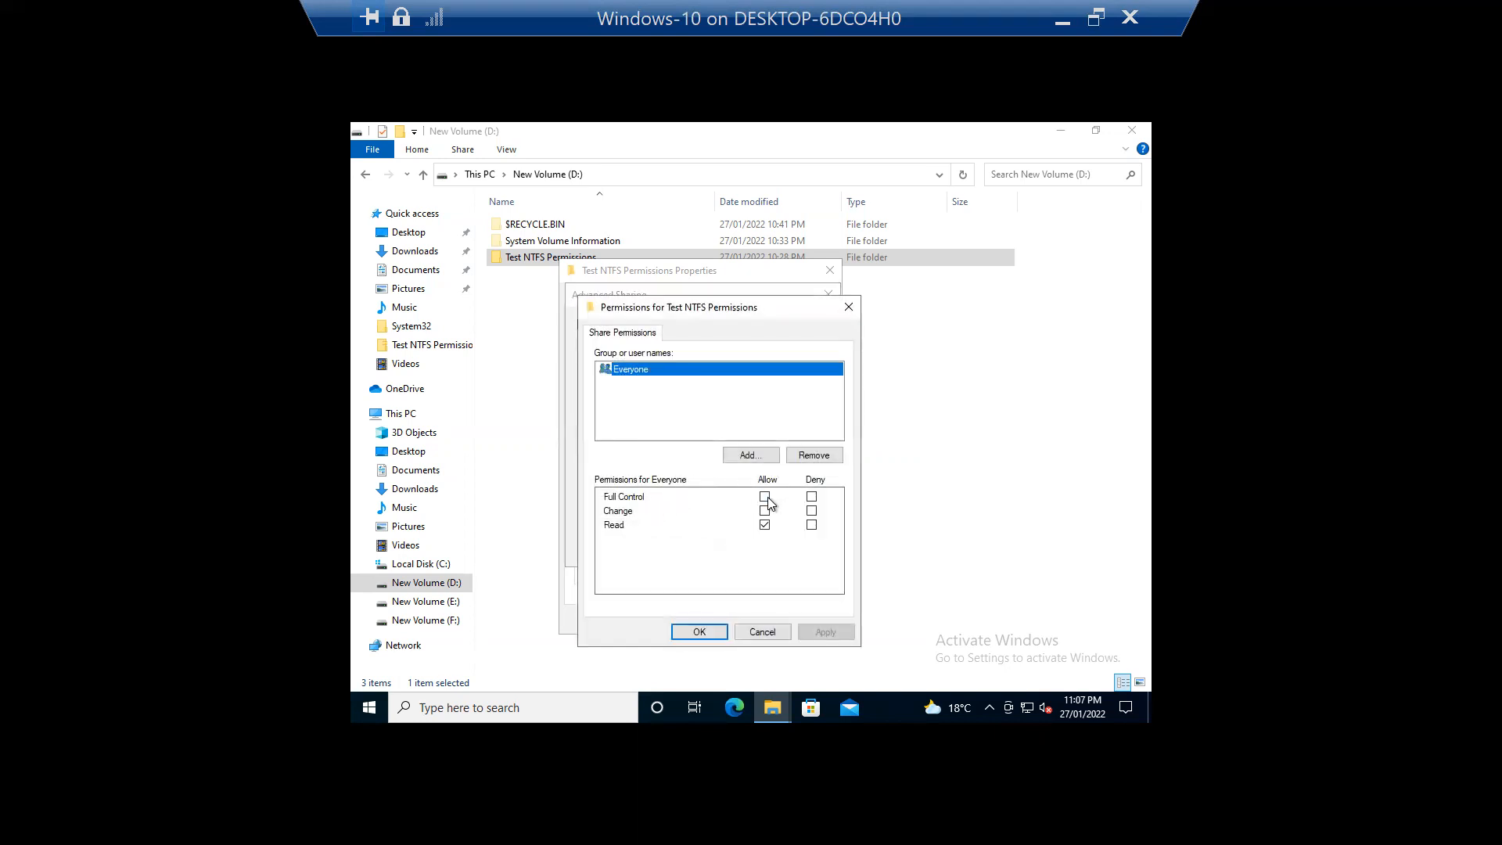
{"action": "left_click", "coordinate": [765, 497]}
{"action": "left_click", "coordinate": [833, 630]}
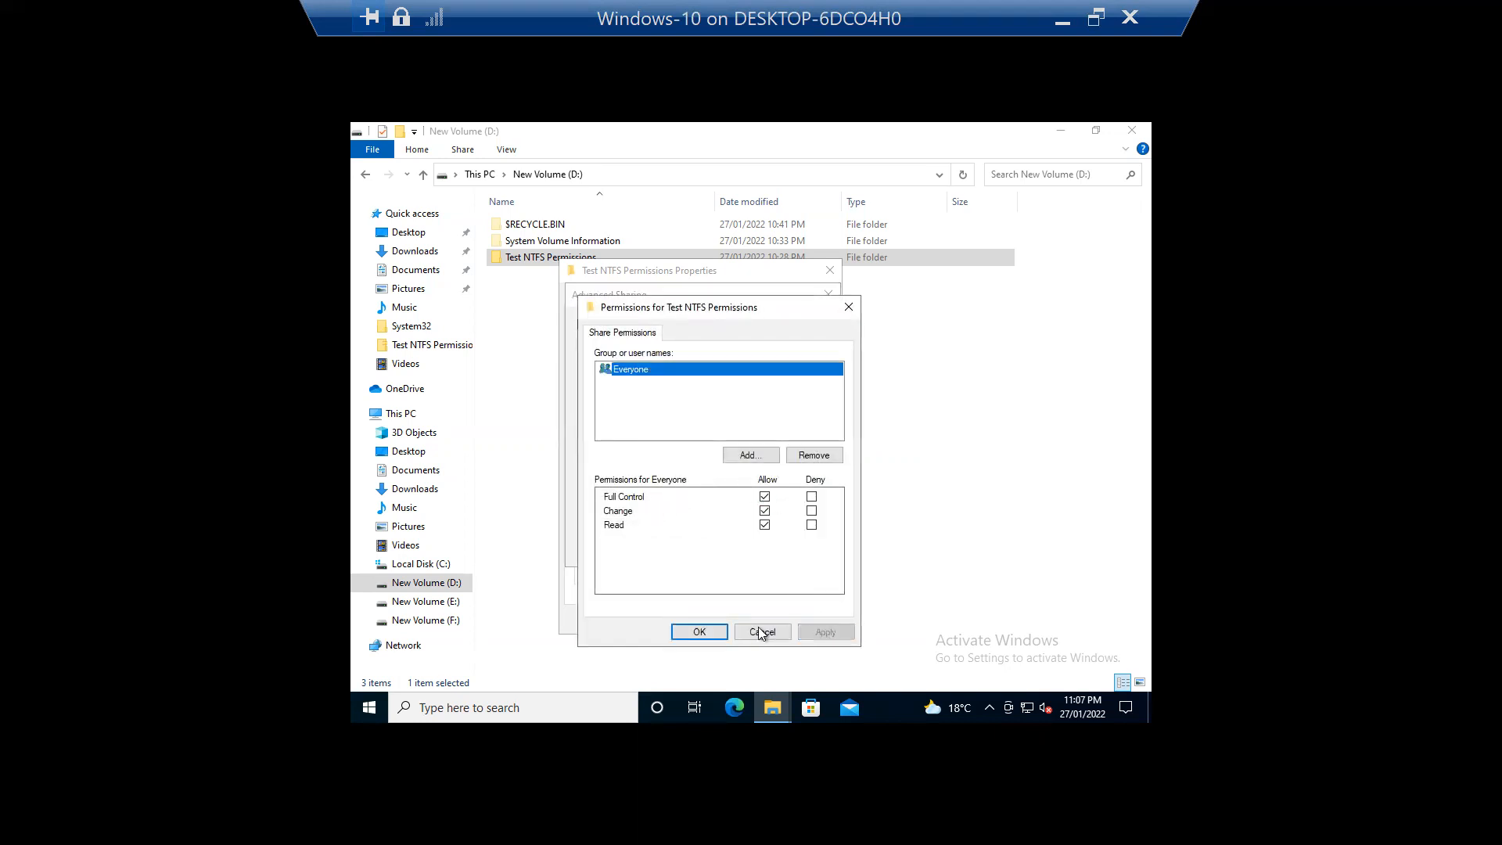
{"action": "left_click", "coordinate": [715, 630]}
Step: Retry applying the share three times, each denied, then cancel and close the Properties dialog
{"action": "left_click", "coordinate": [779, 549]}
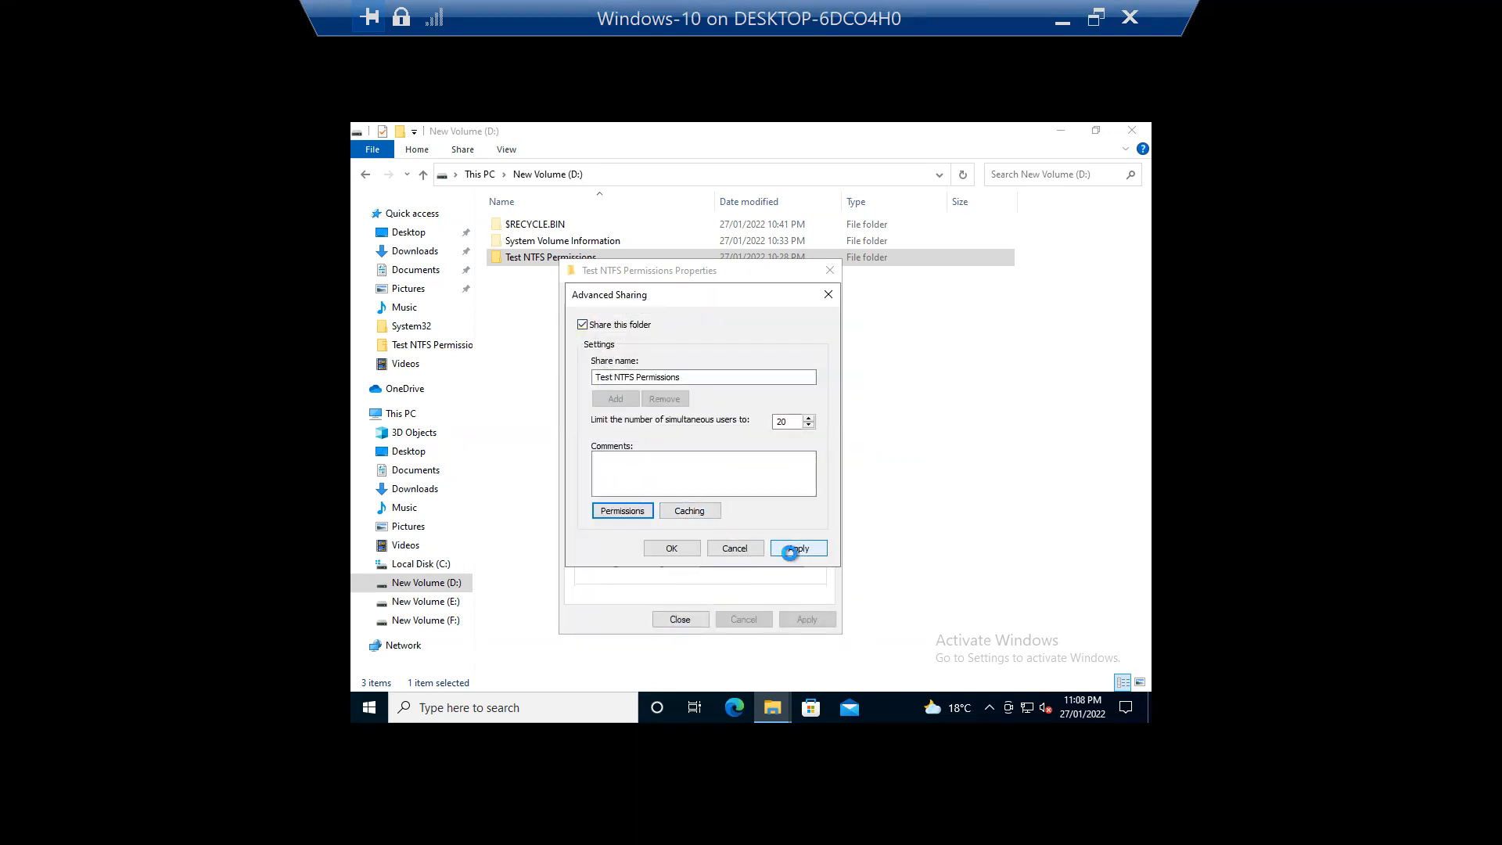
{"action": "left_click", "coordinate": [892, 428]}
{"action": "left_click", "coordinate": [671, 548]}
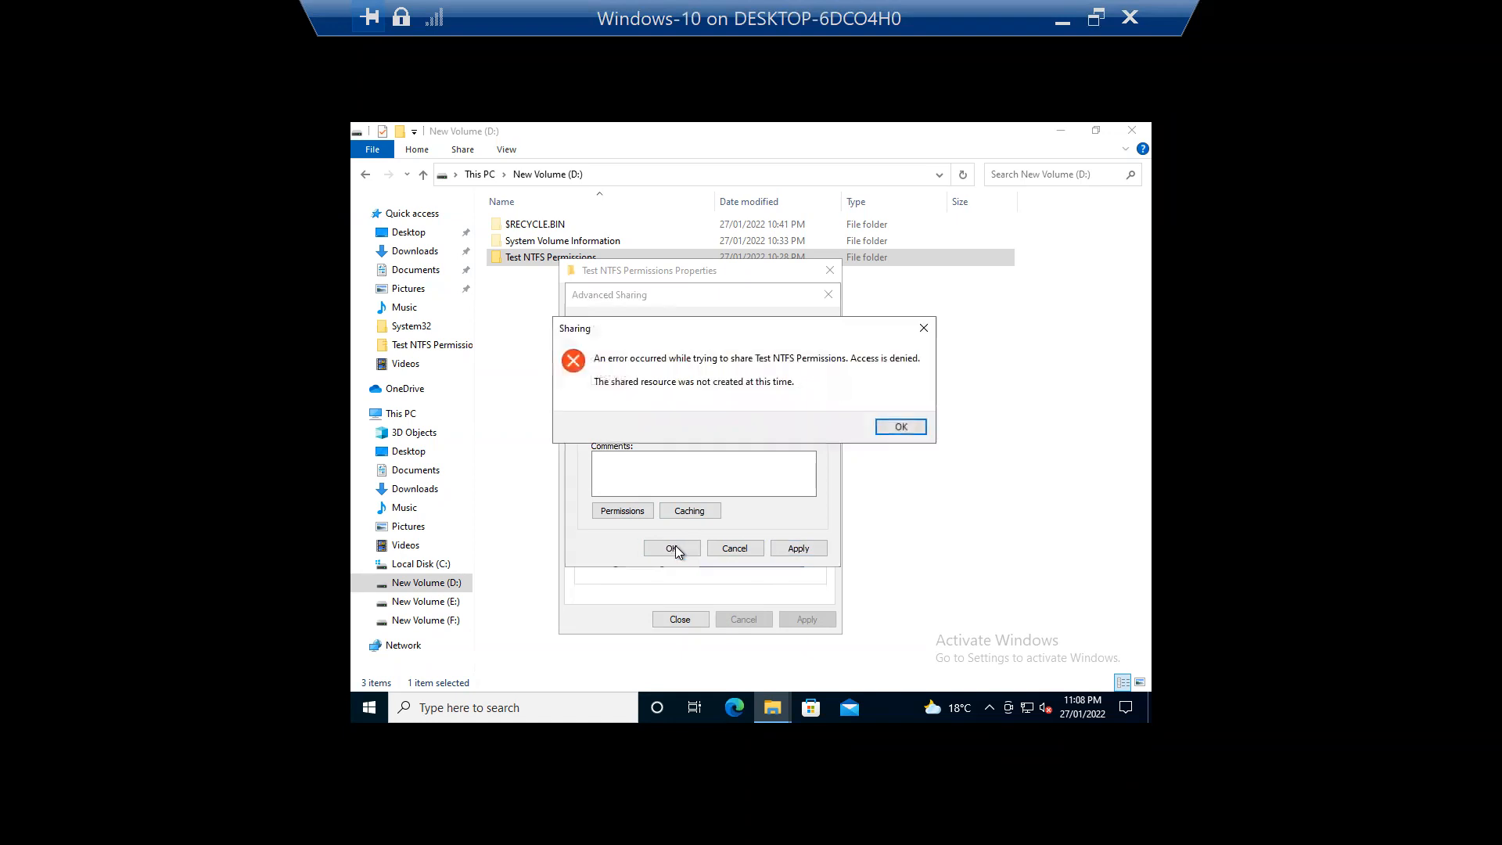
{"action": "left_click", "coordinate": [901, 427]}
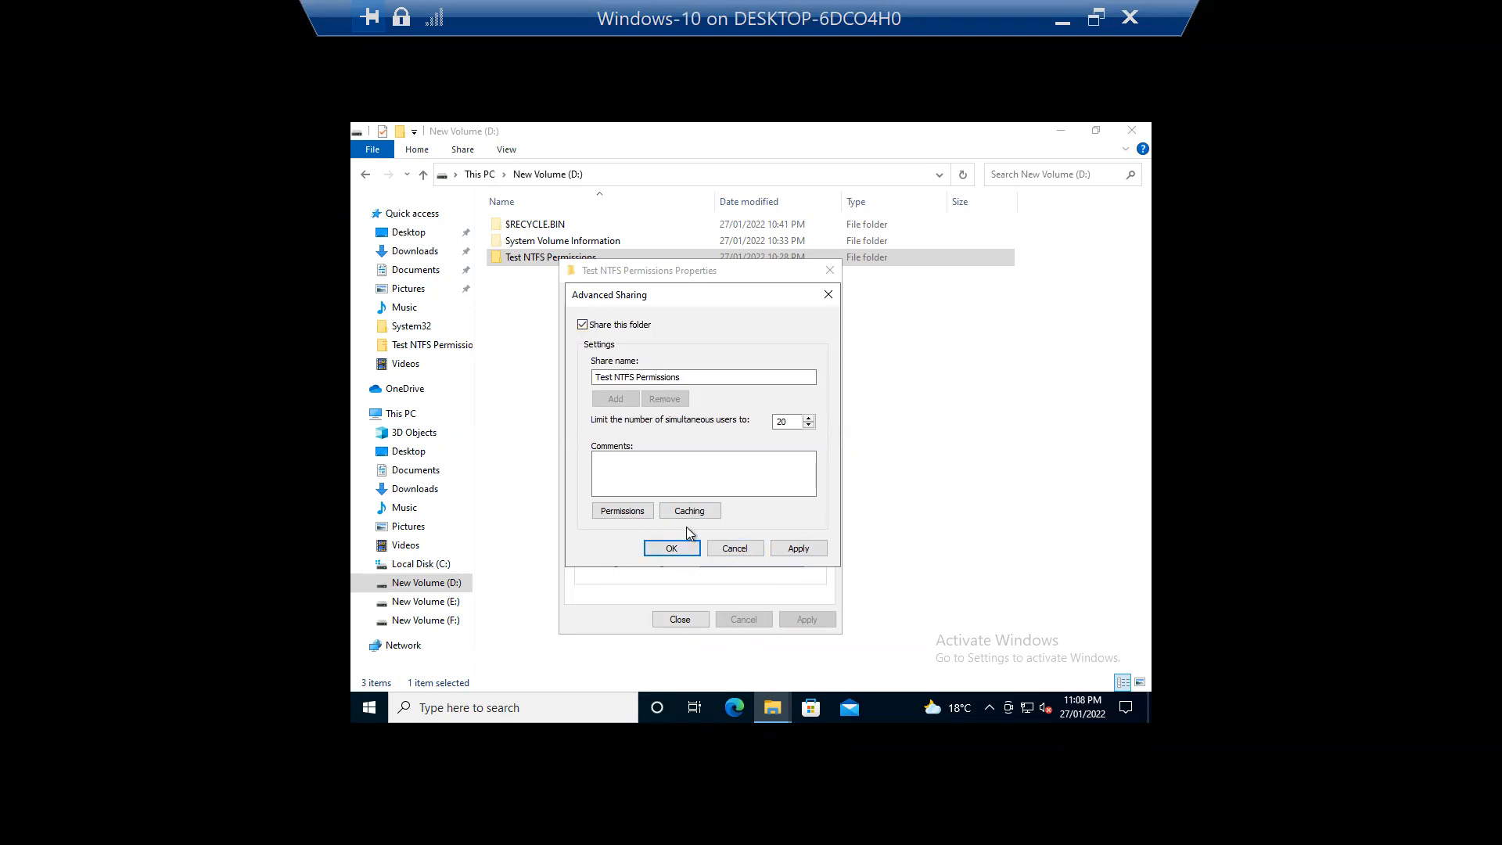
{"action": "left_click", "coordinate": [671, 551]}
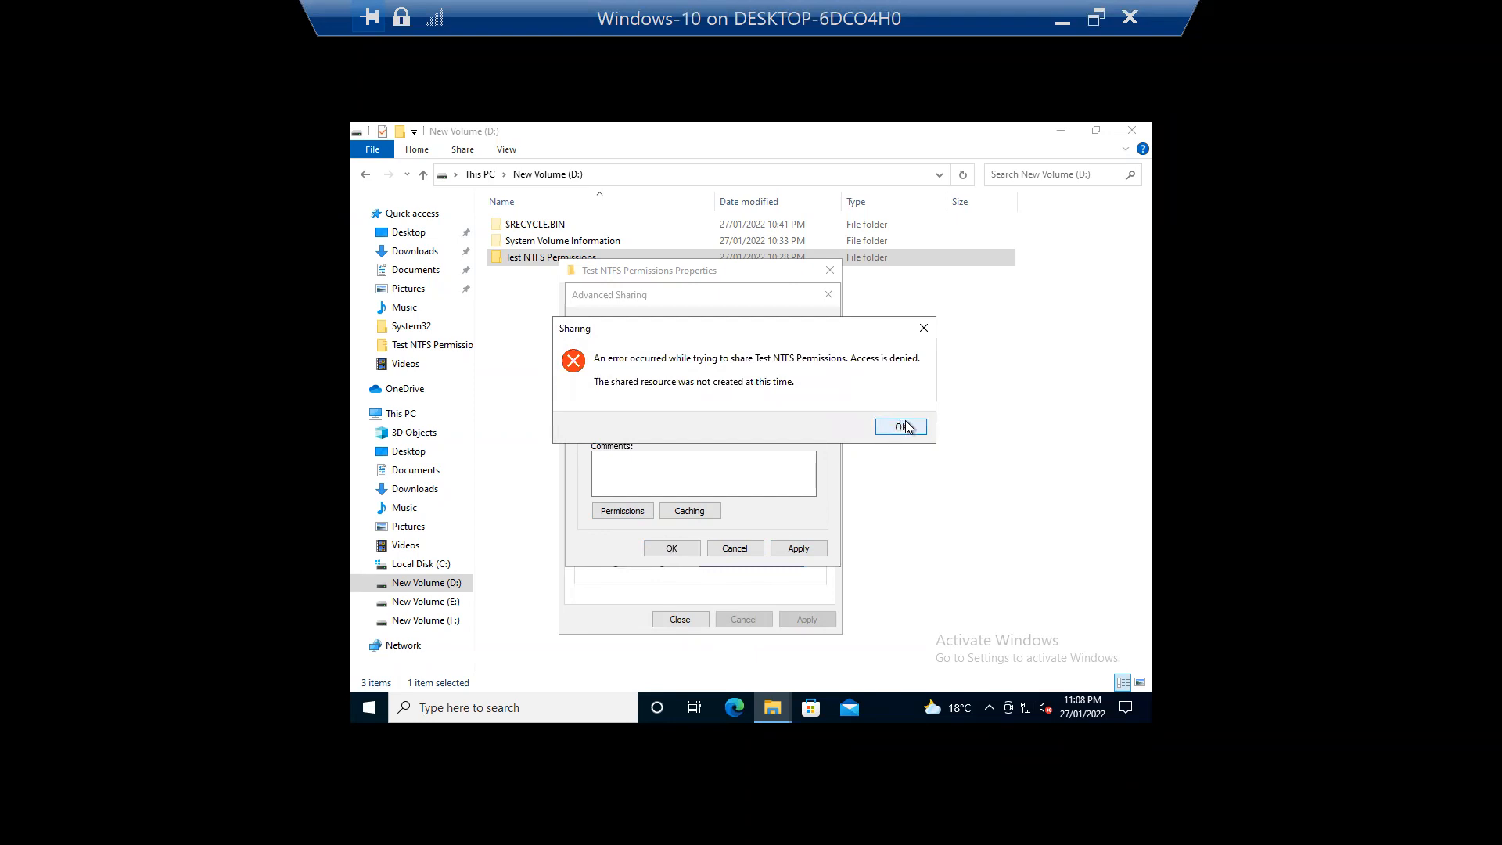
{"action": "left_click", "coordinate": [916, 430]}
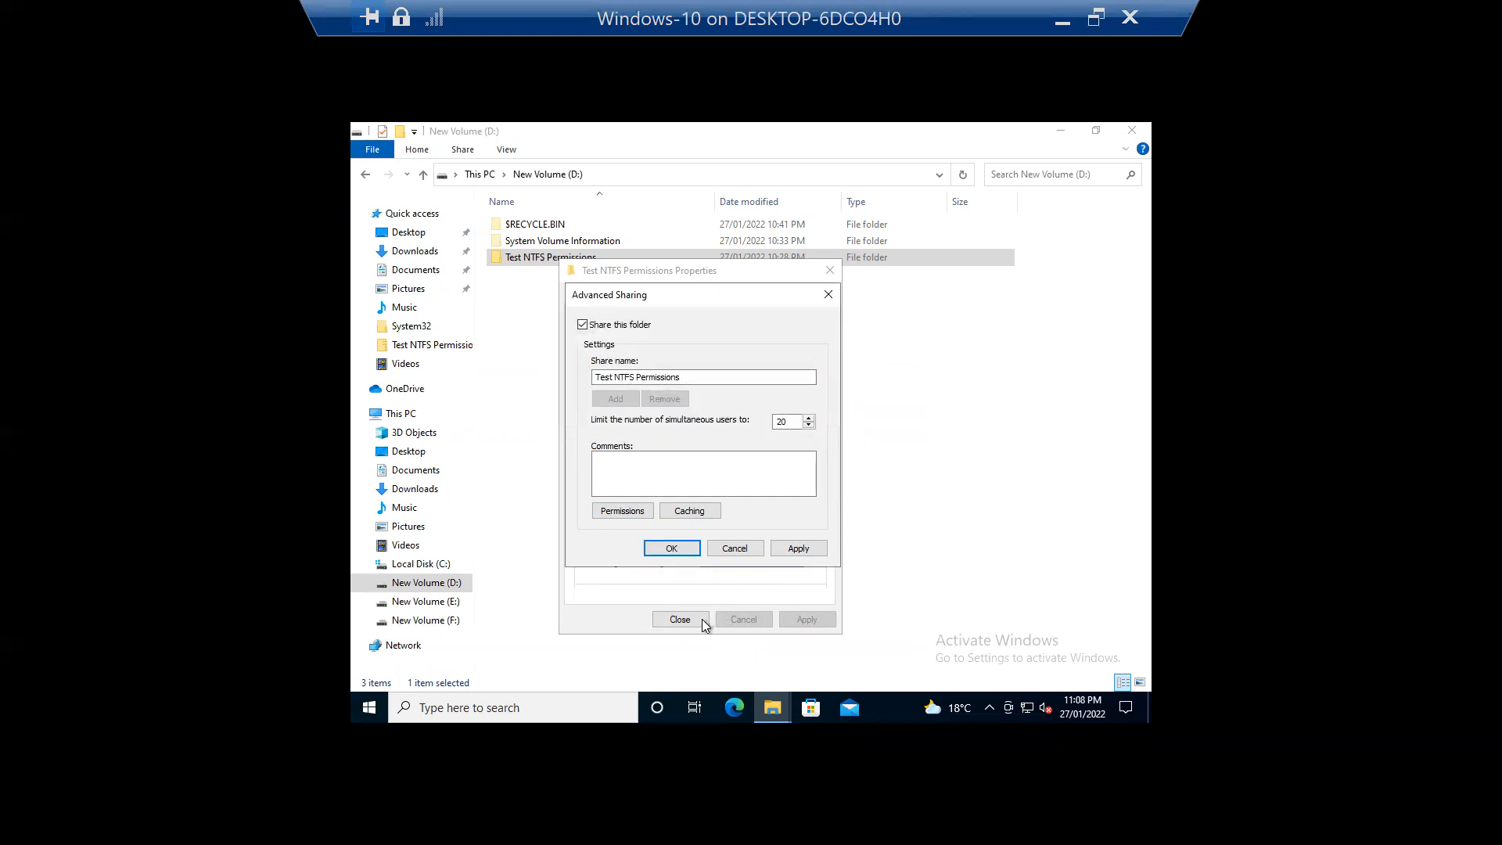
{"action": "left_click", "coordinate": [733, 548]}
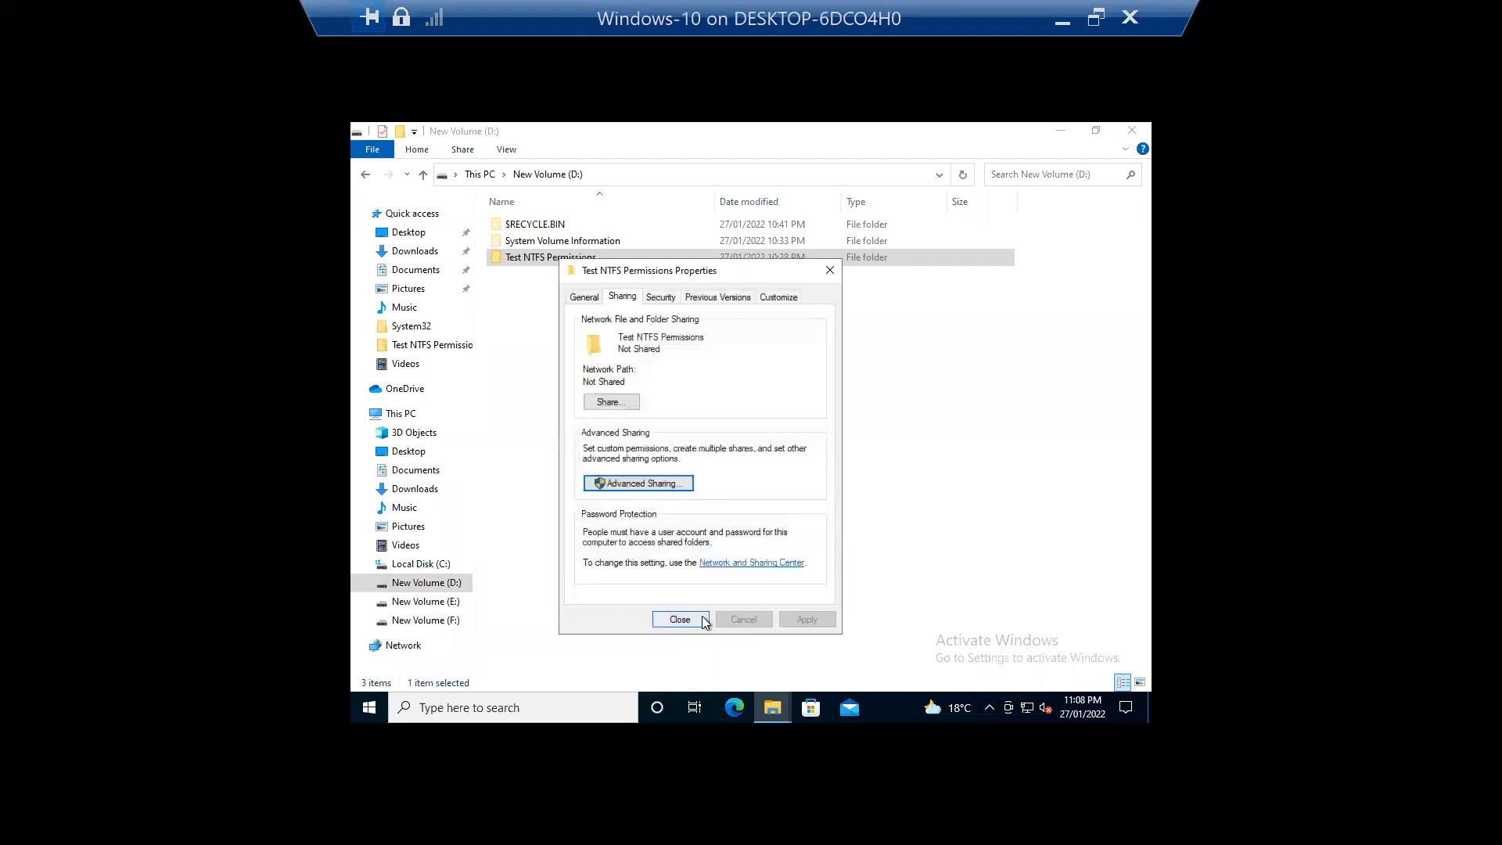
{"action": "left_click", "coordinate": [740, 615]}
{"action": "right_click", "coordinate": [791, 368]}
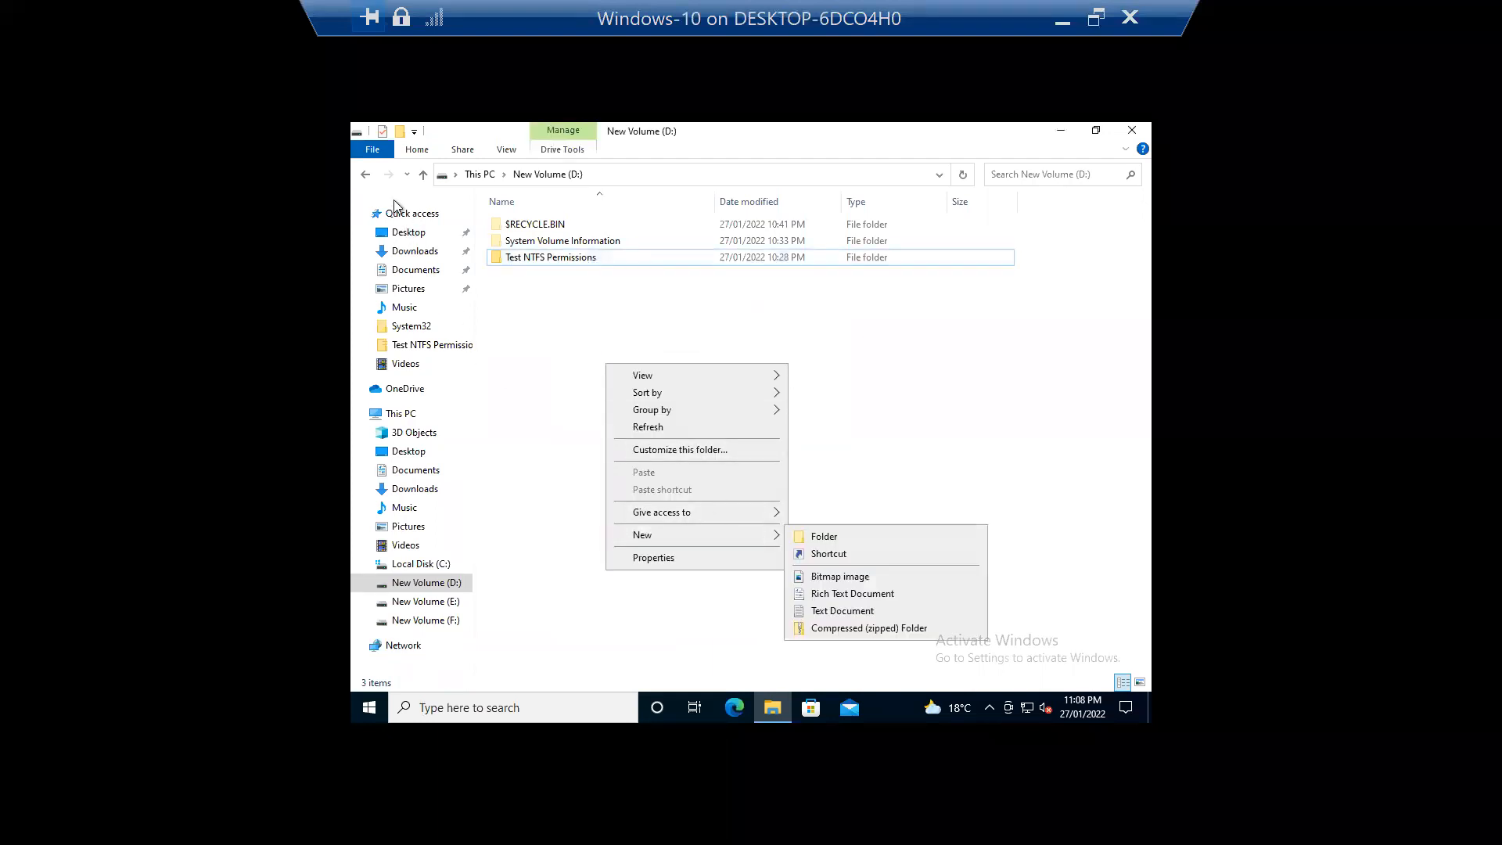
Step: Create a new folder named Test Sharing on Local Disk (C:)
{"action": "left_click", "coordinate": [423, 178]}
{"action": "double_click", "coordinate": [786, 377]}
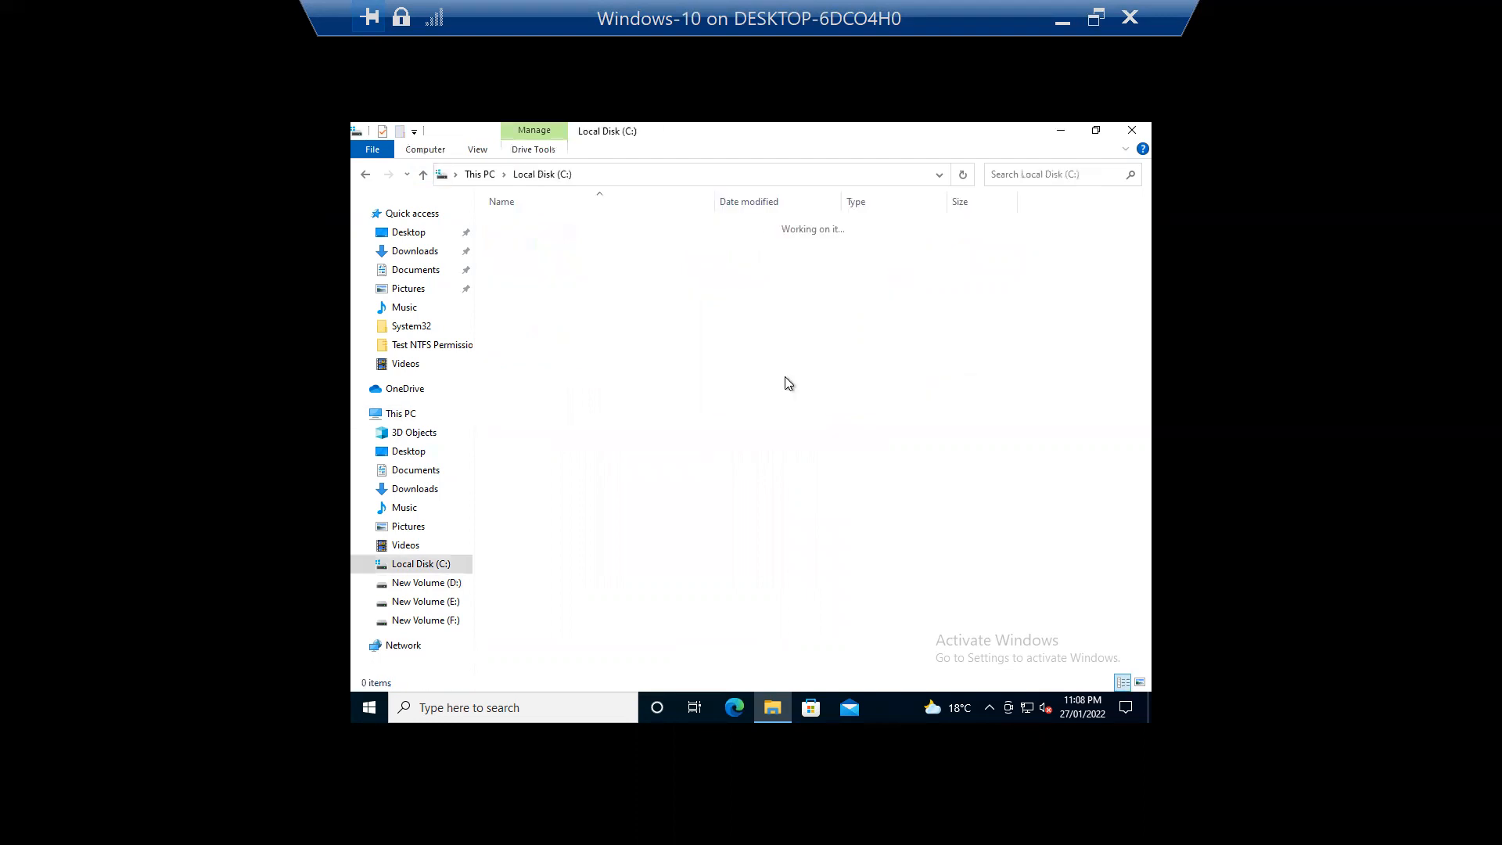
{"action": "right_click", "coordinate": [687, 569]}
{"action": "mouse_move", "coordinate": [635, 527]}
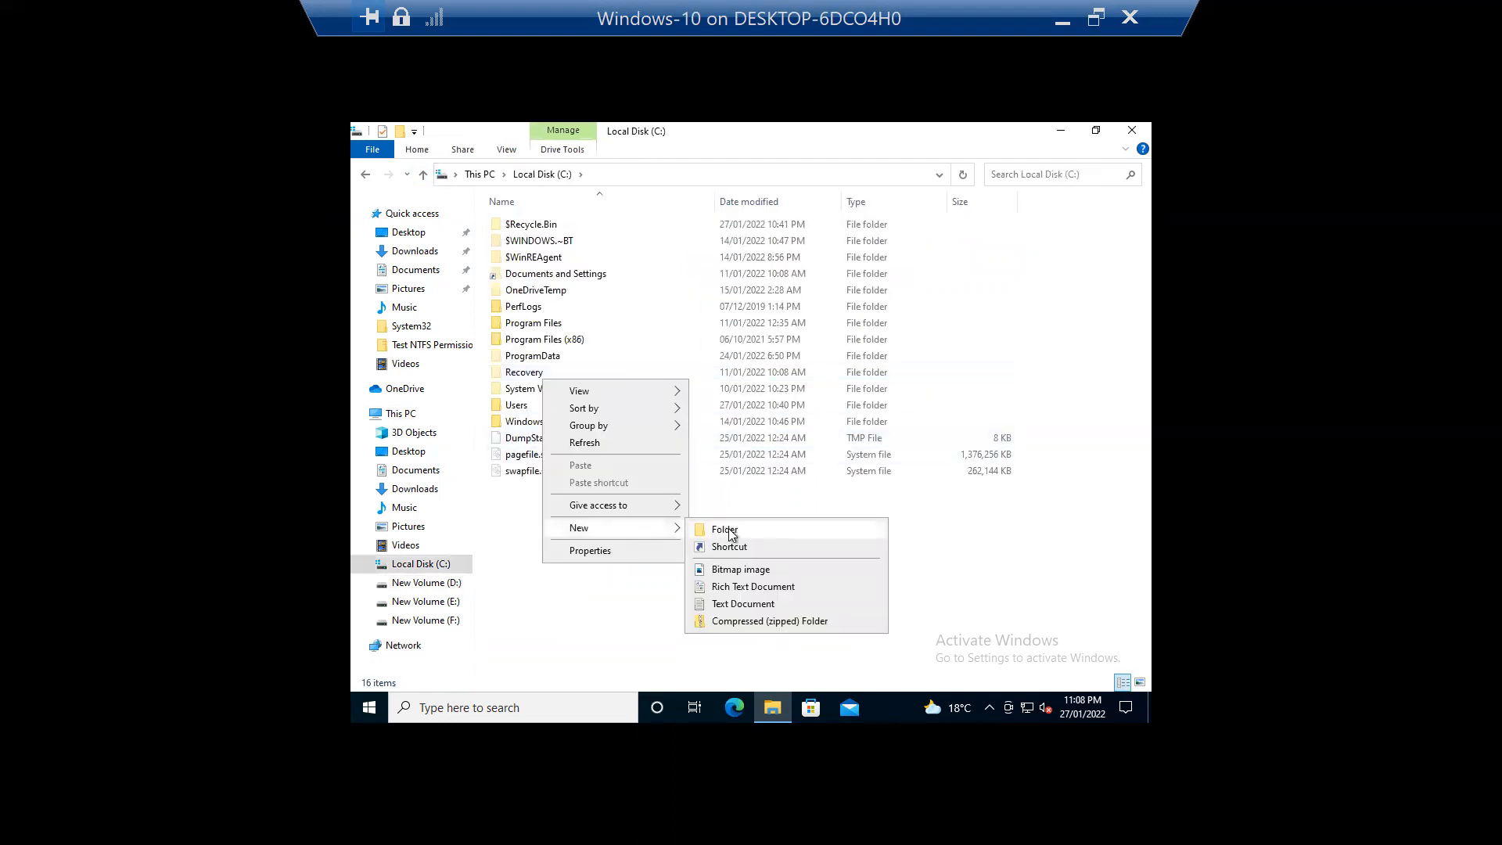
{"action": "left_click", "coordinate": [729, 528]}
{"action": "type", "text": "Test "}
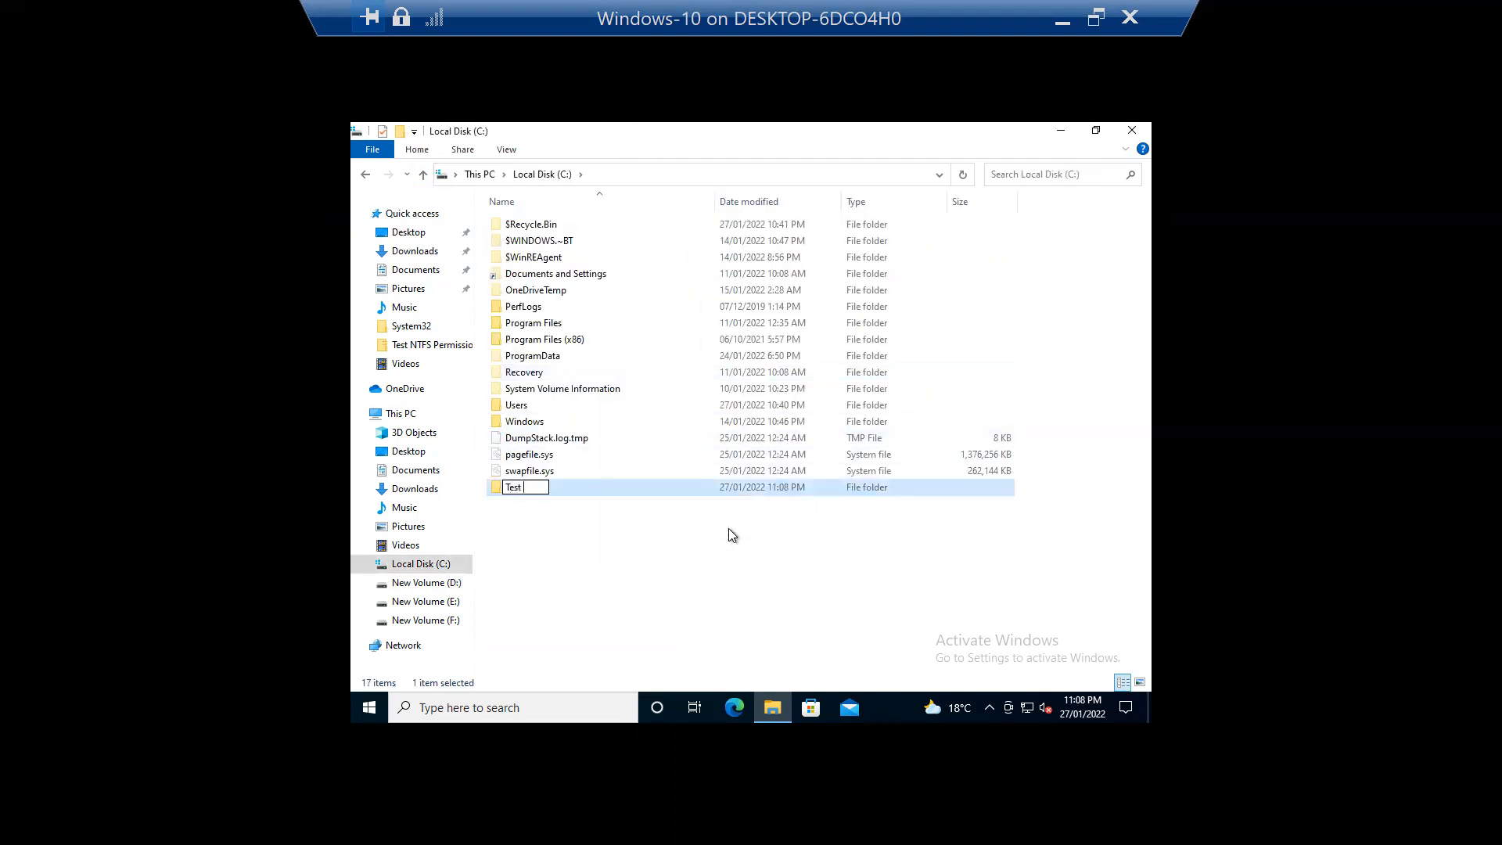
{"action": "type", "text": "Sharing"}
{"action": "key", "text": "Return"}
Step: Share Test Sharing with Everyone, confirming it as \\WIN10-PC01\Test Sharing
{"action": "right_click", "coordinate": [668, 486]}
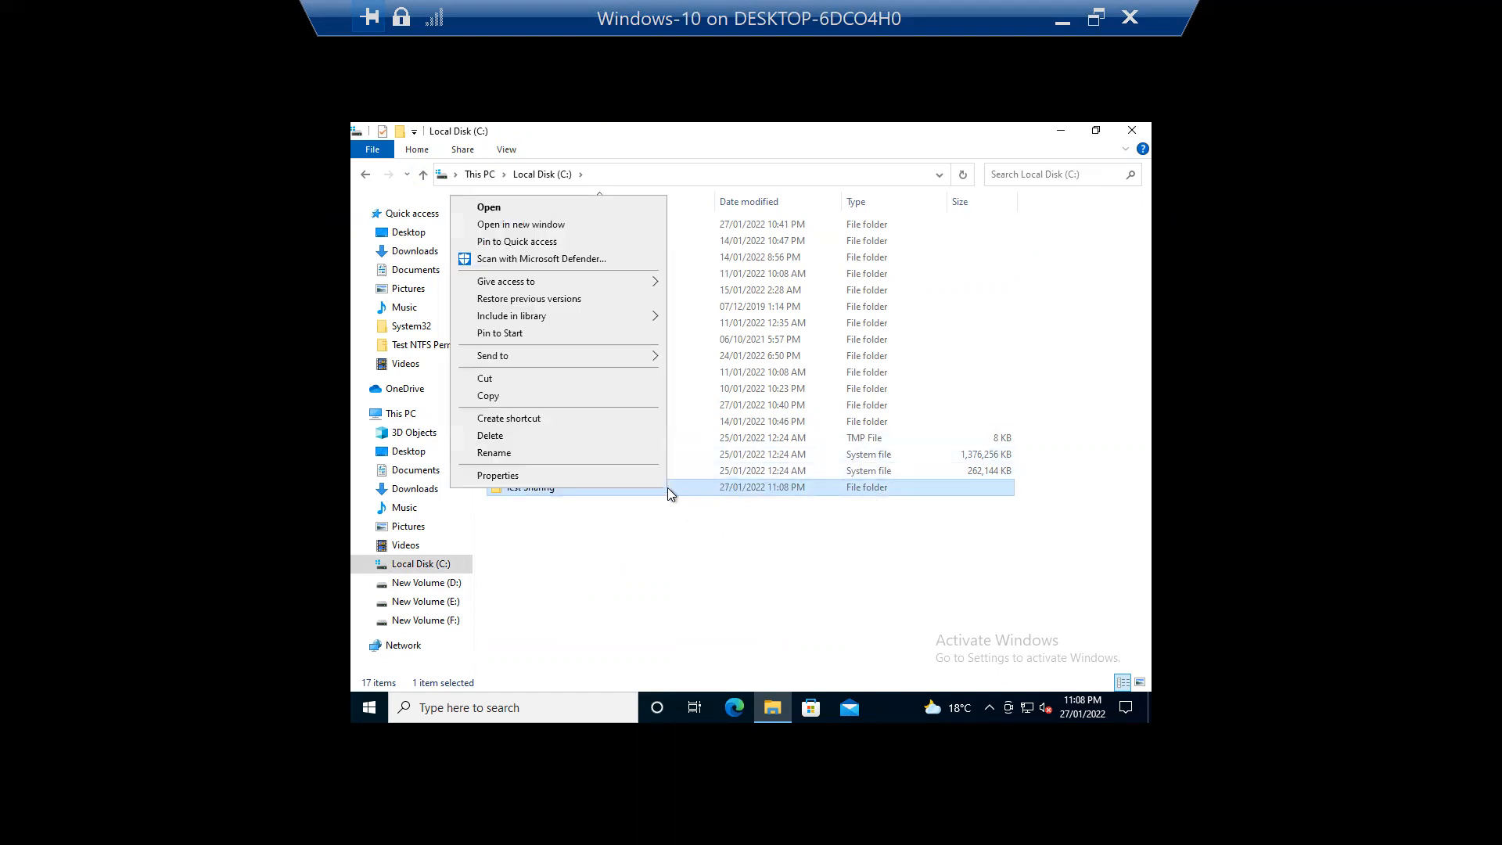
{"action": "left_click", "coordinate": [645, 480]}
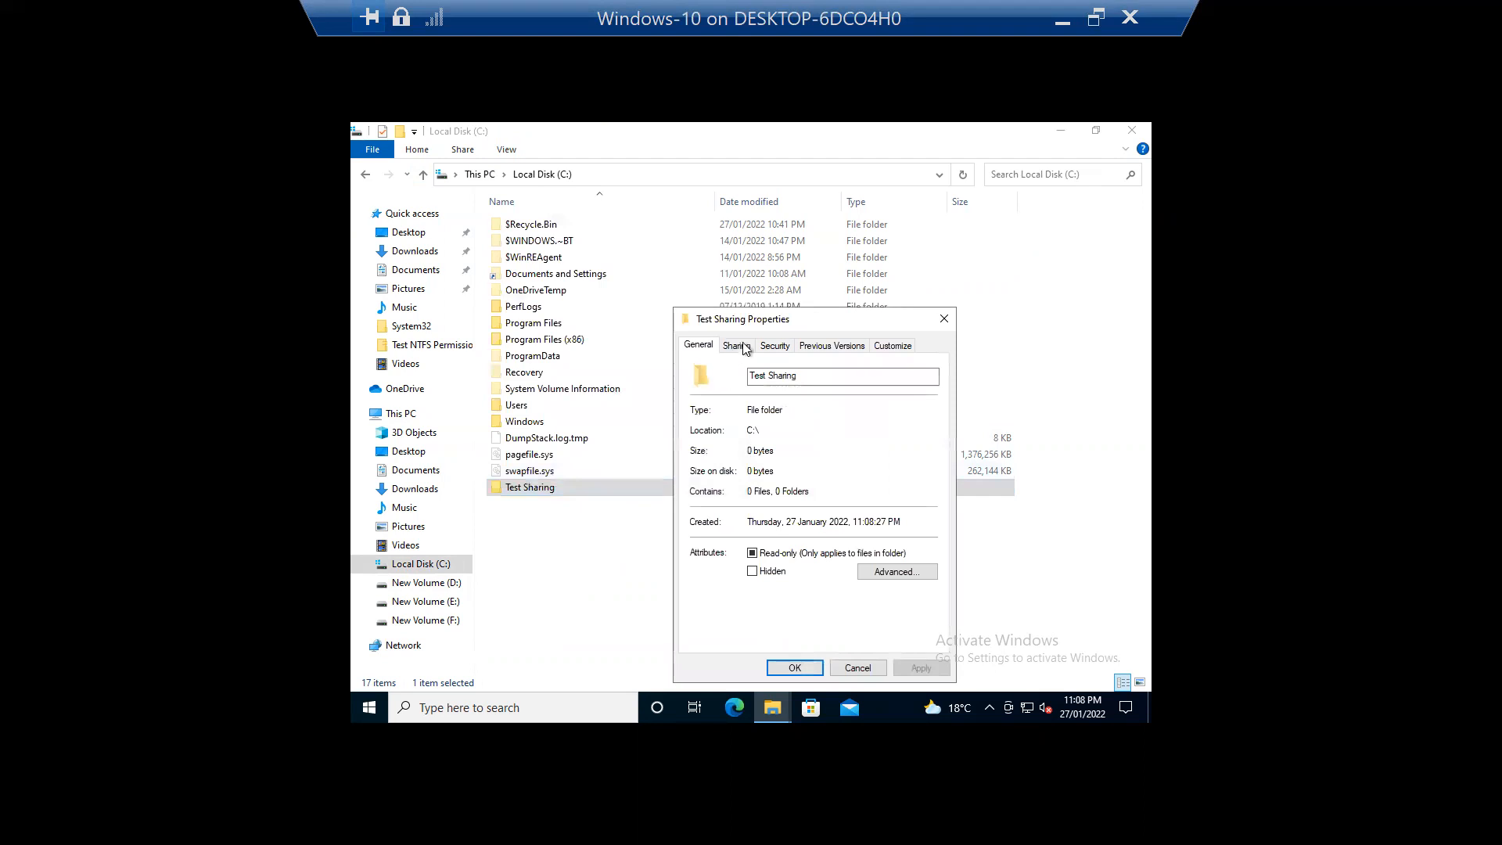
{"action": "left_click", "coordinate": [736, 345]}
{"action": "left_click", "coordinate": [743, 456]}
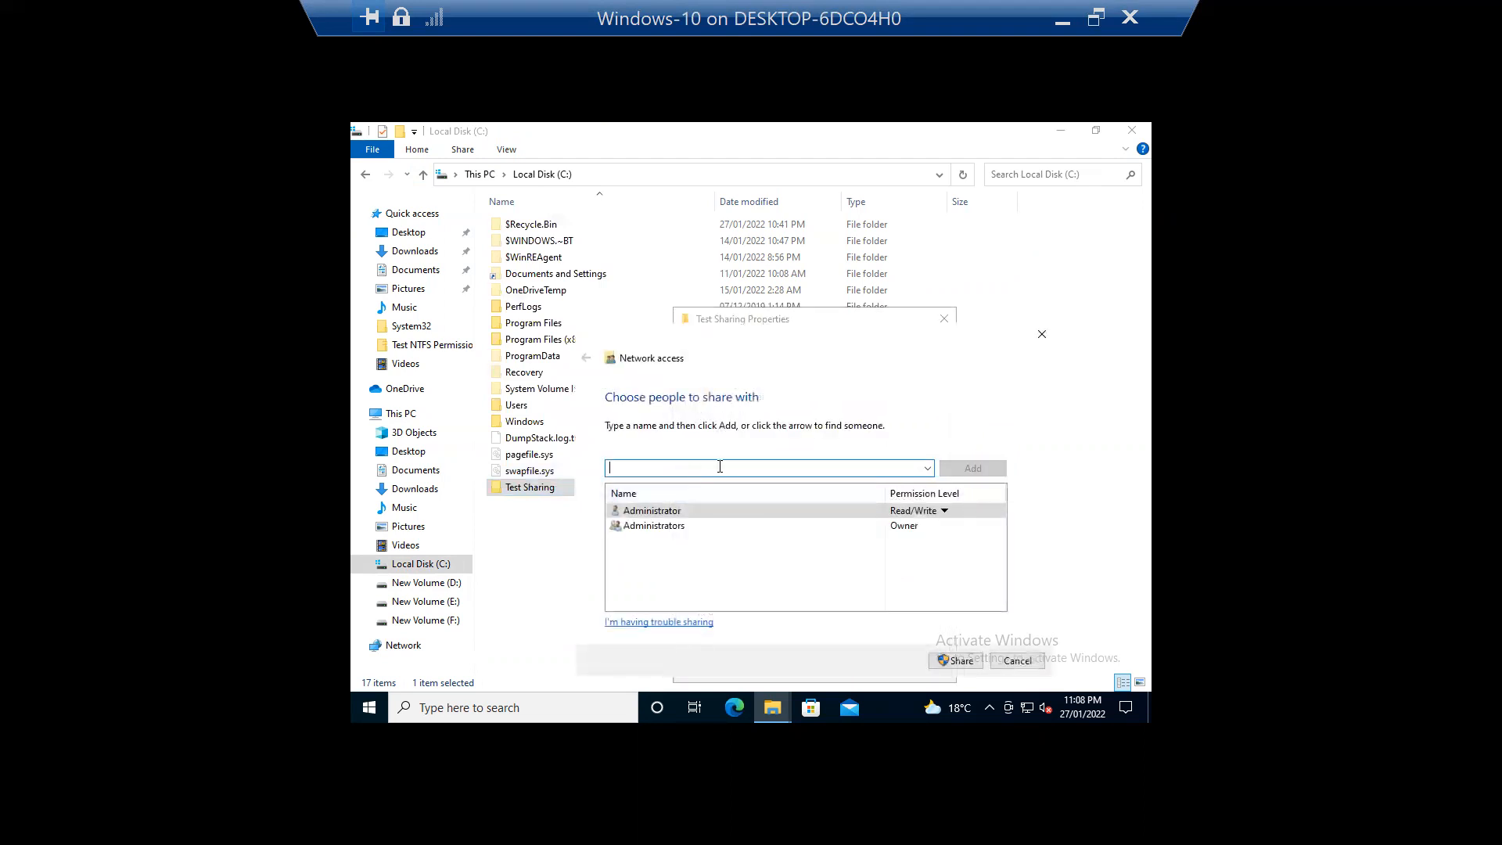
{"action": "left_click", "coordinate": [928, 467]}
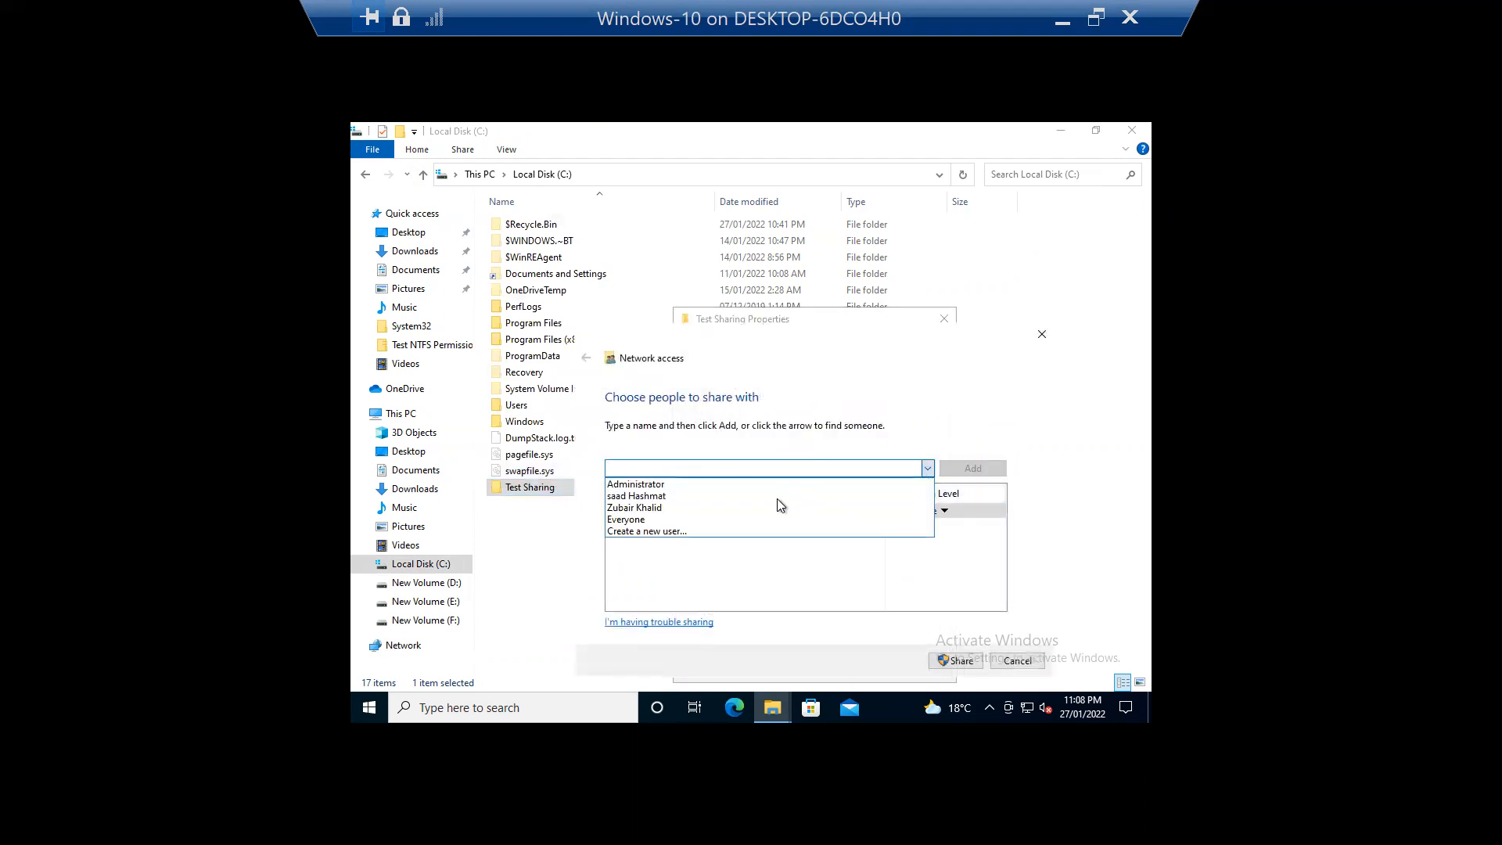
{"action": "left_click", "coordinate": [688, 519]}
{"action": "left_click", "coordinate": [963, 468]}
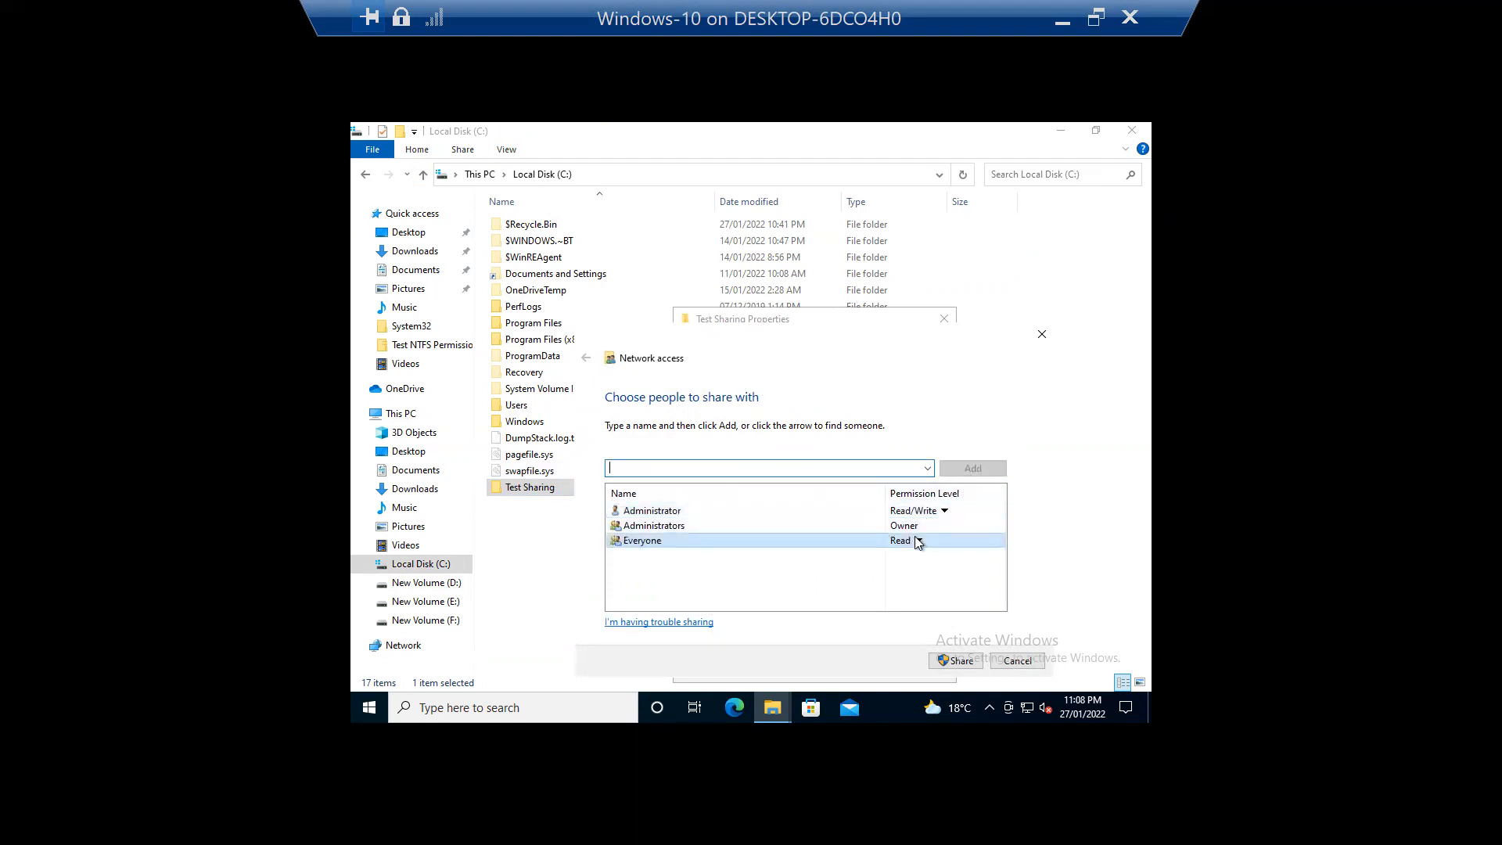
{"action": "left_click", "coordinate": [959, 661]}
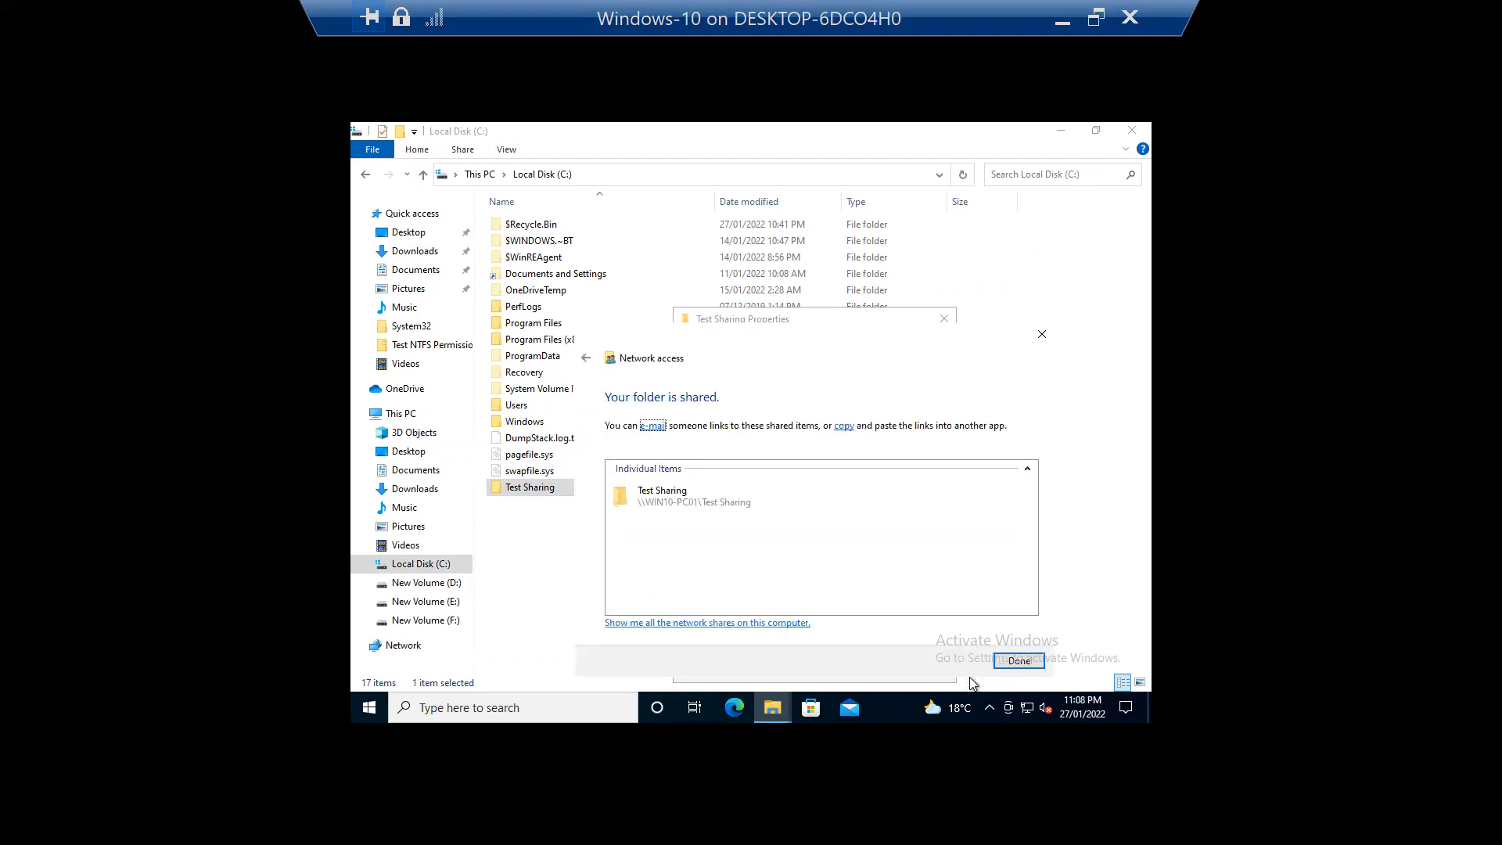
{"action": "left_click", "coordinate": [1018, 660]}
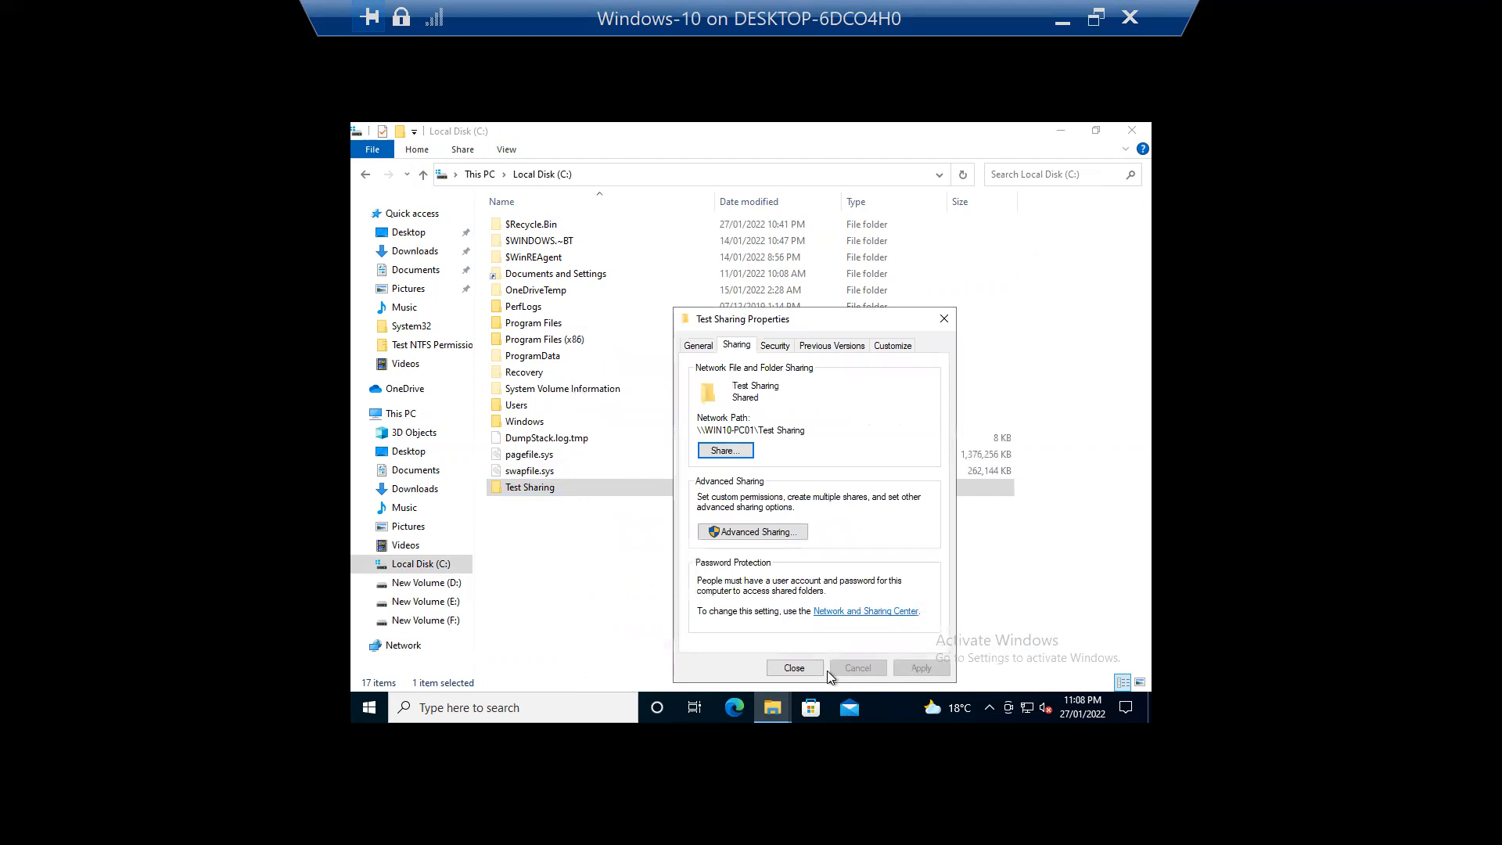
Step: Reopen the Test Sharing properties to check the Sharing tab, then cancel
{"action": "left_click", "coordinate": [793, 667]}
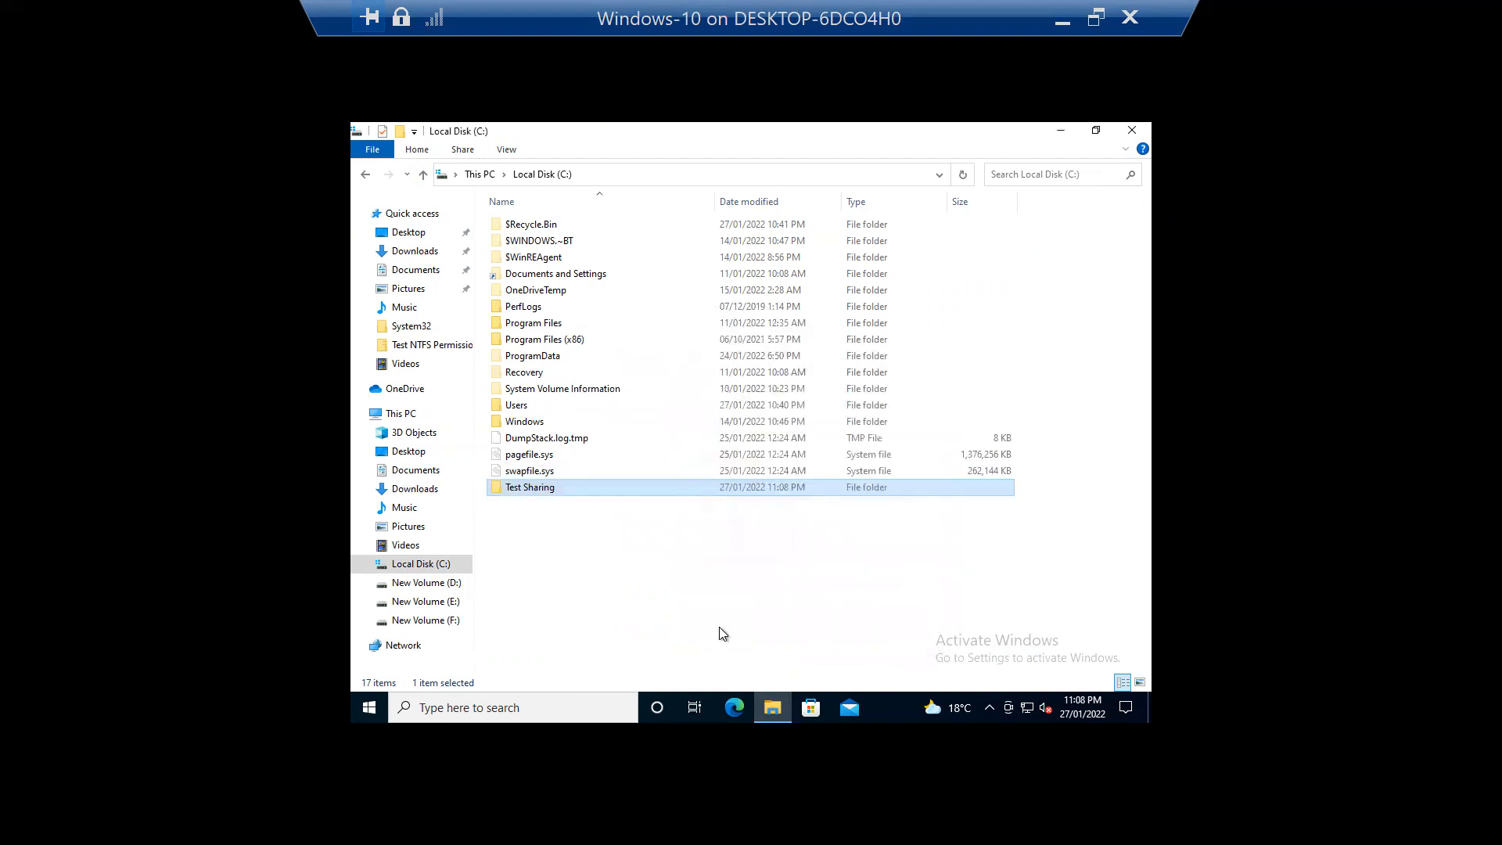
{"action": "right_click", "coordinate": [527, 494]}
{"action": "left_click", "coordinate": [519, 480]}
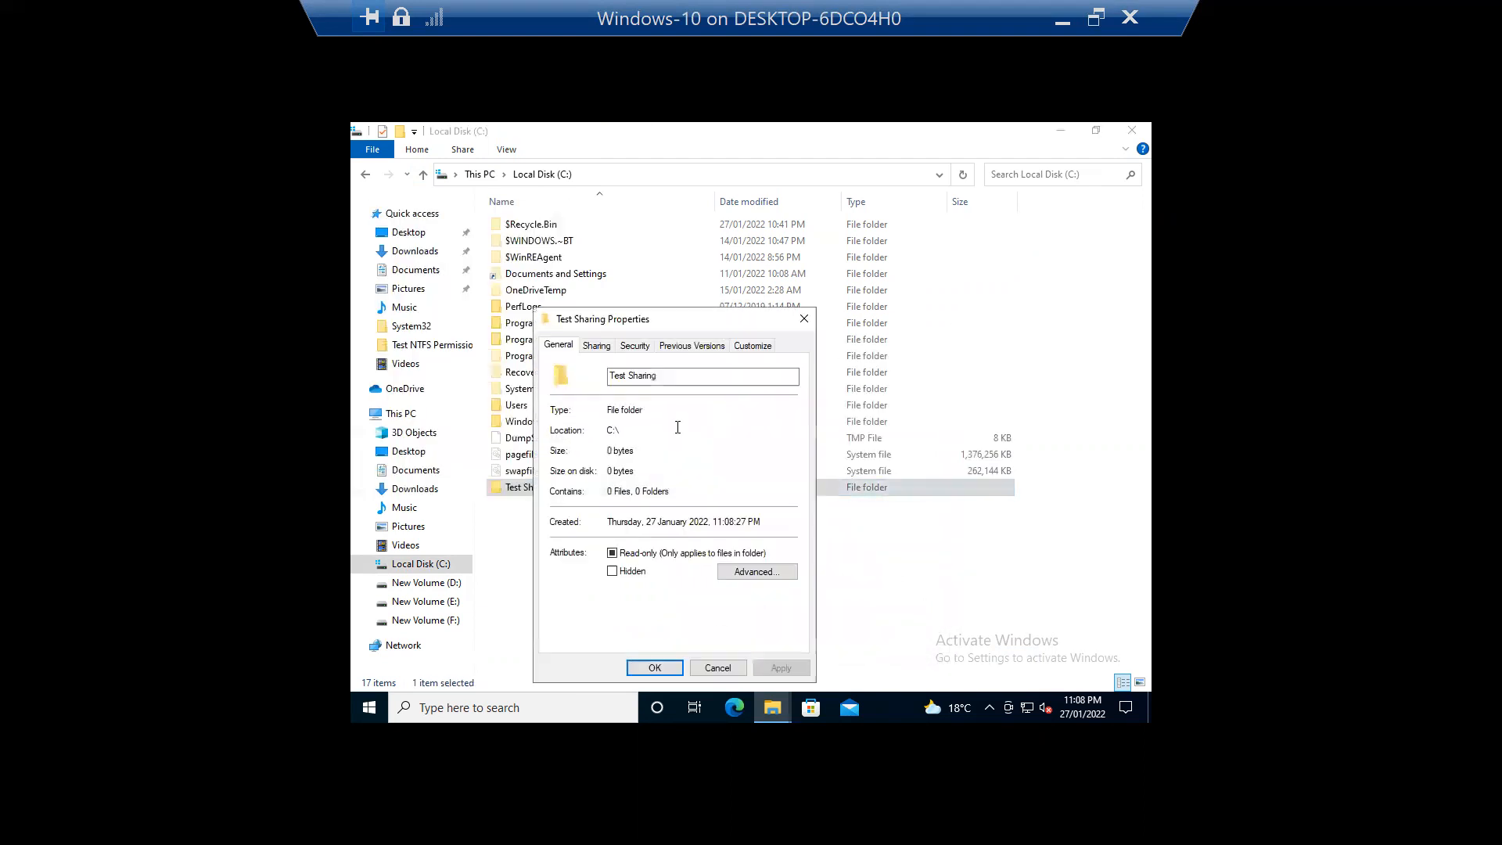
{"action": "left_click", "coordinate": [592, 348]}
{"action": "left_click", "coordinate": [718, 667]}
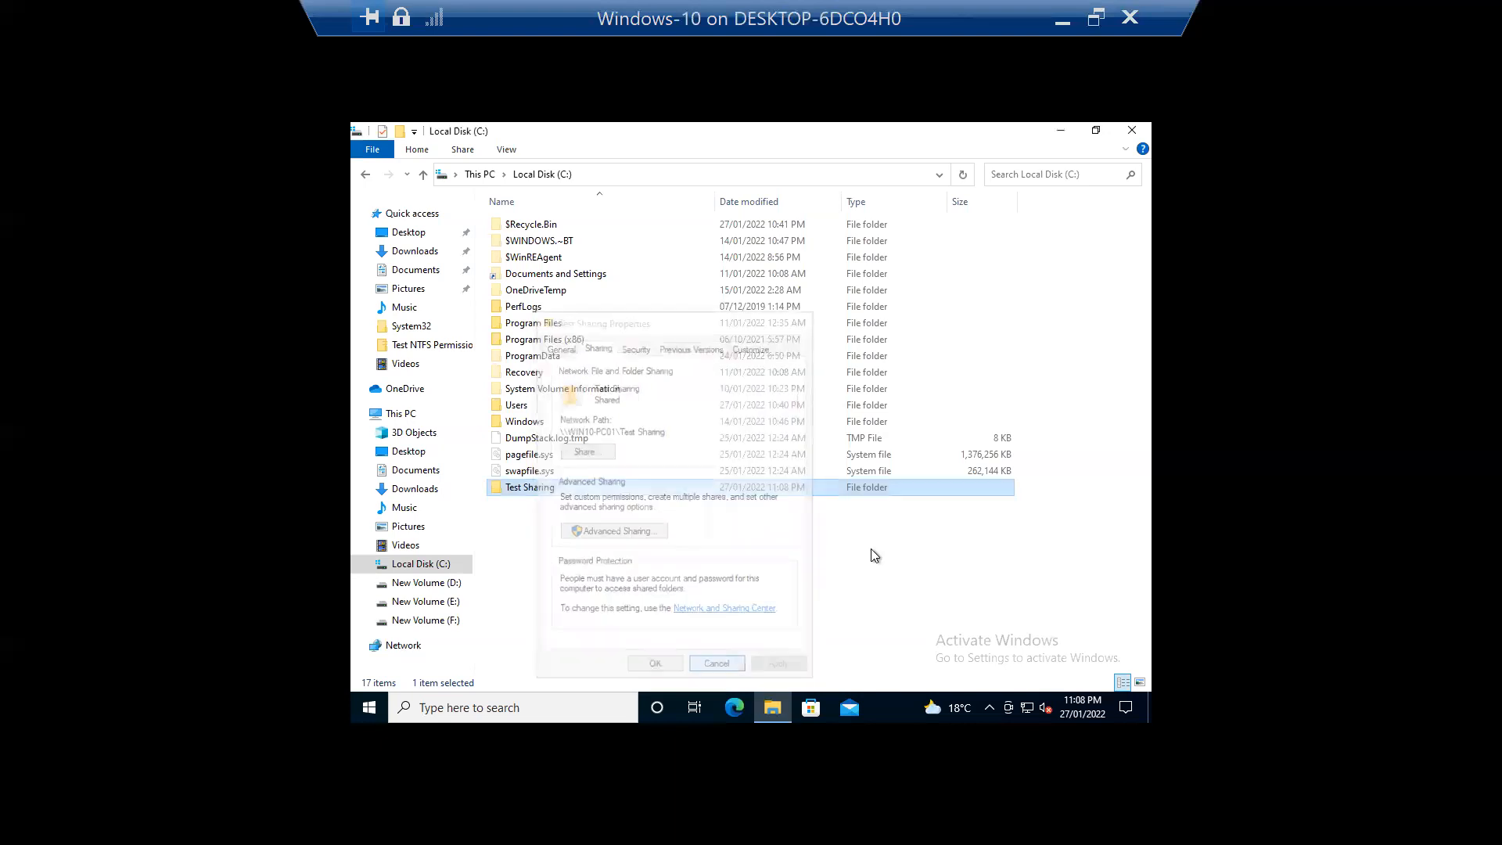
Step: Browse \\Win10-PC01 to confirm Test Sharing opens empty, then open This PC
{"action": "left_click", "coordinate": [1129, 133]}
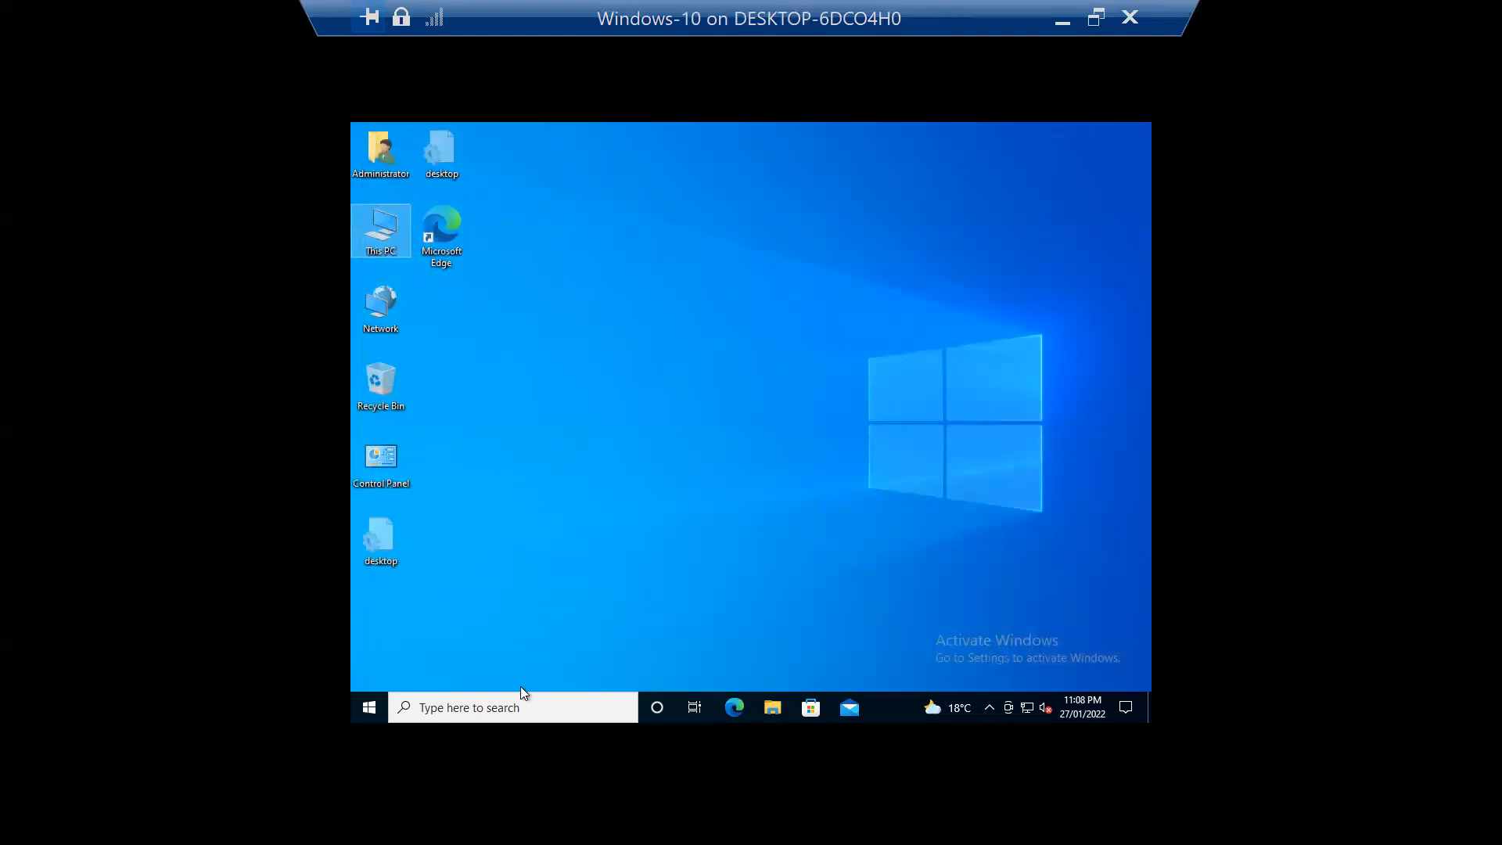
{"action": "left_click", "coordinate": [498, 704]}
{"action": "type", "text": "\\\\"}
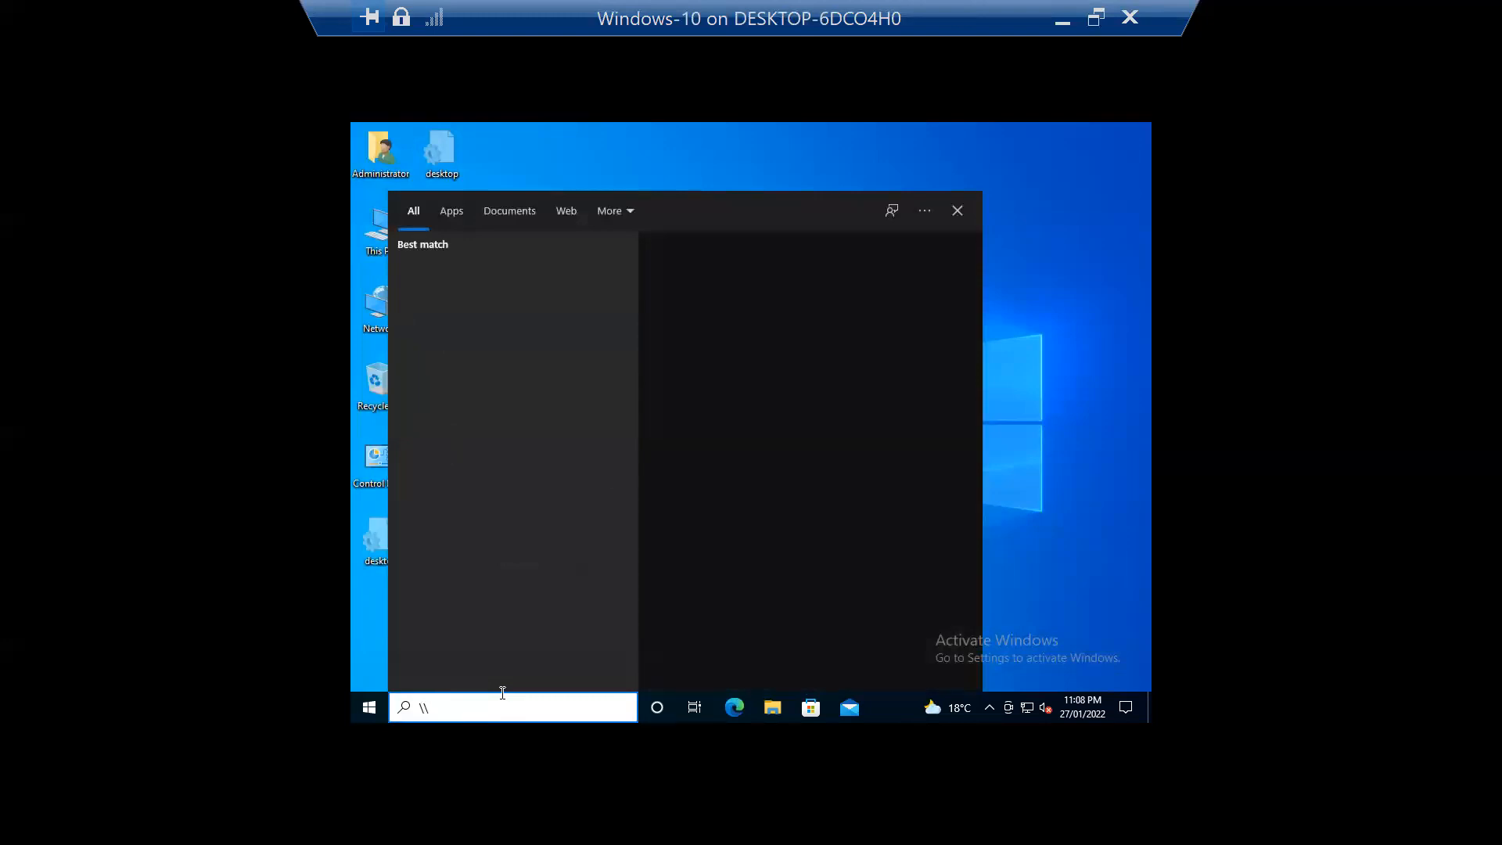
{"action": "type", "text": "Win10-PC01"}
{"action": "key", "text": "Return"}
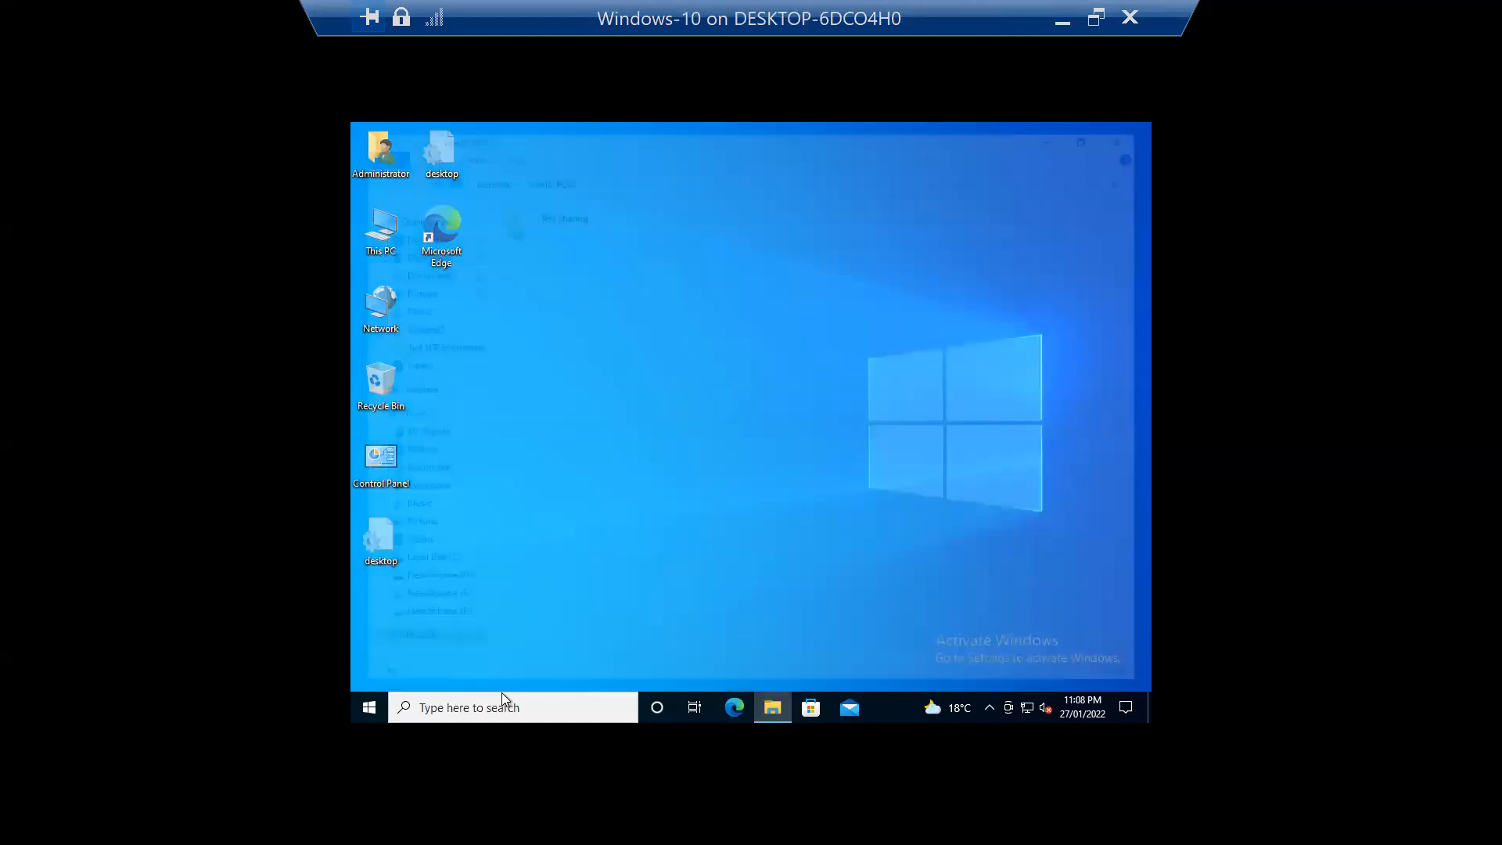
{"action": "double_click", "coordinate": [574, 218]}
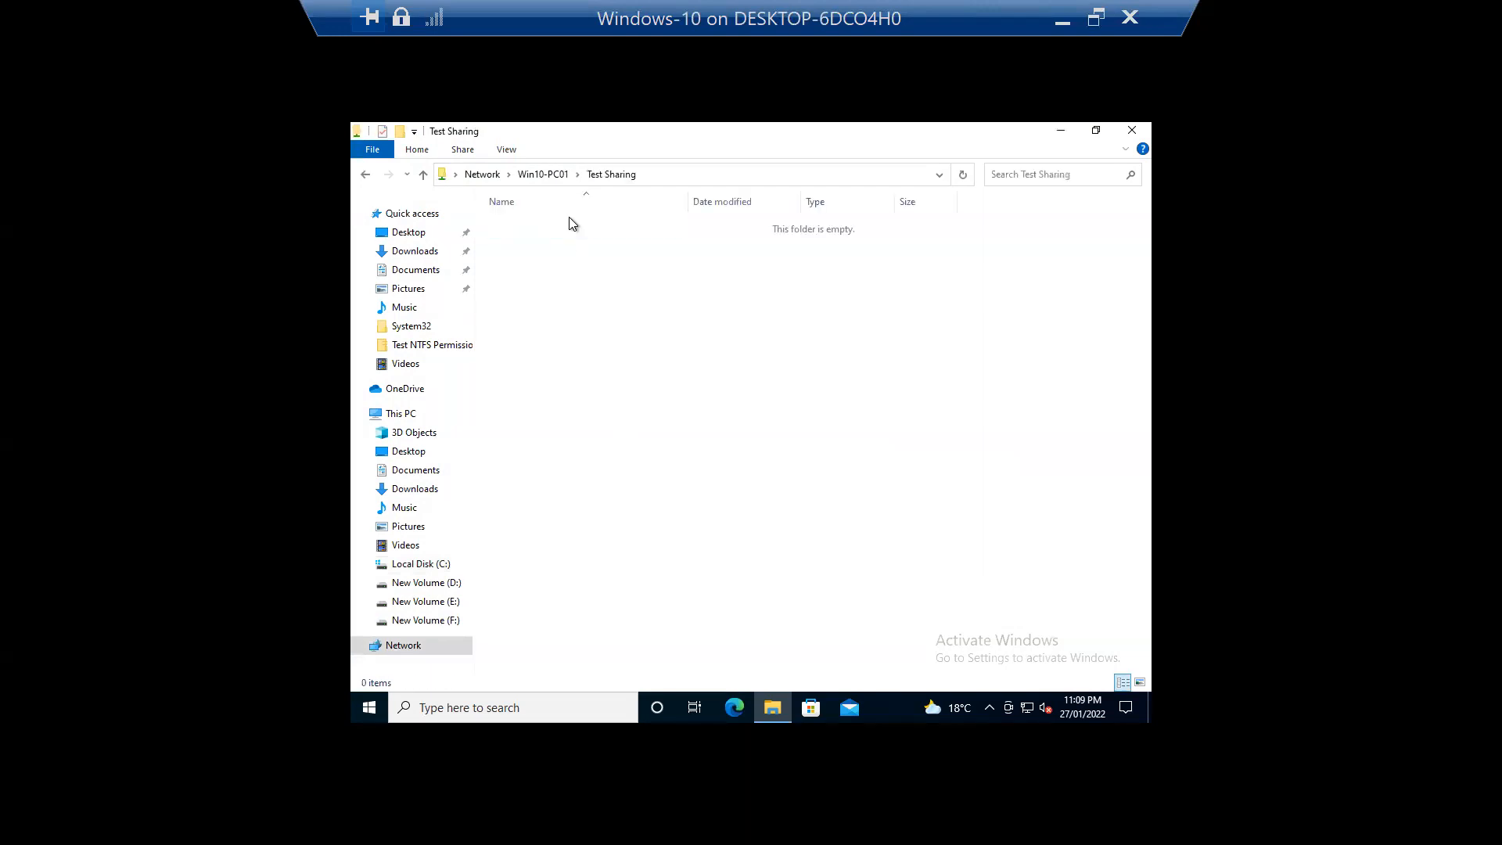
{"action": "left_click", "coordinate": [422, 173]}
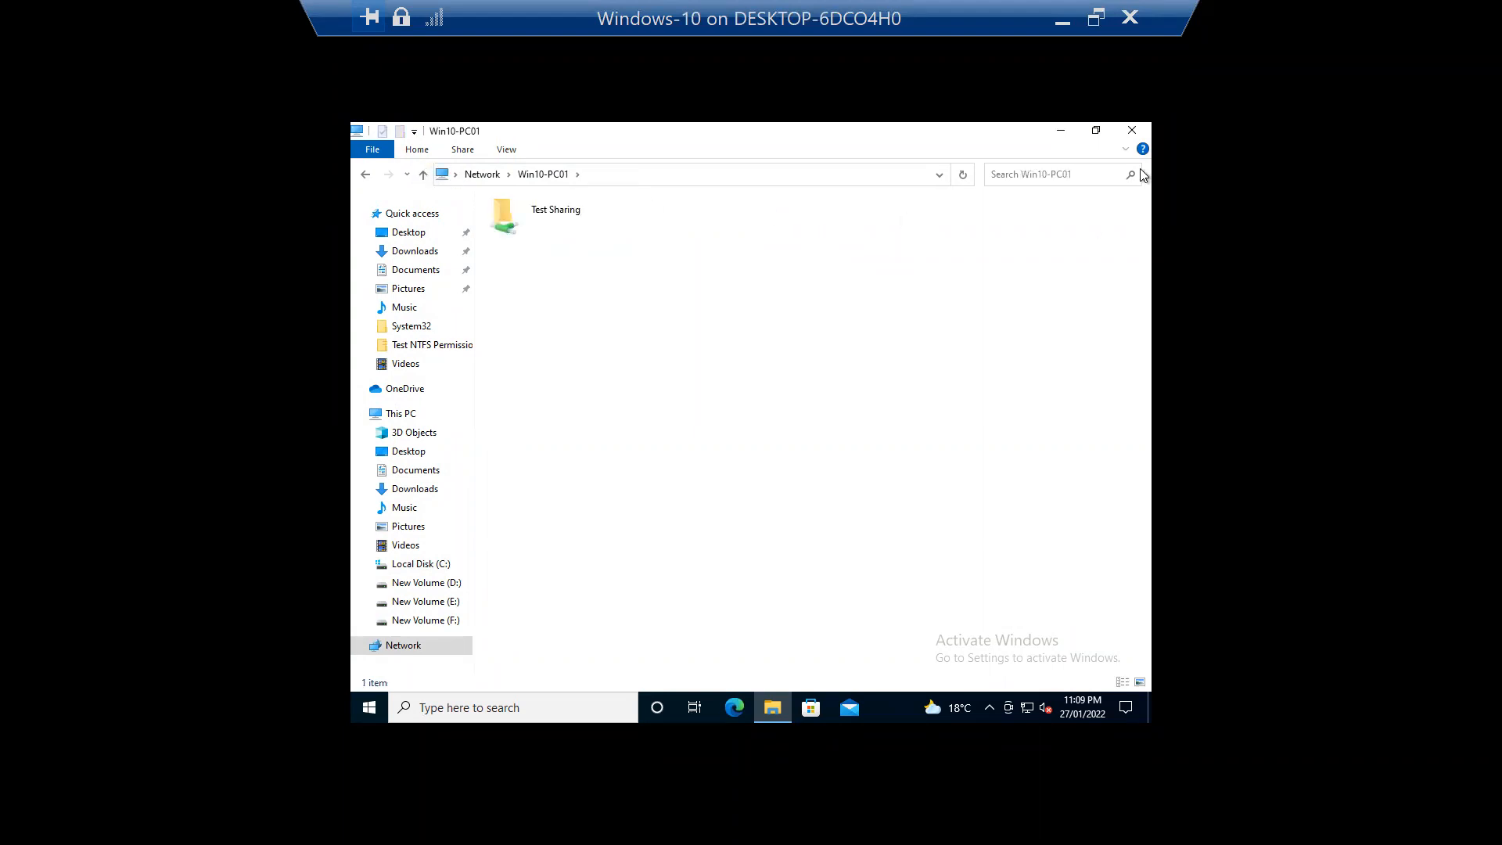
{"action": "left_click", "coordinate": [1132, 130]}
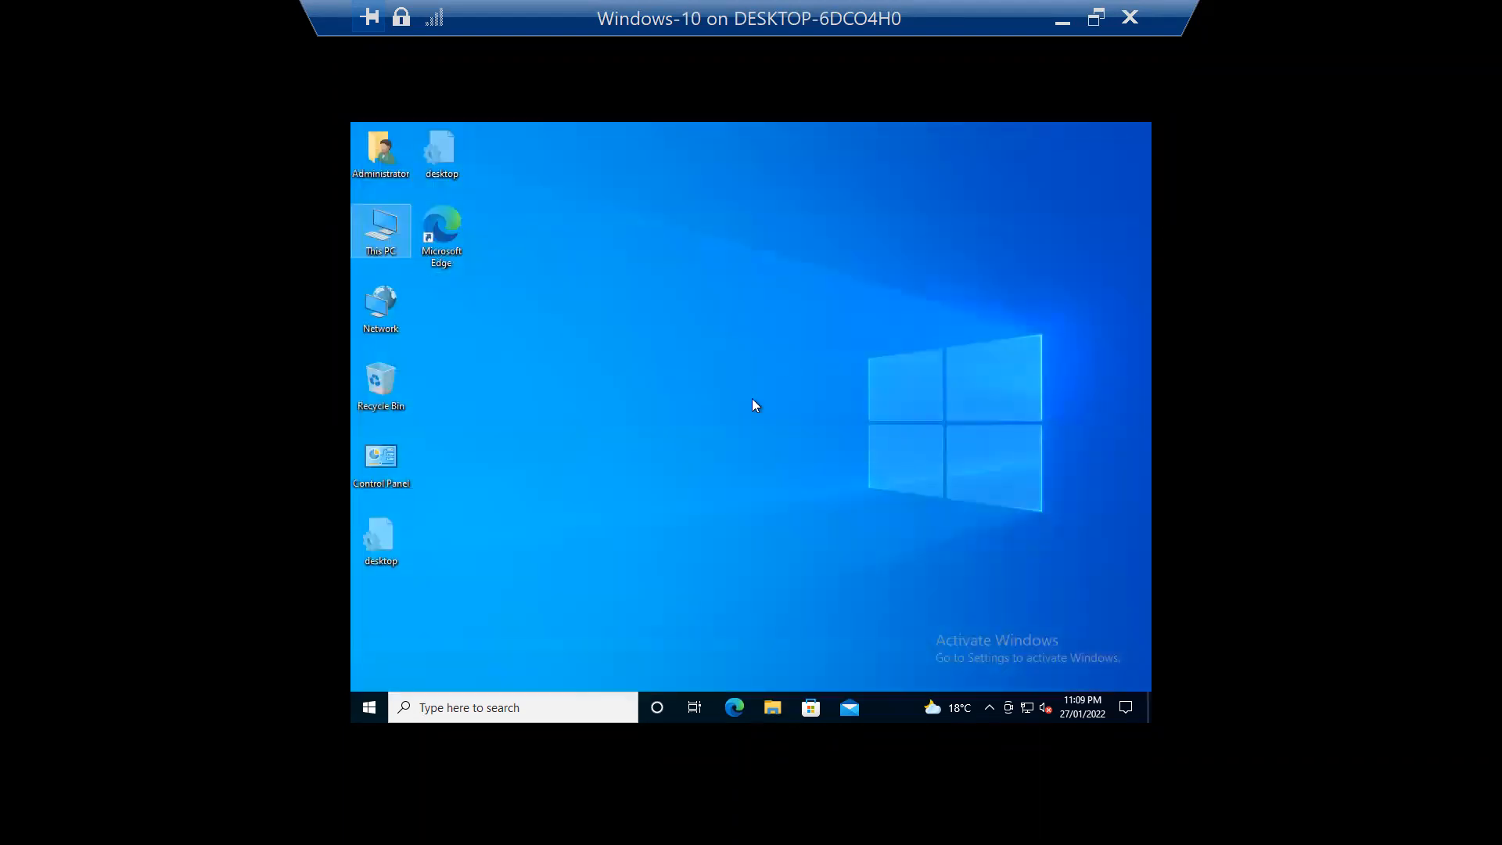
{"action": "double_click", "coordinate": [393, 237]}
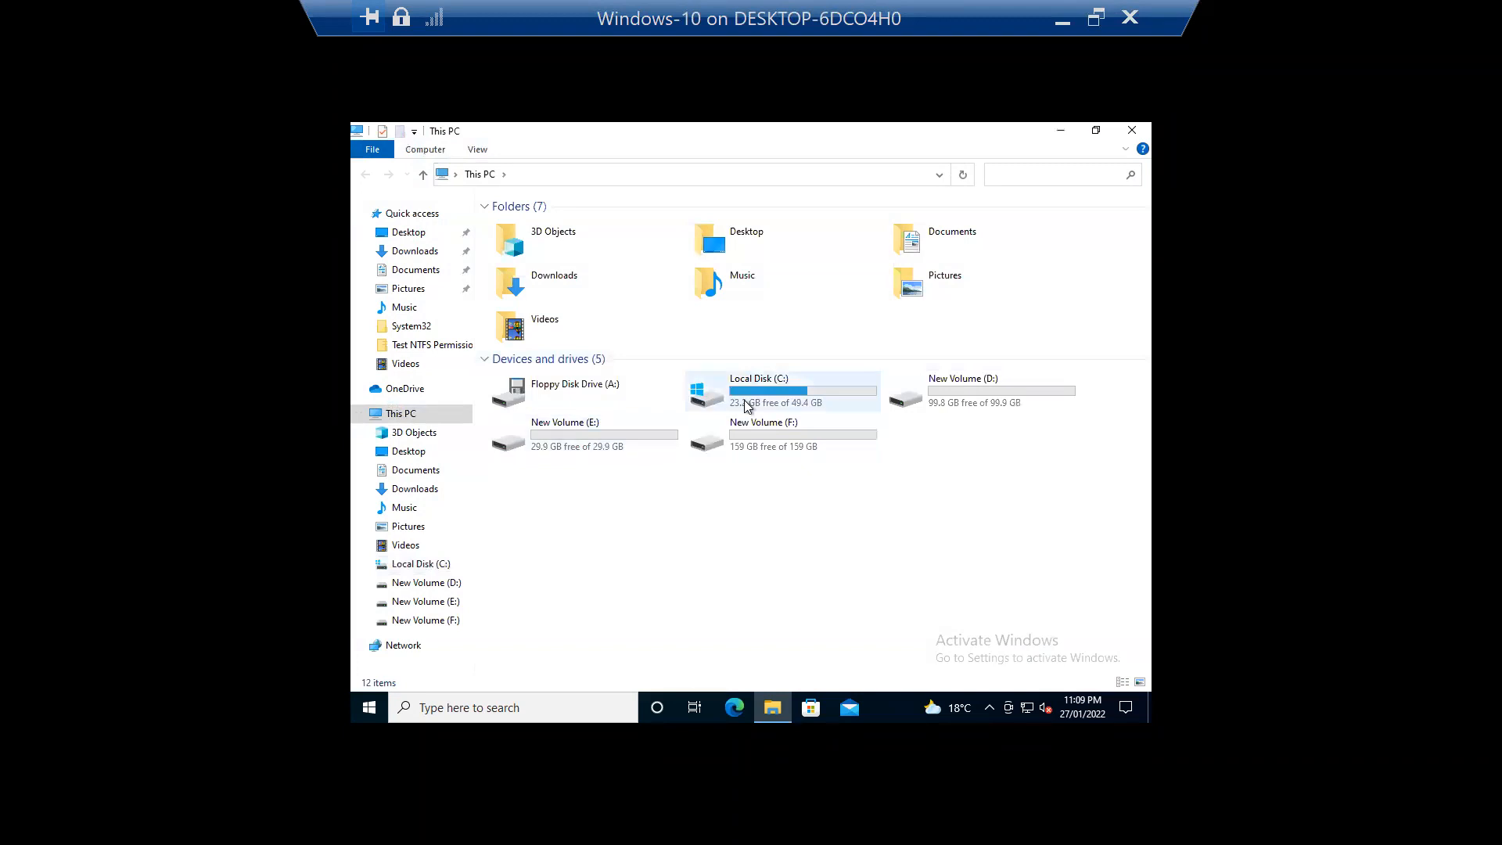
Step: Open the Sharing tab of Test Sharing on Local Disk (C:)
{"action": "double_click", "coordinate": [747, 406]}
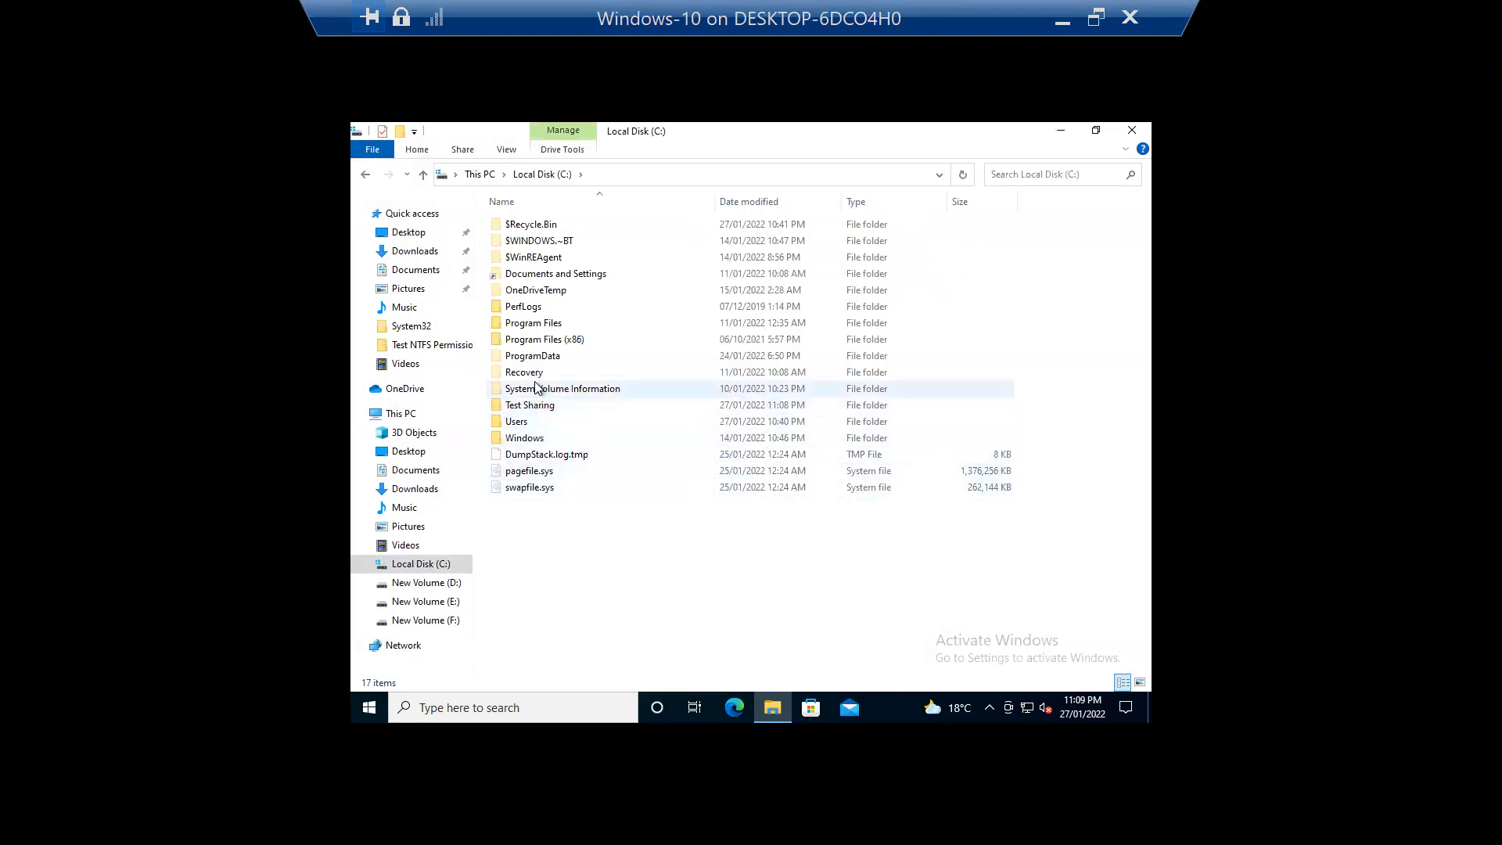
{"action": "left_click", "coordinate": [544, 408]}
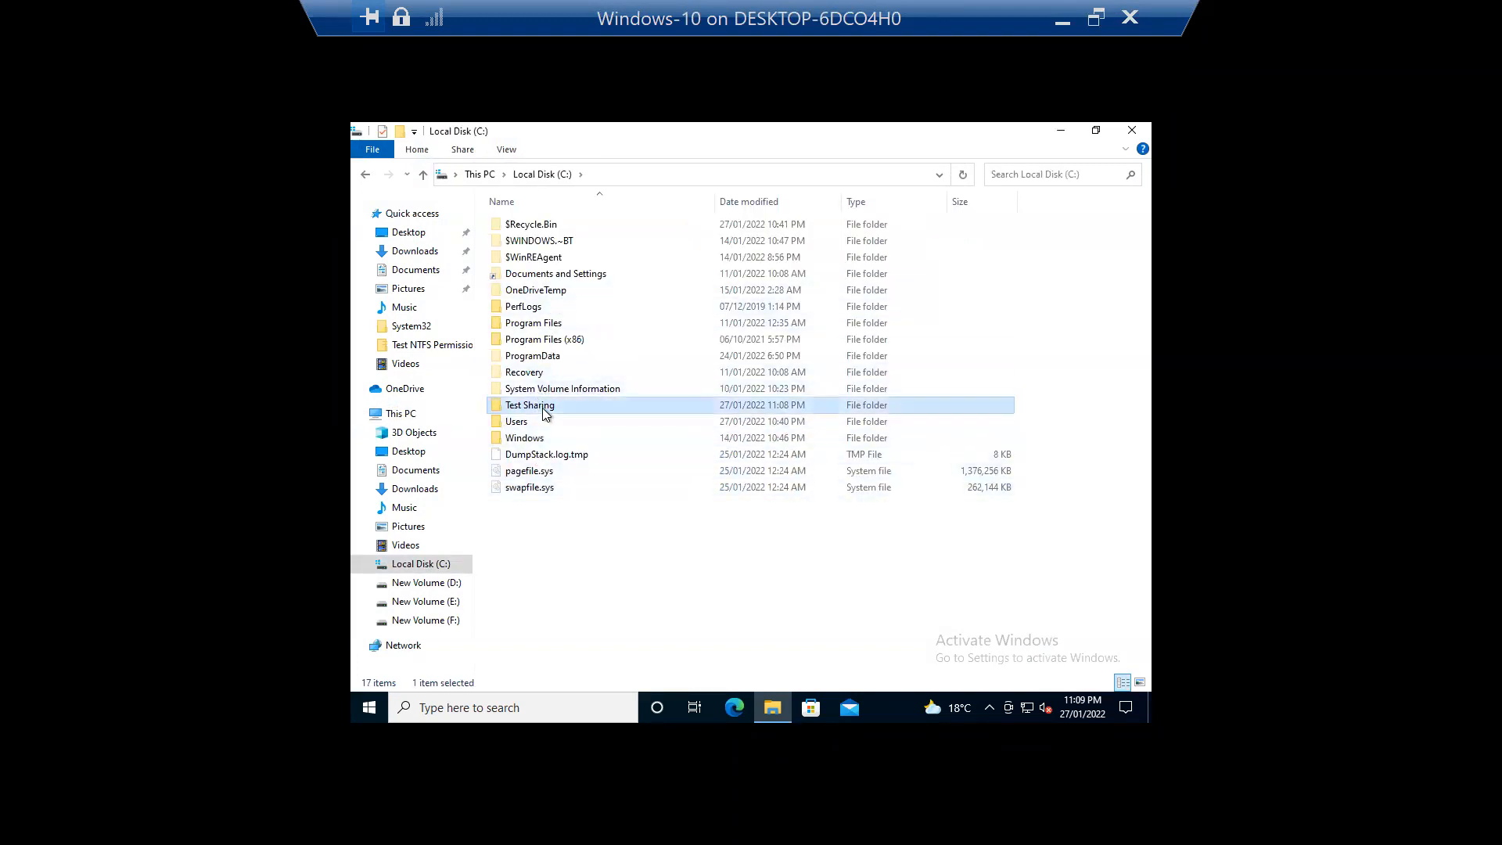
{"action": "right_click", "coordinate": [547, 405]}
{"action": "left_click", "coordinate": [496, 680]}
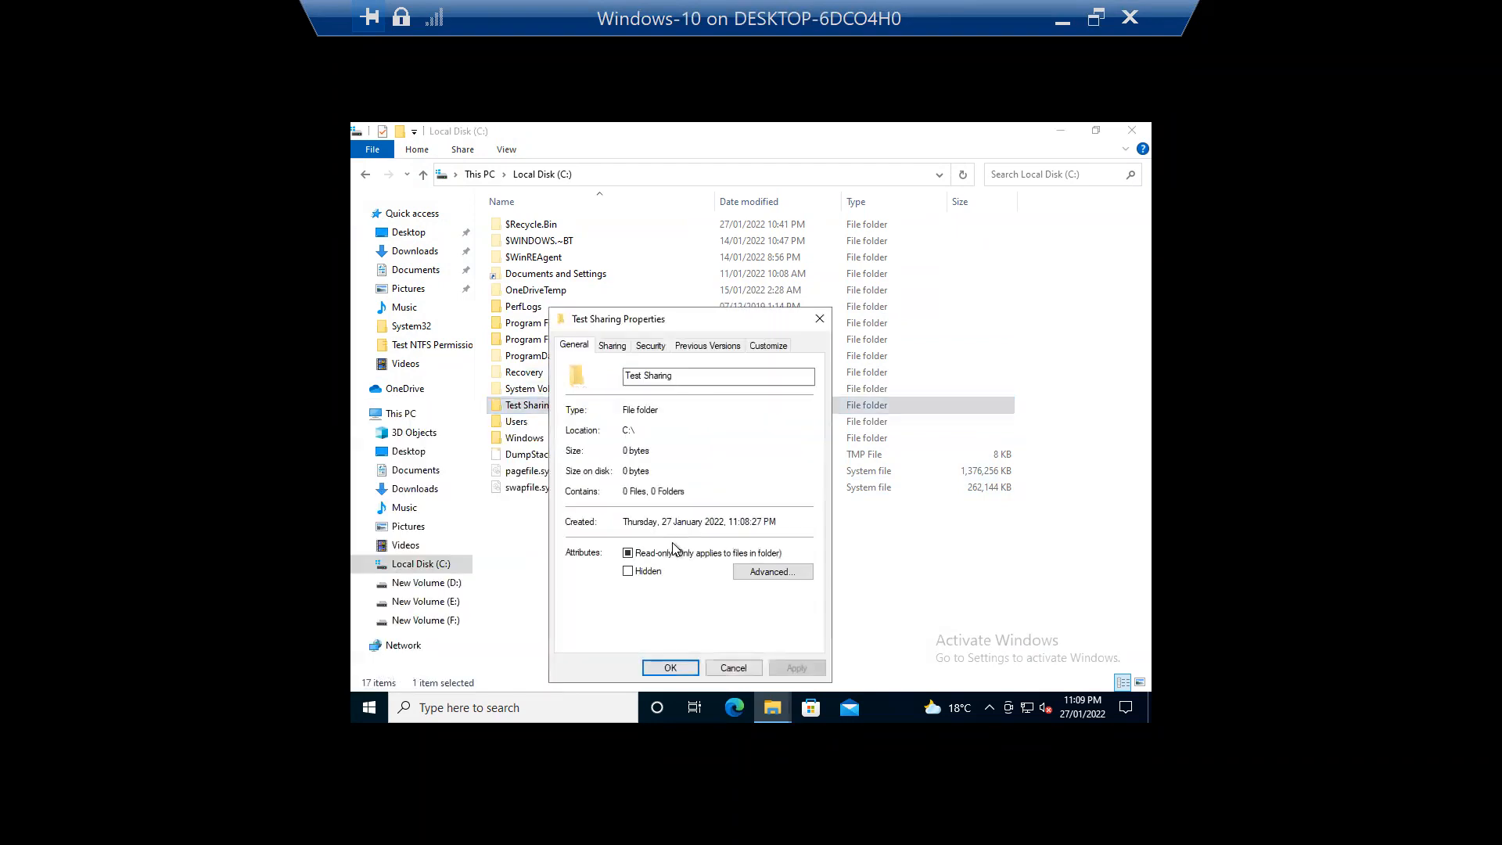
{"action": "double_click", "coordinate": [826, 29]}
{"action": "left_click_drag", "start_coordinate": [482, 374], "coordinate": [598, 85]}
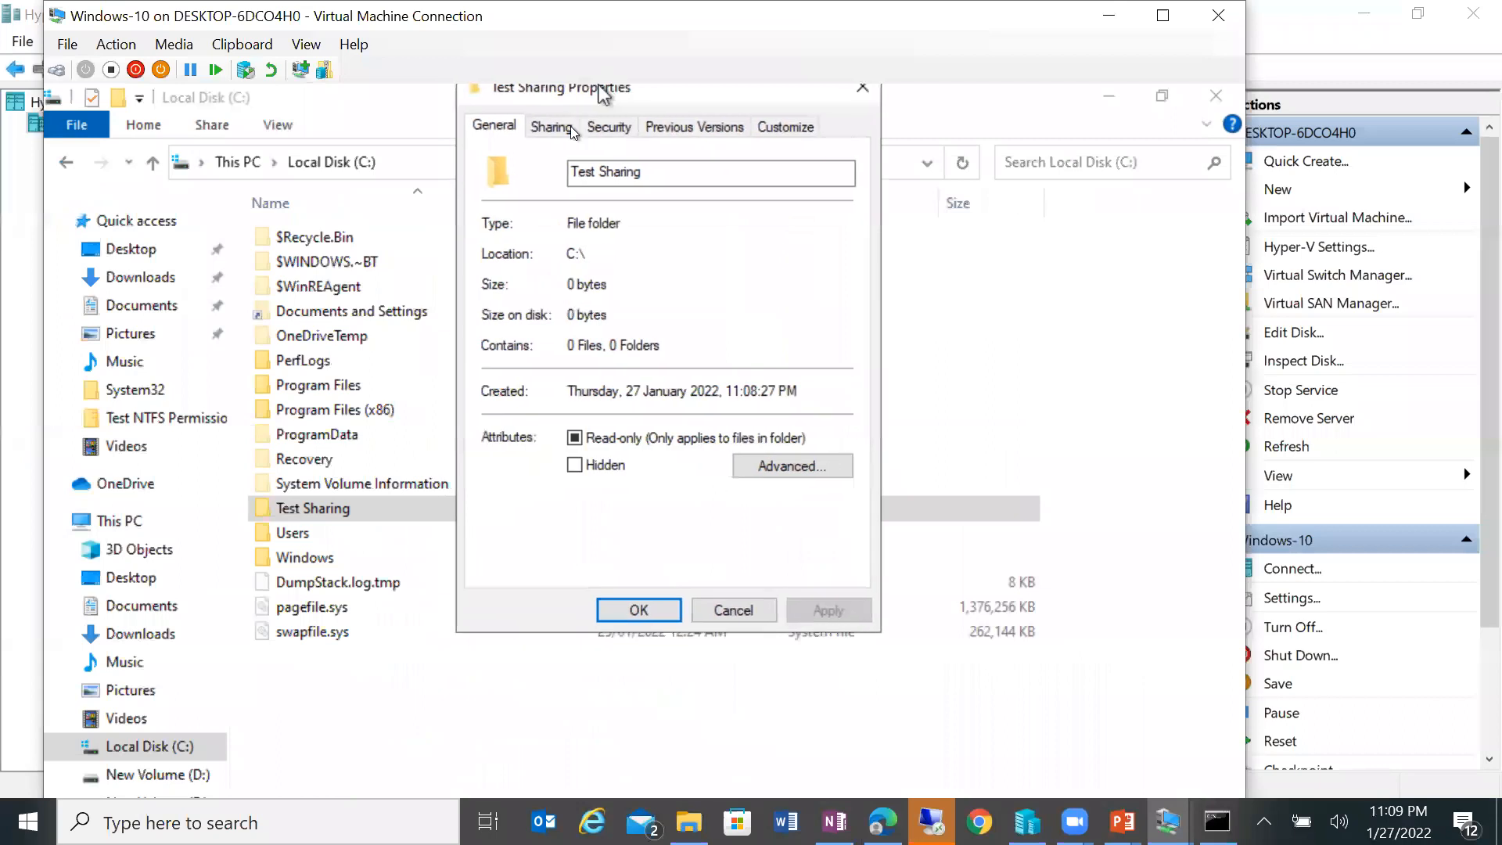
{"action": "left_click", "coordinate": [556, 142]}
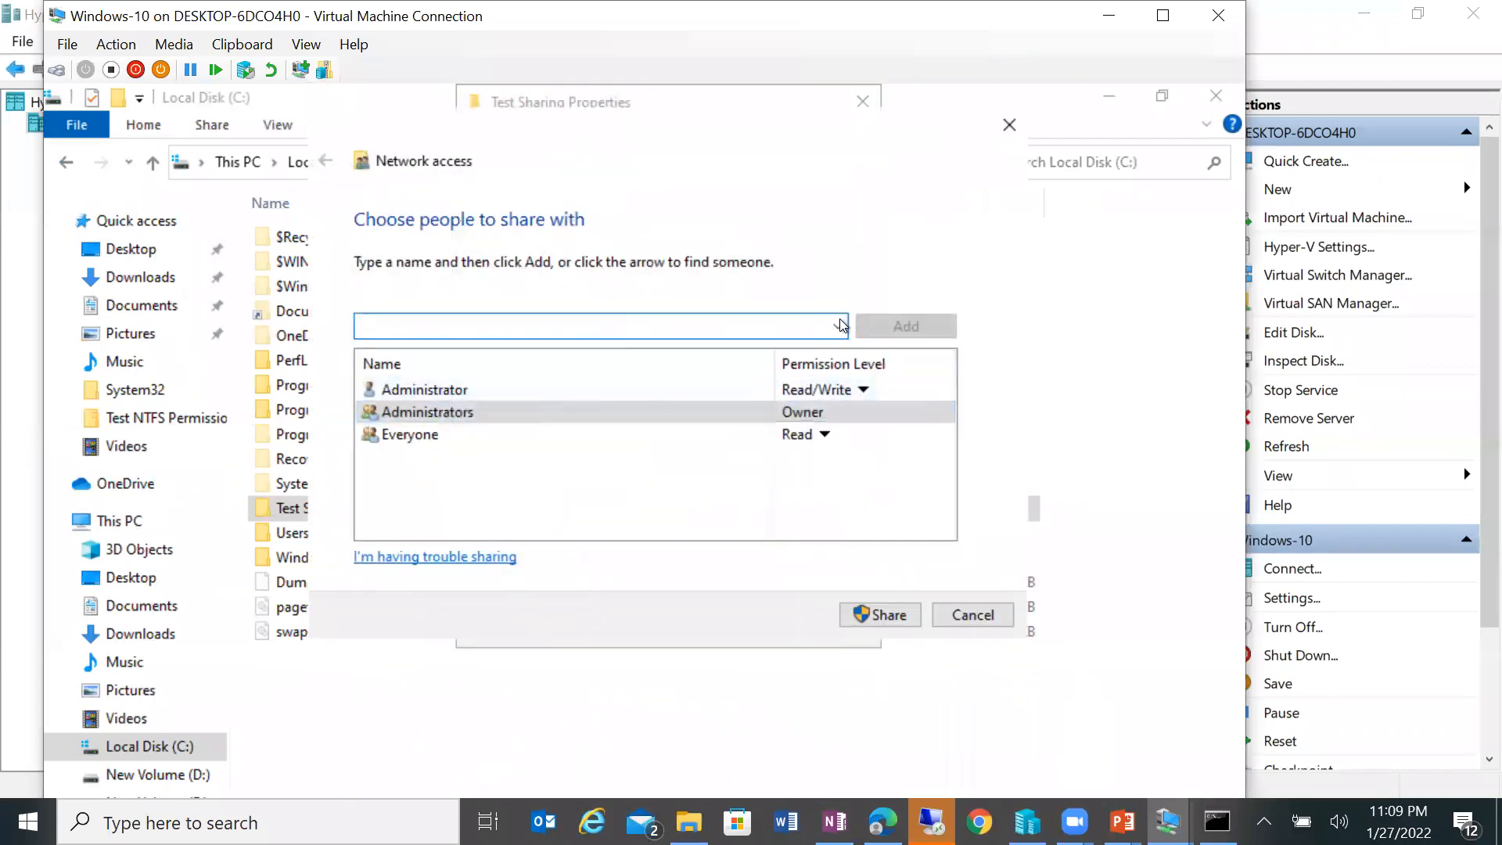
Step: Add a user account to the share list with Read/Write permission
{"action": "left_click", "coordinate": [841, 326]}
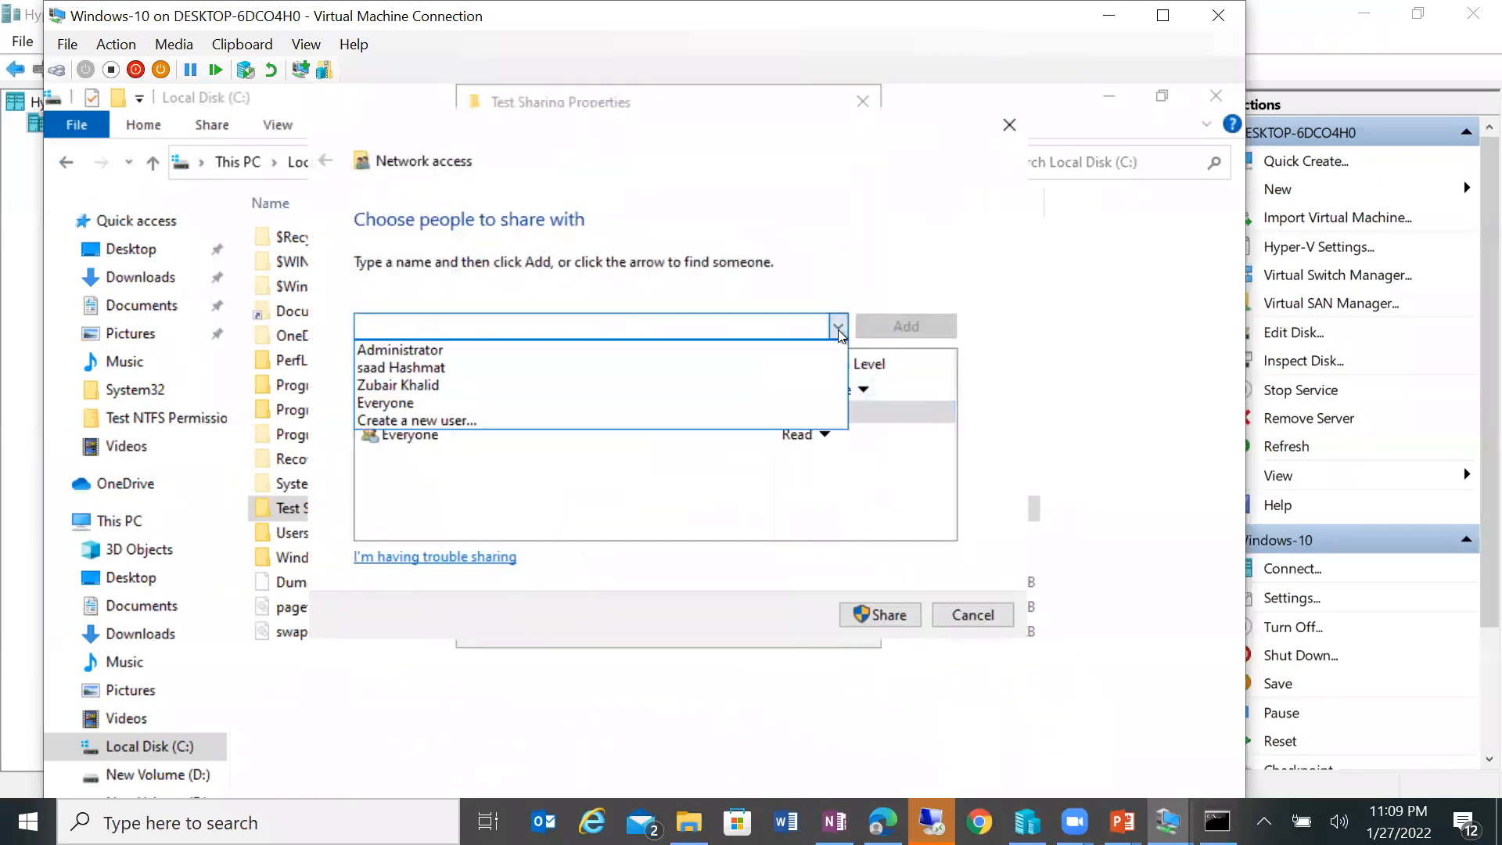
{"action": "left_click", "coordinate": [423, 385]}
{"action": "left_click", "coordinate": [921, 329]}
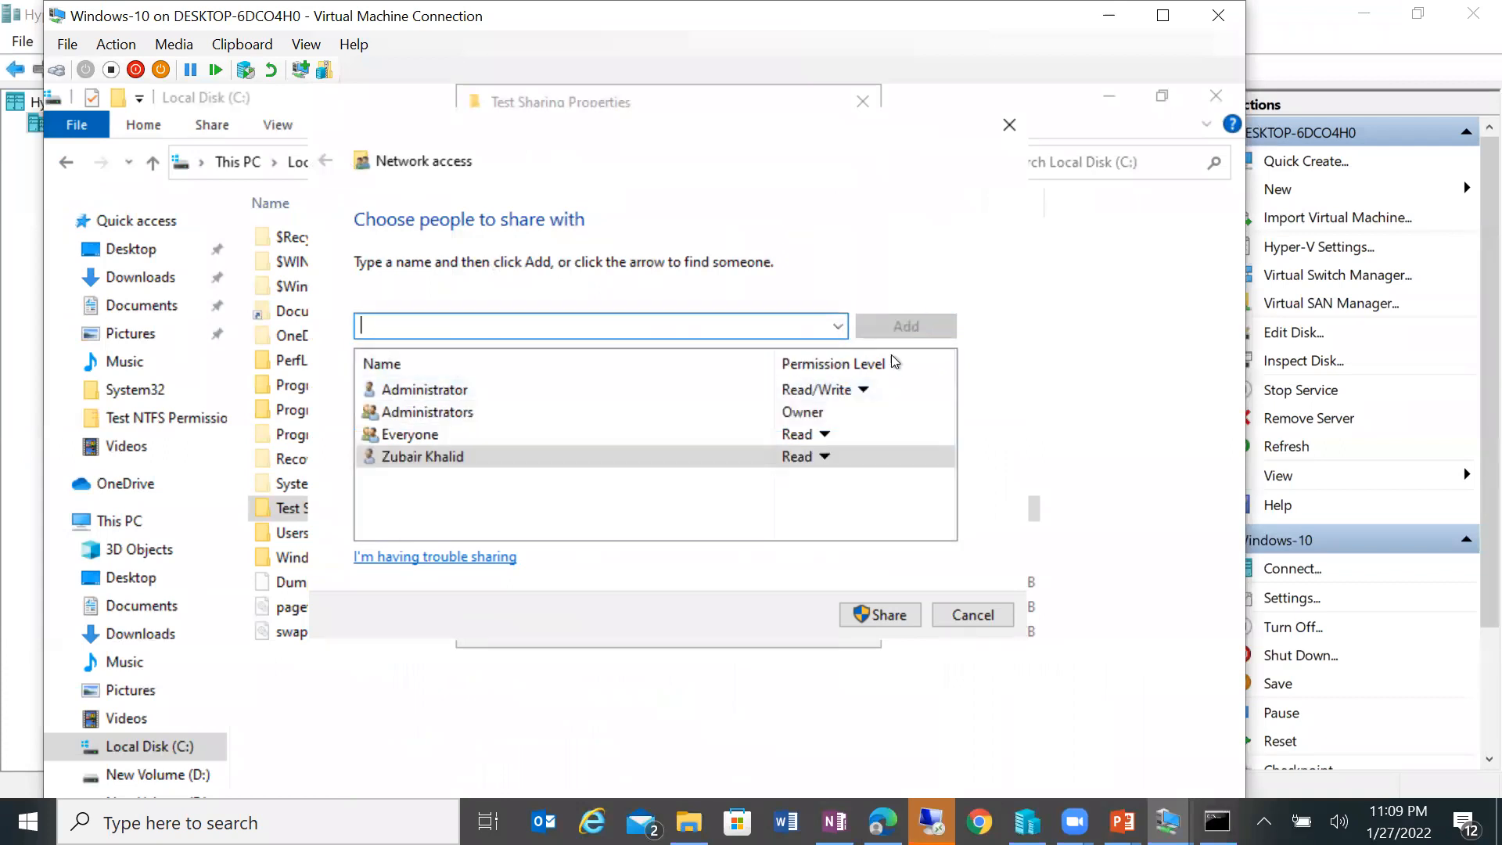
{"action": "left_click", "coordinate": [813, 455]}
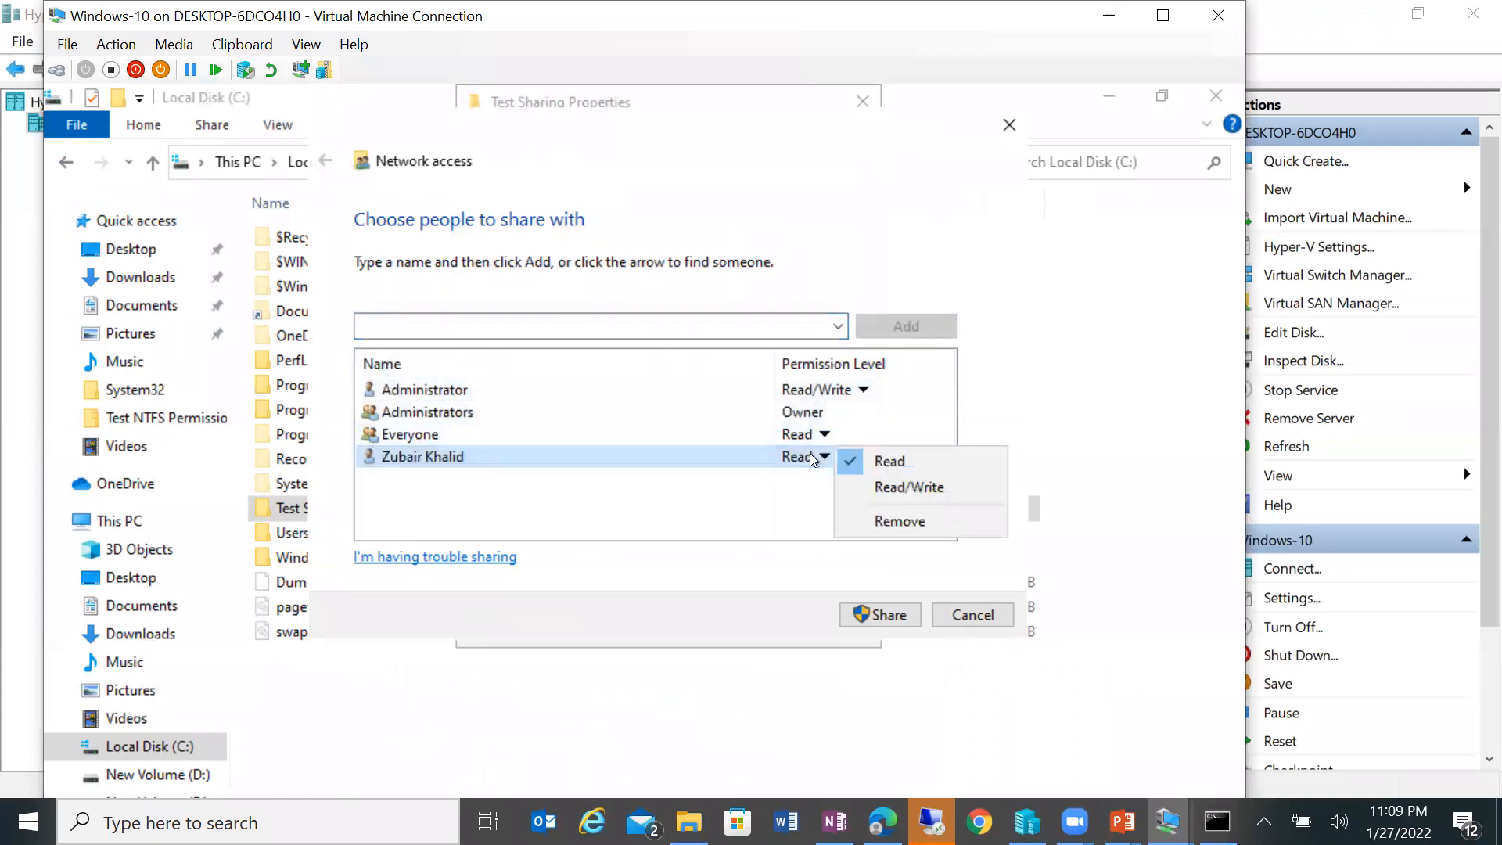
{"action": "left_click", "coordinate": [912, 488]}
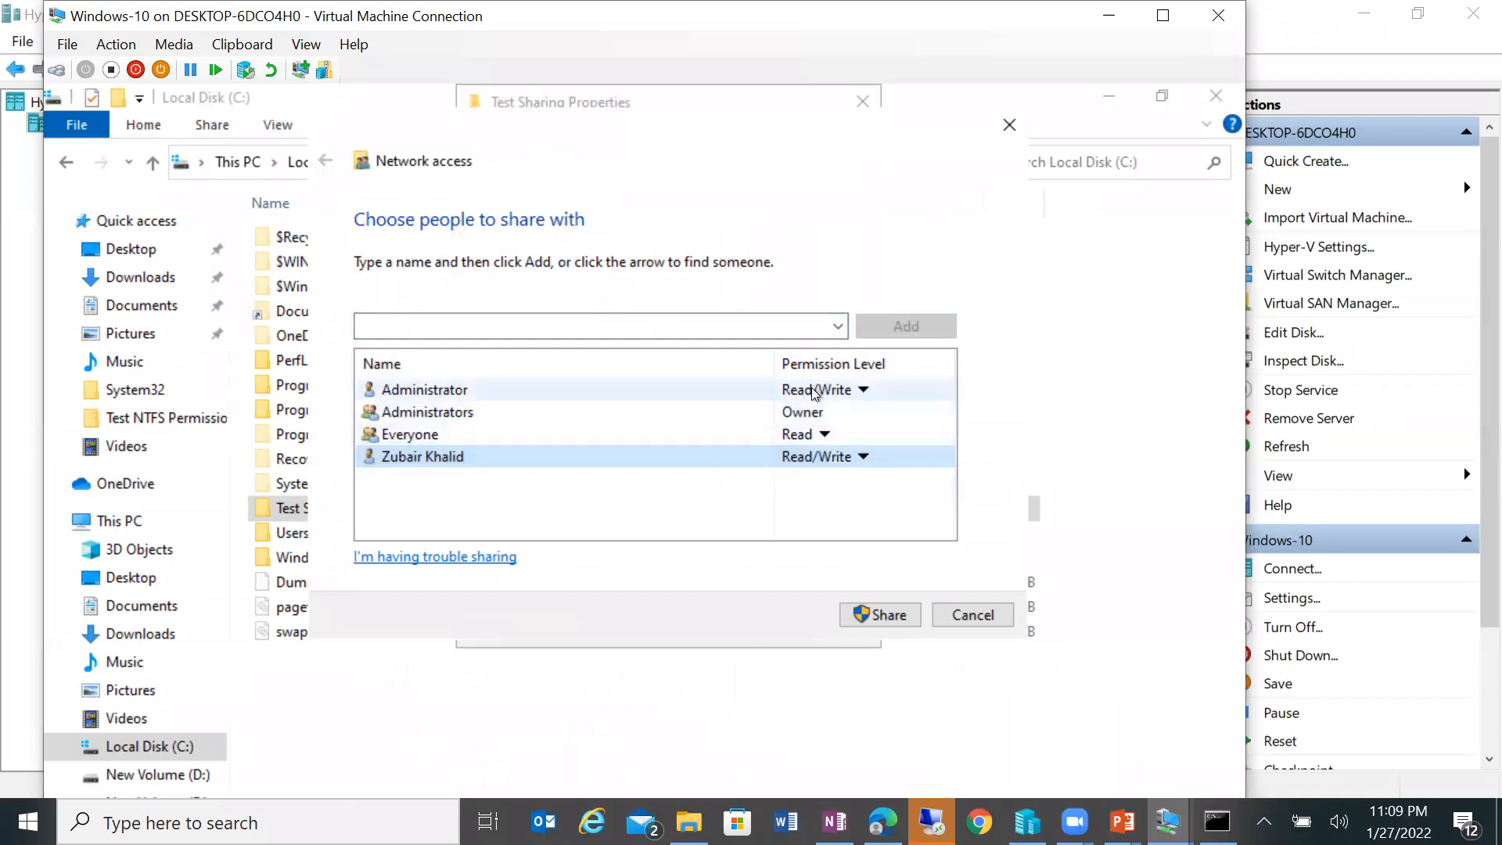
Step: Add a second user account with Read permission, then cancel the sharing changes
{"action": "left_click", "coordinate": [838, 327]}
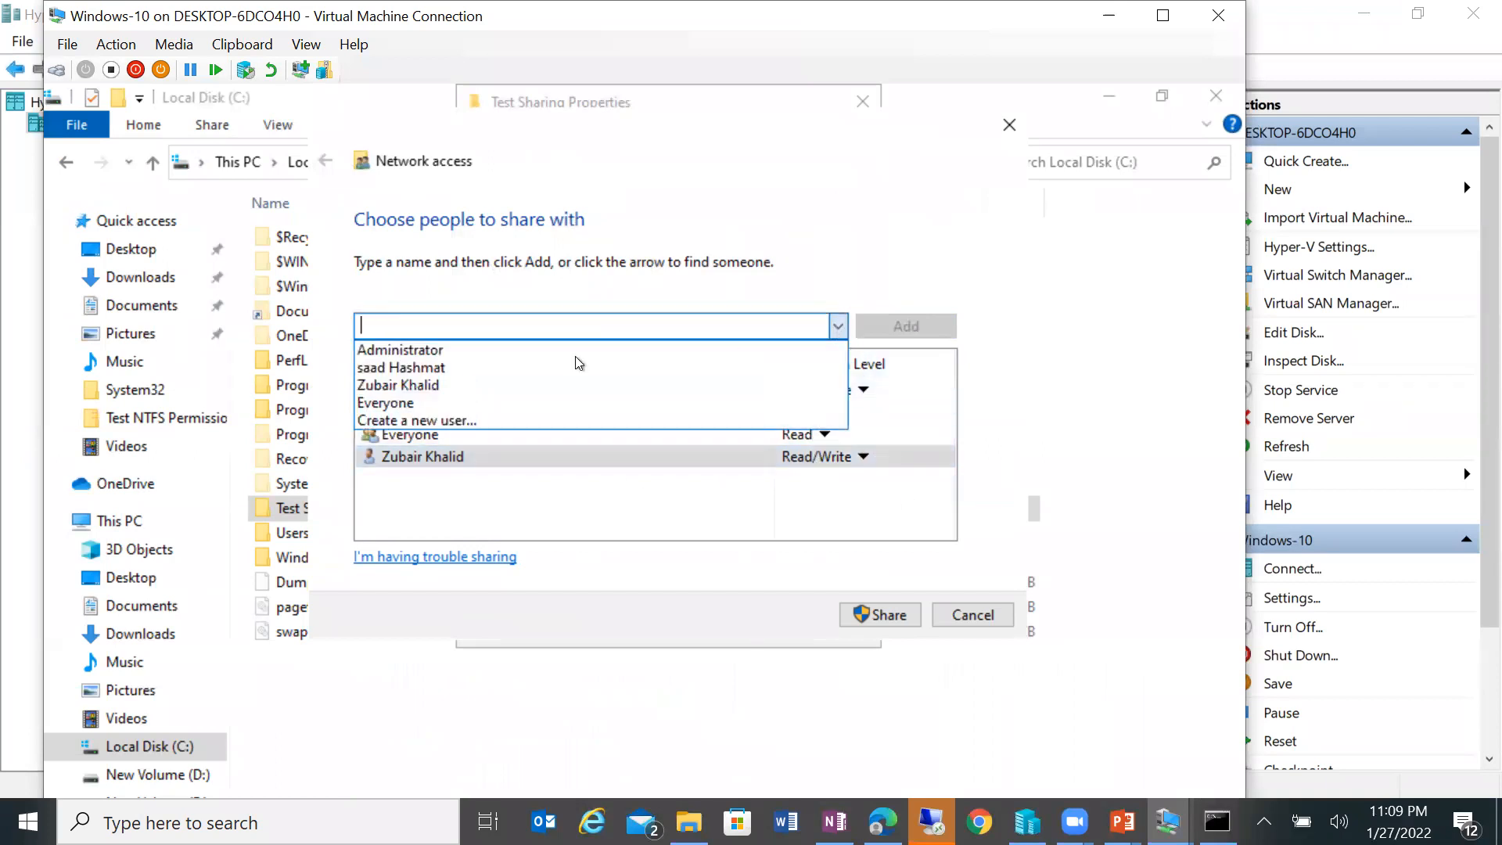
{"action": "left_click", "coordinate": [433, 369]}
{"action": "left_click", "coordinate": [906, 325]}
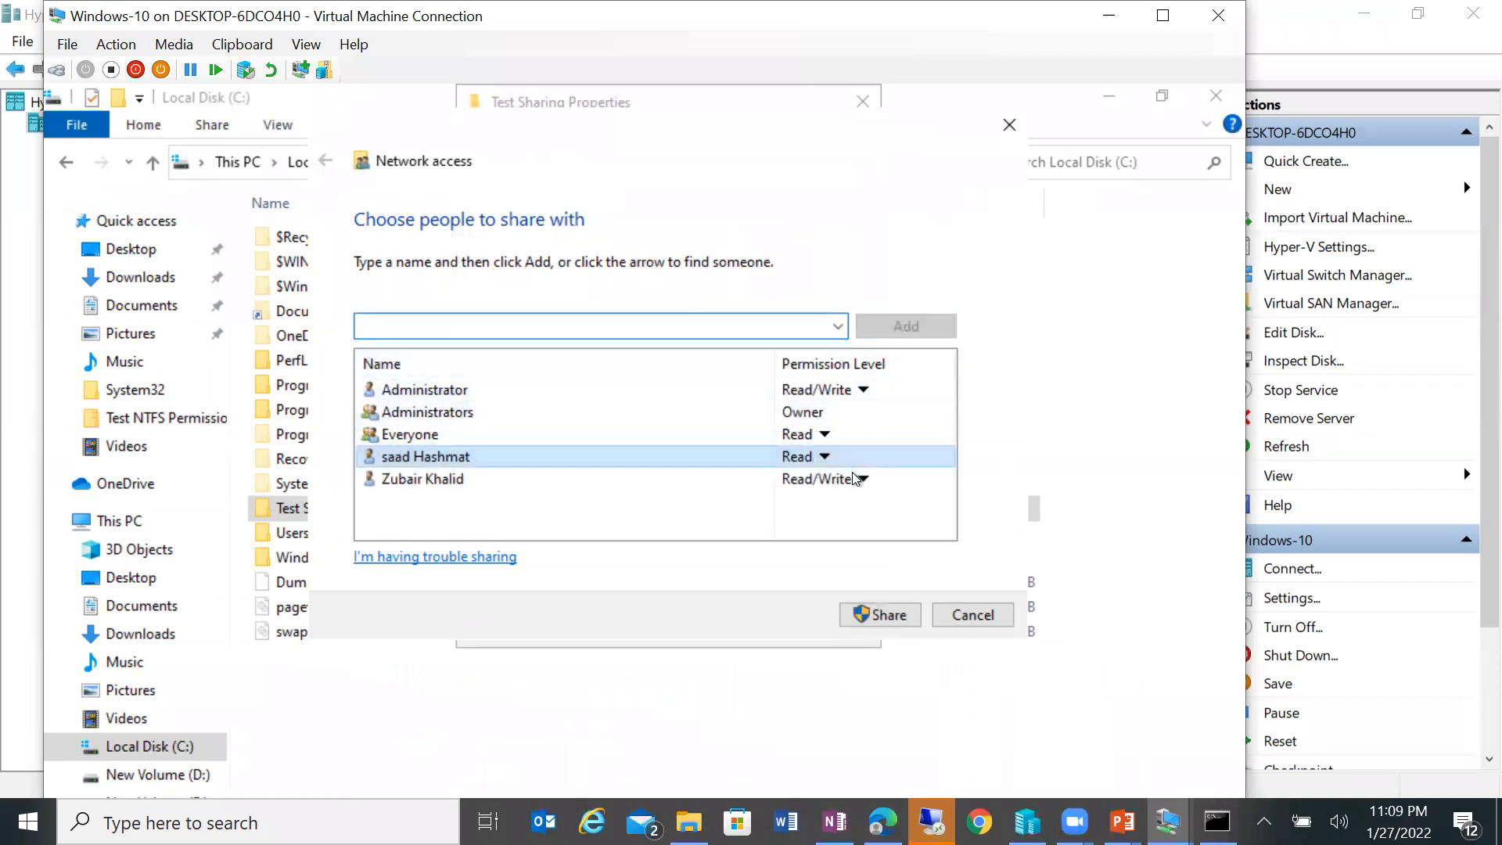
{"action": "left_click", "coordinate": [823, 457]}
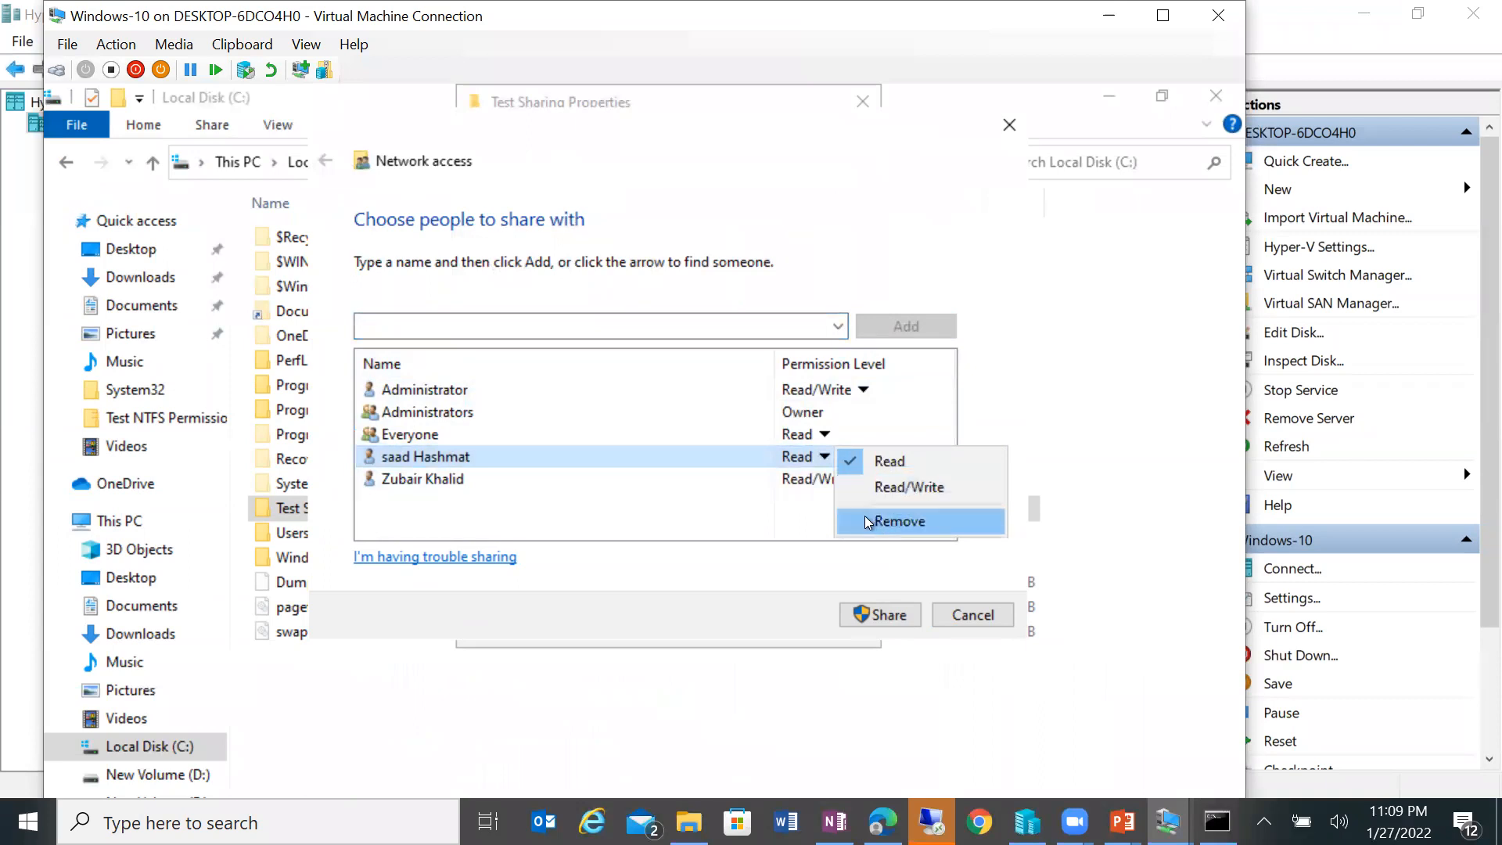
{"action": "left_click", "coordinate": [798, 510]}
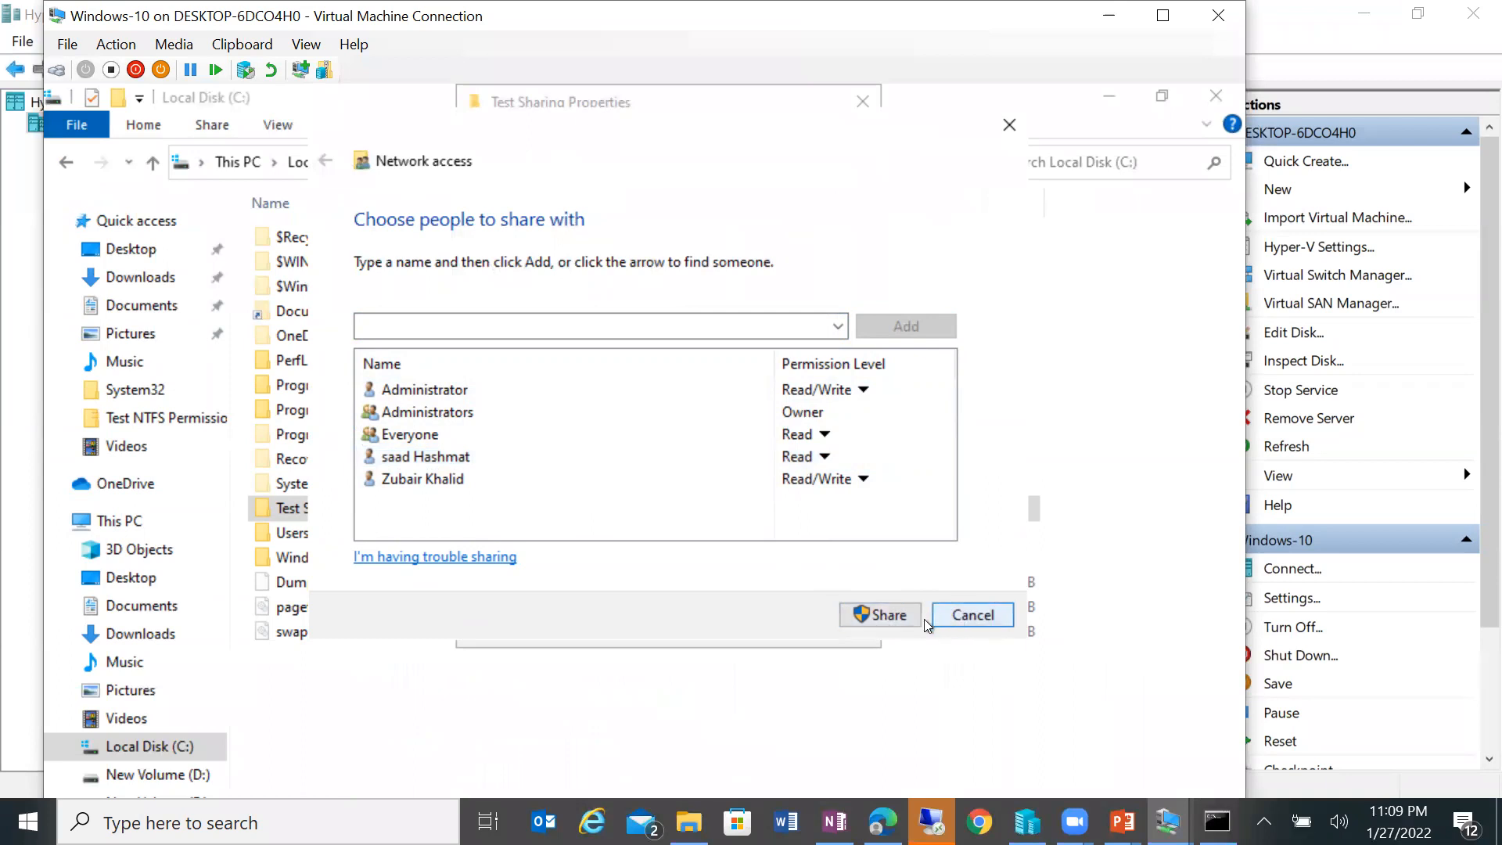
{"action": "left_click", "coordinate": [973, 613]}
Step: Open Advanced Sharing for the Test Sharing folder on Local Disk (C:), with the VM full screen
{"action": "right_click", "coordinate": [416, 505]}
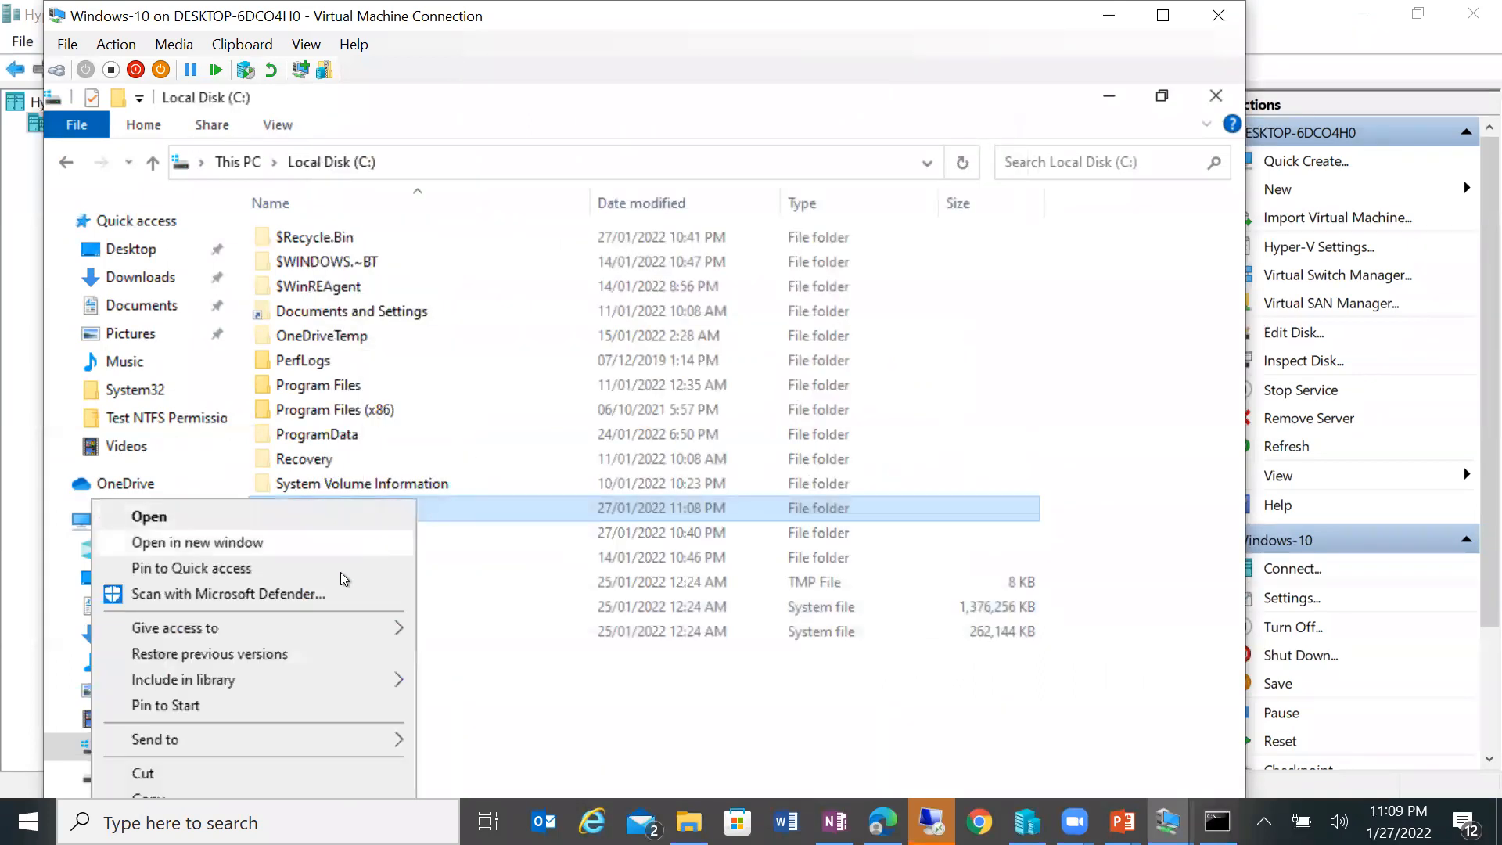
{"action": "double_click", "coordinate": [488, 507]}
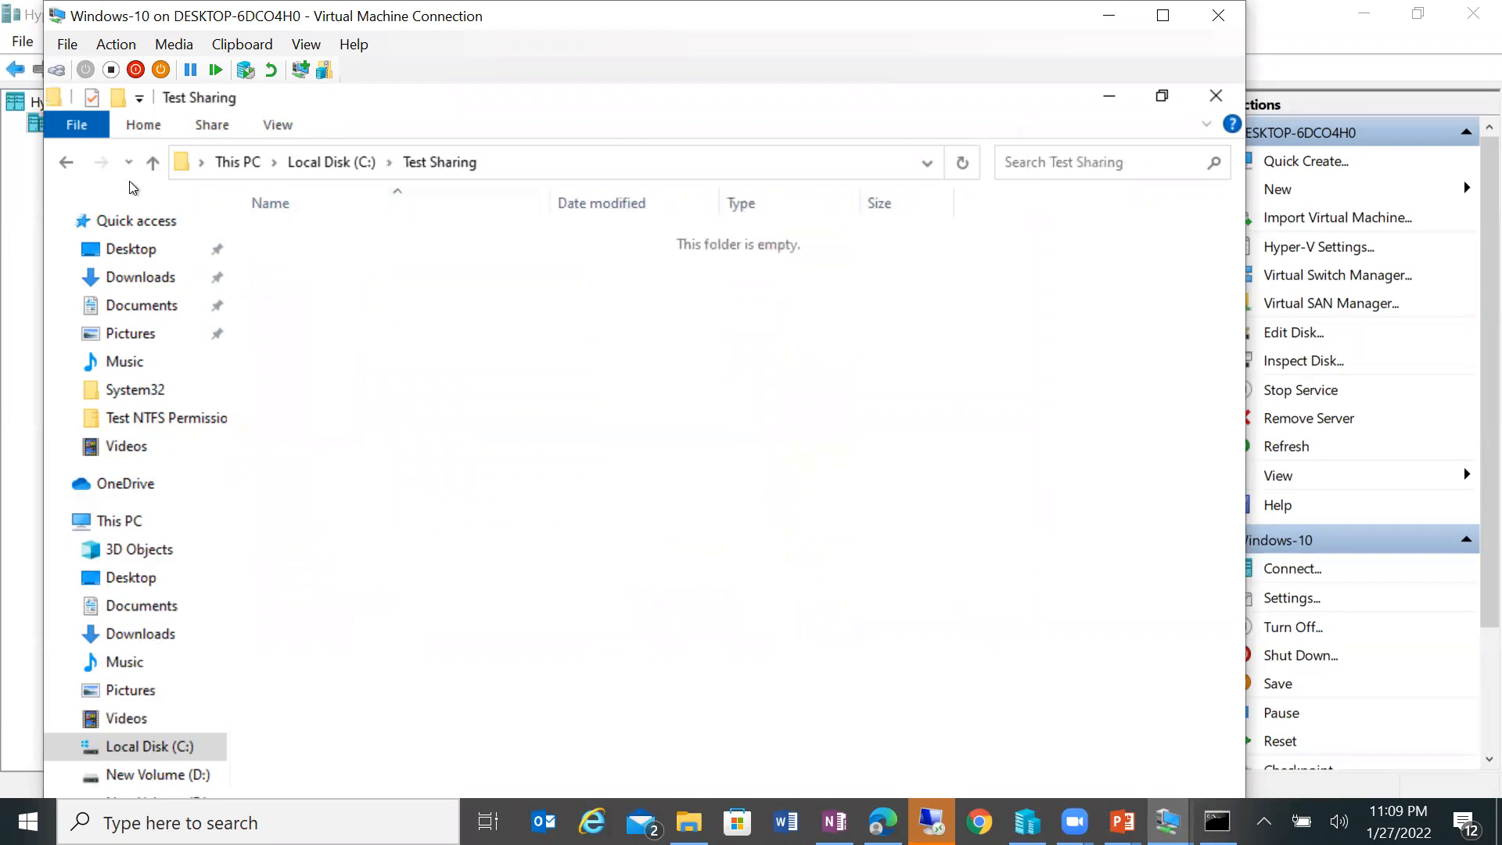
{"action": "left_click", "coordinate": [153, 162]}
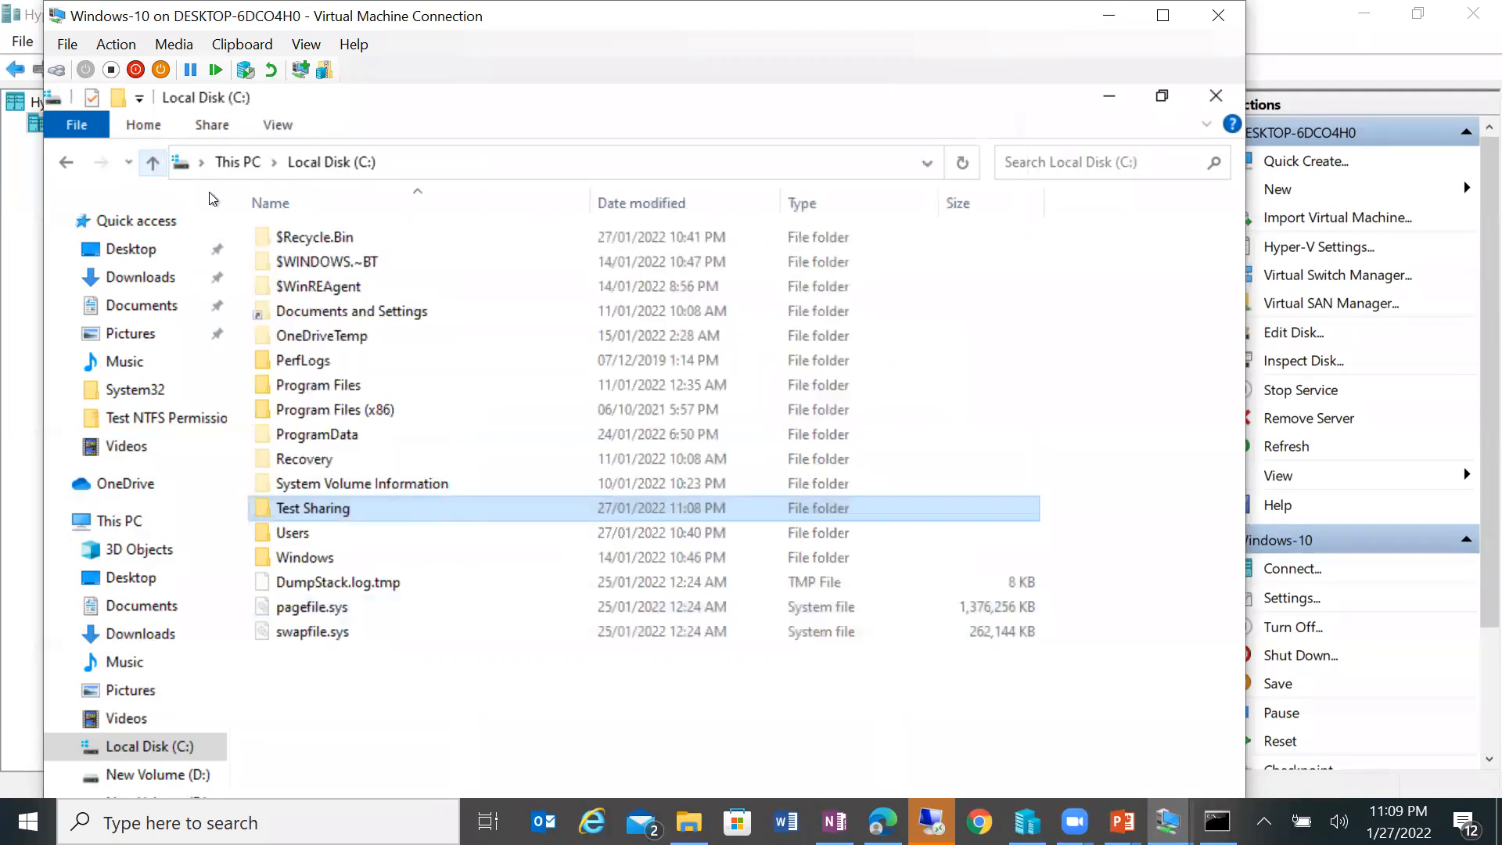
{"action": "right_click", "coordinate": [547, 504]}
{"action": "left_click", "coordinate": [1164, 15]}
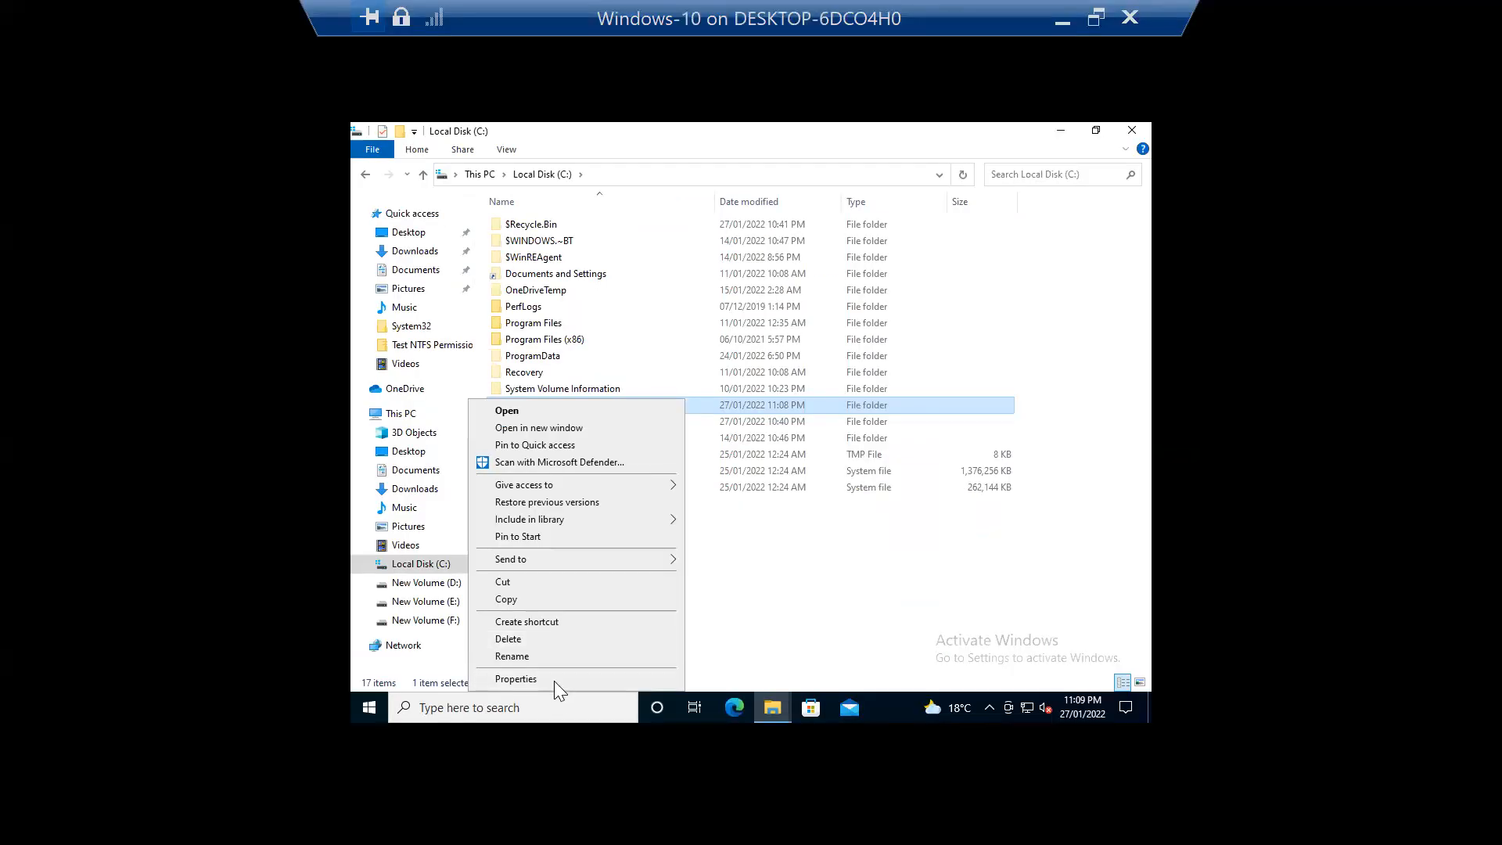
{"action": "left_click", "coordinate": [554, 680]}
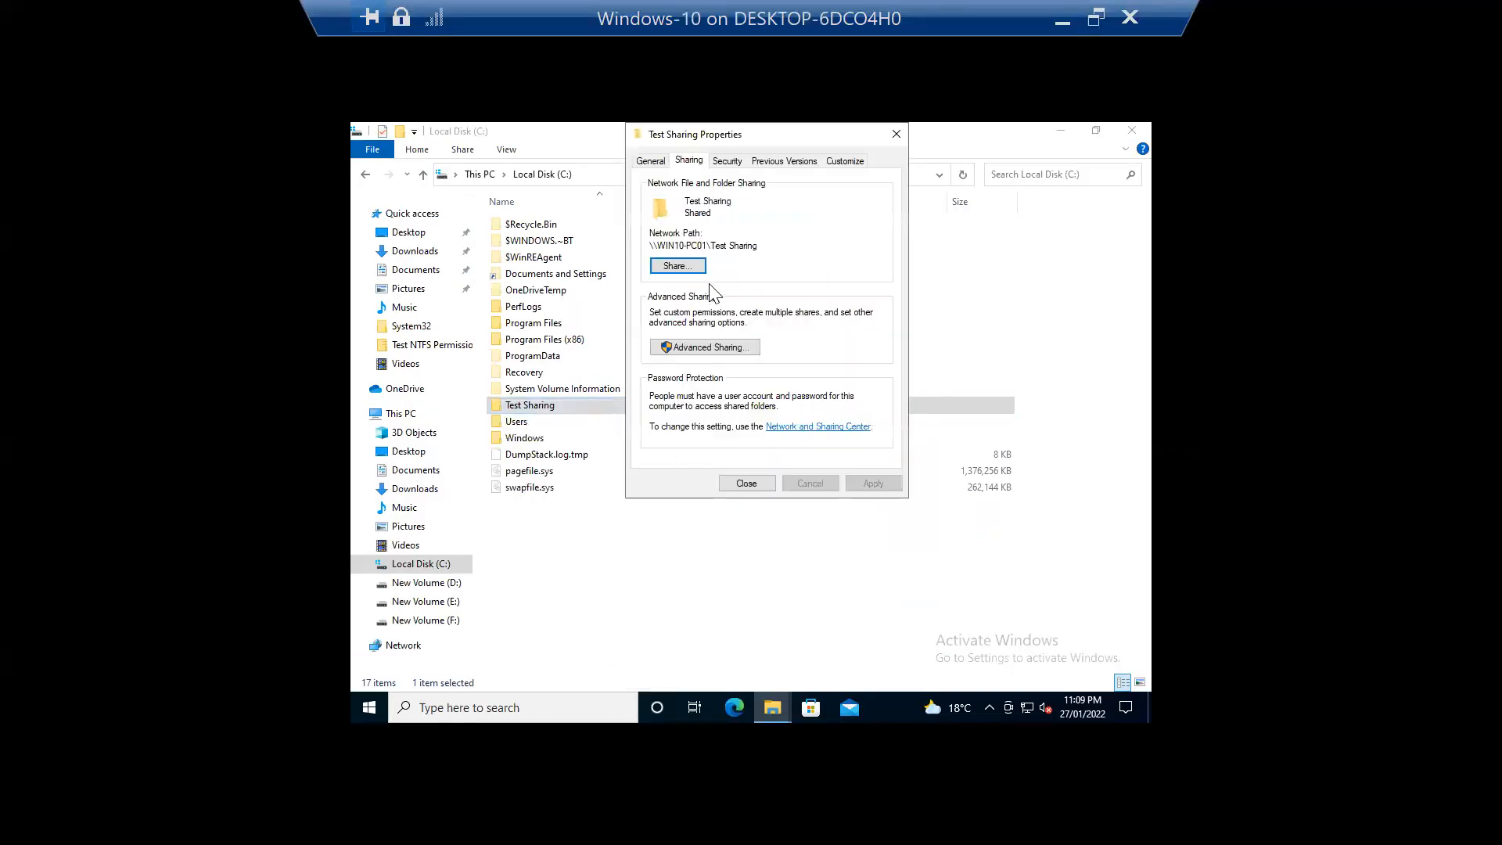
{"action": "left_click", "coordinate": [722, 348]}
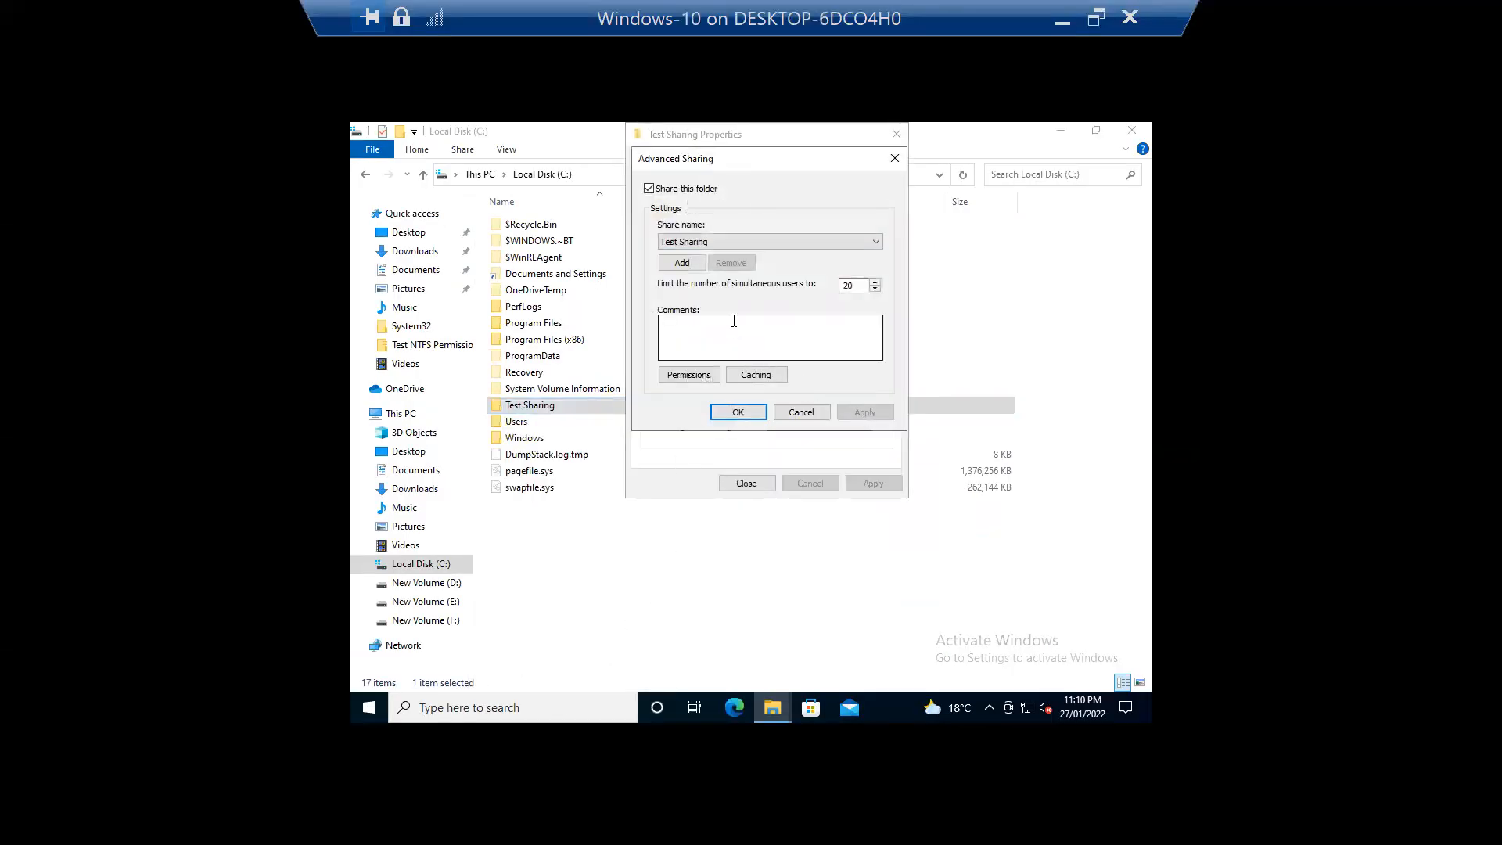
{"action": "left_click", "coordinate": [680, 260]}
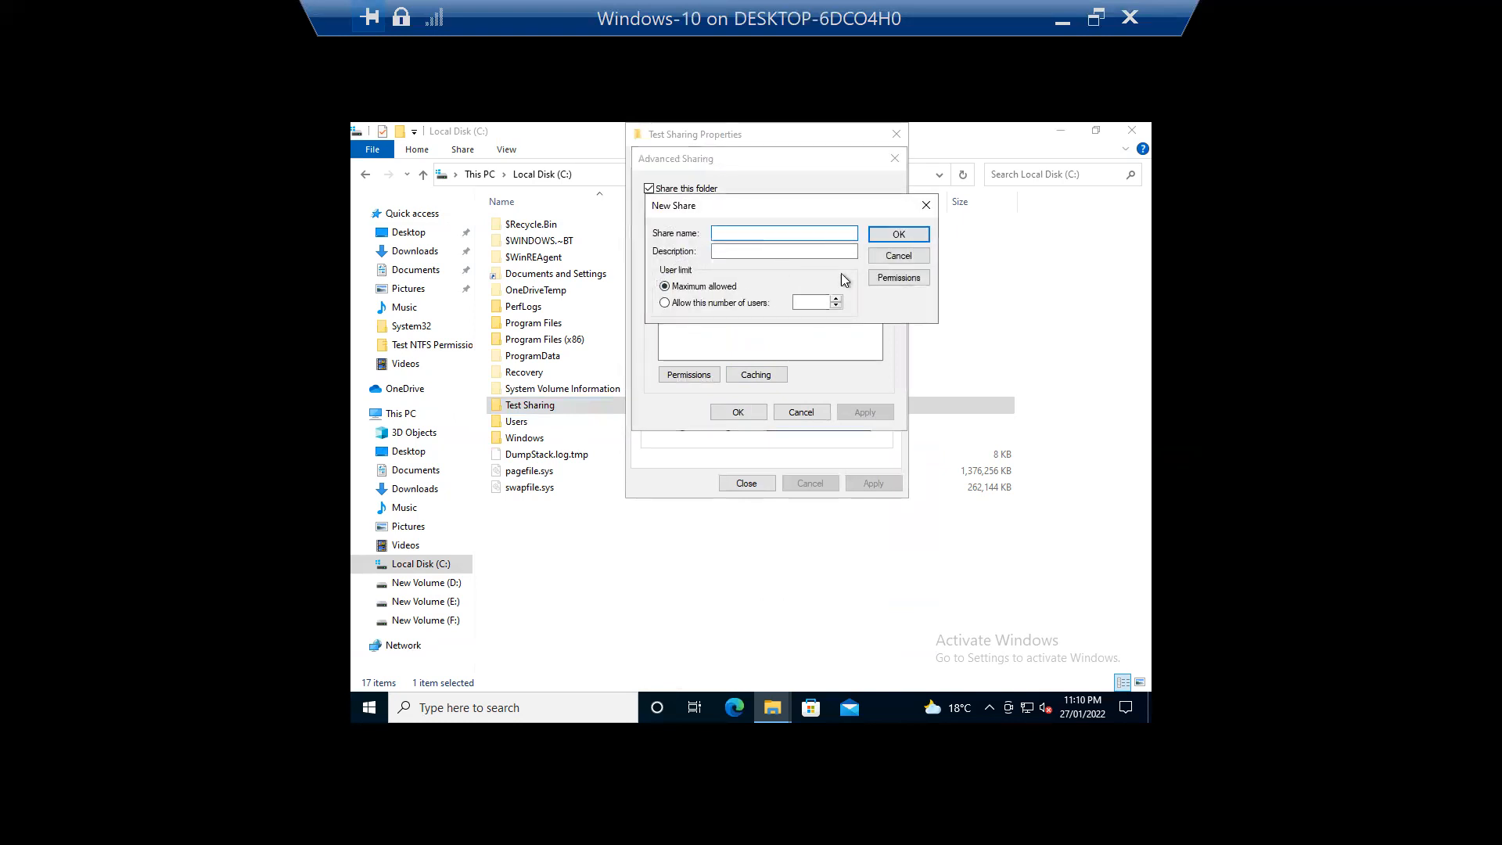
{"action": "left_click", "coordinate": [898, 256]}
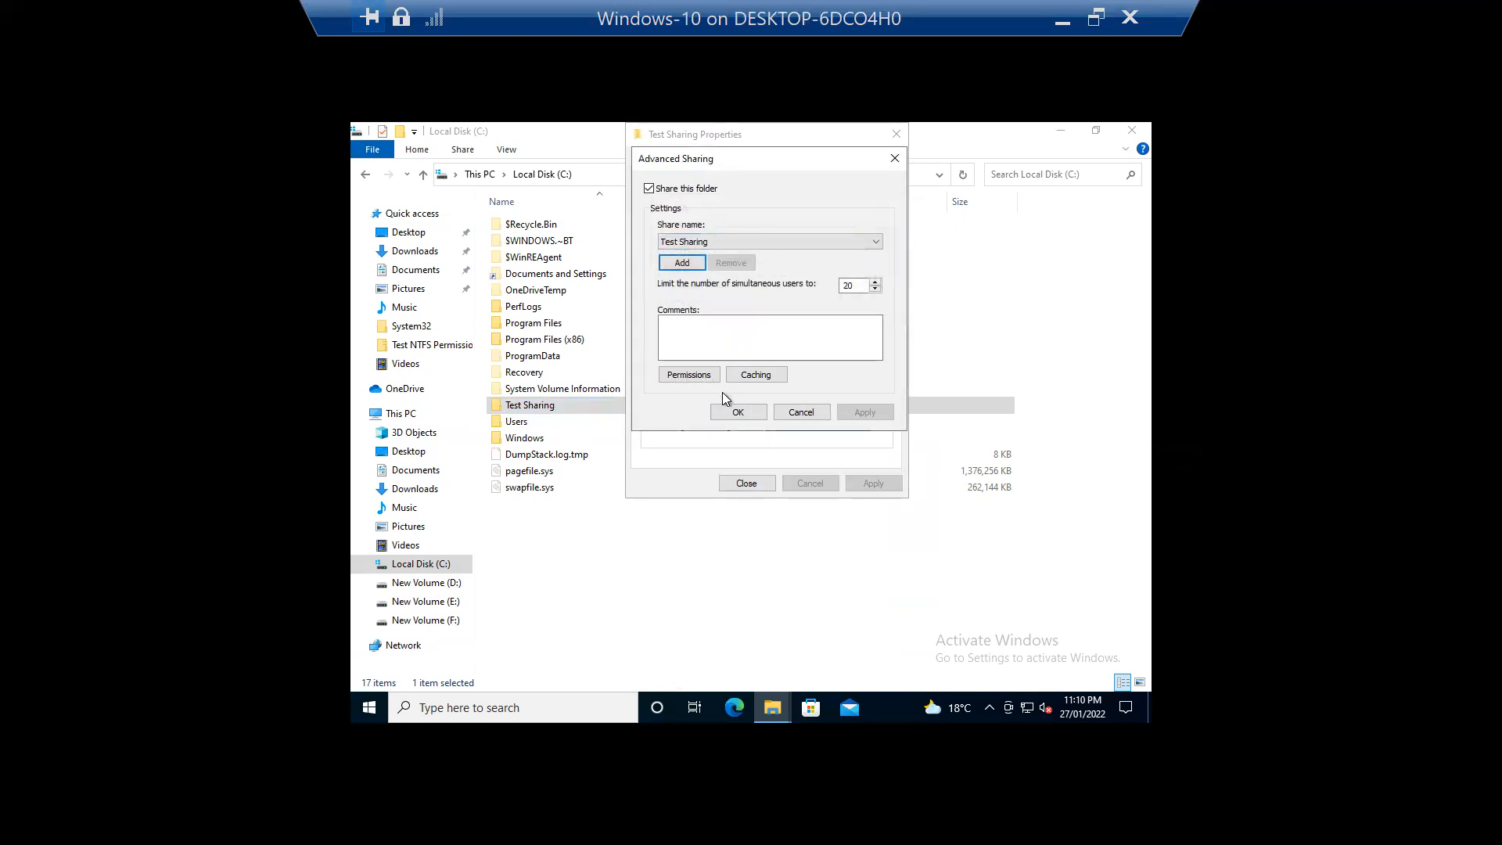
Step: Add a local user to Test Sharing's share permissions with Full Control, Change and Read denied
{"action": "left_click", "coordinate": [705, 378]}
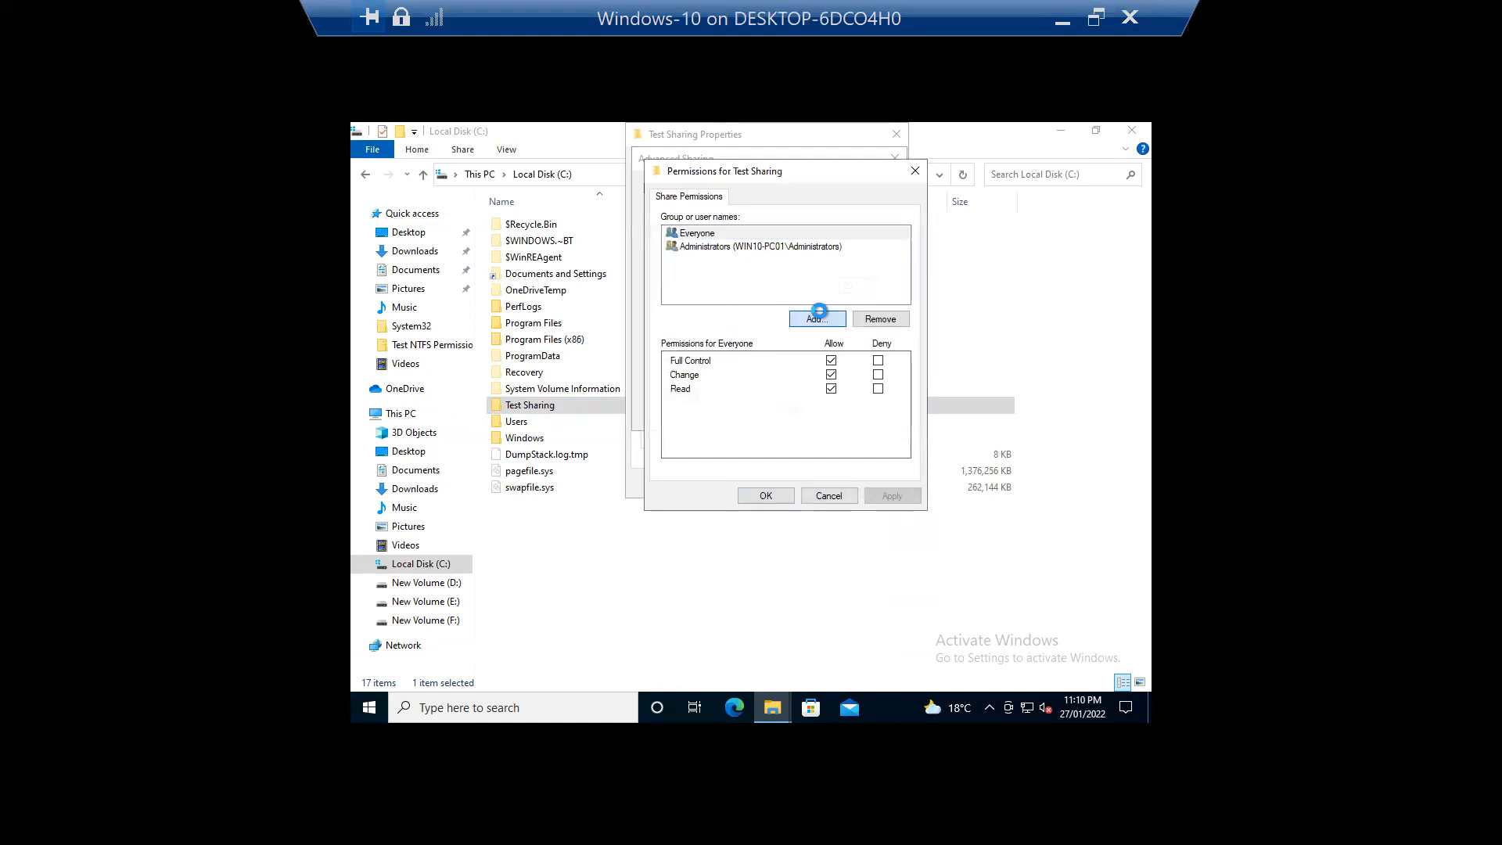
{"action": "left_click", "coordinate": [817, 317]}
{"action": "type", "text": "Sa"}
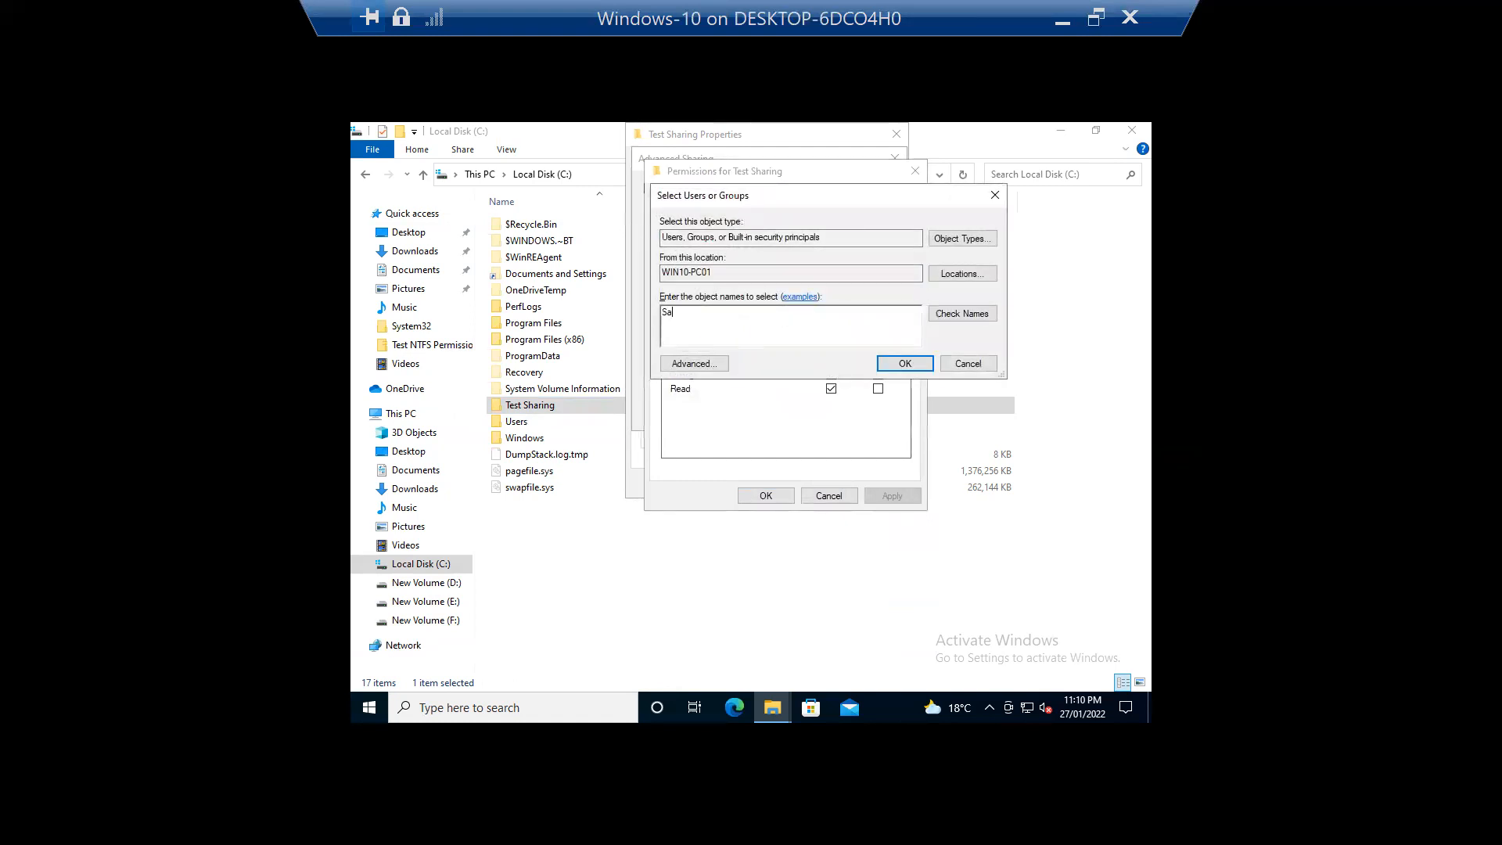
{"action": "left_click", "coordinate": [969, 314]}
{"action": "left_click", "coordinate": [904, 363]}
{"action": "left_click", "coordinate": [878, 360]}
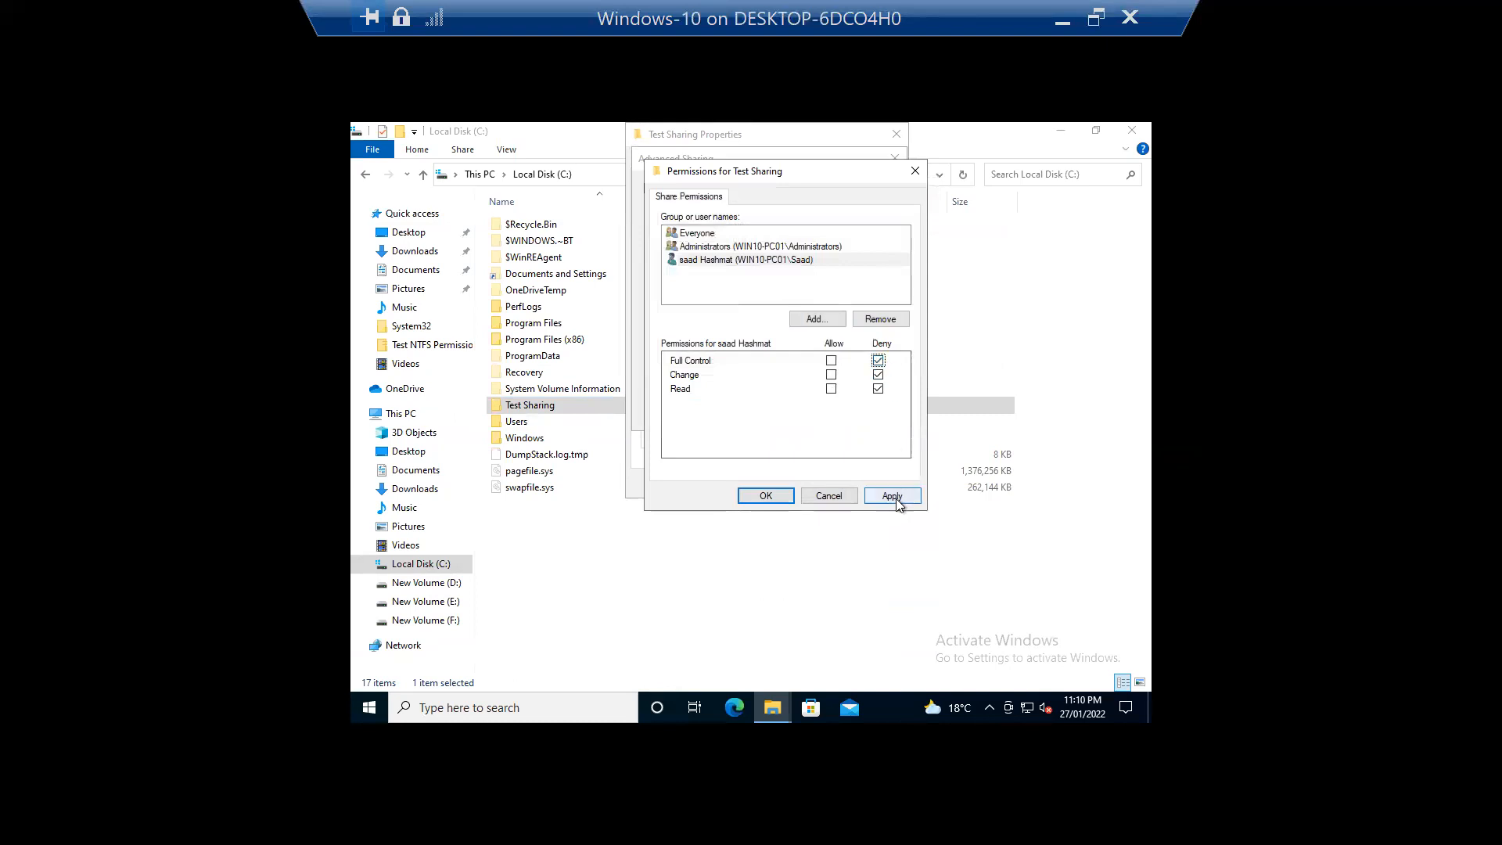
{"action": "left_click", "coordinate": [895, 499]}
{"action": "left_click", "coordinate": [791, 486]}
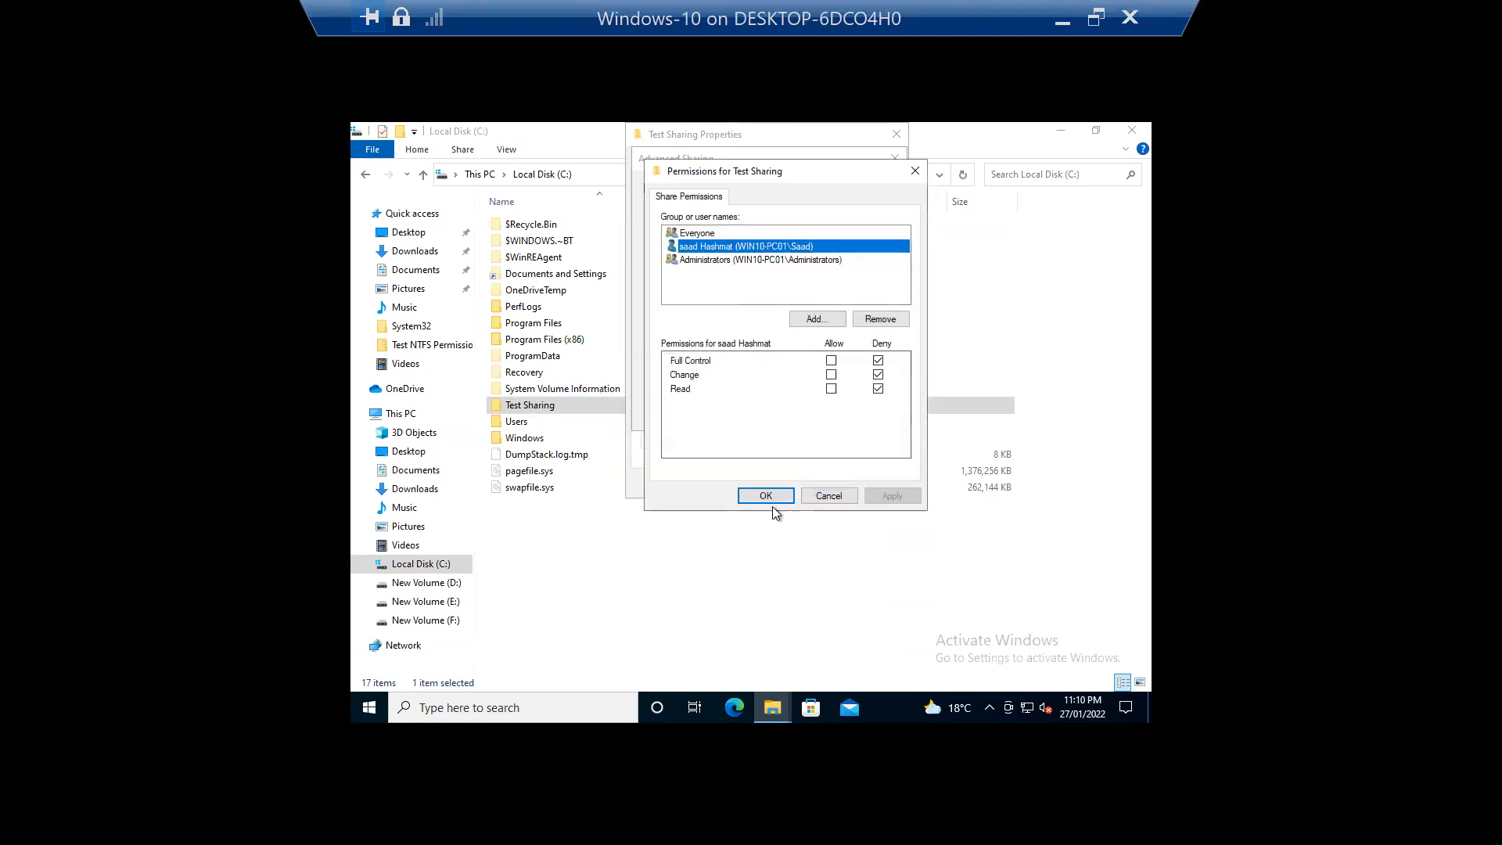
{"action": "left_click", "coordinate": [768, 498]}
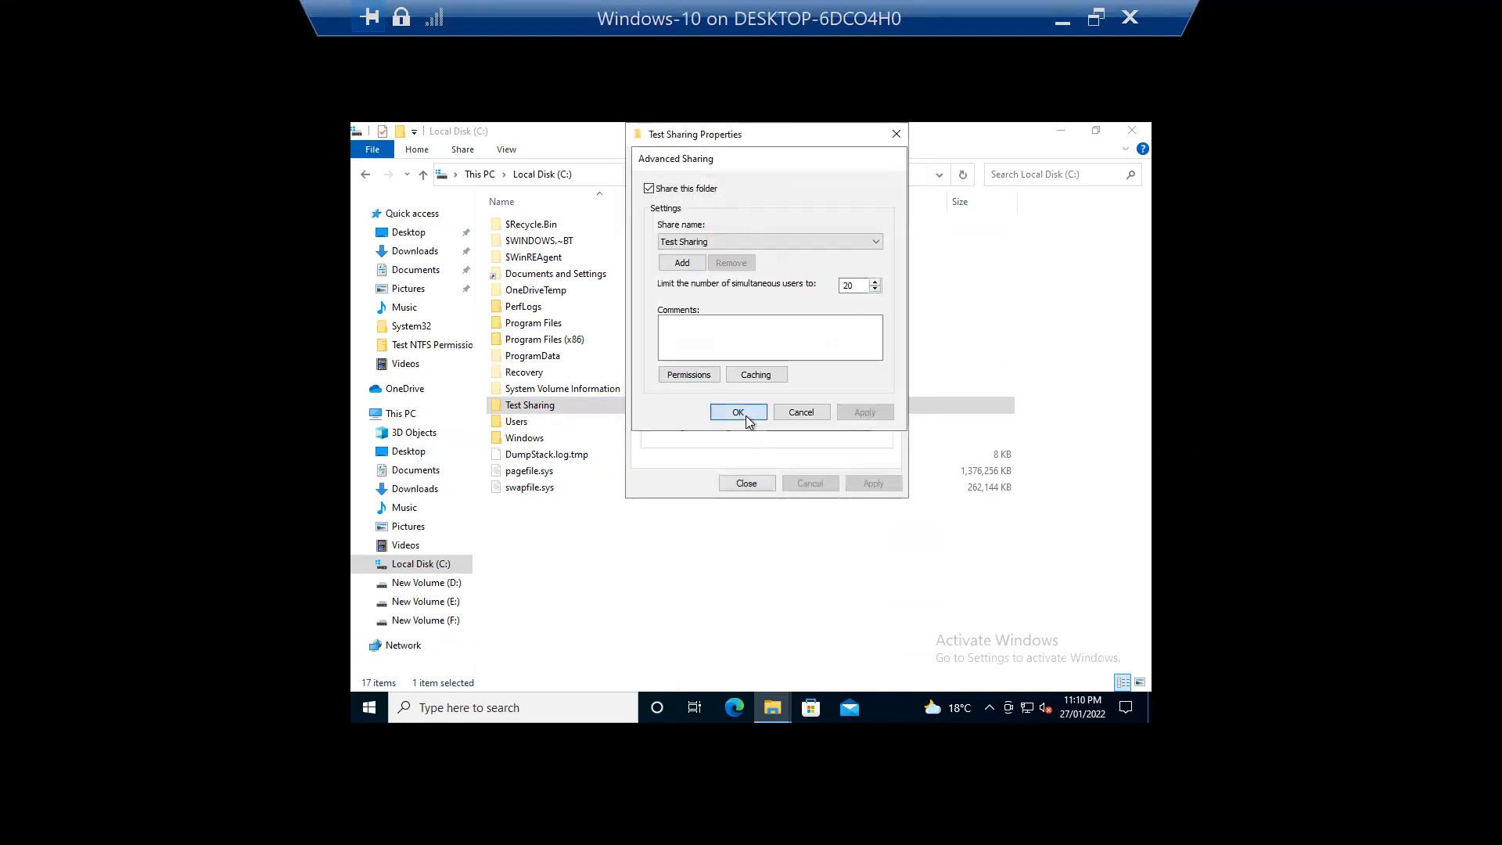
{"action": "left_click", "coordinate": [738, 412]}
{"action": "left_click", "coordinate": [747, 482]}
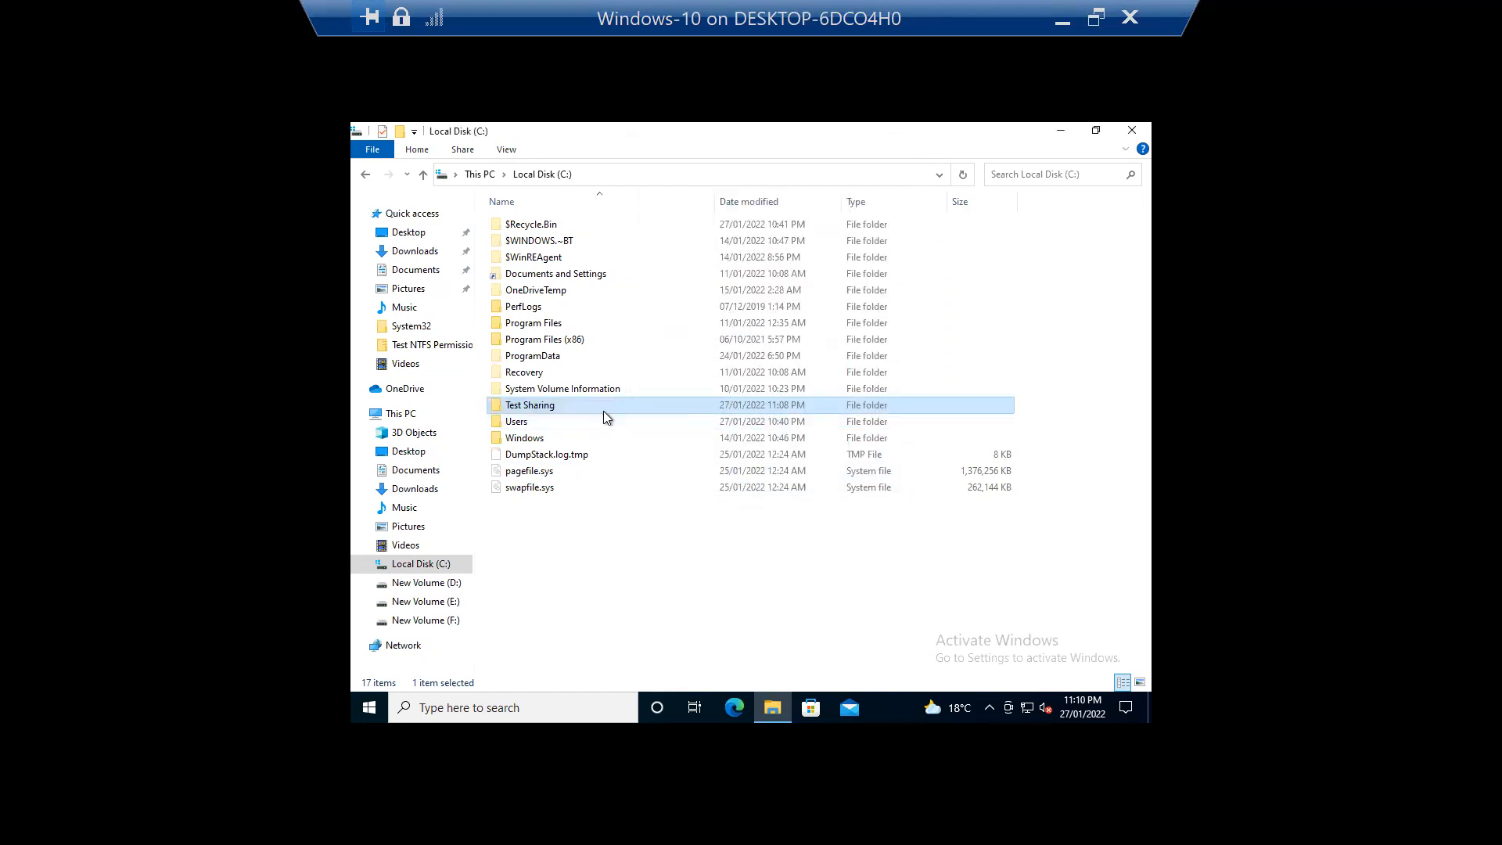
Step: Reopen Test Sharing's share permissions to verify the user's denials, then close all windows and Explorer
{"action": "right_click", "coordinate": [603, 410]}
{"action": "left_click", "coordinate": [566, 675]}
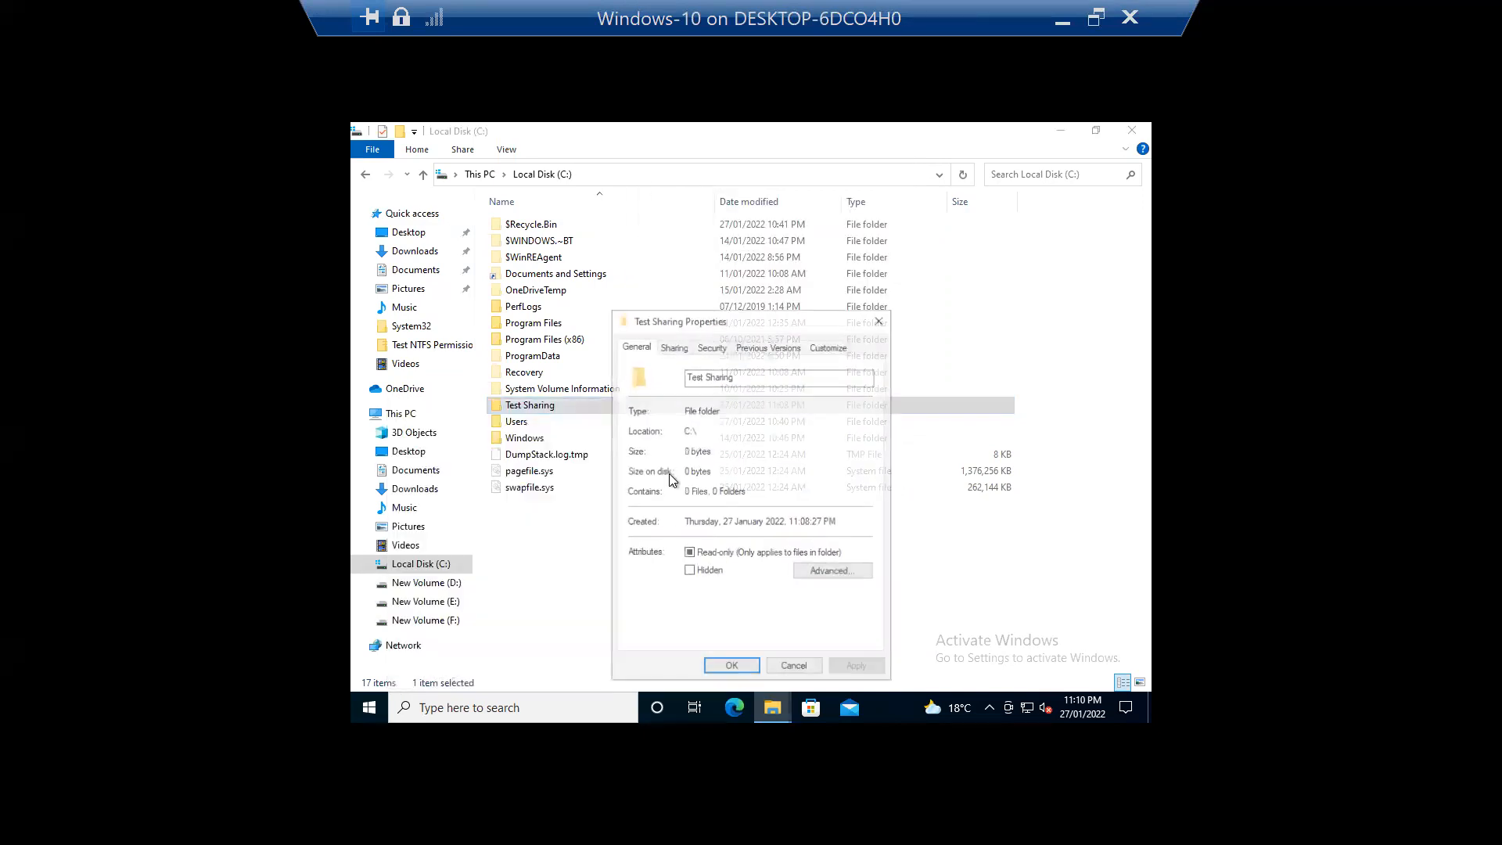
{"action": "left_click", "coordinate": [709, 346]}
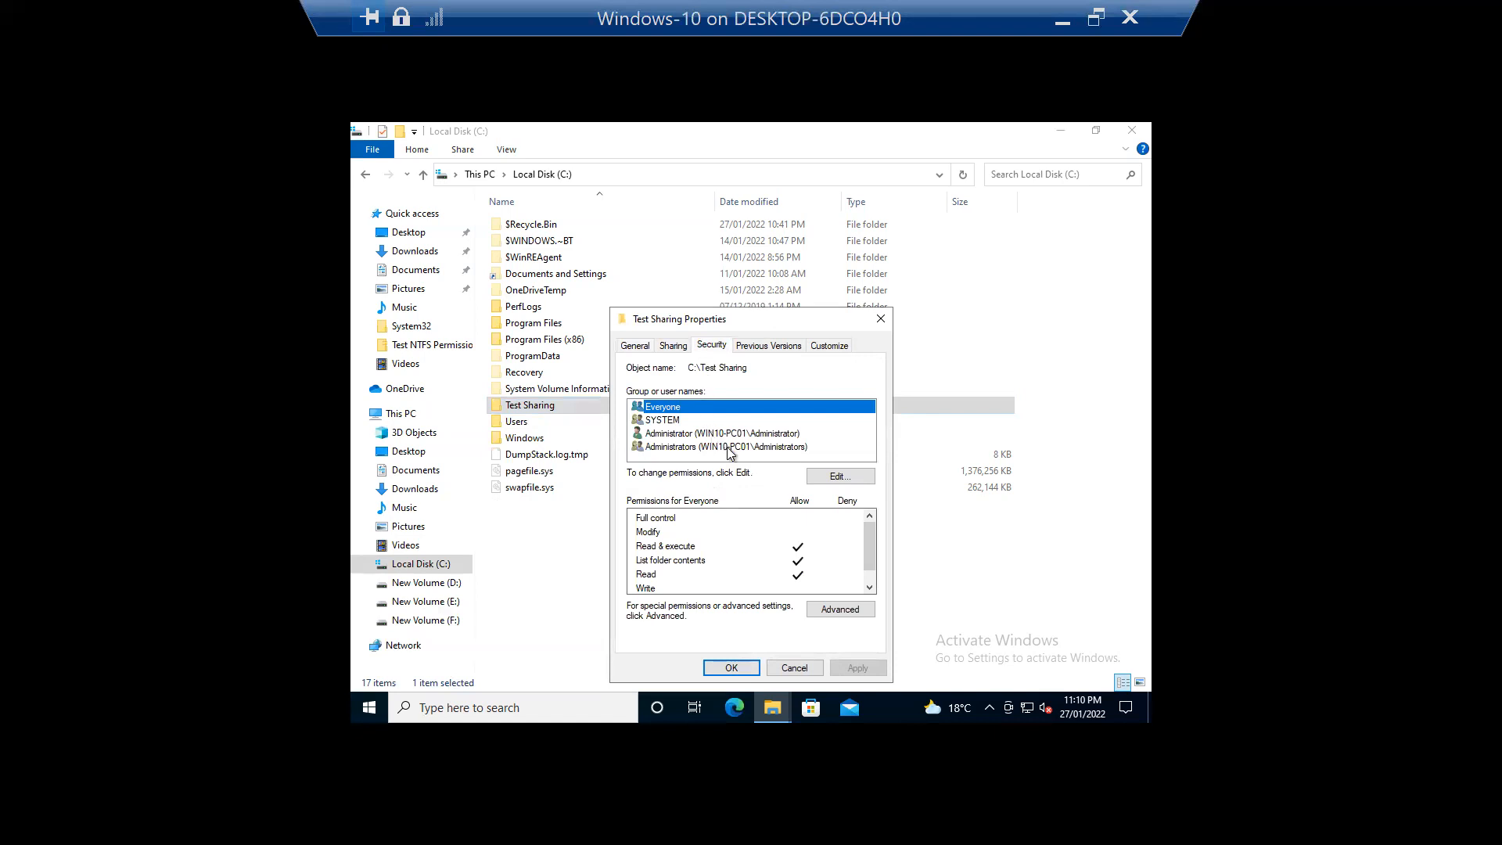
{"action": "left_click", "coordinate": [672, 345]}
{"action": "left_click", "coordinate": [717, 534]}
{"action": "left_click", "coordinate": [692, 561]}
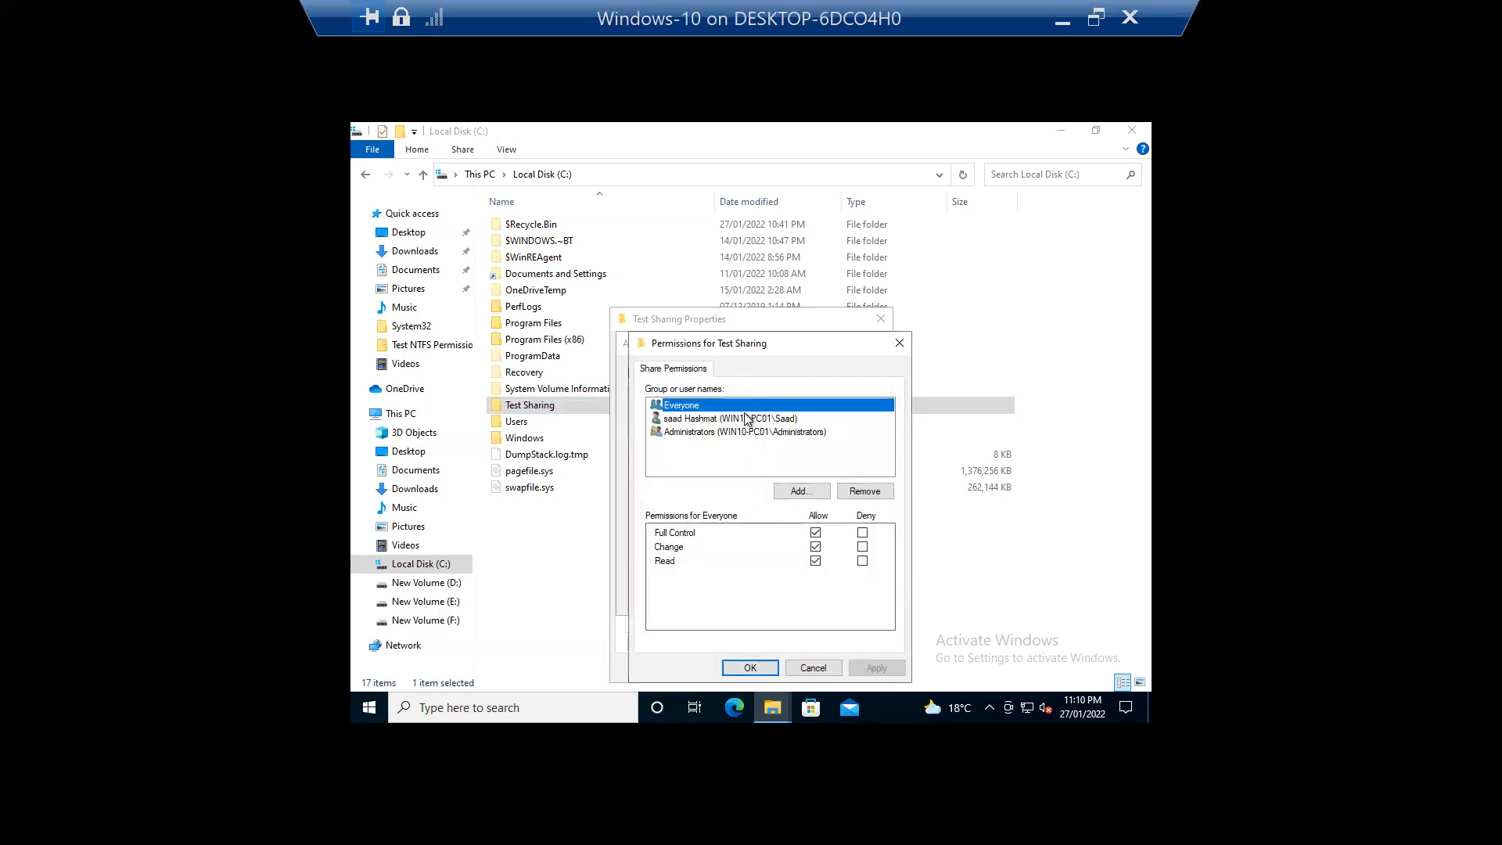
{"action": "left_click", "coordinate": [737, 420]}
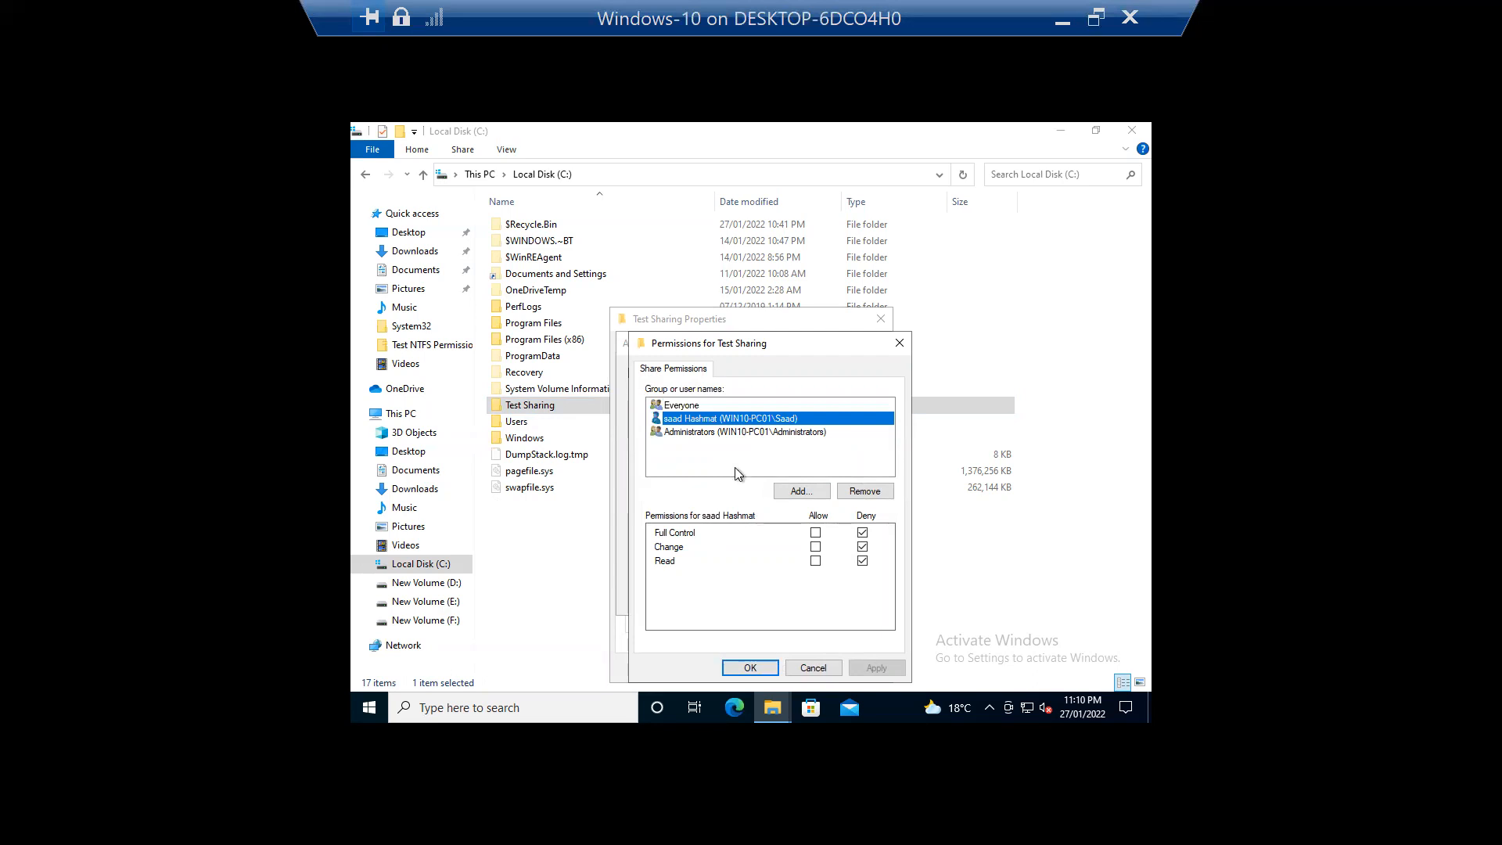
{"action": "left_click", "coordinate": [818, 668]}
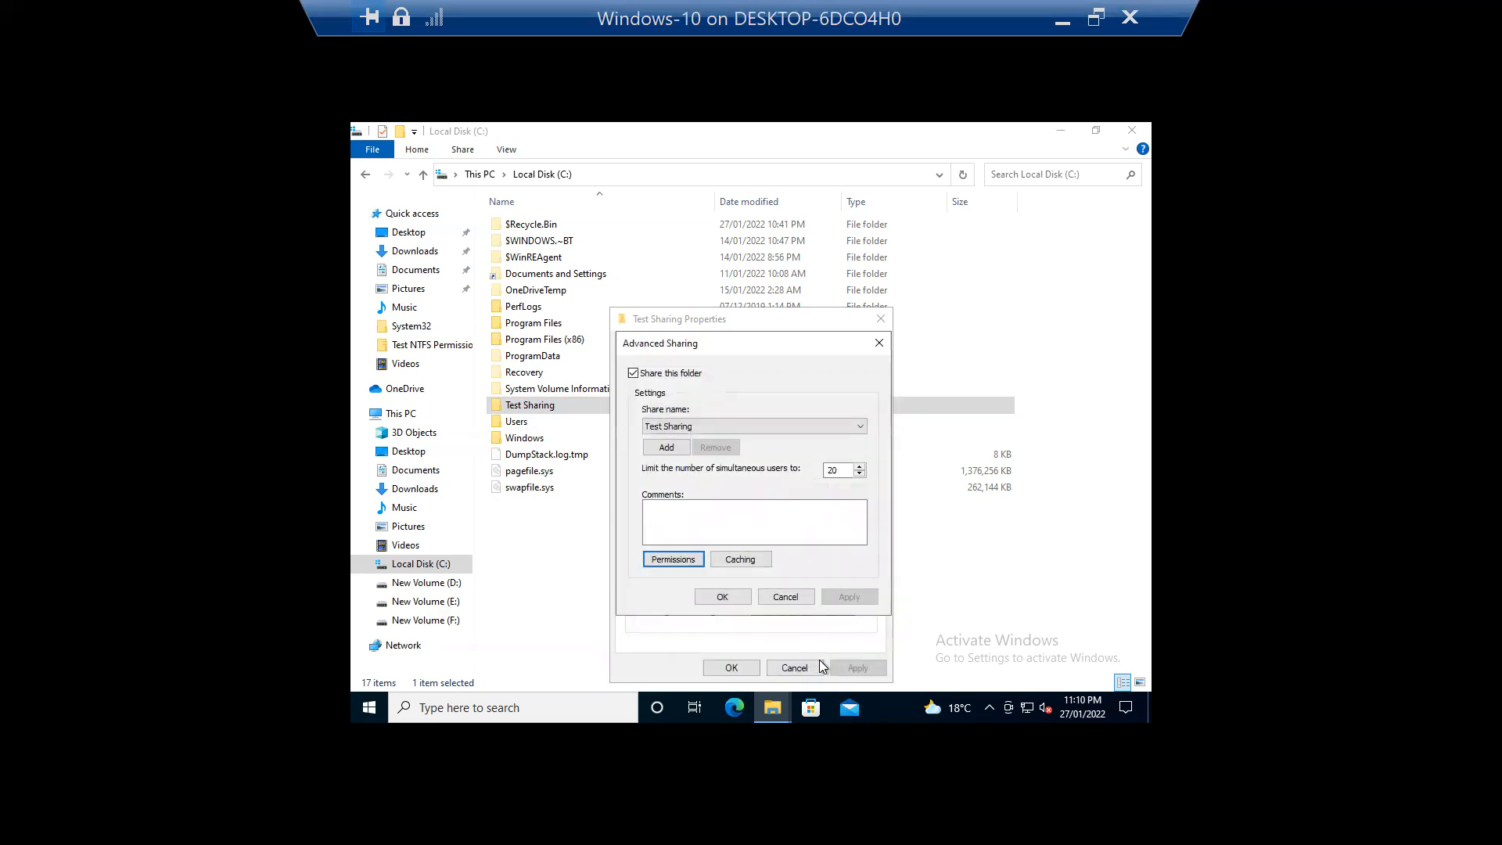
{"action": "left_click", "coordinate": [880, 342]}
{"action": "left_click", "coordinate": [881, 317]}
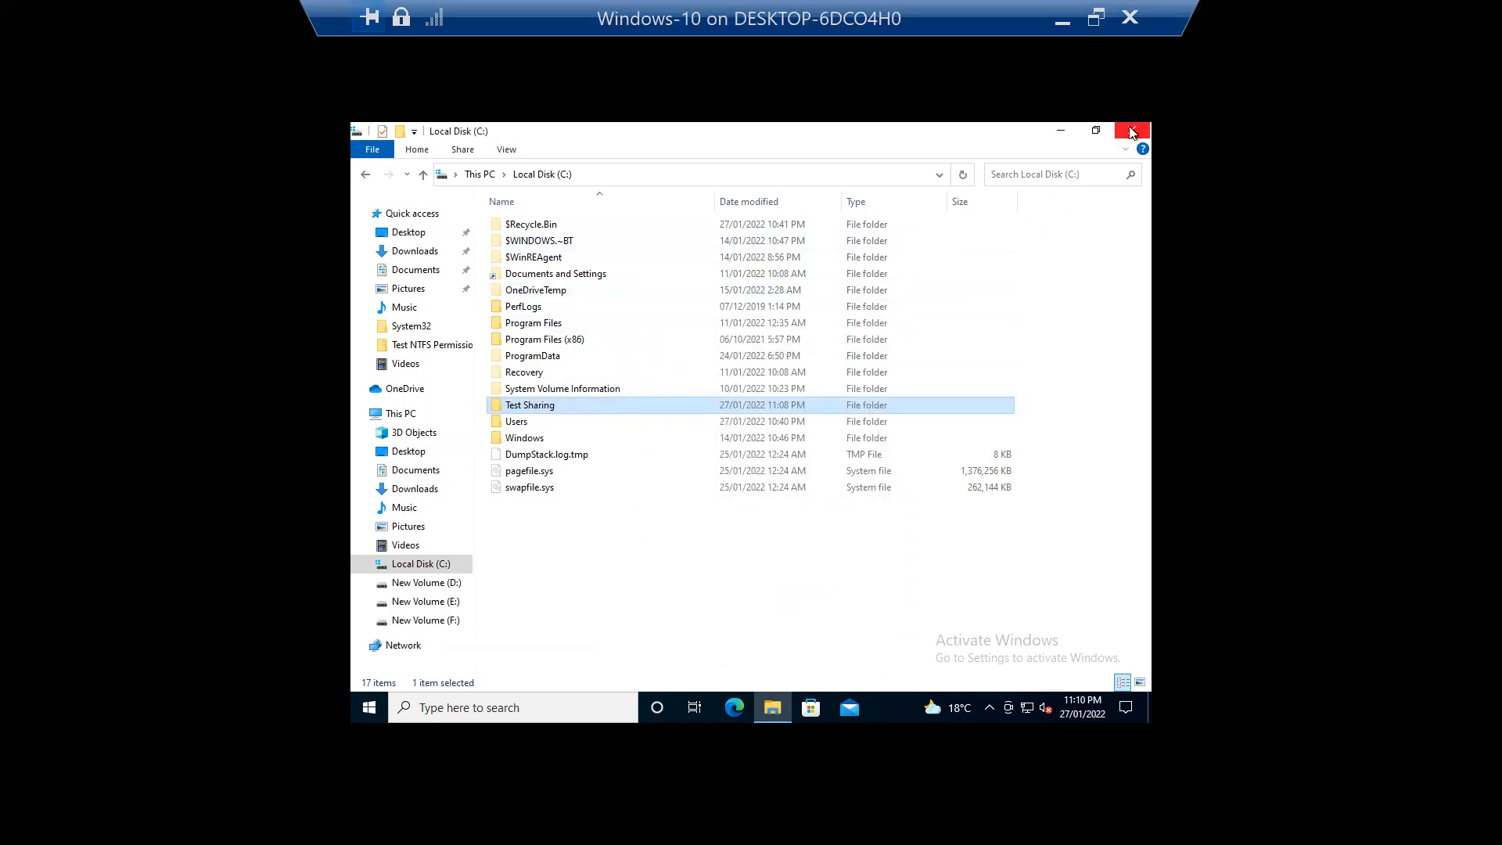
{"action": "left_click", "coordinate": [1132, 131]}
Step: Open \\Win10-PC01 to confirm Test Sharing is listed, go up to Network, then close Explorer and exit full screen
{"action": "left_click", "coordinate": [469, 704]}
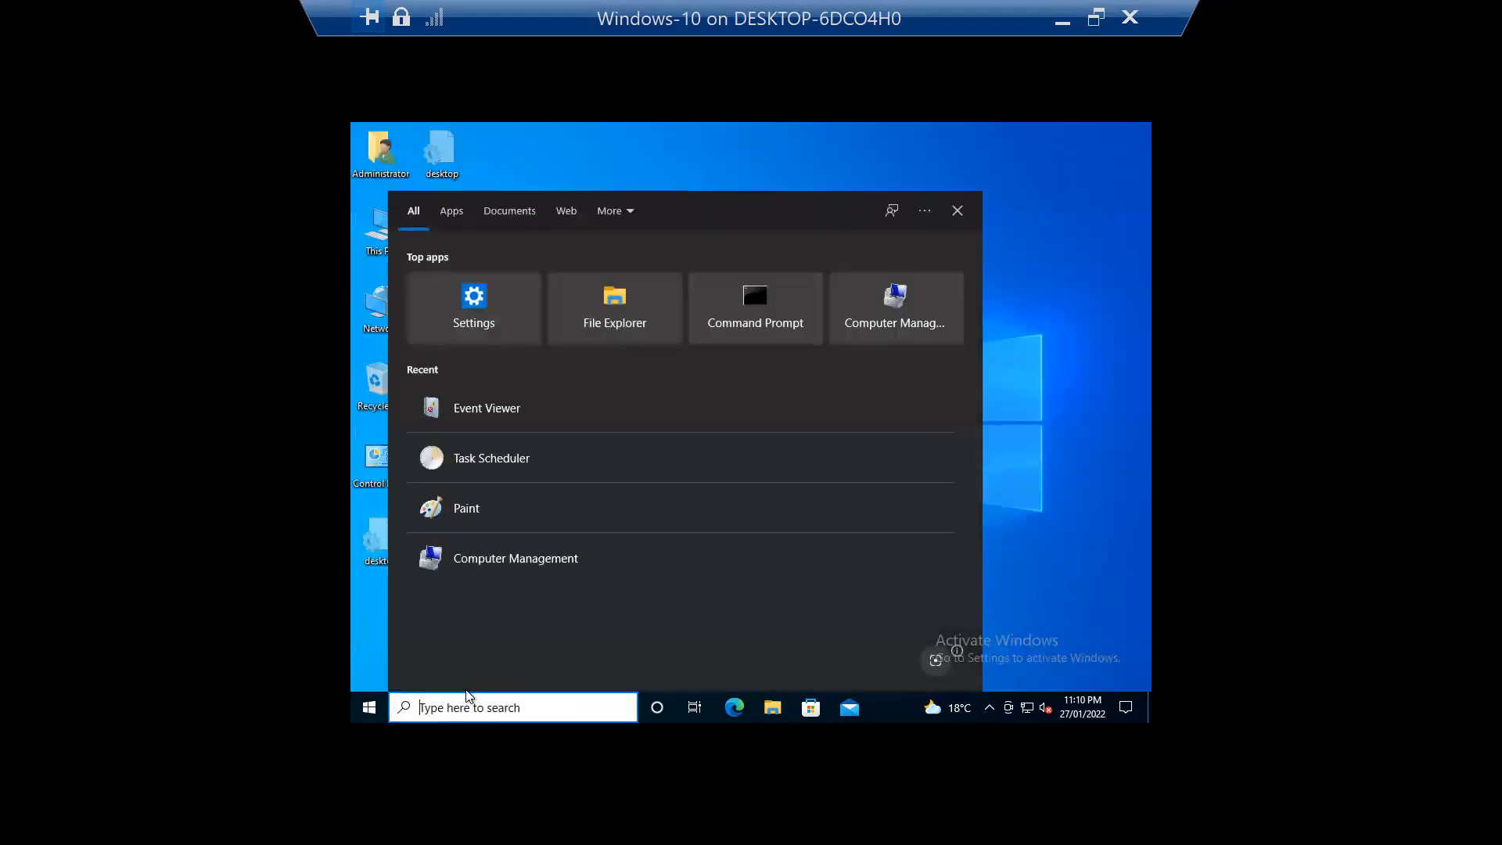
{"action": "type", "text": "\\\\"}
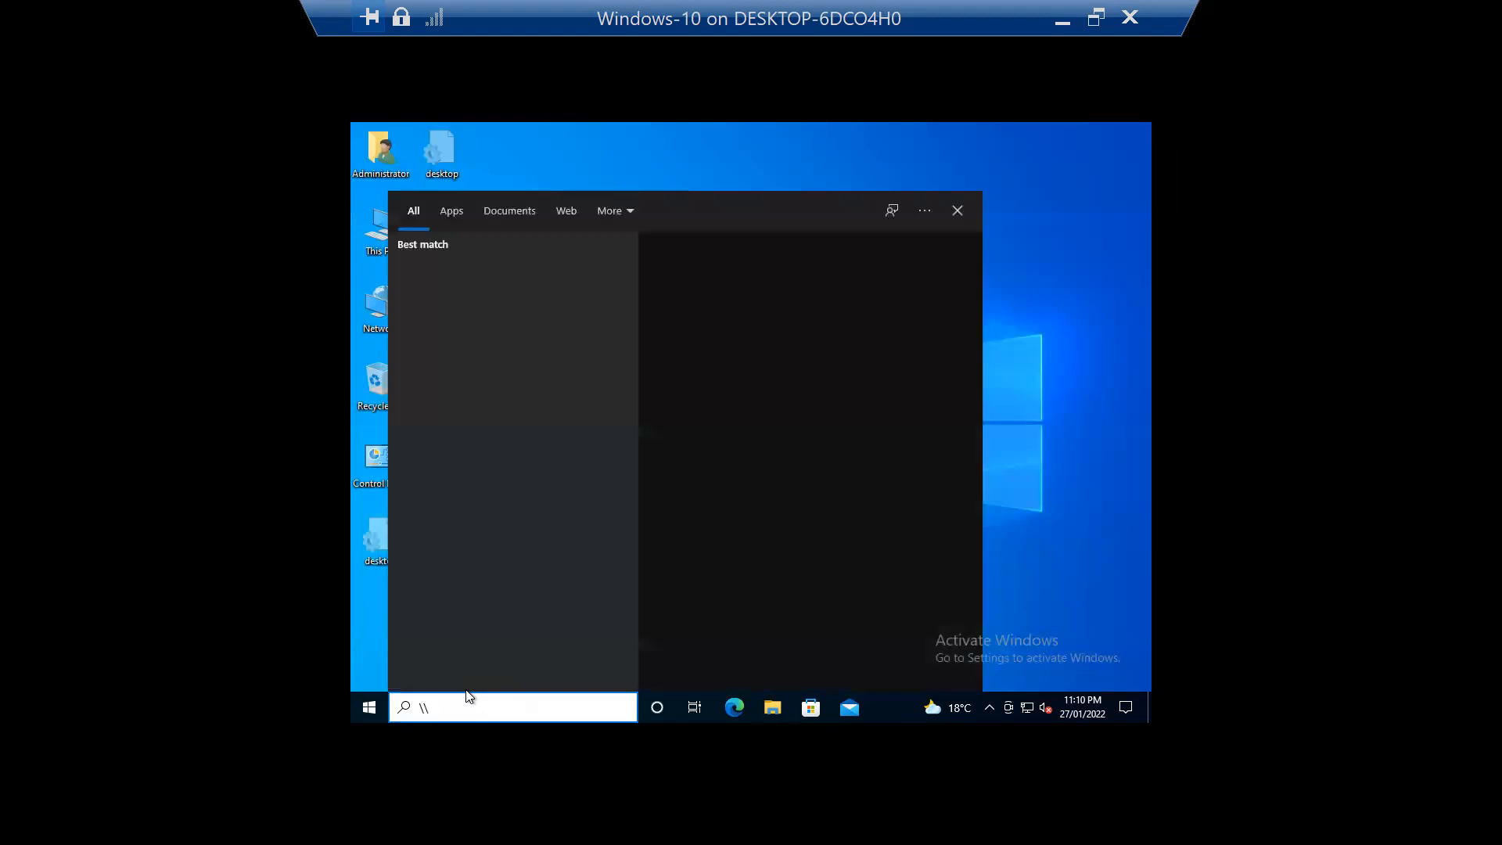
{"action": "type", "text": "Win10-PC01"}
{"action": "key", "text": "Return"}
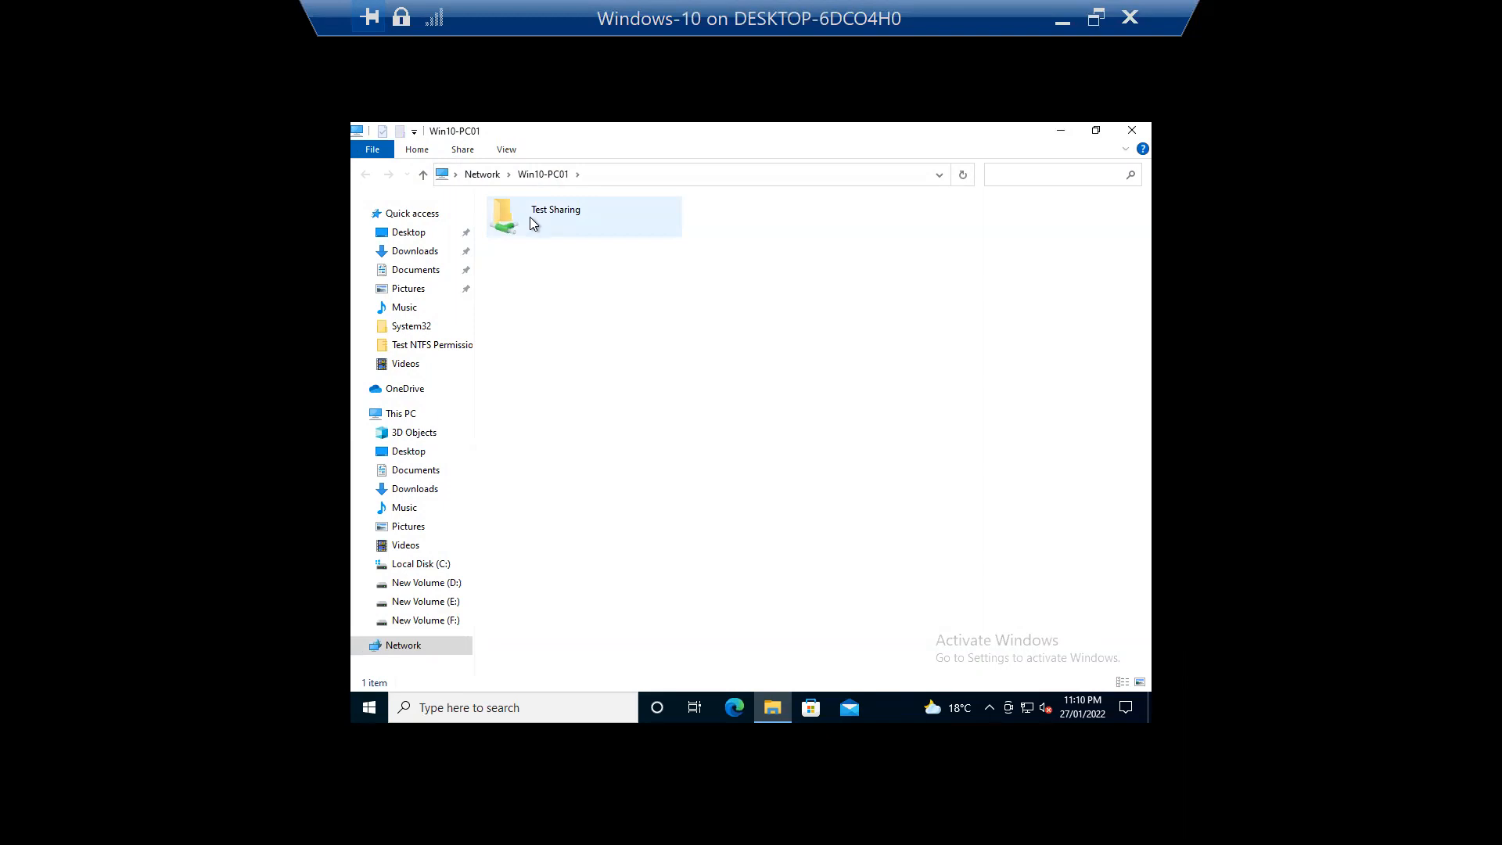
{"action": "left_click", "coordinate": [423, 174]}
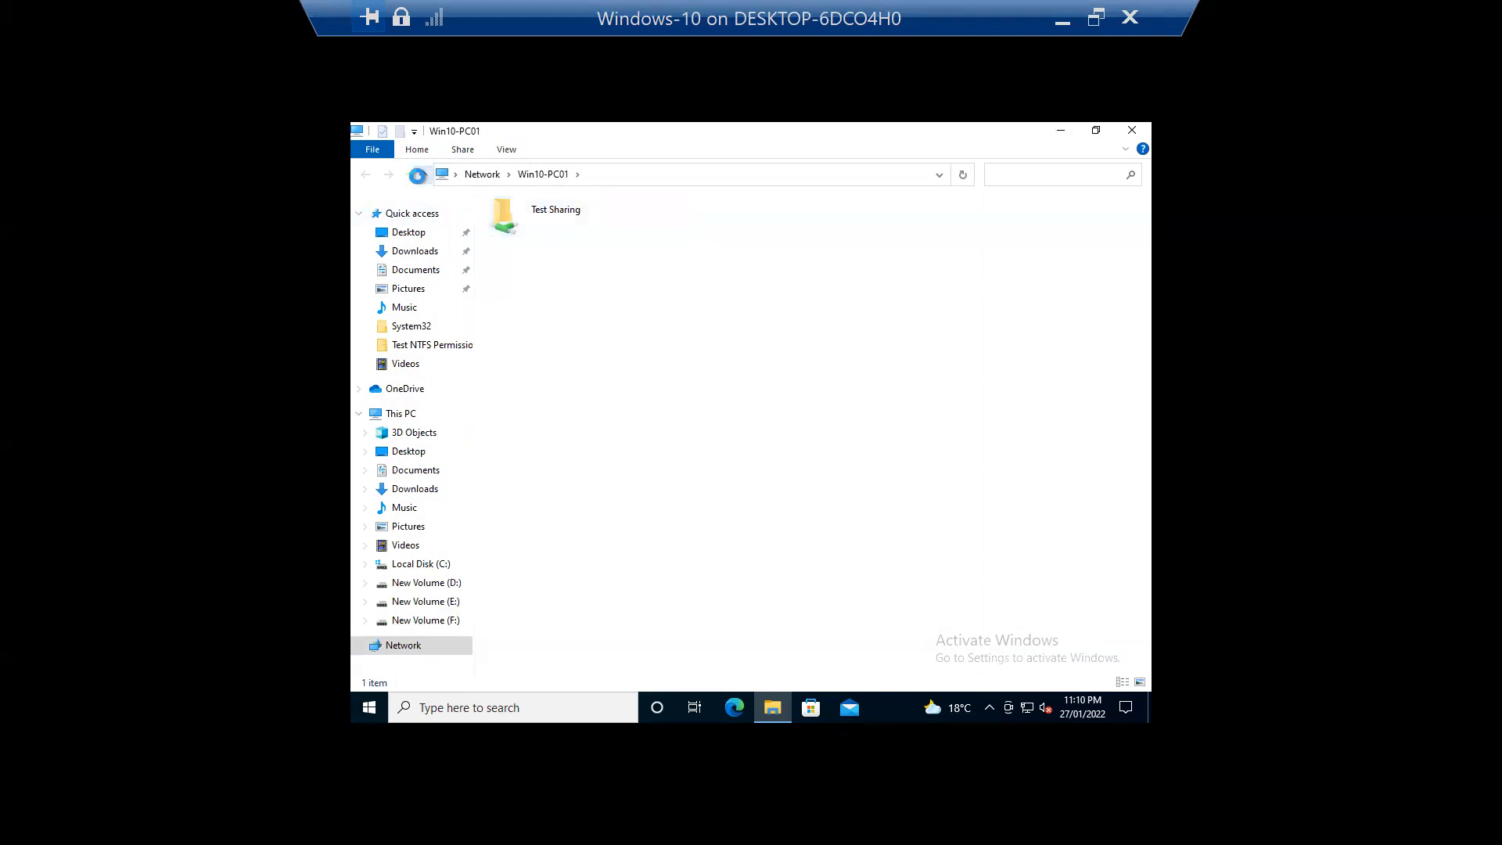
{"action": "left_click", "coordinate": [1134, 131]}
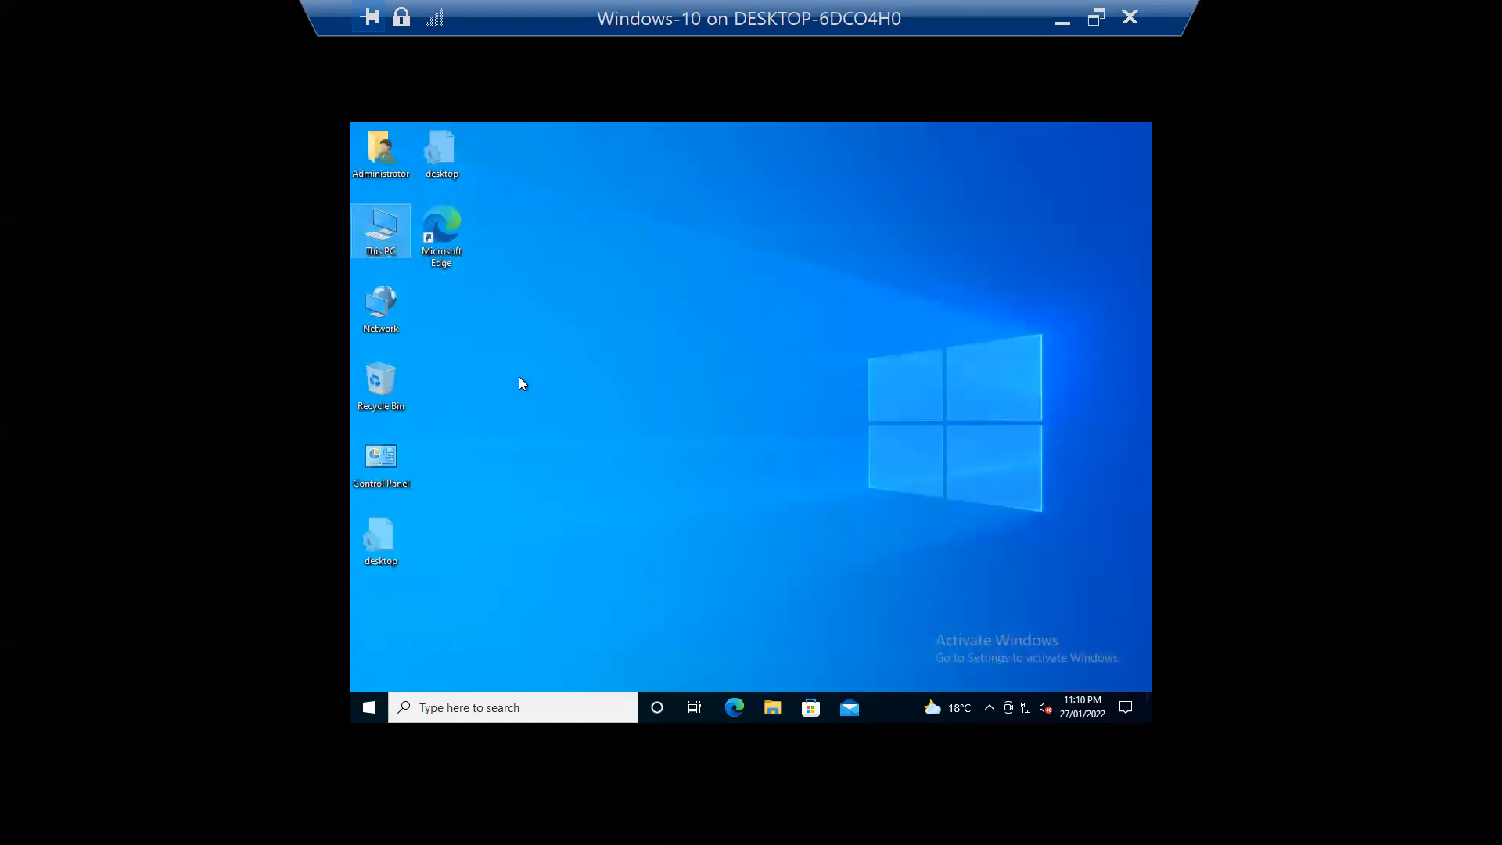
{"action": "double_click", "coordinate": [762, 27]}
Step: Open the Test NTFS Permissions folder's properties on New Volume (D:) and review its Security and Sharing tabs
{"action": "double_click", "coordinate": [74, 233]}
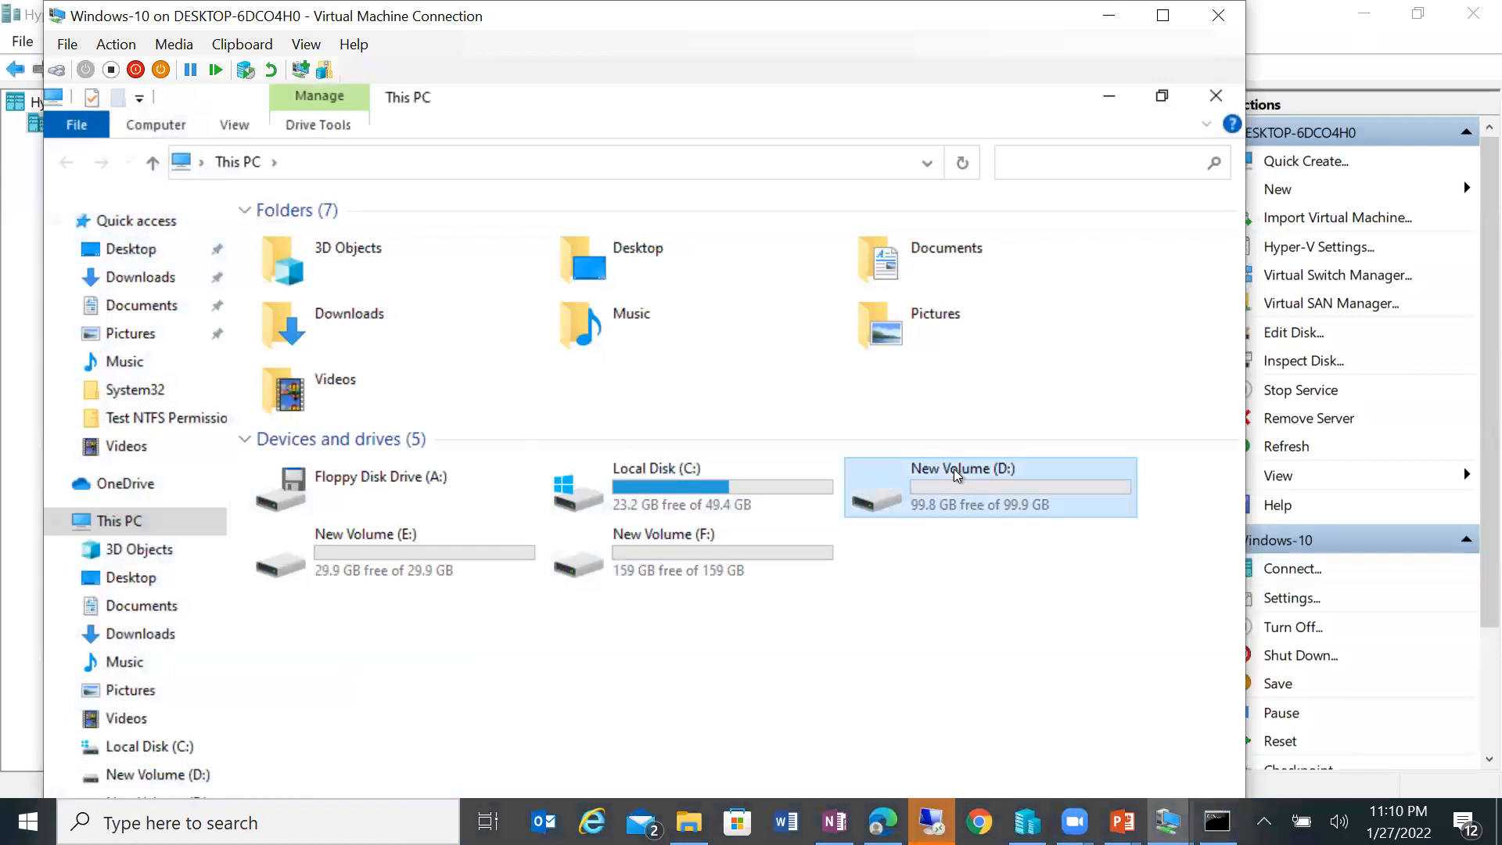
{"action": "double_click", "coordinate": [954, 466]}
{"action": "left_click", "coordinate": [397, 284]}
{"action": "right_click", "coordinate": [397, 284]}
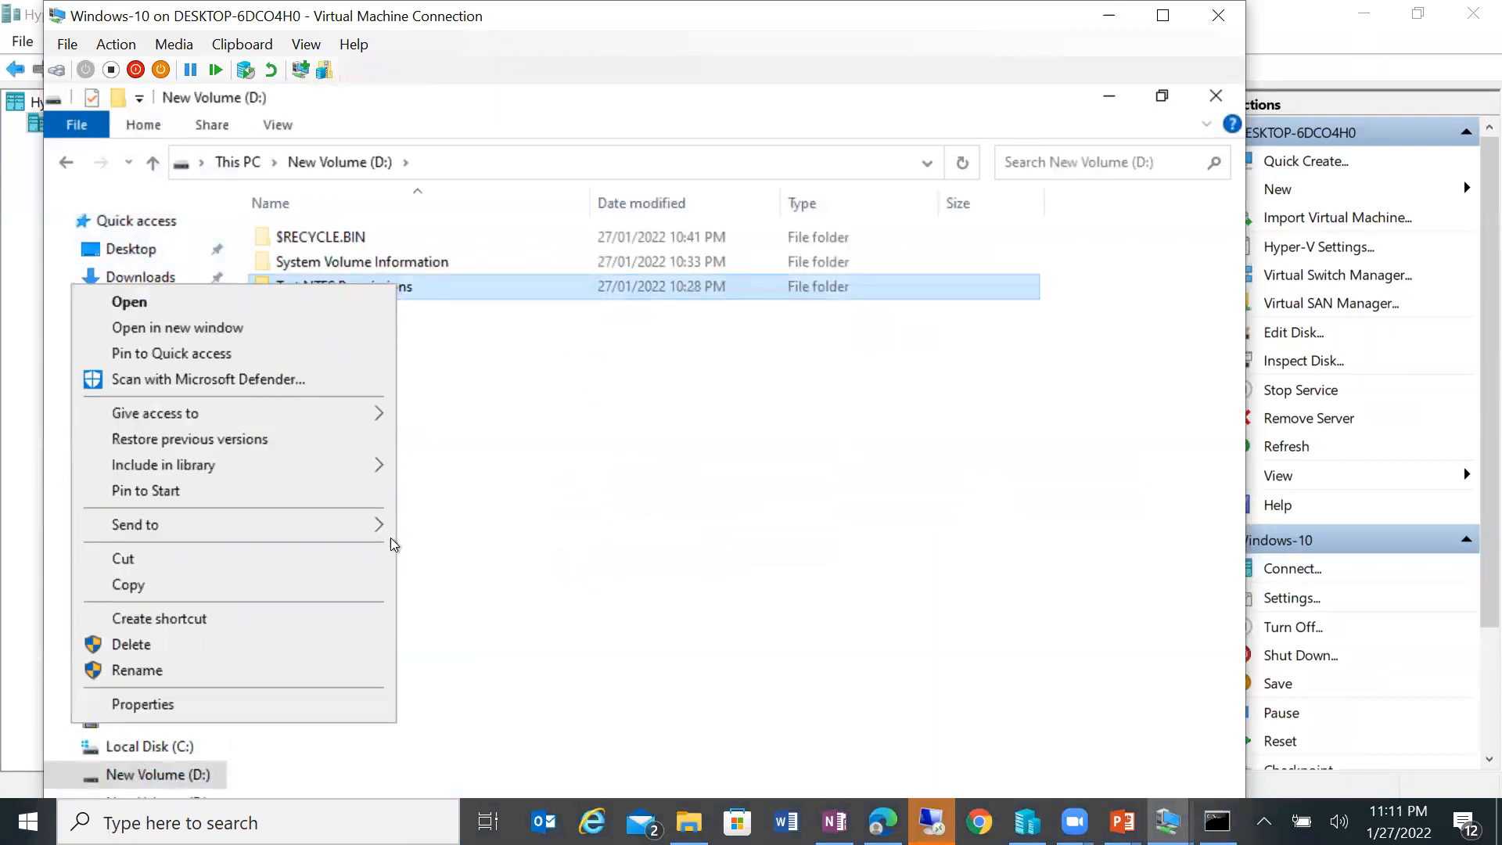
{"action": "left_click", "coordinate": [344, 699]}
{"action": "left_click_drag", "start_coordinate": [579, 305], "coordinate": [579, 150]}
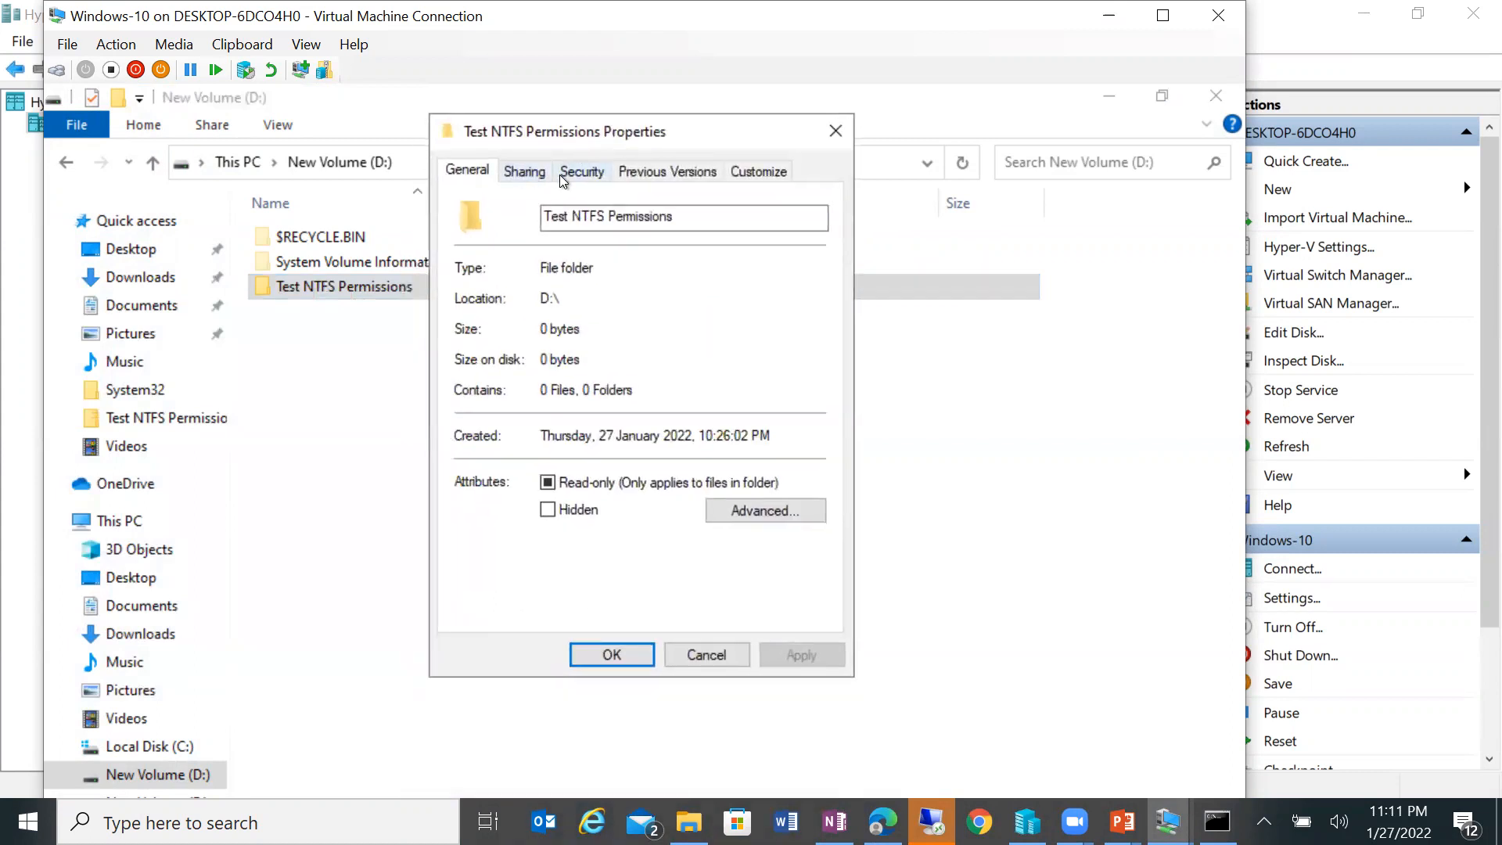
{"action": "left_click", "coordinate": [580, 171]}
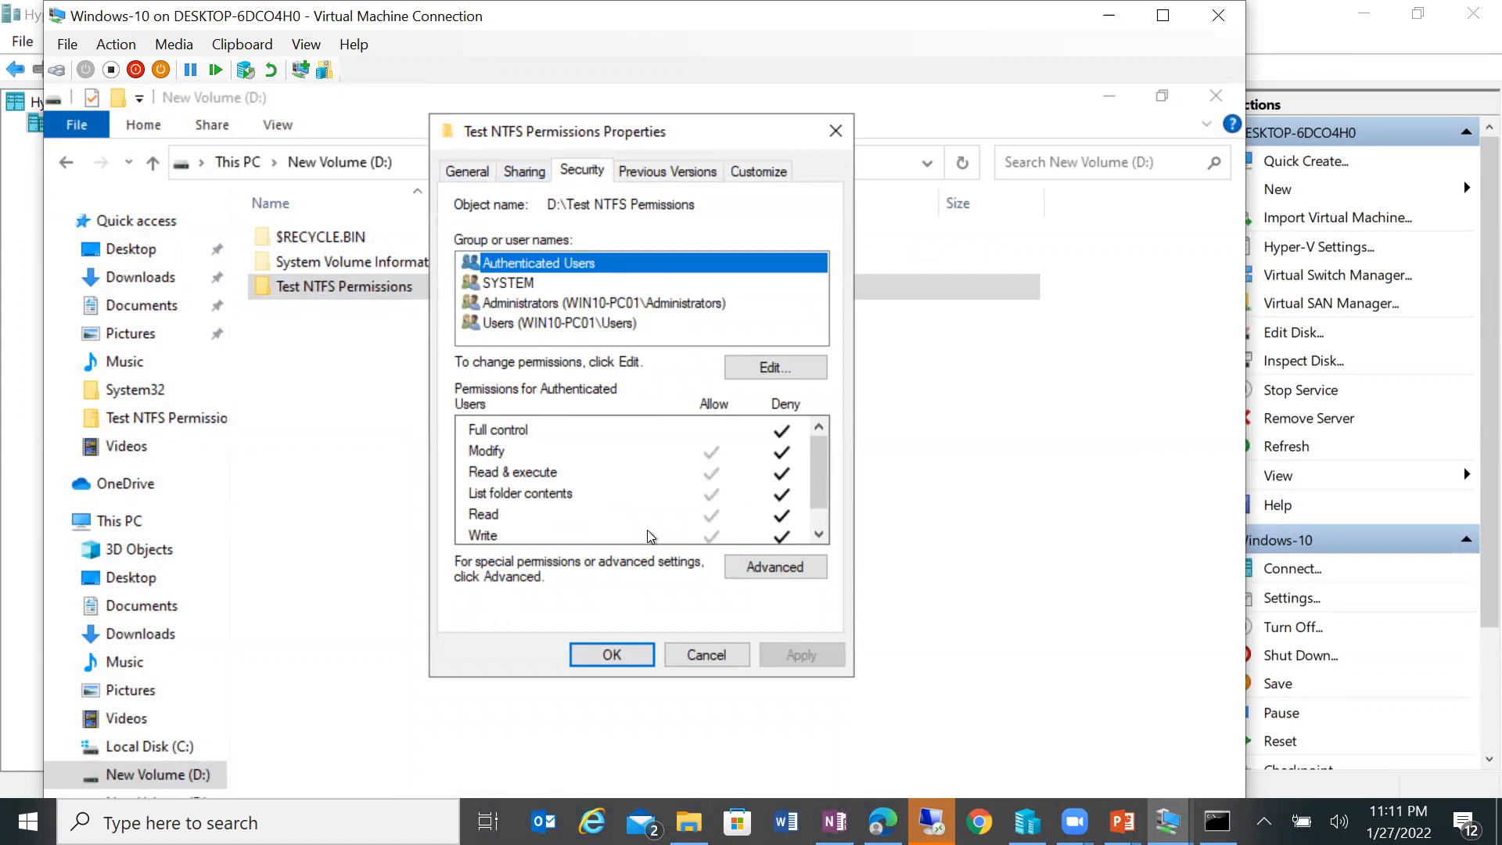
{"action": "left_click", "coordinate": [509, 432]}
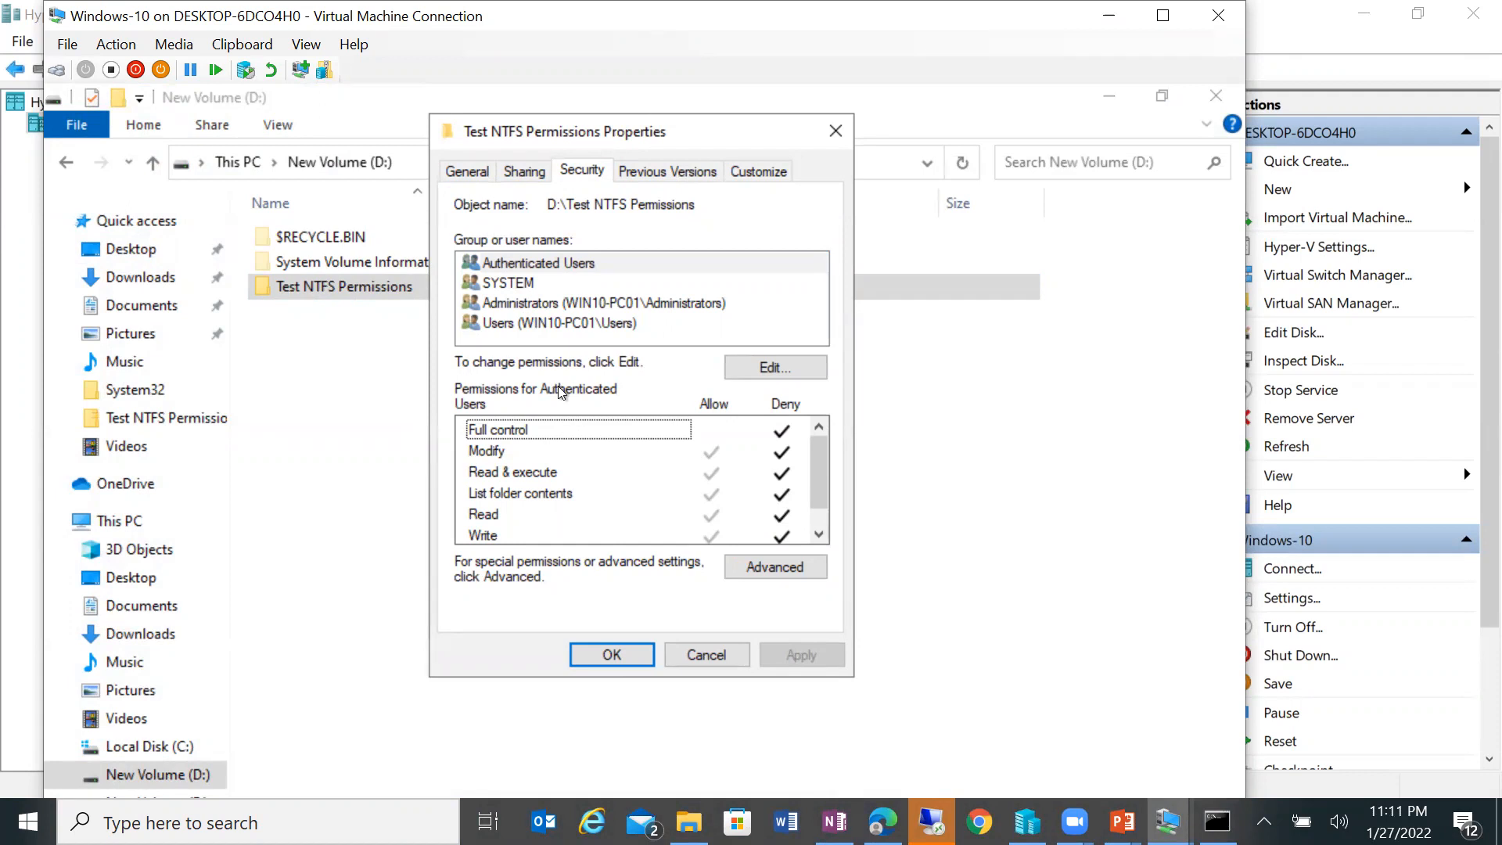
{"action": "left_click", "coordinate": [509, 173]}
{"action": "left_click", "coordinate": [467, 171]}
Step: Review the folder's Advanced Attributes and auditing entries, then close its properties and go up to This PC
{"action": "left_click", "coordinate": [747, 507]}
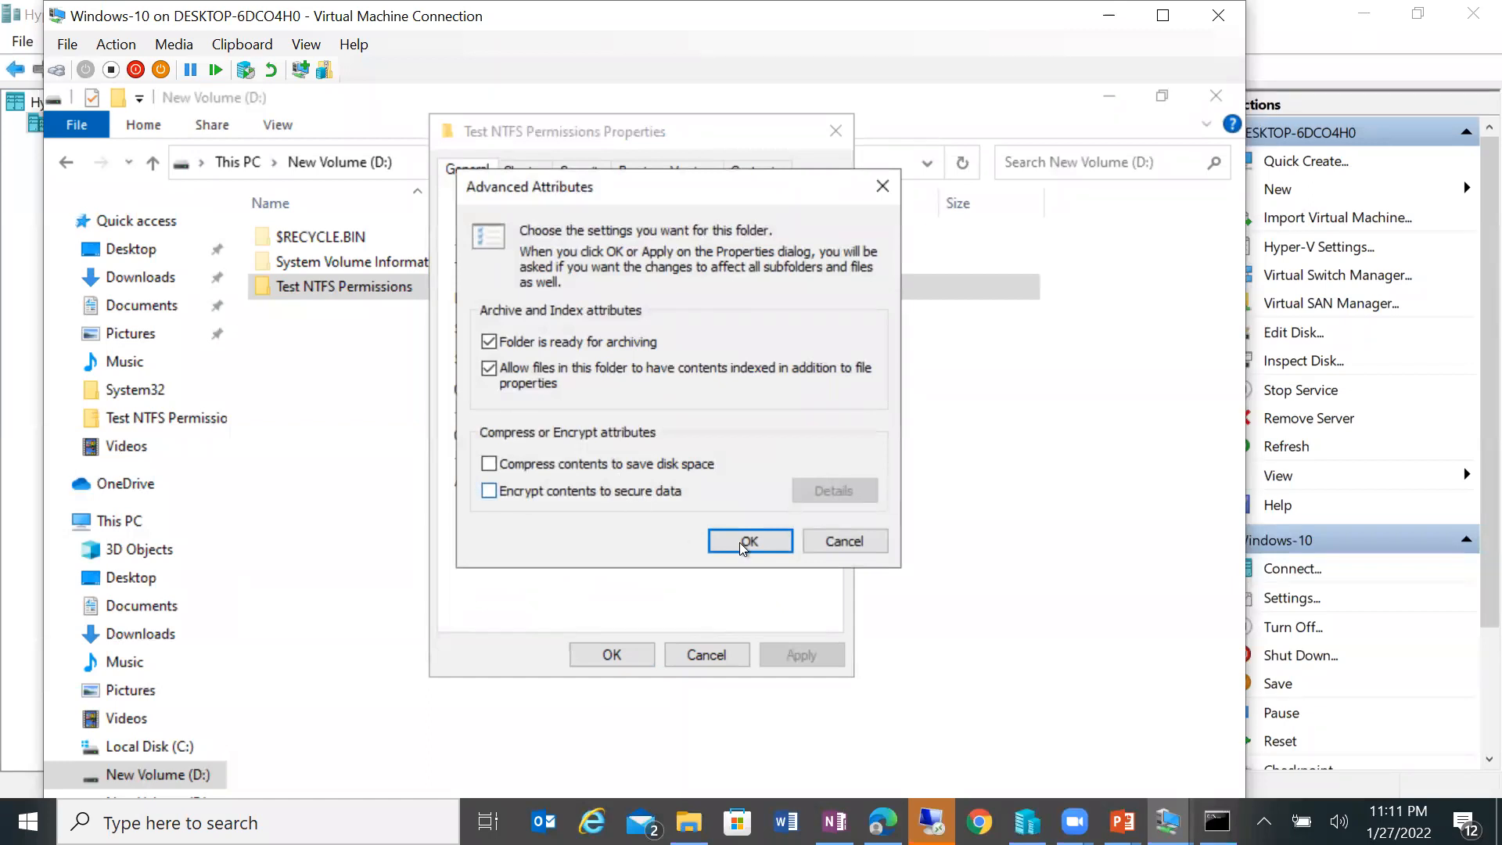
{"action": "left_click", "coordinate": [824, 542]}
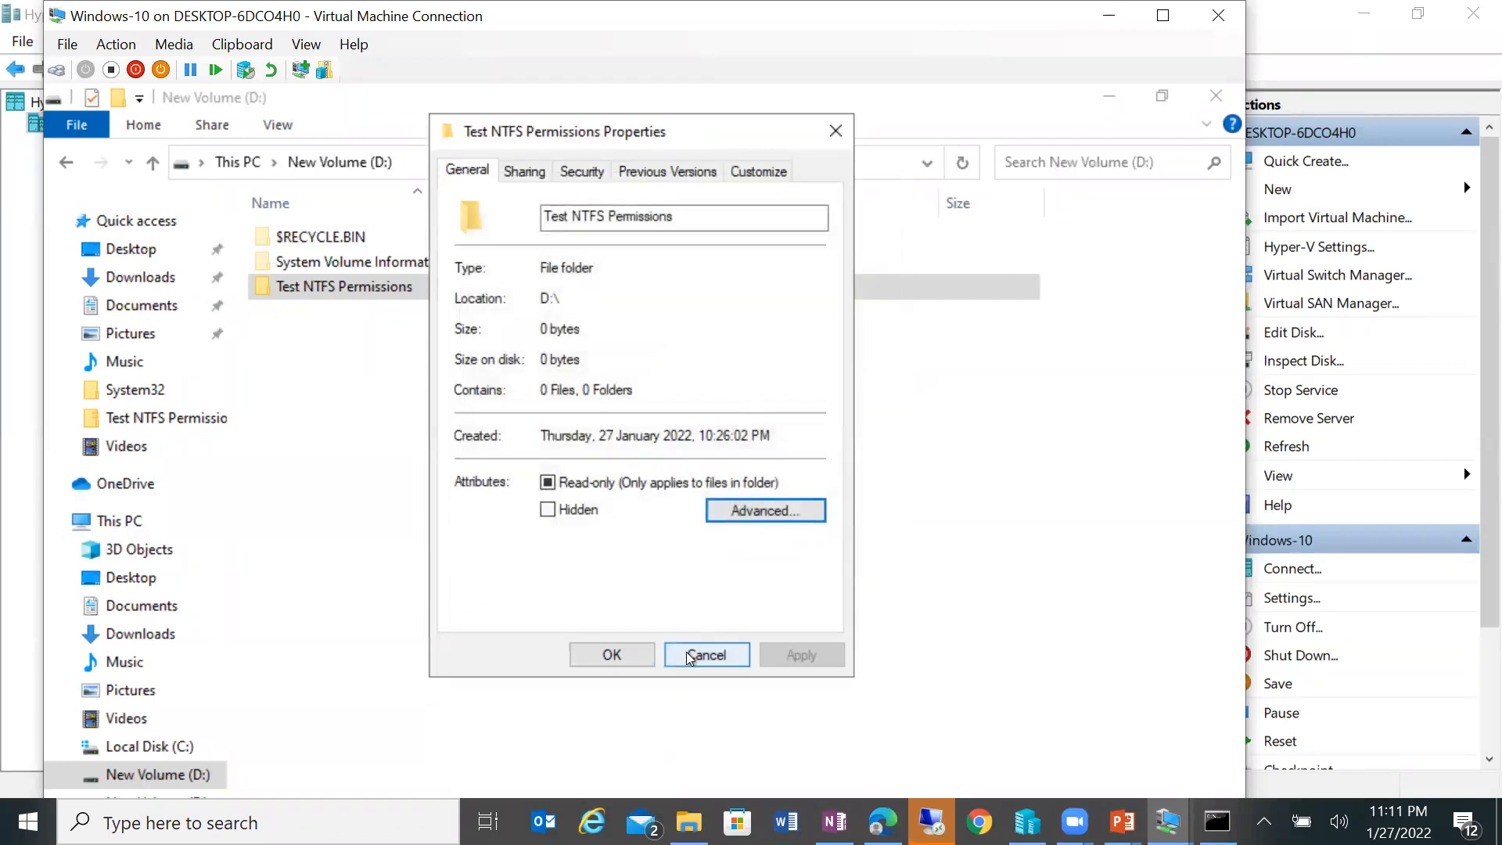
{"action": "left_click", "coordinate": [748, 510]}
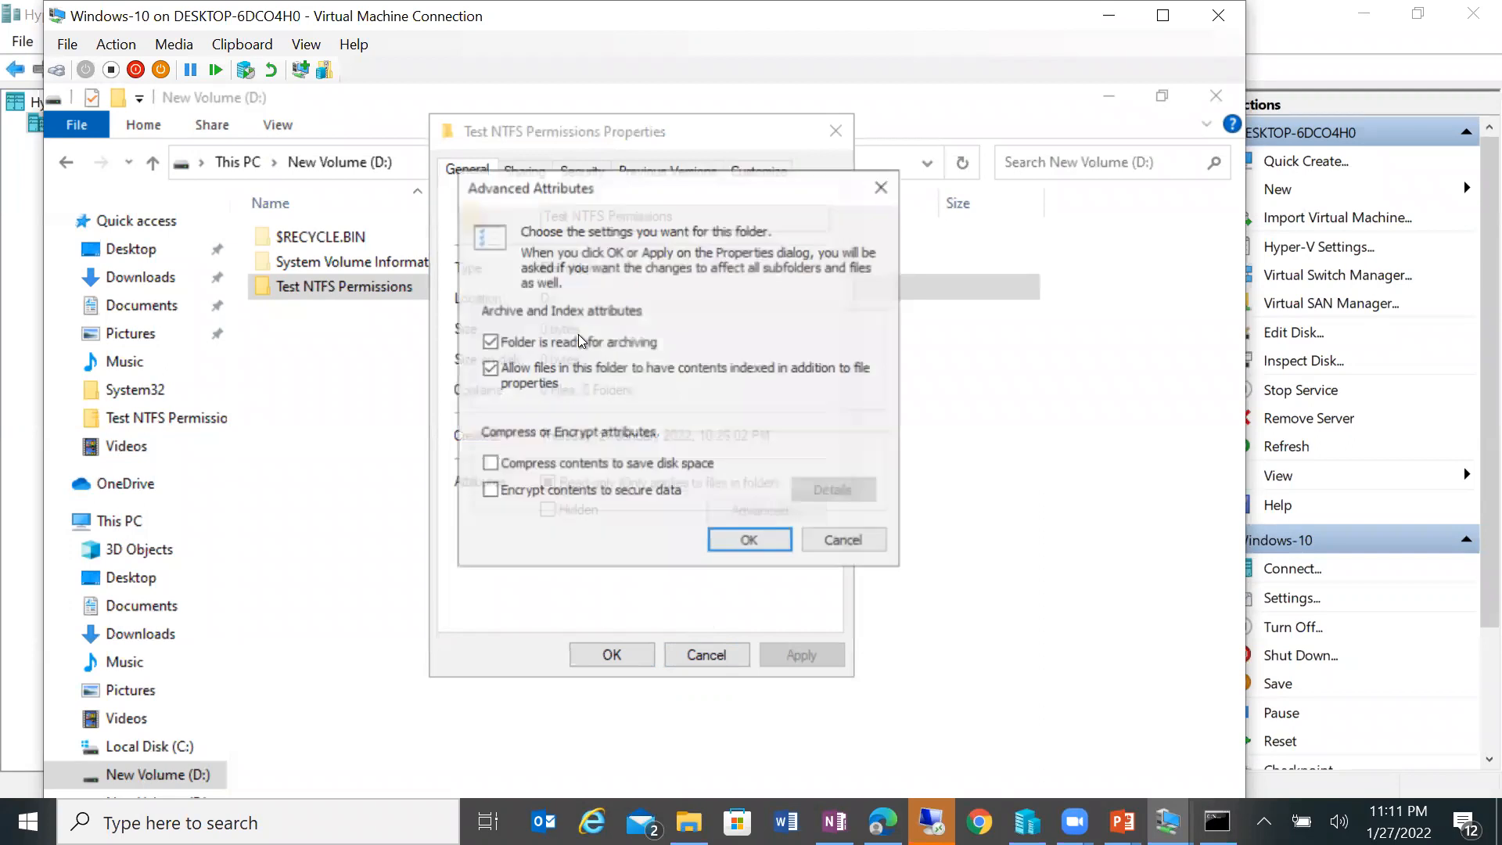
{"action": "left_click", "coordinate": [828, 538]}
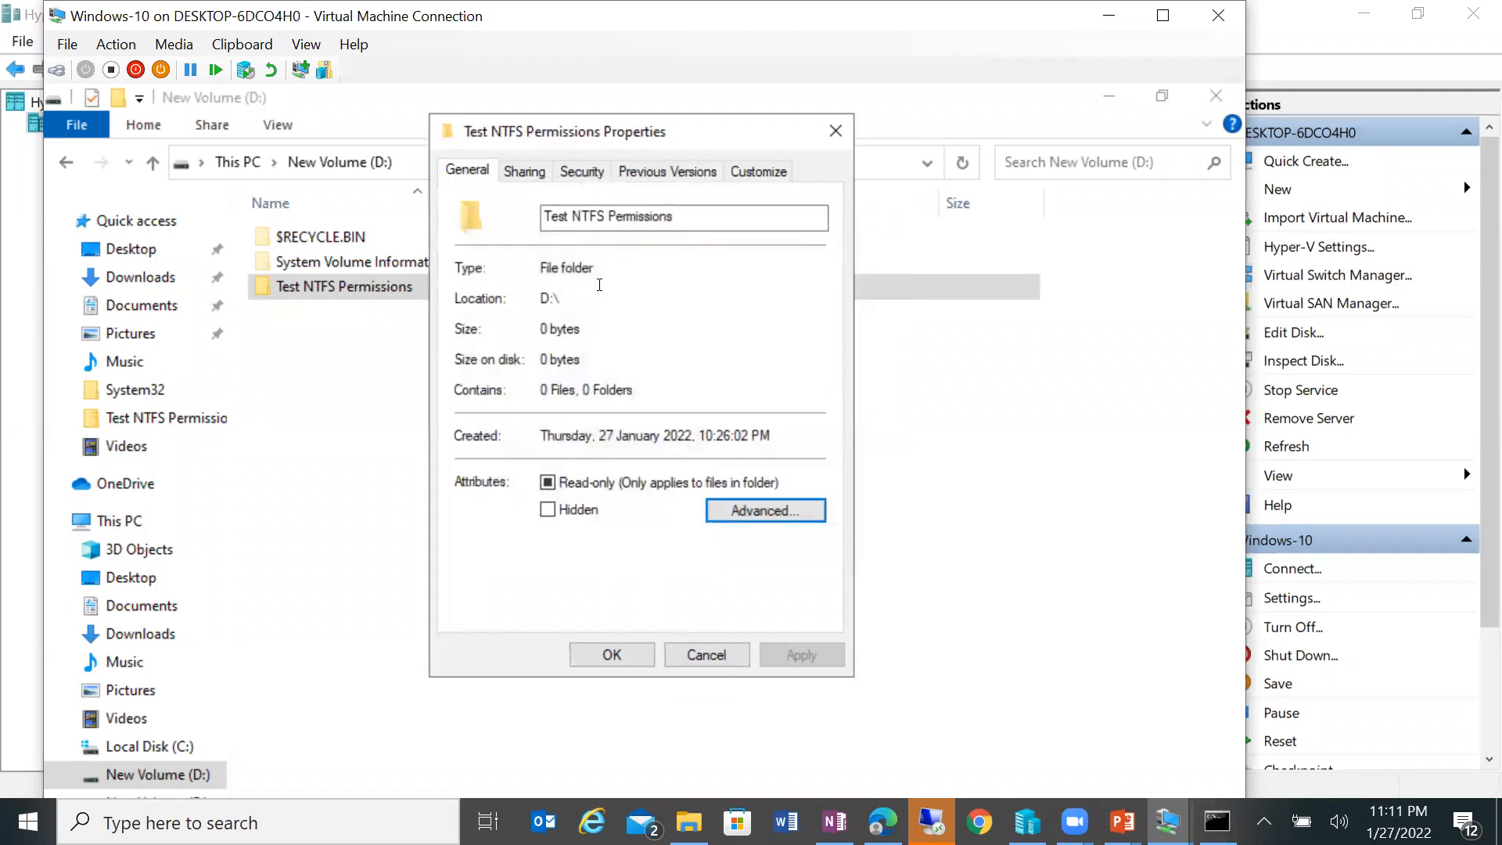
{"action": "left_click", "coordinate": [583, 174]}
{"action": "left_click", "coordinate": [793, 569]}
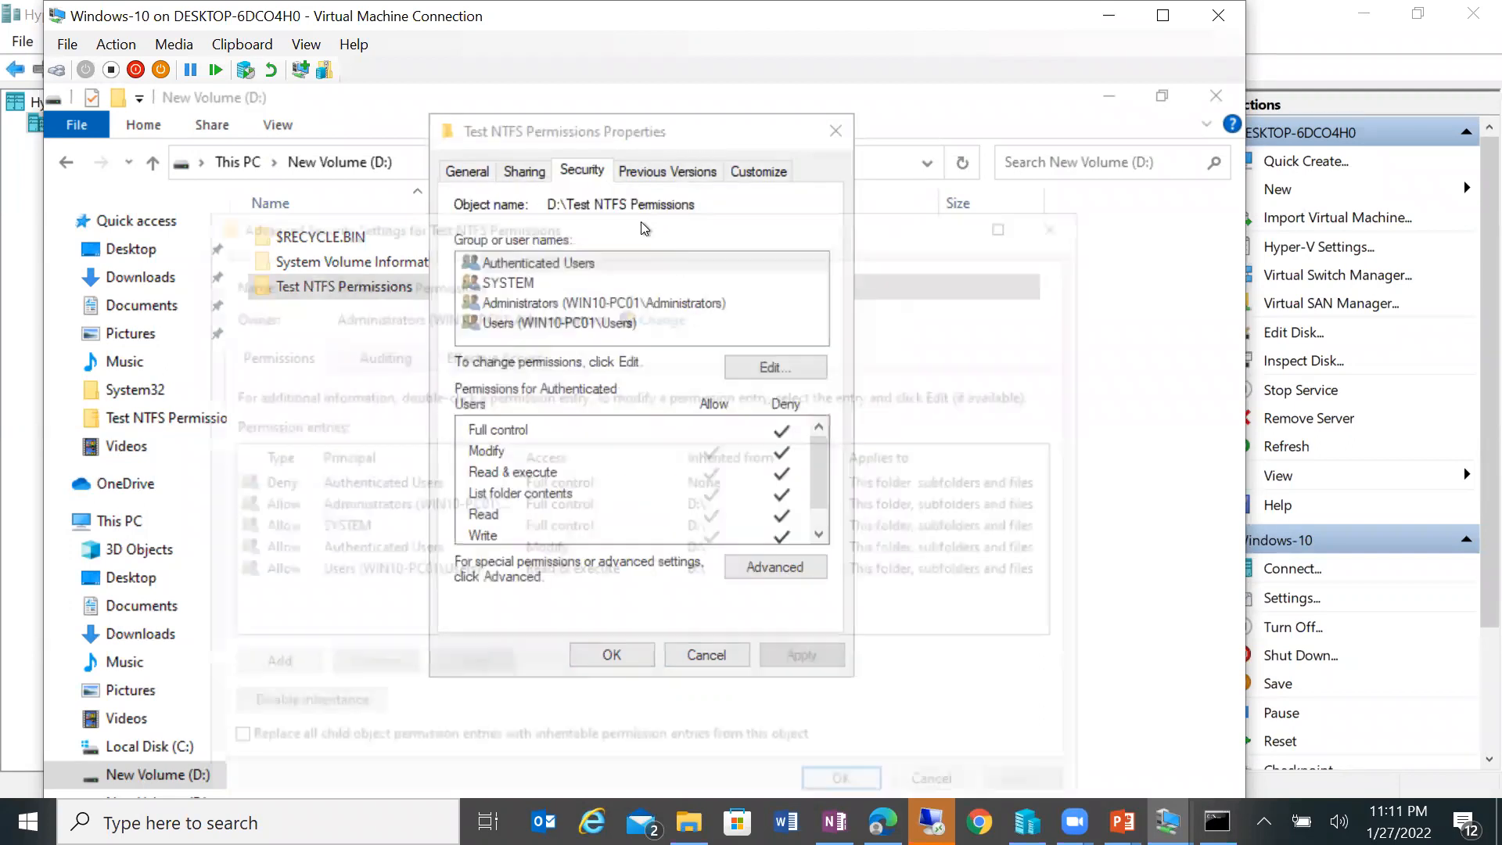
{"action": "left_click", "coordinate": [359, 356]}
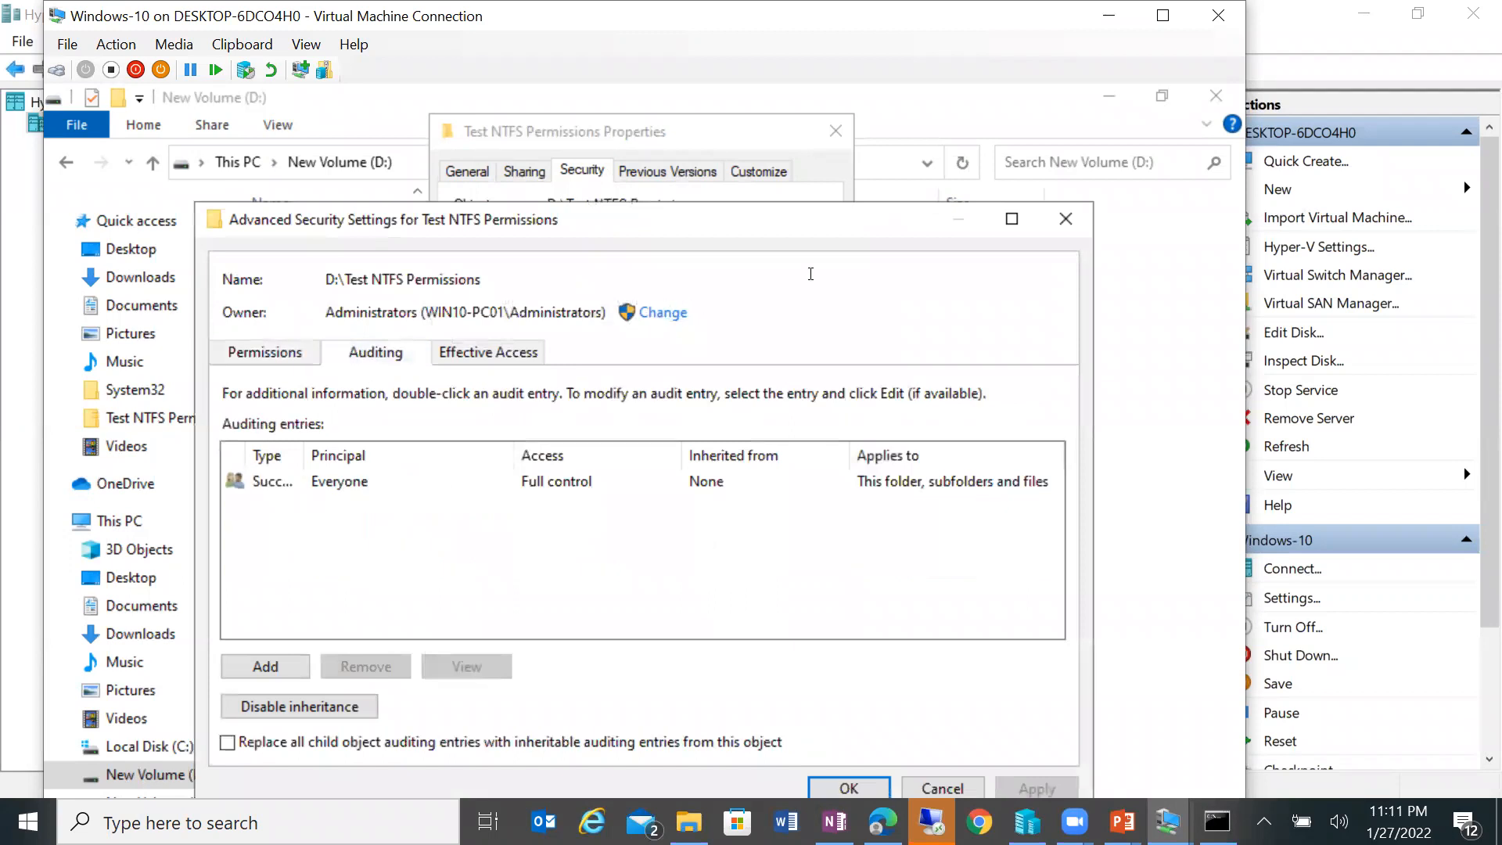
{"action": "left_click", "coordinate": [1067, 219]}
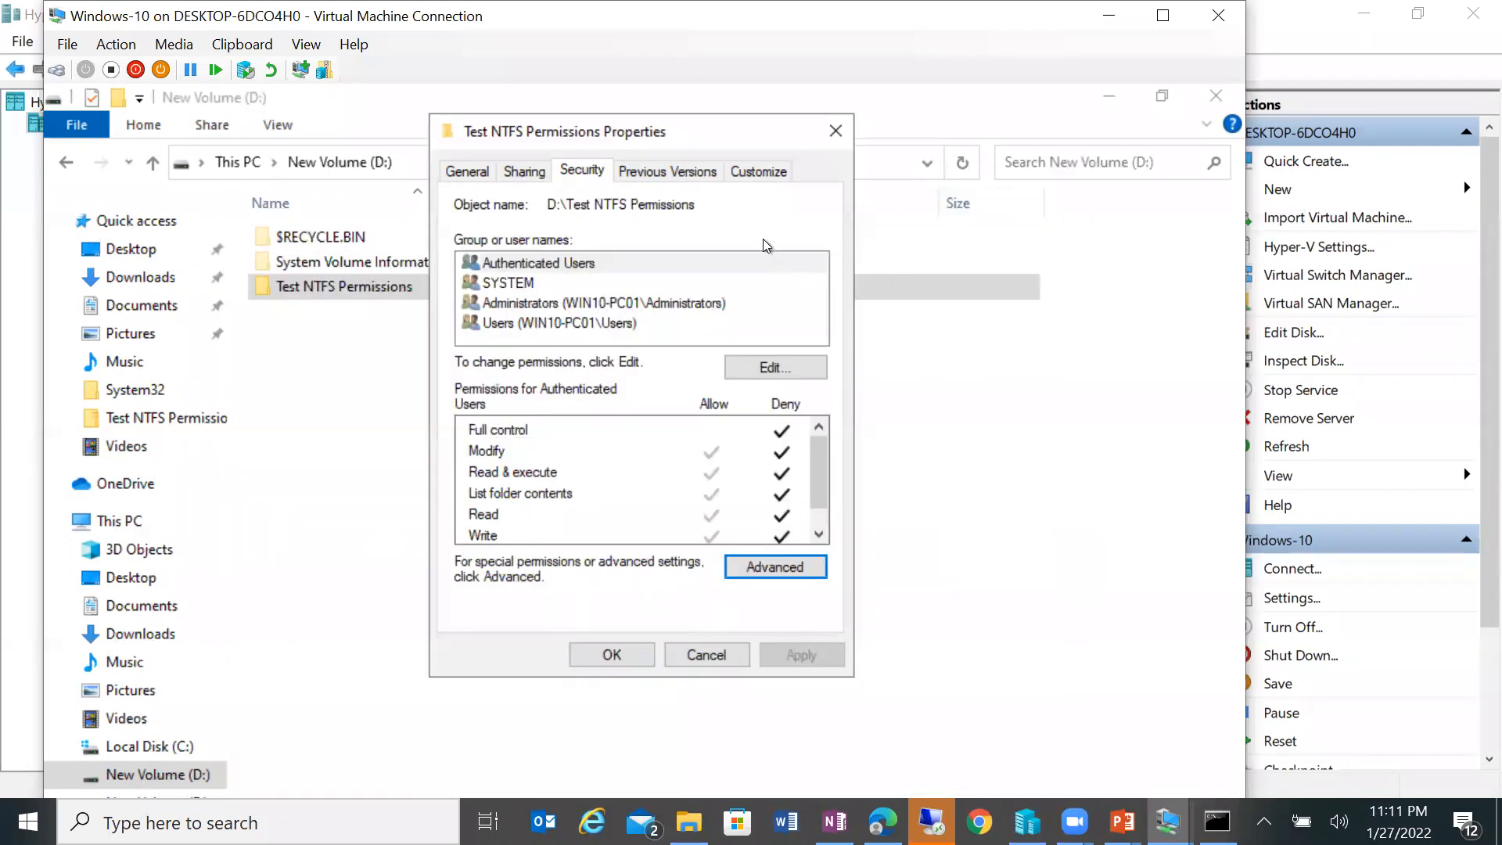
{"action": "left_click", "coordinate": [611, 655]}
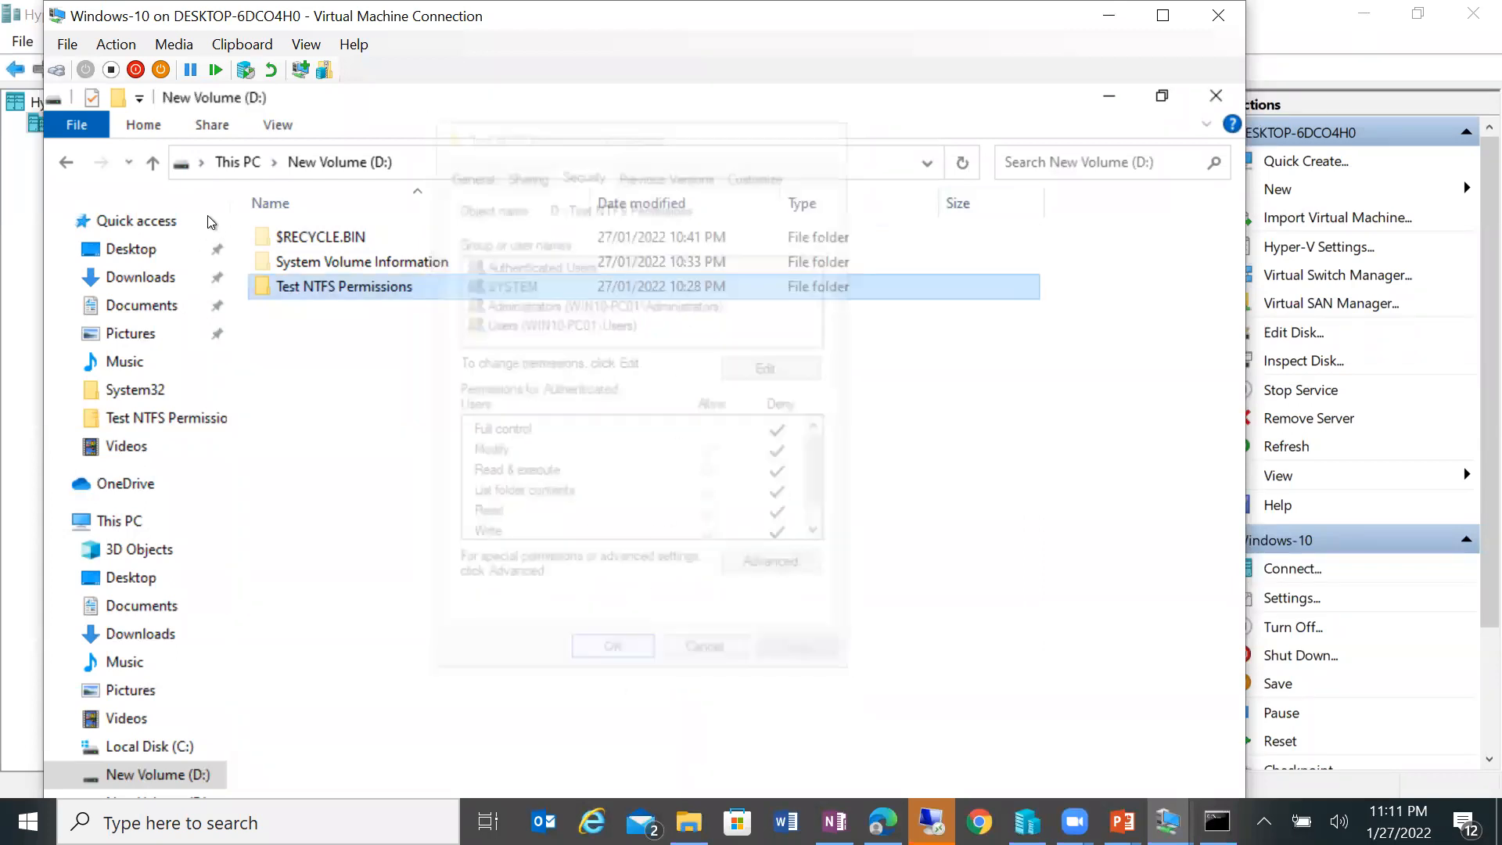
{"action": "left_click", "coordinate": [161, 166]}
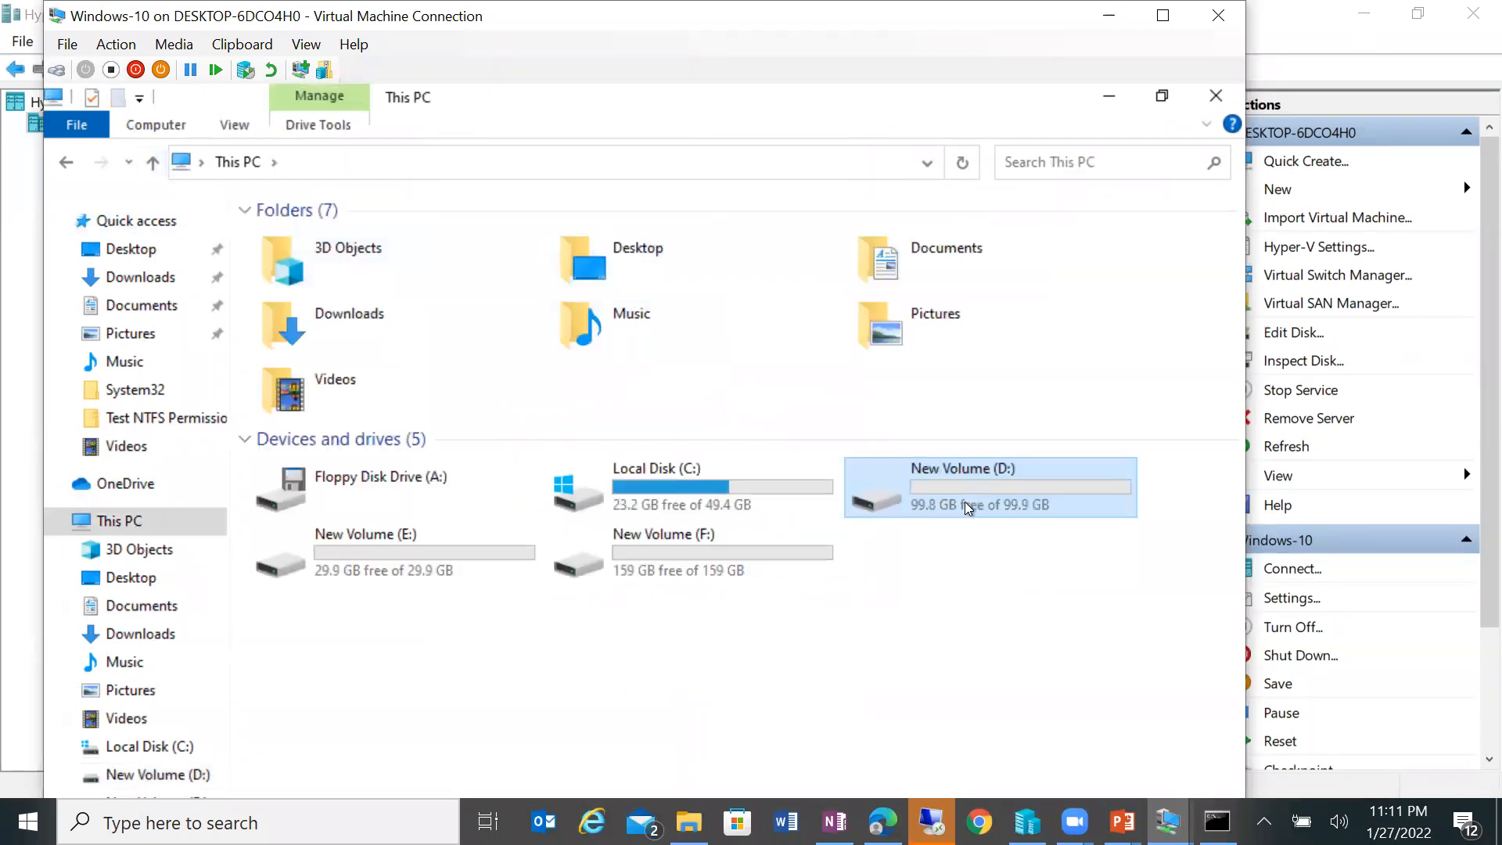
Step: Check New Volume (D:)'s Quota settings and close its properties without changes
{"action": "right_click", "coordinate": [964, 501]}
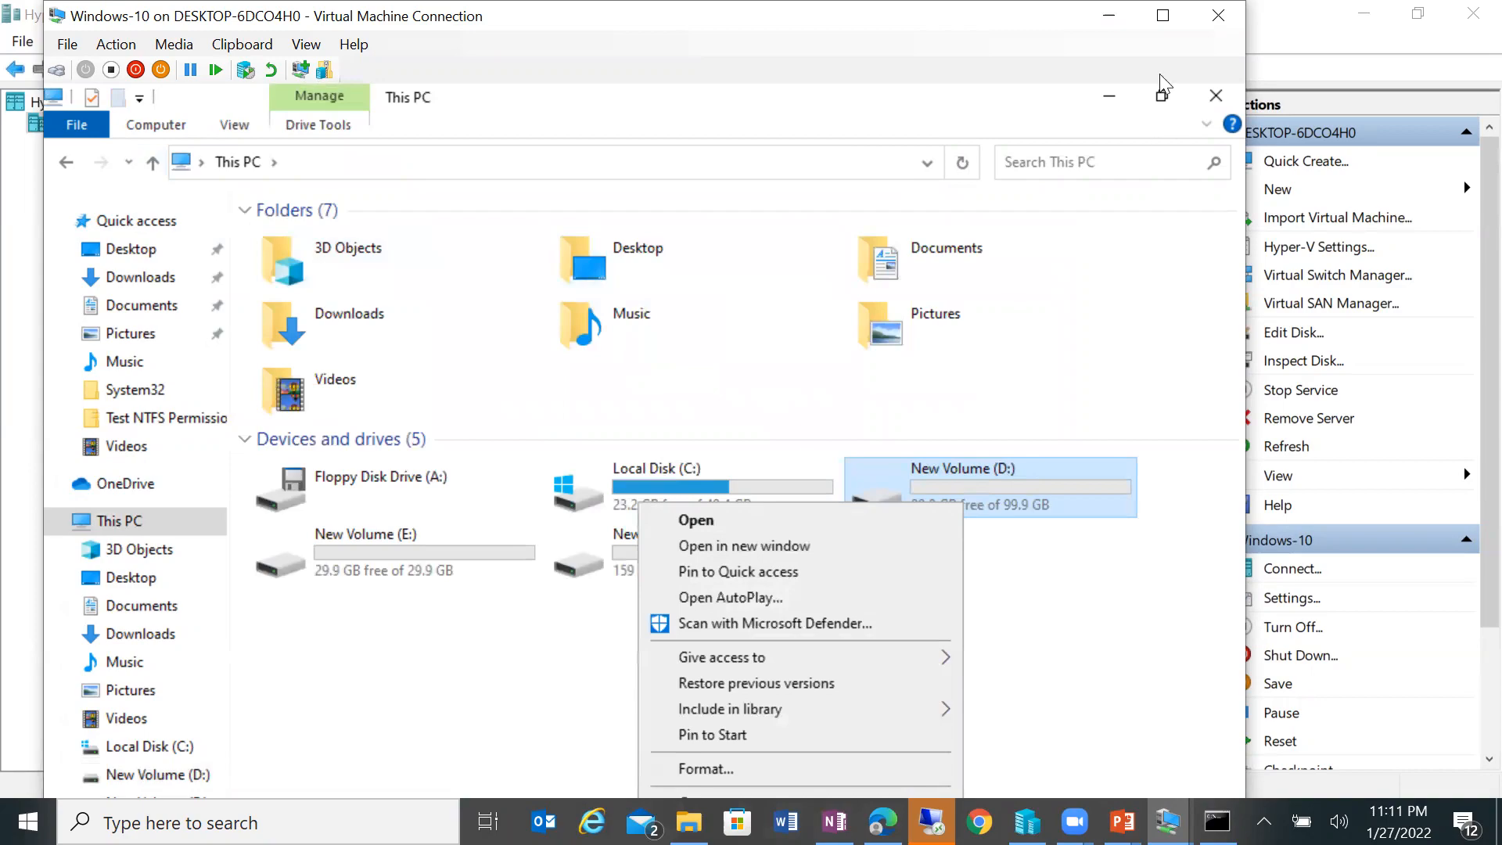
{"action": "left_click", "coordinate": [1163, 15]}
{"action": "left_click", "coordinate": [870, 665]}
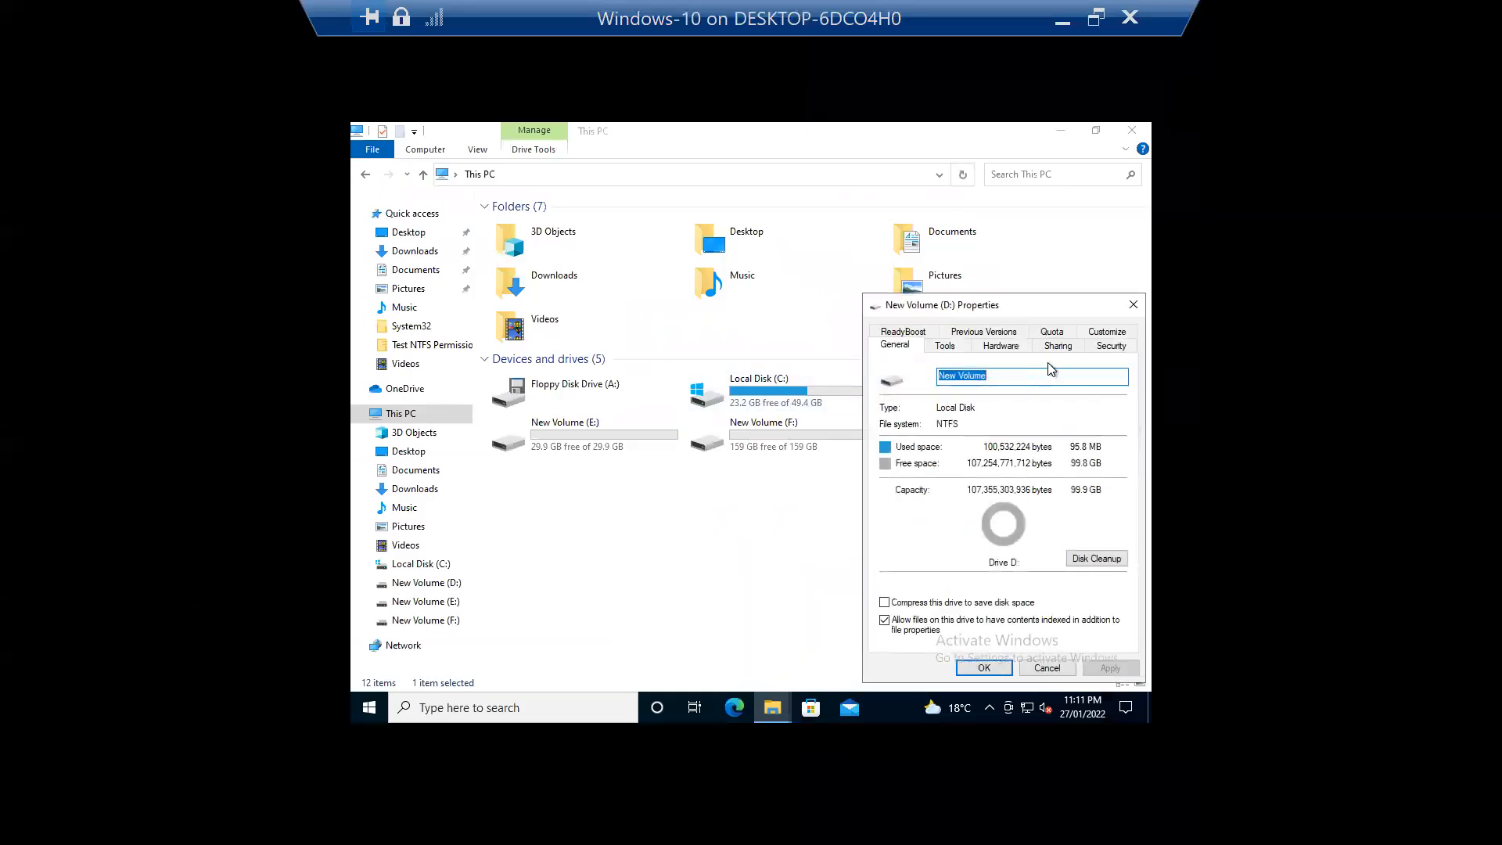
{"action": "left_click", "coordinate": [1064, 334]}
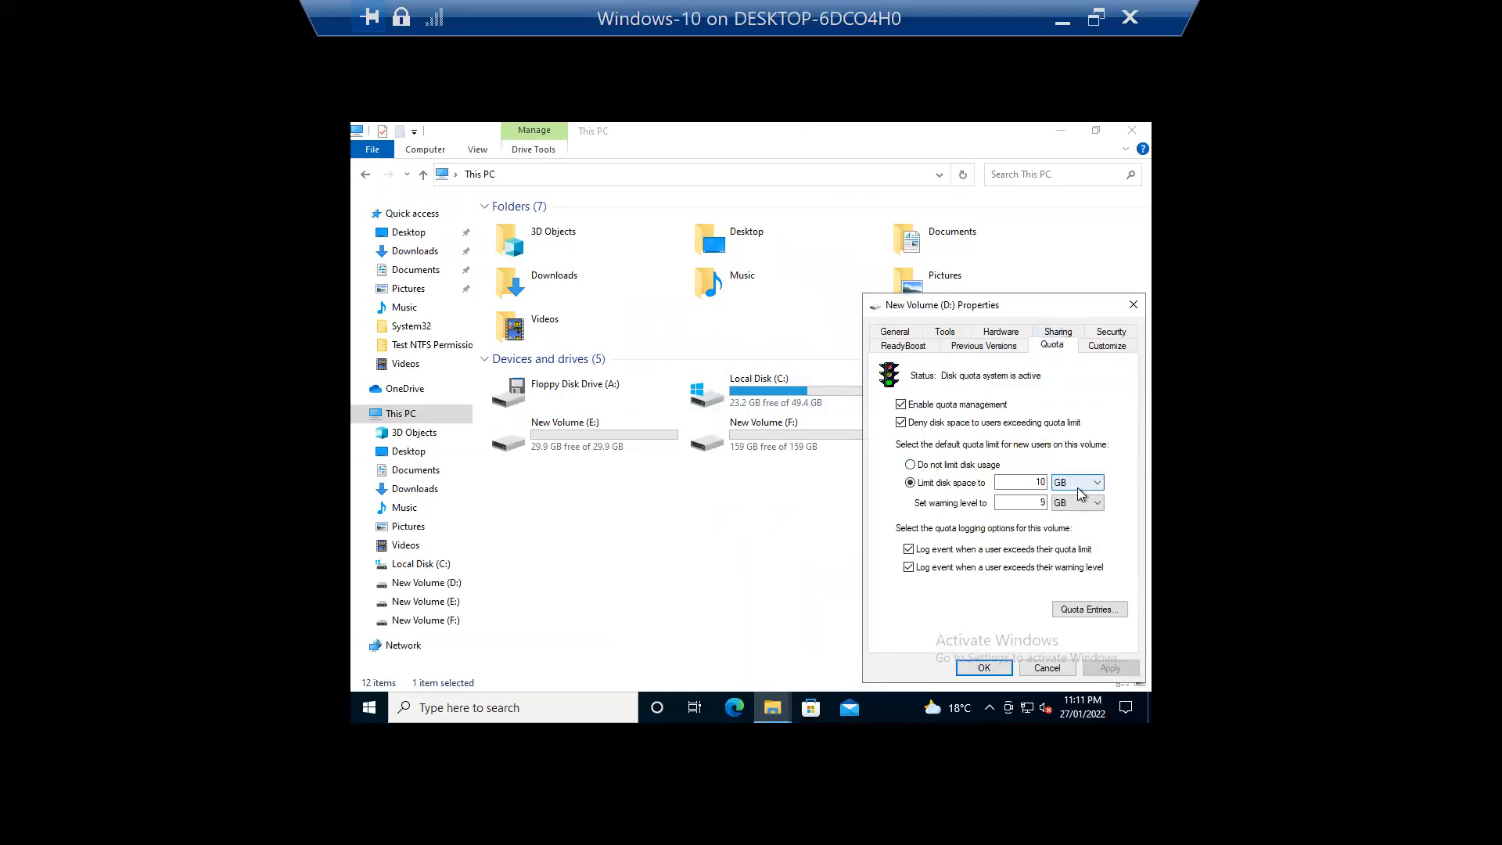
{"action": "left_click", "coordinate": [1031, 670]}
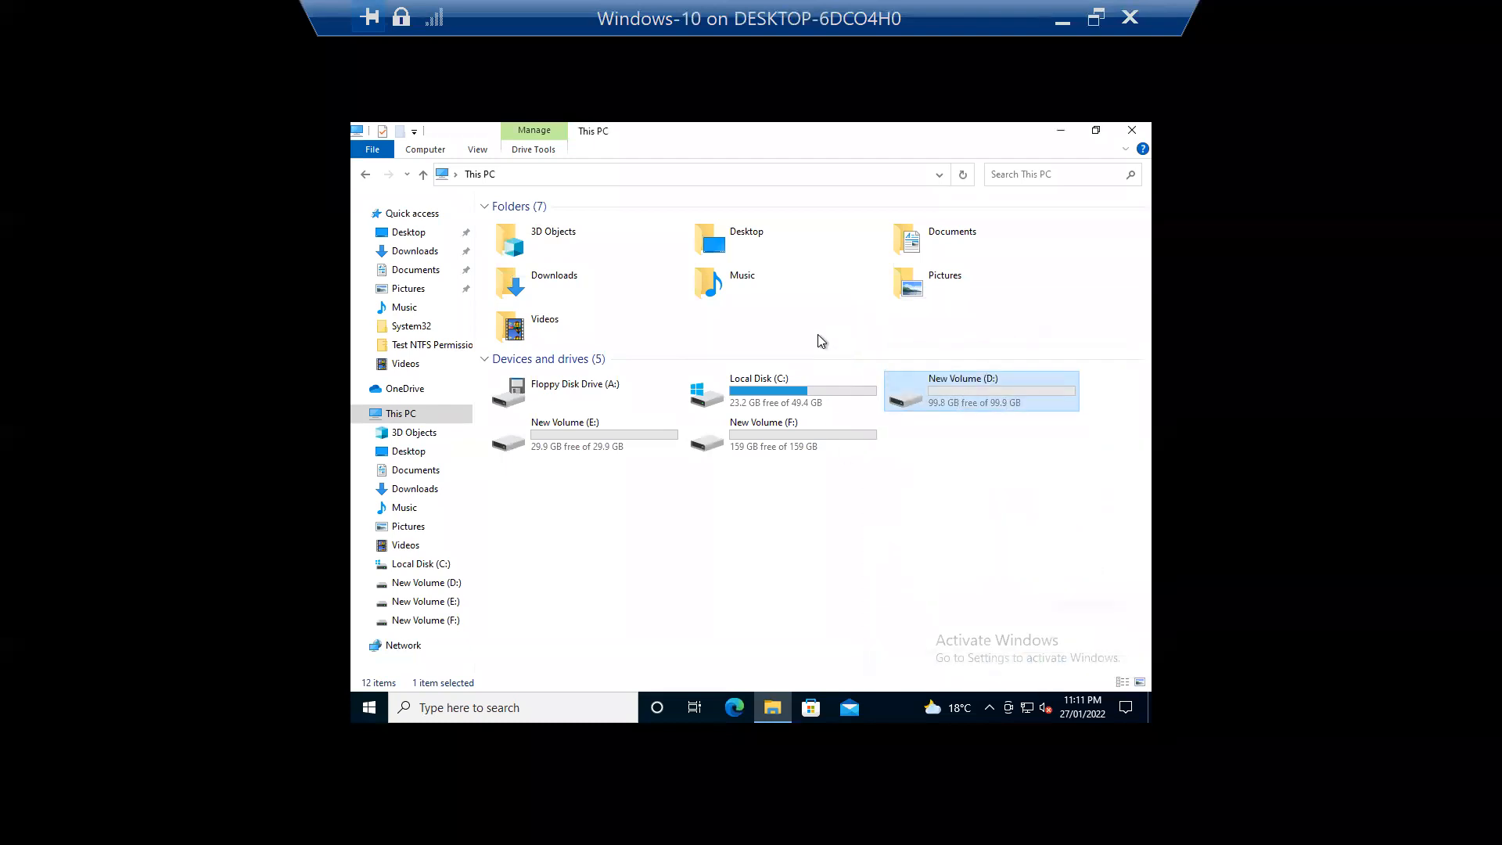
Step: Open Local Disk (C:) and bring up the Test Sharing folder's context menu
{"action": "double_click", "coordinate": [755, 389]}
{"action": "double_click", "coordinate": [806, 20]}
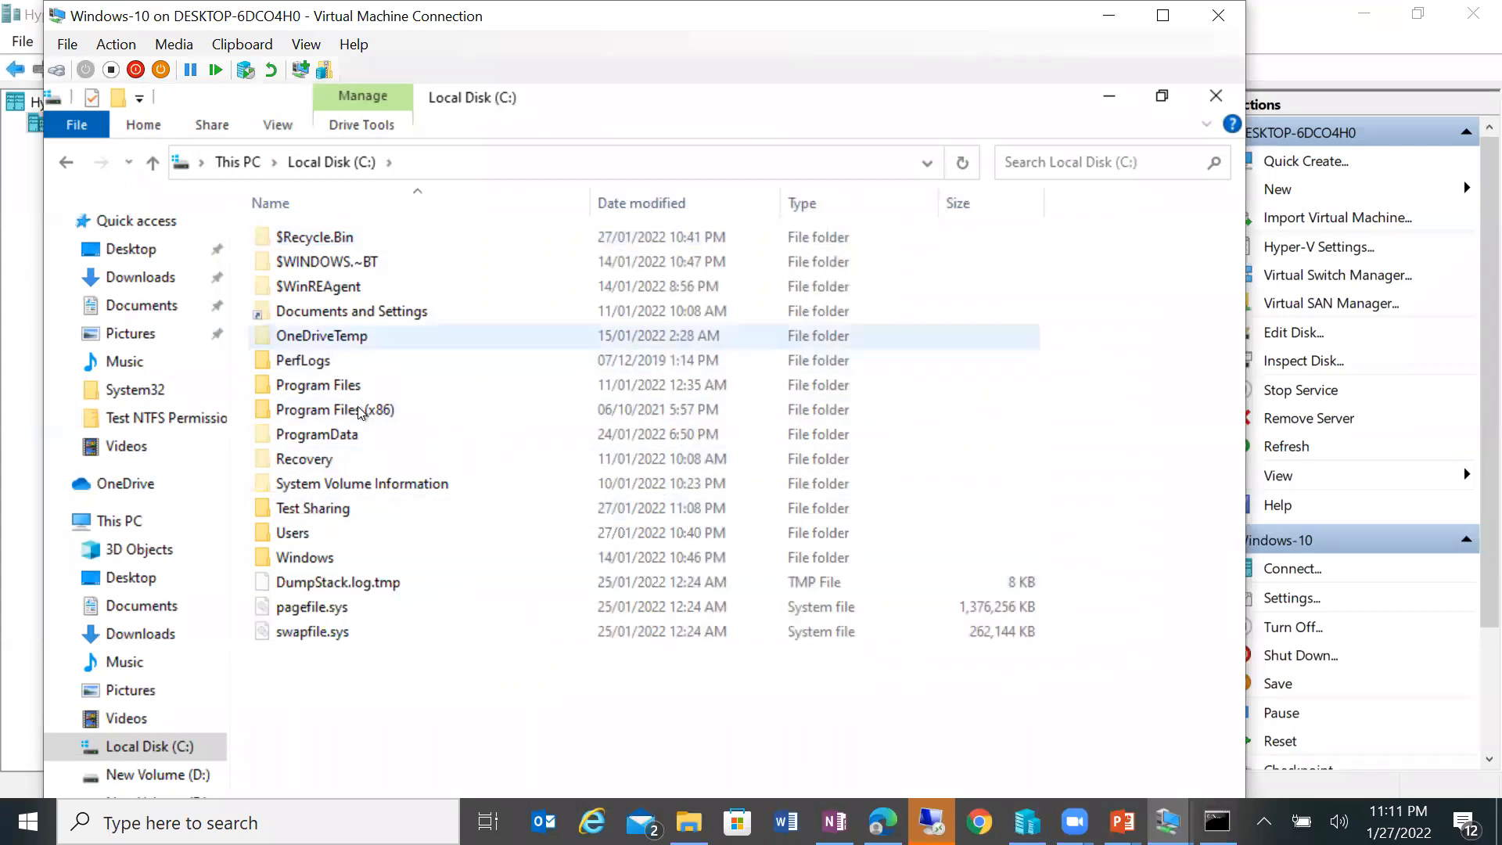
{"action": "left_click", "coordinate": [393, 513]}
{"action": "right_click", "coordinate": [392, 513]}
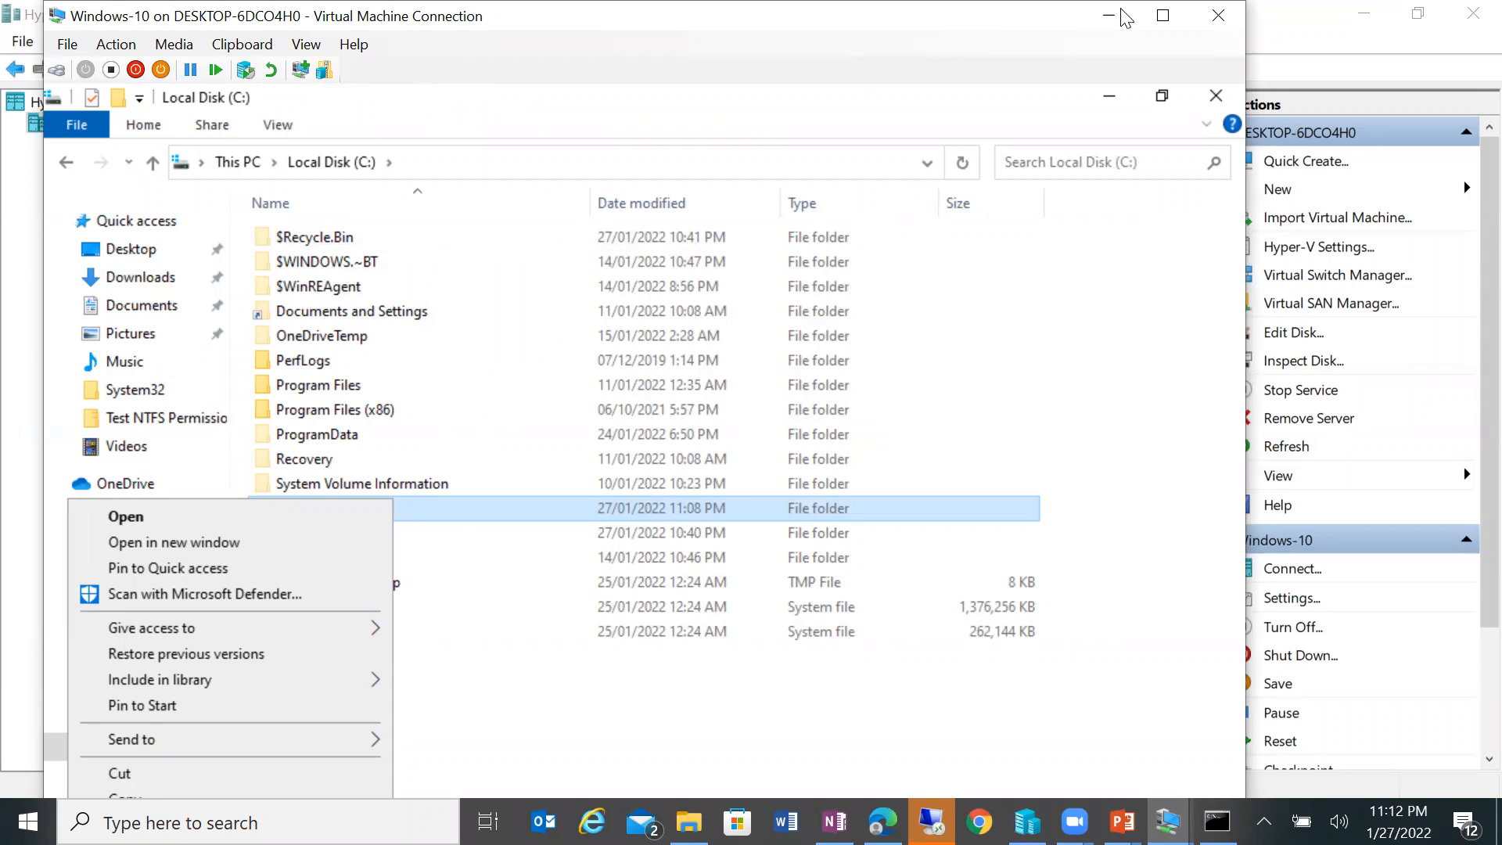
{"action": "left_click", "coordinate": [1161, 15]}
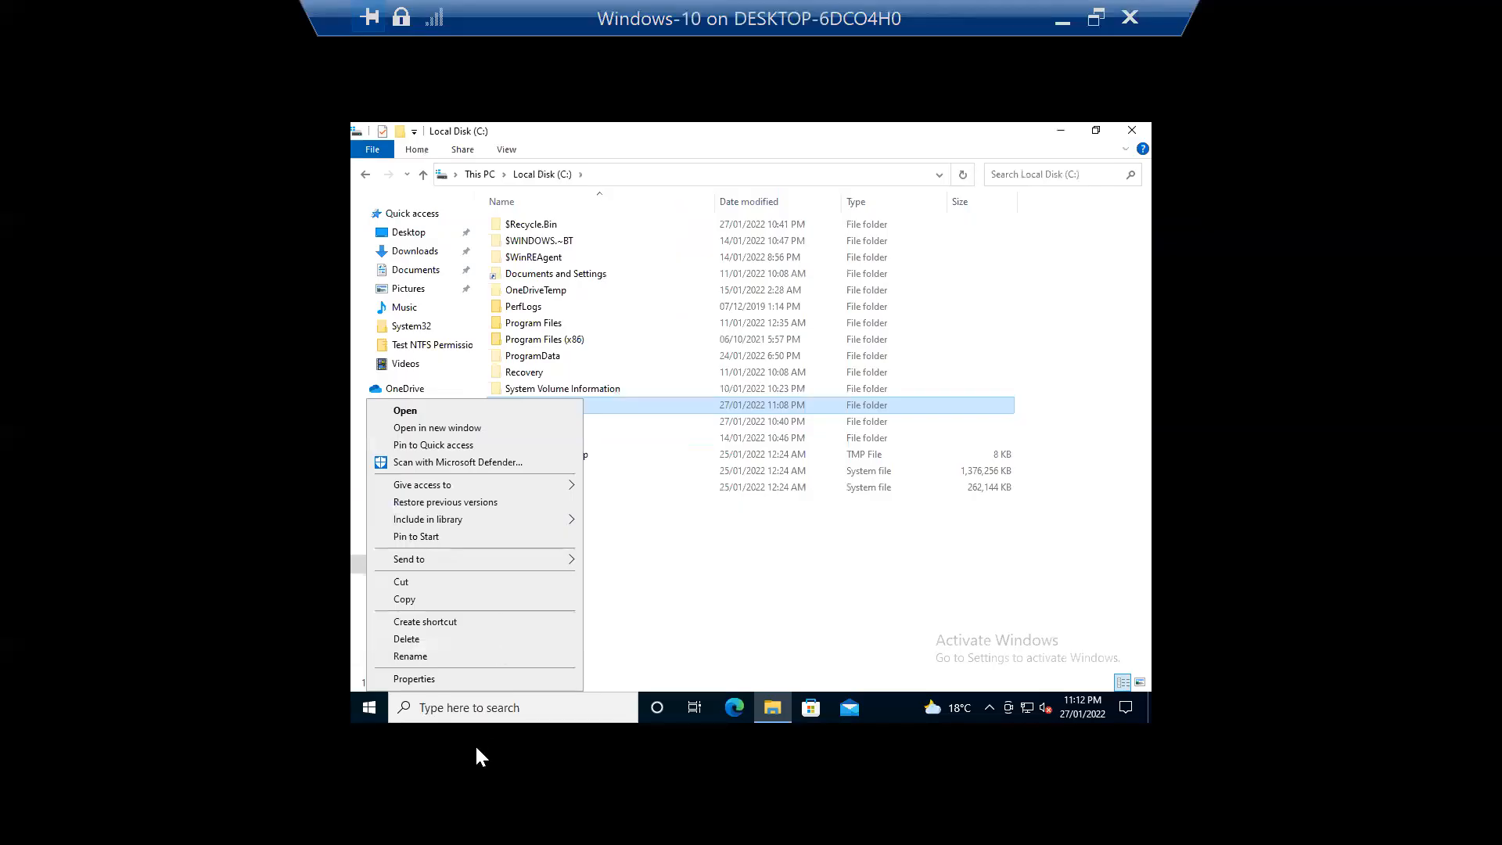
{"action": "left_click", "coordinate": [499, 705]}
{"action": "type", "text": "comp"}
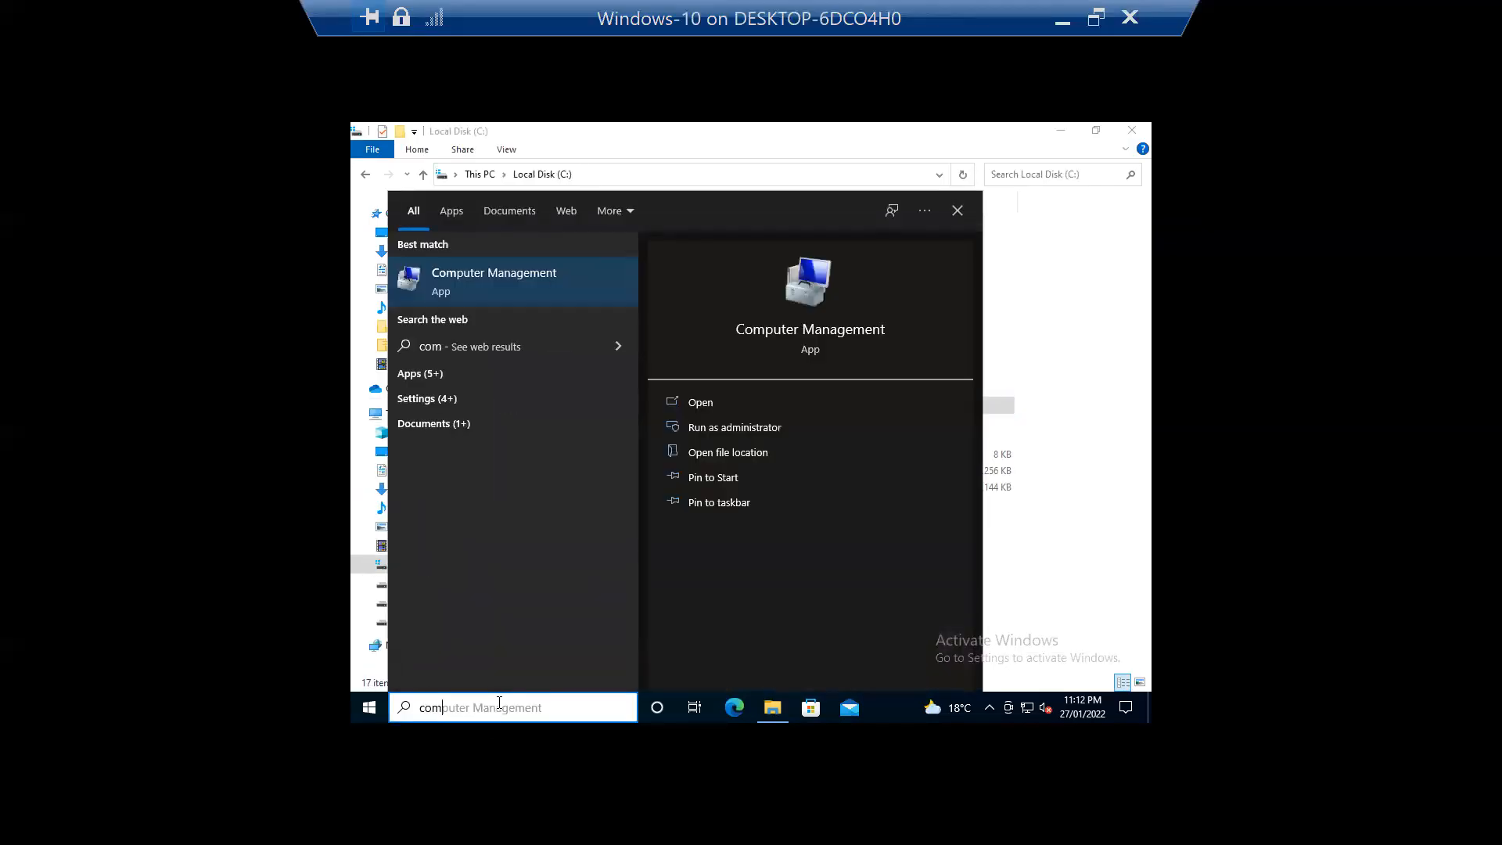
{"action": "left_click", "coordinate": [513, 297]}
{"action": "left_click", "coordinate": [457, 266]}
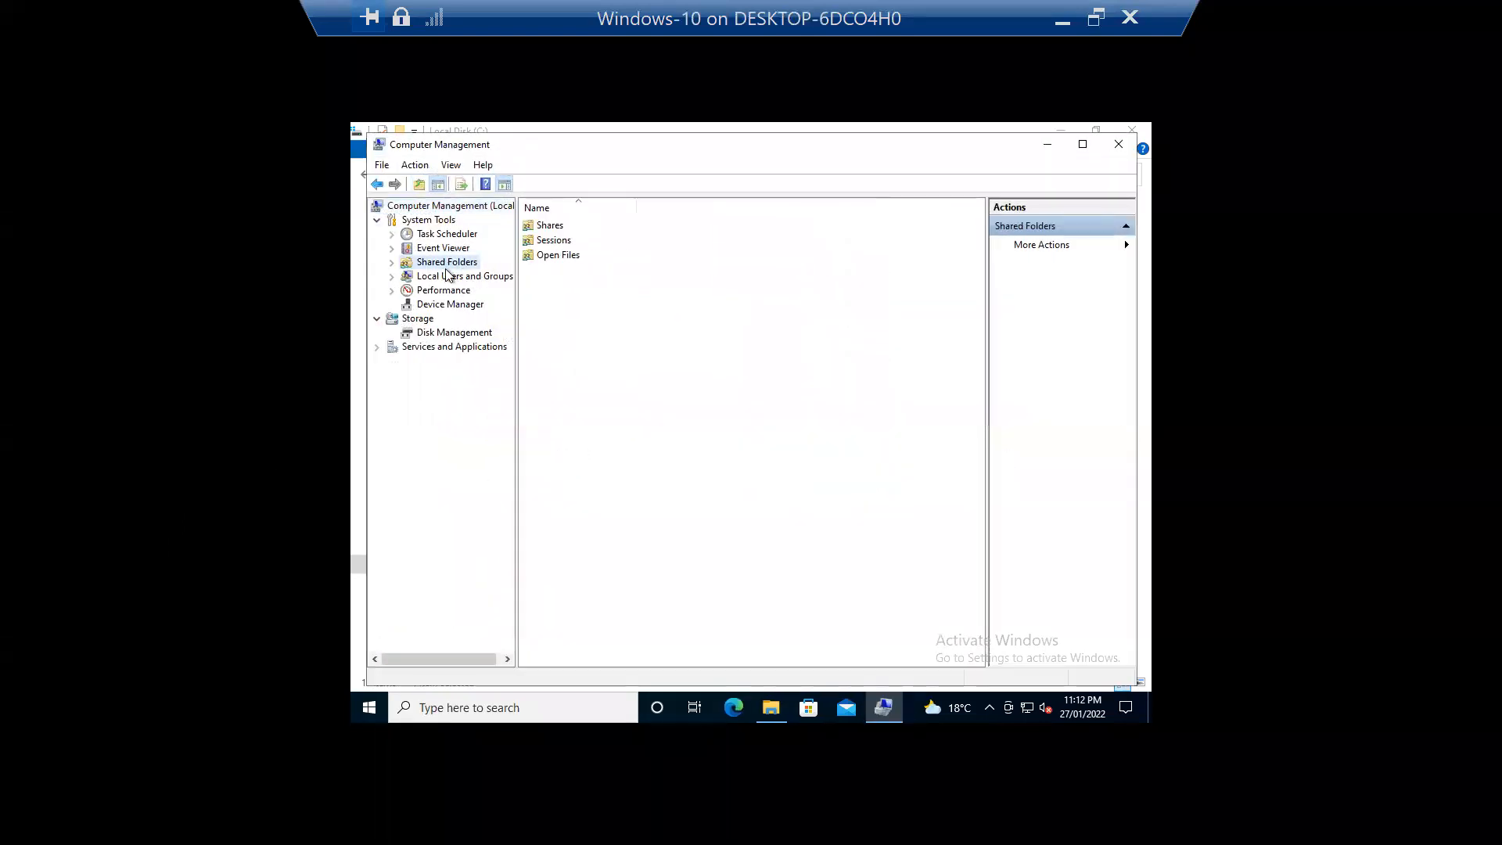
{"action": "double_click", "coordinate": [446, 264]}
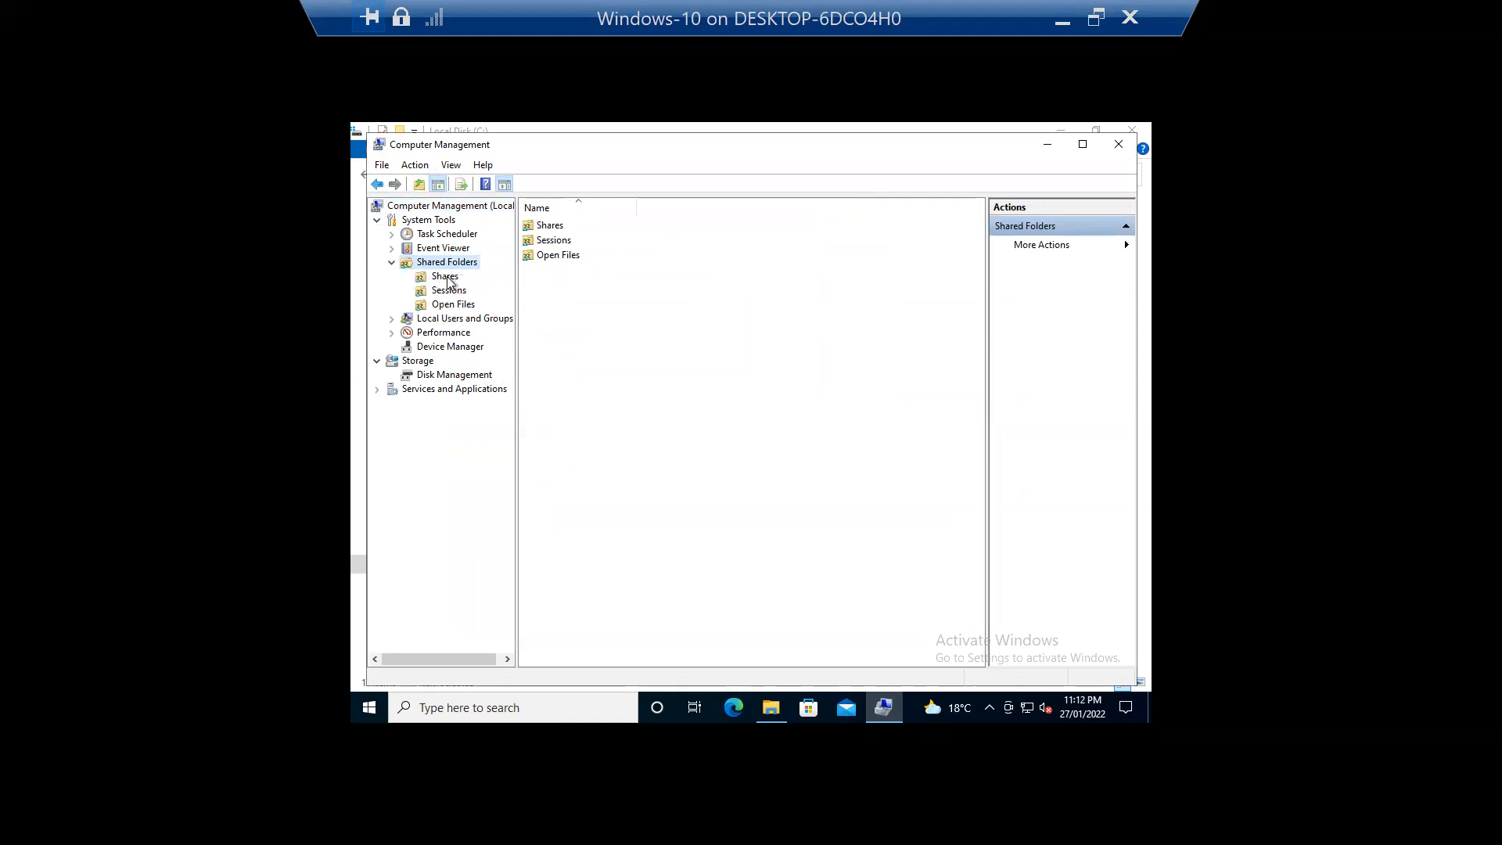
{"action": "left_click", "coordinate": [446, 278]}
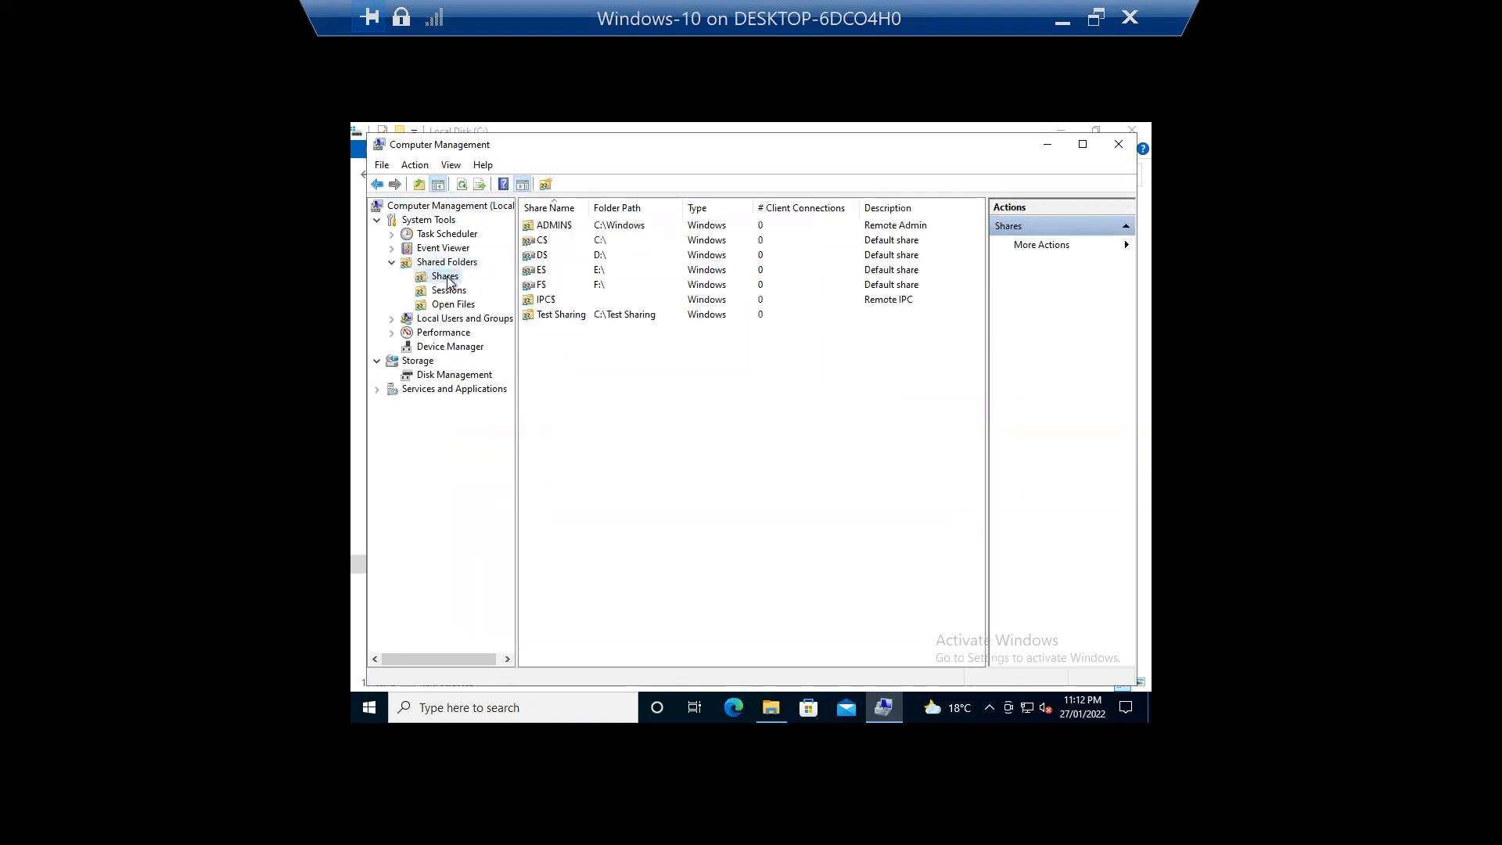
{"action": "left_click", "coordinate": [574, 317]}
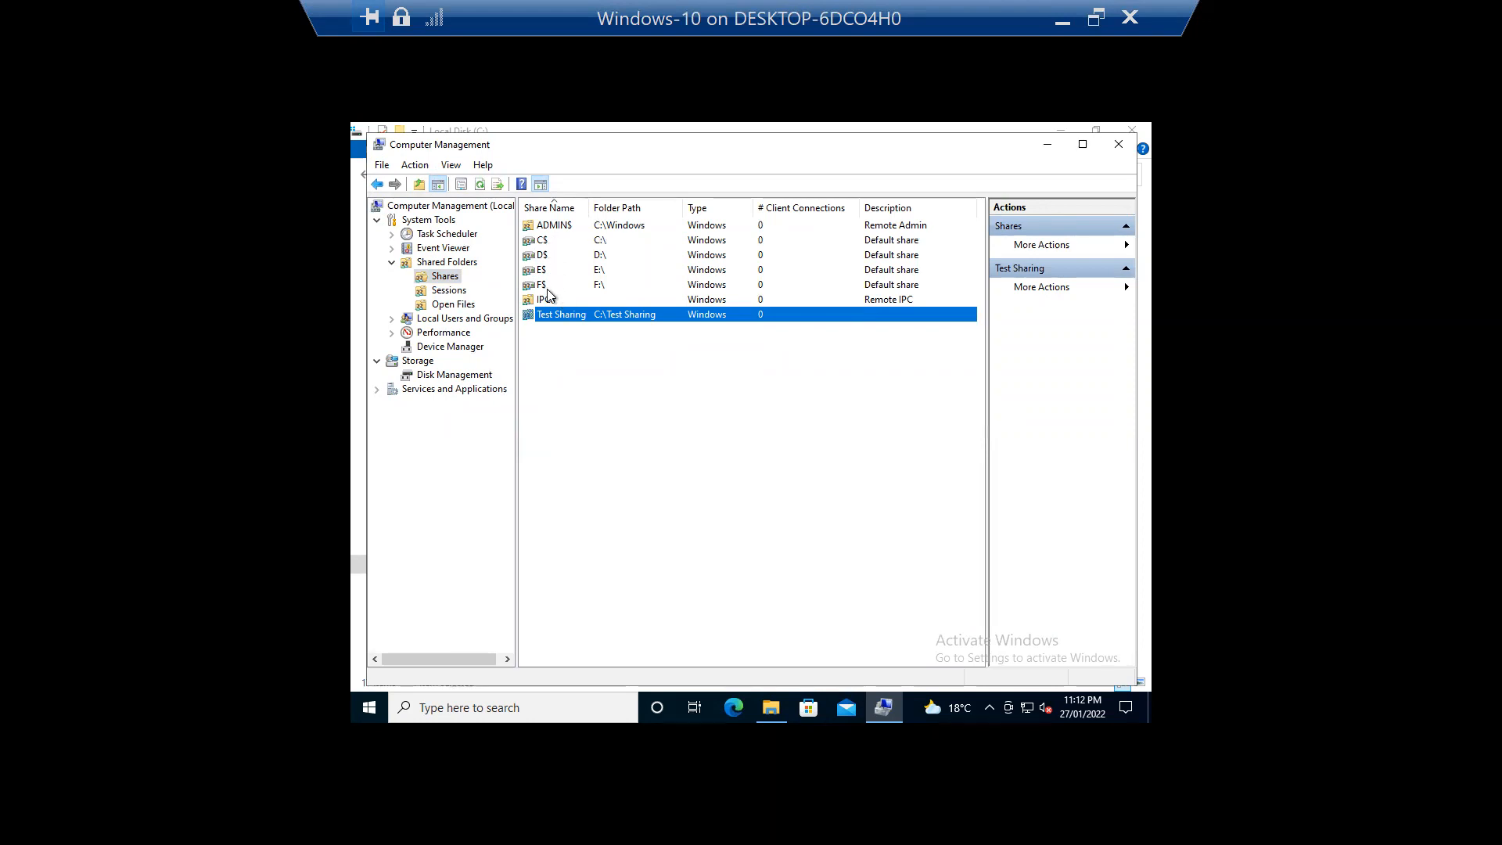
{"action": "left_click", "coordinate": [616, 366]}
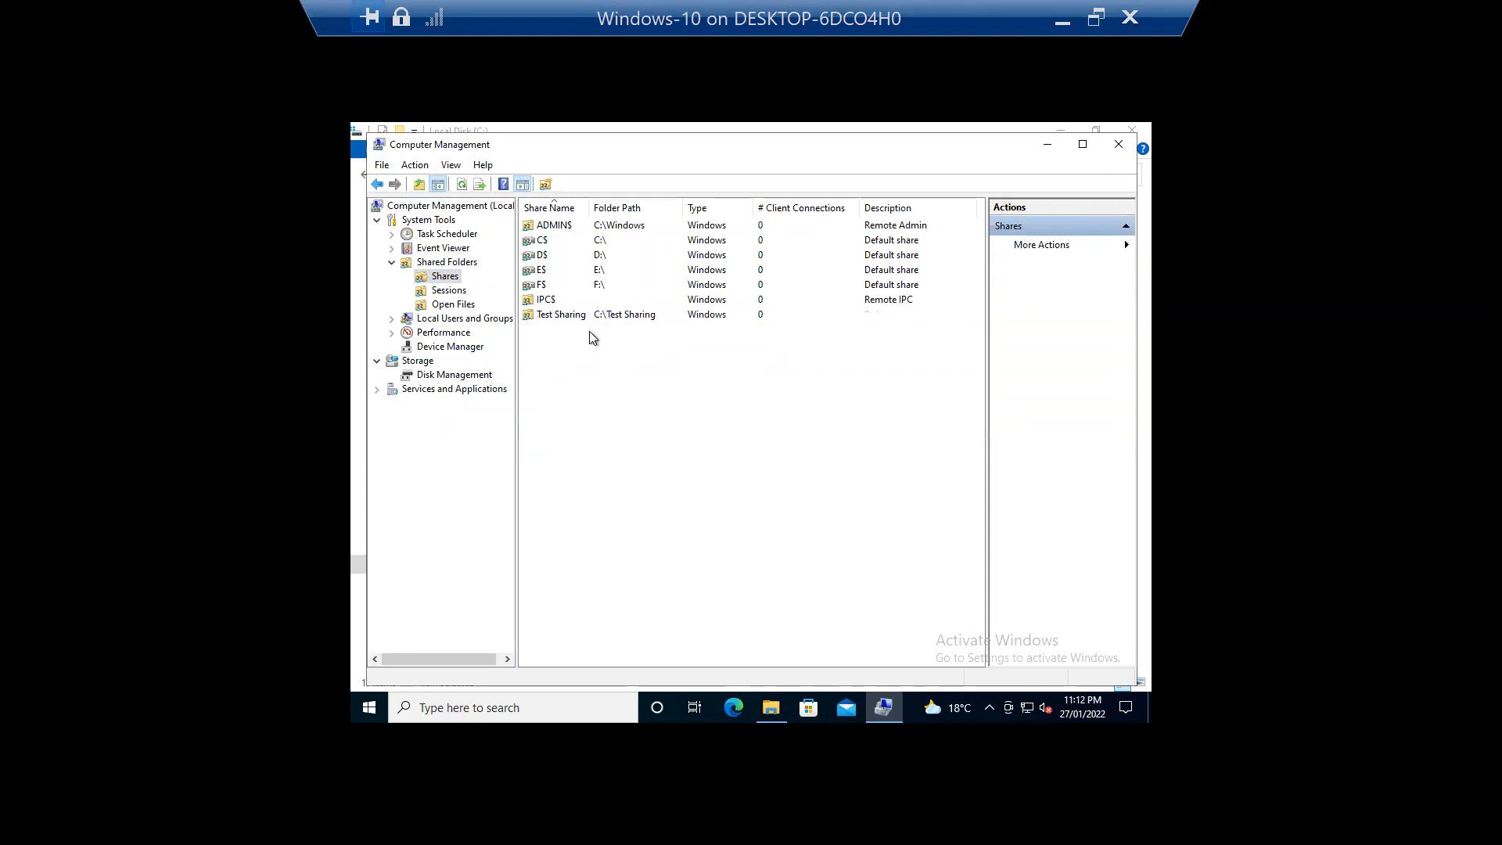
{"action": "left_click", "coordinate": [596, 321]}
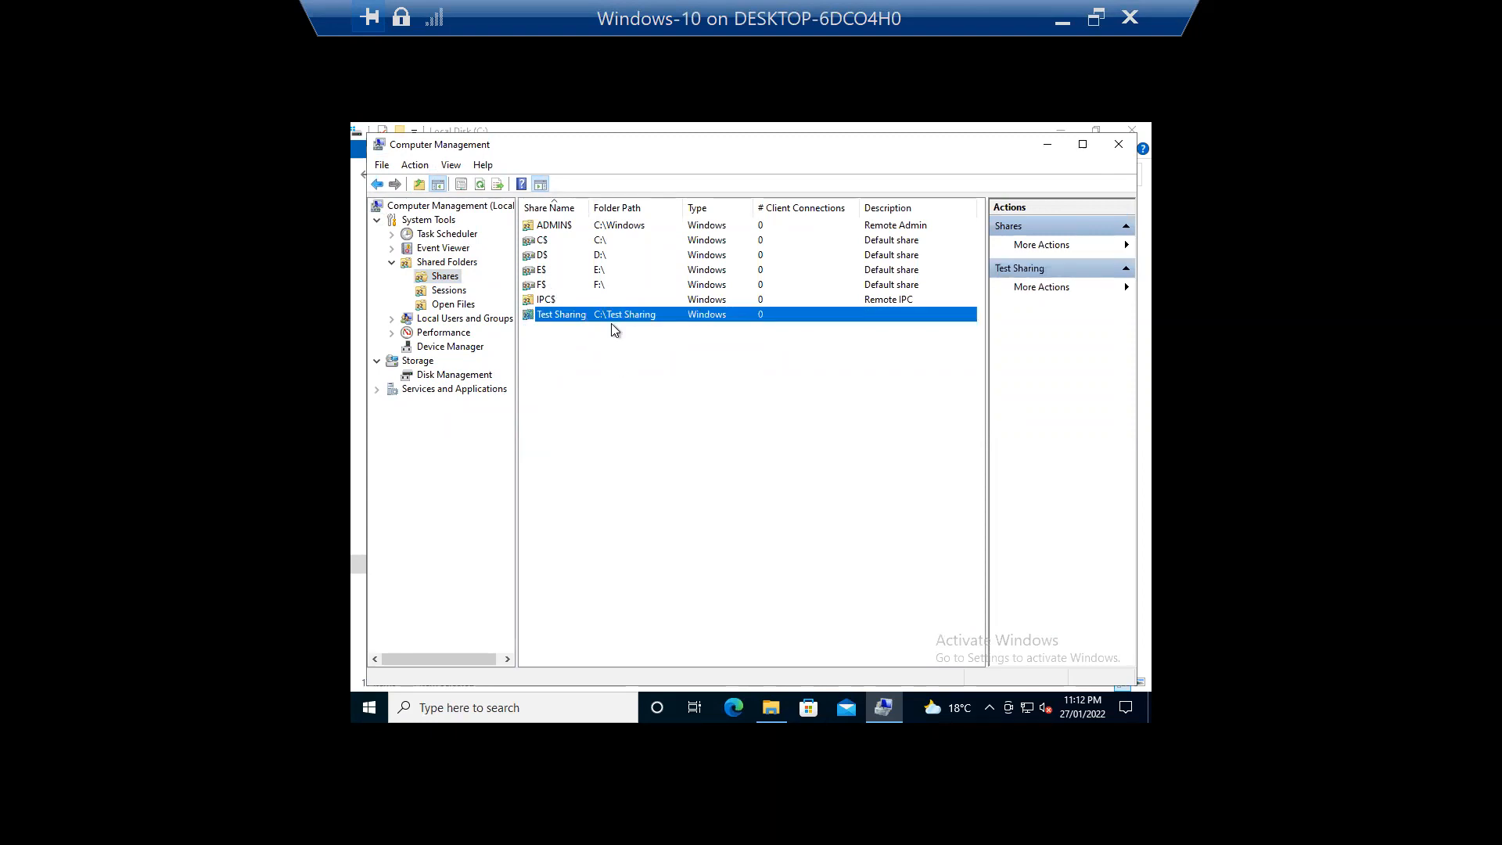
{"action": "left_click", "coordinate": [1119, 144]}
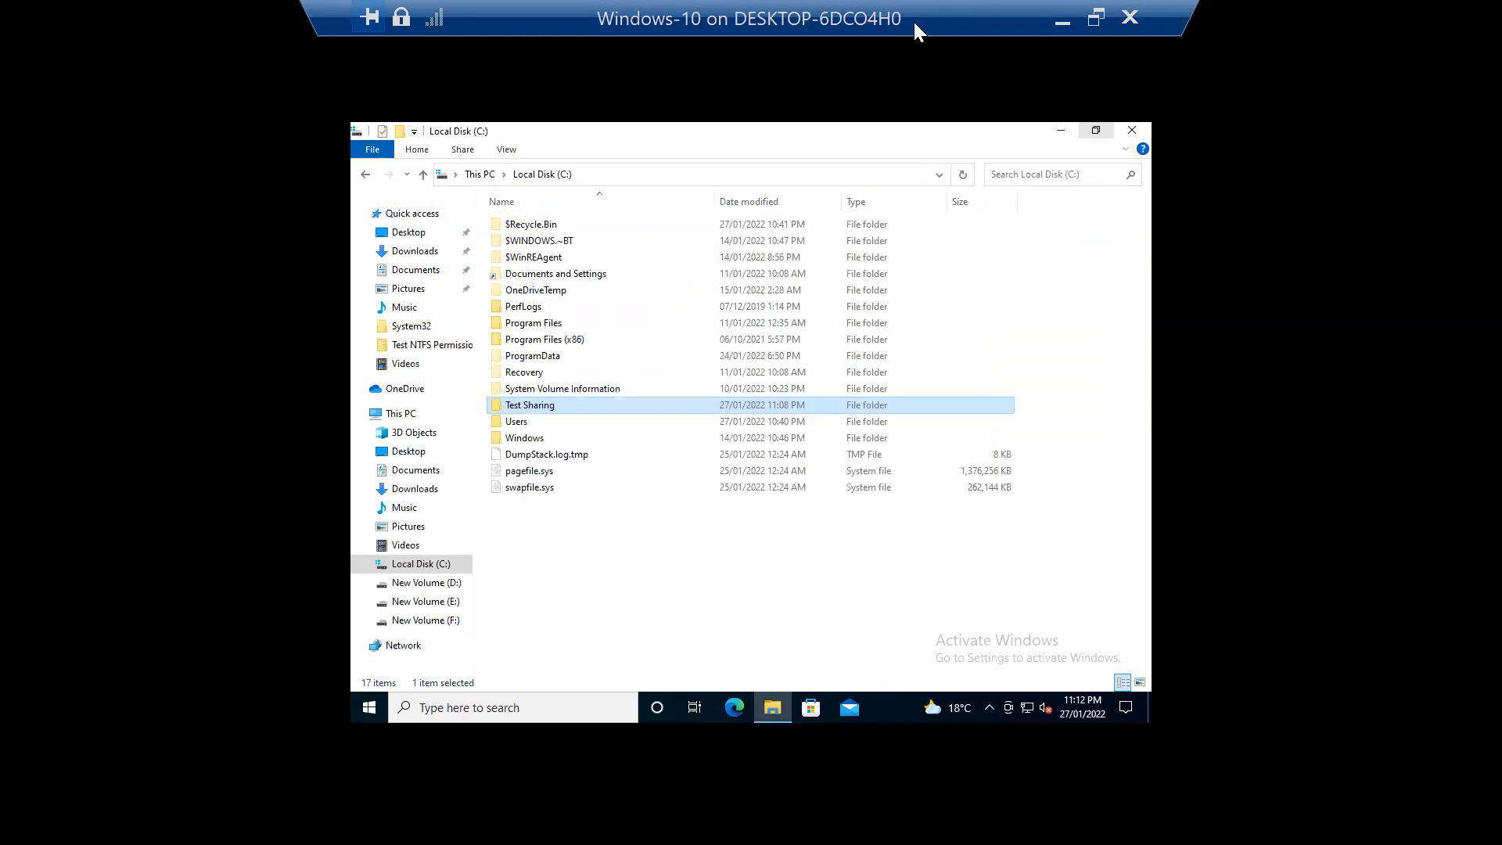
{"action": "double_click", "coordinate": [914, 22]}
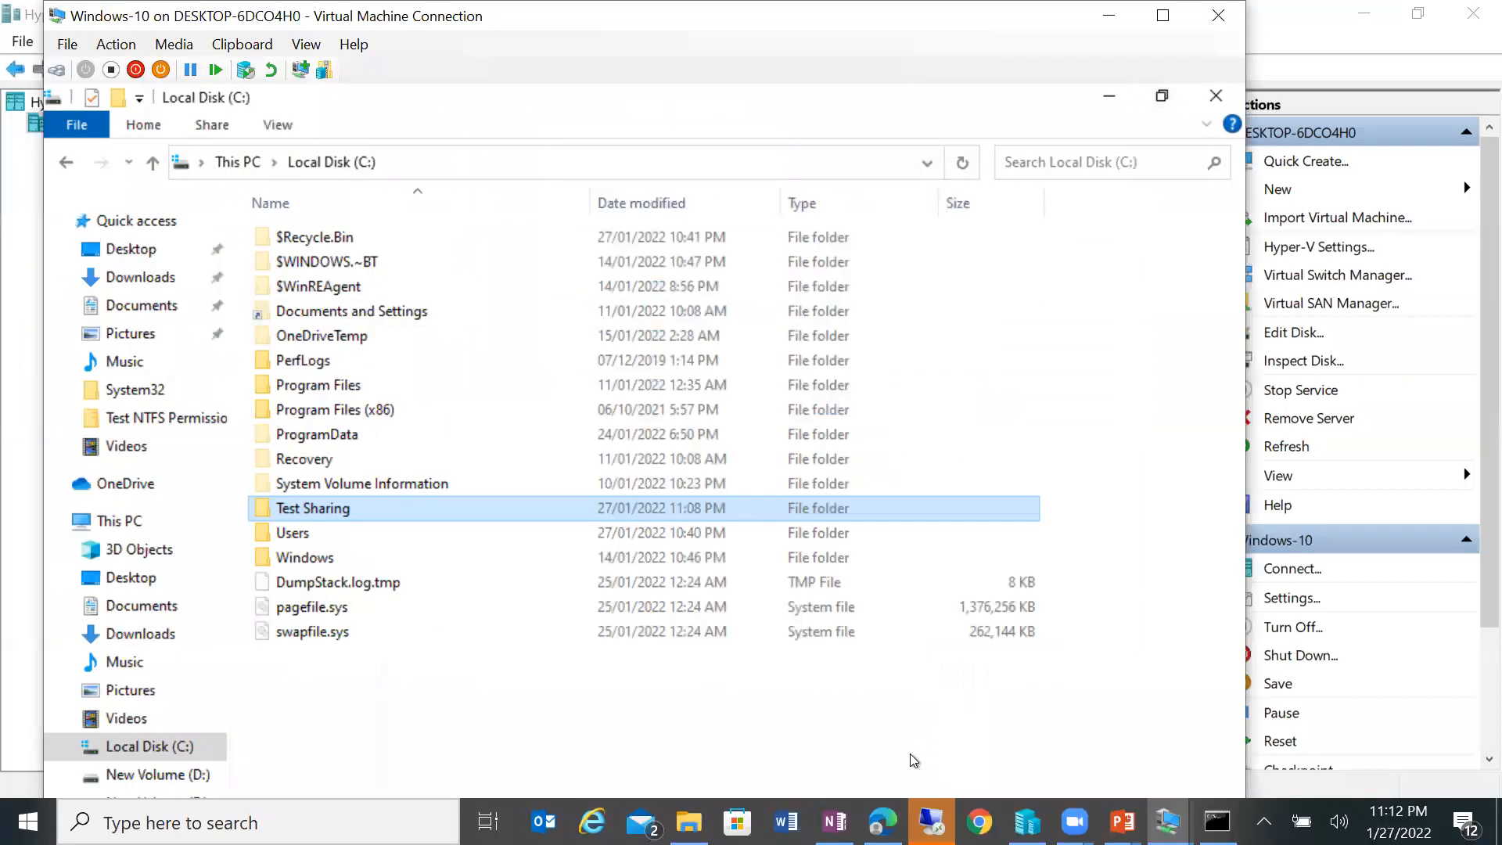